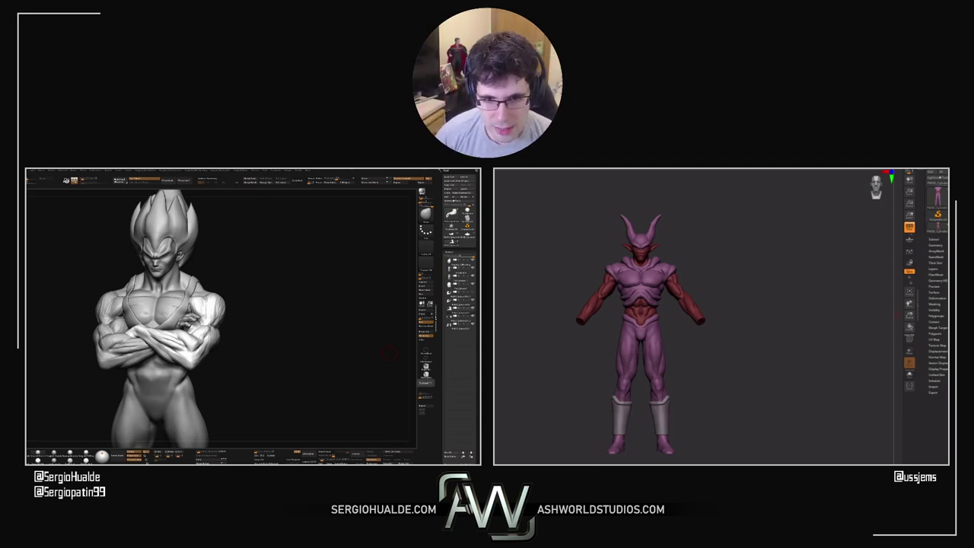
Make the red arms of the horned character the active mesh for sculpting
{"action": "left_click_drag", "start_coordinate": [390, 352], "coordinate": [246, 348]}
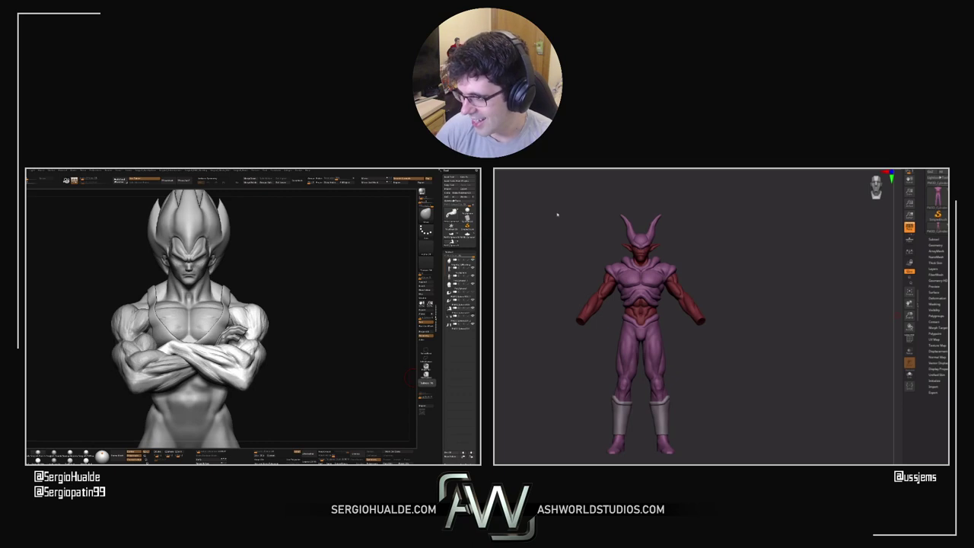
{"action": "left_click_drag", "start_coordinate": [742, 284], "coordinate": [769, 315], "text": "alt"}
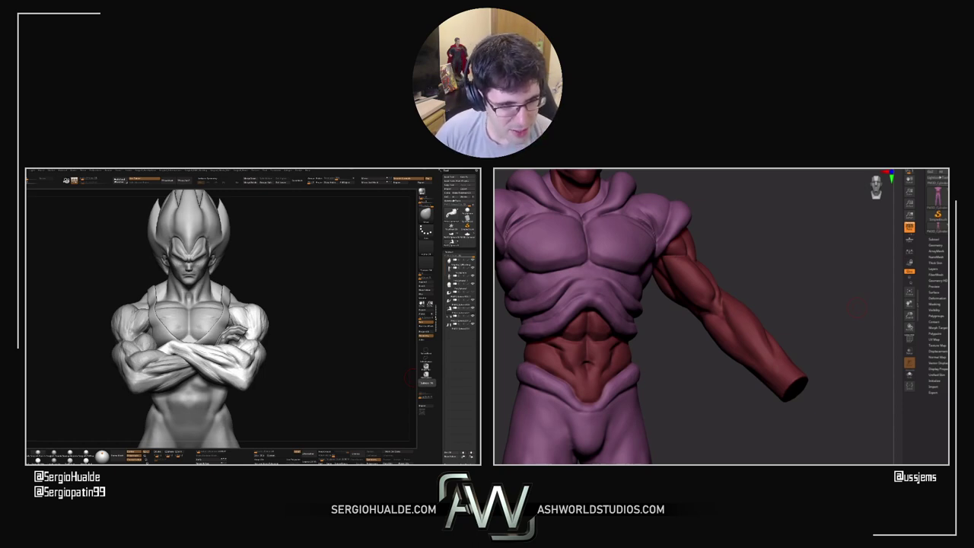
{"action": "left_click_drag", "start_coordinate": [809, 290], "coordinate": [707, 265]}
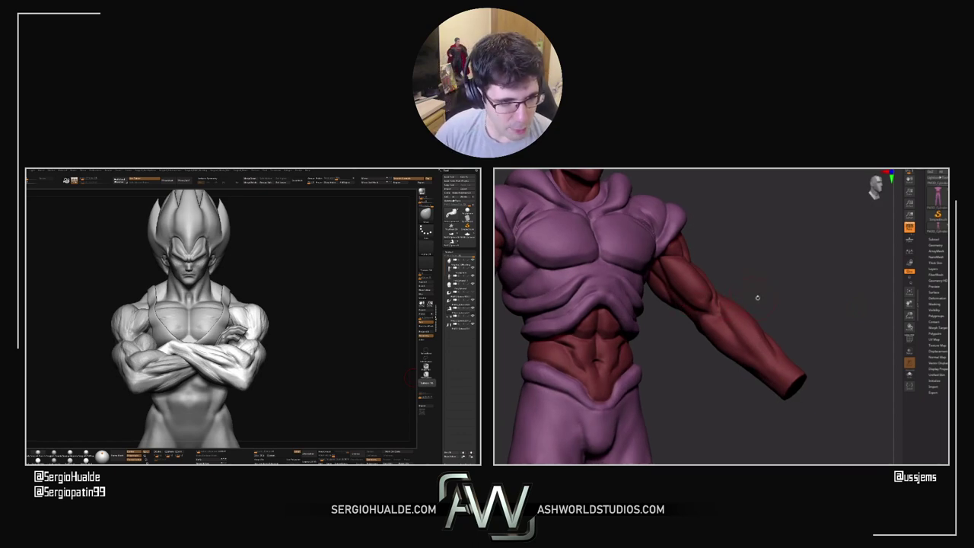
{"action": "left_click_drag", "start_coordinate": [757, 298], "coordinate": [723, 303]}
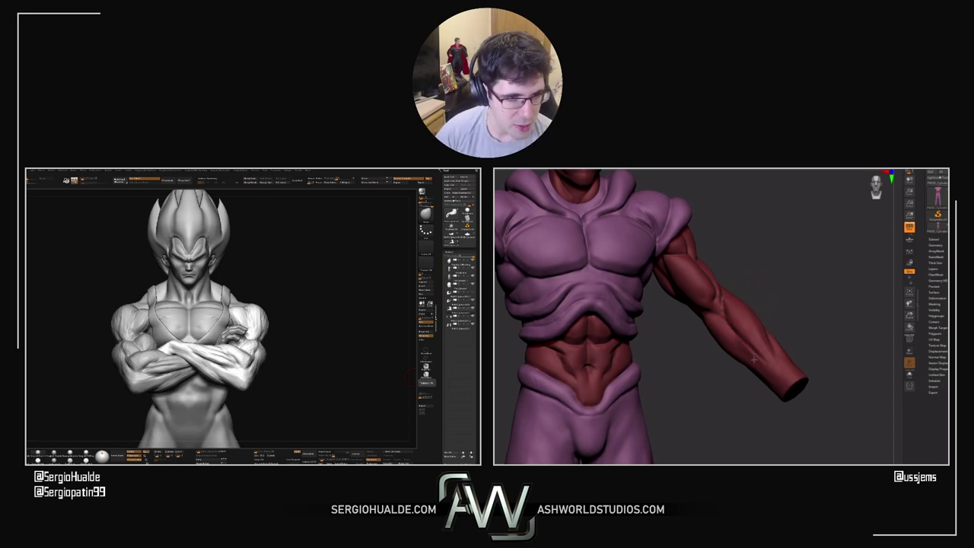
{"action": "mouse_move", "coordinate": [691, 370]}
{"action": "left_mouse_down"}
{"action": "mouse_move", "coordinate": [717, 353]}
{"action": "mouse_move", "coordinate": [708, 328]}
{"action": "left_mouse_up"}
{"action": "left_click", "coordinate": [718, 352], "text": "alt"}
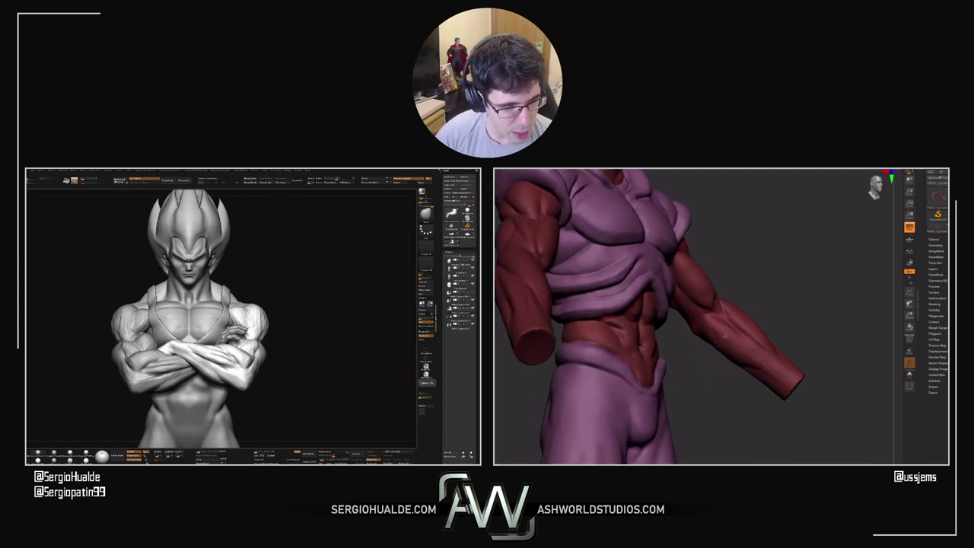
Sculpt the biceps and inner elbow muscles on the horned character's red arm
{"action": "mouse_move", "coordinate": [798, 302]}
{"action": "left_mouse_down", "text": "shift"}
{"action": "mouse_move", "coordinate": [787, 272]}
{"action": "mouse_move", "coordinate": [779, 309]}
{"action": "mouse_move", "coordinate": [686, 302]}
{"action": "left_mouse_up", "text": "shift"}
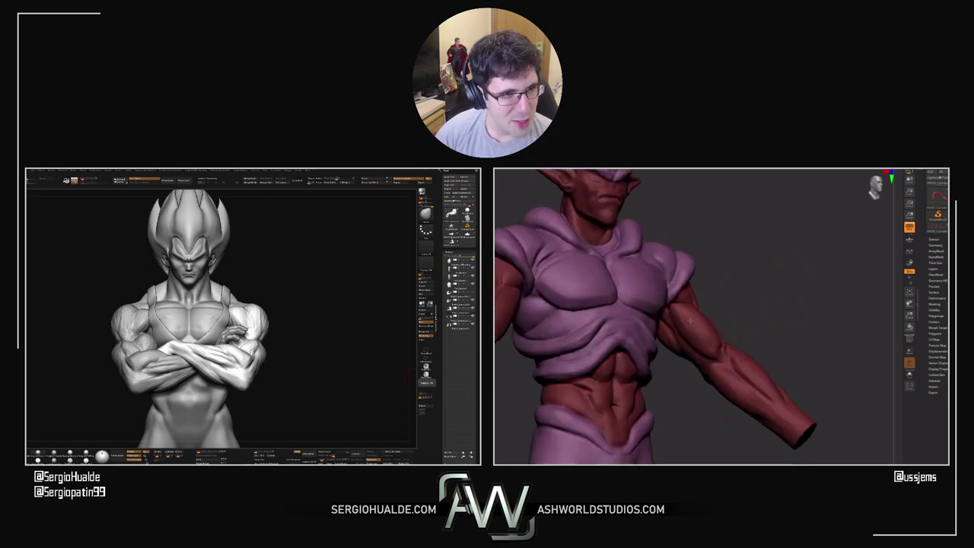
{"action": "left_click_drag", "start_coordinate": [740, 309], "coordinate": [803, 310]}
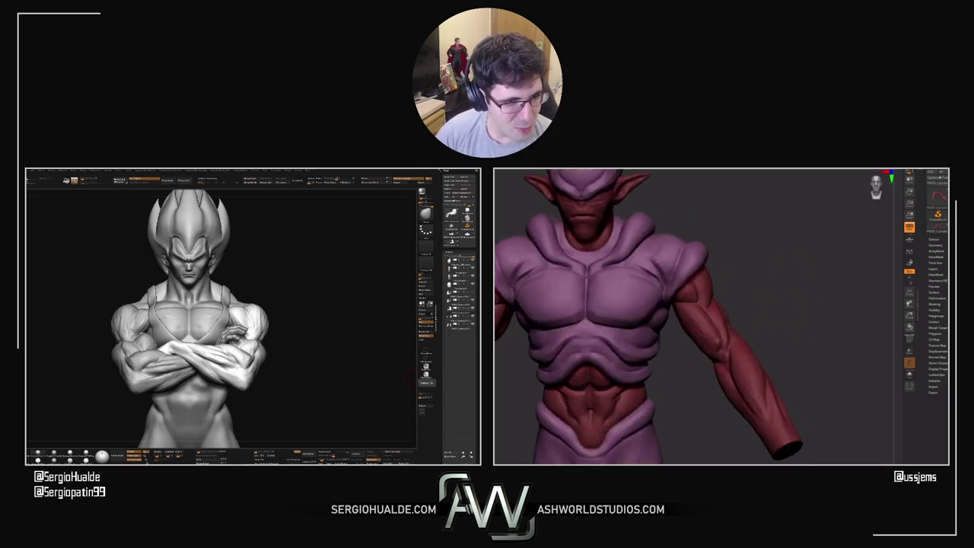
{"action": "left_click_drag", "start_coordinate": [716, 341], "coordinate": [687, 313]}
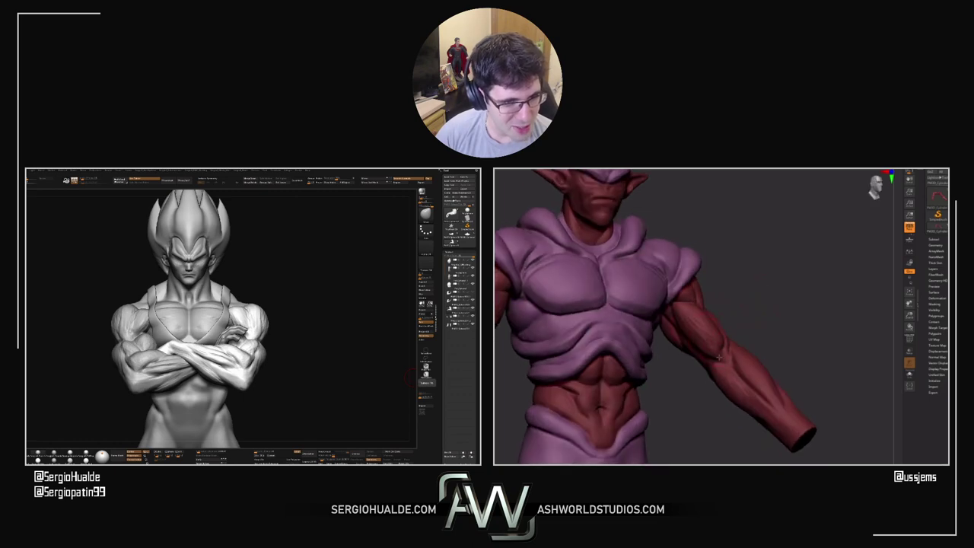
{"action": "left_click_drag", "start_coordinate": [751, 330], "coordinate": [716, 327]}
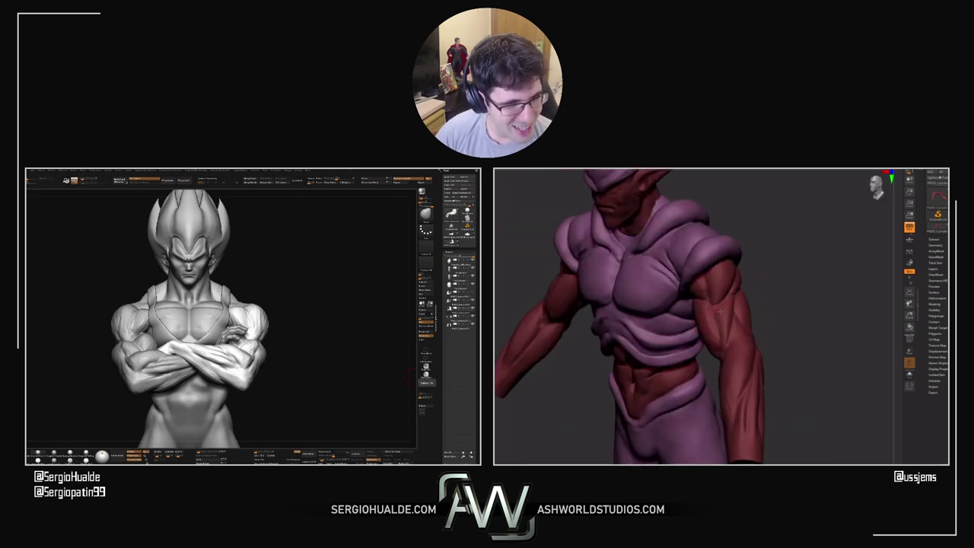
{"action": "left_click_drag", "start_coordinate": [740, 294], "coordinate": [771, 303]}
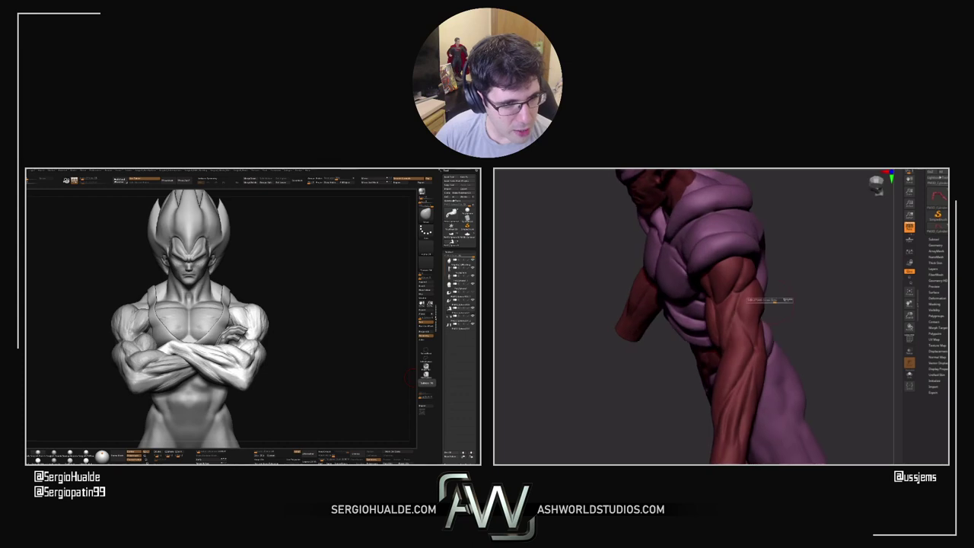
Adjust the brush size and refine the outer elbow and forearm muscles of the red arm
{"action": "left_click_drag", "start_coordinate": [773, 301], "coordinate": [782, 300]}
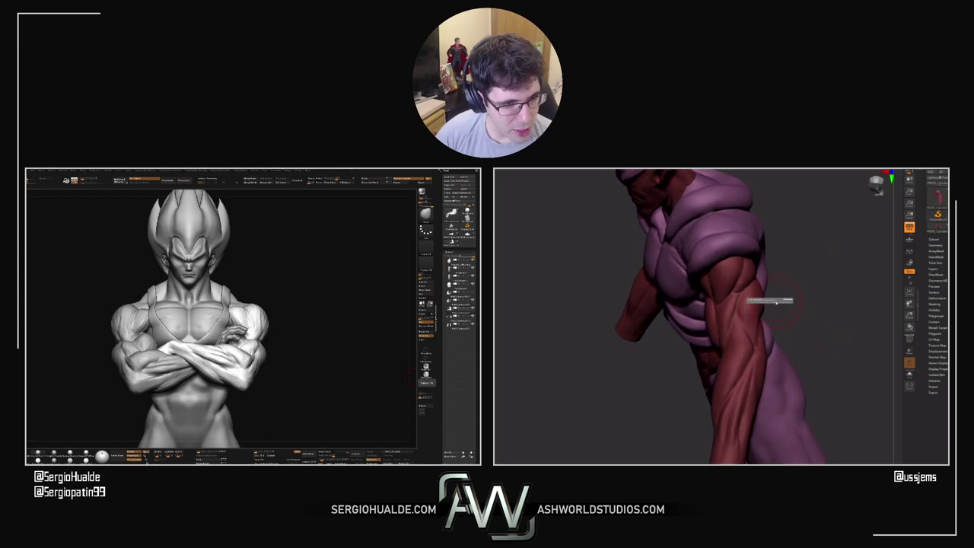
{"action": "left_click_drag", "start_coordinate": [772, 301], "coordinate": [745, 304]}
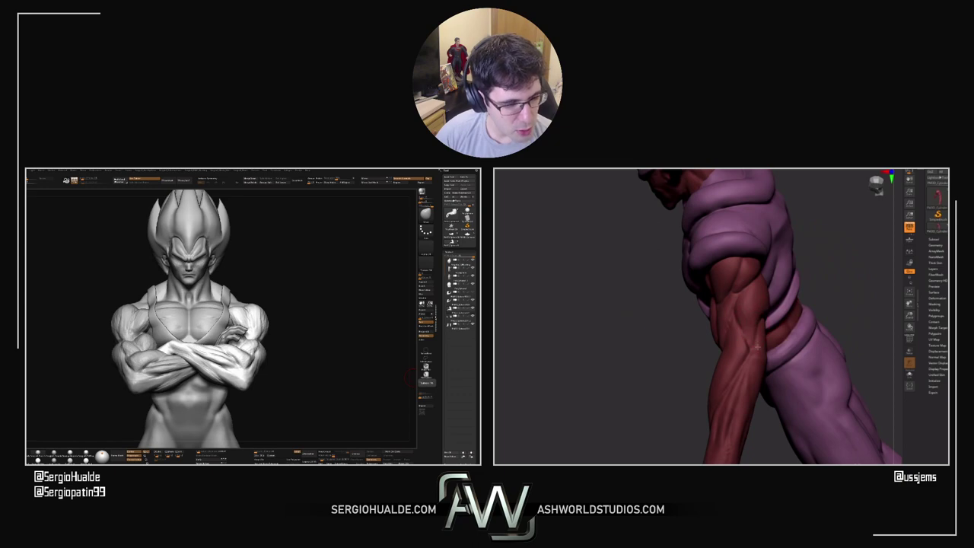
{"action": "right_click_drag", "start_coordinate": [735, 327], "coordinate": [738, 327]}
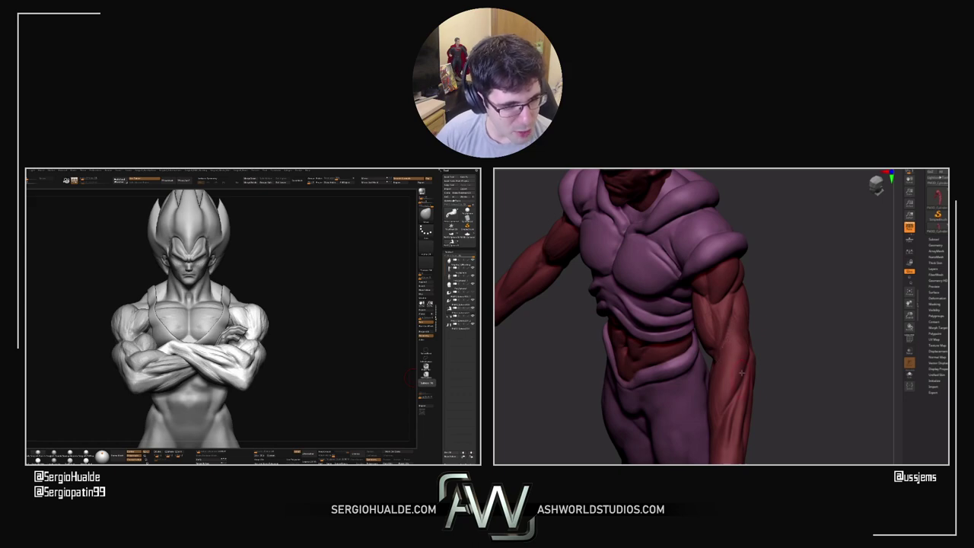
{"action": "left_click_drag", "start_coordinate": [742, 373], "coordinate": [718, 327]}
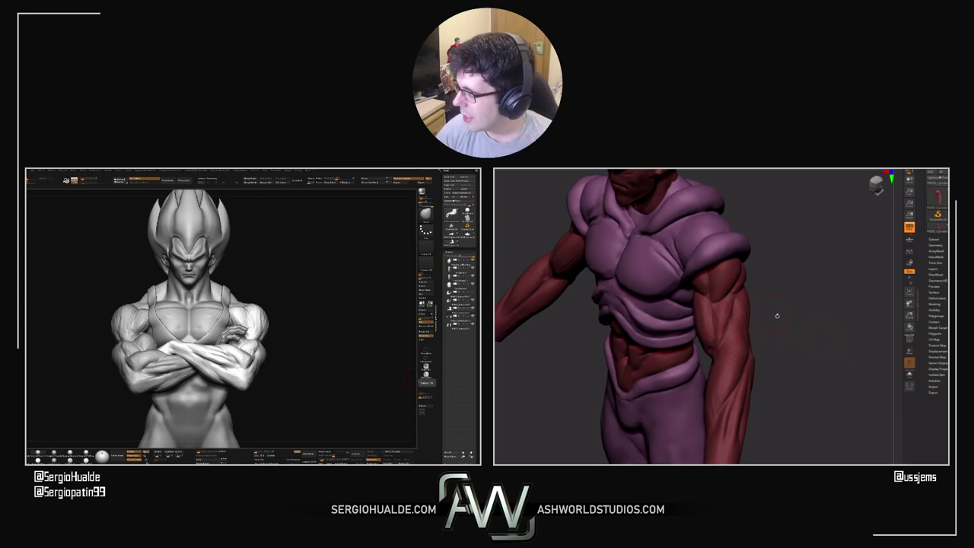
{"action": "left_click_drag", "start_coordinate": [777, 315], "coordinate": [742, 312]}
{"action": "left_click_drag", "start_coordinate": [809, 322], "coordinate": [733, 314]}
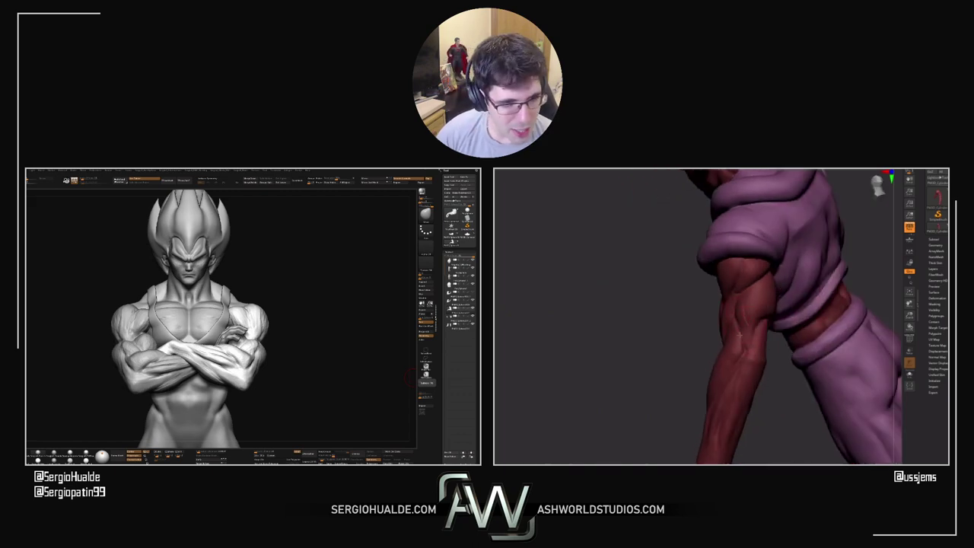
{"action": "left_click_drag", "start_coordinate": [684, 338], "coordinate": [736, 331]}
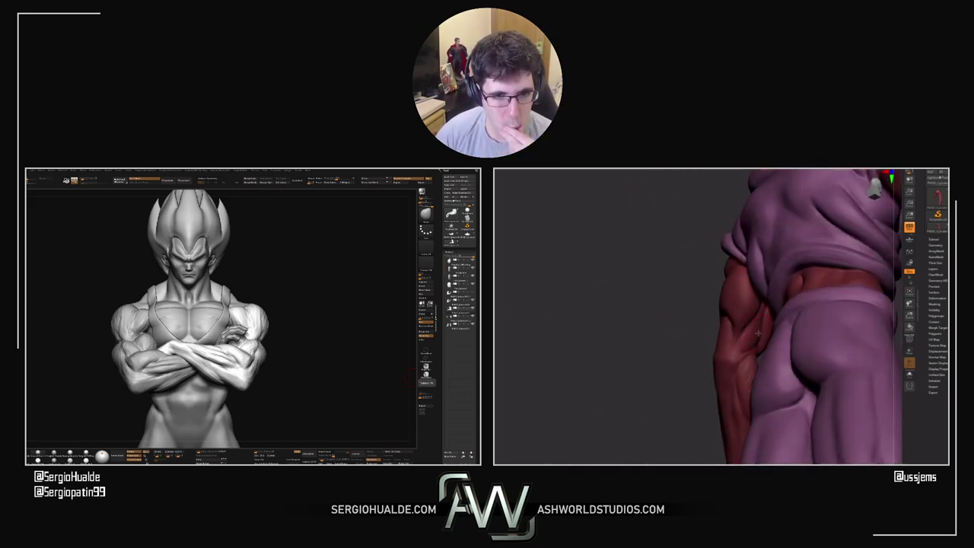
Isolate the red arms mesh so the rest of the horned character is hidden
{"action": "left_click", "coordinate": [741, 327], "text": "alt"}
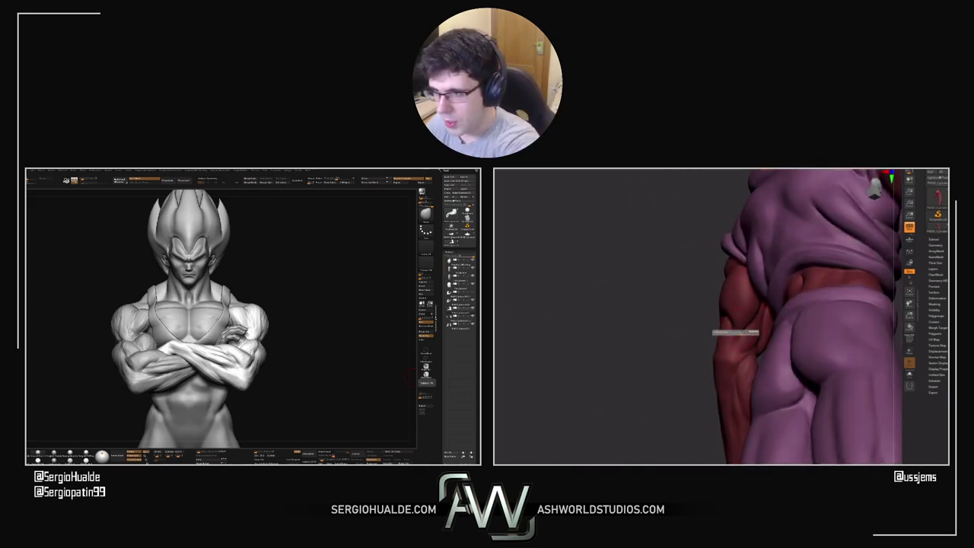
{"action": "left_click", "coordinate": [909, 374]}
{"action": "left_click_drag", "start_coordinate": [670, 351], "coordinate": [757, 307]}
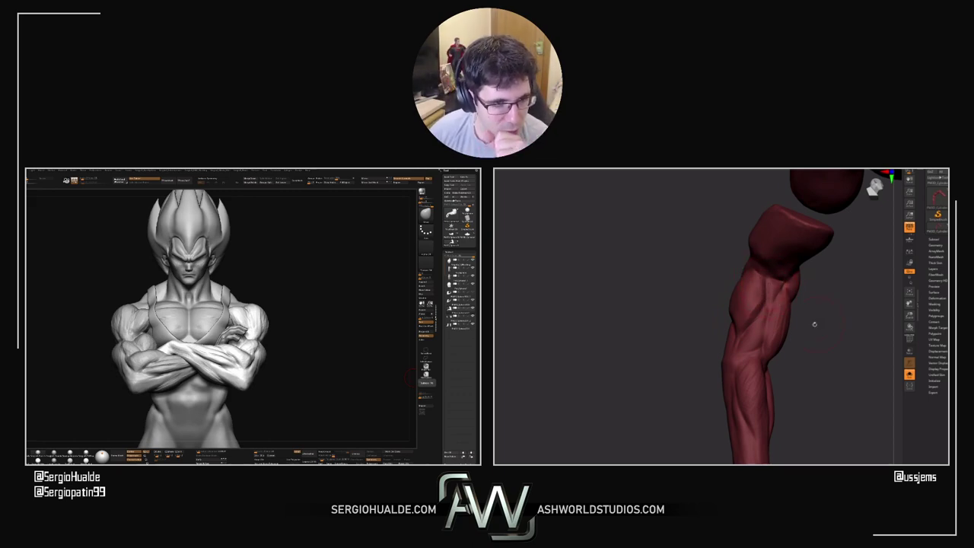
Adjust the brush size and refine the triceps and elbow on the back of the isolated arm
{"action": "mouse_move", "coordinate": [815, 324]}
{"action": "left_mouse_down"}
{"action": "mouse_move", "coordinate": [807, 312]}
{"action": "mouse_move", "coordinate": [716, 332]}
{"action": "mouse_move", "coordinate": [823, 338]}
{"action": "left_mouse_up"}
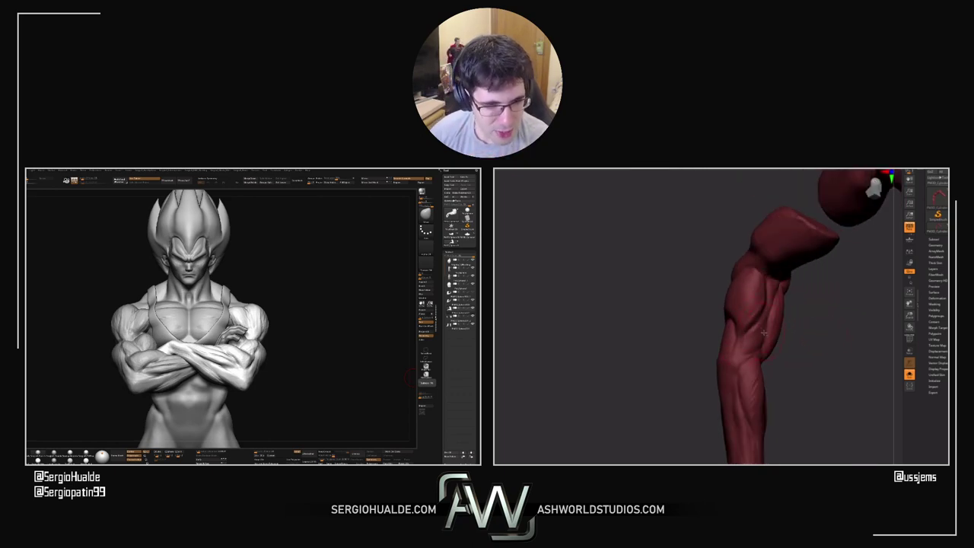
{"action": "right_click_drag", "start_coordinate": [777, 347], "coordinate": [758, 352]}
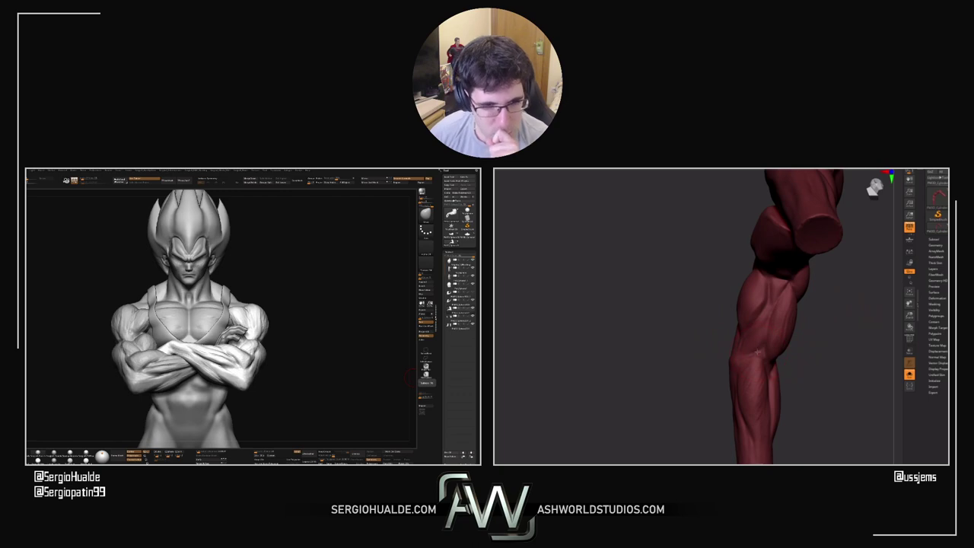
{"action": "left_click_drag", "start_coordinate": [705, 358], "coordinate": [742, 338]}
{"action": "key", "text": "s"}
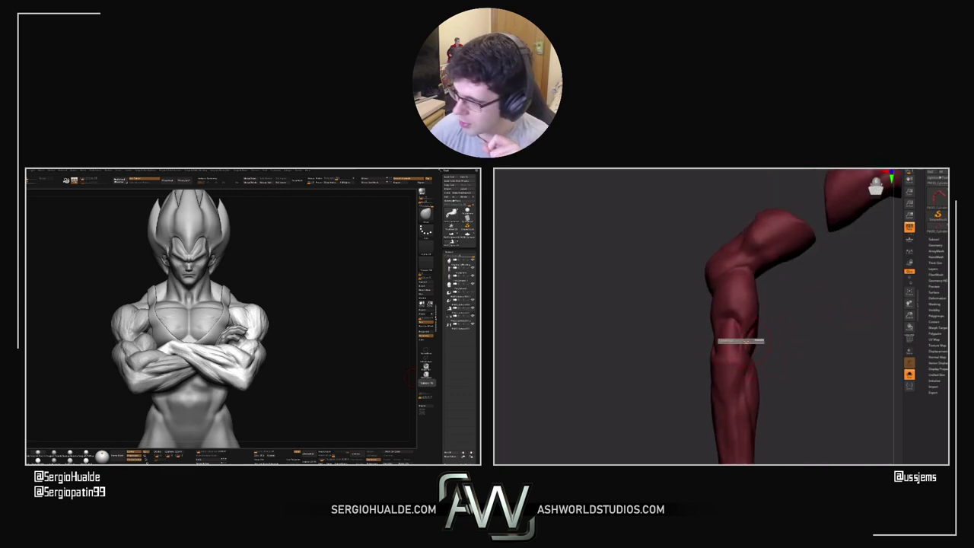
{"action": "left_click", "coordinate": [741, 342]}
{"action": "right_click_drag", "start_coordinate": [748, 342], "coordinate": [766, 338]}
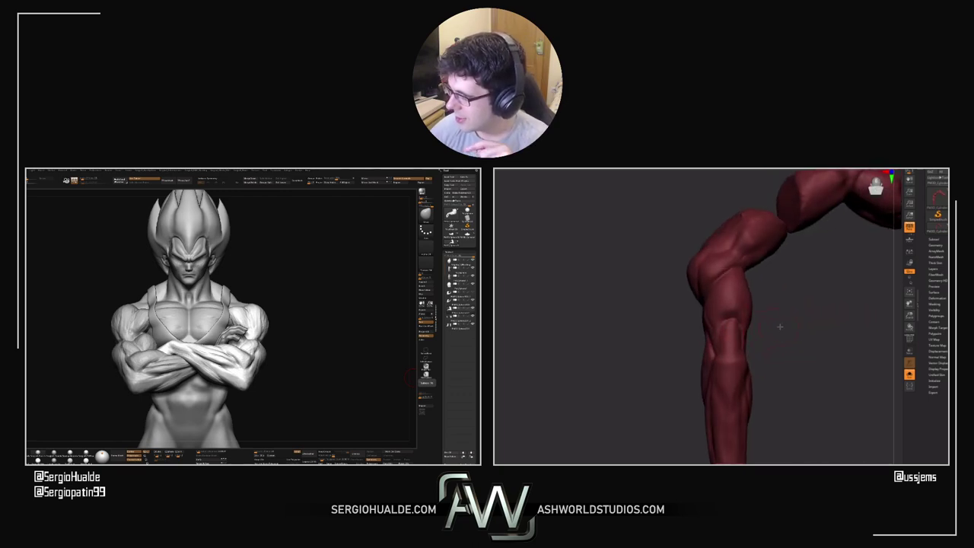
{"action": "left_click_drag", "start_coordinate": [780, 327], "coordinate": [769, 349]}
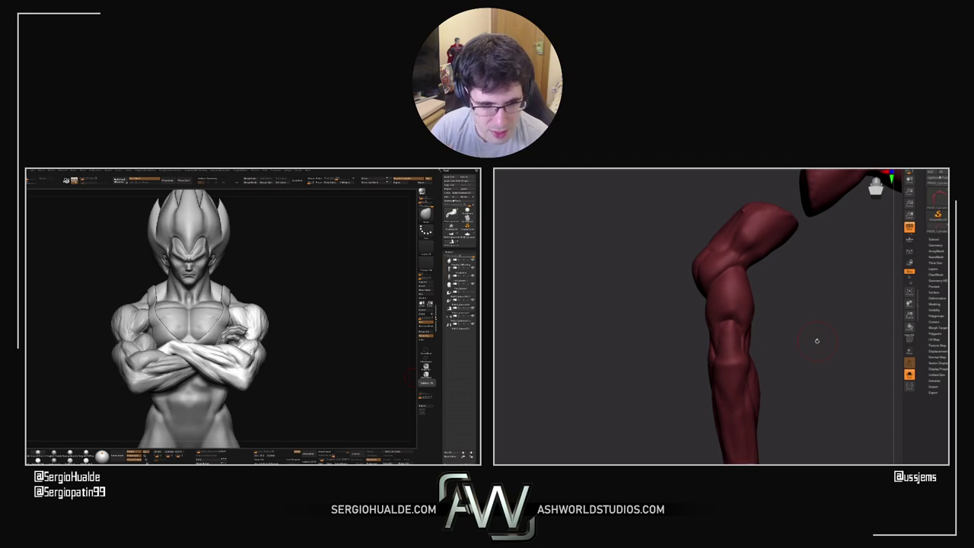
Refine the deltoid shape where the shoulder meets the upper arm on the isolated arms mesh
{"action": "left_click_drag", "start_coordinate": [817, 341], "coordinate": [740, 298]}
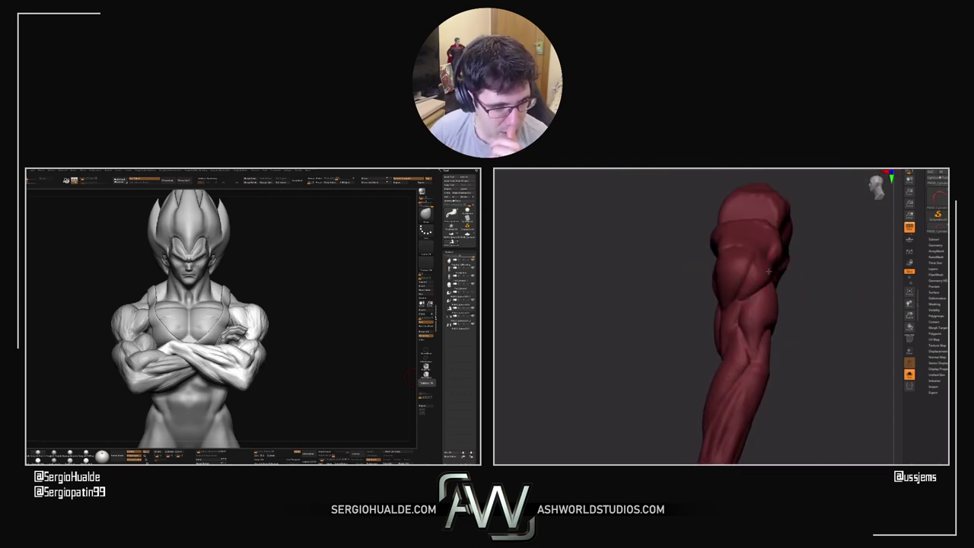
{"action": "left_click_drag", "start_coordinate": [813, 293], "coordinate": [737, 299]}
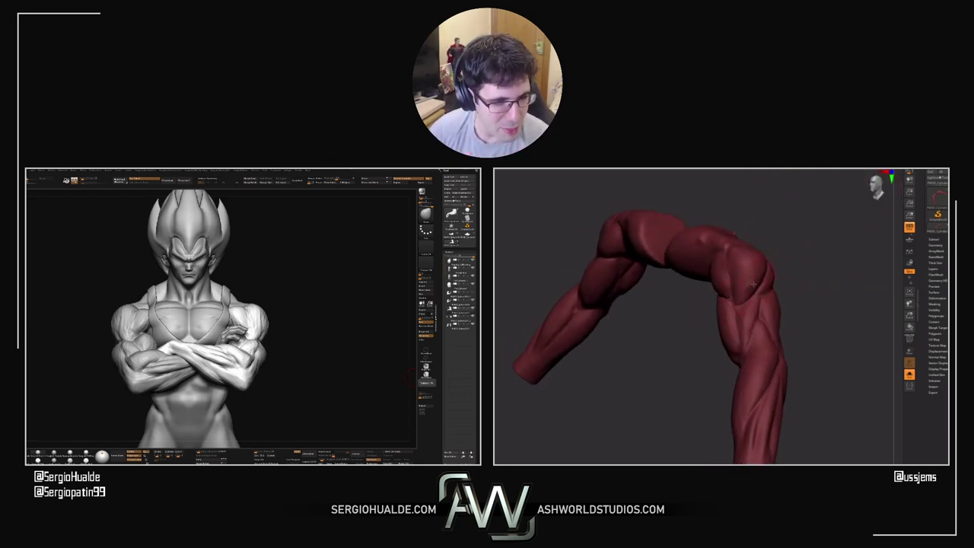
{"action": "left_click_drag", "start_coordinate": [800, 274], "coordinate": [813, 306]}
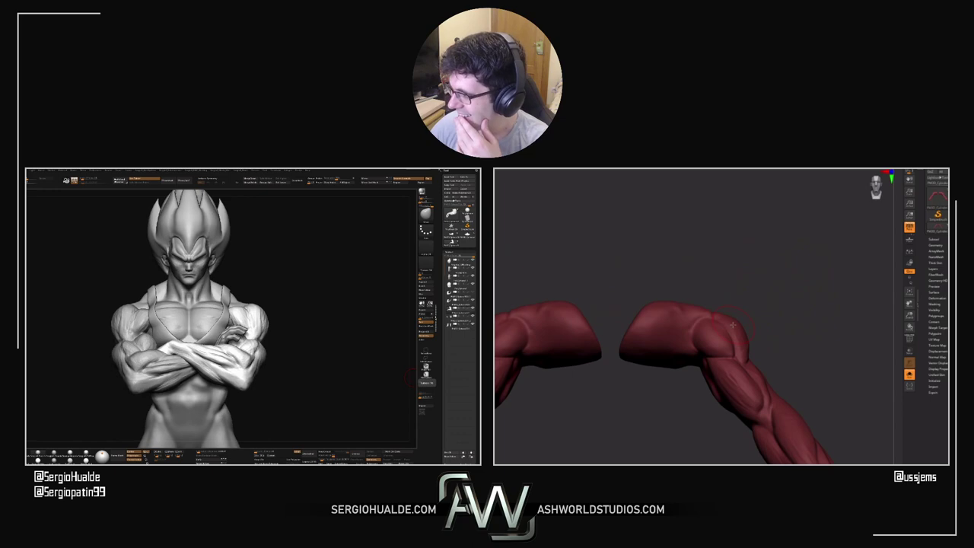
Select the head of the crossed-arms figure and isolate it from the hair and body
{"action": "left_click_drag", "start_coordinate": [409, 373], "coordinate": [381, 391]}
{"action": "left_click_drag", "start_coordinate": [889, 330], "coordinate": [798, 333]}
{"action": "left_click", "coordinate": [213, 294], "text": "alt"}
{"action": "key", "text": "alt+s"}
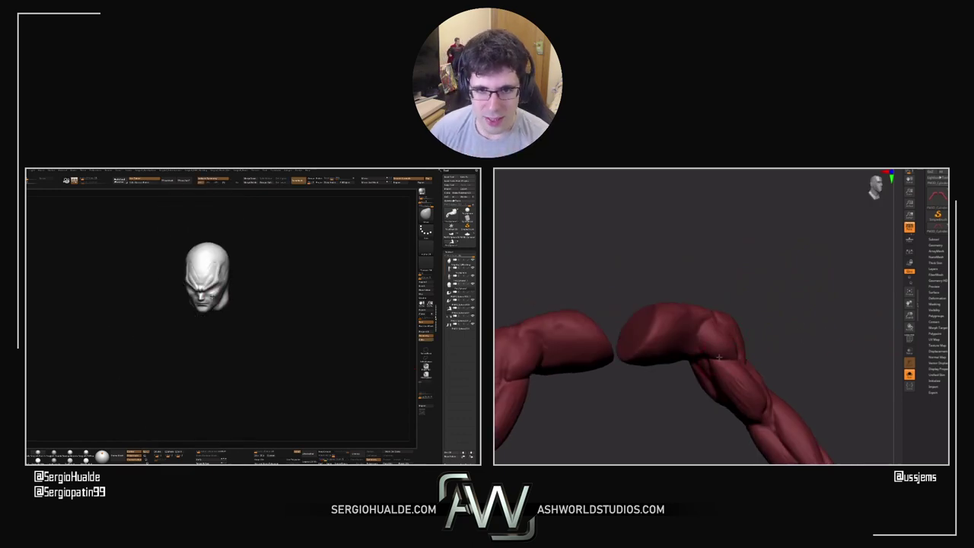
{"action": "right_click_drag", "start_coordinate": [213, 294], "coordinate": [221, 292]}
{"action": "right_click_drag", "start_coordinate": [220, 292], "coordinate": [212, 294], "text": "ctrl"}
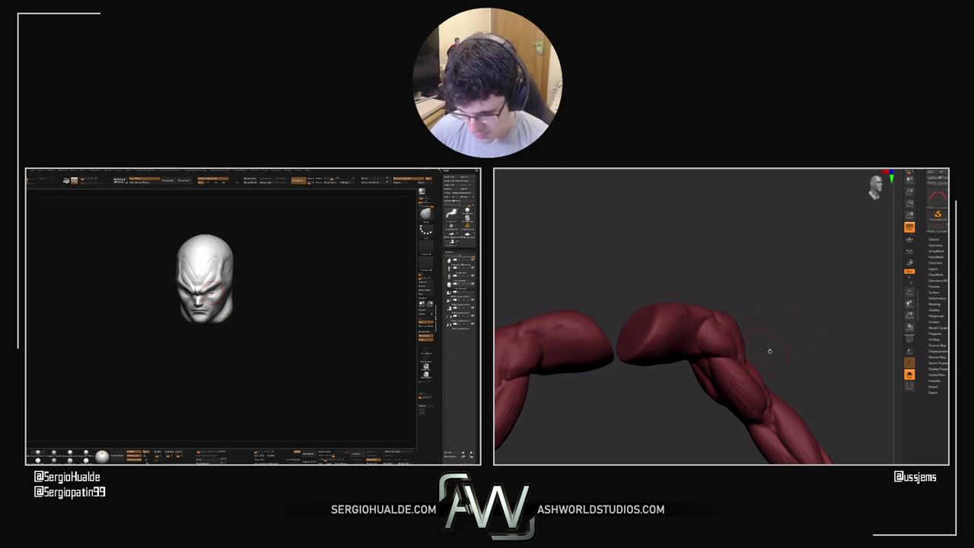
Refine the front of the deltoid on the isolated red arms and the cheek below the eye on the isolated head
{"action": "left_click_drag", "start_coordinate": [769, 351], "coordinate": [721, 332]}
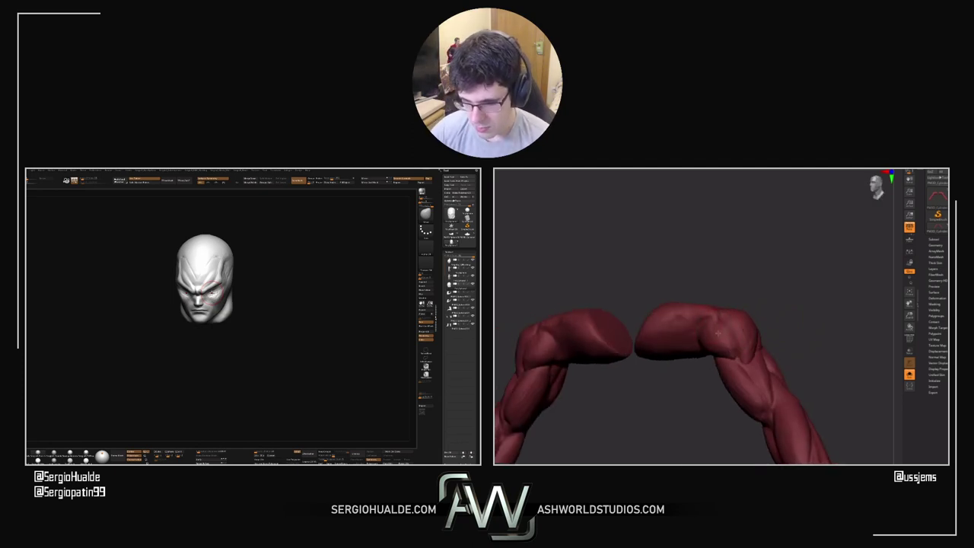
{"action": "right_click_drag", "start_coordinate": [277, 287], "coordinate": [225, 295]}
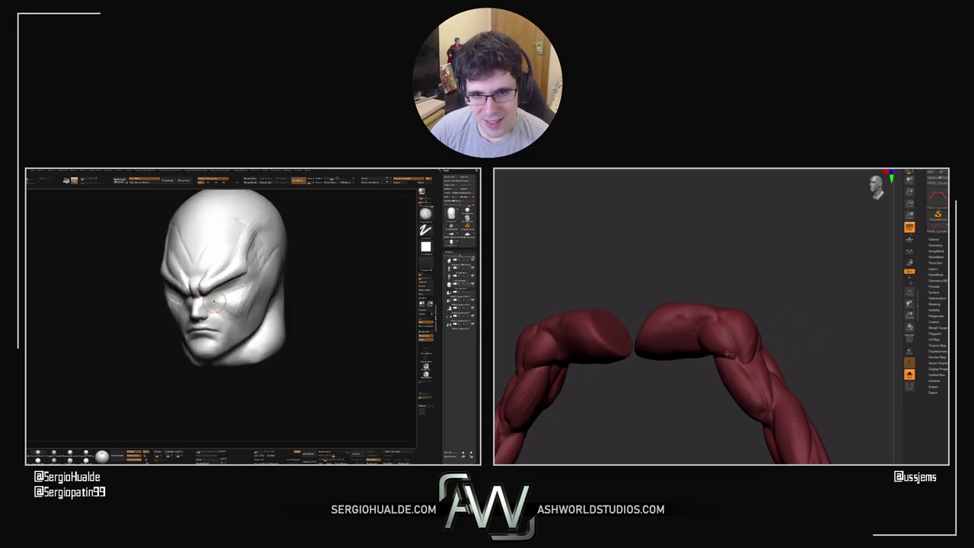
{"action": "left_click_drag", "start_coordinate": [804, 322], "coordinate": [776, 303]}
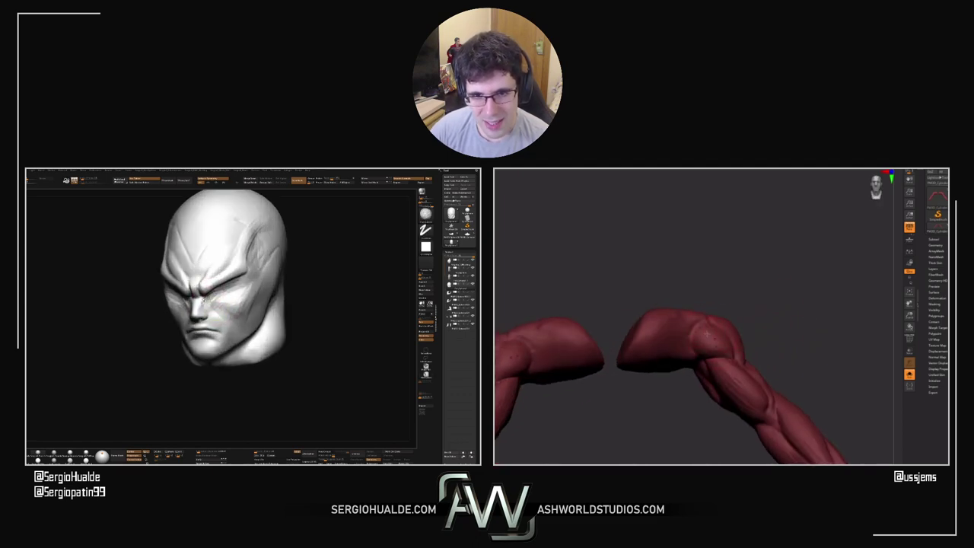
{"action": "left_click_drag", "start_coordinate": [727, 323], "coordinate": [752, 287]}
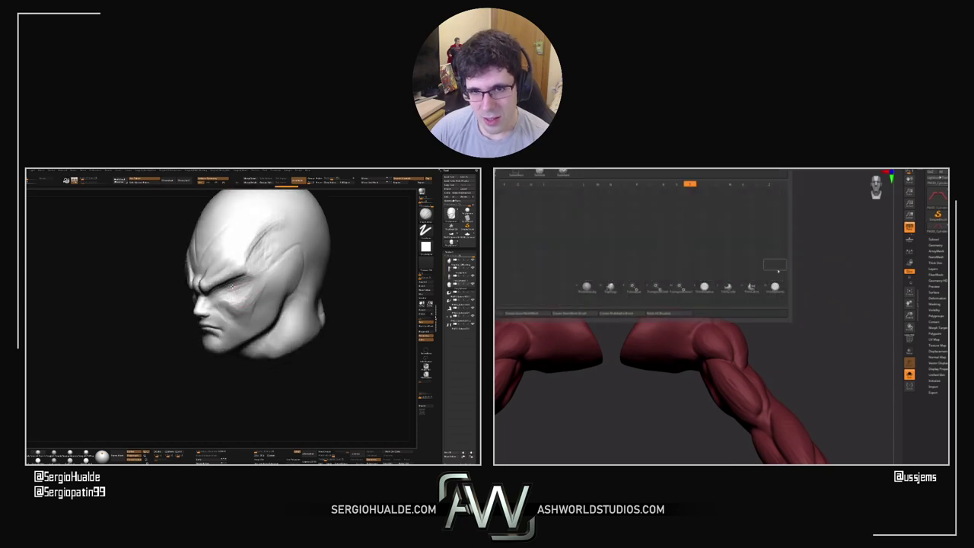
{"action": "left_click_drag", "start_coordinate": [787, 331], "coordinate": [764, 330]}
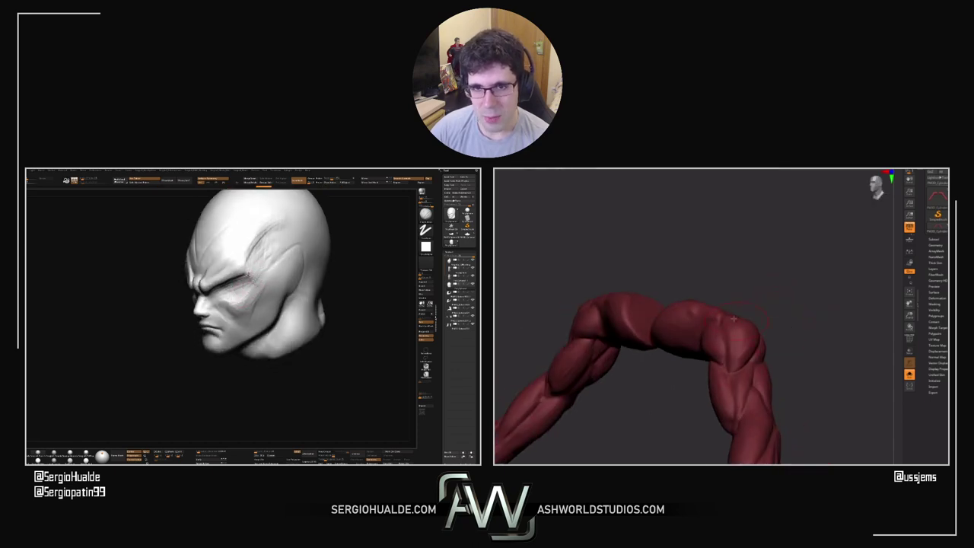
Shape the shoulder muscles around the deltoid from several angles and refine the temple and outer eye area of the head
{"action": "mouse_move", "coordinate": [733, 367]}
{"action": "right_mouse_down"}
{"action": "mouse_move", "coordinate": [749, 361]}
{"action": "mouse_move", "coordinate": [742, 357]}
{"action": "right_mouse_up"}
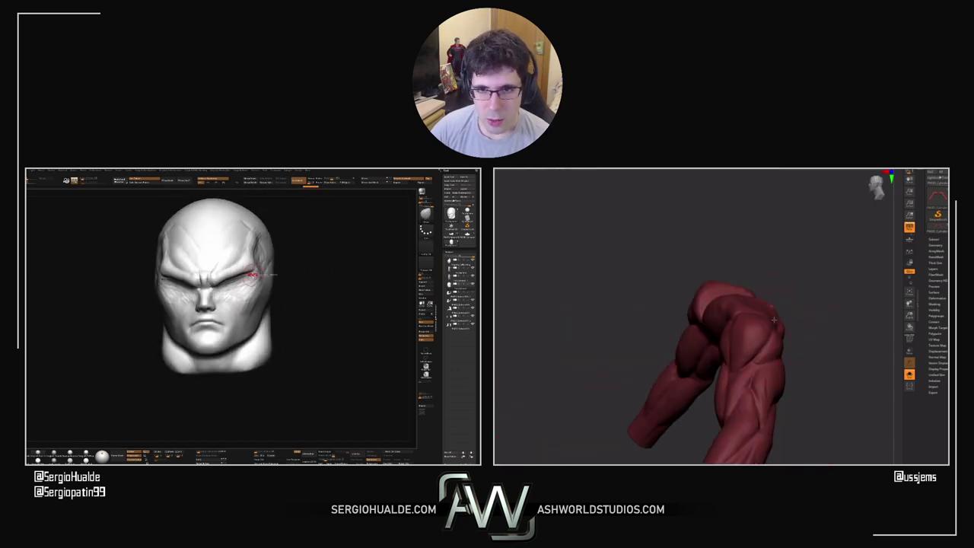
{"action": "left_click_drag", "start_coordinate": [820, 335], "coordinate": [784, 346]}
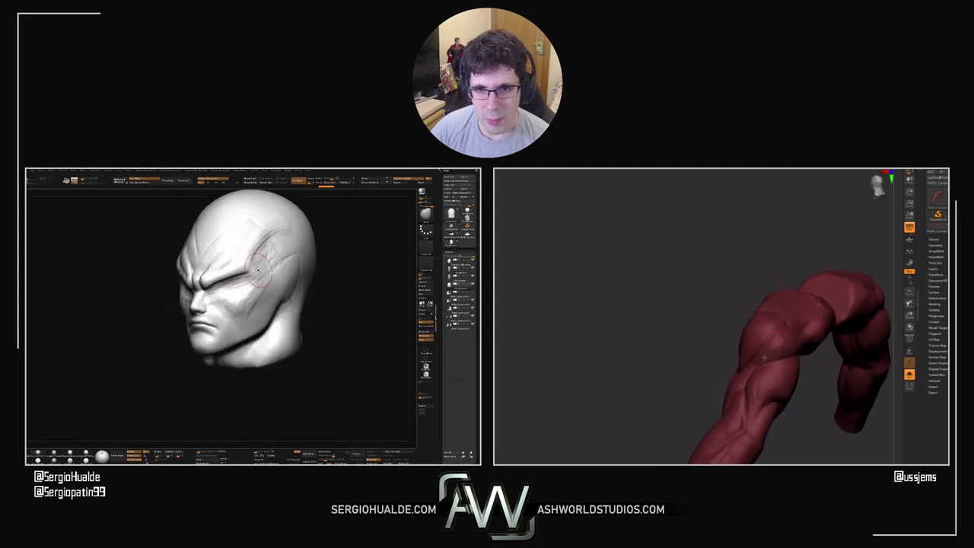
{"action": "left_click_drag", "start_coordinate": [786, 335], "coordinate": [750, 354]}
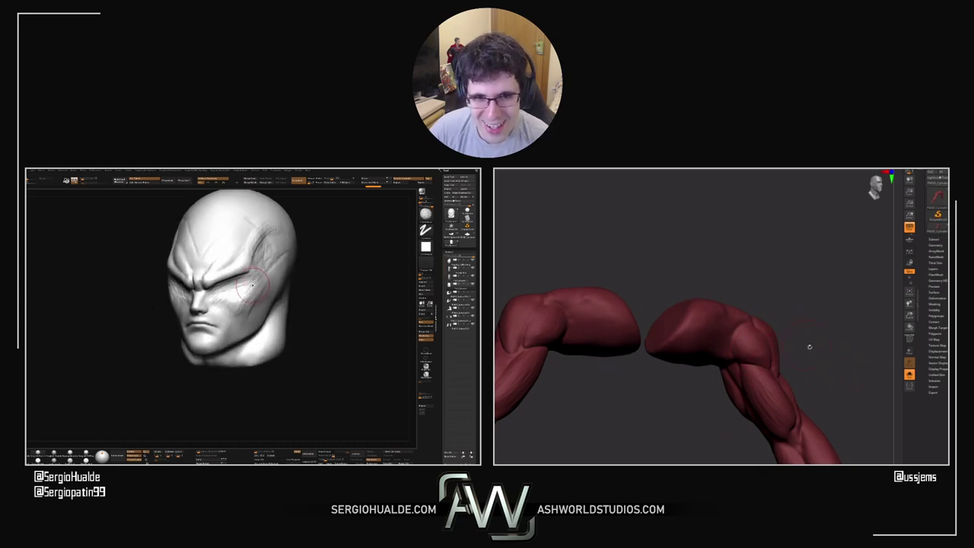
{"action": "left_click_drag", "start_coordinate": [809, 346], "coordinate": [754, 341]}
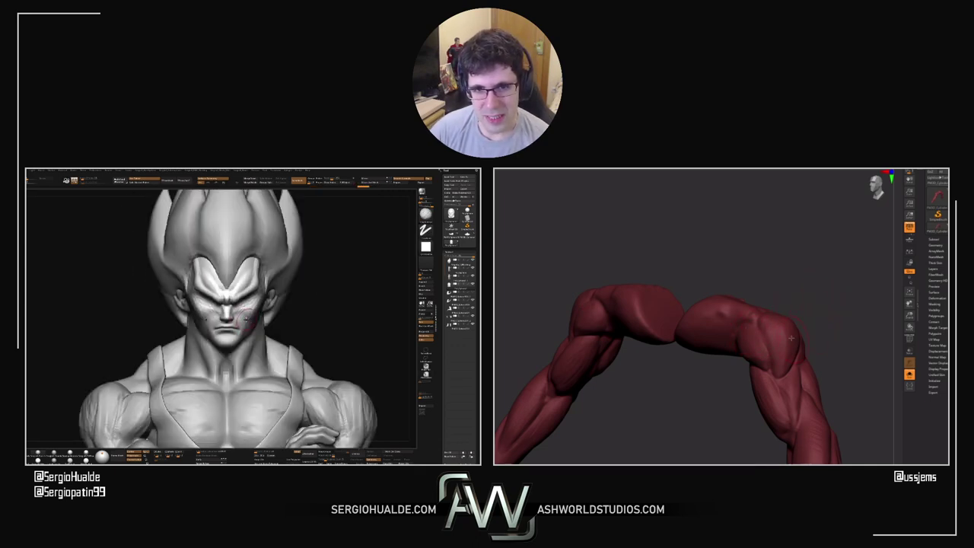
{"action": "left_click_drag", "start_coordinate": [830, 363], "coordinate": [769, 350]}
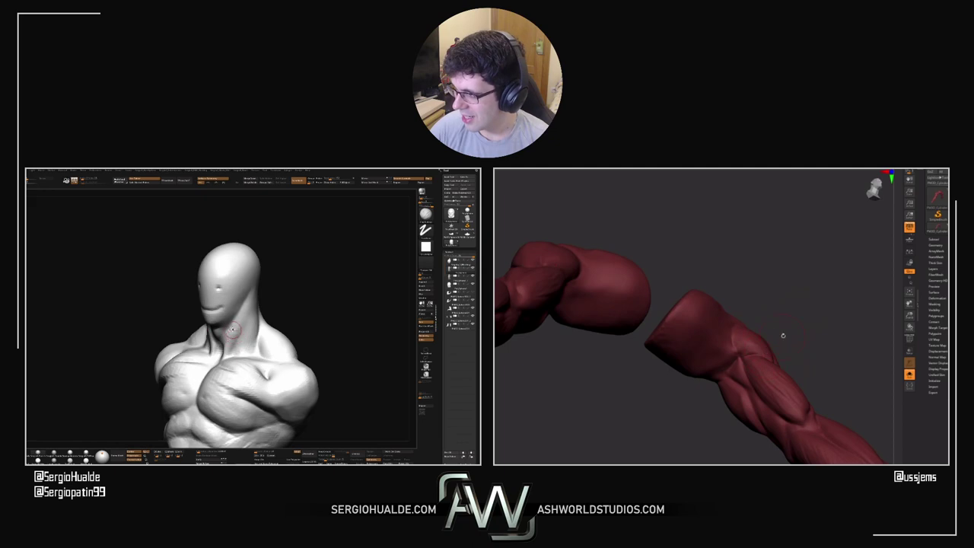
Refine the red arm's biceps and build up the muscles along both sides of the crossed-arms figure's neck
{"action": "left_click_drag", "start_coordinate": [798, 326], "coordinate": [790, 348], "text": "shift"}
{"action": "left_click_drag", "start_coordinate": [722, 284], "coordinate": [723, 248], "text": "alt"}
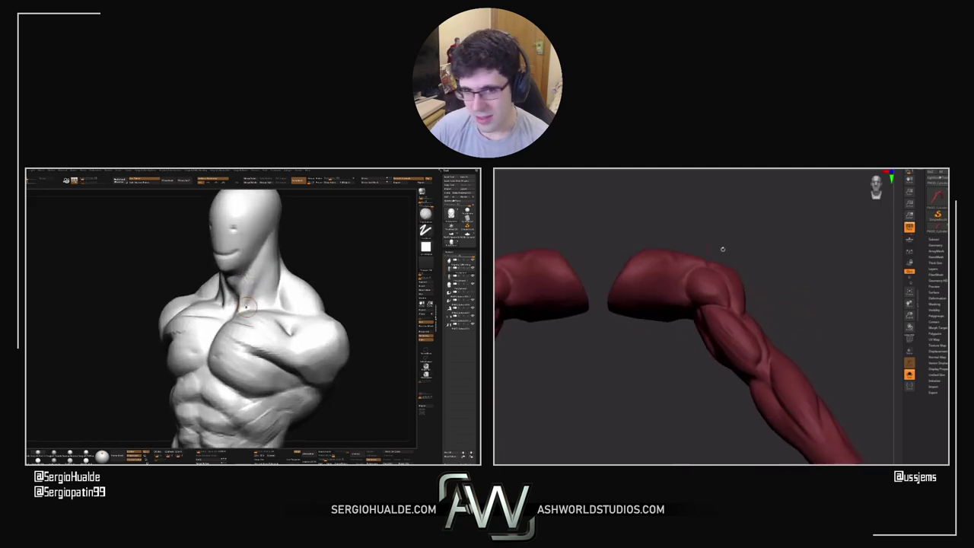
{"action": "key", "text": "space"}
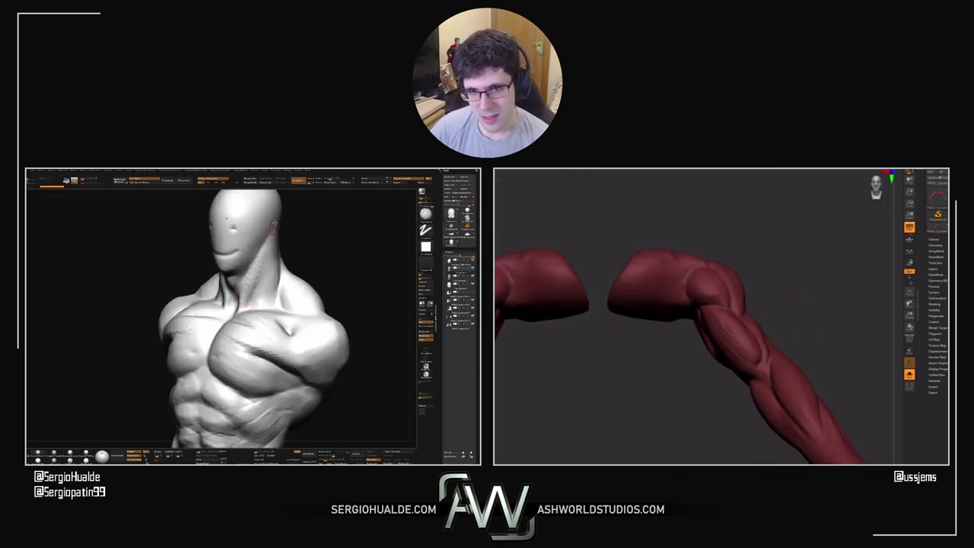
{"action": "key", "text": "space"}
{"action": "key", "text": "space"}
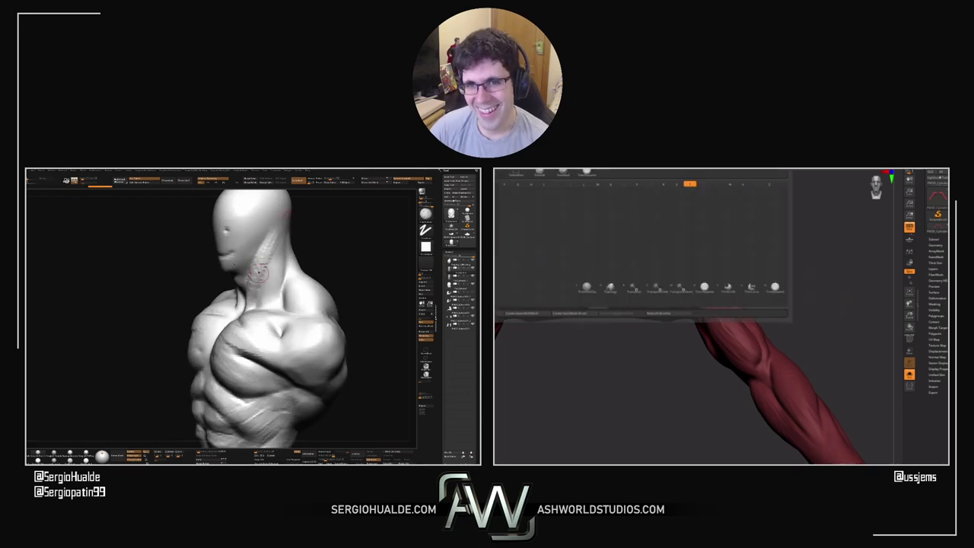
{"action": "key", "text": "space"}
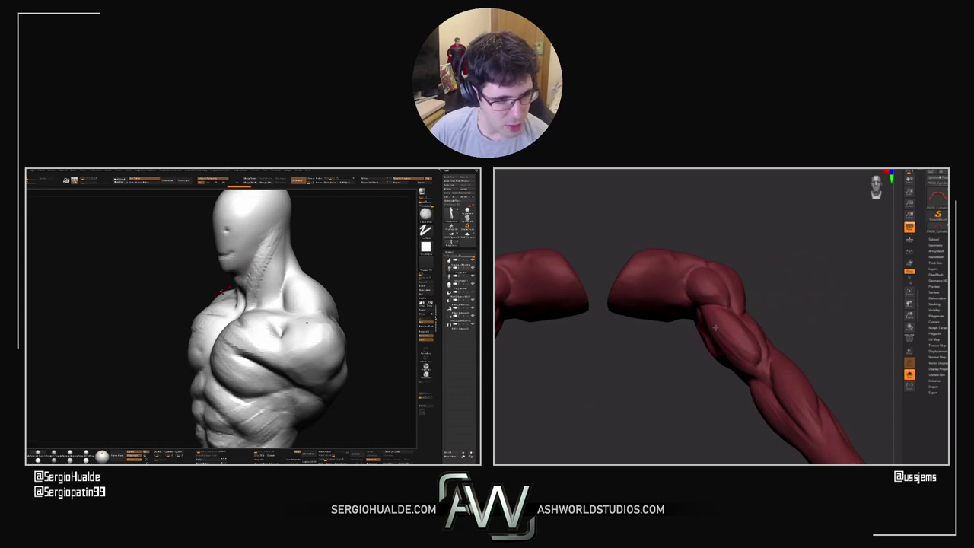
{"action": "left_click_drag", "start_coordinate": [781, 306], "coordinate": [705, 336]}
{"action": "left_click_drag", "start_coordinate": [341, 254], "coordinate": [267, 315]}
{"action": "left_click_drag", "start_coordinate": [785, 342], "coordinate": [760, 369]}
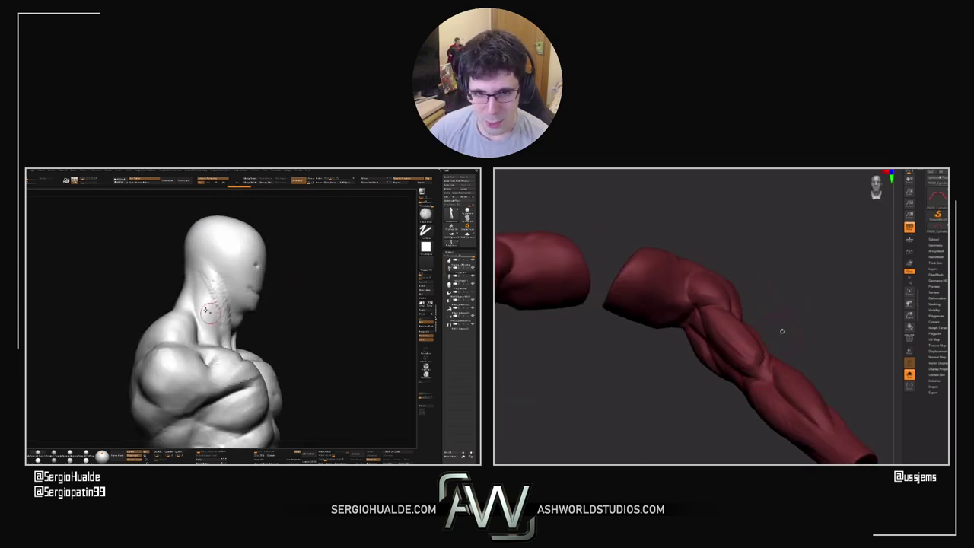
{"action": "left_click_drag", "start_coordinate": [783, 332], "coordinate": [772, 289]}
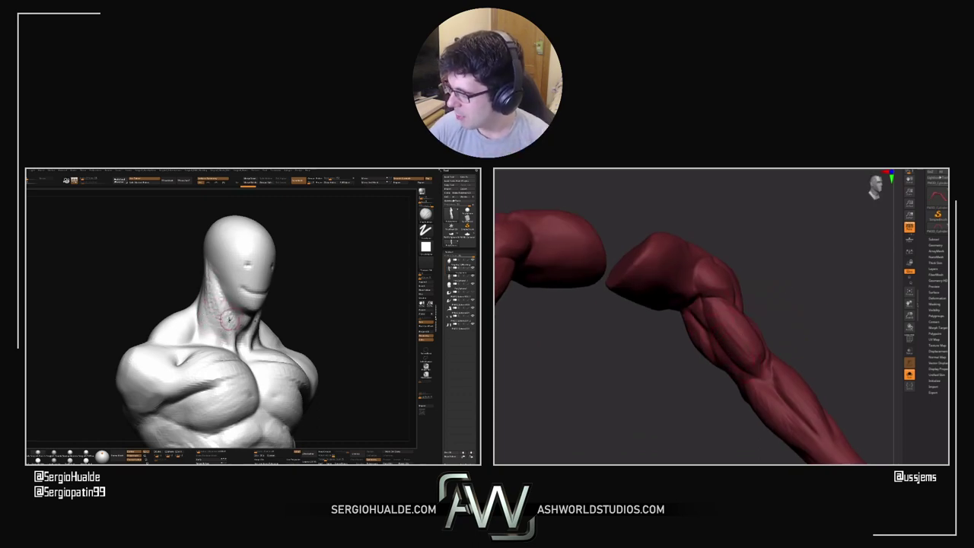
Use the ClayBuildup and TrimDynamic brushes to build and flatten the biceps toward the inner elbow of the red arm
{"action": "key", "text": "b"}
{"action": "key", "text": "c"}
{"action": "key", "text": "b"}
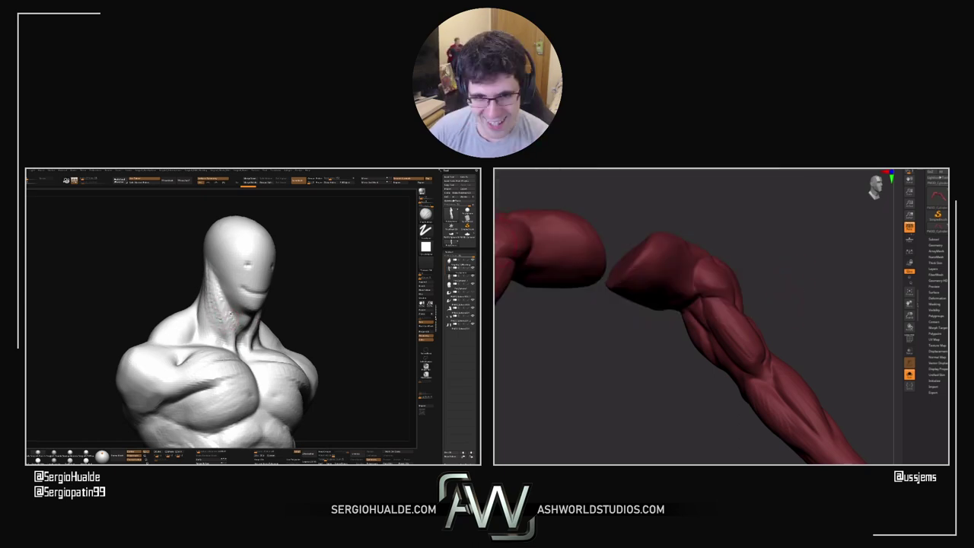
{"action": "key", "text": "b"}
{"action": "key", "text": "t"}
{"action": "left_click", "coordinate": [774, 284]}
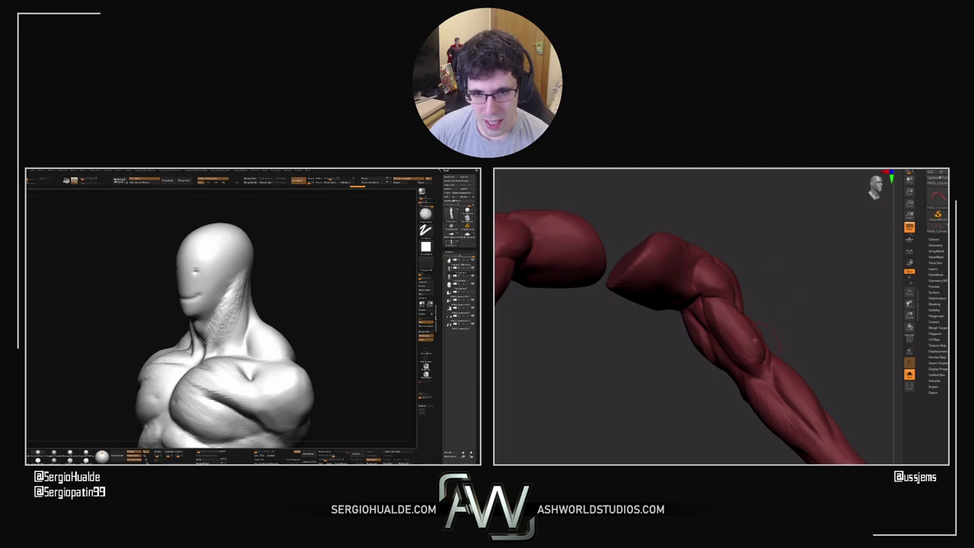
{"action": "left_click_drag", "start_coordinate": [815, 329], "coordinate": [843, 336]}
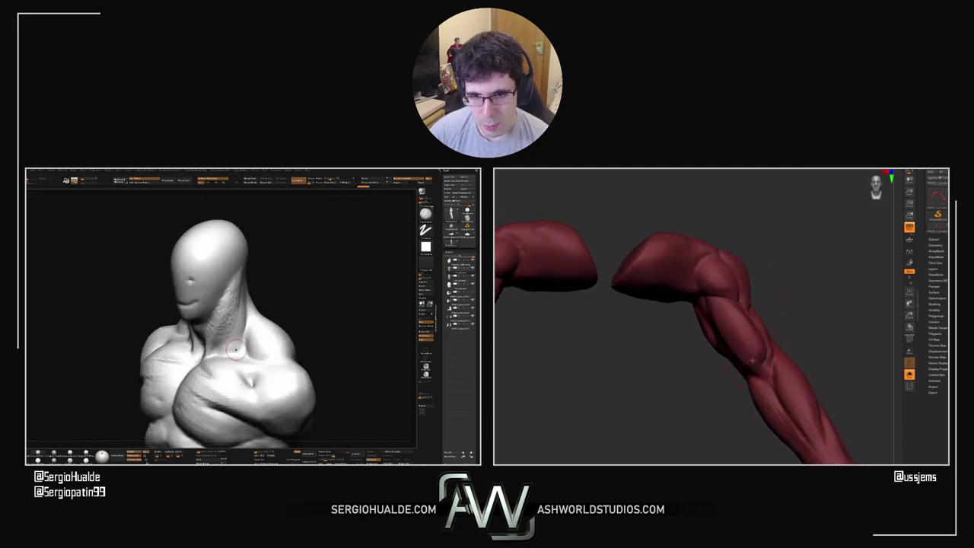
{"action": "mouse_move", "coordinate": [806, 327]}
{"action": "left_mouse_down"}
{"action": "mouse_move", "coordinate": [832, 330]}
{"action": "mouse_move", "coordinate": [809, 365]}
{"action": "mouse_move", "coordinate": [770, 304]}
{"action": "mouse_move", "coordinate": [796, 329]}
{"action": "mouse_move", "coordinate": [830, 309]}
{"action": "mouse_move", "coordinate": [815, 312]}
{"action": "mouse_move", "coordinate": [821, 317]}
{"action": "left_mouse_up"}
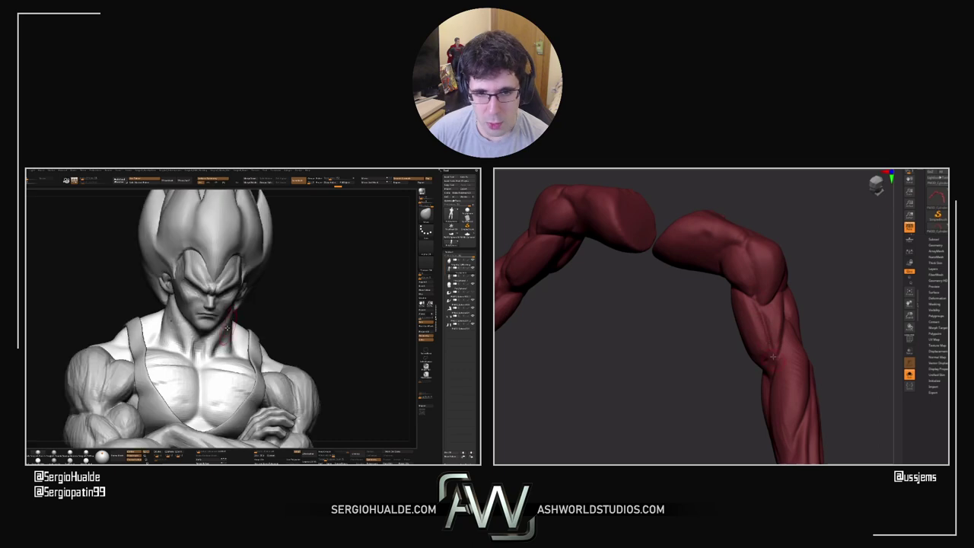
Define the elbow crease and the transition from the biceps into the upper forearm on the red arm
{"action": "left_click_drag", "start_coordinate": [826, 323], "coordinate": [798, 367]}
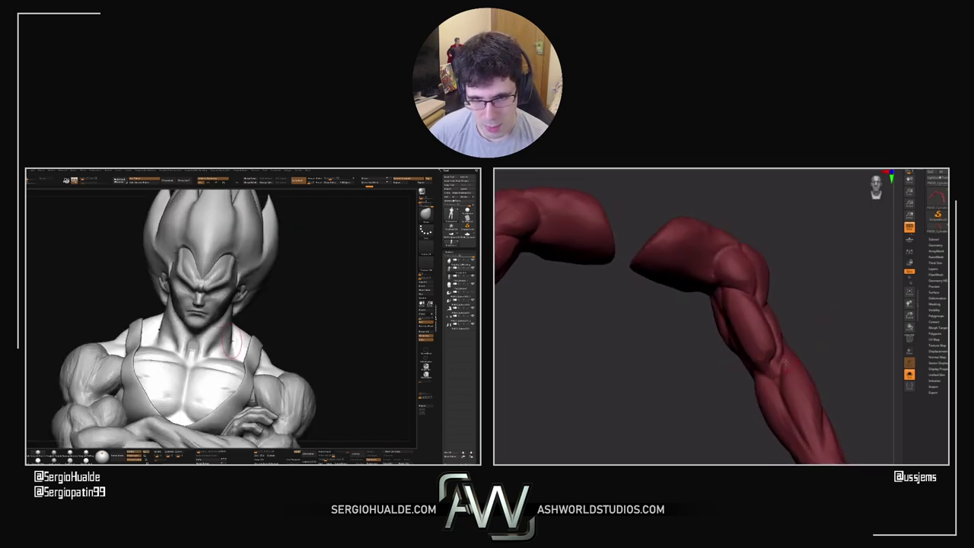
{"action": "left_click_drag", "start_coordinate": [828, 338], "coordinate": [758, 375]}
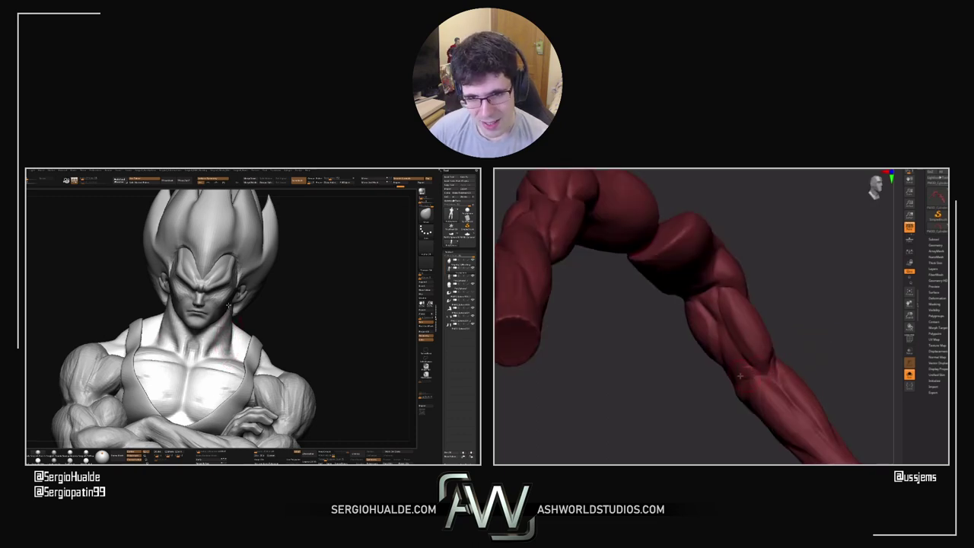
{"action": "left_click_drag", "start_coordinate": [815, 363], "coordinate": [777, 361]}
{"action": "left_click_drag", "start_coordinate": [809, 333], "coordinate": [779, 374]}
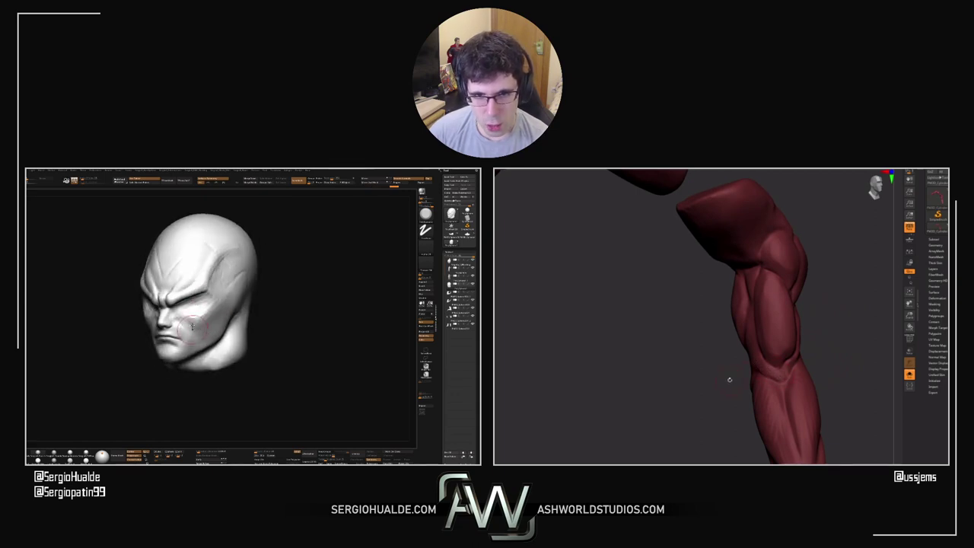
Switch to the Move brush and adjust the shapes of the isolated head's cheek and the red forearm
{"action": "left_click_drag", "start_coordinate": [729, 379], "coordinate": [841, 296]}
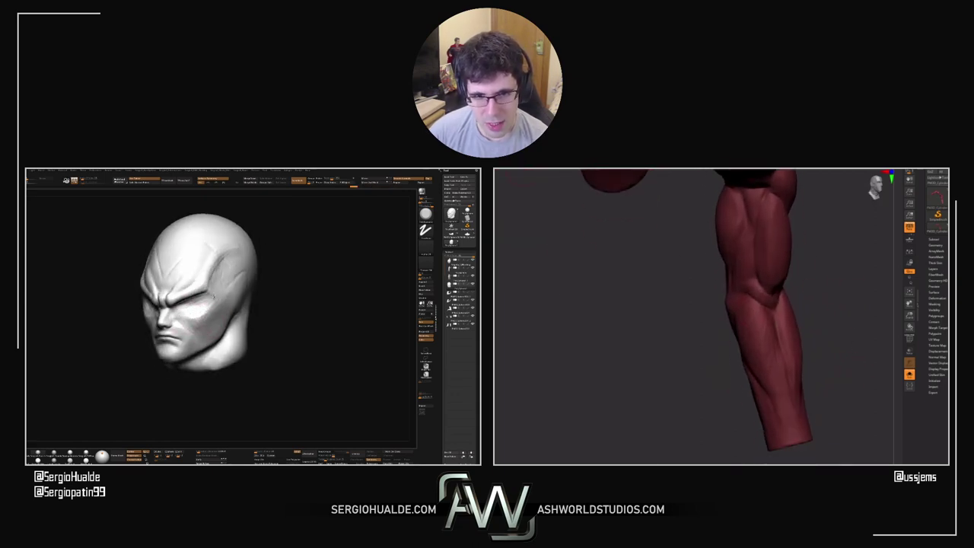
{"action": "mouse_move", "coordinate": [206, 300]}
{"action": "right_mouse_down"}
{"action": "mouse_move", "coordinate": [174, 314]}
{"action": "mouse_move", "coordinate": [203, 326]}
{"action": "right_mouse_up"}
{"action": "key", "text": "b"}
{"action": "key", "text": "m"}
{"action": "key", "text": "v"}
{"action": "right_click_drag", "start_coordinate": [750, 352], "coordinate": [754, 332]}
{"action": "right_click_drag", "start_coordinate": [203, 325], "coordinate": [197, 325]}
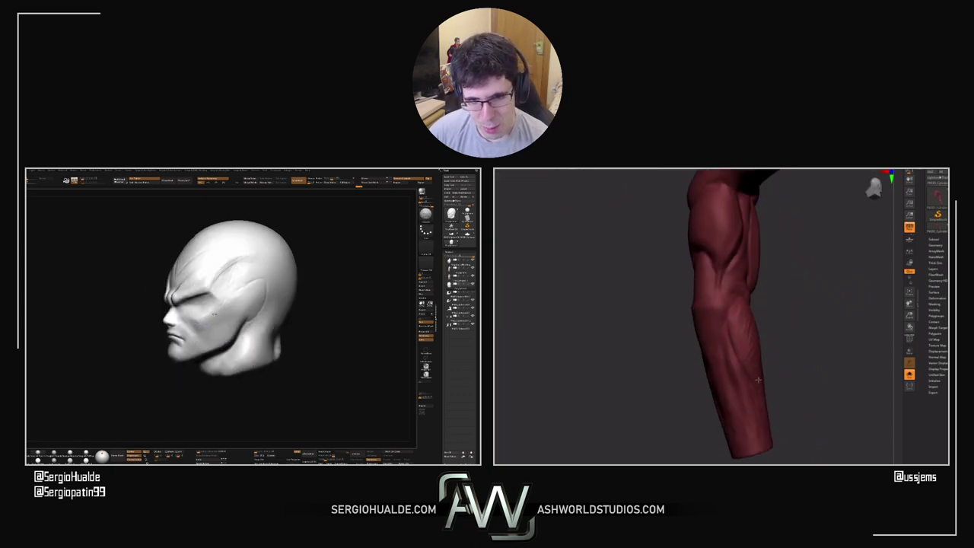
Refine the forearm's length down to the wrist and adjust the side of the isolated head
{"action": "right_click_drag", "start_coordinate": [731, 324], "coordinate": [764, 365]}
{"action": "right_click_drag", "start_coordinate": [252, 259], "coordinate": [281, 263]}
{"action": "left_click_drag", "start_coordinate": [767, 353], "coordinate": [775, 408]}
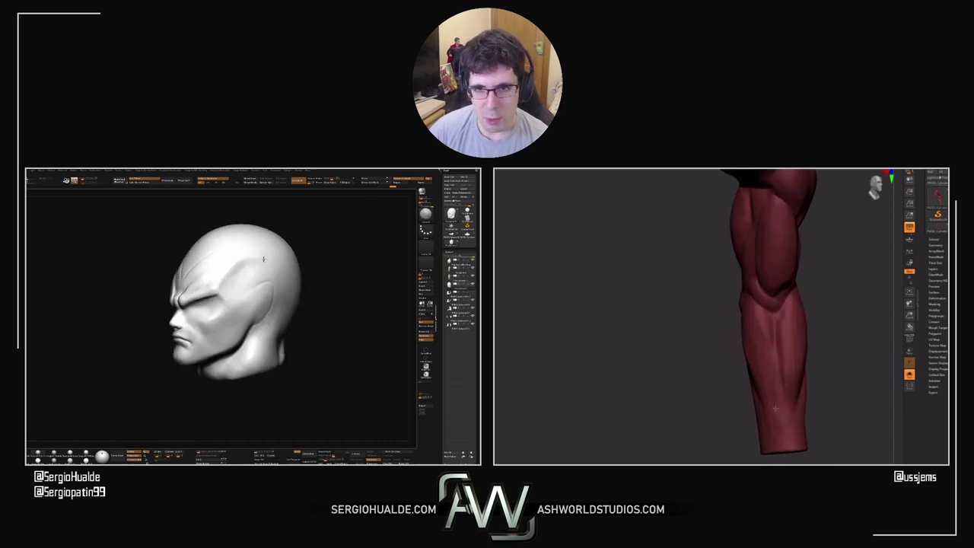
{"action": "left_click_drag", "start_coordinate": [804, 342], "coordinate": [848, 343]}
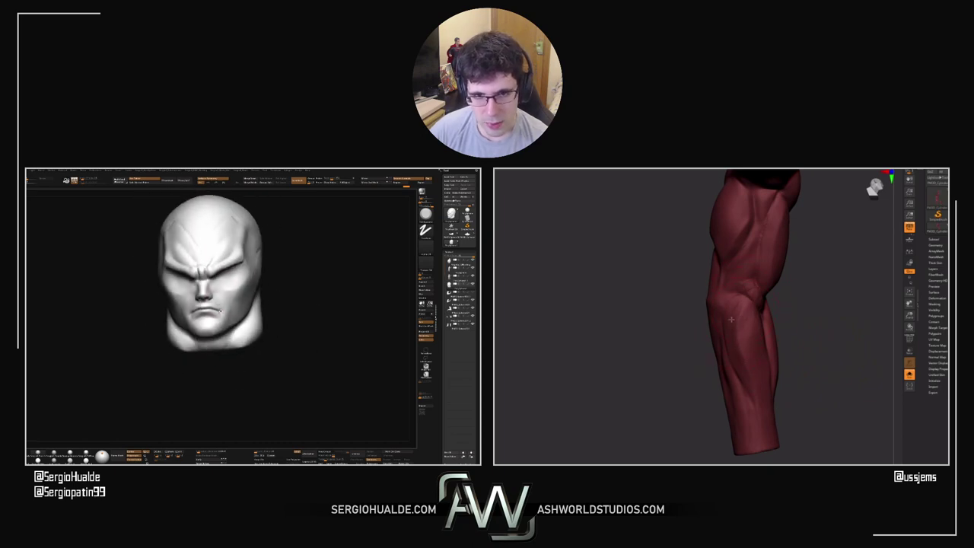
Refine the elbow and the outer forearm muscles of the red arm, working from the side and front
{"action": "mouse_move", "coordinate": [816, 322]}
{"action": "left_mouse_down"}
{"action": "mouse_move", "coordinate": [809, 300]}
{"action": "mouse_move", "coordinate": [817, 324]}
{"action": "left_mouse_up"}
{"action": "left_click_drag", "start_coordinate": [794, 292], "coordinate": [764, 263]}
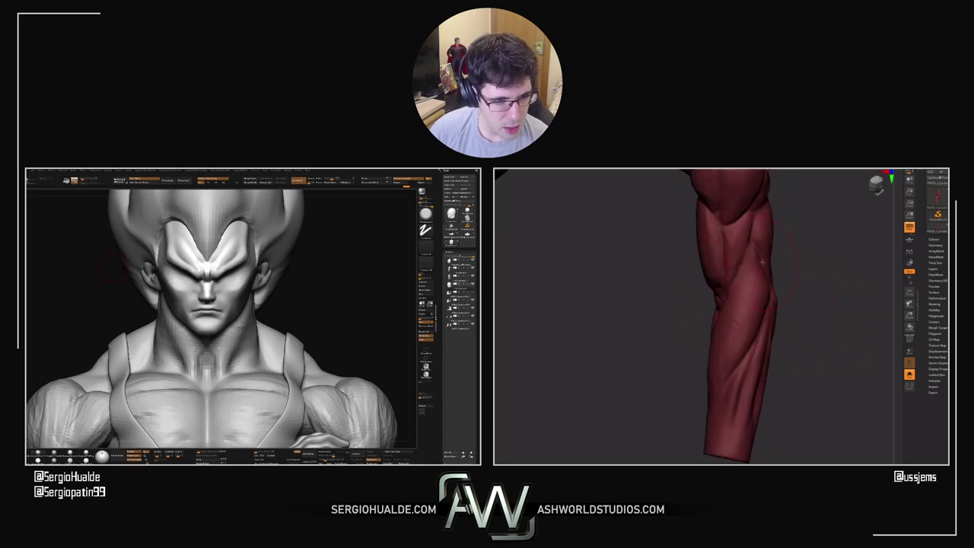
{"action": "left_click_drag", "start_coordinate": [740, 315], "coordinate": [837, 314]}
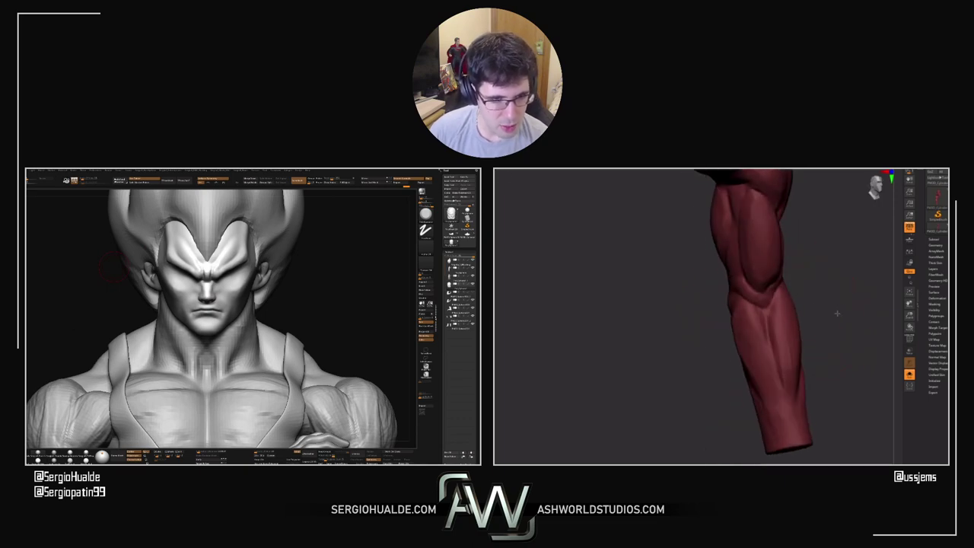
{"action": "left_click_drag", "start_coordinate": [783, 291], "coordinate": [810, 333]}
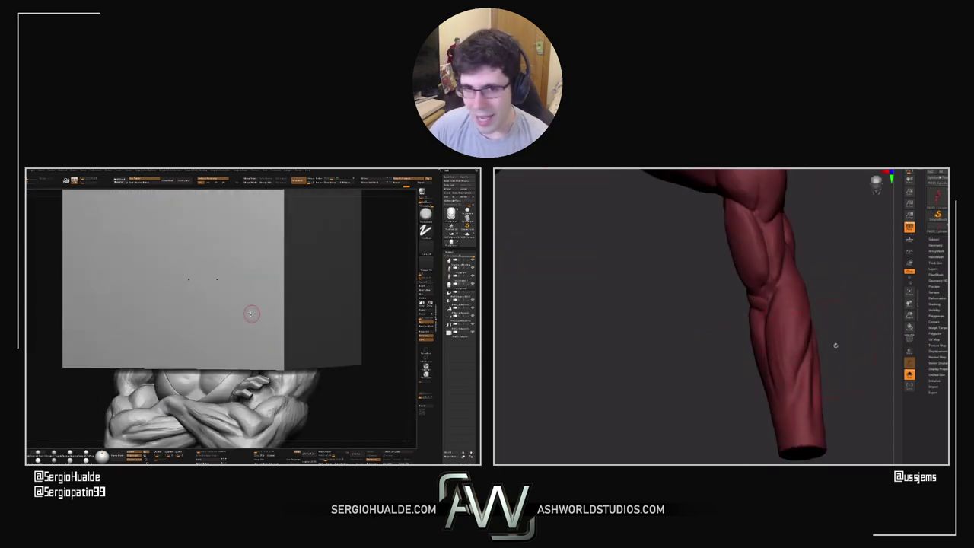
Activate the transform gizmo on the cube covering the fighter's head and move the cube back into the head
{"action": "mouse_move", "coordinate": [251, 314]}
{"action": "right_mouse_down", "text": "ctrl"}
{"action": "mouse_move", "coordinate": [249, 284]}
{"action": "mouse_move", "coordinate": [252, 297]}
{"action": "right_mouse_up", "text": "ctrl"}
{"action": "key", "text": "w"}
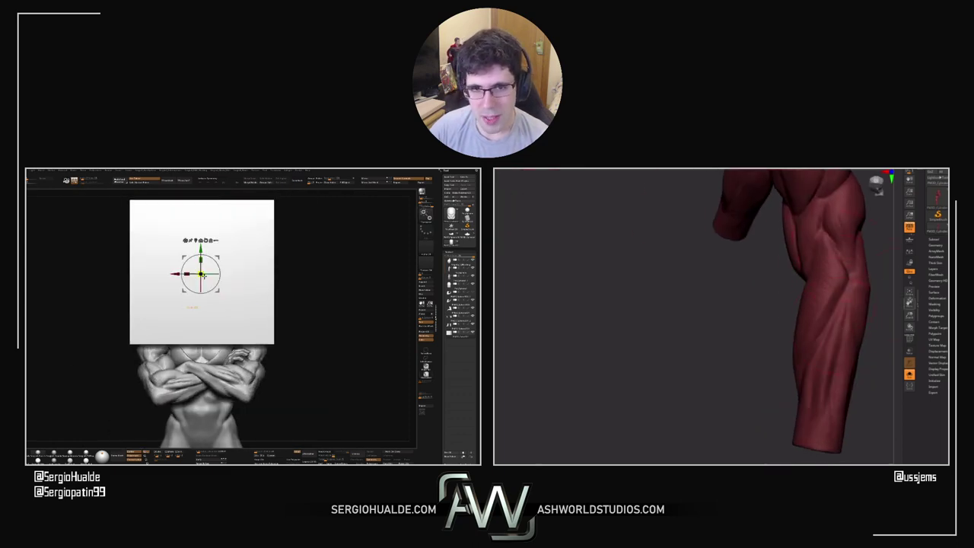
{"action": "left_click_drag", "start_coordinate": [731, 337], "coordinate": [736, 329]}
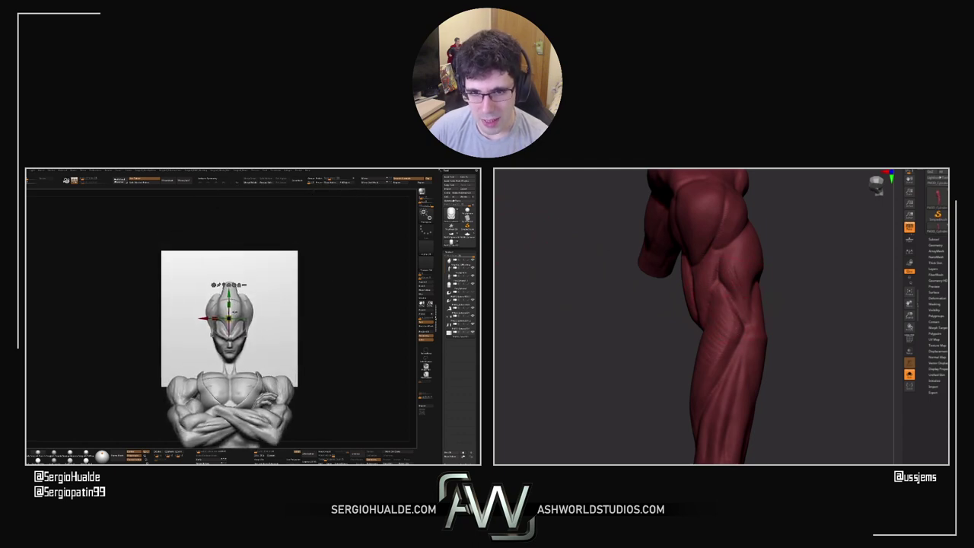
Use the TrimDynamic brush to refine the planes around the red arm's outer elbow and upper forearm
{"action": "key", "text": "b"}
{"action": "key", "text": "t"}
{"action": "key", "text": "d"}
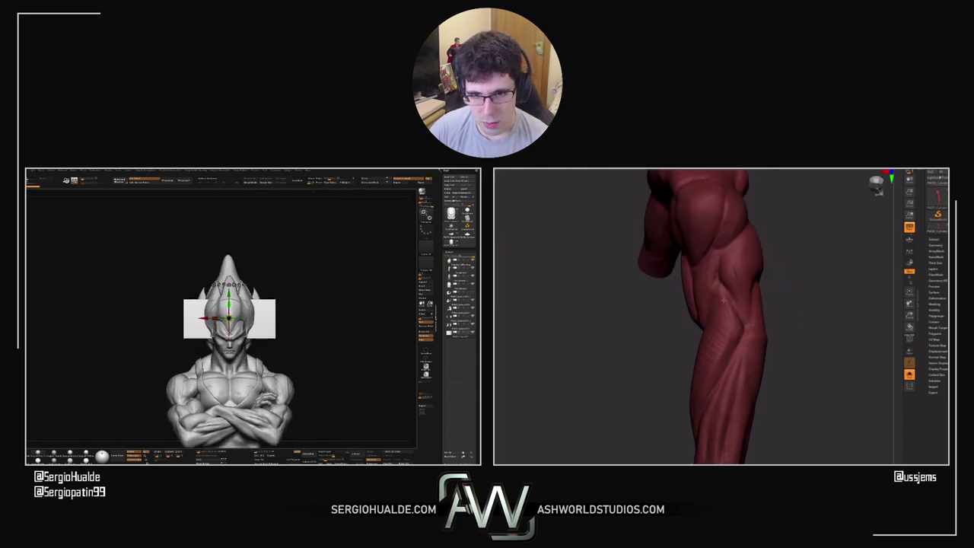
{"action": "left_click_drag", "start_coordinate": [772, 313], "coordinate": [713, 292]}
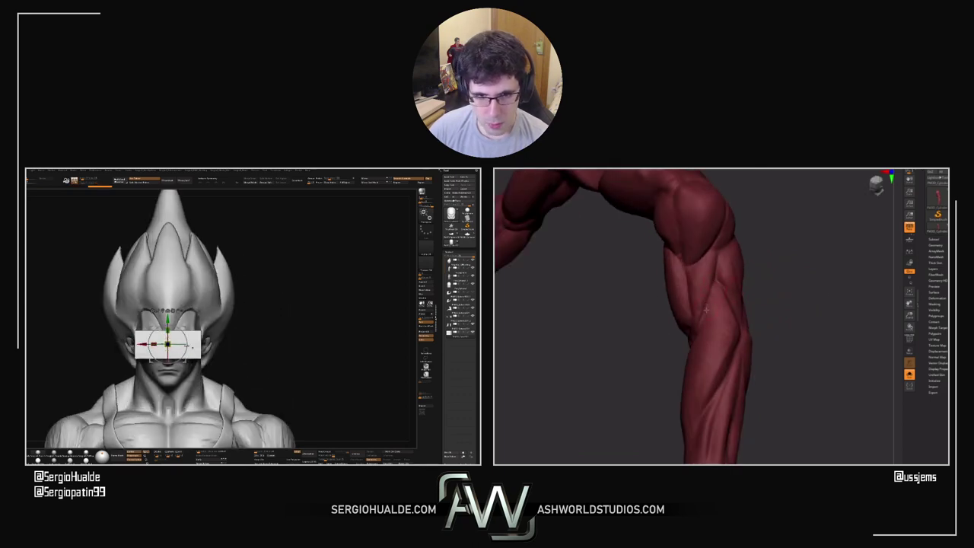
{"action": "left_click_drag", "start_coordinate": [750, 308], "coordinate": [787, 297]}
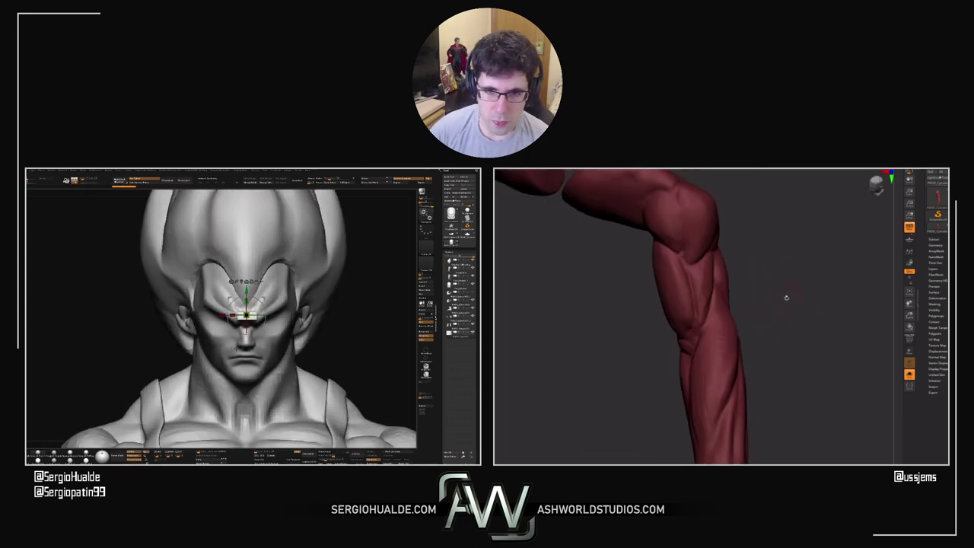
Switch to the Standard brush, refine the red arm's elbow and upper forearm, and place mirrored blocks over the fighter's eyes
{"action": "key", "text": "s"}
{"action": "key", "text": "b"}
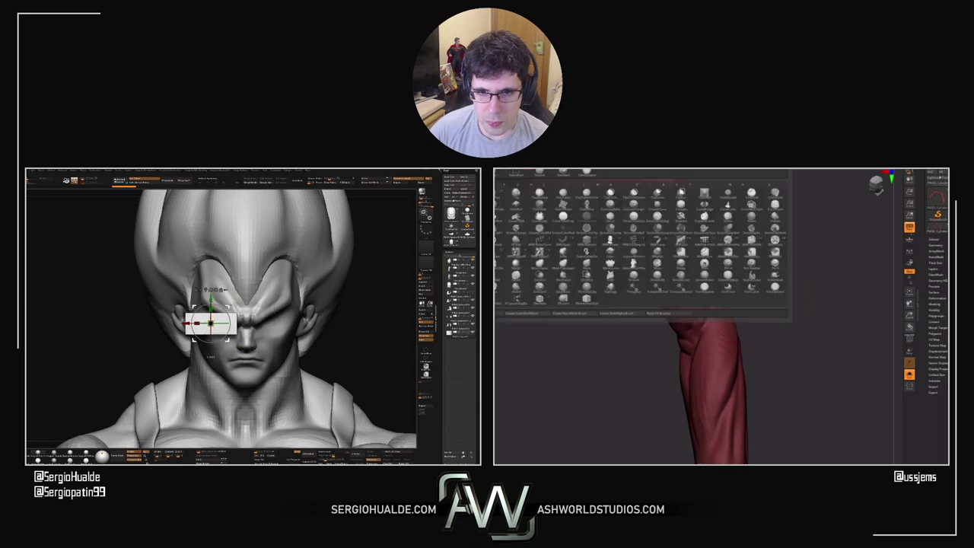
{"action": "key", "text": "s"}
{"action": "key", "text": "t"}
{"action": "mouse_move", "coordinate": [766, 290]}
{"action": "left_mouse_down"}
{"action": "mouse_move", "coordinate": [778, 294]}
{"action": "mouse_move", "coordinate": [713, 359]}
{"action": "mouse_move", "coordinate": [789, 355]}
{"action": "left_mouse_up"}
{"action": "key", "text": "s"}
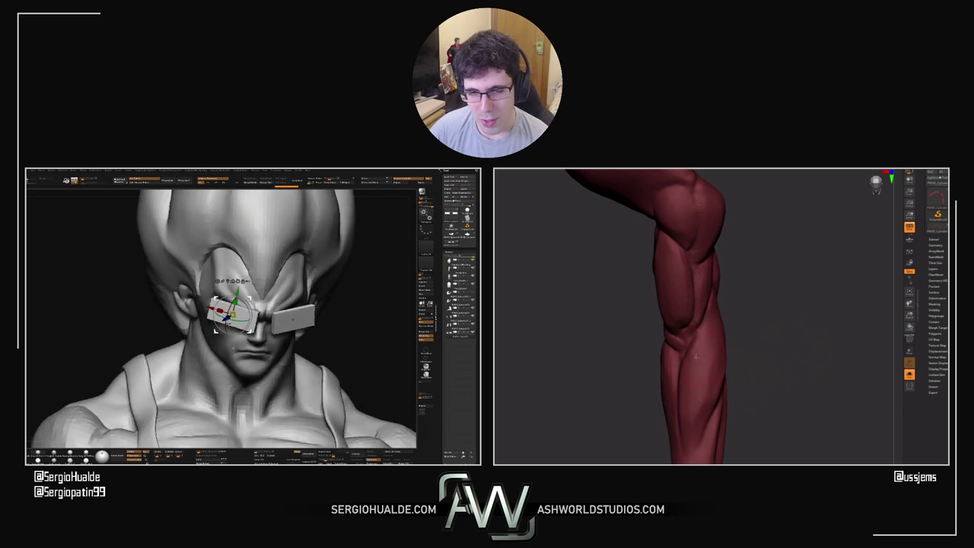
{"action": "left_click_drag", "start_coordinate": [696, 409], "coordinate": [723, 335]}
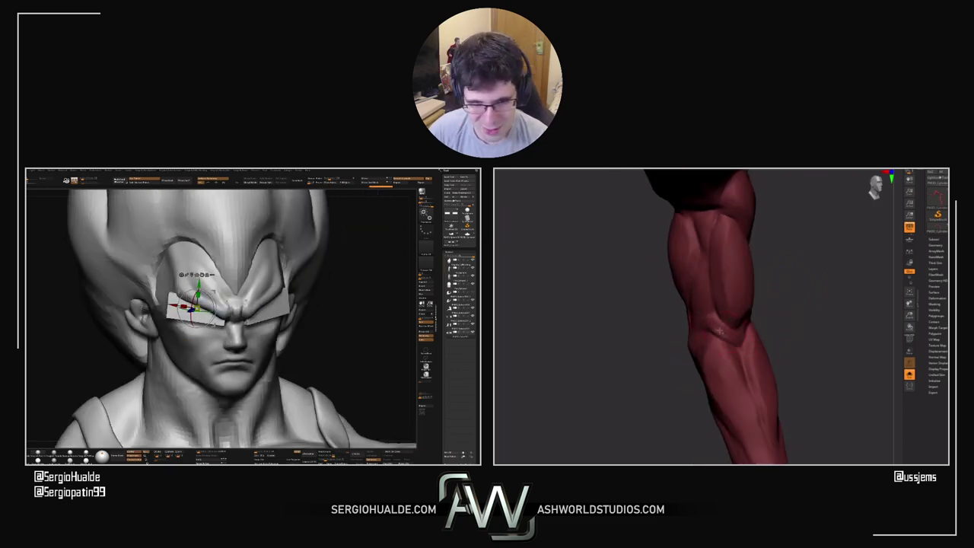
Refine the lower biceps and elbow crease on the red arm and fit the blocks into the fighter's eye sockets
{"action": "left_click_drag", "start_coordinate": [749, 316], "coordinate": [815, 297]}
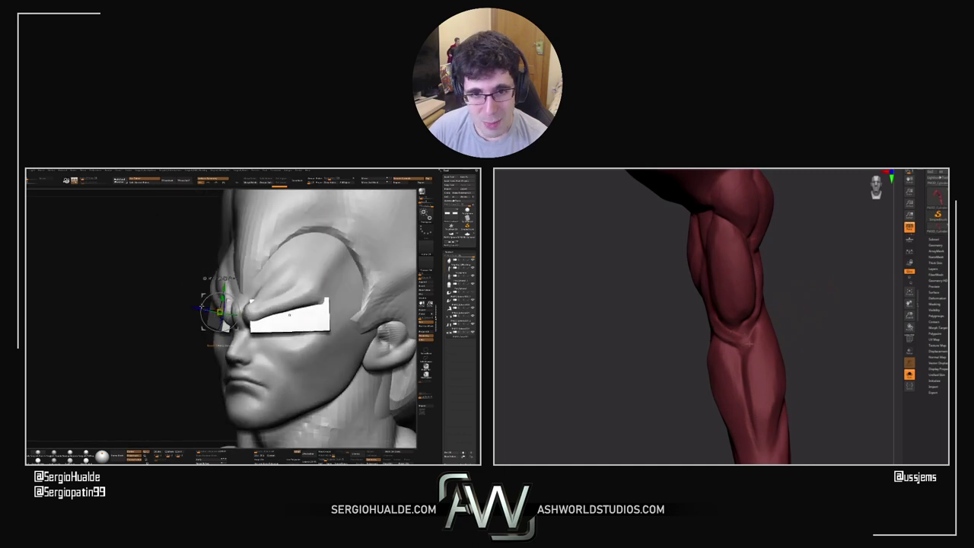
{"action": "left_click_drag", "start_coordinate": [812, 310], "coordinate": [763, 307]}
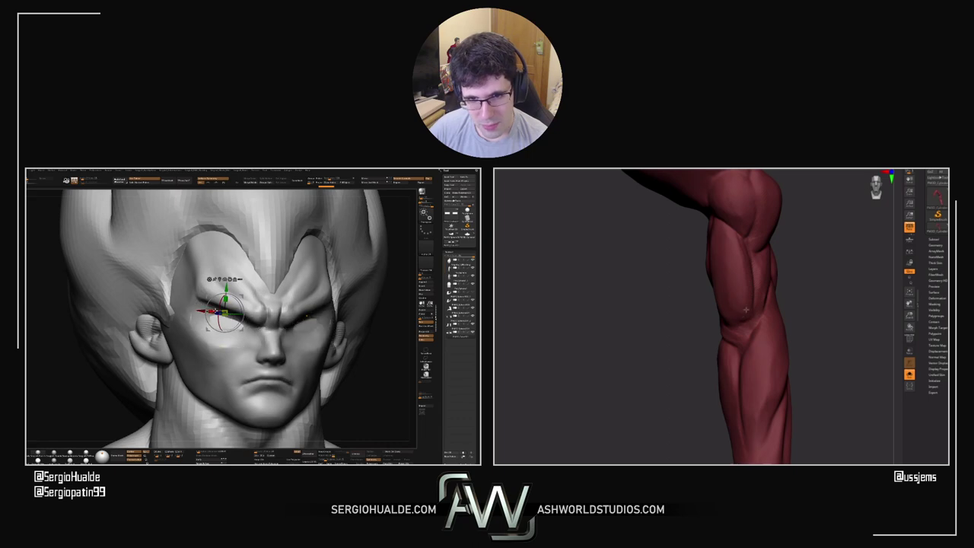
{"action": "left_click_drag", "start_coordinate": [822, 310], "coordinate": [865, 311]}
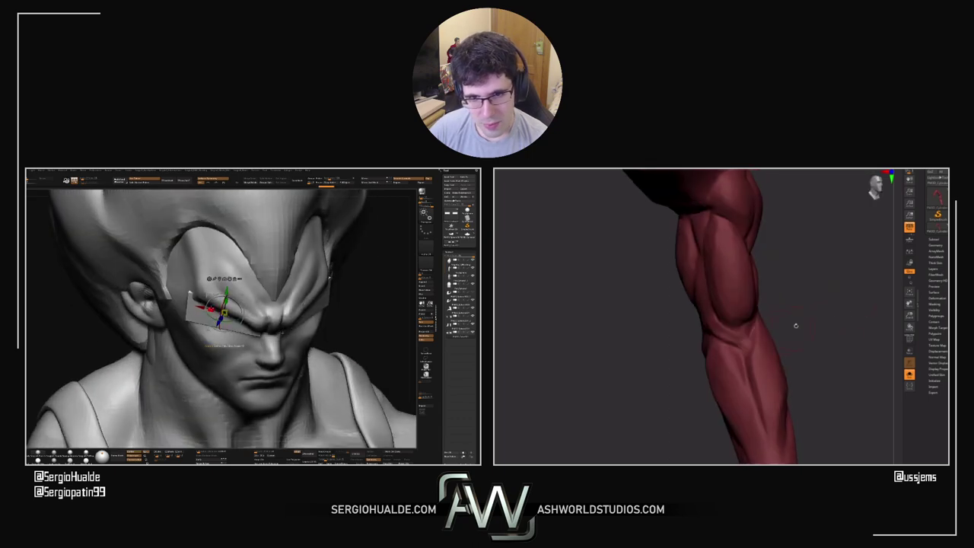
{"action": "left_click_drag", "start_coordinate": [796, 325], "coordinate": [776, 311]}
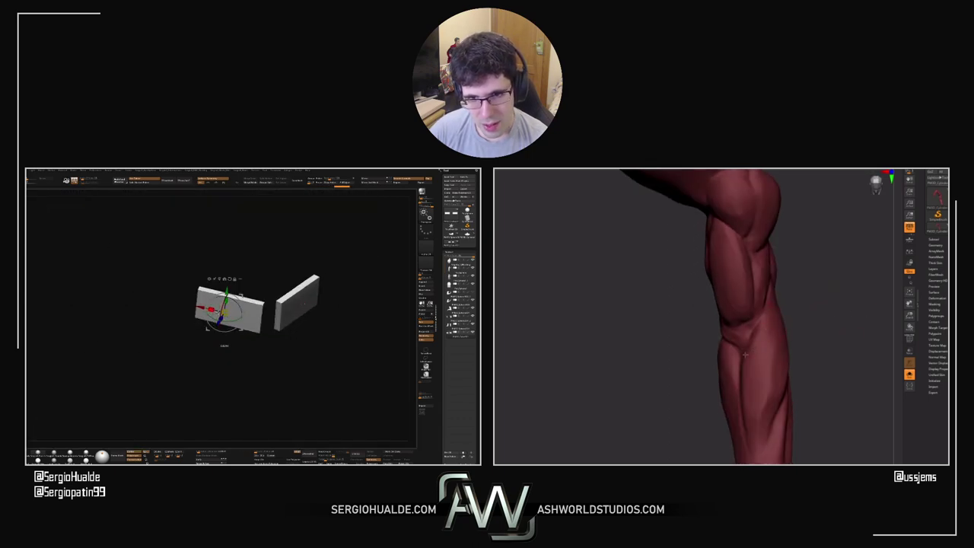
{"action": "mouse_move", "coordinate": [812, 302]}
{"action": "left_mouse_down"}
{"action": "mouse_move", "coordinate": [807, 310]}
{"action": "mouse_move", "coordinate": [851, 315]}
{"action": "mouse_move", "coordinate": [767, 329]}
{"action": "left_mouse_up"}
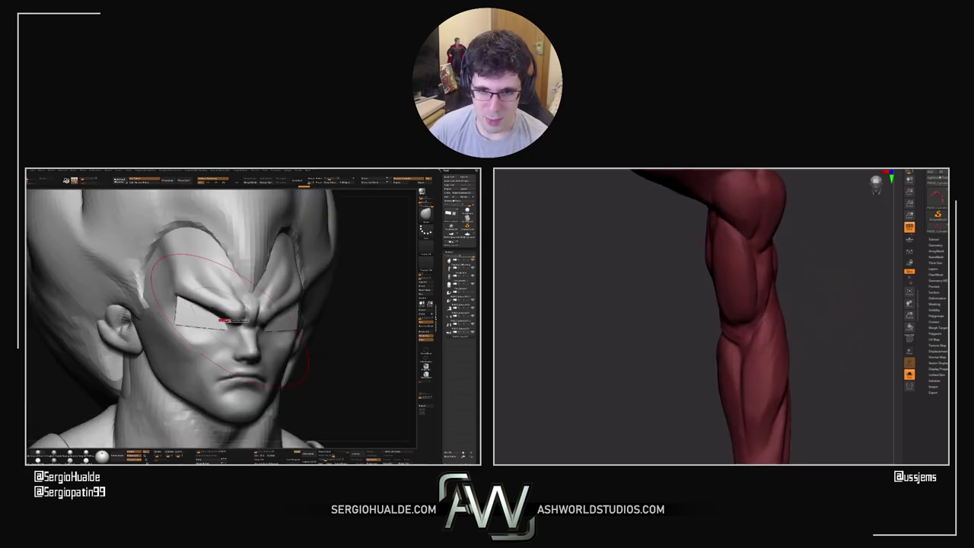
Change the sculpting brush and define the red arm's elbow crease and the front forearm muscles
{"action": "key", "text": "b"}
{"action": "key", "text": "d"}
{"action": "mouse_move", "coordinate": [742, 316]}
{"action": "left_mouse_down"}
{"action": "mouse_move", "coordinate": [788, 323]}
{"action": "mouse_move", "coordinate": [778, 314]}
{"action": "left_mouse_up"}
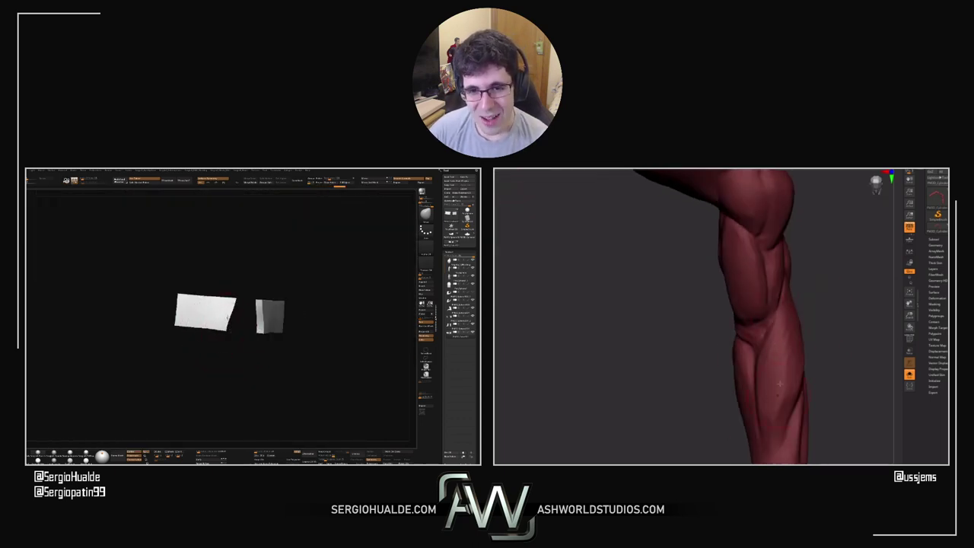
{"action": "left_click_drag", "start_coordinate": [796, 398], "coordinate": [750, 283]}
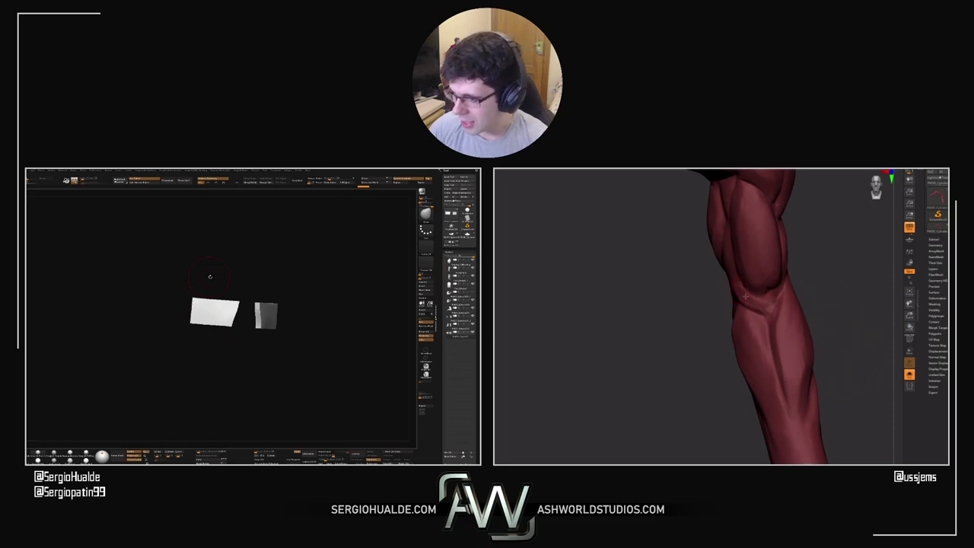
Sculpt the side of the red arm's elbow and the separation between the biceps and triceps
{"action": "left_click_drag", "start_coordinate": [715, 285], "coordinate": [743, 282]}
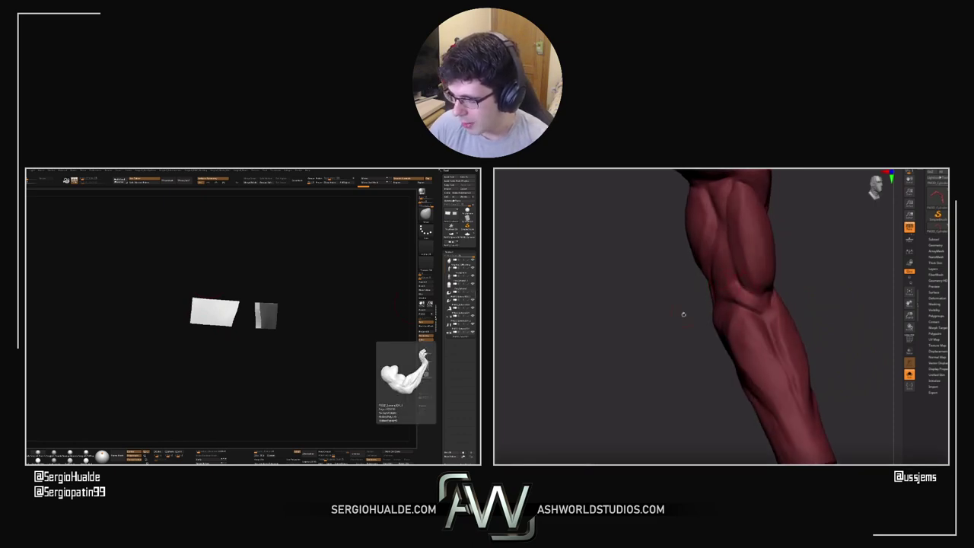
{"action": "left_click_drag", "start_coordinate": [683, 313], "coordinate": [715, 305]}
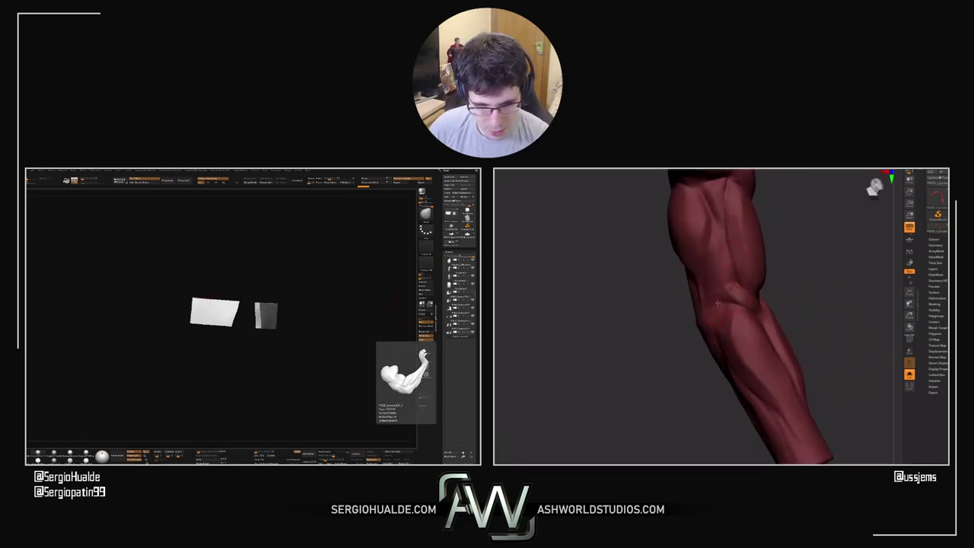
{"action": "left_click_drag", "start_coordinate": [709, 315], "coordinate": [809, 278]}
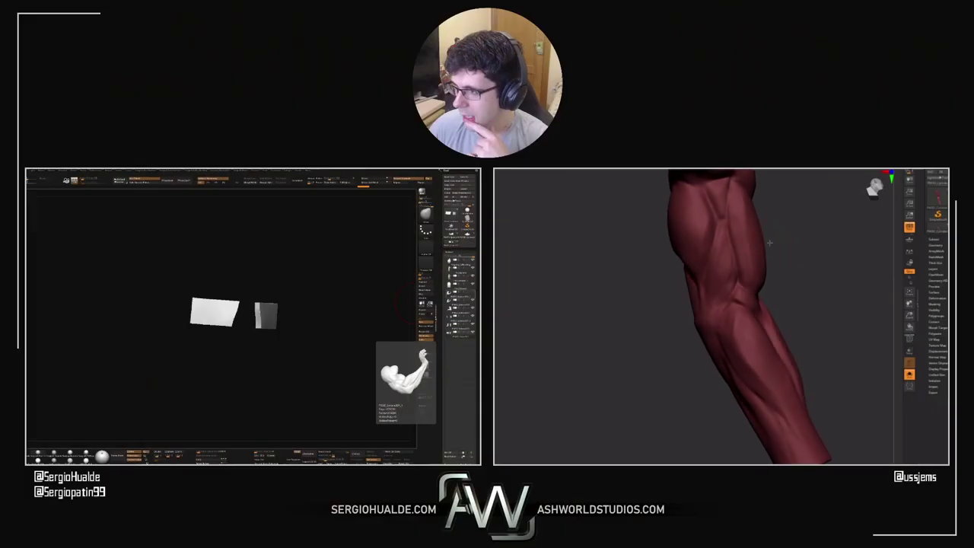
{"action": "left_click_drag", "start_coordinate": [769, 243], "coordinate": [779, 242]}
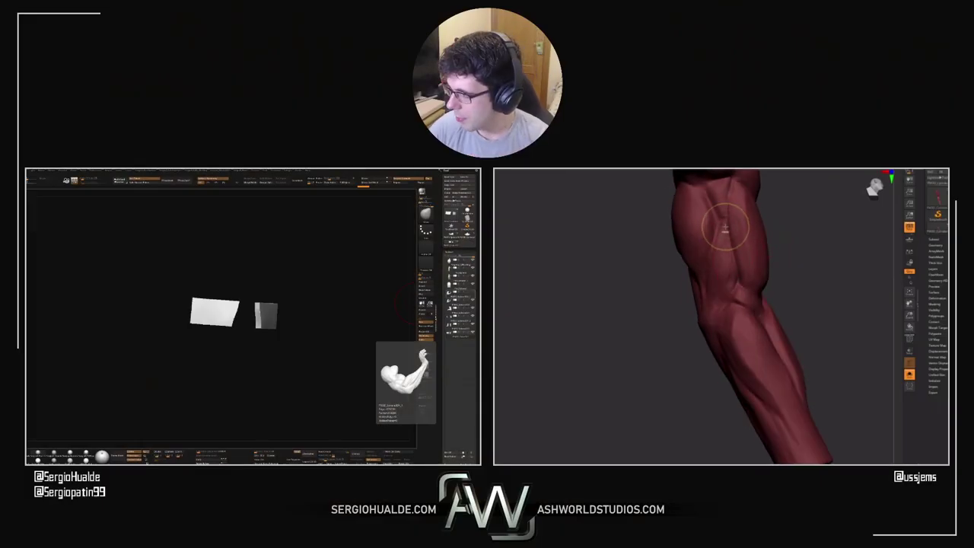
Reshape the lower edge of the fighter's eye blocks, both isolated and in place on the head
{"action": "left_click_drag", "start_coordinate": [262, 351], "coordinate": [243, 351]}
{"action": "mouse_move", "coordinate": [212, 320]}
{"action": "right_mouse_down"}
{"action": "mouse_move", "coordinate": [226, 330]}
{"action": "mouse_move", "coordinate": [217, 327]}
{"action": "right_mouse_up"}
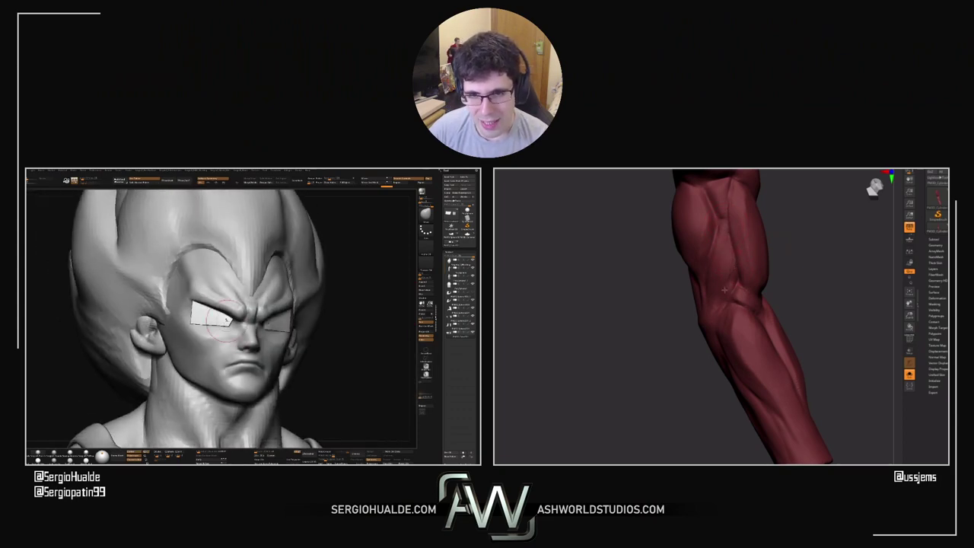
{"action": "key", "text": "alt+s"}
{"action": "left_click_drag", "start_coordinate": [822, 274], "coordinate": [580, 208]}
{"action": "left_click_drag", "start_coordinate": [219, 325], "coordinate": [218, 328]}
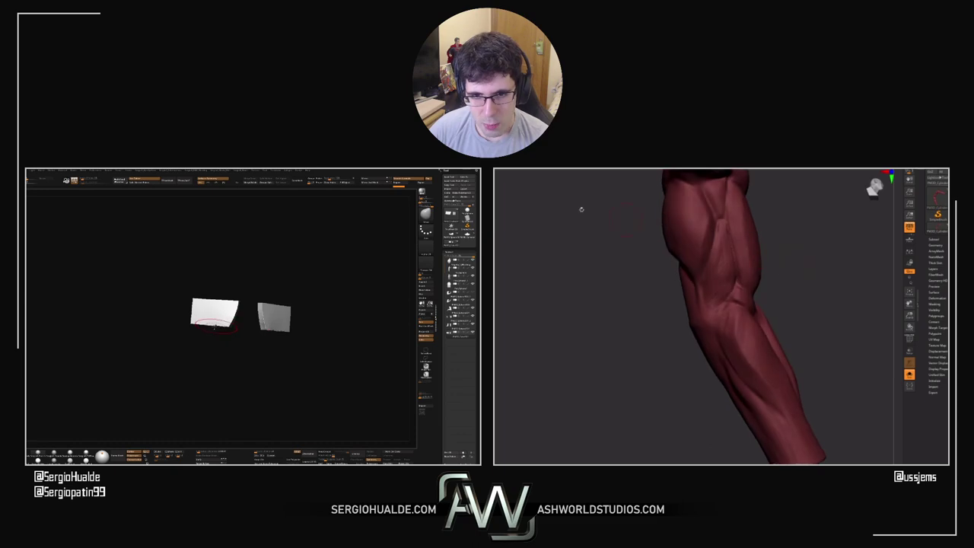
{"action": "right_click_drag", "start_coordinate": [216, 327], "coordinate": [226, 327]}
{"action": "key", "text": "alt+s"}
Select the TrimDynamic brush and adjust the outer corners of the fighter's eye blocks
{"action": "key", "text": "b"}
{"action": "key", "text": "t"}
{"action": "key", "text": "d"}
{"action": "left_click_drag", "start_coordinate": [192, 301], "coordinate": [188, 300]}
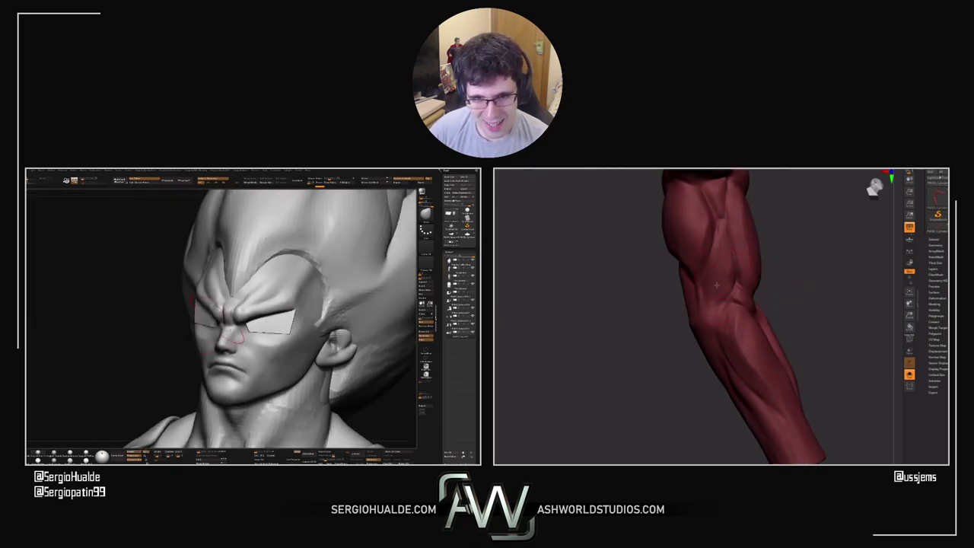
{"action": "left_click_drag", "start_coordinate": [784, 271], "coordinate": [834, 269]}
{"action": "right_click_drag", "start_coordinate": [216, 323], "coordinate": [304, 321]}
Refine the planes of the red arm's elbow and the muscle groove running up the side of the upper arm
{"action": "left_click_drag", "start_coordinate": [835, 269], "coordinate": [735, 288]}
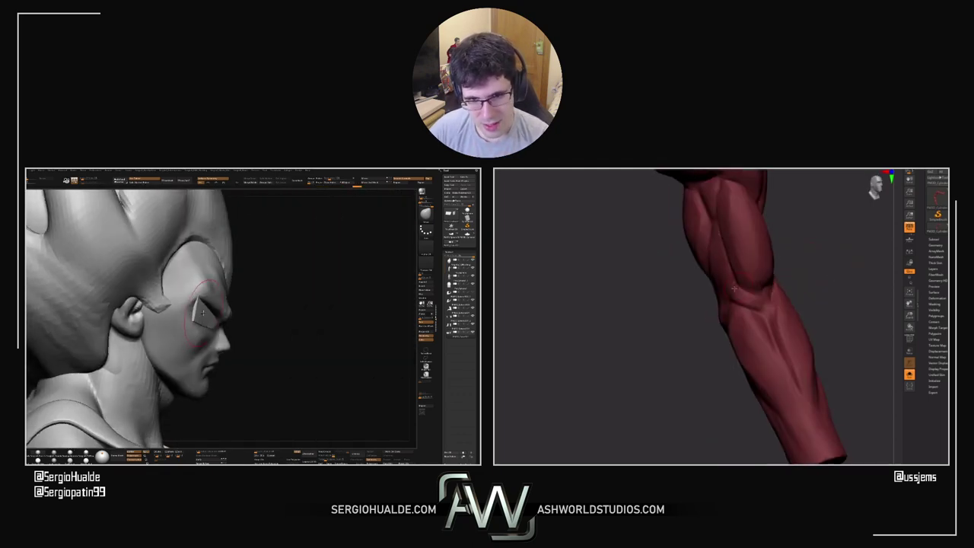
{"action": "left_click_drag", "start_coordinate": [681, 316], "coordinate": [719, 285]}
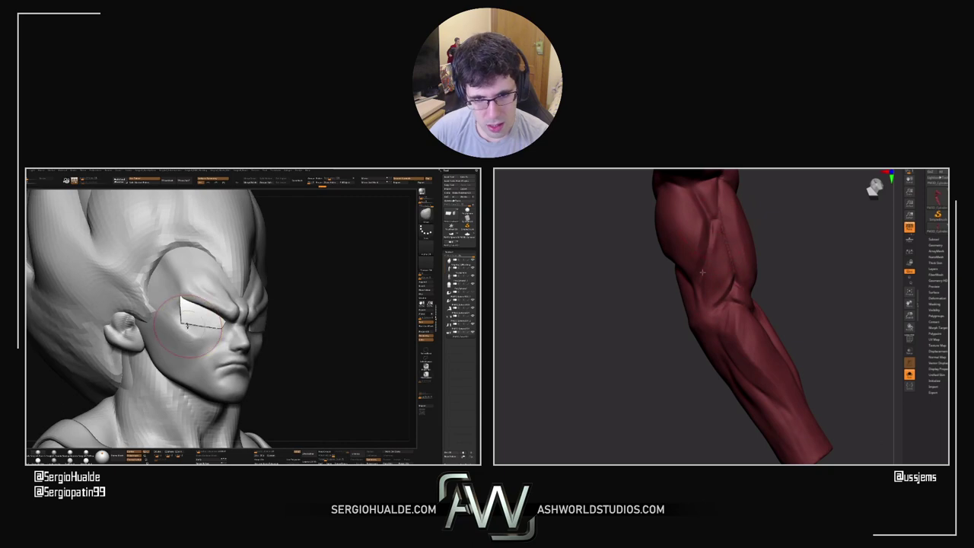
{"action": "left_click_drag", "start_coordinate": [810, 234], "coordinate": [719, 233]}
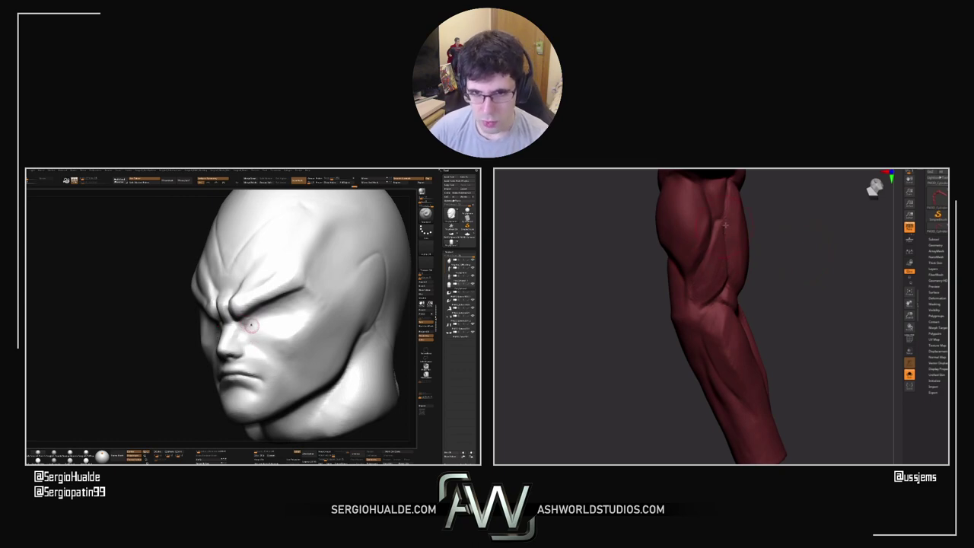
{"action": "left_click_drag", "start_coordinate": [725, 224], "coordinate": [737, 267]}
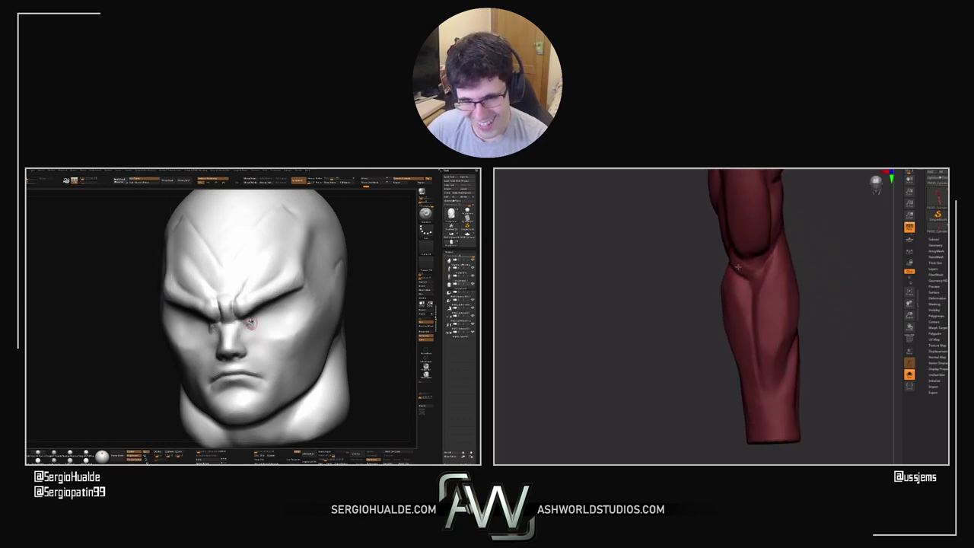
Define the red forearm's muscles from elbow to wrist and carve the eye socket outlines on the fighter's isolated head
{"action": "left_click_drag", "start_coordinate": [702, 297], "coordinate": [792, 311]}
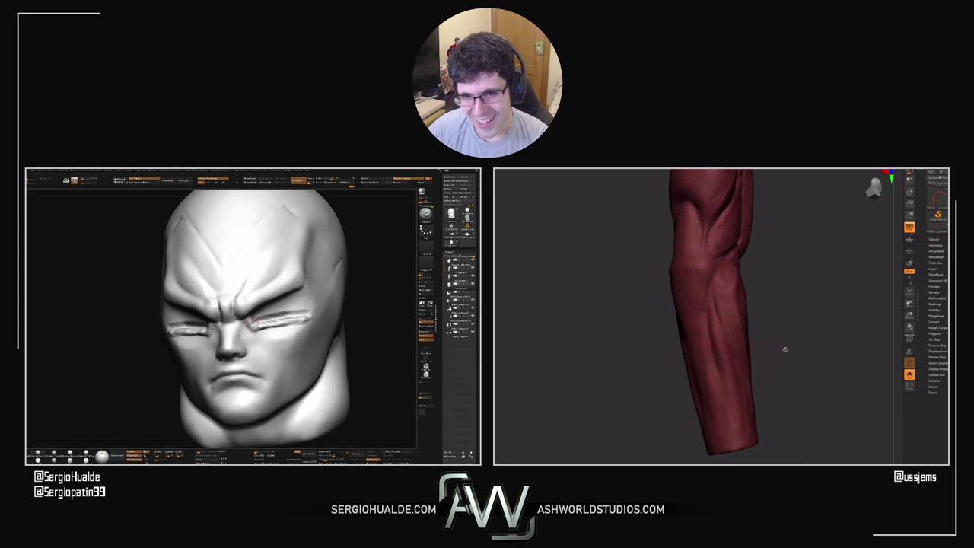
{"action": "left_click_drag", "start_coordinate": [784, 346], "coordinate": [749, 317]}
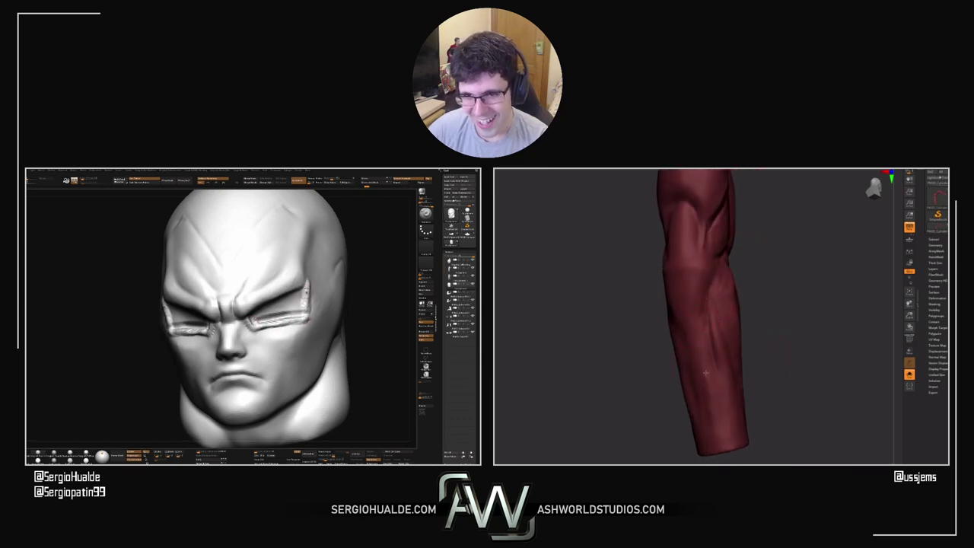
{"action": "left_click_drag", "start_coordinate": [754, 311], "coordinate": [654, 300]}
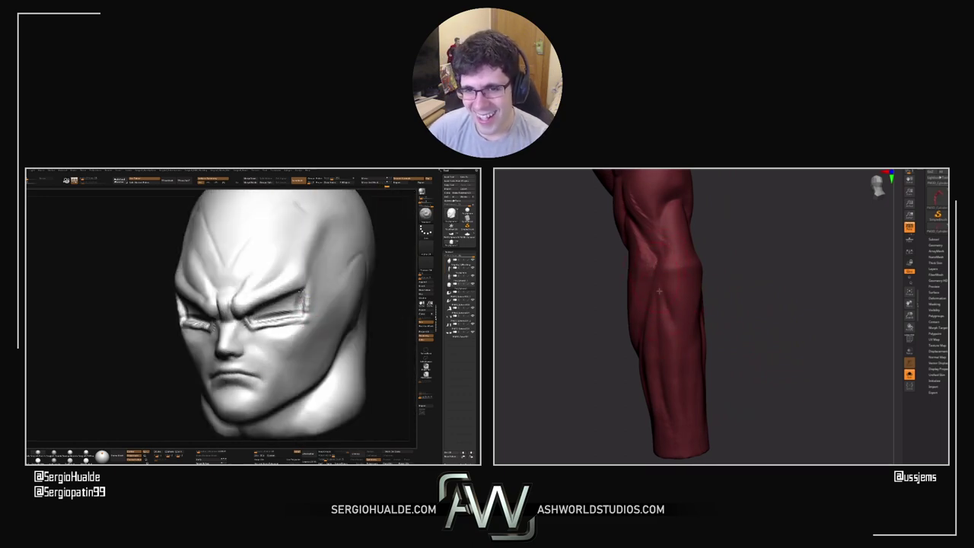
{"action": "left_click_drag", "start_coordinate": [748, 361], "coordinate": [662, 289]}
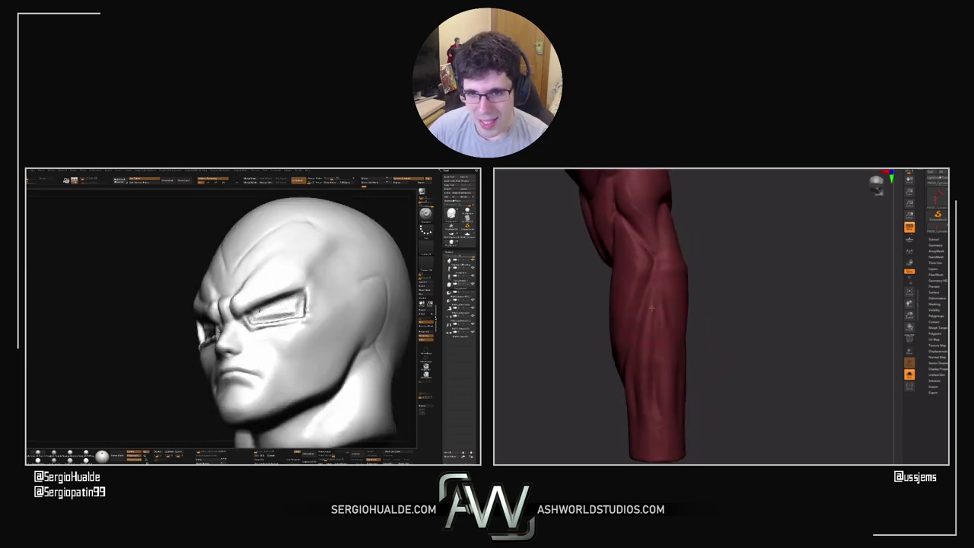
{"action": "left_click_drag", "start_coordinate": [722, 337], "coordinate": [647, 382]}
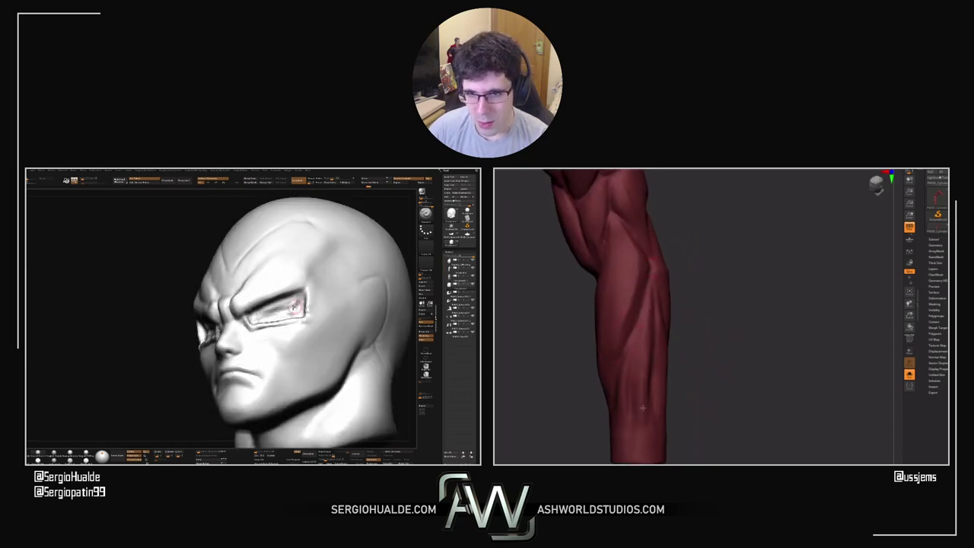
{"action": "left_click_drag", "start_coordinate": [651, 333], "coordinate": [646, 334]}
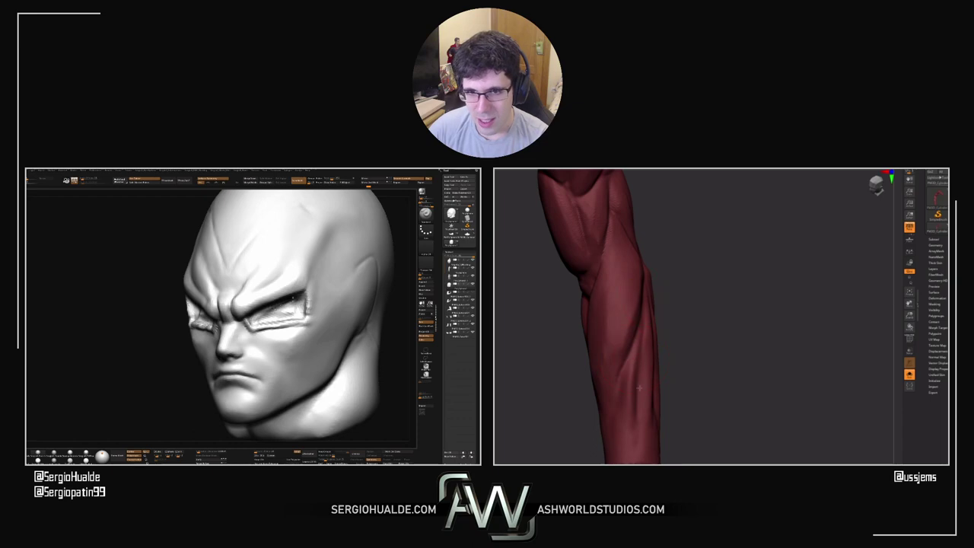
{"action": "left_click_drag", "start_coordinate": [669, 351], "coordinate": [680, 351]}
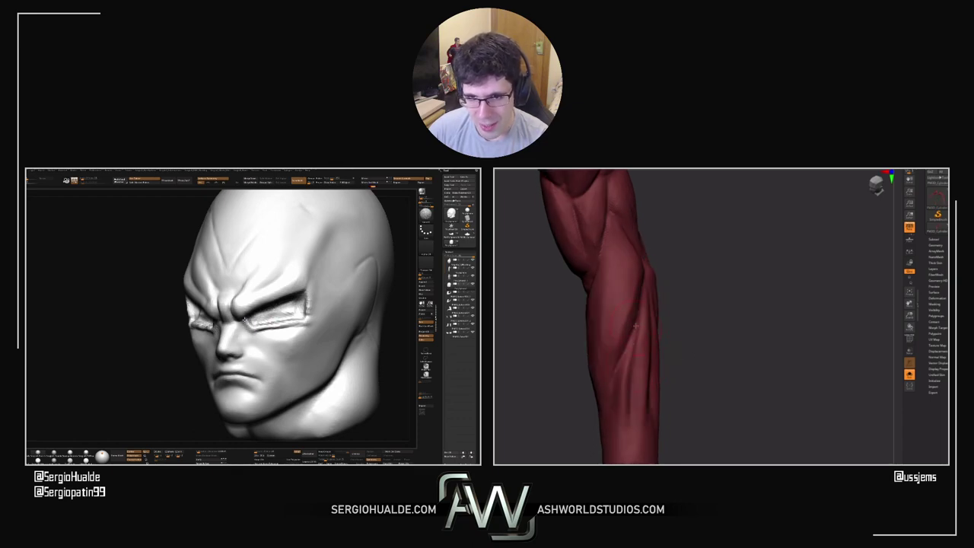
Hollow out and smooth the fighter's eye sockets between the brow, cheek and outer corner
{"action": "mouse_move", "coordinate": [272, 321]}
{"action": "right_mouse_down"}
{"action": "mouse_move", "coordinate": [279, 342]}
{"action": "mouse_move", "coordinate": [270, 327]}
{"action": "right_mouse_up"}
{"action": "left_click_drag", "start_coordinate": [269, 327], "coordinate": [285, 328]}
{"action": "key", "text": "s"}
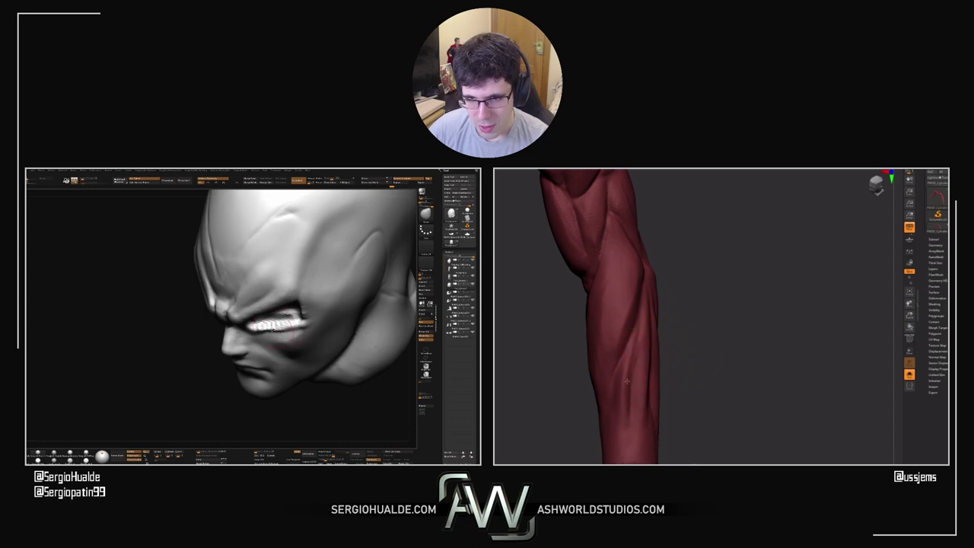
{"action": "right_click_drag", "start_coordinate": [282, 329], "coordinate": [280, 330]}
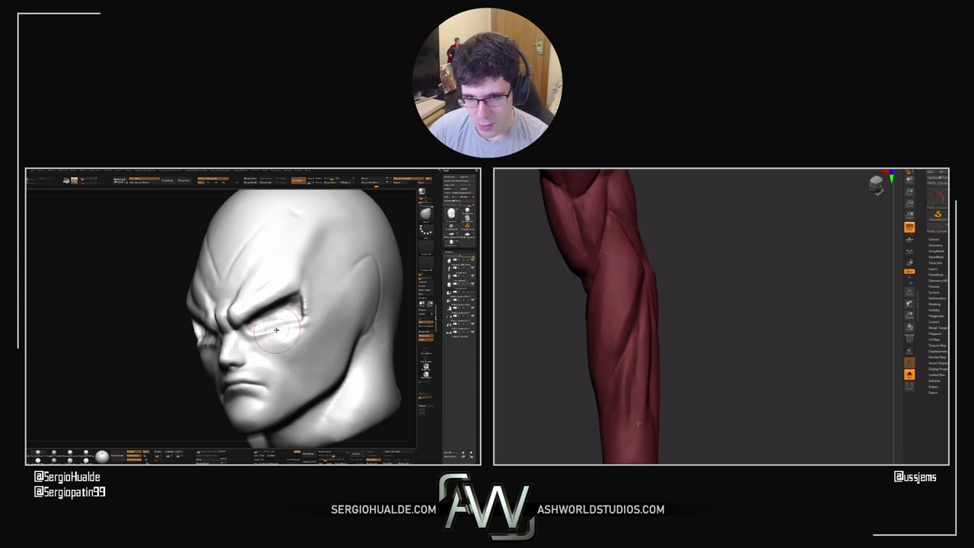
{"action": "left_click_drag", "start_coordinate": [280, 332], "coordinate": [297, 320]}
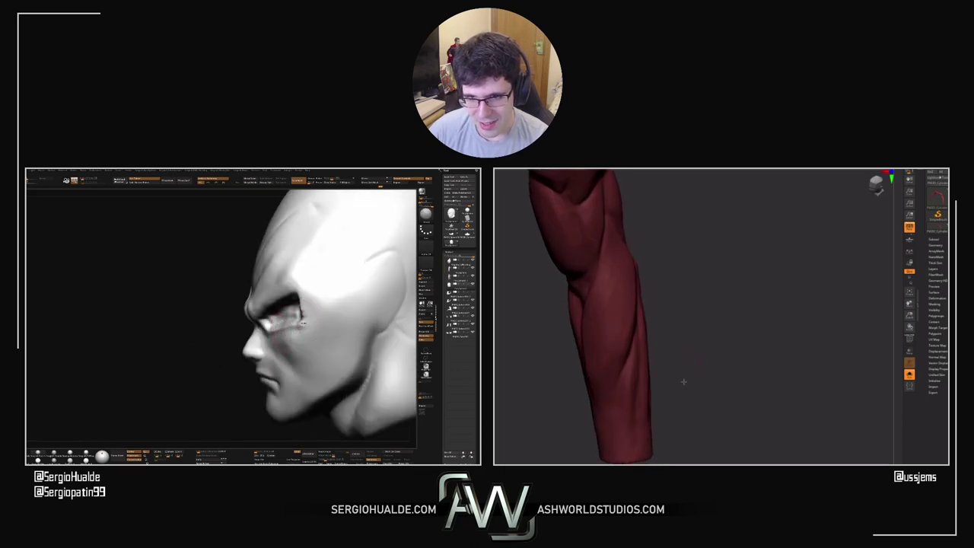
{"action": "right_click_drag", "start_coordinate": [303, 323], "coordinate": [337, 316]}
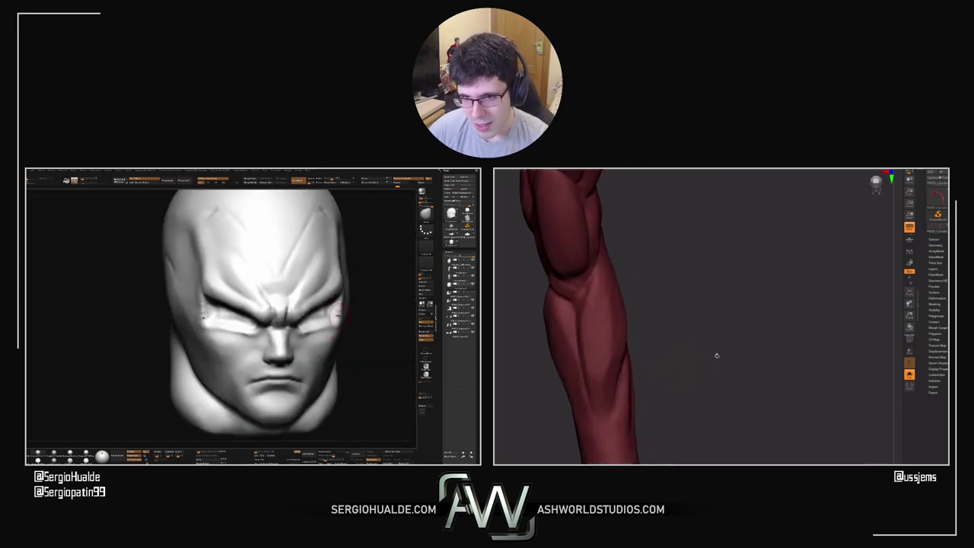
{"action": "left_click_drag", "start_coordinate": [340, 306], "coordinate": [309, 326]}
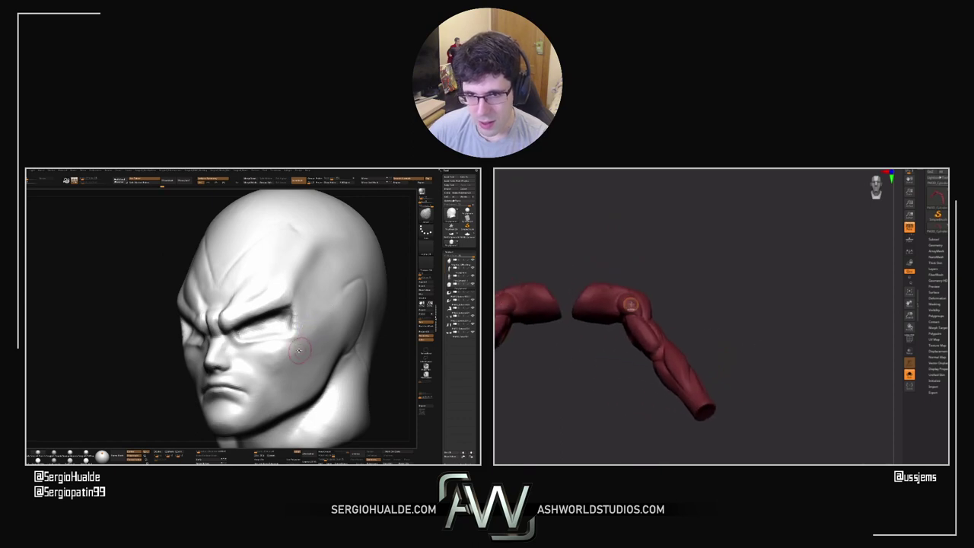
Isolate the fighter's head, mask a patch from the outer eye corner to the temple, and invert the mask
{"action": "right_click_drag", "start_coordinate": [303, 323], "coordinate": [257, 344], "text": "ctrl"}
{"action": "key", "text": "b"}
{"action": "right_click_drag", "start_coordinate": [246, 257], "coordinate": [294, 280]}
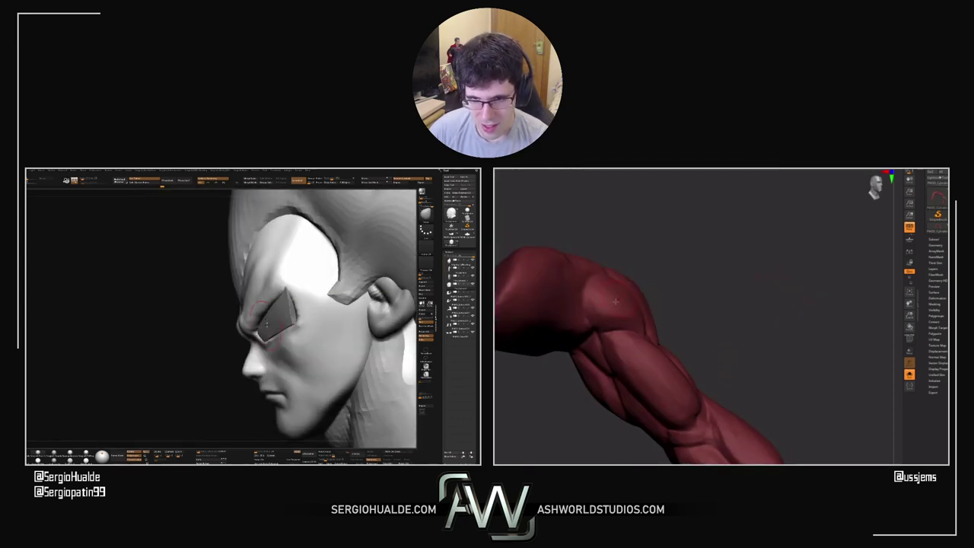
{"action": "key", "text": "alt+s"}
{"action": "left_click_drag", "start_coordinate": [296, 280], "coordinate": [285, 294], "text": "ctrl"}
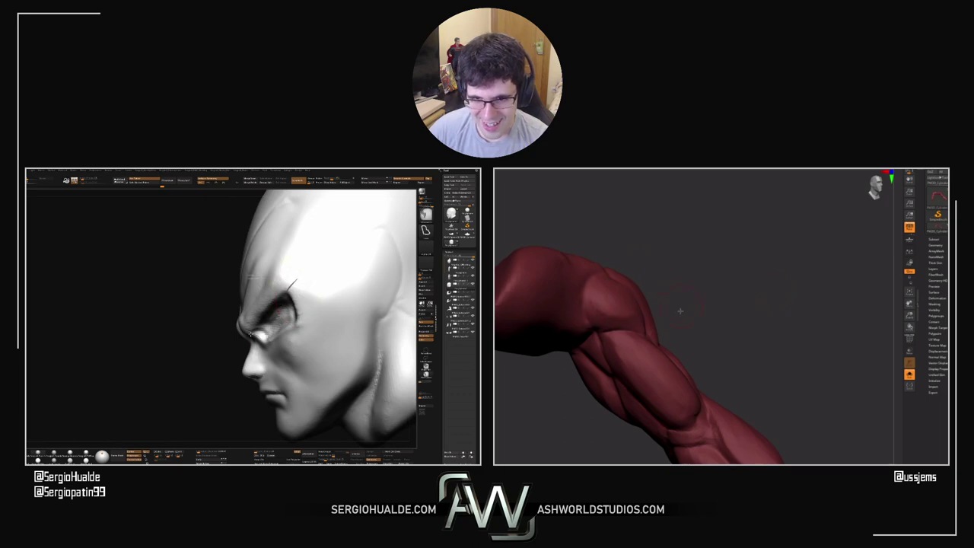
{"action": "mouse_move", "coordinate": [251, 334]}
{"action": "left_mouse_down", "text": "ctrl"}
{"action": "mouse_move", "coordinate": [337, 321]}
{"action": "mouse_move", "coordinate": [311, 262]}
{"action": "left_mouse_up", "text": "ctrl"}
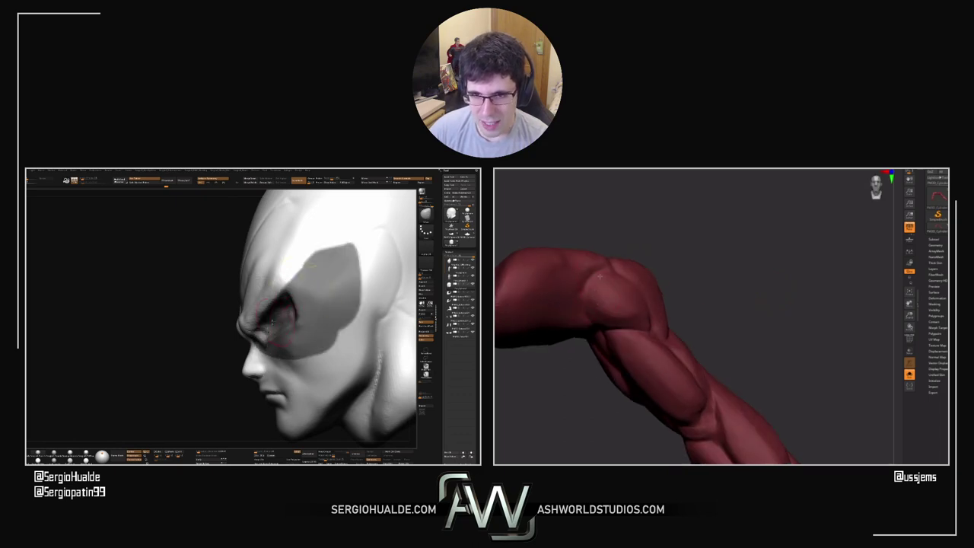
{"action": "left_click", "coordinate": [205, 343], "text": "ctrl"}
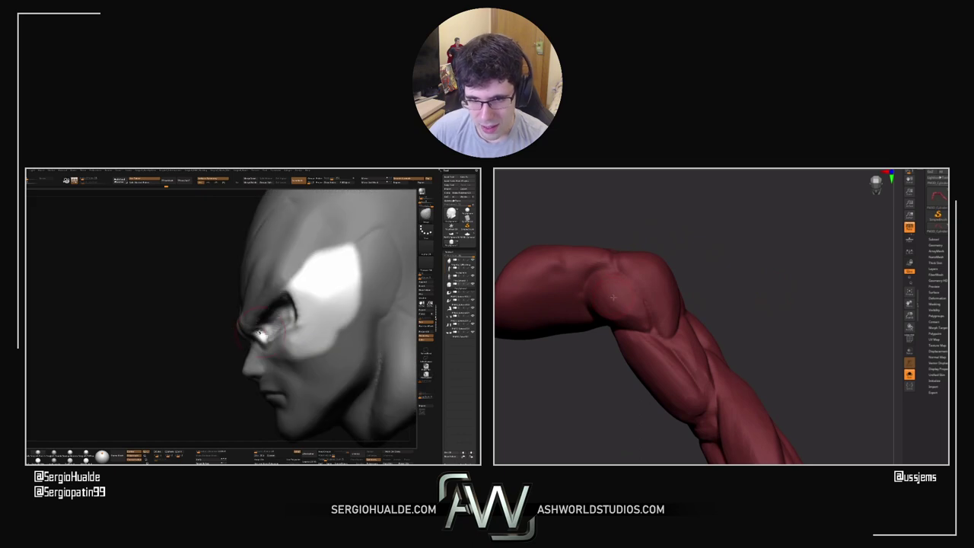
Reshape the unmasked outer rim of the fighter's eye socket from the side and three-quarter views
{"action": "right_click_drag", "start_coordinate": [289, 297], "coordinate": [295, 311]}
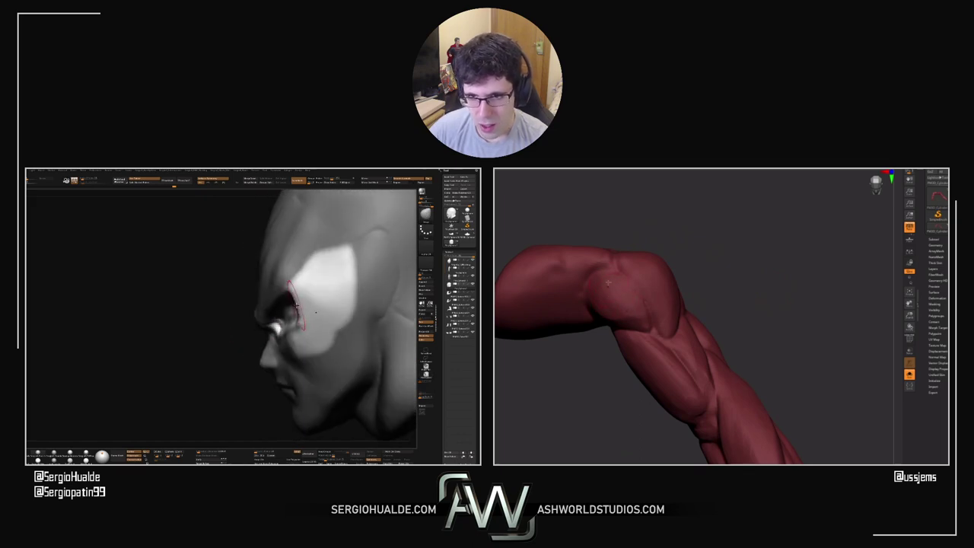
{"action": "left_click_drag", "start_coordinate": [296, 311], "coordinate": [292, 339]}
{"action": "mouse_move", "coordinate": [292, 340]}
{"action": "right_mouse_down", "text": "ctrl"}
{"action": "mouse_move", "coordinate": [278, 308]}
{"action": "mouse_move", "coordinate": [271, 325]}
{"action": "mouse_move", "coordinate": [284, 328]}
{"action": "right_mouse_up", "text": "ctrl"}
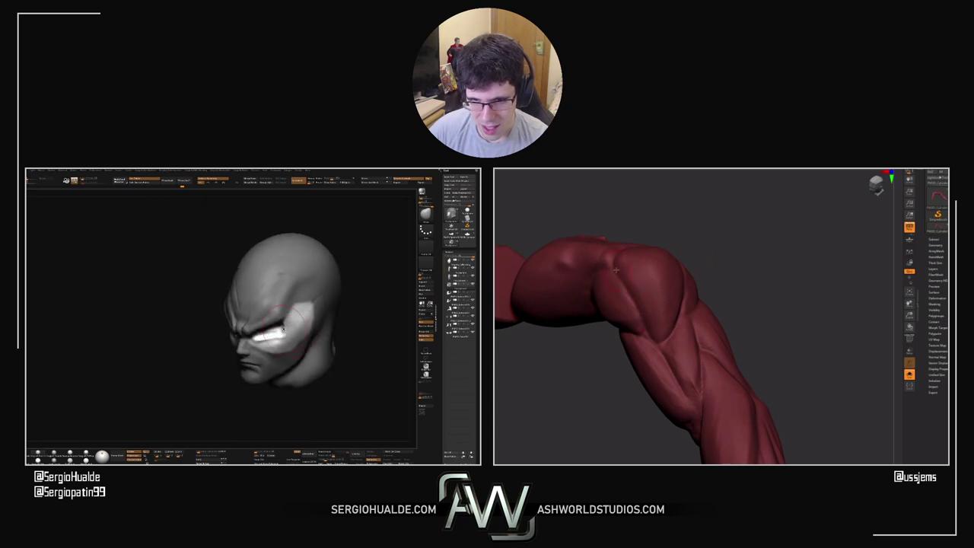
{"action": "left_click_drag", "start_coordinate": [283, 329], "coordinate": [273, 327]}
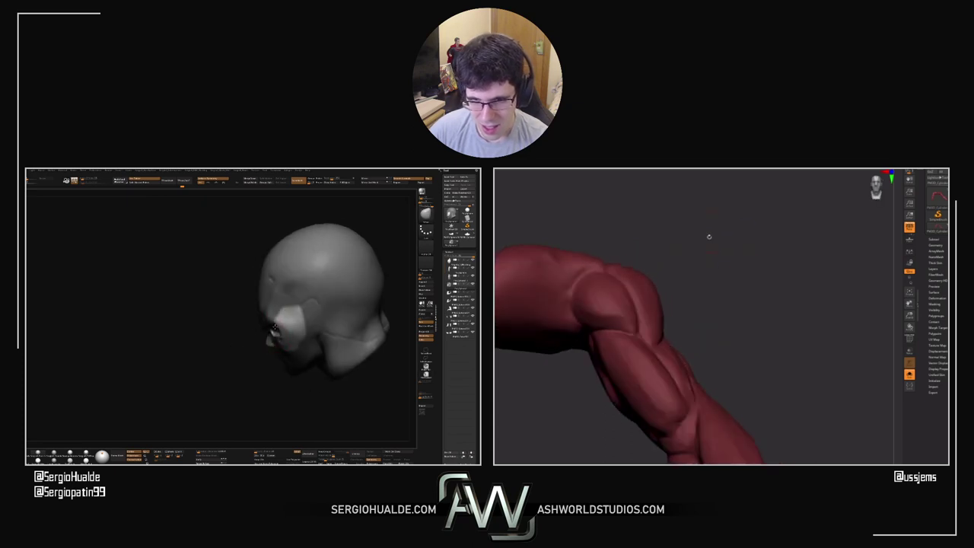
{"action": "right_click_drag", "start_coordinate": [275, 327], "coordinate": [285, 332]}
{"action": "left_click_drag", "start_coordinate": [284, 332], "coordinate": [289, 335]}
{"action": "right_click_drag", "start_coordinate": [286, 333], "coordinate": [275, 335]}
Mask the fighter's cheek below the eye socket, and bring the horned character's other parts back into view
{"action": "mouse_move", "coordinate": [312, 337]}
{"action": "left_mouse_down", "text": "ctrl"}
{"action": "mouse_move", "coordinate": [336, 359]}
{"action": "mouse_move", "coordinate": [327, 352]}
{"action": "mouse_move", "coordinate": [263, 368]}
{"action": "left_mouse_up", "text": "ctrl"}
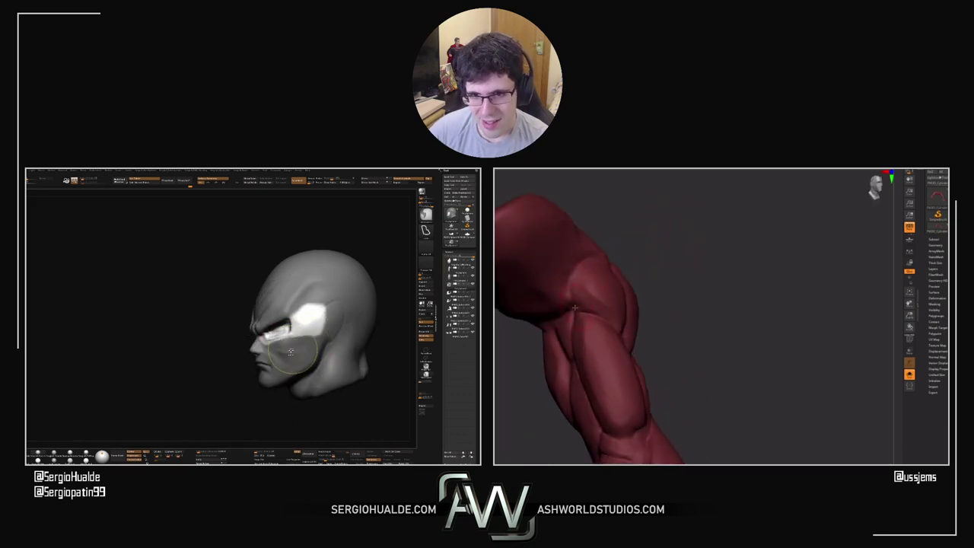
{"action": "mouse_move", "coordinate": [291, 350]}
{"action": "right_mouse_down"}
{"action": "mouse_move", "coordinate": [283, 337]}
{"action": "mouse_move", "coordinate": [324, 333]}
{"action": "right_mouse_up"}
{"action": "left_click_drag", "start_coordinate": [648, 234], "coordinate": [689, 237]}
{"action": "left_click", "coordinate": [909, 374]}
{"action": "left_click_drag", "start_coordinate": [674, 296], "coordinate": [817, 262]}
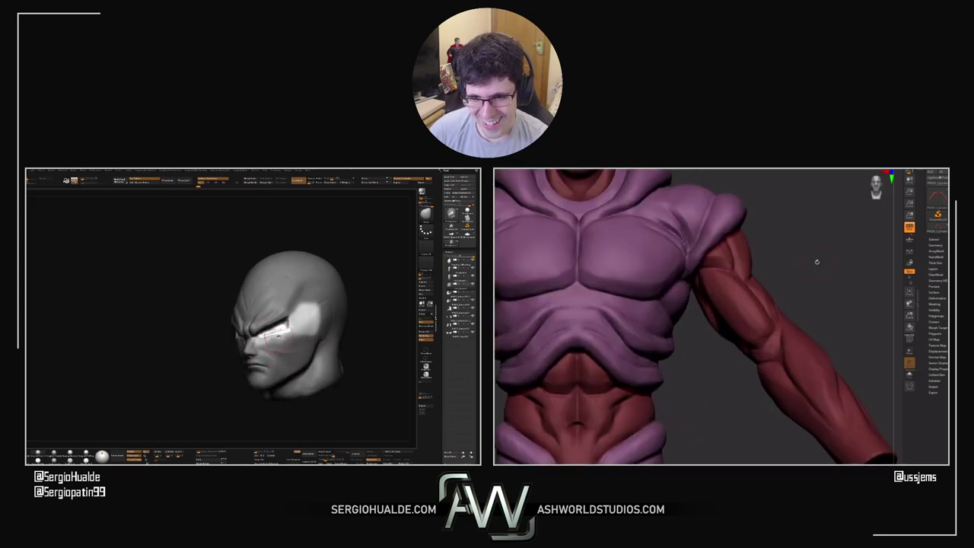
{"action": "right_click_drag", "start_coordinate": [273, 335], "coordinate": [293, 348]}
{"action": "right_click_drag", "start_coordinate": [293, 349], "coordinate": [280, 350]}
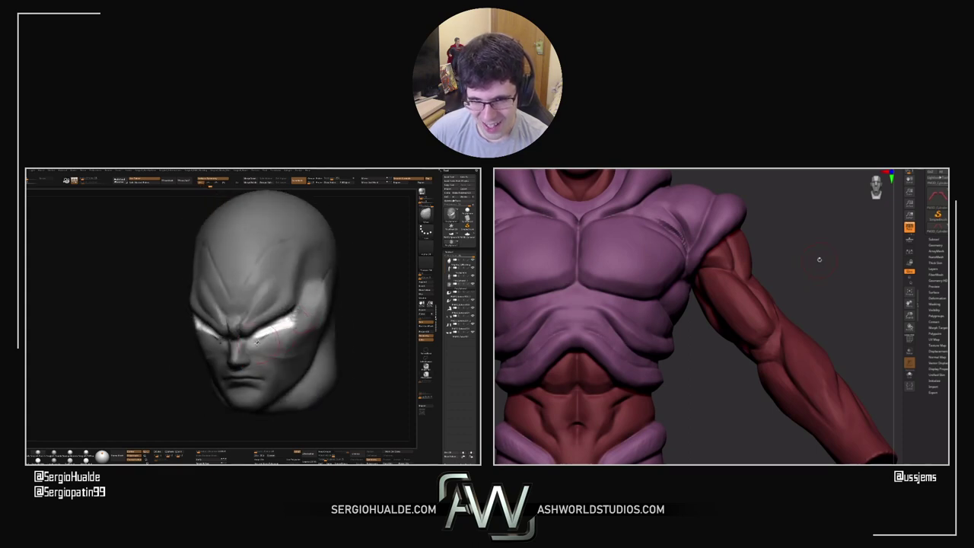
Isolate the horned character's torso and legs and define the side muscles of the red abdomen
{"action": "left_click_drag", "start_coordinate": [804, 280], "coordinate": [867, 319], "text": "alt"}
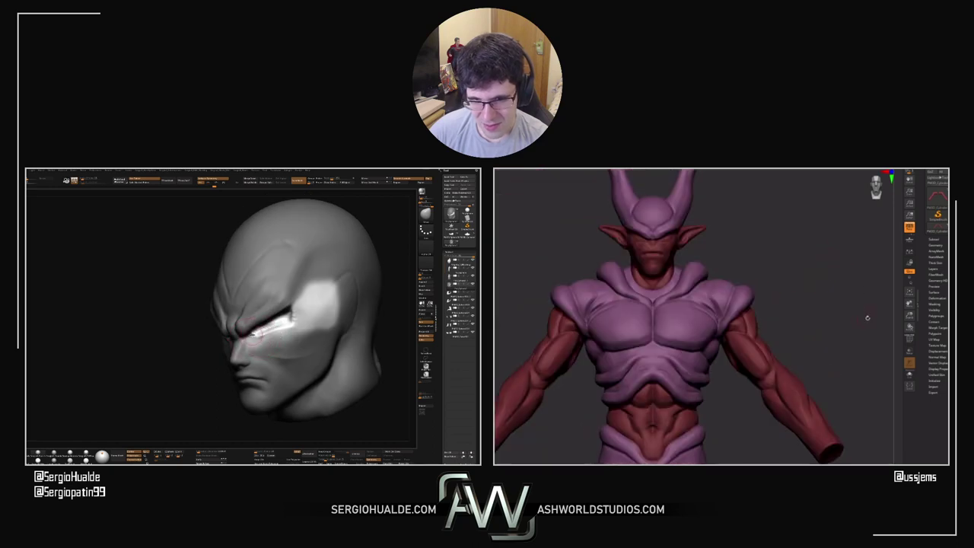
{"action": "left_click_drag", "start_coordinate": [742, 435], "coordinate": [746, 305], "text": "alt"}
{"action": "left_click", "coordinate": [909, 375]}
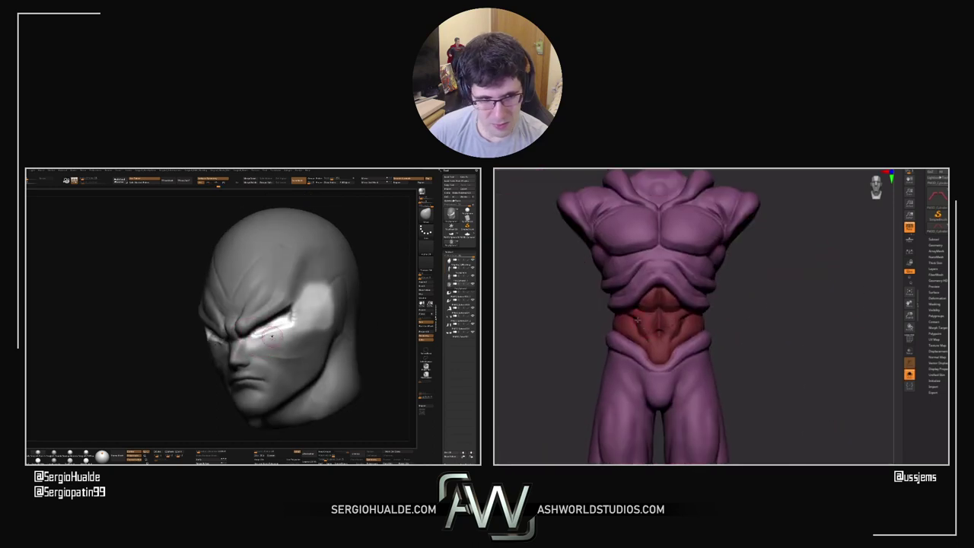
{"action": "mouse_move", "coordinate": [556, 327]}
{"action": "left_mouse_down"}
{"action": "mouse_move", "coordinate": [639, 315]}
{"action": "mouse_move", "coordinate": [647, 358]}
{"action": "left_mouse_up"}
{"action": "left_click_drag", "start_coordinate": [620, 320], "coordinate": [654, 343]}
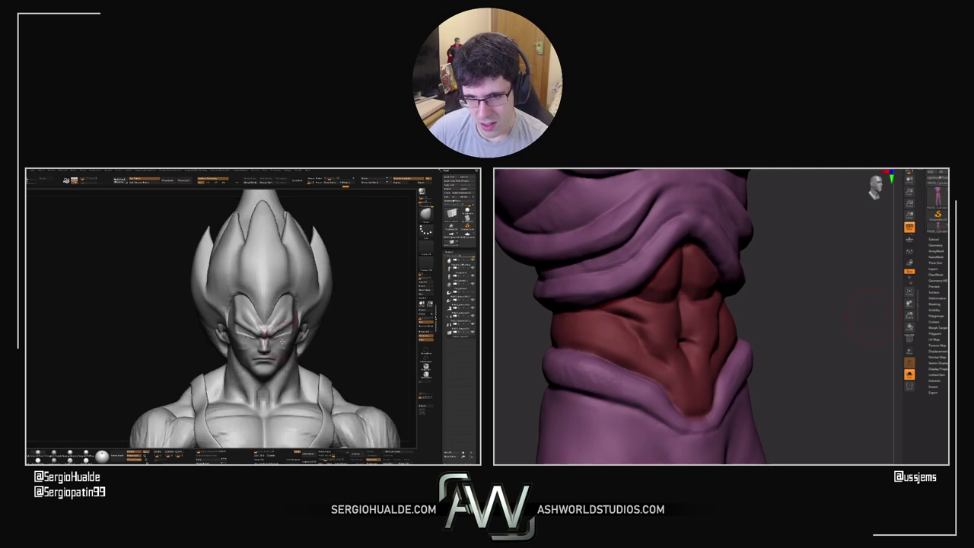
Sculpt the red abdomen's planes around the waist, separating the obliques from the central muscles above the belt fold
{"action": "left_click_drag", "start_coordinate": [831, 334], "coordinate": [810, 301]}
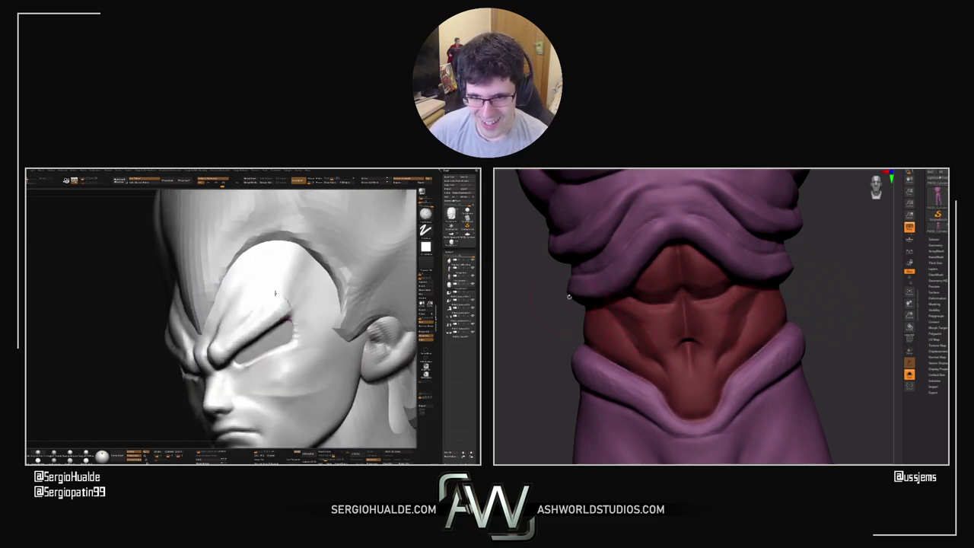
{"action": "mouse_move", "coordinate": [558, 319]}
{"action": "left_mouse_down"}
{"action": "mouse_move", "coordinate": [550, 315]}
{"action": "mouse_move", "coordinate": [557, 309]}
{"action": "mouse_move", "coordinate": [538, 321]}
{"action": "mouse_move", "coordinate": [566, 316]}
{"action": "mouse_move", "coordinate": [513, 330]}
{"action": "mouse_move", "coordinate": [536, 335]}
{"action": "mouse_move", "coordinate": [567, 312]}
{"action": "left_mouse_up"}
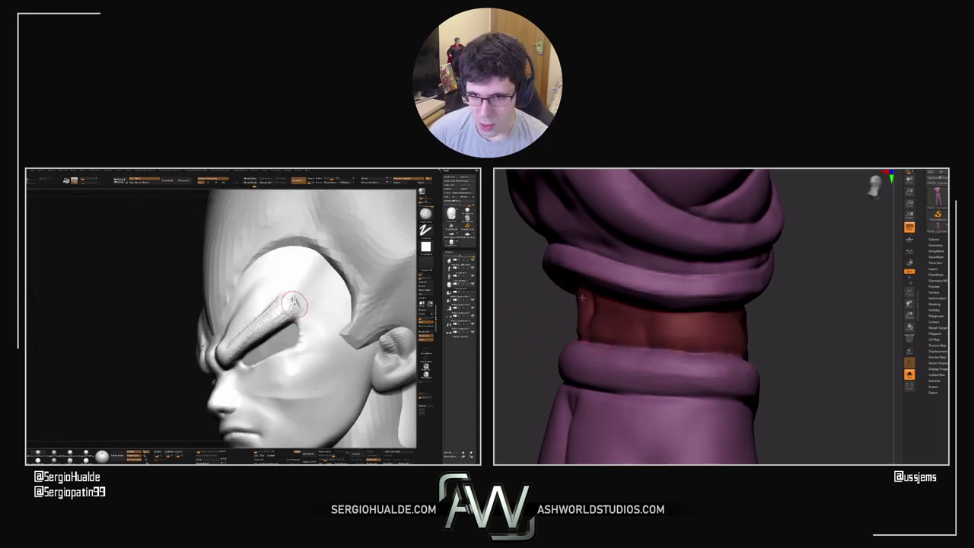
{"action": "mouse_move", "coordinate": [843, 325]}
{"action": "left_mouse_down"}
{"action": "mouse_move", "coordinate": [807, 325]}
{"action": "mouse_move", "coordinate": [852, 327]}
{"action": "left_mouse_up"}
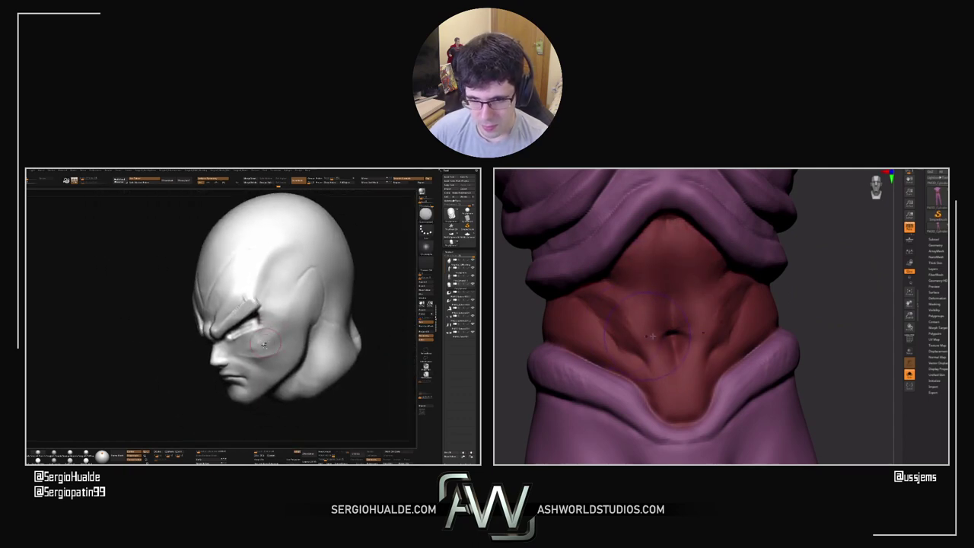
{"action": "left_click_drag", "start_coordinate": [820, 319], "coordinate": [805, 303]}
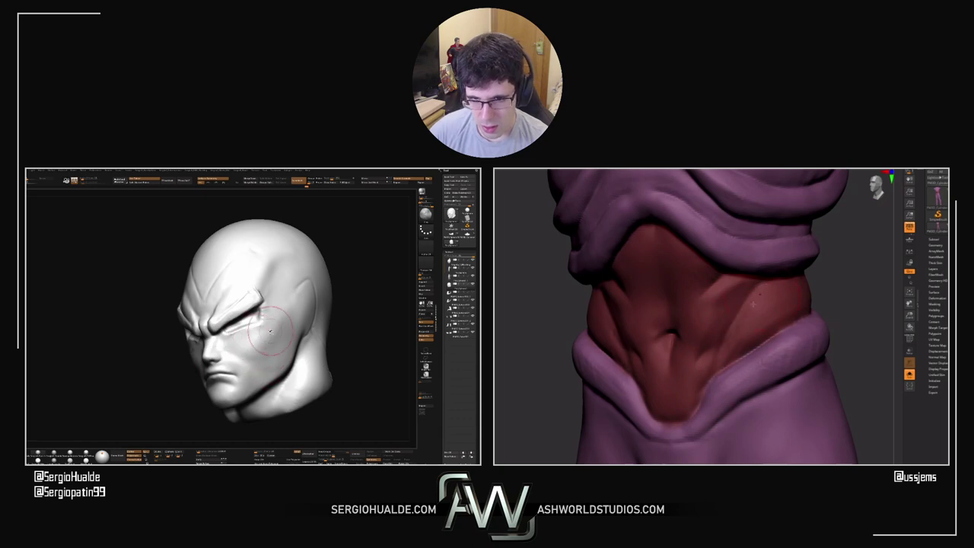
{"action": "right_click_drag", "start_coordinate": [729, 327], "coordinate": [633, 363]}
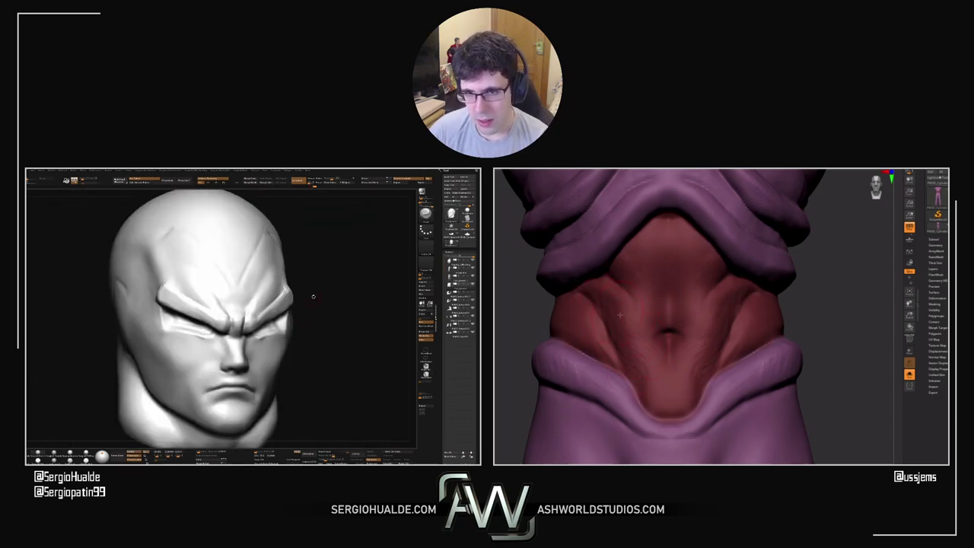
Smooth and deepen the oblique grooves on both sides of the navel, and touch up the fighter's inner lower eyelid
{"action": "left_click_drag", "start_coordinate": [868, 313], "coordinate": [777, 317]}
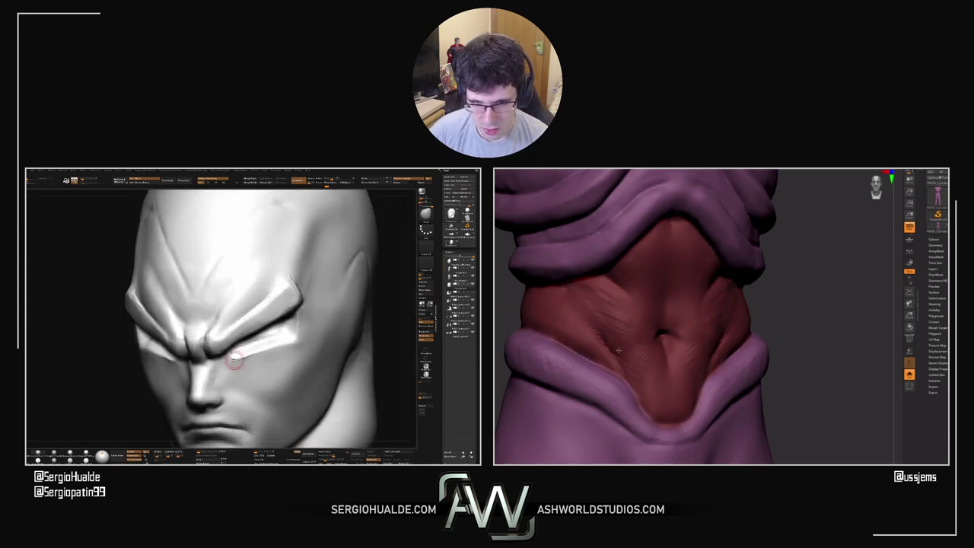
{"action": "left_click_drag", "start_coordinate": [235, 360], "coordinate": [239, 357]}
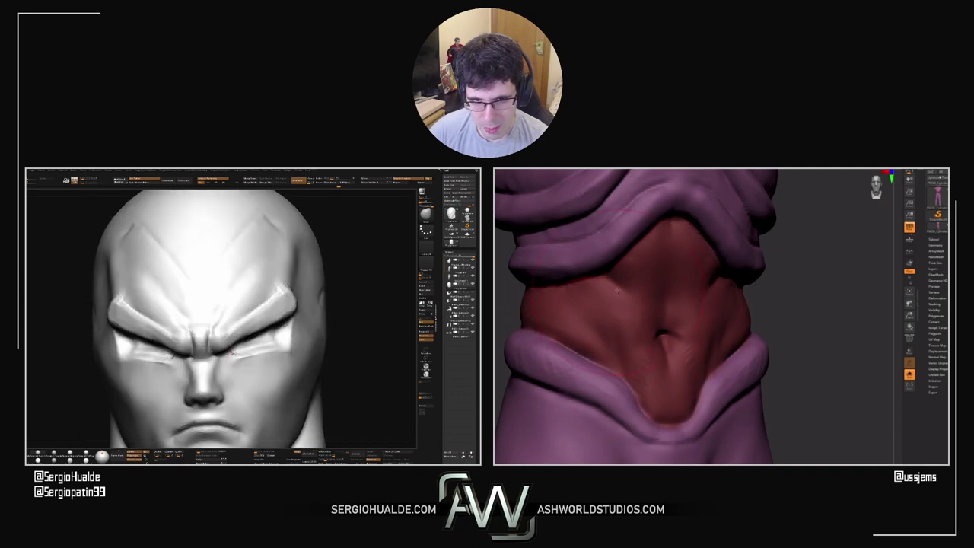
{"action": "left_click_drag", "start_coordinate": [835, 310], "coordinate": [808, 307]}
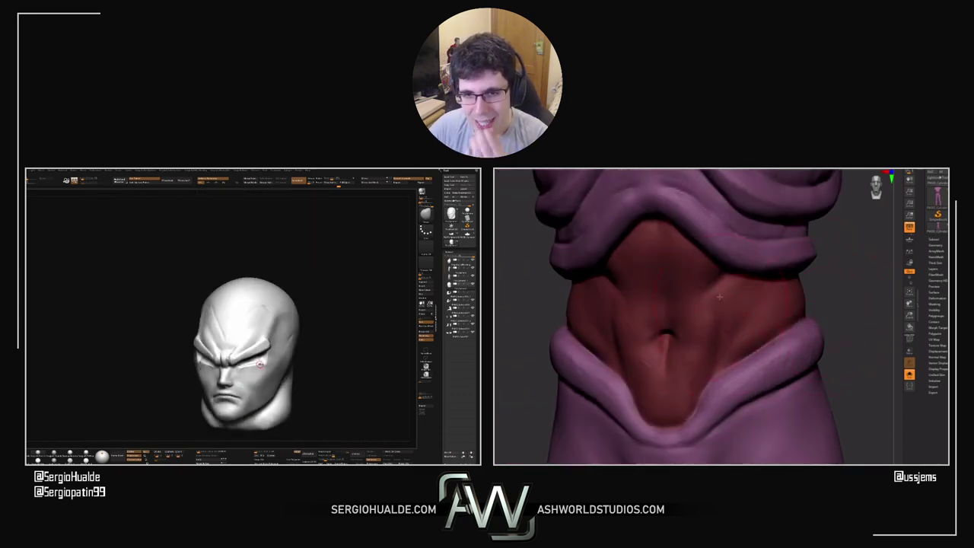
{"action": "left_click_drag", "start_coordinate": [719, 297], "coordinate": [722, 338]}
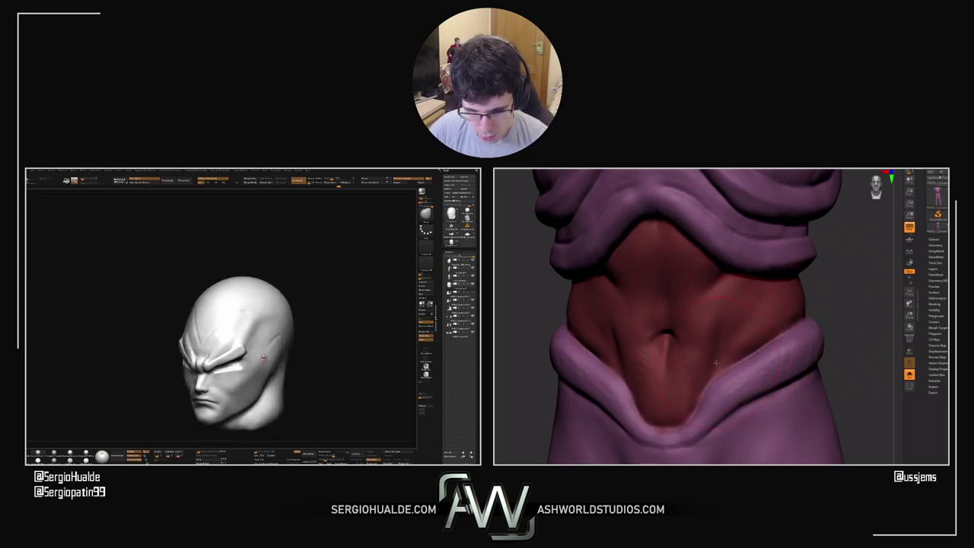
{"action": "key", "text": "s"}
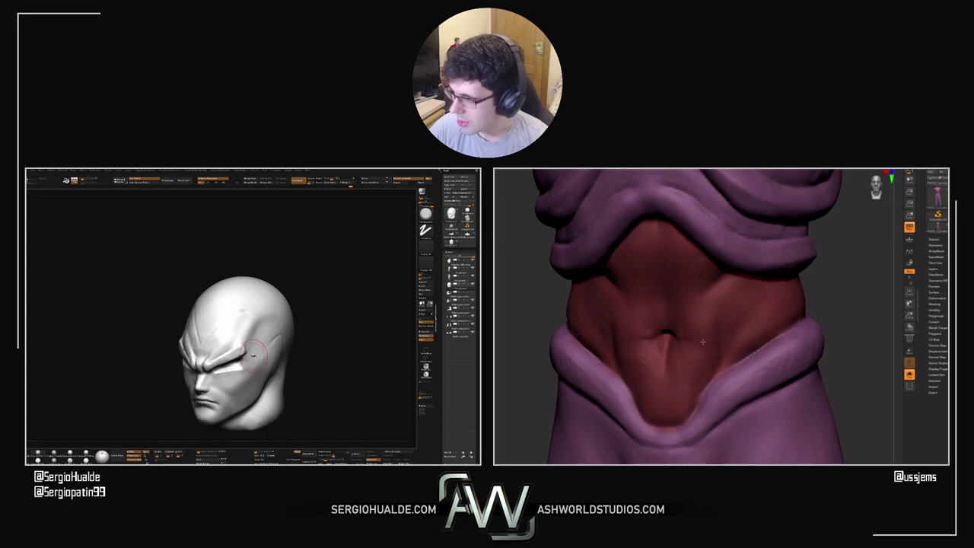
{"action": "key", "text": "s"}
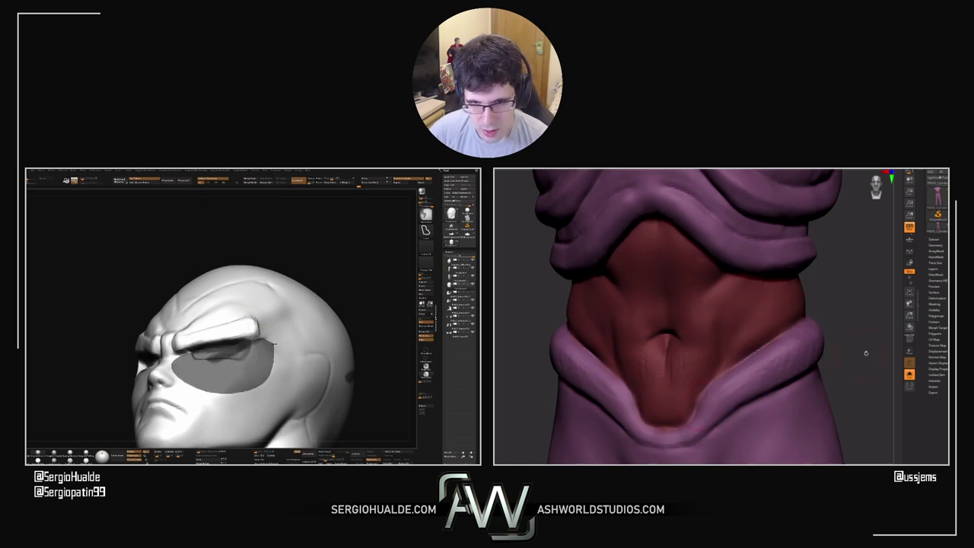
Carve fine vertical muscle grooves into the lower abdomen beneath the navel
{"action": "left_click_drag", "start_coordinate": [865, 352], "coordinate": [823, 338]}
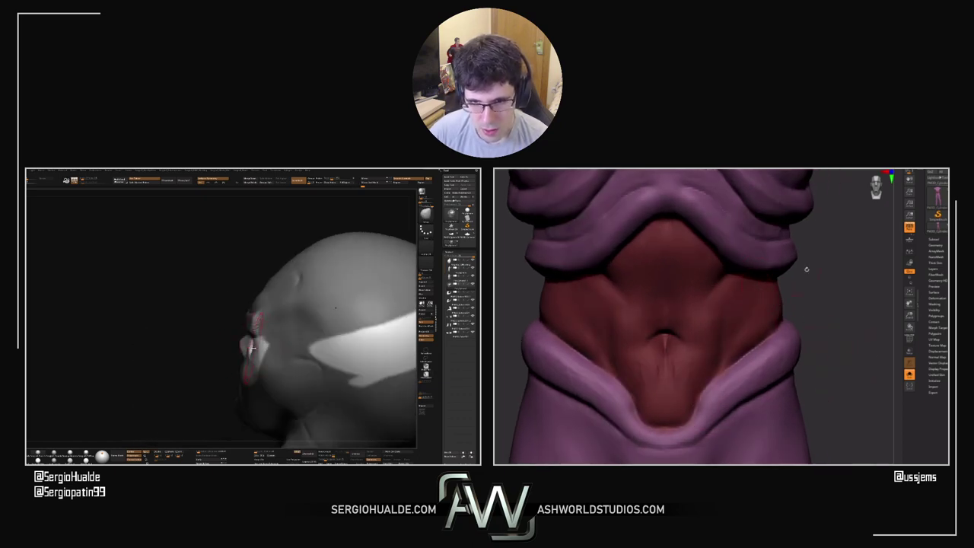
{"action": "mouse_move", "coordinate": [847, 289]}
{"action": "left_mouse_down"}
{"action": "mouse_move", "coordinate": [830, 287]}
{"action": "mouse_move", "coordinate": [789, 311]}
{"action": "left_mouse_up"}
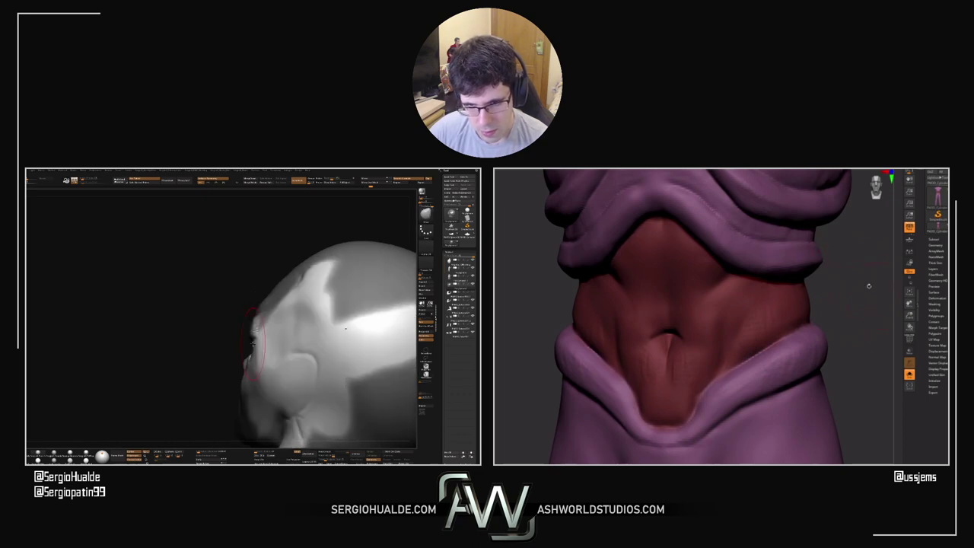
{"action": "left_click_drag", "start_coordinate": [872, 308], "coordinate": [861, 308]}
{"action": "key", "text": "s"}
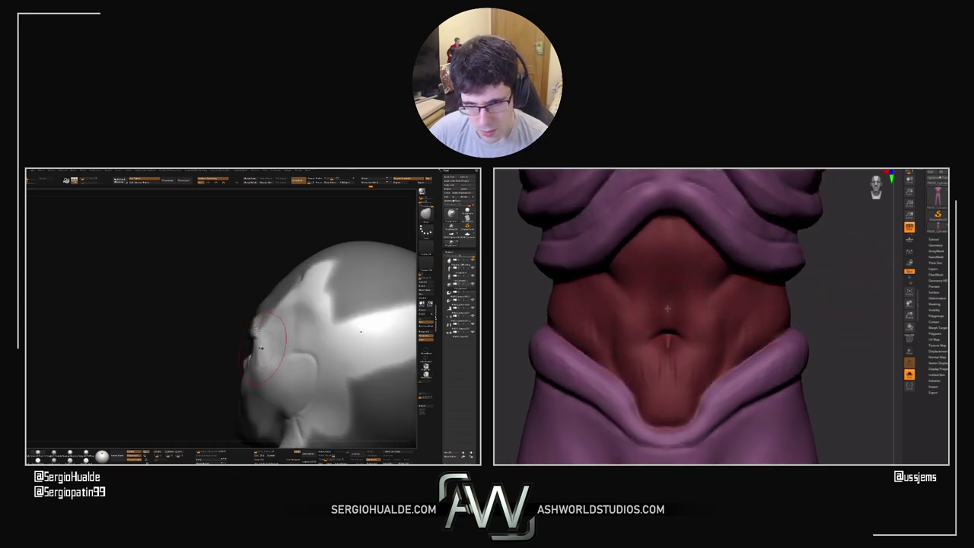
{"action": "key", "text": "s"}
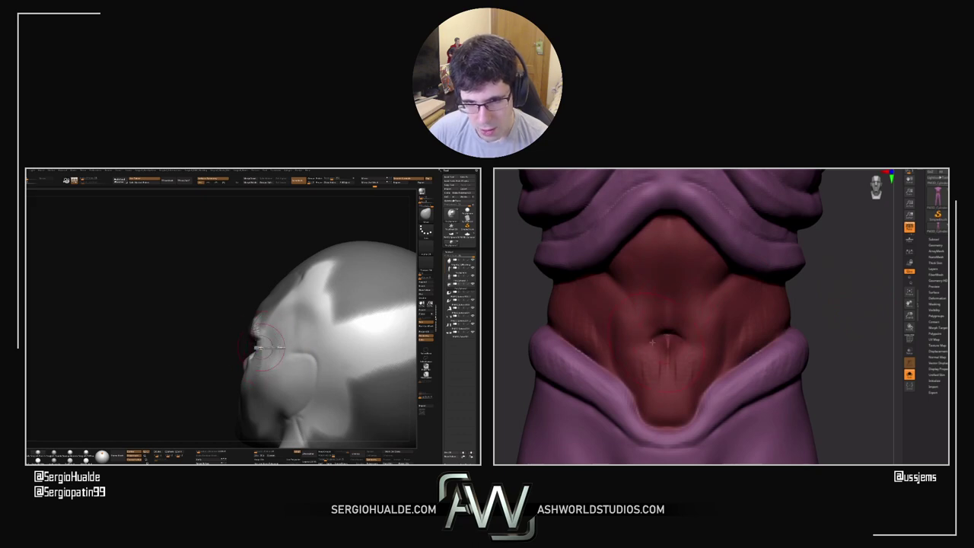
Deepen the navel hollow and add muscle striations to the upper abdomen above it
{"action": "left_click_drag", "start_coordinate": [656, 343], "coordinate": [650, 322]}
{"action": "key", "text": "s"}
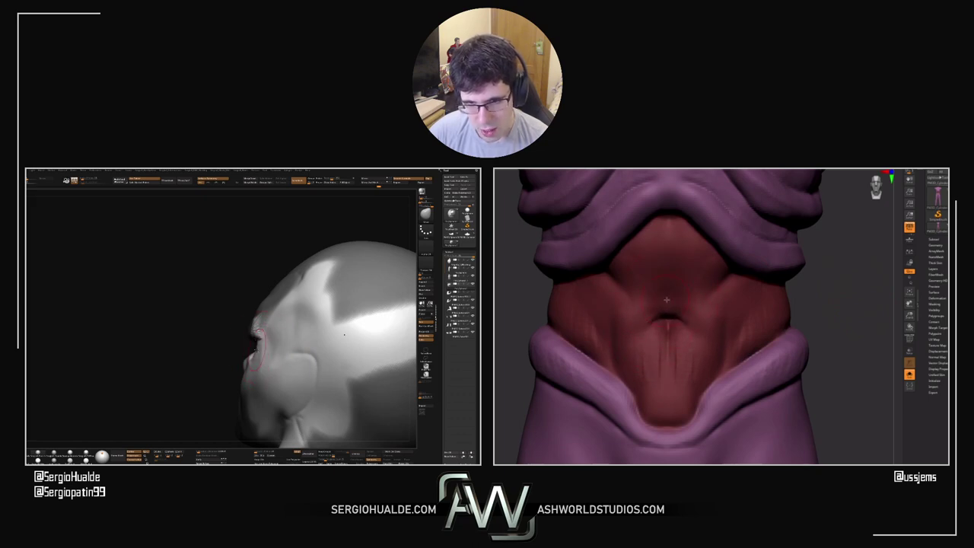
{"action": "key", "text": "s"}
{"action": "mouse_move", "coordinate": [867, 268]}
{"action": "left_mouse_down"}
{"action": "mouse_move", "coordinate": [797, 294]}
{"action": "mouse_move", "coordinate": [723, 296]}
{"action": "left_mouse_up"}
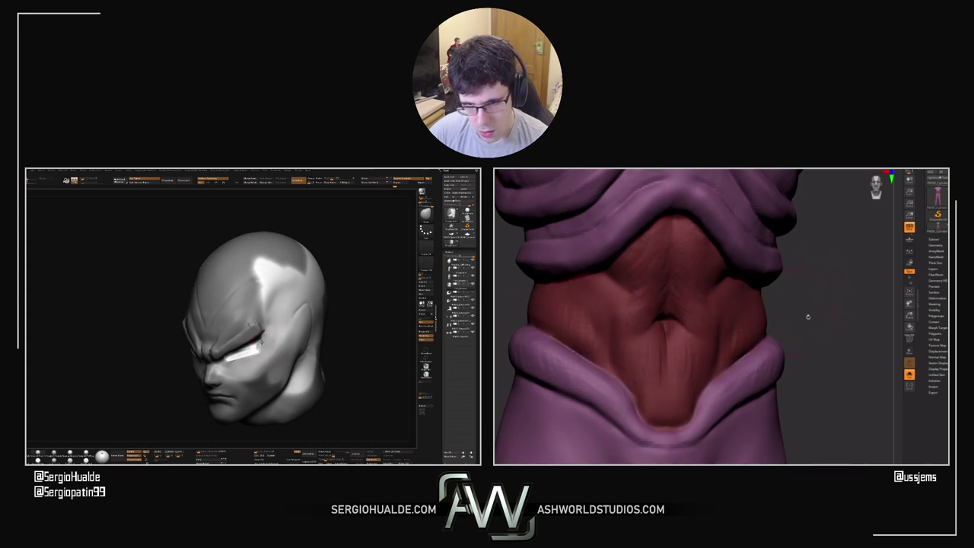
{"action": "left_click_drag", "start_coordinate": [808, 318], "coordinate": [753, 282]}
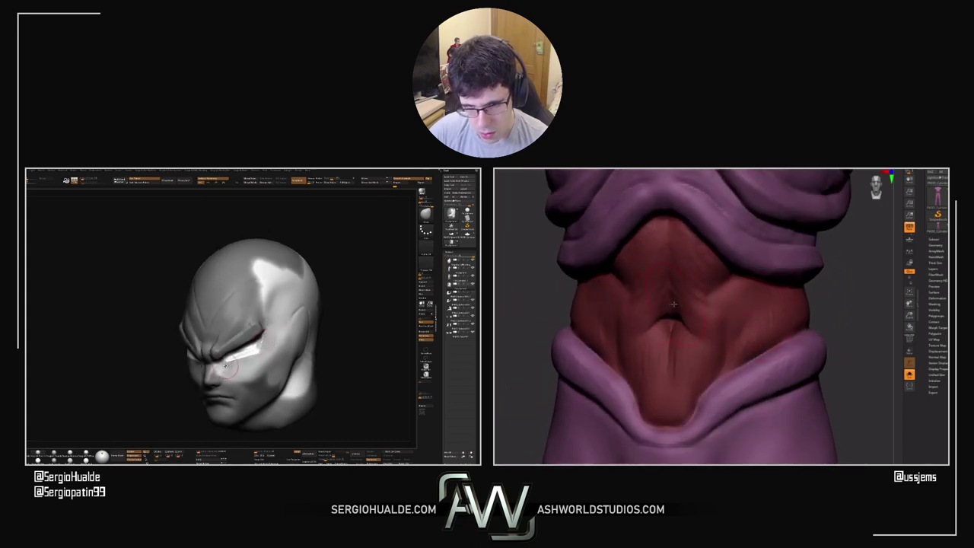
Refine the fighter's lower eyelid and inner eye corner with small brush strokes, and adjust the brush for the horned character's obliques
{"action": "mouse_move", "coordinate": [226, 366]}
{"action": "right_mouse_down"}
{"action": "mouse_move", "coordinate": [222, 356]}
{"action": "mouse_move", "coordinate": [221, 367]}
{"action": "right_mouse_up"}
{"action": "key", "text": "s"}
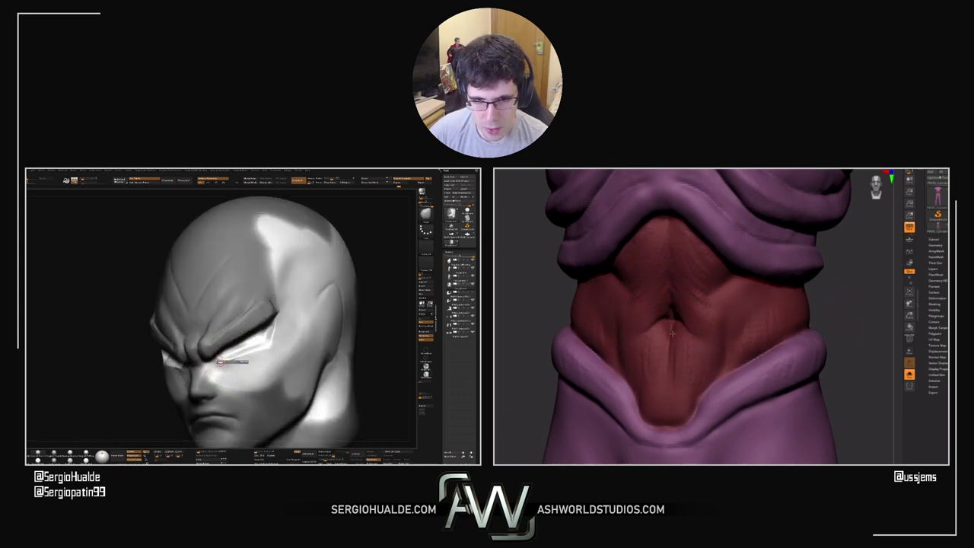
{"action": "left_click_drag", "start_coordinate": [822, 320], "coordinate": [867, 313]}
{"action": "right_click_drag", "start_coordinate": [220, 363], "coordinate": [220, 358]}
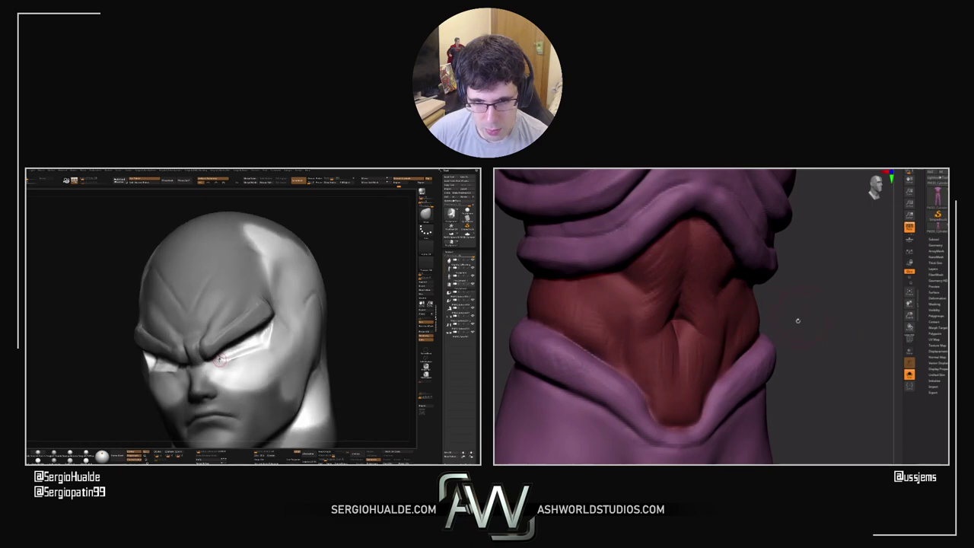
{"action": "left_click_drag", "start_coordinate": [227, 362], "coordinate": [242, 369]}
{"action": "key", "text": "s"}
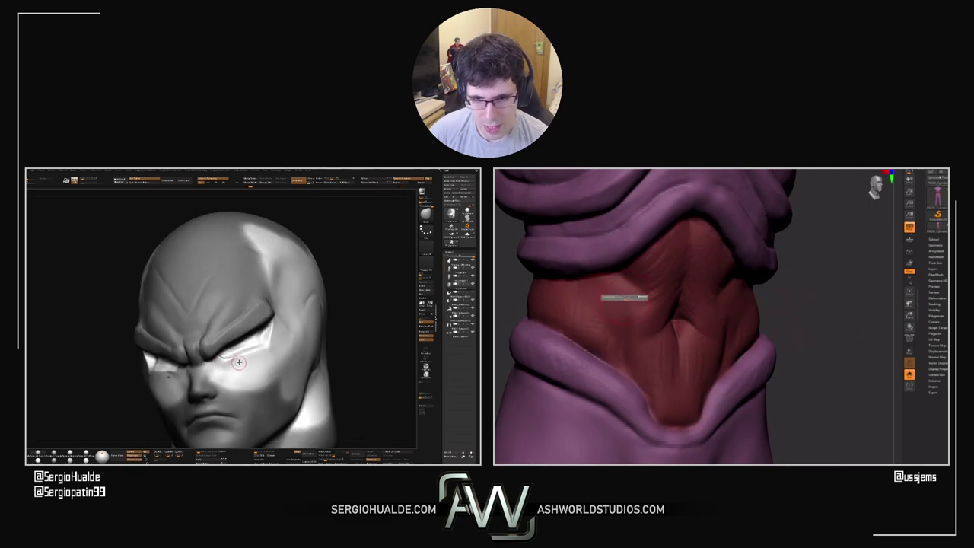
{"action": "mouse_move", "coordinate": [245, 367]}
{"action": "right_mouse_down", "text": "ctrl"}
{"action": "mouse_move", "coordinate": [242, 355]}
{"action": "mouse_move", "coordinate": [255, 360]}
{"action": "mouse_move", "coordinate": [236, 352]}
{"action": "mouse_move", "coordinate": [246, 343]}
{"action": "right_mouse_up", "text": "ctrl"}
{"action": "mouse_move", "coordinate": [246, 343]}
{"action": "left_mouse_down"}
{"action": "mouse_move", "coordinate": [263, 344]}
{"action": "mouse_move", "coordinate": [242, 346]}
{"action": "left_mouse_up"}
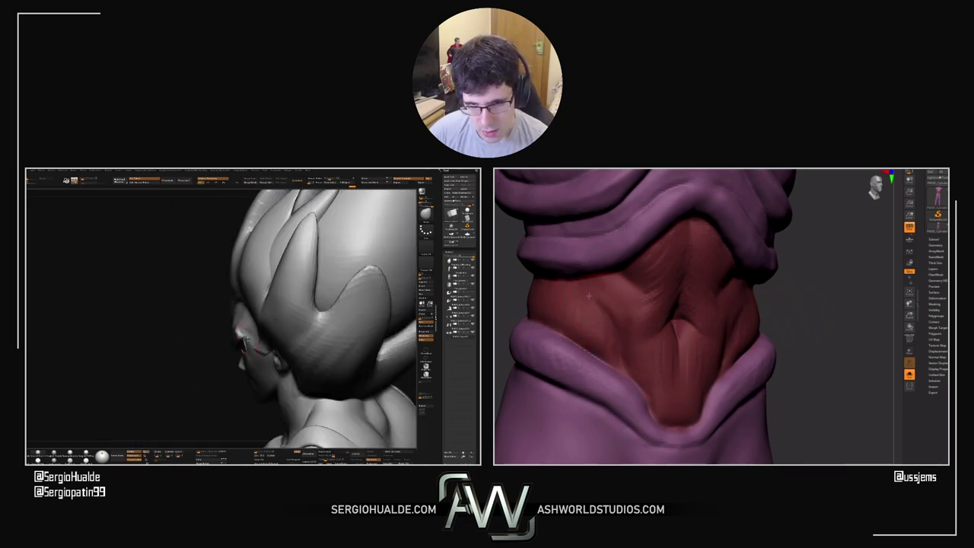
Examine the fighter's head and the horned character's abdomen from front, three-quarter and side views
{"action": "left_click_drag", "start_coordinate": [250, 344], "coordinate": [256, 355]}
{"action": "right_click_drag", "start_coordinate": [506, 291], "coordinate": [551, 285]}
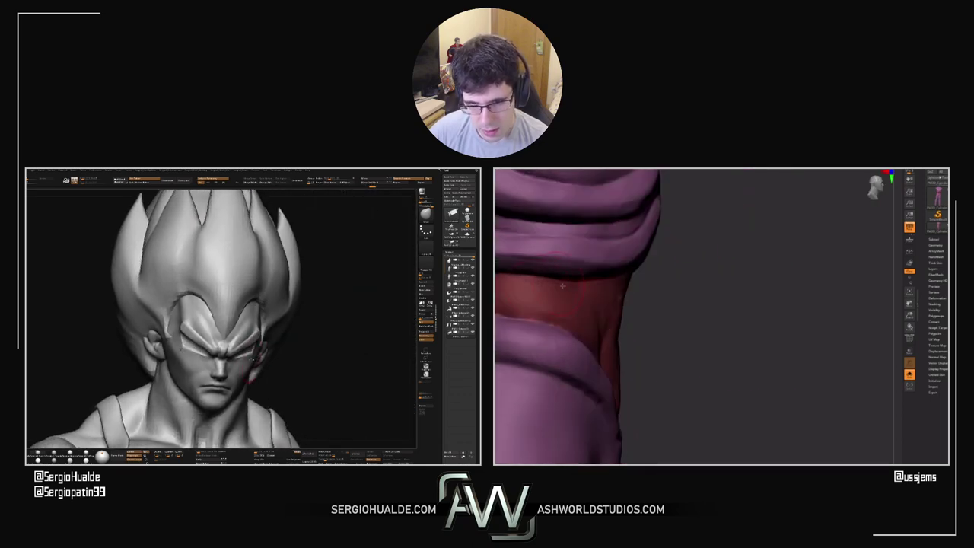
{"action": "right_click_drag", "start_coordinate": [253, 359], "coordinate": [247, 348]}
{"action": "right_click_drag", "start_coordinate": [671, 314], "coordinate": [525, 297]}
{"action": "right_click_drag", "start_coordinate": [240, 342], "coordinate": [230, 316]}
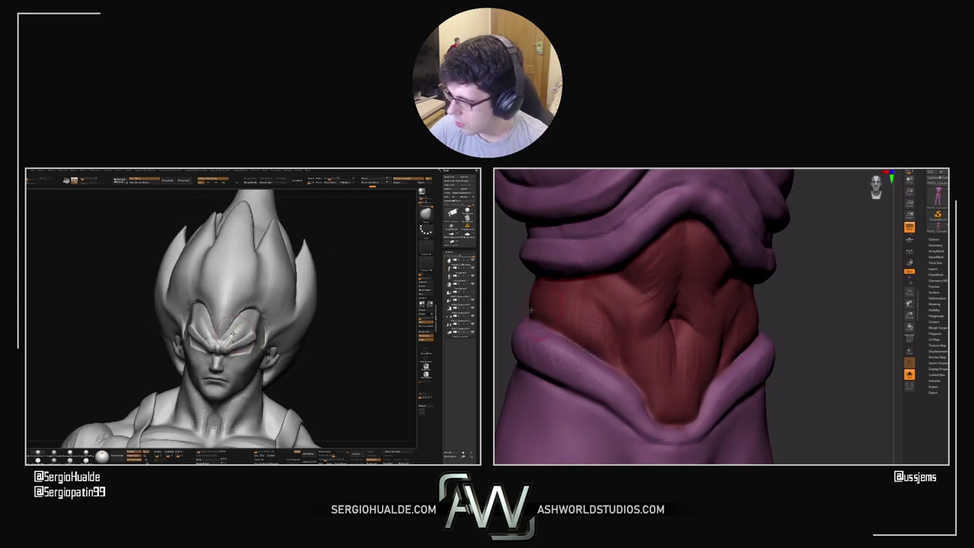
{"action": "right_click_drag", "start_coordinate": [525, 297], "coordinate": [505, 294]}
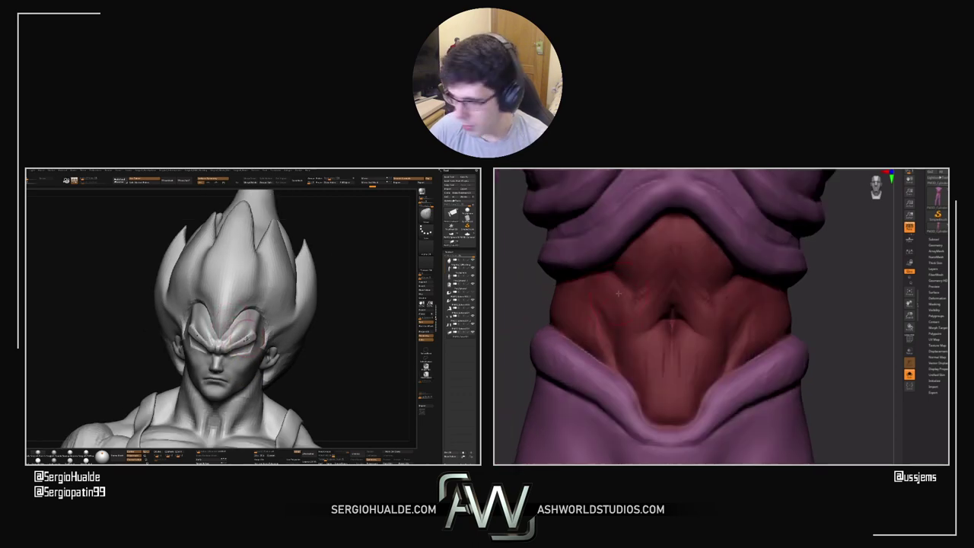
{"action": "right_click_drag", "start_coordinate": [245, 339], "coordinate": [226, 363]}
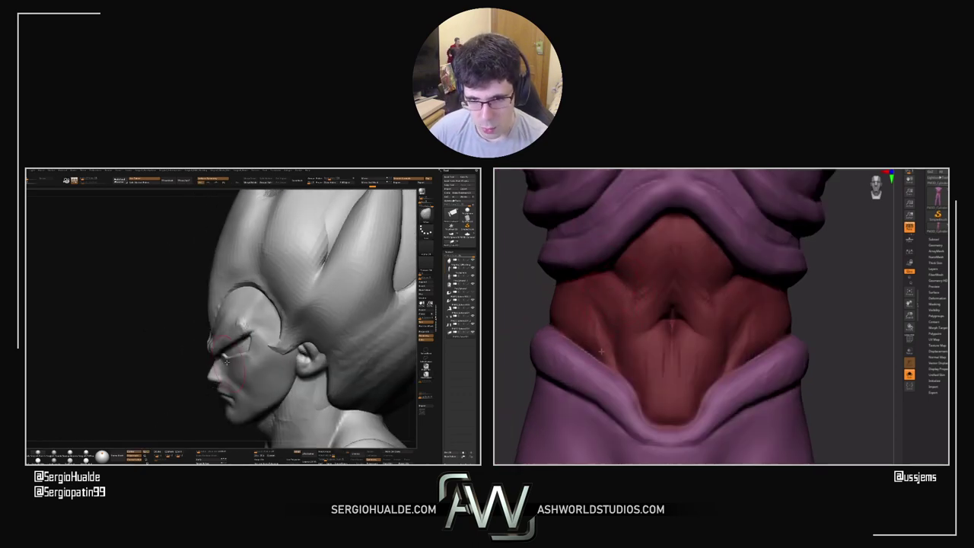
Adjust the fit of the fighter's eye surface in its socket from the side, using a large brush
{"action": "right_click_drag", "start_coordinate": [599, 355], "coordinate": [594, 337]}
{"action": "right_click_drag", "start_coordinate": [221, 355], "coordinate": [232, 356]}
{"action": "right_click_drag", "start_coordinate": [593, 337], "coordinate": [545, 325]}
{"action": "key", "text": "s"}
{"action": "mouse_move", "coordinate": [239, 358]}
{"action": "right_mouse_down"}
{"action": "mouse_move", "coordinate": [255, 354]}
{"action": "mouse_move", "coordinate": [240, 348]}
{"action": "right_mouse_up"}
{"action": "left_click_drag", "start_coordinate": [887, 303], "coordinate": [860, 303]}
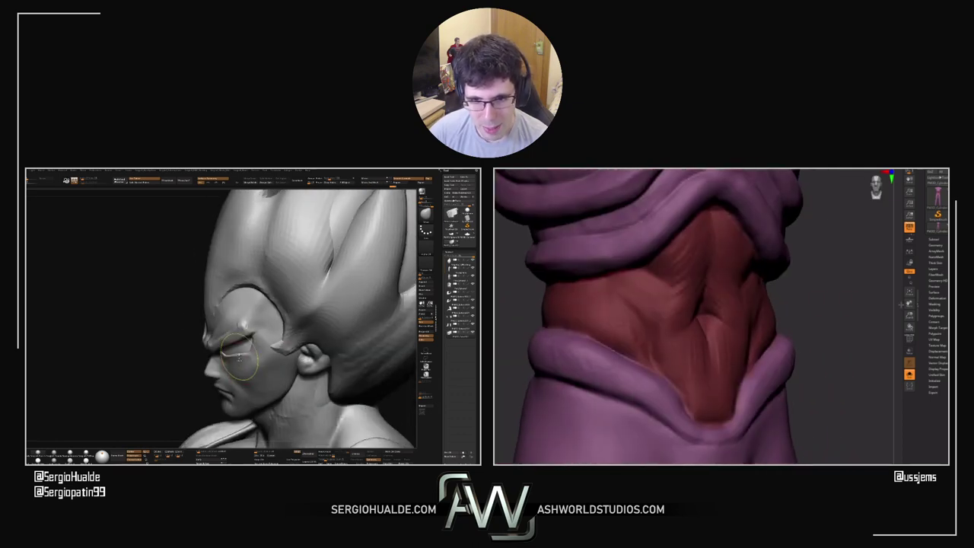
{"action": "right_click_drag", "start_coordinate": [240, 349], "coordinate": [242, 353]}
{"action": "left_click_drag", "start_coordinate": [860, 303], "coordinate": [888, 302]}
{"action": "right_click_drag", "start_coordinate": [242, 353], "coordinate": [248, 345]}
Isolate the fighter's eye pieces, even out their curved surfaces, and bring the rest of the character back into view
{"action": "key", "text": "alt+s"}
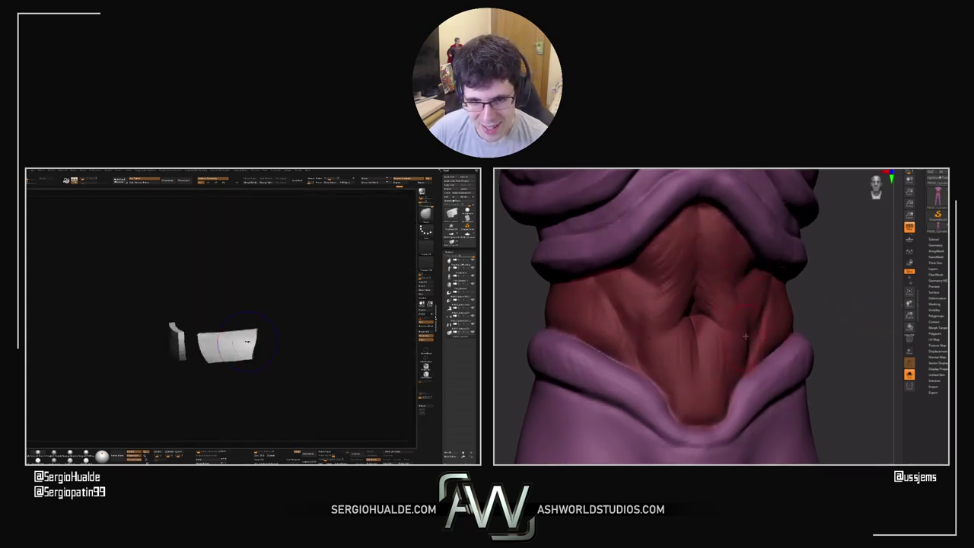
{"action": "key", "text": "space"}
{"action": "left_click", "coordinate": [247, 303]}
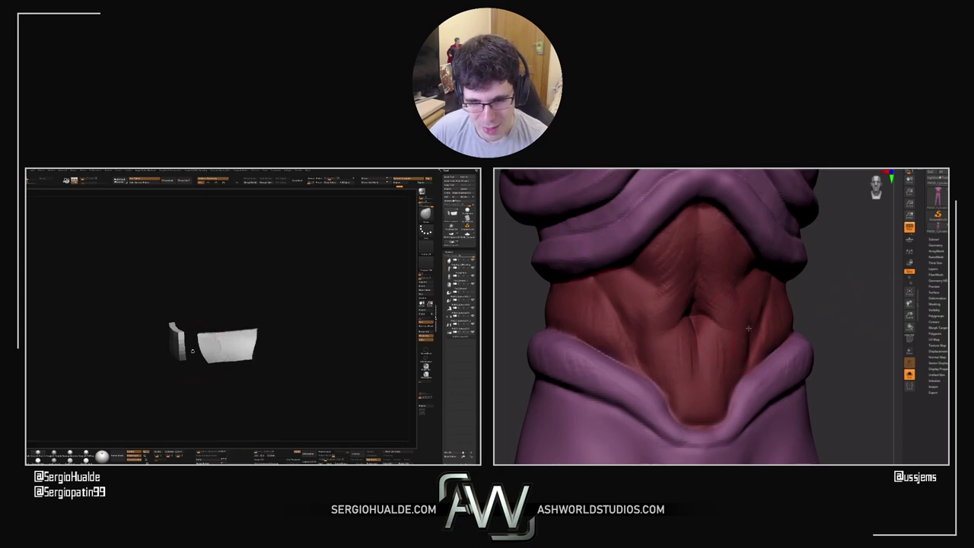
{"action": "left_click_drag", "start_coordinate": [820, 306], "coordinate": [806, 315]}
{"action": "key", "text": "s"}
{"action": "right_click_drag", "start_coordinate": [226, 330], "coordinate": [250, 306]}
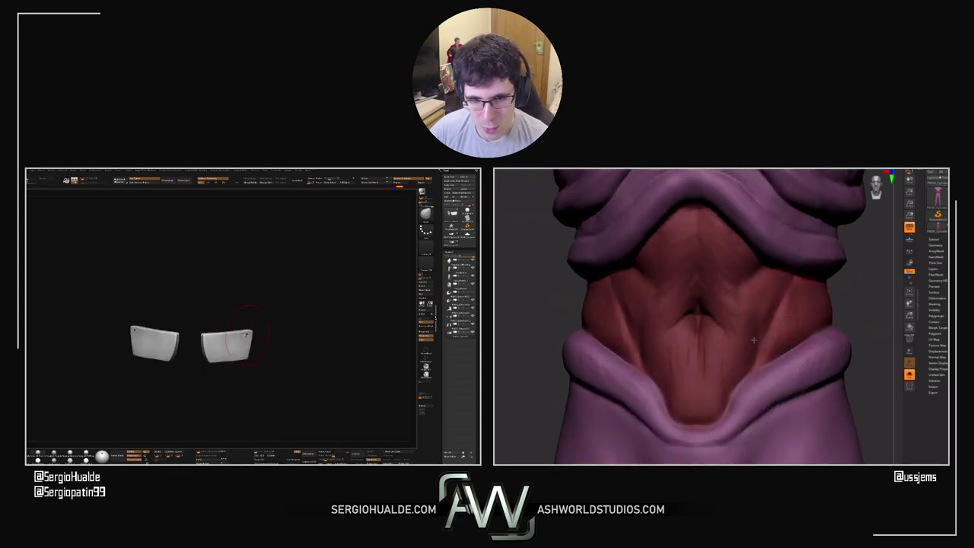
{"action": "key", "text": "alt+s"}
{"action": "right_click_drag", "start_coordinate": [225, 353], "coordinate": [239, 355]}
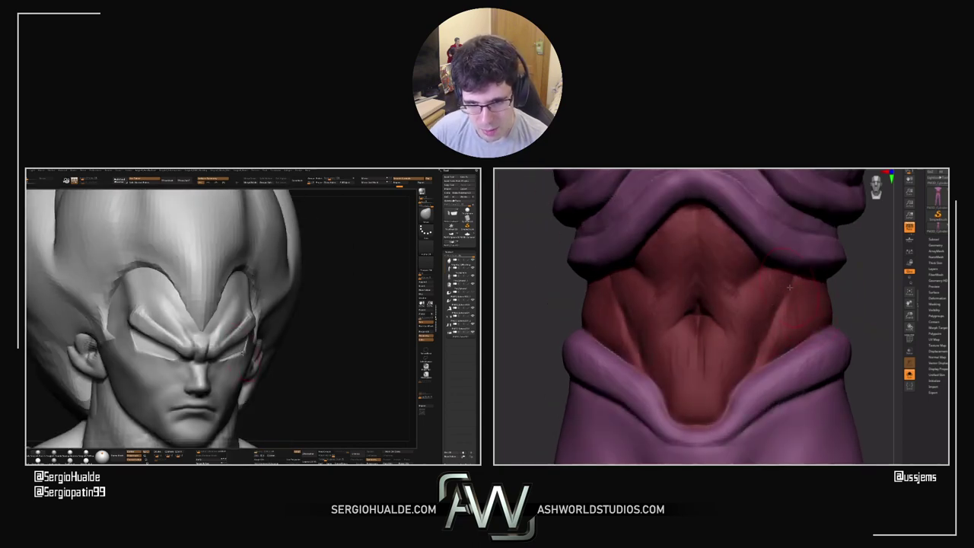
Refine the muscle grooves on the side of the horned character's abdomen, and make the fighter's face the active part
{"action": "left_click_drag", "start_coordinate": [761, 346], "coordinate": [782, 303]}
{"action": "mouse_move", "coordinate": [224, 361]}
{"action": "right_mouse_down"}
{"action": "mouse_move", "coordinate": [194, 352]}
{"action": "mouse_move", "coordinate": [262, 356]}
{"action": "right_mouse_up"}
{"action": "left_click", "coordinate": [229, 348], "text": "alt"}
{"action": "left_click_drag", "start_coordinate": [298, 368], "coordinate": [312, 380], "text": "ctrl"}
{"action": "right_click_drag", "start_coordinate": [244, 380], "coordinate": [225, 370]}
{"action": "left_click_drag", "start_coordinate": [885, 289], "coordinate": [895, 288]}
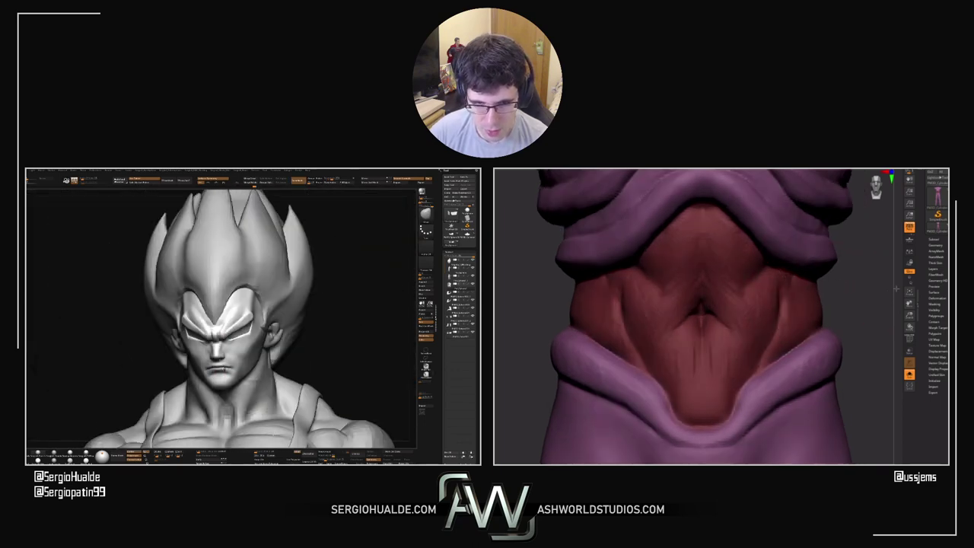
{"action": "right_click_drag", "start_coordinate": [225, 370], "coordinate": [209, 374]}
{"action": "right_click_drag", "start_coordinate": [209, 375], "coordinate": [213, 392], "text": "ctrl"}
{"action": "left_click_drag", "start_coordinate": [895, 288], "coordinate": [885, 289]}
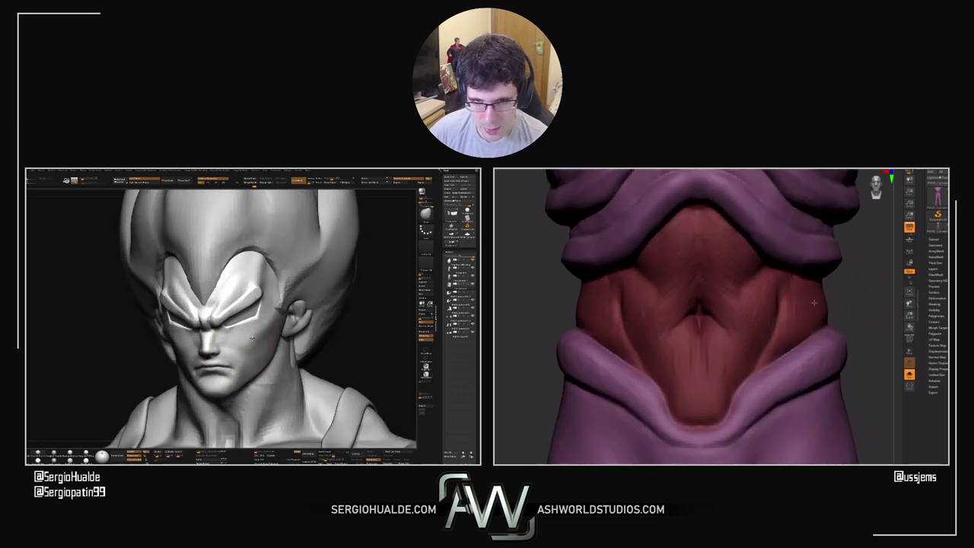
{"action": "mouse_move", "coordinate": [258, 340]}
{"action": "right_mouse_down"}
{"action": "mouse_move", "coordinate": [263, 330]}
{"action": "mouse_move", "coordinate": [237, 367]}
{"action": "mouse_move", "coordinate": [219, 345]}
{"action": "mouse_move", "coordinate": [235, 357]}
{"action": "right_mouse_up"}
{"action": "left_click", "coordinate": [222, 350], "text": "alt"}
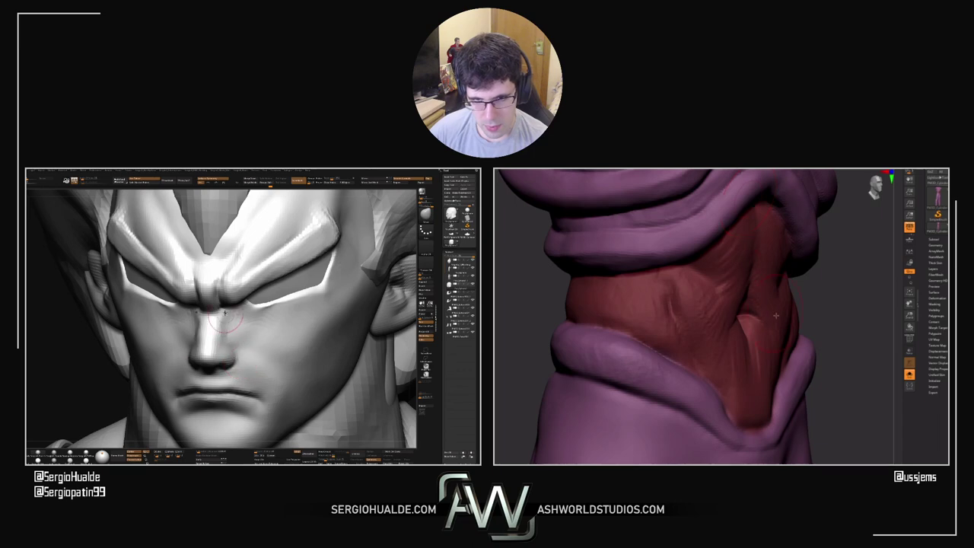
Sculpt and smooth the side of the fighter's nose bridge, and widen the horned character's navel into a horizontal crease
{"action": "right_click_drag", "start_coordinate": [230, 337], "coordinate": [228, 310]}
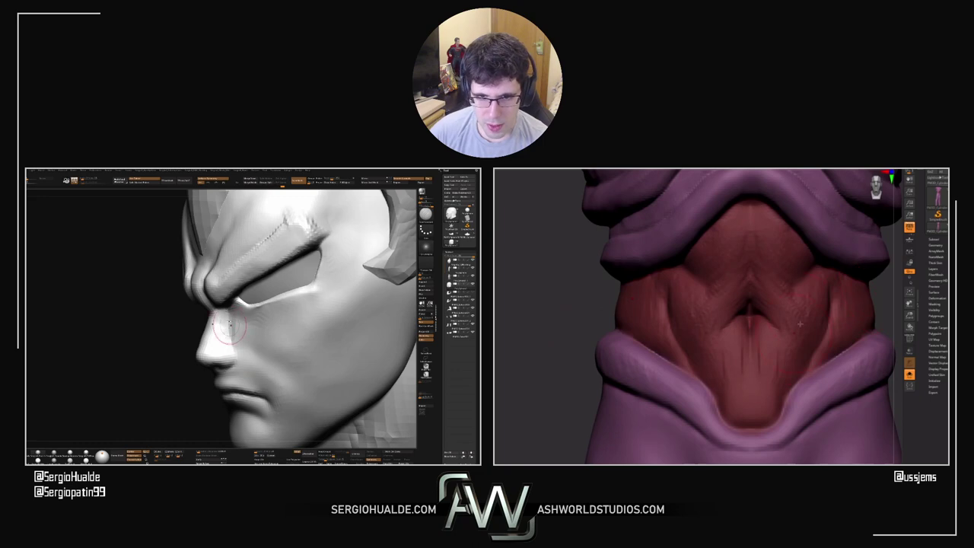
{"action": "right_click_drag", "start_coordinate": [235, 351], "coordinate": [217, 333]}
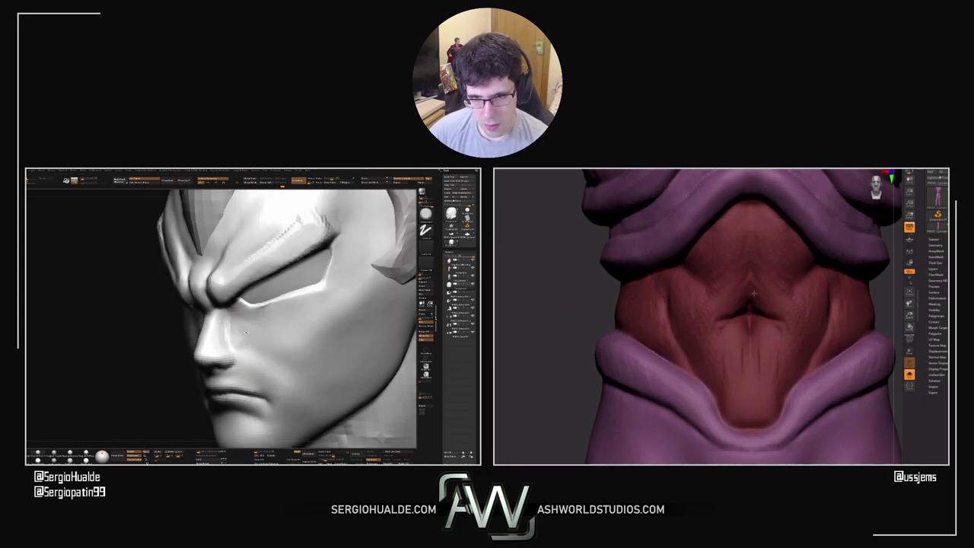
{"action": "right_click_drag", "start_coordinate": [245, 332], "coordinate": [198, 310]}
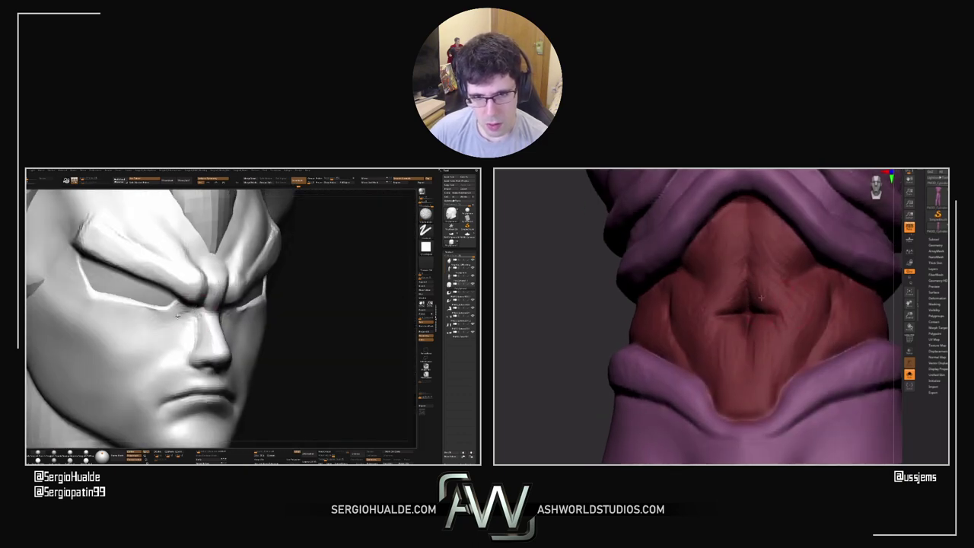
{"action": "left_click_drag", "start_coordinate": [166, 348], "coordinate": [164, 344], "text": "shift"}
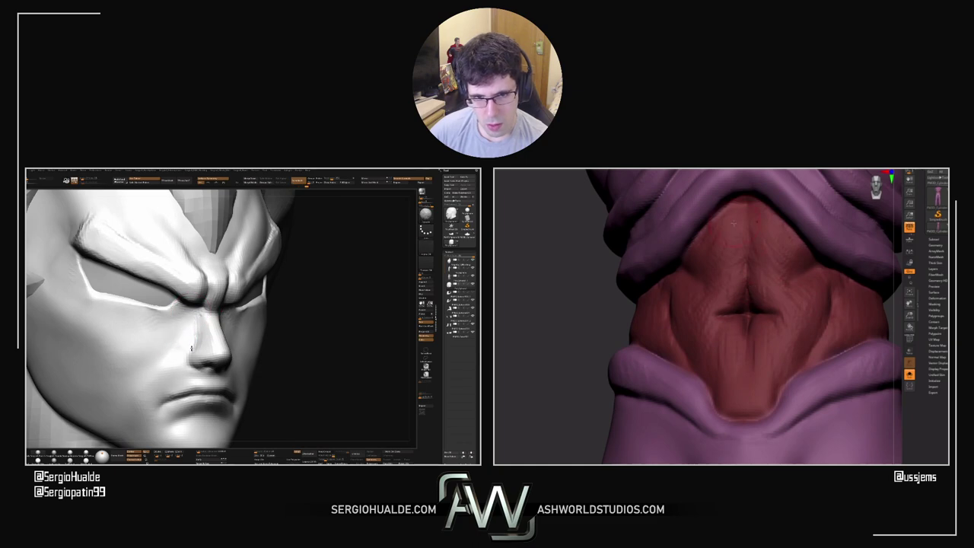
{"action": "mouse_move", "coordinate": [191, 348]}
{"action": "right_mouse_down", "text": "ctrl"}
{"action": "mouse_move", "coordinate": [196, 319]}
{"action": "mouse_move", "coordinate": [222, 334]}
{"action": "mouse_move", "coordinate": [228, 318]}
{"action": "mouse_move", "coordinate": [222, 380]}
{"action": "mouse_move", "coordinate": [238, 371]}
{"action": "mouse_move", "coordinate": [232, 380]}
{"action": "mouse_move", "coordinate": [214, 344]}
{"action": "mouse_move", "coordinate": [221, 330]}
{"action": "right_mouse_up", "text": "ctrl"}
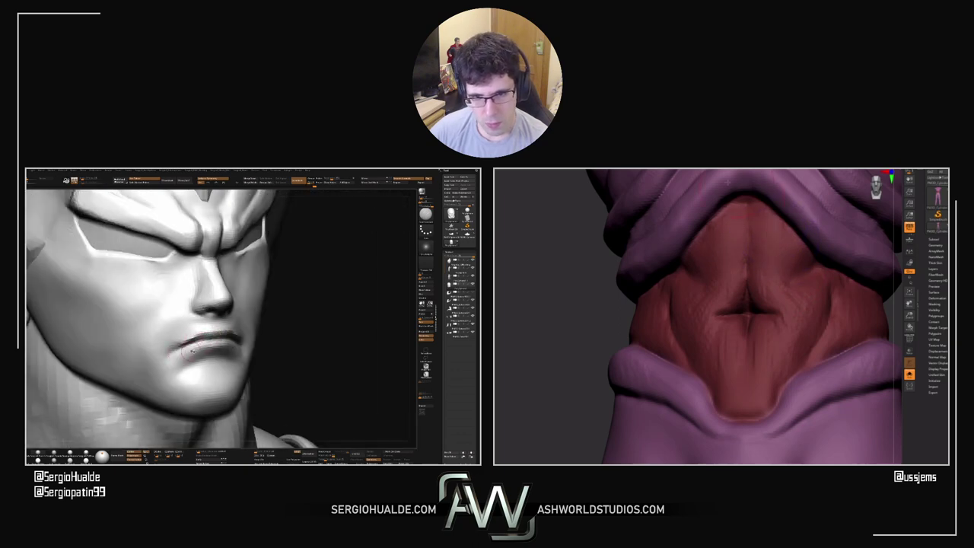
Refine the corners of the fighter's mouth and the form beneath the lower lip
{"action": "right_click_drag", "start_coordinate": [175, 353], "coordinate": [212, 342]}
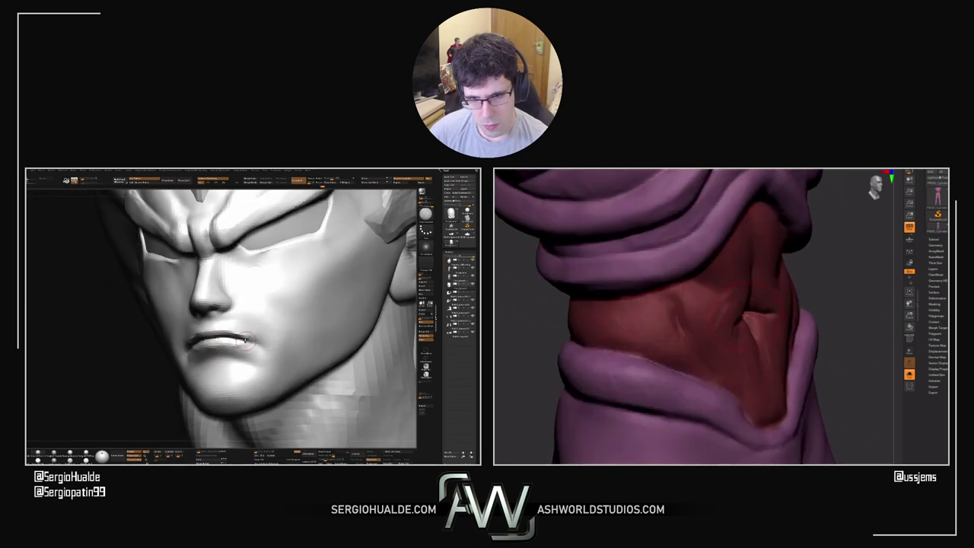
{"action": "right_click_drag", "start_coordinate": [188, 344], "coordinate": [199, 337]}
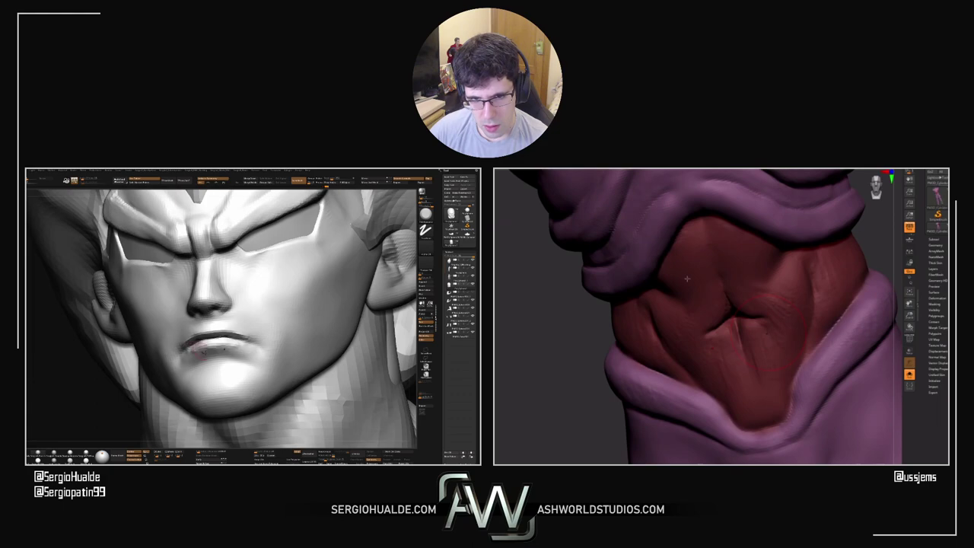
{"action": "mouse_move", "coordinate": [203, 353]}
{"action": "right_mouse_down"}
{"action": "mouse_move", "coordinate": [252, 349]}
{"action": "mouse_move", "coordinate": [249, 336]}
{"action": "mouse_move", "coordinate": [274, 343]}
{"action": "mouse_move", "coordinate": [255, 343]}
{"action": "mouse_move", "coordinate": [236, 359]}
{"action": "mouse_move", "coordinate": [218, 340]}
{"action": "mouse_move", "coordinate": [211, 387]}
{"action": "right_mouse_up"}
Mask off the fighter's face around the lower lip, reshape the lip and chin profile, and clear the mask
{"action": "mouse_move", "coordinate": [210, 392]}
{"action": "left_mouse_down", "text": "ctrl"}
{"action": "mouse_move", "coordinate": [264, 389]}
{"action": "mouse_move", "coordinate": [255, 358]}
{"action": "left_mouse_up", "text": "ctrl"}
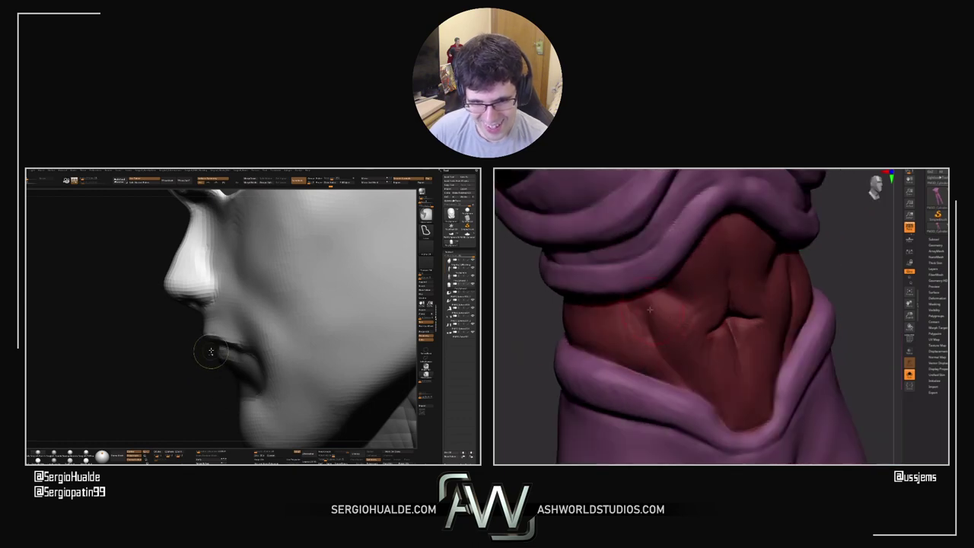
{"action": "key", "text": "shift"}
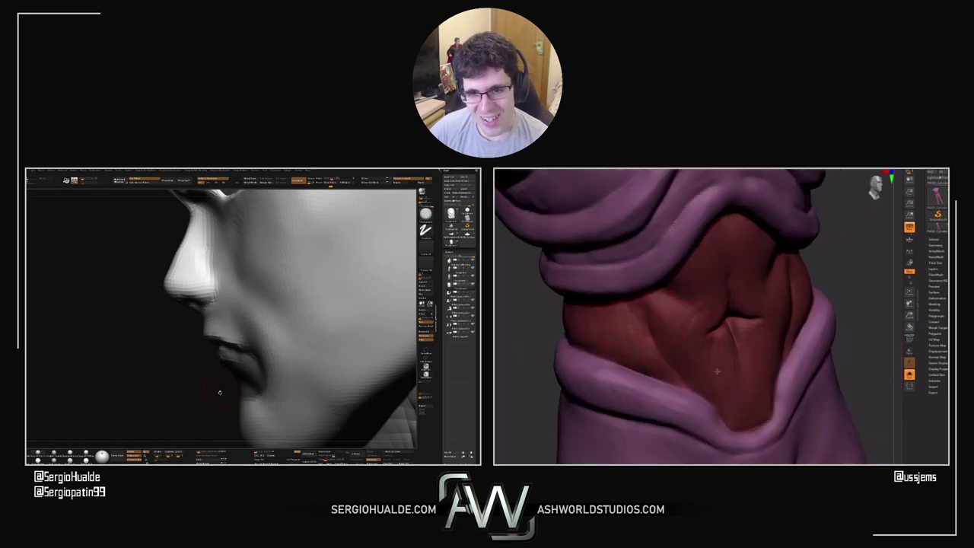
{"action": "mouse_move", "coordinate": [220, 392]}
{"action": "left_mouse_down", "text": "ctrl"}
{"action": "mouse_move", "coordinate": [243, 379]}
{"action": "mouse_move", "coordinate": [252, 426]}
{"action": "mouse_move", "coordinate": [218, 431]}
{"action": "left_mouse_up", "text": "ctrl"}
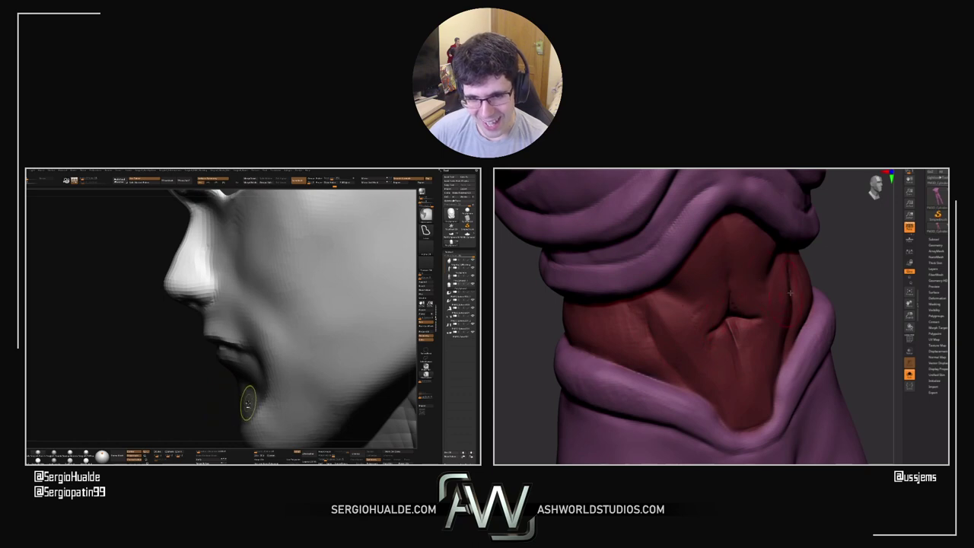
{"action": "left_click", "coordinate": [228, 403], "text": "ctrl"}
{"action": "key", "text": "s"}
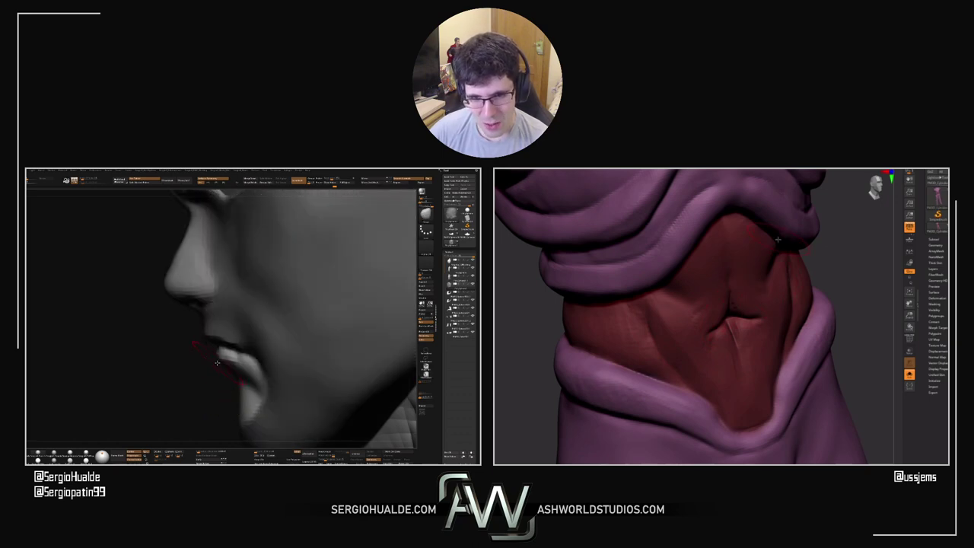
{"action": "mouse_move", "coordinate": [221, 392]}
{"action": "right_mouse_down", "text": "ctrl"}
{"action": "mouse_move", "coordinate": [231, 374]}
{"action": "mouse_move", "coordinate": [220, 363]}
{"action": "mouse_move", "coordinate": [325, 362]}
{"action": "right_mouse_up", "text": "ctrl"}
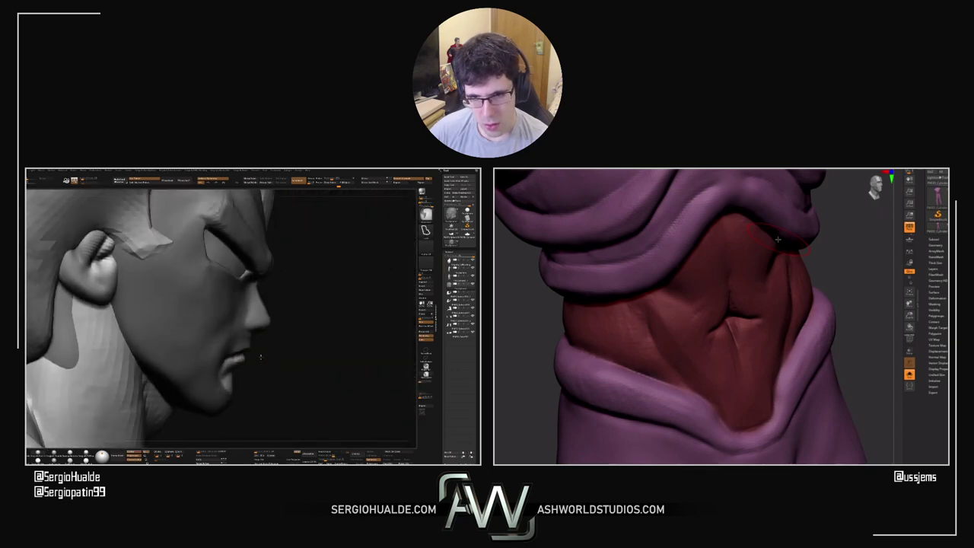
{"action": "left_click_drag", "start_coordinate": [263, 355], "coordinate": [283, 366], "text": "ctrl"}
{"action": "left_click_drag", "start_coordinate": [875, 268], "coordinate": [723, 270]}
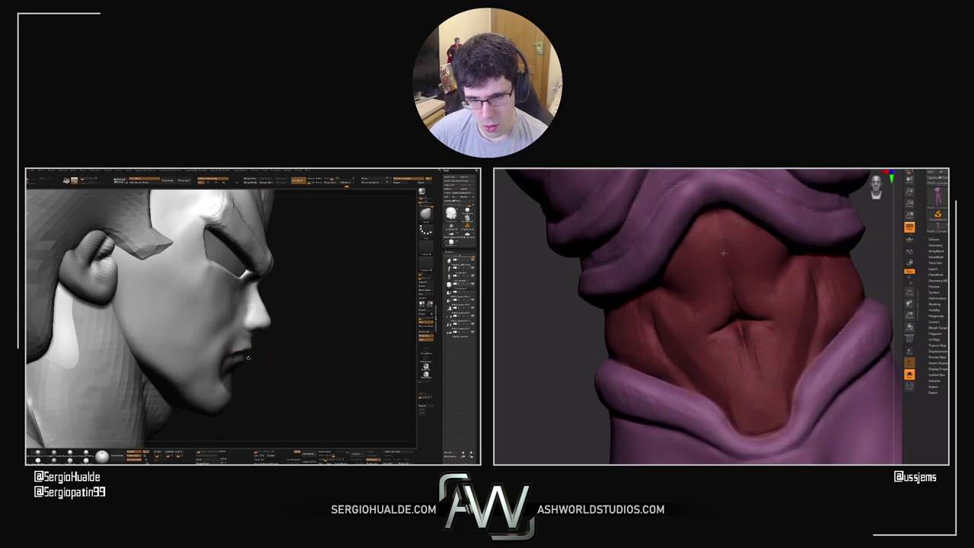
Adjust the fighter's lower lip and outer eye area, and deepen the vertical midline of the horned character's upper abdomen
{"action": "left_click_drag", "start_coordinate": [247, 357], "coordinate": [271, 369]}
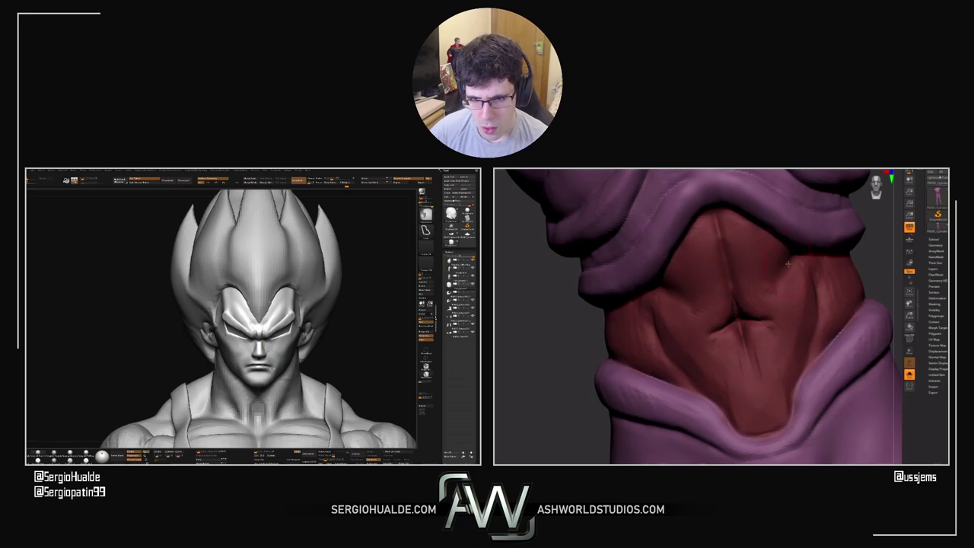
{"action": "mouse_move", "coordinate": [271, 369]}
{"action": "right_mouse_down", "text": "alt"}
{"action": "mouse_move", "coordinate": [271, 407]}
{"action": "mouse_move", "coordinate": [283, 406]}
{"action": "mouse_move", "coordinate": [263, 371]}
{"action": "mouse_move", "coordinate": [250, 369]}
{"action": "mouse_move", "coordinate": [270, 356]}
{"action": "right_mouse_up", "text": "alt"}
{"action": "left_click_drag", "start_coordinate": [270, 335], "coordinate": [272, 329]}
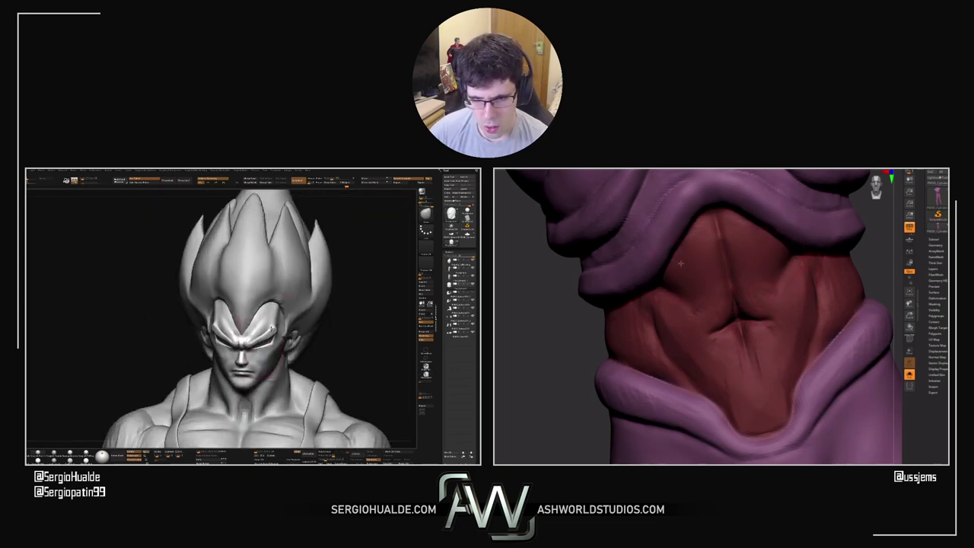
{"action": "right_click_drag", "start_coordinate": [263, 346], "coordinate": [244, 339]}
{"action": "left_click_drag", "start_coordinate": [267, 335], "coordinate": [263, 358]}
{"action": "right_click_drag", "start_coordinate": [262, 353], "coordinate": [266, 357], "text": "ctrl"}
{"action": "left_click_drag", "start_coordinate": [531, 315], "coordinate": [540, 378]}
{"action": "right_click_drag", "start_coordinate": [266, 346], "coordinate": [276, 341], "text": "ctrl"}
{"action": "left_click_drag", "start_coordinate": [539, 378], "coordinate": [522, 363]}
{"action": "right_click_drag", "start_coordinate": [282, 337], "coordinate": [283, 331], "text": "ctrl"}
Switch to the DamStandard brush and define the outer end of the fighter's brow above the eye
{"action": "key", "text": "b"}
{"action": "key", "text": "d"}
{"action": "key", "text": "s"}
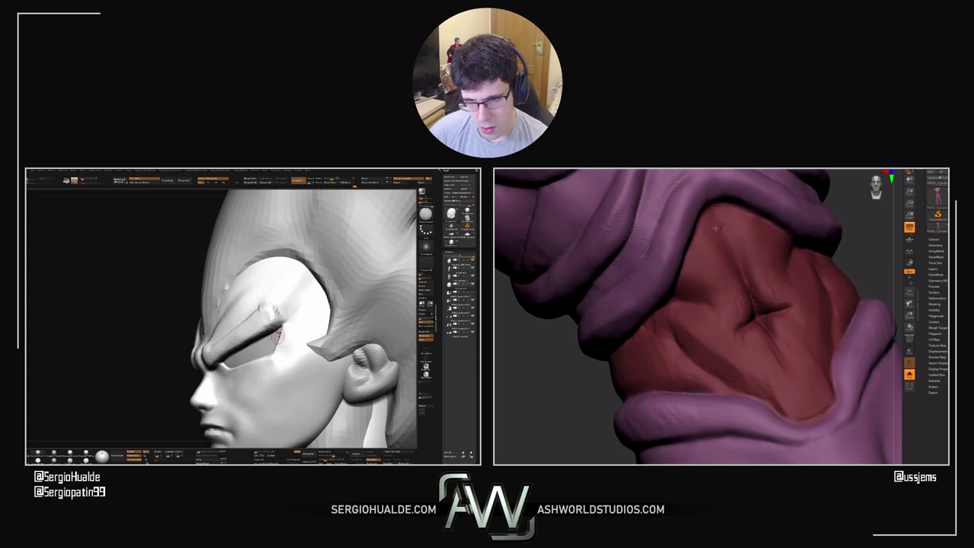
{"action": "left_click_drag", "start_coordinate": [267, 360], "coordinate": [276, 332]}
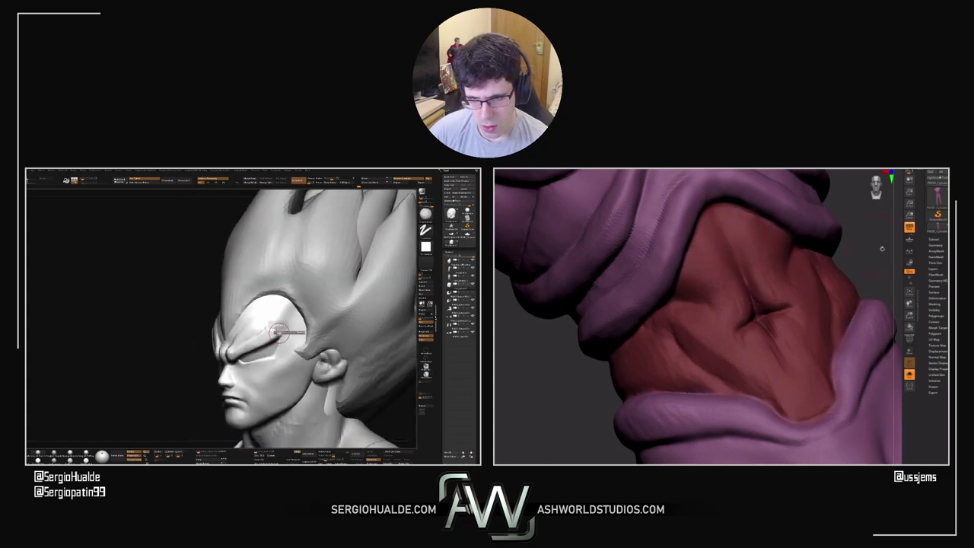
{"action": "left_click_drag", "start_coordinate": [869, 263], "coordinate": [821, 258]}
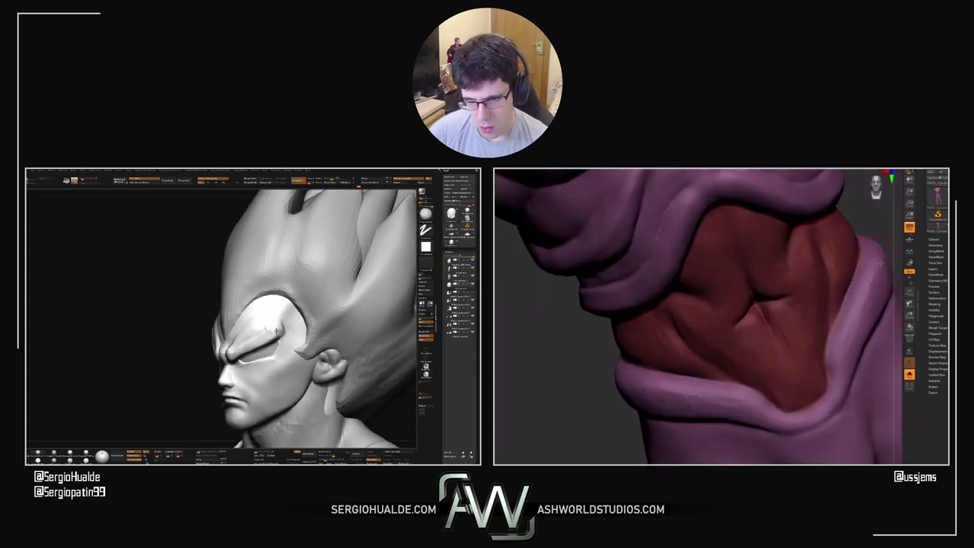
{"action": "right_click_drag", "start_coordinate": [279, 325], "coordinate": [304, 325]}
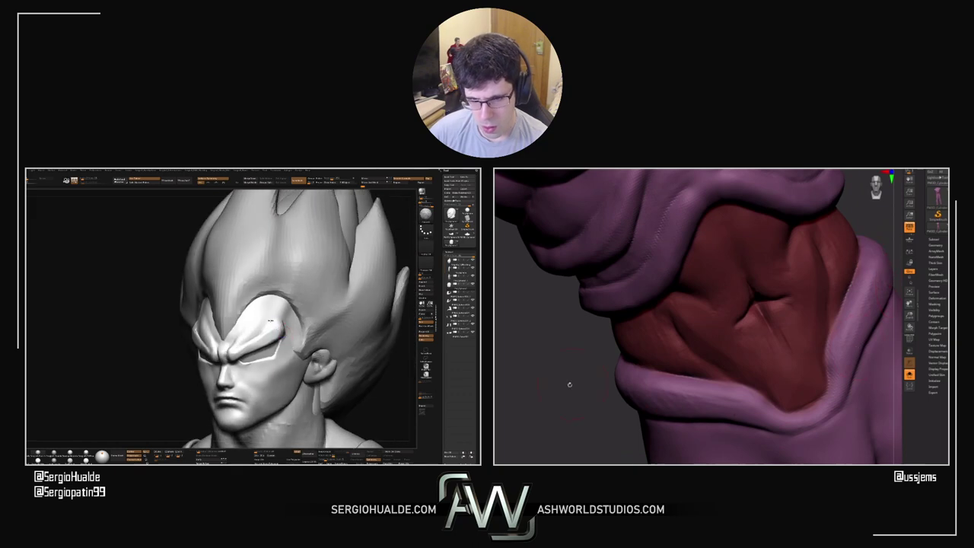
Smooth the outer end of the fighter's brow ridge, and check the horned character's whole torso
{"action": "left_click_drag", "start_coordinate": [569, 385], "coordinate": [562, 335]}
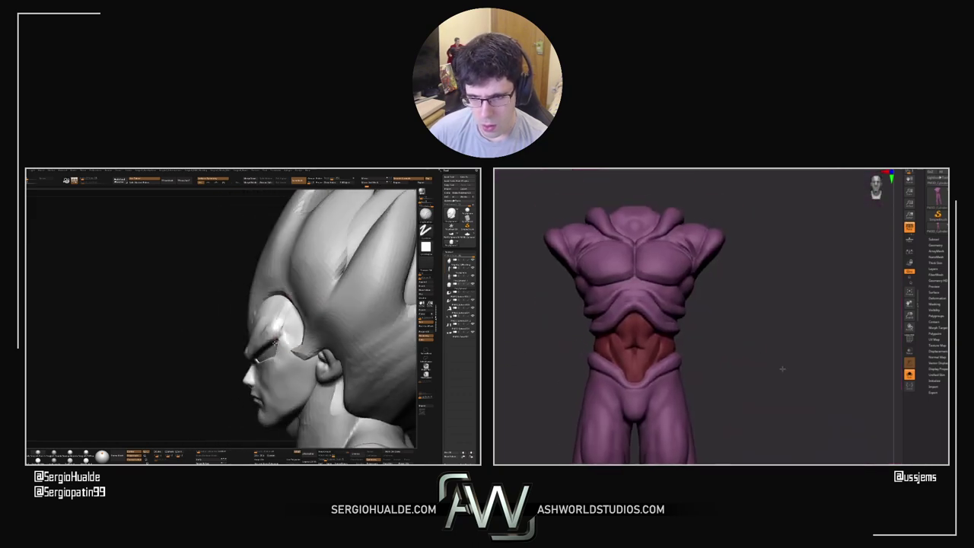
{"action": "left_click_drag", "start_coordinate": [782, 370], "coordinate": [729, 361], "text": "alt"}
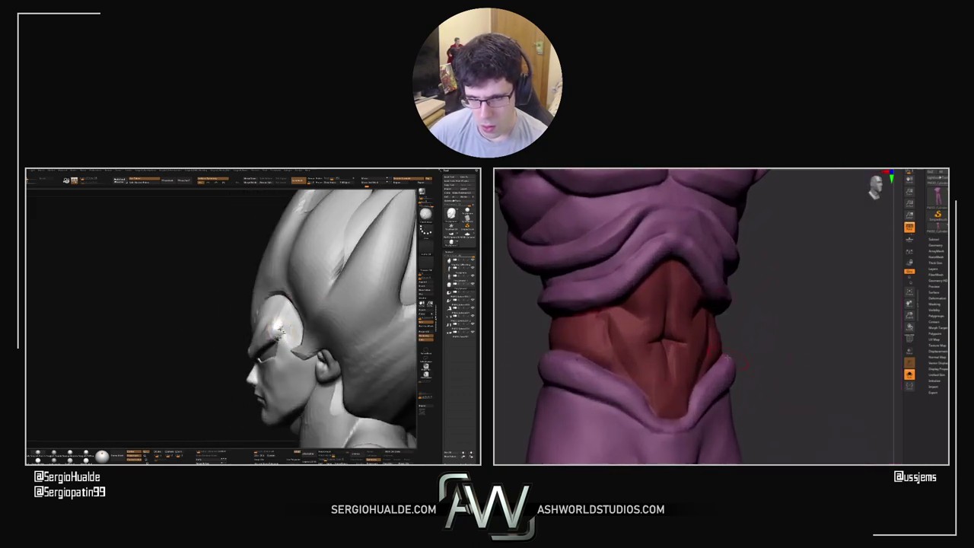
{"action": "left_click_drag", "start_coordinate": [280, 331], "coordinate": [278, 331], "text": "shift"}
{"action": "right_click_drag", "start_coordinate": [281, 335], "coordinate": [312, 337]}
{"action": "mouse_move", "coordinate": [280, 333]}
{"action": "left_mouse_down", "text": "shift"}
{"action": "mouse_move", "coordinate": [278, 326]}
{"action": "mouse_move", "coordinate": [239, 342]}
{"action": "mouse_move", "coordinate": [242, 374]}
{"action": "left_mouse_up", "text": "shift"}
Refine the fighter's eye socket beneath the brow, and touch up the horned character's abdominal folds around the navel
{"action": "left_click_drag", "start_coordinate": [511, 322], "coordinate": [547, 343]}
{"action": "left_click_drag", "start_coordinate": [653, 367], "coordinate": [626, 375]}
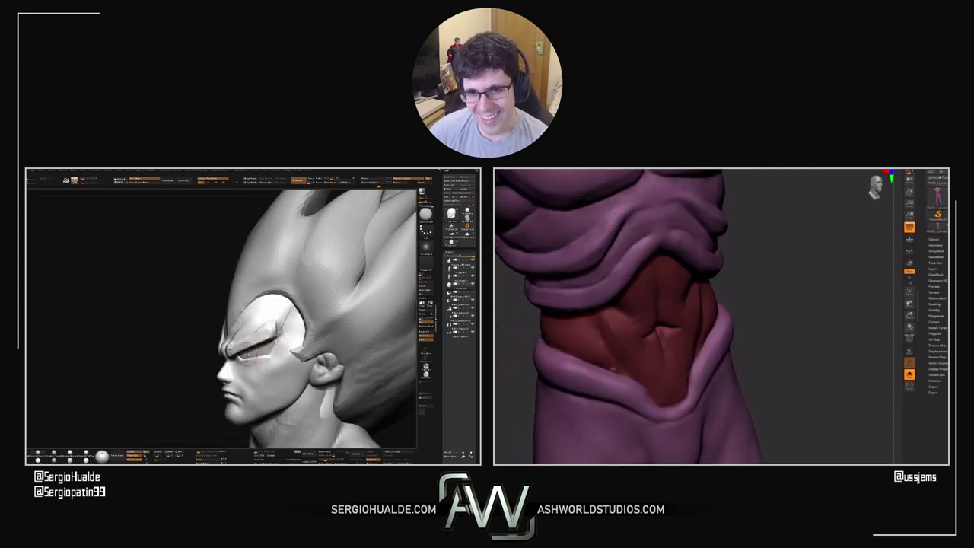
{"action": "left_click_drag", "start_coordinate": [246, 354], "coordinate": [263, 347]}
{"action": "right_click_drag", "start_coordinate": [253, 351], "coordinate": [283, 349]}
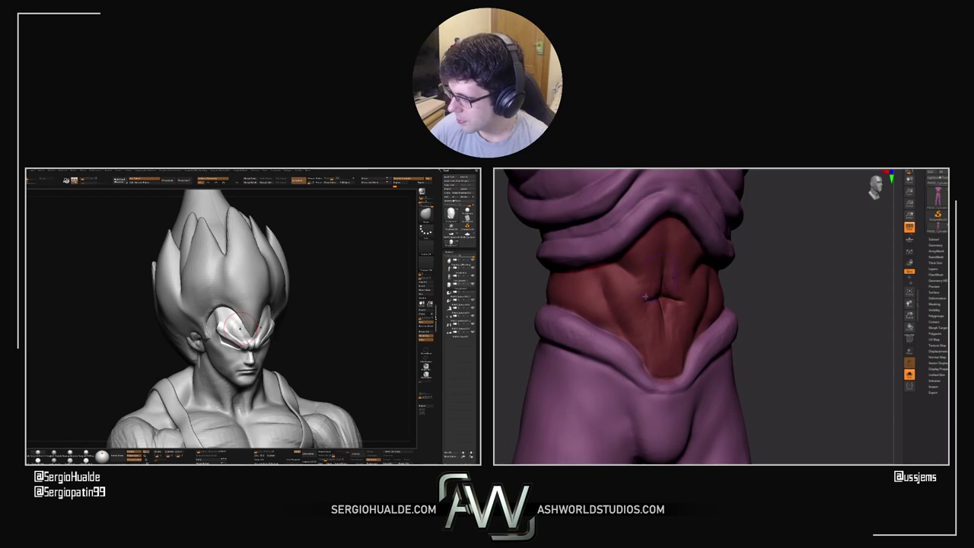
Refine the horned character's central abdominal muscles around the navel, and check the fighter's head and torso
{"action": "left_click_drag", "start_coordinate": [757, 318], "coordinate": [669, 259]}
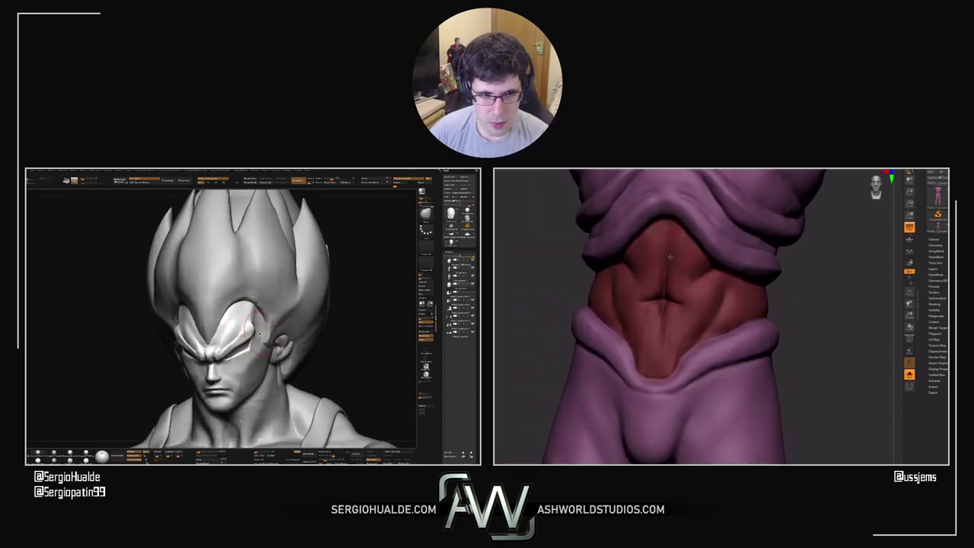
{"action": "right_click_drag", "start_coordinate": [256, 333], "coordinate": [249, 376]}
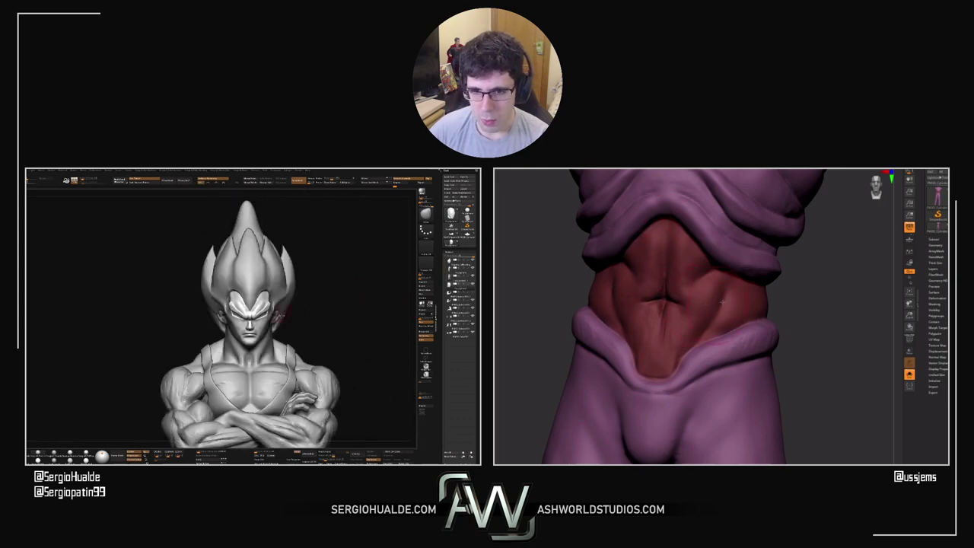
{"action": "key", "text": "s"}
{"action": "mouse_move", "coordinate": [815, 288]}
{"action": "left_mouse_down"}
{"action": "mouse_move", "coordinate": [837, 306]}
{"action": "mouse_move", "coordinate": [735, 320]}
{"action": "mouse_move", "coordinate": [739, 341]}
{"action": "mouse_move", "coordinate": [793, 348]}
{"action": "left_mouse_up"}
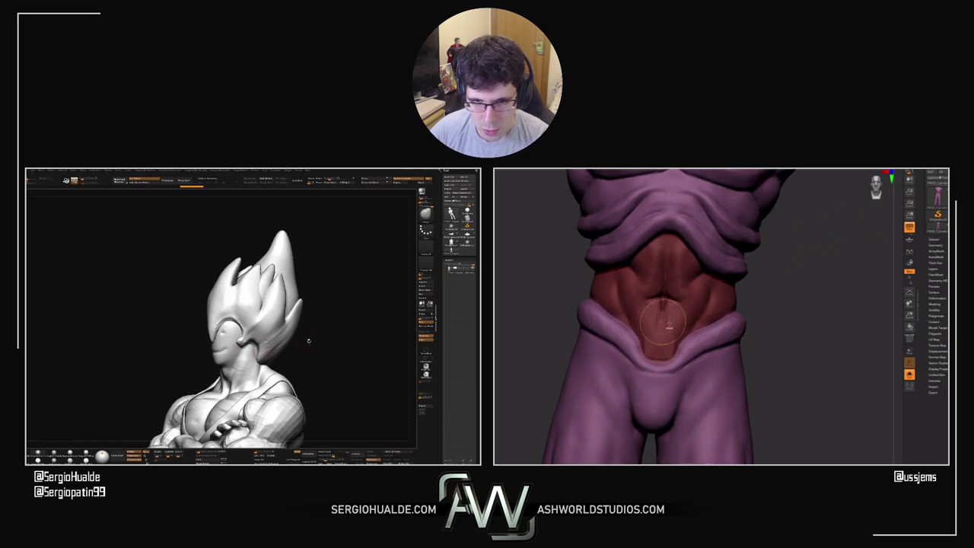
{"action": "left_click_drag", "start_coordinate": [311, 342], "coordinate": [330, 350], "text": "shift"}
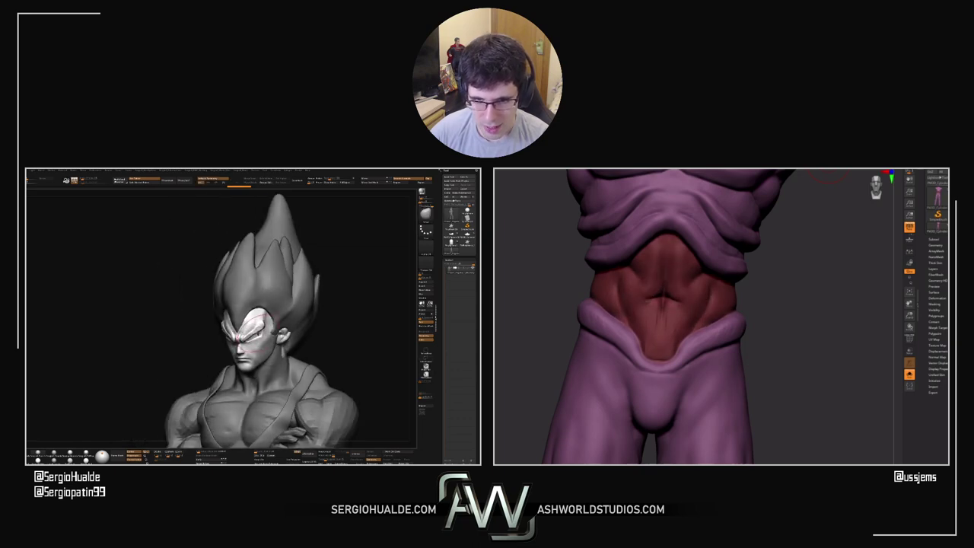
{"action": "right_click_drag", "start_coordinate": [658, 312], "coordinate": [647, 294]}
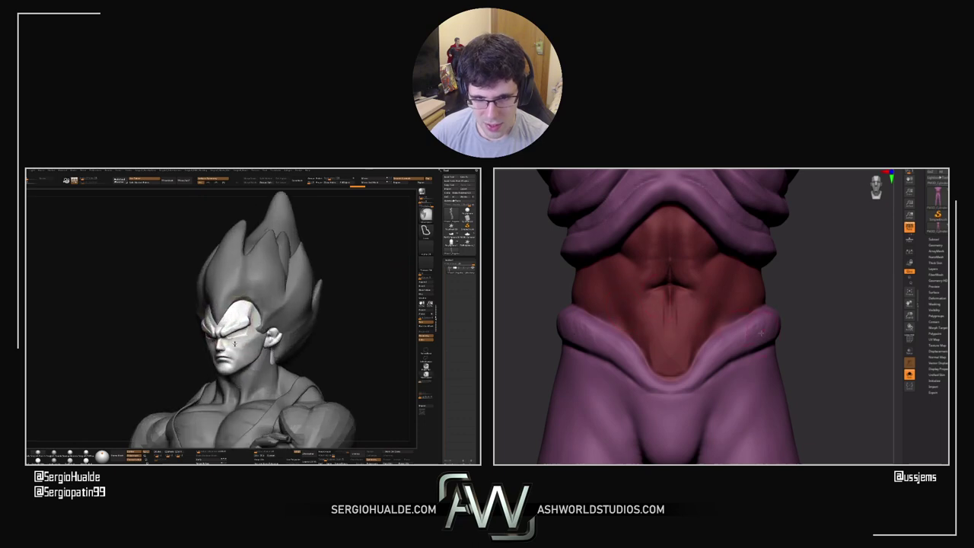
Define the horned character's lateral abdominal muscles above the waistband, and isolate the fighter's head from the hair and body
{"action": "right_click_drag", "start_coordinate": [624, 308], "coordinate": [751, 320]}
{"action": "mouse_move", "coordinate": [797, 285]}
{"action": "left_mouse_down"}
{"action": "mouse_move", "coordinate": [785, 312]}
{"action": "mouse_move", "coordinate": [772, 299]}
{"action": "mouse_move", "coordinate": [771, 310]}
{"action": "left_mouse_up"}
{"action": "key", "text": "s"}
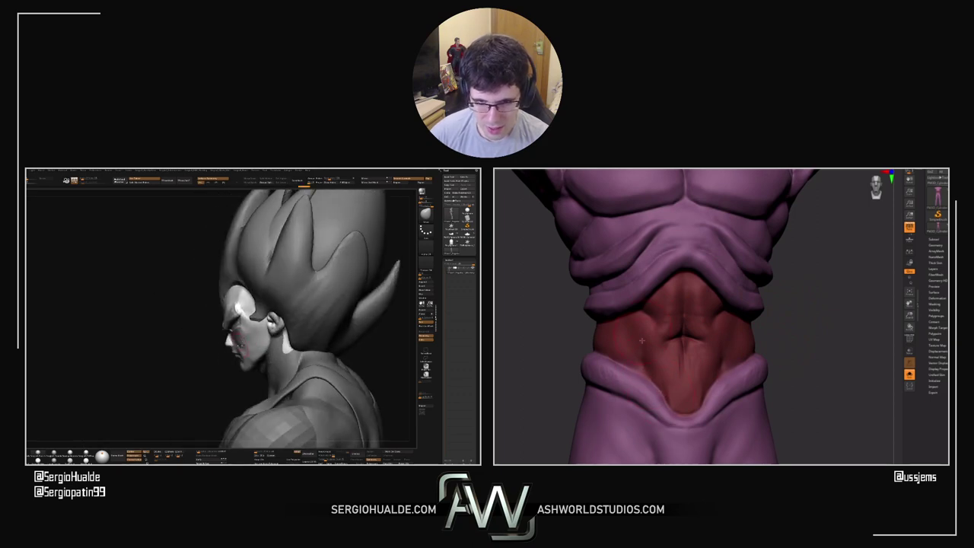
{"action": "right_click_drag", "start_coordinate": [240, 346], "coordinate": [247, 341]}
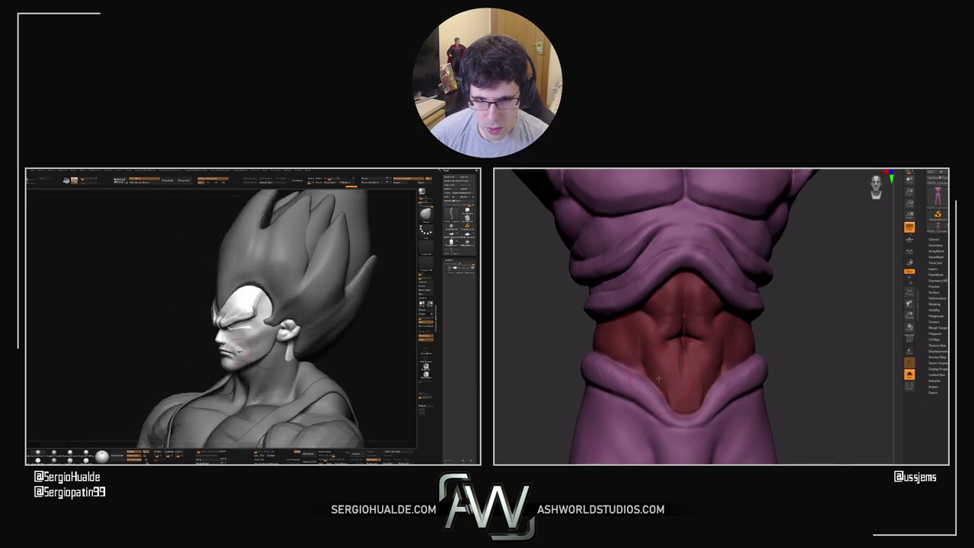
{"action": "left_click_drag", "start_coordinate": [802, 332], "coordinate": [775, 332]}
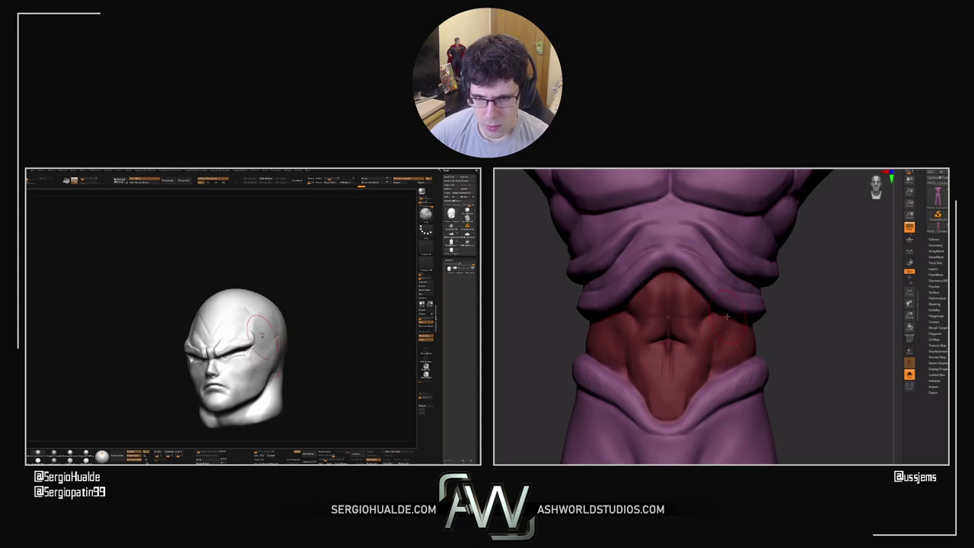
{"action": "mouse_move", "coordinate": [827, 302]}
{"action": "left_mouse_down"}
{"action": "mouse_move", "coordinate": [827, 312]}
{"action": "mouse_move", "coordinate": [804, 292]}
{"action": "left_mouse_up"}
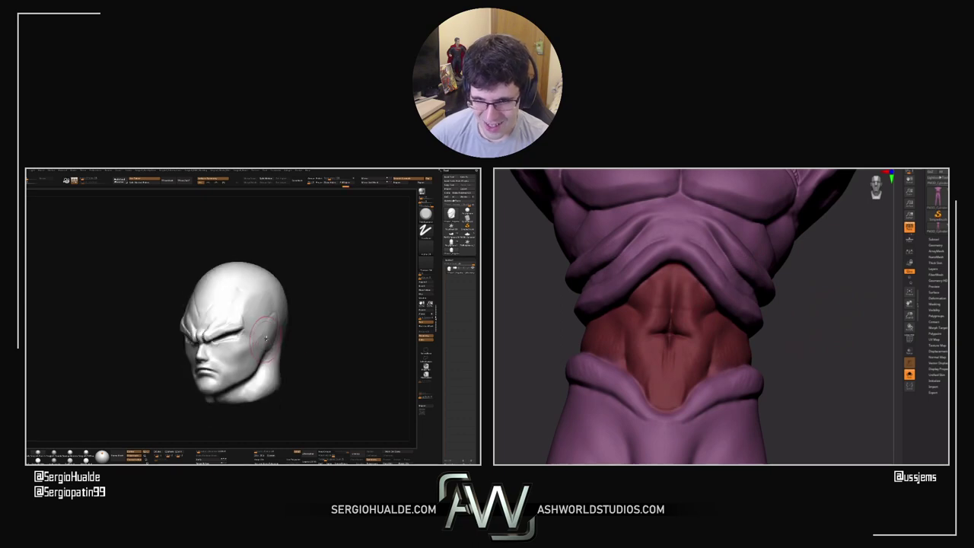
Switch to the DamStandard brush and refine the fighter's cheek below the eye
{"action": "key", "text": "b"}
{"action": "key", "text": "d"}
{"action": "right_click_drag", "start_coordinate": [257, 337], "coordinate": [278, 337]}
{"action": "key", "text": "s"}
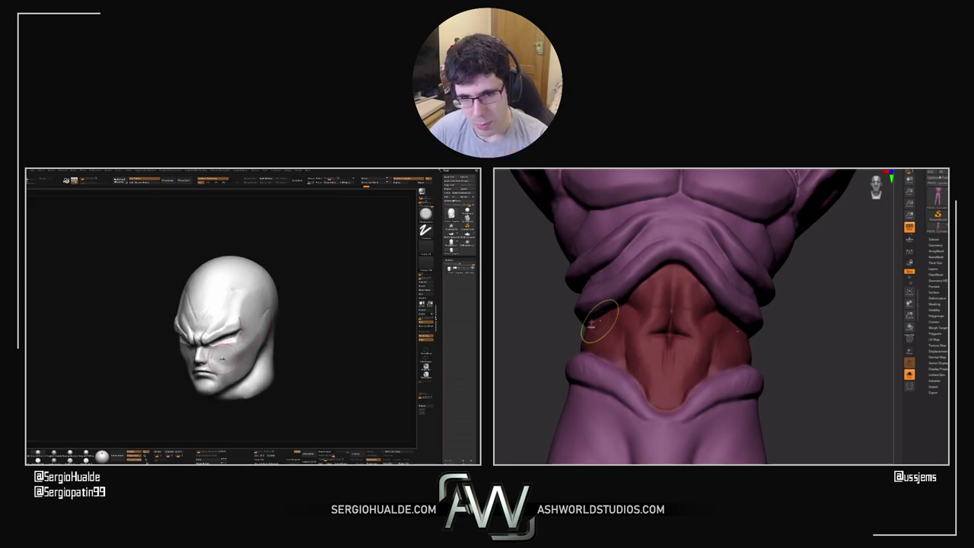
Sculpt muscle forms on the horned character's side waist and lower back, and refine the fighter's jaw and cheek
{"action": "left_click_drag", "start_coordinate": [541, 341], "coordinate": [605, 332]}
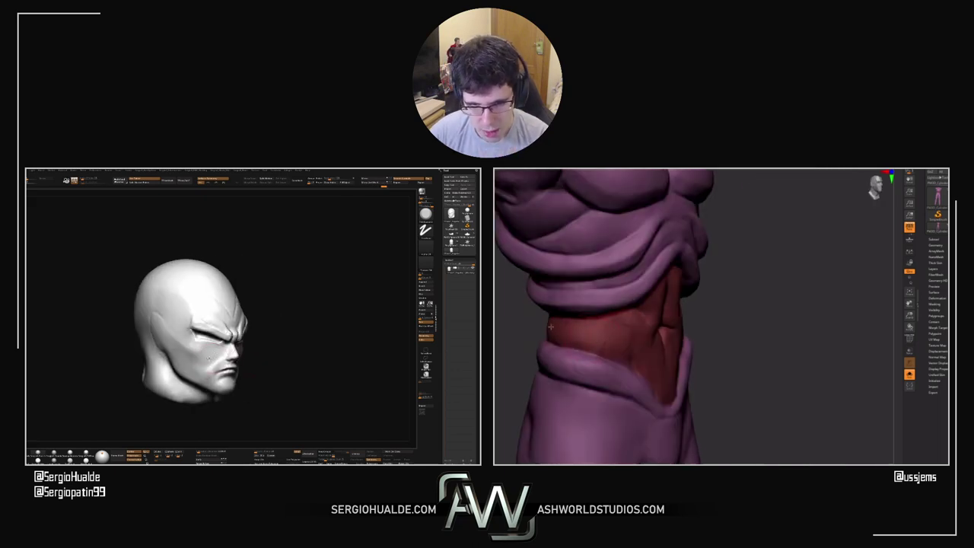
{"action": "mouse_move", "coordinate": [524, 321]}
{"action": "left_mouse_down"}
{"action": "mouse_move", "coordinate": [586, 318]}
{"action": "mouse_move", "coordinate": [590, 308]}
{"action": "mouse_move", "coordinate": [759, 326]}
{"action": "mouse_move", "coordinate": [809, 317]}
{"action": "mouse_move", "coordinate": [832, 340]}
{"action": "mouse_move", "coordinate": [827, 328]}
{"action": "mouse_move", "coordinate": [629, 319]}
{"action": "left_mouse_up"}
{"action": "key", "text": "s"}
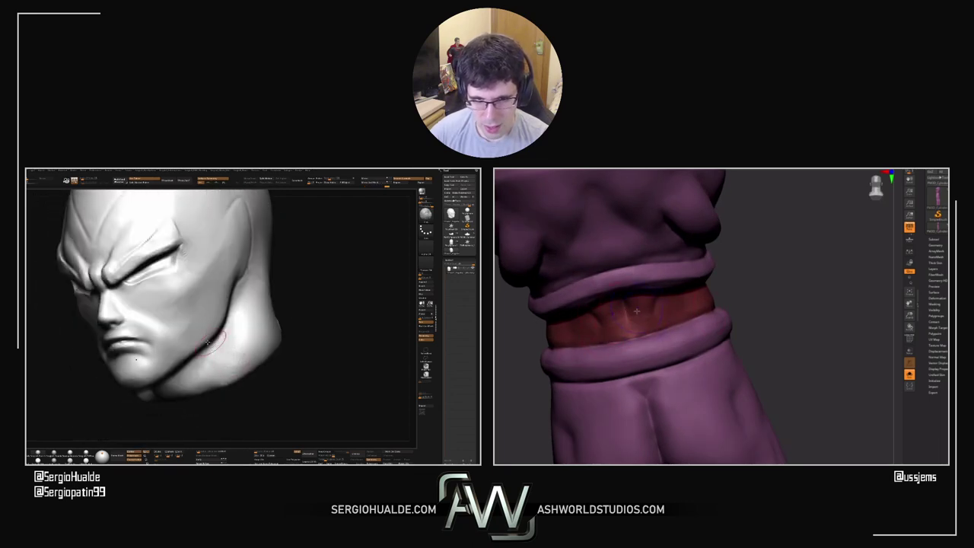
{"action": "left_click_drag", "start_coordinate": [643, 321], "coordinate": [576, 291]}
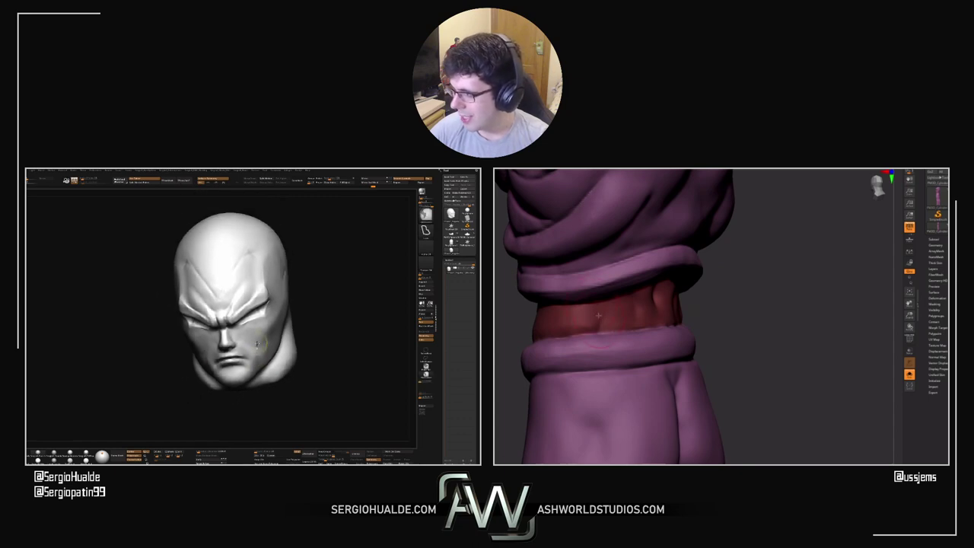
{"action": "left_click_drag", "start_coordinate": [739, 326], "coordinate": [717, 316]}
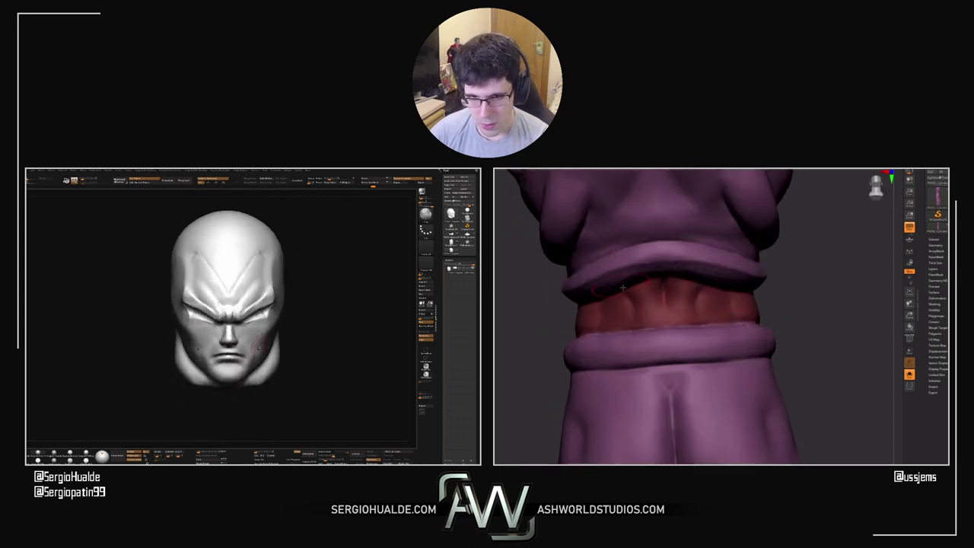
{"action": "left_click_drag", "start_coordinate": [799, 312], "coordinate": [799, 255]}
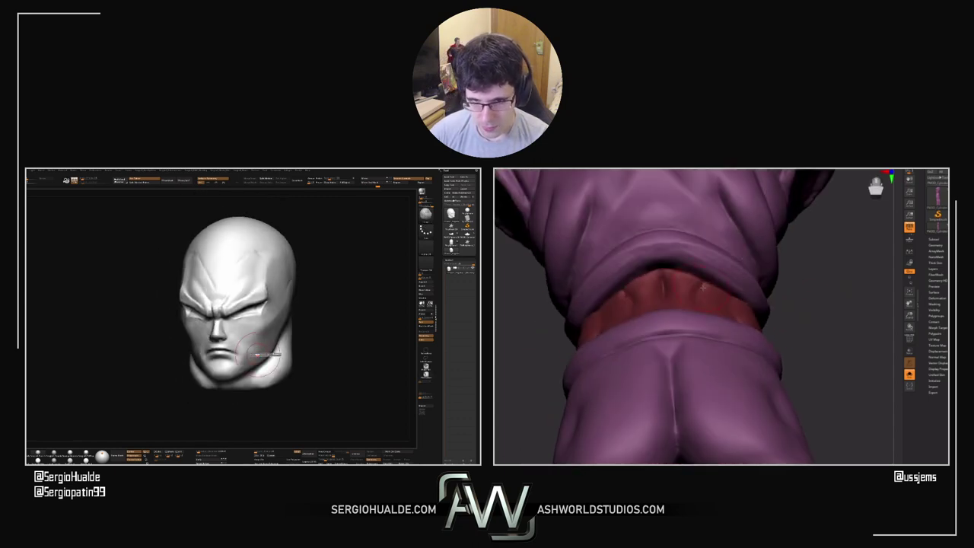
{"action": "left_click_drag", "start_coordinate": [849, 290], "coordinate": [799, 265]}
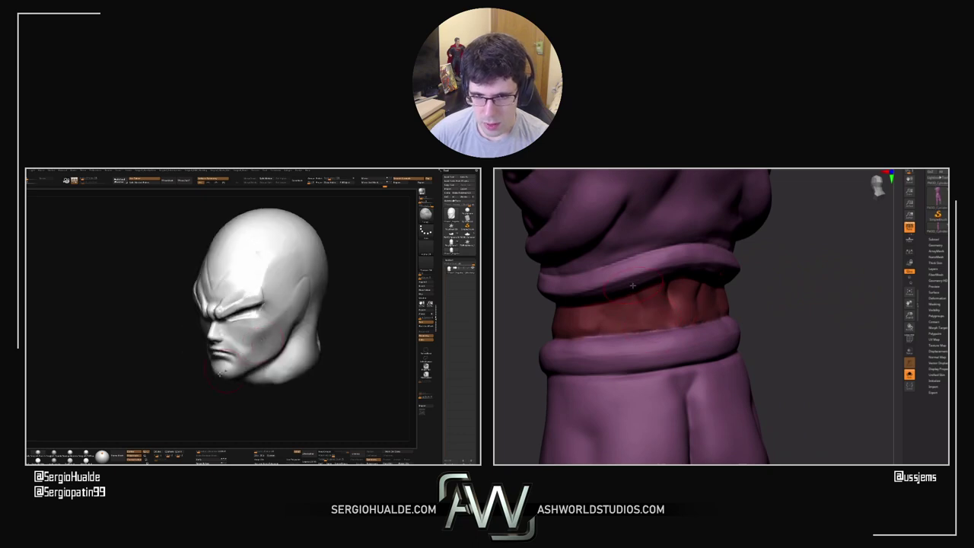
Check the backs of the horned character's legs, and turn off Solo mode to show the complete figure
{"action": "mouse_move", "coordinate": [761, 342]}
{"action": "left_mouse_down", "text": "alt"}
{"action": "mouse_move", "coordinate": [763, 395]}
{"action": "mouse_move", "coordinate": [791, 268]}
{"action": "mouse_move", "coordinate": [772, 285]}
{"action": "mouse_move", "coordinate": [796, 354]}
{"action": "mouse_move", "coordinate": [796, 255]}
{"action": "left_mouse_up", "text": "alt"}
{"action": "left_click_drag", "start_coordinate": [741, 321], "coordinate": [761, 293], "text": "alt"}
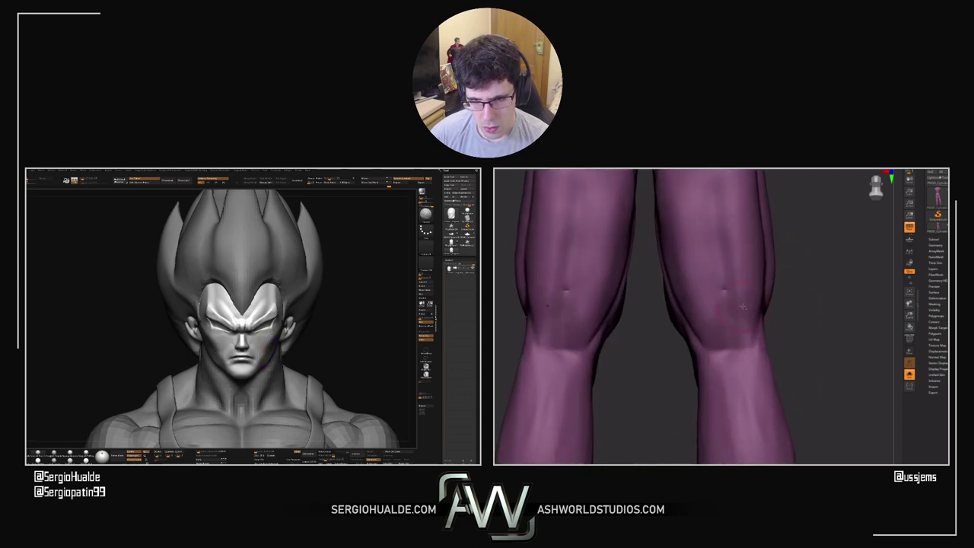
{"action": "left_click_drag", "start_coordinate": [818, 300], "coordinate": [840, 355], "text": "alt"}
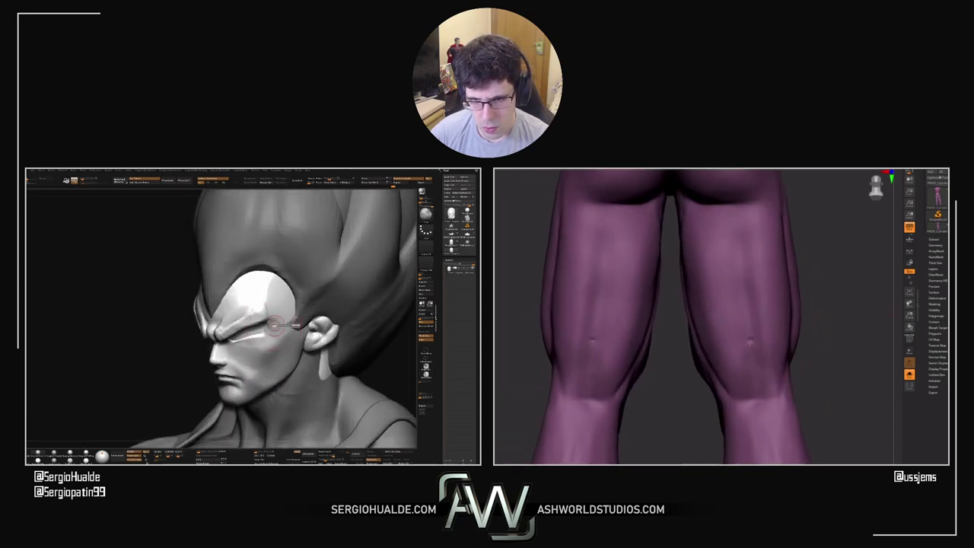
{"action": "left_click_drag", "start_coordinate": [829, 327], "coordinate": [860, 258]}
{"action": "mouse_move", "coordinate": [765, 365]}
{"action": "left_mouse_down", "text": "alt"}
{"action": "mouse_move", "coordinate": [772, 385]}
{"action": "mouse_move", "coordinate": [798, 372]}
{"action": "mouse_move", "coordinate": [759, 325]}
{"action": "mouse_move", "coordinate": [764, 412]}
{"action": "mouse_move", "coordinate": [796, 285]}
{"action": "mouse_move", "coordinate": [761, 308]}
{"action": "left_mouse_up", "text": "alt"}
{"action": "key", "text": "alt+s"}
{"action": "key", "text": "s"}
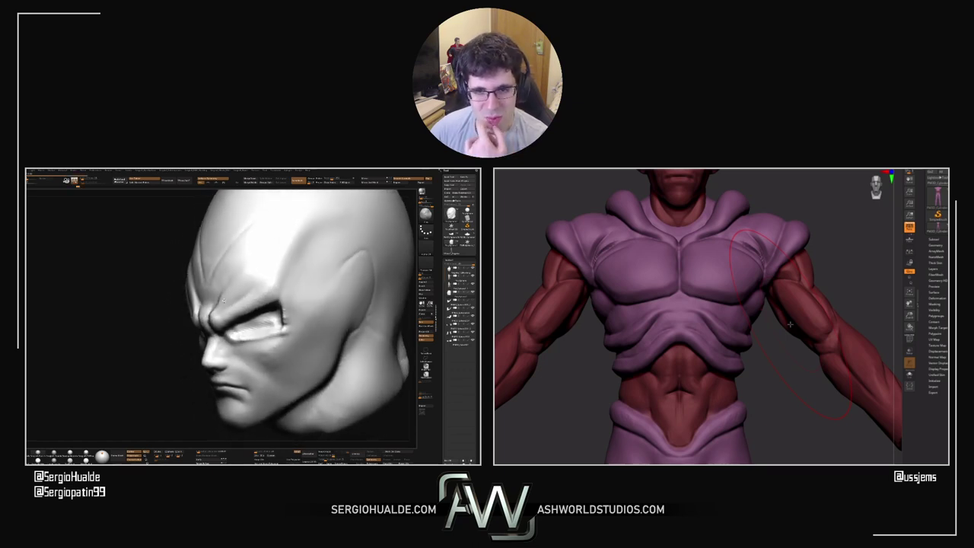
Refine the fighter's outer eye corners beneath the brows, and inspect the horned character's torso from the back and front
{"action": "right_click_drag", "start_coordinate": [224, 301], "coordinate": [224, 300]}
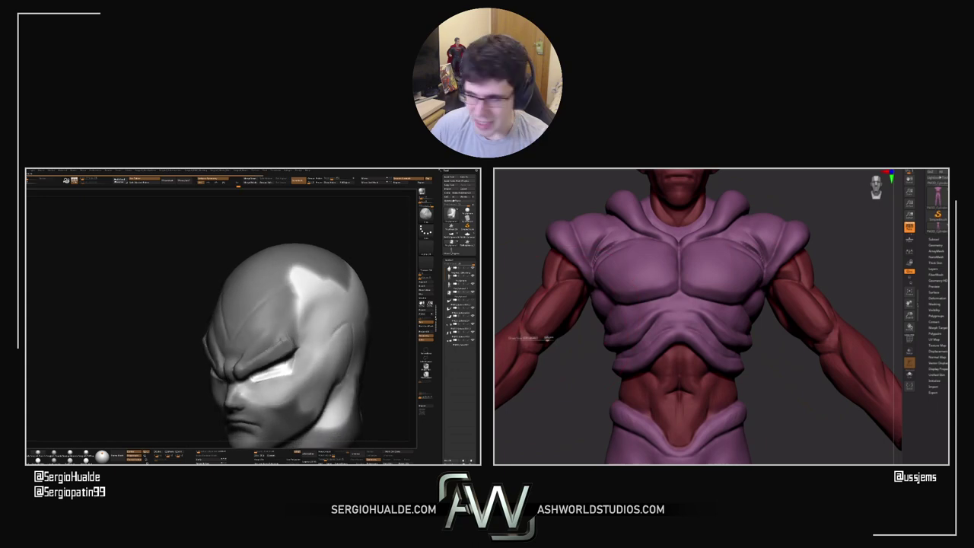
{"action": "left_click_drag", "start_coordinate": [610, 346], "coordinate": [629, 343]}
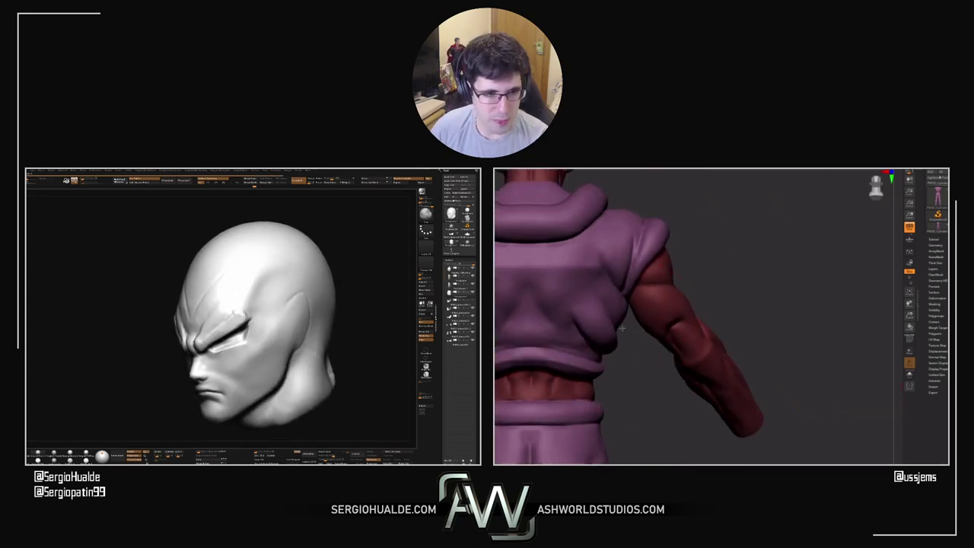
{"action": "mouse_move", "coordinate": [617, 340]}
{"action": "left_mouse_down"}
{"action": "mouse_move", "coordinate": [581, 383]}
{"action": "mouse_move", "coordinate": [604, 397]}
{"action": "left_mouse_up"}
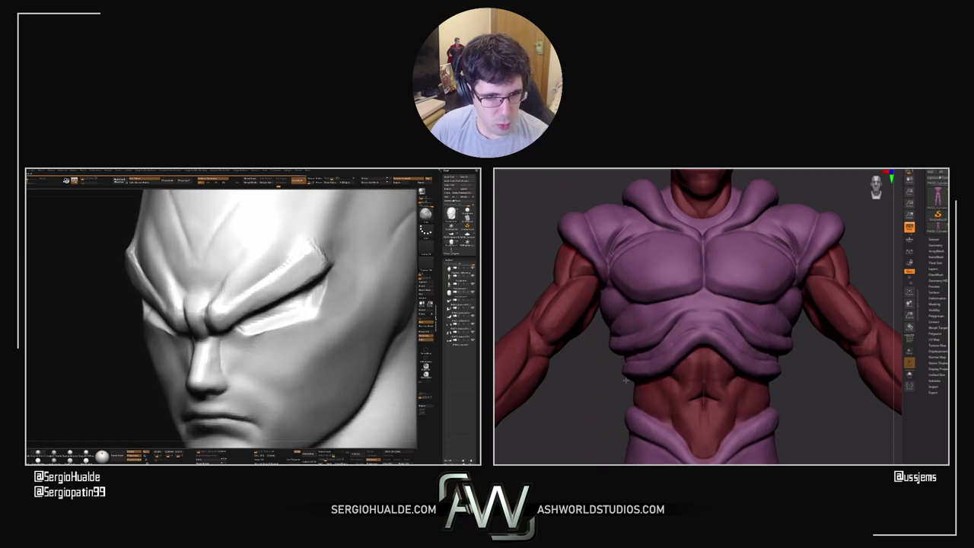
{"action": "left_click_drag", "start_coordinate": [618, 354], "coordinate": [574, 401], "text": "alt"}
{"action": "left_click_drag", "start_coordinate": [729, 453], "coordinate": [702, 383], "text": "alt"}
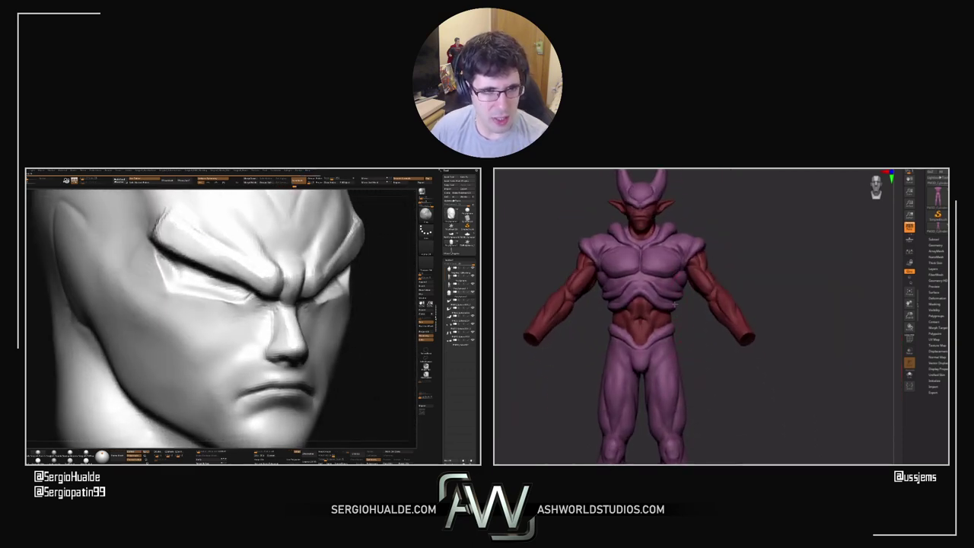
Mask the fighter's face except for the lips and chin, and check the horned character's torso from below and the front
{"action": "right_click_drag", "start_coordinate": [674, 308], "coordinate": [689, 293]}
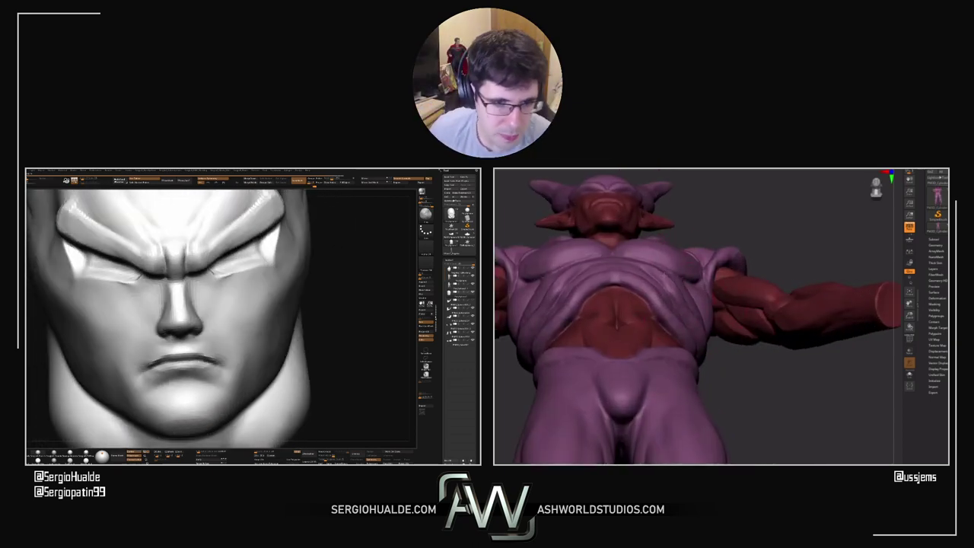
{"action": "right_click_drag", "start_coordinate": [658, 281], "coordinate": [676, 285]}
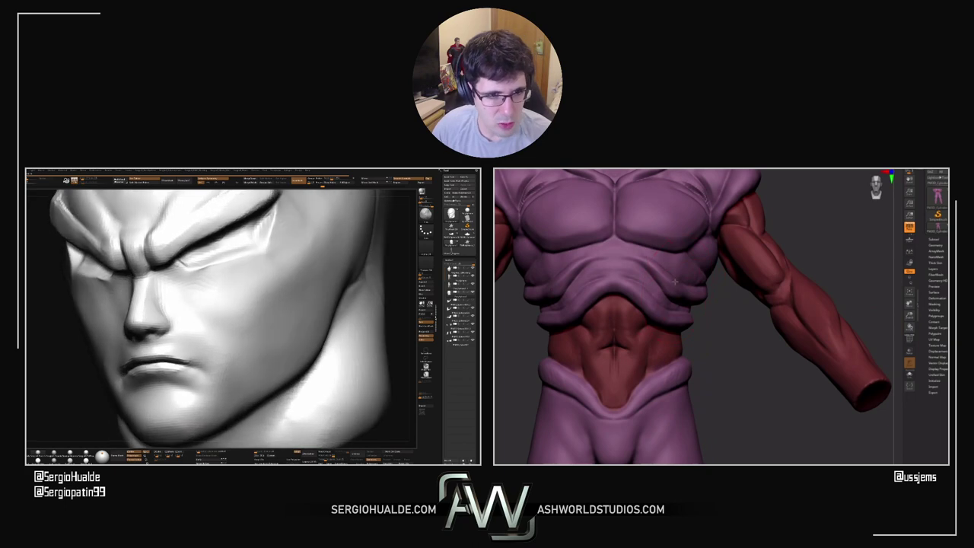
{"action": "right_click_drag", "start_coordinate": [727, 392], "coordinate": [740, 461], "text": "alt"}
{"action": "key", "text": "s"}
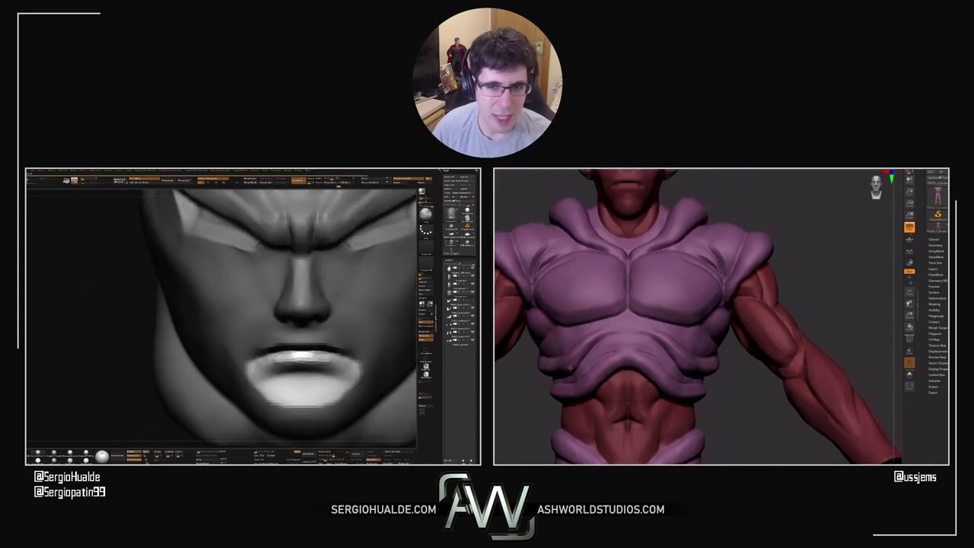
Examine the horned character's full-body proportions from the front and from a low angle
{"action": "right_click_drag", "start_coordinate": [739, 446], "coordinate": [776, 298], "text": "alt"}
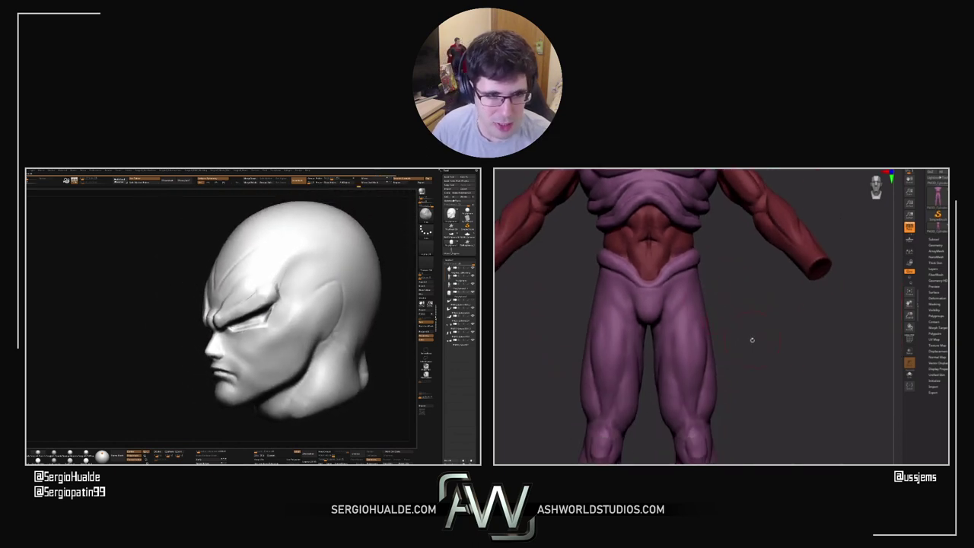
{"action": "right_click_drag", "start_coordinate": [751, 337], "coordinate": [804, 331], "text": "alt"}
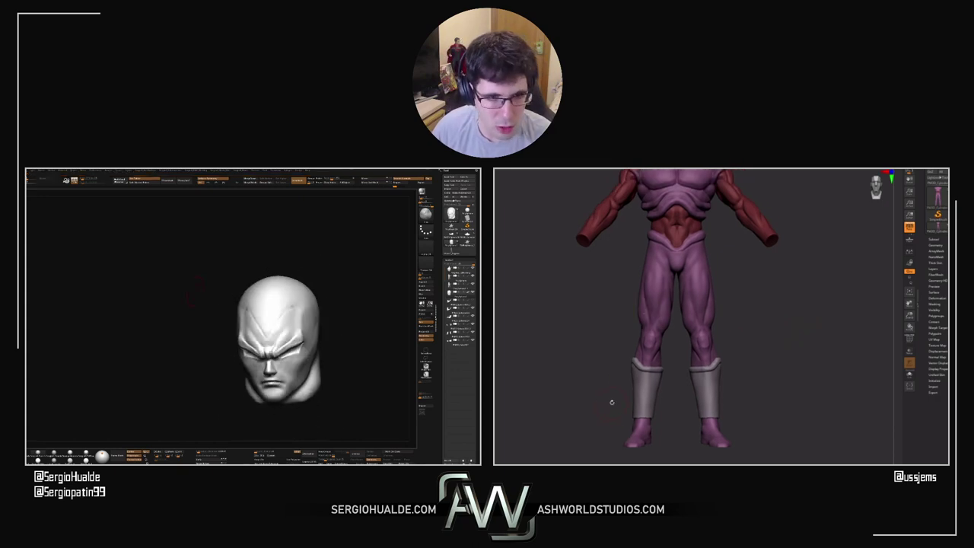
{"action": "right_click_drag", "start_coordinate": [783, 287], "coordinate": [768, 332], "text": "alt"}
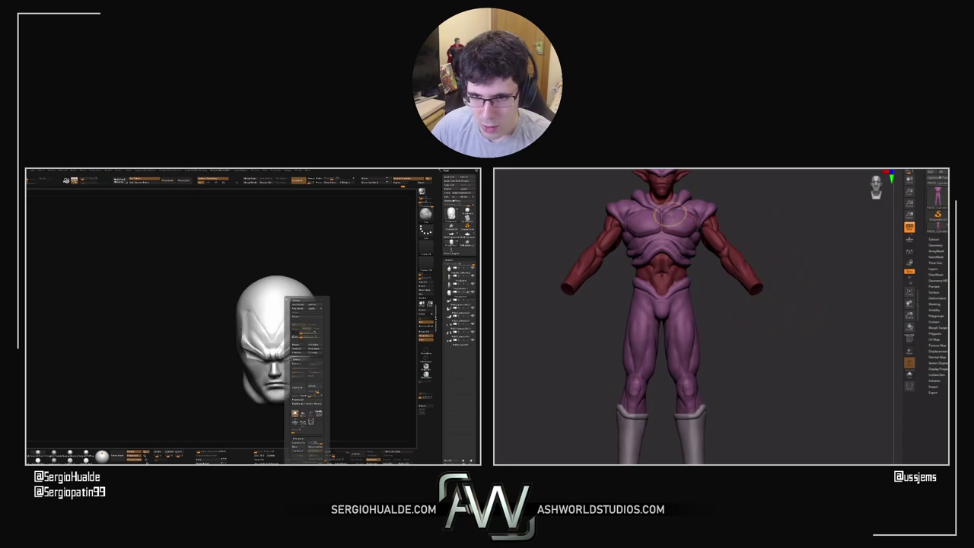
{"action": "right_click_drag", "start_coordinate": [670, 215], "coordinate": [639, 221], "text": "ctrl"}
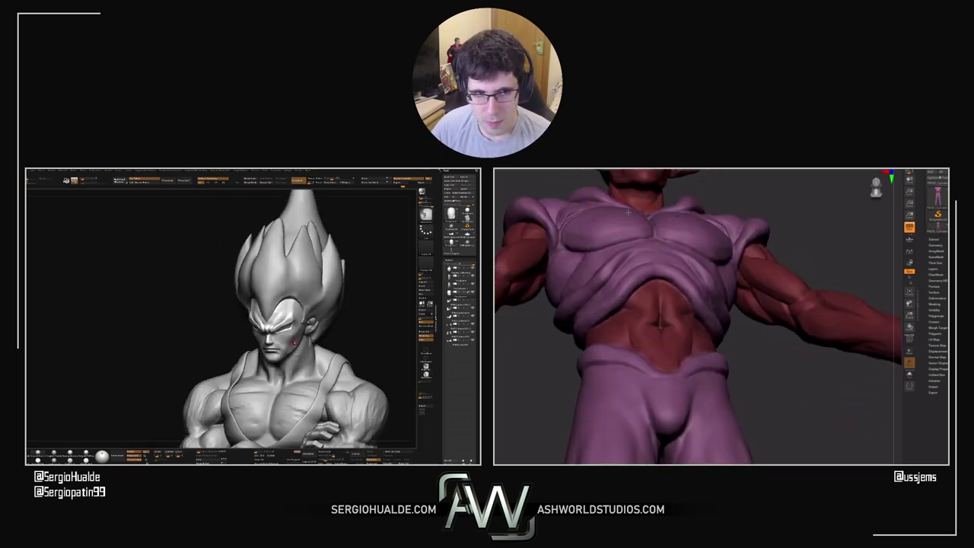
{"action": "right_click_drag", "start_coordinate": [628, 213], "coordinate": [649, 251]}
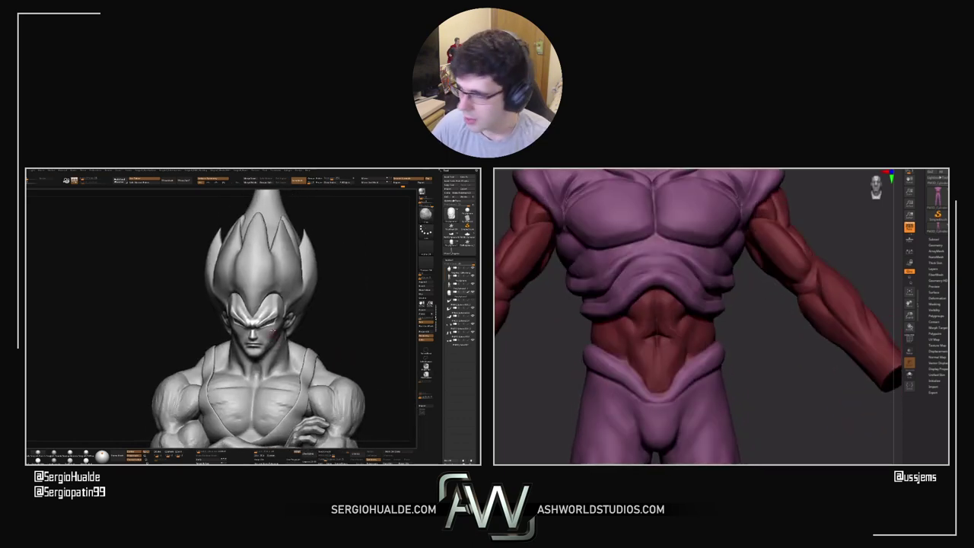
{"action": "right_click_drag", "start_coordinate": [723, 373], "coordinate": [673, 328], "text": "ctrl"}
Combine the horned character's parts into one posing mesh with Transpose Master's TPoseMesh, and check the fighter's upper body
{"action": "mouse_move", "coordinate": [666, 170]}
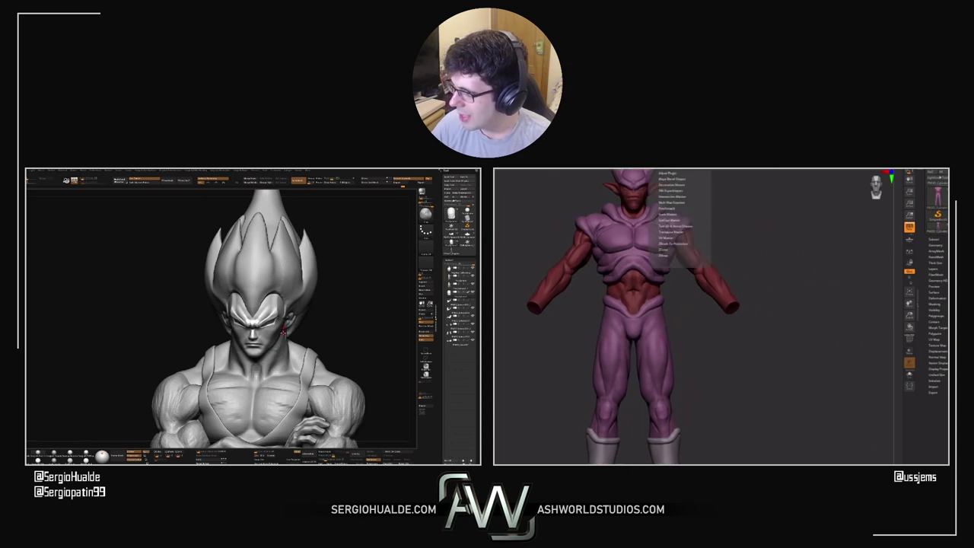
{"action": "left_click", "coordinate": [670, 232]}
{"action": "left_click", "coordinate": [669, 240]}
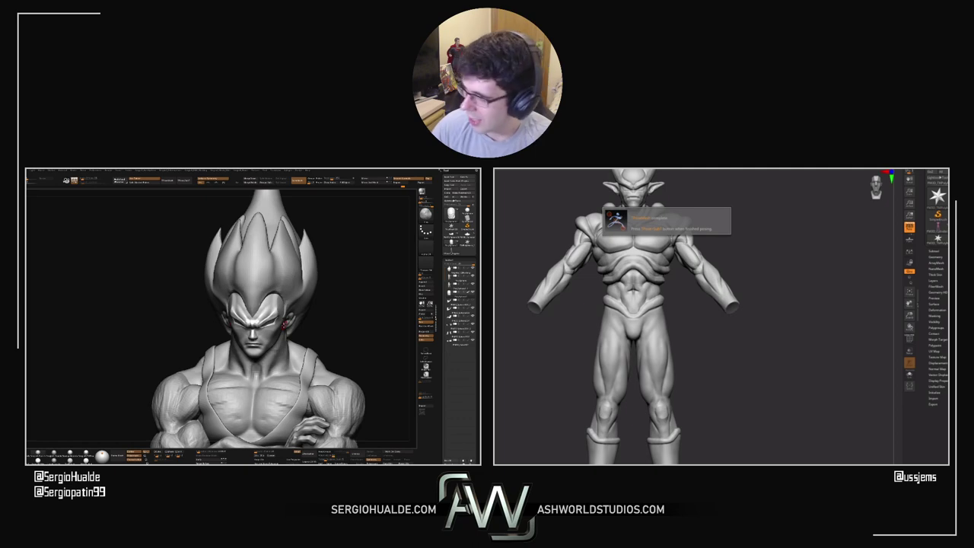
{"action": "left_click_drag", "start_coordinate": [347, 336], "coordinate": [338, 339]}
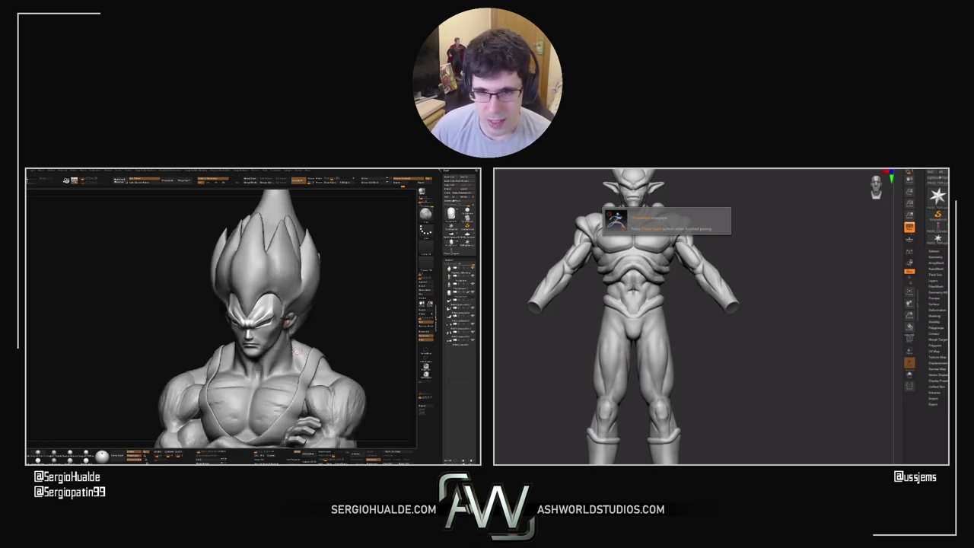
{"action": "right_click_drag", "start_coordinate": [274, 337], "coordinate": [285, 319]}
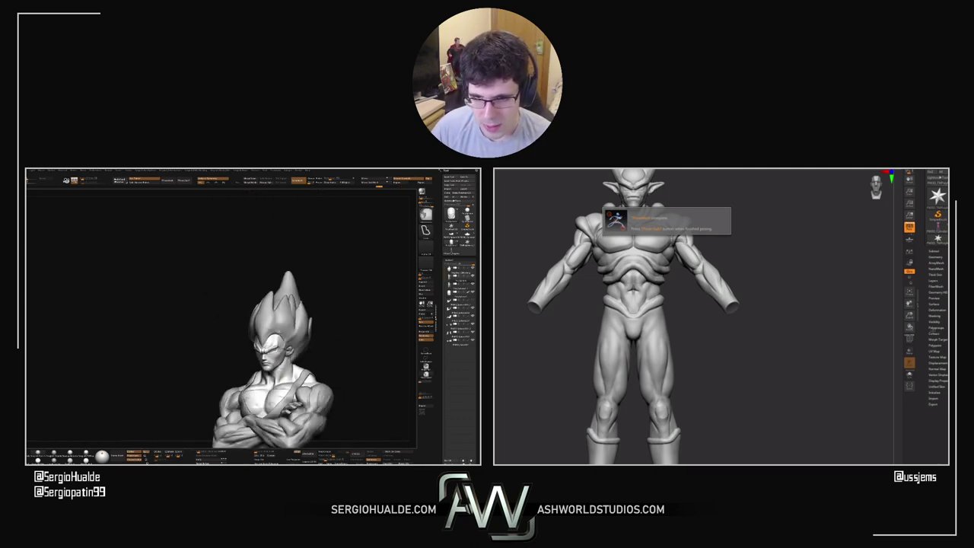
Mask the horned character's legs with a softened edge, and inspect and start shaping the fighter's neck
{"action": "right_click_drag", "start_coordinate": [288, 388], "coordinate": [269, 380], "text": "alt"}
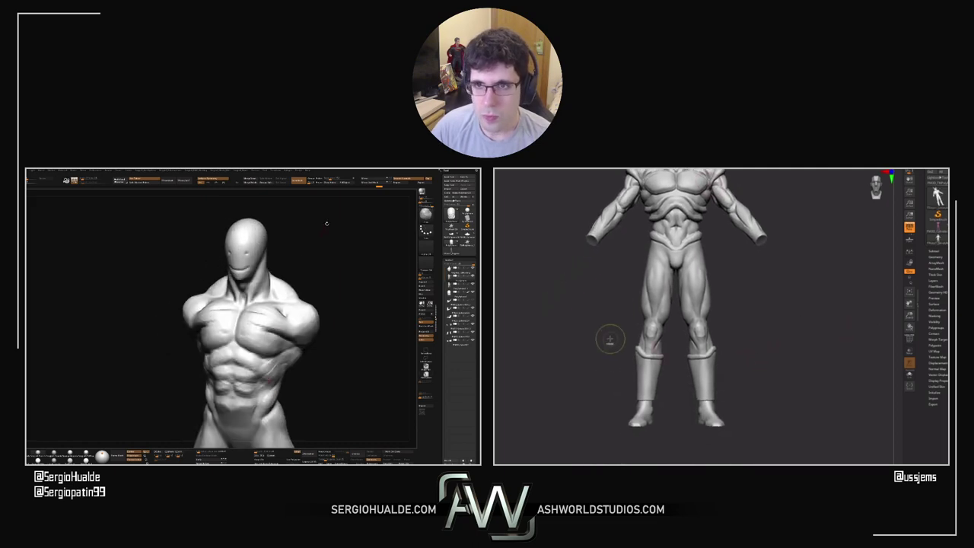
{"action": "mouse_move", "coordinate": [645, 329]}
{"action": "left_mouse_down", "text": "ctrl"}
{"action": "mouse_move", "coordinate": [636, 439]}
{"action": "mouse_move", "coordinate": [661, 341]}
{"action": "left_mouse_up", "text": "ctrl"}
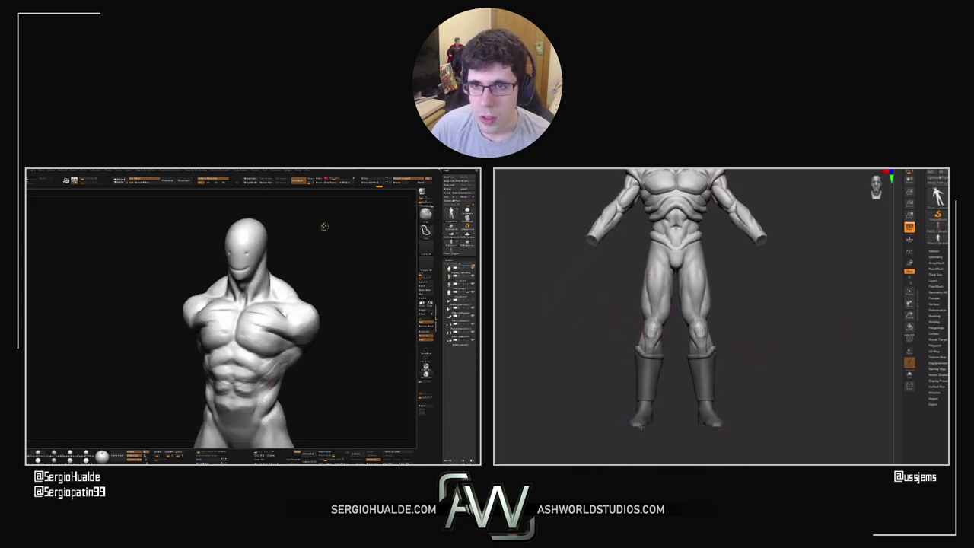
{"action": "left_click", "coordinate": [656, 344], "text": "ctrl"}
{"action": "left_click", "coordinate": [656, 344], "text": "ctrl"}
{"action": "left_click", "coordinate": [656, 344], "text": "ctrl"}
{"action": "right_click_drag", "start_coordinate": [299, 287], "coordinate": [288, 289]}
{"action": "left_click_drag", "start_coordinate": [257, 291], "coordinate": [279, 279]}
{"action": "right_click_drag", "start_coordinate": [305, 274], "coordinate": [304, 305], "text": "ctrl"}
{"action": "left_click_drag", "start_coordinate": [768, 305], "coordinate": [673, 292]}
{"action": "left_click_drag", "start_coordinate": [266, 259], "coordinate": [254, 278]}
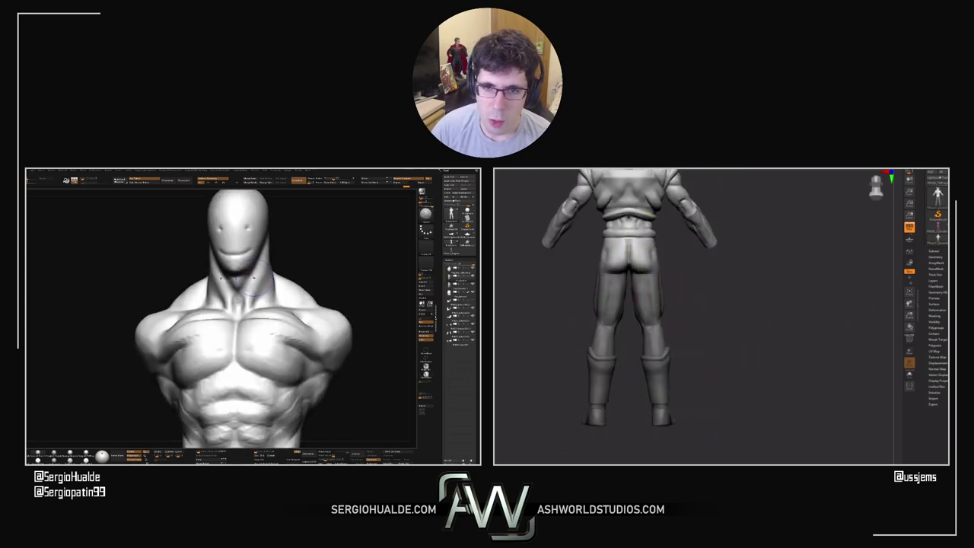
Sculpt the fighter's throat beneath the chin, and check the horned character's thigh mask up close from the front
{"action": "left_click_drag", "start_coordinate": [672, 272], "coordinate": [634, 276]}
{"action": "right_click_drag", "start_coordinate": [237, 296], "coordinate": [227, 321]}
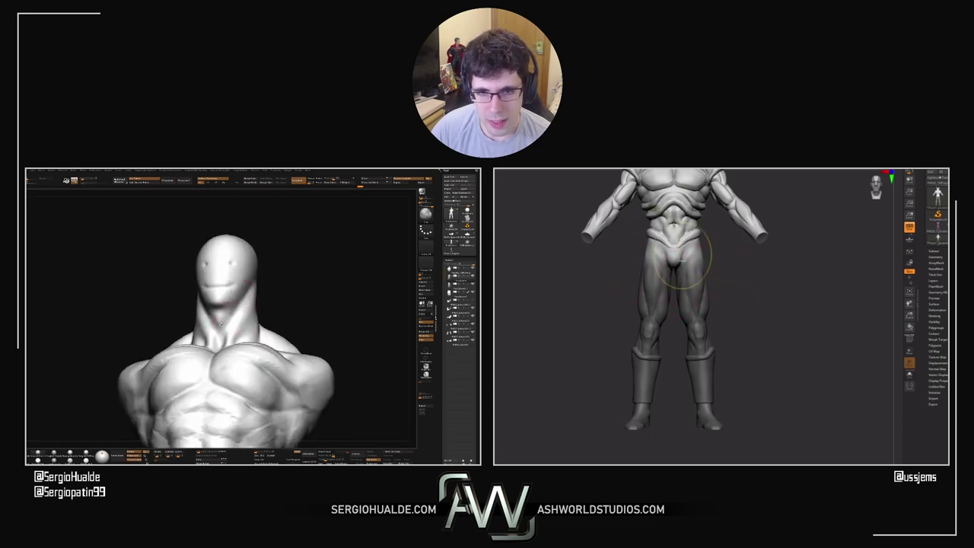
{"action": "right_click_drag", "start_coordinate": [683, 260], "coordinate": [701, 263], "text": "ctrl"}
{"action": "left_click_drag", "start_coordinate": [221, 325], "coordinate": [223, 314]}
{"action": "mouse_move", "coordinate": [656, 259]}
{"action": "left_mouse_down"}
{"action": "mouse_move", "coordinate": [638, 258]}
{"action": "mouse_move", "coordinate": [653, 264]}
{"action": "left_mouse_up"}
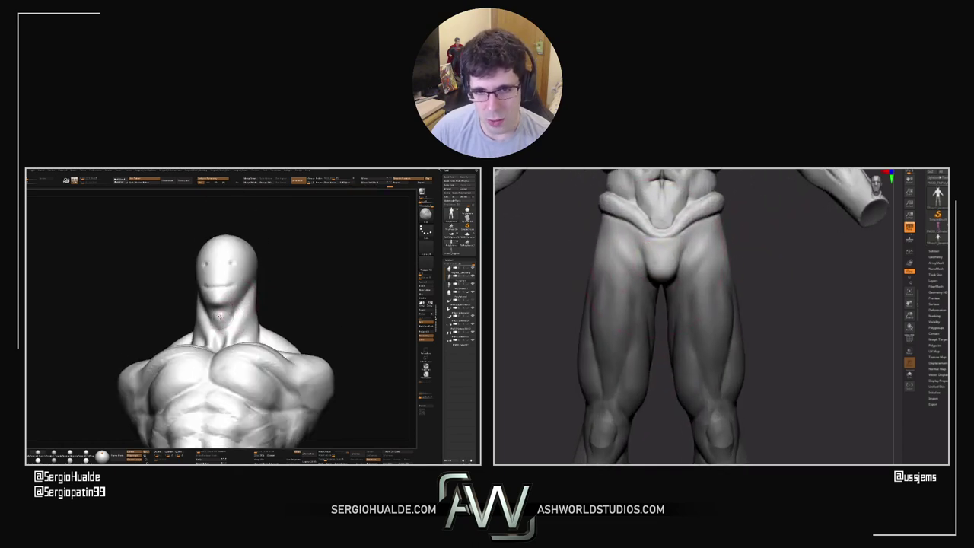
{"action": "left_click_drag", "start_coordinate": [222, 316], "coordinate": [223, 312]}
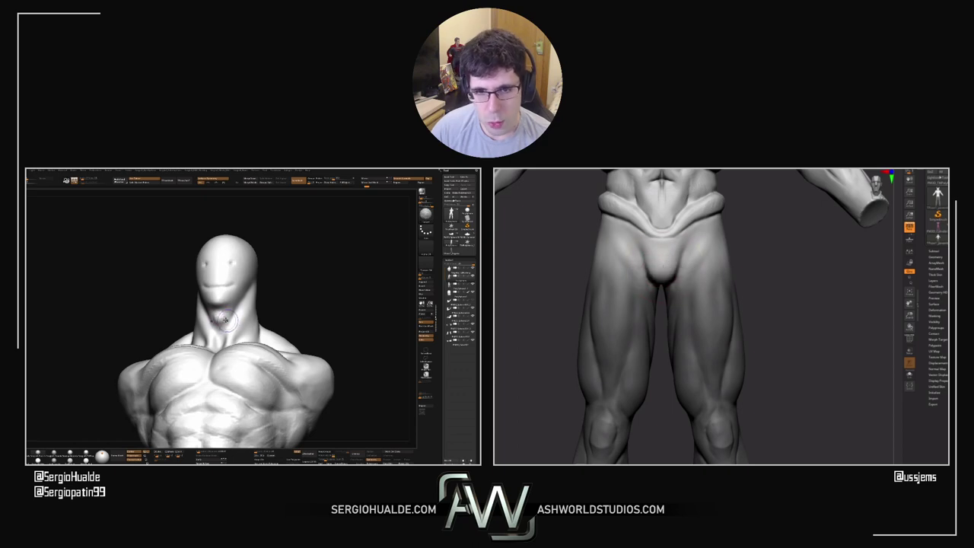
Refine the horned character's leg mask beneath the buttocks, and inspect the side of the fighter's neck
{"action": "right_click_drag", "start_coordinate": [672, 273], "coordinate": [665, 261]}
{"action": "right_click_drag", "start_coordinate": [237, 310], "coordinate": [227, 310]}
{"action": "right_click_drag", "start_coordinate": [666, 261], "coordinate": [661, 250]}
{"action": "right_click_drag", "start_coordinate": [227, 310], "coordinate": [222, 311]}
{"action": "right_click_drag", "start_coordinate": [661, 249], "coordinate": [659, 220]}
{"action": "left_click_drag", "start_coordinate": [659, 284], "coordinate": [663, 321]}
{"action": "right_click_drag", "start_coordinate": [222, 310], "coordinate": [248, 305]}
{"action": "right_click_drag", "start_coordinate": [664, 321], "coordinate": [657, 304]}
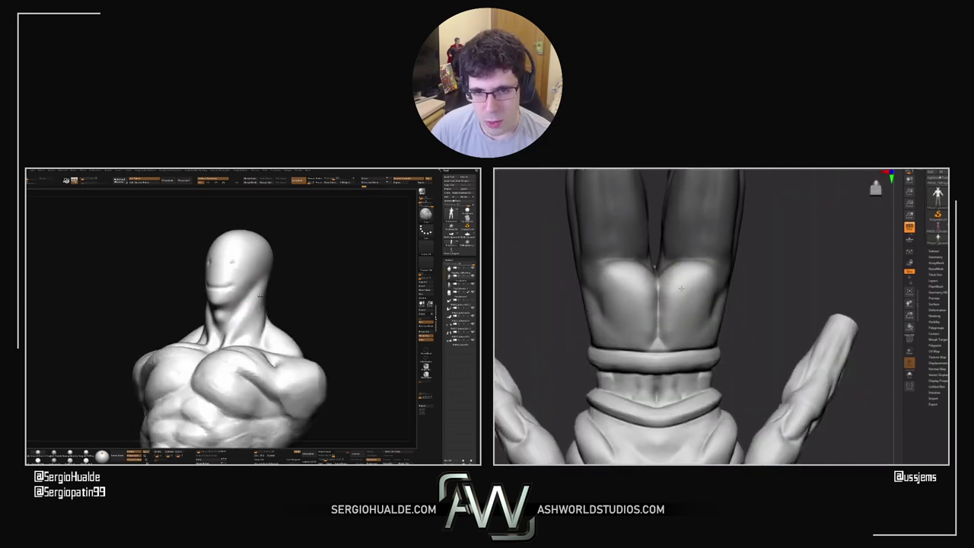
{"action": "right_click_drag", "start_coordinate": [259, 294], "coordinate": [234, 297]}
{"action": "left_click_drag", "start_coordinate": [681, 288], "coordinate": [713, 297]}
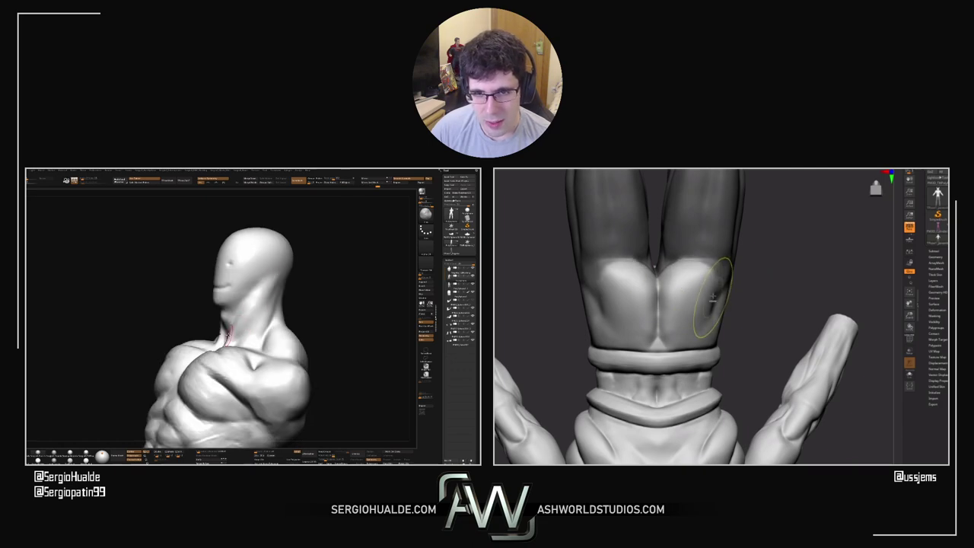
Define the fighter's side neck muscles down to the collarbone, and adjust the horned character's mask around the buttocks and outer hips
{"action": "left_click_drag", "start_coordinate": [228, 335], "coordinate": [268, 284]}
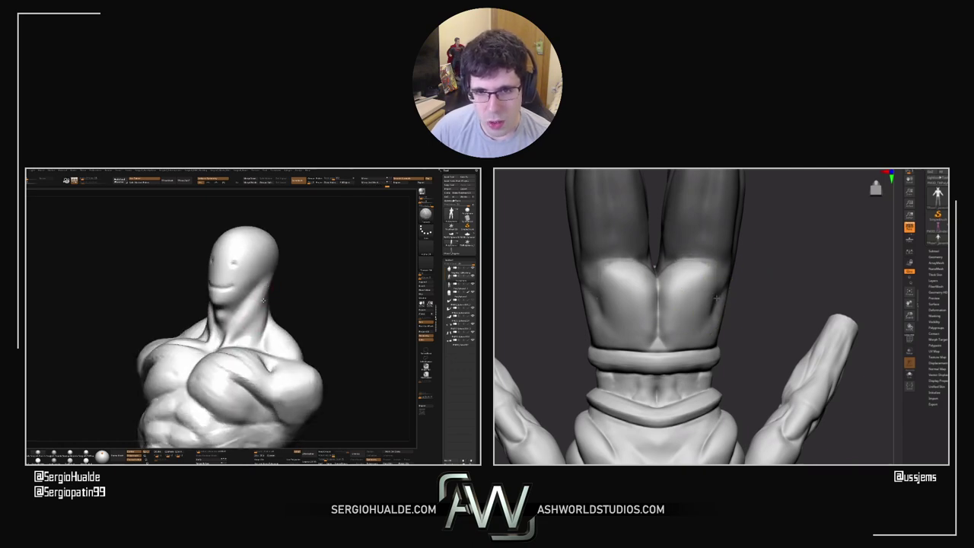
{"action": "right_click_drag", "start_coordinate": [264, 300], "coordinate": [279, 316]}
{"action": "right_click_drag", "start_coordinate": [715, 299], "coordinate": [670, 301]}
{"action": "mouse_move", "coordinate": [256, 327]}
{"action": "left_mouse_down"}
{"action": "mouse_move", "coordinate": [243, 347]}
{"action": "mouse_move", "coordinate": [265, 297]}
{"action": "left_mouse_up"}
{"action": "left_click_drag", "start_coordinate": [729, 303], "coordinate": [666, 267]}
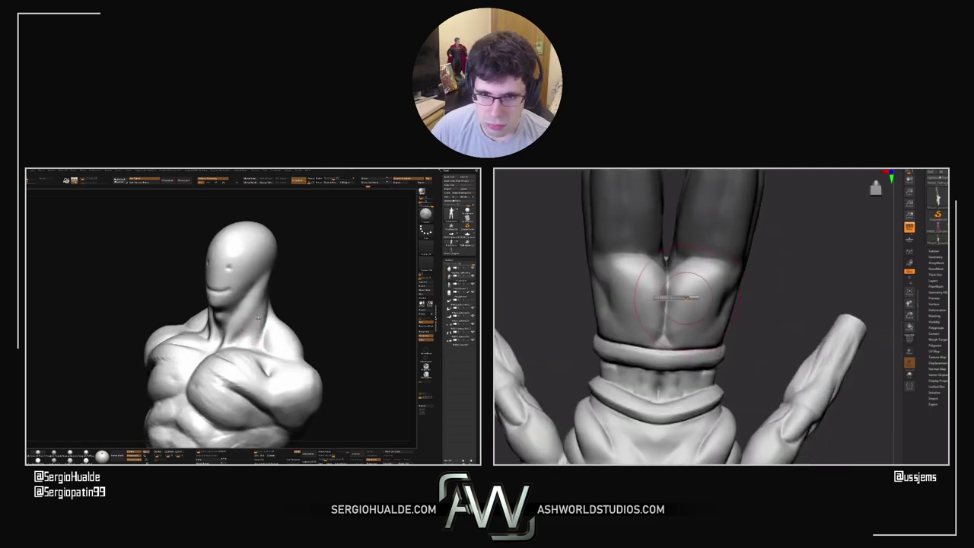
{"action": "left_click_drag", "start_coordinate": [263, 302], "coordinate": [269, 335]}
Invert the horned character's mask to leave the legs free, and place the gizmo at the hip joint
{"action": "right_click_drag", "start_coordinate": [270, 334], "coordinate": [205, 324]}
{"action": "key", "text": "f"}
{"action": "left_click_drag", "start_coordinate": [769, 334], "coordinate": [726, 354]}
{"action": "mouse_move", "coordinate": [206, 323]}
{"action": "right_mouse_down"}
{"action": "mouse_move", "coordinate": [219, 312]}
{"action": "mouse_move", "coordinate": [219, 322]}
{"action": "right_mouse_up"}
{"action": "left_click", "coordinate": [723, 354], "text": "ctrl"}
{"action": "left_click_drag", "start_coordinate": [742, 253], "coordinate": [747, 318], "text": "alt"}
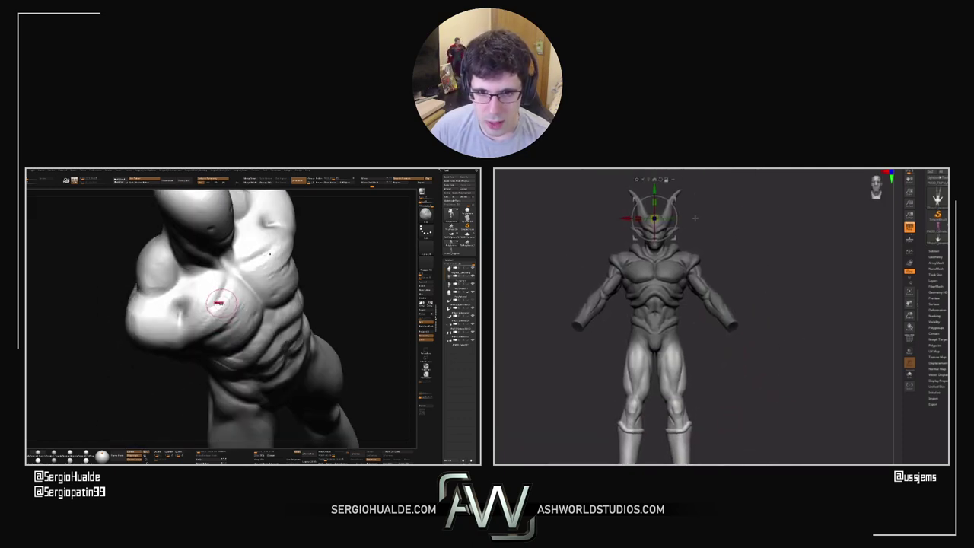
{"action": "left_click", "coordinate": [672, 345], "text": "alt"}
{"action": "left_click", "coordinate": [678, 306], "text": "alt"}
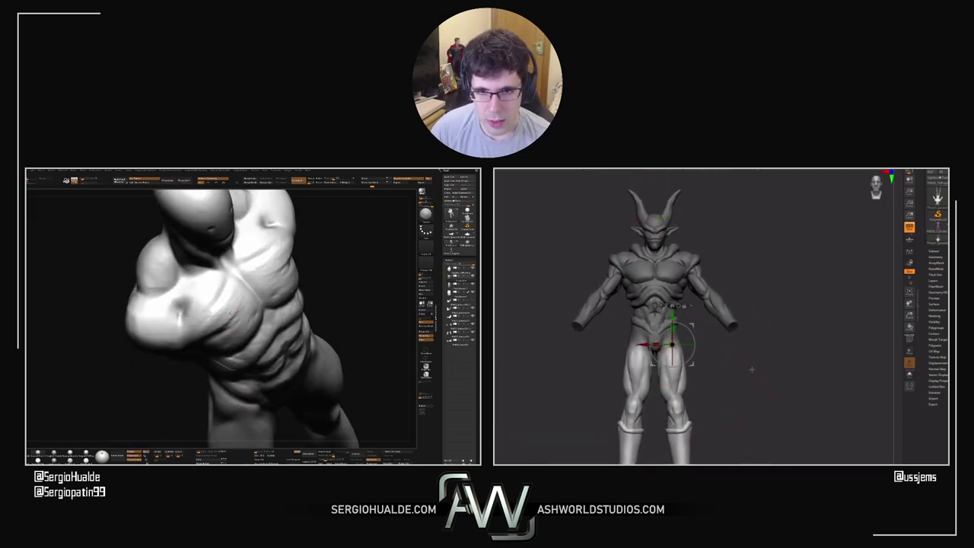
{"action": "left_click_drag", "start_coordinate": [752, 369], "coordinate": [750, 303], "text": "alt"}
Rotate the horned character's legs at the hips into a wider stance, and touch up the fighter's chest
{"action": "mouse_move", "coordinate": [232, 312]}
{"action": "right_mouse_down", "text": "ctrl"}
{"action": "mouse_move", "coordinate": [238, 293]}
{"action": "mouse_move", "coordinate": [229, 308]}
{"action": "right_mouse_up", "text": "ctrl"}
{"action": "left_click_drag", "start_coordinate": [690, 293], "coordinate": [693, 288]}
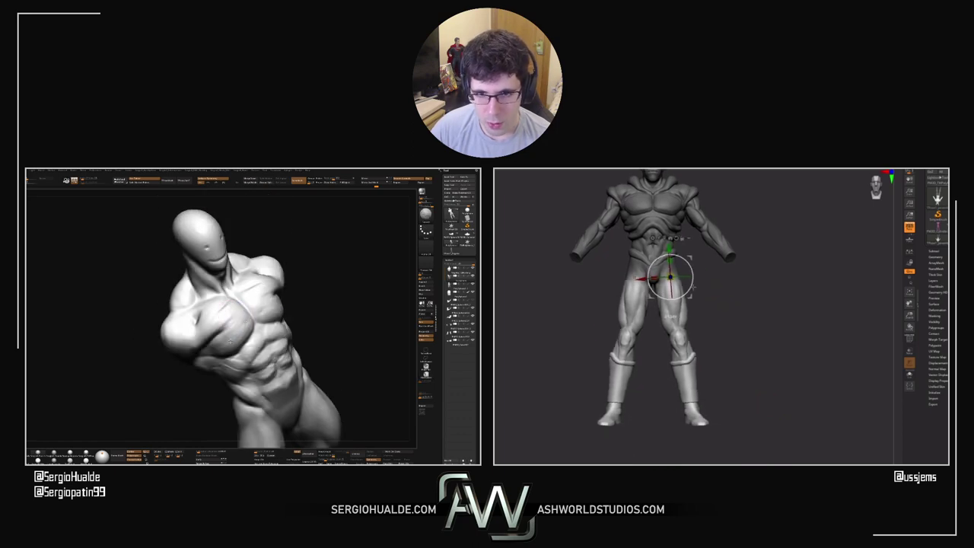
{"action": "right_click_drag", "start_coordinate": [209, 351], "coordinate": [221, 369]}
{"action": "left_click_drag", "start_coordinate": [750, 302], "coordinate": [833, 302]}
{"action": "right_click_drag", "start_coordinate": [255, 350], "coordinate": [217, 331]}
{"action": "left_click_drag", "start_coordinate": [215, 332], "coordinate": [223, 311]}
{"action": "right_click_drag", "start_coordinate": [221, 312], "coordinate": [164, 315]}
{"action": "left_click_drag", "start_coordinate": [777, 306], "coordinate": [730, 314]}
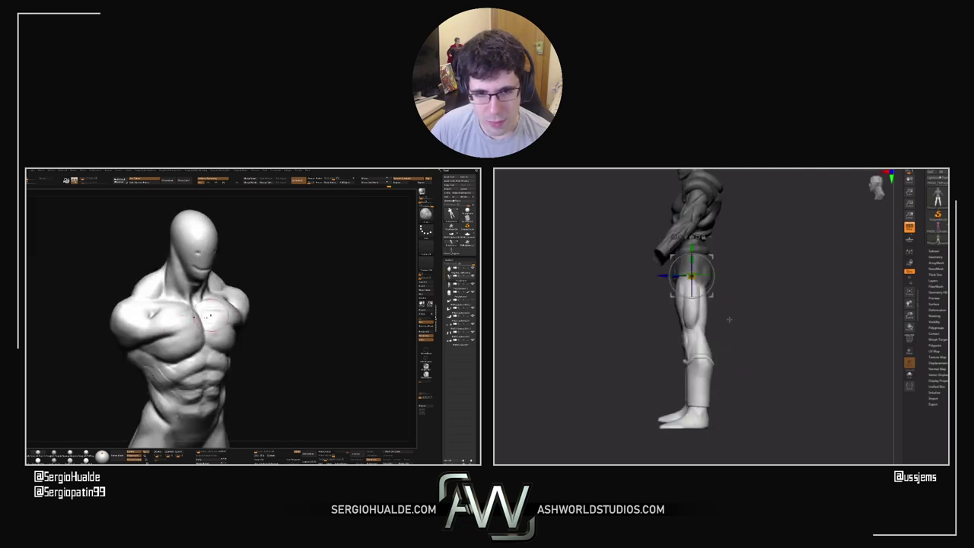
{"action": "mouse_move", "coordinate": [164, 316]}
{"action": "right_mouse_down"}
{"action": "mouse_move", "coordinate": [188, 324]}
{"action": "mouse_move", "coordinate": [228, 302]}
{"action": "mouse_move", "coordinate": [177, 283]}
{"action": "mouse_move", "coordinate": [173, 321]}
{"action": "right_mouse_up"}
{"action": "left_click_drag", "start_coordinate": [679, 296], "coordinate": [689, 314]}
{"action": "right_click_drag", "start_coordinate": [192, 312], "coordinate": [237, 339]}
Choose the ClayBuildup brush for the fighter's chest, and clear the horned character's mask and return to drawing mode
{"action": "key", "text": "b"}
{"action": "key", "text": "c"}
{"action": "key", "text": "b"}
{"action": "mouse_move", "coordinate": [766, 372]}
{"action": "left_mouse_down", "text": "alt"}
{"action": "mouse_move", "coordinate": [748, 335]}
{"action": "mouse_move", "coordinate": [737, 339]}
{"action": "left_mouse_up", "text": "alt"}
{"action": "left_click_drag", "start_coordinate": [698, 307], "coordinate": [731, 305], "text": "shift"}
{"action": "right_click_drag", "start_coordinate": [239, 326], "coordinate": [235, 328]}
{"action": "key", "text": "q"}
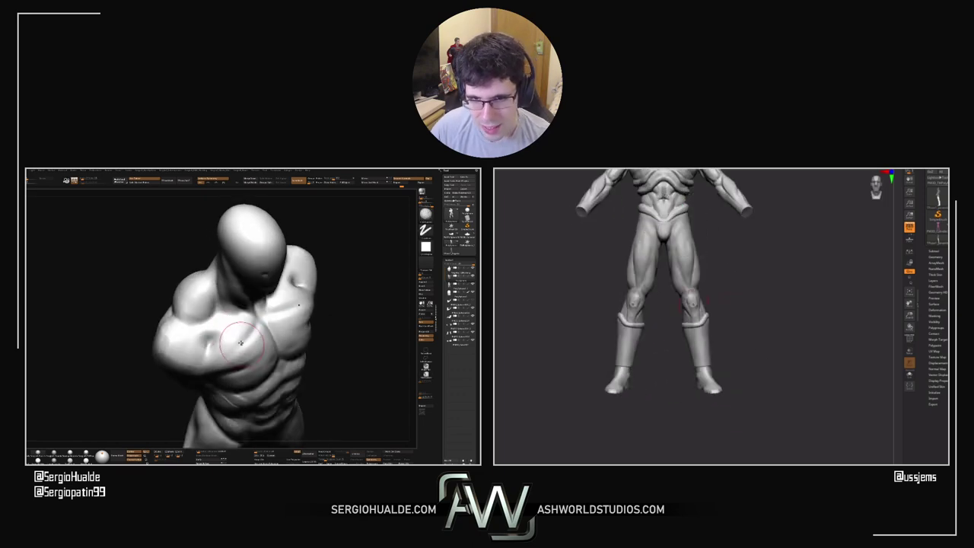
Mask the horned character's lower legs from the knees down to the feet, and check them from behind
{"action": "left_click_drag", "start_coordinate": [593, 297], "coordinate": [656, 424], "text": "ctrl"}
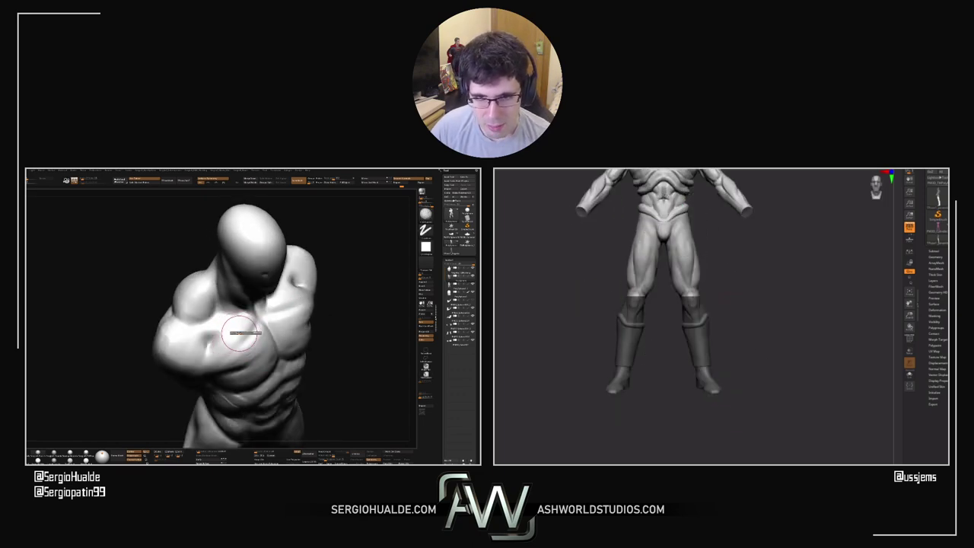
{"action": "left_click_drag", "start_coordinate": [655, 310], "coordinate": [649, 304], "text": "ctrl"}
{"action": "left_click_drag", "start_coordinate": [632, 342], "coordinate": [637, 342]}
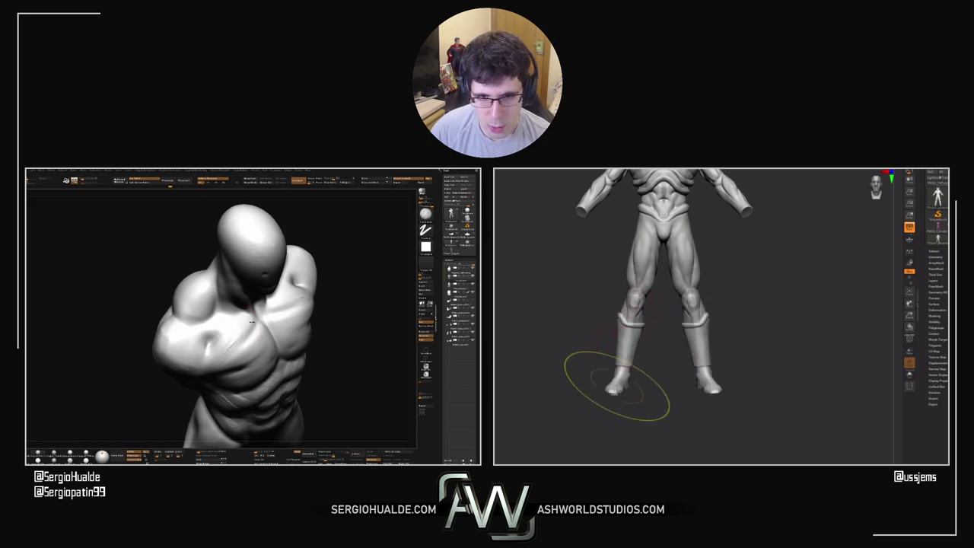
{"action": "left_click_drag", "start_coordinate": [617, 384], "coordinate": [621, 354], "text": "ctrl"}
{"action": "right_click_drag", "start_coordinate": [213, 353], "coordinate": [221, 350]}
{"action": "left_click_drag", "start_coordinate": [563, 366], "coordinate": [645, 356]}
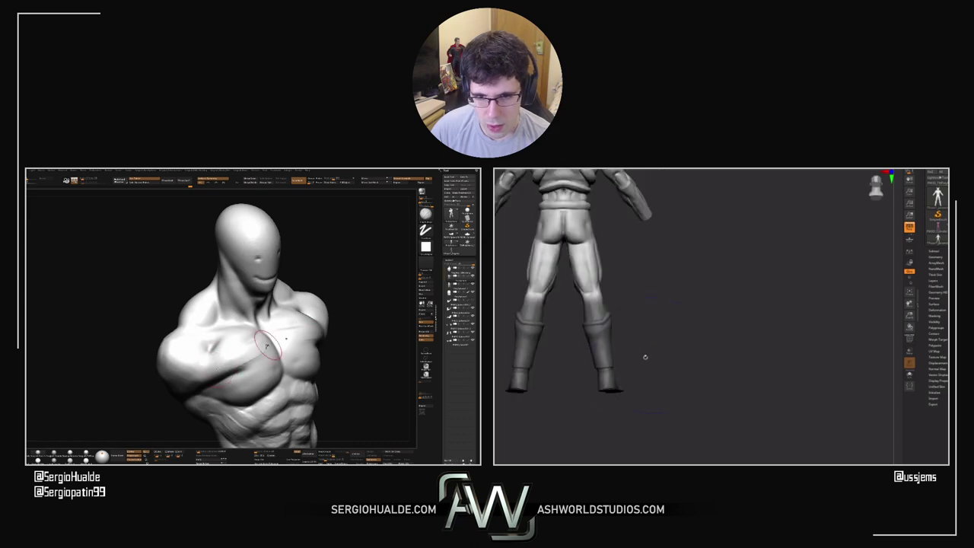
Touch up the mask behind the horned character's knees, invert it to free the lower legs, and add a stroke across the fighter's pectoral
{"action": "left_click_drag", "start_coordinate": [261, 349], "coordinate": [251, 357]}
{"action": "left_click_drag", "start_coordinate": [591, 296], "coordinate": [597, 337], "text": "ctrl"}
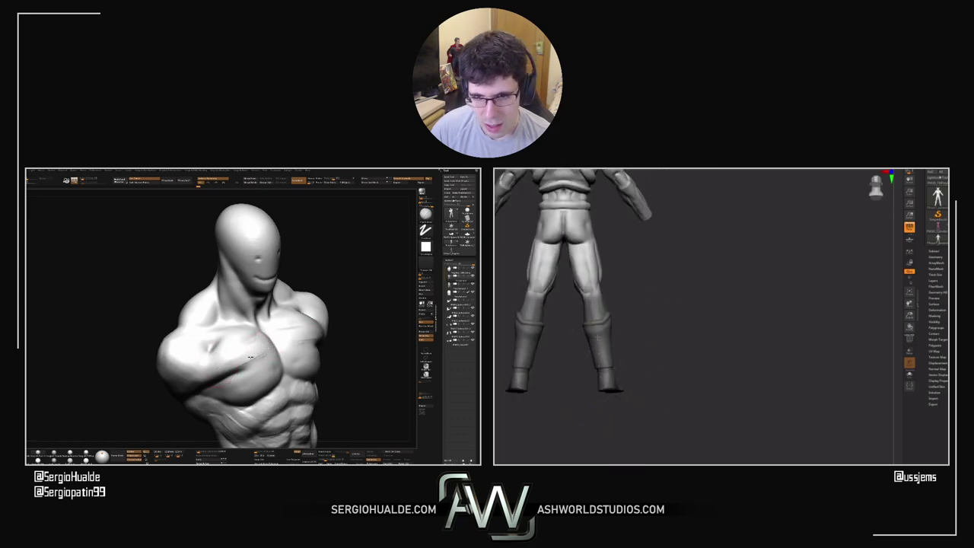
{"action": "mouse_move", "coordinate": [664, 357]}
{"action": "left_mouse_down"}
{"action": "mouse_move", "coordinate": [654, 358]}
{"action": "mouse_move", "coordinate": [695, 315]}
{"action": "left_mouse_up"}
{"action": "left_click", "coordinate": [682, 358], "text": "ctrl"}
{"action": "key", "text": "w"}
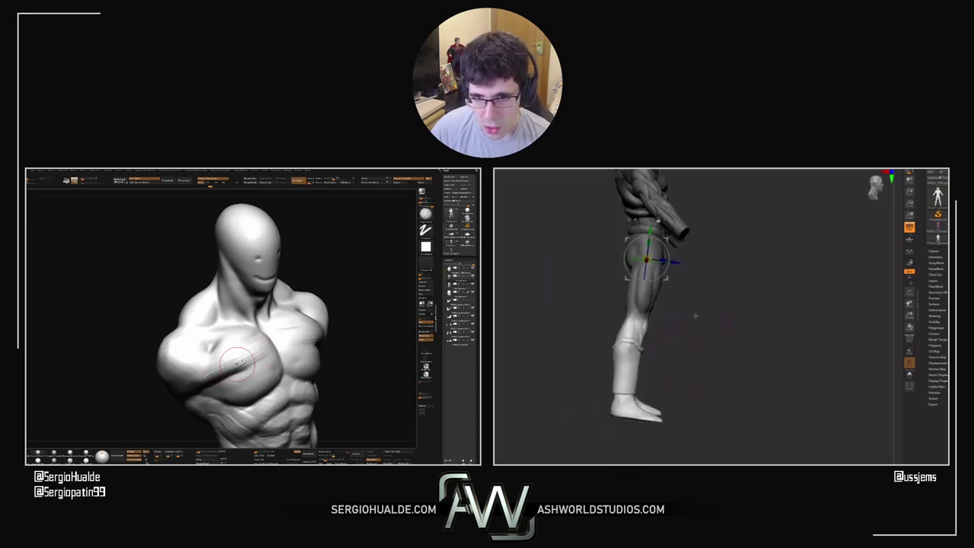
Place the gizmo at the horned character's knee, rotate the lower legs forward, and turn off perspective
{"action": "left_click_drag", "start_coordinate": [647, 259], "coordinate": [658, 318], "text": "alt"}
{"action": "right_click_drag", "start_coordinate": [261, 349], "coordinate": [223, 361]}
{"action": "left_click_drag", "start_coordinate": [658, 318], "coordinate": [658, 311]}
{"action": "right_click_drag", "start_coordinate": [223, 360], "coordinate": [231, 349]}
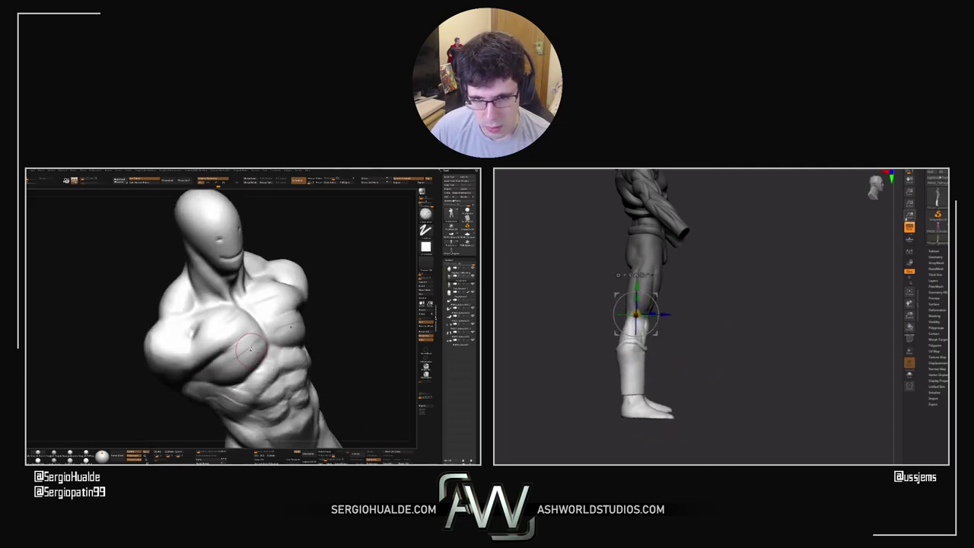
{"action": "left_click", "coordinate": [910, 227]}
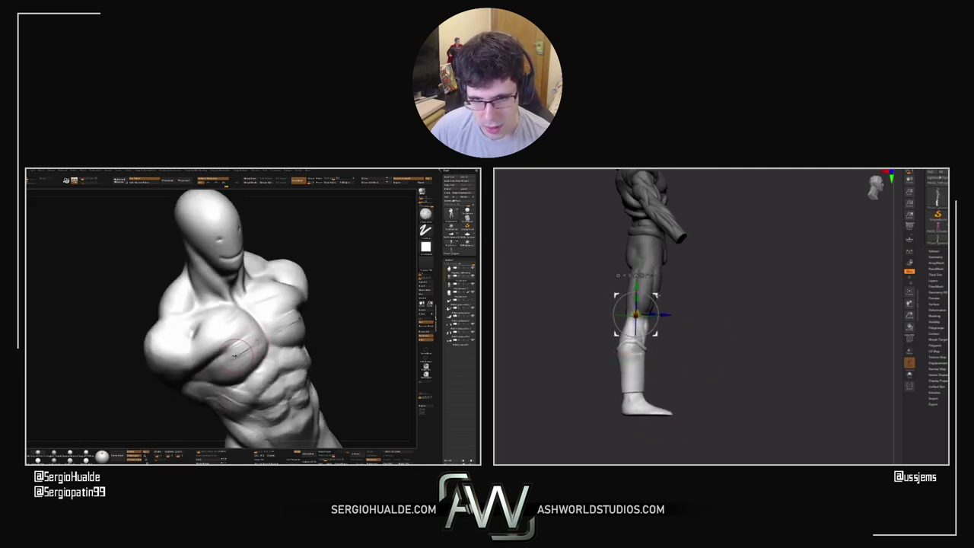
Build up muscle fibres across the fighter's lower pectoral, and rotate the horned character's lower legs slightly outward
{"action": "left_click_drag", "start_coordinate": [234, 355], "coordinate": [216, 371]}
{"action": "right_click_drag", "start_coordinate": [216, 371], "coordinate": [233, 366]}
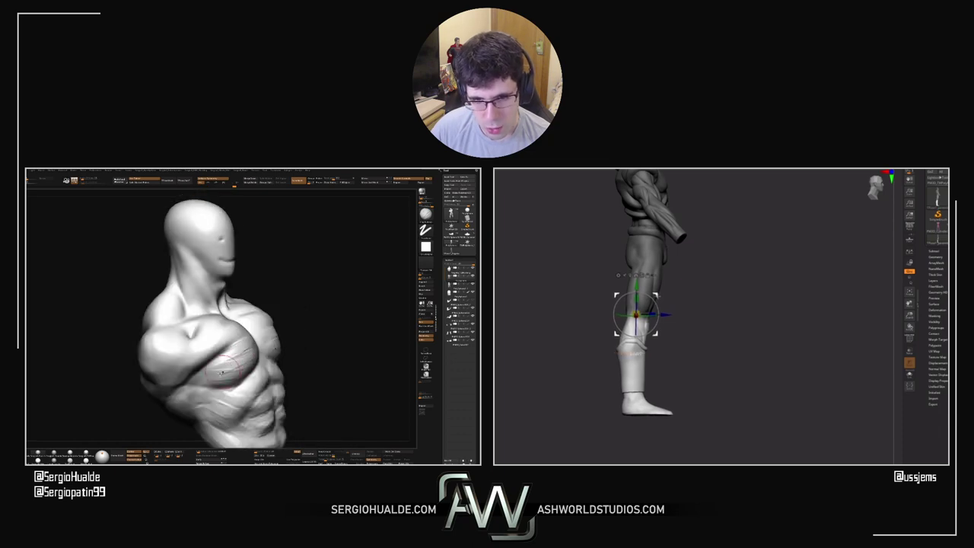
{"action": "left_click_drag", "start_coordinate": [233, 365], "coordinate": [210, 370]}
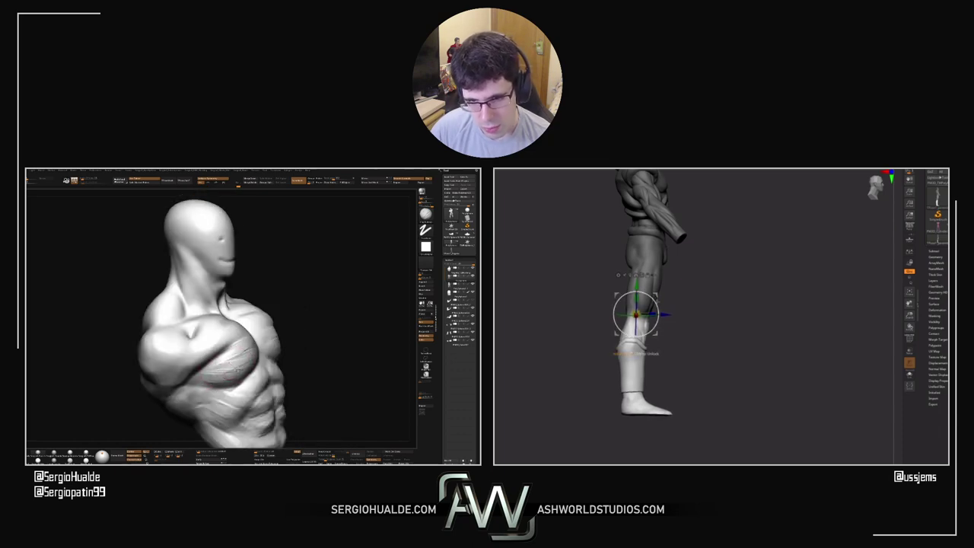
{"action": "right_click_drag", "start_coordinate": [242, 375], "coordinate": [263, 373]}
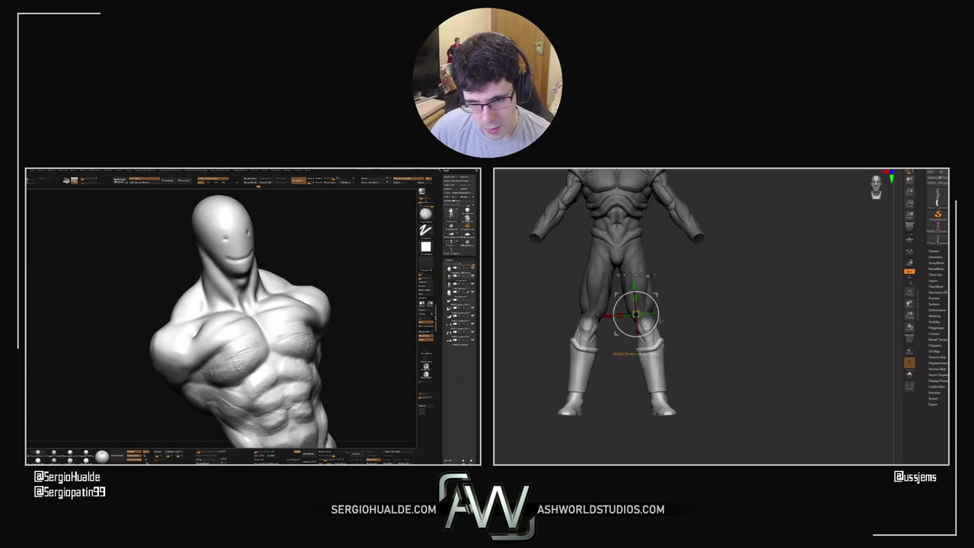
{"action": "left_click_drag", "start_coordinate": [659, 321], "coordinate": [660, 318]}
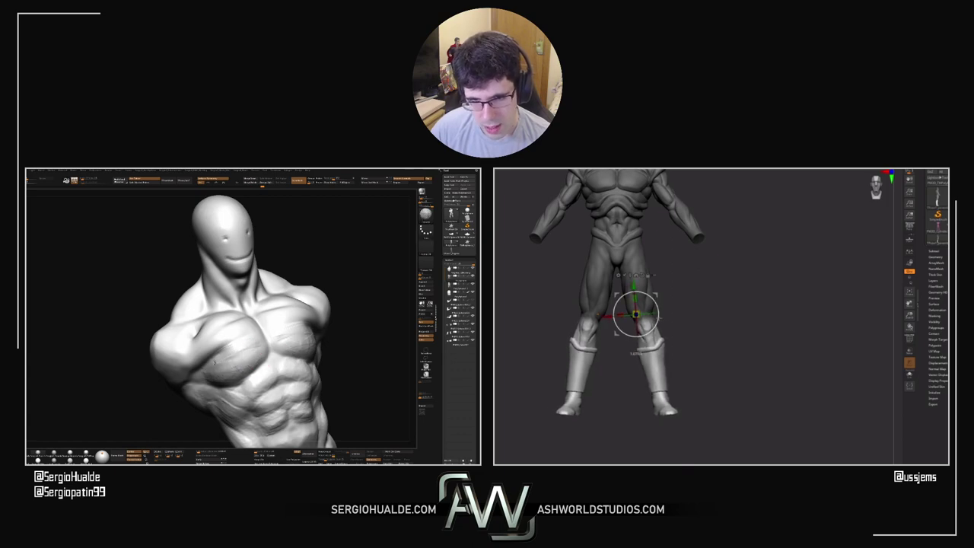
Sculpt the muscles below the fighter's armpit along the side of the ribcage, and check the chest from the front
{"action": "left_click_drag", "start_coordinate": [206, 372], "coordinate": [215, 376]}
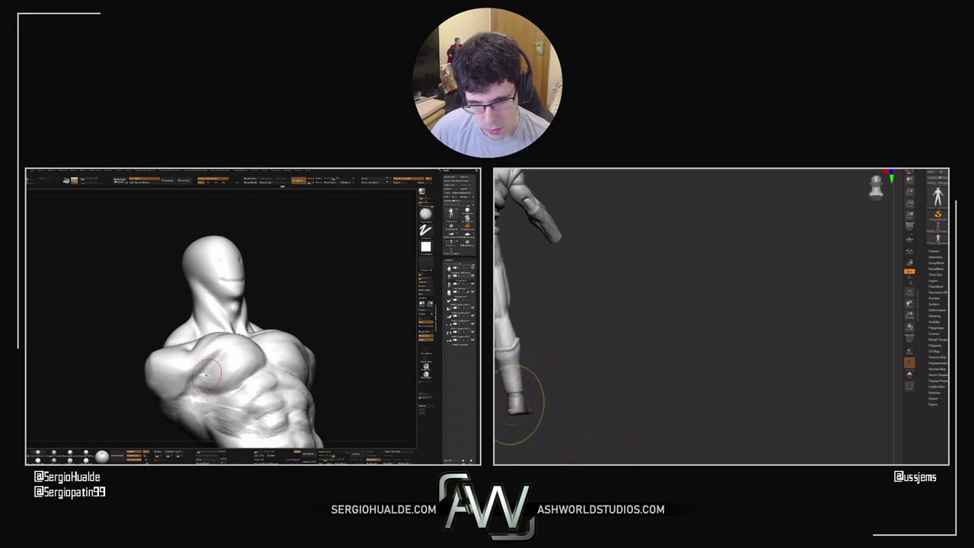
{"action": "left_click_drag", "start_coordinate": [206, 385], "coordinate": [212, 386]}
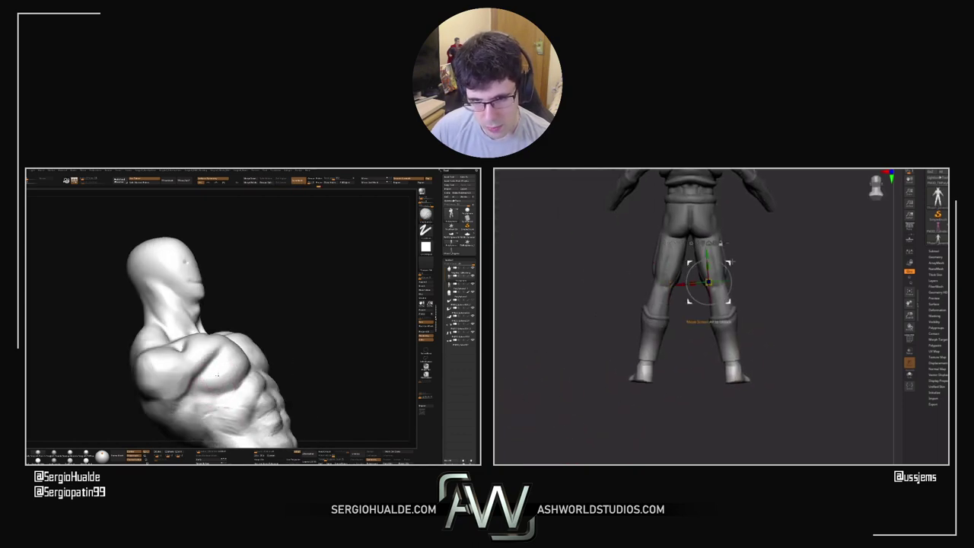
{"action": "left_click_drag", "start_coordinate": [217, 375], "coordinate": [202, 403]}
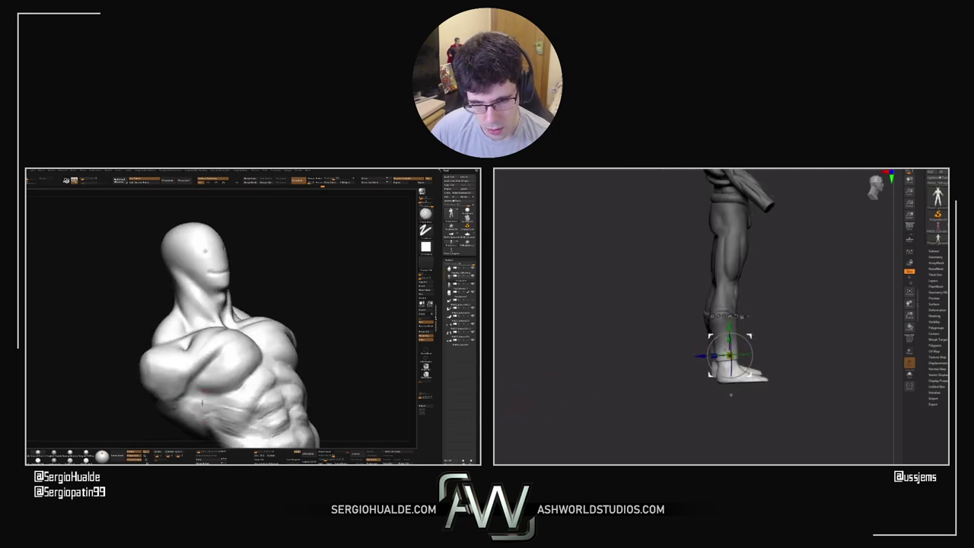
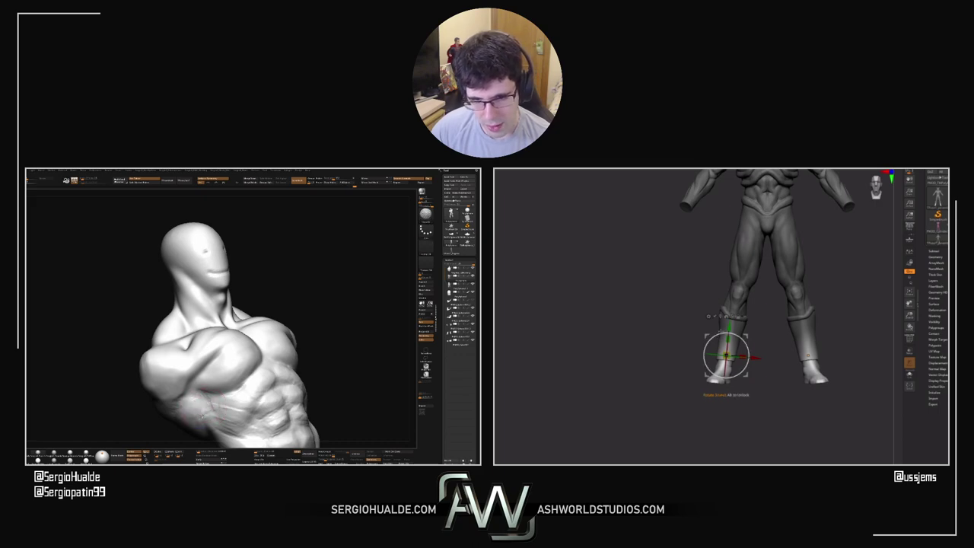
{"action": "right_click_drag", "start_coordinate": [206, 385], "coordinate": [255, 392]}
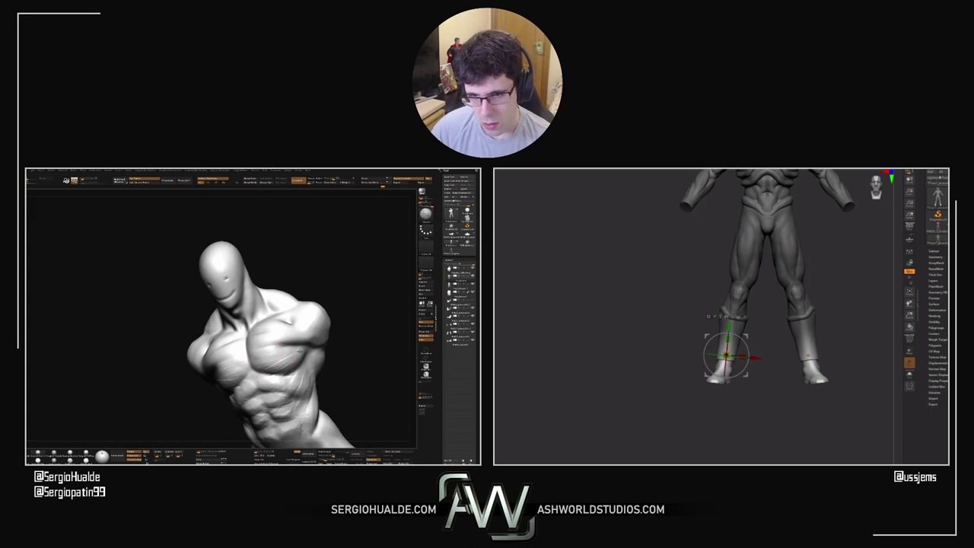
Sculpt and smooth the muscles at the back of the fighter's shoulder
{"action": "mouse_move", "coordinate": [293, 364]}
{"action": "right_mouse_down"}
{"action": "mouse_move", "coordinate": [298, 355]}
{"action": "mouse_move", "coordinate": [268, 370]}
{"action": "mouse_move", "coordinate": [266, 359]}
{"action": "mouse_move", "coordinate": [266, 376]}
{"action": "mouse_move", "coordinate": [268, 349]}
{"action": "mouse_move", "coordinate": [231, 366]}
{"action": "mouse_move", "coordinate": [261, 359]}
{"action": "mouse_move", "coordinate": [254, 369]}
{"action": "mouse_move", "coordinate": [274, 343]}
{"action": "mouse_move", "coordinate": [250, 343]}
{"action": "right_mouse_up"}
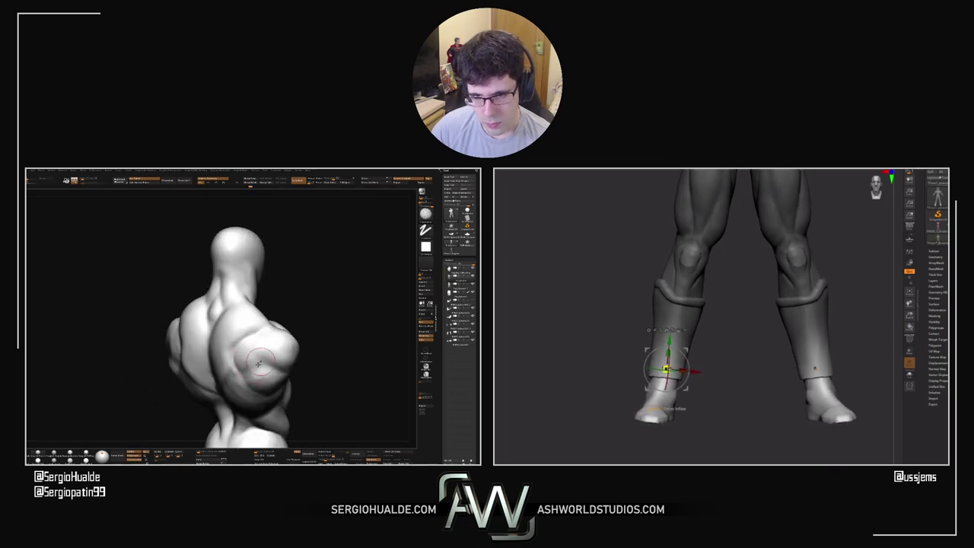
{"action": "left_click_drag", "start_coordinate": [252, 345], "coordinate": [253, 363]}
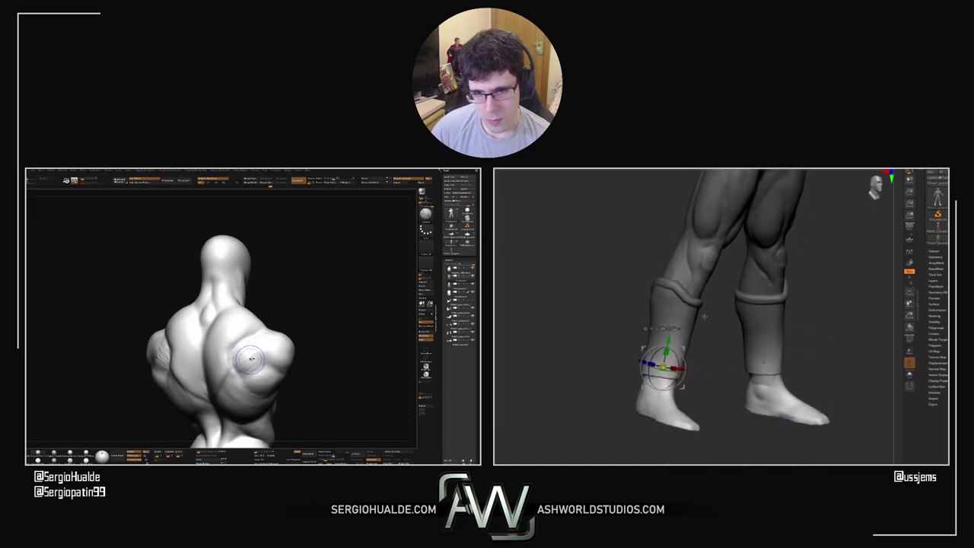
{"action": "left_click_drag", "start_coordinate": [252, 363], "coordinate": [264, 365]}
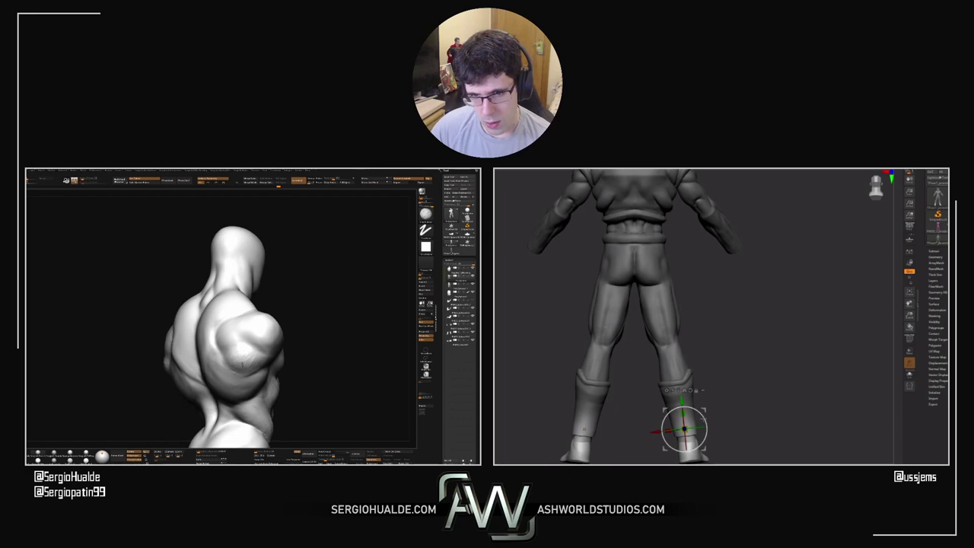
{"action": "left_click_drag", "start_coordinate": [261, 360], "coordinate": [240, 354], "text": "shift"}
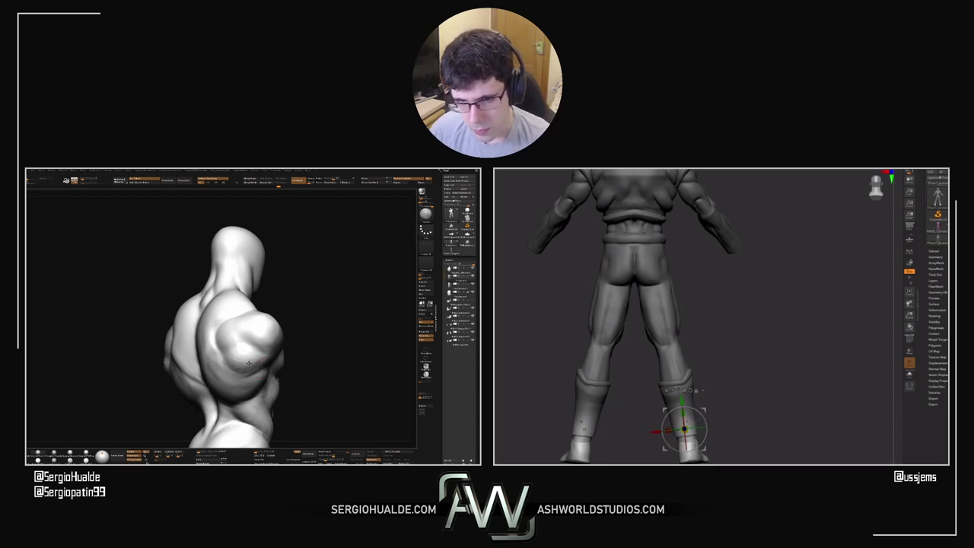
Sculpt muscle fibres across the fighter's upper back and beside the shoulder blades
{"action": "mouse_move", "coordinate": [257, 363]}
{"action": "right_mouse_down"}
{"action": "mouse_move", "coordinate": [312, 357]}
{"action": "mouse_move", "coordinate": [266, 354]}
{"action": "mouse_move", "coordinate": [297, 342]}
{"action": "right_mouse_up"}
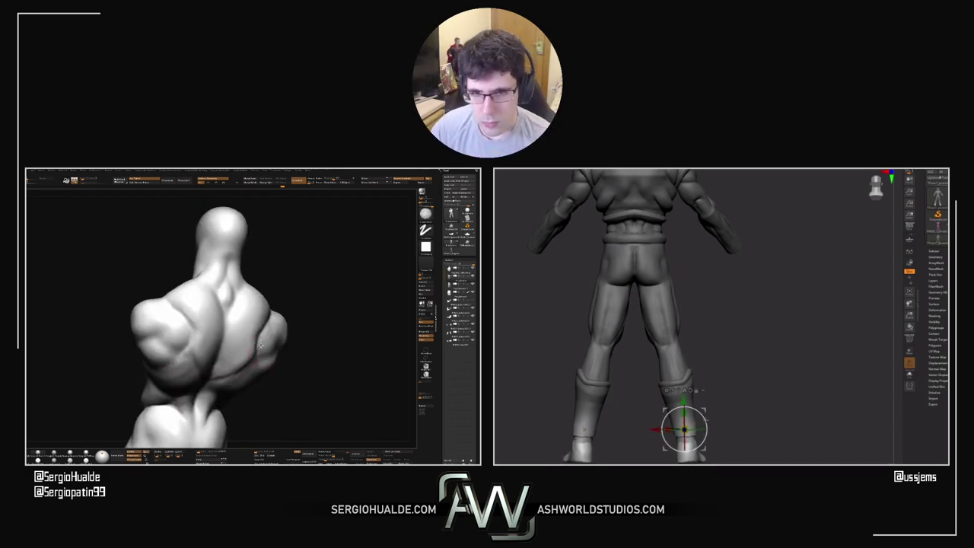
{"action": "mouse_move", "coordinate": [261, 335]}
{"action": "left_mouse_down"}
{"action": "mouse_move", "coordinate": [238, 355]}
{"action": "mouse_move", "coordinate": [239, 326]}
{"action": "mouse_move", "coordinate": [234, 336]}
{"action": "left_mouse_up"}
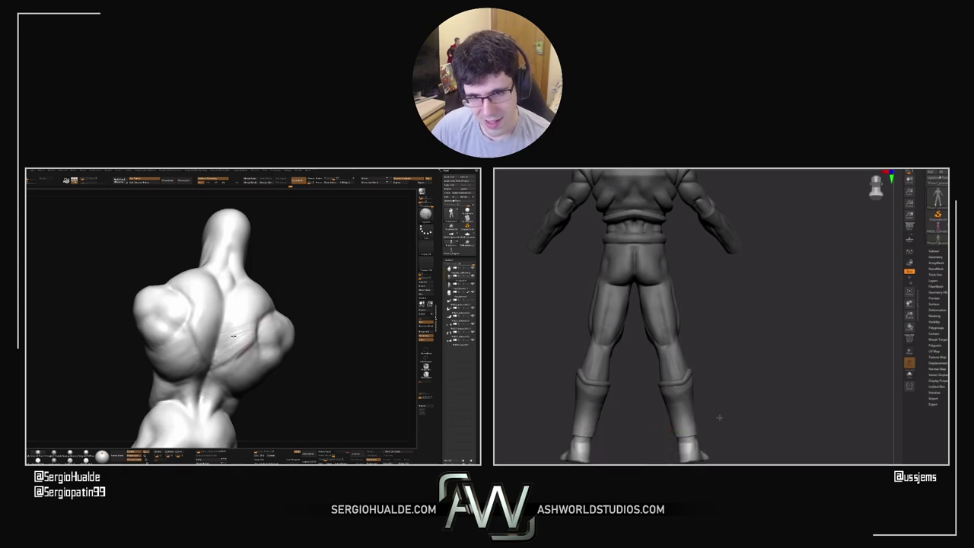
{"action": "mouse_move", "coordinate": [234, 335]}
{"action": "right_mouse_down"}
{"action": "mouse_move", "coordinate": [220, 344]}
{"action": "mouse_move", "coordinate": [228, 377]}
{"action": "mouse_move", "coordinate": [259, 354]}
{"action": "mouse_move", "coordinate": [243, 341]}
{"action": "mouse_move", "coordinate": [272, 340]}
{"action": "right_mouse_up"}
{"action": "mouse_move", "coordinate": [267, 344]}
{"action": "left_mouse_down"}
{"action": "mouse_move", "coordinate": [316, 350]}
{"action": "mouse_move", "coordinate": [312, 356]}
{"action": "left_mouse_up"}
Undo the last pose changes on the horned character's legs and rotate both legs outward from the hips
{"action": "key", "text": "ctrl+z"}
{"action": "key", "text": "ctrl+z"}
{"action": "key", "text": "ctrl+z"}
{"action": "key", "text": "ctrl+z"}
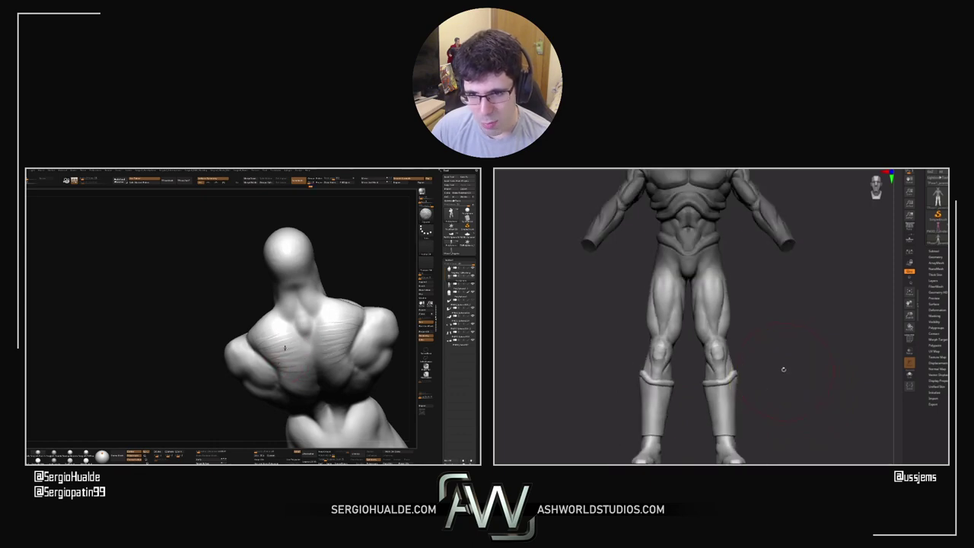
{"action": "key", "text": "w"}
{"action": "right_click_drag", "start_coordinate": [284, 347], "coordinate": [276, 344]}
{"action": "left_click_drag", "start_coordinate": [733, 277], "coordinate": [731, 284]}
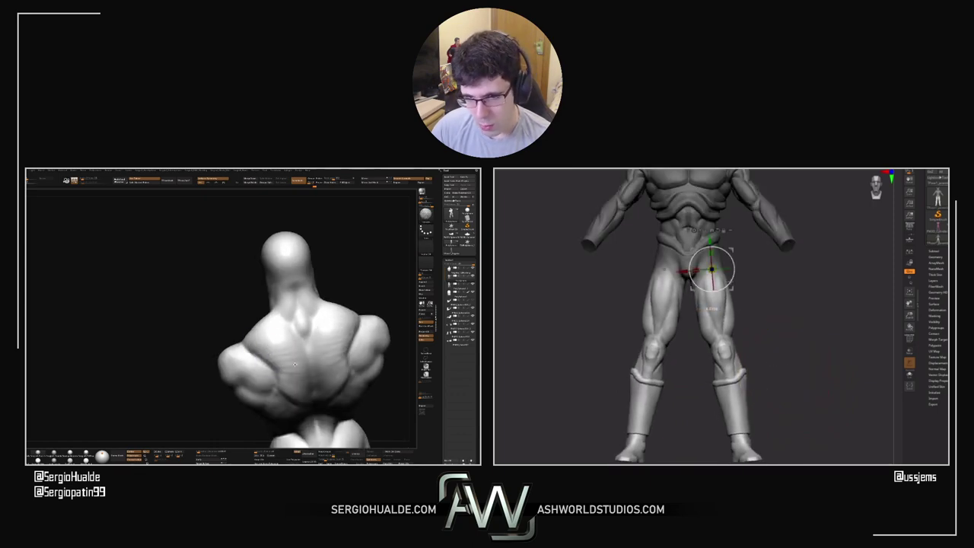
Sculpt and smooth the base of the fighter's neck and trapezius, and rotate the horned character's legs backward from the hips
{"action": "right_click_drag", "start_coordinate": [294, 365], "coordinate": [267, 322]}
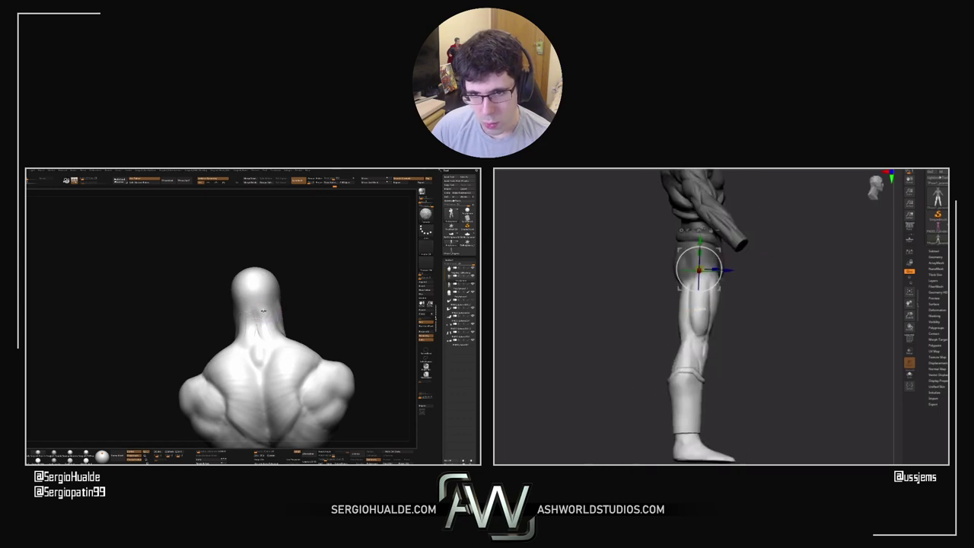
{"action": "right_click_drag", "start_coordinate": [266, 318], "coordinate": [275, 354]}
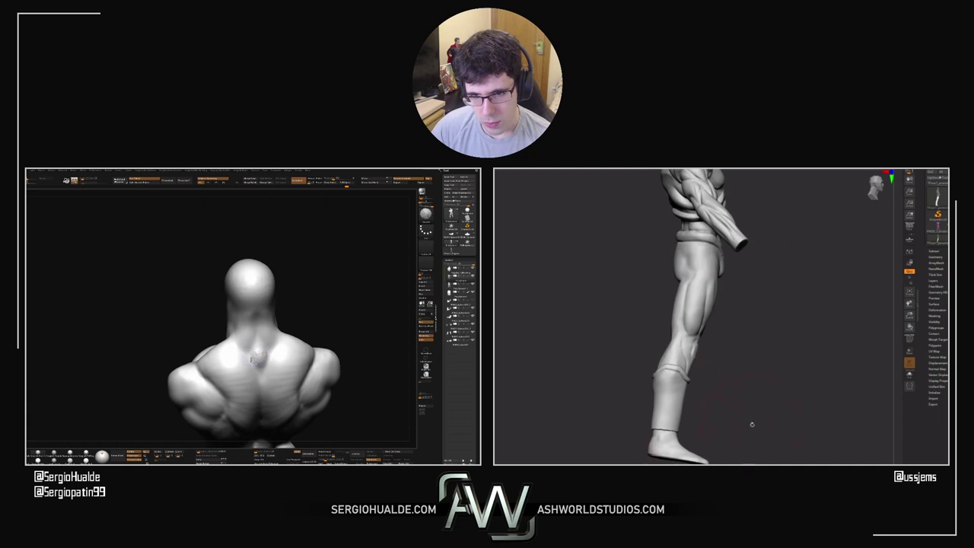
{"action": "right_click_drag", "start_coordinate": [268, 345], "coordinate": [245, 315]}
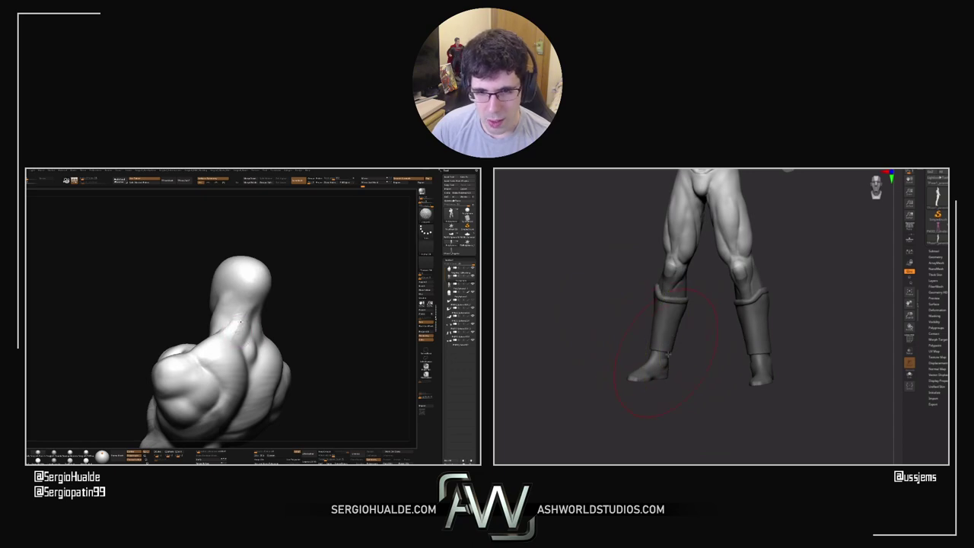
{"action": "left_click_drag", "start_coordinate": [242, 329], "coordinate": [230, 330], "text": "shift"}
{"action": "right_click_drag", "start_coordinate": [242, 366], "coordinate": [285, 305]}
{"action": "mouse_move", "coordinate": [267, 346]}
{"action": "right_mouse_down"}
{"action": "mouse_move", "coordinate": [289, 337]}
{"action": "mouse_move", "coordinate": [261, 368]}
{"action": "mouse_move", "coordinate": [238, 346]}
{"action": "mouse_move", "coordinate": [183, 366]}
{"action": "mouse_move", "coordinate": [236, 359]}
{"action": "mouse_move", "coordinate": [249, 344]}
{"action": "right_mouse_up"}
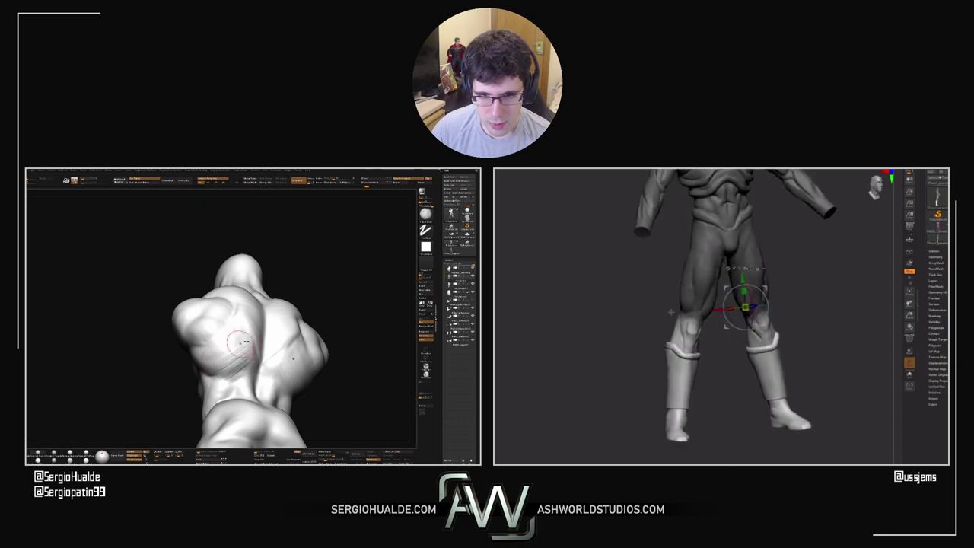
Sculpt and smooth the fighter's latissimus below the shoulder, and rotate the horned character's lower legs outward from the knees
{"action": "right_click_drag", "start_coordinate": [199, 350], "coordinate": [226, 339]}
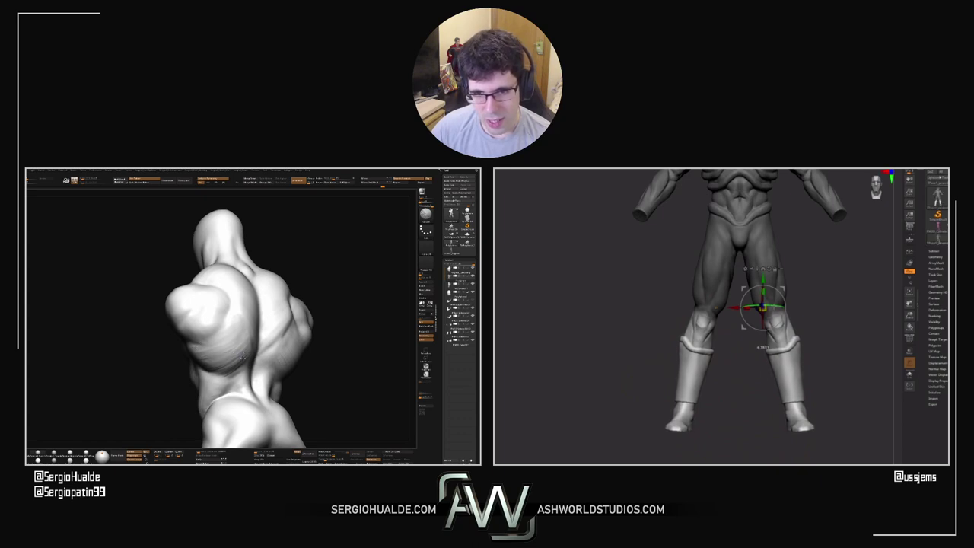
{"action": "right_click_drag", "start_coordinate": [243, 356], "coordinate": [228, 337]}
{"action": "left_click_drag", "start_coordinate": [239, 333], "coordinate": [238, 340]}
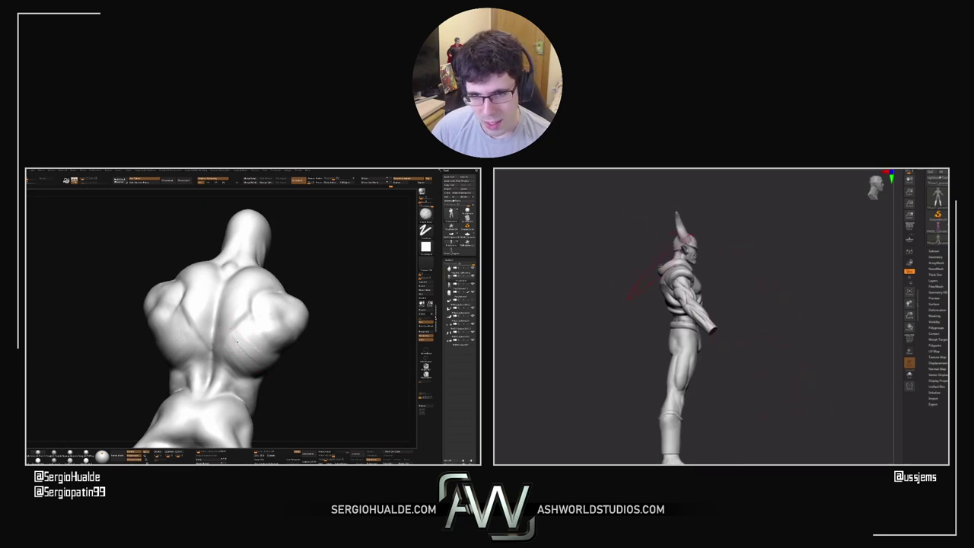
{"action": "right_click_drag", "start_coordinate": [246, 350], "coordinate": [284, 364]}
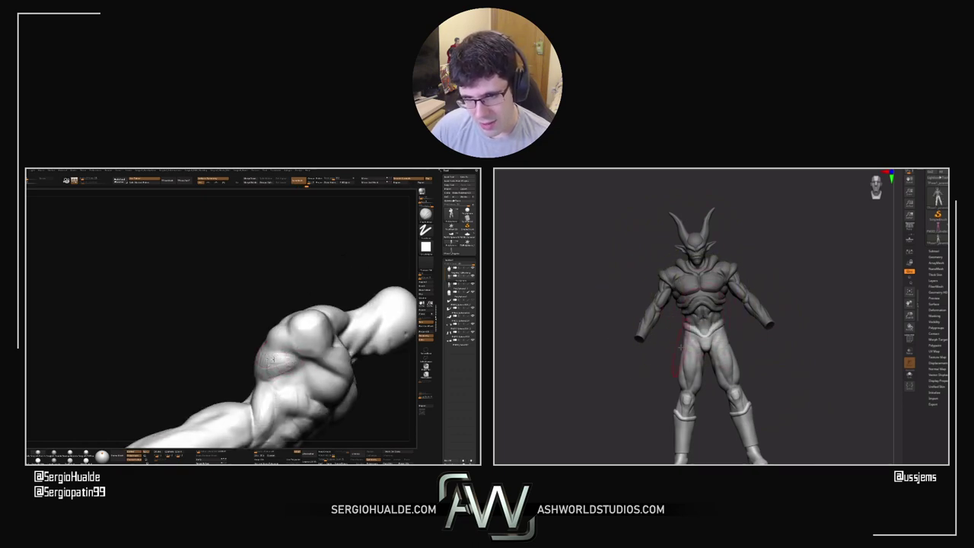
{"action": "left_click_drag", "start_coordinate": [274, 360], "coordinate": [282, 368], "text": "shift"}
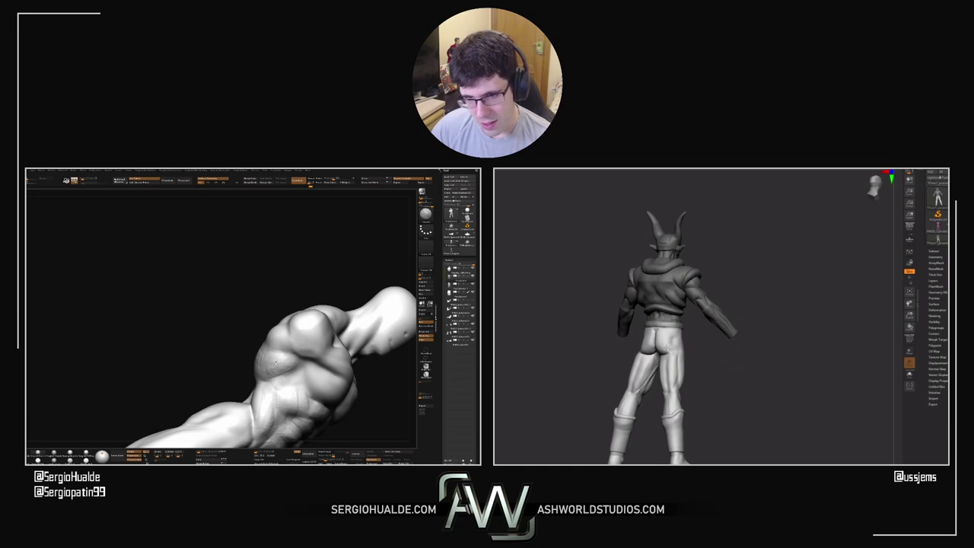
{"action": "right_click_drag", "start_coordinate": [265, 363], "coordinate": [234, 362]}
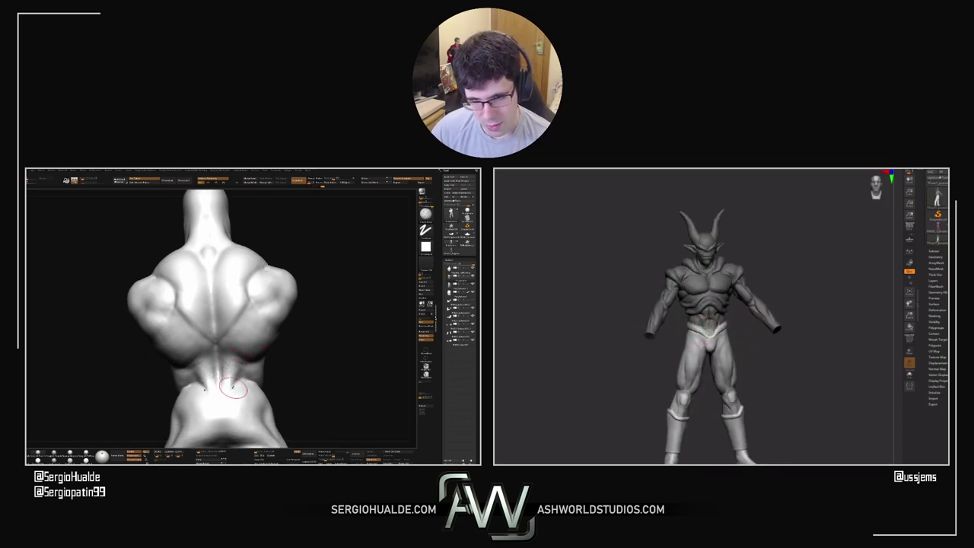
Sculpt the fighter's lower back muscles on both sides of the spine
{"action": "right_click_drag", "start_coordinate": [233, 387], "coordinate": [226, 344]}
{"action": "right_click", "coordinate": [225, 360]}
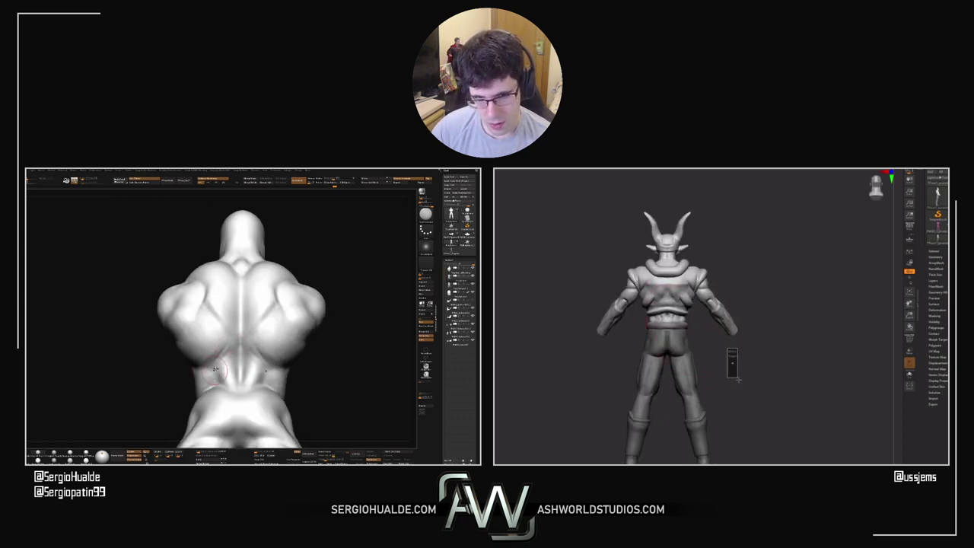
{"action": "mouse_move", "coordinate": [224, 353]}
{"action": "right_mouse_down"}
{"action": "mouse_move", "coordinate": [227, 366]}
{"action": "mouse_move", "coordinate": [227, 354]}
{"action": "right_mouse_up"}
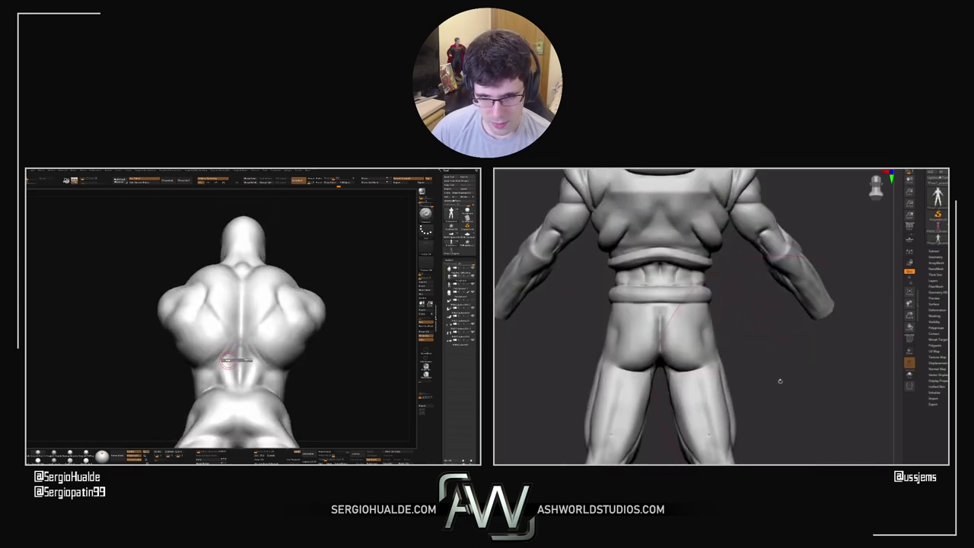
{"action": "key", "text": "space"}
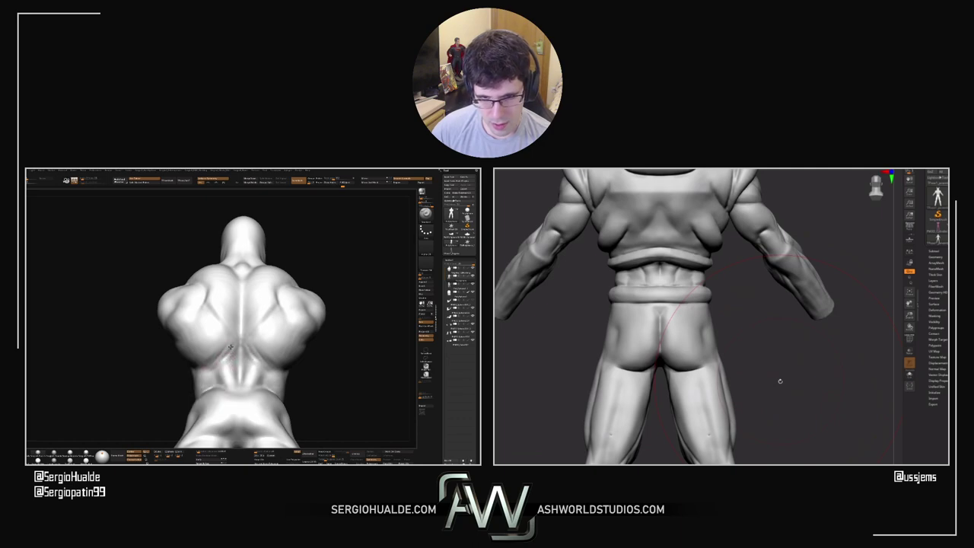
Sculpt the fighter's upper abdominals and rib edge beneath the pectorals
{"action": "mouse_move", "coordinate": [229, 336]}
{"action": "right_mouse_down"}
{"action": "mouse_move", "coordinate": [227, 398]}
{"action": "mouse_move", "coordinate": [255, 352]}
{"action": "mouse_move", "coordinate": [268, 353]}
{"action": "mouse_move", "coordinate": [259, 333]}
{"action": "mouse_move", "coordinate": [240, 335]}
{"action": "right_mouse_up"}
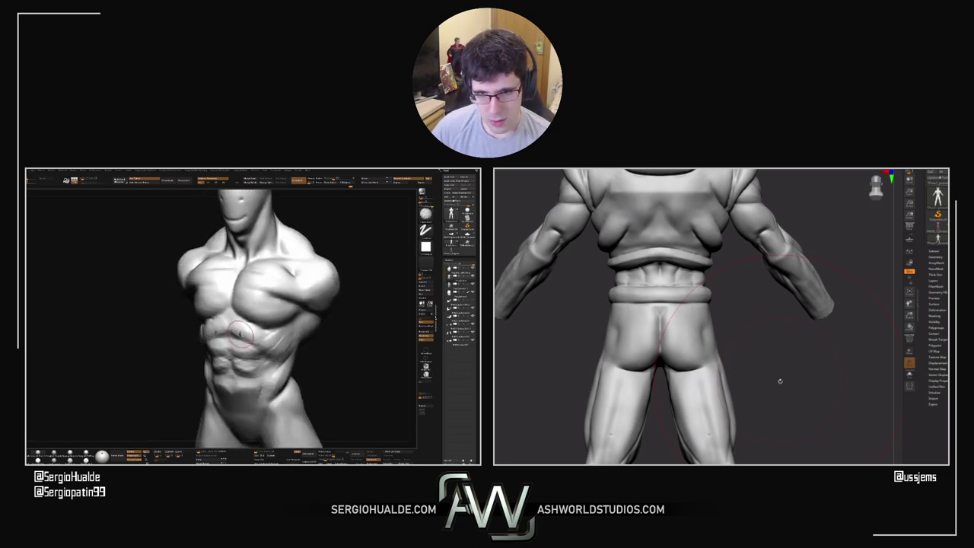
{"action": "right_click_drag", "start_coordinate": [758, 340], "coordinate": [779, 351], "text": "ctrl"}
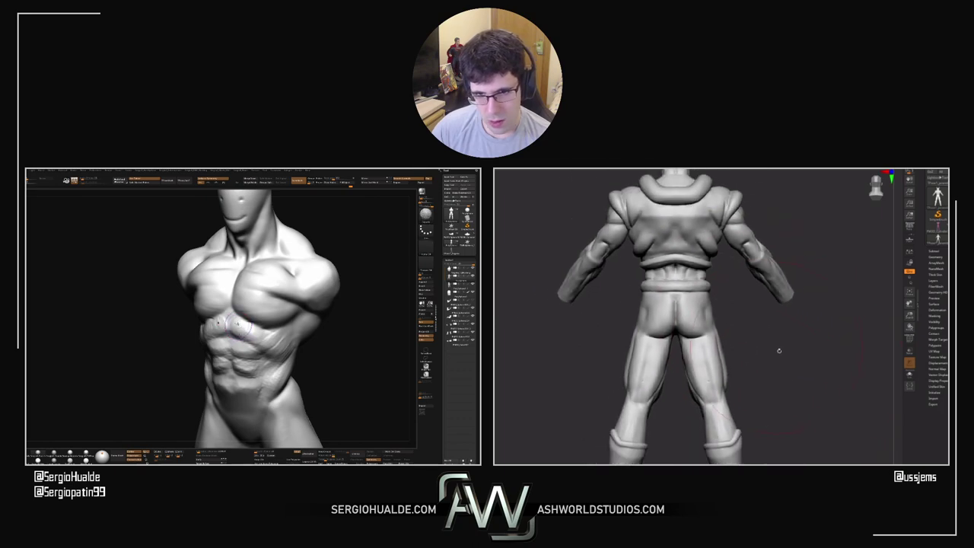
{"action": "right_click_drag", "start_coordinate": [247, 339], "coordinate": [252, 341], "text": "shift"}
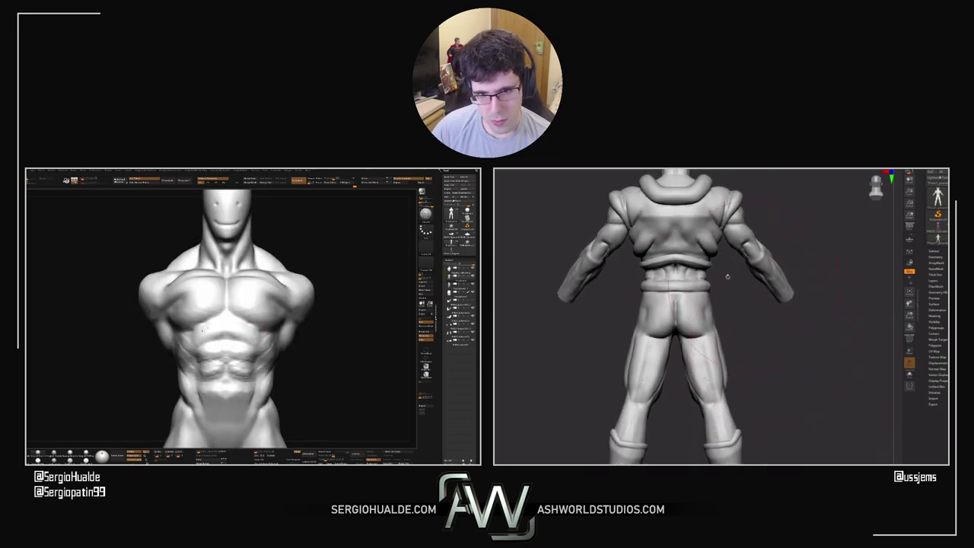
{"action": "right_click_drag", "start_coordinate": [647, 272], "coordinate": [688, 269]}
{"action": "right_click_drag", "start_coordinate": [249, 342], "coordinate": [227, 344]}
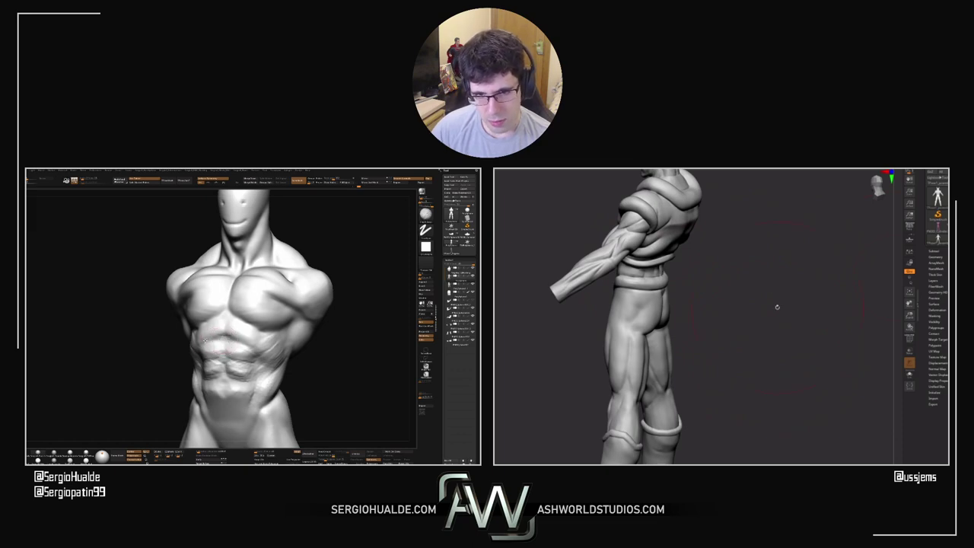
Sculpt the back of the horned character's neck above the collar, and refine the area below the fighter's sternum
{"action": "right_click_drag", "start_coordinate": [777, 308], "coordinate": [734, 299], "text": "shift"}
{"action": "right_click_drag", "start_coordinate": [853, 335], "coordinate": [859, 389], "text": "alt"}
{"action": "right_click_drag", "start_coordinate": [213, 330], "coordinate": [206, 354], "text": "alt"}
{"action": "right_click_drag", "start_coordinate": [859, 389], "coordinate": [799, 331], "text": "ctrl"}
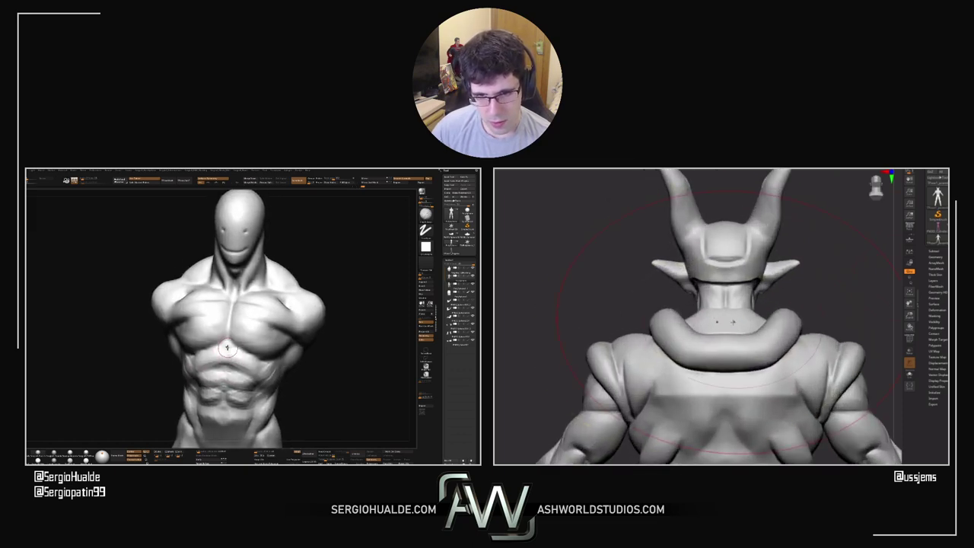
{"action": "key", "text": "s"}
{"action": "left_click_drag", "start_coordinate": [730, 322], "coordinate": [716, 322]}
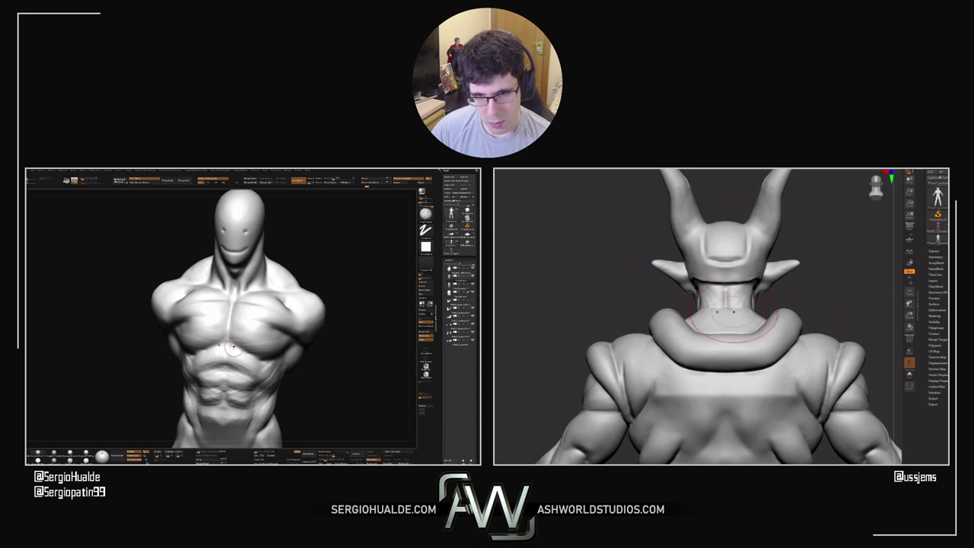
{"action": "key", "text": "s"}
{"action": "right_click_drag", "start_coordinate": [608, 353], "coordinate": [604, 347]}
Sculpt and define the fighter's middle and lower abdominals, and refine the back of the horned character's shoulders
{"action": "mouse_move", "coordinate": [225, 343]}
{"action": "right_mouse_down"}
{"action": "mouse_move", "coordinate": [223, 361]}
{"action": "mouse_move", "coordinate": [225, 349]}
{"action": "mouse_move", "coordinate": [236, 366]}
{"action": "mouse_move", "coordinate": [254, 368]}
{"action": "right_mouse_up"}
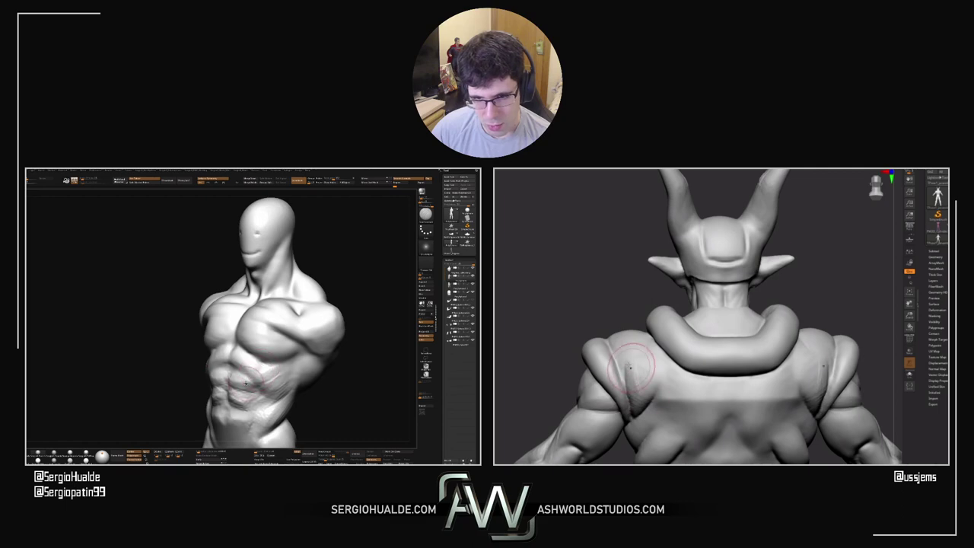
{"action": "right_click_drag", "start_coordinate": [254, 374], "coordinate": [236, 358]}
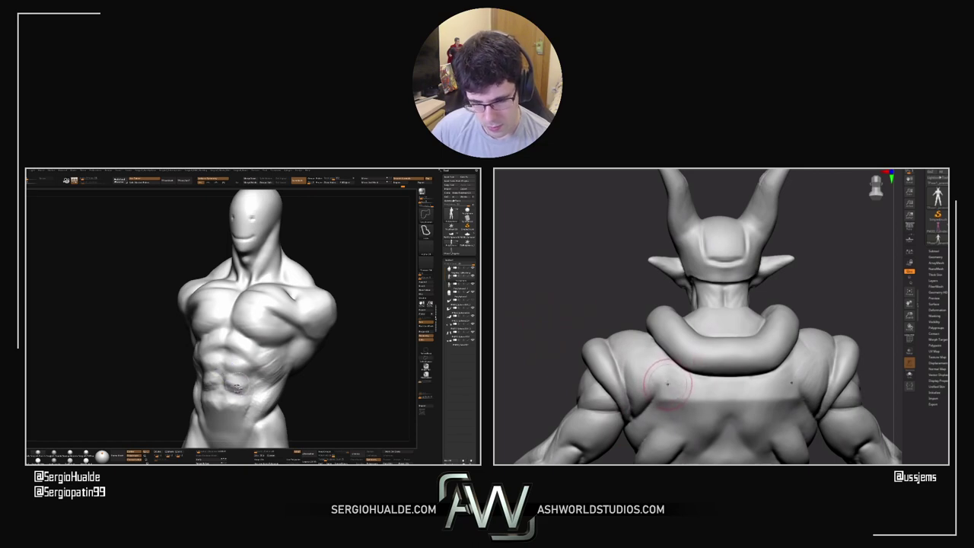
{"action": "left_click_drag", "start_coordinate": [228, 394], "coordinate": [247, 392]}
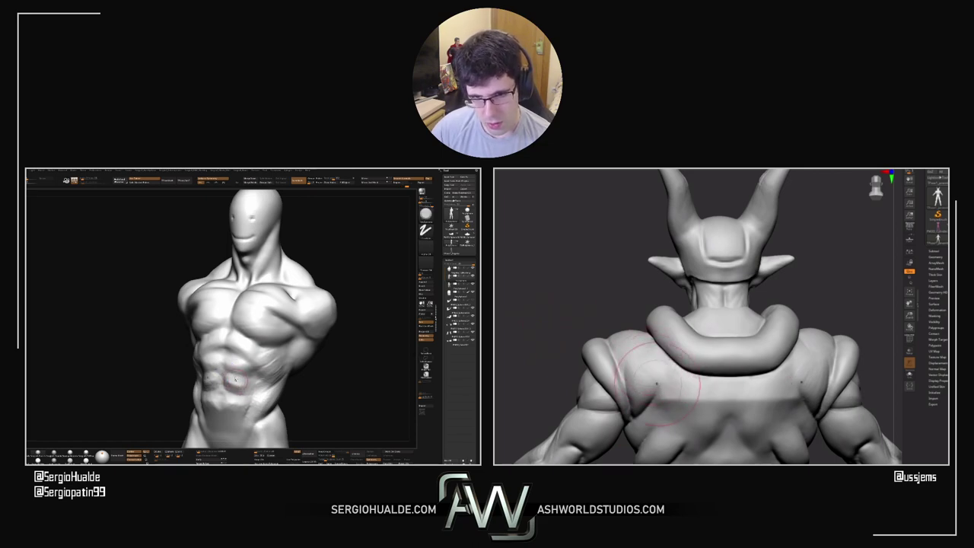
{"action": "mouse_move", "coordinate": [227, 358]}
{"action": "right_mouse_down"}
{"action": "mouse_move", "coordinate": [237, 381]}
{"action": "mouse_move", "coordinate": [247, 346]}
{"action": "mouse_move", "coordinate": [220, 366]}
{"action": "right_mouse_up"}
{"action": "mouse_move", "coordinate": [245, 371]}
{"action": "left_mouse_down"}
{"action": "mouse_move", "coordinate": [228, 372]}
{"action": "mouse_move", "coordinate": [235, 378]}
{"action": "left_mouse_up"}
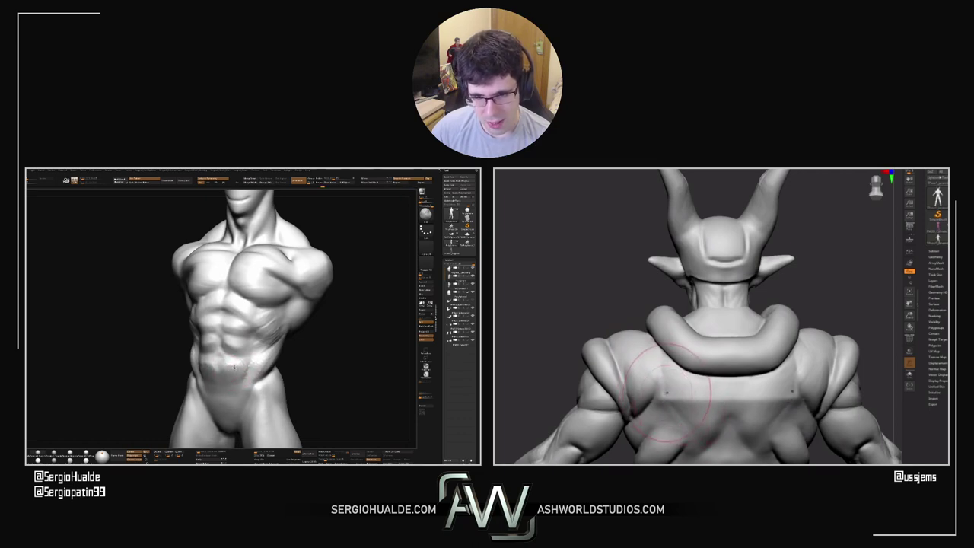
Build up the fighter's oblique above the hip, and shape the cloth folds across the horned character's upper back
{"action": "left_click_drag", "start_coordinate": [605, 304], "coordinate": [615, 252], "text": "alt"}
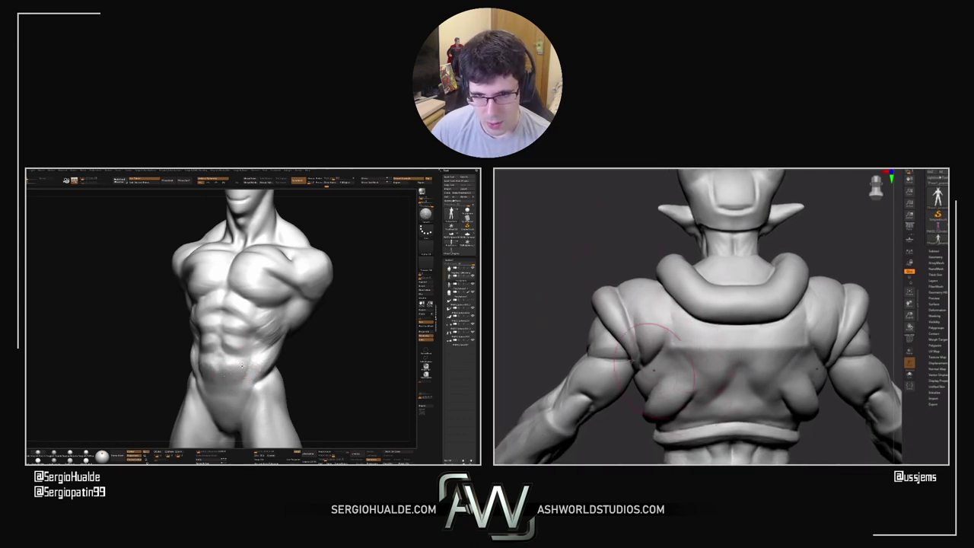
{"action": "left_click_drag", "start_coordinate": [515, 310], "coordinate": [521, 300]}
{"action": "right_click_drag", "start_coordinate": [261, 364], "coordinate": [287, 366]}
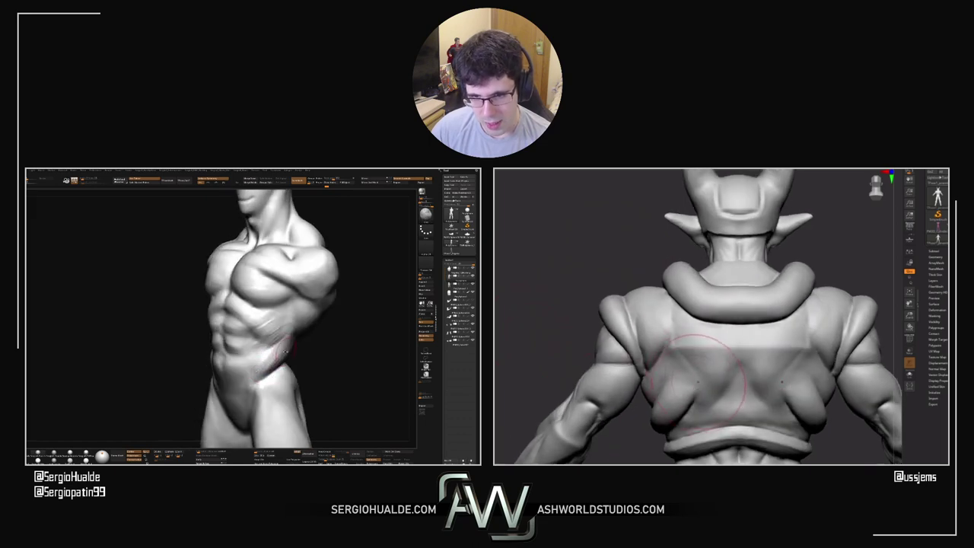
{"action": "left_click_drag", "start_coordinate": [272, 366], "coordinate": [282, 354]}
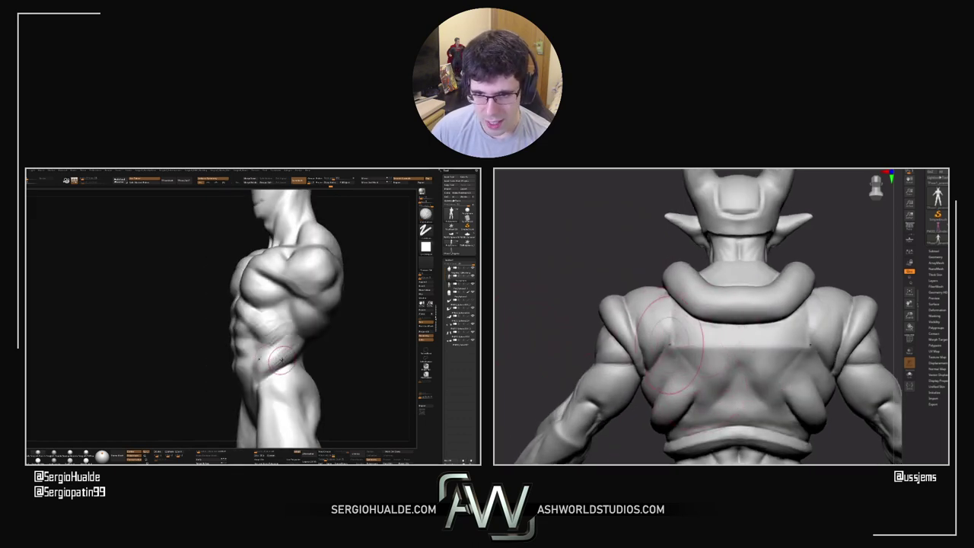
{"action": "key", "text": "space"}
{"action": "key", "text": "shift"}
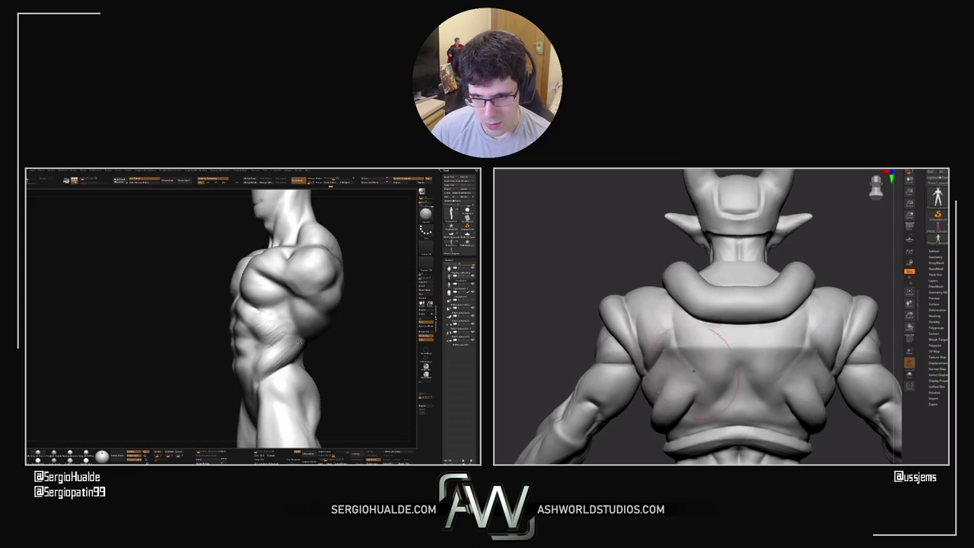
Refine the fighter's obliques and serratus along the ribcage, and smooth the folds around the horned character's shoulder blades
{"action": "right_click_drag", "start_coordinate": [260, 364], "coordinate": [279, 366]}
{"action": "key", "text": "shift"}
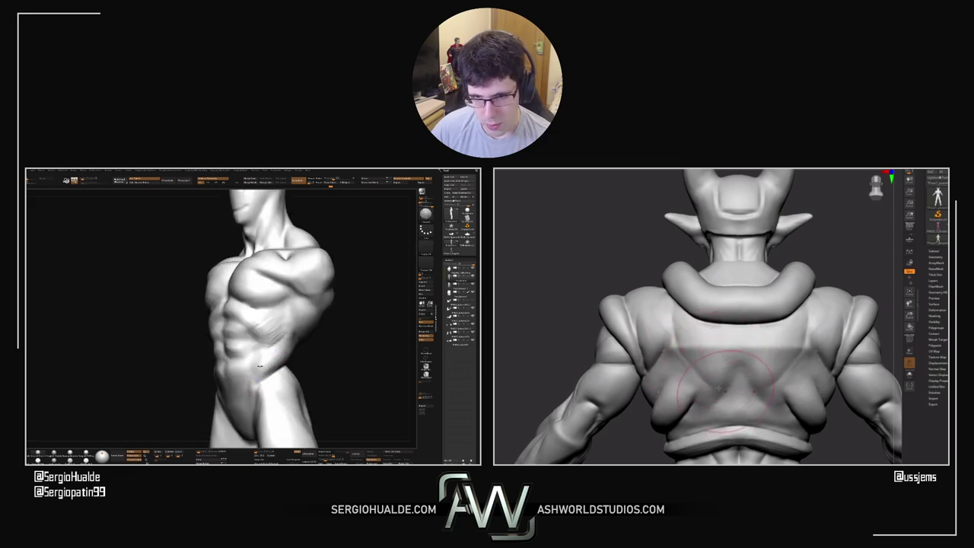
{"action": "left_click_drag", "start_coordinate": [261, 367], "coordinate": [251, 354]}
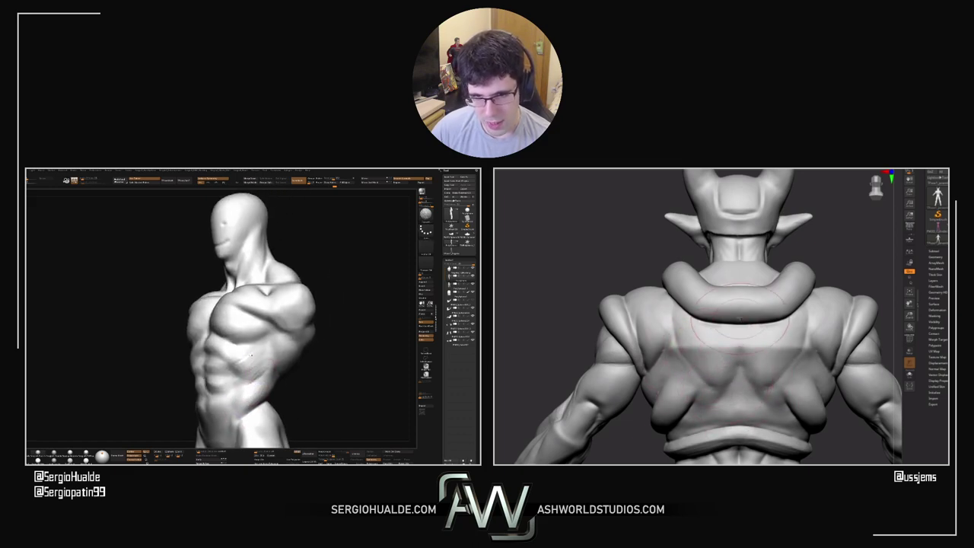
{"action": "right_click_drag", "start_coordinate": [248, 361], "coordinate": [265, 367]}
{"action": "left_click_drag", "start_coordinate": [848, 239], "coordinate": [842, 249]}
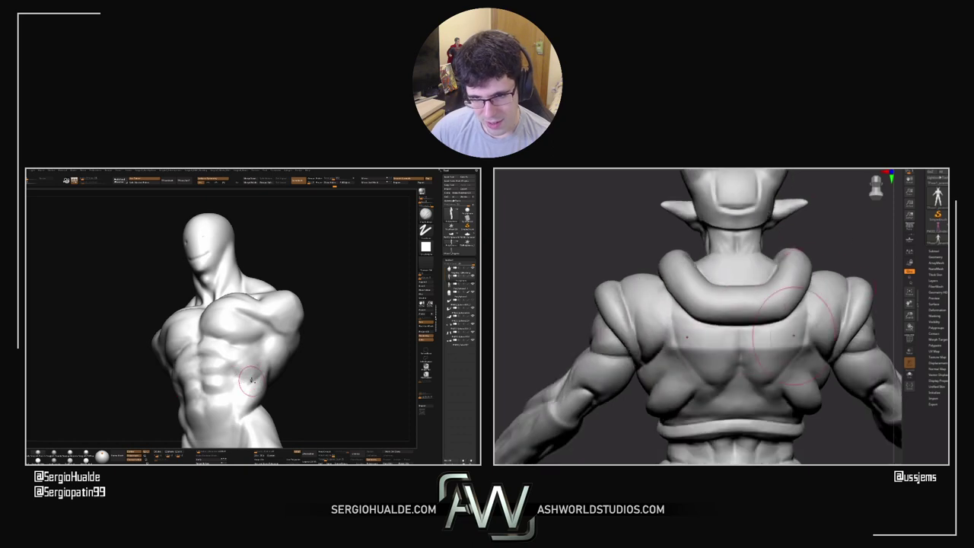
{"action": "left_click_drag", "start_coordinate": [251, 378], "coordinate": [241, 365]}
{"action": "left_click_drag", "start_coordinate": [864, 242], "coordinate": [827, 241]}
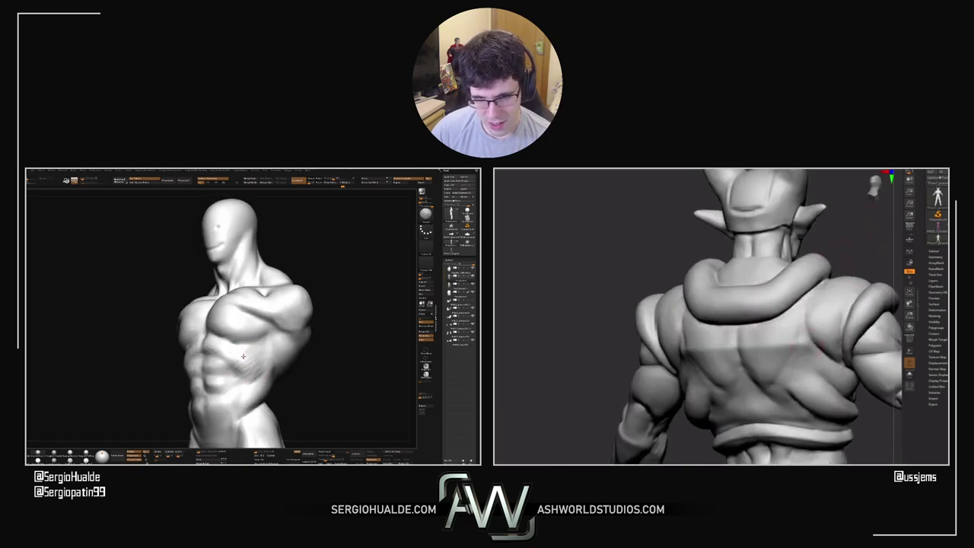
{"action": "mouse_move", "coordinate": [249, 383]}
{"action": "right_mouse_down"}
{"action": "mouse_move", "coordinate": [265, 382]}
{"action": "mouse_move", "coordinate": [245, 381]}
{"action": "mouse_move", "coordinate": [249, 317]}
{"action": "mouse_move", "coordinate": [229, 365]}
{"action": "right_mouse_up"}
Adjust the fighter's hip and waist silhouette with the Move brush, and refine the horned character's upper back below the collar
{"action": "key", "text": "b"}
{"action": "key", "text": "m"}
{"action": "key", "text": "v"}
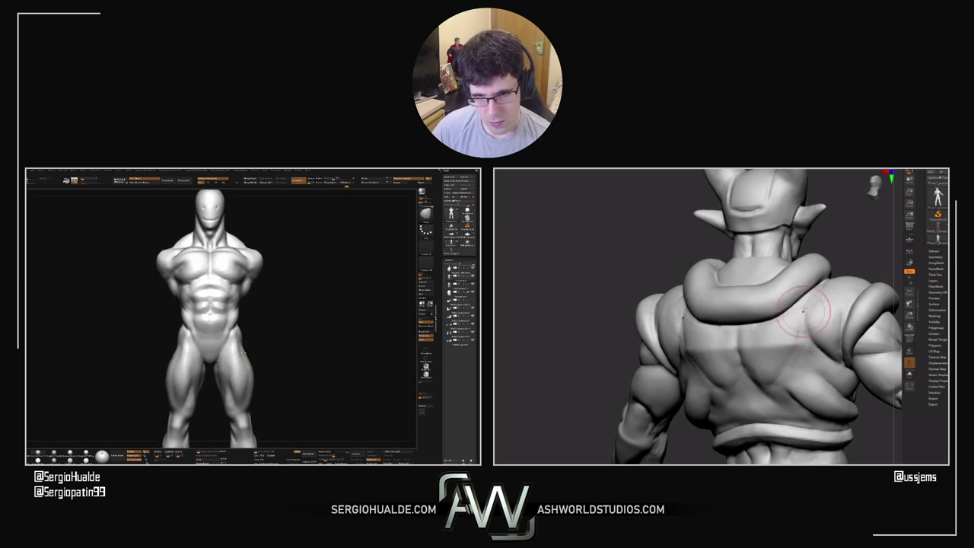
{"action": "mouse_move", "coordinate": [828, 245]}
{"action": "left_mouse_down"}
{"action": "mouse_move", "coordinate": [845, 245]}
{"action": "mouse_move", "coordinate": [798, 312]}
{"action": "left_mouse_up"}
{"action": "right_click_drag", "start_coordinate": [252, 368], "coordinate": [221, 378], "text": "ctrl"}
{"action": "left_click_drag", "start_coordinate": [584, 272], "coordinate": [647, 286]}
{"action": "right_click_drag", "start_coordinate": [221, 379], "coordinate": [249, 362], "text": "ctrl"}
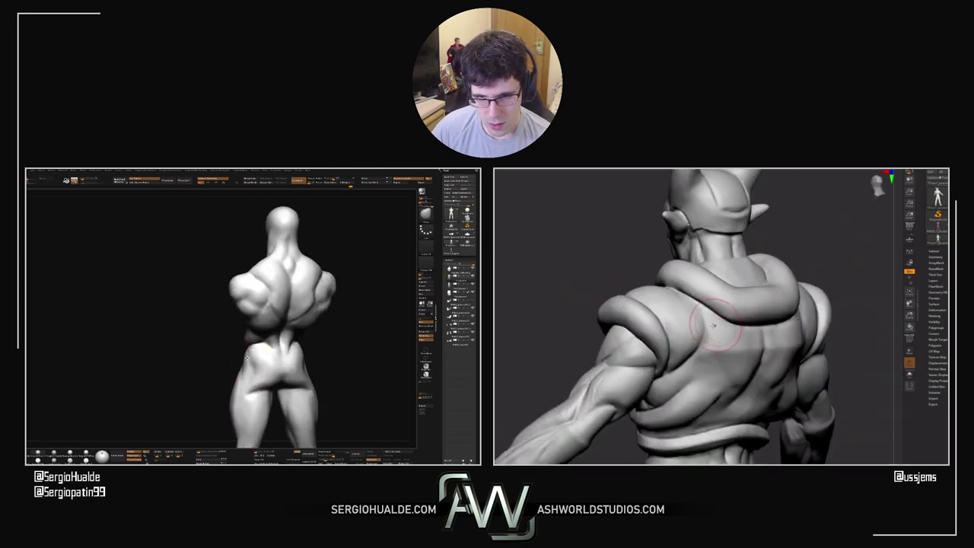
Sculpt the fighter's glute and outer hip, and soften the cloth over the horned character's shoulder blades
{"action": "left_click_drag", "start_coordinate": [247, 358], "coordinate": [251, 371]}
{"action": "right_click", "coordinate": [221, 380]}
{"action": "mouse_move", "coordinate": [256, 375]}
{"action": "right_mouse_down"}
{"action": "mouse_move", "coordinate": [221, 381]}
{"action": "mouse_move", "coordinate": [242, 376]}
{"action": "right_mouse_up"}
{"action": "left_click_drag", "start_coordinate": [842, 330], "coordinate": [844, 320], "text": "shift"}
{"action": "key", "text": "s"}
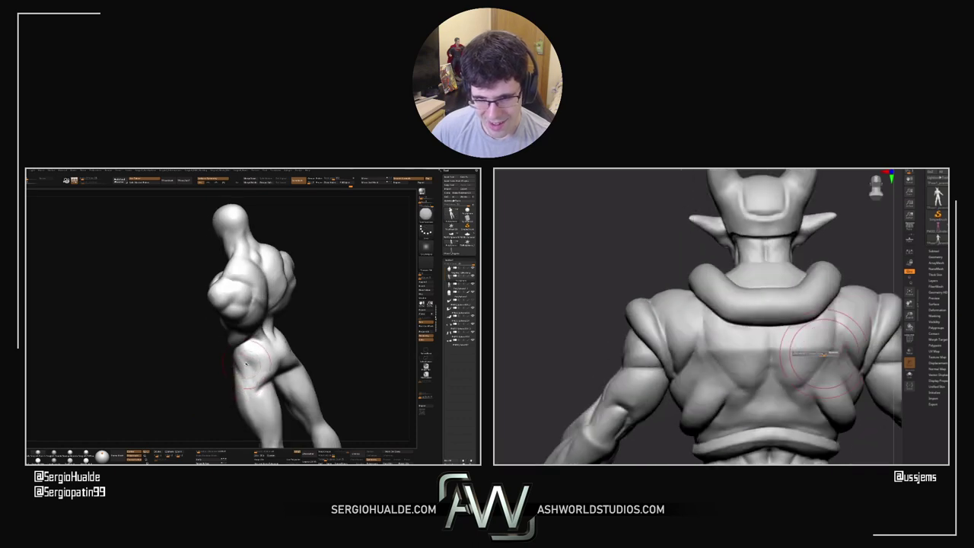
{"action": "left_click_drag", "start_coordinate": [242, 376], "coordinate": [239, 374]}
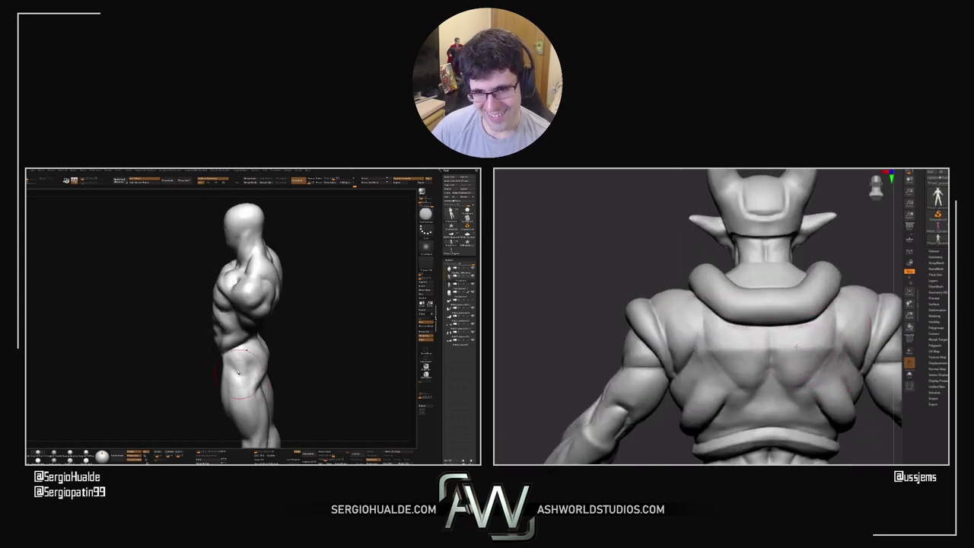
{"action": "right_click_drag", "start_coordinate": [246, 377], "coordinate": [243, 374], "text": "shift"}
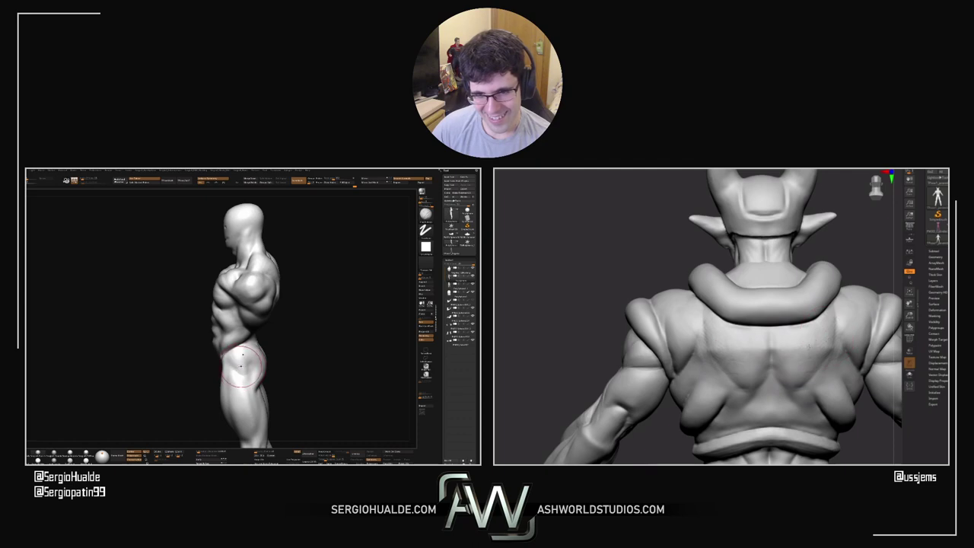
Define the fighter's upper outer thigh below the hip, and shape the folds from the horned character's shoulder blades to the mid-back
{"action": "left_click_drag", "start_coordinate": [234, 353], "coordinate": [257, 351]}
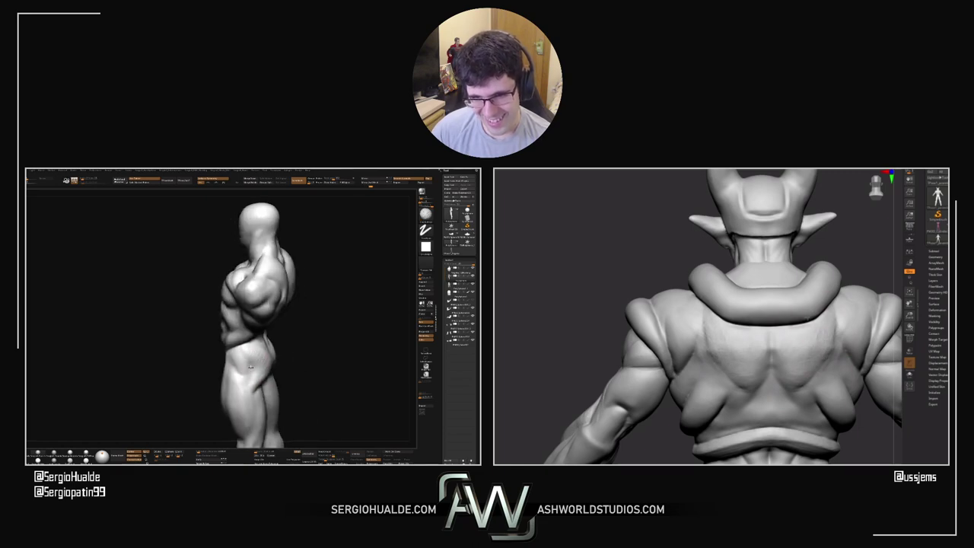
{"action": "left_click_drag", "start_coordinate": [545, 361], "coordinate": [597, 353]}
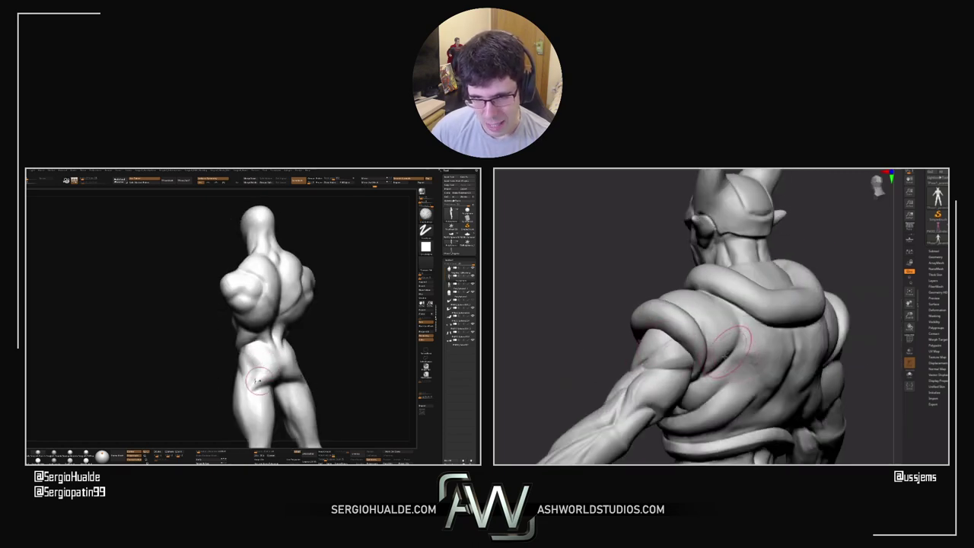
{"action": "right_click_drag", "start_coordinate": [695, 326], "coordinate": [655, 305]}
{"action": "mouse_move", "coordinate": [247, 353]}
{"action": "right_mouse_down"}
{"action": "mouse_move", "coordinate": [280, 365]}
{"action": "mouse_move", "coordinate": [263, 370]}
{"action": "mouse_move", "coordinate": [269, 353]}
{"action": "mouse_move", "coordinate": [266, 367]}
{"action": "mouse_move", "coordinate": [232, 366]}
{"action": "right_mouse_up"}
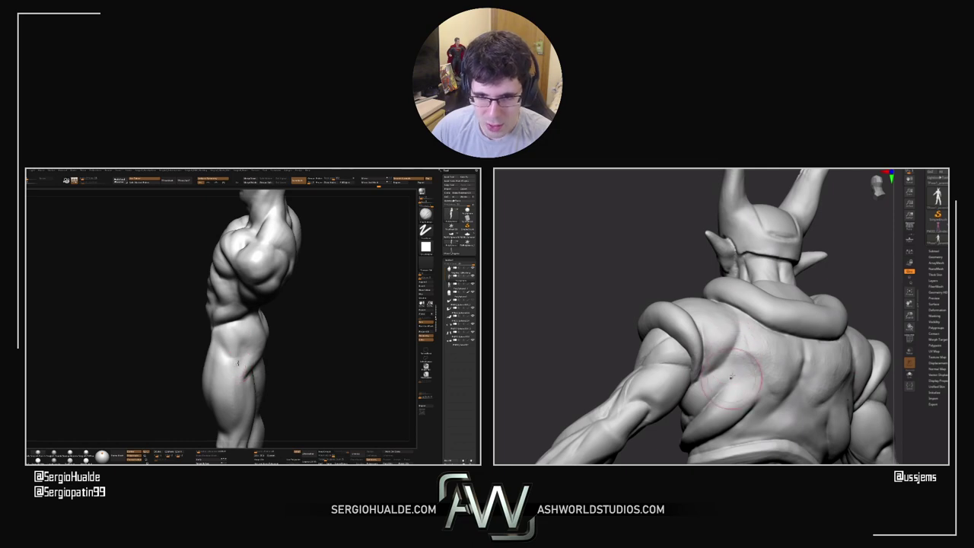
{"action": "left_click_drag", "start_coordinate": [647, 266], "coordinate": [697, 329]}
{"action": "right_click_drag", "start_coordinate": [685, 345], "coordinate": [582, 283], "text": "ctrl"}
{"action": "right_click_drag", "start_coordinate": [702, 287], "coordinate": [742, 300], "text": "ctrl"}
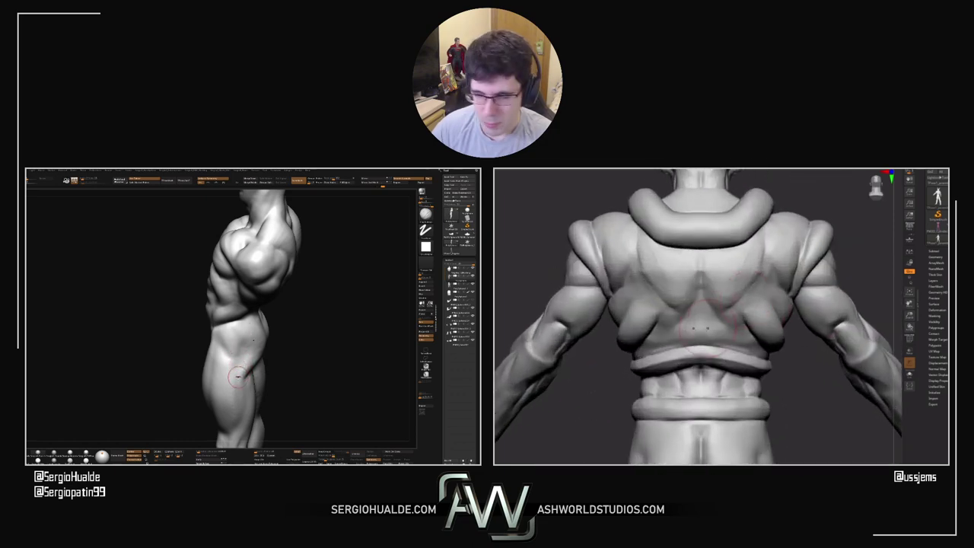
Sculpt the fighter's quadriceps down to the knee, and refine the horned character's back beside the shoulder rolls
{"action": "right_click_drag", "start_coordinate": [238, 376], "coordinate": [232, 356], "text": "ctrl"}
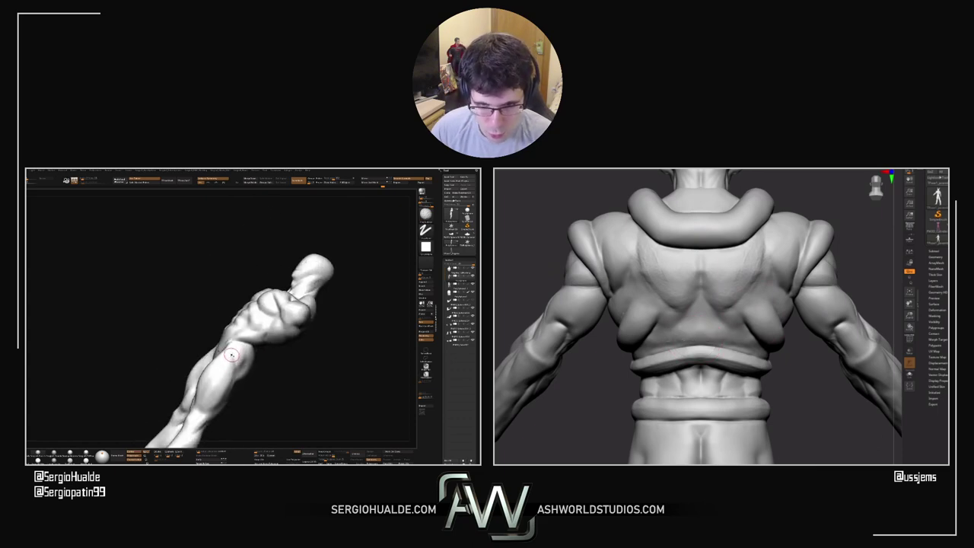
{"action": "left_click_drag", "start_coordinate": [232, 356], "coordinate": [233, 370]}
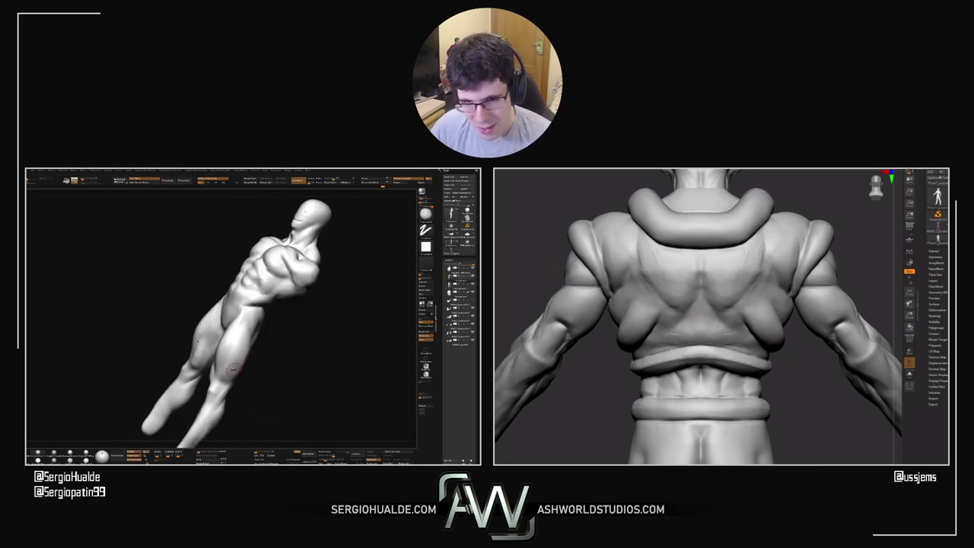
{"action": "right_click_drag", "start_coordinate": [234, 370], "coordinate": [232, 369], "text": "ctrl"}
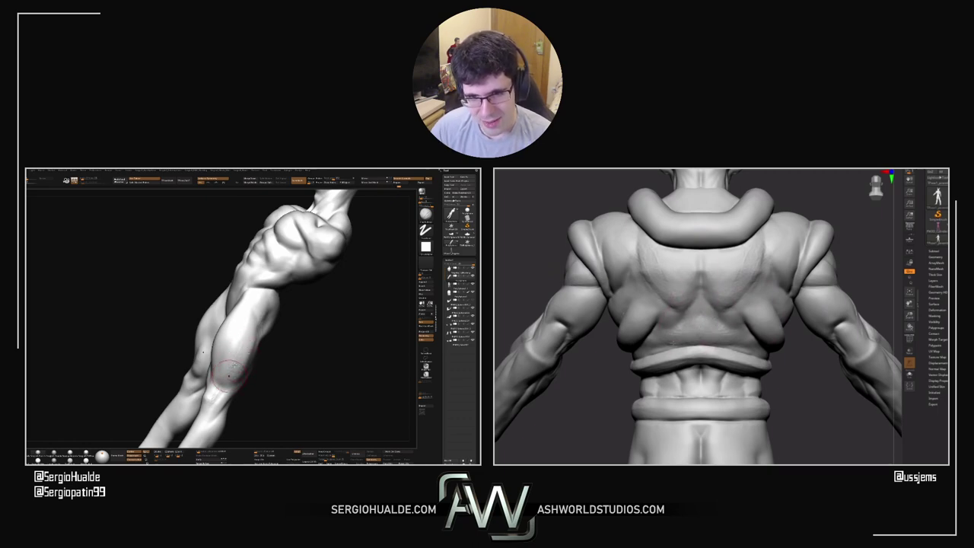
{"action": "left_click_drag", "start_coordinate": [841, 392], "coordinate": [831, 403]}
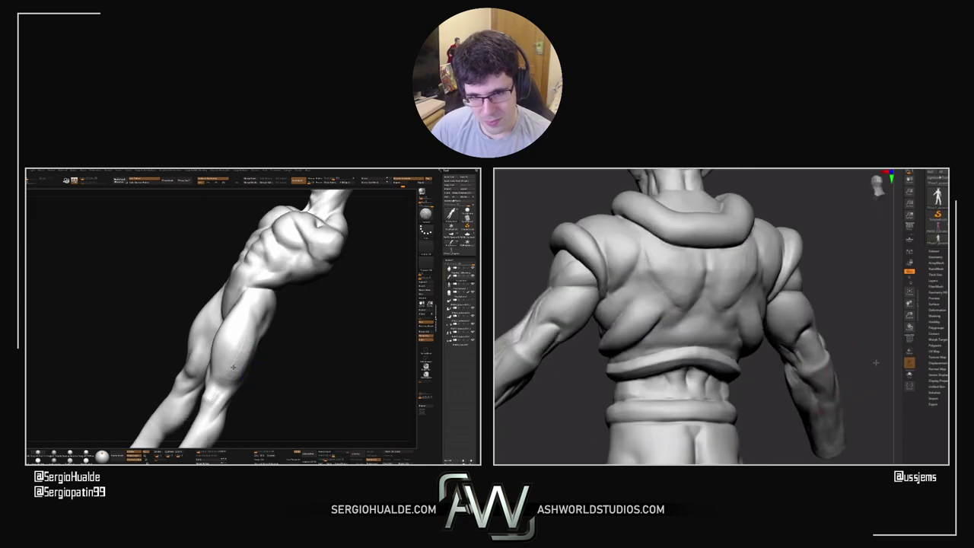
{"action": "left_click_drag", "start_coordinate": [875, 363], "coordinate": [861, 323]}
{"action": "left_click_drag", "start_coordinate": [854, 272], "coordinate": [809, 267]}
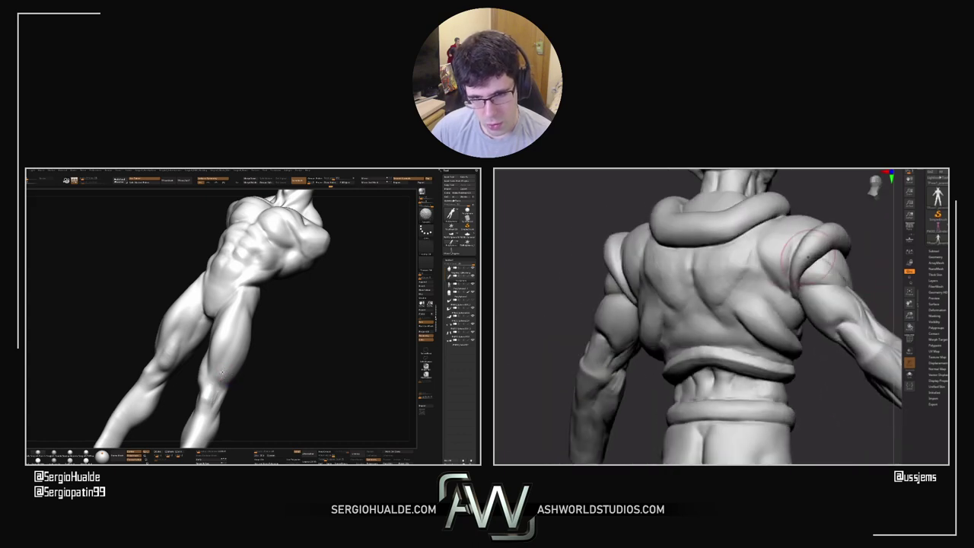
{"action": "mouse_move", "coordinate": [221, 382]}
{"action": "left_mouse_down"}
{"action": "mouse_move", "coordinate": [240, 392]}
{"action": "mouse_move", "coordinate": [215, 385]}
{"action": "left_mouse_up"}
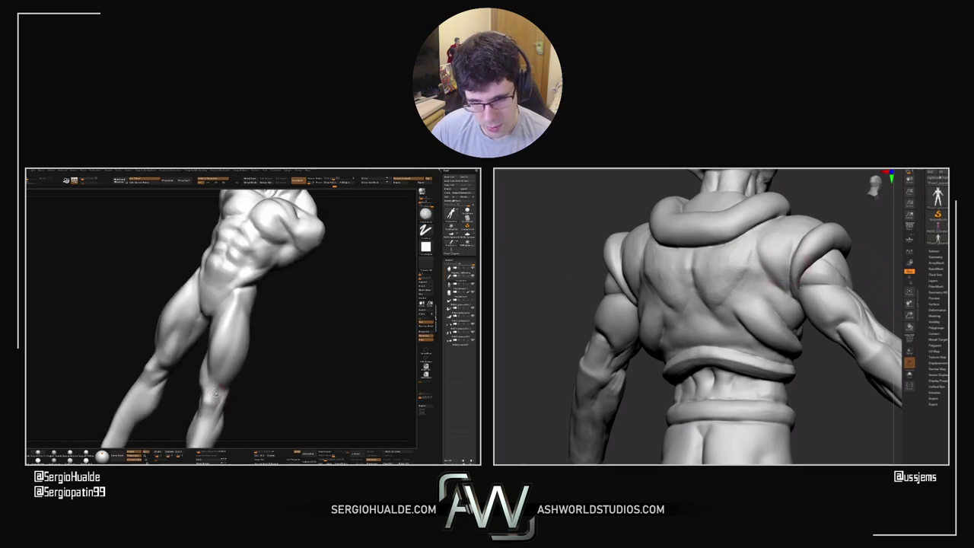
Shape the fighter's knee and the back of the legs, and adjust the horned character's torso around the waist
{"action": "left_click_drag", "start_coordinate": [880, 217], "coordinate": [872, 238]}
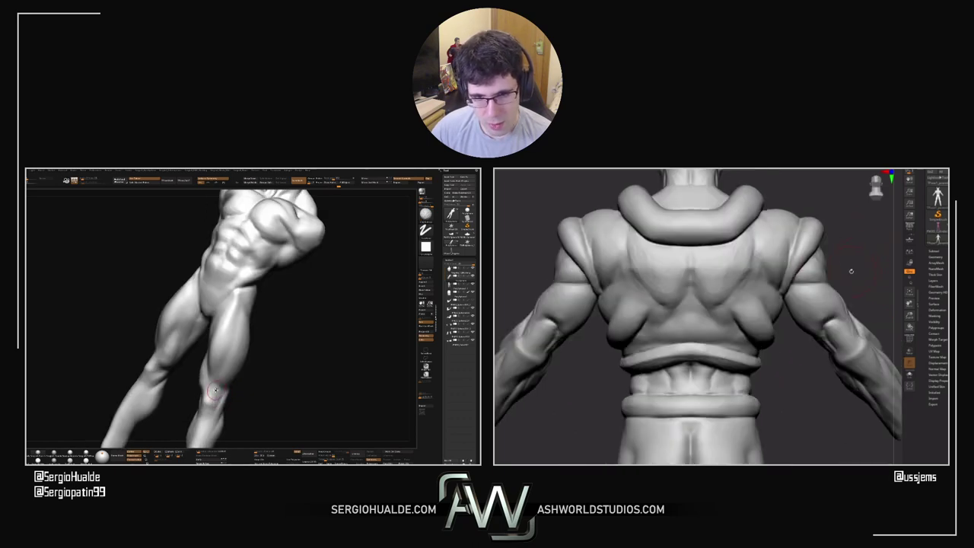
{"action": "mouse_move", "coordinate": [238, 393]}
{"action": "left_mouse_down", "text": "shift"}
{"action": "mouse_move", "coordinate": [225, 398]}
{"action": "mouse_move", "coordinate": [234, 376]}
{"action": "mouse_move", "coordinate": [260, 375]}
{"action": "left_mouse_up", "text": "shift"}
{"action": "left_click_drag", "start_coordinate": [857, 250], "coordinate": [853, 252]}
{"action": "left_click_drag", "start_coordinate": [256, 370], "coordinate": [252, 373]}
{"action": "left_click_drag", "start_coordinate": [852, 251], "coordinate": [849, 253]}
{"action": "key", "text": "s"}
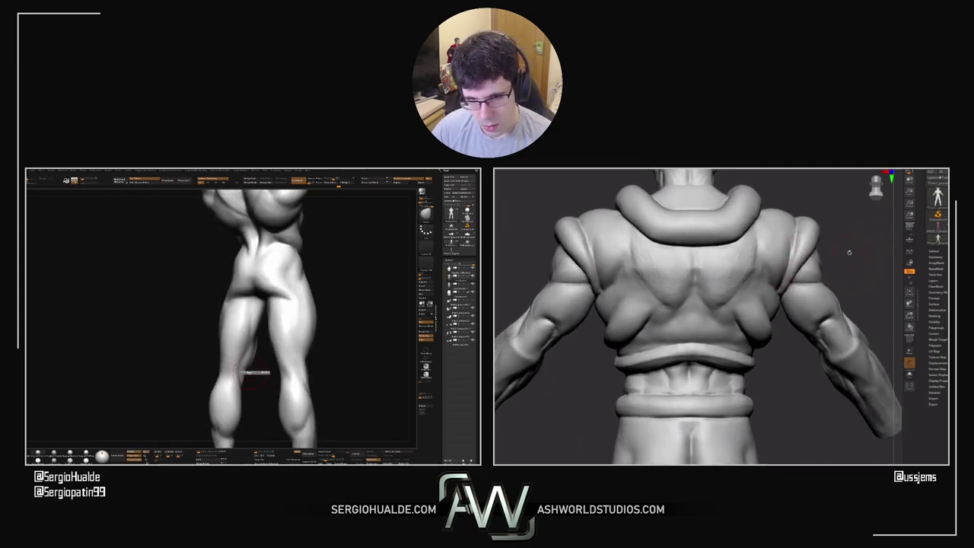
{"action": "left_click_drag", "start_coordinate": [801, 385], "coordinate": [754, 397]}
{"action": "left_click_drag", "start_coordinate": [248, 371], "coordinate": [218, 380]}
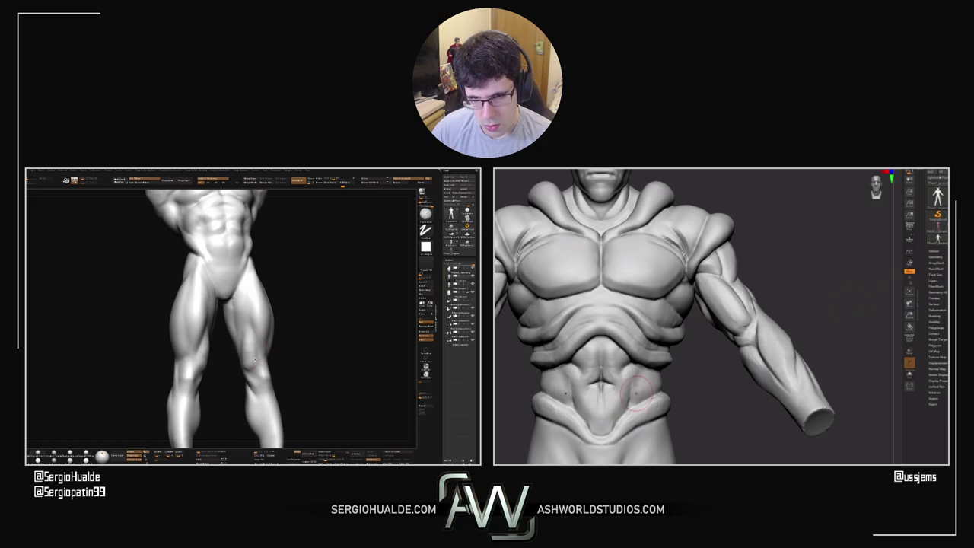
Define the fighter's lower quadriceps and kneecap, and refine the cloth folds below the horned character's chest
{"action": "right_click_drag", "start_coordinate": [239, 360], "coordinate": [252, 362]}
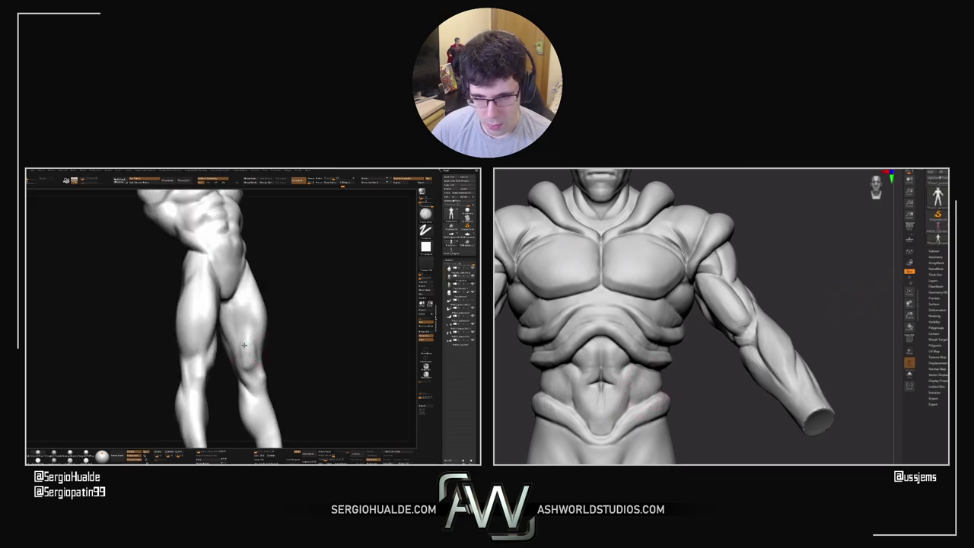
{"action": "right_click_drag", "start_coordinate": [248, 356], "coordinate": [243, 331]}
{"action": "right_click_drag", "start_coordinate": [234, 374], "coordinate": [240, 358]}
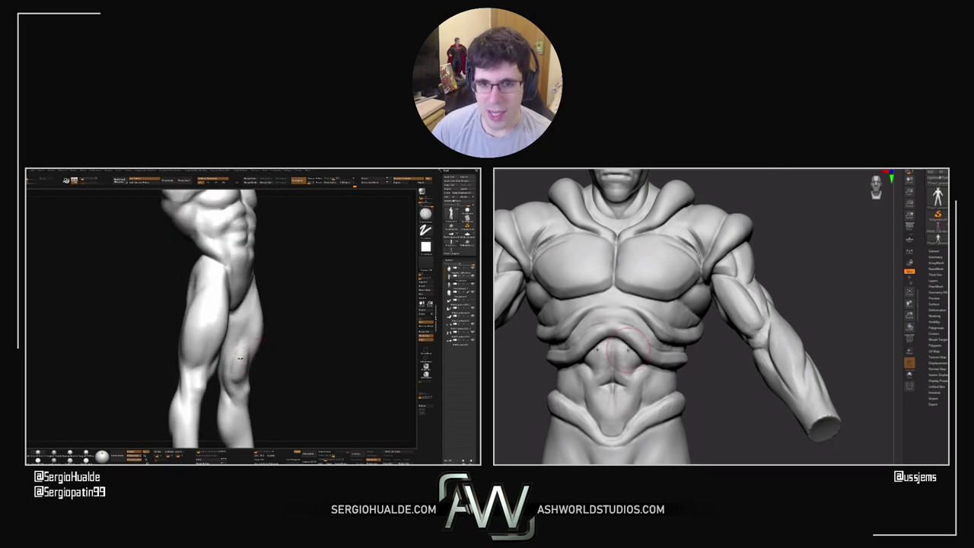
{"action": "right_click_drag", "start_coordinate": [254, 325], "coordinate": [238, 380]}
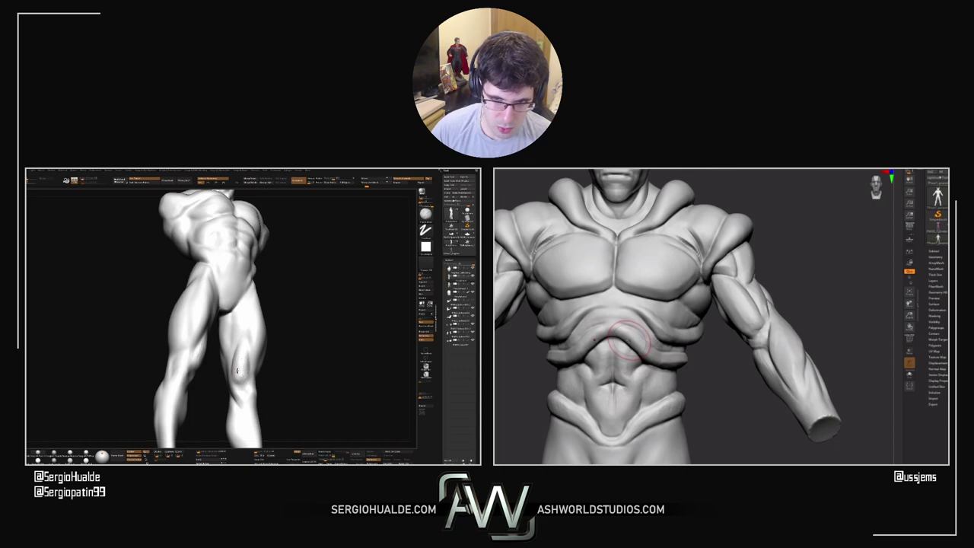
{"action": "right_click_drag", "start_coordinate": [239, 364], "coordinate": [235, 374]}
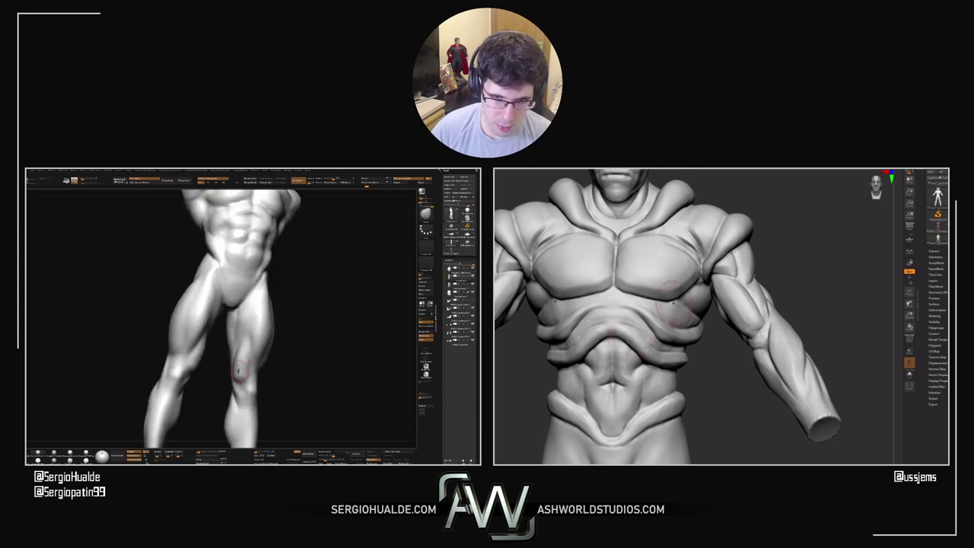
Refine the fighter's inner thigh and the area around the knee, and define the nape of the horned character's neck
{"action": "left_click_drag", "start_coordinate": [793, 271], "coordinate": [817, 314], "text": "alt"}
{"action": "right_click_drag", "start_coordinate": [245, 372], "coordinate": [256, 374]}
{"action": "right_click_drag", "start_coordinate": [680, 339], "coordinate": [686, 362], "text": "ctrl"}
{"action": "mouse_move", "coordinate": [256, 373]}
{"action": "right_mouse_down"}
{"action": "mouse_move", "coordinate": [242, 360]}
{"action": "mouse_move", "coordinate": [237, 369]}
{"action": "right_mouse_up"}
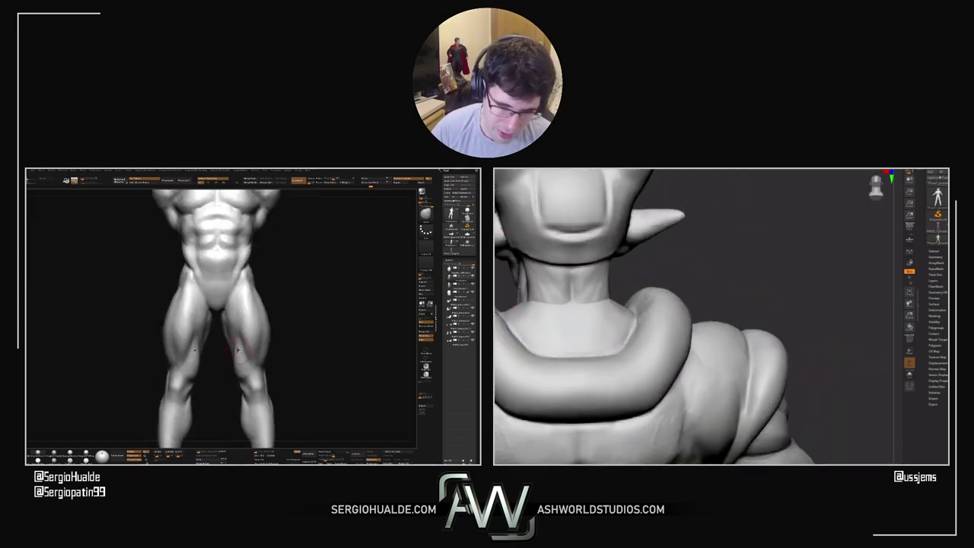
{"action": "mouse_move", "coordinate": [239, 367]}
{"action": "right_mouse_down"}
{"action": "mouse_move", "coordinate": [254, 347]}
{"action": "mouse_move", "coordinate": [260, 359]}
{"action": "right_mouse_up"}
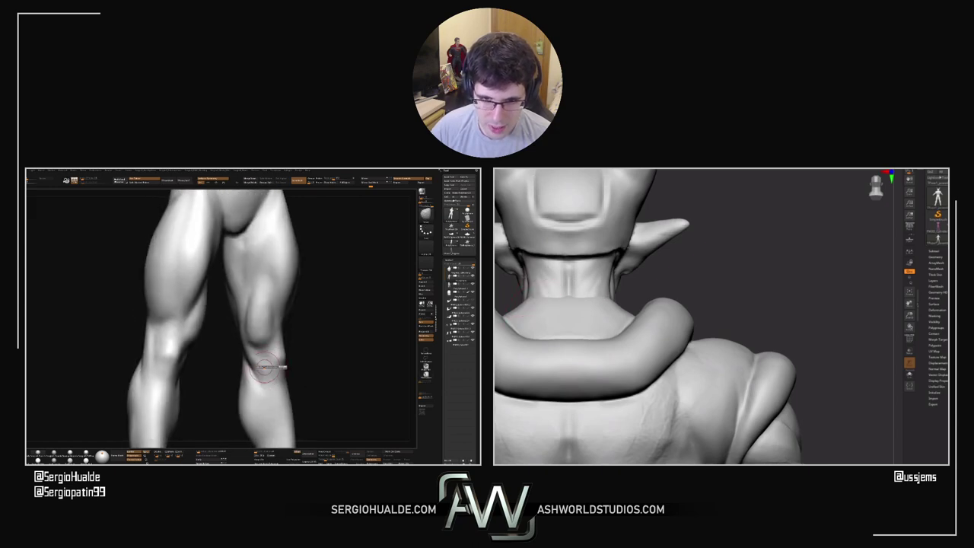
{"action": "left_click_drag", "start_coordinate": [253, 356], "coordinate": [264, 377], "text": "shift"}
{"action": "right_click_drag", "start_coordinate": [270, 388], "coordinate": [232, 371], "text": "ctrl"}
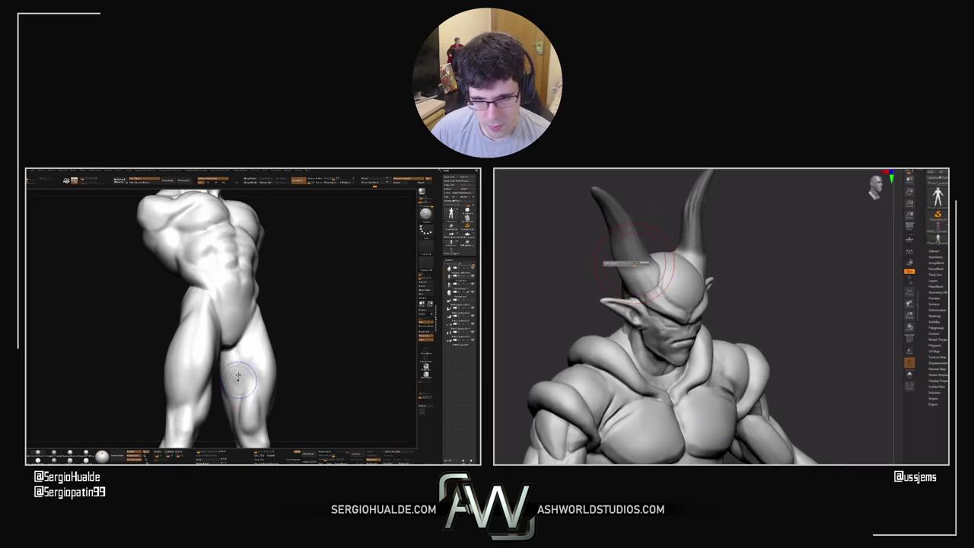
Sculpt and smooth the fighter's inner-thigh adductors, and mask everything on the horned character except the horns
{"action": "left_click_drag", "start_coordinate": [312, 358], "coordinate": [255, 354]}
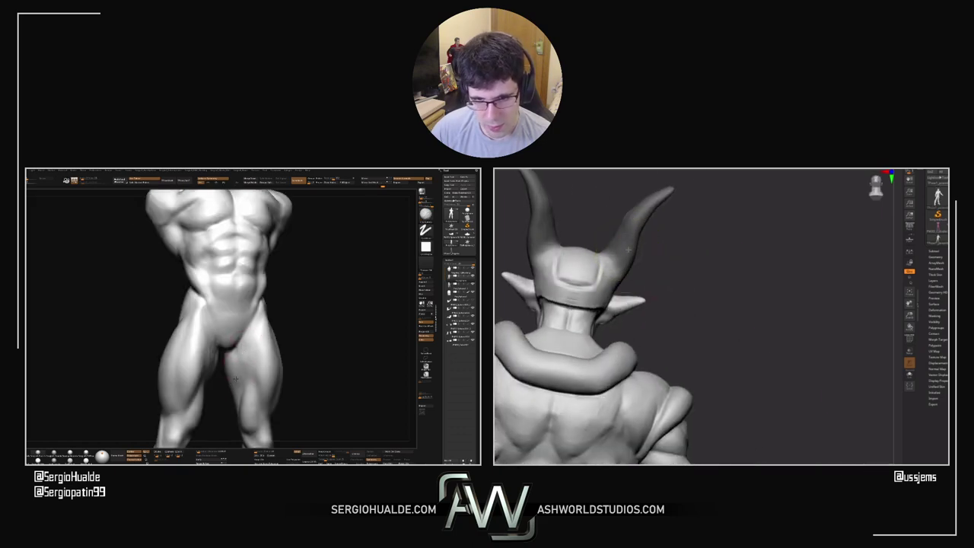
{"action": "left_click_drag", "start_coordinate": [232, 366], "coordinate": [234, 374], "text": "shift"}
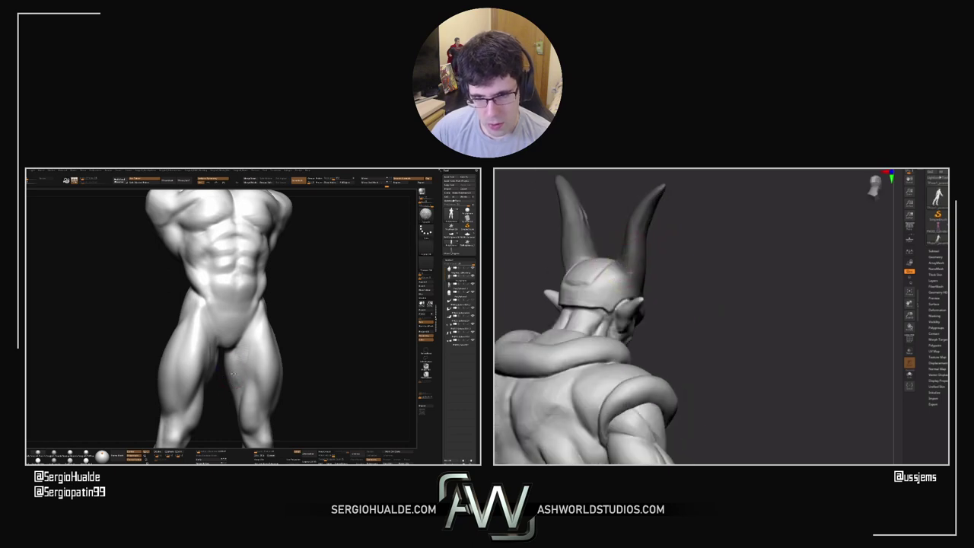
{"action": "mouse_move", "coordinate": [243, 348]}
{"action": "right_mouse_down"}
{"action": "mouse_move", "coordinate": [226, 352]}
{"action": "mouse_move", "coordinate": [247, 356]}
{"action": "right_mouse_up"}
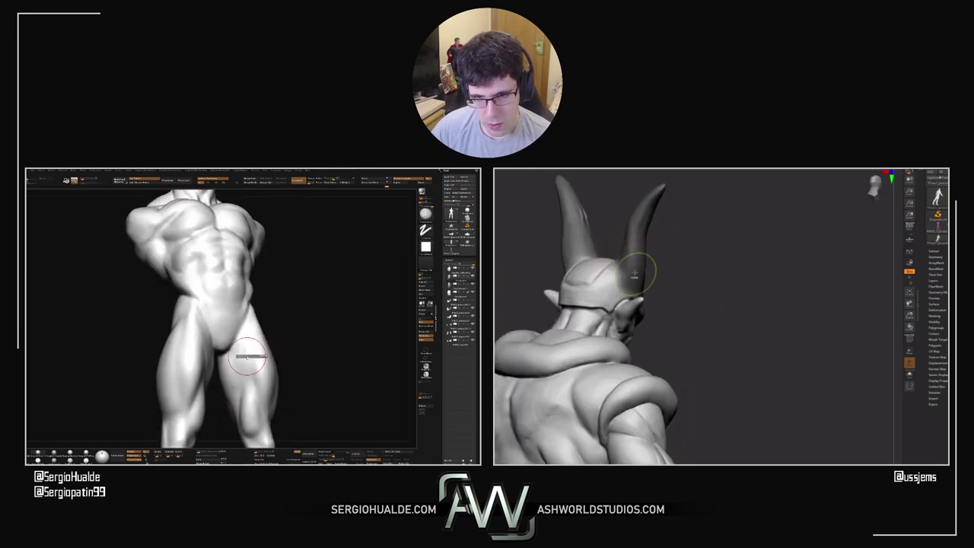
{"action": "right_click_drag", "start_coordinate": [243, 396], "coordinate": [228, 392]}
{"action": "left_click_drag", "start_coordinate": [240, 361], "coordinate": [240, 368], "text": "shift"}
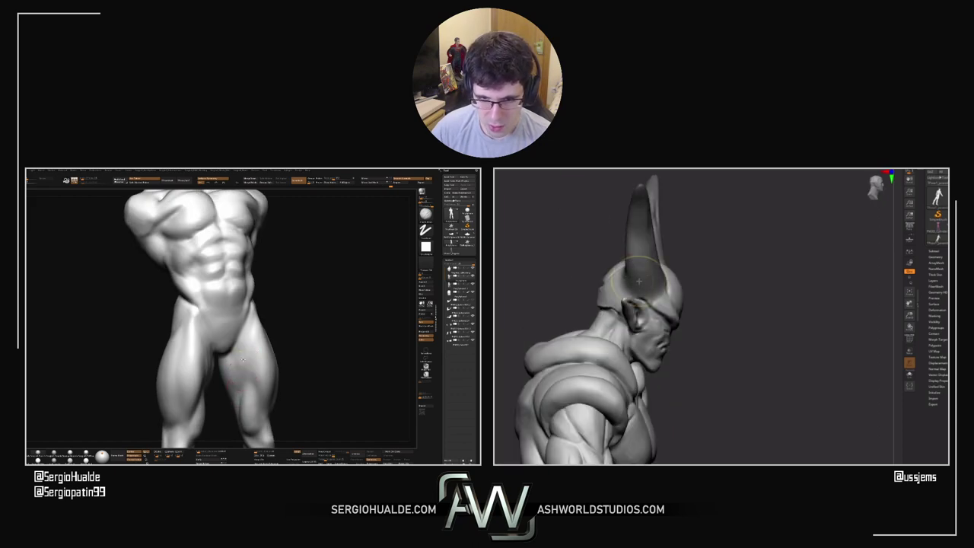
{"action": "left_click_drag", "start_coordinate": [242, 377], "coordinate": [245, 384]}
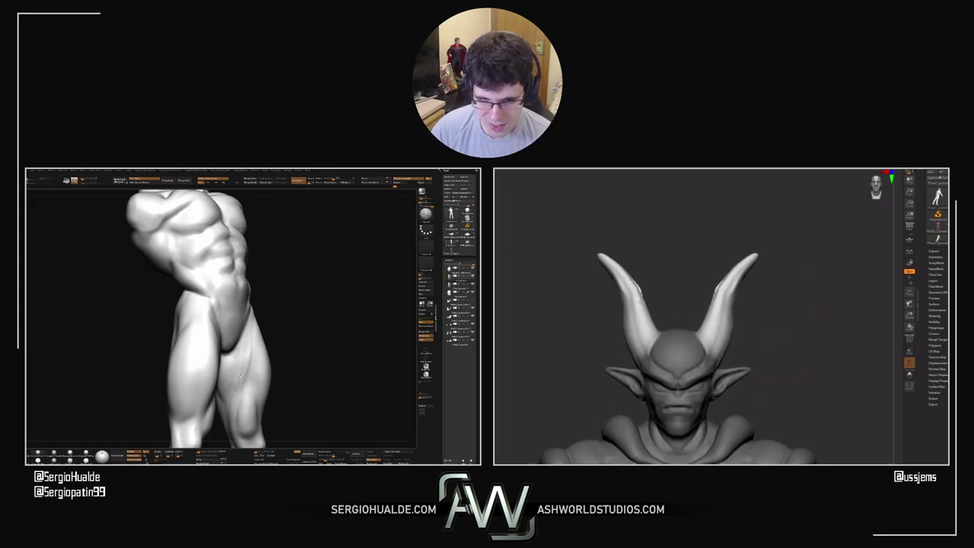
{"action": "right_click_drag", "start_coordinate": [245, 355], "coordinate": [256, 370]}
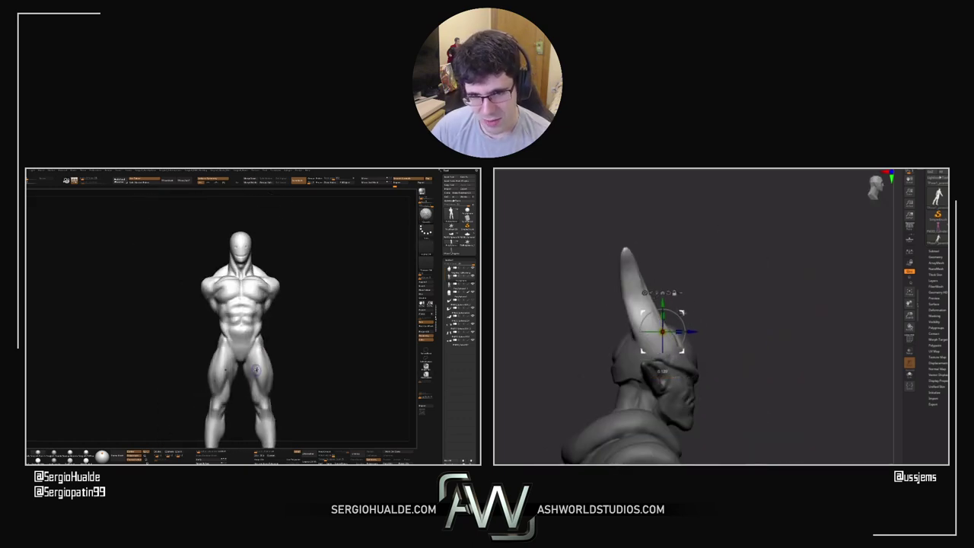
Reshape the fighter's thigh in side profile with the Move brush, and rotate the horned character's horns backwards
{"action": "left_click_drag", "start_coordinate": [256, 370], "coordinate": [238, 361]}
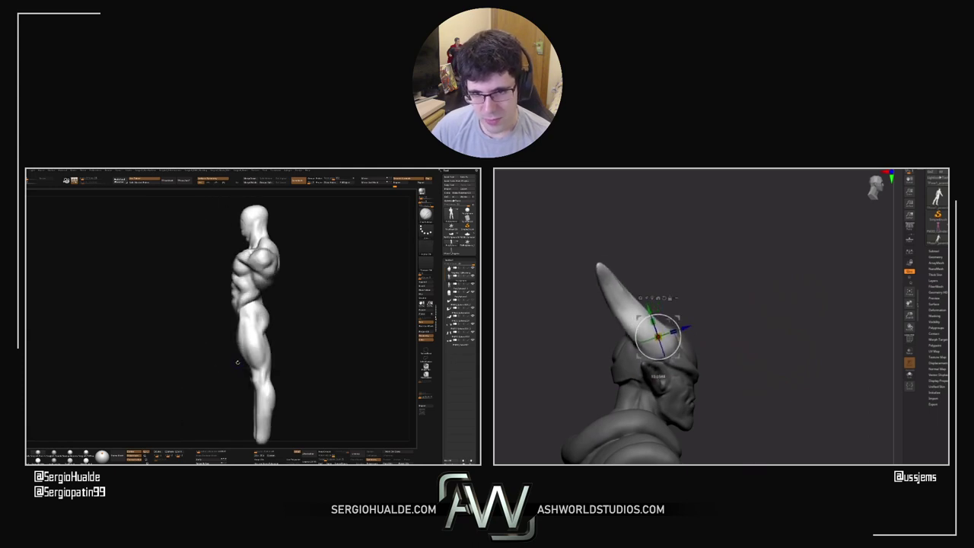
{"action": "scroll", "coordinate": [237, 362], "scroll_direction": "up", "scroll_amount": 3}
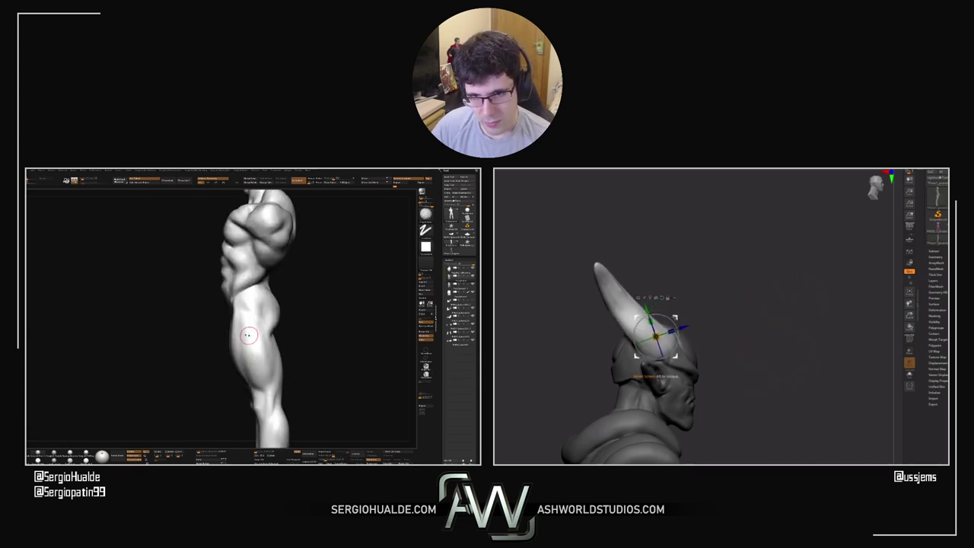
{"action": "key", "text": "b"}
{"action": "key", "text": "m"}
{"action": "key", "text": "v"}
{"action": "right_click_drag", "start_coordinate": [246, 335], "coordinate": [251, 337]}
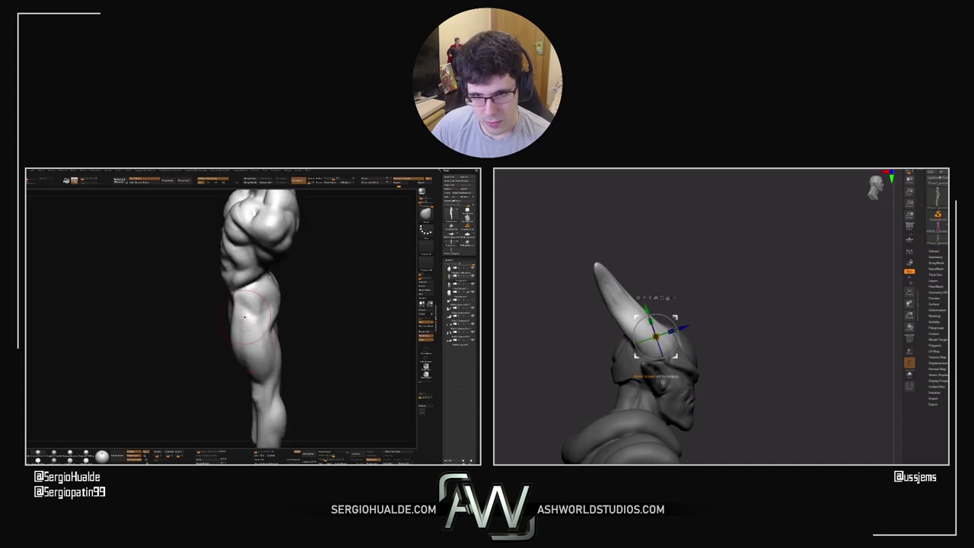
{"action": "right_click_drag", "start_coordinate": [238, 329], "coordinate": [246, 333]}
{"action": "scroll", "coordinate": [246, 336], "scroll_direction": "down", "scroll_amount": 3}
{"action": "left_click_drag", "start_coordinate": [248, 332], "coordinate": [225, 347]}
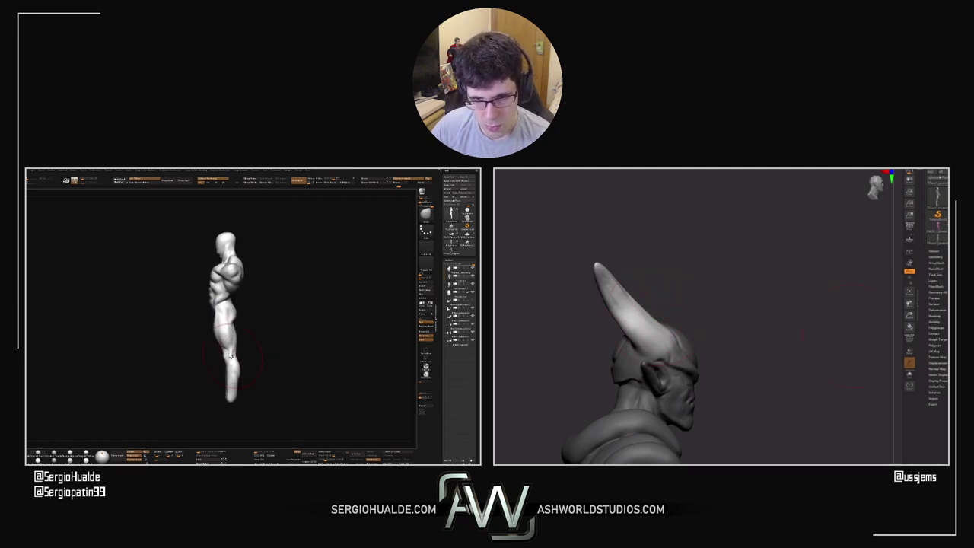
Bend the horned character's horns outward, and reshape the back of the fighter's calves with the Move brush
{"action": "mouse_move", "coordinate": [850, 336]}
{"action": "left_mouse_down"}
{"action": "mouse_move", "coordinate": [699, 287]}
{"action": "mouse_move", "coordinate": [727, 291]}
{"action": "left_mouse_up"}
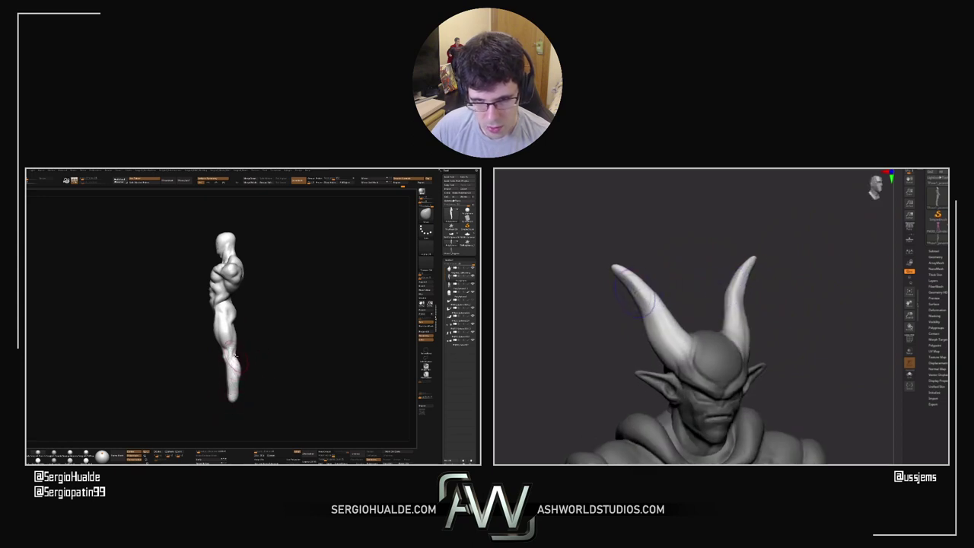
{"action": "left_click_drag", "start_coordinate": [708, 303], "coordinate": [671, 300], "text": "shift"}
{"action": "left_click_drag", "start_coordinate": [293, 354], "coordinate": [257, 355]}
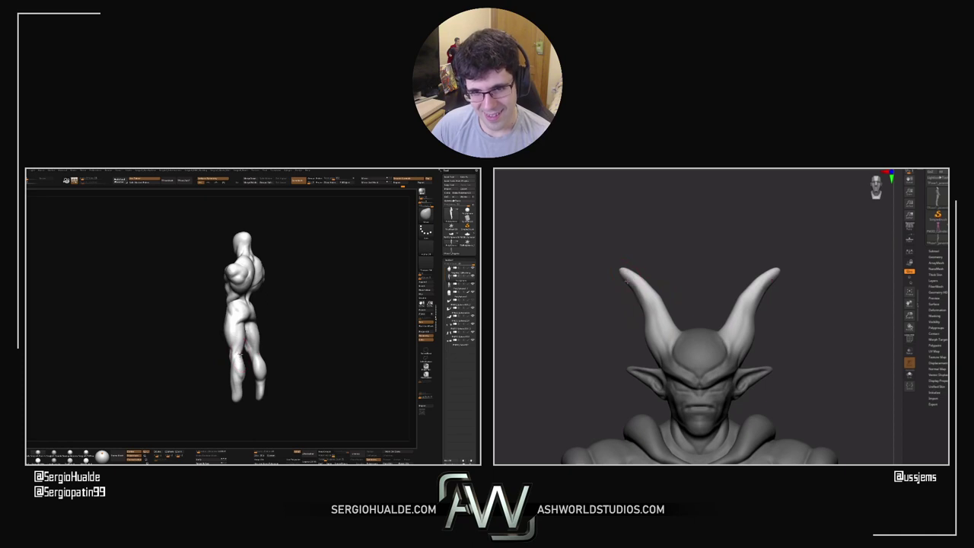
{"action": "left_click_drag", "start_coordinate": [626, 281], "coordinate": [630, 284]}
{"action": "left_click_drag", "start_coordinate": [296, 364], "coordinate": [312, 376]}
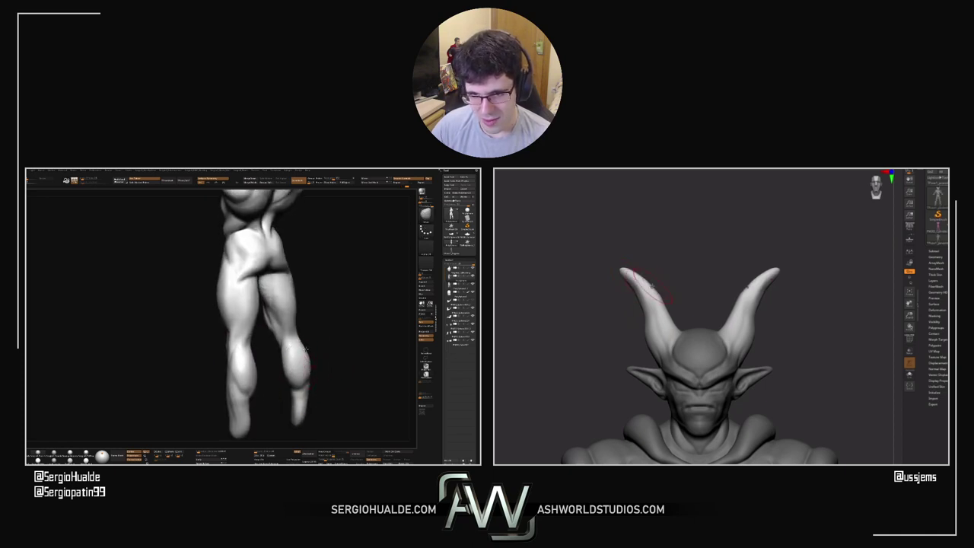
{"action": "left_click_drag", "start_coordinate": [306, 355], "coordinate": [309, 377]}
{"action": "right_click_drag", "start_coordinate": [303, 380], "coordinate": [302, 378]}
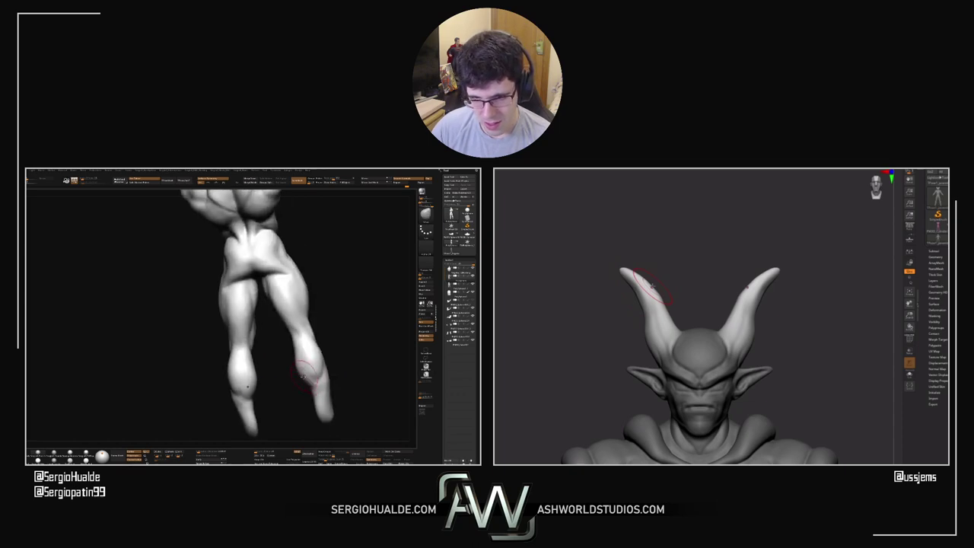
{"action": "mouse_move", "coordinate": [302, 378]}
{"action": "left_mouse_down"}
{"action": "mouse_move", "coordinate": [299, 361]}
{"action": "mouse_move", "coordinate": [308, 370]}
{"action": "left_mouse_up"}
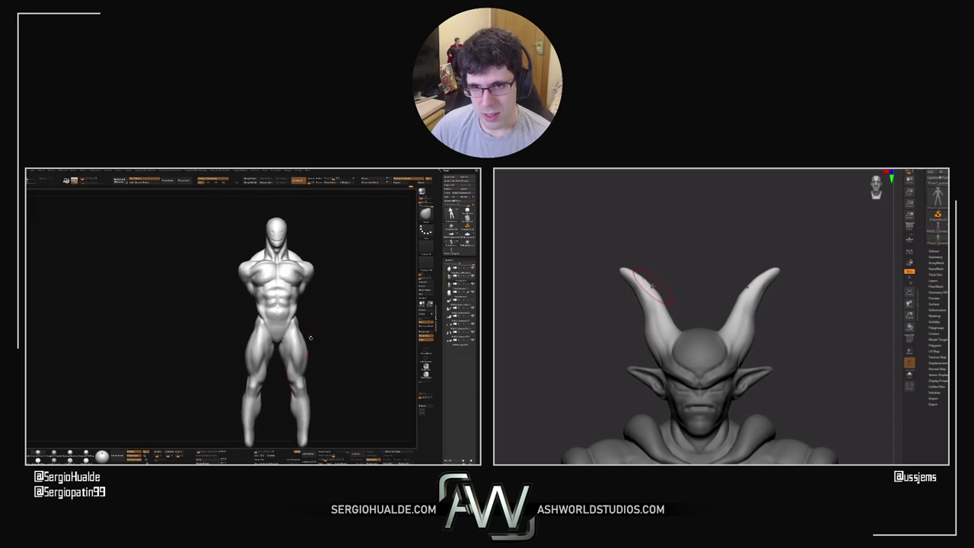
Lengthen the tips of the horned character's horns outward, and isolate the fighter's bald head without hair and body
{"action": "mouse_move", "coordinate": [275, 354]}
{"action": "right_mouse_down", "text": "alt"}
{"action": "mouse_move", "coordinate": [269, 397]}
{"action": "mouse_move", "coordinate": [274, 335]}
{"action": "mouse_move", "coordinate": [250, 315]}
{"action": "right_mouse_up", "text": "alt"}
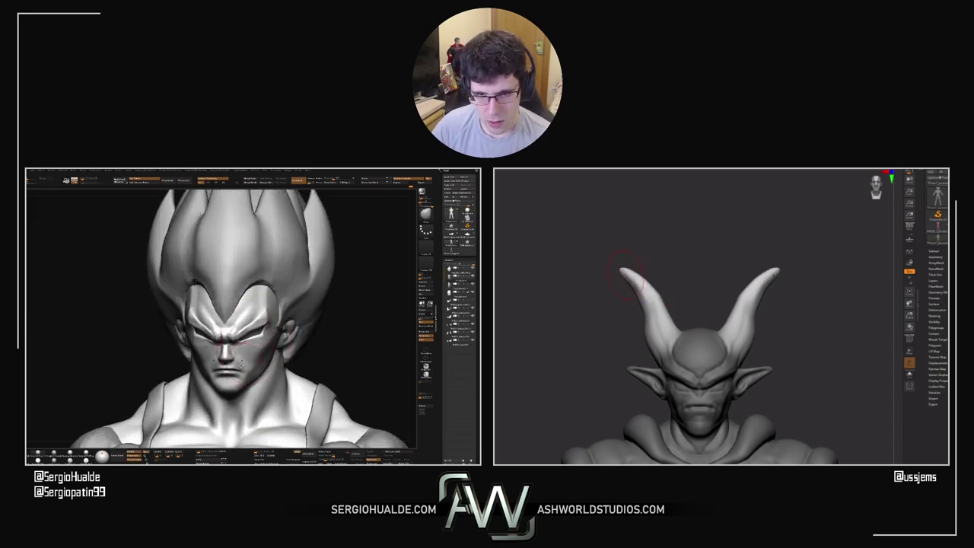
{"action": "right_click_drag", "start_coordinate": [199, 359], "coordinate": [226, 374]}
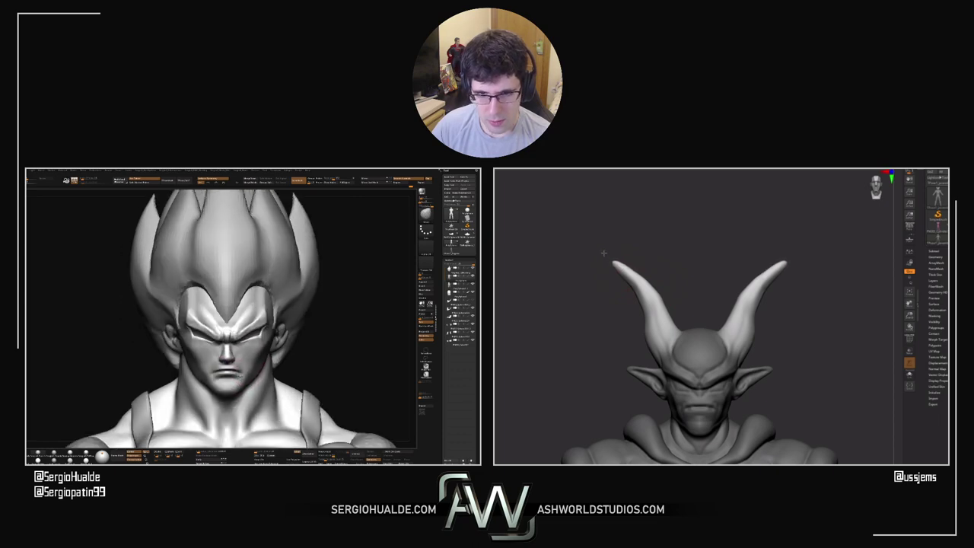
{"action": "key", "text": "alt+shift+s"}
{"action": "key", "text": "alt+shift+s"}
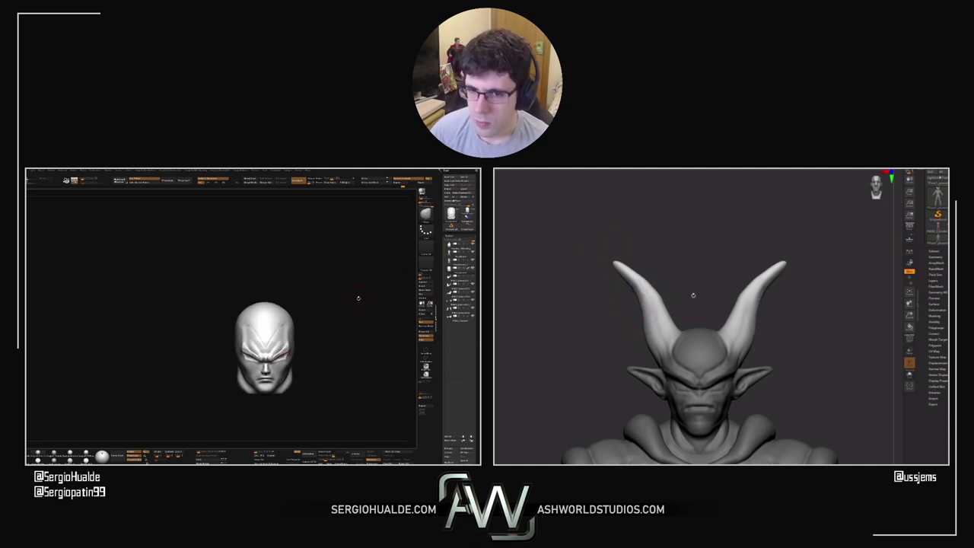
{"action": "left_click_drag", "start_coordinate": [694, 295], "coordinate": [806, 358]}
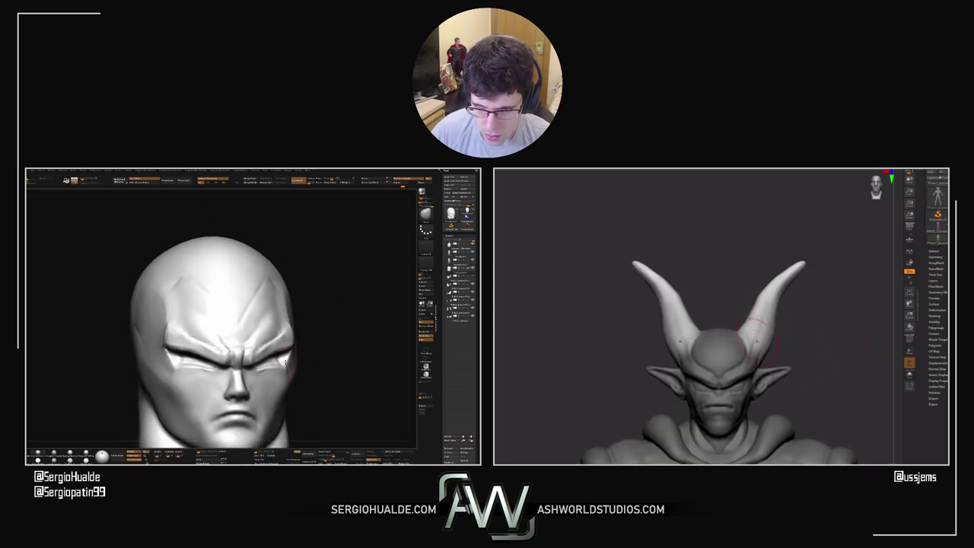
Clear the mask on the horned character's body, and refine the fighter's temple and cheekbone beside the eye
{"action": "left_click_drag", "start_coordinate": [807, 351], "coordinate": [788, 218]}
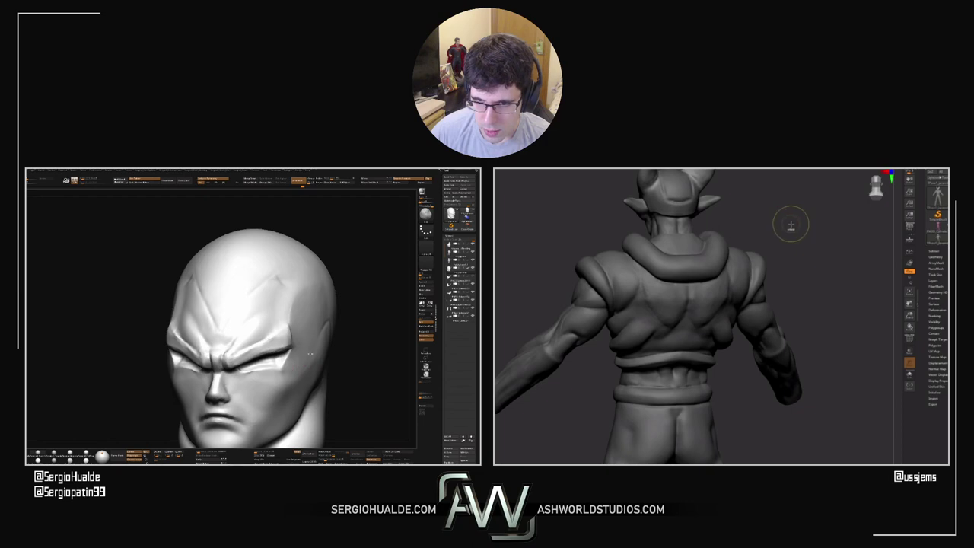
{"action": "mouse_move", "coordinate": [572, 285]}
{"action": "left_mouse_down"}
{"action": "mouse_move", "coordinate": [591, 308]}
{"action": "mouse_move", "coordinate": [768, 301]}
{"action": "left_mouse_up"}
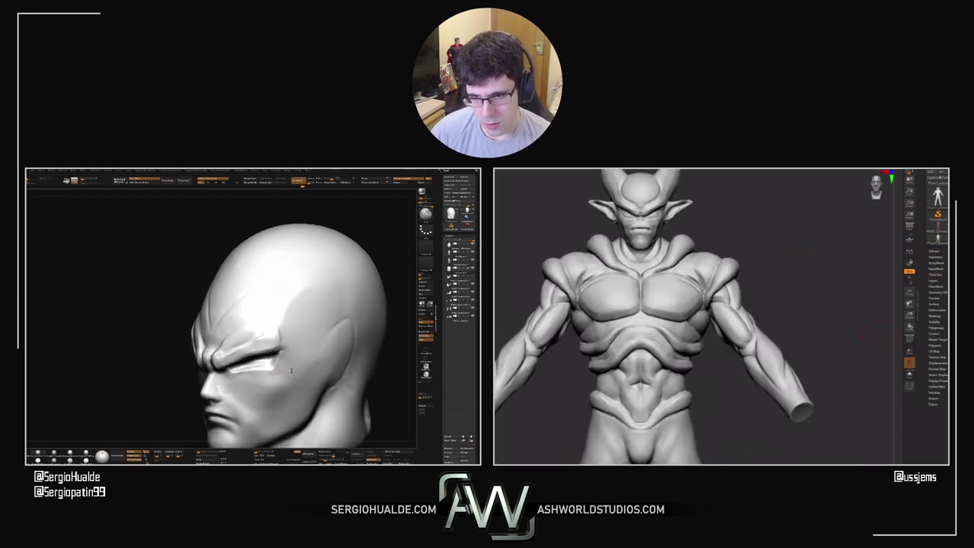
{"action": "right_click_drag", "start_coordinate": [291, 370], "coordinate": [275, 377]}
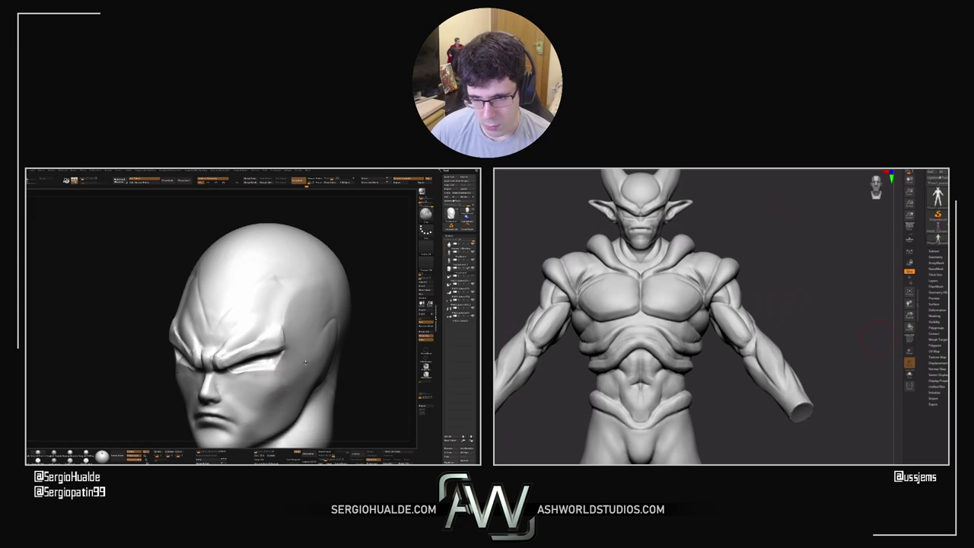
{"action": "left_click_drag", "start_coordinate": [739, 376], "coordinate": [752, 375], "text": "alt"}
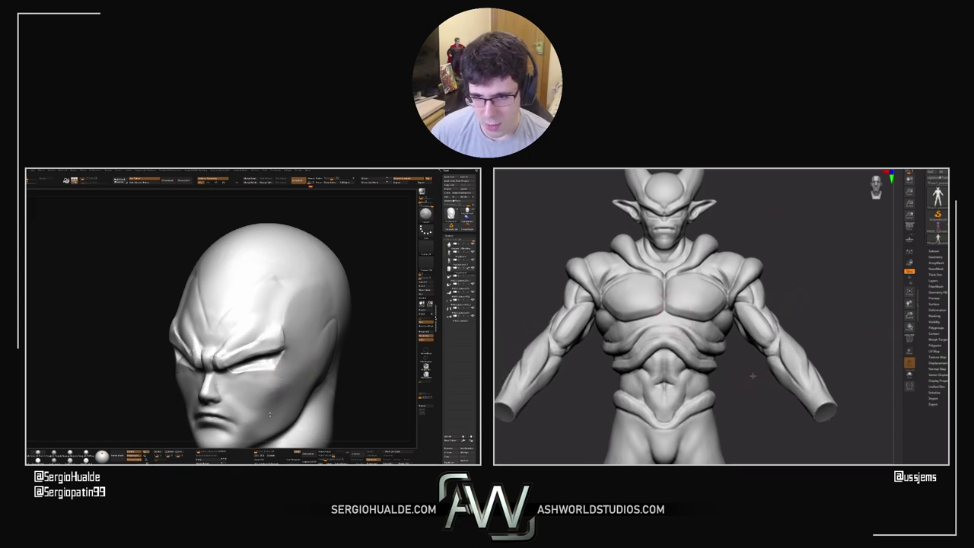
{"action": "right_click_drag", "start_coordinate": [294, 385], "coordinate": [296, 365], "text": "ctrl"}
{"action": "mouse_move", "coordinate": [296, 365]}
{"action": "right_mouse_down"}
{"action": "mouse_move", "coordinate": [318, 371]}
{"action": "mouse_move", "coordinate": [292, 375]}
{"action": "mouse_move", "coordinate": [303, 367]}
{"action": "right_mouse_up"}
Adjust the brush size and refine the side of the fighter's face between the eye, temple and jaw
{"action": "key", "text": "s"}
{"action": "left_click_drag", "start_coordinate": [715, 373], "coordinate": [737, 372]}
{"action": "mouse_move", "coordinate": [303, 366]}
{"action": "right_mouse_down"}
{"action": "mouse_move", "coordinate": [266, 365]}
{"action": "mouse_move", "coordinate": [275, 368]}
{"action": "right_mouse_up"}
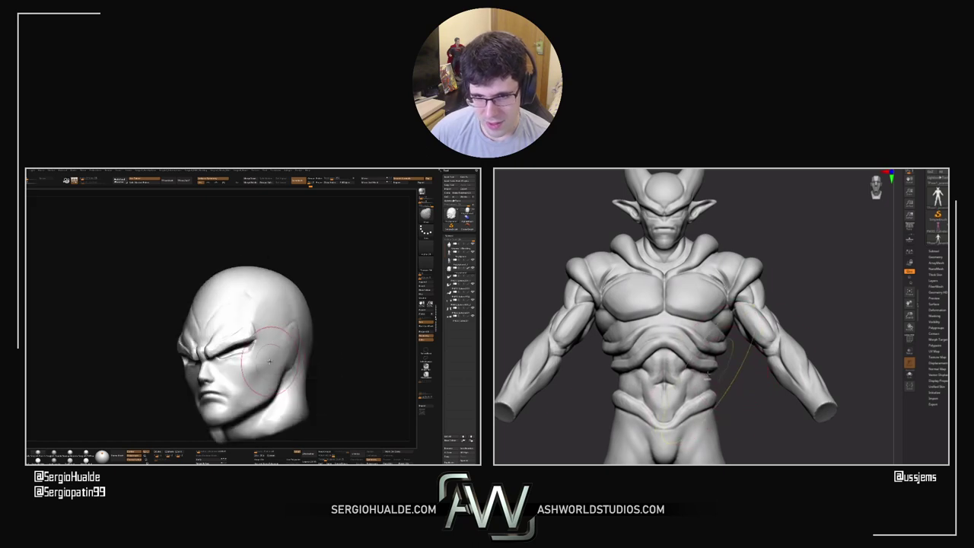
{"action": "key", "text": "s"}
{"action": "left_click_drag", "start_coordinate": [274, 363], "coordinate": [259, 367]}
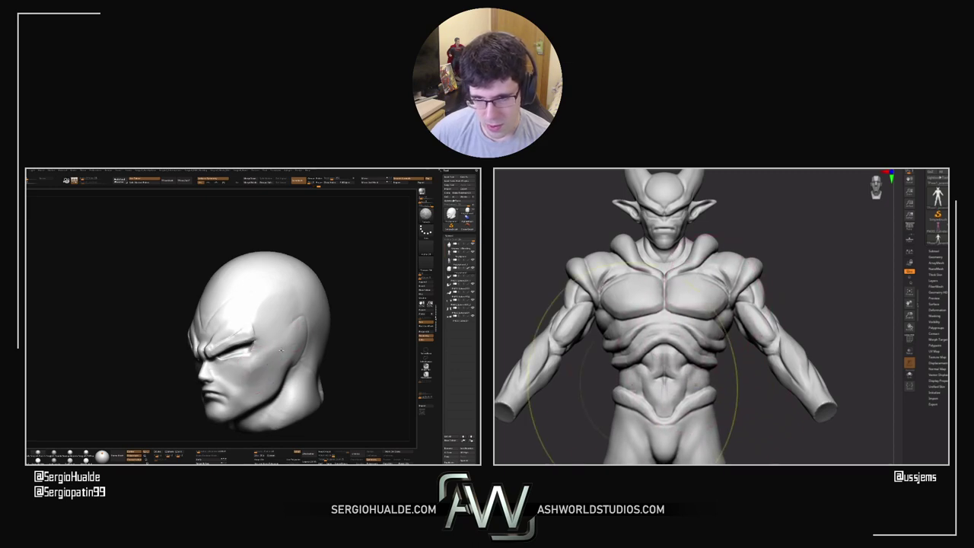
{"action": "mouse_move", "coordinate": [265, 374]}
{"action": "right_mouse_down"}
{"action": "mouse_move", "coordinate": [280, 370]}
{"action": "mouse_move", "coordinate": [262, 372]}
{"action": "mouse_move", "coordinate": [304, 329]}
{"action": "mouse_move", "coordinate": [291, 347]}
{"action": "mouse_move", "coordinate": [291, 313]}
{"action": "mouse_move", "coordinate": [278, 326]}
{"action": "right_mouse_up"}
{"action": "key", "text": "s"}
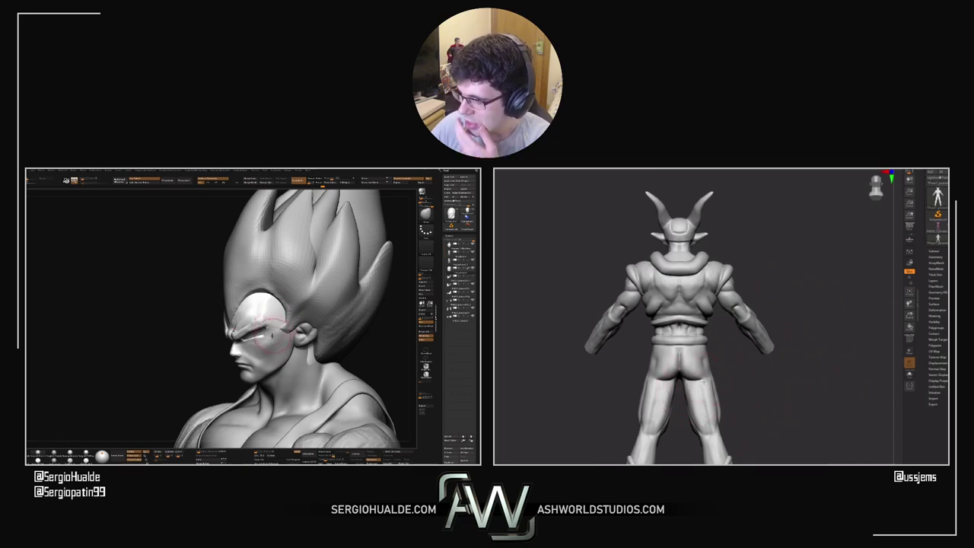
Isolate the fighter's ears, remesh them, and smooth their inner surface
{"action": "mouse_move", "coordinate": [281, 342]}
{"action": "right_mouse_down"}
{"action": "mouse_move", "coordinate": [335, 352]}
{"action": "mouse_move", "coordinate": [355, 429]}
{"action": "mouse_move", "coordinate": [307, 355]}
{"action": "mouse_move", "coordinate": [304, 266]}
{"action": "right_mouse_up"}
{"action": "left_click", "coordinate": [306, 341], "text": "ctrl+shift"}
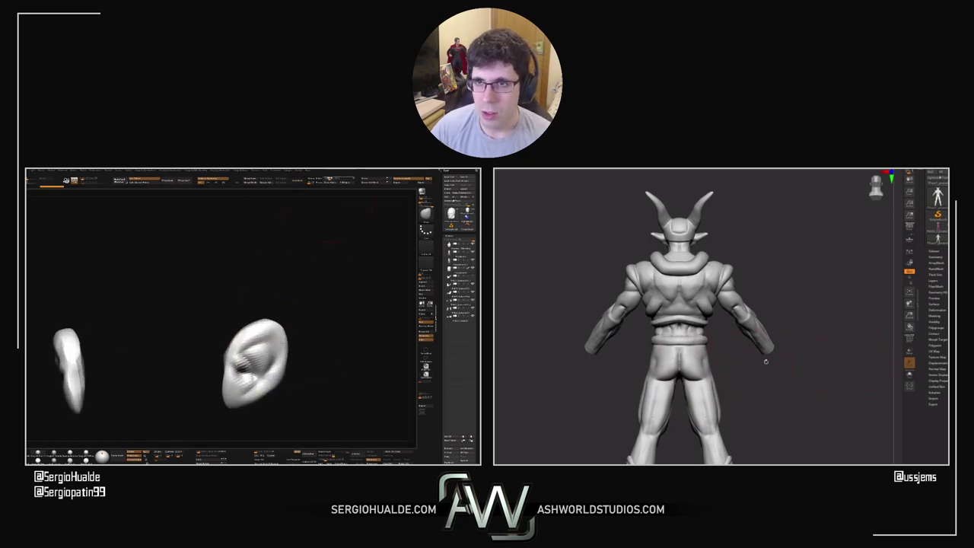
{"action": "left_click", "coordinate": [297, 181]}
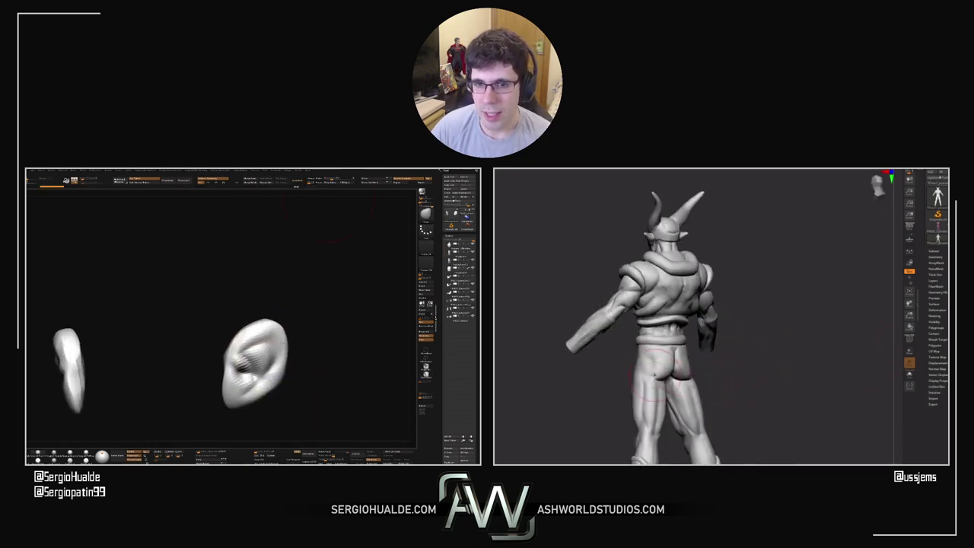
{"action": "left_click", "coordinate": [299, 184]}
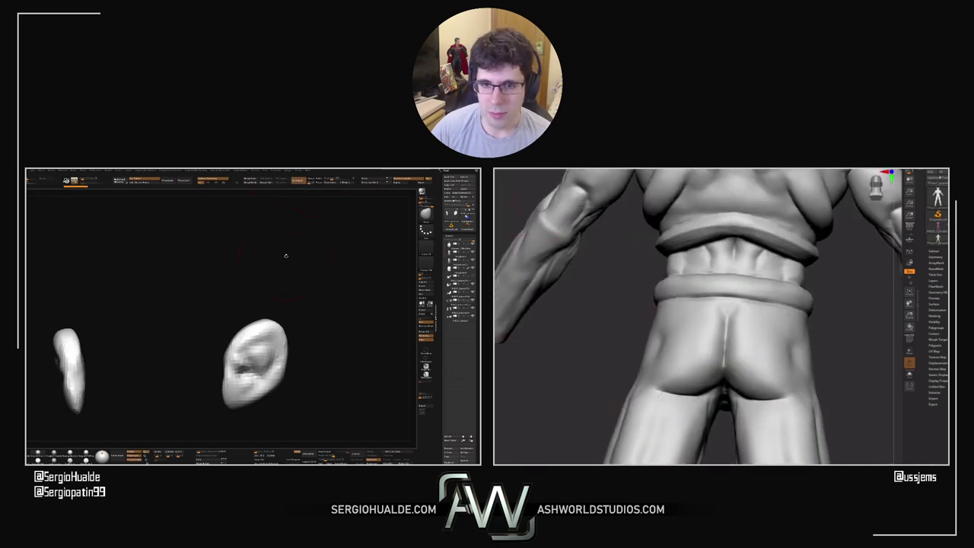
{"action": "key", "text": "ctrl+z"}
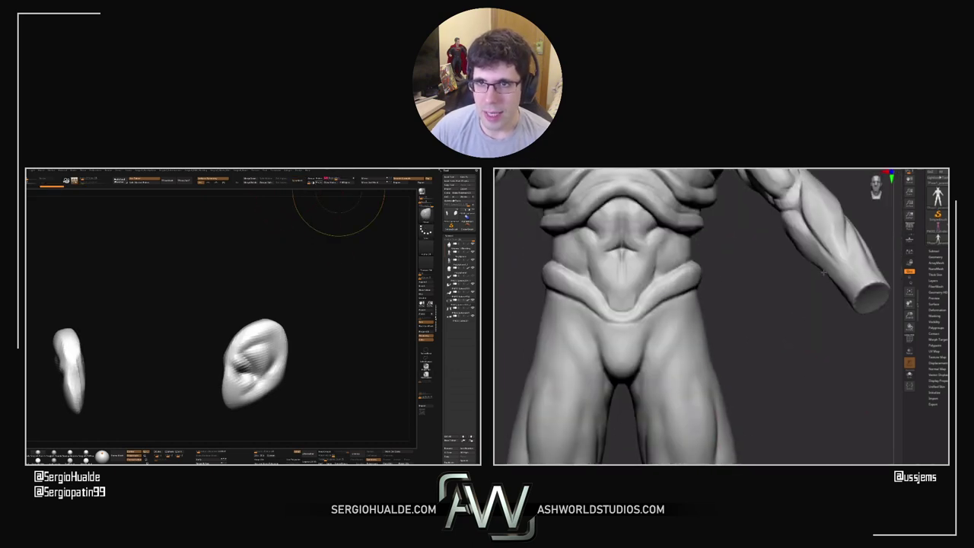
{"action": "left_click_drag", "start_coordinate": [267, 341], "coordinate": [260, 373], "text": "shift"}
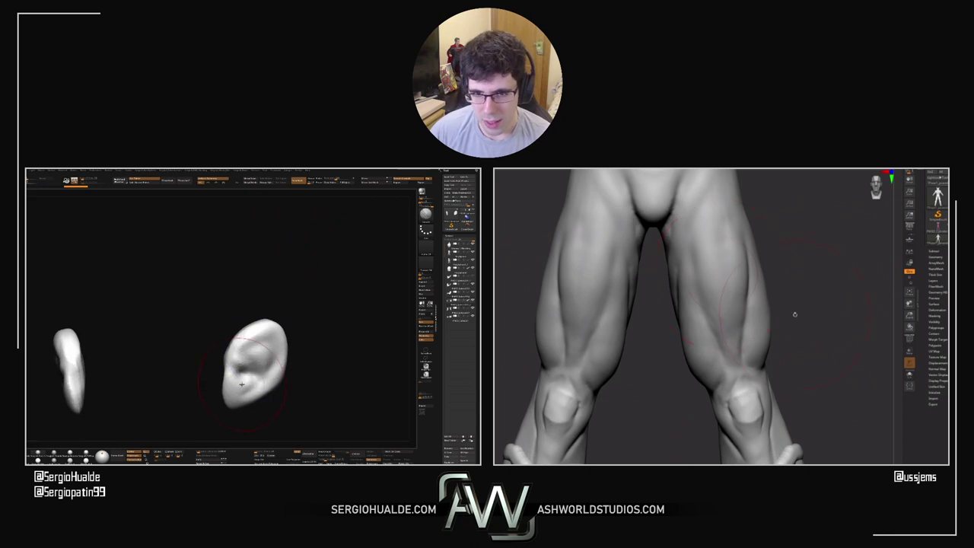
Build up the outer rim of the fighter's ear, and define the quadriceps on the horned character's thighs
{"action": "mouse_move", "coordinate": [260, 372]}
{"action": "right_mouse_down"}
{"action": "mouse_move", "coordinate": [265, 363]}
{"action": "mouse_move", "coordinate": [298, 364]}
{"action": "mouse_move", "coordinate": [247, 362]}
{"action": "right_mouse_up"}
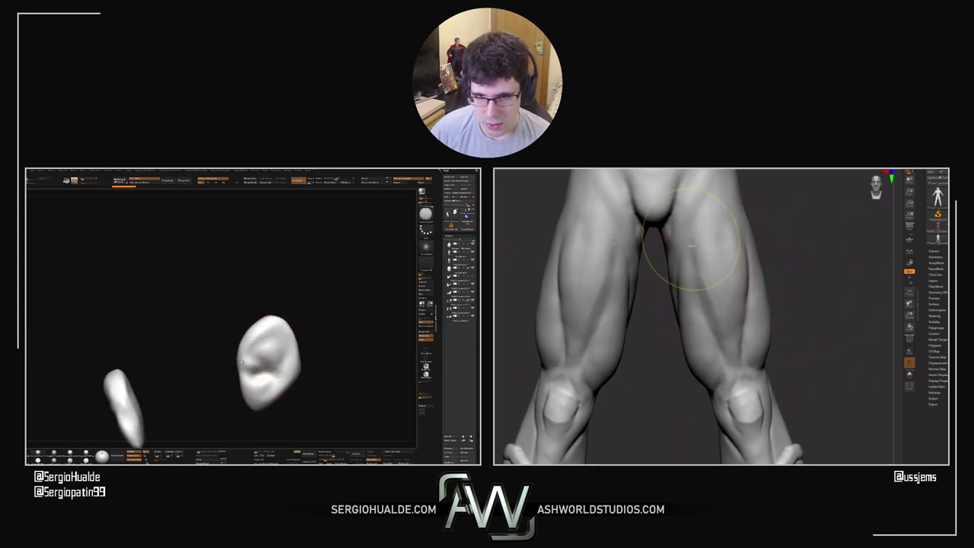
{"action": "right_click_drag", "start_coordinate": [280, 332], "coordinate": [271, 341]}
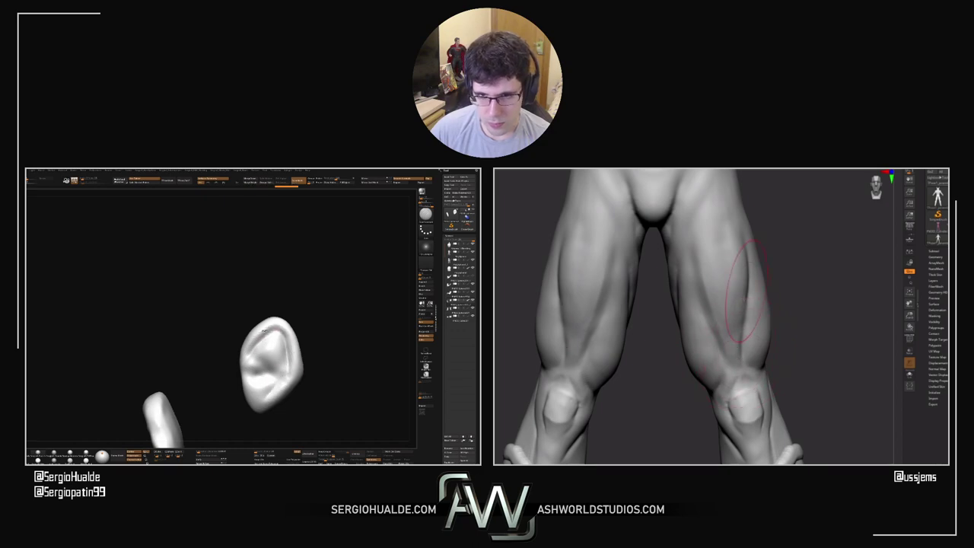
{"action": "right_click_drag", "start_coordinate": [735, 331], "coordinate": [729, 234]}
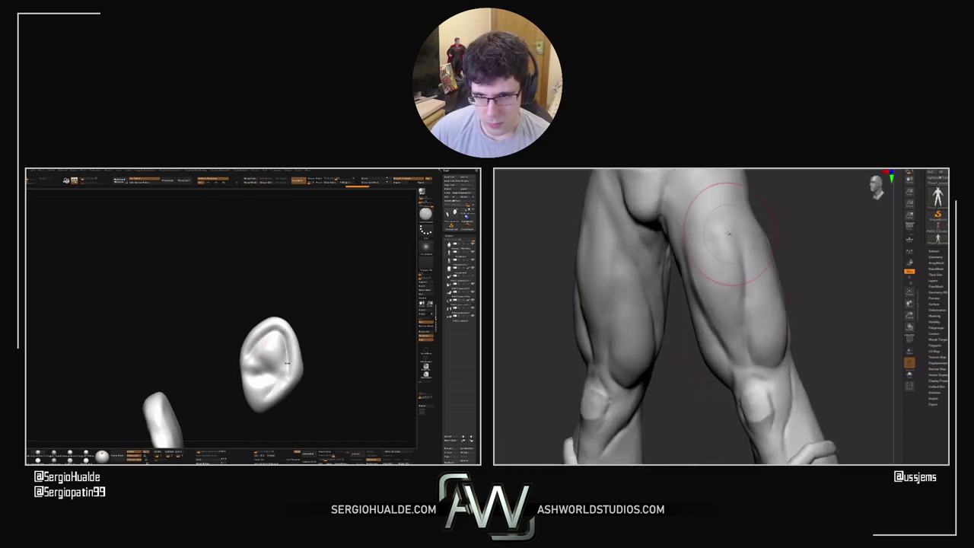
{"action": "right_click_drag", "start_coordinate": [274, 383], "coordinate": [278, 370]}
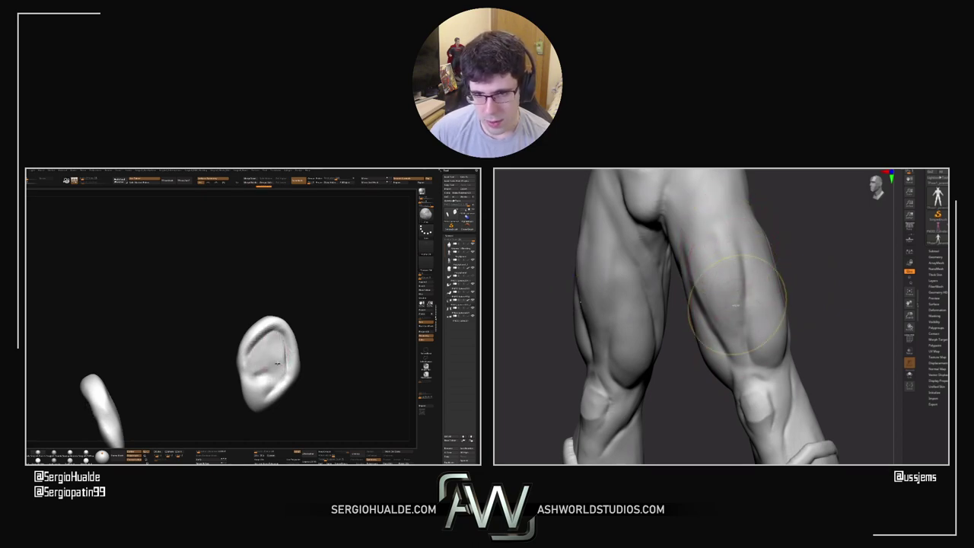
Hollow out the inside of the fighter's ear, and refine the horned character's front thigh muscles above the knees
{"action": "right_click_drag", "start_coordinate": [754, 305], "coordinate": [789, 266]}
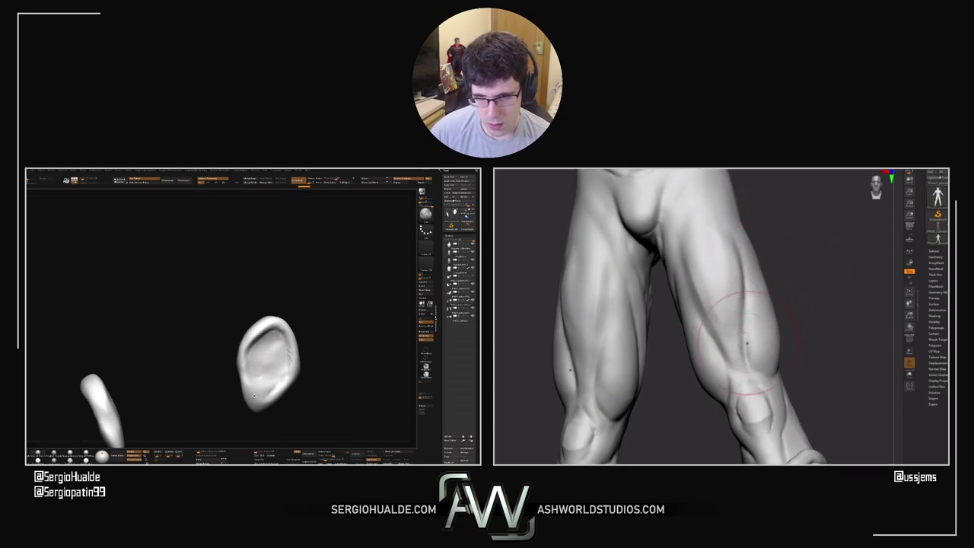
{"action": "right_click_drag", "start_coordinate": [753, 309], "coordinate": [809, 285]}
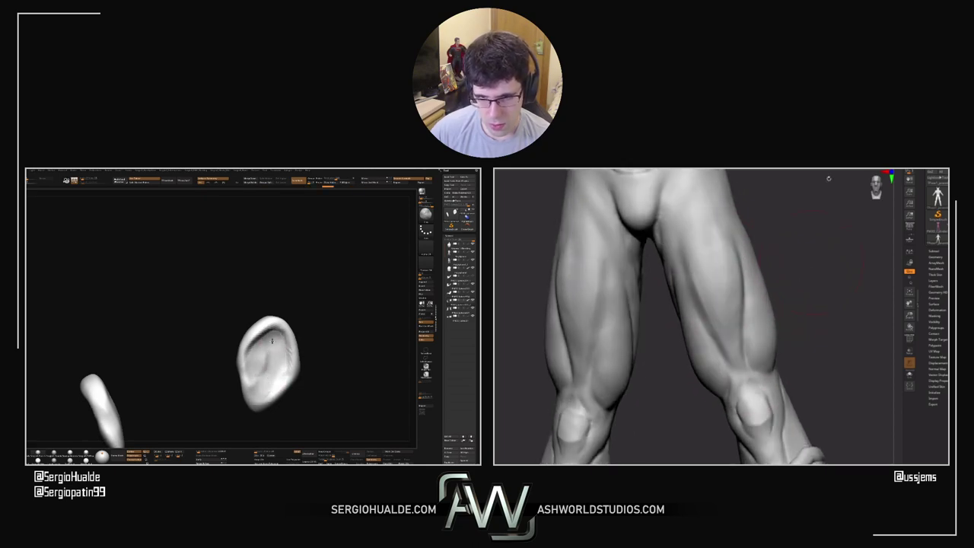
{"action": "mouse_move", "coordinate": [268, 365]}
{"action": "right_mouse_down"}
{"action": "mouse_move", "coordinate": [290, 369]}
{"action": "mouse_move", "coordinate": [271, 374]}
{"action": "mouse_move", "coordinate": [273, 358]}
{"action": "right_mouse_up"}
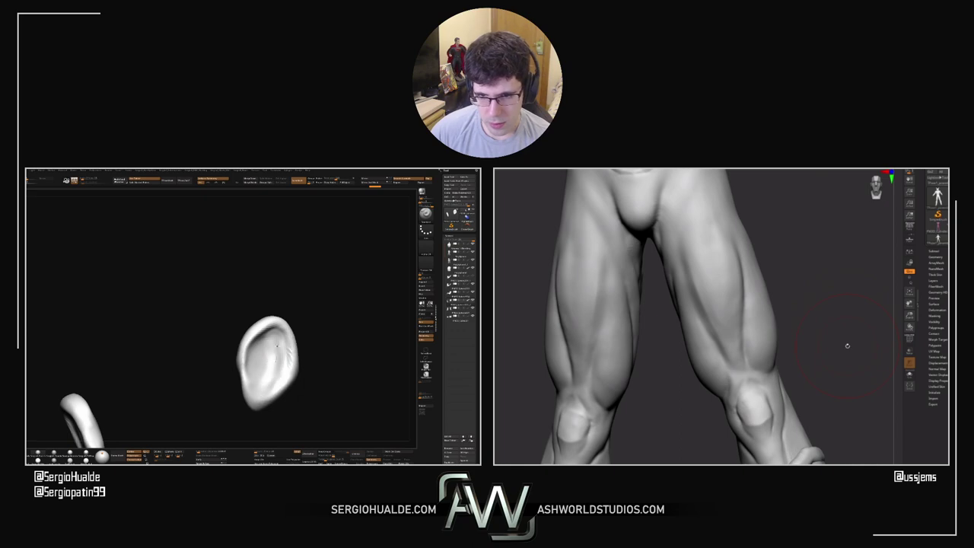
{"action": "mouse_move", "coordinate": [272, 381]}
{"action": "right_mouse_down"}
{"action": "mouse_move", "coordinate": [281, 382]}
{"action": "mouse_move", "coordinate": [253, 381]}
{"action": "right_mouse_up"}
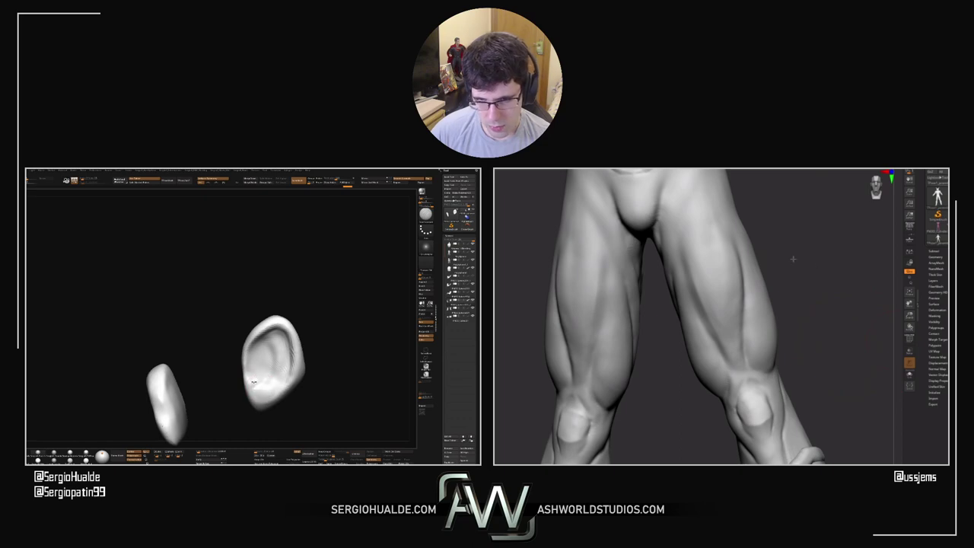
{"action": "left_click_drag", "start_coordinate": [821, 330], "coordinate": [829, 329]}
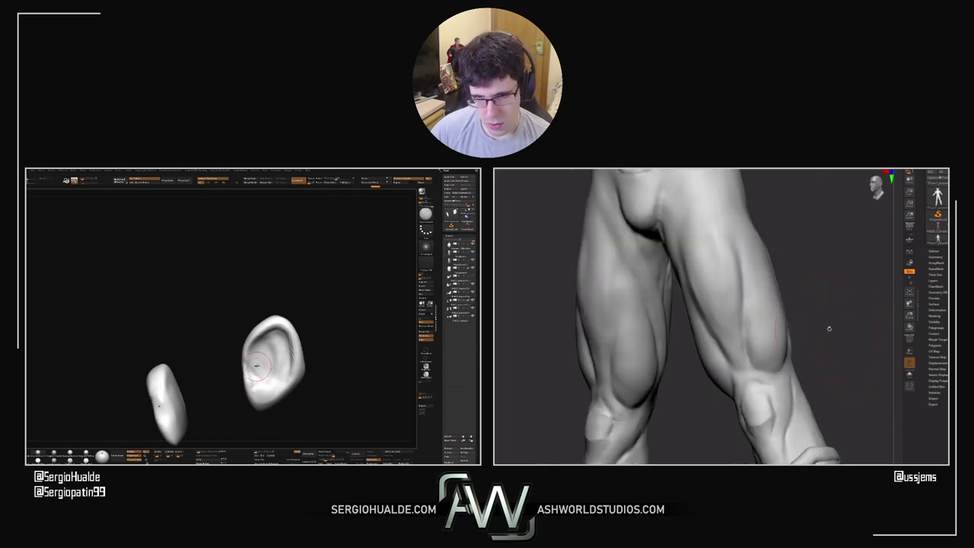
Sculpt the inner folds of the fighter's ear, and define the muscles along the horned character's outer thigh
{"action": "mouse_move", "coordinate": [262, 378]}
{"action": "right_mouse_down"}
{"action": "mouse_move", "coordinate": [254, 349]}
{"action": "mouse_move", "coordinate": [271, 367]}
{"action": "right_mouse_up"}
{"action": "left_click_drag", "start_coordinate": [805, 366], "coordinate": [784, 367]}
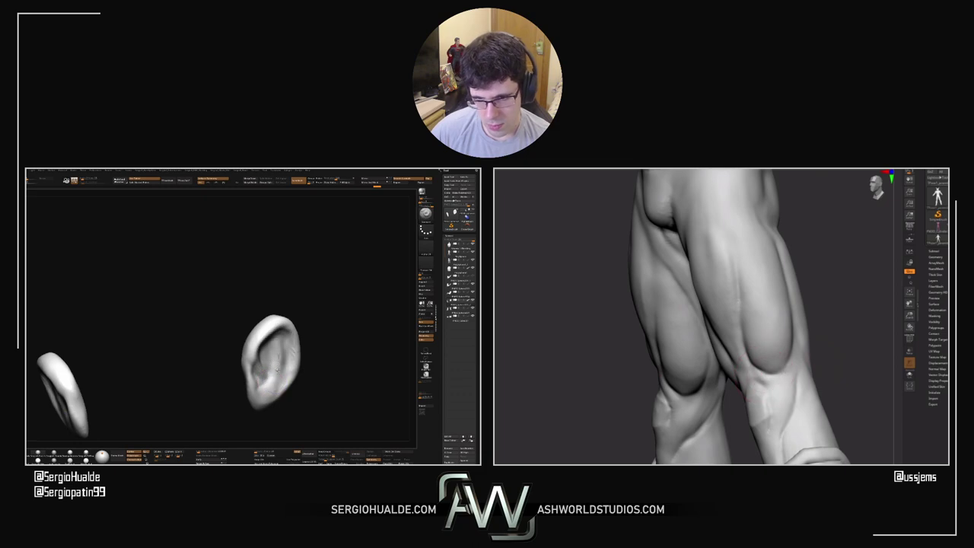
{"action": "mouse_move", "coordinate": [845, 358]}
{"action": "left_mouse_down"}
{"action": "mouse_move", "coordinate": [830, 340]}
{"action": "mouse_move", "coordinate": [807, 346]}
{"action": "left_mouse_up"}
{"action": "mouse_move", "coordinate": [277, 371]}
{"action": "right_mouse_down"}
{"action": "mouse_move", "coordinate": [282, 352]}
{"action": "mouse_move", "coordinate": [276, 363]}
{"action": "right_mouse_up"}
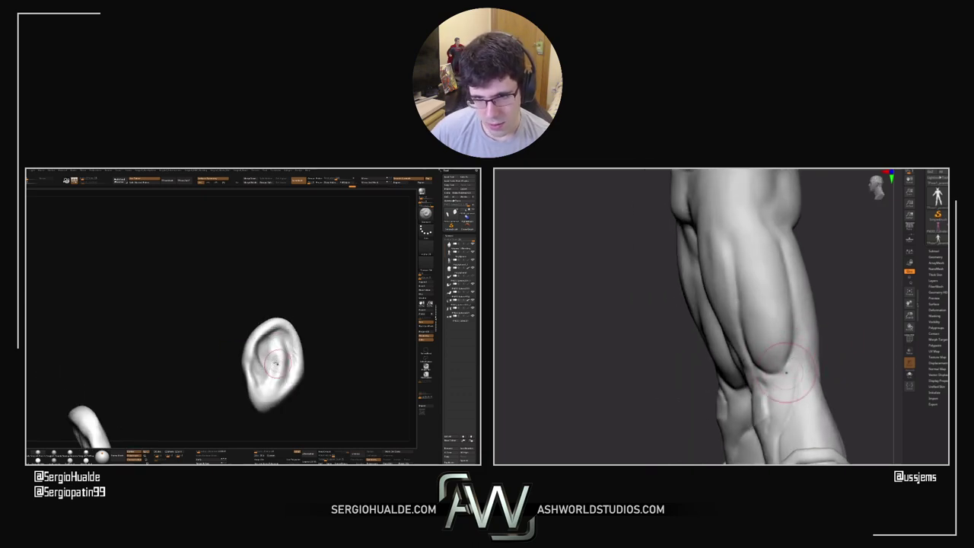
{"action": "left_click_drag", "start_coordinate": [804, 334], "coordinate": [780, 262]}
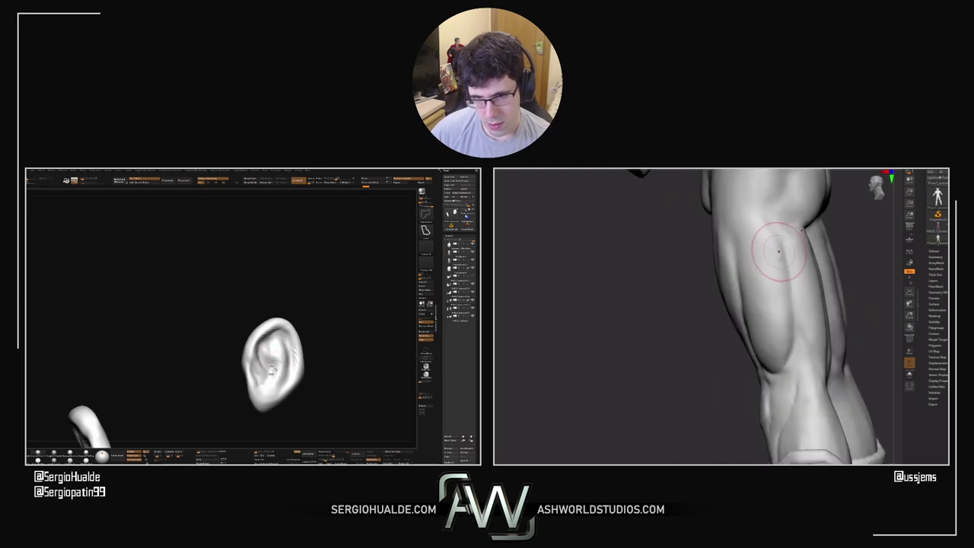
Smooth the fighter's inner ear and reshape the ear's outline from behind with the Move brush
{"action": "left_click_drag", "start_coordinate": [259, 352], "coordinate": [259, 354], "text": "shift"}
{"action": "right_click_drag", "start_coordinate": [271, 363], "coordinate": [280, 357]}
{"action": "key", "text": "s"}
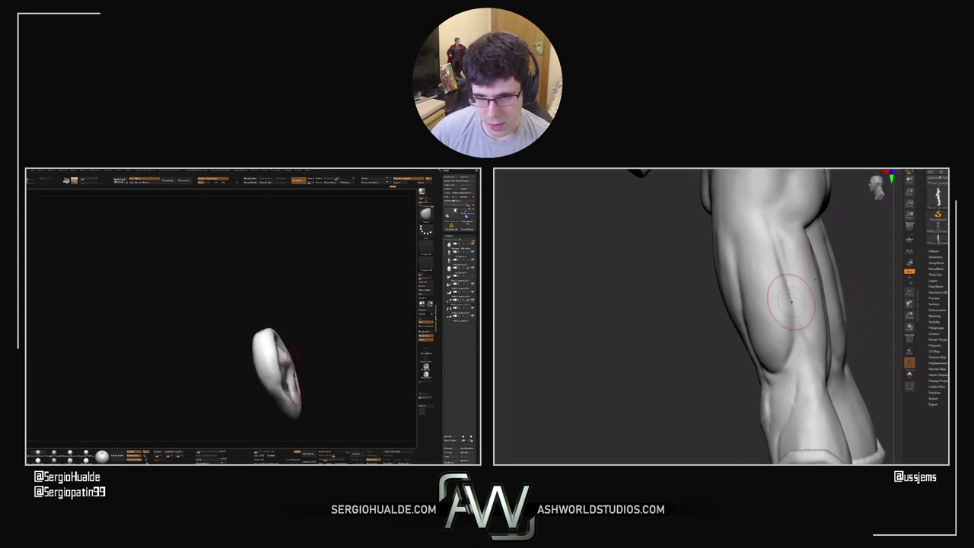
{"action": "right_click_drag", "start_coordinate": [293, 381], "coordinate": [293, 360]}
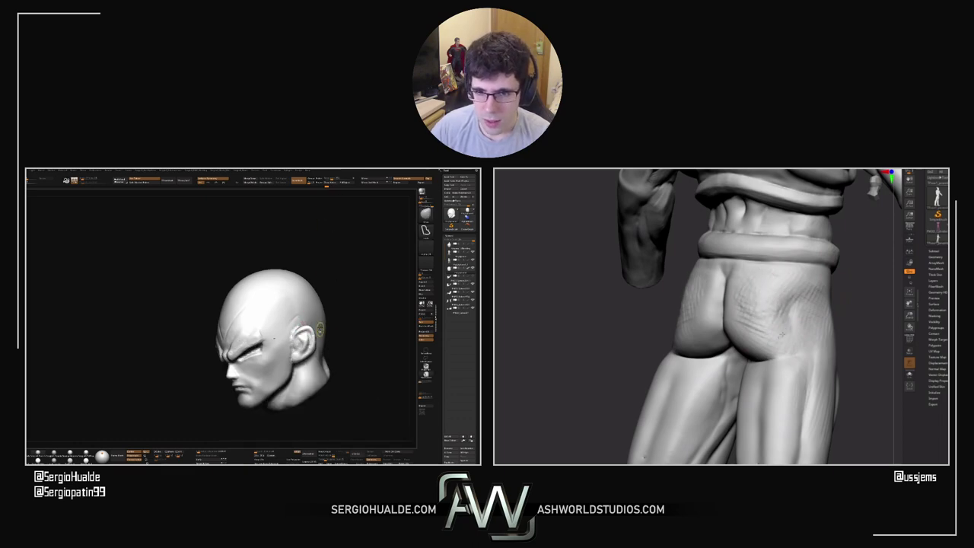
Refine where the front of the fighter's ear meets the cheek, and shape the horned character's outer glute and hip
{"action": "left_click_drag", "start_coordinate": [850, 333], "coordinate": [789, 318]}
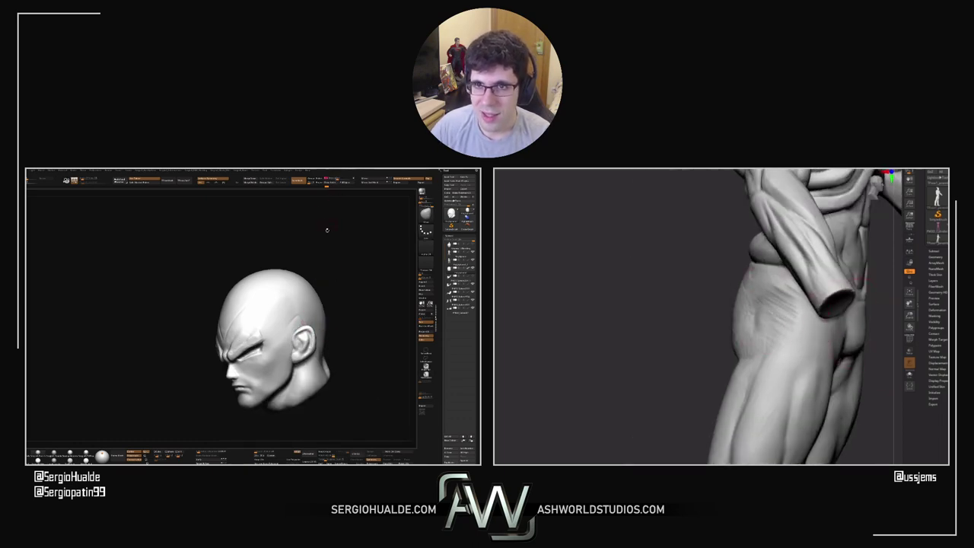
{"action": "right_click_drag", "start_coordinate": [309, 337], "coordinate": [275, 323], "text": "alt"}
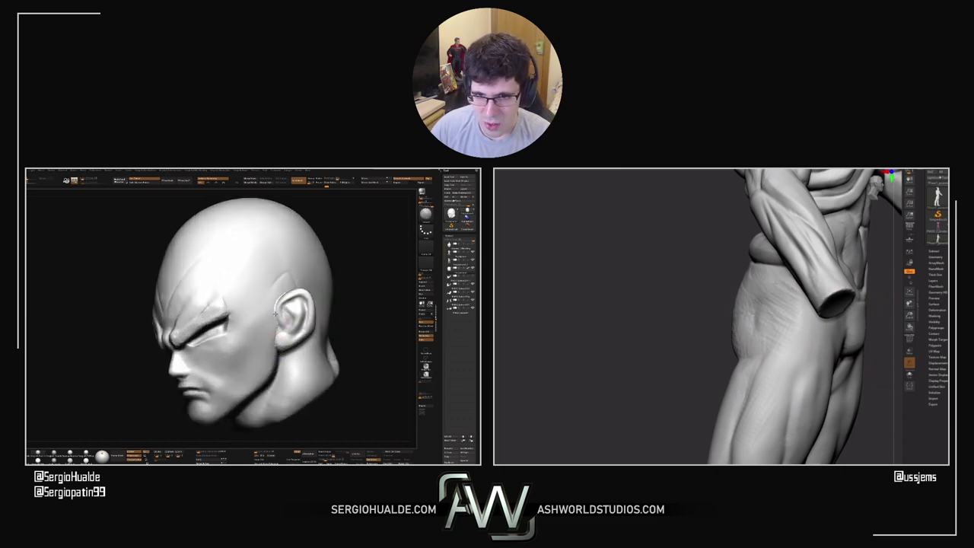
{"action": "left_click_drag", "start_coordinate": [275, 320], "coordinate": [272, 329]}
{"action": "left_click_drag", "start_coordinate": [725, 259], "coordinate": [774, 280]}
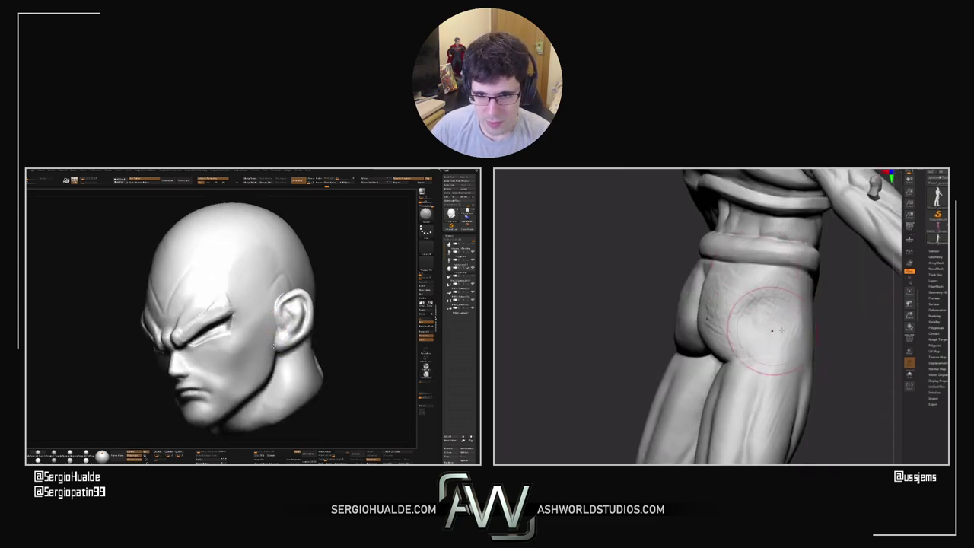
{"action": "left_click_drag", "start_coordinate": [841, 332], "coordinate": [719, 280]}
{"action": "right_click", "coordinate": [279, 324]}
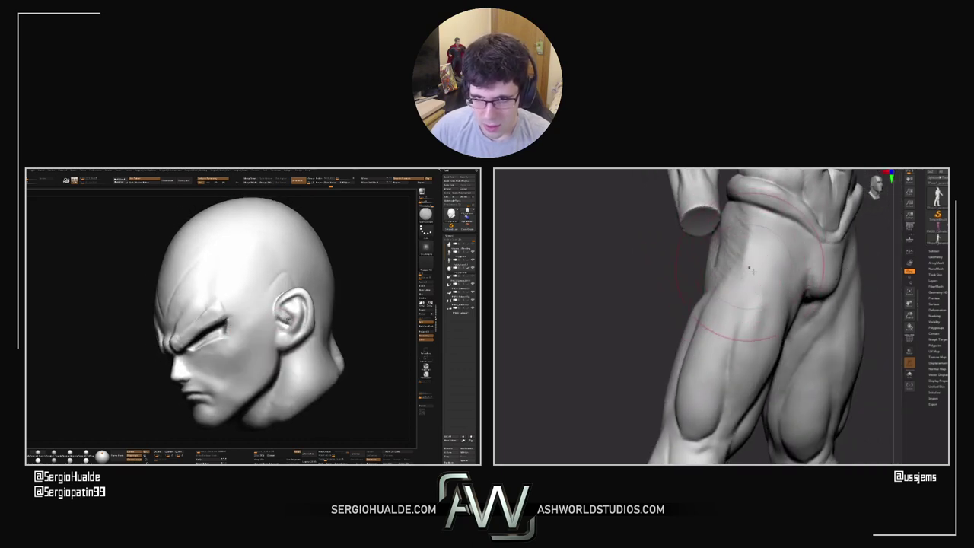
{"action": "left_click_drag", "start_coordinate": [689, 271], "coordinate": [726, 253]}
Adjust the fighter's ear in relation to the head, and reshape the horned character's hip contour below the waist band
{"action": "right_click_drag", "start_coordinate": [285, 318], "coordinate": [287, 332]}
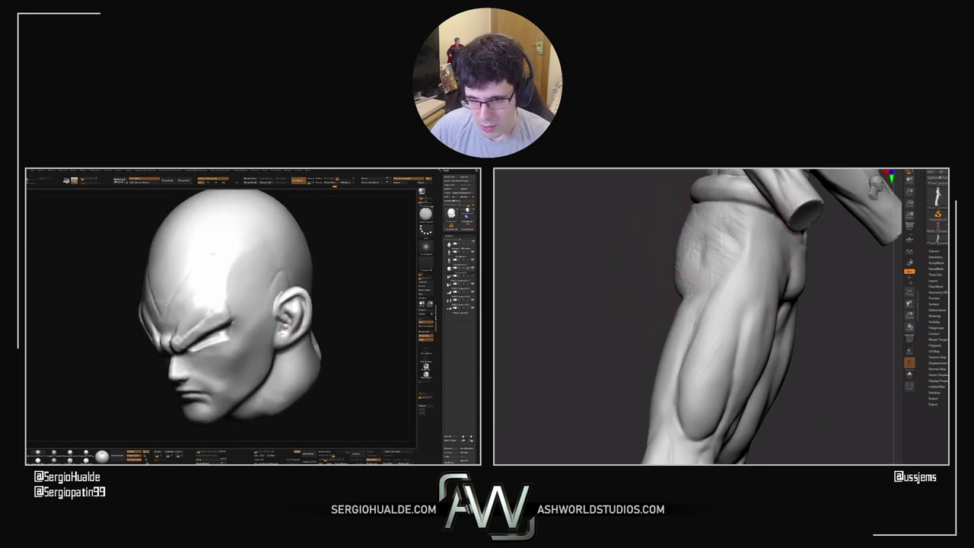
{"action": "left_click_drag", "start_coordinate": [856, 318], "coordinate": [761, 313], "text": "shift"}
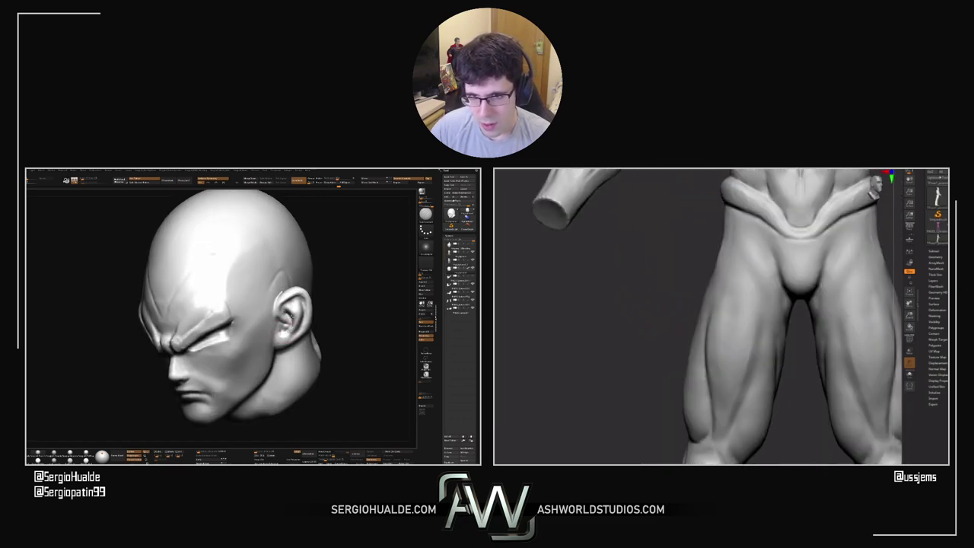
{"action": "left_click_drag", "start_coordinate": [654, 297], "coordinate": [608, 316], "text": "alt"}
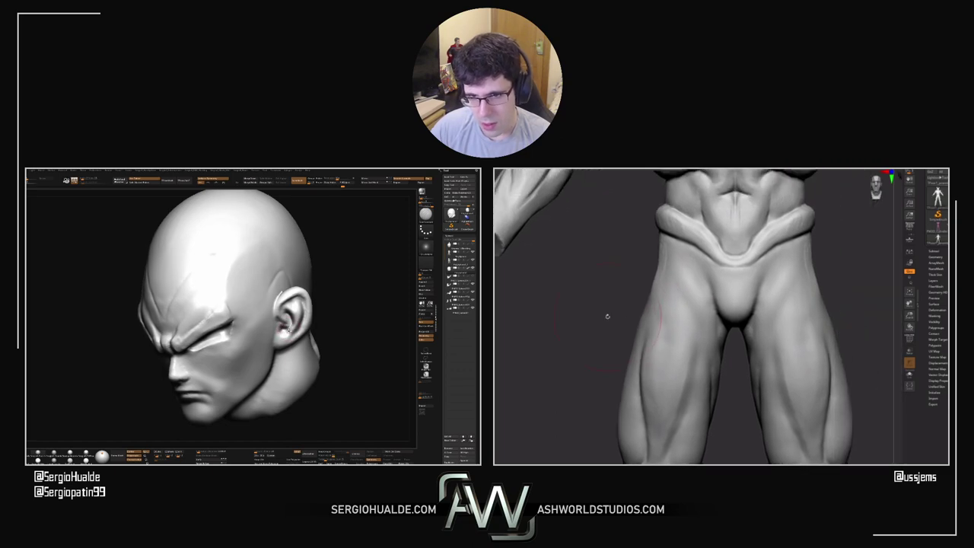
{"action": "right_click_drag", "start_coordinate": [280, 330], "coordinate": [284, 327]}
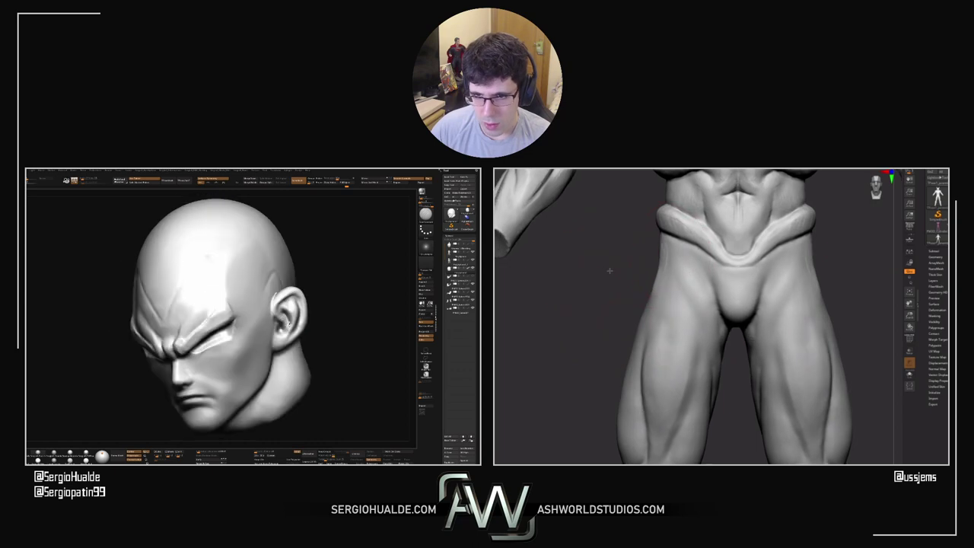
{"action": "left_click_drag", "start_coordinate": [627, 257], "coordinate": [674, 247]}
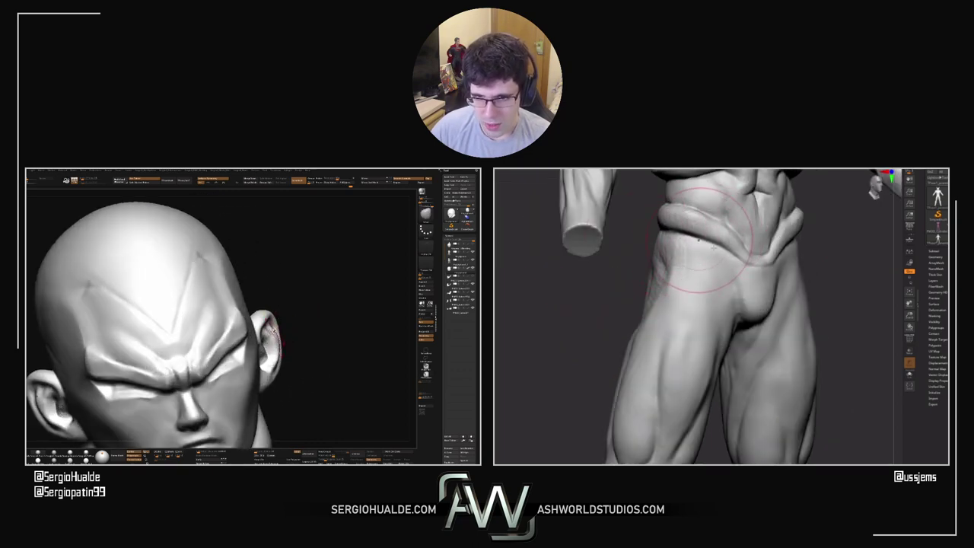
{"action": "left_click_drag", "start_coordinate": [842, 344], "coordinate": [858, 344]}
Build up the skull behind the fighter's ear, and sculpt the horned character's outer thigh and hamstring between glute and knee
{"action": "mouse_move", "coordinate": [581, 372]}
{"action": "left_mouse_down", "text": "alt"}
{"action": "mouse_move", "coordinate": [590, 314]}
{"action": "mouse_move", "coordinate": [602, 333]}
{"action": "mouse_move", "coordinate": [592, 331]}
{"action": "mouse_move", "coordinate": [617, 320]}
{"action": "left_mouse_up", "text": "alt"}
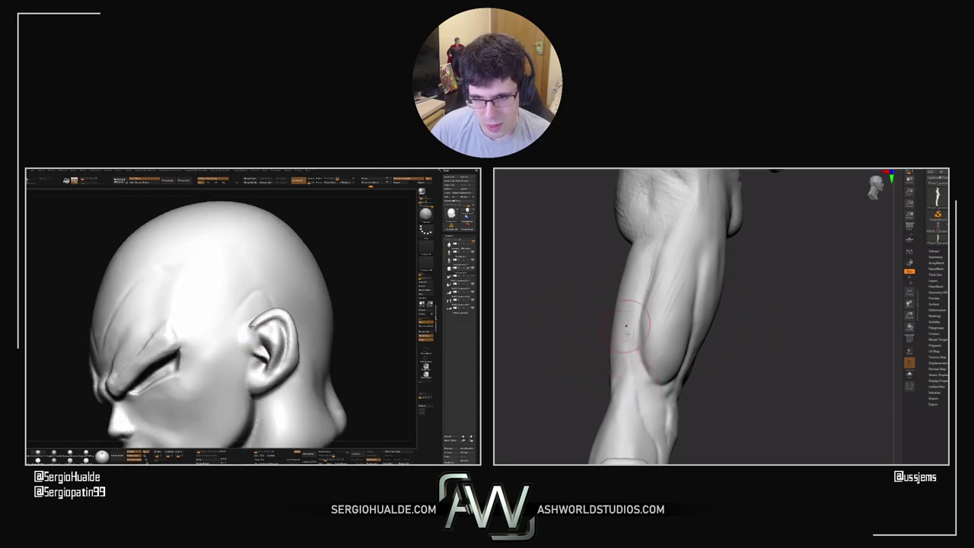
{"action": "left_click_drag", "start_coordinate": [560, 307], "coordinate": [557, 304]}
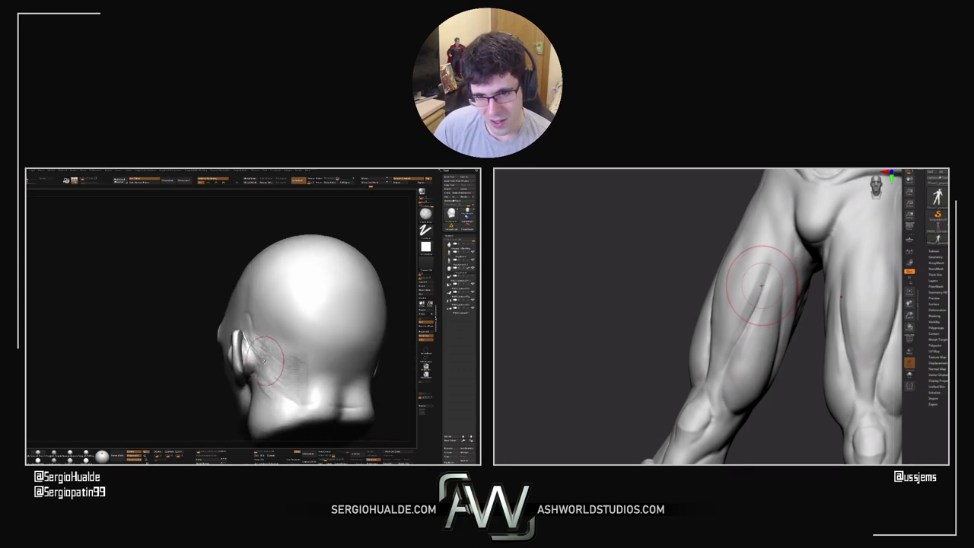
{"action": "left_click_drag", "start_coordinate": [697, 290], "coordinate": [689, 285]}
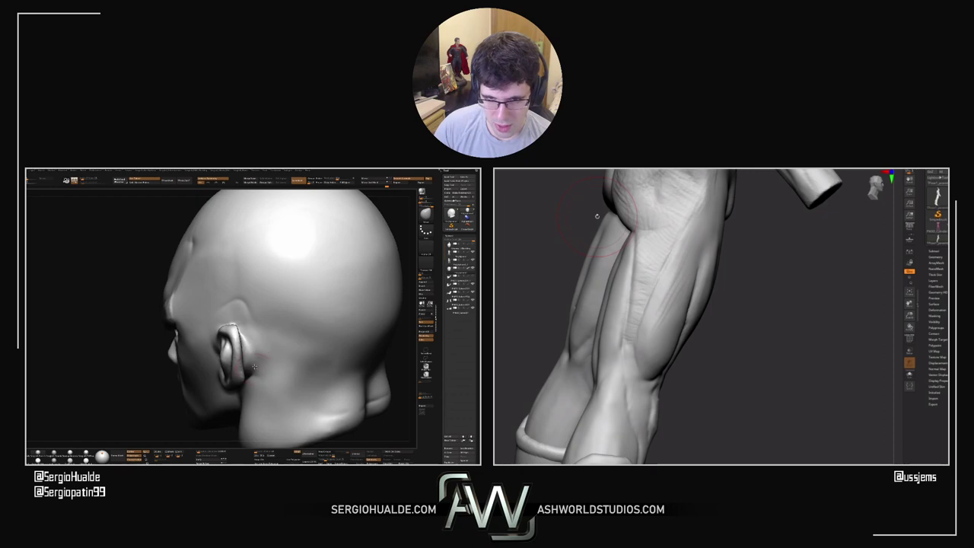
Reshape the back of the fighter's ear with the Move brush and refine its upper inner fold, continuing the horned character's outer thigh
{"action": "right_click", "coordinate": [240, 366]}
{"action": "mouse_move", "coordinate": [259, 362]}
{"action": "right_mouse_down"}
{"action": "mouse_move", "coordinate": [240, 365]}
{"action": "mouse_move", "coordinate": [255, 352]}
{"action": "right_mouse_up"}
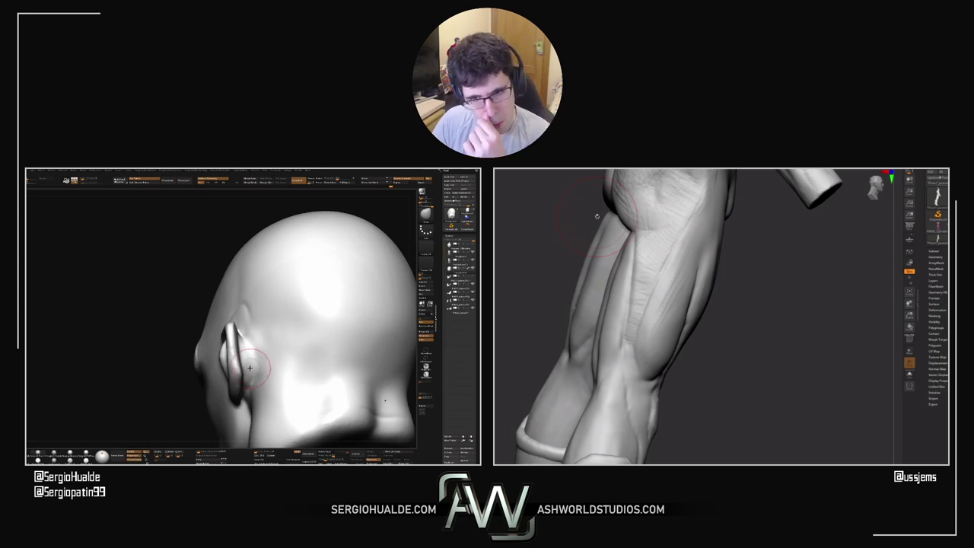
{"action": "mouse_move", "coordinate": [254, 349]}
{"action": "right_mouse_down"}
{"action": "mouse_move", "coordinate": [248, 359]}
{"action": "mouse_move", "coordinate": [253, 342]}
{"action": "right_mouse_up"}
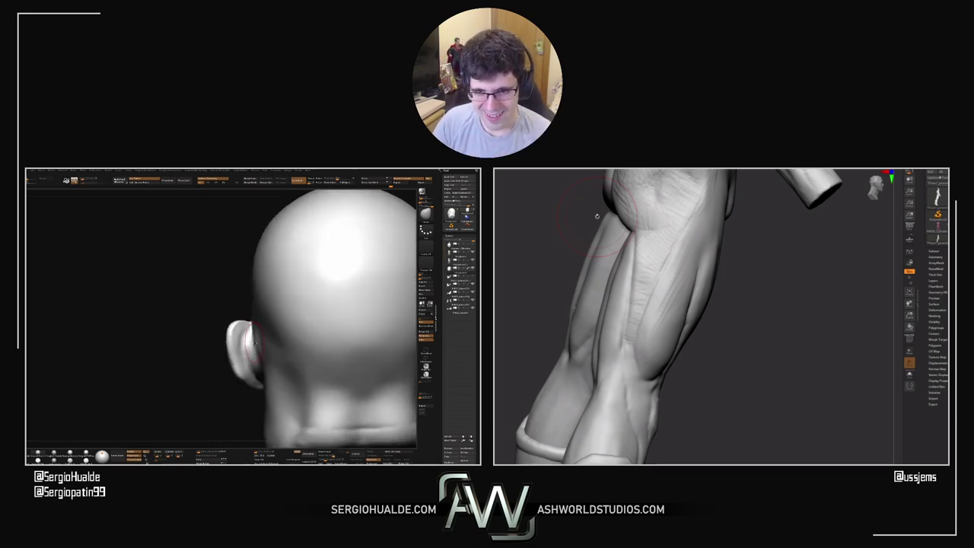
{"action": "mouse_move", "coordinate": [742, 323]}
{"action": "left_mouse_down"}
{"action": "mouse_move", "coordinate": [754, 313]}
{"action": "mouse_move", "coordinate": [715, 308]}
{"action": "mouse_move", "coordinate": [776, 314]}
{"action": "left_mouse_up"}
{"action": "mouse_move", "coordinate": [255, 343]}
{"action": "right_mouse_down"}
{"action": "mouse_move", "coordinate": [271, 341]}
{"action": "mouse_move", "coordinate": [268, 354]}
{"action": "mouse_move", "coordinate": [272, 346]}
{"action": "right_mouse_up"}
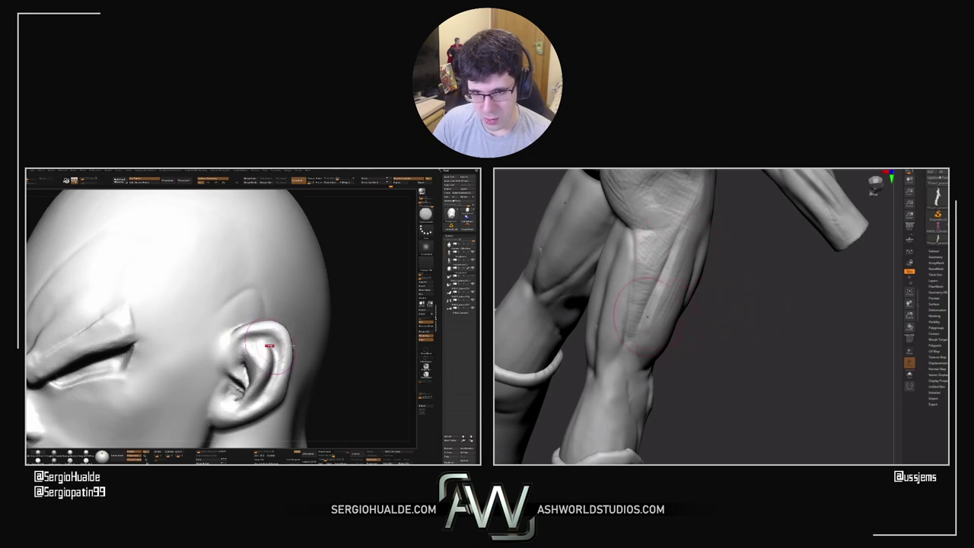
Smooth and refine the folds inside the upper part of the bald head's ear
{"action": "left_click_drag", "start_coordinate": [272, 342], "coordinate": [276, 343], "text": "shift"}
{"action": "left_click_drag", "start_coordinate": [746, 320], "coordinate": [715, 316]}
{"action": "left_click_drag", "start_coordinate": [277, 343], "coordinate": [276, 345], "text": "shift"}
{"action": "mouse_move", "coordinate": [572, 317]}
{"action": "left_mouse_down"}
{"action": "mouse_move", "coordinate": [590, 329]}
{"action": "mouse_move", "coordinate": [563, 305]}
{"action": "mouse_move", "coordinate": [599, 308]}
{"action": "left_mouse_up"}
{"action": "mouse_move", "coordinate": [242, 344]}
{"action": "right_mouse_down"}
{"action": "mouse_move", "coordinate": [260, 348]}
{"action": "mouse_move", "coordinate": [251, 364]}
{"action": "mouse_move", "coordinate": [256, 351]}
{"action": "right_mouse_up"}
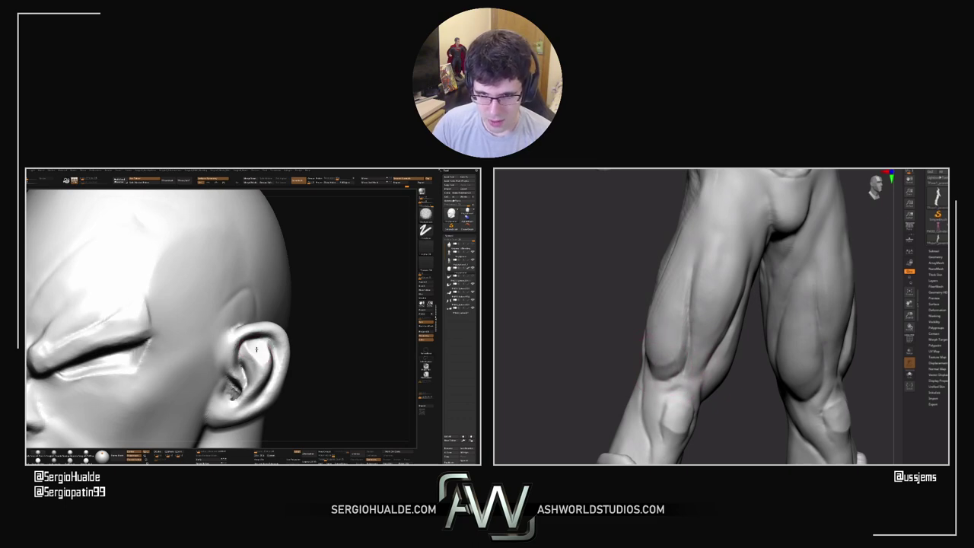
{"action": "left_click_drag", "start_coordinate": [256, 349], "coordinate": [259, 355], "text": "shift"}
{"action": "mouse_move", "coordinate": [259, 354]}
{"action": "right_mouse_down"}
{"action": "mouse_move", "coordinate": [274, 354]}
{"action": "mouse_move", "coordinate": [260, 353]}
{"action": "right_mouse_up"}
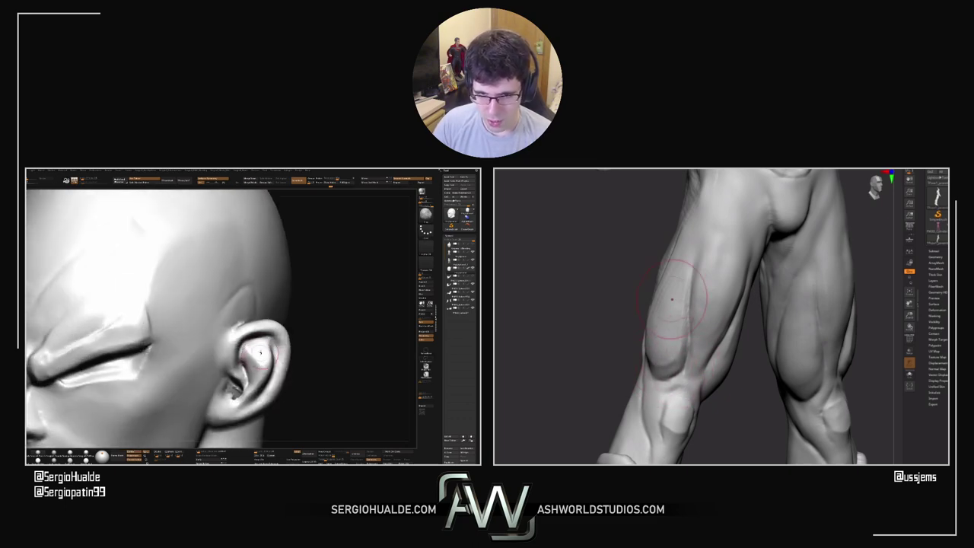
Shape the inner hollow of the ear and define the front thigh muscles on the body model
{"action": "mouse_move", "coordinate": [672, 299]}
{"action": "right_mouse_down"}
{"action": "mouse_move", "coordinate": [687, 264]}
{"action": "mouse_move", "coordinate": [692, 271]}
{"action": "right_mouse_up"}
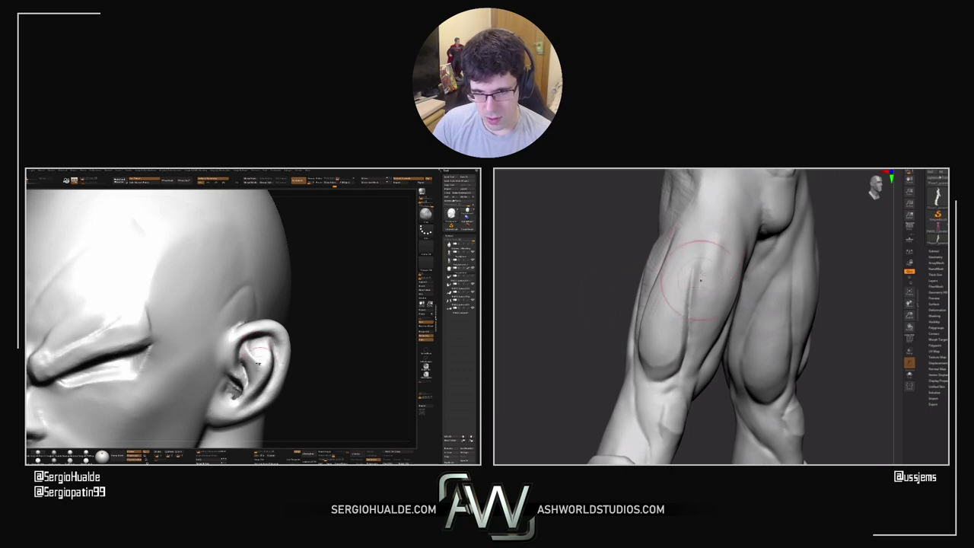
{"action": "right_click_drag", "start_coordinate": [257, 364], "coordinate": [247, 371]}
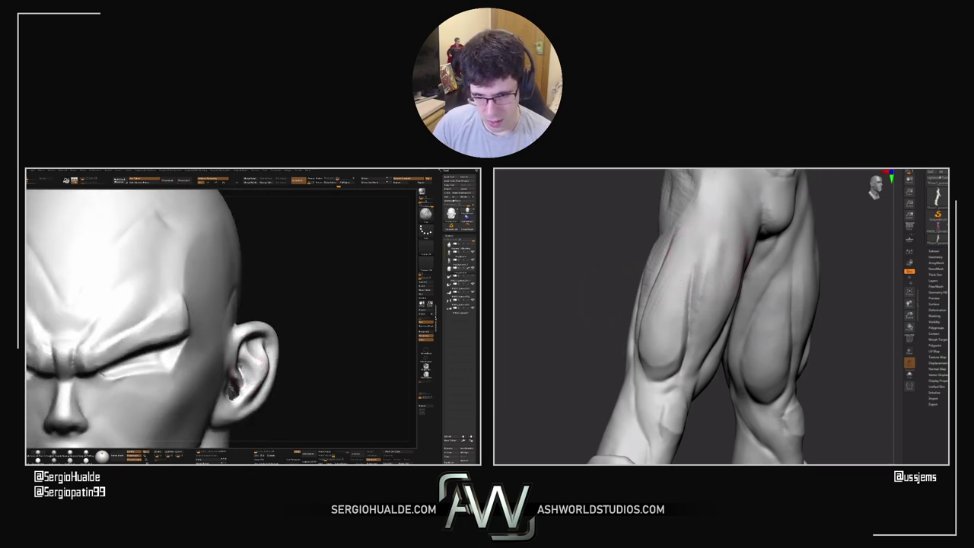
{"action": "right_click_drag", "start_coordinate": [715, 386], "coordinate": [722, 394]}
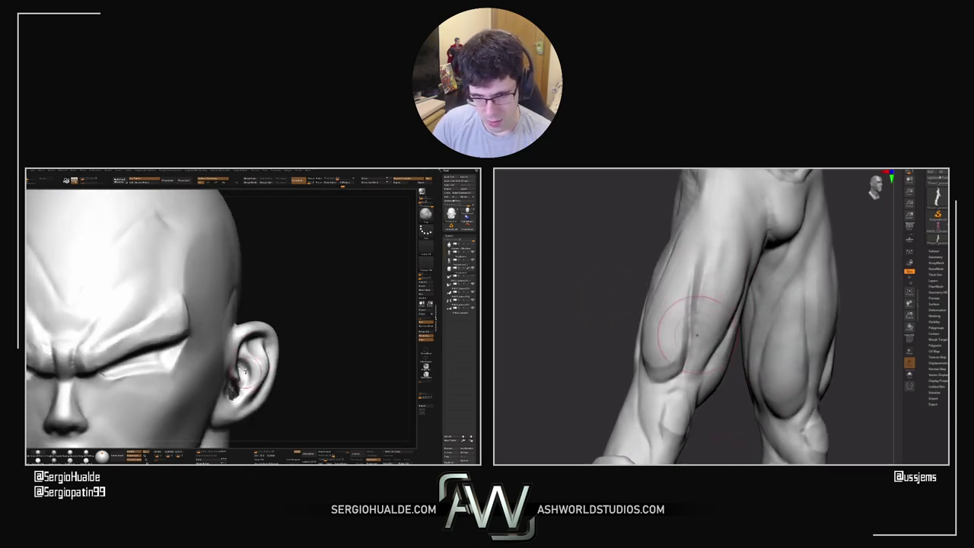
{"action": "right_click_drag", "start_coordinate": [242, 374], "coordinate": [227, 377]}
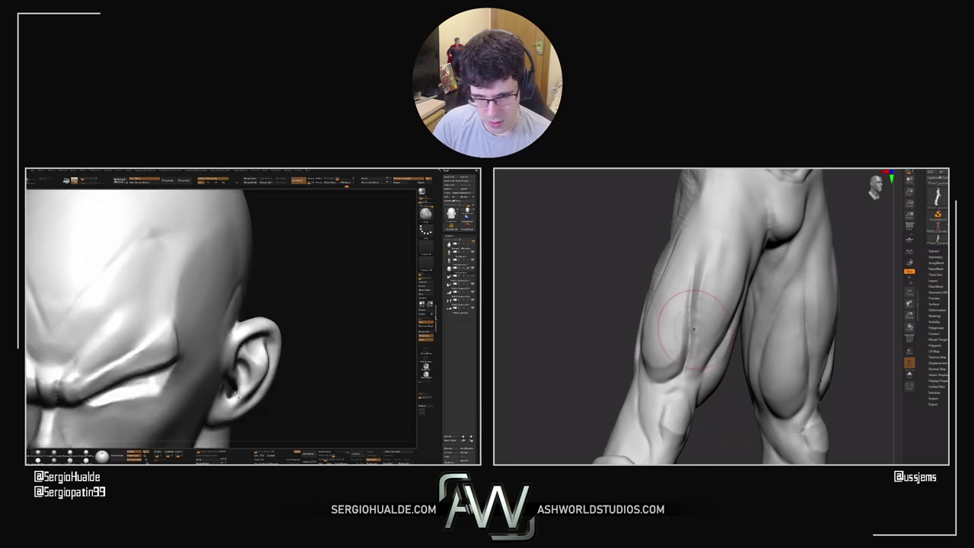
{"action": "right_click_drag", "start_coordinate": [677, 346], "coordinate": [667, 370]}
{"action": "mouse_move", "coordinate": [227, 378]}
{"action": "right_mouse_down"}
{"action": "mouse_move", "coordinate": [216, 352]}
{"action": "mouse_move", "coordinate": [234, 391]}
{"action": "right_mouse_up"}
{"action": "right_click_drag", "start_coordinate": [746, 279], "coordinate": [739, 278]}
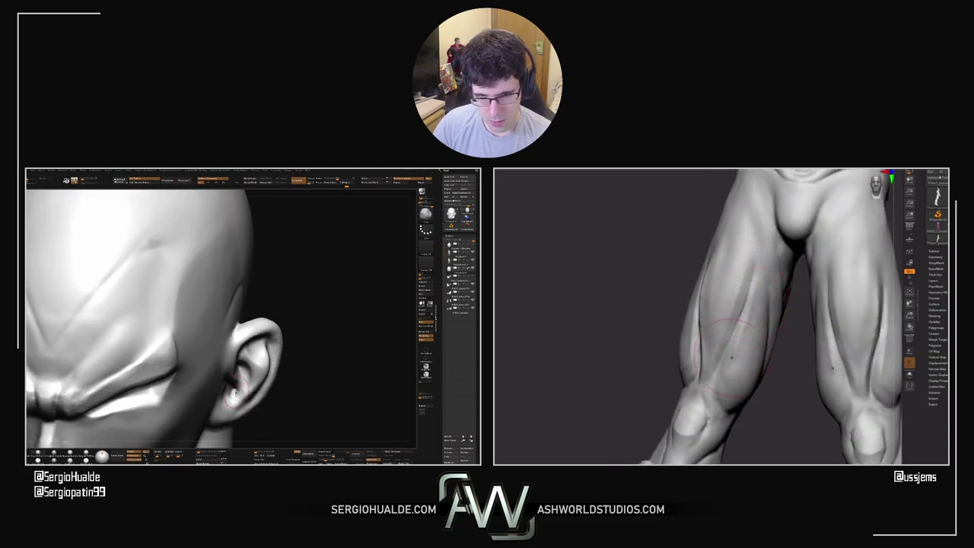
Adjust the ear's thickness and its attachment to the skull, working from the front and from behind
{"action": "right_click_drag", "start_coordinate": [234, 392], "coordinate": [235, 382], "text": "ctrl"}
{"action": "right_click_drag", "start_coordinate": [732, 365], "coordinate": [742, 364]}
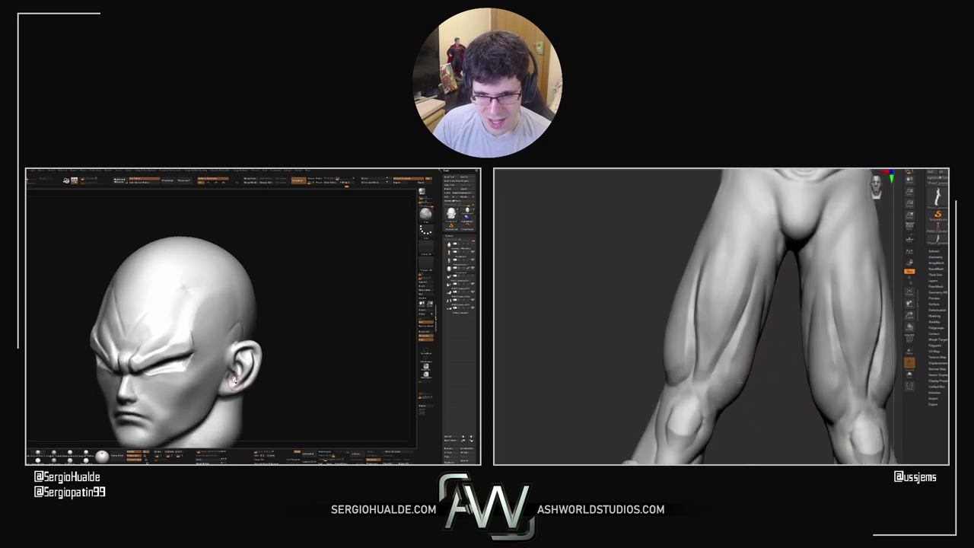
{"action": "mouse_move", "coordinate": [233, 381]}
{"action": "right_mouse_down"}
{"action": "mouse_move", "coordinate": [257, 386]}
{"action": "mouse_move", "coordinate": [238, 381]}
{"action": "mouse_move", "coordinate": [251, 373]}
{"action": "right_mouse_up"}
{"action": "right_click_drag", "start_coordinate": [744, 400], "coordinate": [778, 407]}
{"action": "mouse_move", "coordinate": [270, 377]}
{"action": "right_mouse_down"}
{"action": "mouse_move", "coordinate": [252, 370]}
{"action": "mouse_move", "coordinate": [266, 373]}
{"action": "right_mouse_up"}
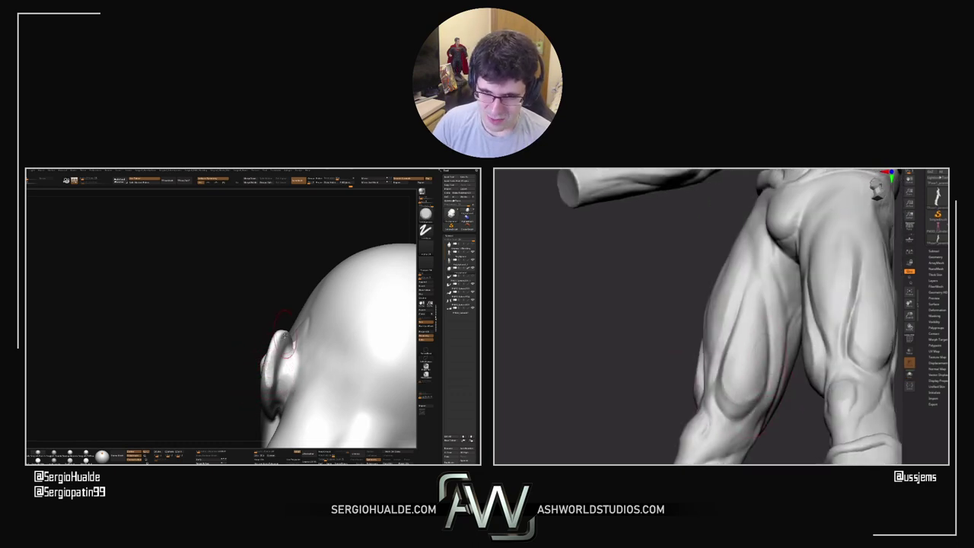
{"action": "mouse_move", "coordinate": [270, 392]}
{"action": "right_mouse_down"}
{"action": "mouse_move", "coordinate": [282, 398]}
{"action": "mouse_move", "coordinate": [271, 386]}
{"action": "right_mouse_up"}
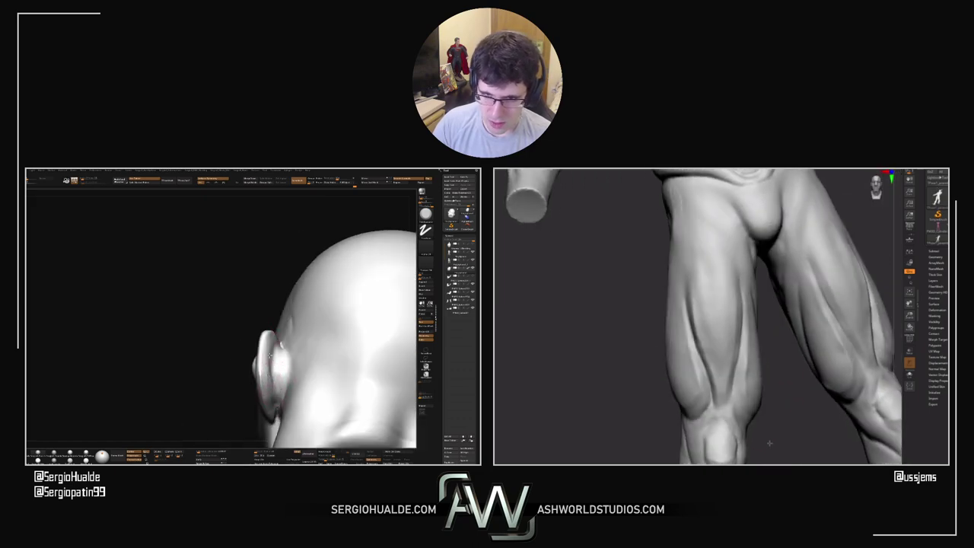
{"action": "right_click_drag", "start_coordinate": [272, 354], "coordinate": [264, 389]}
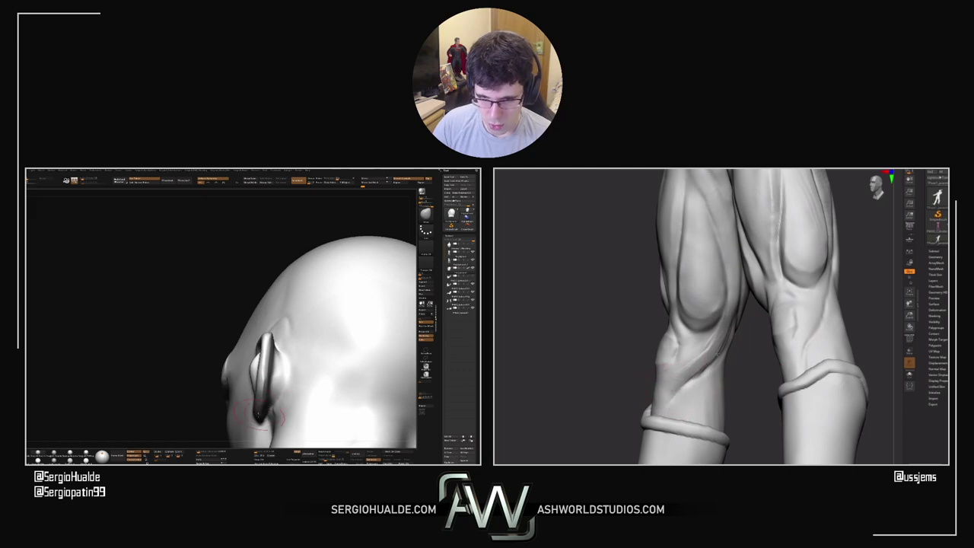
Refine the ear's tragus and the hollow around the ear canal opening
{"action": "mouse_move", "coordinate": [261, 409]}
{"action": "right_mouse_down"}
{"action": "mouse_move", "coordinate": [301, 384]}
{"action": "mouse_move", "coordinate": [259, 341]}
{"action": "right_mouse_up"}
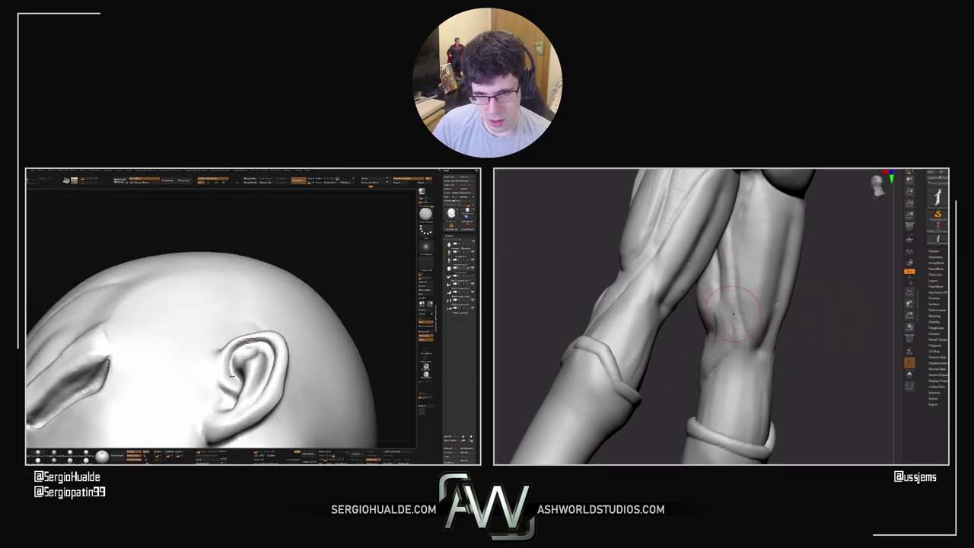
{"action": "right_click_drag", "start_coordinate": [228, 374], "coordinate": [270, 361]}
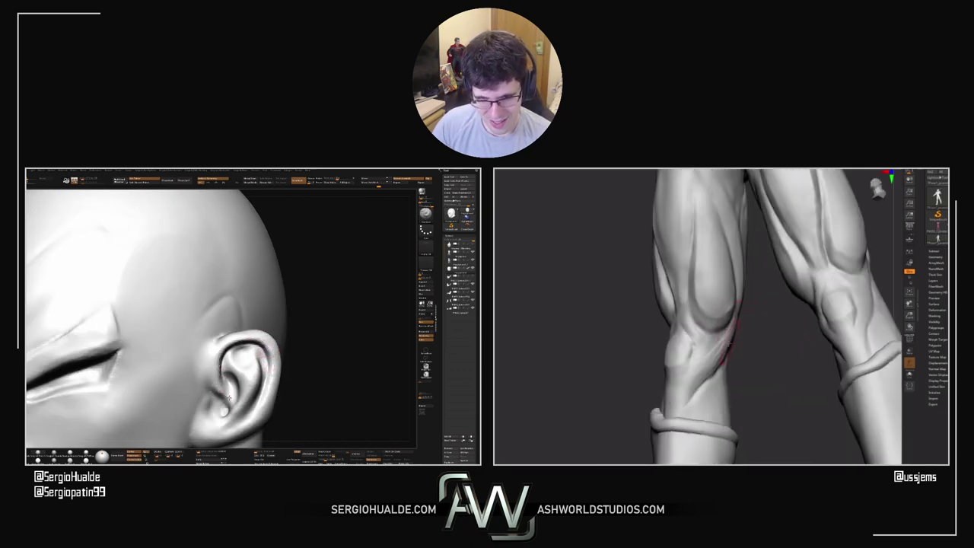
{"action": "right_click_drag", "start_coordinate": [228, 397], "coordinate": [234, 394]}
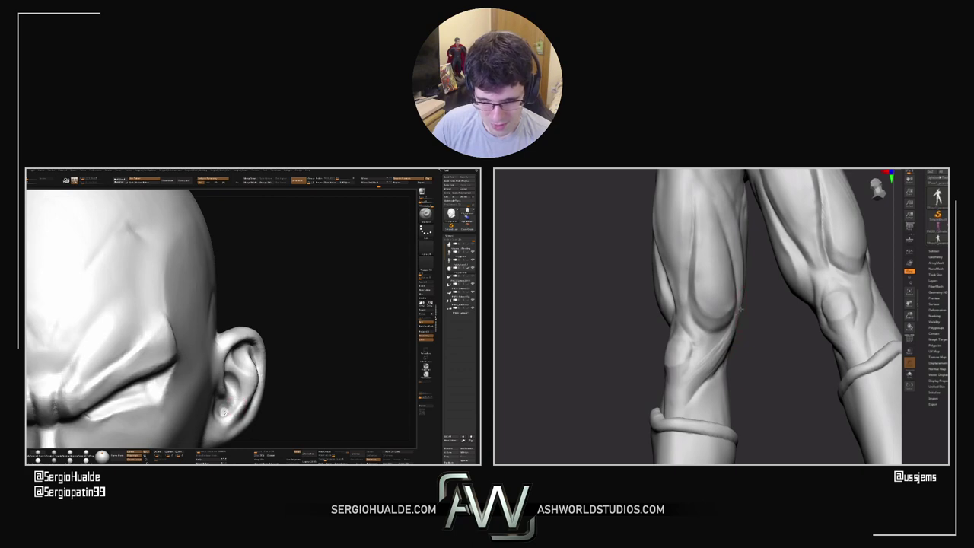
{"action": "right_click_drag", "start_coordinate": [223, 411], "coordinate": [226, 397]}
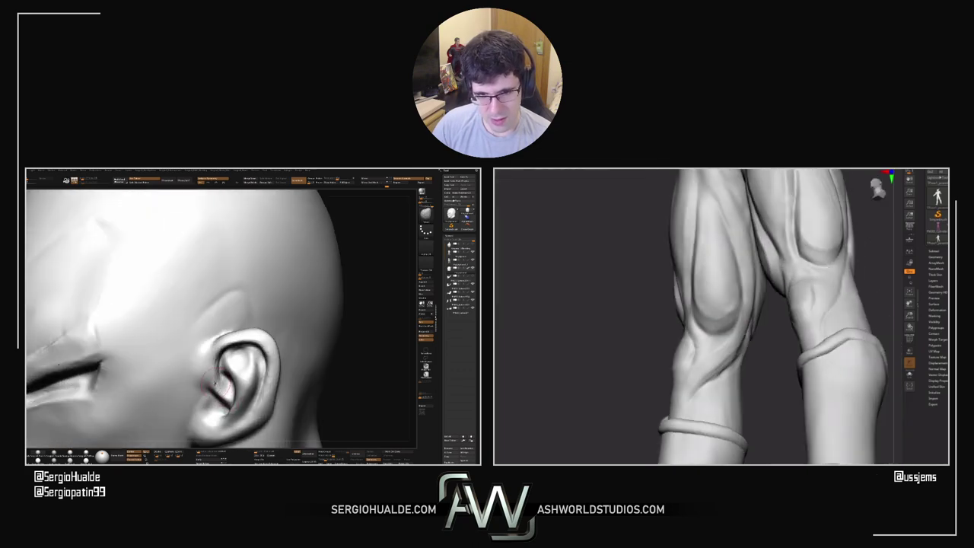
Lasso-mask the area beneath the eye and invert the mask to protect the rest of the head
{"action": "right_click_drag", "start_coordinate": [220, 392], "coordinate": [221, 364], "text": "ctrl"}
{"action": "mouse_move", "coordinate": [221, 411]}
{"action": "right_mouse_down"}
{"action": "mouse_move", "coordinate": [253, 417]}
{"action": "mouse_move", "coordinate": [255, 370]}
{"action": "mouse_move", "coordinate": [263, 369]}
{"action": "mouse_move", "coordinate": [260, 400]}
{"action": "right_mouse_up"}
{"action": "key", "text": "s"}
{"action": "mouse_move", "coordinate": [266, 342]}
{"action": "right_mouse_down"}
{"action": "mouse_move", "coordinate": [283, 361]}
{"action": "mouse_move", "coordinate": [262, 356]}
{"action": "mouse_move", "coordinate": [260, 339]}
{"action": "mouse_move", "coordinate": [259, 370]}
{"action": "mouse_move", "coordinate": [242, 352]}
{"action": "mouse_move", "coordinate": [237, 364]}
{"action": "mouse_move", "coordinate": [183, 368]}
{"action": "mouse_move", "coordinate": [218, 345]}
{"action": "right_mouse_up"}
{"action": "left_click_drag", "start_coordinate": [225, 340], "coordinate": [208, 385], "text": "ctrl"}
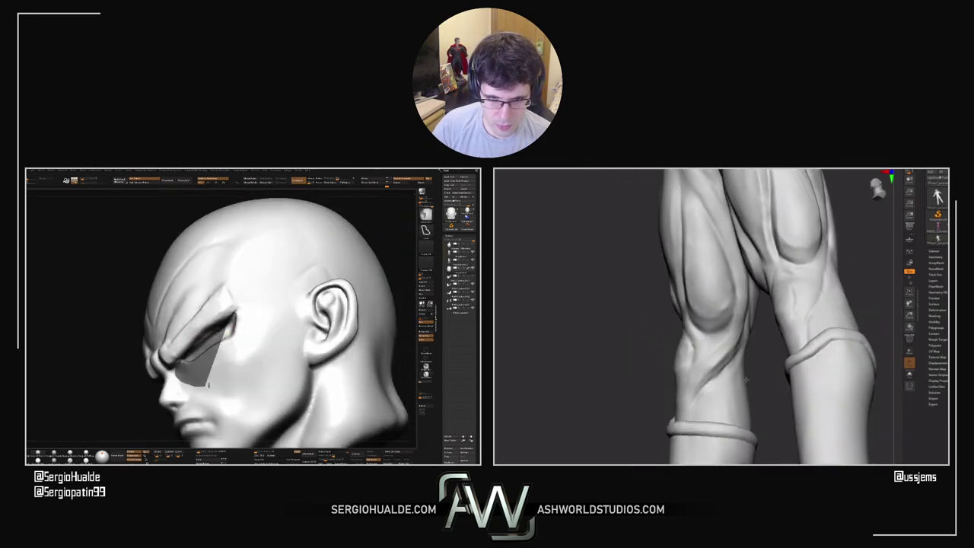
{"action": "left_click", "coordinate": [125, 403], "text": "ctrl"}
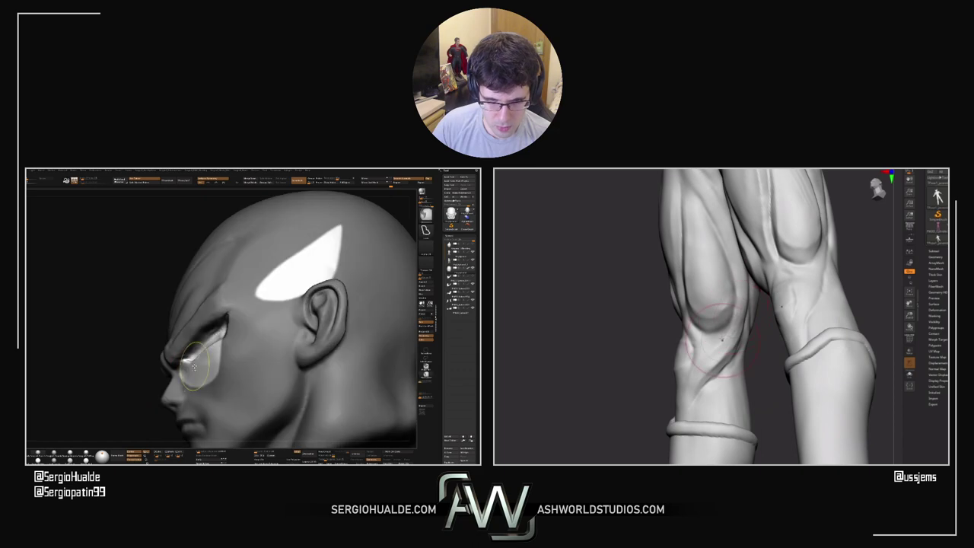
Reshape the unmasked area beneath both eyes with the Move brush, and clear the mask
{"action": "right_click_drag", "start_coordinate": [194, 367], "coordinate": [188, 358]}
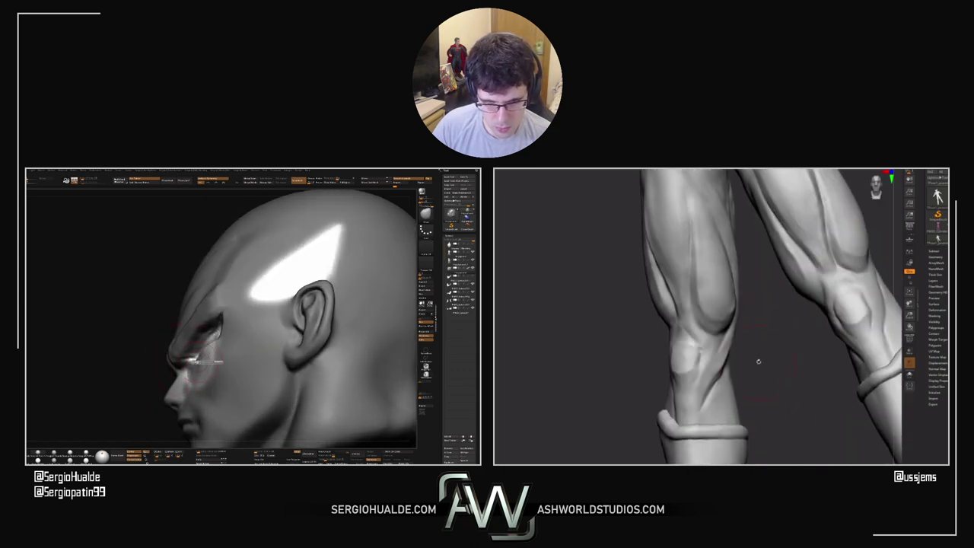
{"action": "mouse_move", "coordinate": [196, 361]}
{"action": "right_mouse_down"}
{"action": "mouse_move", "coordinate": [190, 352]}
{"action": "mouse_move", "coordinate": [210, 364]}
{"action": "mouse_move", "coordinate": [190, 380]}
{"action": "right_mouse_up"}
{"action": "right_click", "coordinate": [190, 381]}
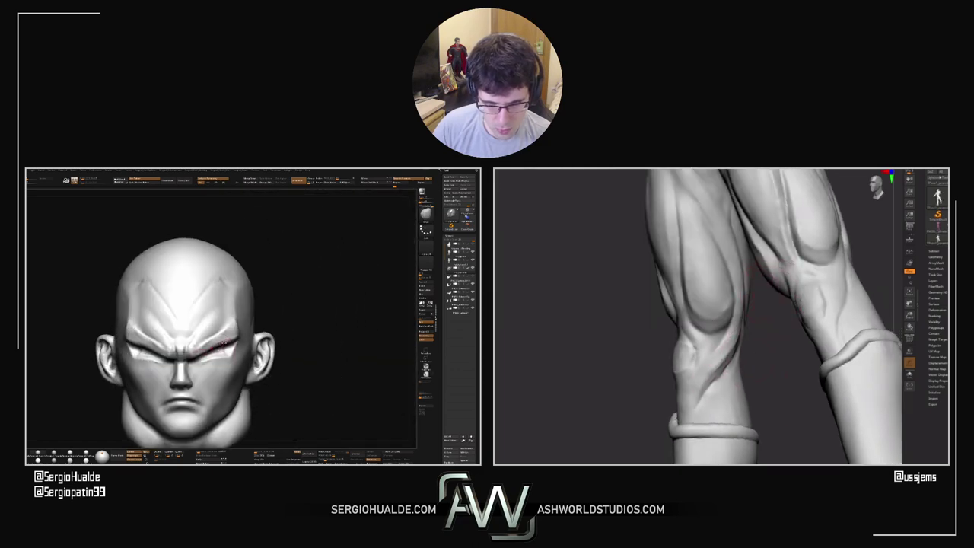
{"action": "key", "text": "ctrl+i"}
{"action": "right_click", "coordinate": [189, 381]}
{"action": "right_click_drag", "start_coordinate": [222, 346], "coordinate": [191, 377]}
{"action": "key", "text": "space"}
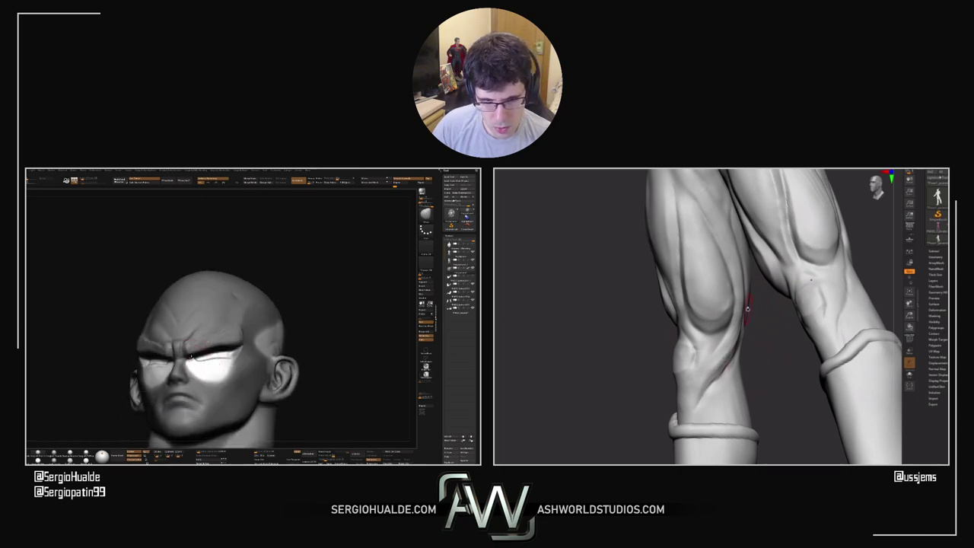
{"action": "right_click_drag", "start_coordinate": [196, 363], "coordinate": [196, 365], "text": "ctrl"}
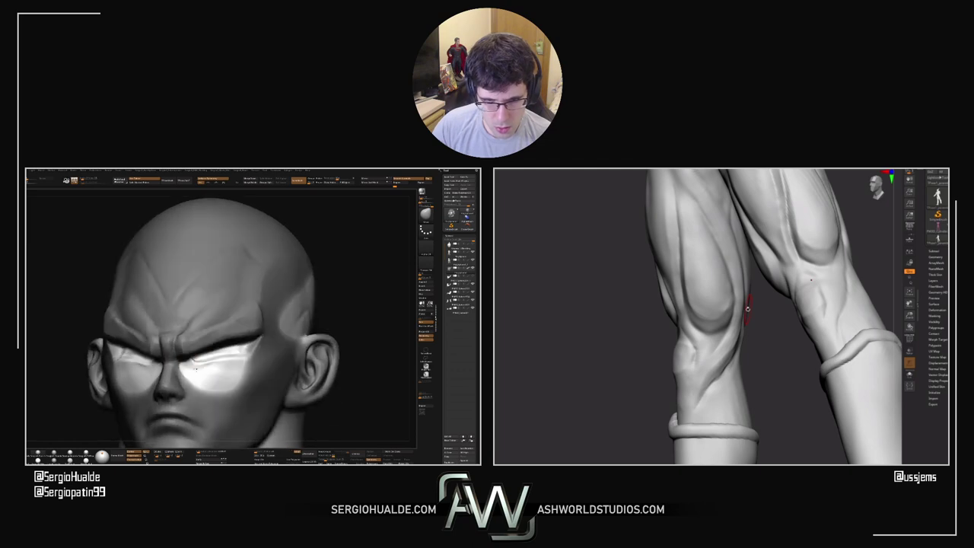
{"action": "right_click_drag", "start_coordinate": [763, 327], "coordinate": [724, 297]}
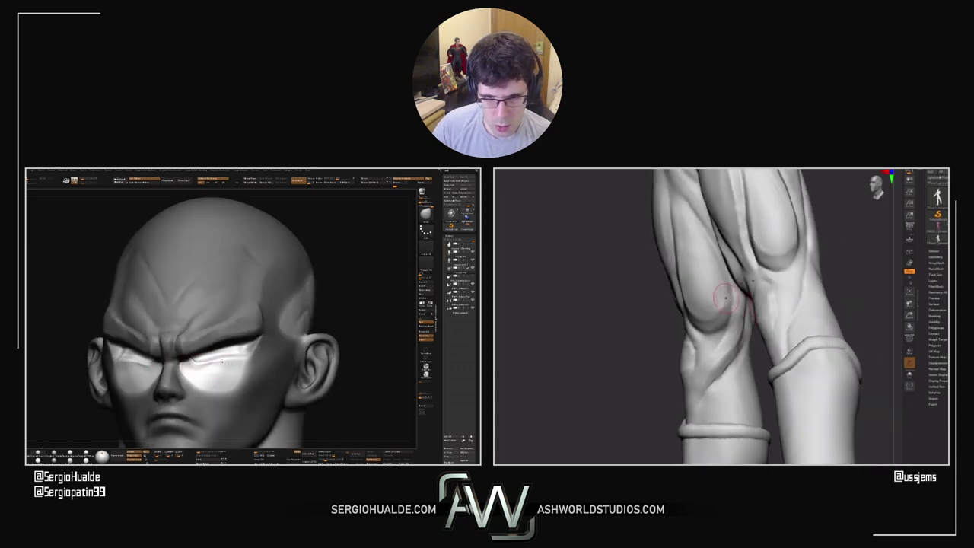
{"action": "right_click_drag", "start_coordinate": [228, 362], "coordinate": [263, 360]}
{"action": "left_click_drag", "start_coordinate": [263, 360], "coordinate": [268, 364], "text": "ctrl"}
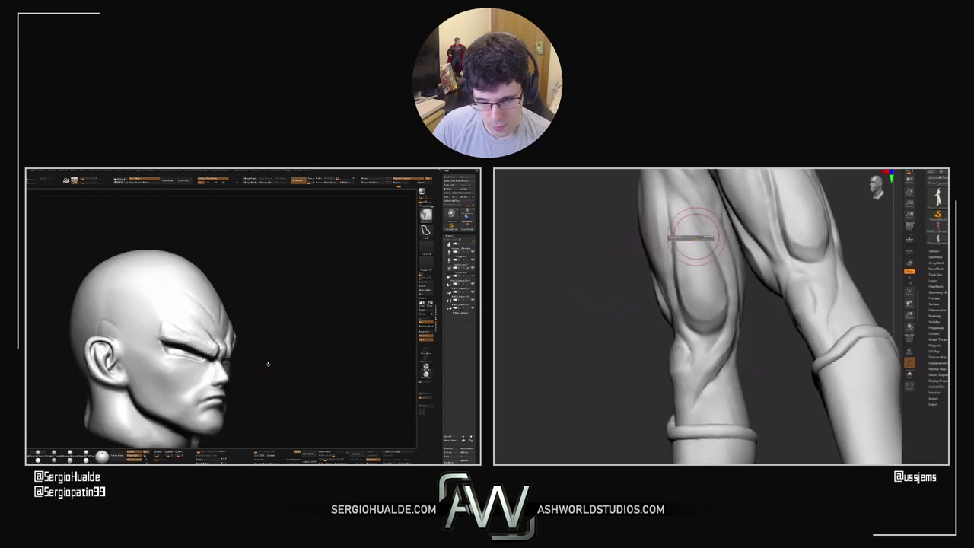
Adjust the eye mesh to fit within the eyelids of the head
{"action": "mouse_move", "coordinate": [268, 364]}
{"action": "right_mouse_down"}
{"action": "mouse_move", "coordinate": [204, 368]}
{"action": "mouse_move", "coordinate": [228, 371]}
{"action": "right_mouse_up"}
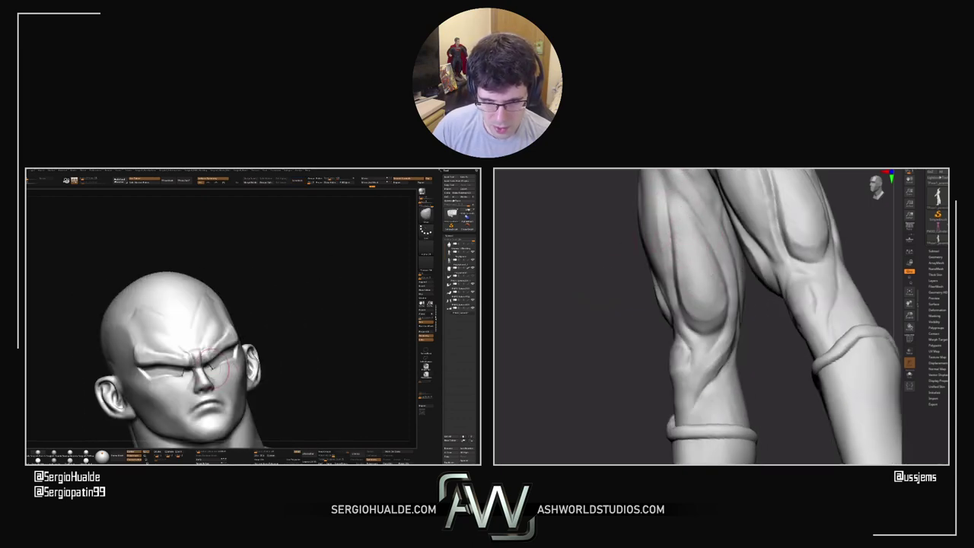
{"action": "mouse_move", "coordinate": [620, 229]}
{"action": "left_mouse_down"}
{"action": "mouse_move", "coordinate": [596, 237]}
{"action": "mouse_move", "coordinate": [617, 246]}
{"action": "left_mouse_up"}
{"action": "right_click_drag", "start_coordinate": [223, 361], "coordinate": [204, 353]}
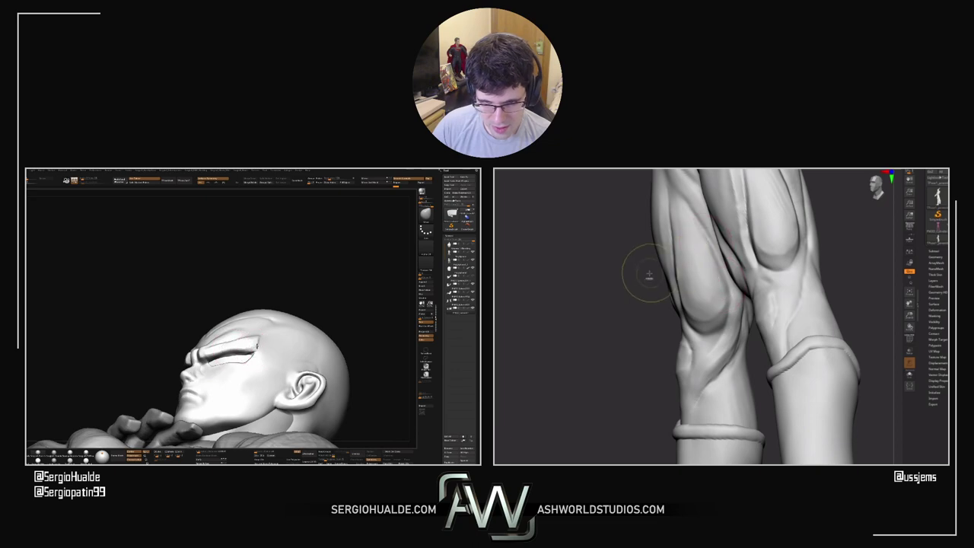
{"action": "left_click_drag", "start_coordinate": [649, 274], "coordinate": [635, 285]}
{"action": "mouse_move", "coordinate": [258, 350]}
{"action": "right_mouse_down"}
{"action": "mouse_move", "coordinate": [264, 371]}
{"action": "mouse_move", "coordinate": [253, 346]}
{"action": "mouse_move", "coordinate": [263, 345]}
{"action": "mouse_move", "coordinate": [254, 372]}
{"action": "right_mouse_up"}
{"action": "left_click", "coordinate": [248, 363], "text": "alt"}
{"action": "left_click", "coordinate": [252, 344], "text": "alt"}
Make the head the active subtool and adjust the contour of its lower eyelids
{"action": "left_click", "coordinate": [775, 291]}
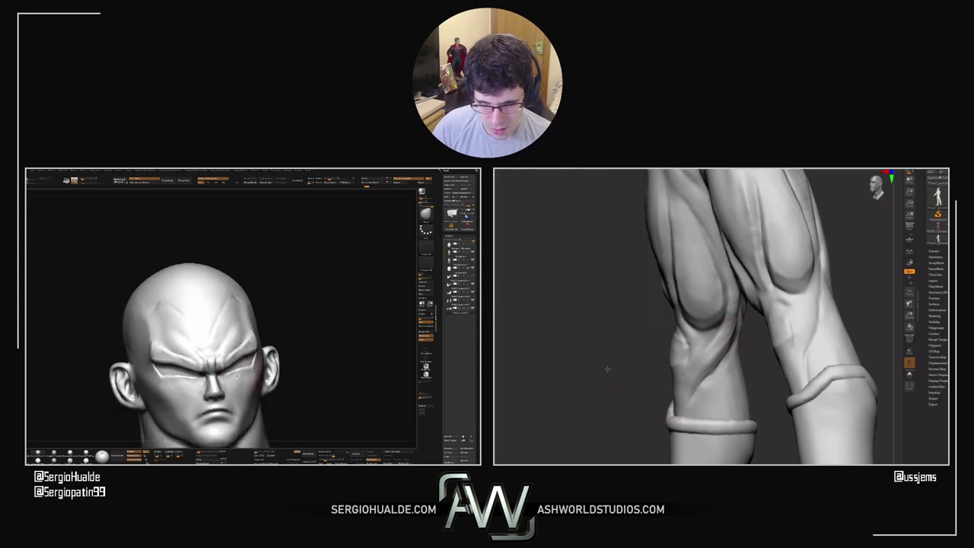
{"action": "left_click_drag", "start_coordinate": [607, 370], "coordinate": [608, 352]}
{"action": "right_click_drag", "start_coordinate": [240, 375], "coordinate": [245, 372]}
{"action": "left_click_drag", "start_coordinate": [604, 358], "coordinate": [531, 409], "text": "alt"}
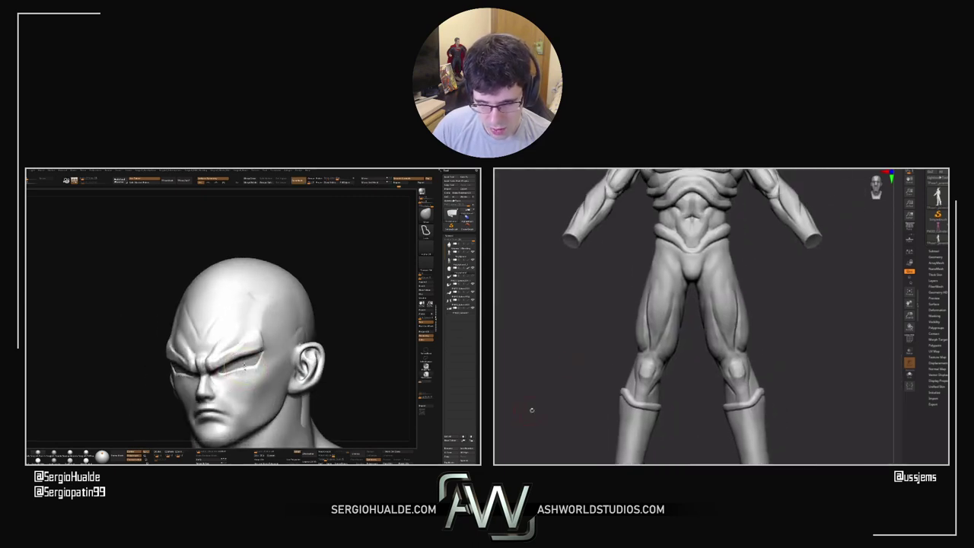
{"action": "key", "text": "p"}
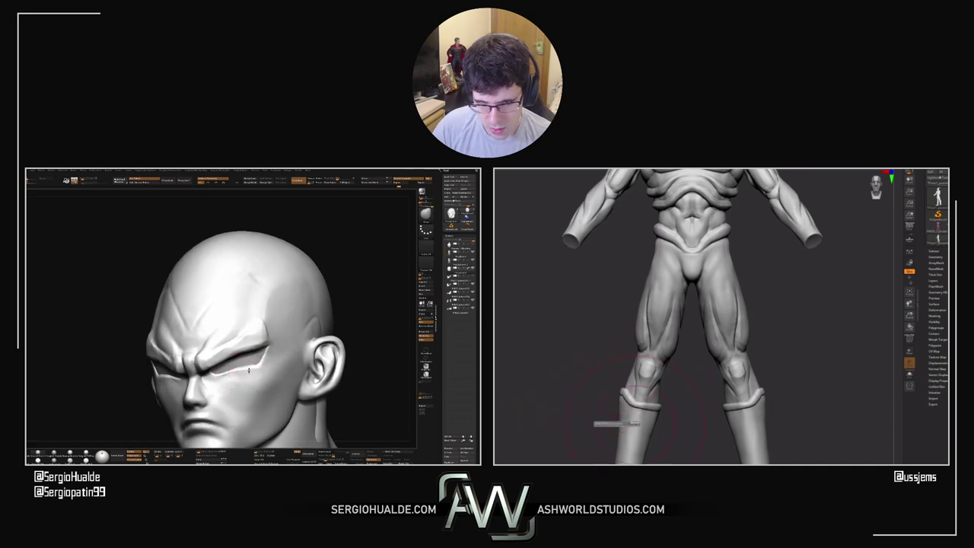
{"action": "right_click_drag", "start_coordinate": [250, 370], "coordinate": [256, 375]}
{"action": "left_click_drag", "start_coordinate": [588, 410], "coordinate": [820, 452], "text": "alt"}
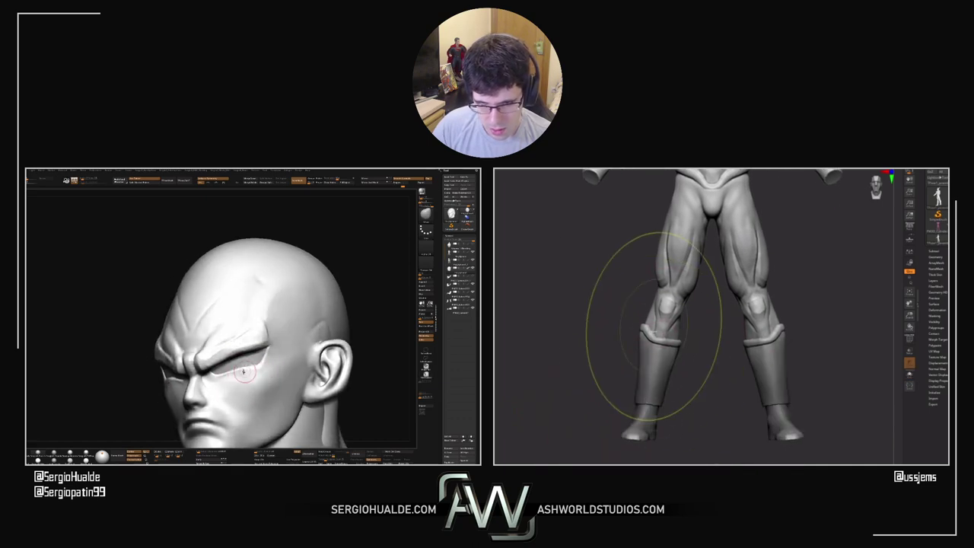
Sculpt a crisp raised rim along the lower eyelids, from the outer to the inner corners
{"action": "right_click_drag", "start_coordinate": [242, 371], "coordinate": [213, 378]}
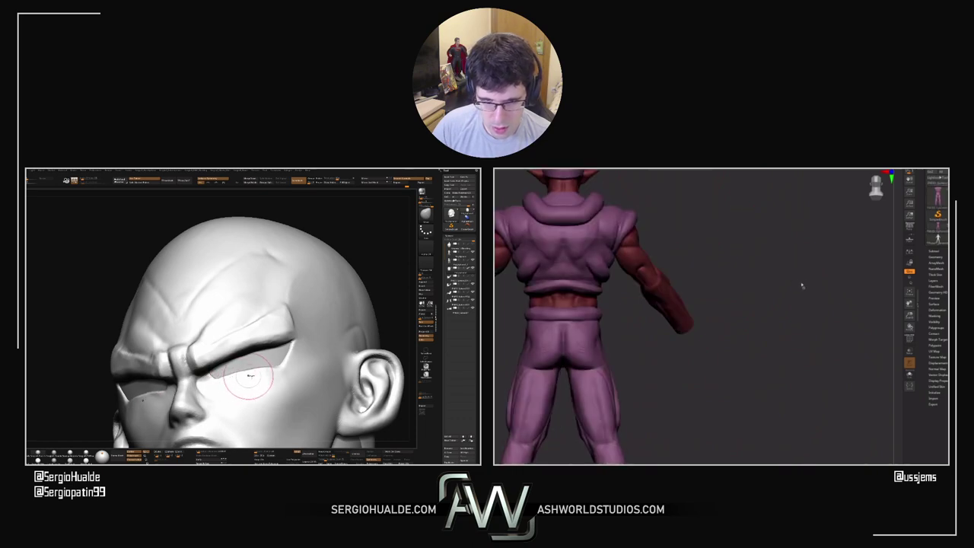
{"action": "right_click_drag", "start_coordinate": [291, 368], "coordinate": [269, 379]}
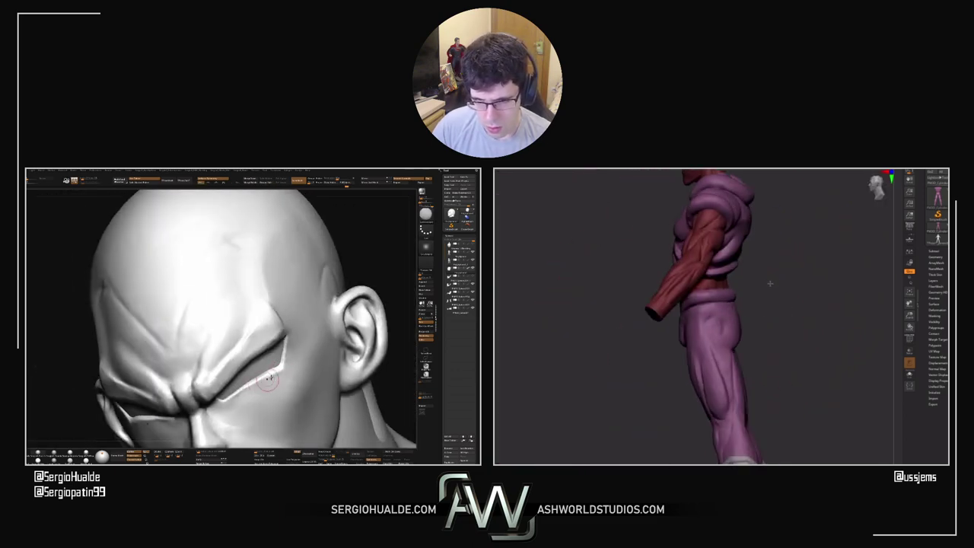
{"action": "right_click_drag", "start_coordinate": [225, 409], "coordinate": [220, 406]}
{"action": "right_click", "coordinate": [220, 408]}
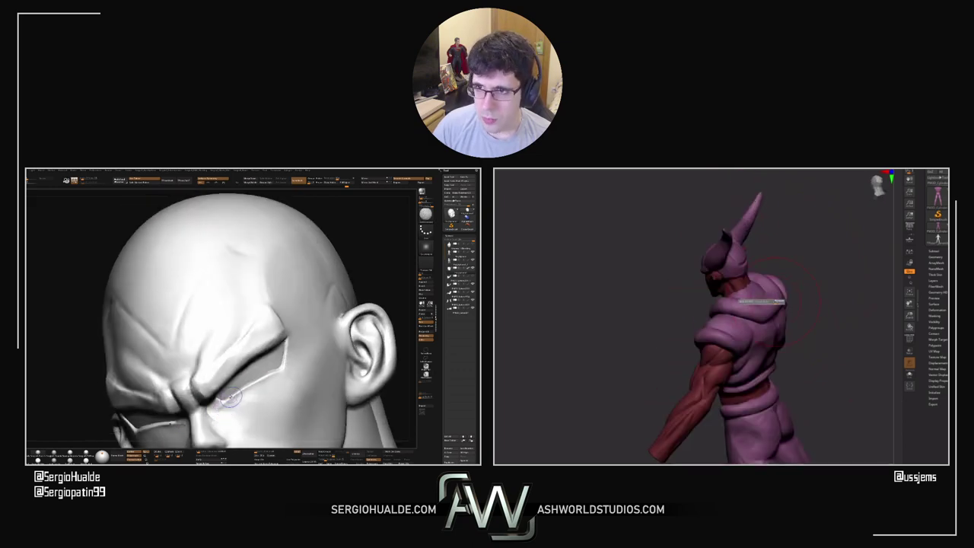
{"action": "key", "text": "space"}
{"action": "left_click", "coordinate": [244, 373]}
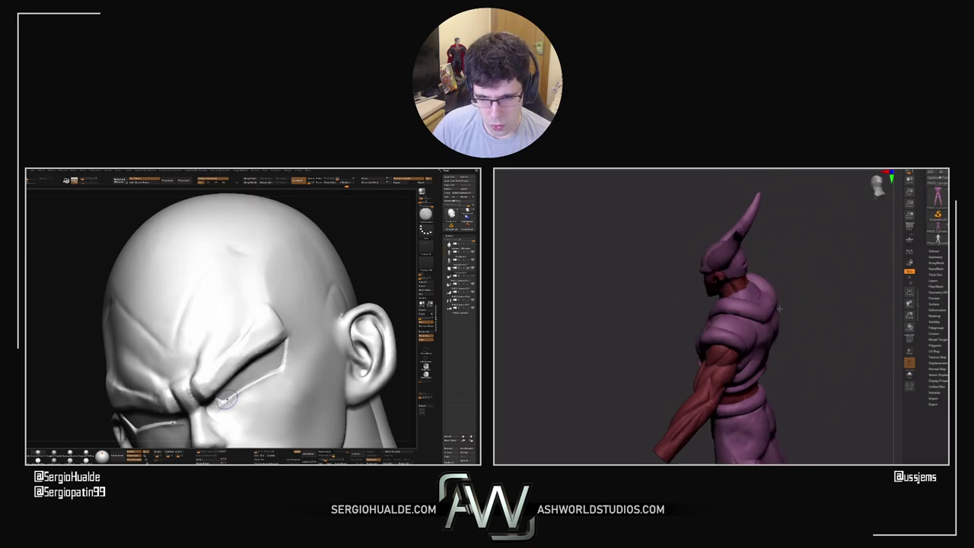
Refine the shape of the bald head's nose tip and nostril wings with the Move brush
{"action": "mouse_move", "coordinate": [243, 402]}
{"action": "right_mouse_down", "text": "ctrl"}
{"action": "mouse_move", "coordinate": [242, 381]}
{"action": "mouse_move", "coordinate": [264, 396]}
{"action": "mouse_move", "coordinate": [270, 366]}
{"action": "mouse_move", "coordinate": [290, 355]}
{"action": "mouse_move", "coordinate": [249, 365]}
{"action": "mouse_move", "coordinate": [247, 344]}
{"action": "mouse_move", "coordinate": [239, 400]}
{"action": "right_mouse_up", "text": "ctrl"}
{"action": "right_click_drag", "start_coordinate": [240, 399], "coordinate": [232, 379]}
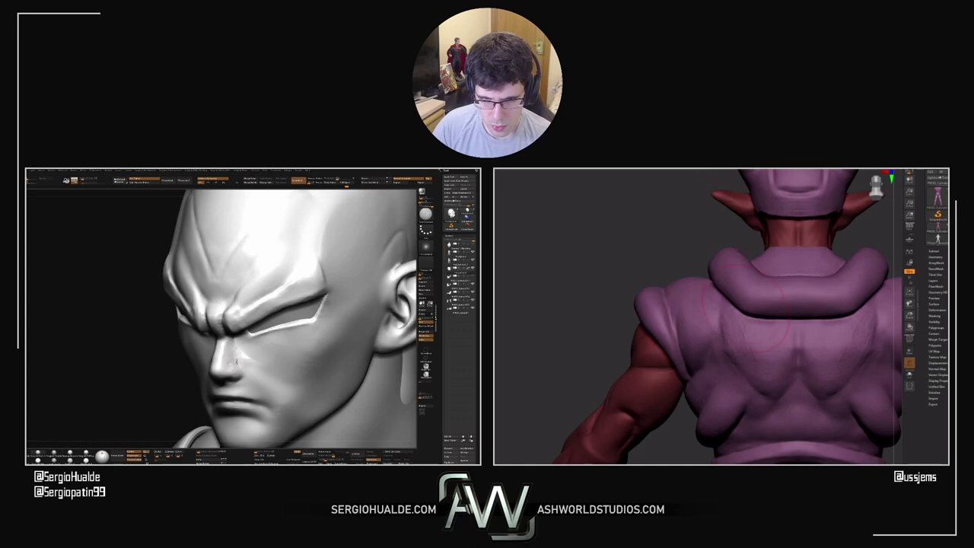
{"action": "right_click_drag", "start_coordinate": [230, 370], "coordinate": [245, 370]}
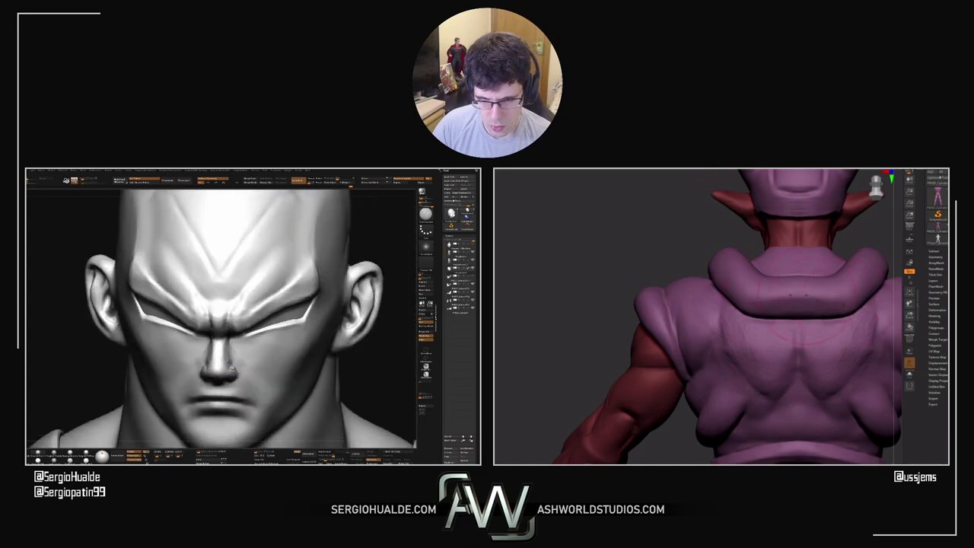
{"action": "key", "text": "b"}
{"action": "key", "text": "m"}
{"action": "key", "text": "v"}
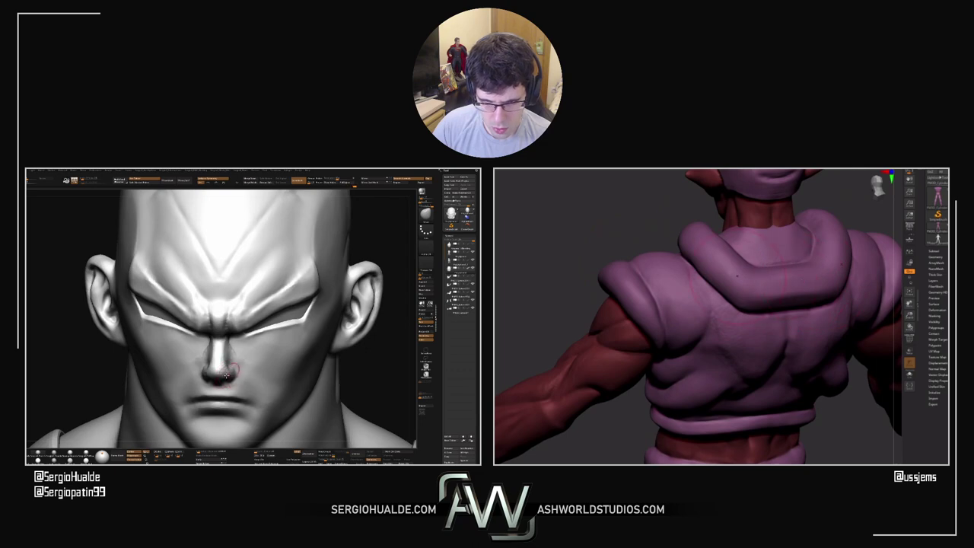
{"action": "left_click_drag", "start_coordinate": [648, 209], "coordinate": [693, 223]}
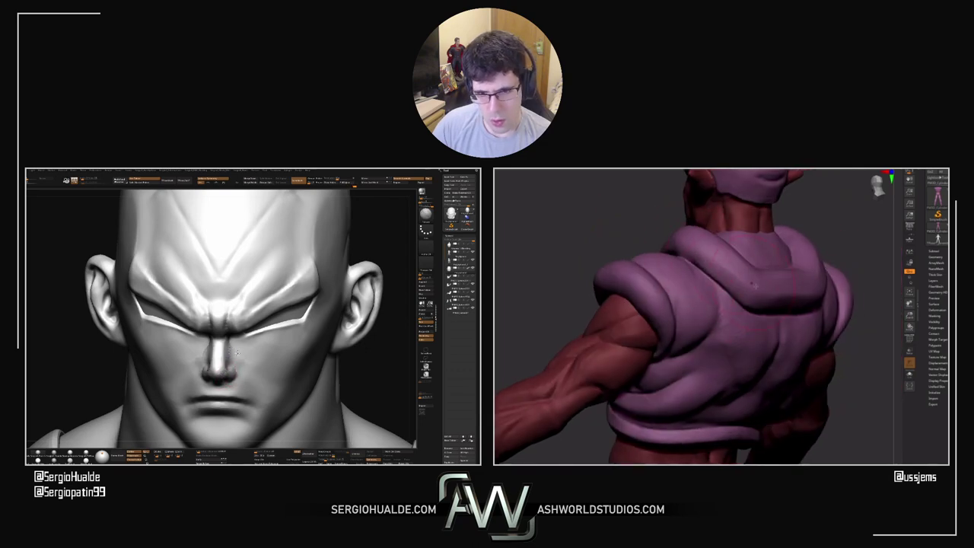
{"action": "mouse_move", "coordinate": [198, 363]}
{"action": "right_mouse_down"}
{"action": "mouse_move", "coordinate": [238, 364]}
{"action": "mouse_move", "coordinate": [194, 365]}
{"action": "mouse_move", "coordinate": [230, 366]}
{"action": "right_mouse_up"}
{"action": "left_click_drag", "start_coordinate": [863, 233], "coordinate": [884, 237]}
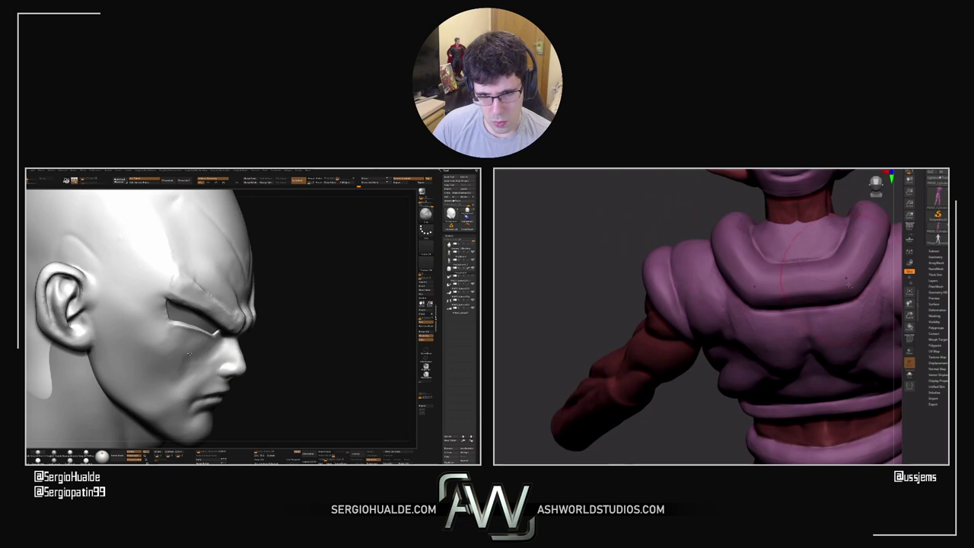
Sculpt the bald head's cheek plane between eye and mouth, and refine the horned character's thick collar
{"action": "right_click_drag", "start_coordinate": [188, 350], "coordinate": [216, 371], "text": "ctrl"}
{"action": "left_click_drag", "start_coordinate": [559, 207], "coordinate": [583, 213]}
{"action": "right_click_drag", "start_coordinate": [216, 371], "coordinate": [221, 364]}
{"action": "left_click_drag", "start_coordinate": [584, 213], "coordinate": [593, 241]}
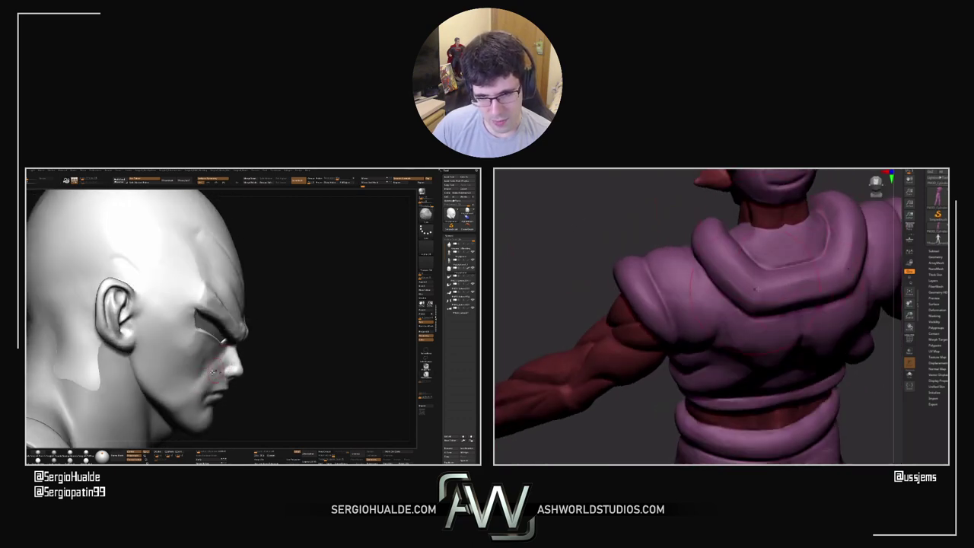
{"action": "right_click_drag", "start_coordinate": [213, 372], "coordinate": [215, 374]}
{"action": "left_click_drag", "start_coordinate": [207, 377], "coordinate": [210, 378]}
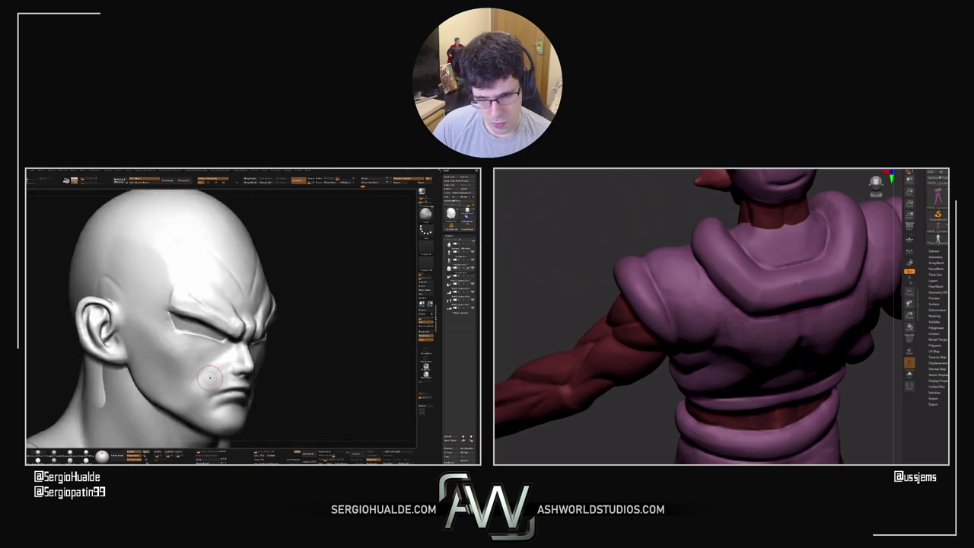
{"action": "right_click_drag", "start_coordinate": [210, 378], "coordinate": [214, 378]}
{"action": "left_click_drag", "start_coordinate": [647, 228], "coordinate": [708, 285]}
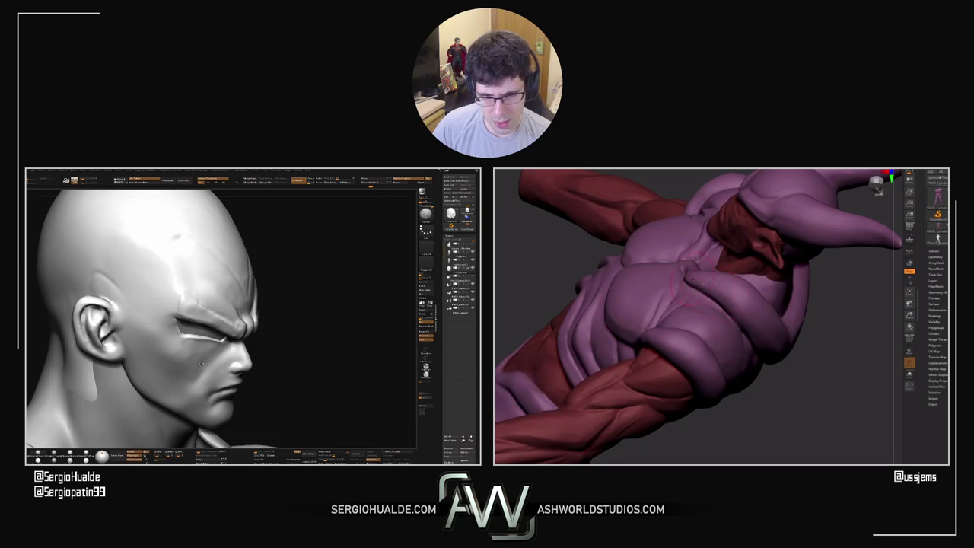
{"action": "right_click_drag", "start_coordinate": [210, 378], "coordinate": [169, 377]}
{"action": "left_click_drag", "start_coordinate": [809, 347], "coordinate": [845, 346]}
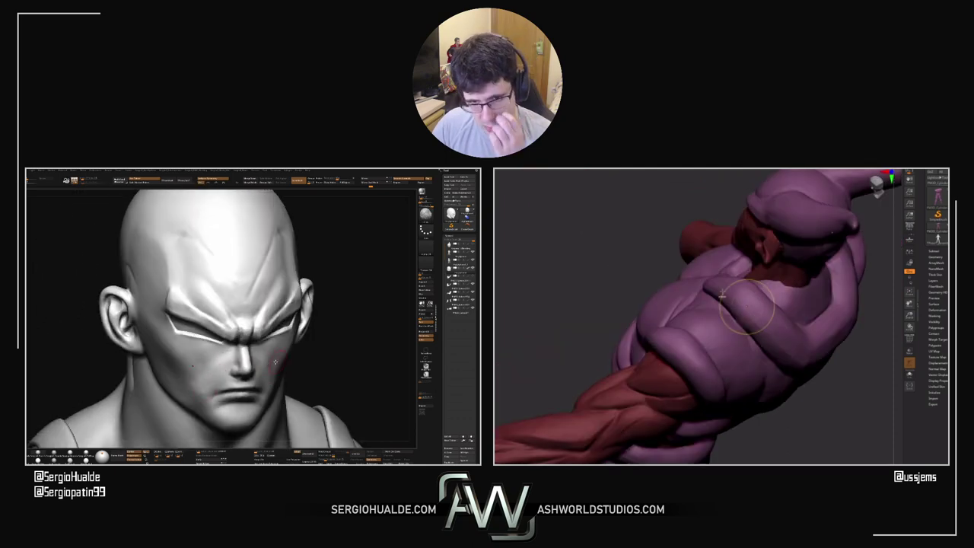
Soften the bald head's cheek from the lower eyelid to the jaw, and refine the horned character's upper chest around the collar ends
{"action": "right_click_drag", "start_coordinate": [312, 367], "coordinate": [277, 358]}
{"action": "left_click_drag", "start_coordinate": [835, 383], "coordinate": [780, 323]}
{"action": "right_click_drag", "start_coordinate": [283, 355], "coordinate": [291, 353]}
{"action": "left_click_drag", "start_coordinate": [716, 238], "coordinate": [752, 289]}
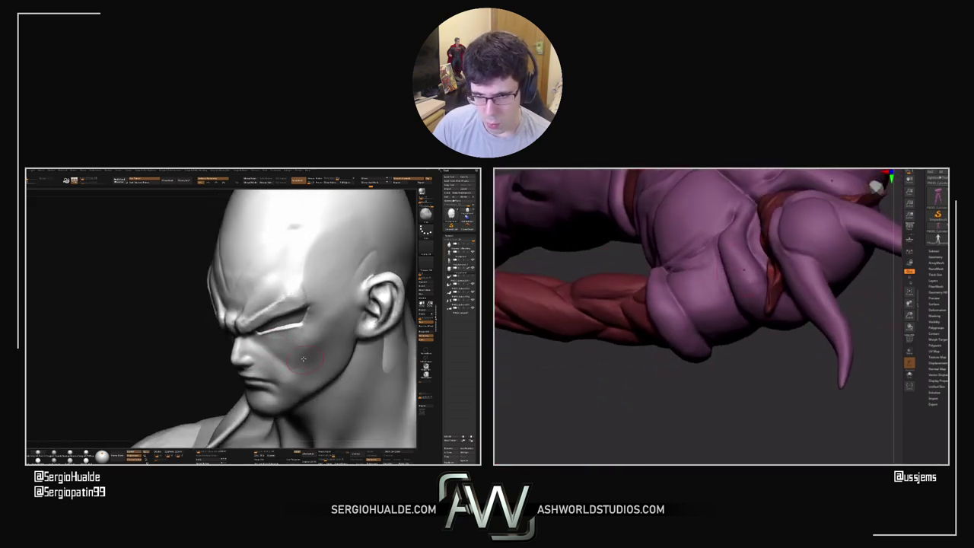
{"action": "left_click_drag", "start_coordinate": [301, 350], "coordinate": [297, 339]}
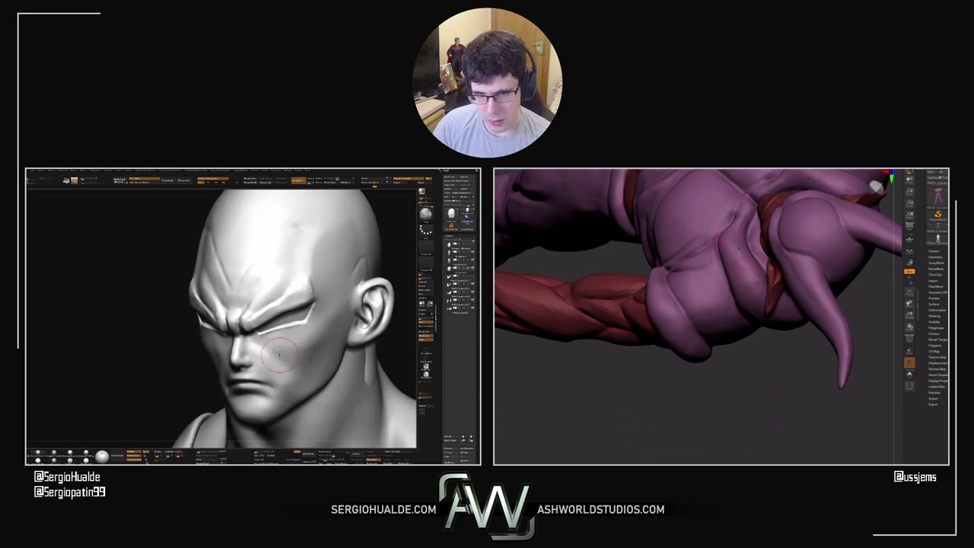
{"action": "left_click_drag", "start_coordinate": [278, 371], "coordinate": [292, 359]}
{"action": "mouse_move", "coordinate": [768, 342]}
{"action": "left_mouse_down"}
{"action": "mouse_move", "coordinate": [799, 400]}
{"action": "mouse_move", "coordinate": [787, 324]}
{"action": "left_mouse_up"}
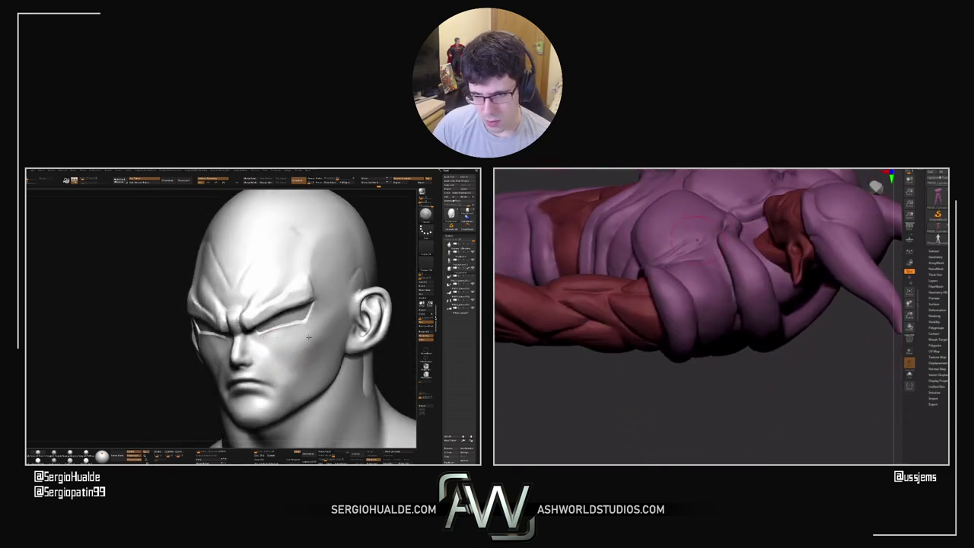
{"action": "key", "text": "b"}
{"action": "right_click_drag", "start_coordinate": [283, 401], "coordinate": [333, 372]}
Sculpt the bald head's upper lip and mouth line, and refine the horned character's shoulder pad and collar
{"action": "left_click", "coordinate": [774, 282]}
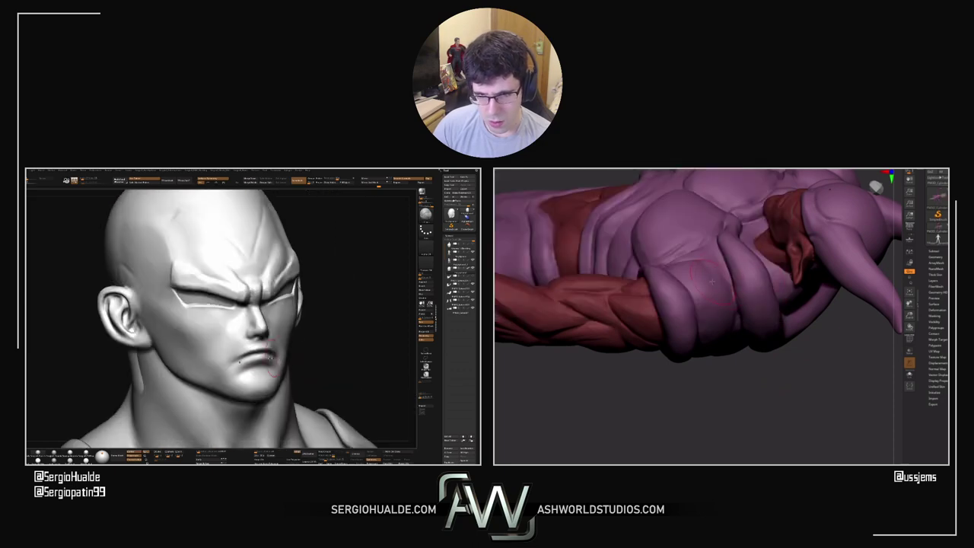
{"action": "mouse_move", "coordinate": [279, 335]}
{"action": "right_mouse_down", "text": "ctrl"}
{"action": "mouse_move", "coordinate": [259, 363]}
{"action": "mouse_move", "coordinate": [239, 347]}
{"action": "right_mouse_up", "text": "ctrl"}
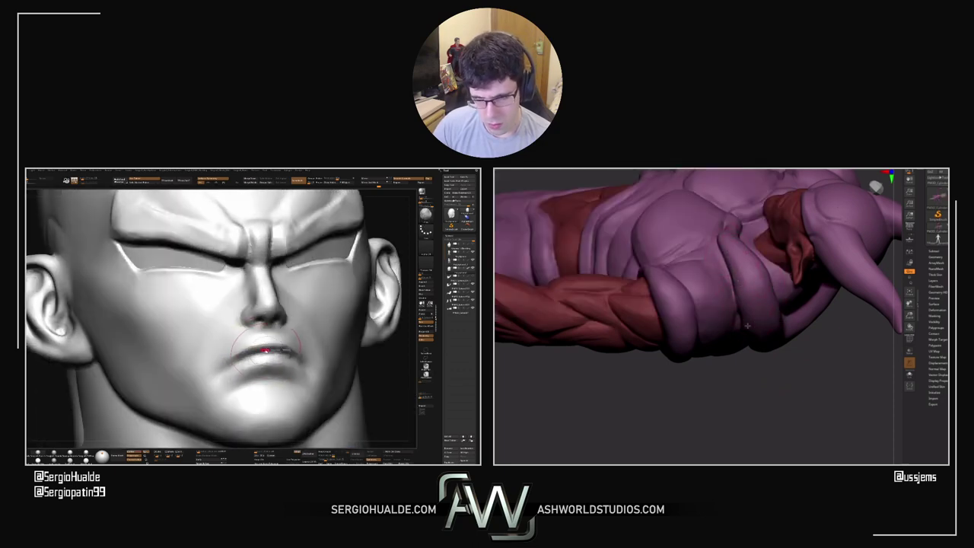
{"action": "left_click_drag", "start_coordinate": [771, 353], "coordinate": [744, 305]}
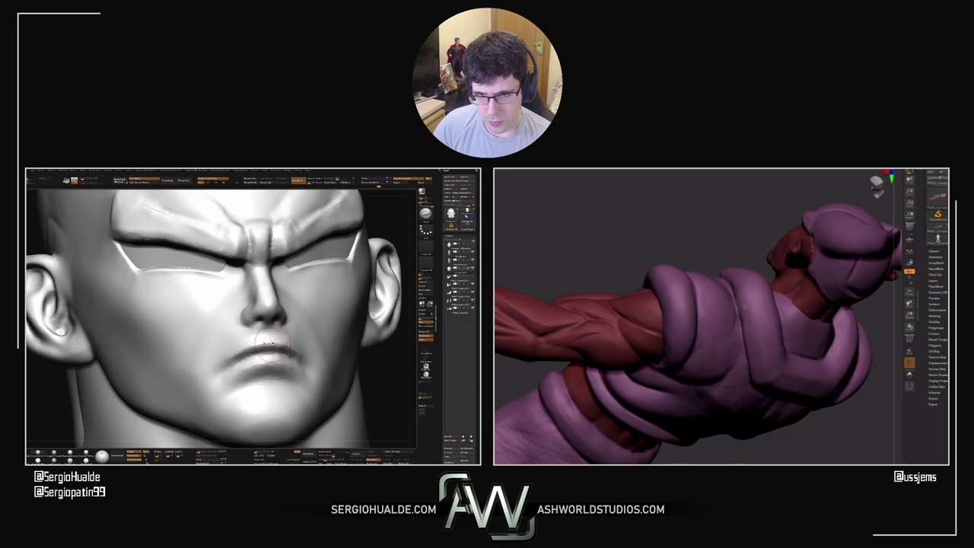
{"action": "left_click_drag", "start_coordinate": [739, 240], "coordinate": [734, 255]}
{"action": "right_click_drag", "start_coordinate": [226, 362], "coordinate": [245, 366]}
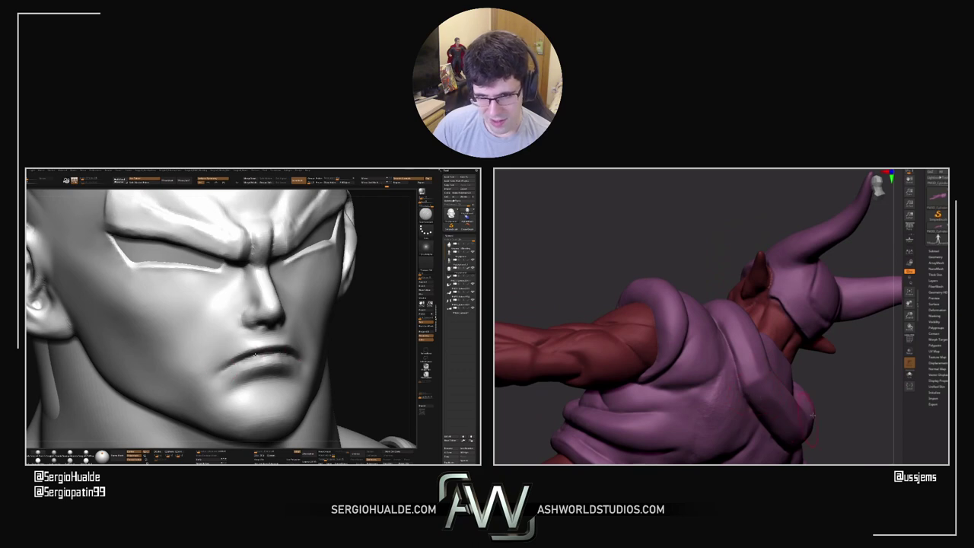
{"action": "left_click_drag", "start_coordinate": [812, 415], "coordinate": [763, 399]}
{"action": "left_click_drag", "start_coordinate": [237, 360], "coordinate": [268, 352]}
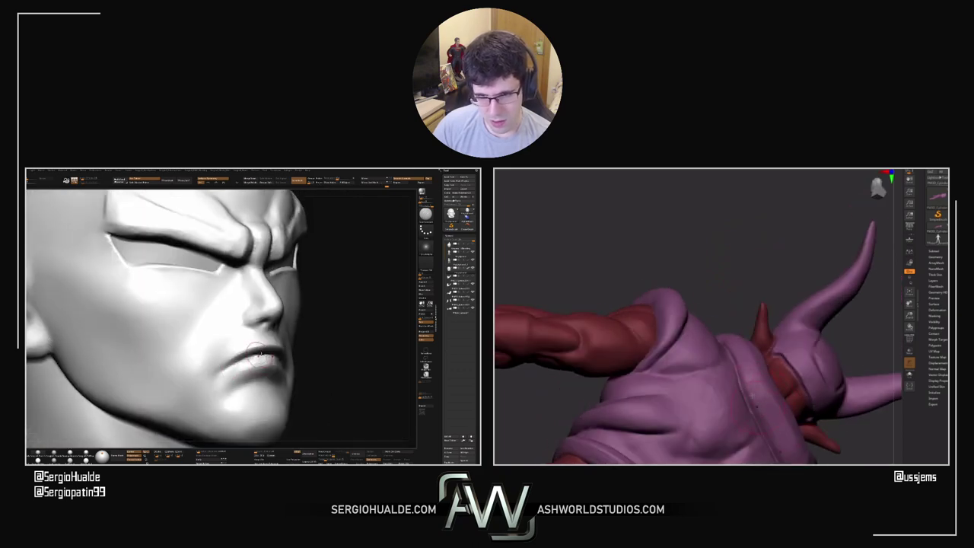
{"action": "left_click_drag", "start_coordinate": [737, 302], "coordinate": [827, 253]}
Build up the volume of the bald head's lower lip beneath the mouth line
{"action": "right_click_drag", "start_coordinate": [235, 368], "coordinate": [289, 365]}
{"action": "left_click_drag", "start_coordinate": [827, 252], "coordinate": [794, 269]}
{"action": "right_click_drag", "start_coordinate": [290, 365], "coordinate": [269, 367]}
{"action": "left_click_drag", "start_coordinate": [794, 269], "coordinate": [761, 276], "text": "shift"}
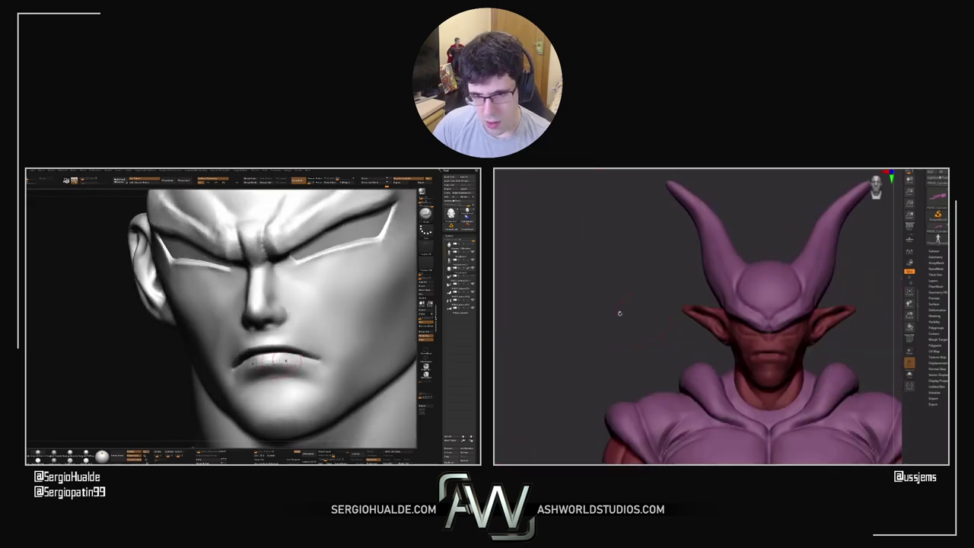
{"action": "left_click_drag", "start_coordinate": [617, 313], "coordinate": [587, 281], "text": "alt"}
{"action": "right_click_drag", "start_coordinate": [313, 367], "coordinate": [278, 366]}
{"action": "left_click_drag", "start_coordinate": [845, 318], "coordinate": [707, 217], "text": "alt"}
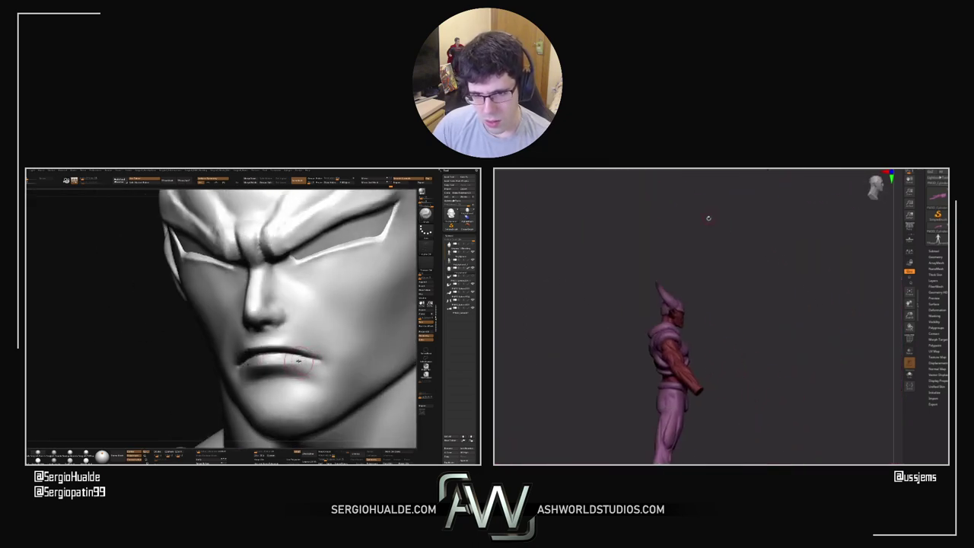
Examine the bald head's mouth from several angles and the horned character's whole figure from the front
{"action": "right_click_drag", "start_coordinate": [301, 361], "coordinate": [294, 315], "text": "ctrl"}
{"action": "left_click_drag", "start_coordinate": [713, 285], "coordinate": [737, 248], "text": "alt"}
{"action": "right_click_drag", "start_coordinate": [295, 315], "coordinate": [318, 317]}
{"action": "left_click_drag", "start_coordinate": [754, 266], "coordinate": [728, 263], "text": "shift"}
{"action": "right_click_drag", "start_coordinate": [292, 335], "coordinate": [292, 370], "text": "ctrl"}
{"action": "right_click_drag", "start_coordinate": [228, 370], "coordinate": [262, 372]}
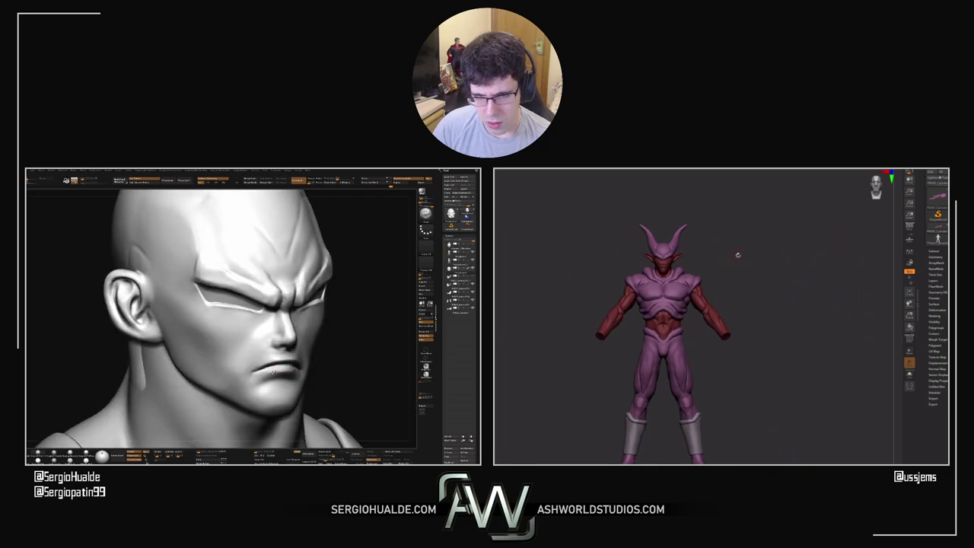
{"action": "left_click_drag", "start_coordinate": [738, 256], "coordinate": [777, 275], "text": "alt"}
{"action": "right_click_drag", "start_coordinate": [253, 372], "coordinate": [282, 372]}
{"action": "left_click_drag", "start_coordinate": [777, 276], "coordinate": [759, 343], "text": "alt"}
Make the horned headpiece the active subtool and refine the edge of its forehead dome, and work on the bald head's mouth corners
{"action": "mouse_move", "coordinate": [759, 313]}
{"action": "right_mouse_down"}
{"action": "mouse_move", "coordinate": [789, 304]}
{"action": "mouse_move", "coordinate": [815, 355]}
{"action": "mouse_move", "coordinate": [733, 342]}
{"action": "mouse_move", "coordinate": [731, 350]}
{"action": "right_mouse_up"}
{"action": "key", "text": "s"}
{"action": "right_click_drag", "start_coordinate": [369, 374], "coordinate": [330, 374]}
{"action": "right_click_drag", "start_coordinate": [731, 350], "coordinate": [719, 334]}
{"action": "left_click", "coordinate": [715, 331], "text": "alt"}
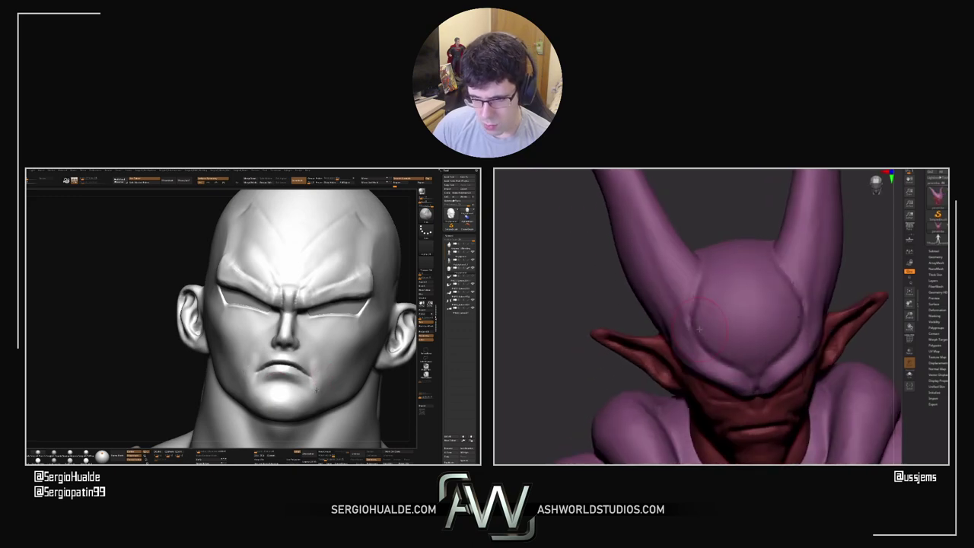
{"action": "right_click_drag", "start_coordinate": [358, 384], "coordinate": [316, 378]}
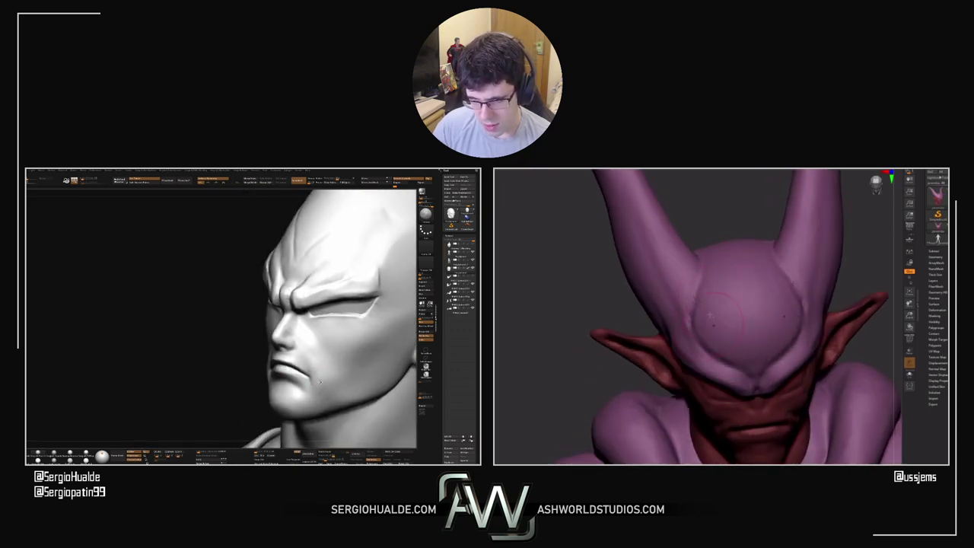
{"action": "left_click_drag", "start_coordinate": [320, 382], "coordinate": [253, 363]}
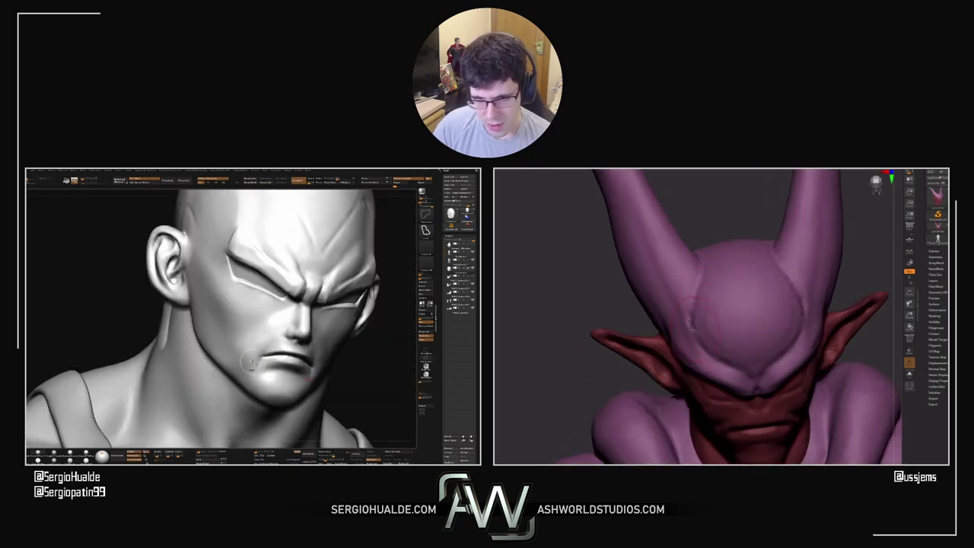
{"action": "key", "text": "shift"}
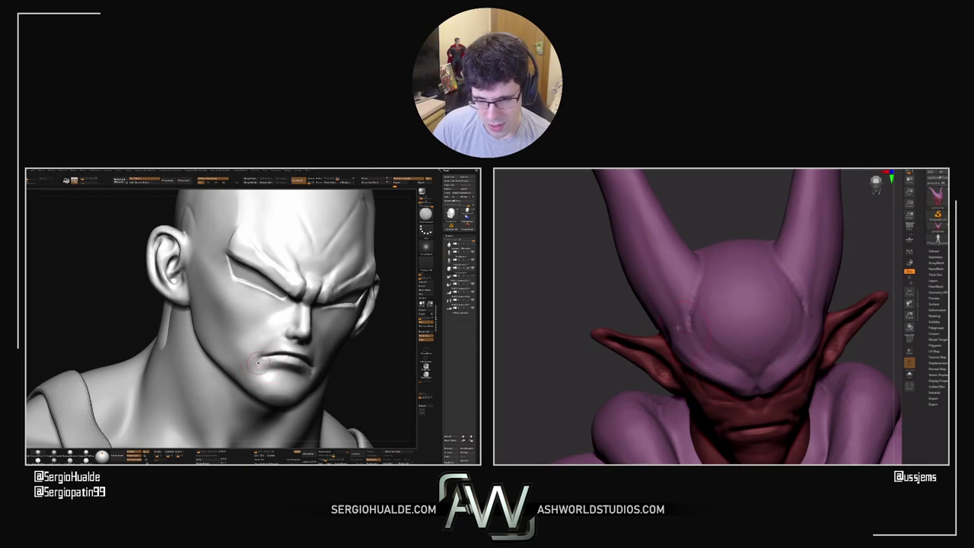
{"action": "key", "text": "ctrl+z"}
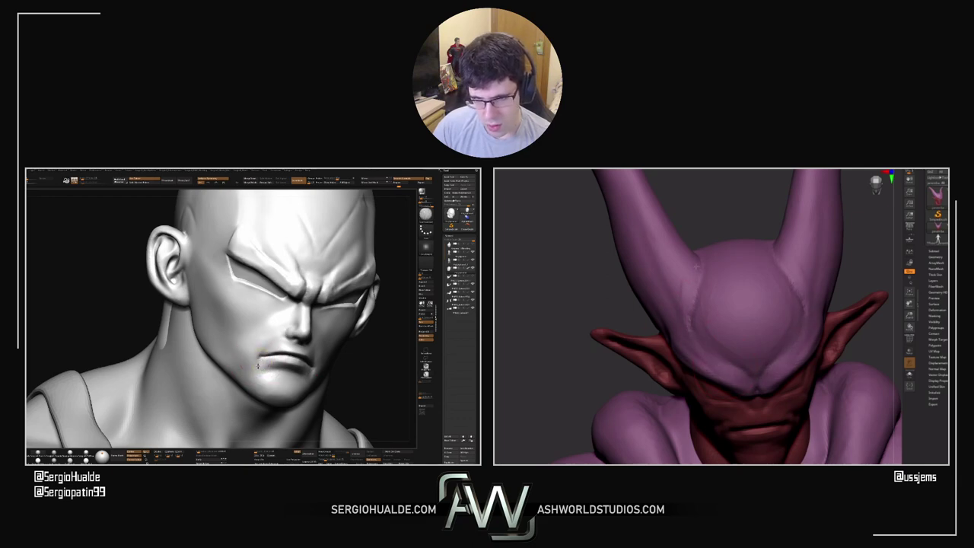
Shape the top of the headpiece's central dome between the horns, and deepen the creases at the bald head's mouth corners
{"action": "left_click_drag", "start_coordinate": [705, 215], "coordinate": [557, 297]}
{"action": "right_click_drag", "start_coordinate": [263, 368], "coordinate": [251, 372]}
{"action": "left_click_drag", "start_coordinate": [557, 298], "coordinate": [561, 358]}
{"action": "right_click_drag", "start_coordinate": [251, 371], "coordinate": [256, 368]}
{"action": "left_click_drag", "start_coordinate": [562, 358], "coordinate": [567, 388]}
{"action": "right_click_drag", "start_coordinate": [255, 368], "coordinate": [260, 364]}
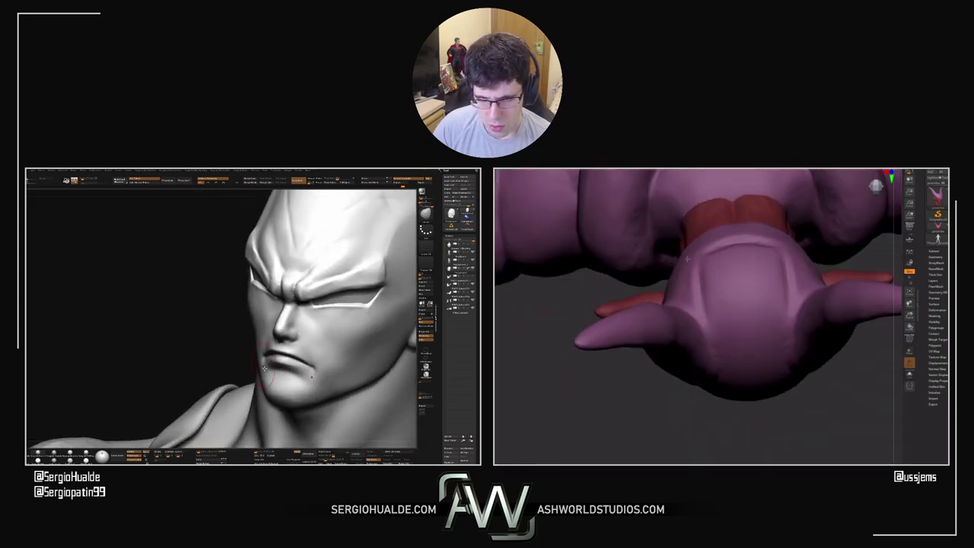
Isolate the bald head from its body and reshape the mouth corners and lip curve with the Move brush
{"action": "left_click_drag", "start_coordinate": [263, 368], "coordinate": [257, 357]}
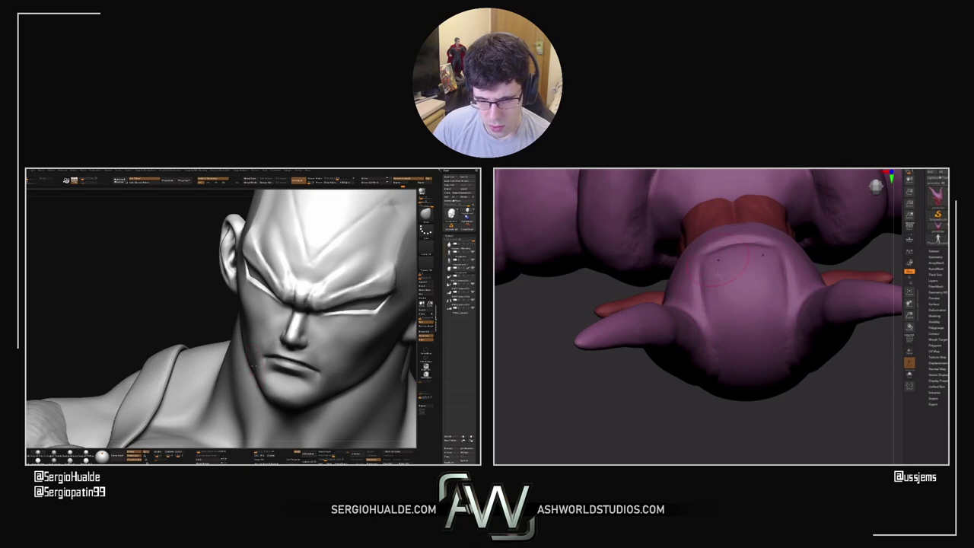
{"action": "right_click_drag", "start_coordinate": [264, 373], "coordinate": [293, 358]}
{"action": "right_click", "coordinate": [304, 387]}
{"action": "right_click_drag", "start_coordinate": [297, 392], "coordinate": [315, 384]}
{"action": "left_click_drag", "start_coordinate": [315, 385], "coordinate": [305, 345]}
{"action": "left_click", "coordinate": [306, 346], "text": "ctrl+shift"}
{"action": "left_click_drag", "start_coordinate": [732, 419], "coordinate": [799, 399]}
{"action": "mouse_move", "coordinate": [306, 358]}
{"action": "right_mouse_down"}
{"action": "mouse_move", "coordinate": [303, 343]}
{"action": "mouse_move", "coordinate": [300, 367]}
{"action": "right_mouse_up"}
{"action": "left_click_drag", "start_coordinate": [298, 367], "coordinate": [303, 373]}
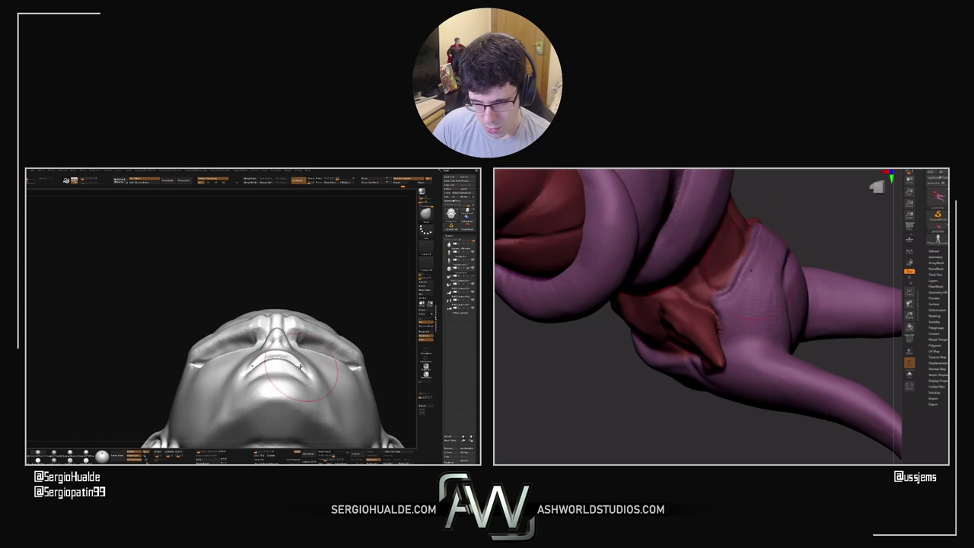
{"action": "left_click_drag", "start_coordinate": [300, 367], "coordinate": [312, 378]}
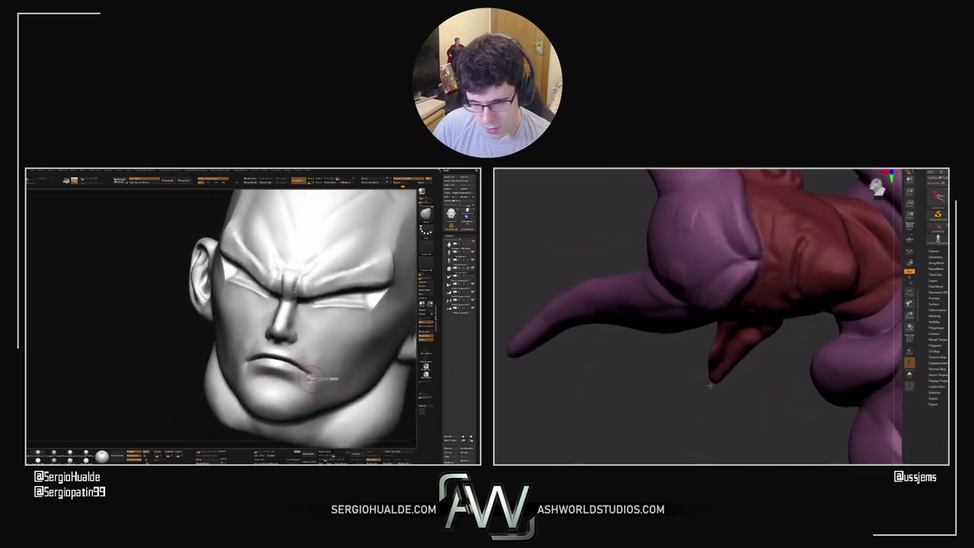
{"action": "left_click_drag", "start_coordinate": [711, 386], "coordinate": [706, 357]}
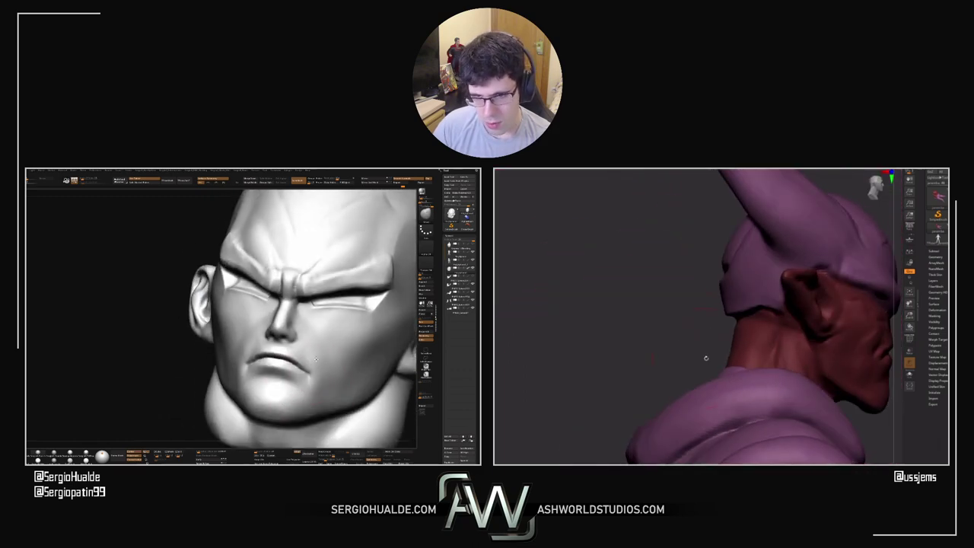
Carve the nostrils into the underside of the bald head's nose with the Dam Standard brush
{"action": "right_click_drag", "start_coordinate": [316, 358], "coordinate": [328, 338]}
{"action": "key", "text": "b"}
{"action": "key", "text": "d"}
{"action": "key", "text": "s"}
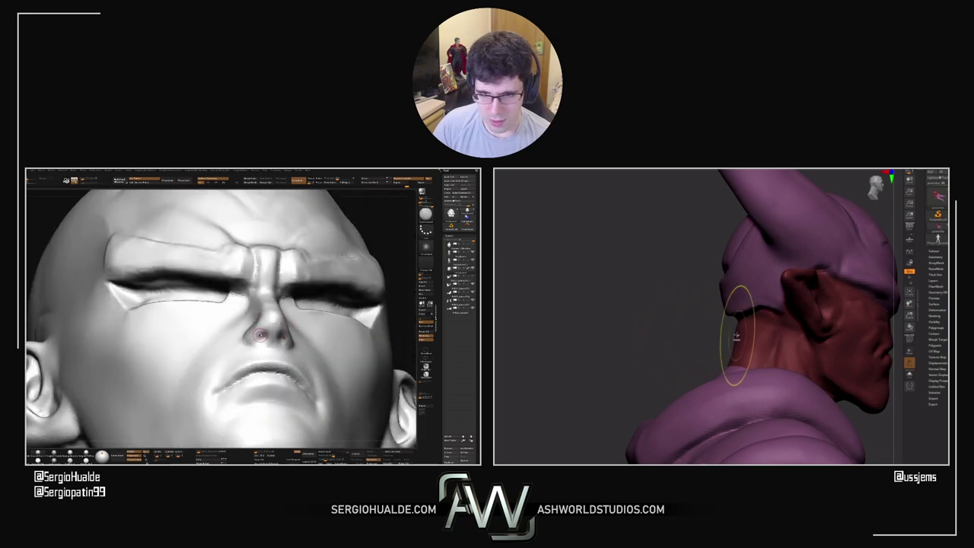
{"action": "mouse_move", "coordinate": [261, 335]}
{"action": "right_mouse_down", "text": "ctrl"}
{"action": "mouse_move", "coordinate": [261, 344]}
{"action": "mouse_move", "coordinate": [283, 342]}
{"action": "right_mouse_up", "text": "ctrl"}
{"action": "mouse_move", "coordinate": [710, 343]}
{"action": "left_mouse_down"}
{"action": "mouse_move", "coordinate": [658, 341]}
{"action": "mouse_move", "coordinate": [657, 355]}
{"action": "left_mouse_up"}
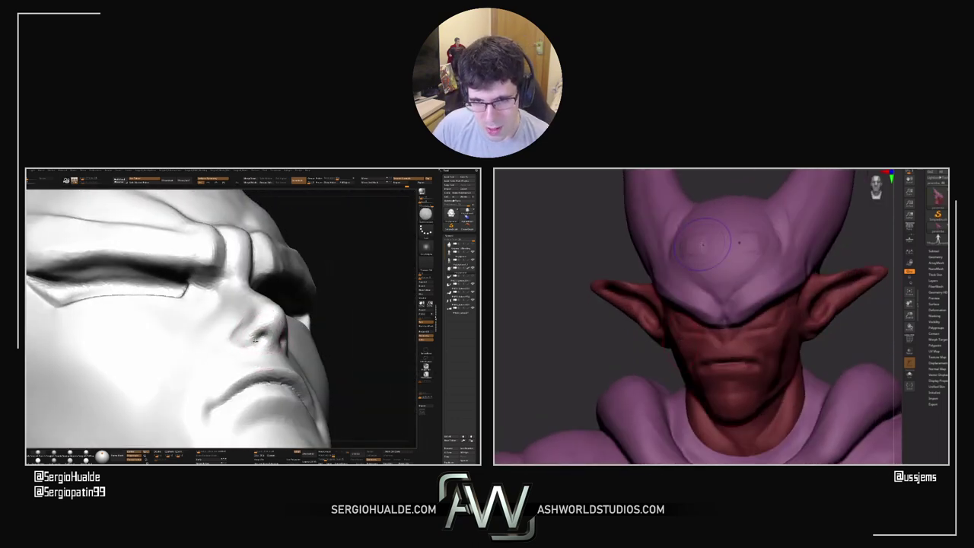
{"action": "left_click_drag", "start_coordinate": [255, 340], "coordinate": [262, 342]}
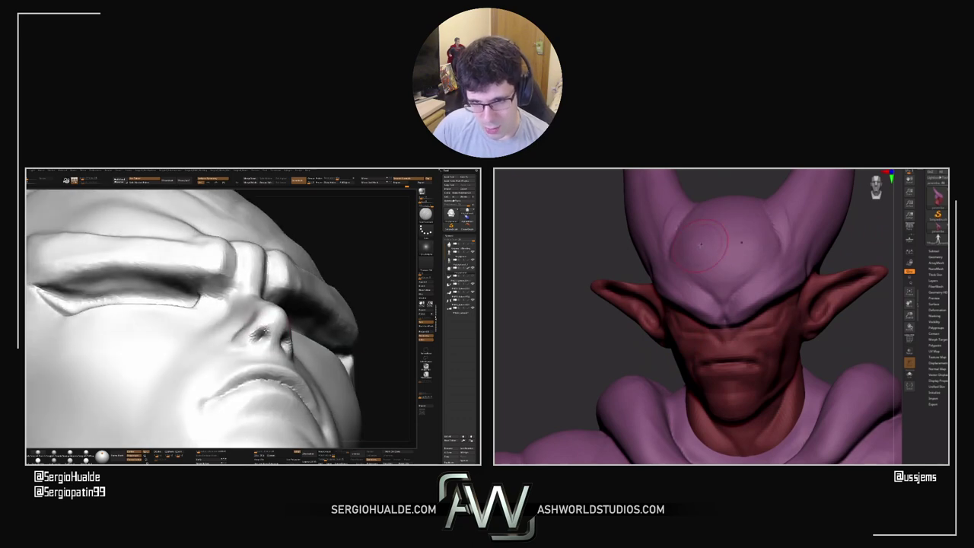
{"action": "right_click_drag", "start_coordinate": [647, 277], "coordinate": [637, 263]}
{"action": "right_click_drag", "start_coordinate": [251, 350], "coordinate": [253, 359]}
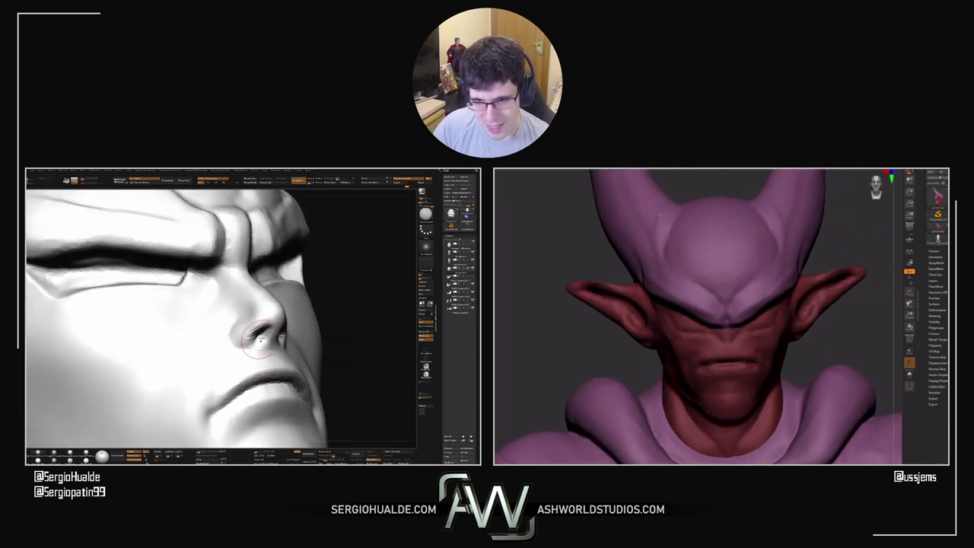
{"action": "left_click_drag", "start_coordinate": [248, 347], "coordinate": [303, 338]}
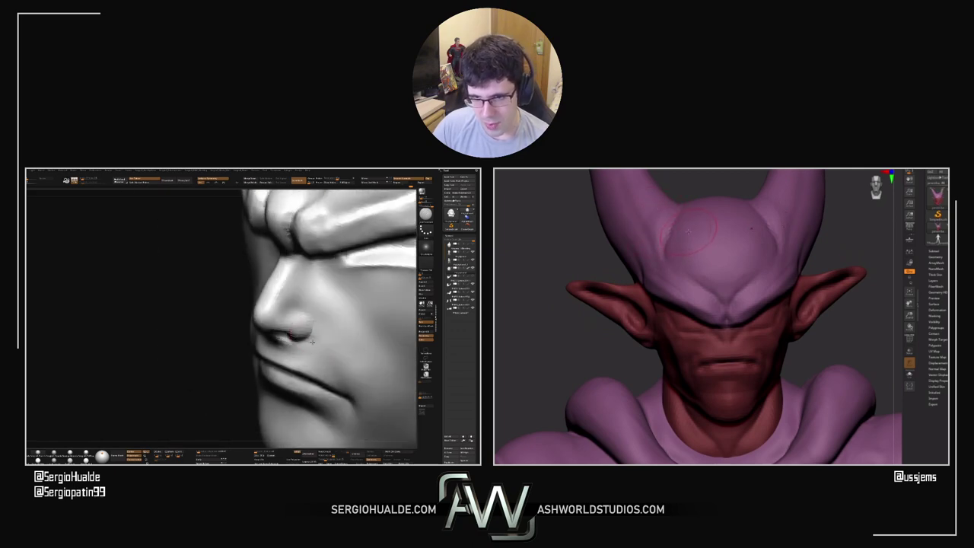
Try to reshape the brow edge of the horned headpiece above the face
{"action": "left_click_drag", "start_coordinate": [529, 347], "coordinate": [523, 323], "text": "alt"}
{"action": "right_click_drag", "start_coordinate": [267, 337], "coordinate": [304, 326]}
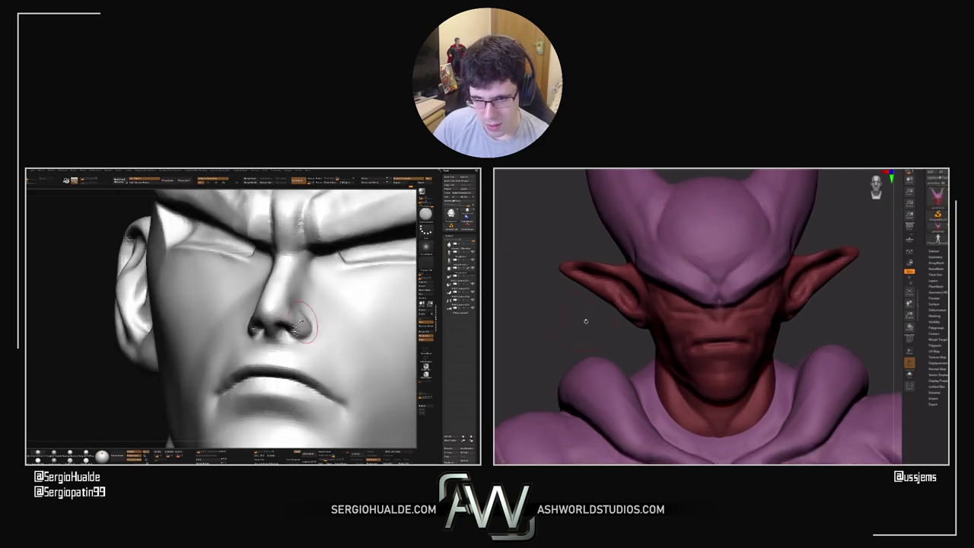
{"action": "left_click_drag", "start_coordinate": [567, 318], "coordinate": [608, 322]}
{"action": "key", "text": "s"}
{"action": "mouse_move", "coordinate": [694, 302]}
{"action": "right_mouse_down"}
{"action": "mouse_move", "coordinate": [716, 293]}
{"action": "mouse_move", "coordinate": [708, 297]}
{"action": "right_mouse_up"}
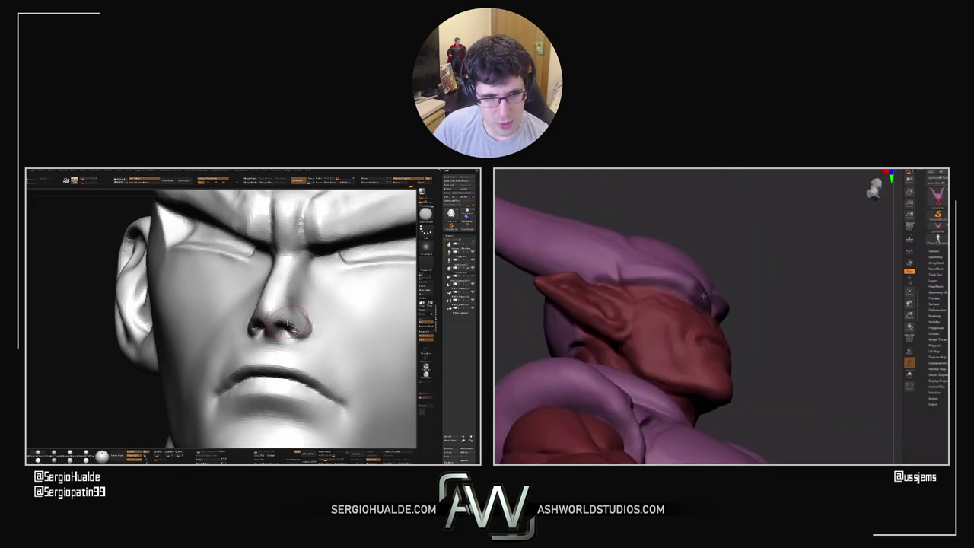
{"action": "right_click_drag", "start_coordinate": [303, 316], "coordinate": [286, 321]}
{"action": "key", "text": "s"}
{"action": "right_click_drag", "start_coordinate": [709, 302], "coordinate": [712, 321]}
{"action": "mouse_move", "coordinate": [708, 306]}
{"action": "left_mouse_down"}
{"action": "mouse_move", "coordinate": [656, 280]}
{"action": "mouse_move", "coordinate": [609, 274]}
{"action": "left_mouse_up"}
{"action": "key", "text": "ctrl+z"}
{"action": "key", "text": "ctrl+z"}
Paint a mask over the headpiece's brow peak and central forehead dome, reaching the bases of the horns
{"action": "right_click_drag", "start_coordinate": [761, 297], "coordinate": [689, 298]}
{"action": "key", "text": "s"}
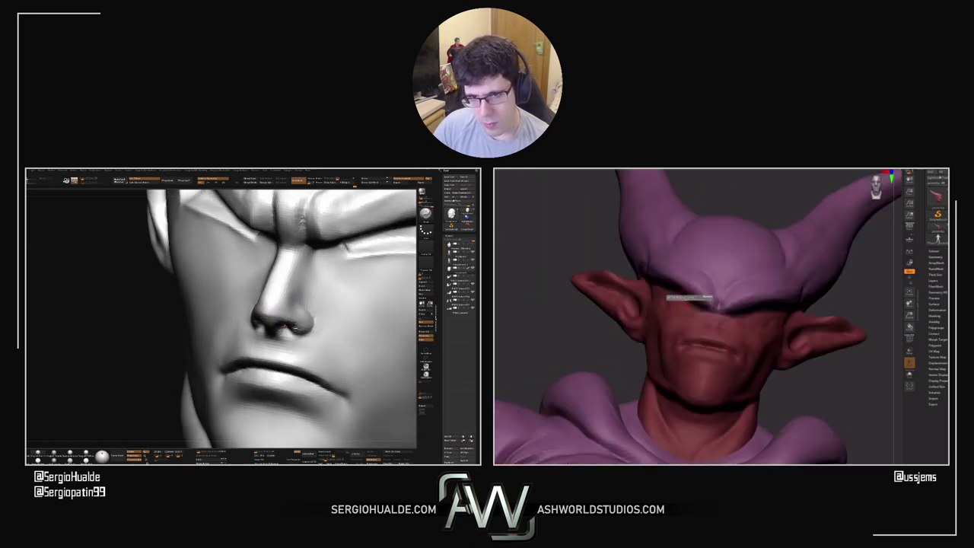
{"action": "left_click_drag", "start_coordinate": [688, 297], "coordinate": [714, 295]}
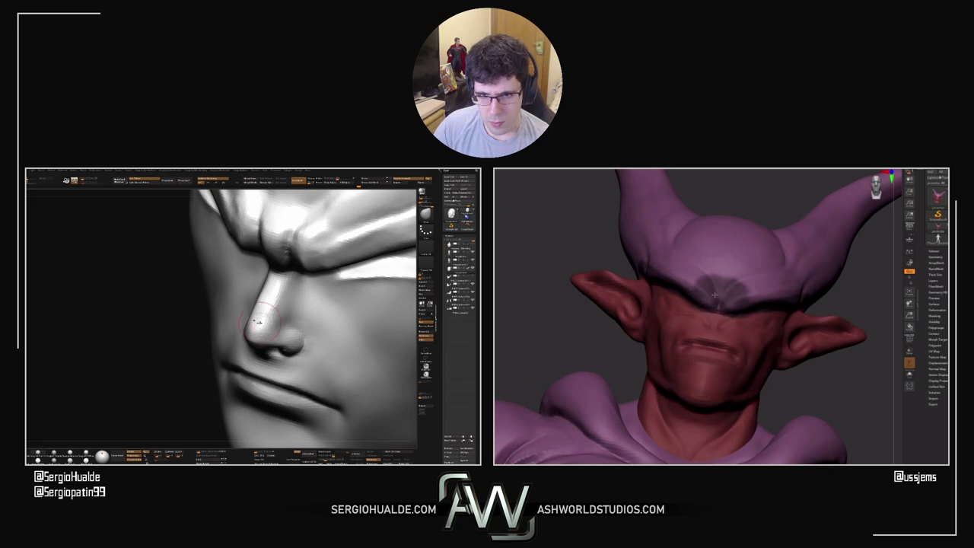
{"action": "right_click_drag", "start_coordinate": [714, 268], "coordinate": [752, 269]}
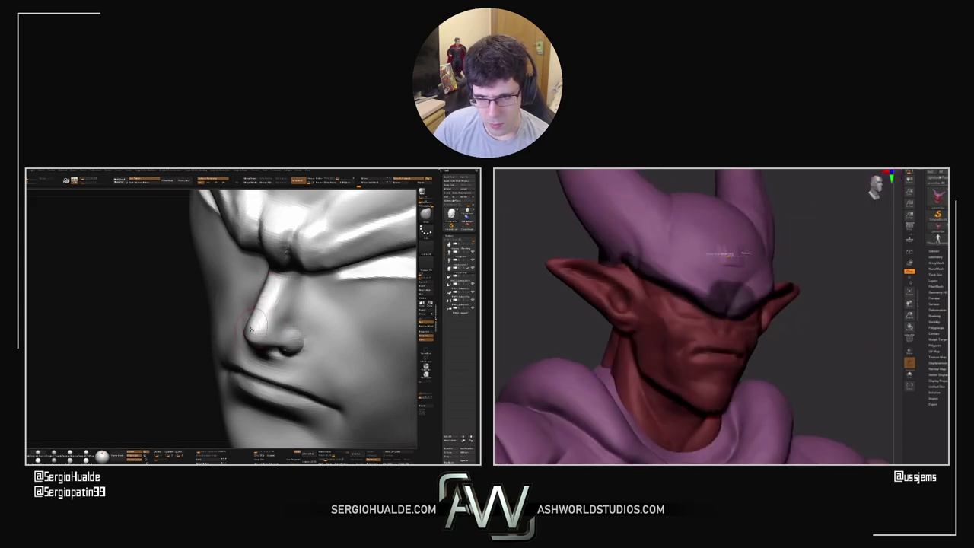
{"action": "key", "text": "s"}
{"action": "left_click_drag", "start_coordinate": [725, 240], "coordinate": [731, 240]}
{"action": "left_click_drag", "start_coordinate": [724, 235], "coordinate": [708, 270], "text": "ctrl"}
{"action": "right_click_drag", "start_coordinate": [702, 269], "coordinate": [696, 253]}
{"action": "key", "text": "s"}
{"action": "mouse_move", "coordinate": [696, 253]}
{"action": "left_mouse_down"}
{"action": "mouse_move", "coordinate": [667, 263]}
{"action": "mouse_move", "coordinate": [601, 242]}
{"action": "mouse_move", "coordinate": [672, 242]}
{"action": "left_mouse_up"}
{"action": "right_click_drag", "start_coordinate": [673, 244], "coordinate": [621, 311]}
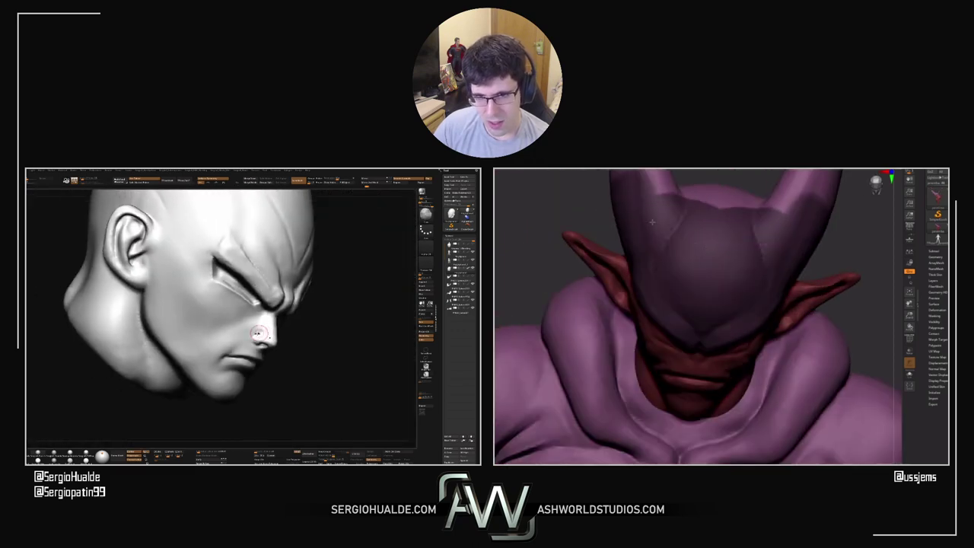
{"action": "right_click_drag", "start_coordinate": [262, 350], "coordinate": [308, 331]}
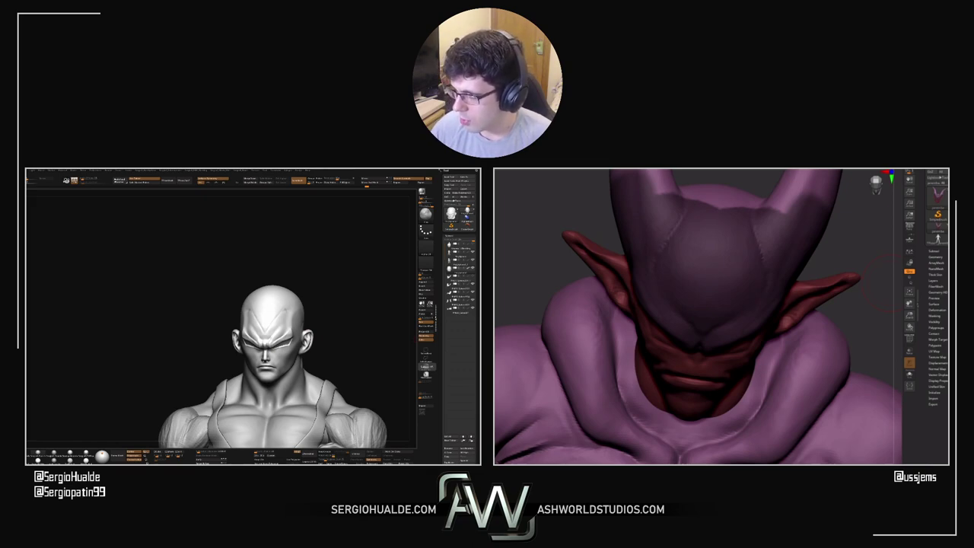
Extend the headpiece mask up both horns to their tips
{"action": "left_click_drag", "start_coordinate": [569, 210], "coordinate": [618, 382], "text": "alt"}
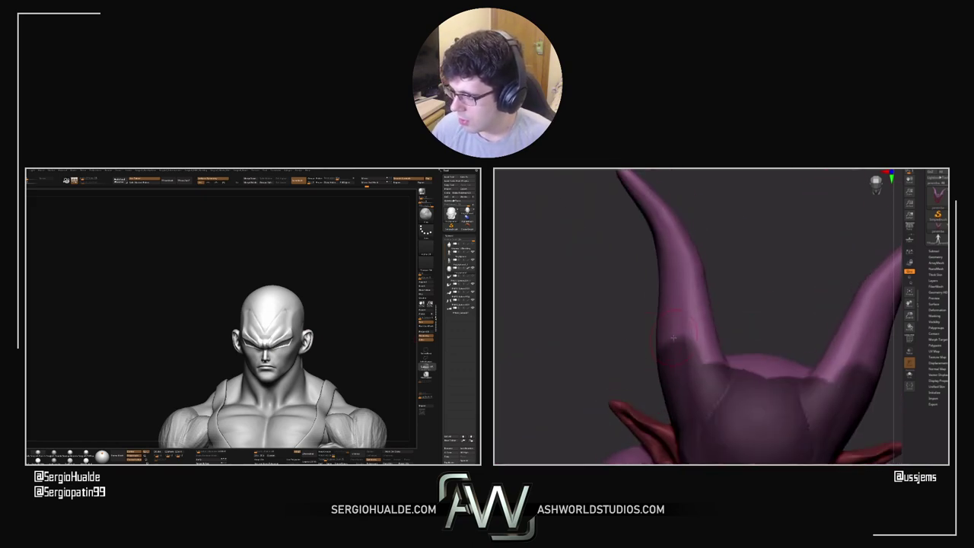
{"action": "key", "text": "s"}
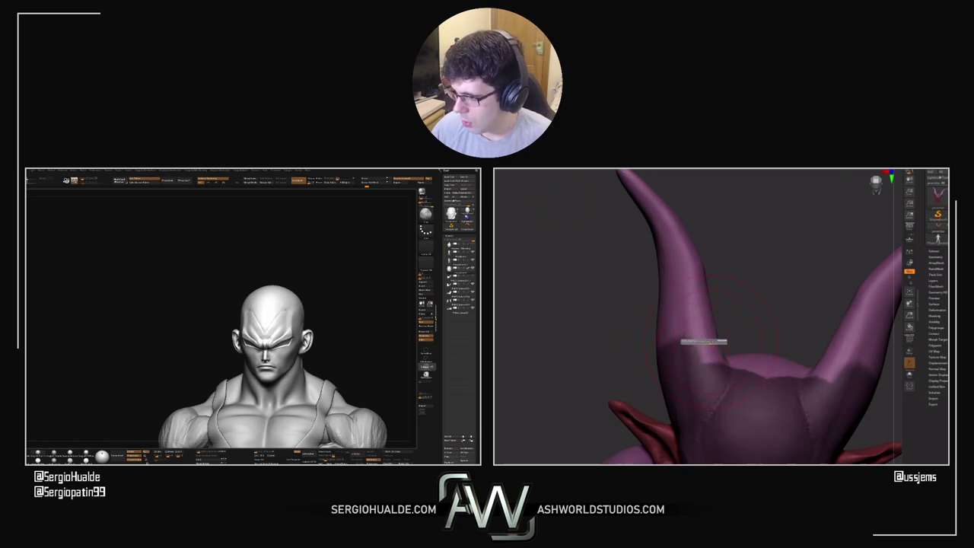
{"action": "mouse_move", "coordinate": [711, 342]}
{"action": "left_mouse_down", "text": "ctrl"}
{"action": "mouse_move", "coordinate": [670, 292]}
{"action": "mouse_move", "coordinate": [651, 195]}
{"action": "left_mouse_up", "text": "ctrl"}
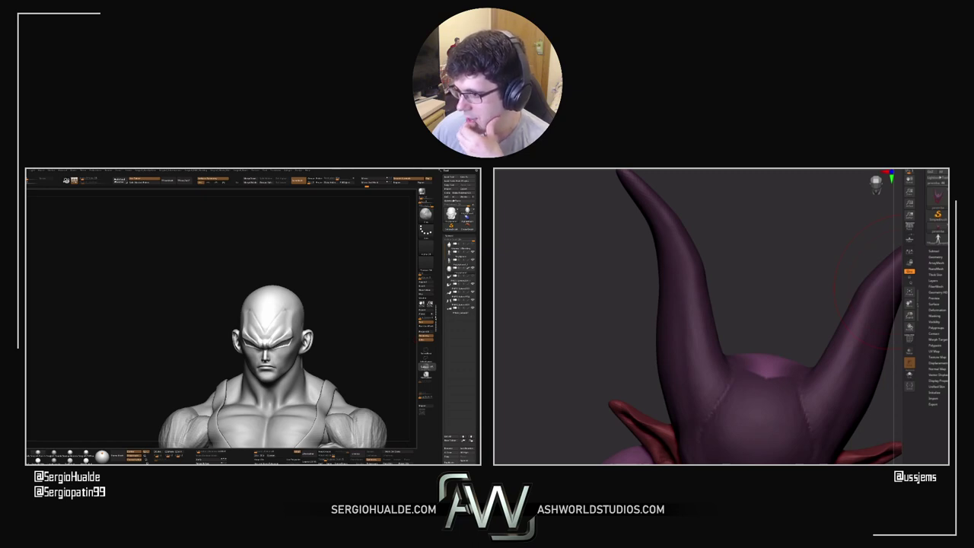
Continue the mask over the sides and back of the headpiece, following its edge behind the ears and above the neck
{"action": "mouse_move", "coordinate": [624, 345]}
{"action": "left_mouse_down"}
{"action": "mouse_move", "coordinate": [662, 337]}
{"action": "mouse_move", "coordinate": [674, 396]}
{"action": "mouse_move", "coordinate": [740, 354]}
{"action": "mouse_move", "coordinate": [745, 388]}
{"action": "mouse_move", "coordinate": [744, 381]}
{"action": "left_mouse_up"}
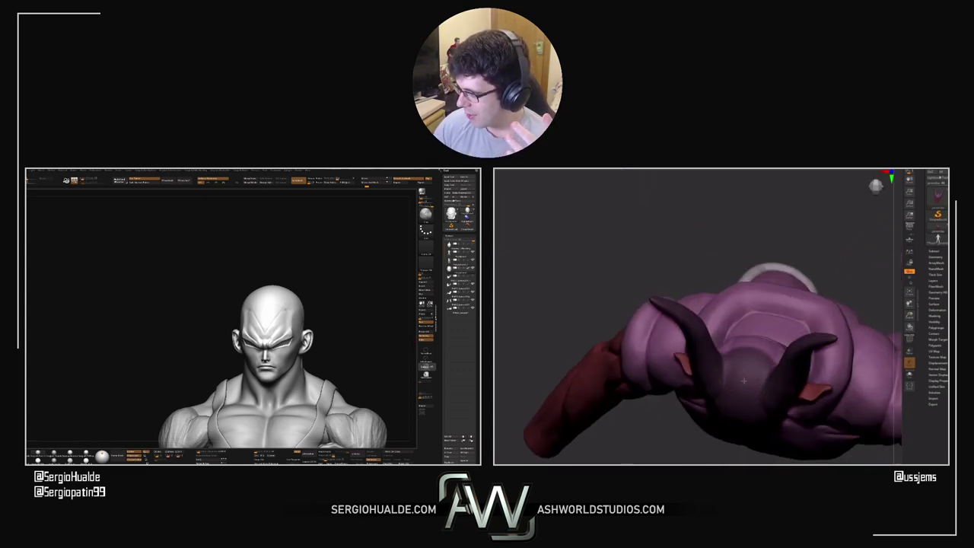
{"action": "right_click_drag", "start_coordinate": [743, 369], "coordinate": [751, 382]}
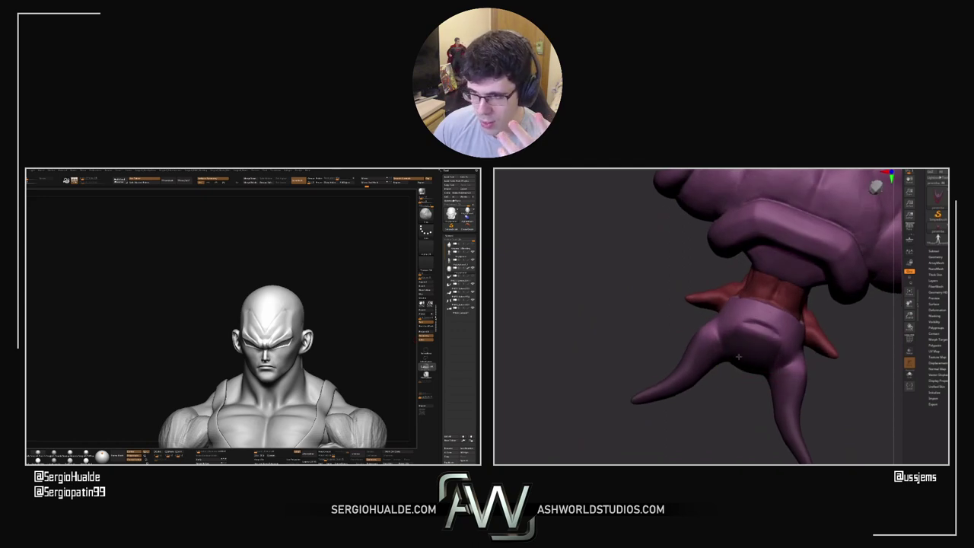
{"action": "left_click_drag", "start_coordinate": [733, 349], "coordinate": [724, 330]}
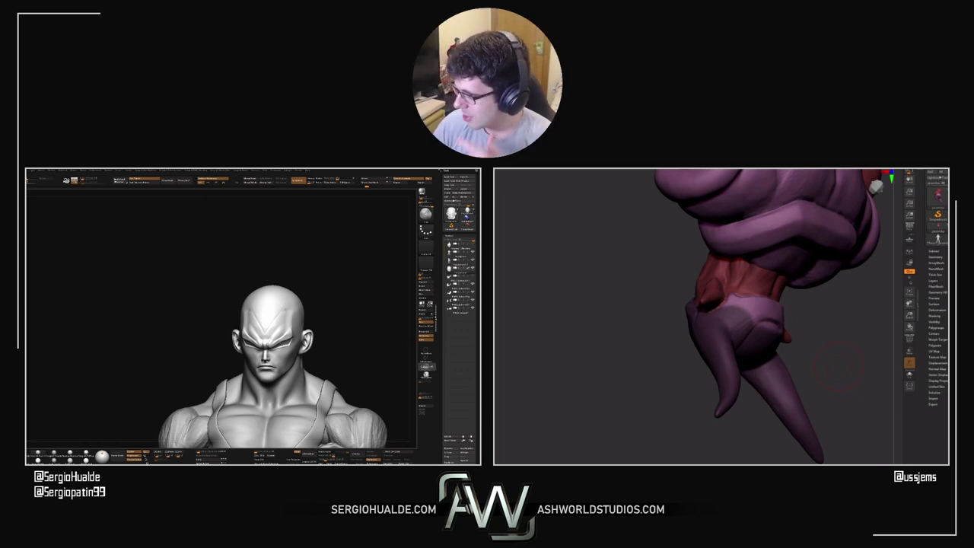
{"action": "left_click_drag", "start_coordinate": [607, 307], "coordinate": [662, 366]}
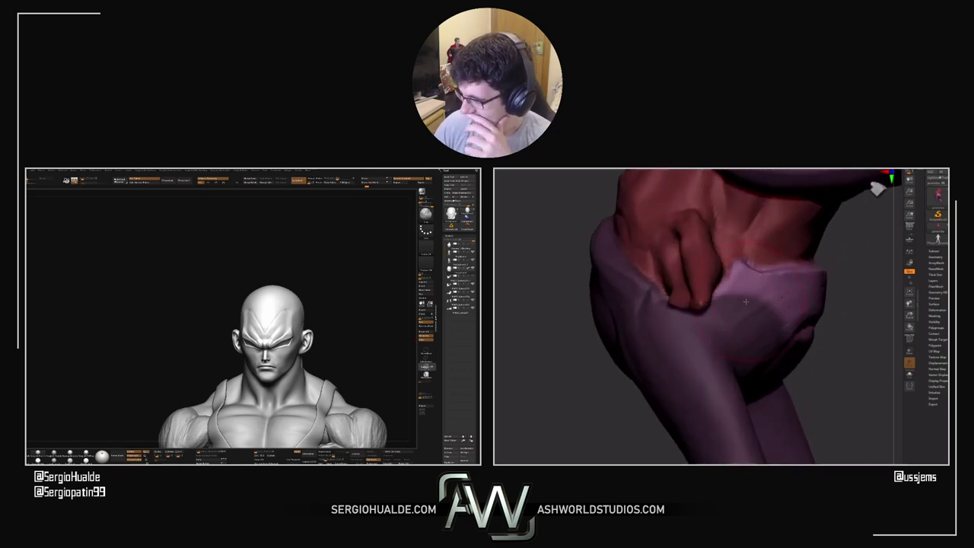
{"action": "left_click_drag", "start_coordinate": [751, 303], "coordinate": [744, 293]}
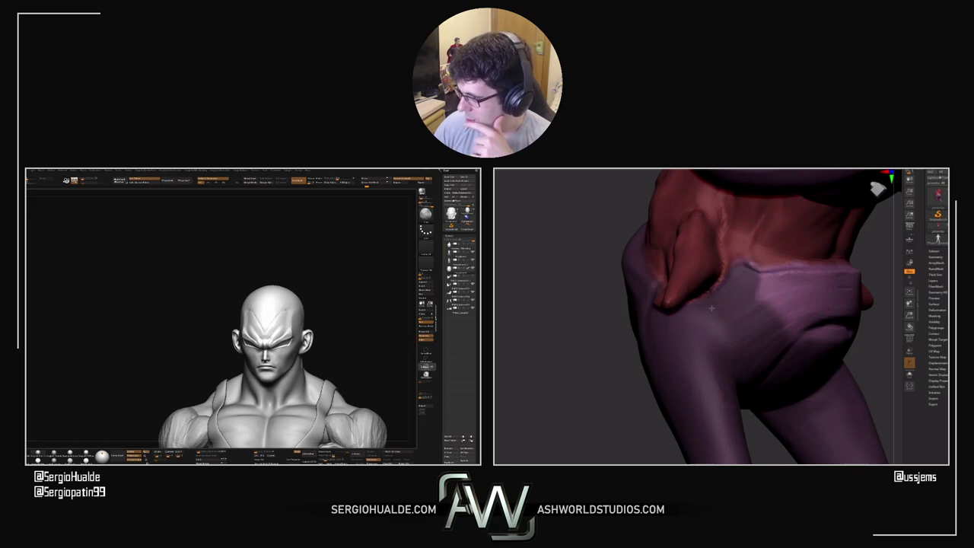
{"action": "left_click_drag", "start_coordinate": [715, 313], "coordinate": [747, 283]}
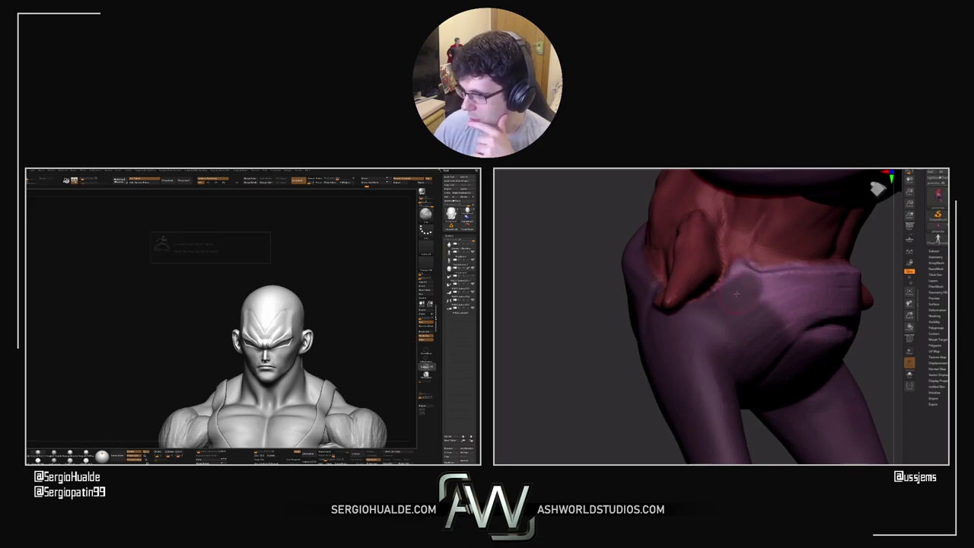
{"action": "key", "text": "s"}
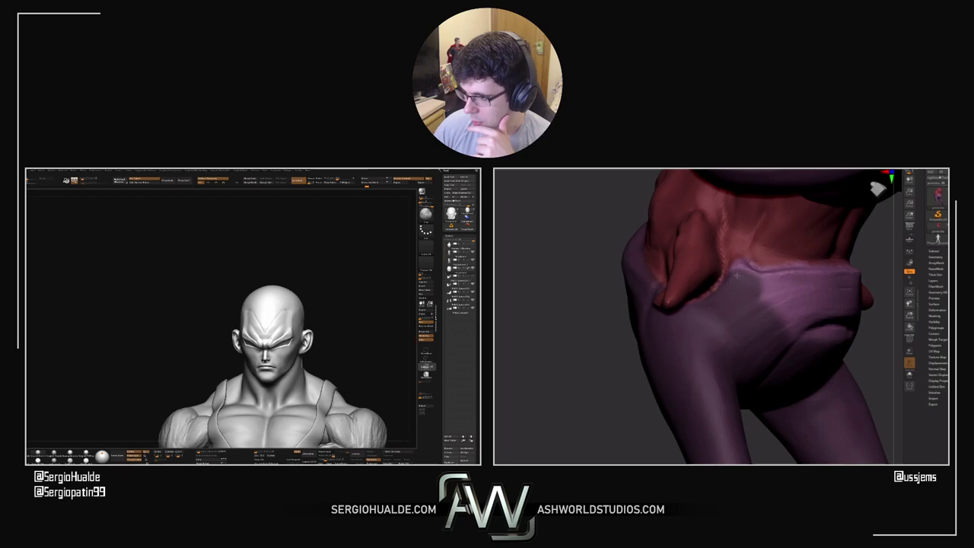
{"action": "left_click_drag", "start_coordinate": [756, 277], "coordinate": [806, 279], "text": "ctrl"}
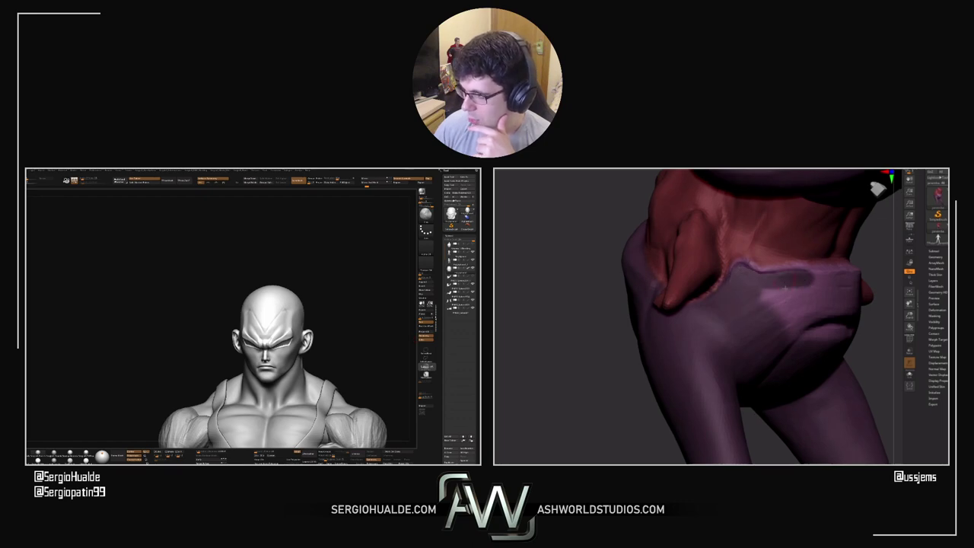
{"action": "right_click_drag", "start_coordinate": [806, 279], "coordinate": [805, 305]}
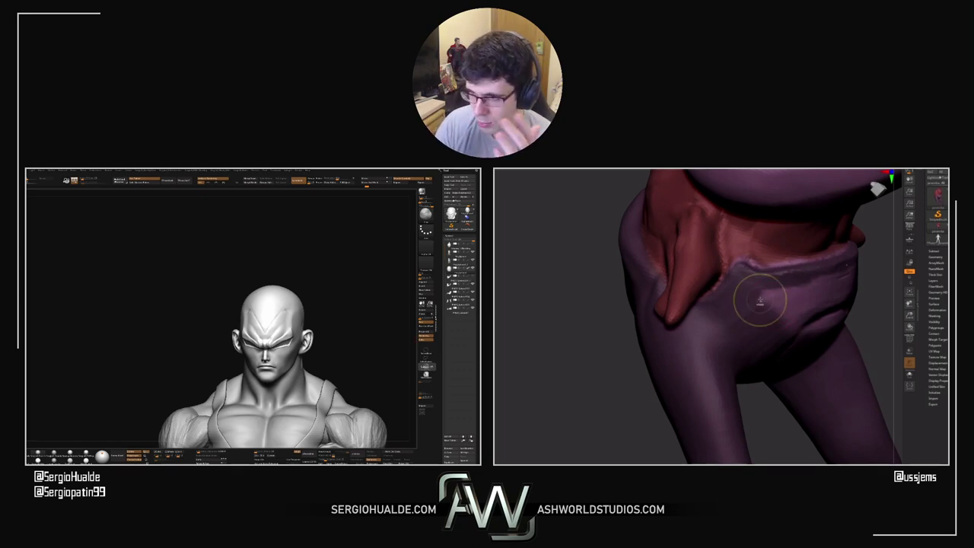
{"action": "right_click_drag", "start_coordinate": [814, 286], "coordinate": [798, 288]}
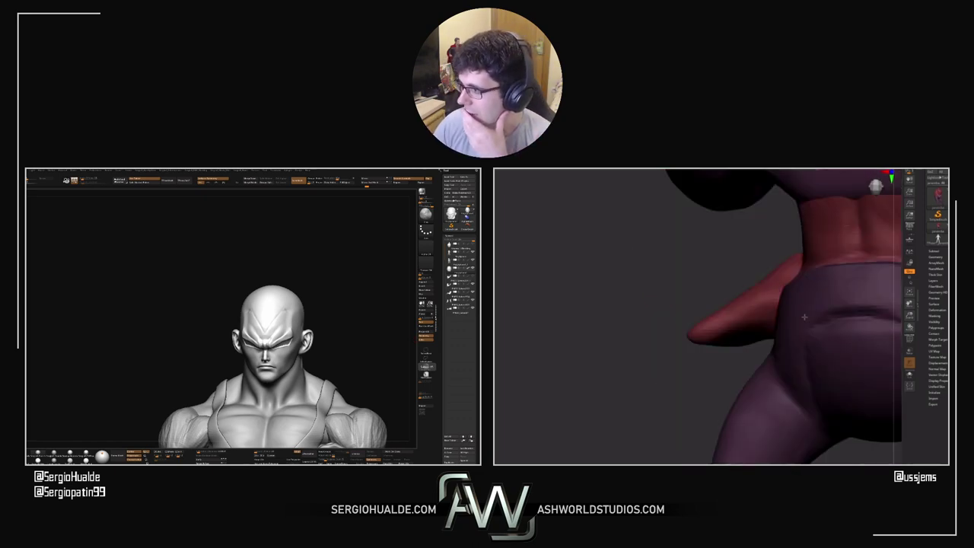
{"action": "left_click_drag", "start_coordinate": [654, 259], "coordinate": [796, 307]}
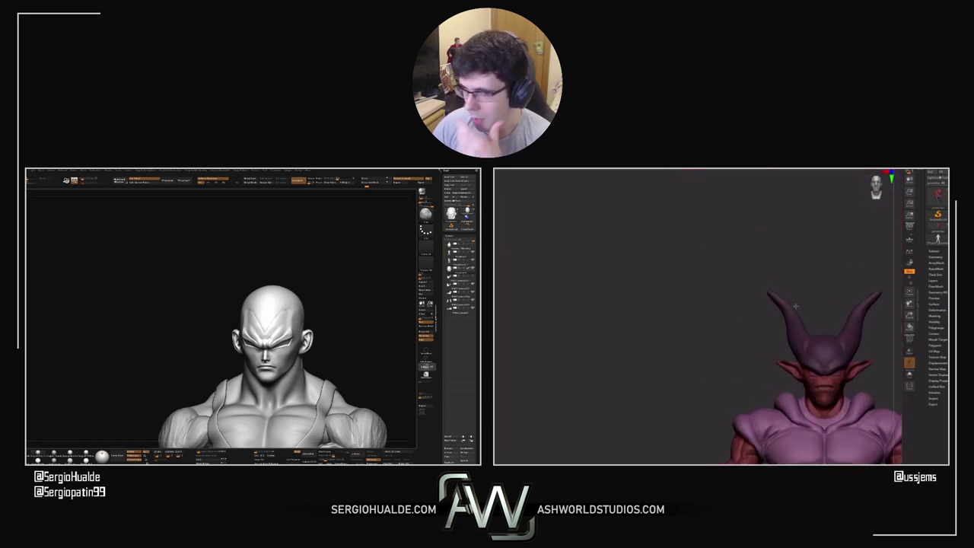
Invert the mask so the face is protected and the horned headpiece stays editable
{"action": "left_click_drag", "start_coordinate": [678, 274], "coordinate": [579, 188], "text": "alt"}
{"action": "left_click", "coordinate": [795, 309], "text": "ctrl"}
{"action": "key", "text": "w"}
{"action": "left_click_drag", "start_coordinate": [837, 251], "coordinate": [720, 277], "text": "alt"}
{"action": "mouse_move", "coordinate": [721, 277]}
{"action": "right_mouse_down"}
{"action": "mouse_move", "coordinate": [750, 289]}
{"action": "mouse_move", "coordinate": [749, 278]}
{"action": "mouse_move", "coordinate": [730, 282]}
{"action": "right_mouse_up"}
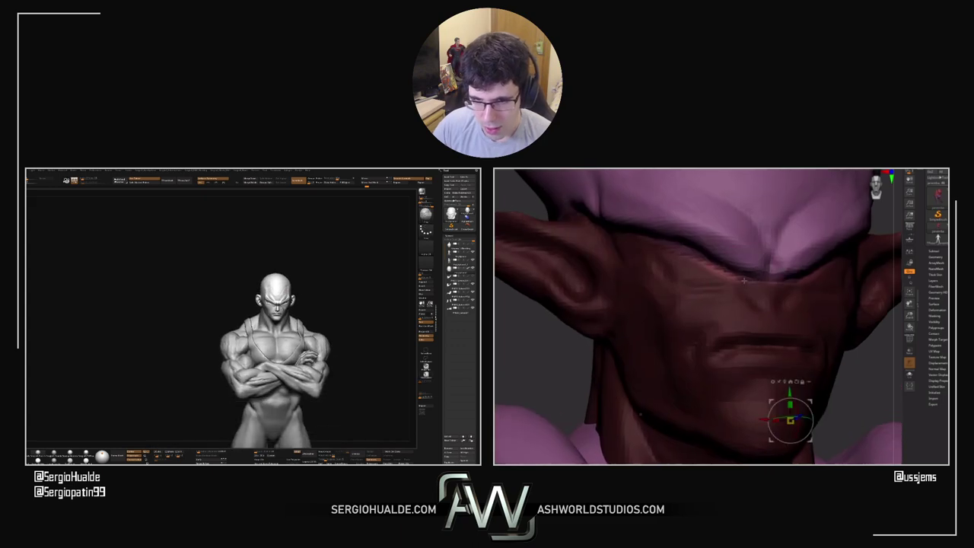
{"action": "key", "text": "q"}
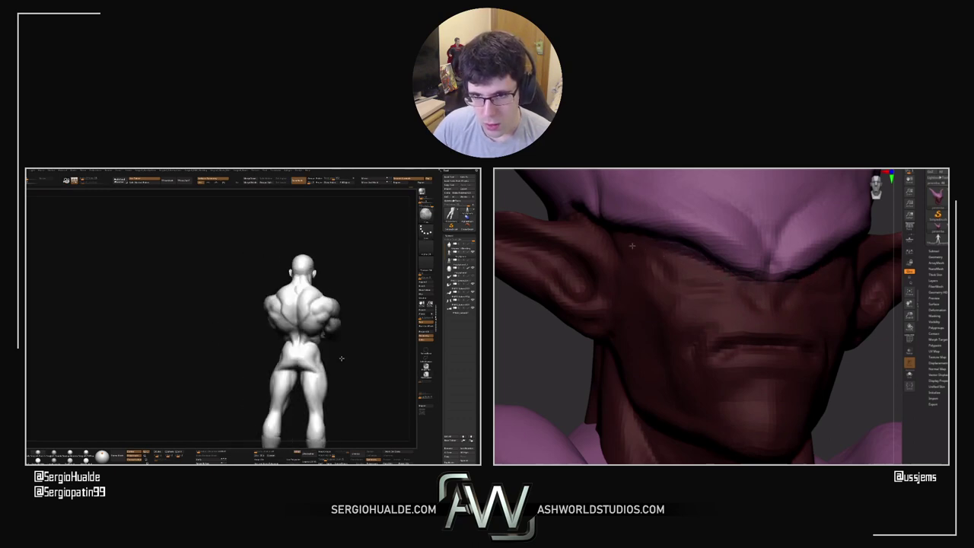
Position the transform gizmo on the unmasked headpiece and scale it up slightly, horns included
{"action": "right_click_drag", "start_coordinate": [640, 264], "coordinate": [829, 320]}
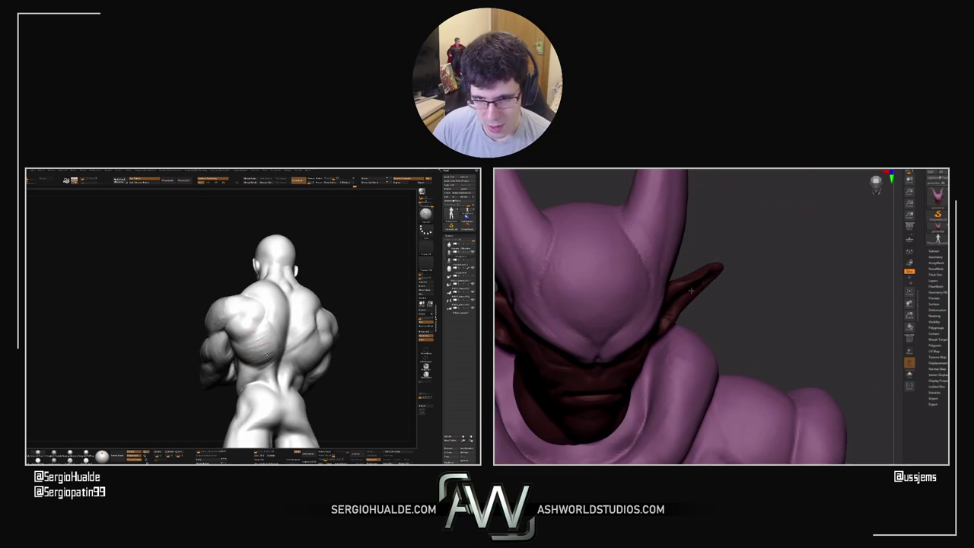
{"action": "right_click_drag", "start_coordinate": [684, 306], "coordinate": [664, 251]}
{"action": "key", "text": "w"}
{"action": "right_click_drag", "start_coordinate": [845, 330], "coordinate": [807, 338], "text": "ctrl"}
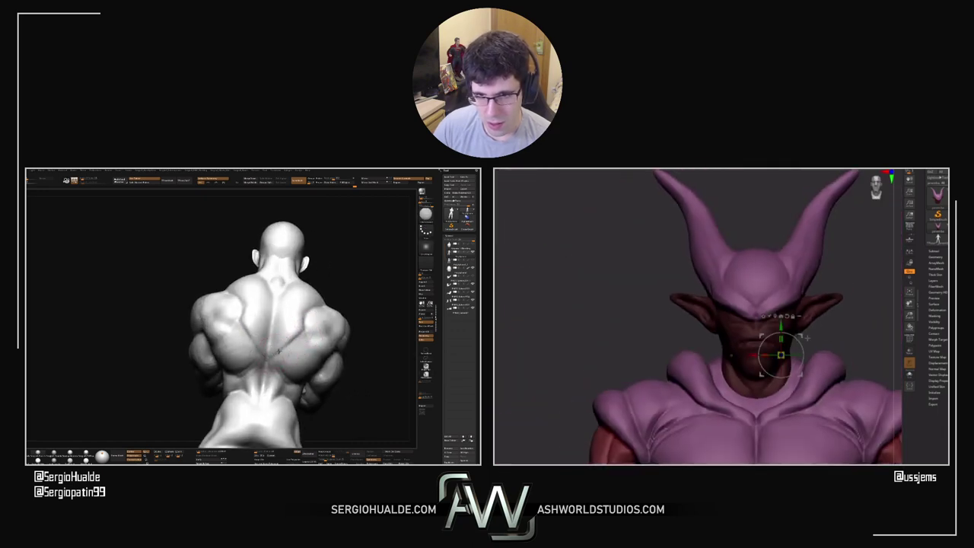
{"action": "left_click", "coordinate": [775, 317]}
{"action": "right_click_drag", "start_coordinate": [873, 293], "coordinate": [830, 321], "text": "alt"}
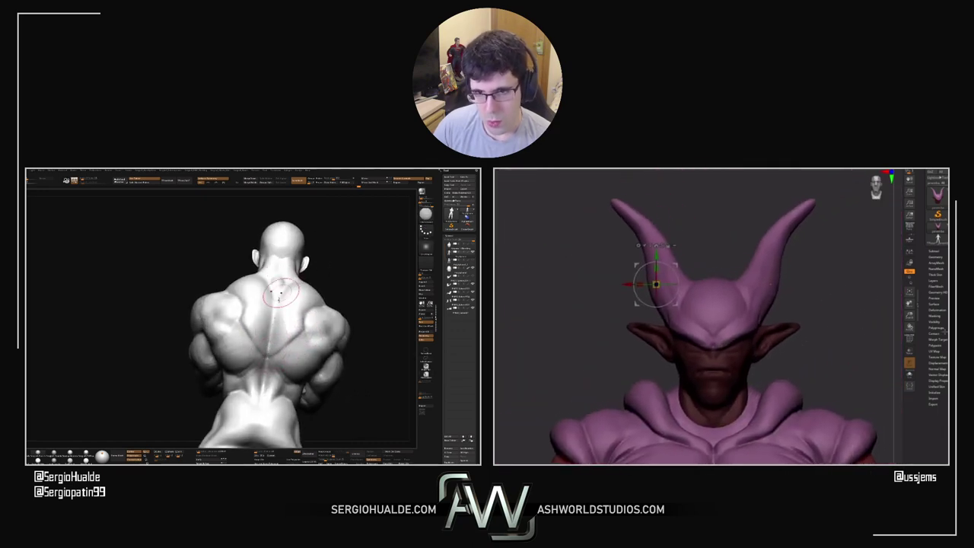
{"action": "mouse_move", "coordinate": [675, 303]}
{"action": "left_mouse_down", "text": "alt"}
{"action": "mouse_move", "coordinate": [711, 356]}
{"action": "mouse_move", "coordinate": [700, 330]}
{"action": "left_mouse_up", "text": "alt"}
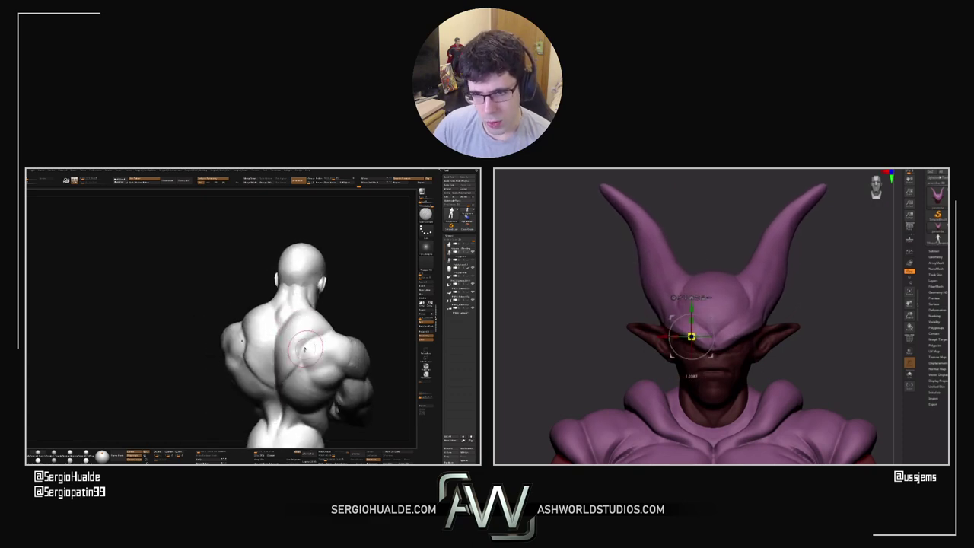
Reshape the sides and lower edge of the headpiece around the pointed ears
{"action": "key", "text": "q"}
{"action": "left_click_drag", "start_coordinate": [821, 343], "coordinate": [883, 335]}
{"action": "left_click_drag", "start_coordinate": [655, 343], "coordinate": [662, 389], "text": "shift"}
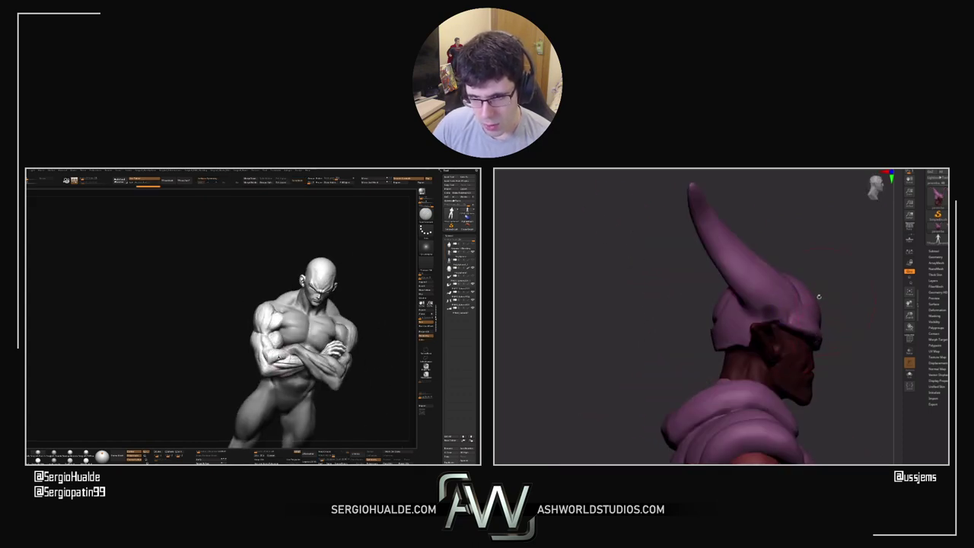
{"action": "left_click_drag", "start_coordinate": [818, 296], "coordinate": [803, 319]}
{"action": "right_click_drag", "start_coordinate": [718, 291], "coordinate": [751, 277]}
{"action": "left_click_drag", "start_coordinate": [750, 276], "coordinate": [746, 277]}
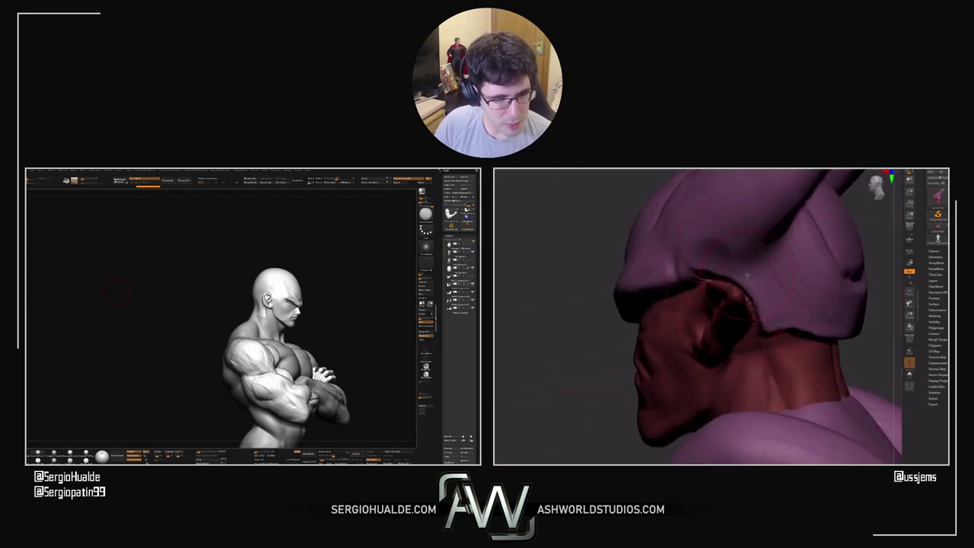
{"action": "left_click_drag", "start_coordinate": [623, 240], "coordinate": [643, 265]}
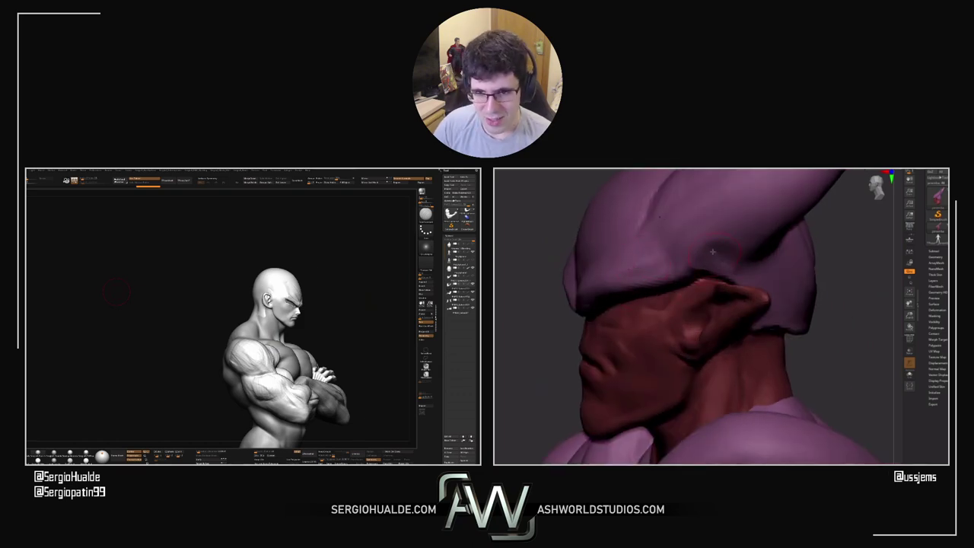
Show the bald fighter's spiky hair, make it the active subtool and duplicate it
{"action": "left_click_drag", "start_coordinate": [116, 293], "coordinate": [77, 296]}
{"action": "left_click_drag", "start_coordinate": [358, 286], "coordinate": [326, 300], "text": "alt"}
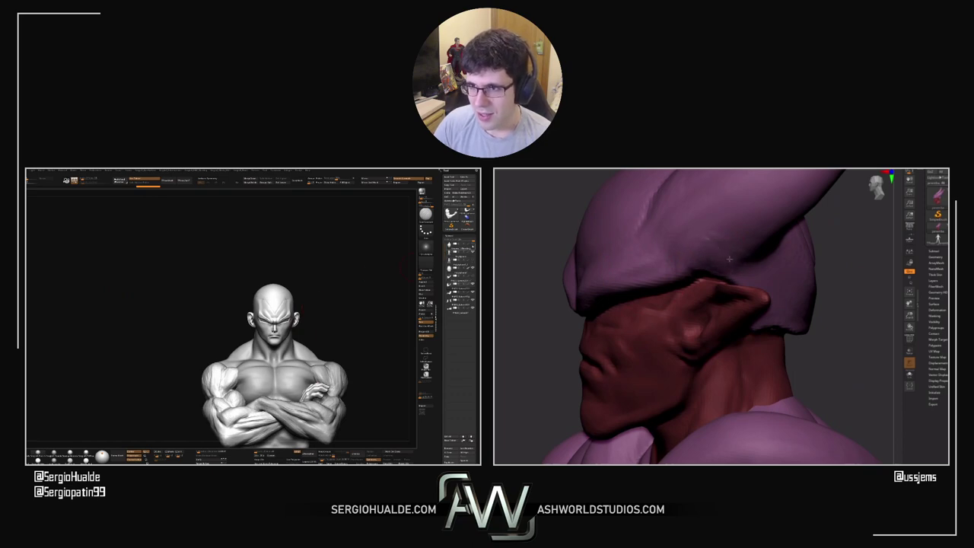
{"action": "left_click", "coordinate": [472, 246]}
{"action": "left_click", "coordinate": [305, 299], "text": "alt"}
{"action": "left_click_drag", "start_coordinate": [865, 330], "coordinate": [746, 277]}
{"action": "left_click_drag", "start_coordinate": [361, 303], "coordinate": [323, 307]}
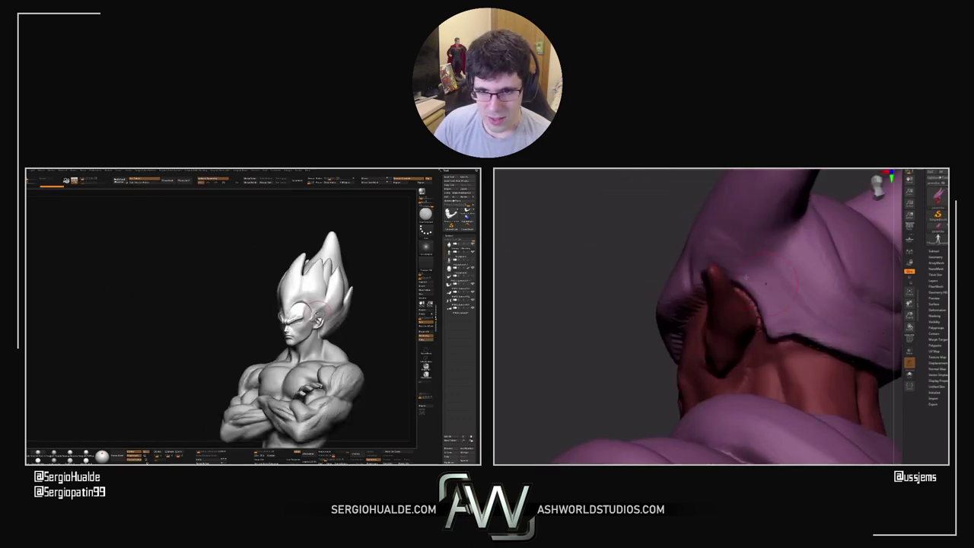
{"action": "right_click_drag", "start_coordinate": [319, 310], "coordinate": [300, 325], "text": "alt"}
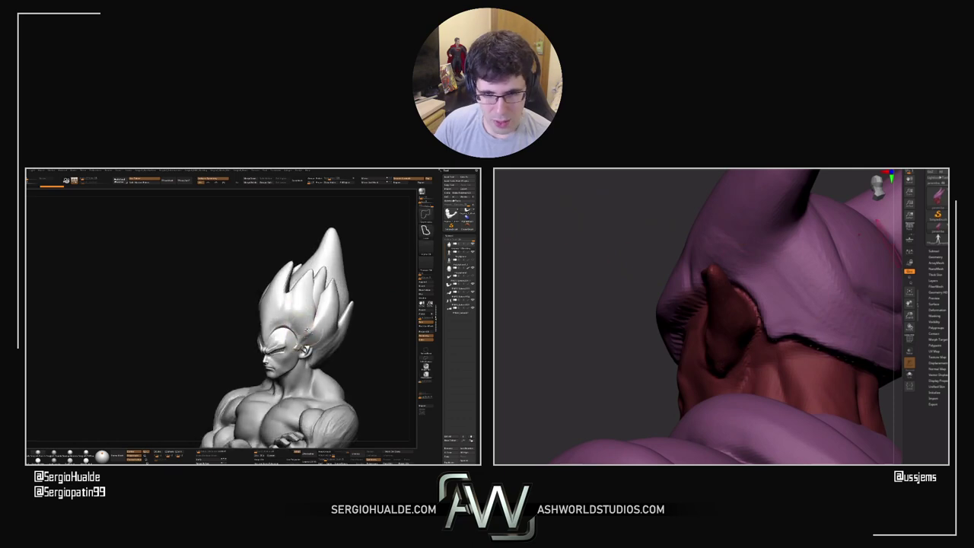
{"action": "key", "text": "ctrl+shift"}
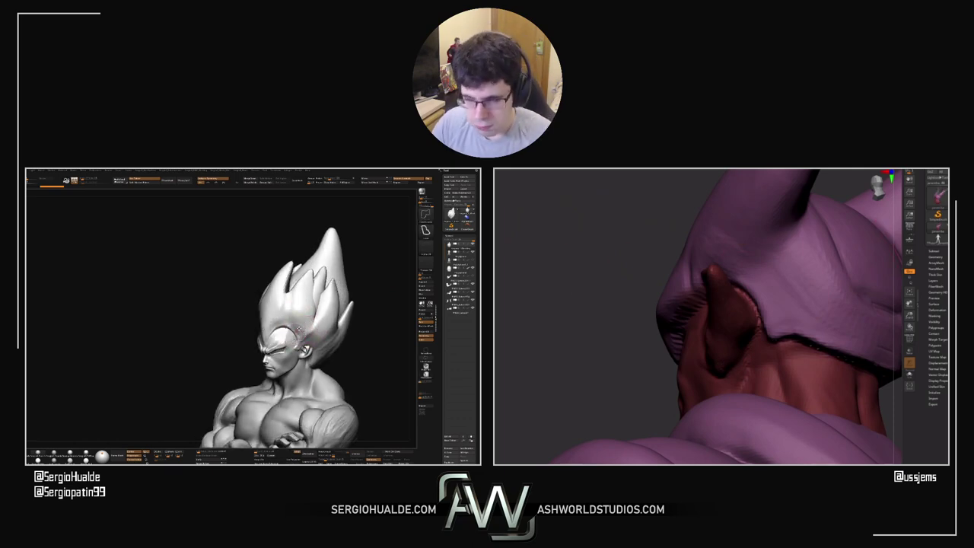
{"action": "key", "text": "ctrl+shift+d"}
Make the horned character's trousers the active subtool, then switch to the next garment piece from behind
{"action": "left_click_drag", "start_coordinate": [504, 274], "coordinate": [848, 335]}
{"action": "left_click_drag", "start_coordinate": [801, 275], "coordinate": [796, 183], "text": "alt"}
{"action": "left_click", "coordinate": [652, 268], "text": "alt"}
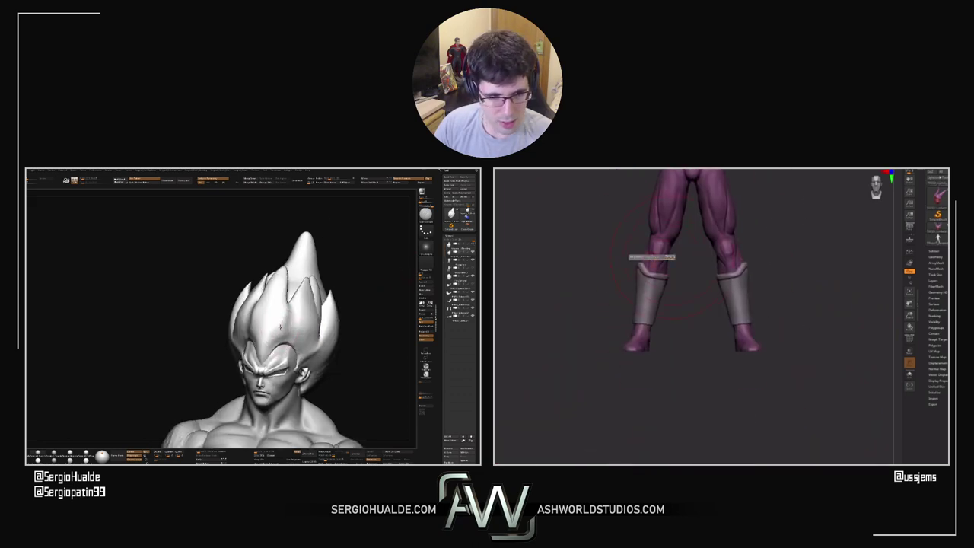
{"action": "right_click_drag", "start_coordinate": [280, 327], "coordinate": [262, 356]}
{"action": "left_click", "coordinate": [652, 279], "text": "alt"}
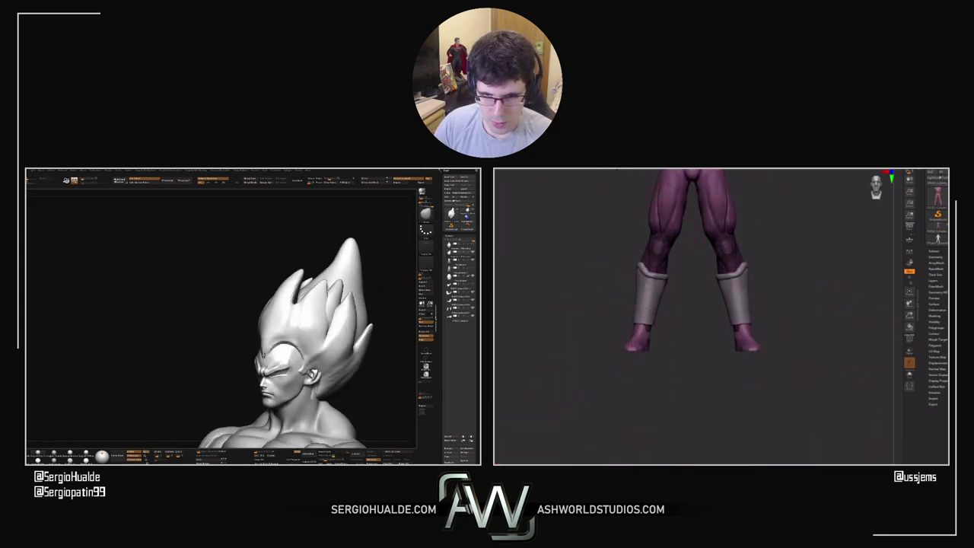
{"action": "left_click_drag", "start_coordinate": [601, 254], "coordinate": [674, 389], "text": "alt"}
{"action": "left_click", "coordinate": [607, 375], "text": "alt"}
Refine the shape of the fighter's front hair locks above the forehead
{"action": "right_click_drag", "start_coordinate": [266, 331], "coordinate": [275, 339]}
{"action": "mouse_move", "coordinate": [603, 344]}
{"action": "left_mouse_down", "text": "ctrl"}
{"action": "mouse_move", "coordinate": [592, 341]}
{"action": "mouse_move", "coordinate": [602, 335]}
{"action": "left_mouse_up", "text": "ctrl"}
{"action": "key", "text": "ctrl+z"}
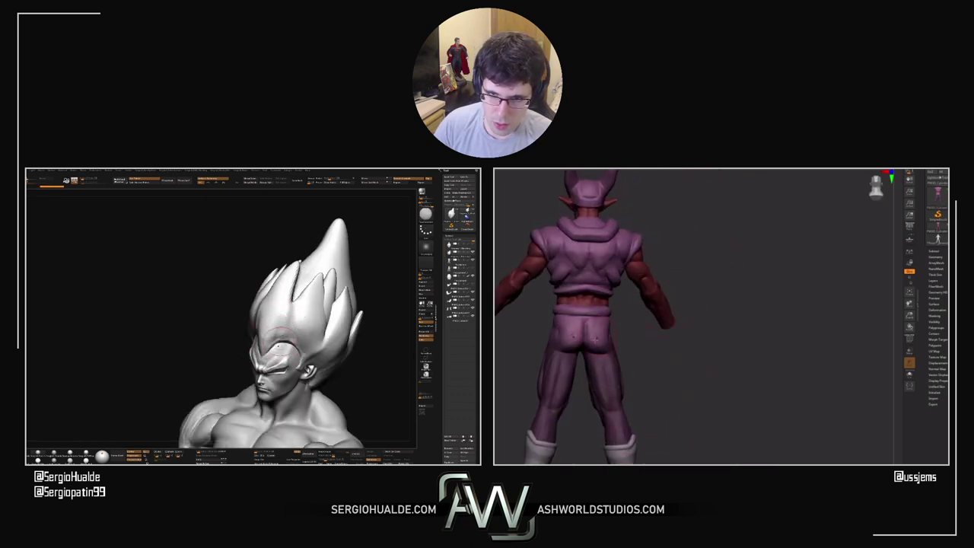
{"action": "key", "text": "s"}
{"action": "mouse_move", "coordinate": [292, 292]}
{"action": "right_mouse_down", "text": "alt"}
{"action": "mouse_move", "coordinate": [275, 335]}
{"action": "mouse_move", "coordinate": [267, 332]}
{"action": "right_mouse_up", "text": "alt"}
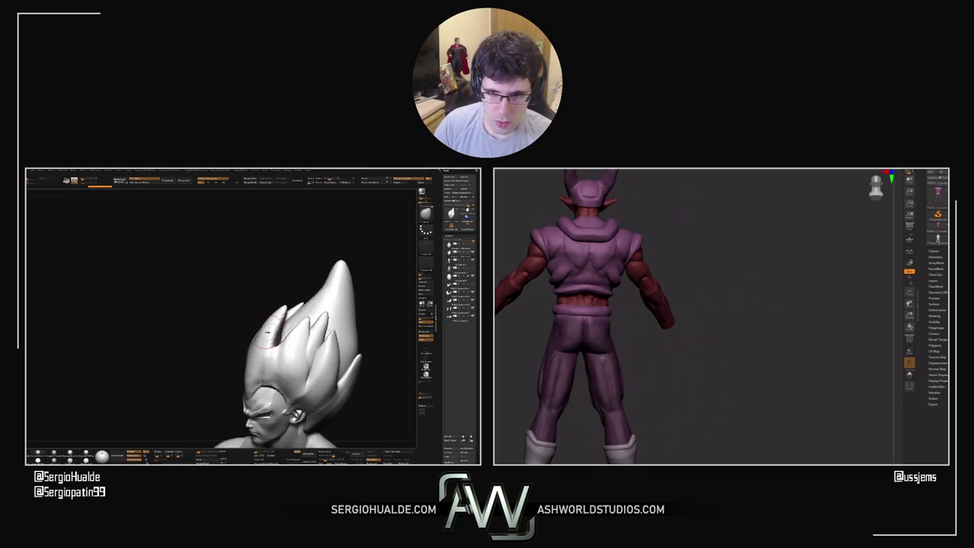
{"action": "right_click_drag", "start_coordinate": [607, 358], "coordinate": [639, 365]}
{"action": "right_click_drag", "start_coordinate": [257, 341], "coordinate": [261, 374]}
{"action": "mouse_move", "coordinate": [267, 379]}
{"action": "left_mouse_down"}
{"action": "mouse_move", "coordinate": [270, 342]}
{"action": "mouse_move", "coordinate": [260, 349]}
{"action": "left_mouse_up"}
Display the hair's polygroups, isolate the blue outer spikes for inspection and bring the whole hair back
{"action": "key", "text": "space"}
{"action": "key", "text": "shift+f"}
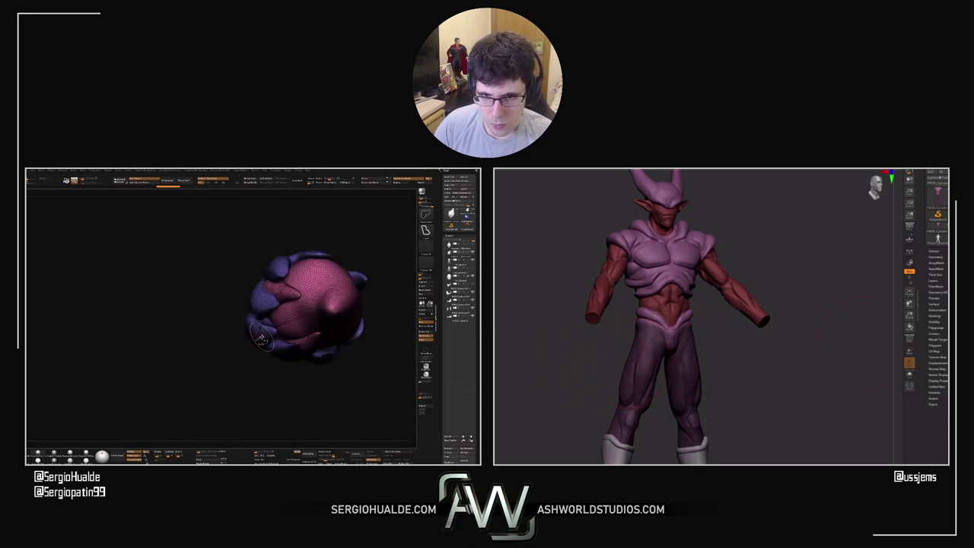
{"action": "key", "text": "ctrl+shift"}
{"action": "left_click", "coordinate": [259, 346], "text": "ctrl+shift"}
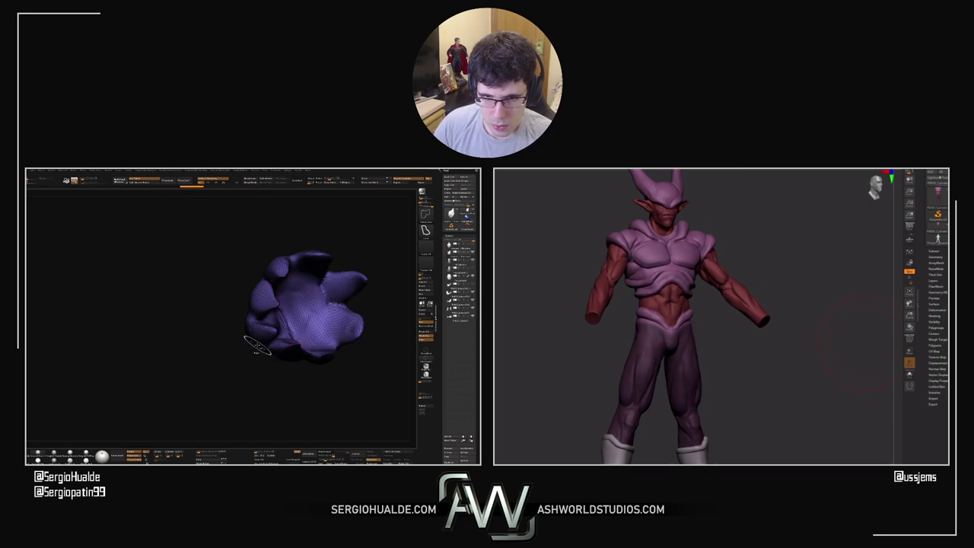
{"action": "left_click_drag", "start_coordinate": [257, 353], "coordinate": [269, 358]}
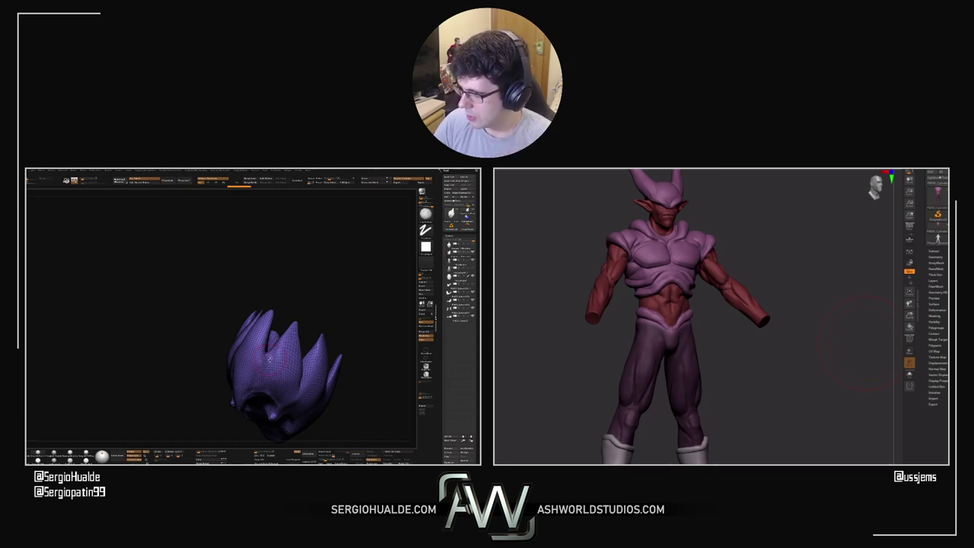
{"action": "mouse_move", "coordinate": [269, 360]}
{"action": "right_mouse_down"}
{"action": "mouse_move", "coordinate": [285, 348]}
{"action": "mouse_move", "coordinate": [283, 330]}
{"action": "mouse_move", "coordinate": [357, 328]}
{"action": "right_mouse_up"}
{"action": "key", "text": "ctrl+shift+z"}
Make the horned character's trousers active and open the ClayPolish settings in their geometry options
{"action": "left_click", "coordinate": [696, 365], "text": "alt"}
{"action": "left_click_drag", "start_coordinate": [753, 370], "coordinate": [816, 324], "text": "alt"}
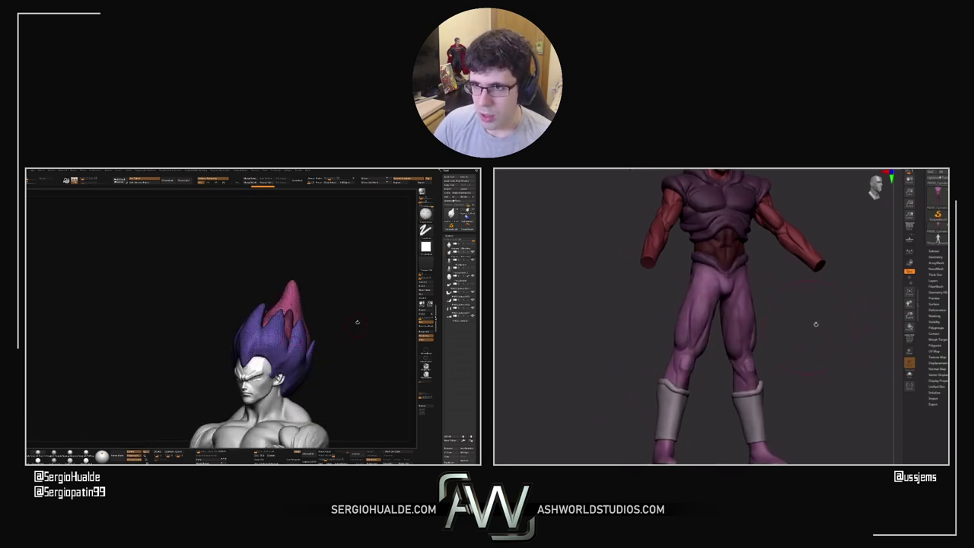
{"action": "left_click", "coordinate": [942, 258]}
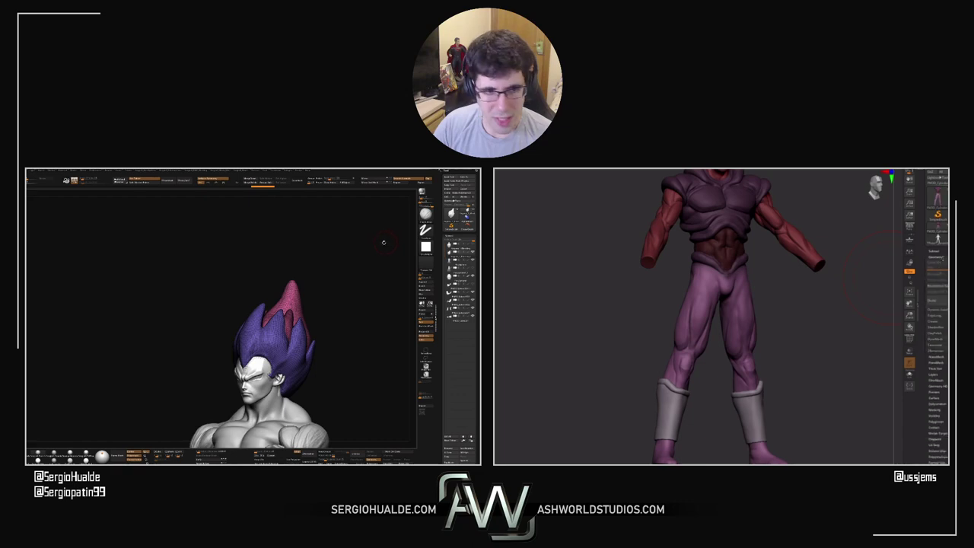
{"action": "left_click", "coordinate": [939, 334]}
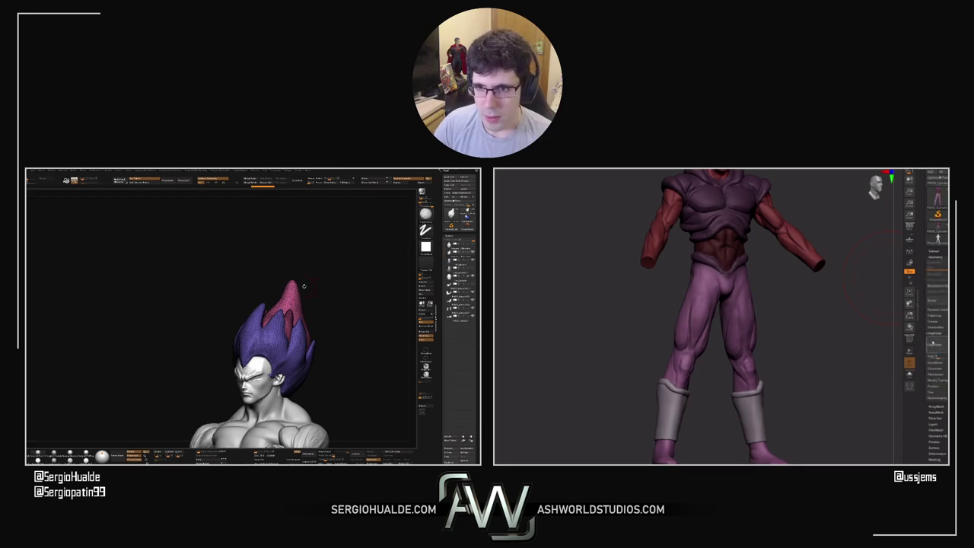
Choose a curve-based strand brush for the fighter's hair and give its size profile a bell shape
{"action": "key", "text": "space"}
{"action": "left_click_drag", "start_coordinate": [822, 353], "coordinate": [850, 373], "text": "shift"}
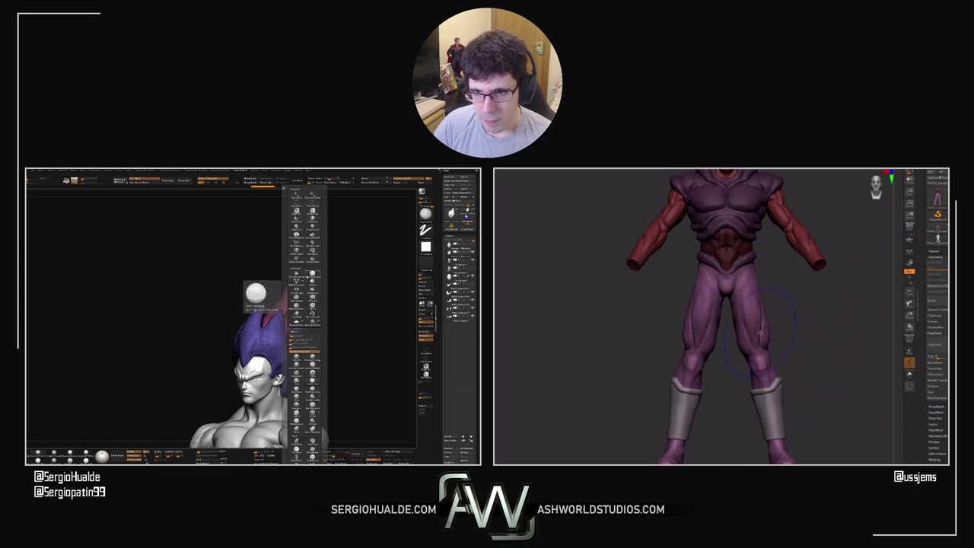
{"action": "left_click", "coordinate": [309, 276]}
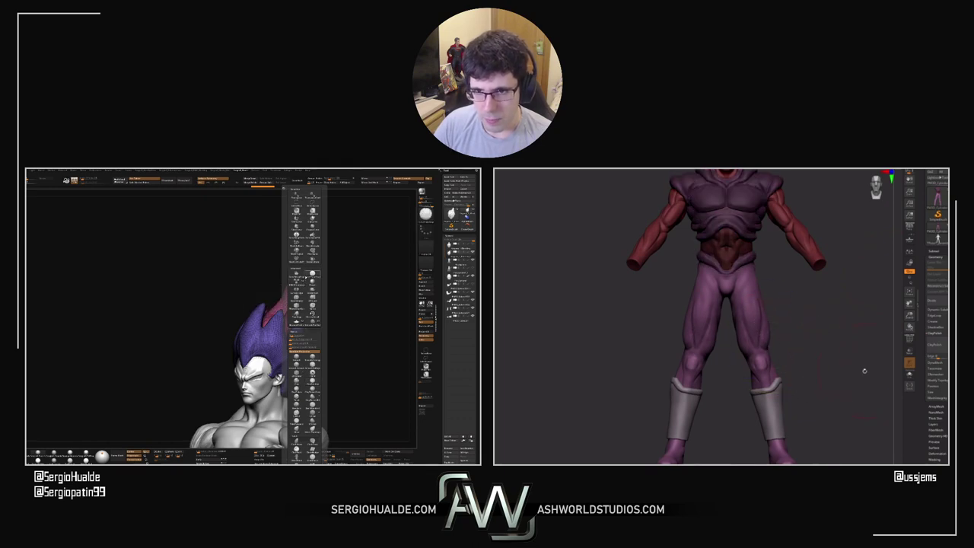
{"action": "mouse_move", "coordinate": [133, 172]}
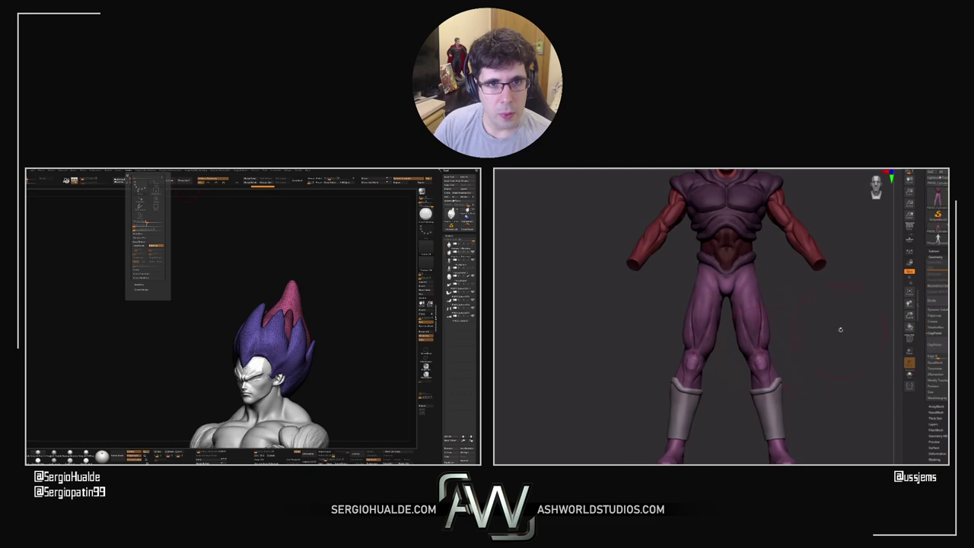
{"action": "mouse_move", "coordinate": [840, 329]}
{"action": "left_mouse_down", "text": "alt"}
{"action": "mouse_move", "coordinate": [821, 401]}
{"action": "mouse_move", "coordinate": [778, 392]}
{"action": "mouse_move", "coordinate": [780, 450]}
{"action": "mouse_move", "coordinate": [781, 358]}
{"action": "mouse_move", "coordinate": [750, 352]}
{"action": "mouse_move", "coordinate": [755, 390]}
{"action": "mouse_move", "coordinate": [731, 415]}
{"action": "left_mouse_up", "text": "alt"}
{"action": "left_click", "coordinate": [138, 270]}
{"action": "left_click", "coordinate": [142, 278]}
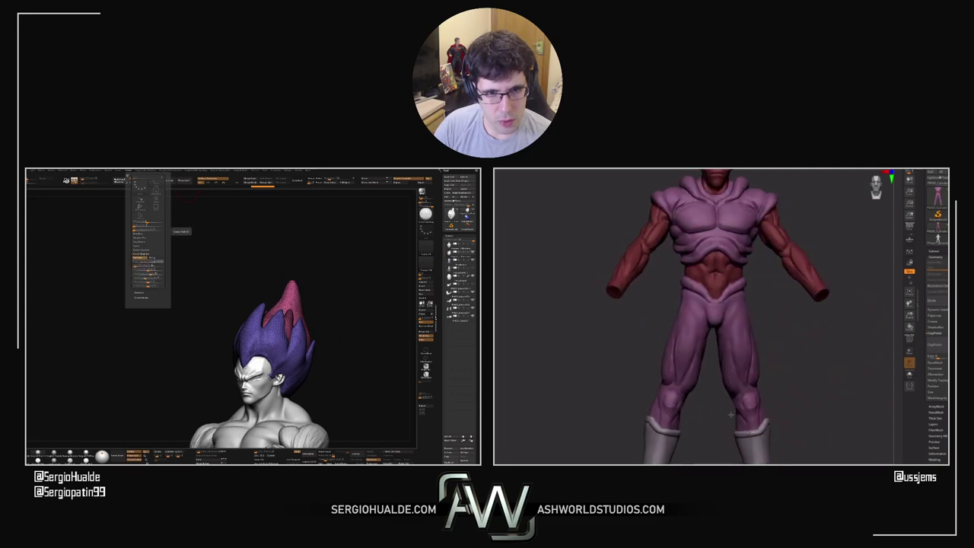
{"action": "right_click_drag", "start_coordinate": [731, 414], "coordinate": [732, 417]}
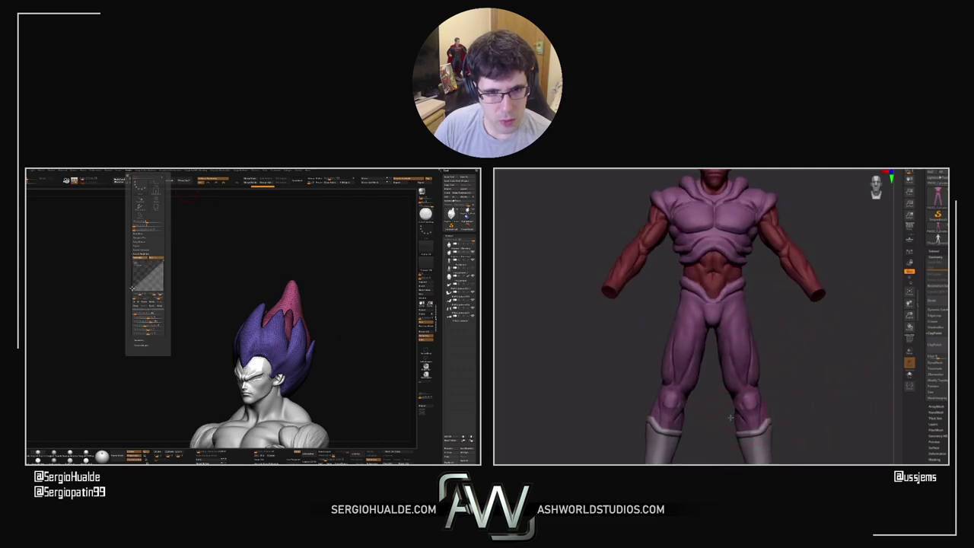
{"action": "right_click_drag", "start_coordinate": [802, 402], "coordinate": [763, 355]}
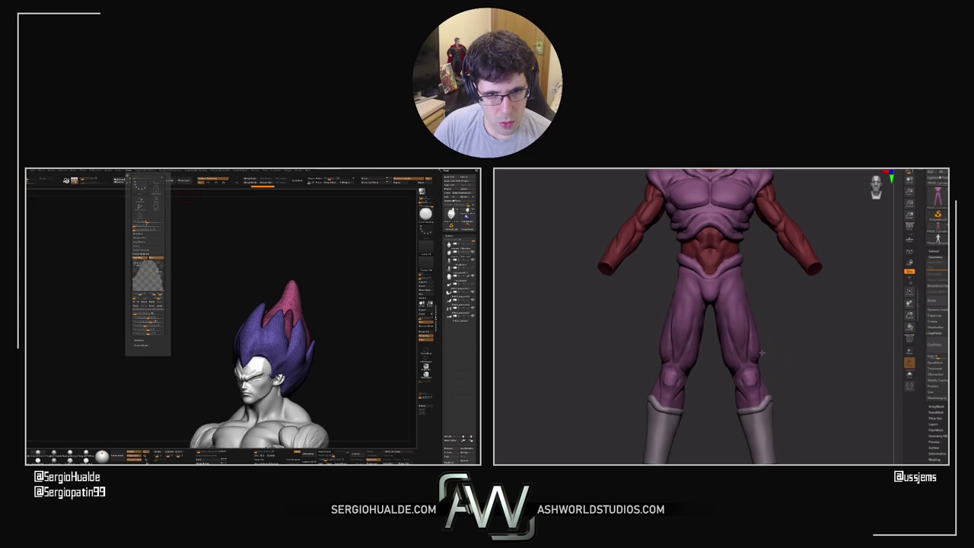
Try to draw long mirrored strands over the sides of the fighter's hair
{"action": "key", "text": "s"}
{"action": "right_click_drag", "start_coordinate": [226, 272], "coordinate": [257, 347]}
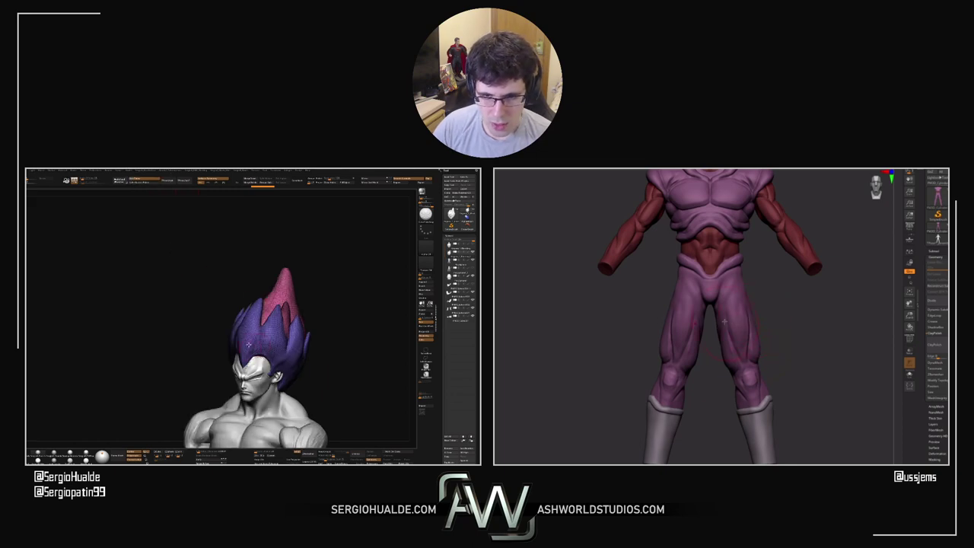
{"action": "key", "text": "s"}
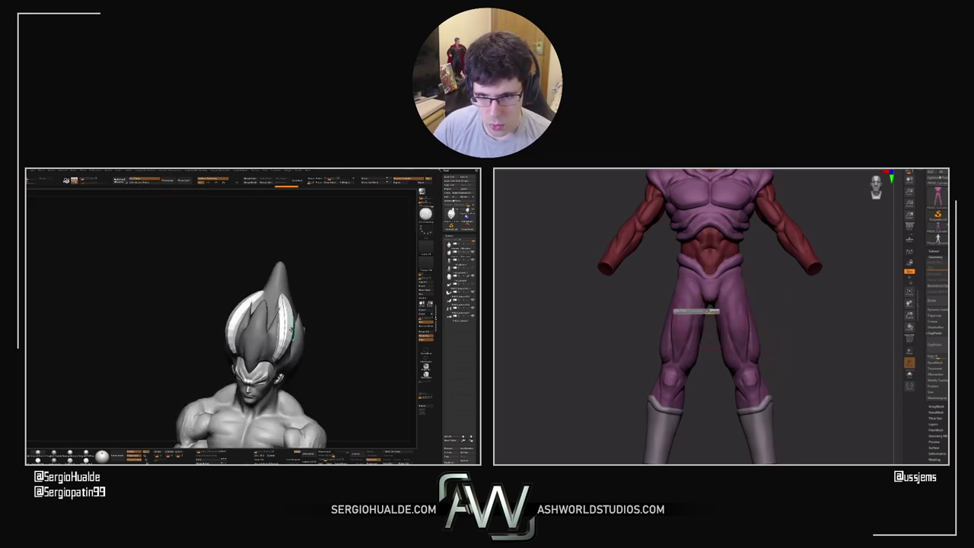
{"action": "left_click", "coordinate": [709, 311]}
{"action": "right_click_drag", "start_coordinate": [292, 332], "coordinate": [270, 355]}
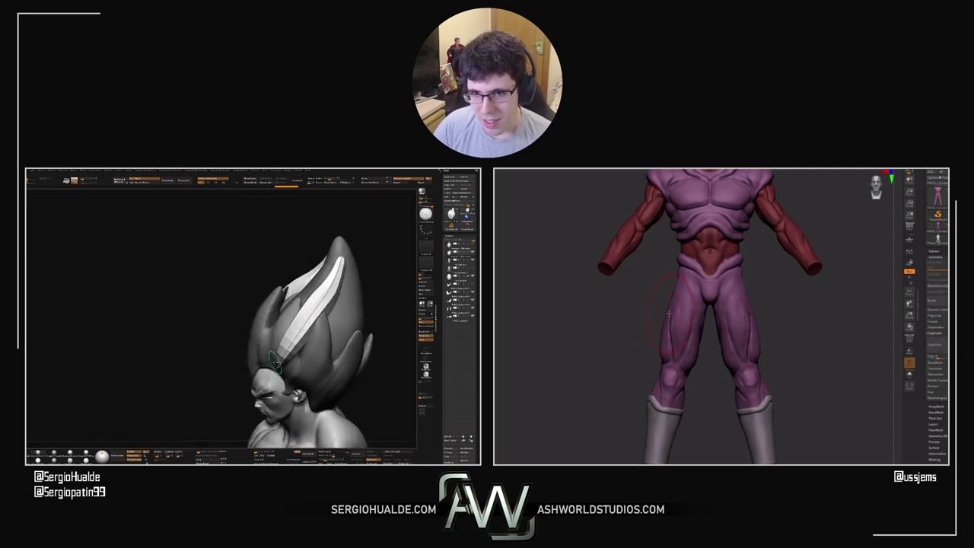
Reshape the front outline of the trousers just above the boots in profile
{"action": "key", "text": "f"}
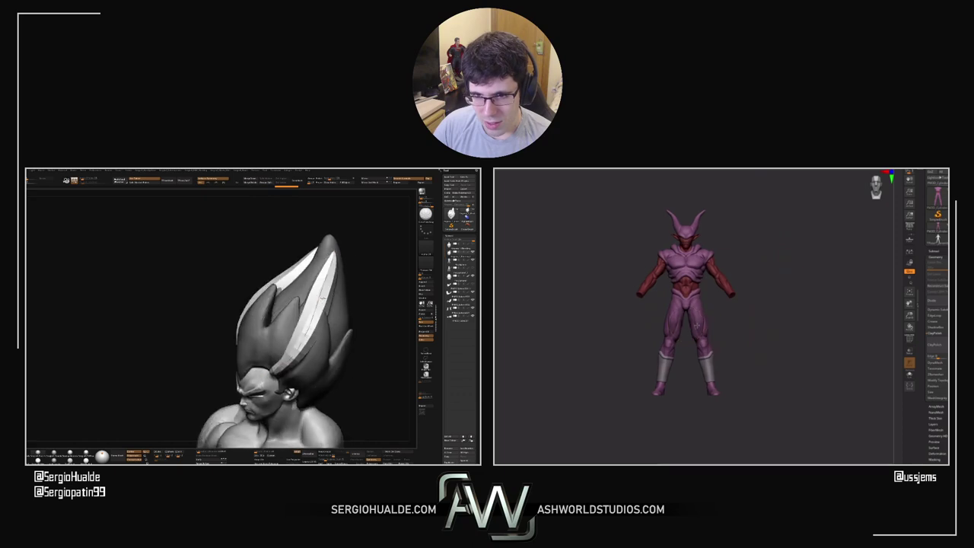
{"action": "right_click_drag", "start_coordinate": [697, 325], "coordinate": [678, 352], "text": "ctrl"}
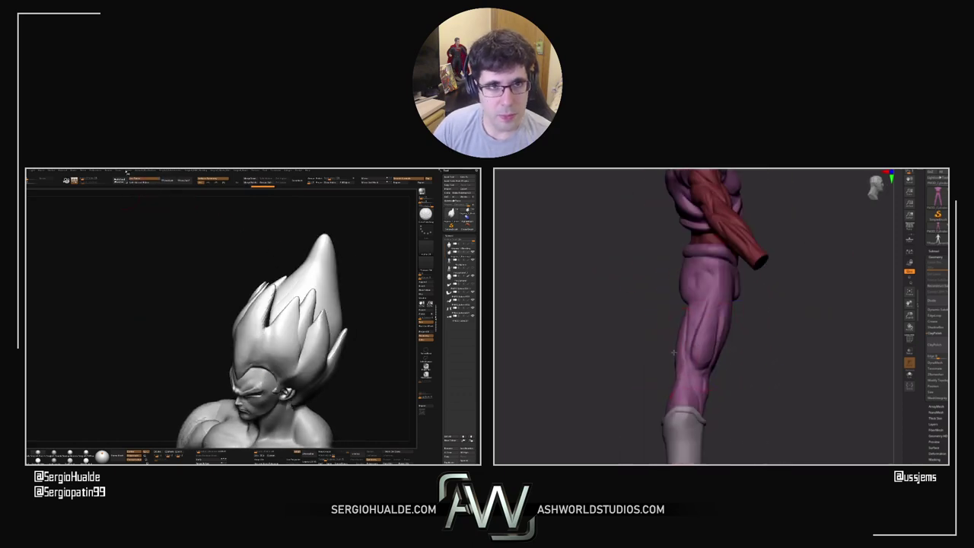
{"action": "mouse_move", "coordinate": [671, 393]}
{"action": "right_mouse_down"}
{"action": "mouse_move", "coordinate": [659, 398]}
{"action": "mouse_move", "coordinate": [665, 391]}
{"action": "right_mouse_up"}
{"action": "left_click_drag", "start_coordinate": [669, 392], "coordinate": [663, 392]}
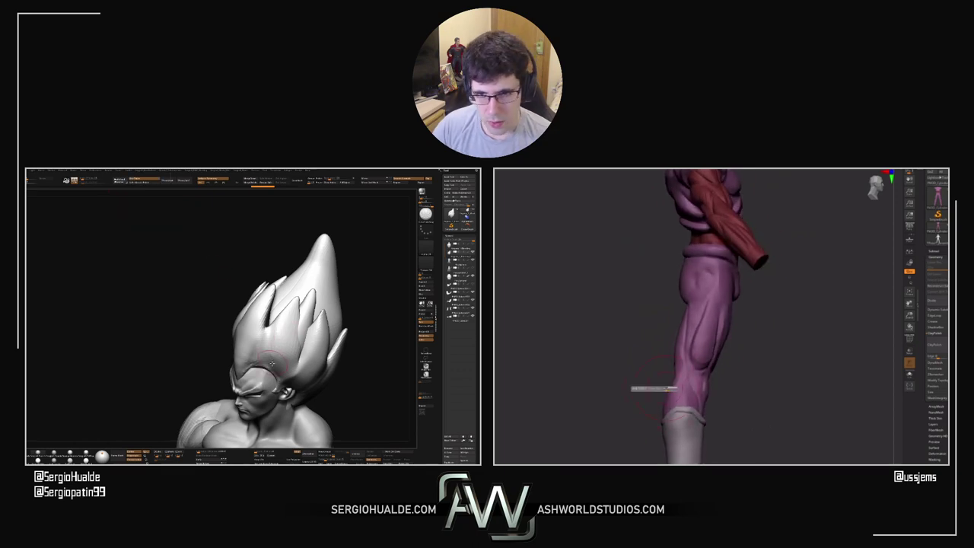
{"action": "left_click_drag", "start_coordinate": [279, 355], "coordinate": [303, 299]}
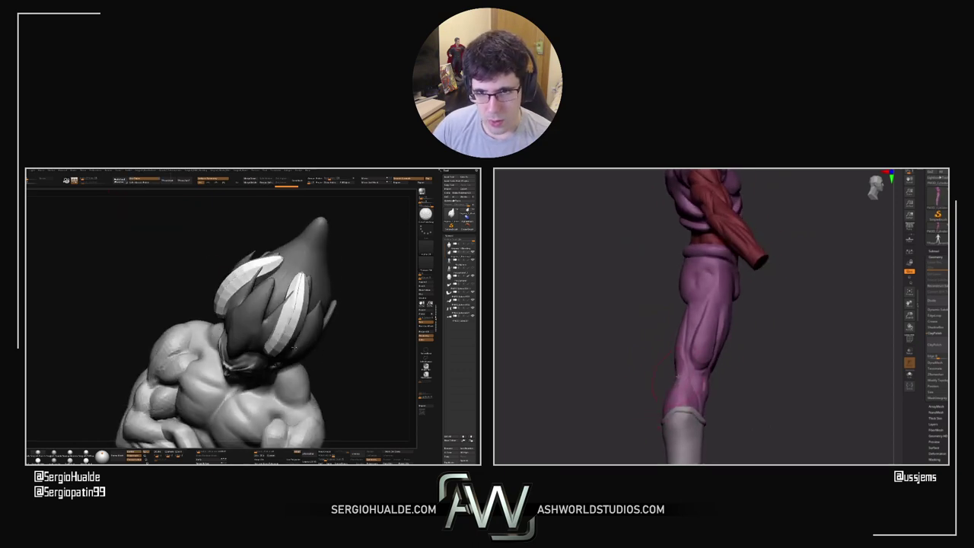
Refine the seat and the backs of the thighs on the horned character's trousers
{"action": "left_click_drag", "start_coordinate": [672, 294], "coordinate": [687, 306]}
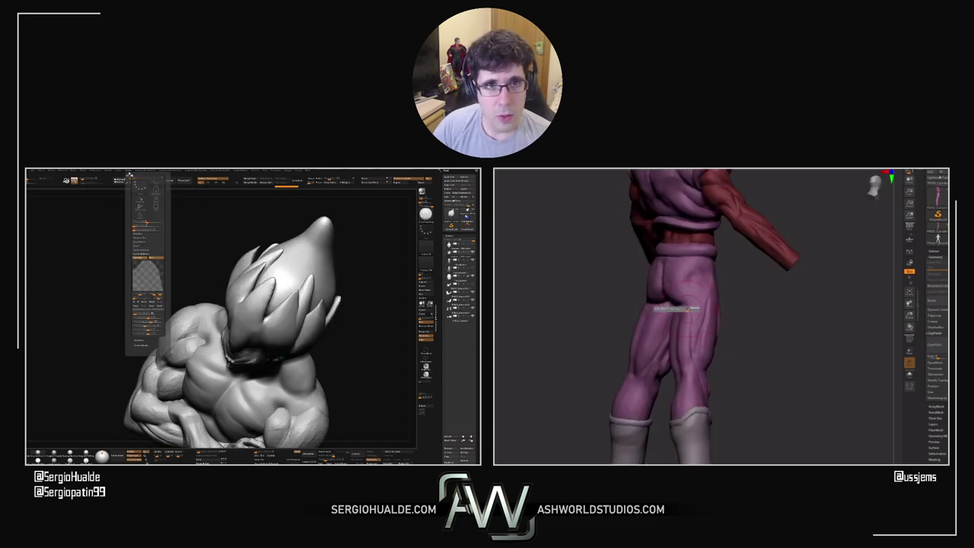
{"action": "right_click_drag", "start_coordinate": [674, 306], "coordinate": [688, 308]}
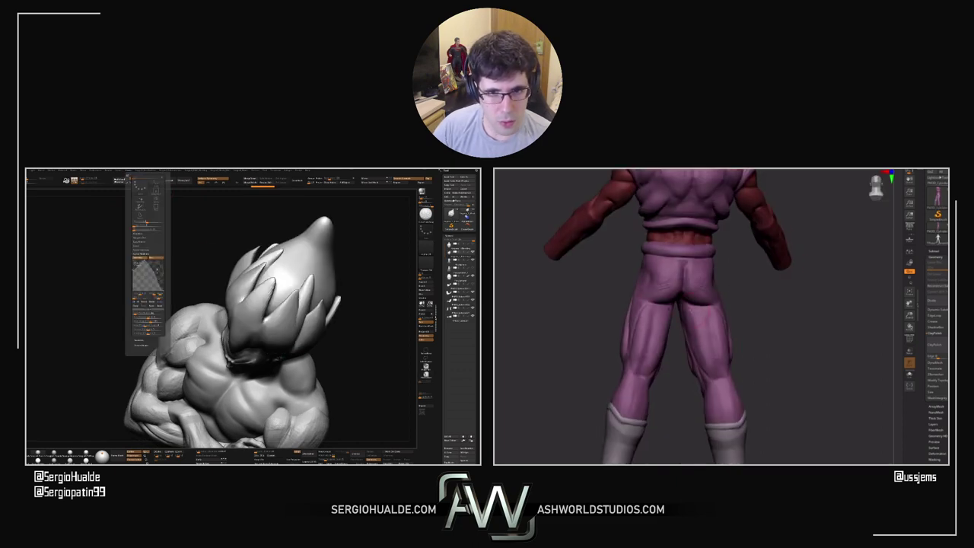
{"action": "left_click_drag", "start_coordinate": [819, 286], "coordinate": [788, 290]}
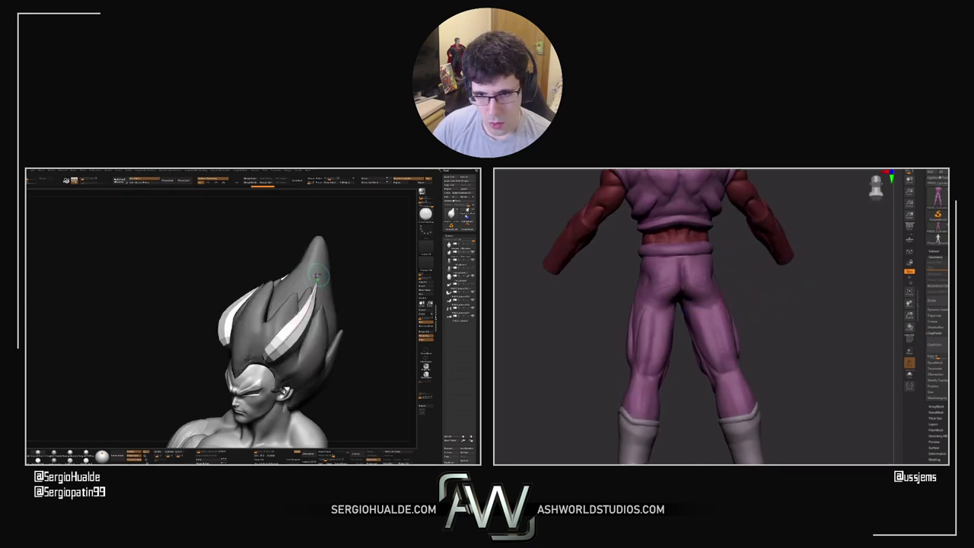
{"action": "right_click_drag", "start_coordinate": [707, 304], "coordinate": [690, 294]}
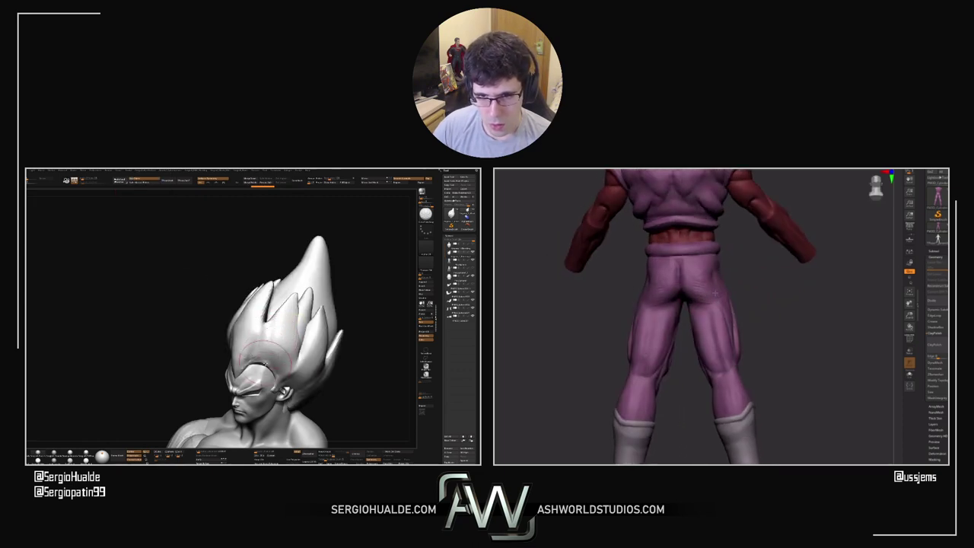
Try another strand stroke from the hairline up the fighter's front spikes
{"action": "left_click_drag", "start_coordinate": [279, 350], "coordinate": [305, 301]}
{"action": "right_click_drag", "start_coordinate": [306, 305], "coordinate": [292, 336]}
{"action": "left_click_drag", "start_coordinate": [292, 334], "coordinate": [285, 334]}
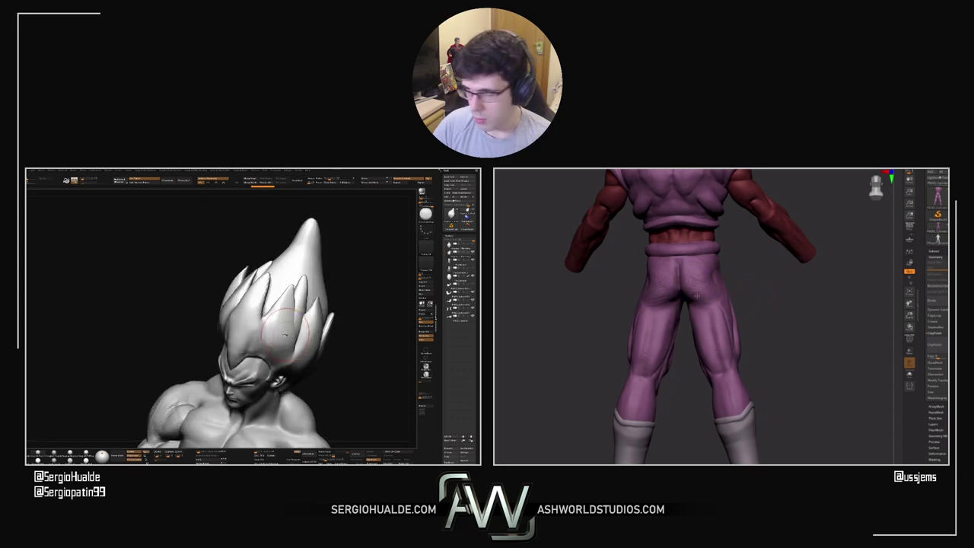
{"action": "mouse_move", "coordinate": [767, 280]}
{"action": "left_mouse_down"}
{"action": "mouse_move", "coordinate": [787, 283]}
{"action": "mouse_move", "coordinate": [766, 283]}
{"action": "left_mouse_up"}
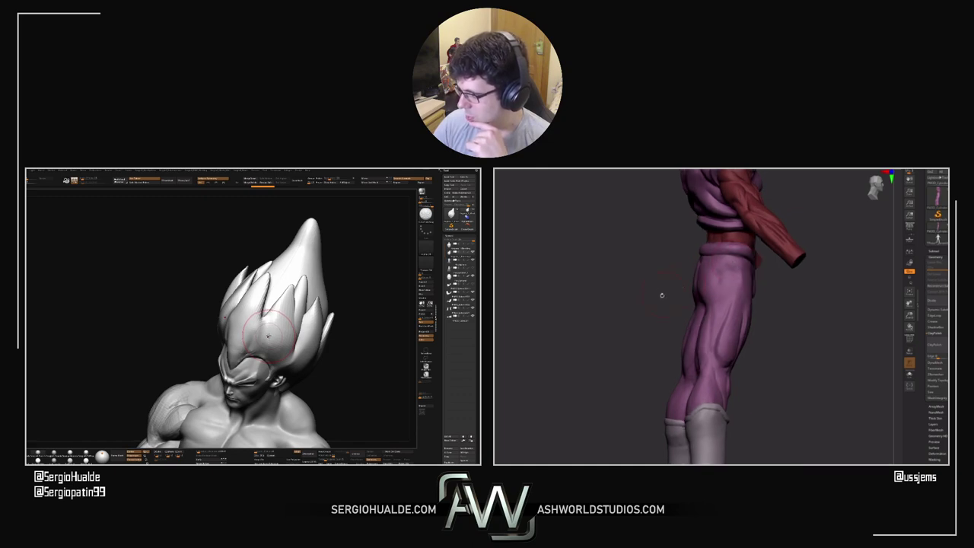
{"action": "left_click_drag", "start_coordinate": [682, 289], "coordinate": [796, 295]}
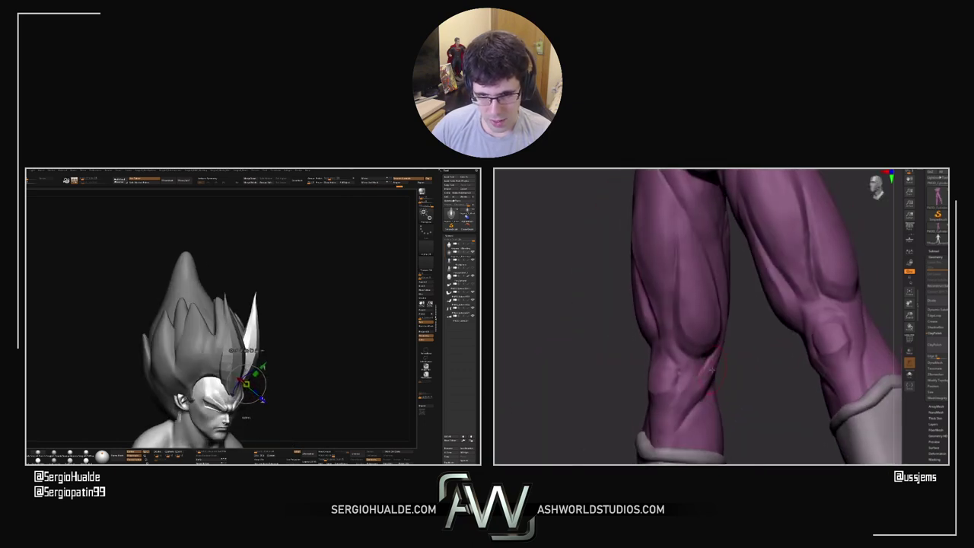
Refine the trousers' folds and muscle forms around the knees and calves above the boots
{"action": "left_click_drag", "start_coordinate": [277, 381], "coordinate": [248, 384]}
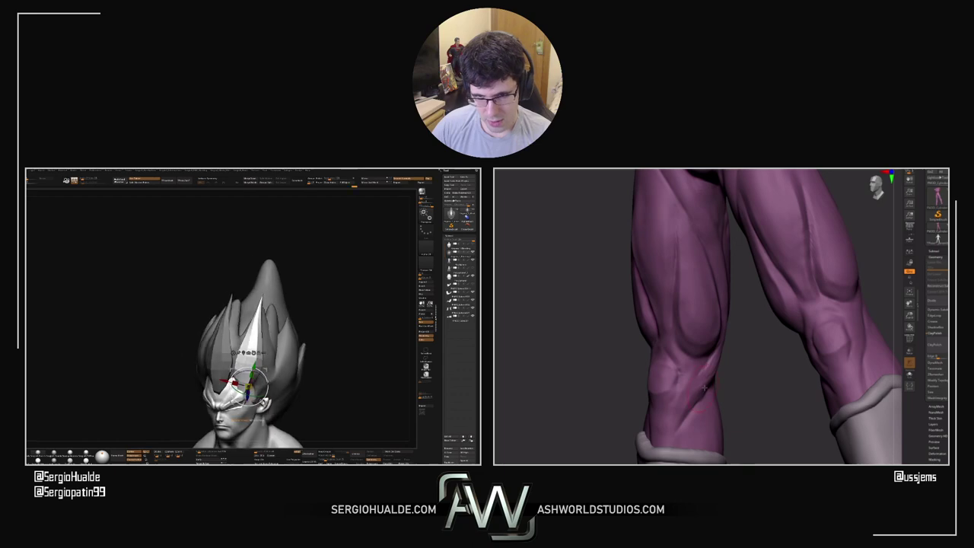
{"action": "mouse_move", "coordinate": [700, 388]}
{"action": "right_mouse_down"}
{"action": "mouse_move", "coordinate": [734, 383]}
{"action": "mouse_move", "coordinate": [696, 386]}
{"action": "right_mouse_up"}
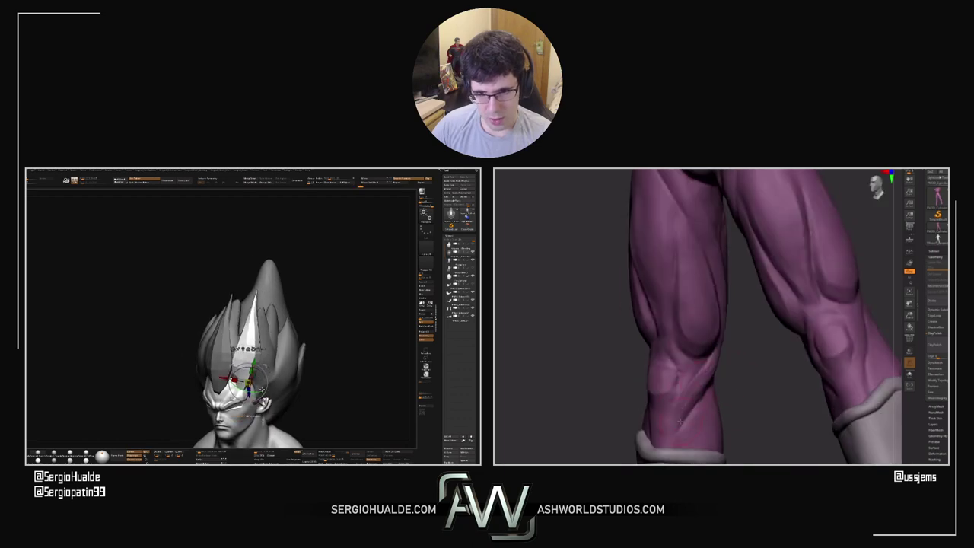
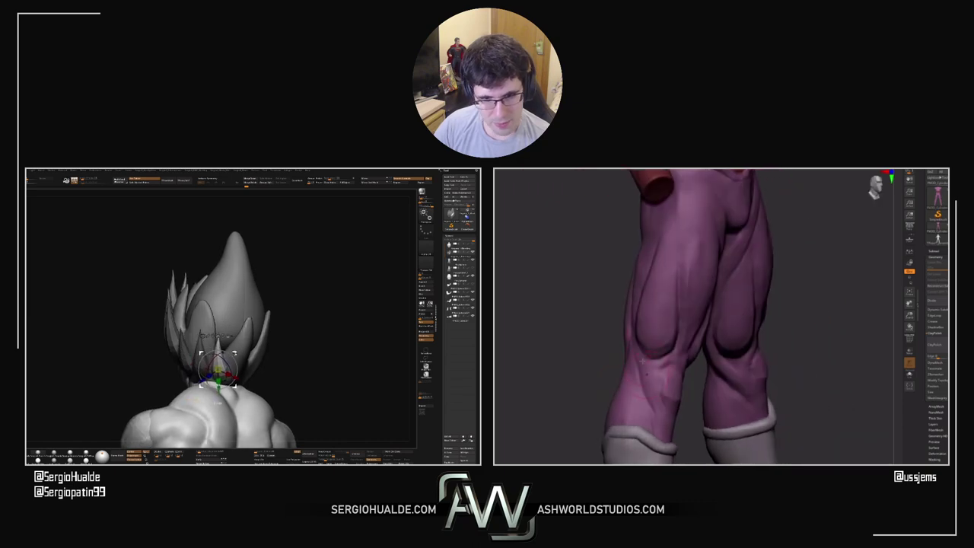
{"action": "left_click_drag", "start_coordinate": [586, 350], "coordinate": [647, 357]}
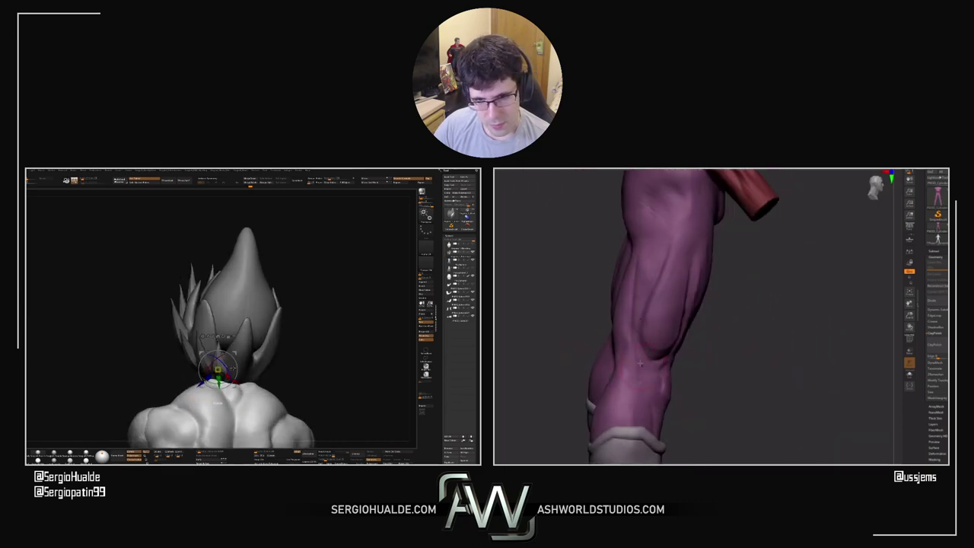
{"action": "left_click_drag", "start_coordinate": [696, 406], "coordinate": [624, 388]}
{"action": "key", "text": "s"}
{"action": "left_click_drag", "start_coordinate": [327, 335], "coordinate": [399, 335]}
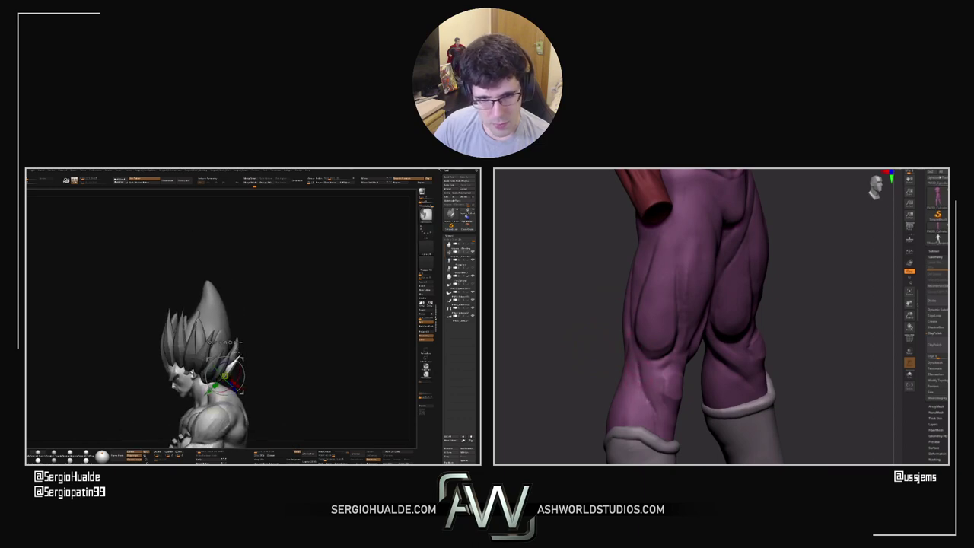
Refine the thigh and knee muscle forms of the horned character's trousers from the front round to the back
{"action": "left_click_drag", "start_coordinate": [690, 434], "coordinate": [655, 423]}
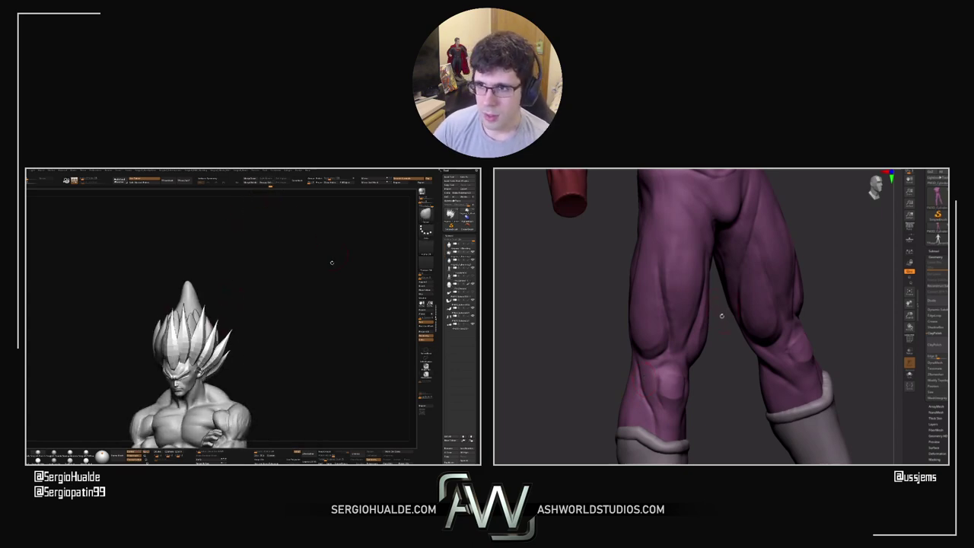
{"action": "left_click_drag", "start_coordinate": [724, 344], "coordinate": [761, 344]}
{"action": "key", "text": "s"}
{"action": "left_click", "coordinate": [212, 322], "text": "ctrl+shift"}
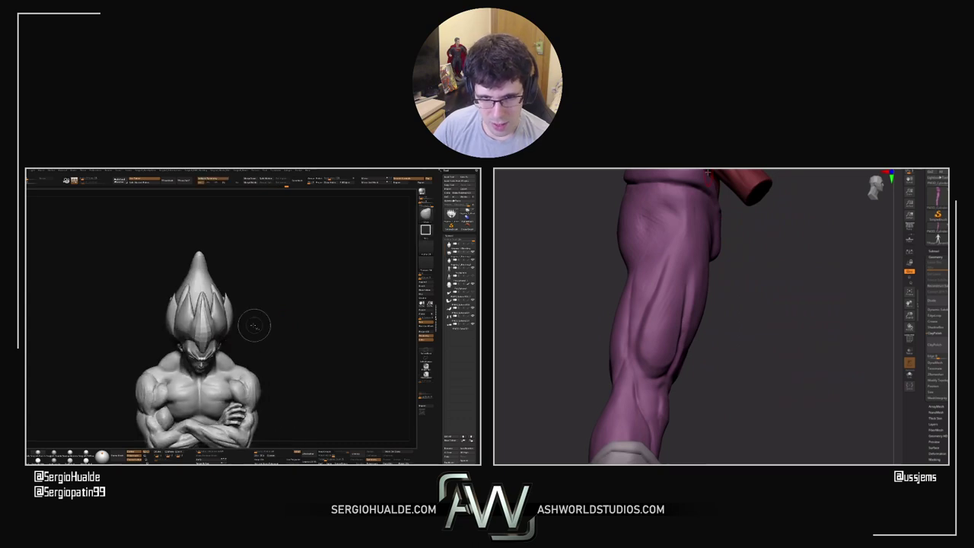
{"action": "left_click_drag", "start_coordinate": [731, 319], "coordinate": [738, 314]}
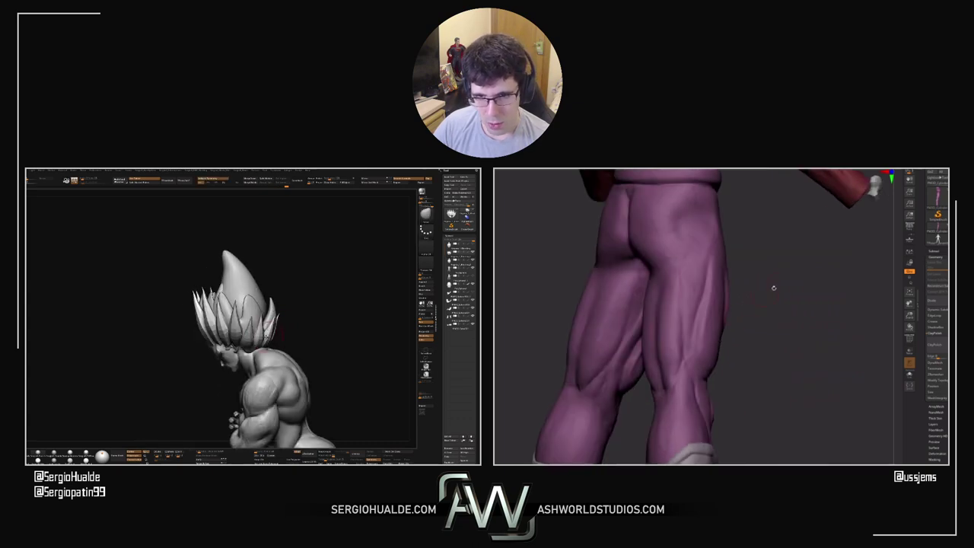
{"action": "left_click_drag", "start_coordinate": [774, 288], "coordinate": [811, 331]}
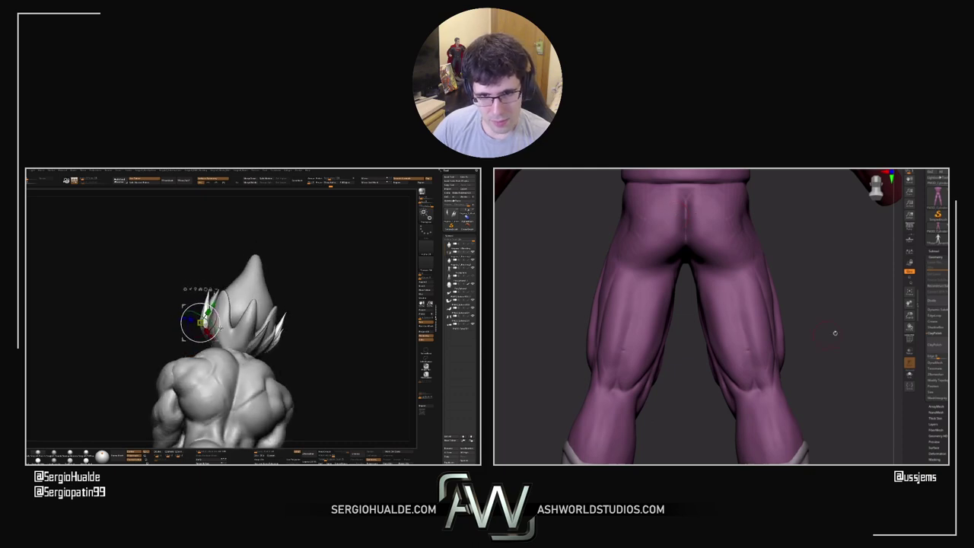
Refine the hamstring and outer-thigh forms on the back of the trousers, checking them against the whole figure
{"action": "left_click_drag", "start_coordinate": [847, 305], "coordinate": [842, 374], "text": "alt"}
{"action": "key", "text": "q"}
{"action": "left_click_drag", "start_coordinate": [829, 337], "coordinate": [755, 343], "text": "alt"}
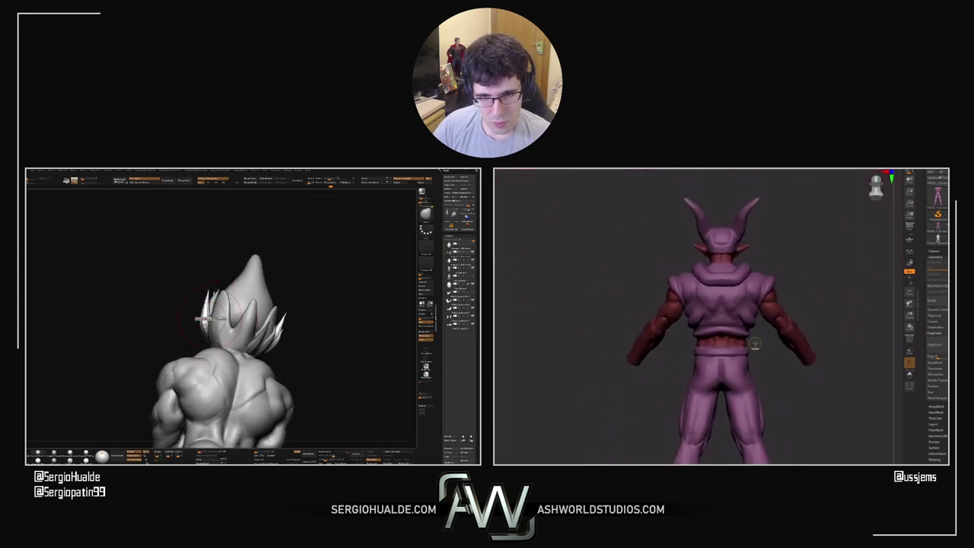
{"action": "left_click_drag", "start_coordinate": [803, 426], "coordinate": [845, 343], "text": "alt"}
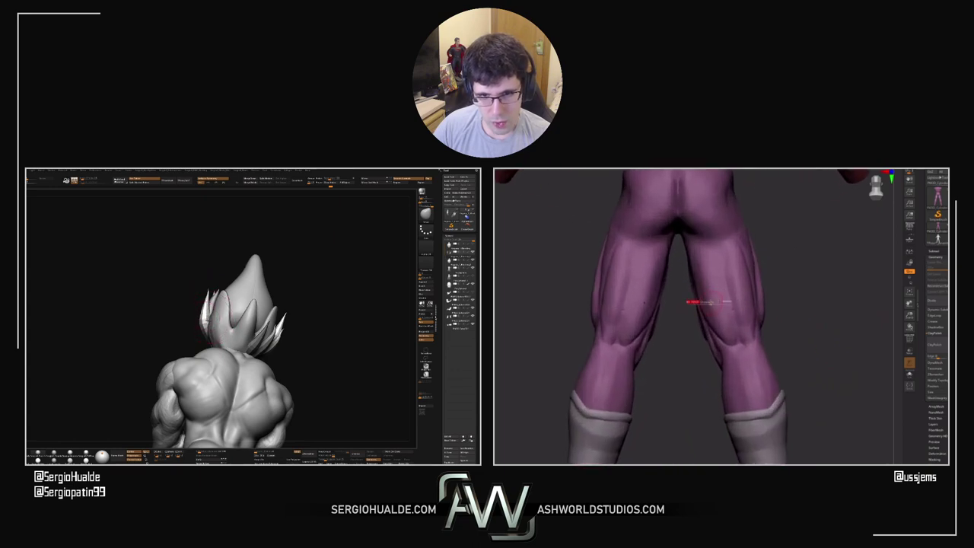
{"action": "left_click_drag", "start_coordinate": [704, 293], "coordinate": [738, 259]}
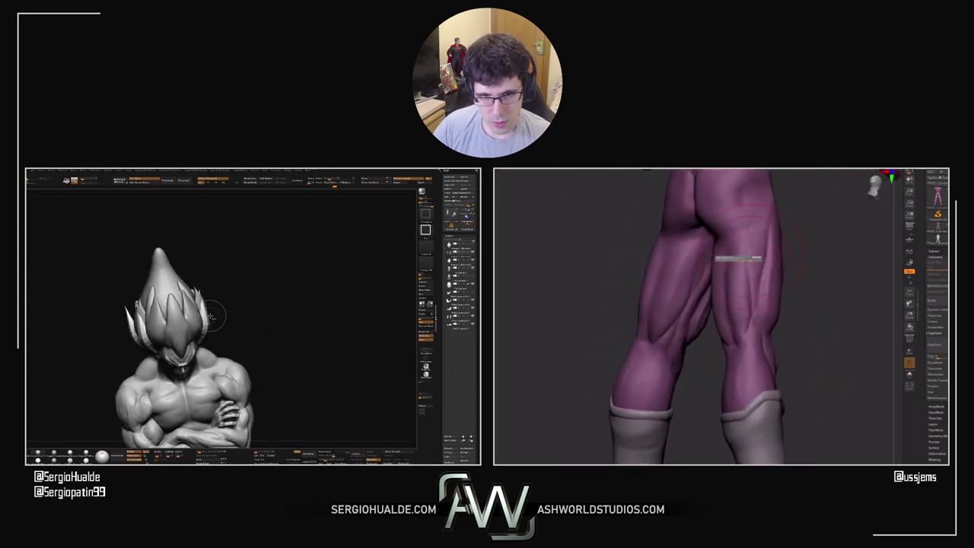
{"action": "left_click_drag", "start_coordinate": [815, 274], "coordinate": [741, 259]}
{"action": "key", "text": "s"}
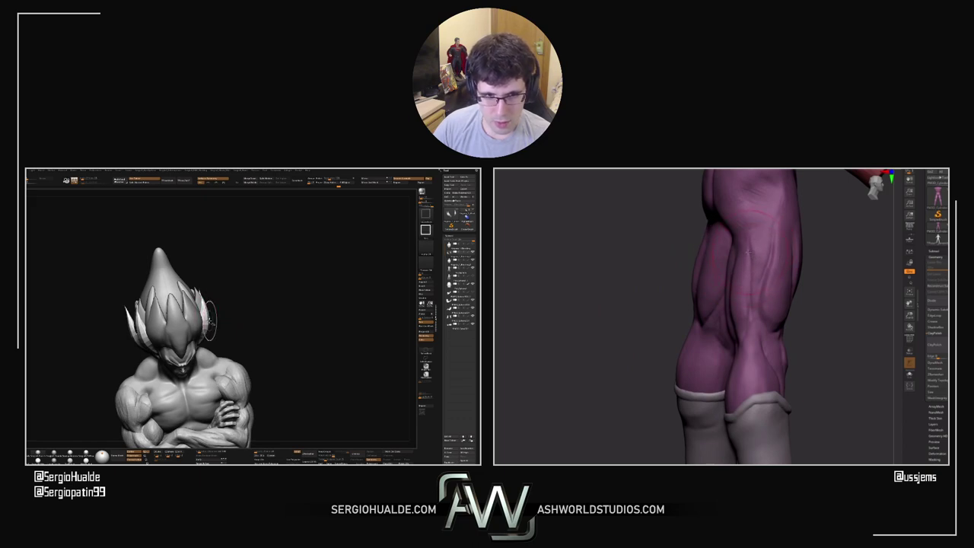
{"action": "mouse_move", "coordinate": [750, 253]}
{"action": "left_mouse_down"}
{"action": "mouse_move", "coordinate": [722, 248]}
{"action": "mouse_move", "coordinate": [775, 226]}
{"action": "mouse_move", "coordinate": [770, 261]}
{"action": "left_mouse_up"}
{"action": "key", "text": "s"}
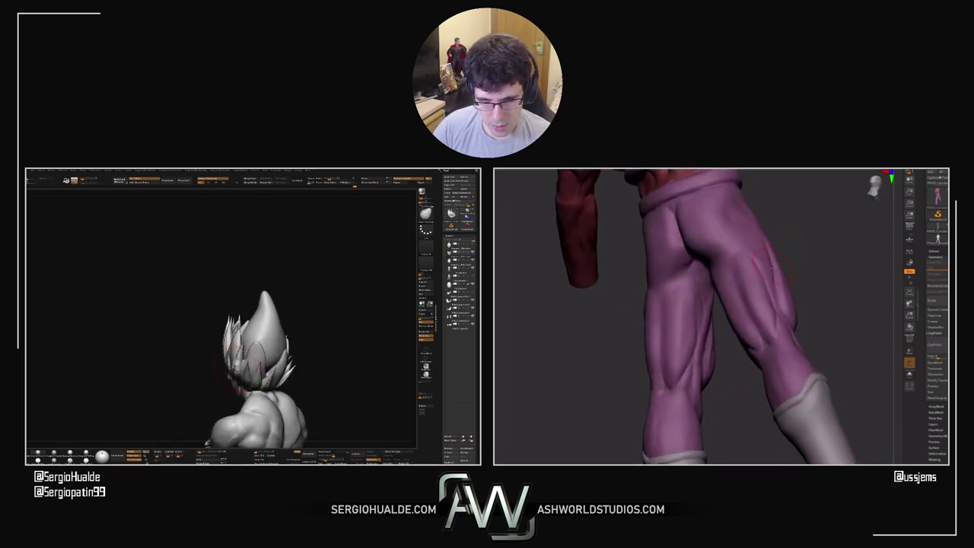
Shape the groove between the outer thigh and the hamstring down to the knee on the trousers
{"action": "right_click_drag", "start_coordinate": [774, 281], "coordinate": [776, 240]}
{"action": "left_click_drag", "start_coordinate": [211, 337], "coordinate": [264, 326]}
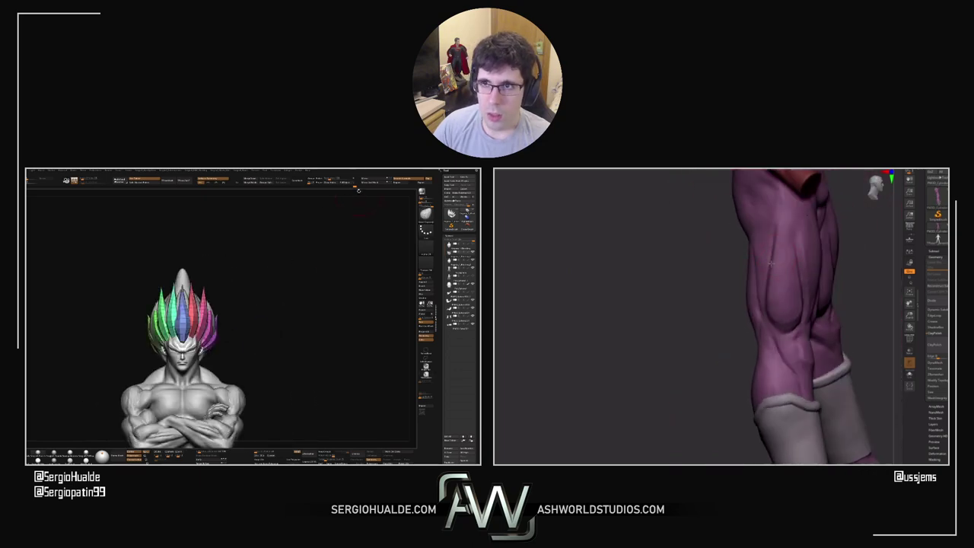
{"action": "mouse_move", "coordinate": [771, 262]}
{"action": "left_mouse_down"}
{"action": "mouse_move", "coordinate": [752, 268]}
{"action": "mouse_move", "coordinate": [760, 259]}
{"action": "left_mouse_up"}
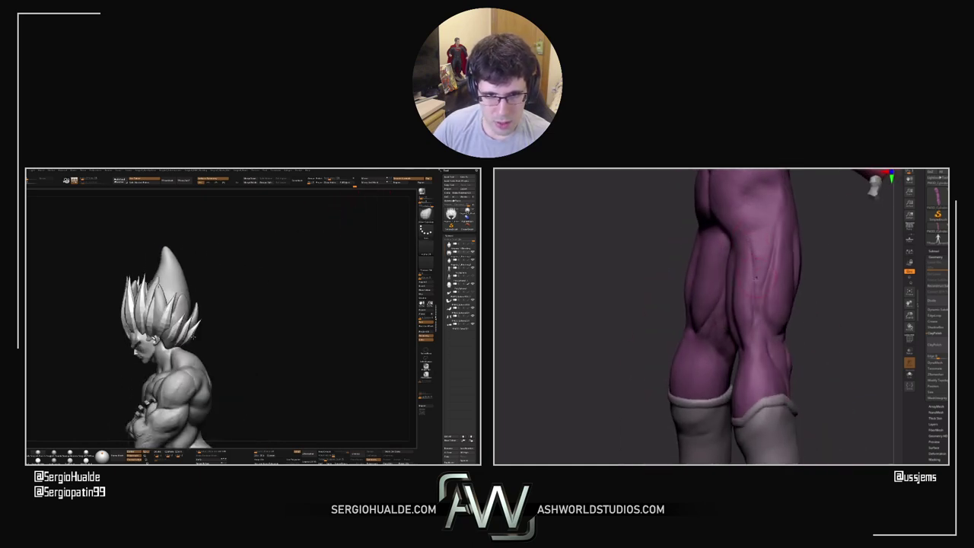
{"action": "right_click_drag", "start_coordinate": [749, 241], "coordinate": [751, 274]}
{"action": "left_click_drag", "start_coordinate": [750, 274], "coordinate": [759, 258]}
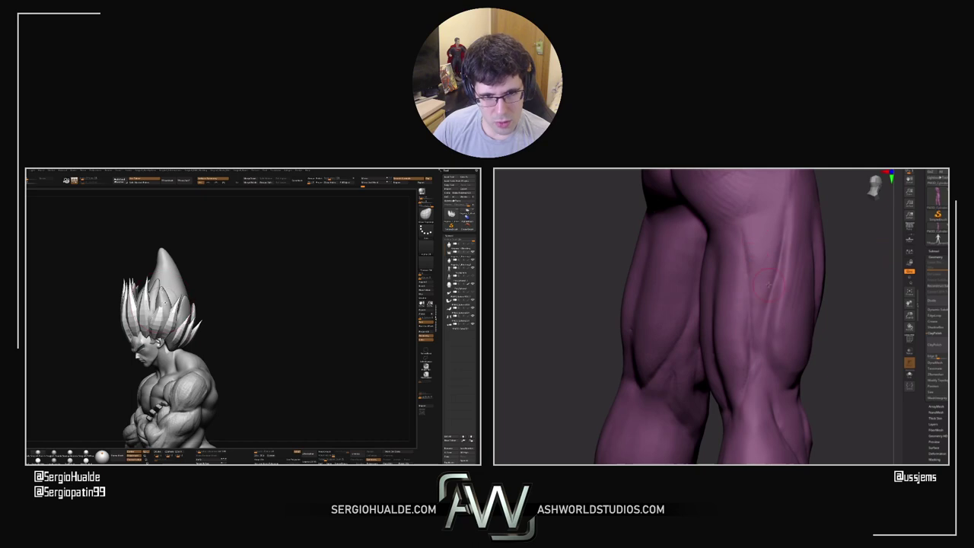
{"action": "right_click_drag", "start_coordinate": [826, 310], "coordinate": [720, 353], "text": "ctrl"}
{"action": "right_click", "coordinate": [685, 388]}
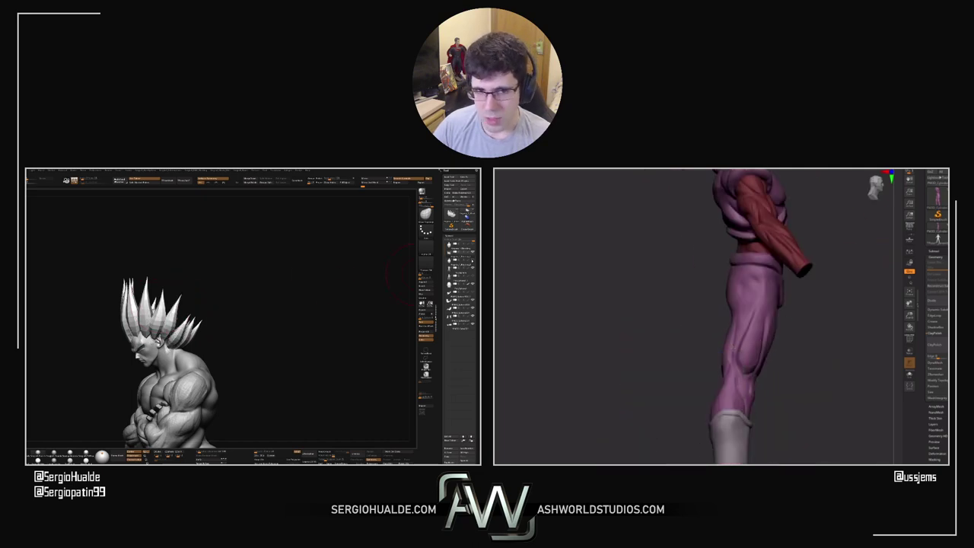
{"action": "right_click_drag", "start_coordinate": [684, 390], "coordinate": [741, 378], "text": "ctrl"}
{"action": "mouse_move", "coordinate": [741, 378]}
{"action": "left_mouse_down"}
{"action": "mouse_move", "coordinate": [733, 383]}
{"action": "mouse_move", "coordinate": [754, 390]}
{"action": "left_mouse_up"}
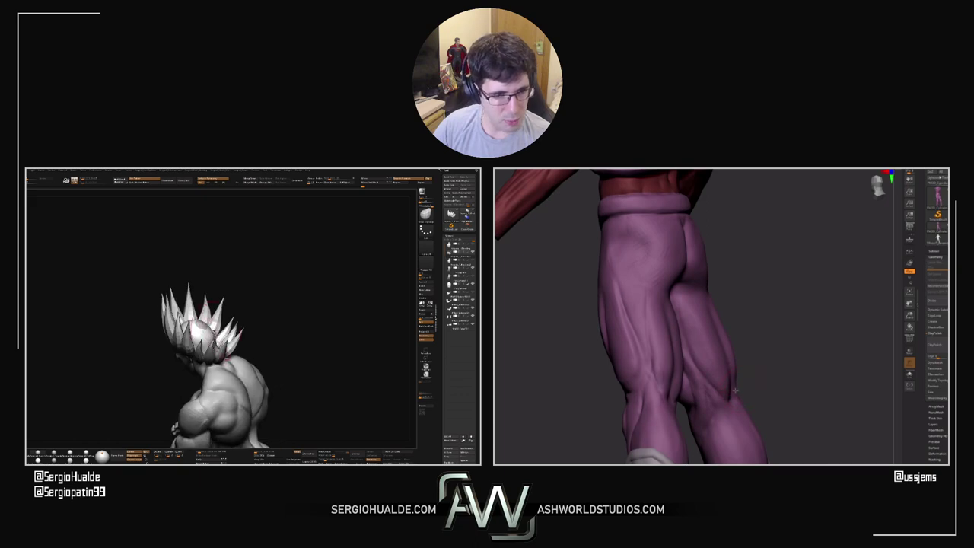
Refine the inner thigh and the creases behind the knees on the trousers, seen from behind
{"action": "right_click_drag", "start_coordinate": [749, 382], "coordinate": [721, 385]}
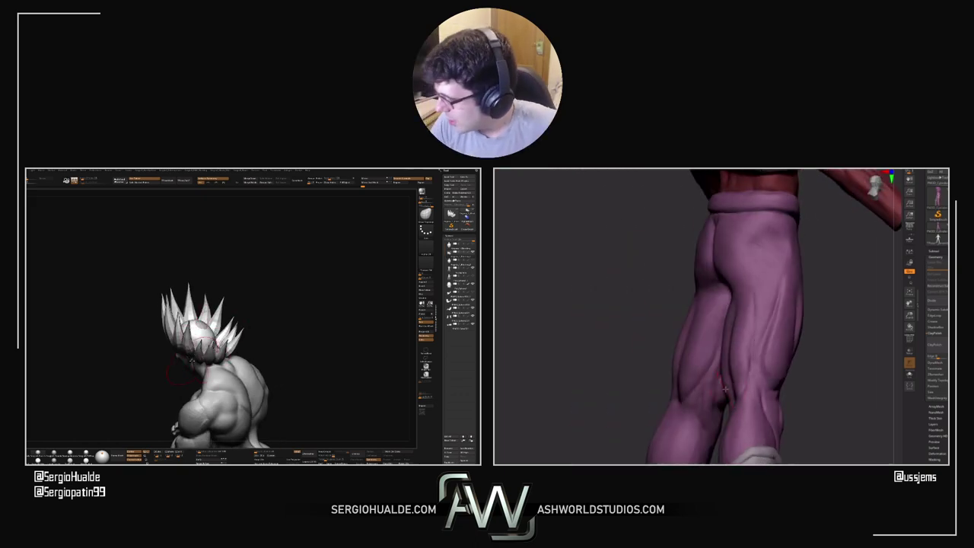
{"action": "left_click_drag", "start_coordinate": [727, 388], "coordinate": [735, 386]}
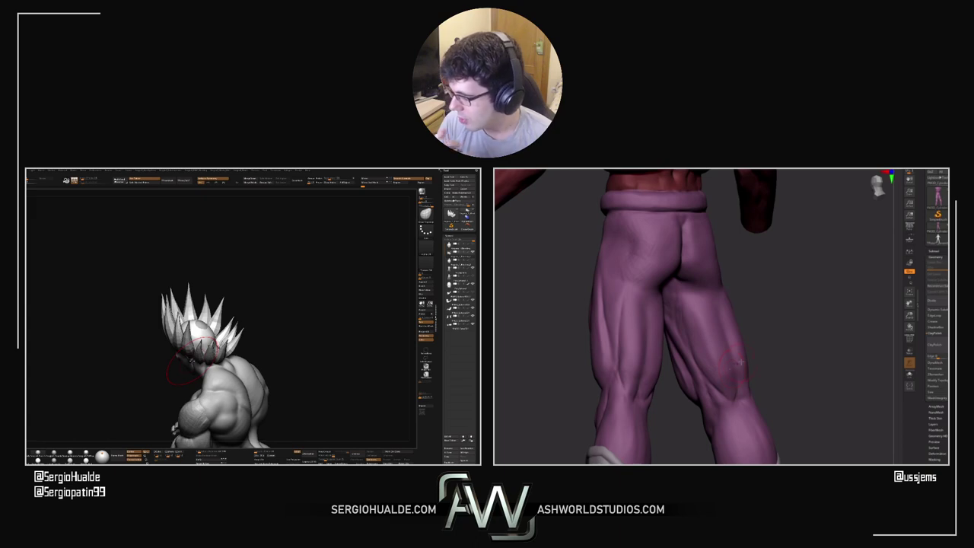
{"action": "left_click_drag", "start_coordinate": [757, 357], "coordinate": [695, 305]}
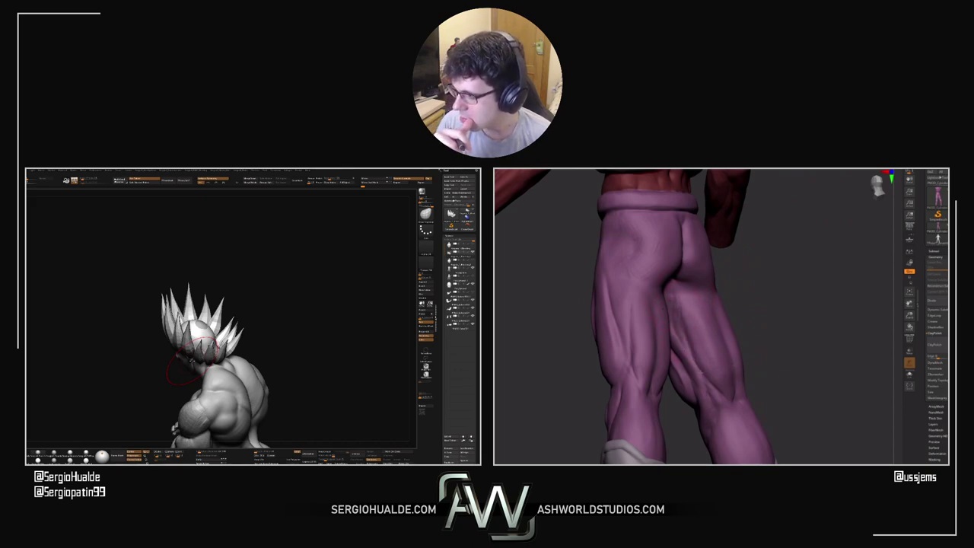
{"action": "left_click_drag", "start_coordinate": [707, 381], "coordinate": [782, 306]}
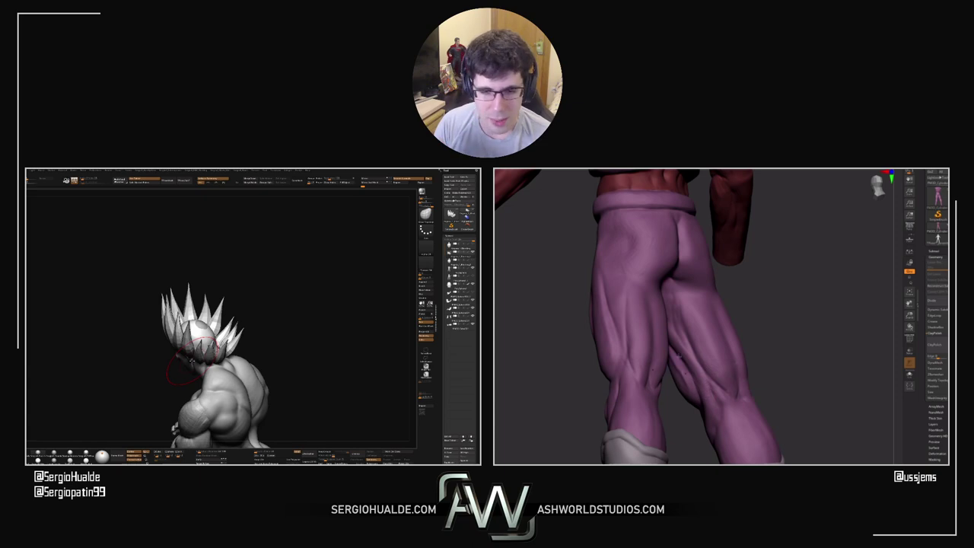
{"action": "left_click_drag", "start_coordinate": [792, 388], "coordinate": [687, 312]}
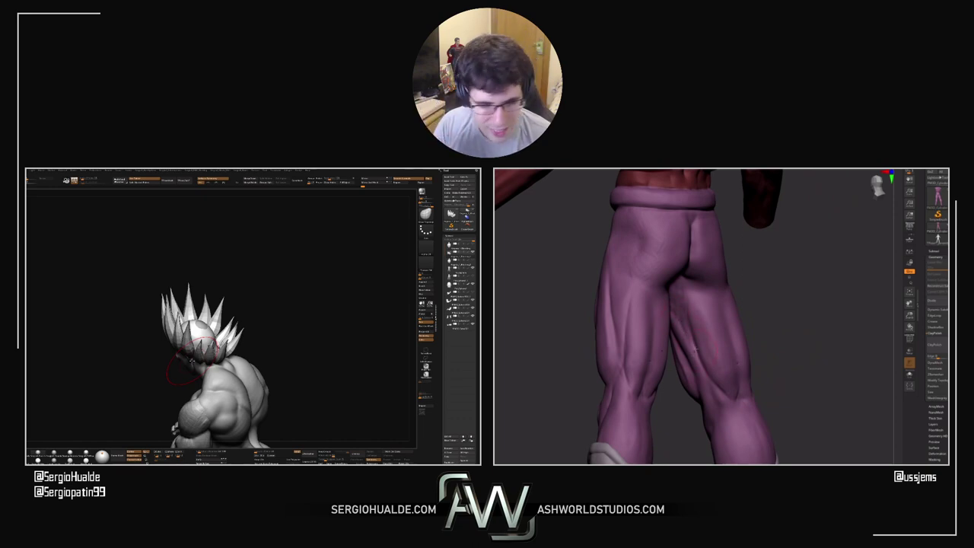
Refine the crotch bulge and the hip creases at the front of the trousers
{"action": "left_click_drag", "start_coordinate": [750, 312], "coordinate": [785, 304]}
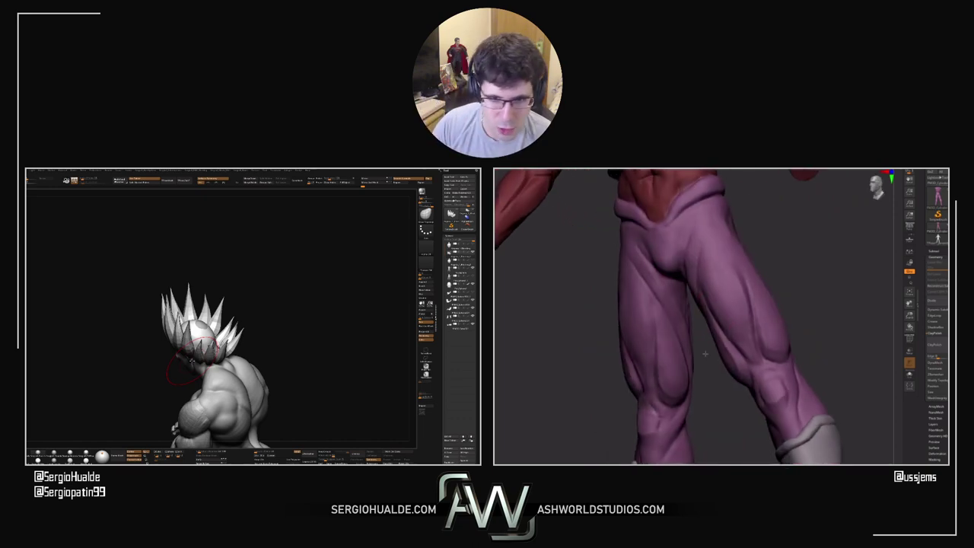
{"action": "left_click_drag", "start_coordinate": [705, 353], "coordinate": [707, 347]}
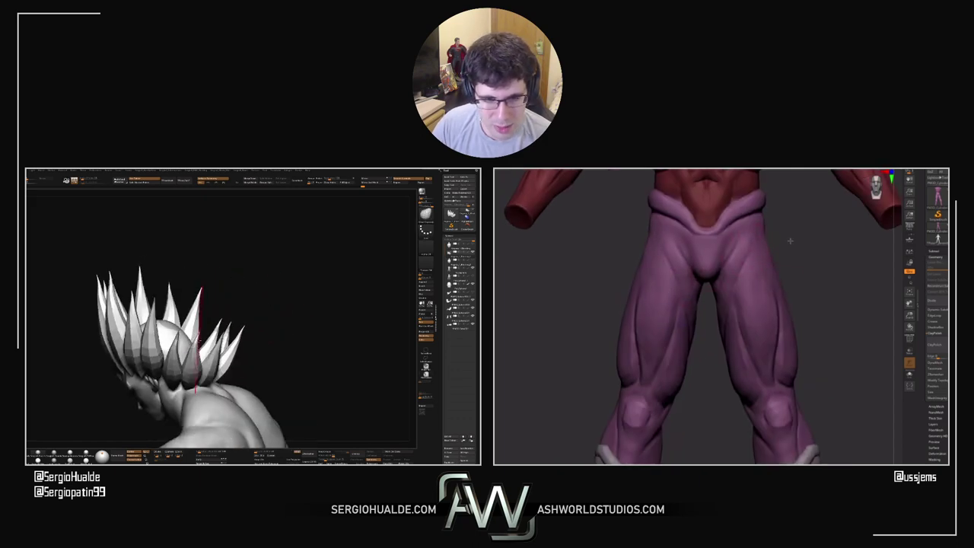
{"action": "left_click_drag", "start_coordinate": [790, 240], "coordinate": [785, 231]}
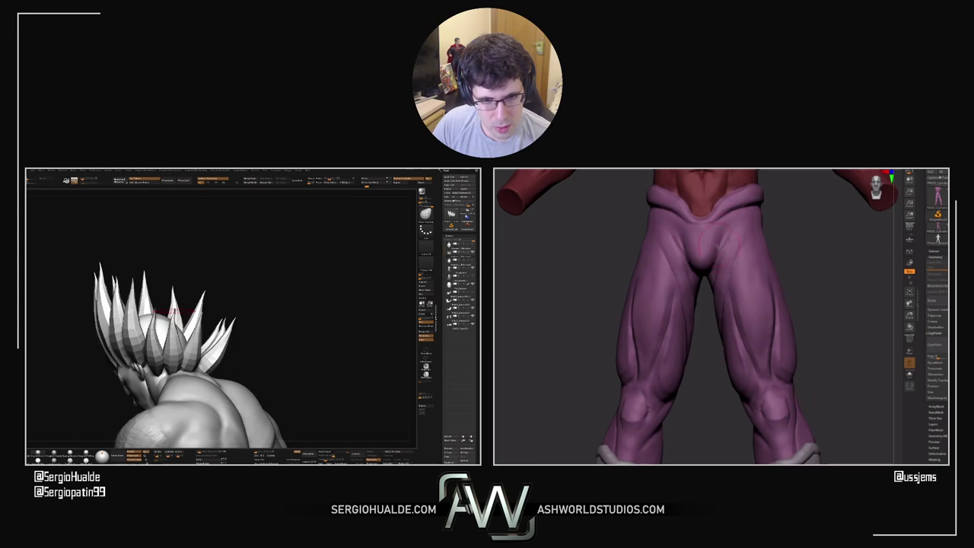
{"action": "left_click_drag", "start_coordinate": [770, 219], "coordinate": [757, 218]}
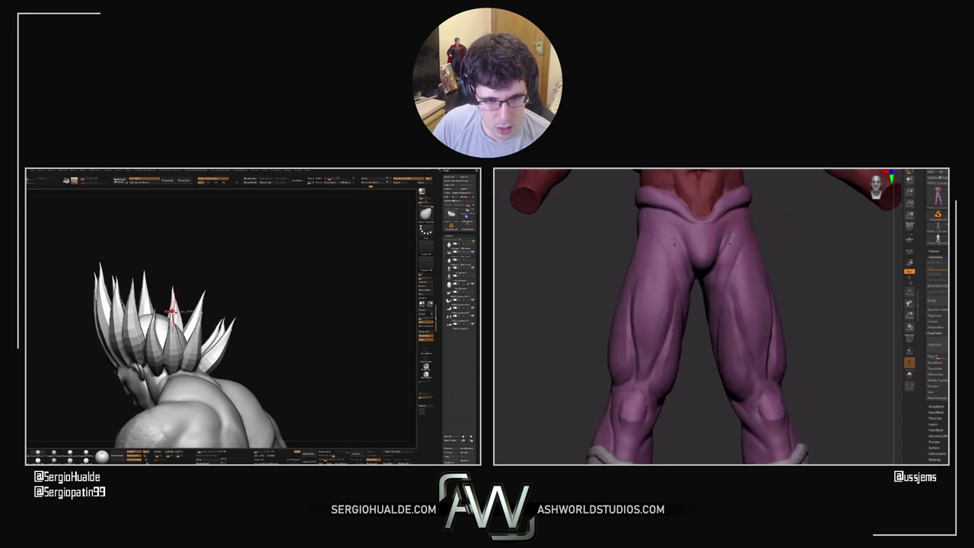
Reposition and reshape the short spikes along the back and side of the fighter's hair
{"action": "right_click_drag", "start_coordinate": [174, 311], "coordinate": [172, 322]}
{"action": "left_click_drag", "start_coordinate": [172, 321], "coordinate": [174, 314]}
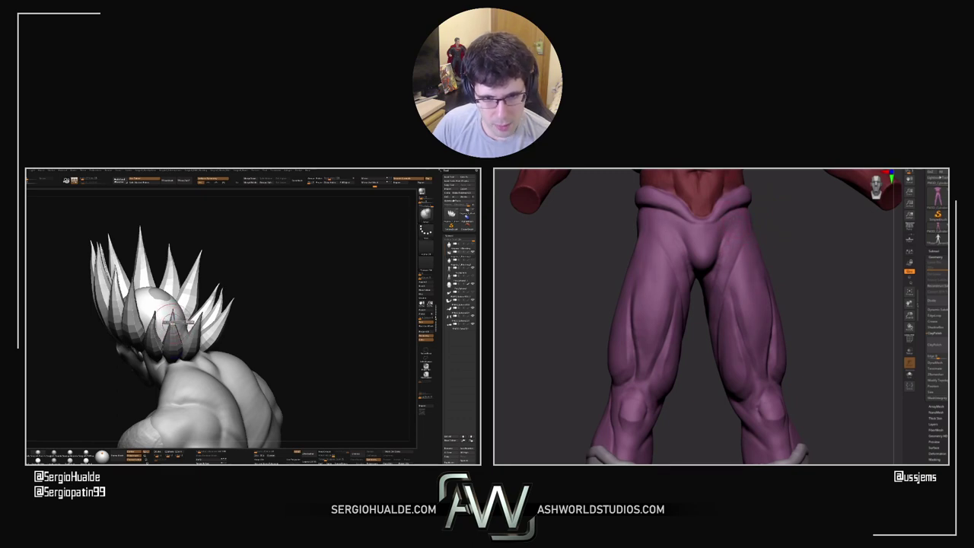
{"action": "left_click_drag", "start_coordinate": [172, 324], "coordinate": [152, 330]}
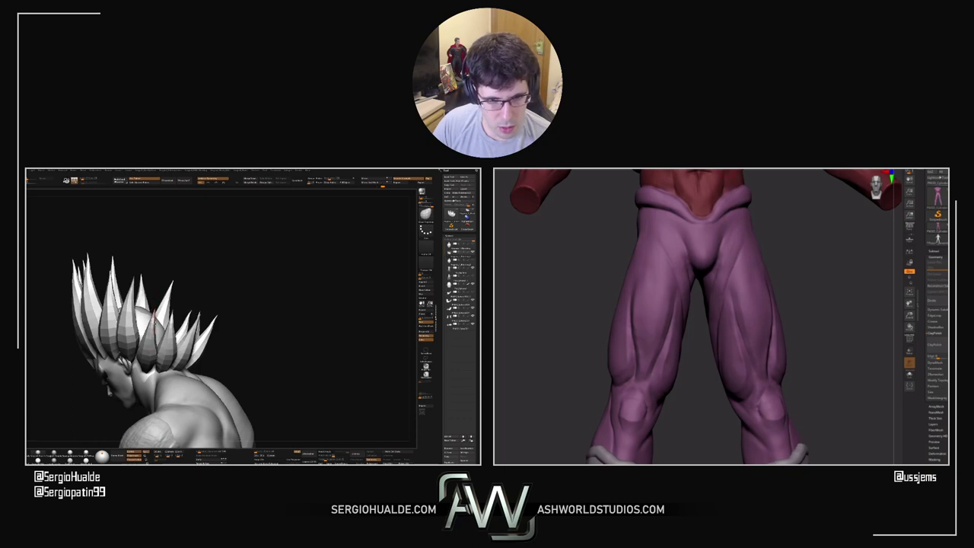
{"action": "left_click_drag", "start_coordinate": [187, 299], "coordinate": [190, 316]}
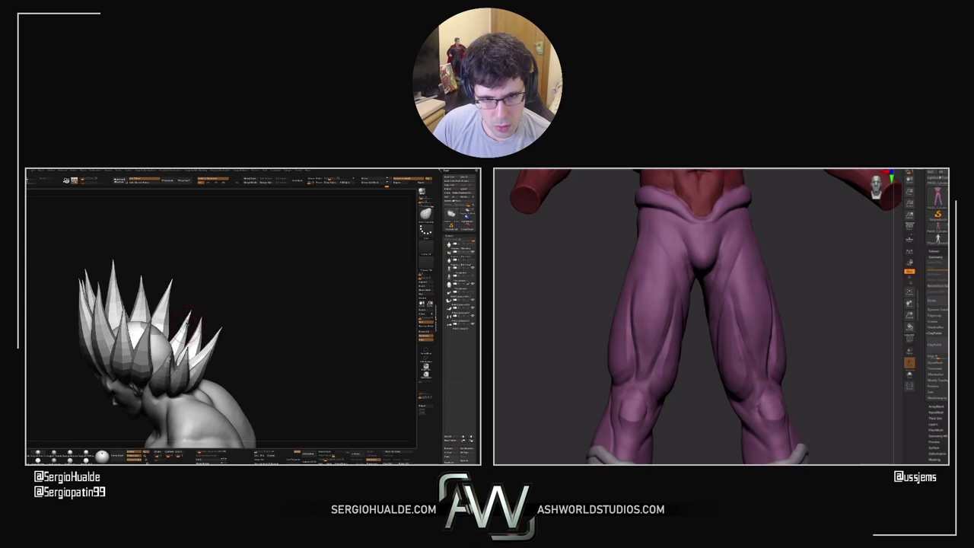
{"action": "key", "text": "shift"}
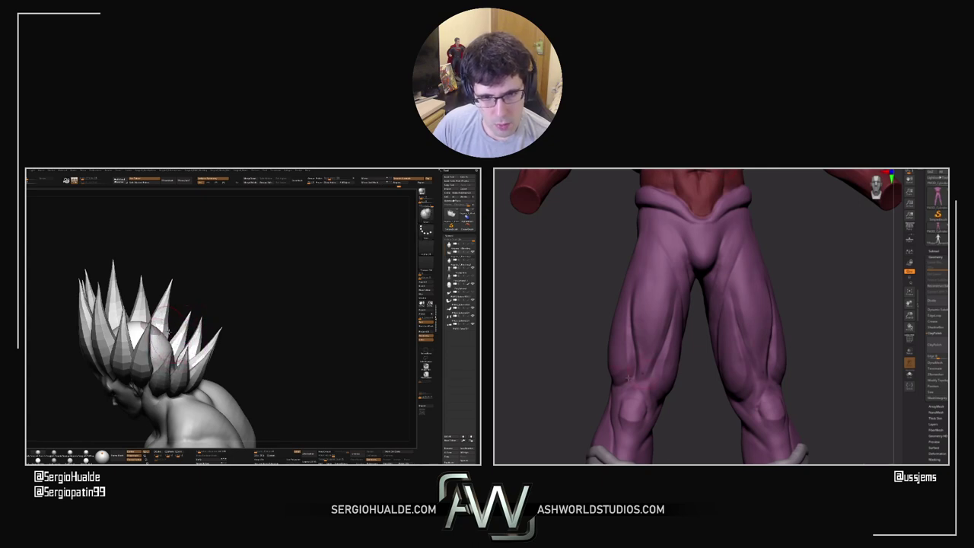
{"action": "left_click_drag", "start_coordinate": [629, 378], "coordinate": [606, 383]}
{"action": "left_click_drag", "start_coordinate": [168, 332], "coordinate": [194, 339]}
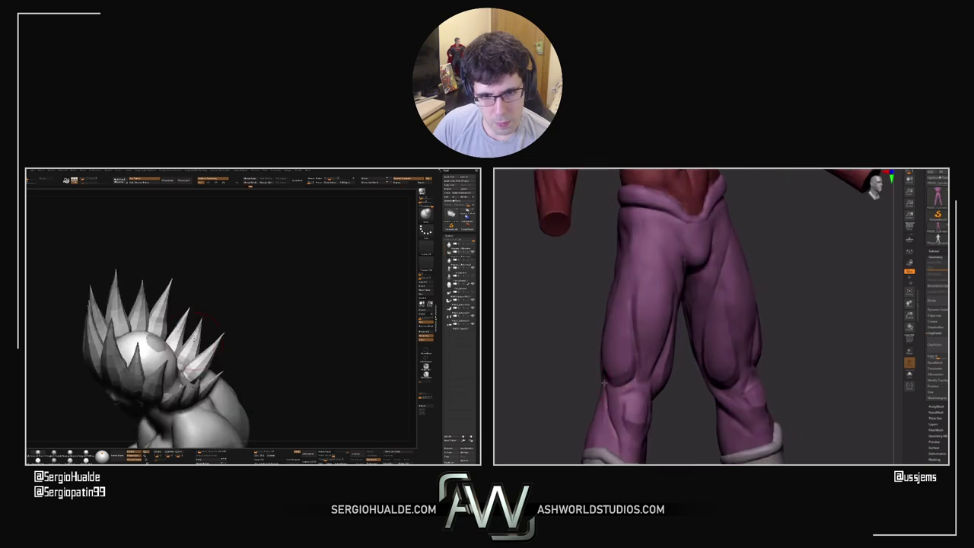
Adjust the spread of the fighter's spikes around the nape and across the front row
{"action": "mouse_move", "coordinate": [175, 376]}
{"action": "right_mouse_down"}
{"action": "mouse_move", "coordinate": [188, 385]}
{"action": "mouse_move", "coordinate": [183, 368]}
{"action": "mouse_move", "coordinate": [189, 376]}
{"action": "right_mouse_up"}
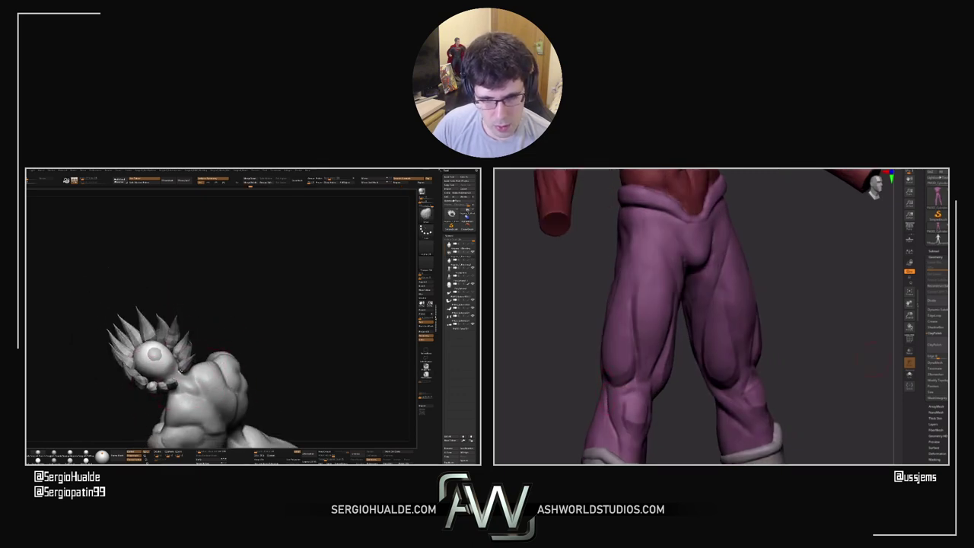
{"action": "right_click_drag", "start_coordinate": [177, 372], "coordinate": [192, 354]}
{"action": "mouse_move", "coordinate": [213, 377]}
{"action": "left_mouse_down"}
{"action": "mouse_move", "coordinate": [226, 365]}
{"action": "mouse_move", "coordinate": [216, 367]}
{"action": "left_mouse_up"}
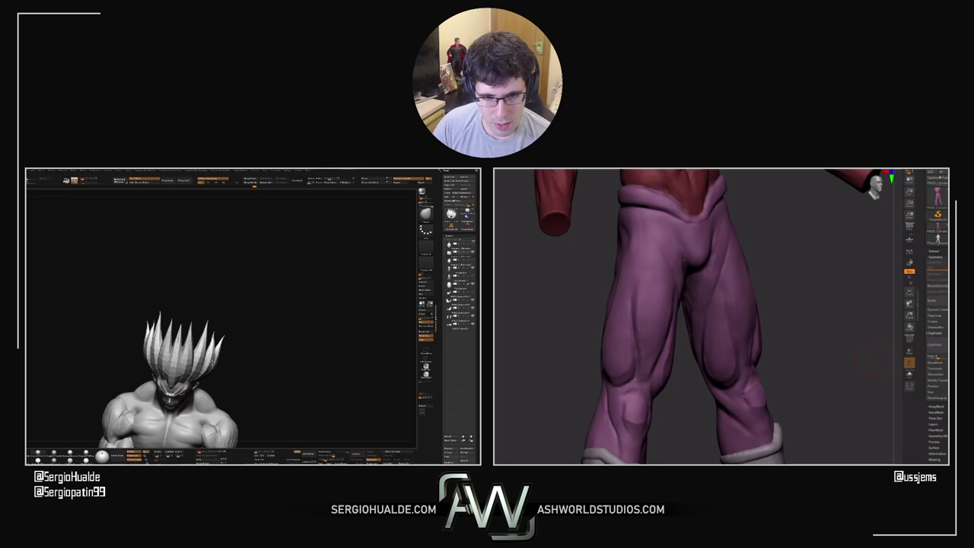
{"action": "mouse_move", "coordinate": [213, 366]}
{"action": "right_mouse_down"}
{"action": "mouse_move", "coordinate": [167, 371]}
{"action": "mouse_move", "coordinate": [168, 381]}
{"action": "right_mouse_up"}
{"action": "left_click_drag", "start_coordinate": [168, 378], "coordinate": [166, 374]}
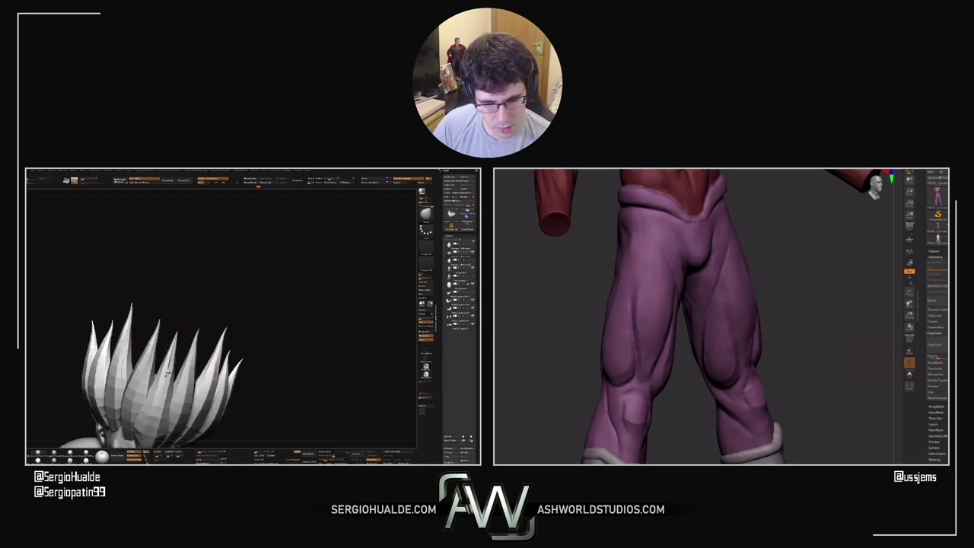
Show the polygroup wireframe and use ZModeler to join the split points near the tip of the fighter's central hair spike
{"action": "key", "text": "shift+f"}
{"action": "right_click_drag", "start_coordinate": [168, 374], "coordinate": [184, 312]}
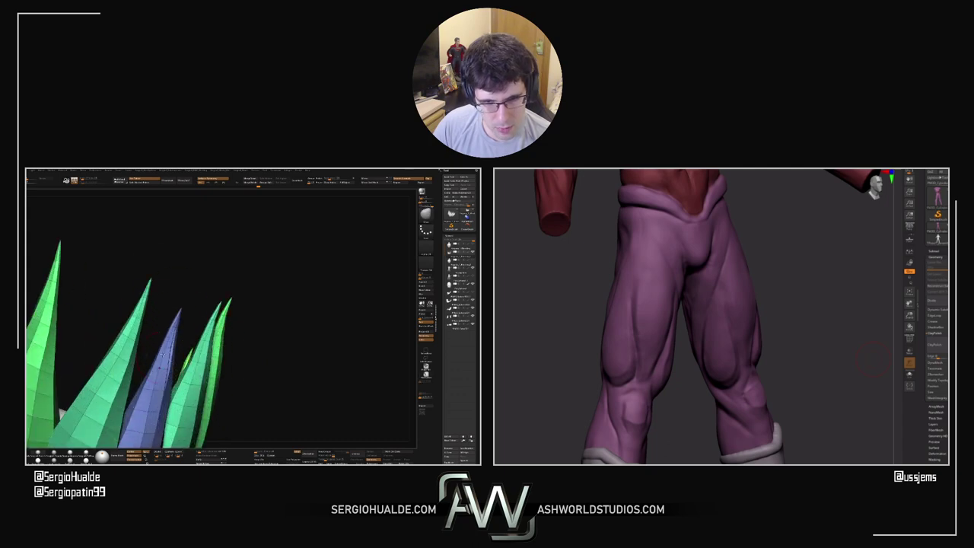
{"action": "right_click_drag", "start_coordinate": [165, 360], "coordinate": [172, 360]}
{"action": "scroll", "coordinate": [173, 362], "scroll_direction": "down", "scroll_amount": 4}
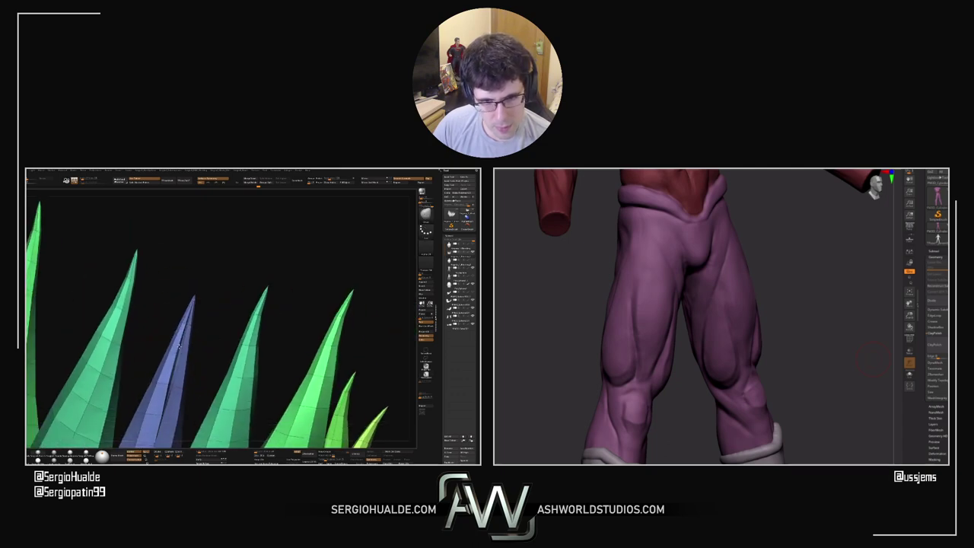
{"action": "scroll", "coordinate": [178, 336], "scroll_direction": "up", "scroll_amount": 4}
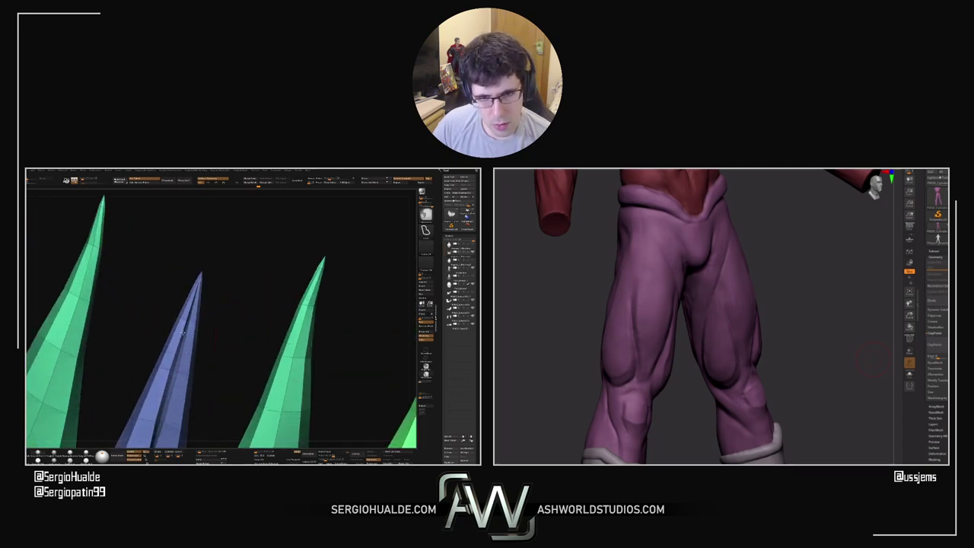
{"action": "key", "text": "ctrl"}
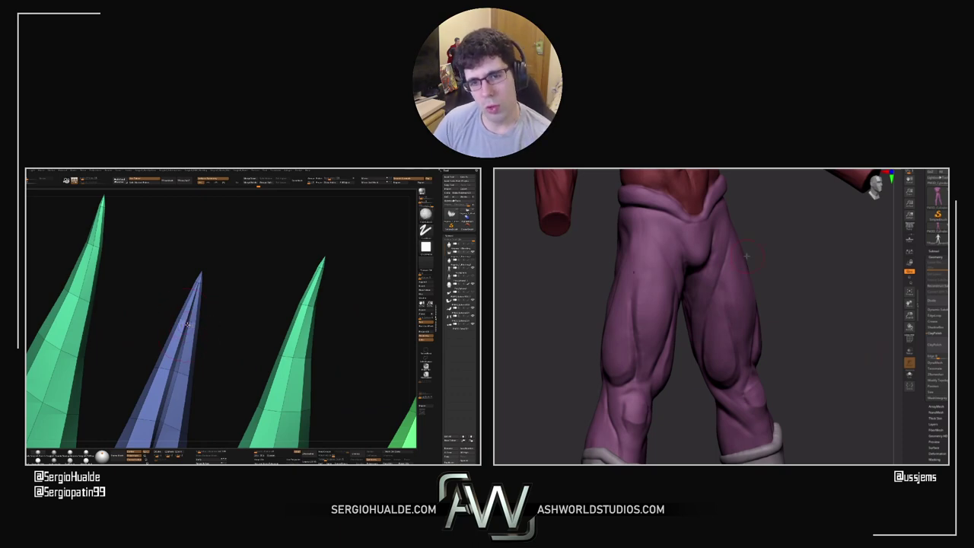
{"action": "left_click_drag", "start_coordinate": [804, 254], "coordinate": [829, 257]}
{"action": "key", "text": "b"}
{"action": "key", "text": "z"}
{"action": "key", "text": "m"}
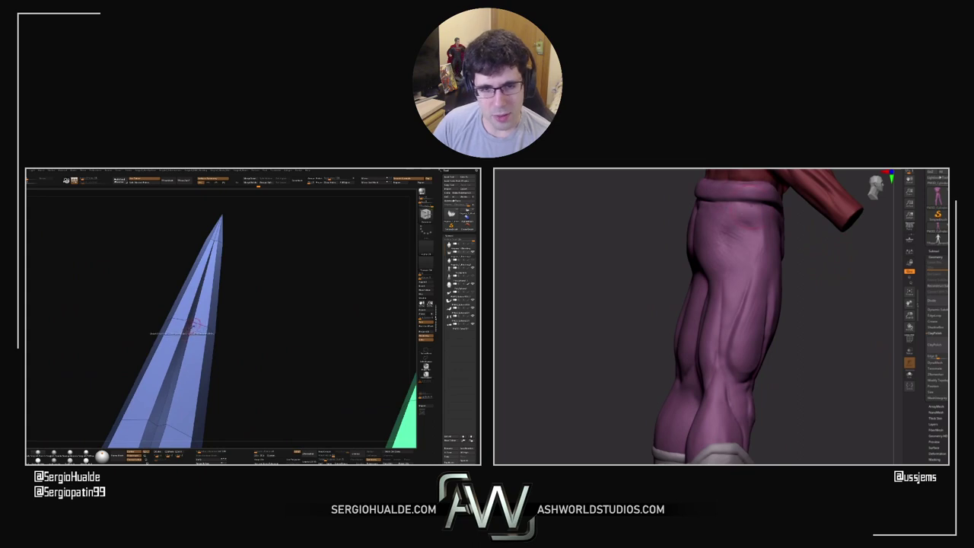
{"action": "right_click", "coordinate": [194, 322]}
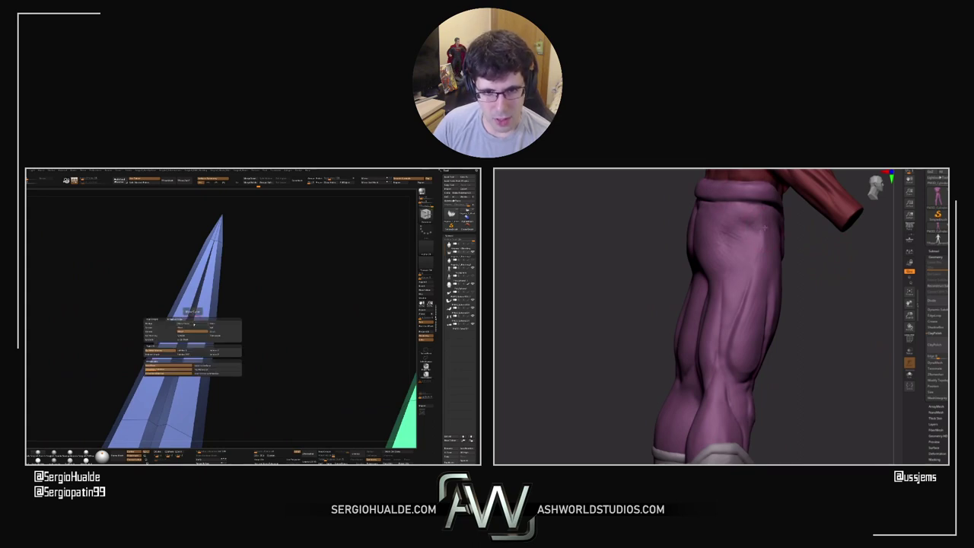
{"action": "left_click", "coordinate": [215, 329]}
{"action": "left_click_drag", "start_coordinate": [779, 248], "coordinate": [602, 318]}
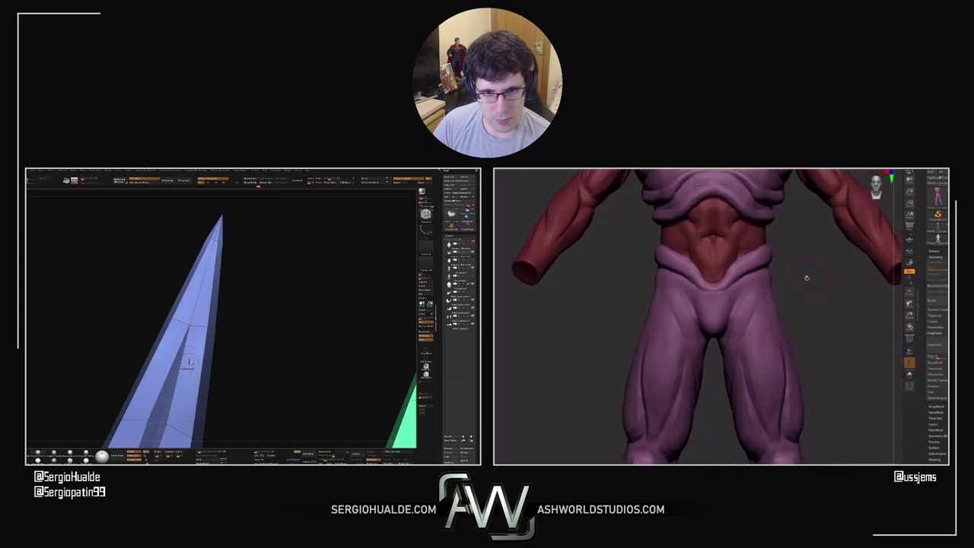
Merge the remaining split points further down the central spike so its two halves form one closed surface
{"action": "left_click_drag", "start_coordinate": [807, 279], "coordinate": [765, 278]}
{"action": "right_click_drag", "start_coordinate": [173, 407], "coordinate": [191, 343], "text": "alt"}
{"action": "left_click", "coordinate": [182, 313]}
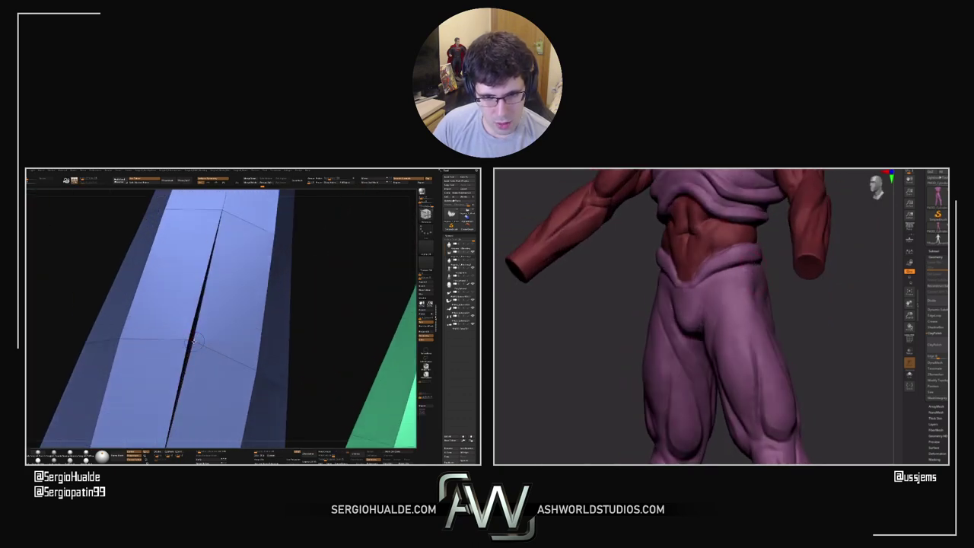
{"action": "key", "text": "ctrl+z"}
{"action": "left_click", "coordinate": [193, 335]}
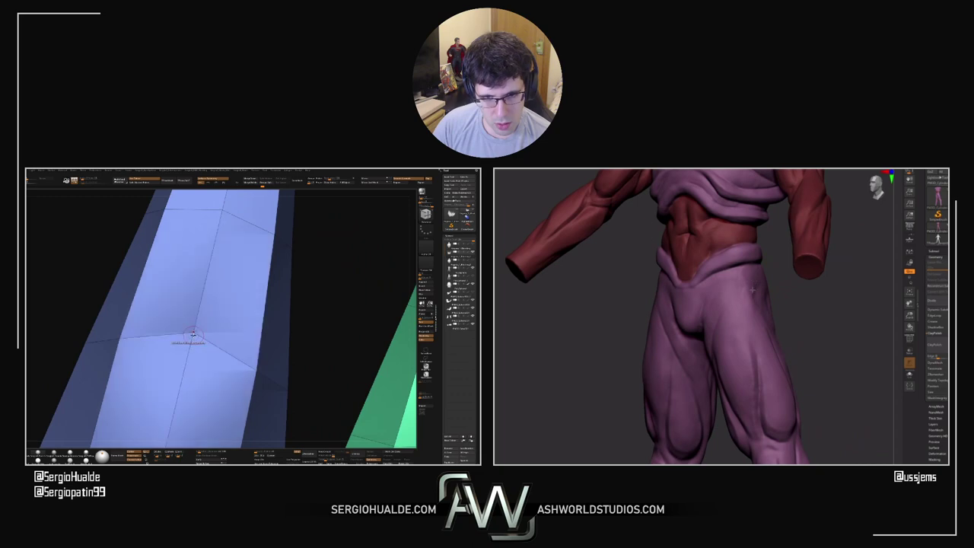
{"action": "right_click_drag", "start_coordinate": [193, 337], "coordinate": [206, 317], "text": "ctrl"}
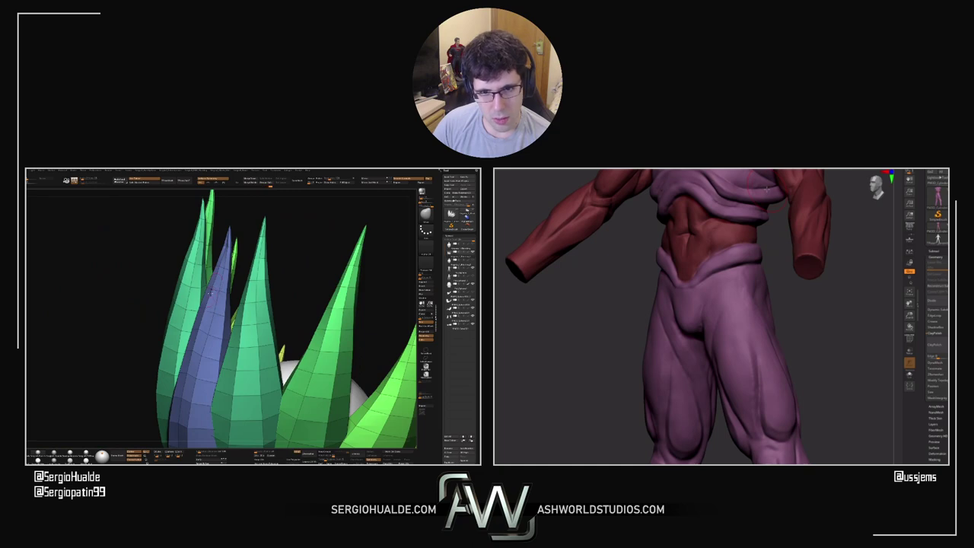
Examine the central spike and its neighbouring strands from the front, side and behind for leftover gaps
{"action": "right_click_drag", "start_coordinate": [221, 272], "coordinate": [208, 293]}
{"action": "right_click", "coordinate": [206, 293]}
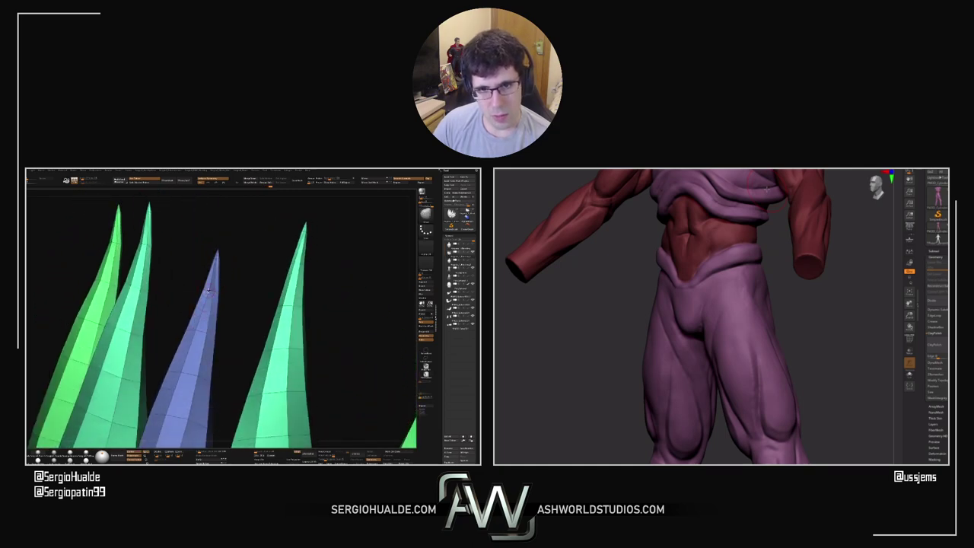
{"action": "right_click_drag", "start_coordinate": [206, 290], "coordinate": [201, 316]}
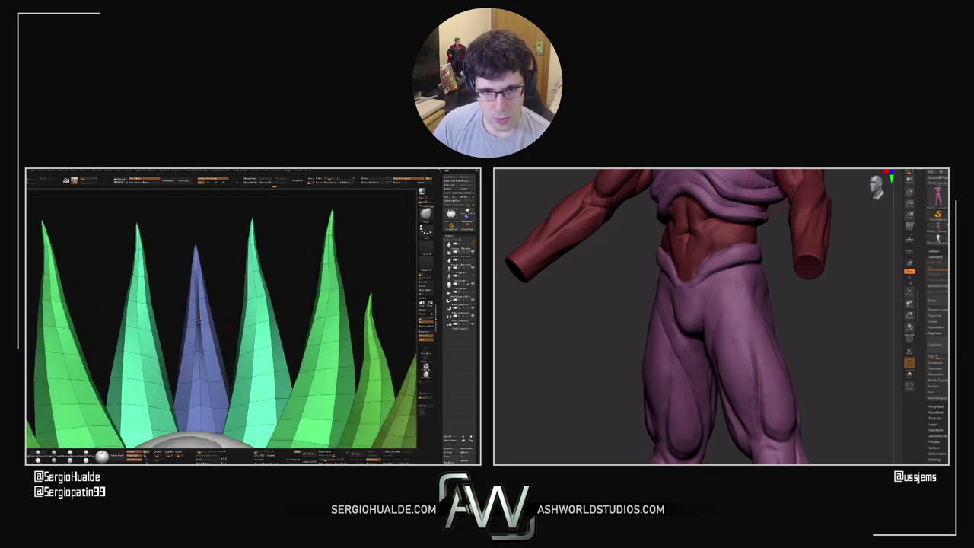
{"action": "right_click_drag", "start_coordinate": [198, 376], "coordinate": [198, 359], "text": "ctrl"}
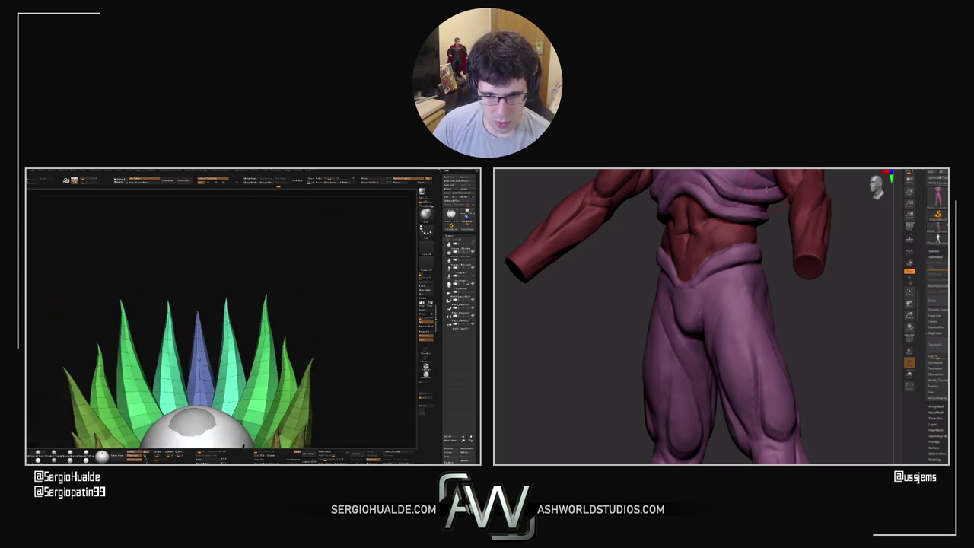
{"action": "right_click_drag", "start_coordinate": [203, 384], "coordinate": [232, 377]}
{"action": "left_click_drag", "start_coordinate": [771, 289], "coordinate": [815, 313]}
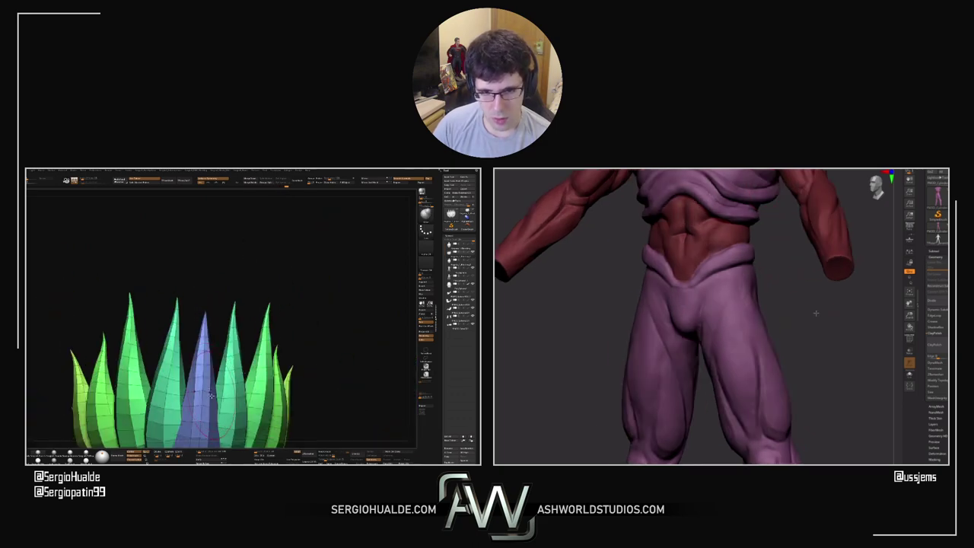
{"action": "right_click_drag", "start_coordinate": [211, 396], "coordinate": [211, 377], "text": "ctrl"}
{"action": "left_click_drag", "start_coordinate": [816, 312], "coordinate": [821, 302]}
{"action": "right_click_drag", "start_coordinate": [211, 365], "coordinate": [228, 364]}
{"action": "left_click_drag", "start_coordinate": [822, 287], "coordinate": [831, 293]}
Examine the whole hairstyle on the fighter's head and the horned character's hips and seat from the side and behind
{"action": "right_click_drag", "start_coordinate": [215, 350], "coordinate": [211, 326], "text": "alt"}
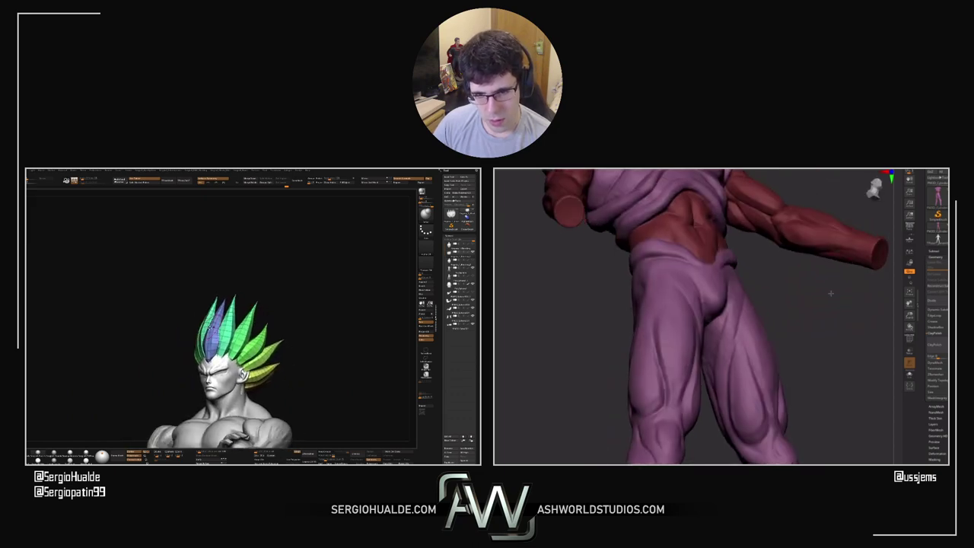
{"action": "left_click_drag", "start_coordinate": [831, 293], "coordinate": [871, 303]}
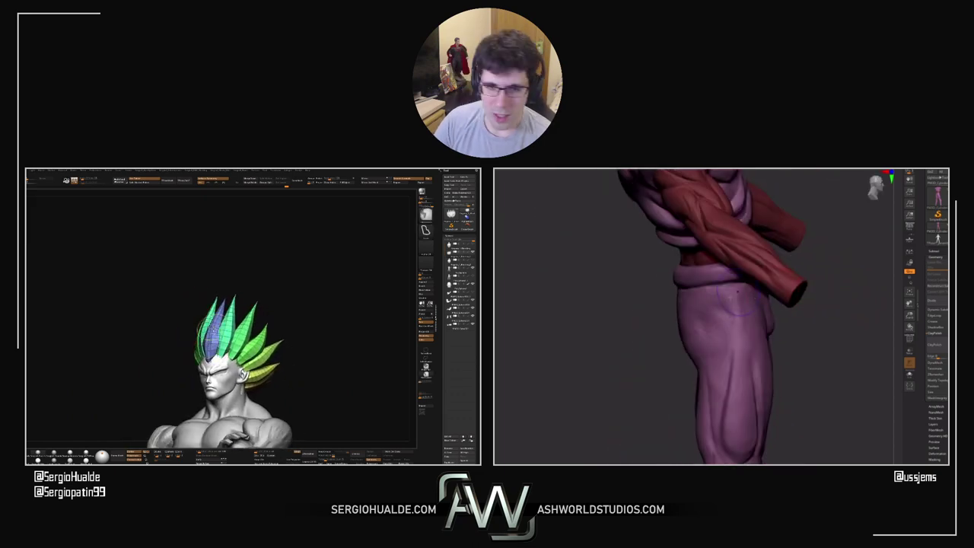
{"action": "right_click_drag", "start_coordinate": [268, 351], "coordinate": [240, 363]}
{"action": "left_click_drag", "start_coordinate": [841, 343], "coordinate": [710, 298]}
{"action": "right_click_drag", "start_coordinate": [234, 371], "coordinate": [197, 354]}
{"action": "right_click_drag", "start_coordinate": [278, 344], "coordinate": [241, 339]}
{"action": "left_click_drag", "start_coordinate": [796, 328], "coordinate": [695, 358]}
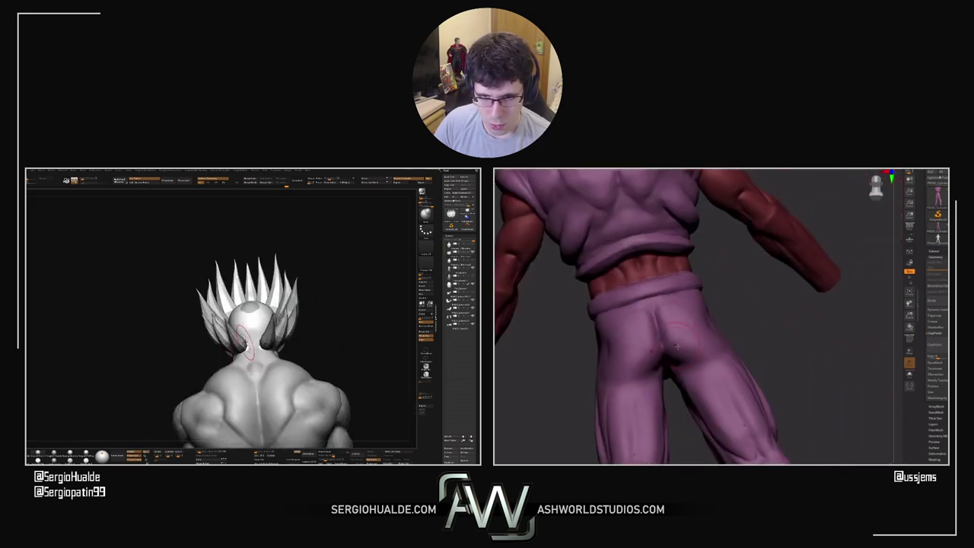
Mask all hair except the lowest nape spike and adjust its placement, refining the buttocks of the purple trousers alongside
{"action": "key", "text": "shift+f"}
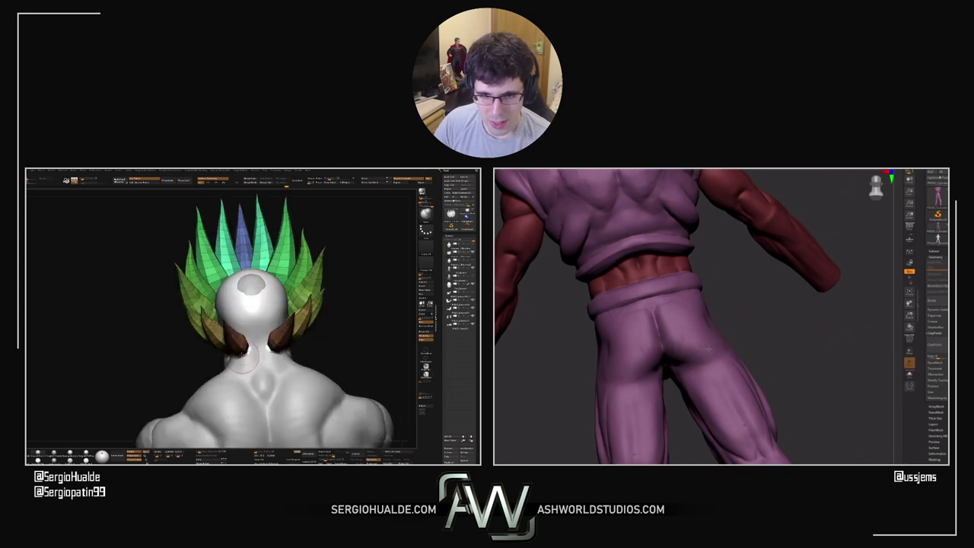
{"action": "left_click", "coordinate": [236, 351], "text": "ctrl+shift"}
{"action": "left_click_drag", "start_coordinate": [761, 337], "coordinate": [731, 315]}
{"action": "left_click", "coordinate": [201, 359], "text": "ctrl+shift"}
{"action": "key", "text": "w"}
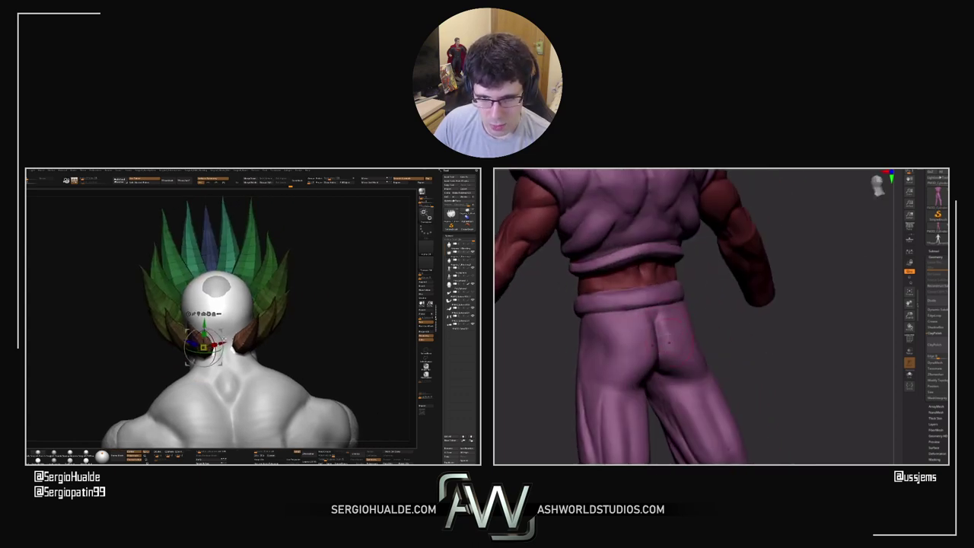
{"action": "left_click_drag", "start_coordinate": [691, 351], "coordinate": [672, 329]}
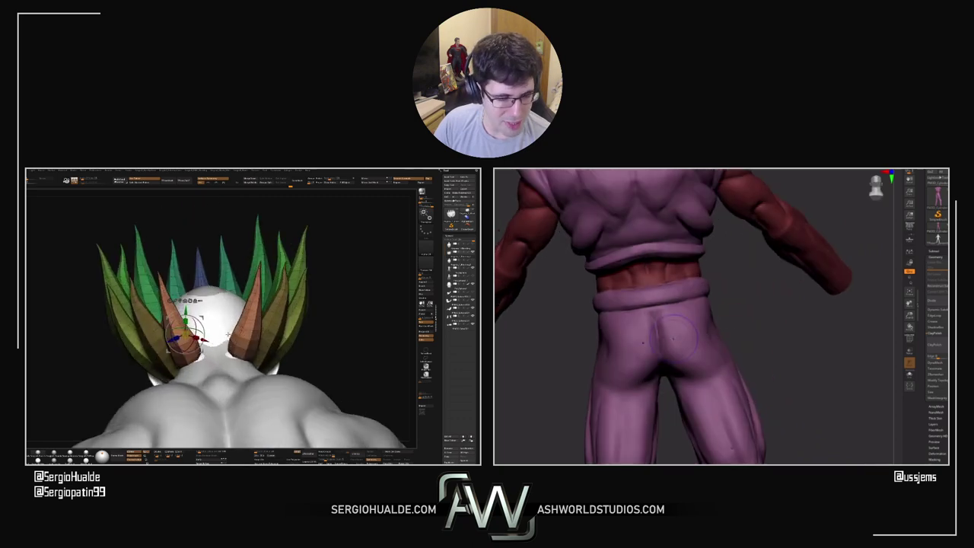
{"action": "left_click_drag", "start_coordinate": [695, 314], "coordinate": [675, 288]}
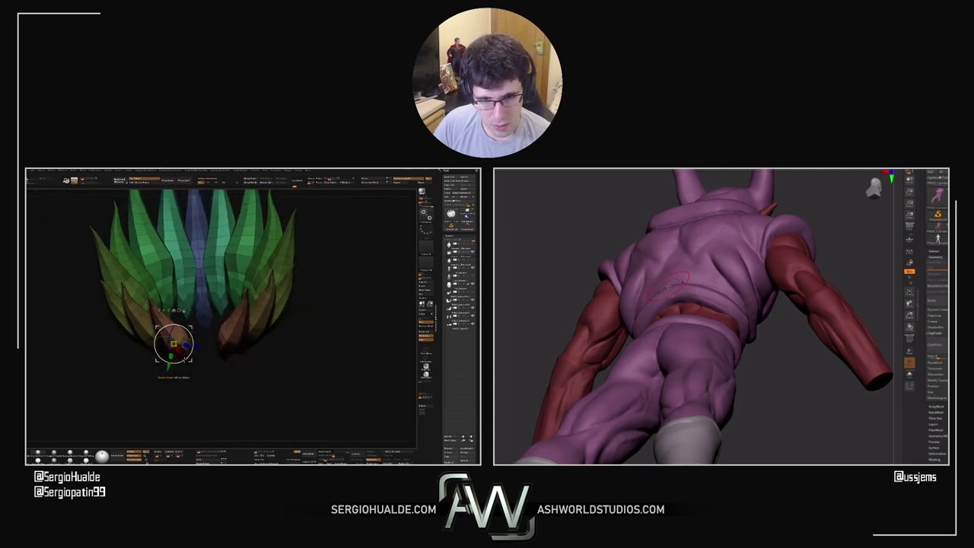
Place a copy of the nape spike nearer the centre of the neck and align it, viewing the trouser legs from behind
{"action": "right_click_drag", "start_coordinate": [672, 309], "coordinate": [717, 309], "text": "shift"}
{"action": "mouse_move", "coordinate": [729, 349]}
{"action": "right_mouse_down", "text": "ctrl"}
{"action": "mouse_move", "coordinate": [739, 304]}
{"action": "mouse_move", "coordinate": [756, 290]}
{"action": "mouse_move", "coordinate": [778, 378]}
{"action": "mouse_move", "coordinate": [769, 331]}
{"action": "mouse_move", "coordinate": [704, 307]}
{"action": "mouse_move", "coordinate": [666, 306]}
{"action": "right_mouse_up", "text": "ctrl"}
{"action": "left_click", "coordinate": [714, 307], "text": "alt"}
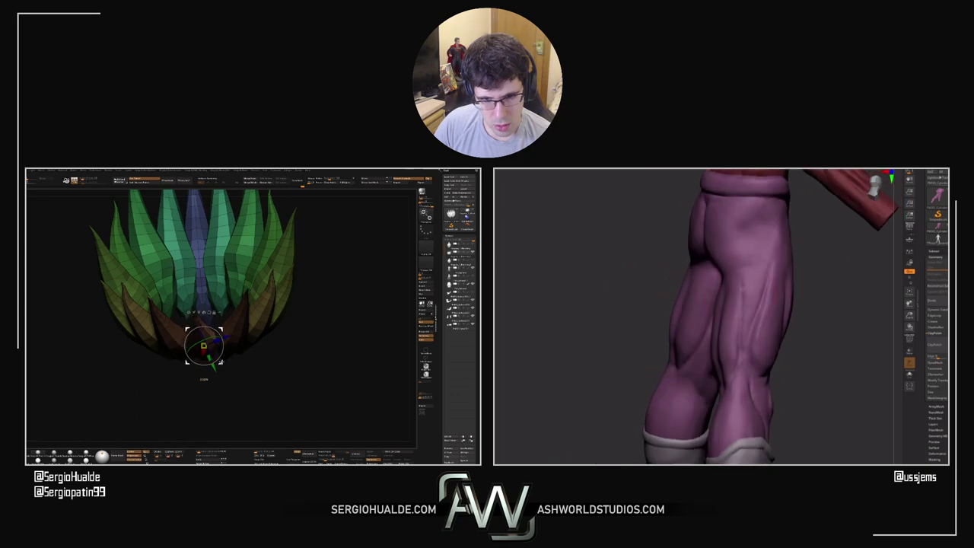
{"action": "right_click_drag", "start_coordinate": [222, 361], "coordinate": [221, 345]}
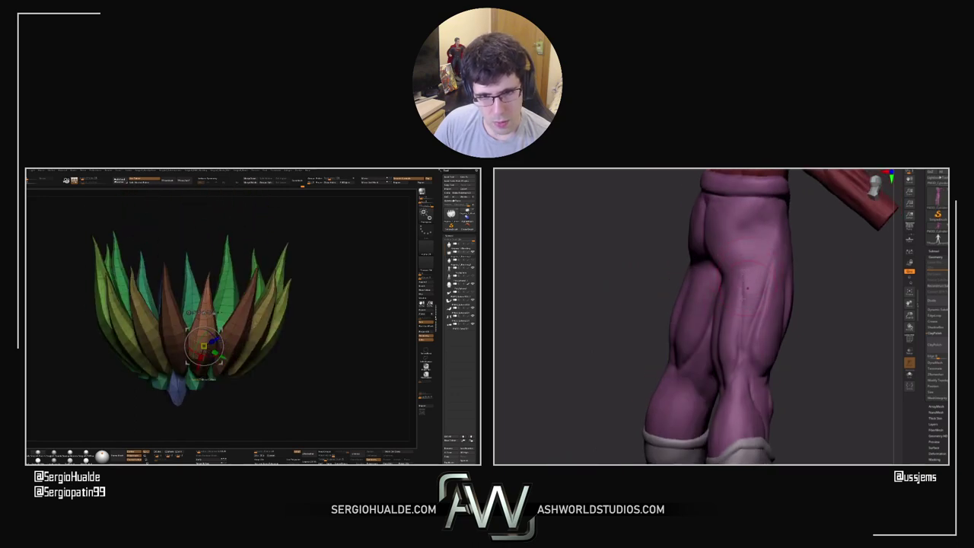
{"action": "right_click_drag", "start_coordinate": [741, 291], "coordinate": [767, 296]}
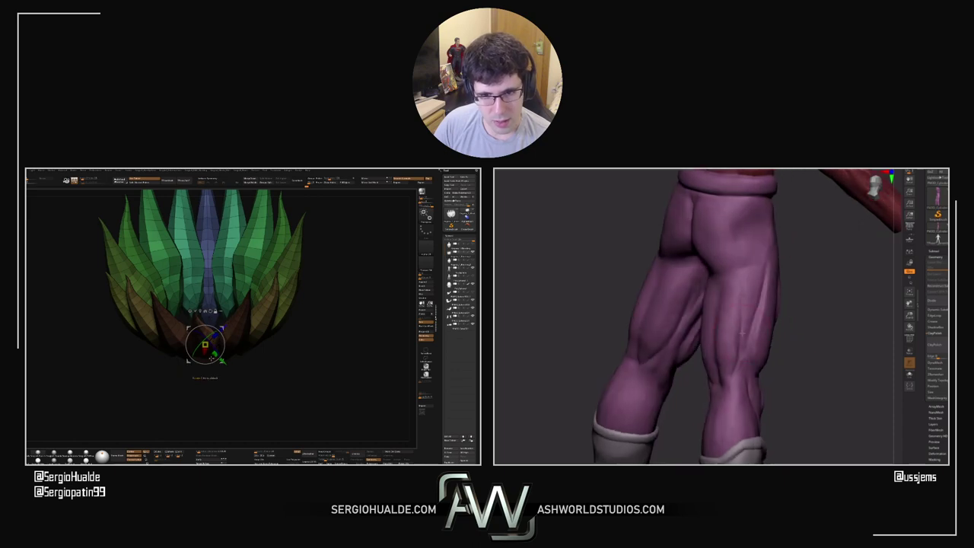
{"action": "left_click", "coordinate": [210, 310]}
{"action": "right_click_drag", "start_coordinate": [670, 316], "coordinate": [749, 325]}
{"action": "right_click_drag", "start_coordinate": [637, 395], "coordinate": [572, 385]}
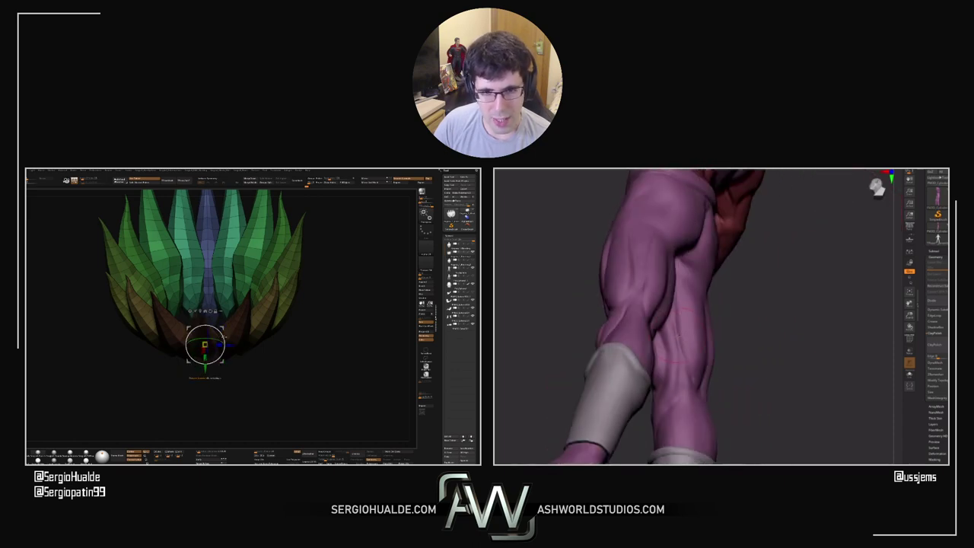
{"action": "left_click_drag", "start_coordinate": [204, 345], "coordinate": [207, 346]}
{"action": "key", "text": "q"}
Change the mask on the hair spikes and toggle symmetry to work on the centre of the nape
{"action": "right_click_drag", "start_coordinate": [572, 384], "coordinate": [551, 344]}
{"action": "mouse_move", "coordinate": [179, 389]}
{"action": "right_mouse_down", "text": "ctrl"}
{"action": "mouse_move", "coordinate": [176, 346]}
{"action": "mouse_move", "coordinate": [220, 350]}
{"action": "mouse_move", "coordinate": [217, 364]}
{"action": "right_mouse_up", "text": "ctrl"}
{"action": "right_click_drag", "start_coordinate": [680, 289], "coordinate": [690, 281]}
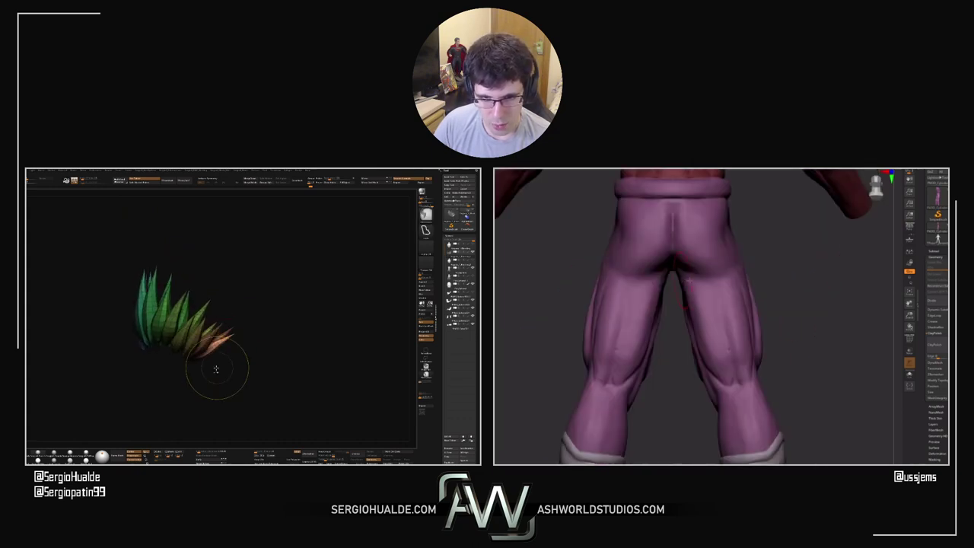
{"action": "left_click", "coordinate": [181, 392], "text": "ctrl"}
{"action": "right_click_drag", "start_coordinate": [217, 342], "coordinate": [216, 373], "text": "ctrl"}
{"action": "key", "text": "x"}
{"action": "right_click_drag", "start_coordinate": [748, 283], "coordinate": [689, 288], "text": "ctrl"}
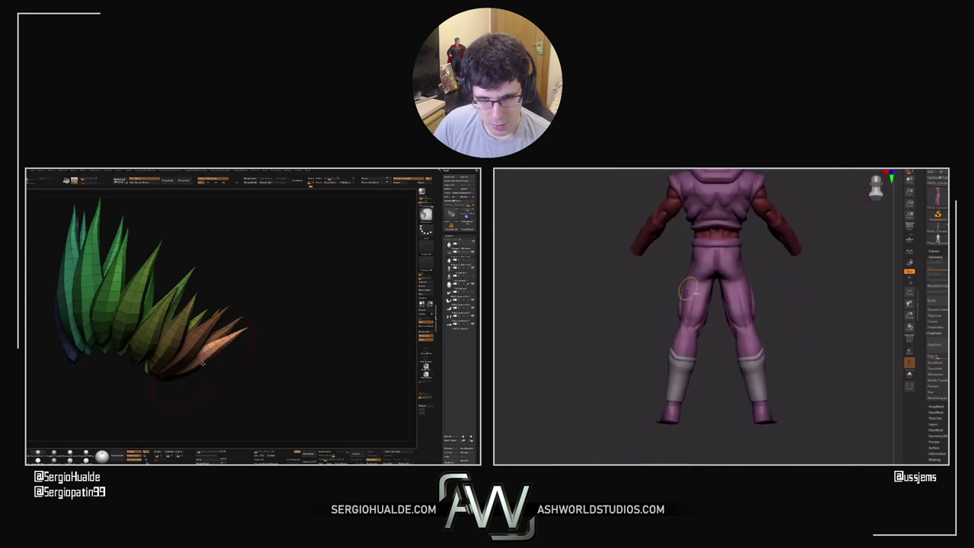
{"action": "key", "text": "w"}
{"action": "left_click_drag", "start_coordinate": [782, 293], "coordinate": [779, 313]}
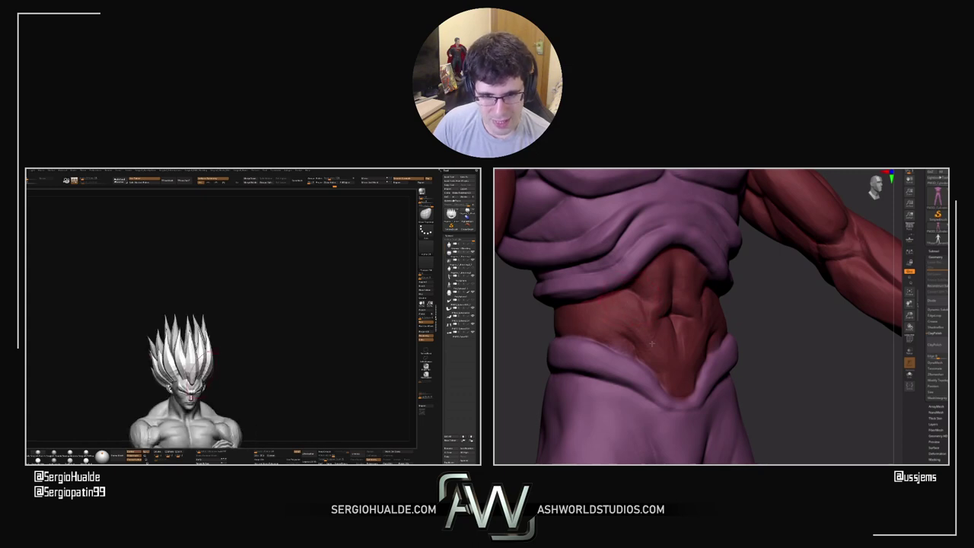
Examine the horned character's abdomen, waistband and trouser seat from the front, side and behind
{"action": "left_click_drag", "start_coordinate": [775, 336], "coordinate": [720, 313]}
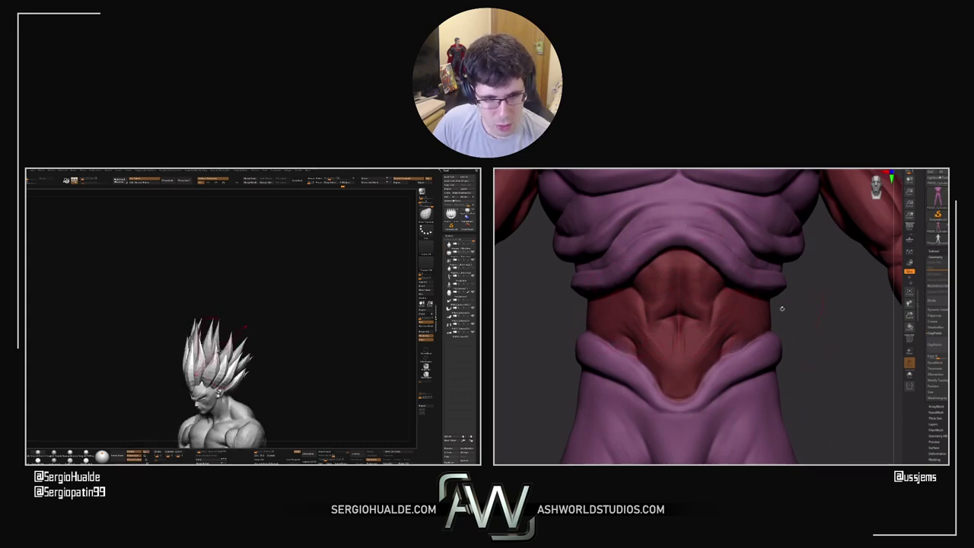
{"action": "left_click_drag", "start_coordinate": [785, 321], "coordinate": [749, 310]}
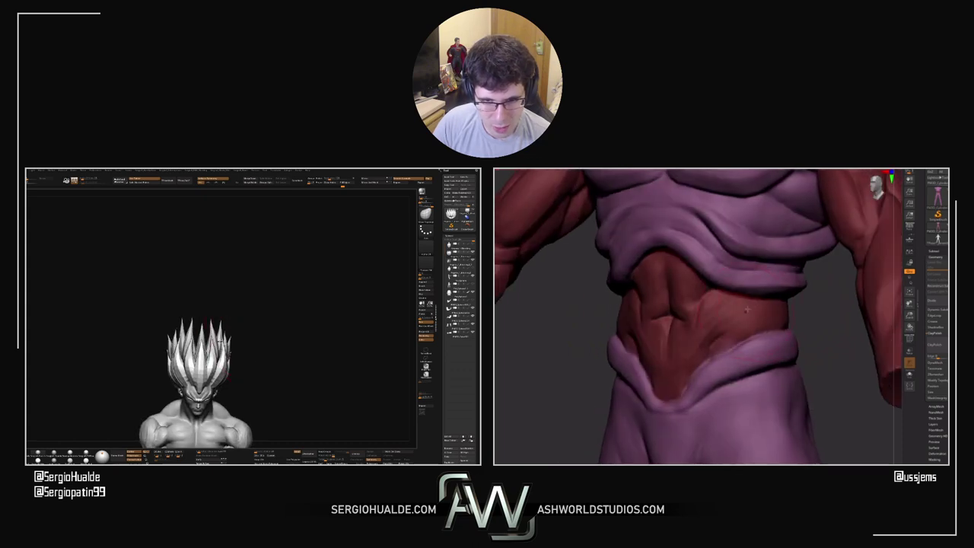
{"action": "key", "text": "F1"}
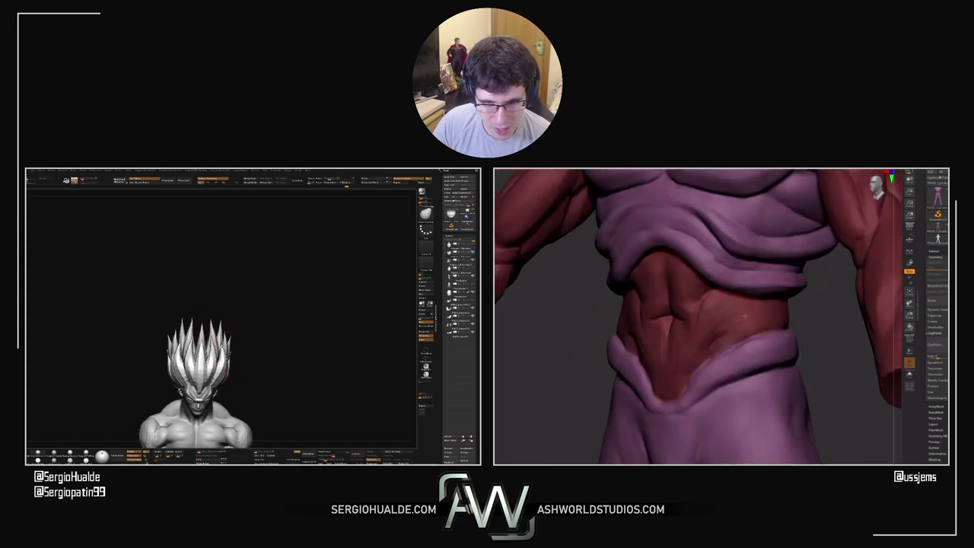
{"action": "left_click_drag", "start_coordinate": [805, 306], "coordinate": [770, 308]}
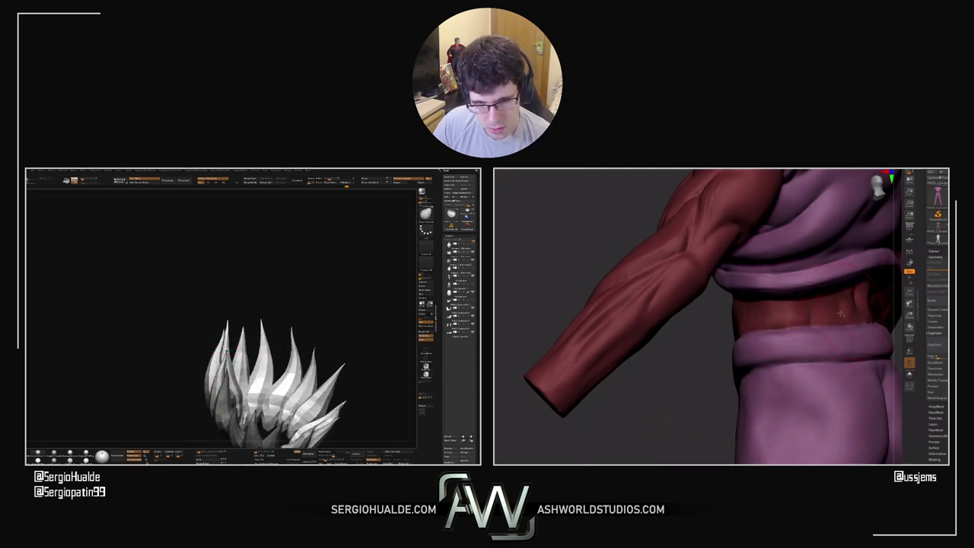
{"action": "left_click_drag", "start_coordinate": [723, 391], "coordinate": [647, 344]}
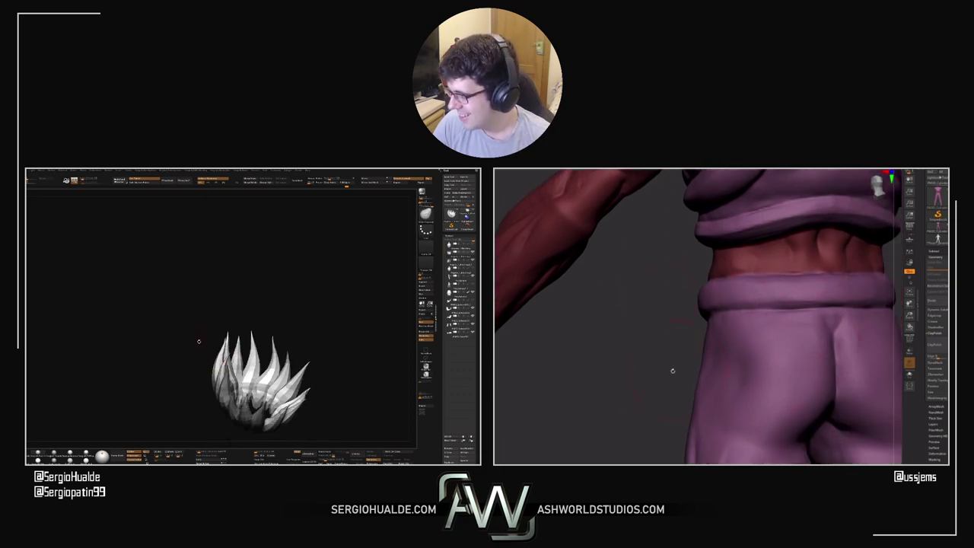
{"action": "left_click_drag", "start_coordinate": [670, 370], "coordinate": [838, 339]}
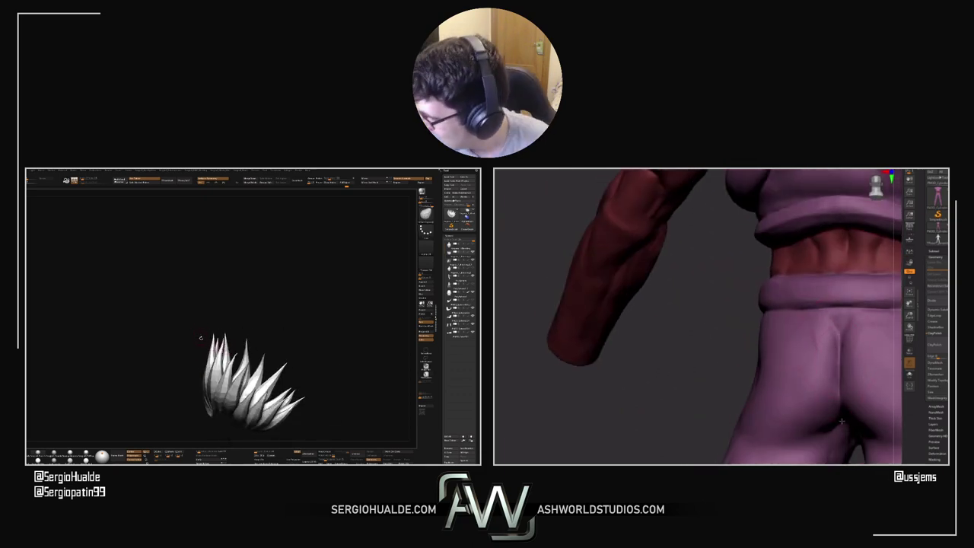
{"action": "left_click_drag", "start_coordinate": [709, 377], "coordinate": [759, 327]}
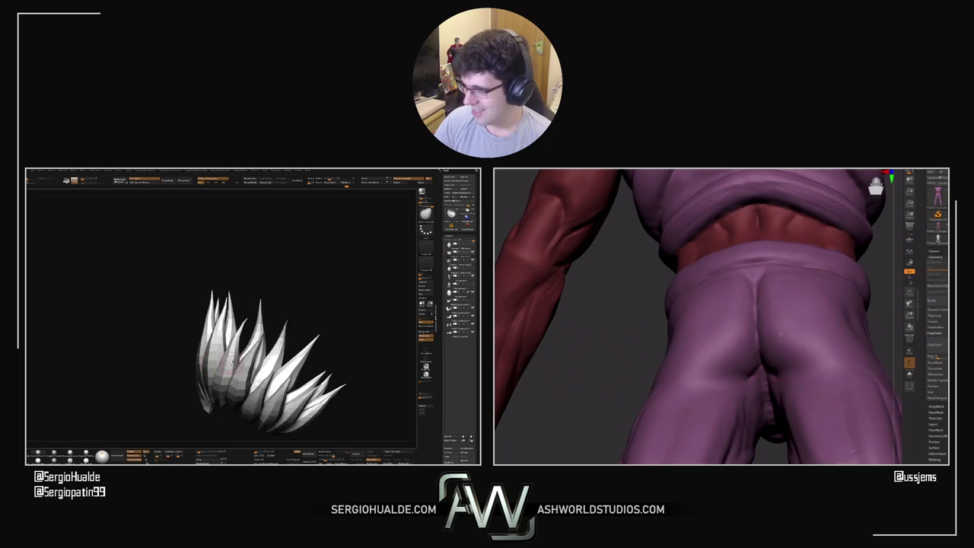
Adjust the tips of the lower hair spikes, refining the crotch and upper thigh folds of the purple trousers alongside
{"action": "left_click_drag", "start_coordinate": [619, 359], "coordinate": [614, 362]}
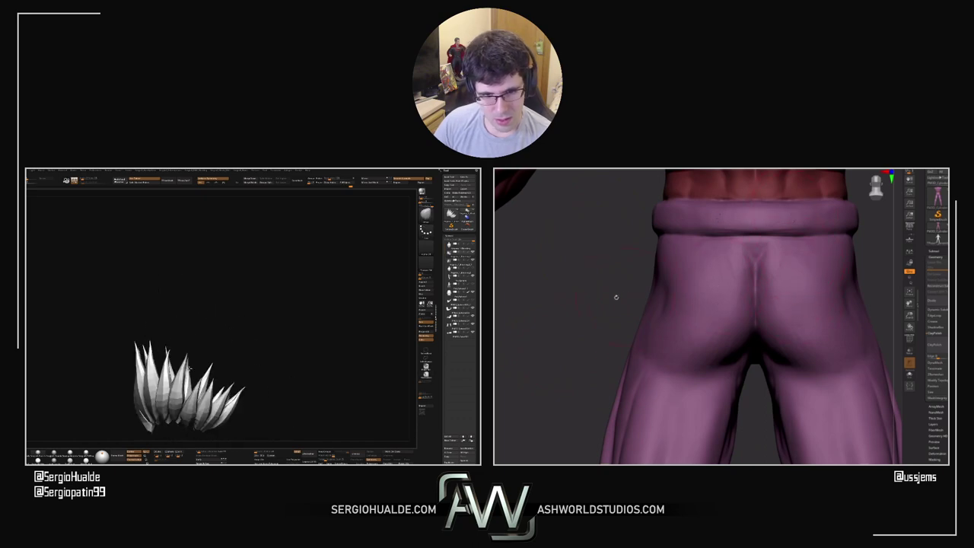
{"action": "left_click_drag", "start_coordinate": [617, 296], "coordinate": [554, 334]}
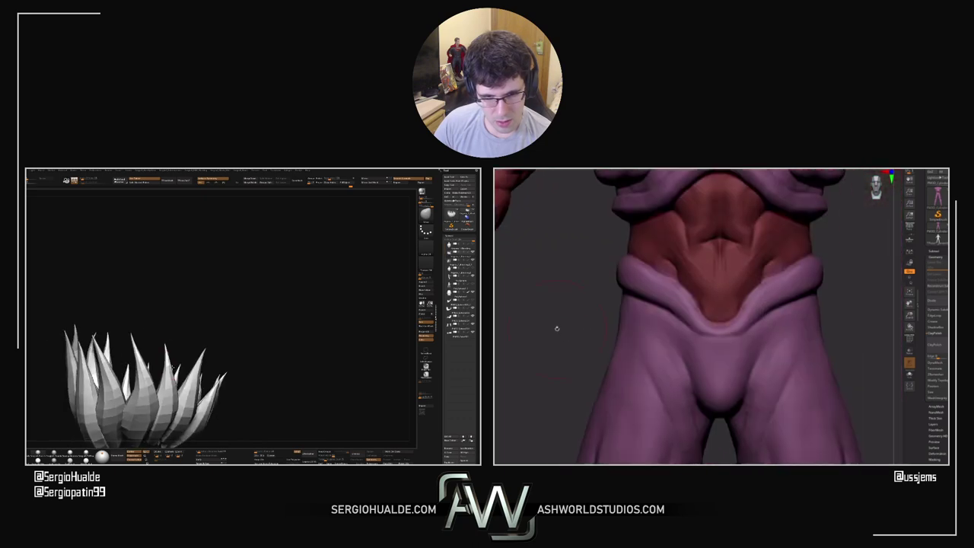
{"action": "left_click_drag", "start_coordinate": [865, 327], "coordinate": [860, 313]}
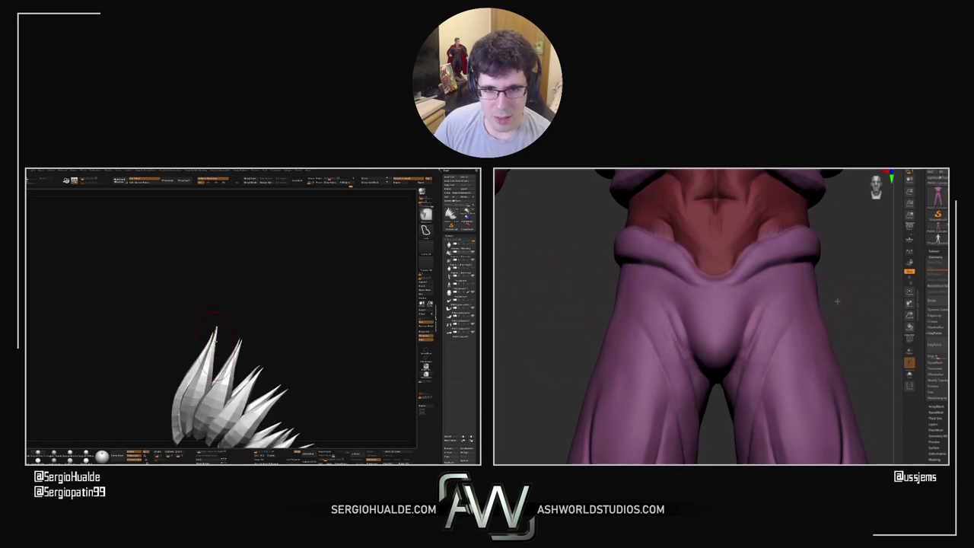
{"action": "left_click_drag", "start_coordinate": [837, 299], "coordinate": [826, 297]}
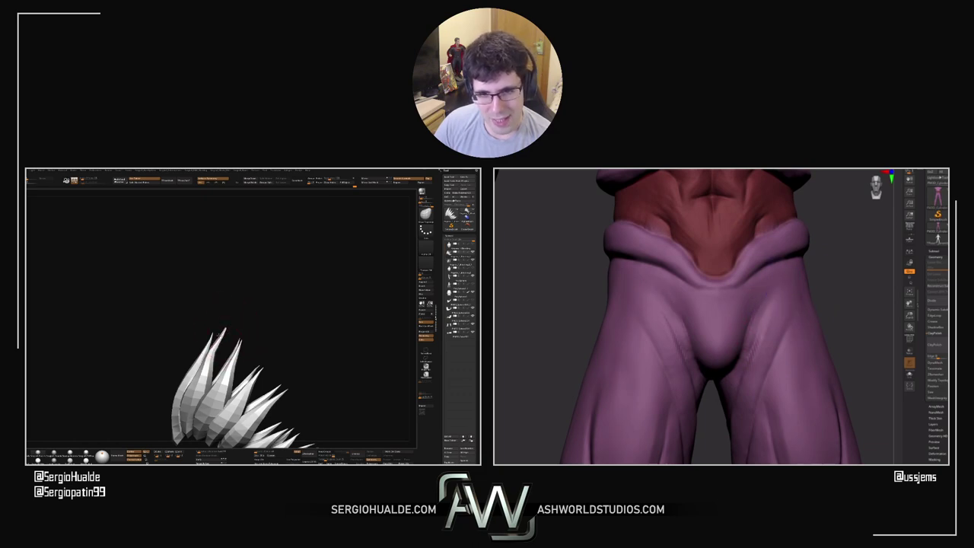
{"action": "left_click_drag", "start_coordinate": [832, 316], "coordinate": [757, 327]}
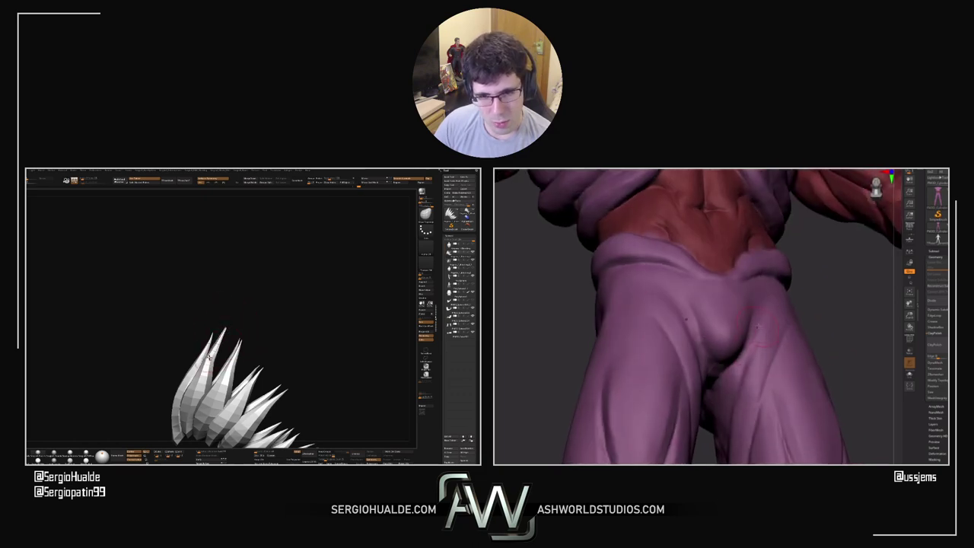
{"action": "left_click_drag", "start_coordinate": [819, 314], "coordinate": [737, 297]}
{"action": "left_click_drag", "start_coordinate": [228, 332], "coordinate": [226, 342]}
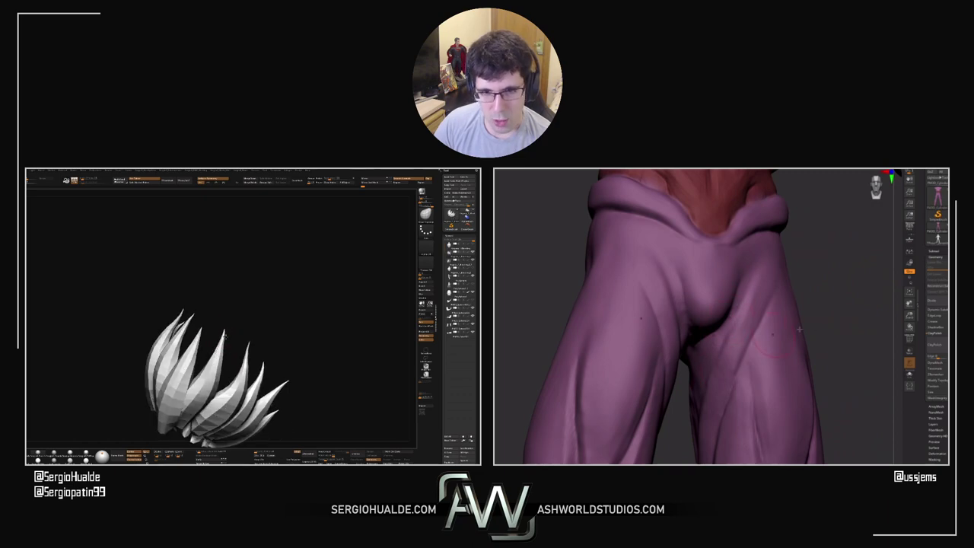
Examine the trouser legs from behind down to the boot, and the lower ring of hair spikes from the side
{"action": "left_click_drag", "start_coordinate": [727, 325], "coordinate": [854, 323]}
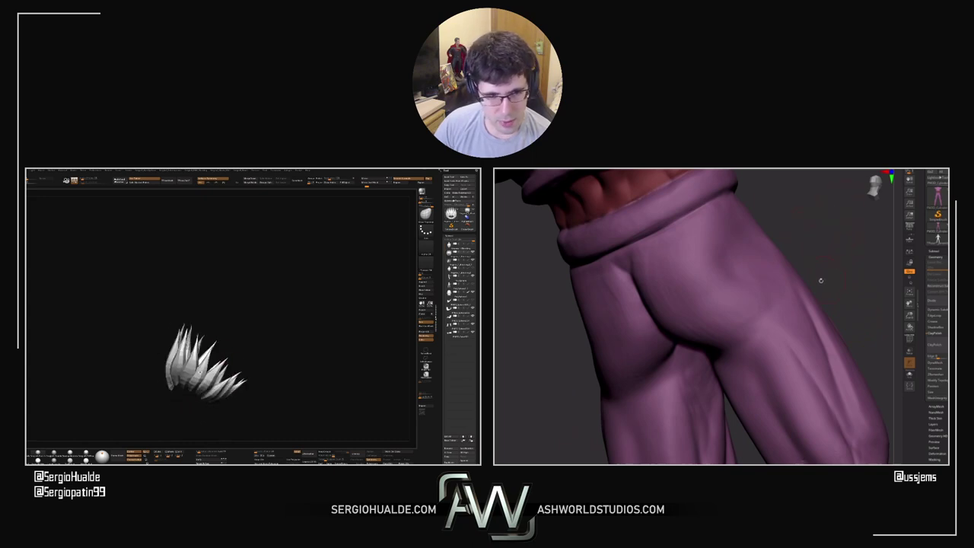
{"action": "left_click_drag", "start_coordinate": [820, 280], "coordinate": [751, 194]}
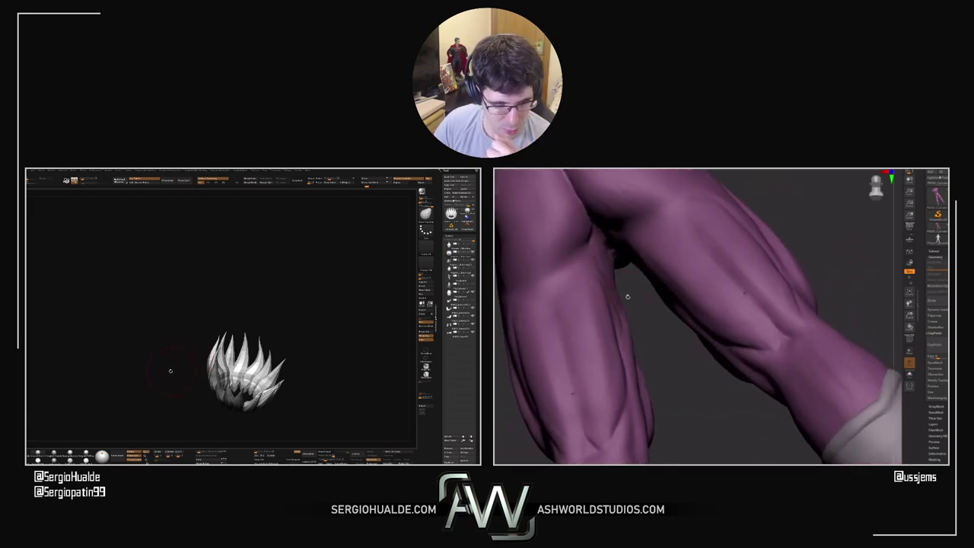
{"action": "left_click_drag", "start_coordinate": [628, 297], "coordinate": [580, 281]}
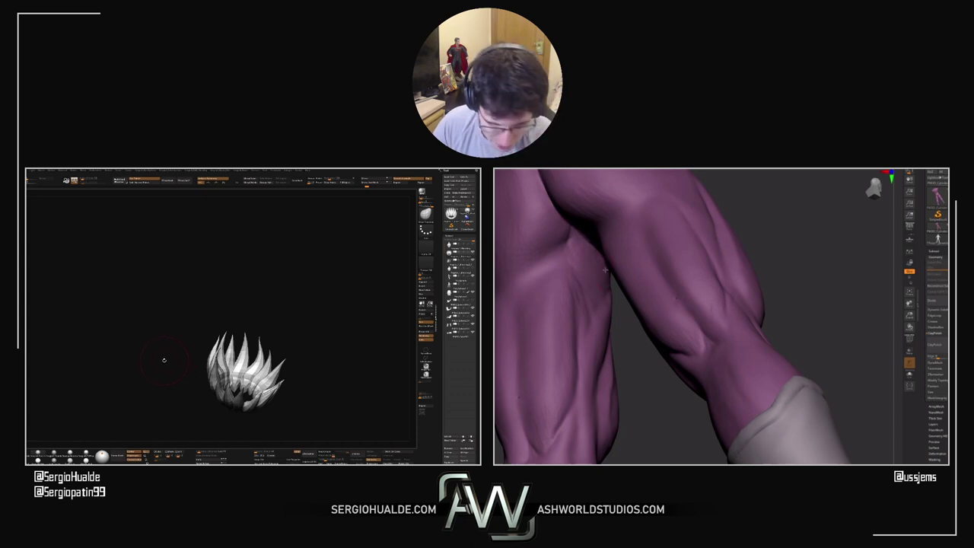
{"action": "left_click_drag", "start_coordinate": [284, 321], "coordinate": [296, 327]}
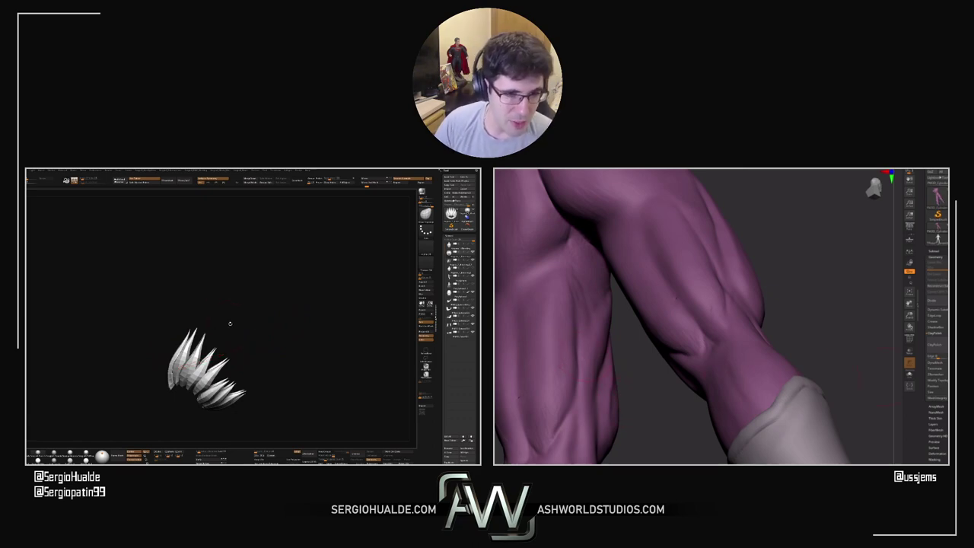
{"action": "left_click_drag", "start_coordinate": [230, 324], "coordinate": [239, 367]}
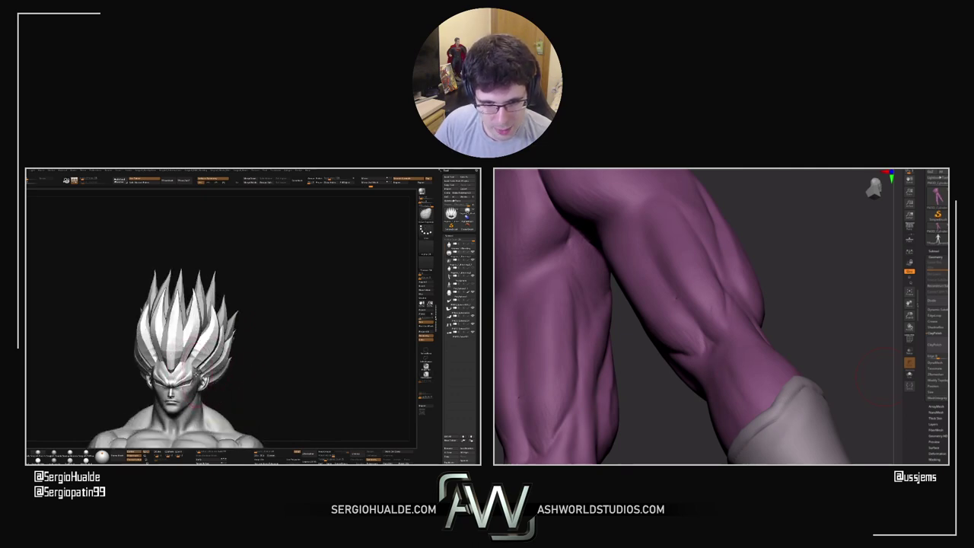
Isolate the fighter's bald head and reshape the outline of the skull above the ears
{"action": "left_click", "coordinate": [196, 373], "text": "alt"}
{"action": "key", "text": "alt+s"}
{"action": "right_click_drag", "start_coordinate": [197, 373], "coordinate": [202, 365]}
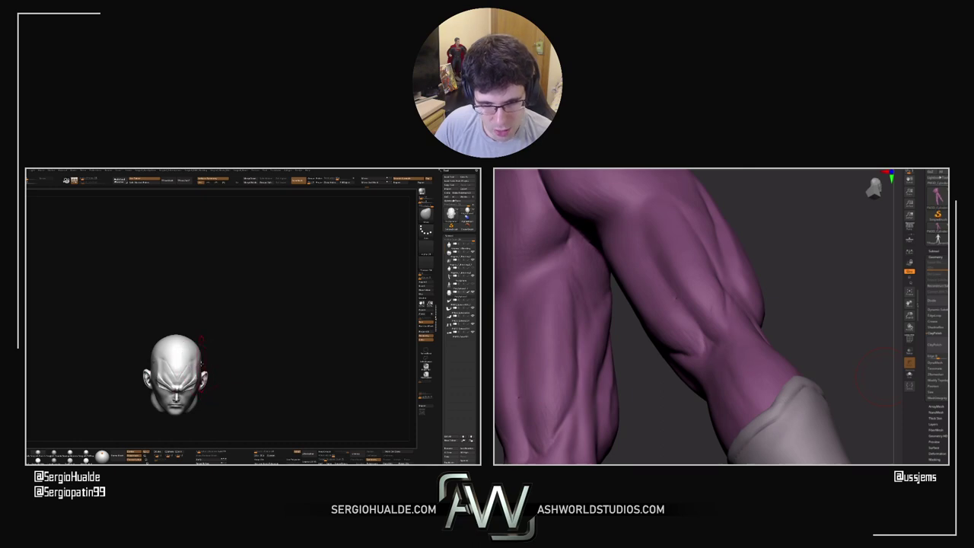
{"action": "left_click_drag", "start_coordinate": [204, 360], "coordinate": [204, 356]}
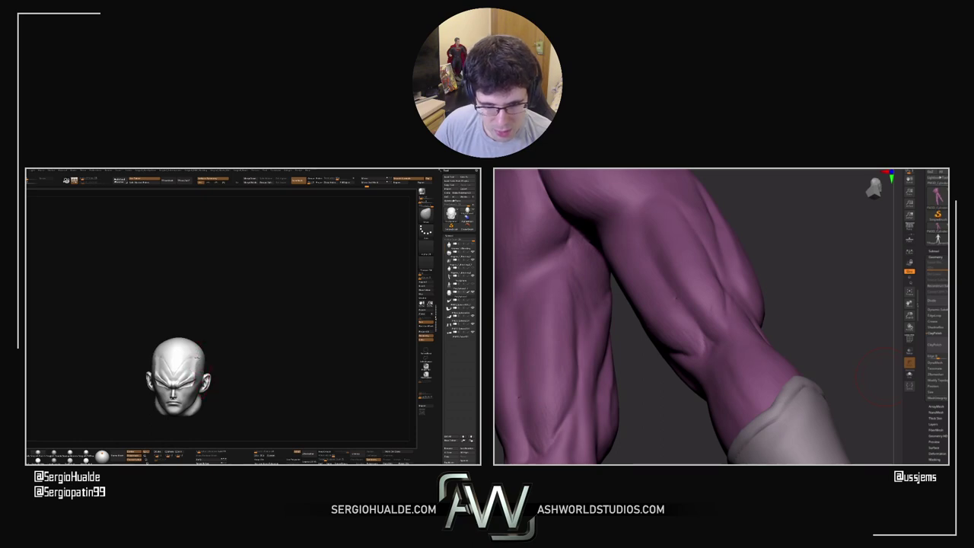
{"action": "left_click_drag", "start_coordinate": [208, 376], "coordinate": [208, 386]}
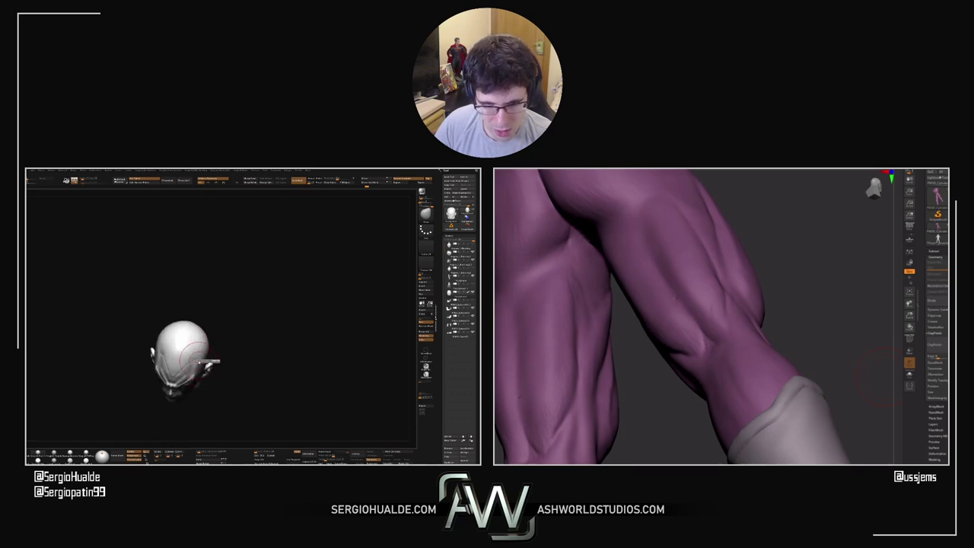
Smooth the side and temple of the fighter's skull in three-quarter view
{"action": "right_click_drag", "start_coordinate": [198, 360], "coordinate": [191, 348]}
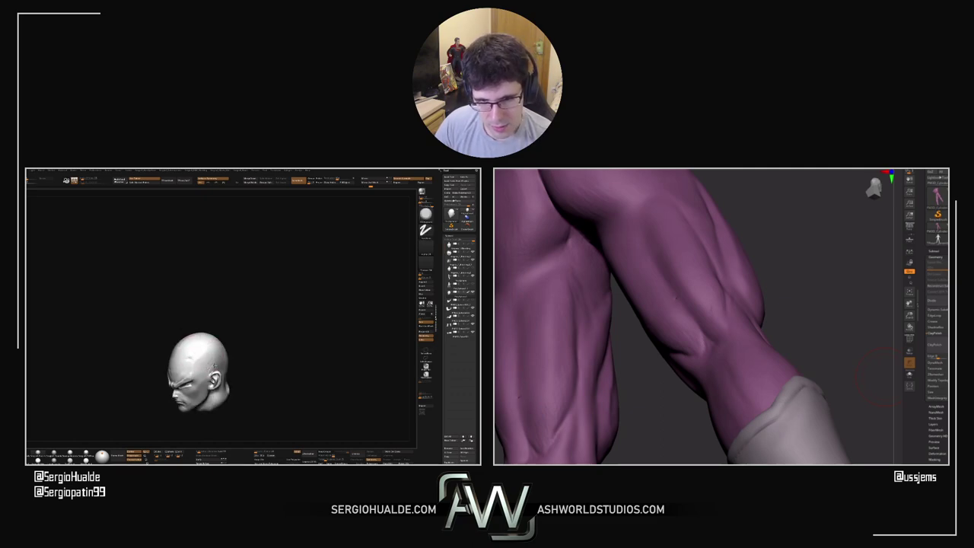
{"action": "mouse_move", "coordinate": [207, 368]}
{"action": "right_mouse_down"}
{"action": "mouse_move", "coordinate": [224, 361]}
{"action": "mouse_move", "coordinate": [208, 363]}
{"action": "right_mouse_up"}
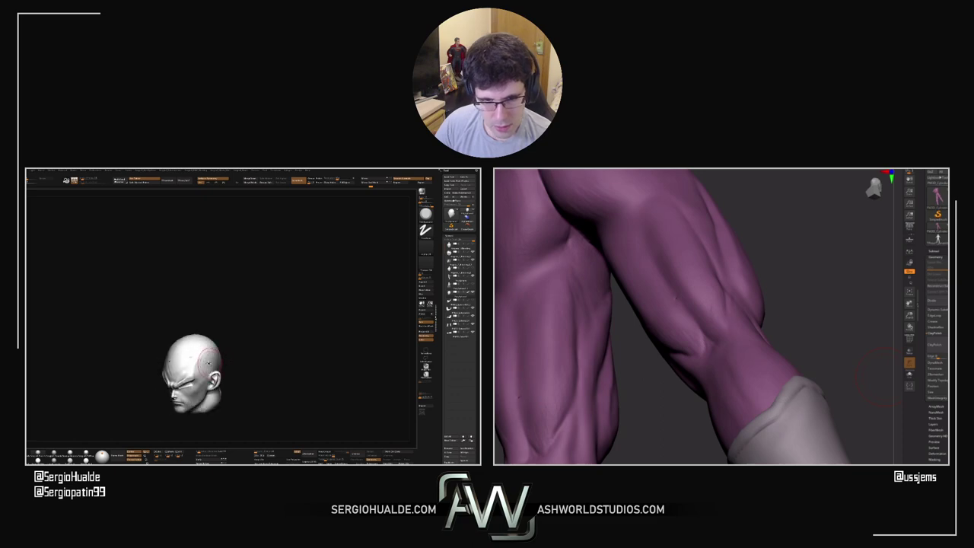
{"action": "key", "text": "shift"}
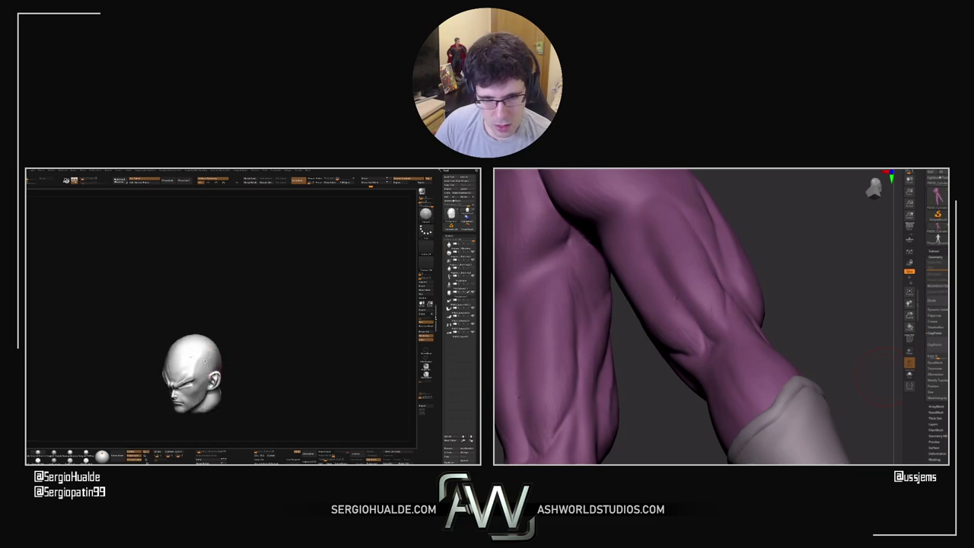
{"action": "mouse_move", "coordinate": [191, 357]}
{"action": "right_mouse_down"}
{"action": "mouse_move", "coordinate": [206, 360]}
{"action": "mouse_move", "coordinate": [204, 368]}
{"action": "mouse_move", "coordinate": [192, 363]}
{"action": "right_mouse_up"}
{"action": "left_click_drag", "start_coordinate": [192, 363], "coordinate": [190, 361]}
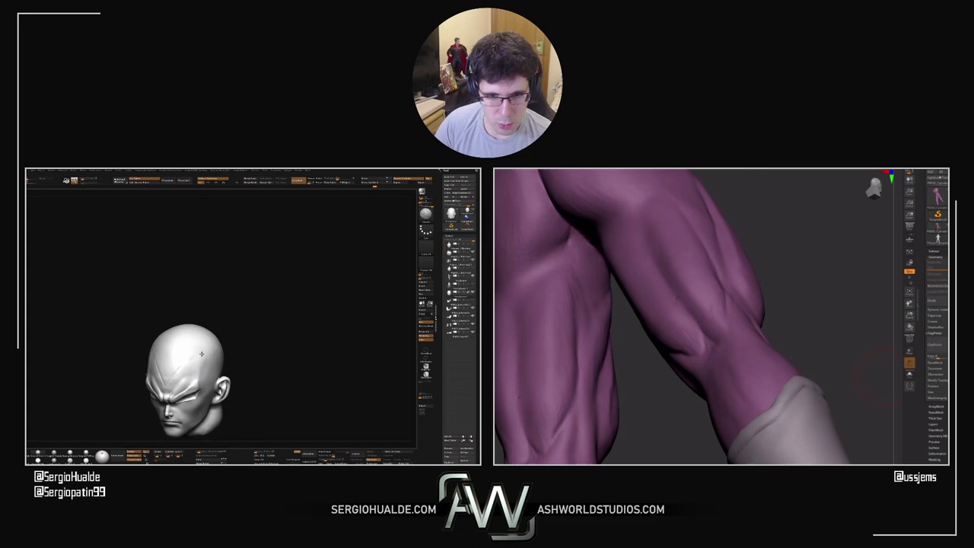
{"action": "right_click_drag", "start_coordinate": [207, 368], "coordinate": [223, 327], "text": "ctrl"}
Show the fighter's hair and body again and check the hair against the skull from the front, side and back
{"action": "key", "text": "alt+s"}
{"action": "right_click_drag", "start_coordinate": [256, 357], "coordinate": [218, 372]}
{"action": "key", "text": "s"}
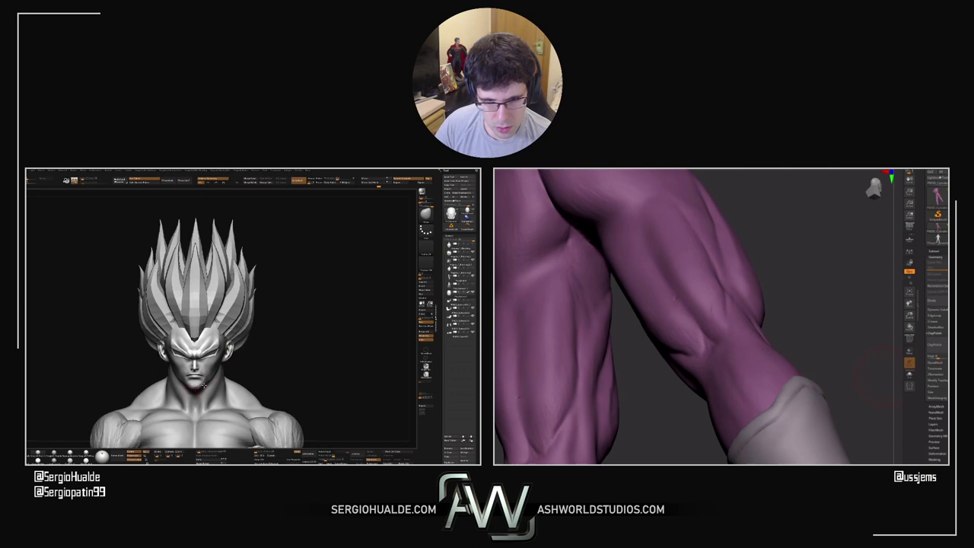
{"action": "mouse_move", "coordinate": [218, 379]}
{"action": "right_mouse_down"}
{"action": "mouse_move", "coordinate": [169, 369]}
{"action": "mouse_move", "coordinate": [169, 335]}
{"action": "right_mouse_up"}
{"action": "mouse_move", "coordinate": [228, 314]}
{"action": "right_mouse_down"}
{"action": "mouse_move", "coordinate": [214, 316]}
{"action": "mouse_move", "coordinate": [215, 377]}
{"action": "mouse_move", "coordinate": [206, 389]}
{"action": "right_mouse_up"}
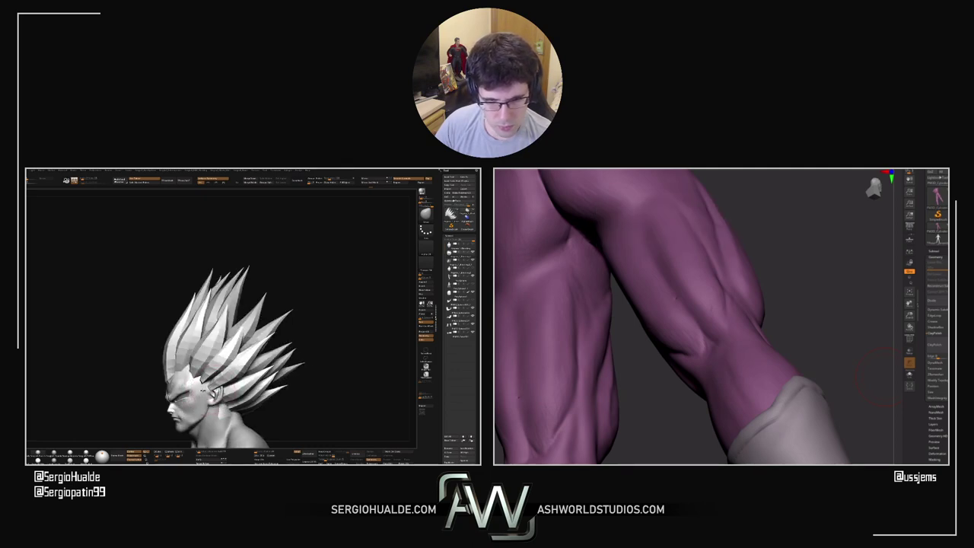
{"action": "right_click_drag", "start_coordinate": [201, 385], "coordinate": [222, 358]}
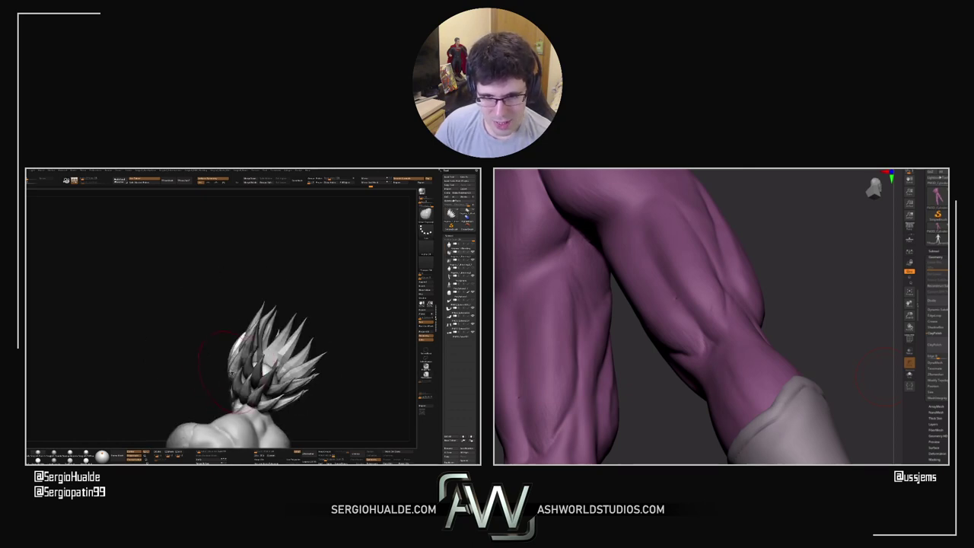
Isolate one trouser leg of the horned character by hiding the purple torso and the opposite leg
{"action": "left_click_drag", "start_coordinate": [861, 310], "coordinate": [655, 377], "text": "alt"}
{"action": "right_click_drag", "start_coordinate": [655, 377], "coordinate": [628, 385], "text": "alt"}
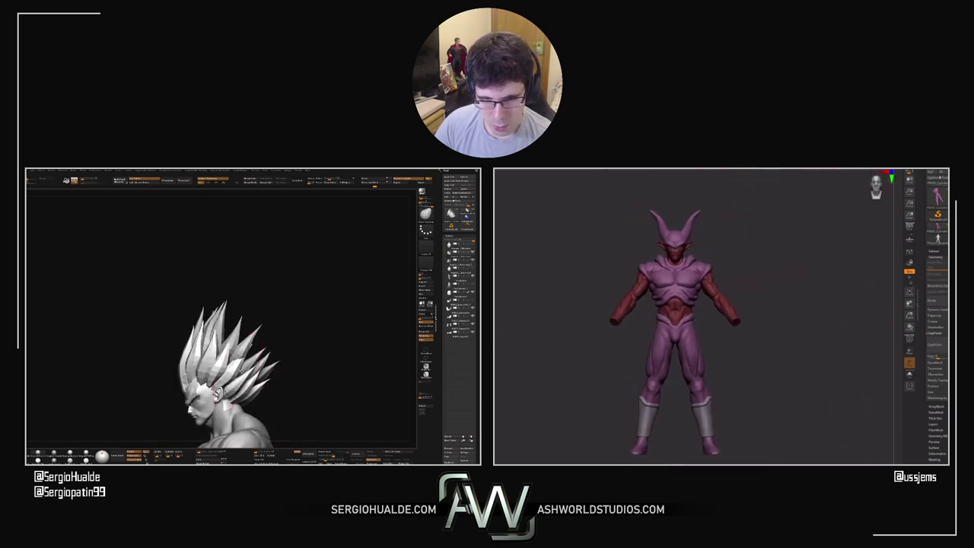
{"action": "mouse_move", "coordinate": [617, 411]}
{"action": "left_mouse_down", "text": "alt"}
{"action": "mouse_move", "coordinate": [606, 338]}
{"action": "mouse_move", "coordinate": [650, 397]}
{"action": "mouse_move", "coordinate": [672, 297]}
{"action": "mouse_move", "coordinate": [667, 279]}
{"action": "left_mouse_up", "text": "alt"}
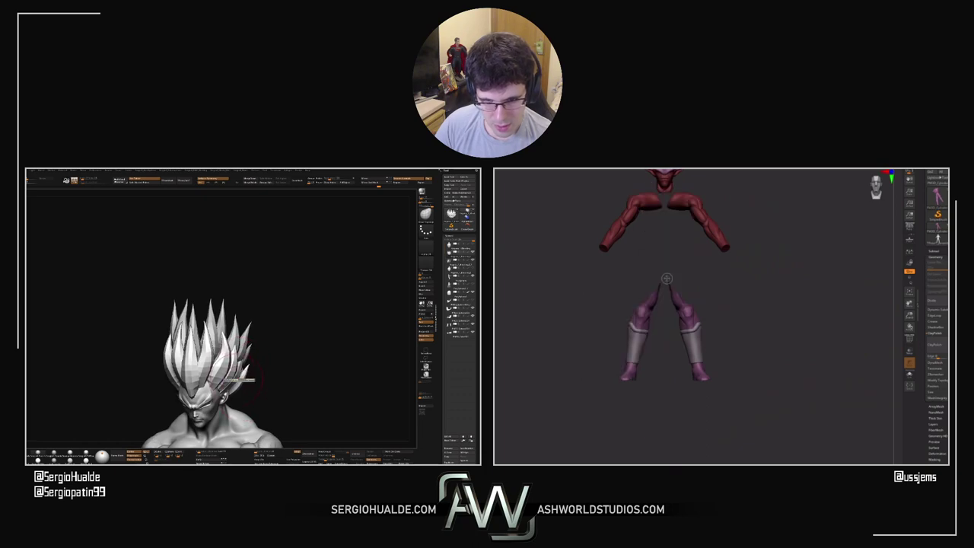
{"action": "left_click", "coordinate": [676, 310], "text": "ctrl+shift"}
{"action": "left_click_drag", "start_coordinate": [598, 308], "coordinate": [609, 440], "text": "ctrl+shift"}
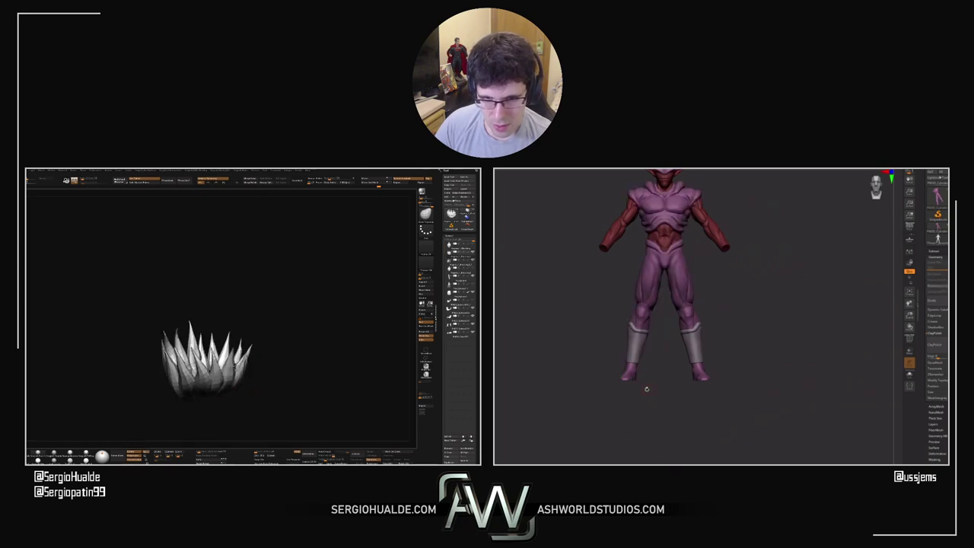
{"action": "mouse_move", "coordinate": [595, 318]}
{"action": "left_mouse_down", "text": "ctrl+shift"}
{"action": "mouse_move", "coordinate": [605, 432]}
{"action": "mouse_move", "coordinate": [662, 309]}
{"action": "mouse_move", "coordinate": [663, 254]}
{"action": "mouse_move", "coordinate": [640, 239]}
{"action": "left_mouse_up", "text": "ctrl+shift"}
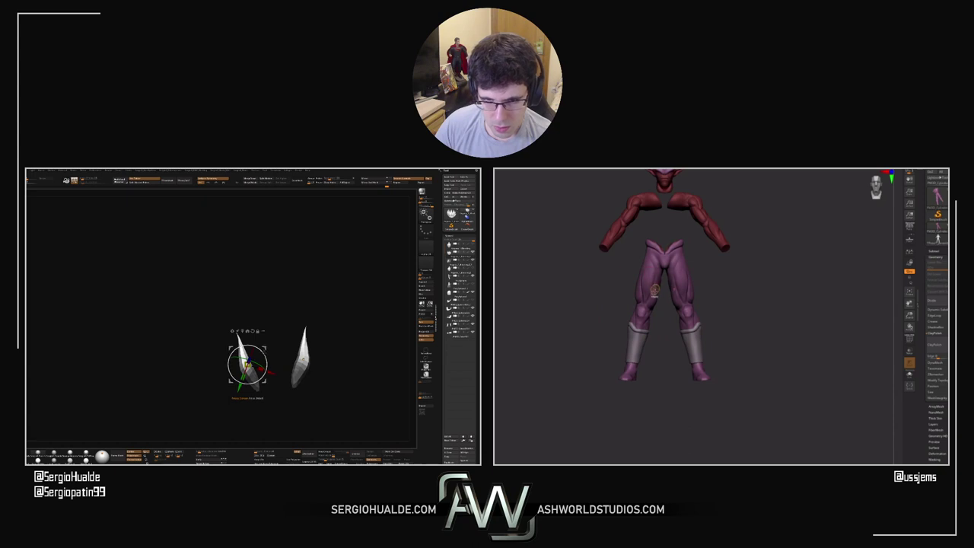
{"action": "left_click", "coordinate": [742, 320], "text": "ctrl+shift"}
{"action": "mouse_move", "coordinate": [621, 288]}
{"action": "left_mouse_down", "text": "ctrl+shift"}
{"action": "mouse_move", "coordinate": [586, 411]}
{"action": "mouse_move", "coordinate": [641, 384]}
{"action": "mouse_move", "coordinate": [656, 346]}
{"action": "mouse_move", "coordinate": [667, 279]}
{"action": "mouse_move", "coordinate": [640, 236]}
{"action": "left_mouse_up", "text": "ctrl+shift"}
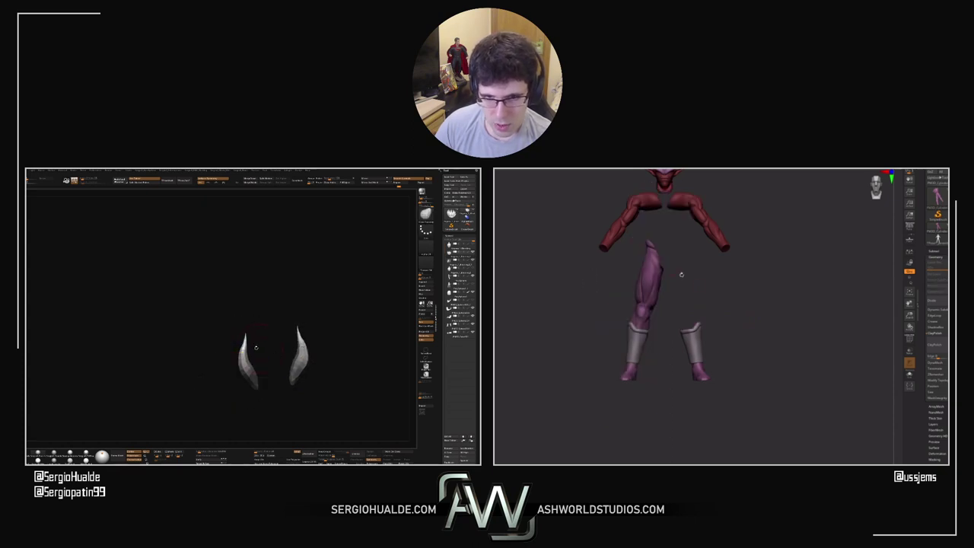
Refine the folds on the front and inner thigh of the isolated trouser leg
{"action": "mouse_move", "coordinate": [697, 286]}
{"action": "left_mouse_down"}
{"action": "mouse_move", "coordinate": [620, 272]}
{"action": "mouse_move", "coordinate": [692, 283]}
{"action": "left_mouse_up"}
{"action": "left_click_drag", "start_coordinate": [563, 286], "coordinate": [628, 289]}
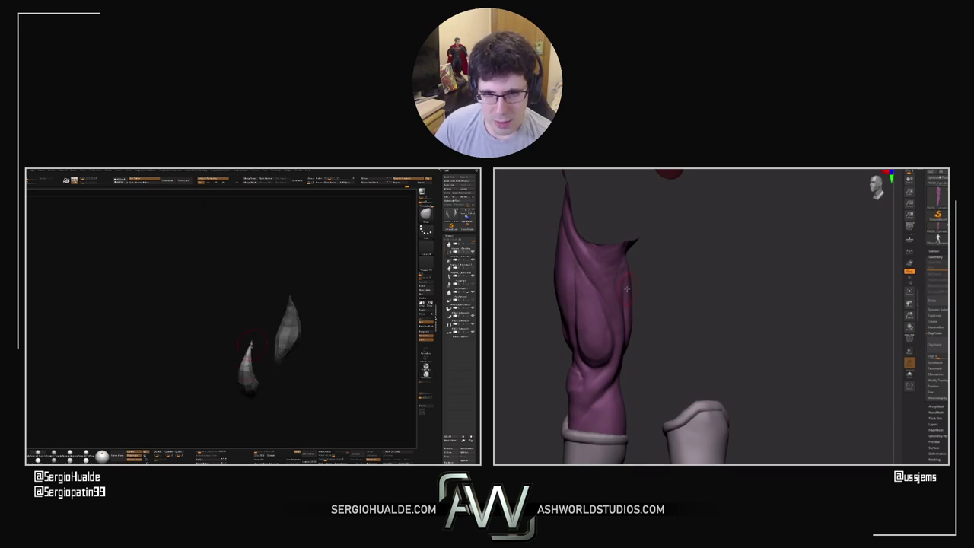
{"action": "left_click_drag", "start_coordinate": [755, 300], "coordinate": [732, 279]}
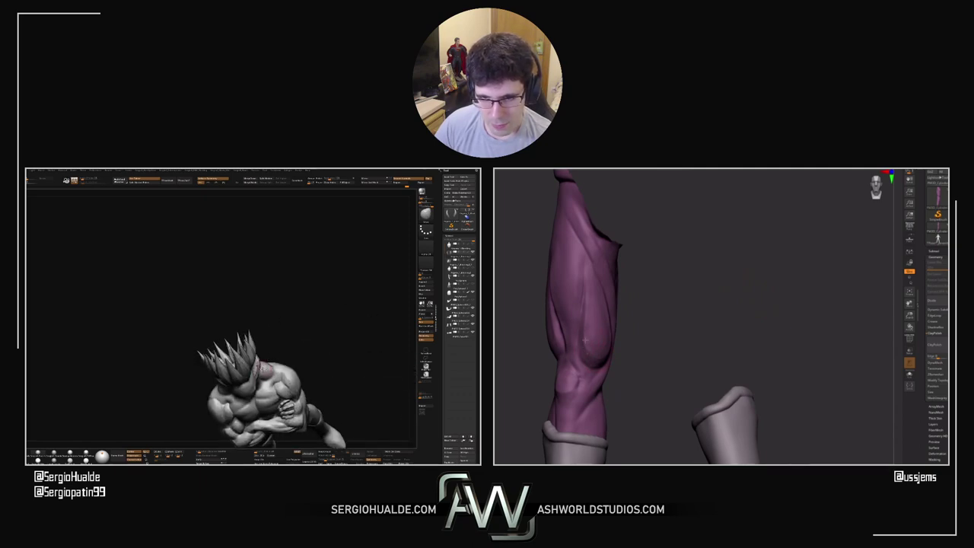
{"action": "left_click_drag", "start_coordinate": [618, 320], "coordinate": [679, 310]}
Check the fighter's full hair silhouette from the front and side, viewing the isolated trouser leg at an angle
{"action": "left_click_drag", "start_coordinate": [242, 367], "coordinate": [279, 368]}
{"action": "right_click_drag", "start_coordinate": [268, 360], "coordinate": [258, 364]}
{"action": "right_click_drag", "start_coordinate": [258, 363], "coordinate": [250, 385], "text": "ctrl"}
{"action": "right_click", "coordinate": [249, 384]}
{"action": "left_click_drag", "start_coordinate": [659, 303], "coordinate": [593, 283]}
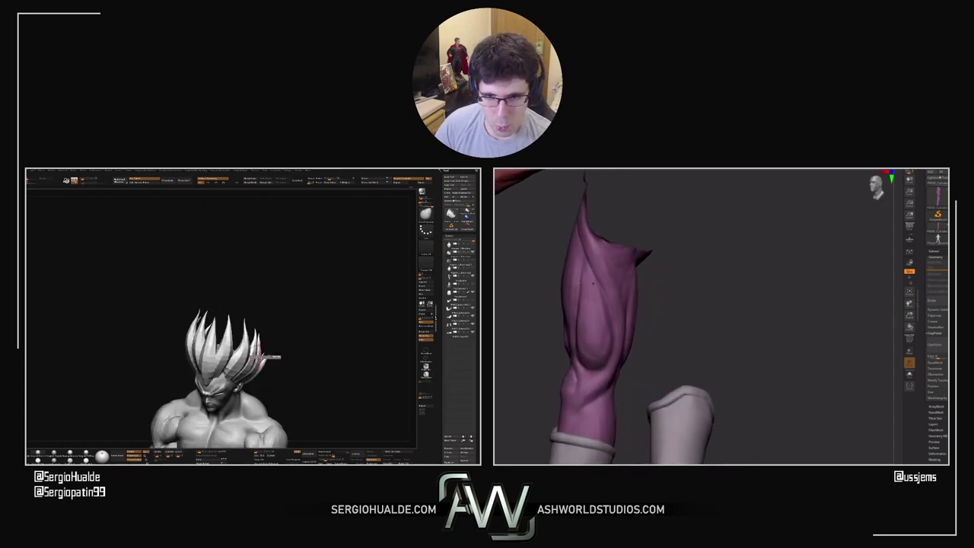
{"action": "mouse_move", "coordinate": [266, 350]}
{"action": "right_mouse_down"}
{"action": "mouse_move", "coordinate": [250, 355]}
{"action": "mouse_move", "coordinate": [269, 350]}
{"action": "right_mouse_up"}
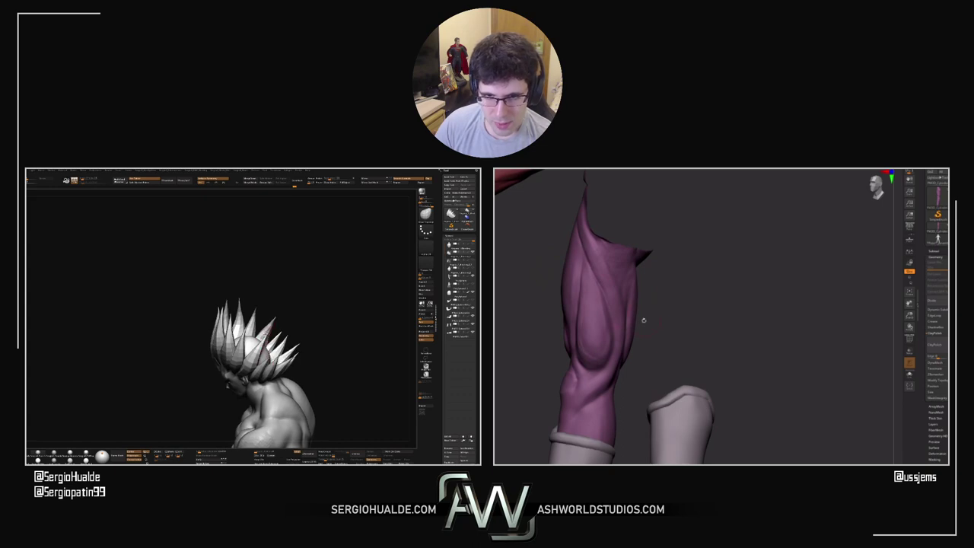
Refine the inner thigh and knee folds of the isolated trouser leg, adjusting the fighter's nape spikes from behind
{"action": "left_click_drag", "start_coordinate": [643, 320], "coordinate": [577, 257]}
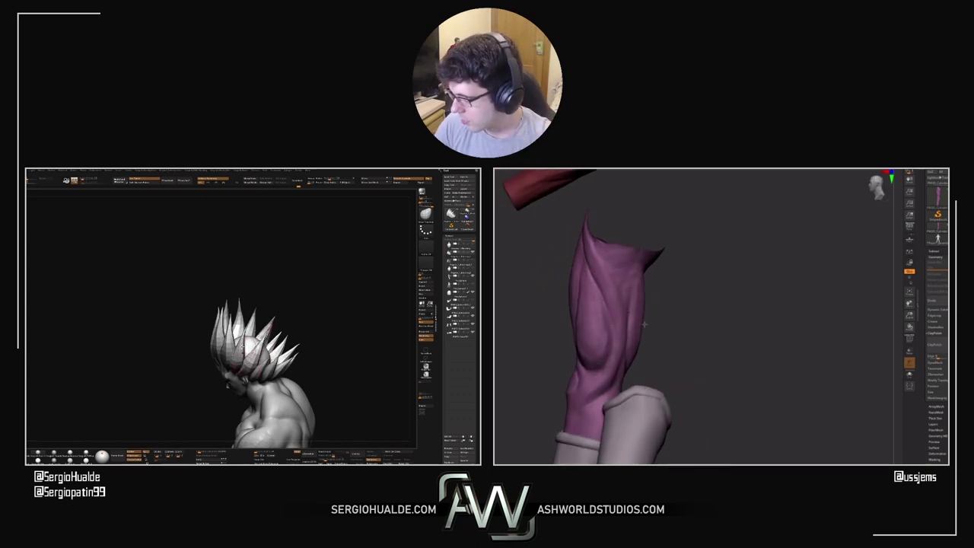
{"action": "left_click_drag", "start_coordinate": [644, 324], "coordinate": [626, 320]}
{"action": "right_click_drag", "start_coordinate": [242, 346], "coordinate": [258, 392]}
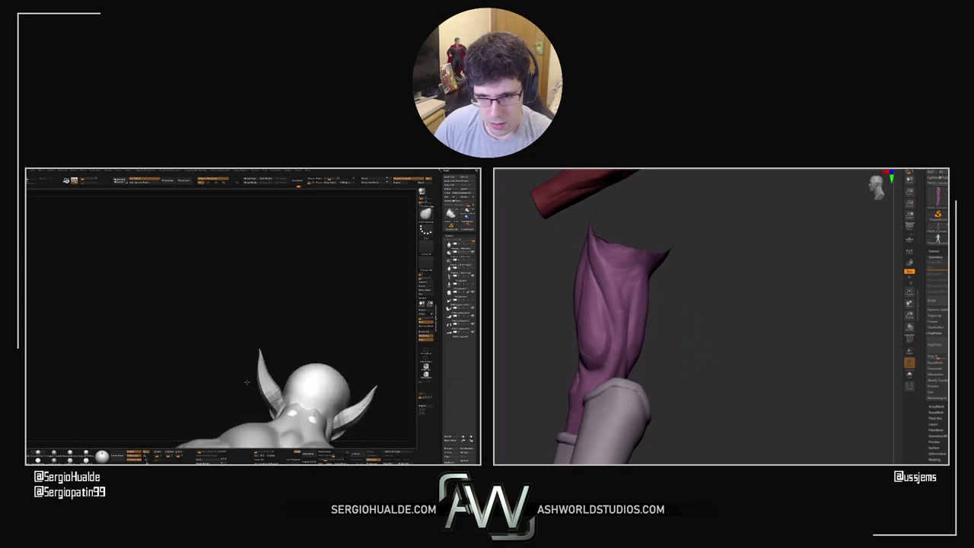
{"action": "left_click_drag", "start_coordinate": [661, 338], "coordinate": [624, 378]}
{"action": "key", "text": "w"}
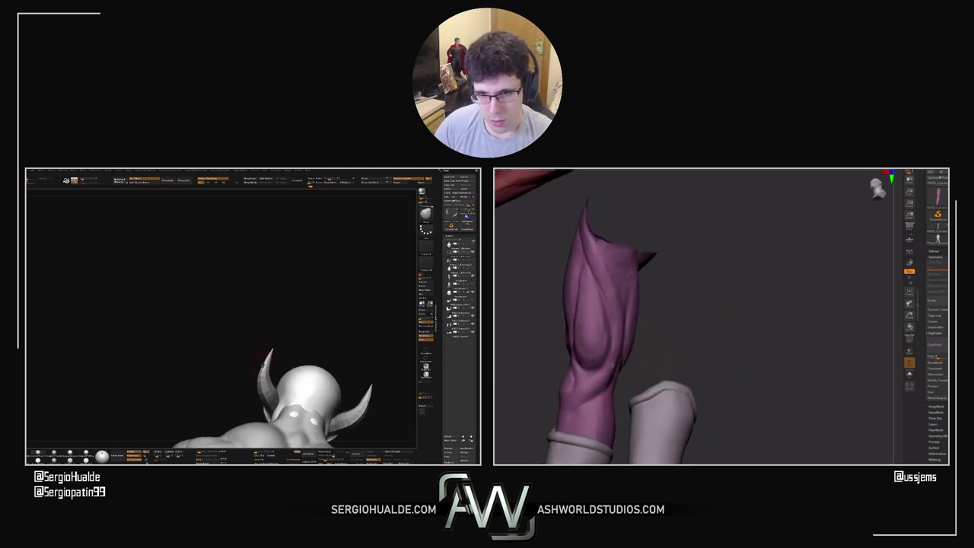
{"action": "left_click_drag", "start_coordinate": [626, 376], "coordinate": [583, 405]}
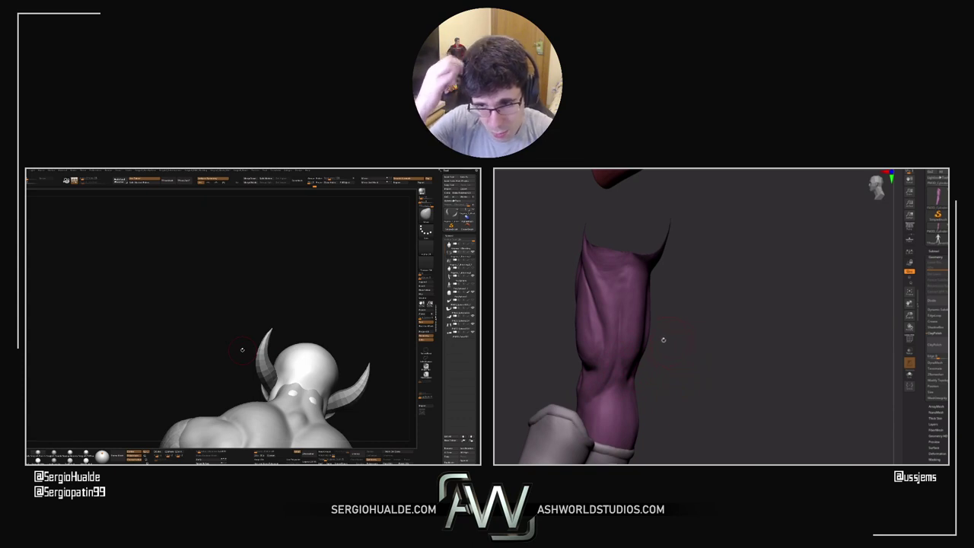
{"action": "left_click_drag", "start_coordinate": [685, 349], "coordinate": [648, 311]}
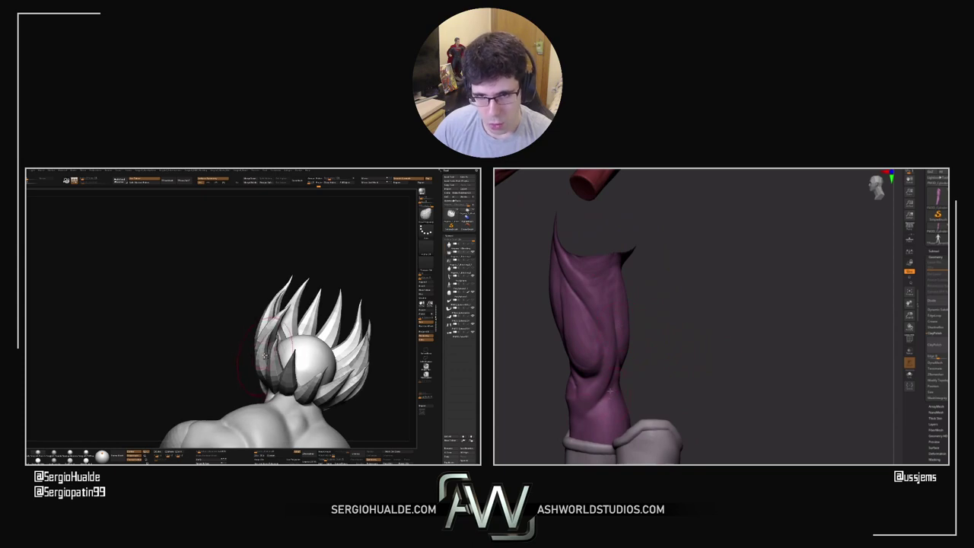
Refine the upper thigh and waist-edge folds of the isolated trouser leg, checking them from the inner side and back
{"action": "left_click_drag", "start_coordinate": [582, 420], "coordinate": [700, 332]}
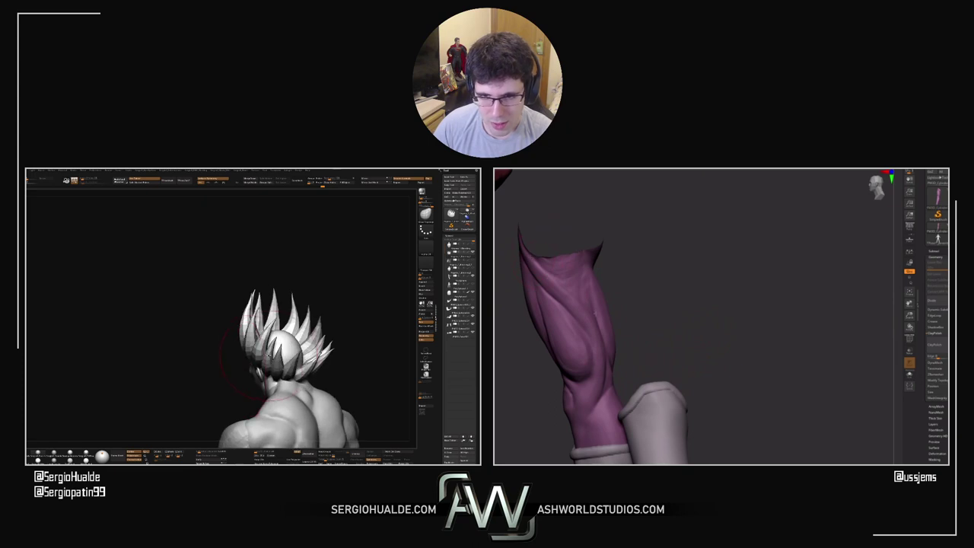
{"action": "left_click_drag", "start_coordinate": [629, 320], "coordinate": [608, 285]}
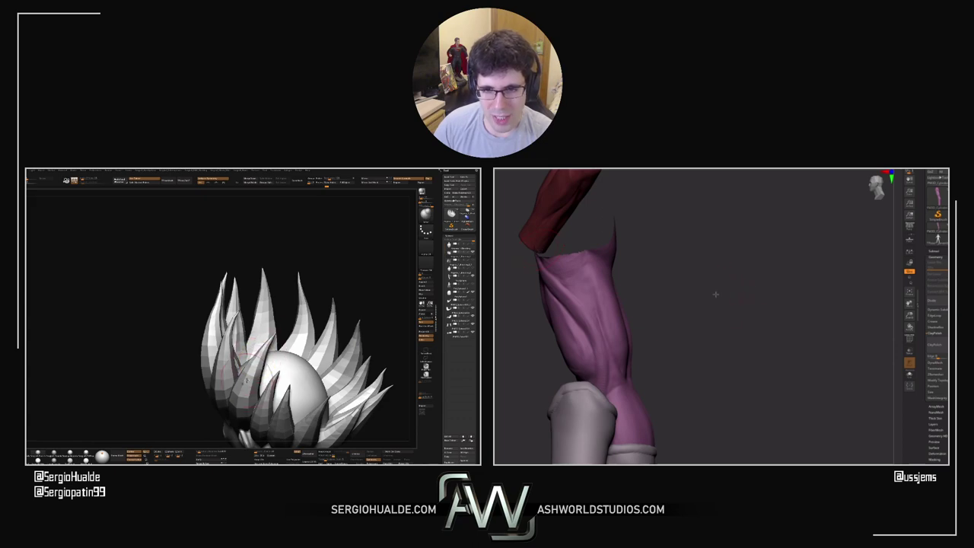
{"action": "left_click_drag", "start_coordinate": [715, 294], "coordinate": [565, 260]}
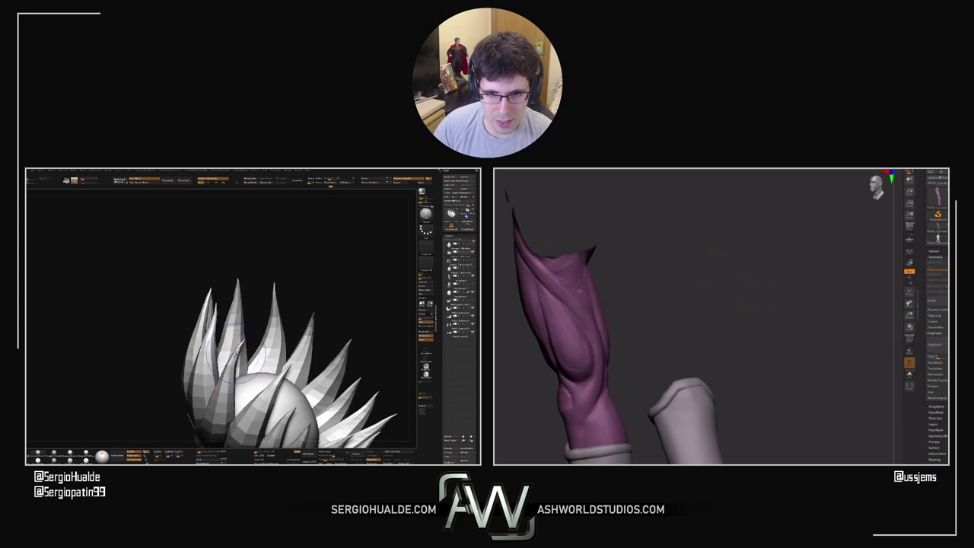
{"action": "left_click_drag", "start_coordinate": [622, 297], "coordinate": [640, 281]}
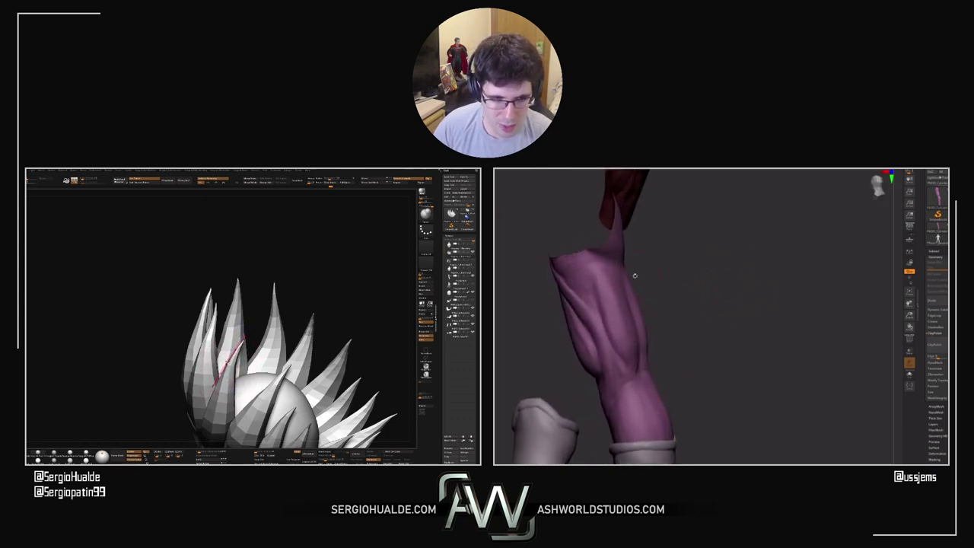
{"action": "mouse_move", "coordinate": [753, 301]}
{"action": "left_mouse_down"}
{"action": "mouse_move", "coordinate": [771, 292]}
{"action": "mouse_move", "coordinate": [744, 313]}
{"action": "left_mouse_up"}
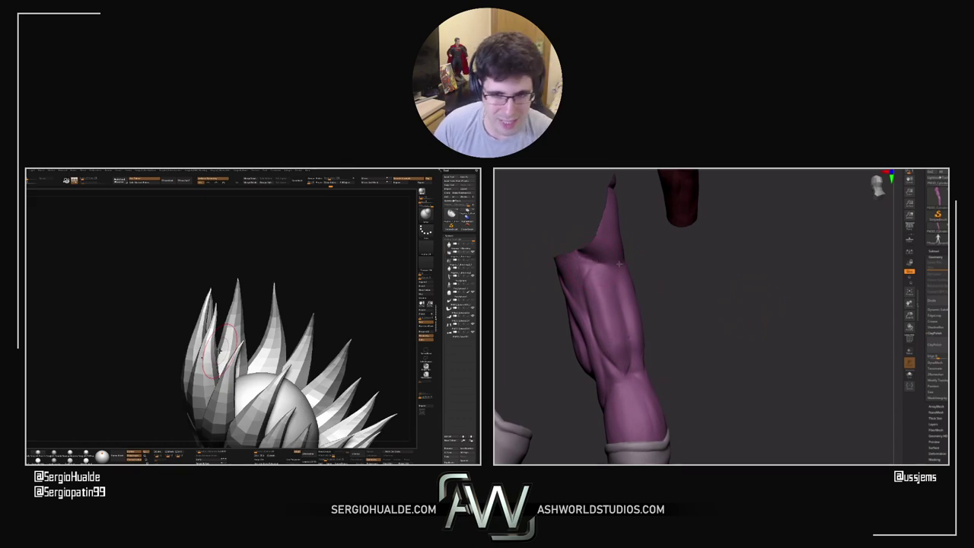
{"action": "left_click_drag", "start_coordinate": [571, 282], "coordinate": [537, 293]}
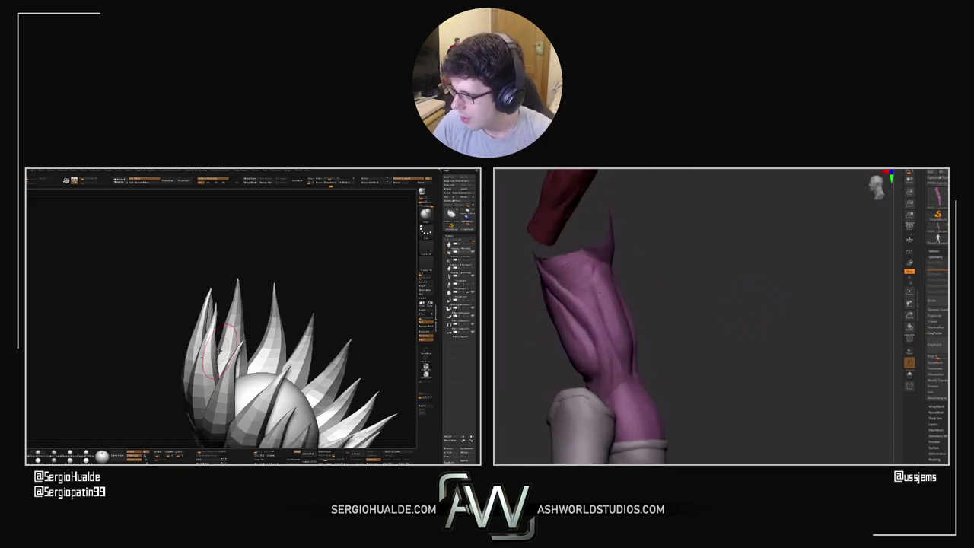
Isolate the lowest nape strands of the fighter's hair and assign them to a single polygroup
{"action": "left_click_drag", "start_coordinate": [283, 369], "coordinate": [219, 365]}
{"action": "right_click_drag", "start_coordinate": [218, 365], "coordinate": [202, 354]}
{"action": "left_click_drag", "start_coordinate": [199, 339], "coordinate": [235, 390], "text": "ctrl+shift"}
{"action": "right_click_drag", "start_coordinate": [266, 380], "coordinate": [221, 385]}
{"action": "key", "text": "shift+f"}
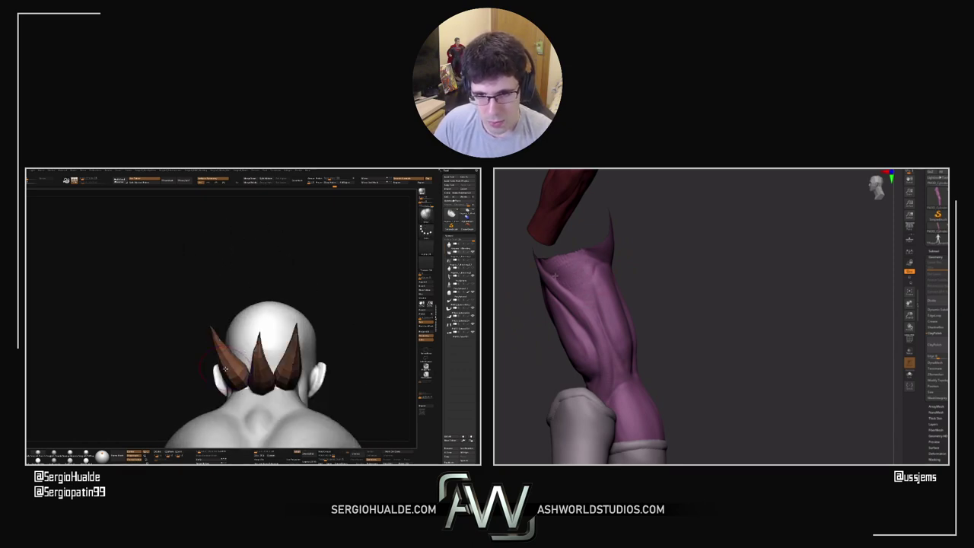
{"action": "key", "text": "ctrl+w"}
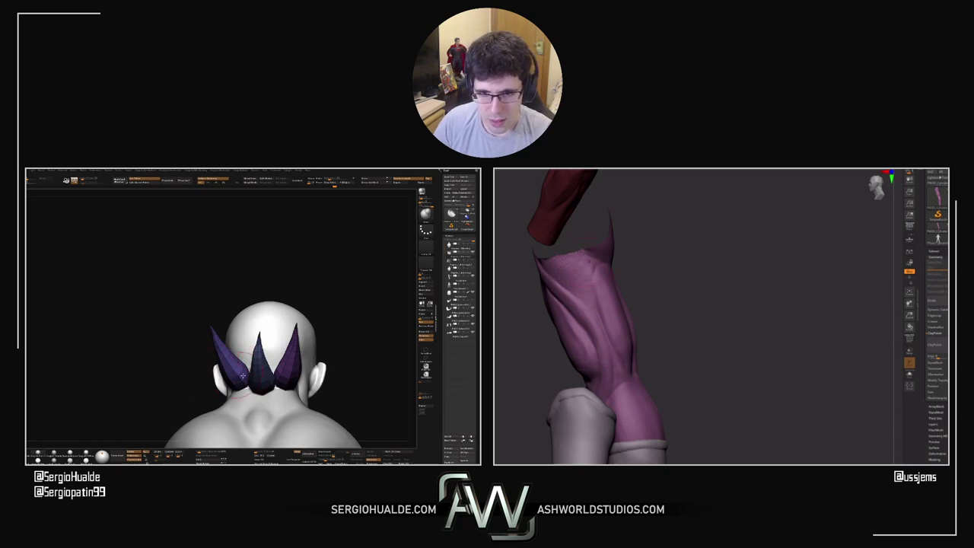
Mask the bases of the isolated nape strands and rotate their free ends upward
{"action": "mouse_move", "coordinate": [323, 373]}
{"action": "right_mouse_down", "text": "ctrl"}
{"action": "mouse_move", "coordinate": [323, 353]}
{"action": "mouse_move", "coordinate": [344, 356]}
{"action": "mouse_move", "coordinate": [268, 378]}
{"action": "mouse_move", "coordinate": [232, 342]}
{"action": "mouse_move", "coordinate": [246, 369]}
{"action": "mouse_move", "coordinate": [268, 354]}
{"action": "right_mouse_up", "text": "ctrl"}
{"action": "left_click_drag", "start_coordinate": [174, 366], "coordinate": [263, 344], "text": "ctrl"}
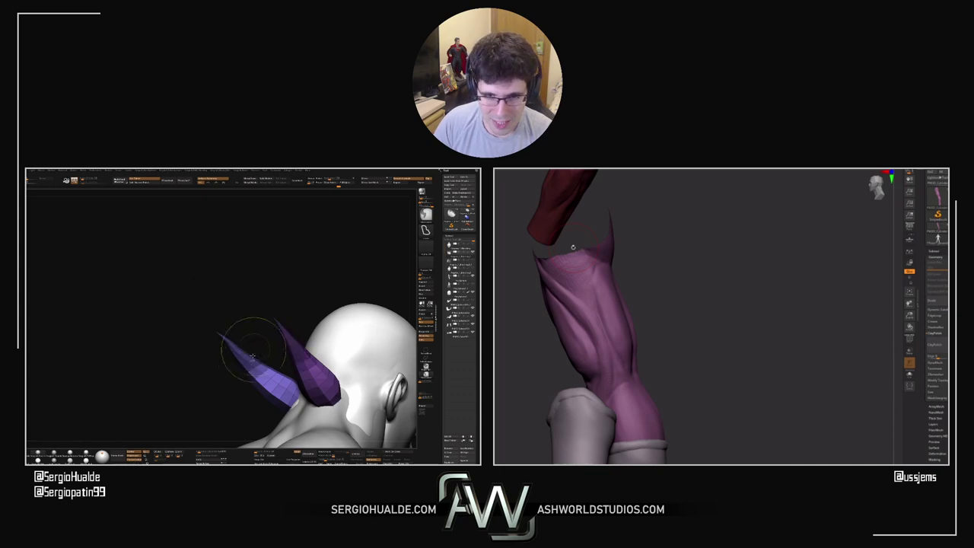
{"action": "left_click", "coordinate": [261, 341], "text": "ctrl"}
{"action": "left_click", "coordinate": [257, 371], "text": "ctrl"}
{"action": "key", "text": "w"}
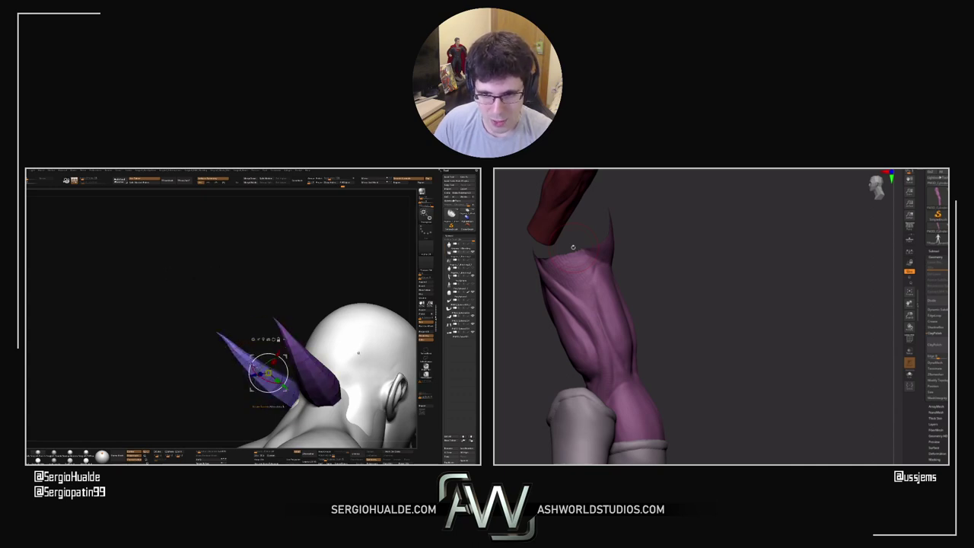
{"action": "right_click_drag", "start_coordinate": [247, 361], "coordinate": [254, 356]}
{"action": "left_click_drag", "start_coordinate": [264, 350], "coordinate": [267, 359]}
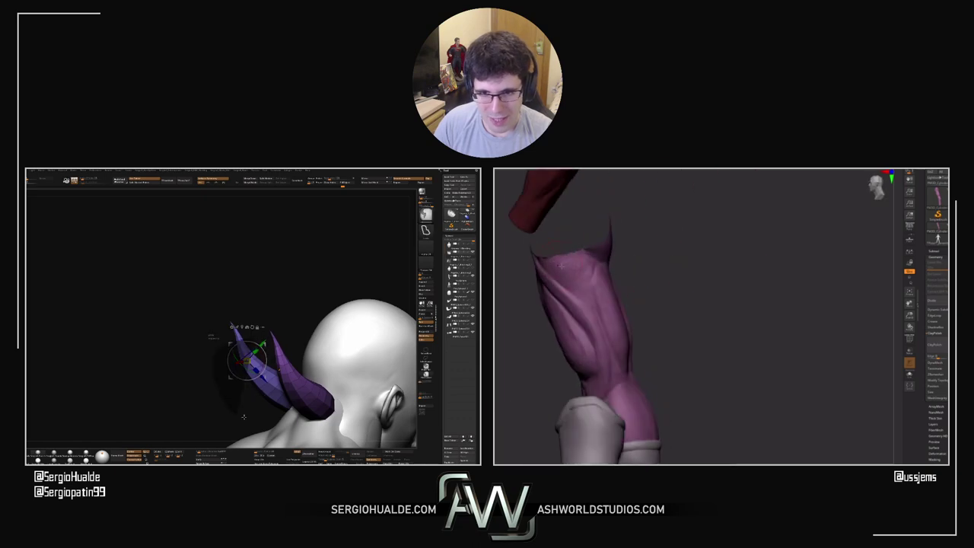
Curve the tips of the nape strands further upward, smoothing the upper folds of the trouser leg
{"action": "left_click", "coordinate": [239, 337], "text": "alt"}
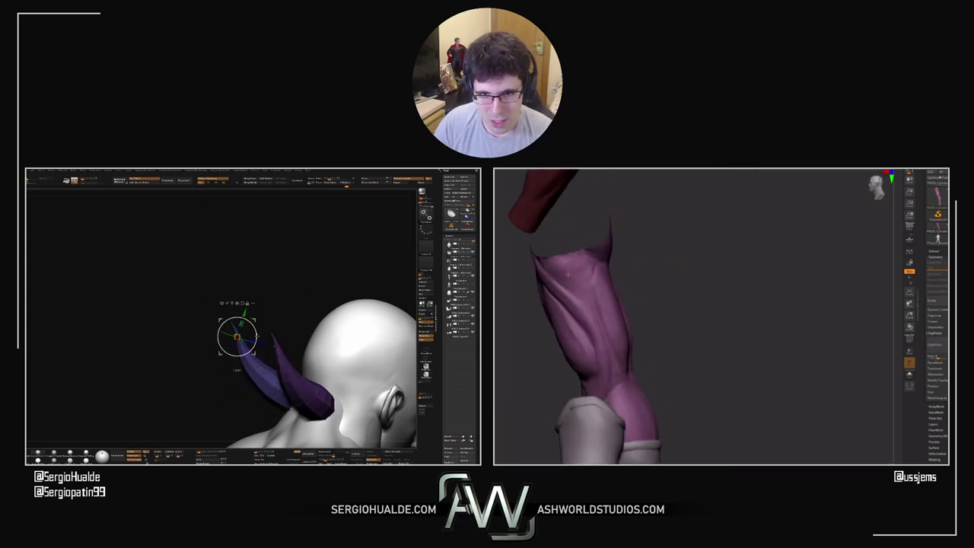
{"action": "key", "text": "ctrl"}
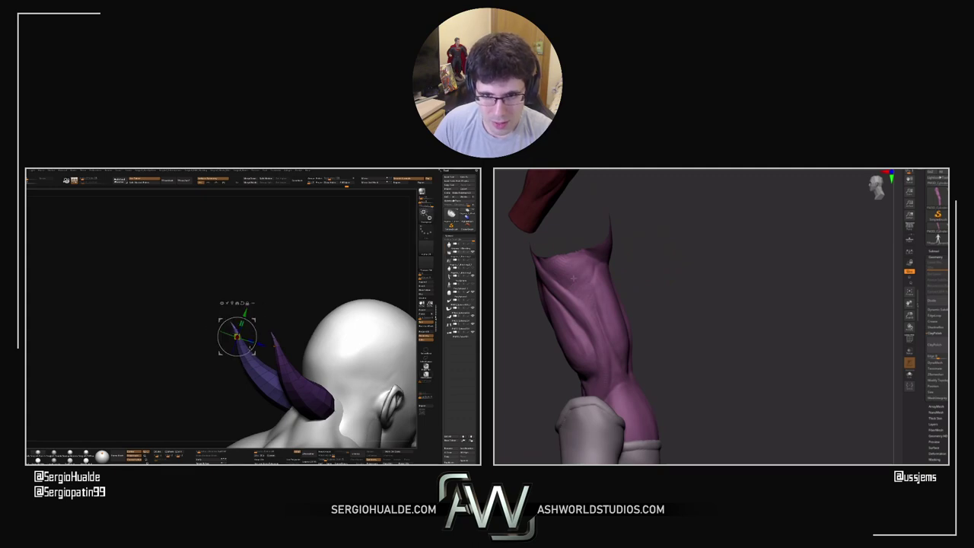
{"action": "left_click_drag", "start_coordinate": [647, 300], "coordinate": [661, 301]}
{"action": "left_click_drag", "start_coordinate": [257, 333], "coordinate": [257, 339]}
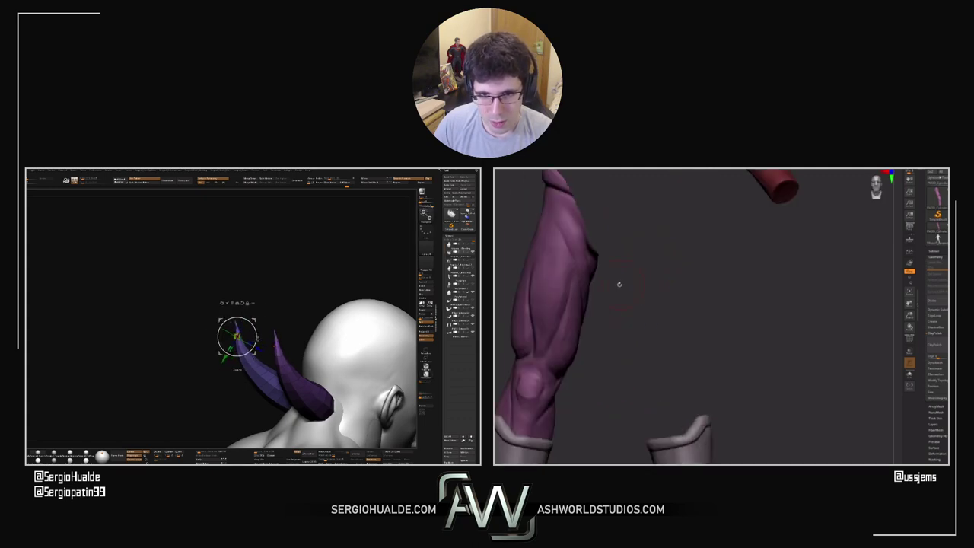
{"action": "left_click_drag", "start_coordinate": [612, 286], "coordinate": [573, 283]}
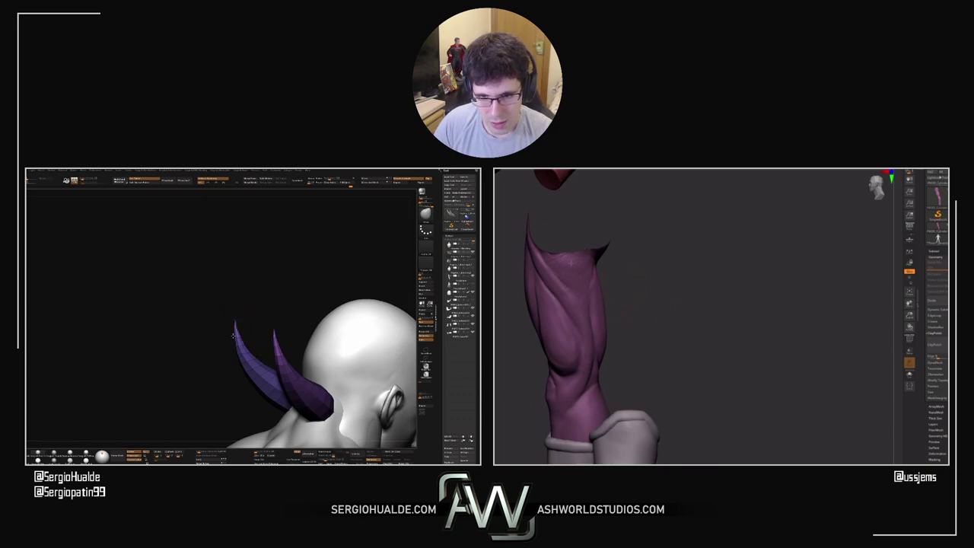
Clear the mask on the nape strands and bring back the fighter's full hair
{"action": "left_click_drag", "start_coordinate": [221, 351], "coordinate": [303, 370], "text": "ctrl"}
{"action": "left_click", "coordinate": [314, 356], "text": "ctrl+shift"}
{"action": "left_click_drag", "start_coordinate": [601, 268], "coordinate": [622, 272]}
{"action": "left_click_drag", "start_coordinate": [303, 372], "coordinate": [285, 348]}
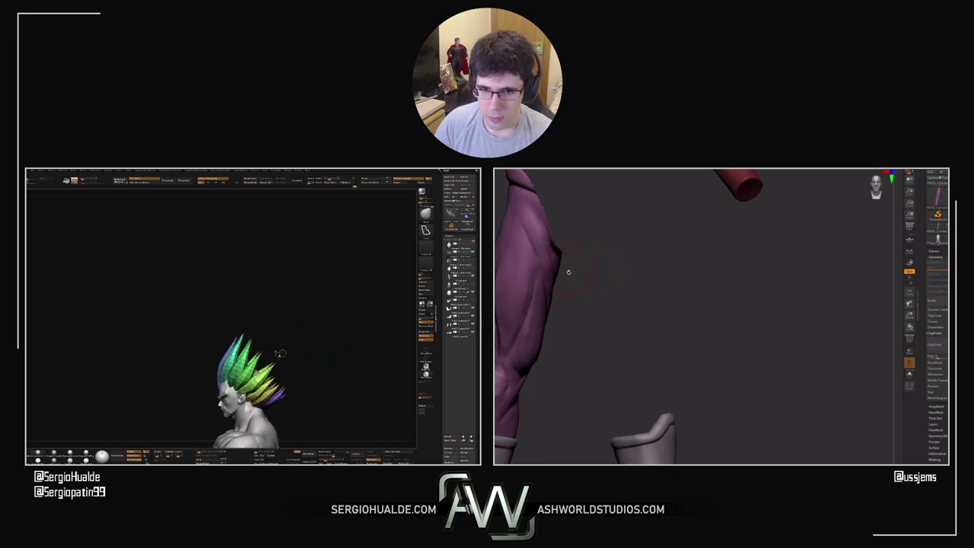
Separate one green mirrored strand pair from the hair and place it among the crown spikes
{"action": "left_click", "coordinate": [245, 360], "text": "ctrl+shift"}
{"action": "mouse_move", "coordinate": [235, 383]}
{"action": "left_mouse_down"}
{"action": "mouse_move", "coordinate": [254, 387]}
{"action": "mouse_move", "coordinate": [249, 365]}
{"action": "mouse_move", "coordinate": [268, 382]}
{"action": "mouse_move", "coordinate": [238, 387]}
{"action": "mouse_move", "coordinate": [202, 358]}
{"action": "mouse_move", "coordinate": [221, 364]}
{"action": "mouse_move", "coordinate": [215, 350]}
{"action": "left_mouse_up"}
{"action": "key", "text": "w"}
{"action": "key", "text": "q"}
{"action": "key", "text": "w"}
{"action": "mouse_move", "coordinate": [217, 355]}
{"action": "right_mouse_down"}
{"action": "mouse_move", "coordinate": [231, 356]}
{"action": "mouse_move", "coordinate": [225, 369]}
{"action": "right_mouse_up"}
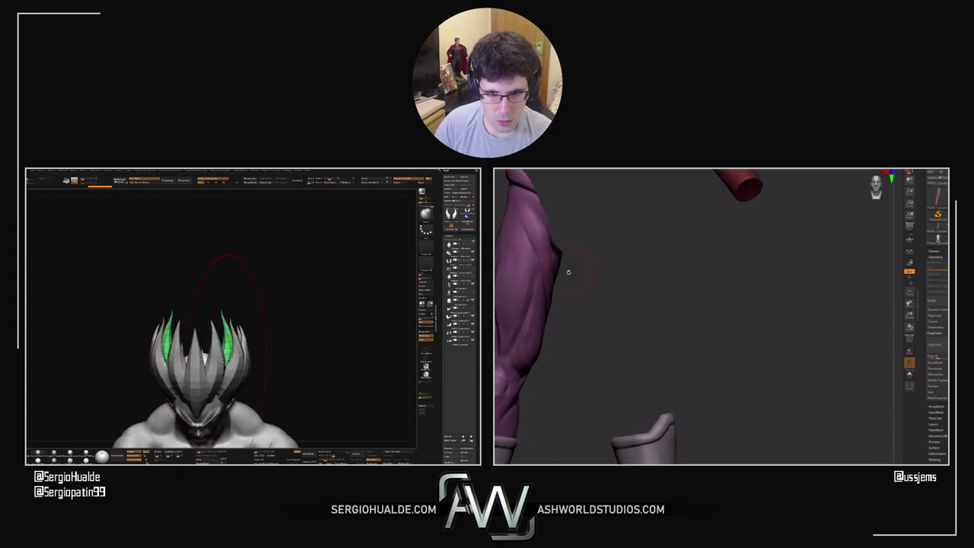
Isolate the green strand pair, duplicate it with symmetry and mask off one of the two pairs
{"action": "left_click_drag", "start_coordinate": [226, 363], "coordinate": [220, 357]}
{"action": "right_click", "coordinate": [222, 366]}
{"action": "mouse_move", "coordinate": [221, 358]}
{"action": "right_mouse_down"}
{"action": "mouse_move", "coordinate": [233, 375]}
{"action": "mouse_move", "coordinate": [239, 368]}
{"action": "mouse_move", "coordinate": [223, 353]}
{"action": "right_mouse_up"}
{"action": "key", "text": "w"}
{"action": "key", "text": "alt+s"}
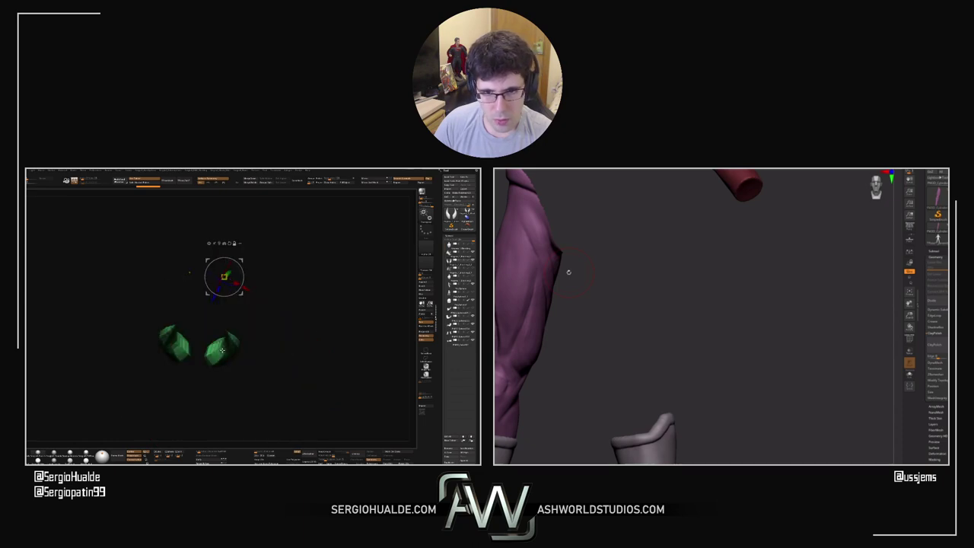
{"action": "left_click", "coordinate": [222, 350]}
{"action": "left_click_drag", "start_coordinate": [248, 334], "coordinate": [269, 308], "text": "ctrl"}
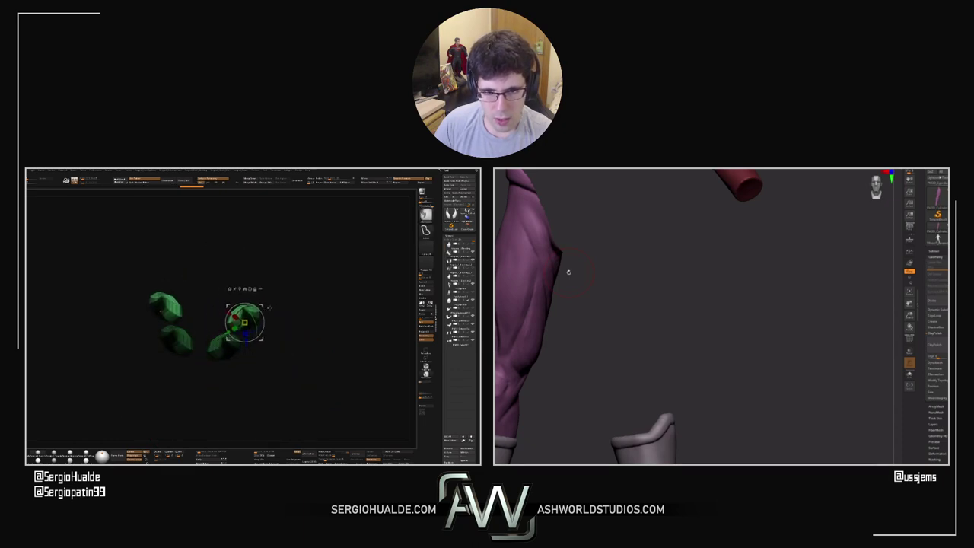
{"action": "left_click", "coordinate": [269, 308], "text": "ctrl"}
{"action": "left_click", "coordinate": [220, 348]}
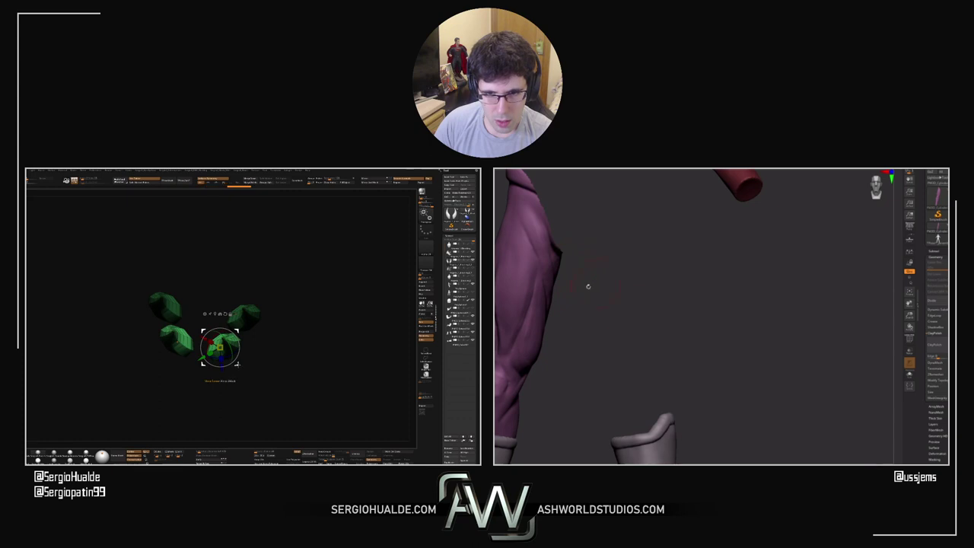
Reshape the inner green strand pair so the strands lean toward each other
{"action": "left_click_drag", "start_coordinate": [687, 310], "coordinate": [794, 321], "text": "alt"}
{"action": "mouse_move", "coordinate": [228, 354]}
{"action": "right_mouse_down"}
{"action": "mouse_move", "coordinate": [232, 371]}
{"action": "mouse_move", "coordinate": [239, 347]}
{"action": "mouse_move", "coordinate": [235, 366]}
{"action": "right_mouse_up"}
{"action": "key", "text": "q"}
{"action": "key", "text": "s"}
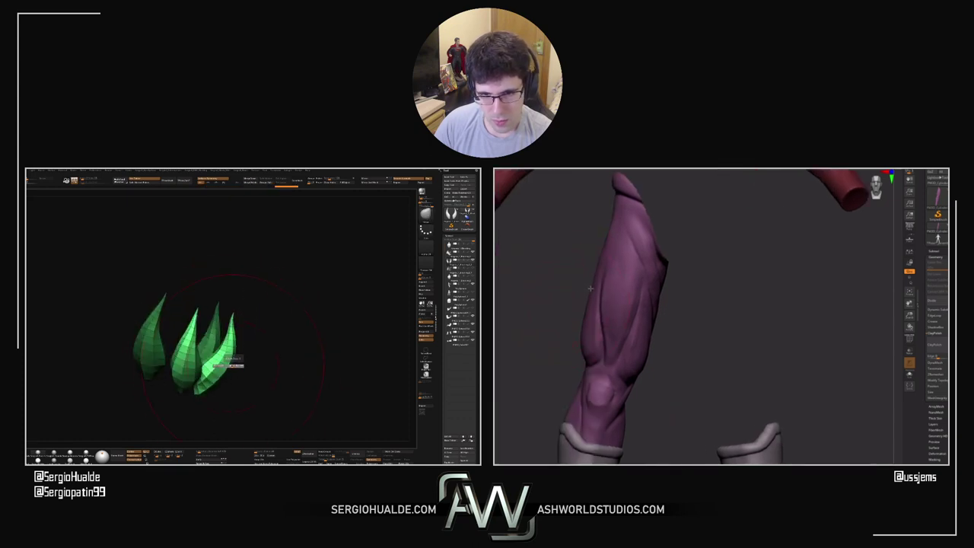
{"action": "left_click_drag", "start_coordinate": [228, 365], "coordinate": [216, 373]}
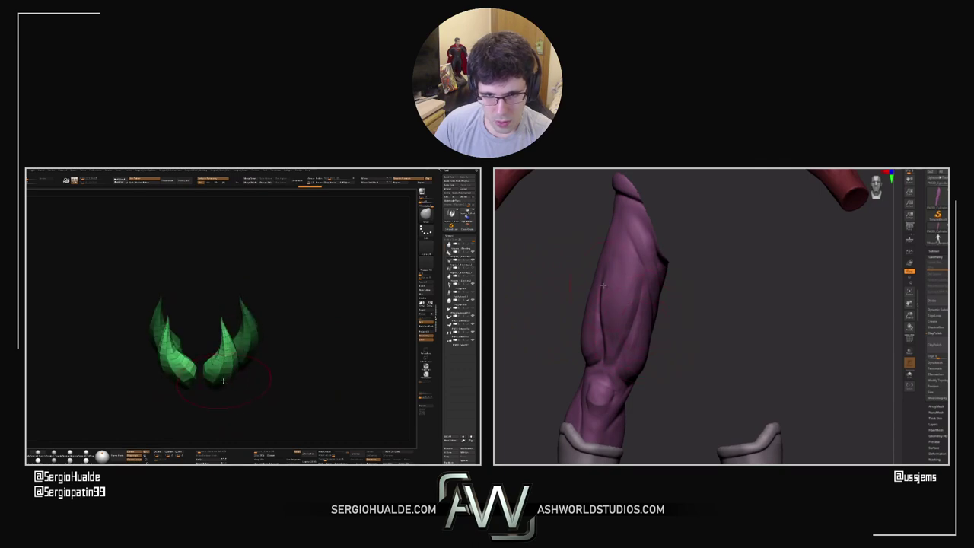
Position the inner green strand pair on top of the skull behind the front spikes, fitting it from above, front and side
{"action": "right_click_drag", "start_coordinate": [218, 372], "coordinate": [227, 372]}
{"action": "key", "text": "w"}
{"action": "right_click_drag", "start_coordinate": [563, 280], "coordinate": [579, 294]}
{"action": "left_click_drag", "start_coordinate": [227, 366], "coordinate": [227, 365]}
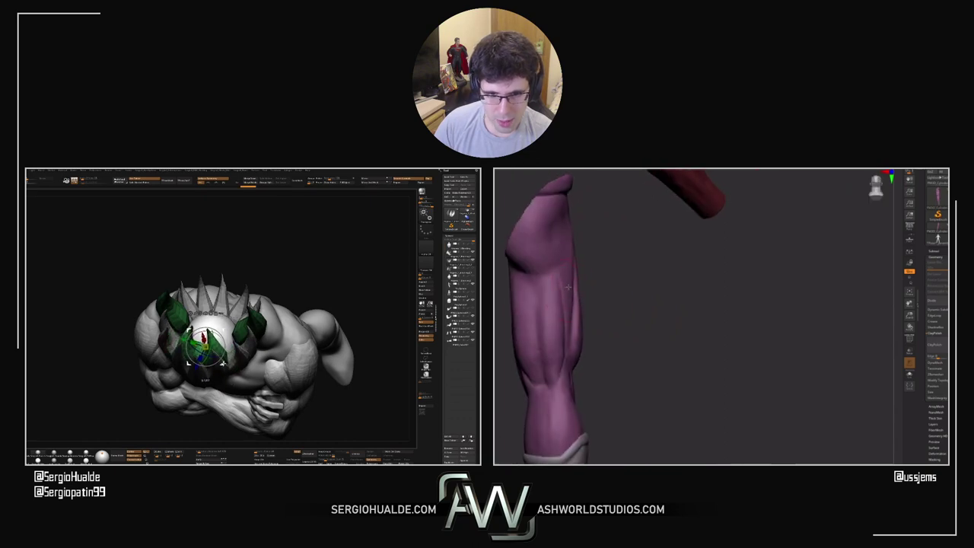
{"action": "right_click_drag", "start_coordinate": [223, 364], "coordinate": [226, 346]}
{"action": "right_click_drag", "start_coordinate": [569, 287], "coordinate": [558, 284]}
{"action": "right_click_drag", "start_coordinate": [225, 346], "coordinate": [229, 330]}
{"action": "right_click_drag", "start_coordinate": [558, 285], "coordinate": [561, 284]}
{"action": "right_click_drag", "start_coordinate": [228, 330], "coordinate": [229, 327]}
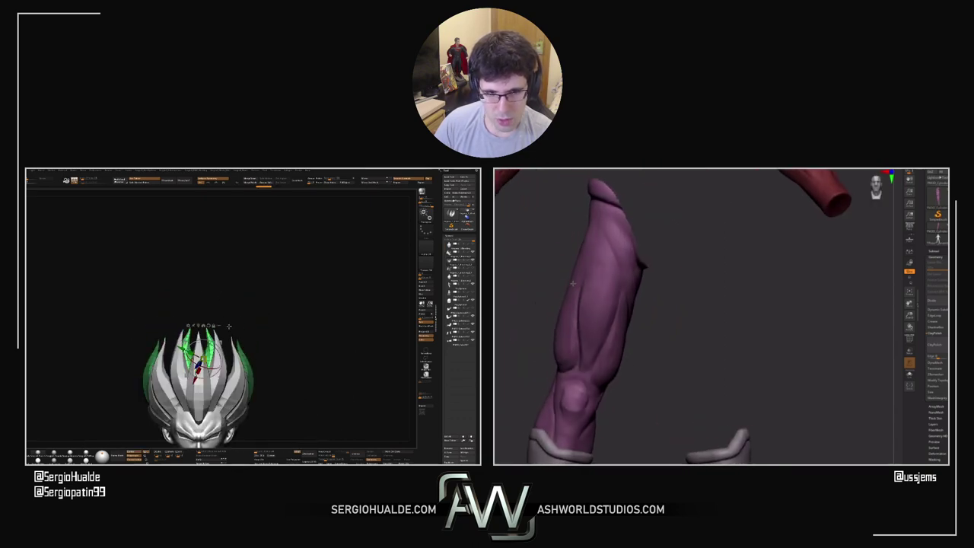
{"action": "right_click_drag", "start_coordinate": [573, 283], "coordinate": [564, 288]}
{"action": "right_click_drag", "start_coordinate": [229, 327], "coordinate": [222, 356]}
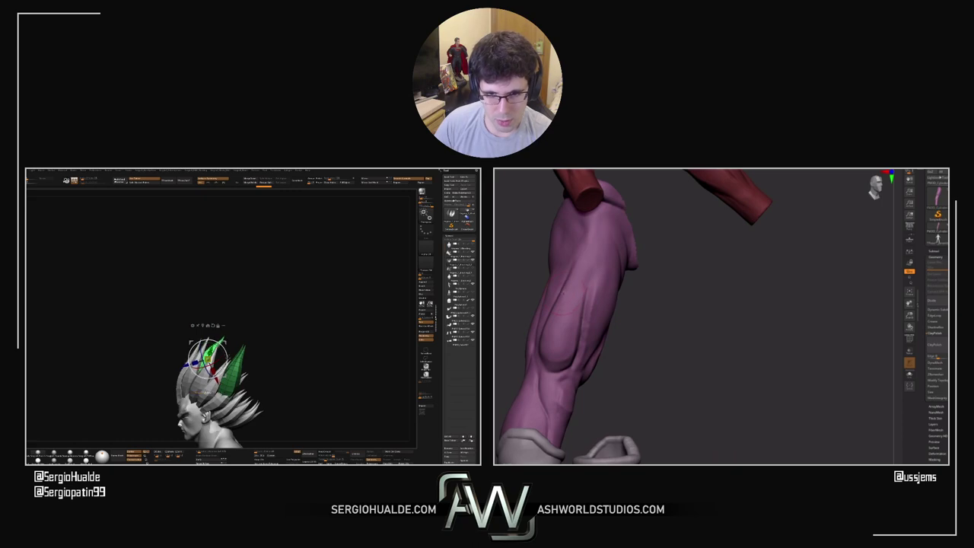
Refine the folds on the back of the thigh and knee of the isolated trouser leg
{"action": "right_click_drag", "start_coordinate": [567, 284], "coordinate": [585, 299]}
{"action": "key", "text": "q"}
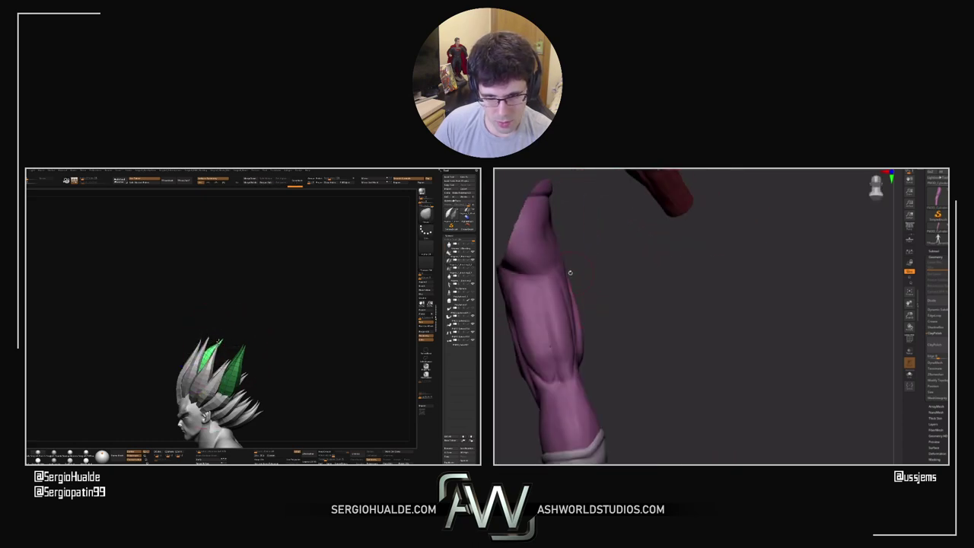
{"action": "right_click_drag", "start_coordinate": [560, 347], "coordinate": [551, 350]}
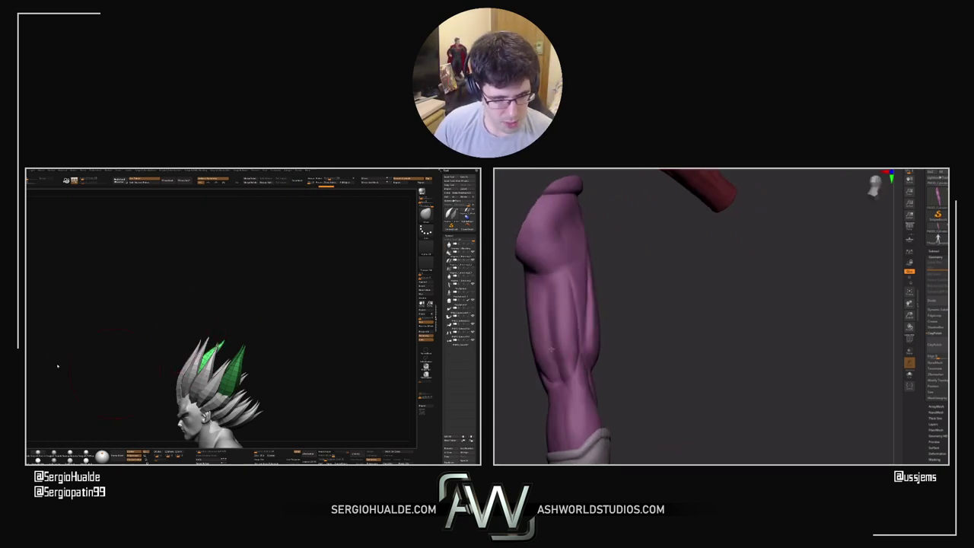
{"action": "left_click_drag", "start_coordinate": [717, 346], "coordinate": [660, 315]}
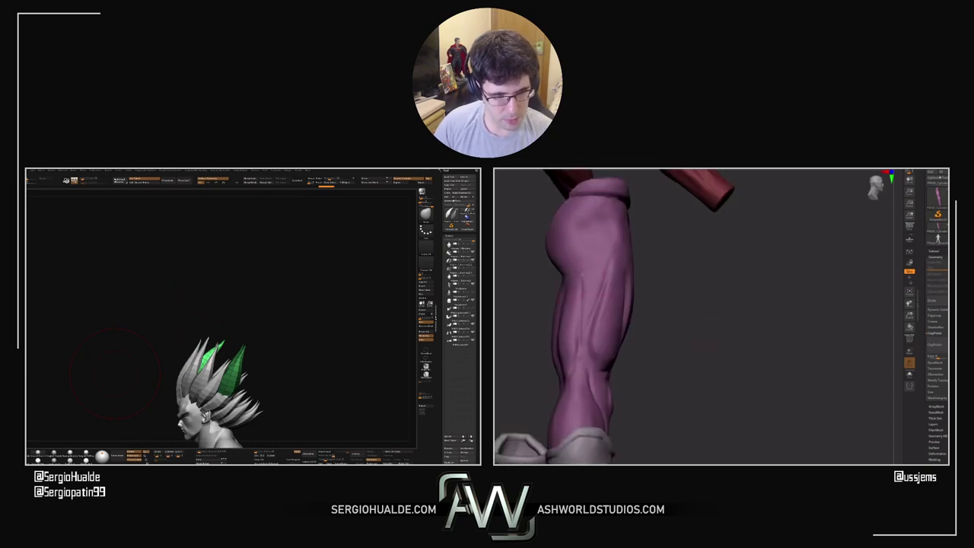
{"action": "mouse_move", "coordinate": [242, 354]}
{"action": "right_mouse_down"}
{"action": "mouse_move", "coordinate": [252, 355]}
{"action": "mouse_move", "coordinate": [244, 374]}
{"action": "mouse_move", "coordinate": [250, 366]}
{"action": "right_mouse_up"}
{"action": "left_click_drag", "start_coordinate": [685, 323], "coordinate": [661, 322]}
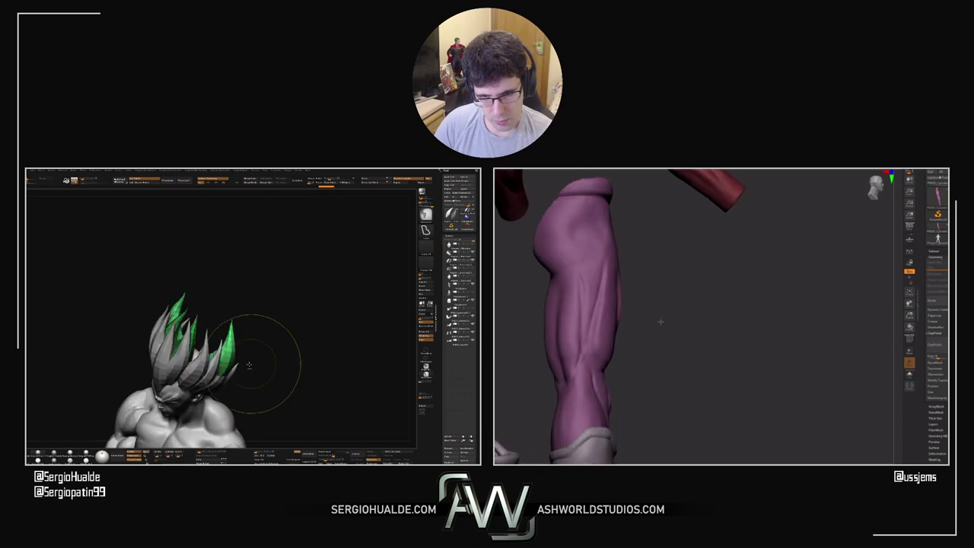
Move and rotate the green crown strands to fill the gap behind the front spikes, refining the trouser leg's outer folds
{"action": "right_click_drag", "start_coordinate": [249, 365], "coordinate": [237, 364]}
{"action": "key", "text": "w"}
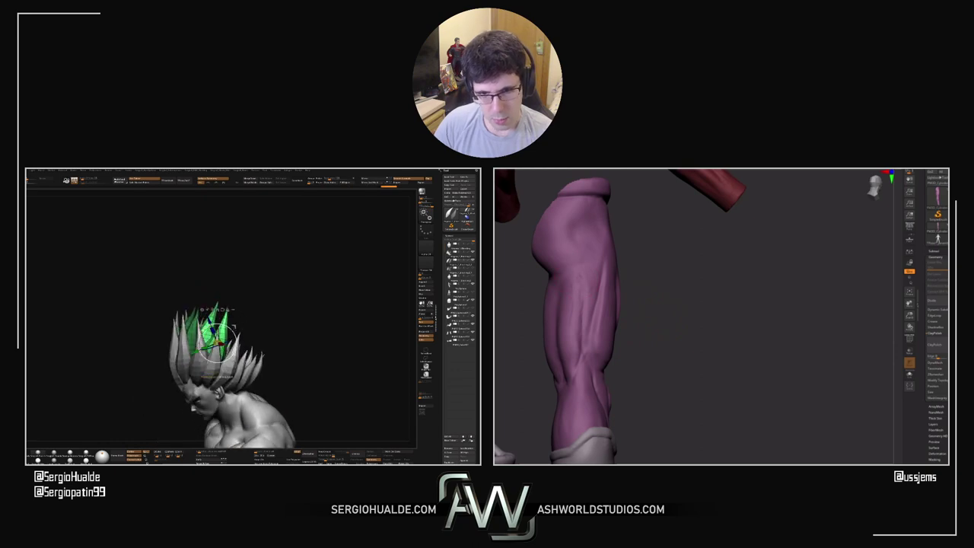
{"action": "left_click_drag", "start_coordinate": [660, 322], "coordinate": [566, 266]}
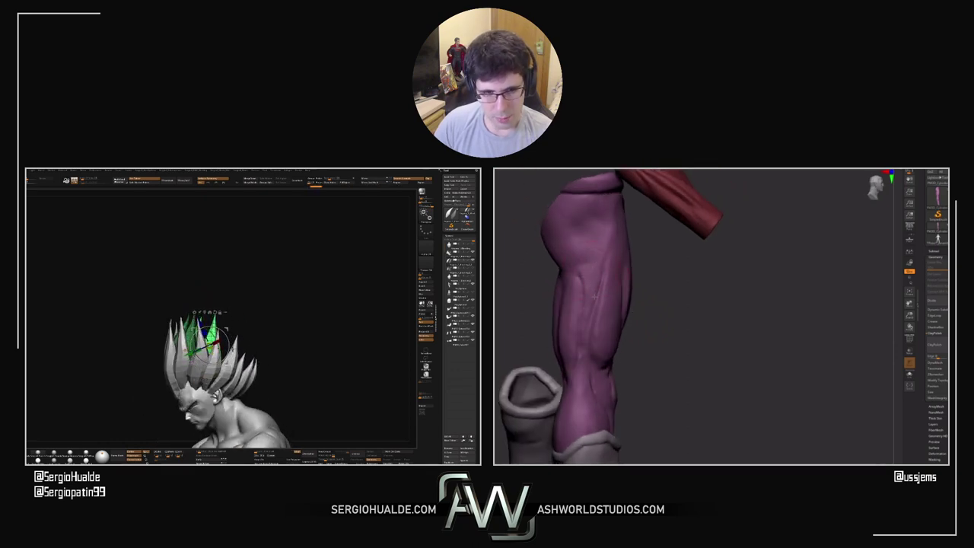
{"action": "left_click_drag", "start_coordinate": [655, 304], "coordinate": [578, 313]}
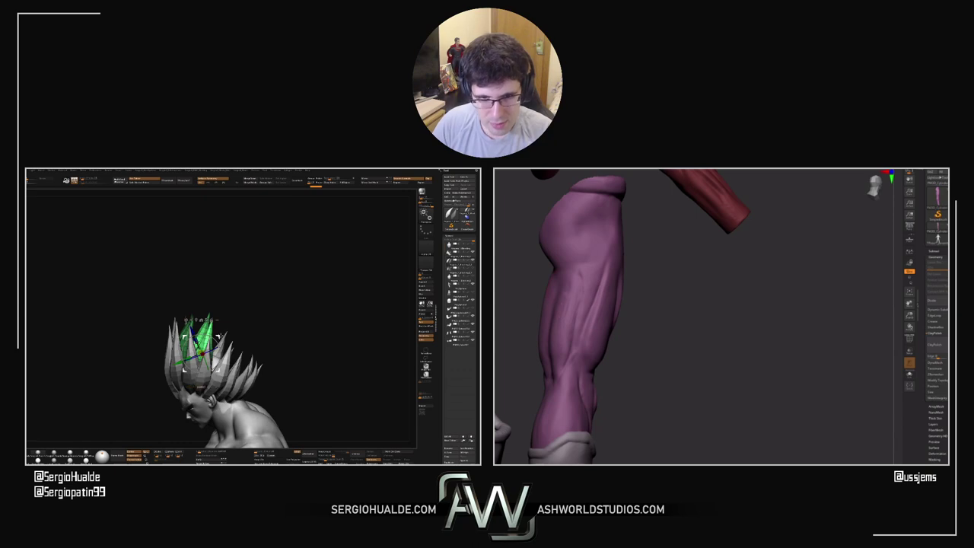
{"action": "left_click_drag", "start_coordinate": [651, 284], "coordinate": [661, 282]}
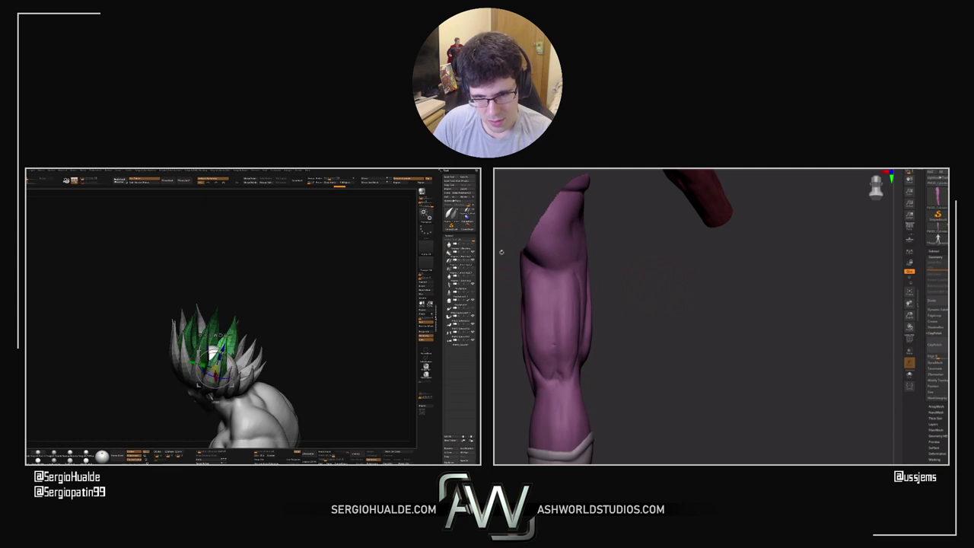
Fit the green strand pair into the back of the fighter's crown and refine the upper thigh folds of the isolated trouser leg
{"action": "right_click_drag", "start_coordinate": [228, 370], "coordinate": [259, 361]}
{"action": "left_click_drag", "start_coordinate": [260, 364], "coordinate": [255, 352]}
{"action": "right_click_drag", "start_coordinate": [256, 352], "coordinate": [262, 354]}
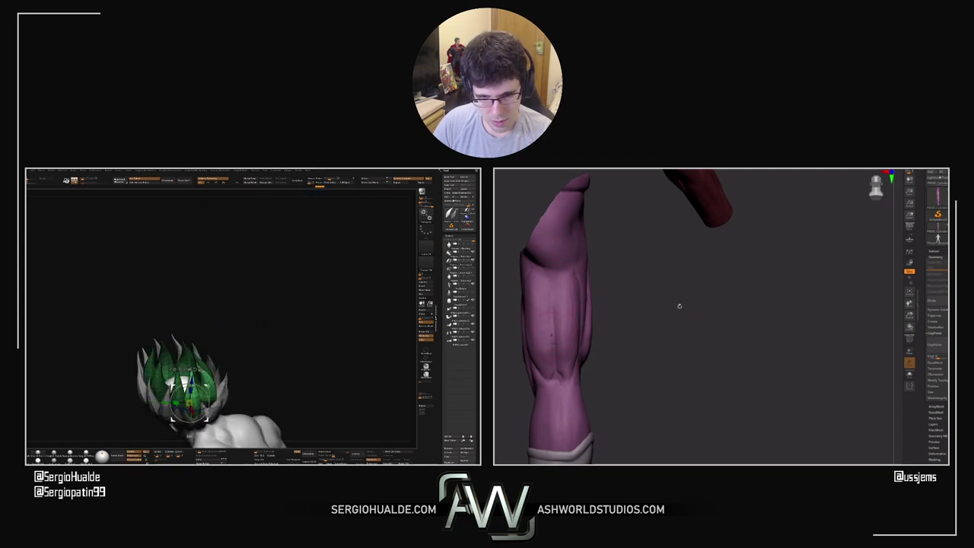
{"action": "mouse_move", "coordinate": [657, 306]}
{"action": "left_mouse_down"}
{"action": "mouse_move", "coordinate": [704, 307]}
{"action": "mouse_move", "coordinate": [688, 298]}
{"action": "mouse_move", "coordinate": [698, 334]}
{"action": "left_mouse_up"}
{"action": "key", "text": "s"}
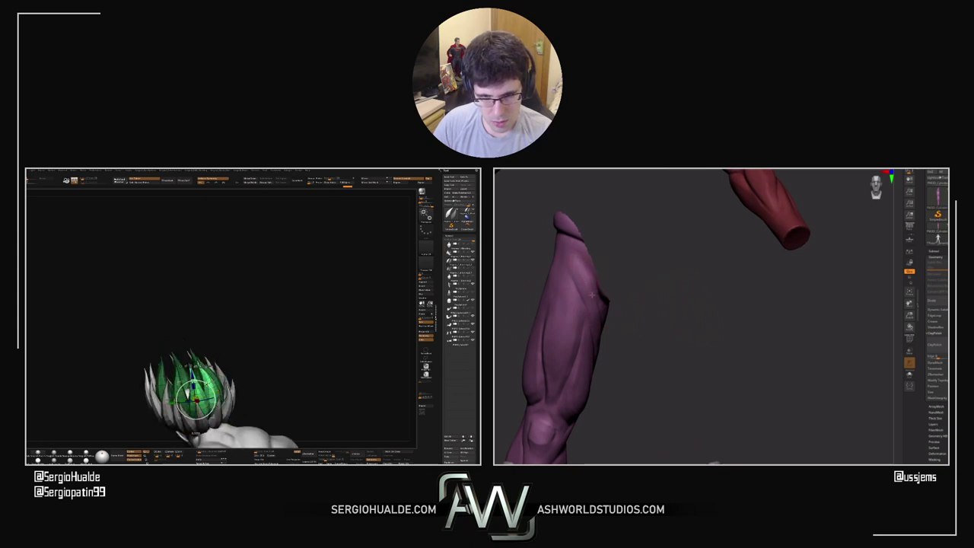
{"action": "left_click_drag", "start_coordinate": [610, 318], "coordinate": [570, 274]}
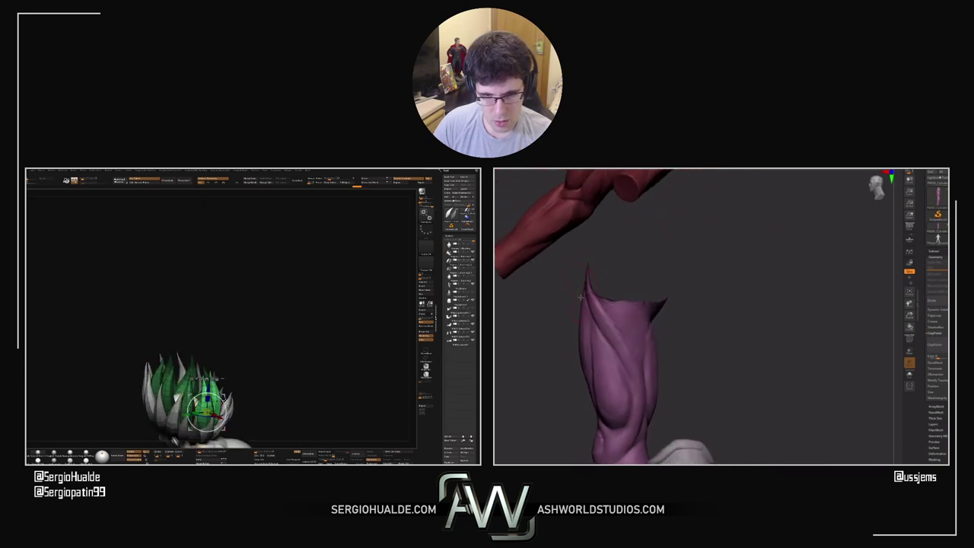
{"action": "mouse_move", "coordinate": [587, 294]}
{"action": "left_mouse_down"}
{"action": "mouse_move", "coordinate": [557, 297]}
{"action": "mouse_move", "coordinate": [590, 304]}
{"action": "left_mouse_up"}
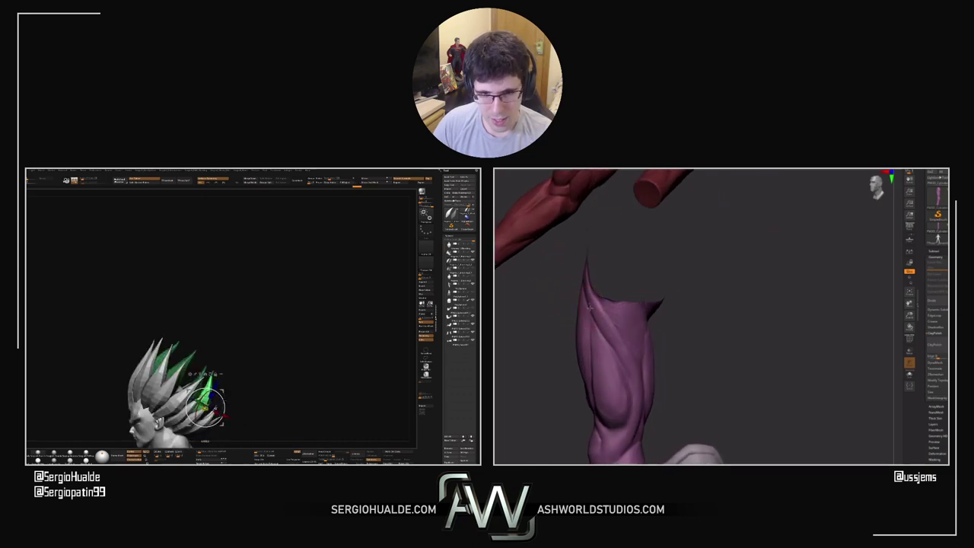
{"action": "left_click_drag", "start_coordinate": [561, 307], "coordinate": [614, 303]}
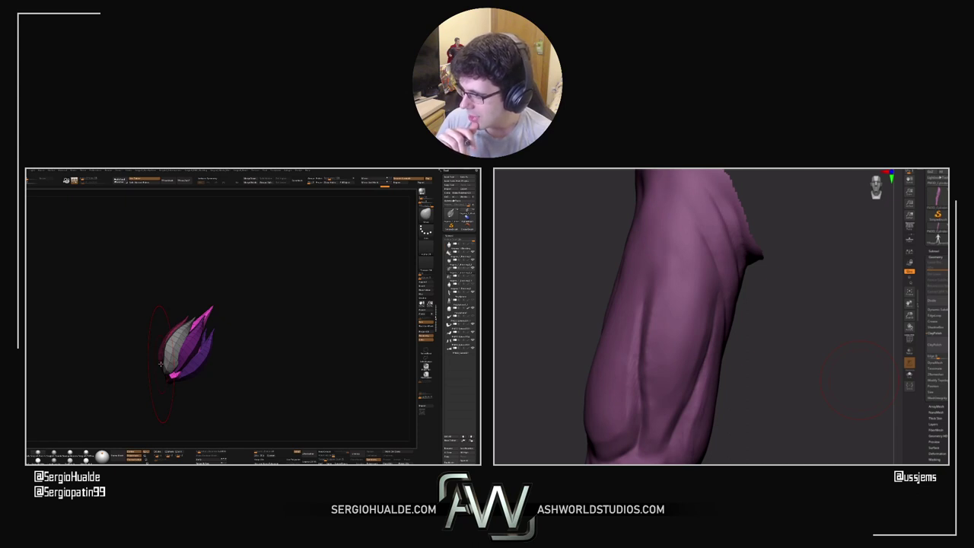
Show the full fighter around the isolated hair strands and refine the outer thigh contour of the trouser leg
{"action": "left_click_drag", "start_coordinate": [618, 252], "coordinate": [583, 239]}
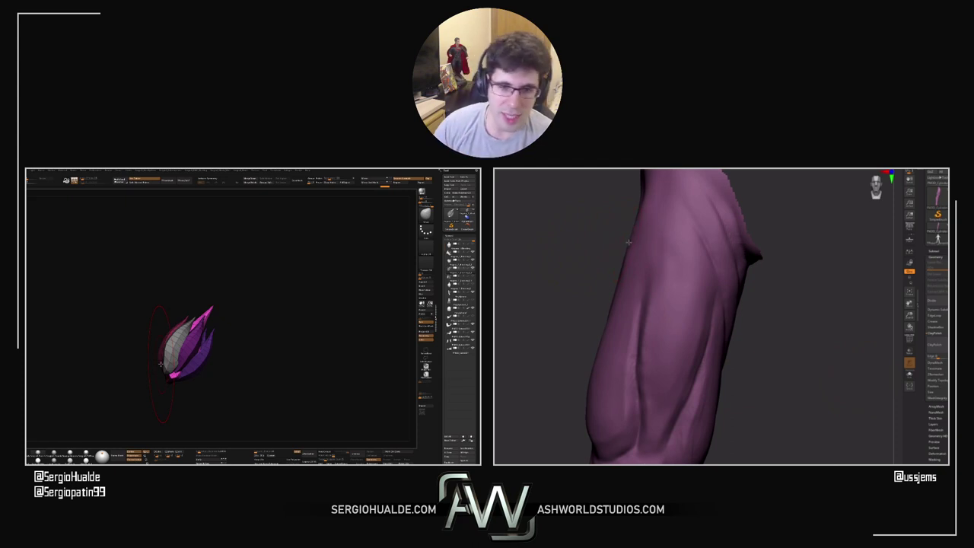
{"action": "left_click_drag", "start_coordinate": [161, 364], "coordinate": [248, 345]}
{"action": "left_click", "coordinate": [234, 345], "text": "ctrl+shift"}
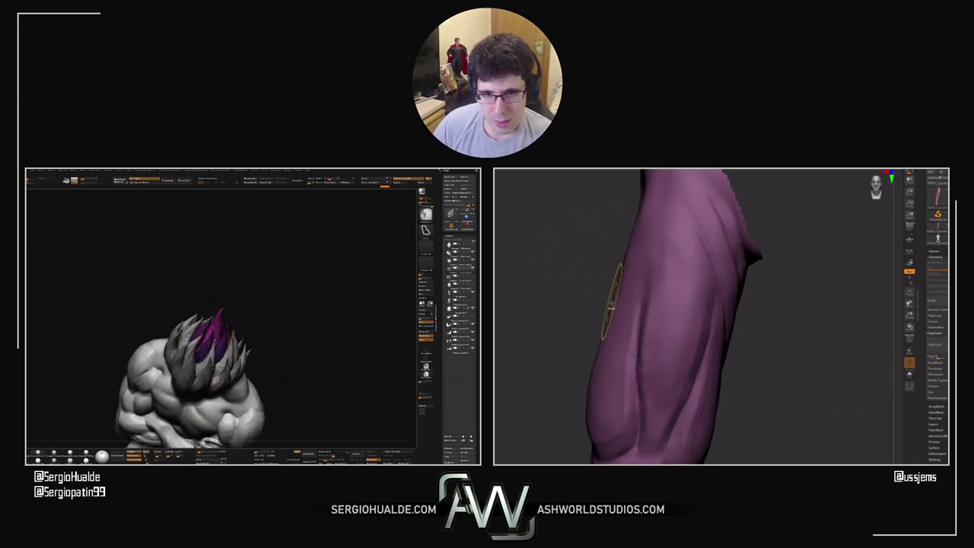
{"action": "key", "text": "s"}
{"action": "right_click_drag", "start_coordinate": [216, 342], "coordinate": [254, 376]}
{"action": "left_click_drag", "start_coordinate": [835, 330], "coordinate": [826, 324]}
{"action": "key", "text": "s"}
{"action": "mouse_move", "coordinate": [254, 376]}
{"action": "right_mouse_down"}
{"action": "mouse_move", "coordinate": [275, 376]}
{"action": "mouse_move", "coordinate": [255, 393]}
{"action": "right_mouse_up"}
{"action": "left_click_drag", "start_coordinate": [827, 313], "coordinate": [731, 289]}
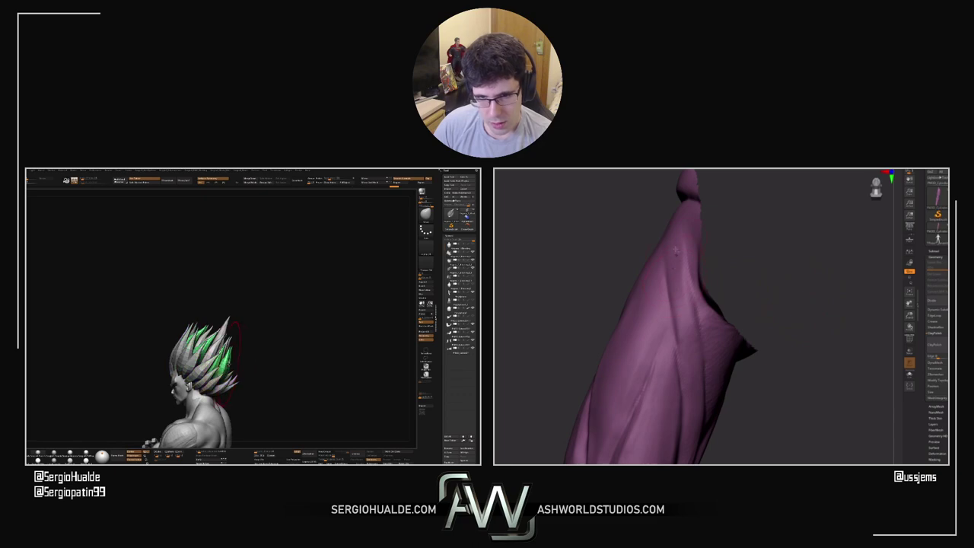
Refine the diagonal folds that run down from the pointed upper edge of the isolated trouser leg
{"action": "right_click_drag", "start_coordinate": [228, 363], "coordinate": [197, 360]}
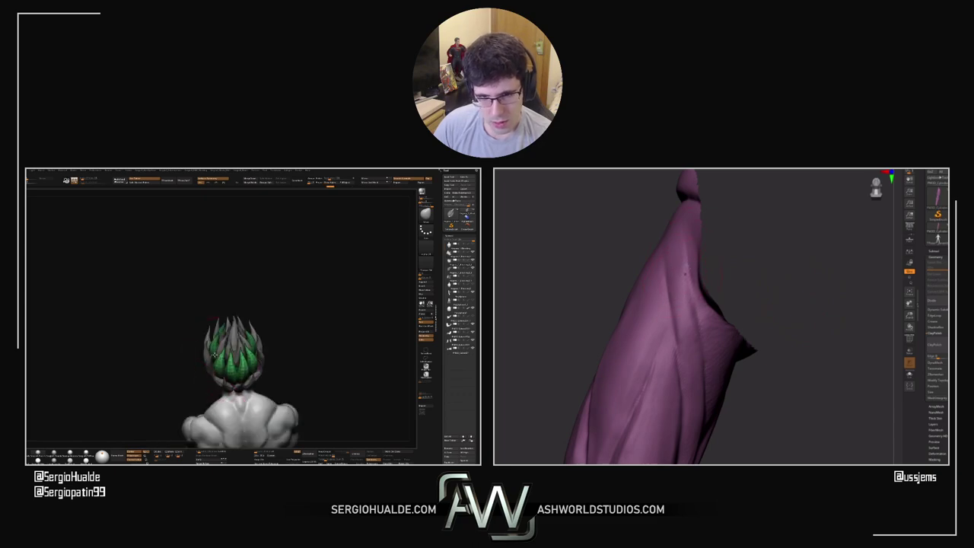
{"action": "left_click_drag", "start_coordinate": [776, 373], "coordinate": [719, 341]}
{"action": "right_click_drag", "start_coordinate": [221, 359], "coordinate": [244, 362]}
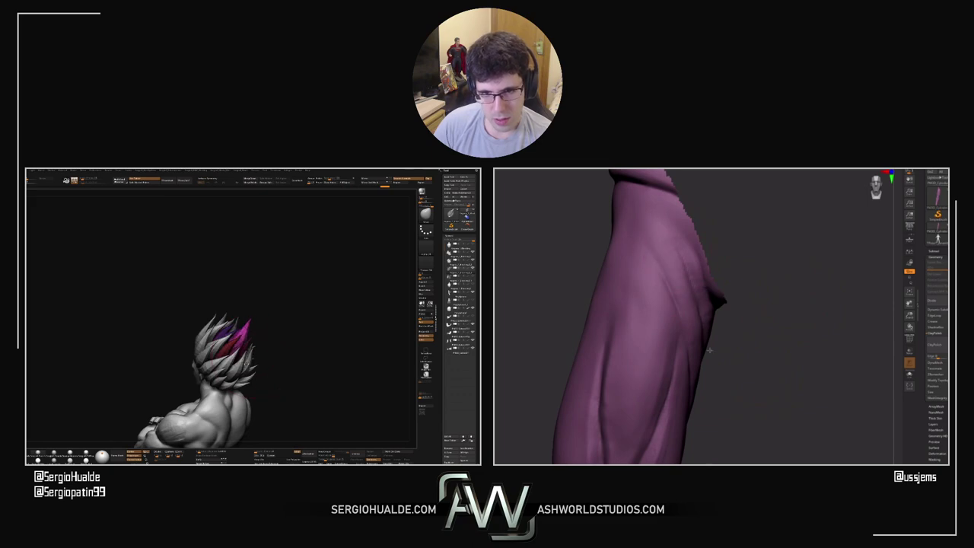
{"action": "left_click_drag", "start_coordinate": [709, 350], "coordinate": [691, 361]}
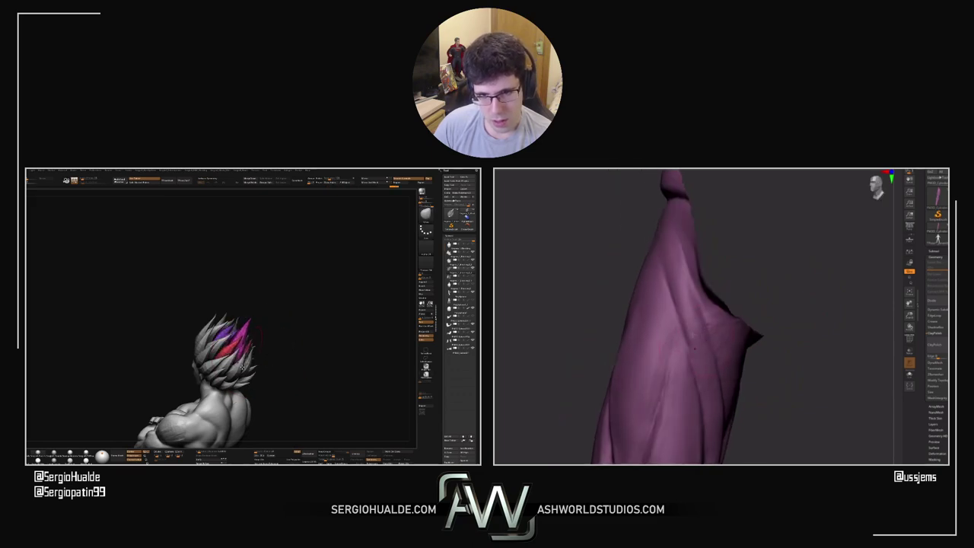
{"action": "left_click_drag", "start_coordinate": [776, 425], "coordinate": [688, 340]}
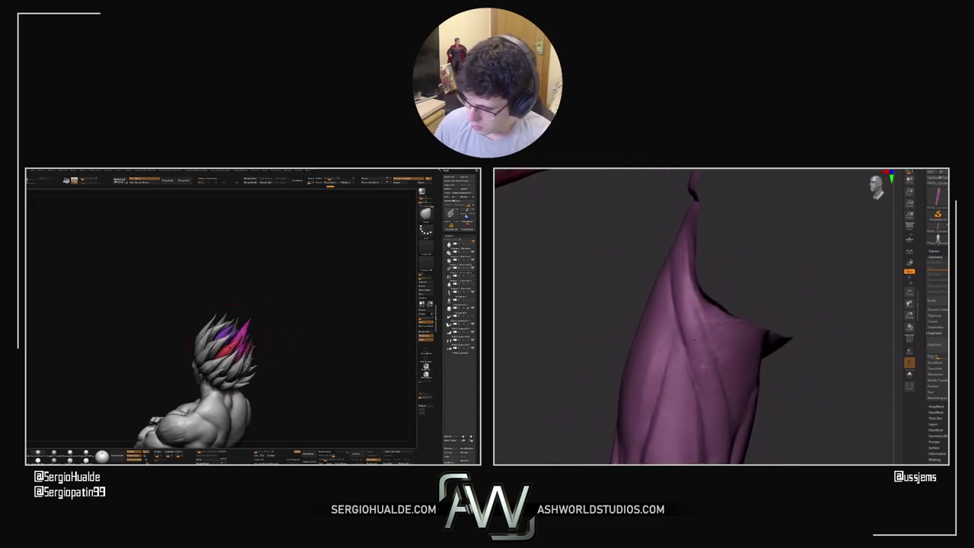
{"action": "left_click_drag", "start_coordinate": [780, 416], "coordinate": [755, 402]}
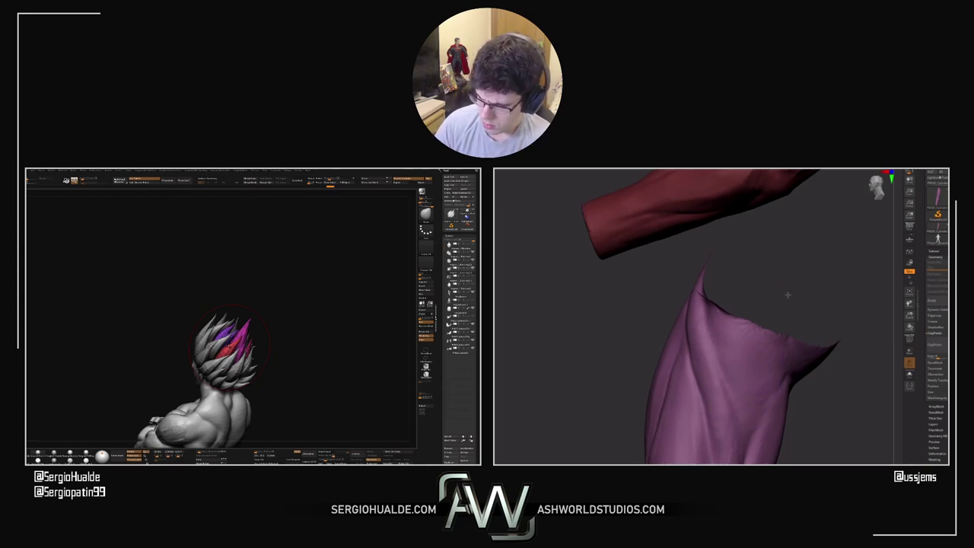
{"action": "left_click_drag", "start_coordinate": [787, 294], "coordinate": [708, 322]}
{"action": "right_click_drag", "start_coordinate": [718, 325], "coordinate": [741, 359]}
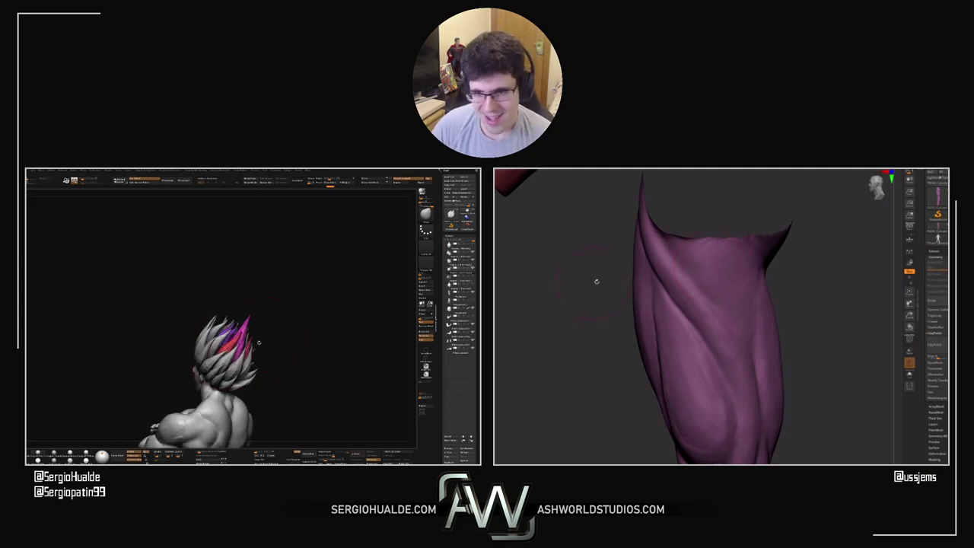
Refine the long folds along the thigh of the trouser leg and select the fighter's head as the active part
{"action": "mouse_move", "coordinate": [595, 281]}
{"action": "right_mouse_down"}
{"action": "mouse_move", "coordinate": [648, 274]}
{"action": "mouse_move", "coordinate": [637, 279]}
{"action": "right_mouse_up"}
{"action": "key", "text": "s"}
{"action": "right_click_drag", "start_coordinate": [245, 363], "coordinate": [272, 360]}
{"action": "mouse_move", "coordinate": [266, 361]}
{"action": "right_mouse_down", "text": "ctrl"}
{"action": "mouse_move", "coordinate": [257, 343]}
{"action": "mouse_move", "coordinate": [275, 366]}
{"action": "mouse_move", "coordinate": [258, 339]}
{"action": "right_mouse_up", "text": "ctrl"}
{"action": "right_click_drag", "start_coordinate": [639, 261], "coordinate": [708, 294]}
{"action": "right_click_drag", "start_coordinate": [259, 339], "coordinate": [247, 348], "text": "ctrl"}
{"action": "right_click_drag", "start_coordinate": [708, 294], "coordinate": [654, 227]}
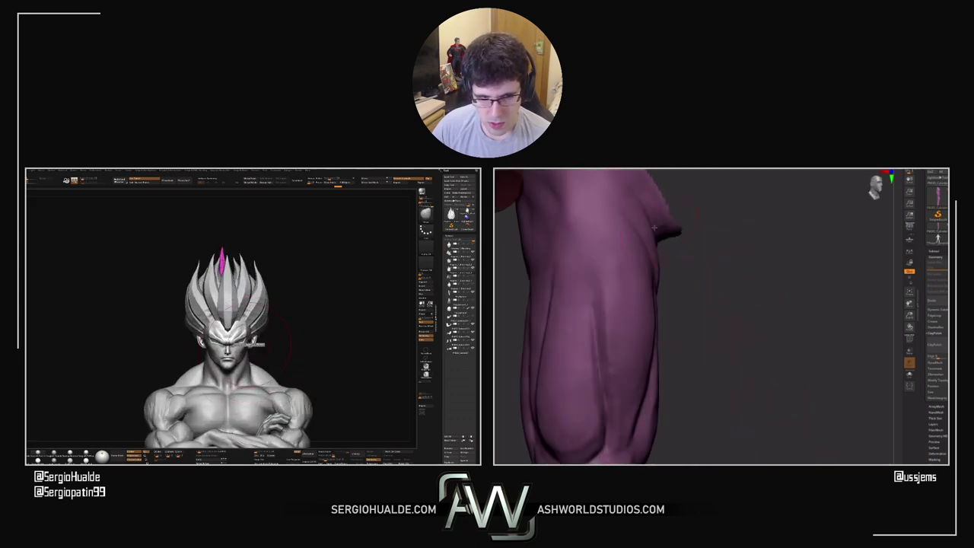
{"action": "right_click_drag", "start_coordinate": [673, 260], "coordinate": [656, 311]}
{"action": "left_click", "coordinate": [245, 346], "text": "alt"}
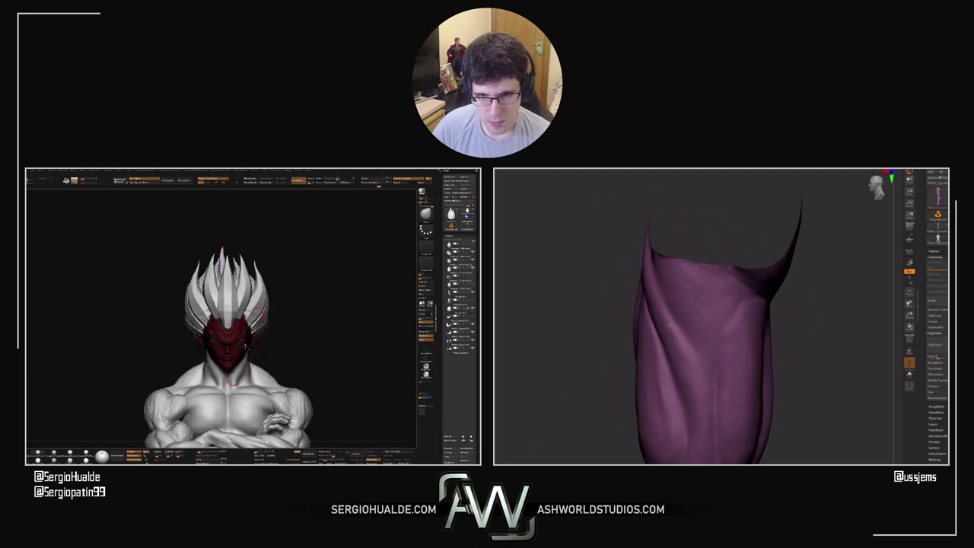
Soften the trouser leg's thigh folds down toward the knee, checking them from the side and front
{"action": "right_click_drag", "start_coordinate": [602, 333], "coordinate": [662, 363]}
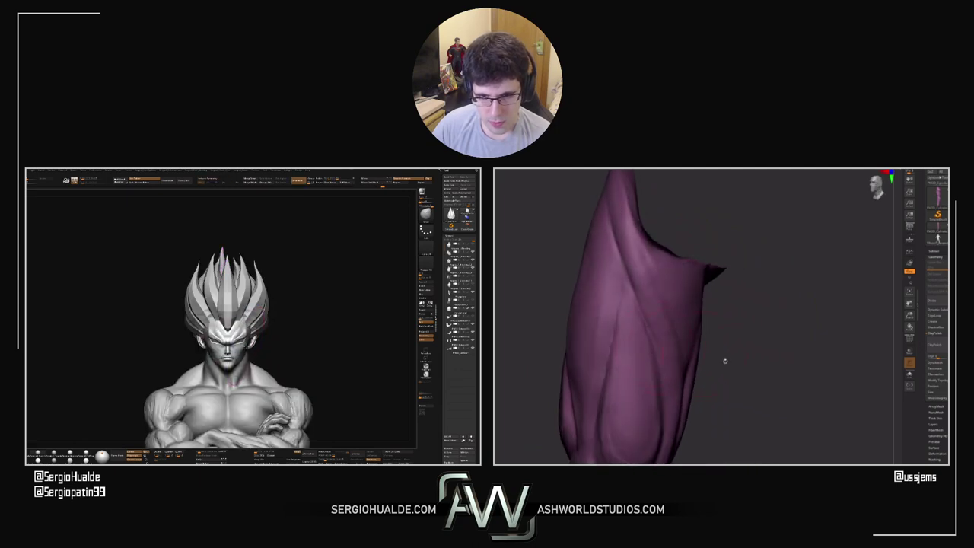
{"action": "right_click_drag", "start_coordinate": [724, 360], "coordinate": [715, 357]}
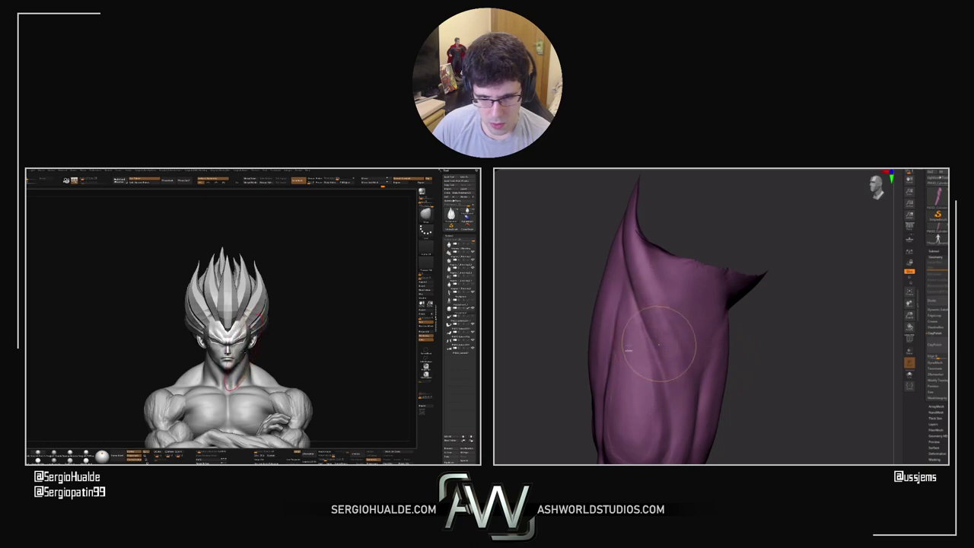
{"action": "right_click_drag", "start_coordinate": [659, 344], "coordinate": [723, 340], "text": "ctrl"}
{"action": "right_click_drag", "start_coordinate": [723, 341], "coordinate": [754, 340]}
{"action": "right_click_drag", "start_coordinate": [713, 279], "coordinate": [831, 295], "text": "ctrl"}
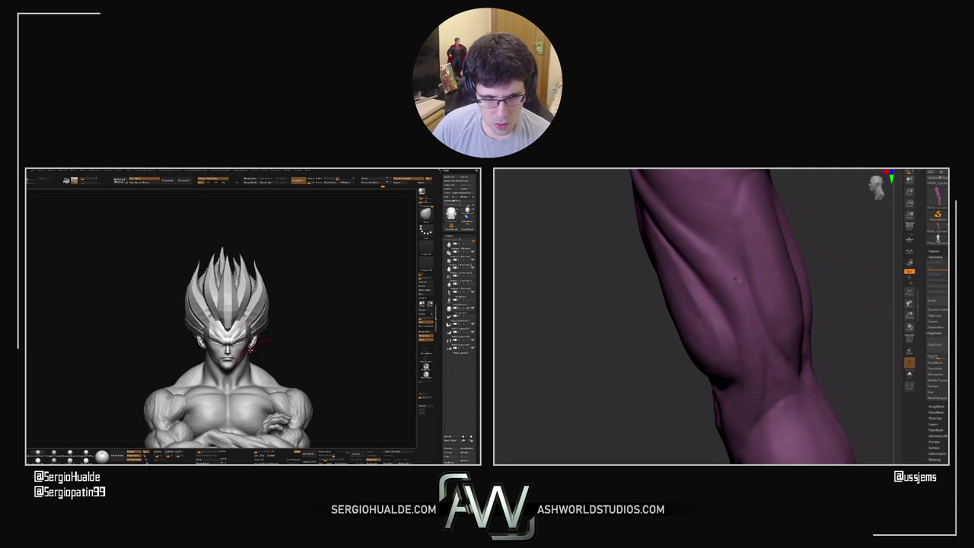
{"action": "mouse_move", "coordinate": [251, 351]}
{"action": "right_mouse_down"}
{"action": "mouse_move", "coordinate": [196, 352]}
{"action": "mouse_move", "coordinate": [227, 385]}
{"action": "right_mouse_up"}
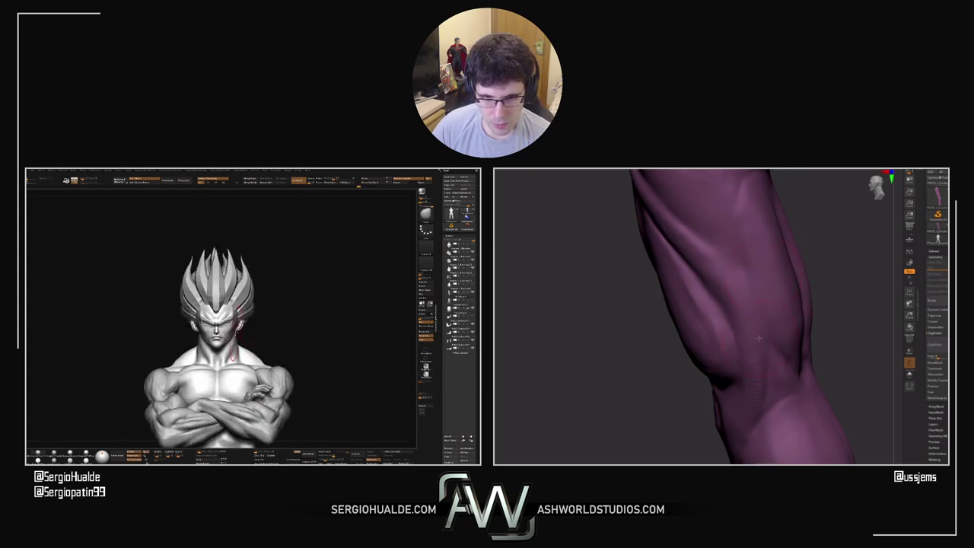
{"action": "right_click_drag", "start_coordinate": [758, 337], "coordinate": [792, 364]}
Show the hidden parts of the horned character's trousers and apply Mirror And Weld to copy the folds to the other leg
{"action": "left_click", "coordinate": [749, 378], "text": "ctrl+shift"}
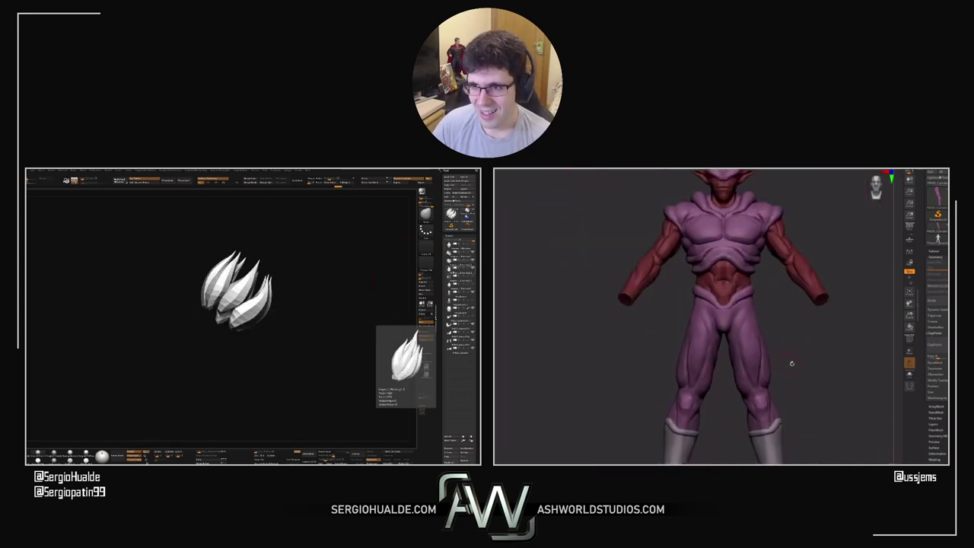
{"action": "left_click", "coordinate": [937, 380]}
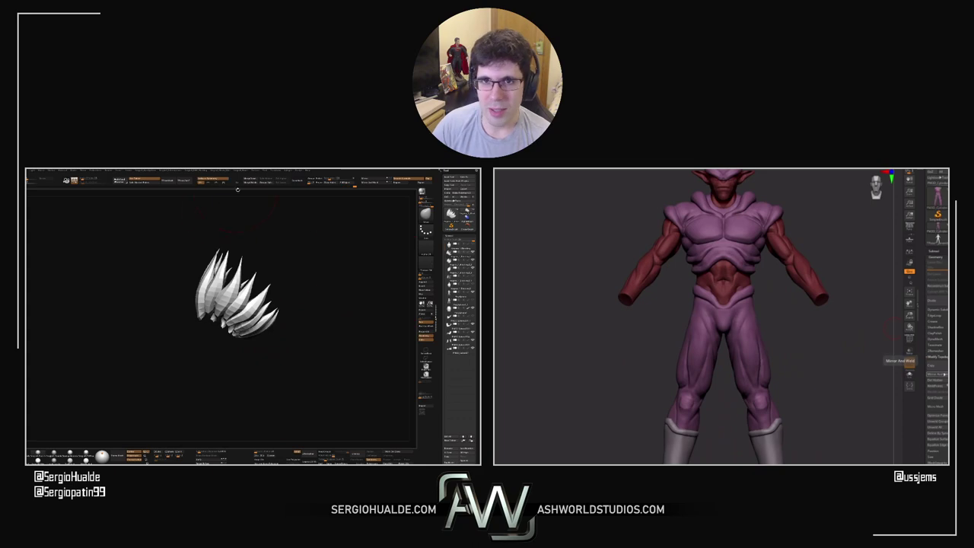
{"action": "left_click", "coordinate": [944, 374]}
{"action": "right_click_drag", "start_coordinate": [812, 337], "coordinate": [748, 310]}
{"action": "left_click_drag", "start_coordinate": [750, 309], "coordinate": [751, 367]}
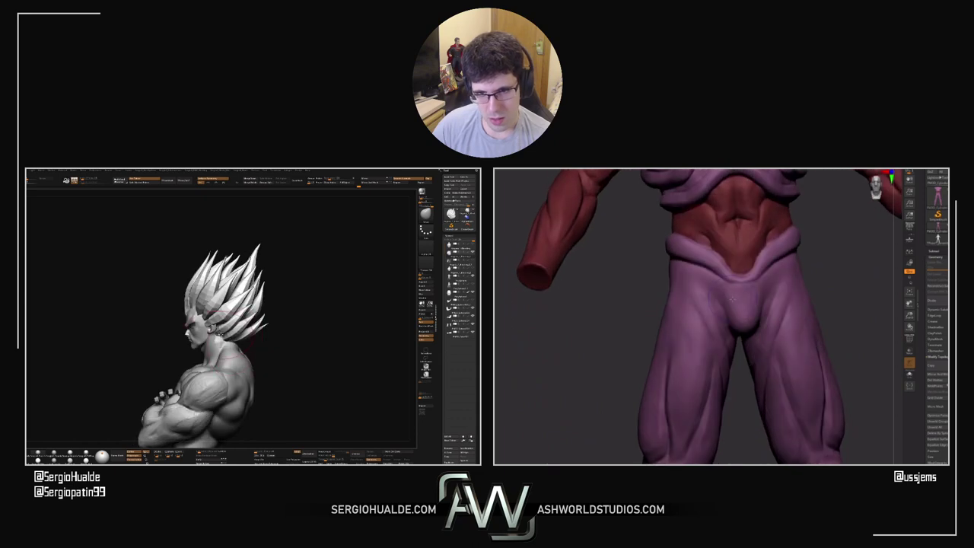
Examine the fighter's hair and body and the horned character's torso and waist from the front, side and back
{"action": "right_click_drag", "start_coordinate": [220, 334], "coordinate": [245, 352]}
{"action": "left_click_drag", "start_coordinate": [848, 241], "coordinate": [716, 393], "text": "alt"}
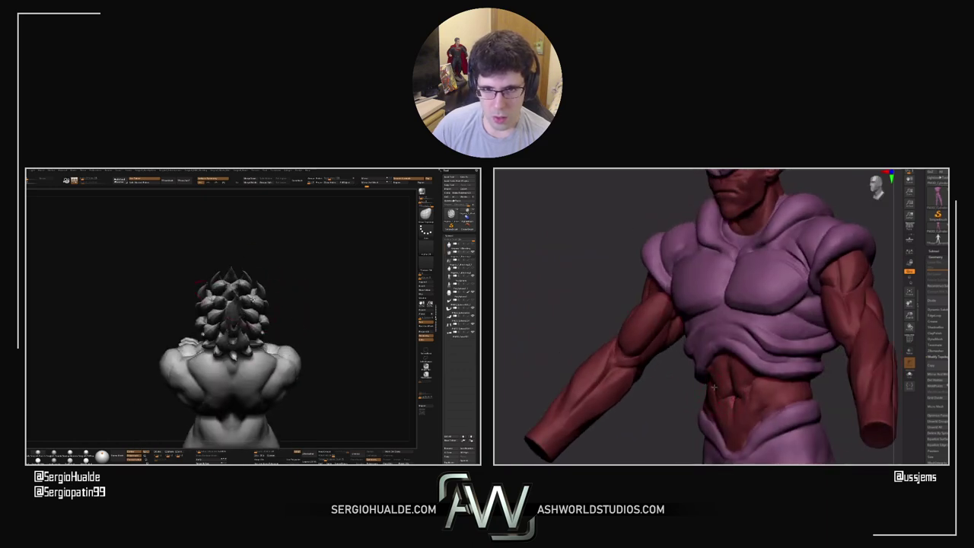
{"action": "mouse_move", "coordinate": [714, 388]}
{"action": "right_mouse_down"}
{"action": "mouse_move", "coordinate": [754, 388]}
{"action": "mouse_move", "coordinate": [725, 384]}
{"action": "right_mouse_up"}
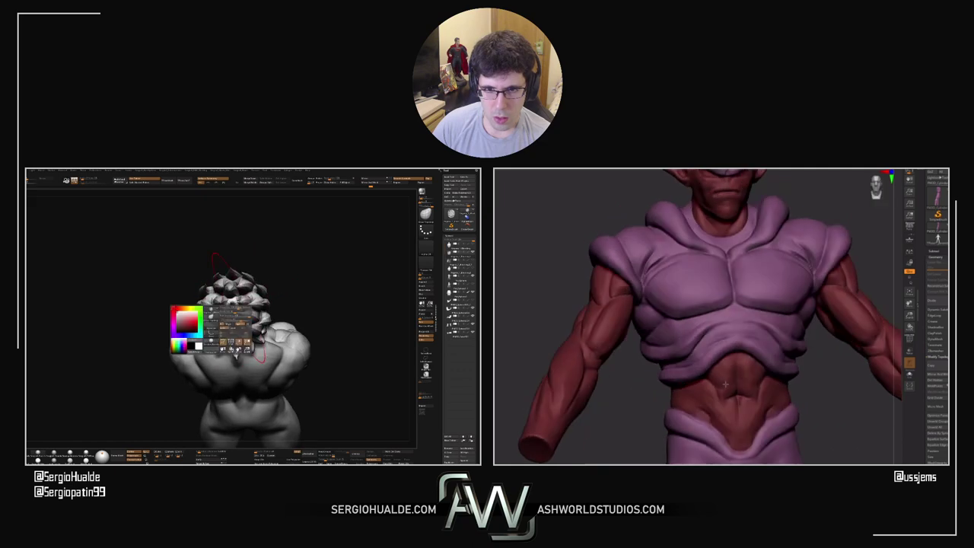
{"action": "left_click_drag", "start_coordinate": [725, 384], "coordinate": [732, 385]}
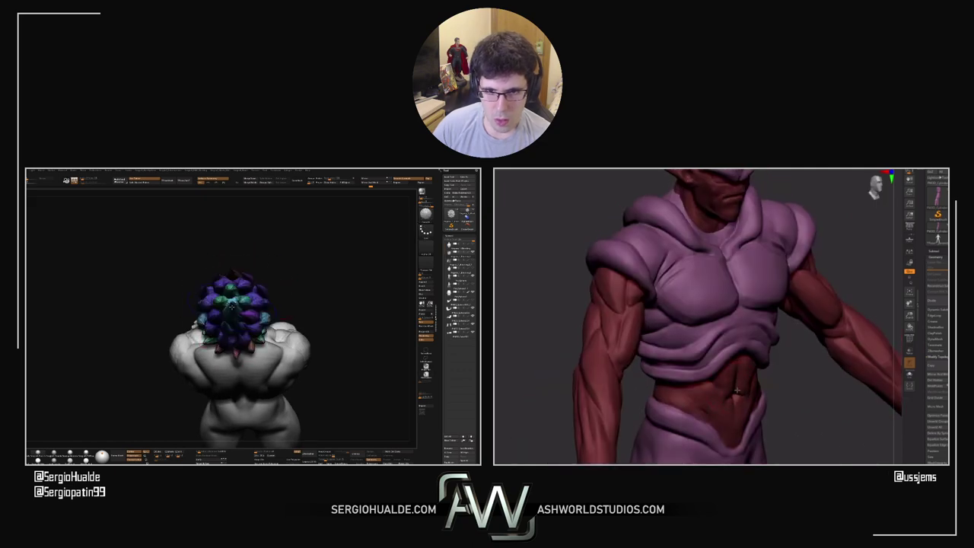
{"action": "mouse_move", "coordinate": [737, 391]}
{"action": "right_mouse_down"}
{"action": "mouse_move", "coordinate": [758, 393]}
{"action": "mouse_move", "coordinate": [738, 394]}
{"action": "right_mouse_up"}
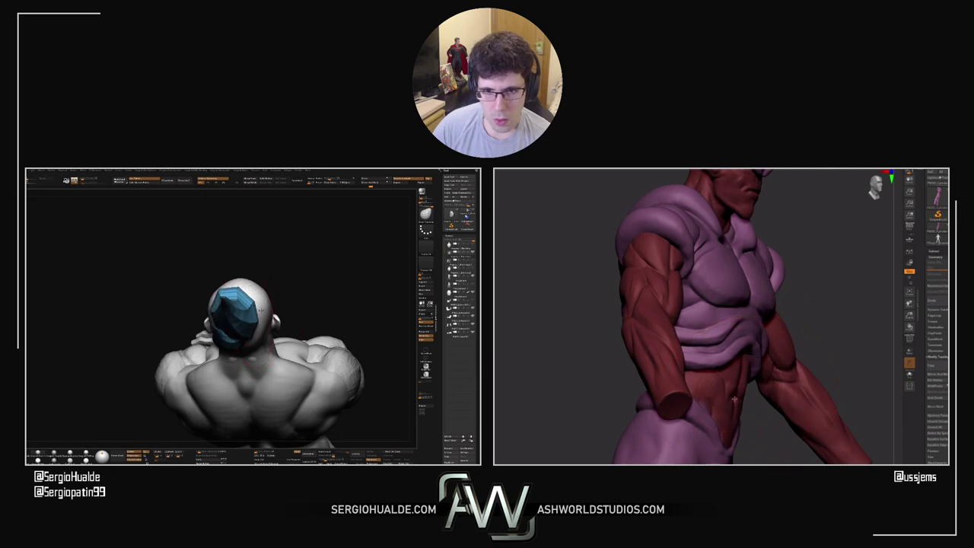
{"action": "left_click_drag", "start_coordinate": [734, 400], "coordinate": [750, 398]}
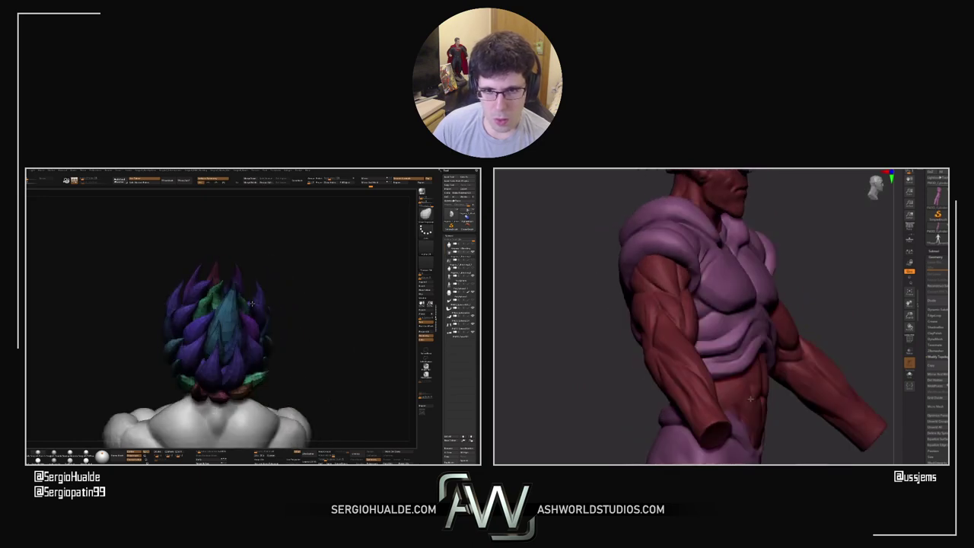
{"action": "right_click_drag", "start_coordinate": [750, 399], "coordinate": [819, 400]}
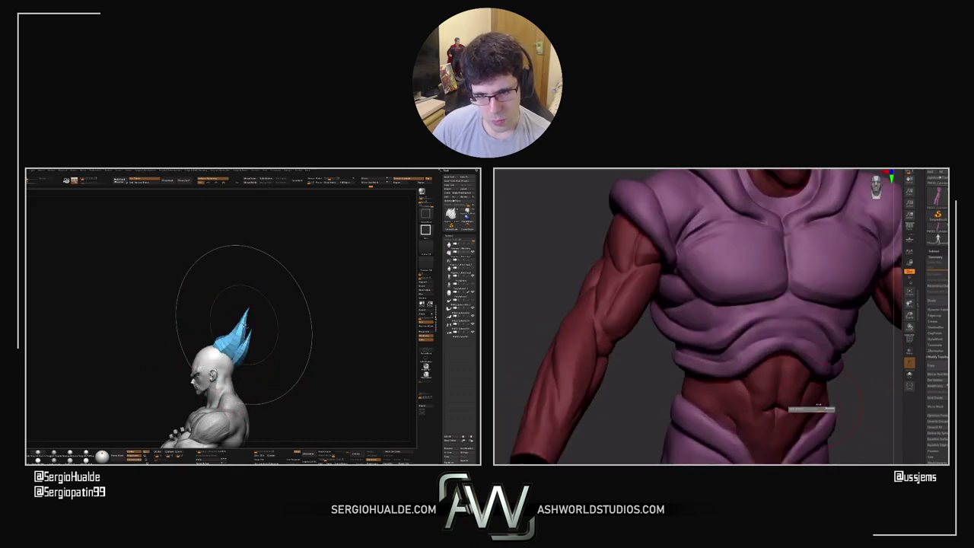
{"action": "left_click_drag", "start_coordinate": [822, 398], "coordinate": [832, 394]}
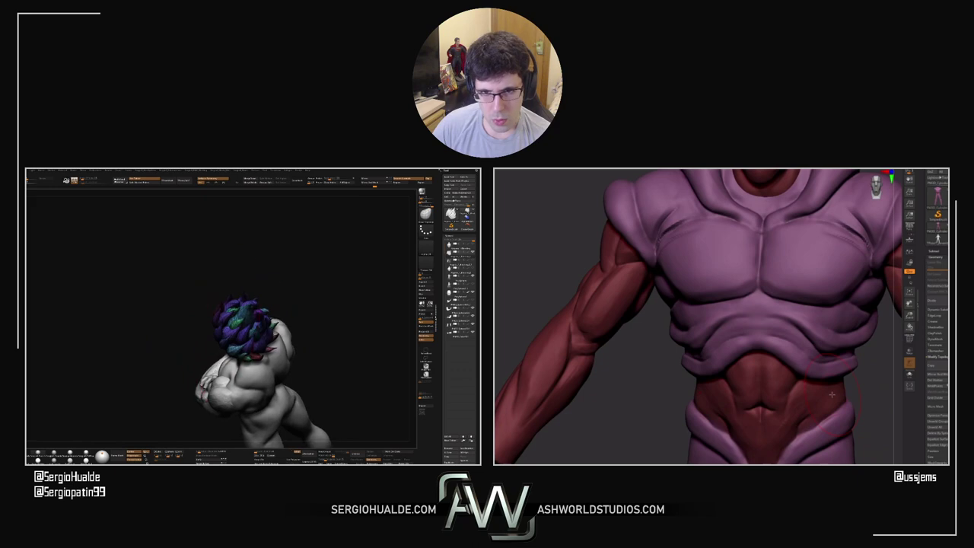
{"action": "scroll", "coordinate": [832, 394], "scroll_direction": "down", "scroll_amount": 3}
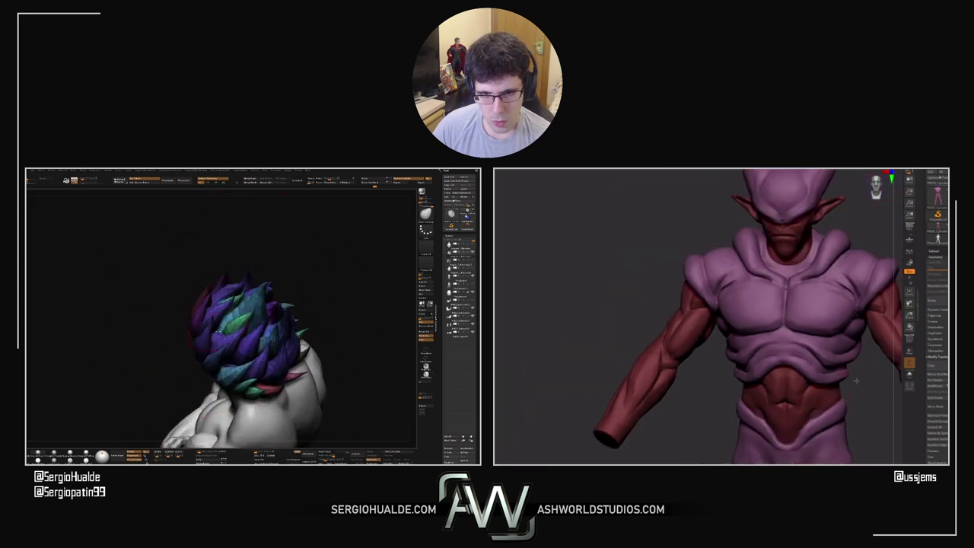
{"action": "left_click_drag", "start_coordinate": [855, 381], "coordinate": [801, 355], "text": "alt"}
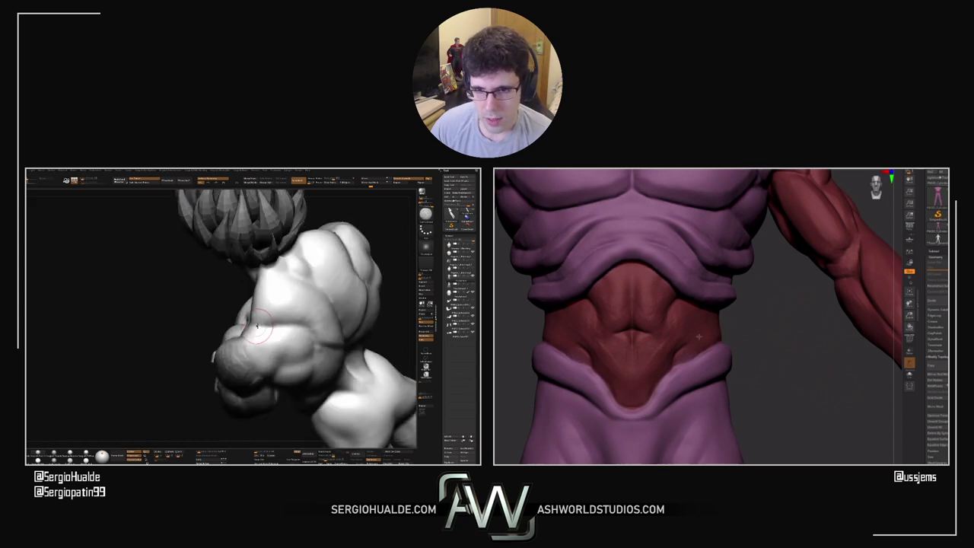
{"action": "right_click_drag", "start_coordinate": [318, 342], "coordinate": [320, 321]}
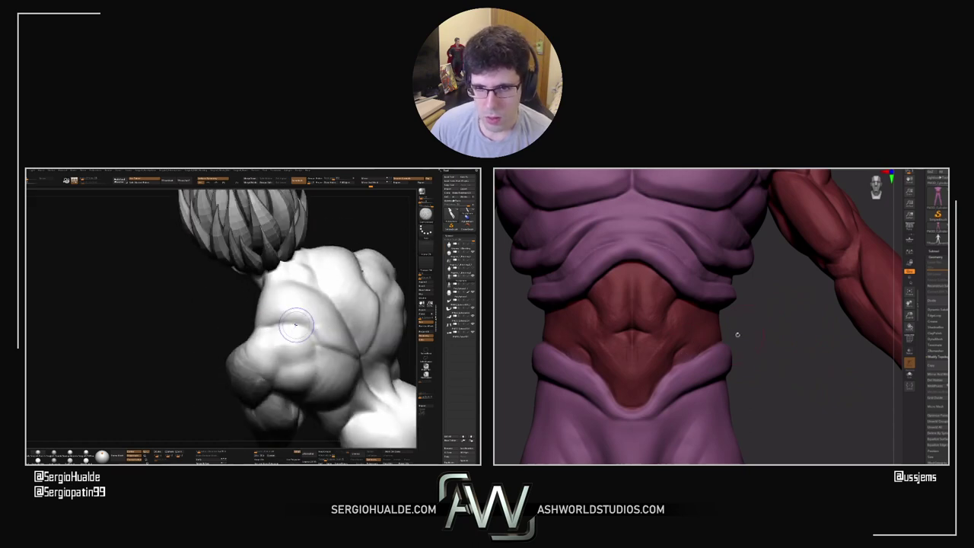
{"action": "left_click_drag", "start_coordinate": [736, 334], "coordinate": [685, 329]}
{"action": "right_click_drag", "start_coordinate": [318, 318], "coordinate": [314, 339], "text": "ctrl"}
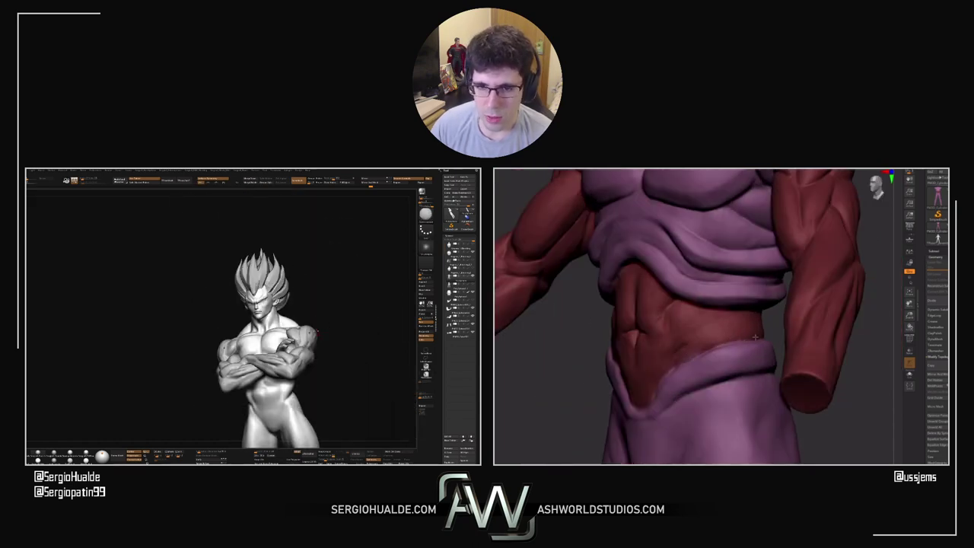
{"action": "right_click_drag", "start_coordinate": [764, 333], "coordinate": [785, 334]}
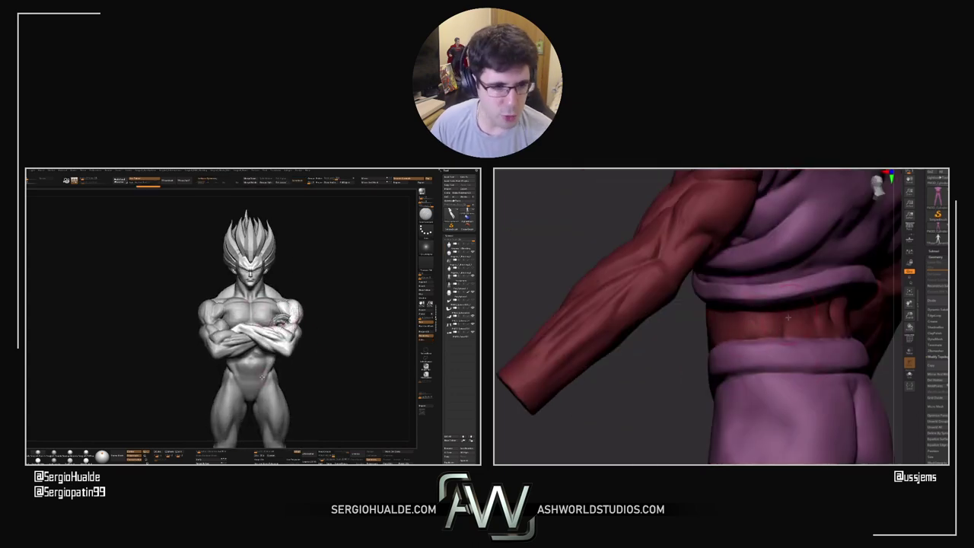
Examine the horned character's waist, abdomen and torso folds from the back, the front and slightly below
{"action": "right_click_drag", "start_coordinate": [639, 363], "coordinate": [767, 315]}
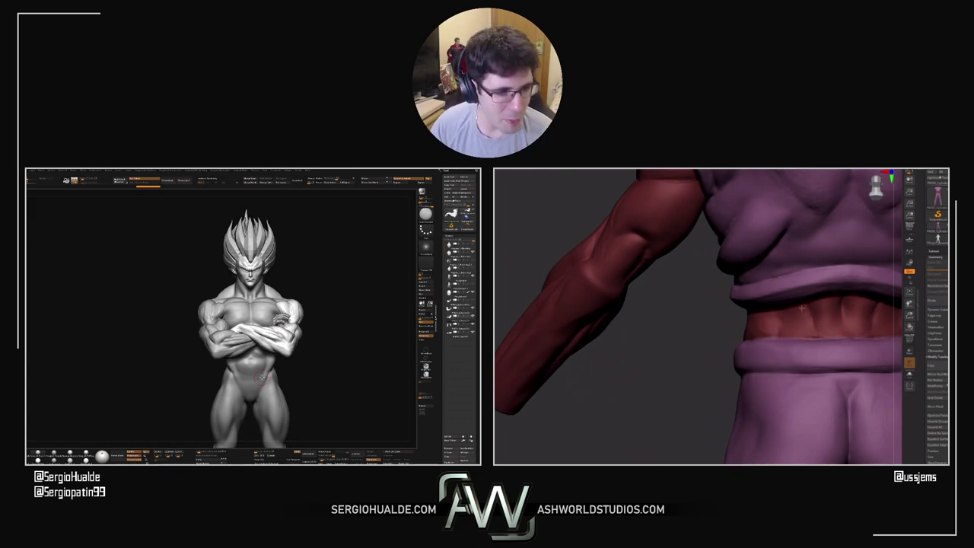
{"action": "left_click_drag", "start_coordinate": [681, 383], "coordinate": [680, 405], "text": "alt"}
{"action": "right_click_drag", "start_coordinate": [679, 407], "coordinate": [688, 396]}
{"action": "right_click_drag", "start_coordinate": [830, 408], "coordinate": [805, 369]}
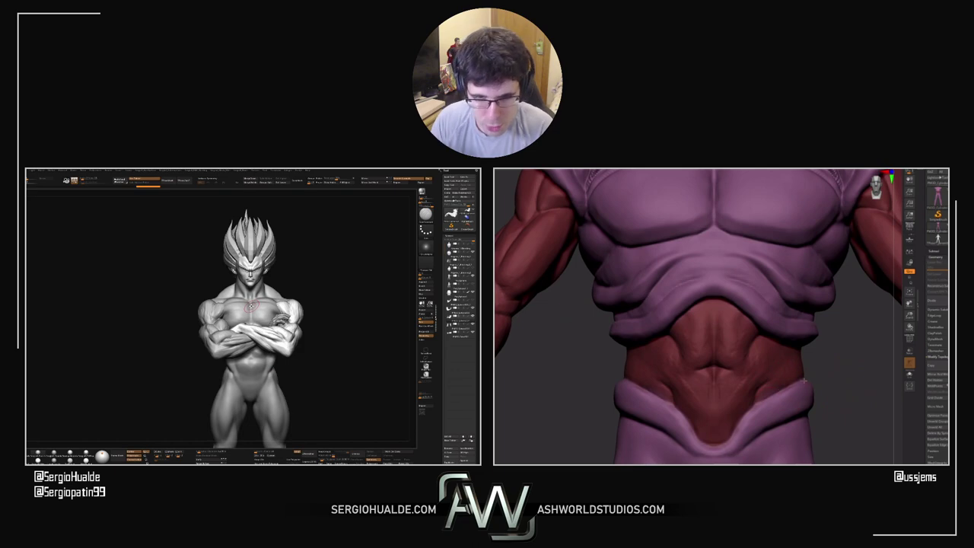
{"action": "left_click_drag", "start_coordinate": [816, 377], "coordinate": [834, 371]}
{"action": "left_click_drag", "start_coordinate": [337, 354], "coordinate": [239, 386]}
{"action": "left_click", "coordinate": [239, 383], "text": "alt"}
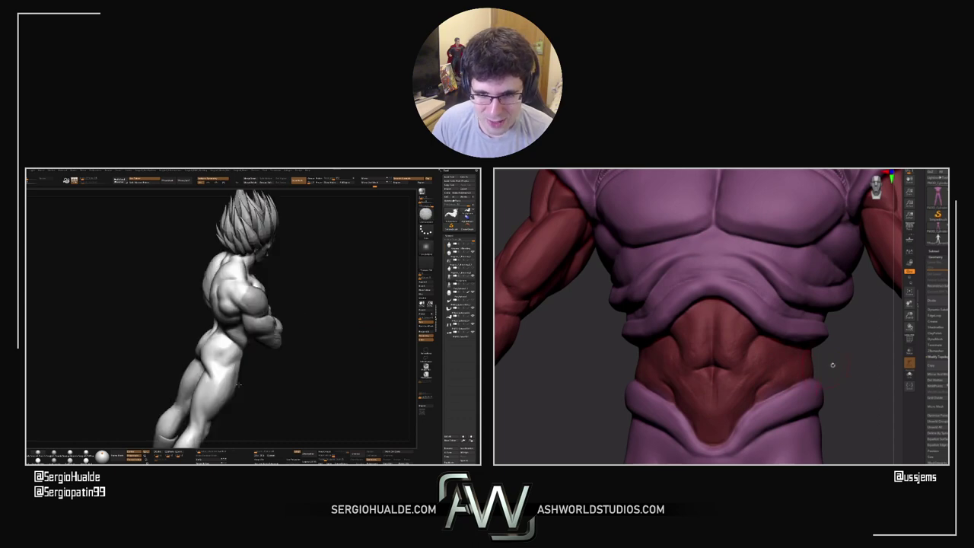
{"action": "left_click_drag", "start_coordinate": [832, 366], "coordinate": [762, 322]}
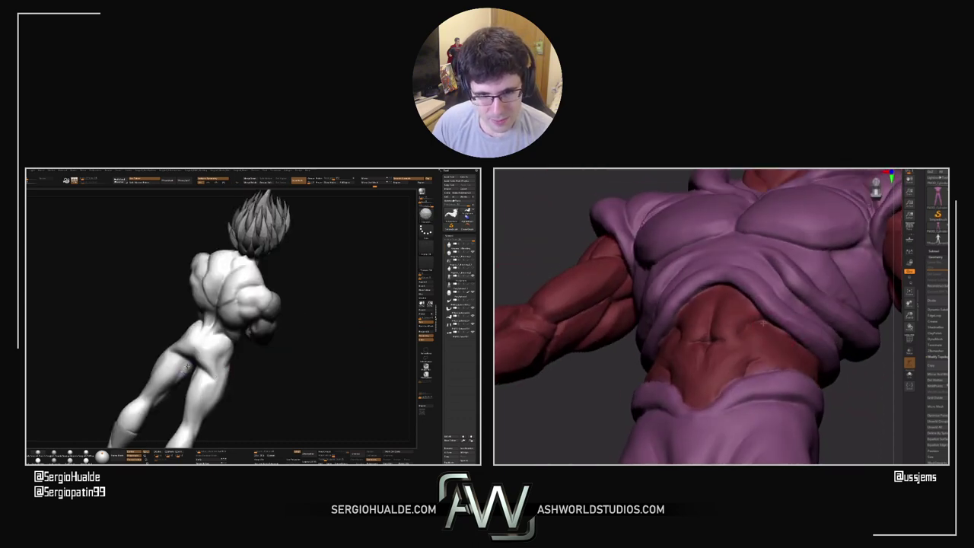
Examine the fighter's legs and boots from several angles, along with the horned character's waist from the side and below
{"action": "left_click_drag", "start_coordinate": [157, 390], "coordinate": [185, 403]}
{"action": "left_click_drag", "start_coordinate": [858, 401], "coordinate": [866, 409]}
{"action": "left_click_drag", "start_coordinate": [185, 404], "coordinate": [196, 367]}
{"action": "left_click_drag", "start_coordinate": [865, 409], "coordinate": [839, 391]}
{"action": "left_click_drag", "start_coordinate": [197, 367], "coordinate": [198, 350]}
{"action": "left_click_drag", "start_coordinate": [830, 382], "coordinate": [823, 367]}
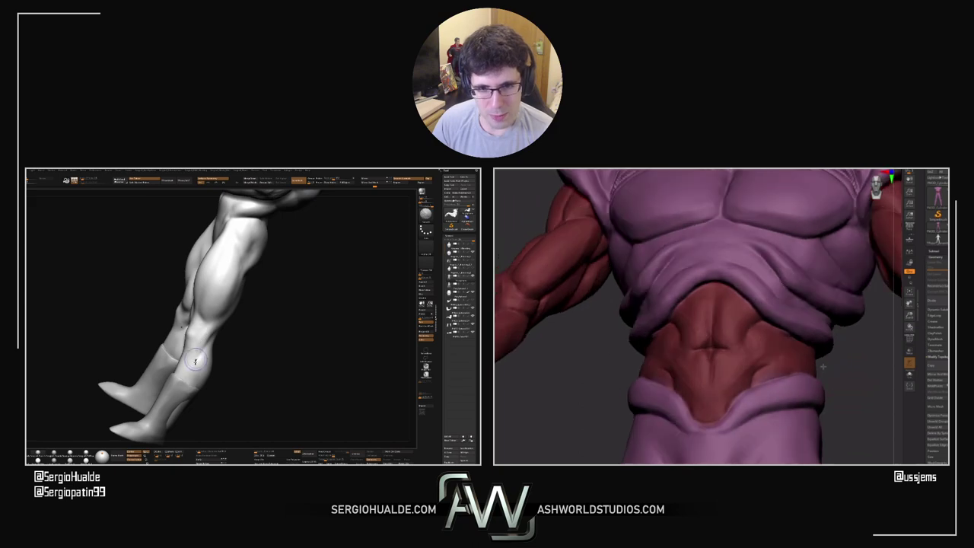
{"action": "left_click_drag", "start_coordinate": [194, 362], "coordinate": [206, 368]}
{"action": "left_click_drag", "start_coordinate": [823, 367], "coordinate": [811, 344]}
{"action": "left_click_drag", "start_coordinate": [210, 357], "coordinate": [202, 365]}
{"action": "left_click_drag", "start_coordinate": [881, 371], "coordinate": [829, 358]}
{"action": "left_click_drag", "start_coordinate": [202, 366], "coordinate": [200, 342], "text": "alt"}
{"action": "left_click_drag", "start_coordinate": [830, 357], "coordinate": [761, 335]}
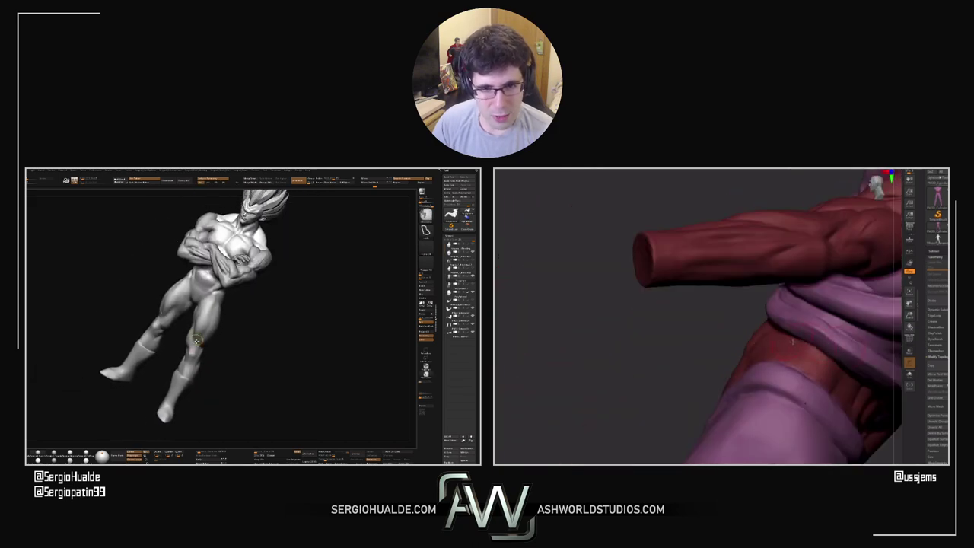
{"action": "left_click_drag", "start_coordinate": [201, 342], "coordinate": [200, 333]}
{"action": "left_click_drag", "start_coordinate": [761, 334], "coordinate": [742, 322]}
{"action": "left_click_drag", "start_coordinate": [200, 333], "coordinate": [206, 381], "text": "alt"}
{"action": "left_click_drag", "start_coordinate": [741, 321], "coordinate": [787, 338]}
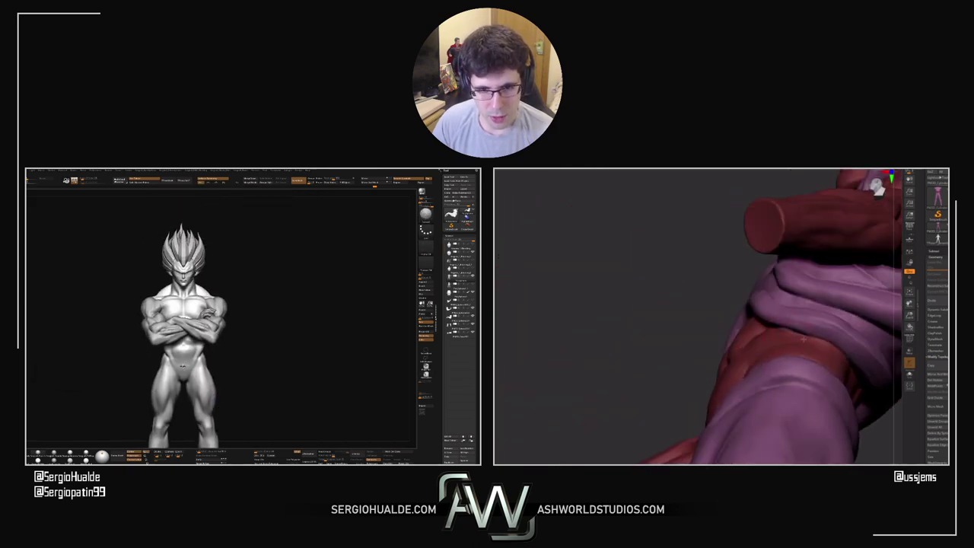
Make the fighter's boots the active part while viewing the full figure from the front
{"action": "left_click_drag", "start_coordinate": [184, 369], "coordinate": [201, 379]}
{"action": "left_click", "coordinate": [216, 388], "text": "alt"}
{"action": "left_click_drag", "start_coordinate": [234, 411], "coordinate": [211, 393], "text": "alt"}
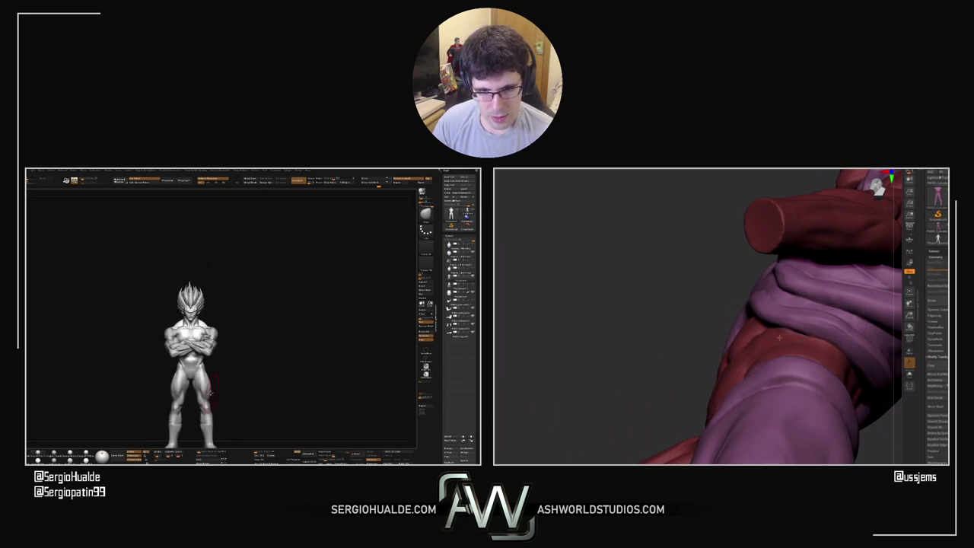
{"action": "left_click_drag", "start_coordinate": [701, 329], "coordinate": [703, 339]}
{"action": "left_click_drag", "start_coordinate": [208, 394], "coordinate": [209, 373], "text": "alt"}
{"action": "left_click_drag", "start_coordinate": [702, 340], "coordinate": [767, 342]}
{"action": "left_click_drag", "start_coordinate": [208, 373], "coordinate": [224, 399]}
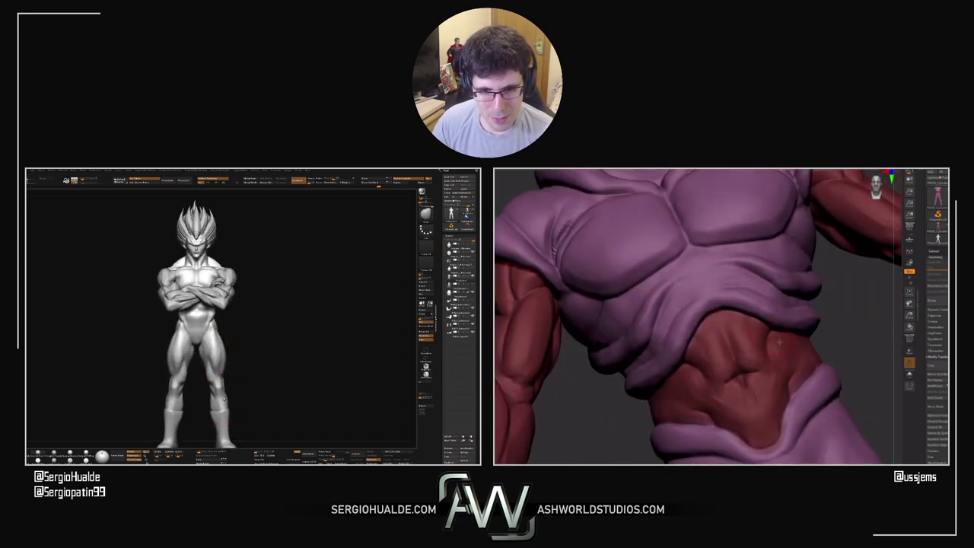
{"action": "left_click", "coordinate": [221, 417], "text": "alt"}
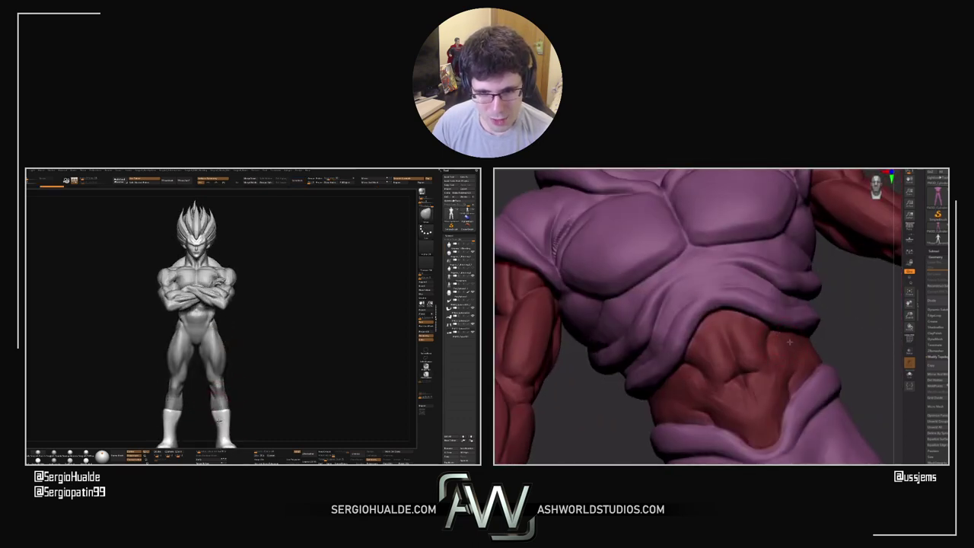
Adjust the outline of the fighter's boots at the toe, sole and cuff, working from the side and back
{"action": "left_click_drag", "start_coordinate": [198, 439], "coordinate": [247, 400], "text": "alt"}
{"action": "left_click_drag", "start_coordinate": [843, 345], "coordinate": [777, 332]}
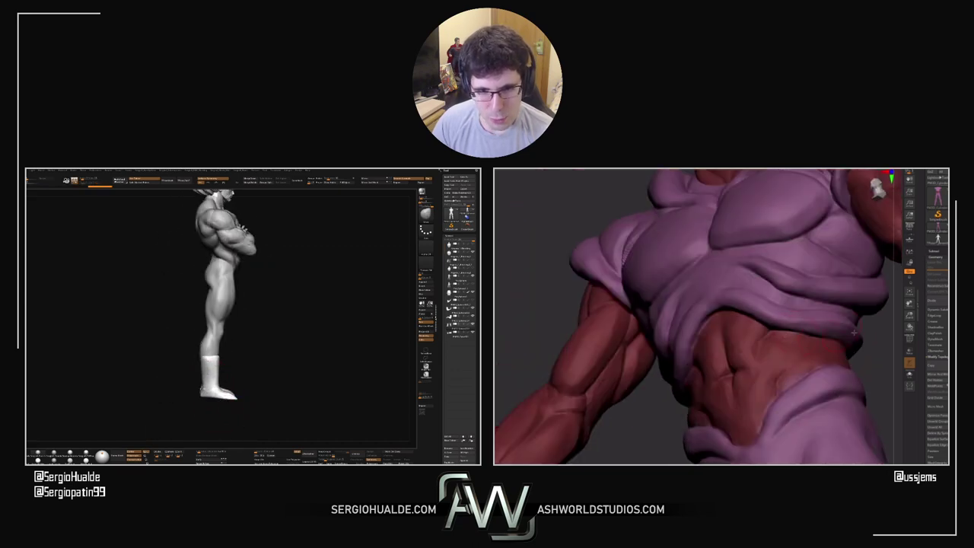
{"action": "left_click_drag", "start_coordinate": [854, 331], "coordinate": [787, 329]}
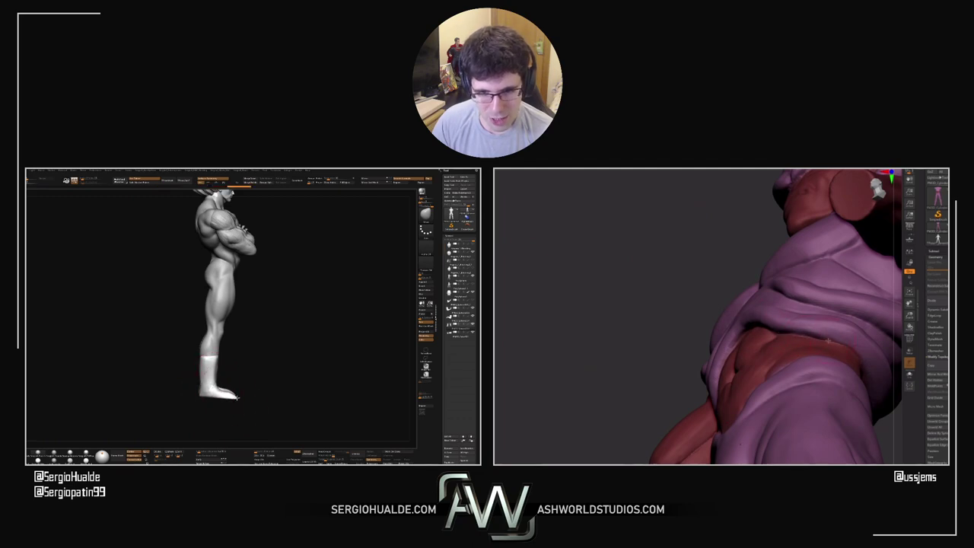
{"action": "left_click_drag", "start_coordinate": [213, 392], "coordinate": [225, 396]}
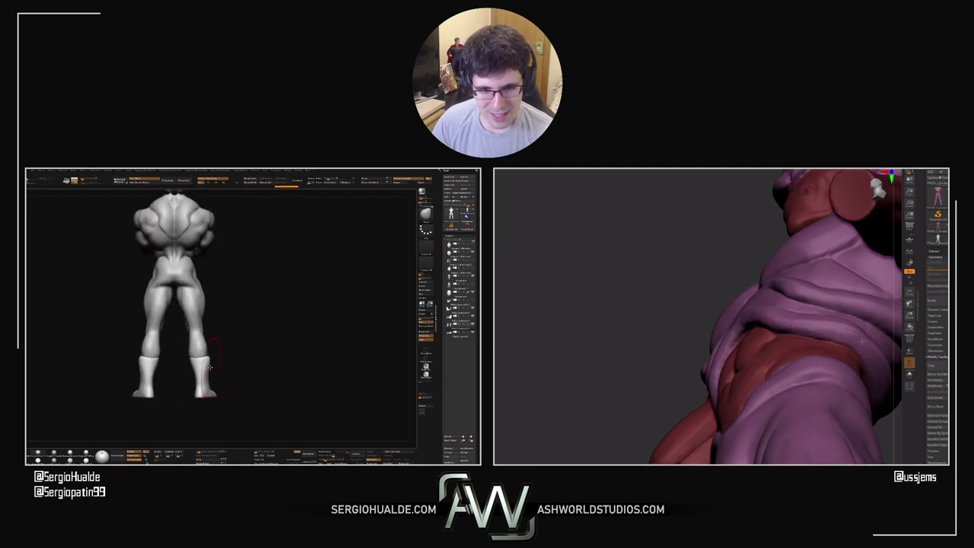
{"action": "left_click_drag", "start_coordinate": [602, 293], "coordinate": [622, 305]}
{"action": "left_click_drag", "start_coordinate": [186, 367], "coordinate": [211, 368]}
{"action": "key", "text": "f"}
{"action": "left_click_drag", "start_coordinate": [785, 315], "coordinate": [778, 309]}
{"action": "left_click_drag", "start_coordinate": [225, 415], "coordinate": [215, 391]}
{"action": "left_click_drag", "start_coordinate": [778, 309], "coordinate": [712, 286], "text": "alt"}
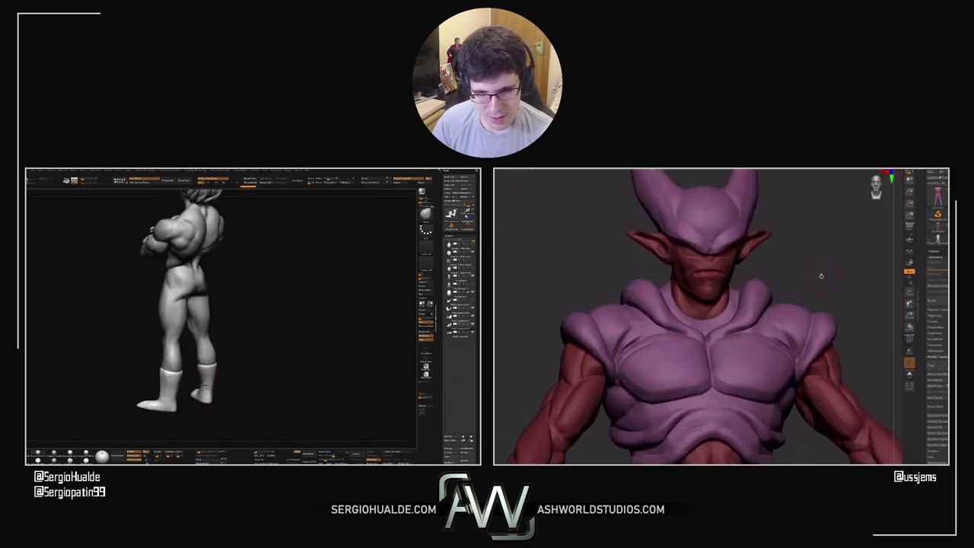
Refine the fighter's boots around the ankle and shaft, and make the horned character's headpiece the active part
{"action": "left_click_drag", "start_coordinate": [820, 276], "coordinate": [805, 354], "text": "alt"}
{"action": "left_click_drag", "start_coordinate": [200, 391], "coordinate": [240, 374]}
{"action": "left_click_drag", "start_coordinate": [805, 354], "coordinate": [819, 330]}
{"action": "left_click_drag", "start_coordinate": [240, 375], "coordinate": [228, 381]}
{"action": "left_click_drag", "start_coordinate": [820, 330], "coordinate": [824, 309]}
{"action": "left_click_drag", "start_coordinate": [228, 381], "coordinate": [220, 386]}
{"action": "left_click_drag", "start_coordinate": [825, 309], "coordinate": [831, 346]}
{"action": "left_click_drag", "start_coordinate": [221, 386], "coordinate": [211, 399]}
{"action": "left_click_drag", "start_coordinate": [831, 345], "coordinate": [857, 236], "text": "shift"}
{"action": "left_click_drag", "start_coordinate": [210, 415], "coordinate": [204, 393]}
{"action": "right_click_drag", "start_coordinate": [672, 341], "coordinate": [686, 348]}
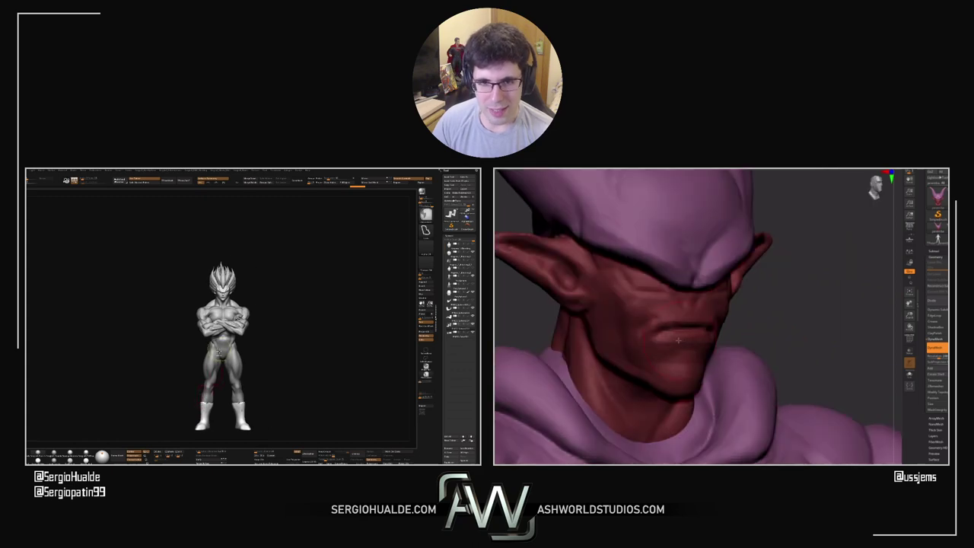
Isolate the fighter's muscular arm with the open hand and choose the Clay Buildup brush
{"action": "right_click_drag", "start_coordinate": [218, 351], "coordinate": [216, 409], "text": "ctrl"}
{"action": "right_click_drag", "start_coordinate": [209, 304], "coordinate": [210, 399], "text": "alt"}
{"action": "right_click_drag", "start_coordinate": [209, 324], "coordinate": [207, 372], "text": "ctrl"}
{"action": "mouse_move", "coordinate": [685, 348]}
{"action": "right_mouse_down"}
{"action": "mouse_move", "coordinate": [711, 346]}
{"action": "mouse_move", "coordinate": [674, 346]}
{"action": "right_mouse_up"}
{"action": "left_click", "coordinate": [165, 304], "text": "alt"}
{"action": "mouse_move", "coordinate": [166, 306]}
{"action": "right_mouse_down", "text": "alt"}
{"action": "mouse_move", "coordinate": [212, 379]}
{"action": "mouse_move", "coordinate": [216, 423]}
{"action": "right_mouse_up", "text": "alt"}
{"action": "key", "text": "b"}
{"action": "key", "text": "c"}
{"action": "key", "text": "b"}
{"action": "key", "text": "s"}
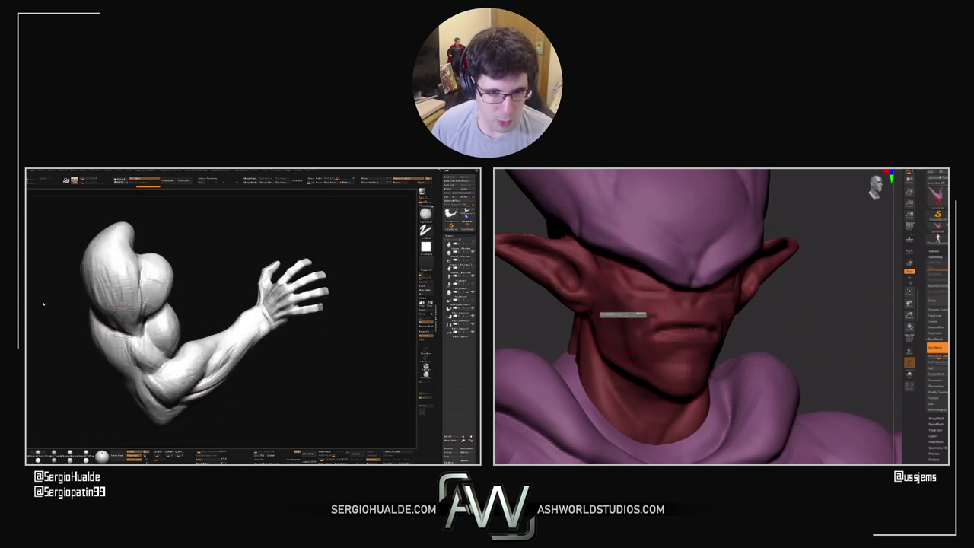
Define the rounded forehead dome on the horned headpiece above its V-shaped brow ridge
{"action": "left_click_drag", "start_coordinate": [834, 331], "coordinate": [646, 325]}
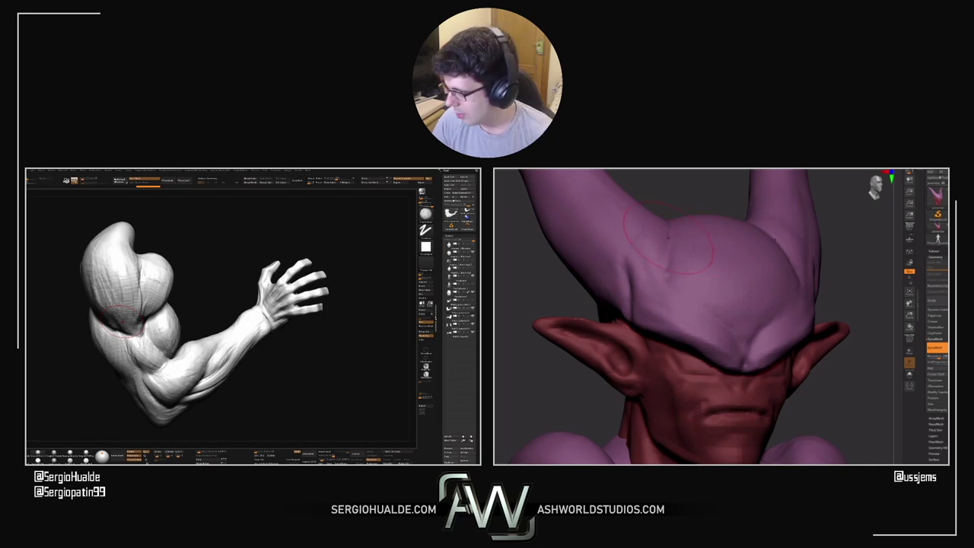
{"action": "left_click_drag", "start_coordinate": [669, 281], "coordinate": [699, 309]}
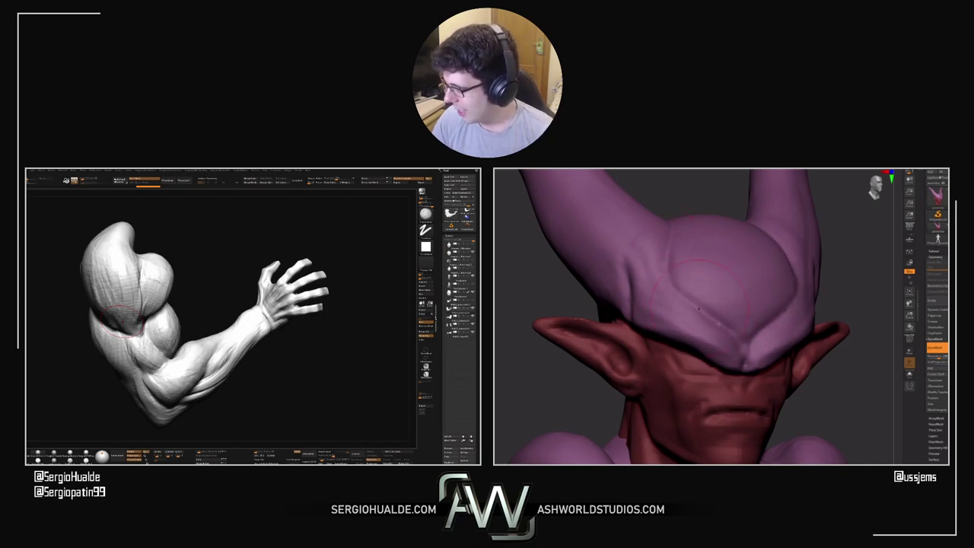
{"action": "left_click_drag", "start_coordinate": [826, 373], "coordinate": [786, 368]}
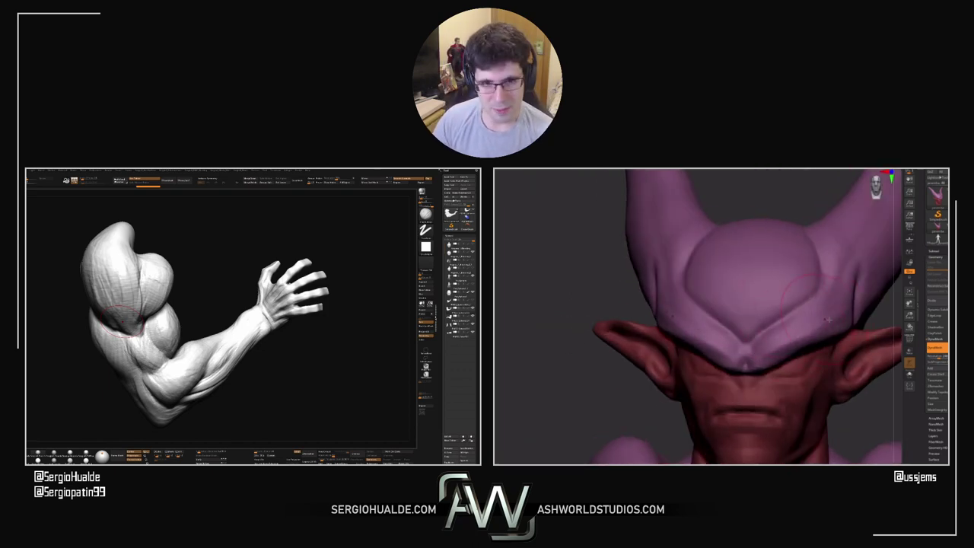
{"action": "left_click_drag", "start_coordinate": [898, 409], "coordinate": [849, 266]}
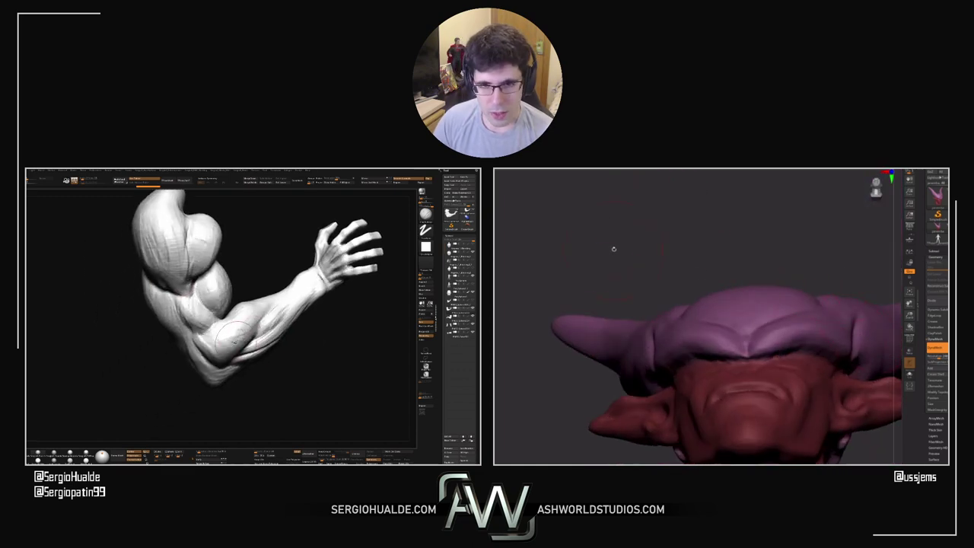
Build up the muscle forms around the elbow and upper forearm of the fighter's isolated arm
{"action": "right_click_drag", "start_coordinate": [221, 335], "coordinate": [216, 349], "text": "alt"}
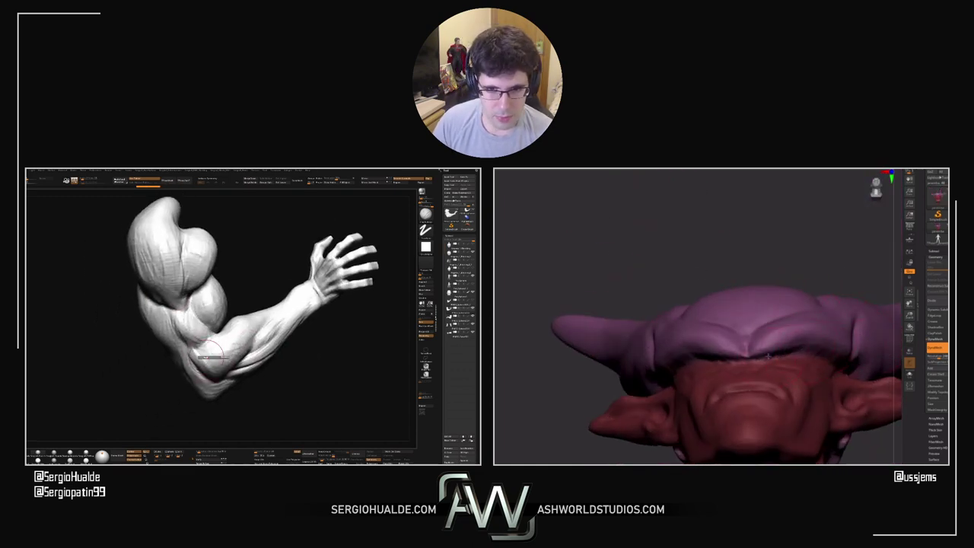
{"action": "left_click_drag", "start_coordinate": [835, 349], "coordinate": [817, 336]}
{"action": "left_click_drag", "start_coordinate": [225, 341], "coordinate": [221, 370]}
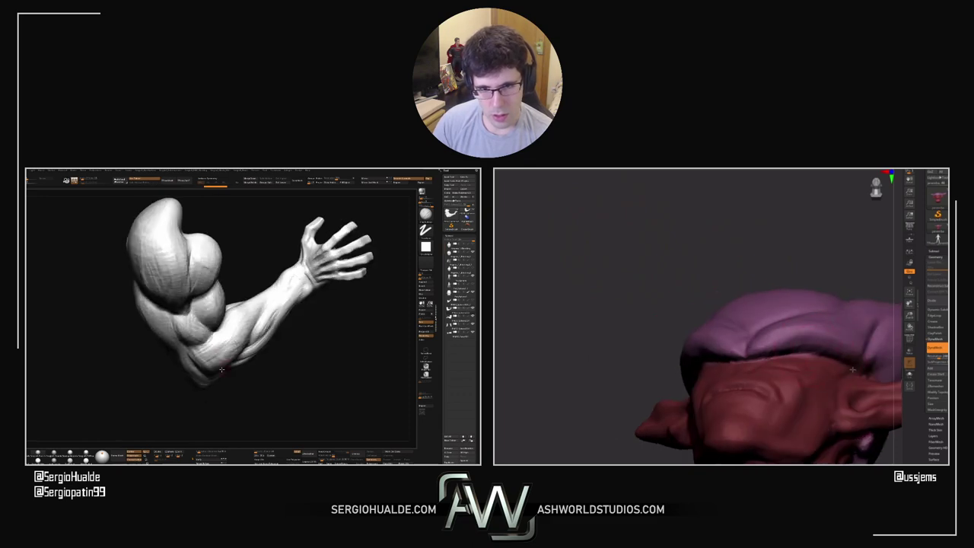
{"action": "mouse_move", "coordinate": [808, 270]}
{"action": "left_mouse_down"}
{"action": "mouse_move", "coordinate": [809, 248]}
{"action": "mouse_move", "coordinate": [802, 263]}
{"action": "left_mouse_up"}
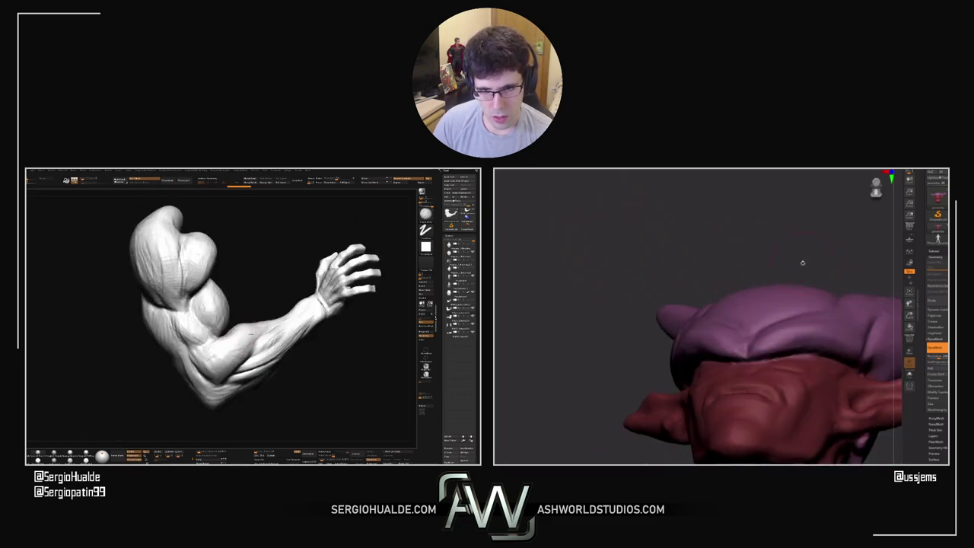
{"action": "right_click_drag", "start_coordinate": [235, 341], "coordinate": [234, 314]}
{"action": "left_click_drag", "start_coordinate": [235, 315], "coordinate": [230, 329]}
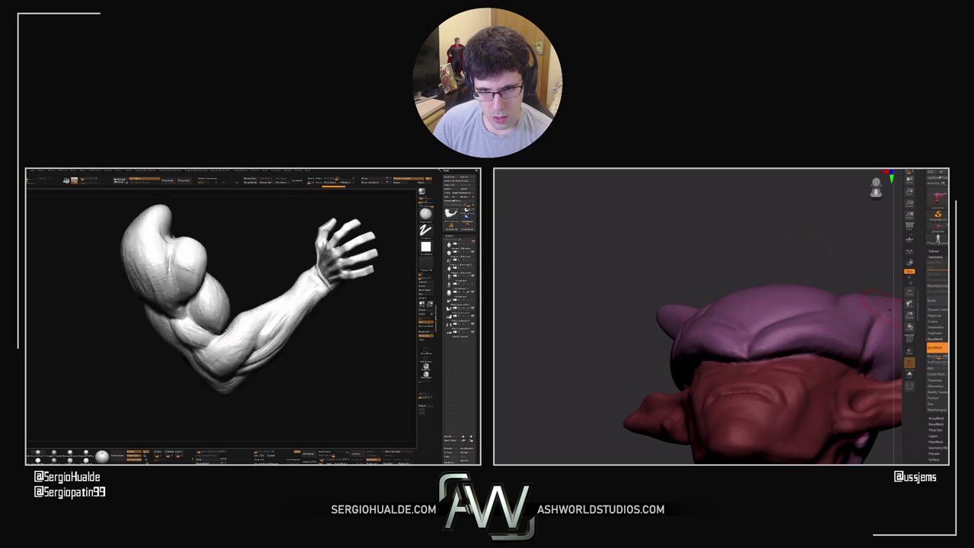
{"action": "left_click_drag", "start_coordinate": [742, 258], "coordinate": [752, 262]}
Choose the Move brush and view the underside of the horned headpiece's rim where it meets the brow
{"action": "key", "text": "b"}
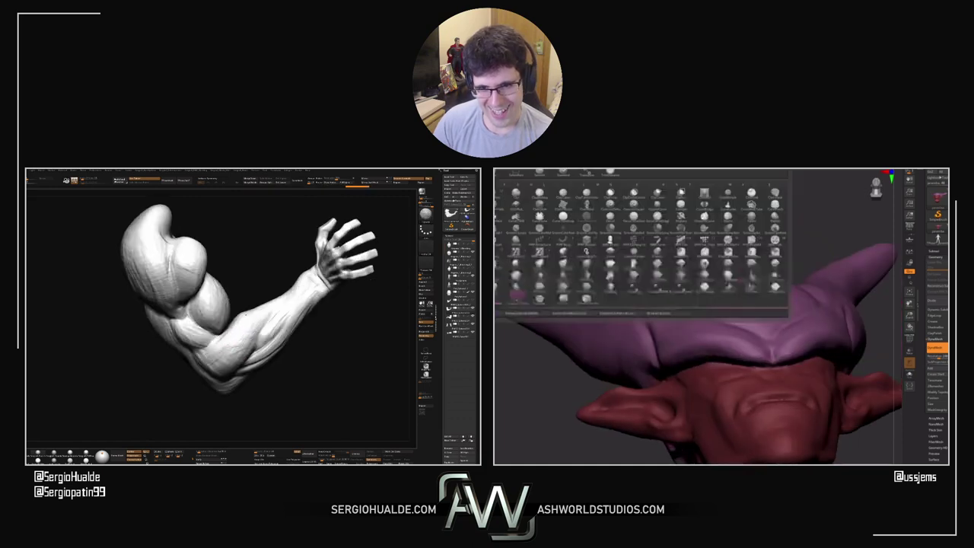
{"action": "key", "text": "m"}
{"action": "key", "text": "v"}
{"action": "right_click_drag", "start_coordinate": [809, 297], "coordinate": [789, 283]}
Refine the separation between the fighter's forearm muscles, checking the arm from the inner side and above
{"action": "right_click_drag", "start_coordinate": [237, 337], "coordinate": [201, 327]}
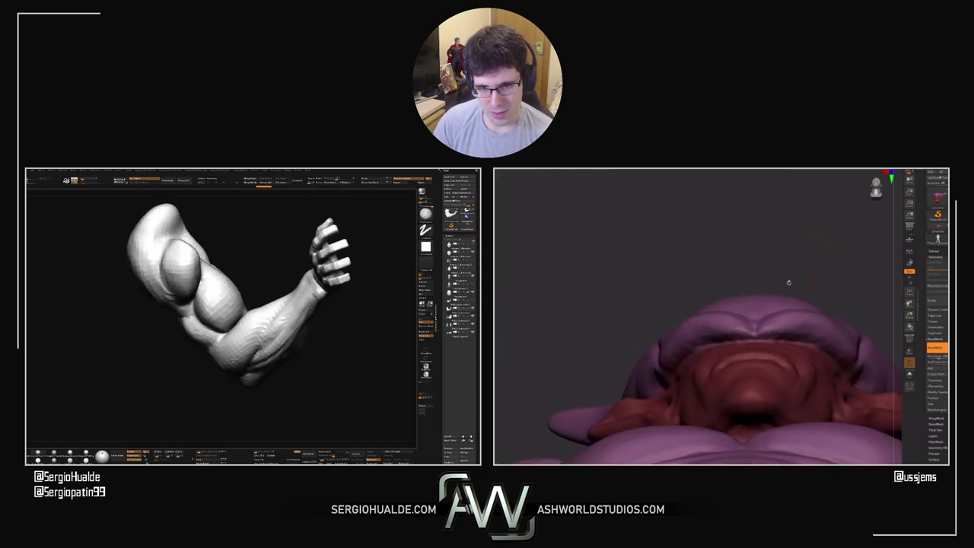
{"action": "mouse_move", "coordinate": [254, 321]}
{"action": "left_mouse_down"}
{"action": "mouse_move", "coordinate": [269, 312]}
{"action": "mouse_move", "coordinate": [247, 304]}
{"action": "left_mouse_up"}
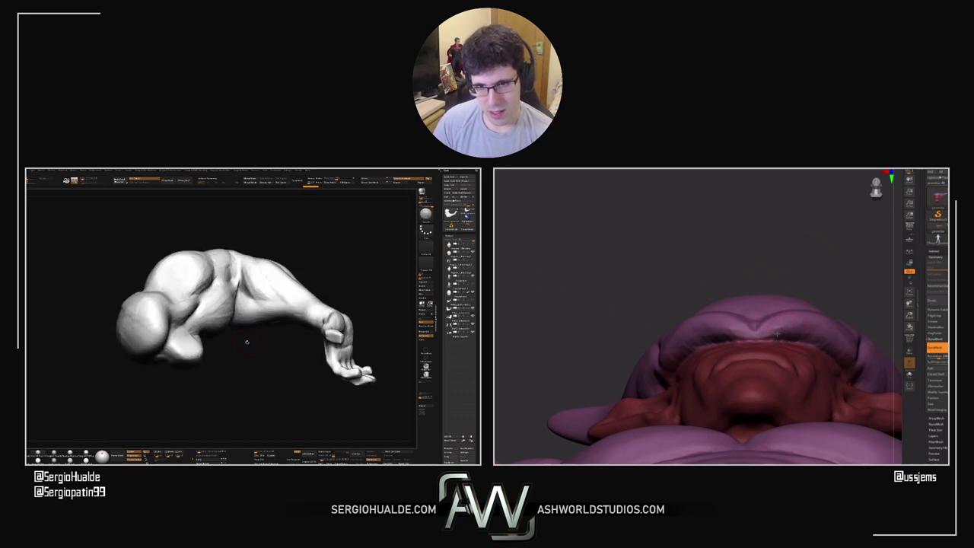
{"action": "mouse_move", "coordinate": [246, 342]}
{"action": "left_mouse_down"}
{"action": "mouse_move", "coordinate": [263, 310]}
{"action": "mouse_move", "coordinate": [245, 328]}
{"action": "left_mouse_up"}
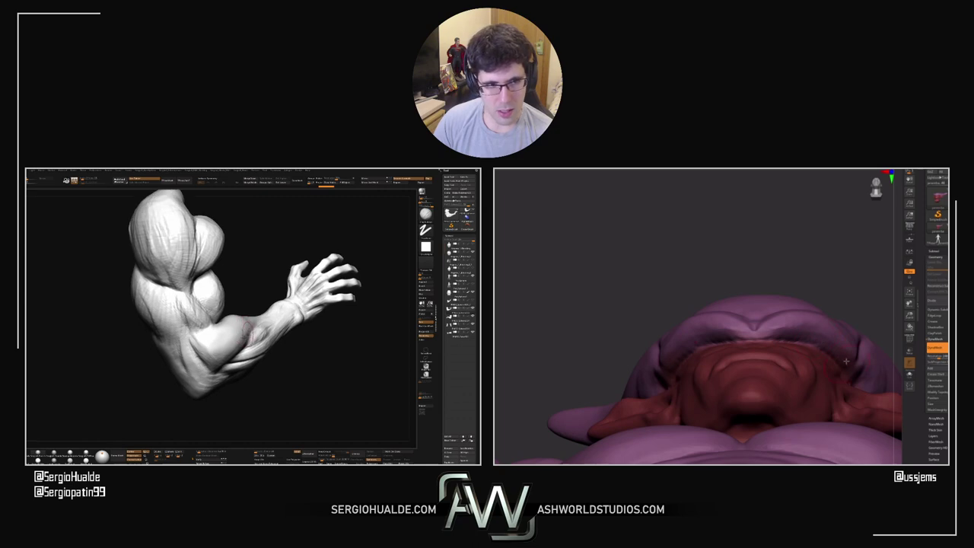
{"action": "mouse_move", "coordinate": [245, 329]}
{"action": "right_mouse_down"}
{"action": "mouse_move", "coordinate": [257, 330]}
{"action": "mouse_move", "coordinate": [247, 340]}
{"action": "right_mouse_up"}
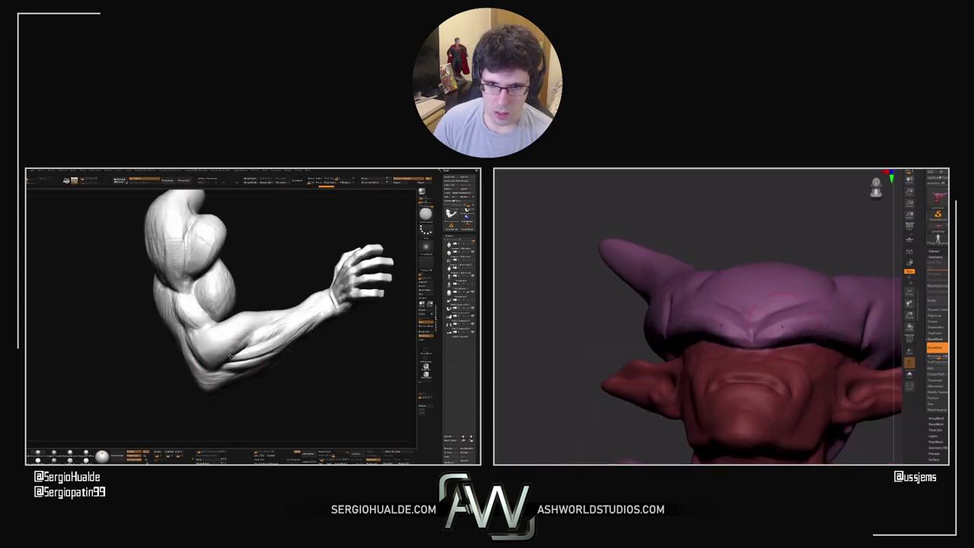
{"action": "left_click_drag", "start_coordinate": [236, 348], "coordinate": [265, 334]}
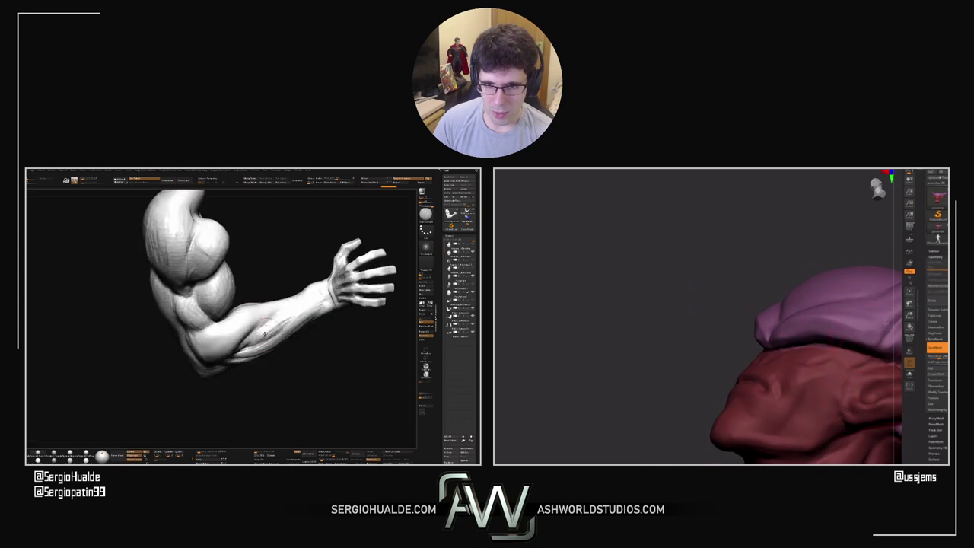
Refine the horned headpiece's forehead and lower rim above the ear, checking it from the front and side
{"action": "left_click_drag", "start_coordinate": [825, 234], "coordinate": [824, 277]}
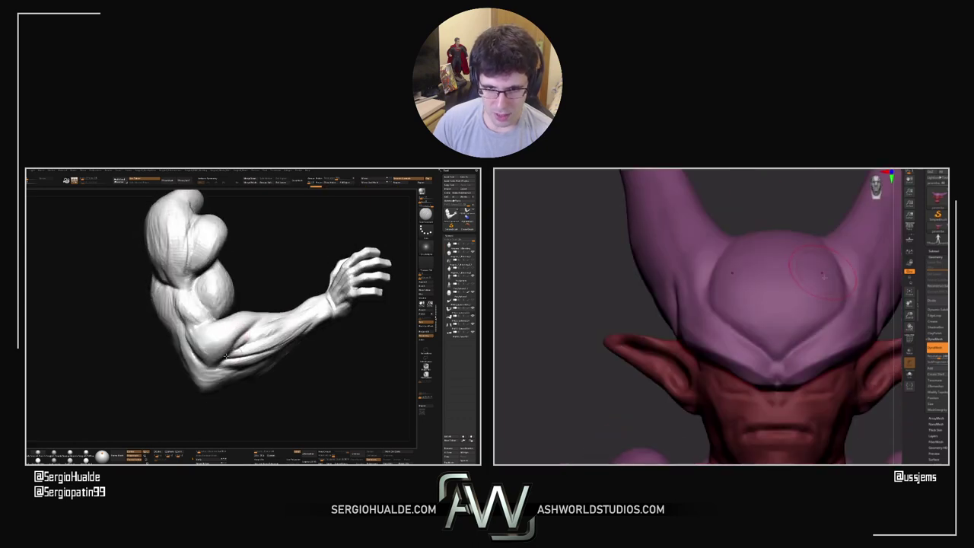
{"action": "left_click_drag", "start_coordinate": [833, 386], "coordinate": [776, 361], "text": "alt"}
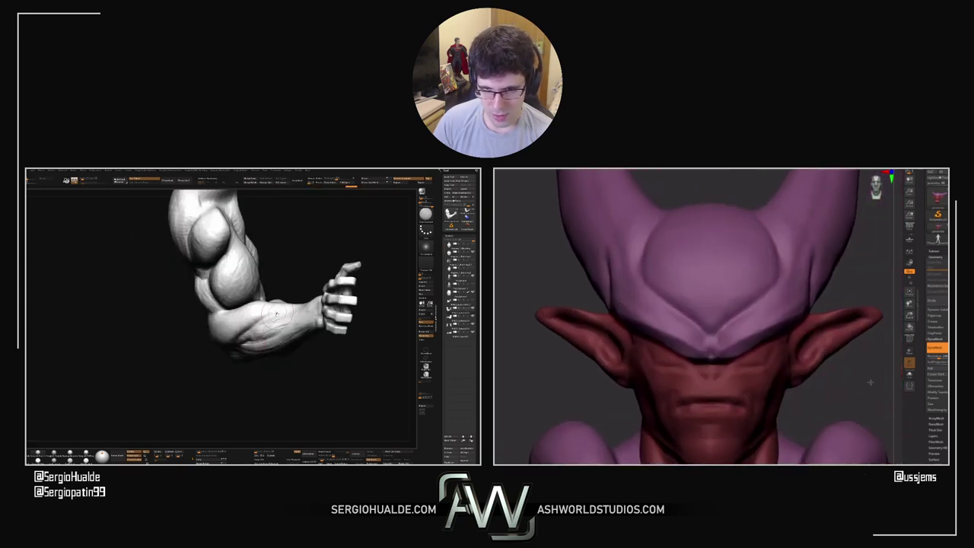
{"action": "left_click_drag", "start_coordinate": [869, 383], "coordinate": [905, 374]}
{"action": "left_click_drag", "start_coordinate": [265, 292], "coordinate": [255, 322]}
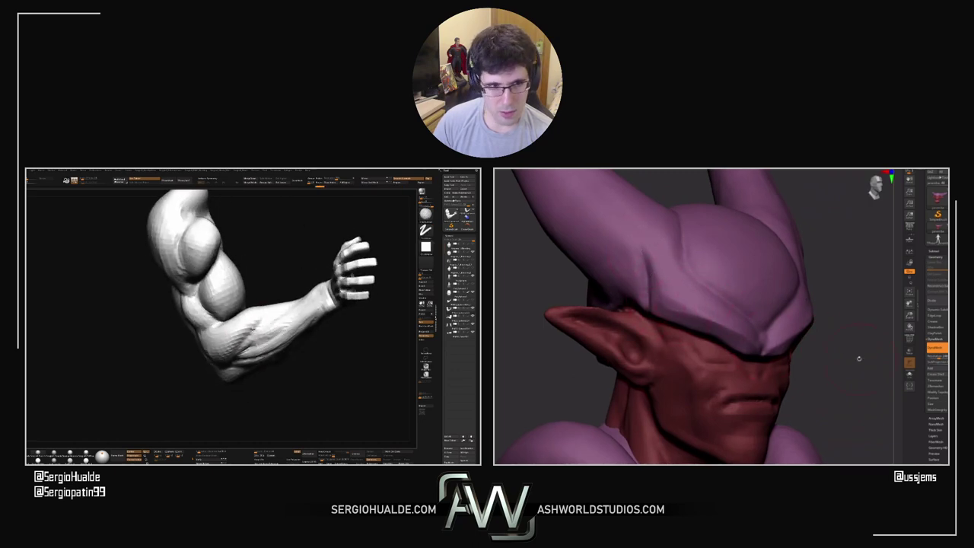
{"action": "left_click_drag", "start_coordinate": [859, 358], "coordinate": [872, 337]}
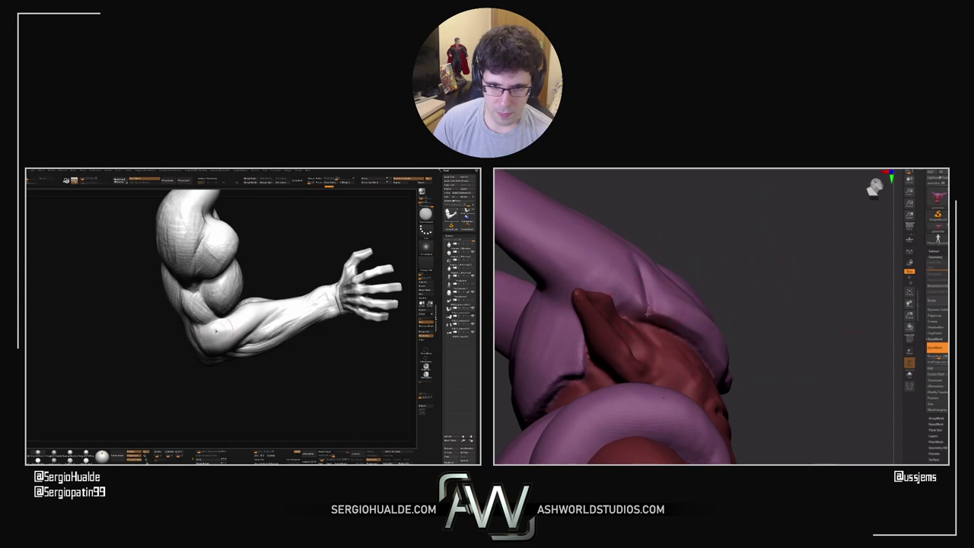
{"action": "left_click_drag", "start_coordinate": [721, 319], "coordinate": [698, 287]}
Shape the outer elbow and the top of the forearm muscle on the fighter's arm
{"action": "mouse_move", "coordinate": [239, 319]}
{"action": "right_mouse_down"}
{"action": "mouse_move", "coordinate": [251, 312]}
{"action": "mouse_move", "coordinate": [243, 281]}
{"action": "mouse_move", "coordinate": [262, 314]}
{"action": "mouse_move", "coordinate": [237, 328]}
{"action": "right_mouse_up"}
{"action": "left_click_drag", "start_coordinate": [215, 327], "coordinate": [194, 313]}
{"action": "right_click_drag", "start_coordinate": [192, 320], "coordinate": [208, 335]}
{"action": "right_click_drag", "start_coordinate": [640, 289], "coordinate": [667, 265]}
{"action": "mouse_move", "coordinate": [209, 335]}
{"action": "right_mouse_down"}
{"action": "mouse_move", "coordinate": [211, 344]}
{"action": "mouse_move", "coordinate": [185, 322]}
{"action": "right_mouse_up"}
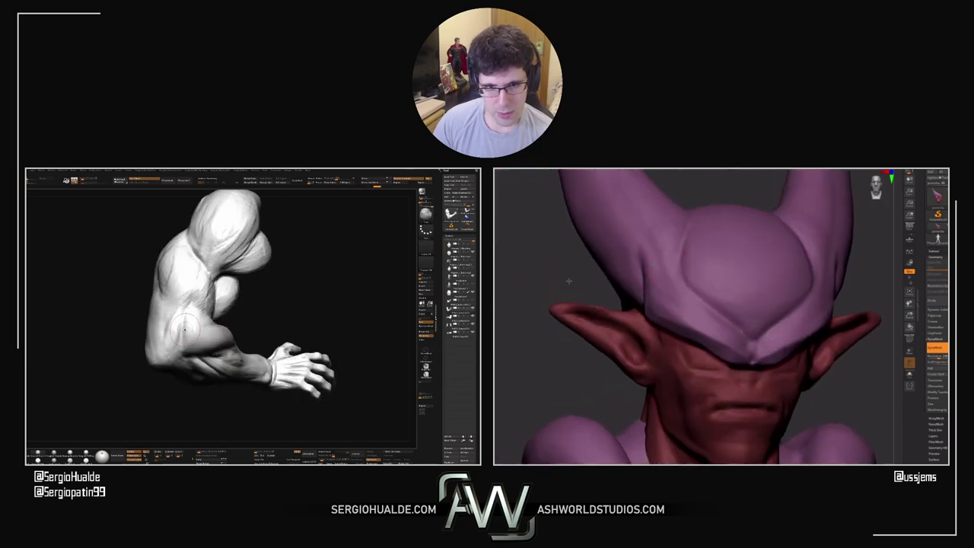
Refine the muscle forms around the elbow on the fighter's arm, checking the horned headpiece's forehead from the front
{"action": "left_click_drag", "start_coordinate": [569, 279], "coordinate": [573, 272]}
{"action": "key", "text": "s"}
{"action": "left_click_drag", "start_coordinate": [187, 341], "coordinate": [183, 311]}
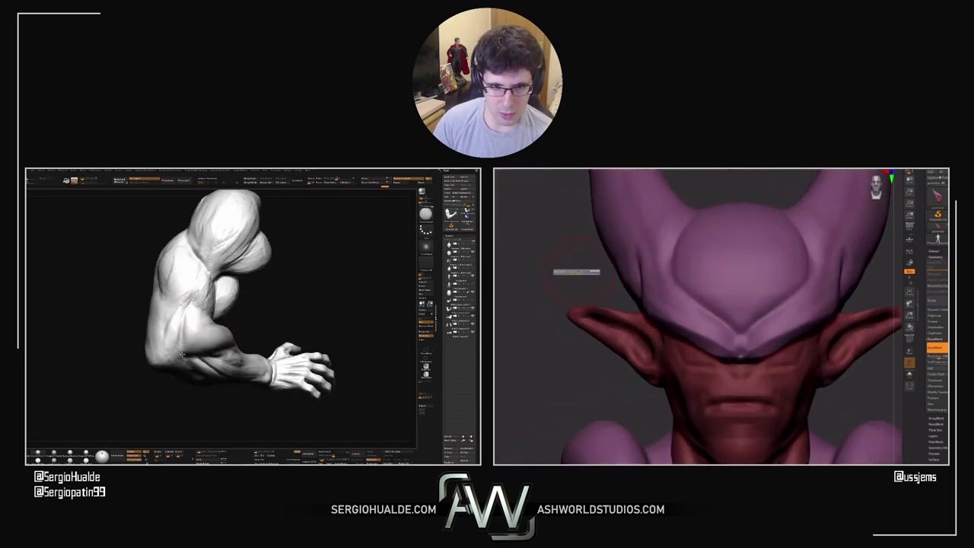
{"action": "left_click_drag", "start_coordinate": [183, 354], "coordinate": [169, 348]}
{"action": "left_click_drag", "start_coordinate": [579, 278], "coordinate": [606, 277]}
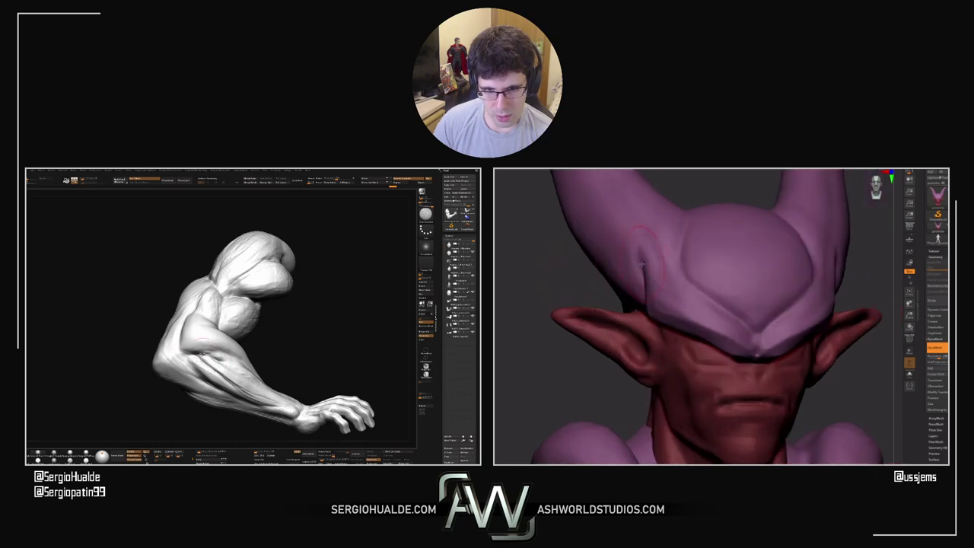
{"action": "left_click_drag", "start_coordinate": [226, 347], "coordinate": [216, 356]}
{"action": "mouse_move", "coordinate": [255, 342]}
{"action": "right_mouse_down"}
{"action": "mouse_move", "coordinate": [238, 353]}
{"action": "mouse_move", "coordinate": [263, 348]}
{"action": "right_mouse_up"}
{"action": "left_click_drag", "start_coordinate": [874, 282], "coordinate": [844, 284]}
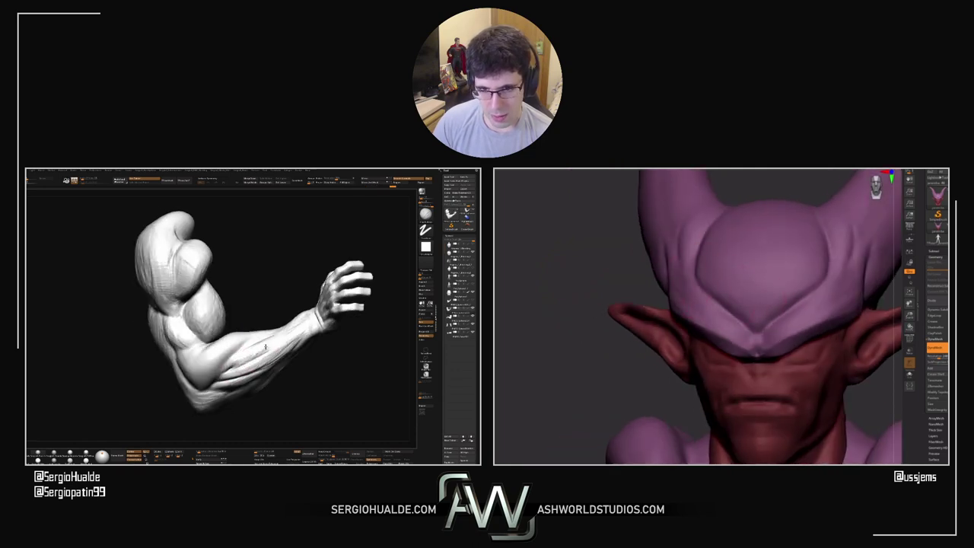
Shape the muscles along the inner forearm of the fighter's arm, checking them from above and from the palm side
{"action": "right_click_drag", "start_coordinate": [265, 347], "coordinate": [233, 360]}
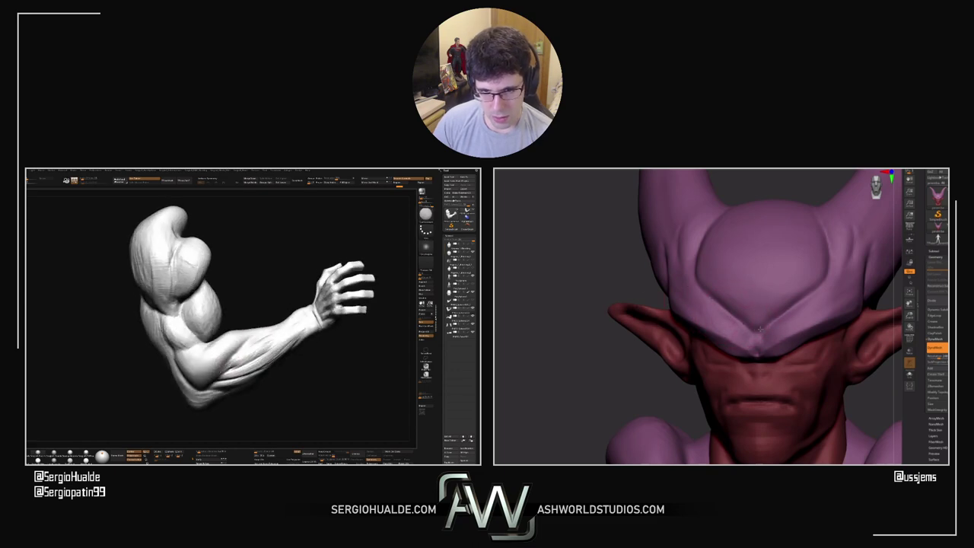
{"action": "left_click_drag", "start_coordinate": [253, 336], "coordinate": [242, 356]}
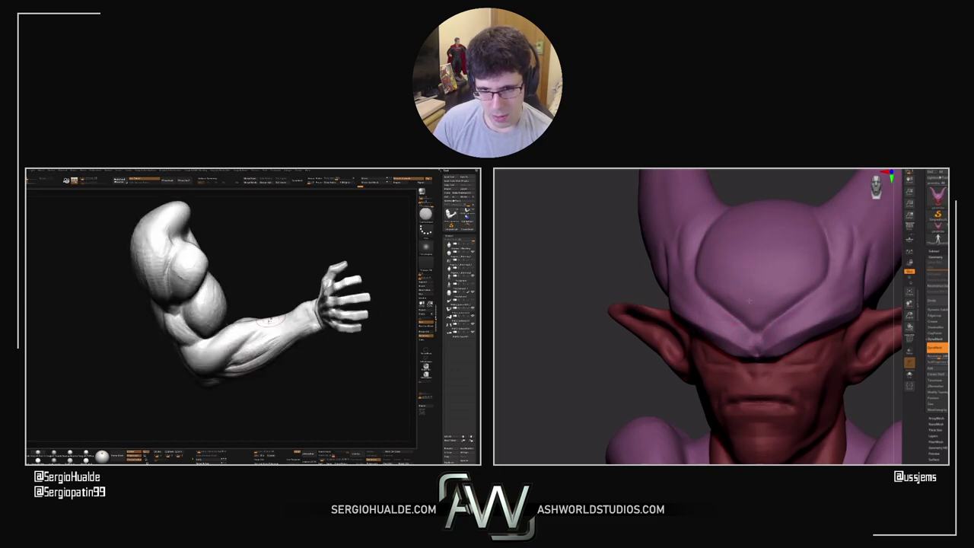
{"action": "mouse_move", "coordinate": [268, 320]}
{"action": "left_mouse_down"}
{"action": "mouse_move", "coordinate": [253, 334]}
{"action": "mouse_move", "coordinate": [275, 328]}
{"action": "left_mouse_up"}
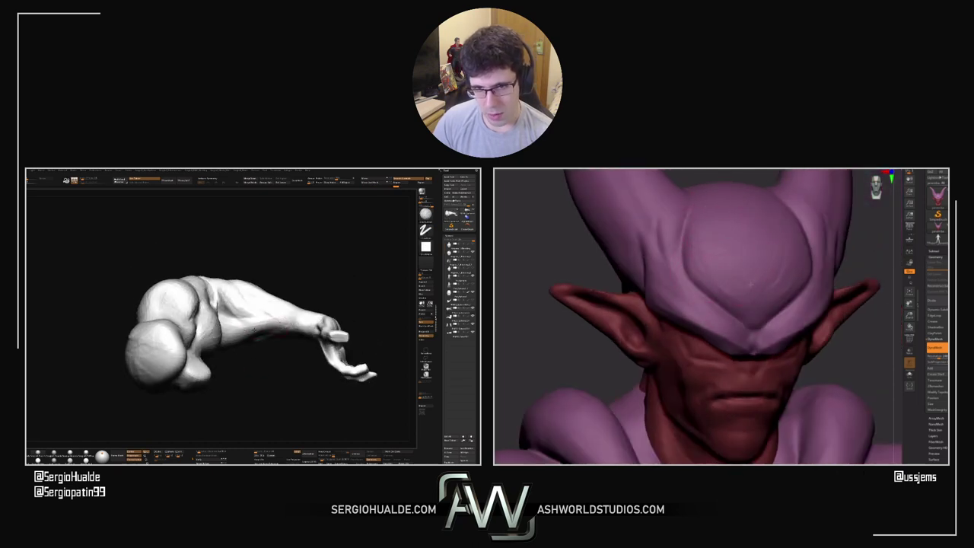
{"action": "left_click_drag", "start_coordinate": [241, 321], "coordinate": [234, 397]}
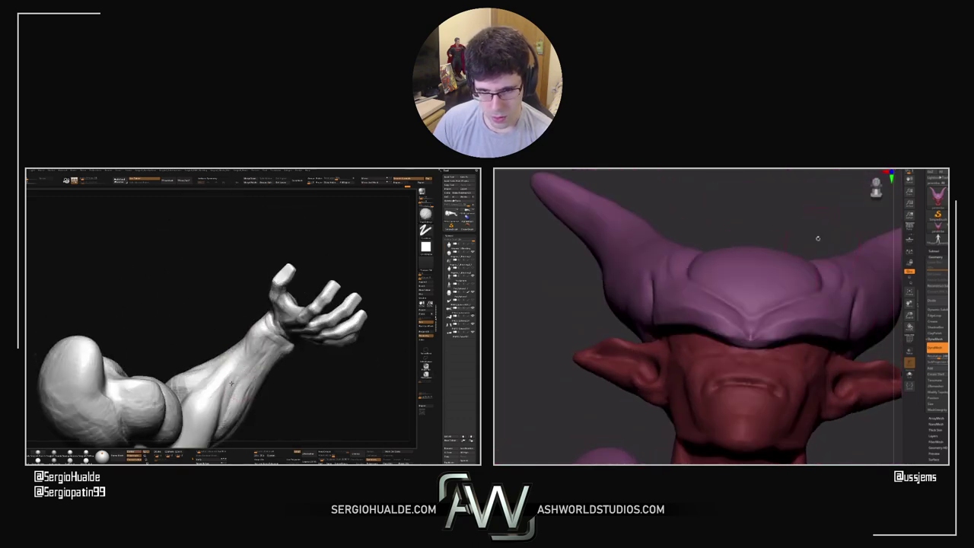
Try a stroke on the fighter's inner forearm and undo the recent forearm strokes
{"action": "key", "text": "ctrl+z"}
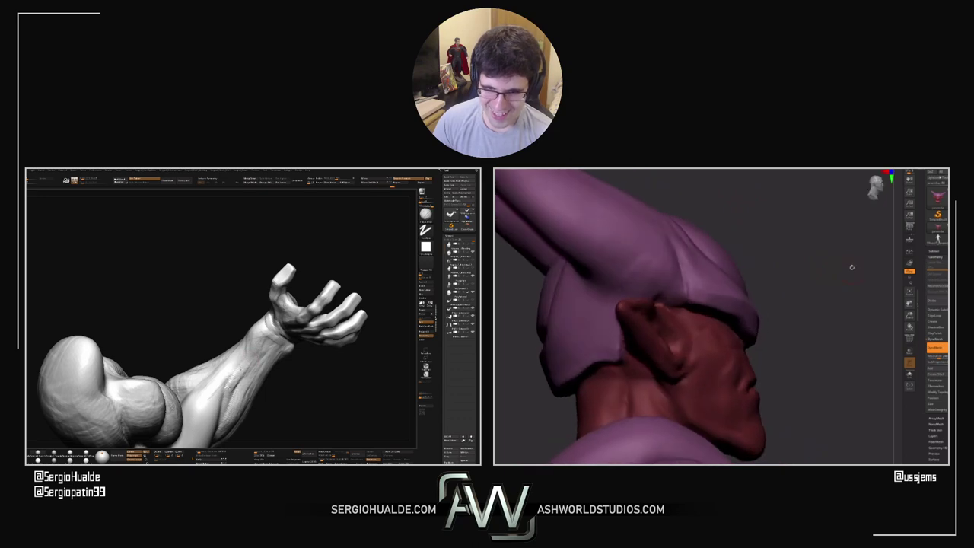
{"action": "left_click_drag", "start_coordinate": [237, 392], "coordinate": [240, 373]}
{"action": "key", "text": "ctrl+z"}
{"action": "key", "text": "ctrl+z"}
{"action": "key", "text": "ctrl+z"}
{"action": "key", "text": "ctrl+z"}
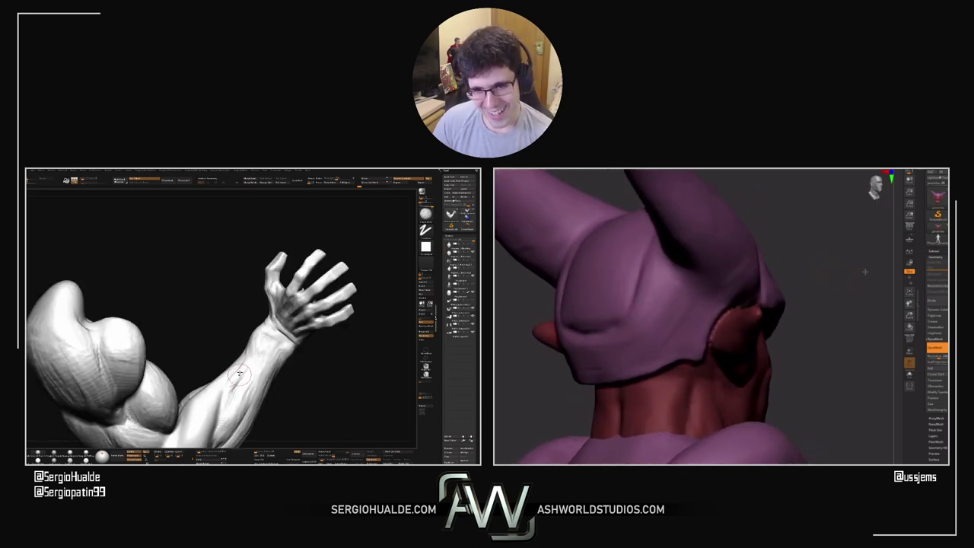
Smooth the fighter's inner forearm and check its muscle separation between the wrist and elbow from several angles
{"action": "right_click_drag", "start_coordinate": [238, 373], "coordinate": [243, 371]}
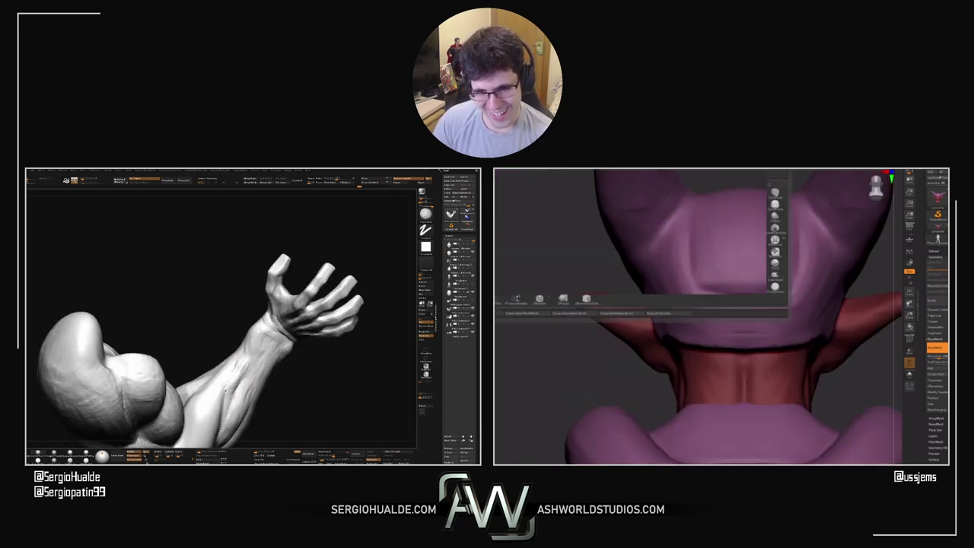
{"action": "left_click_drag", "start_coordinate": [239, 368], "coordinate": [237, 376], "text": "shift"}
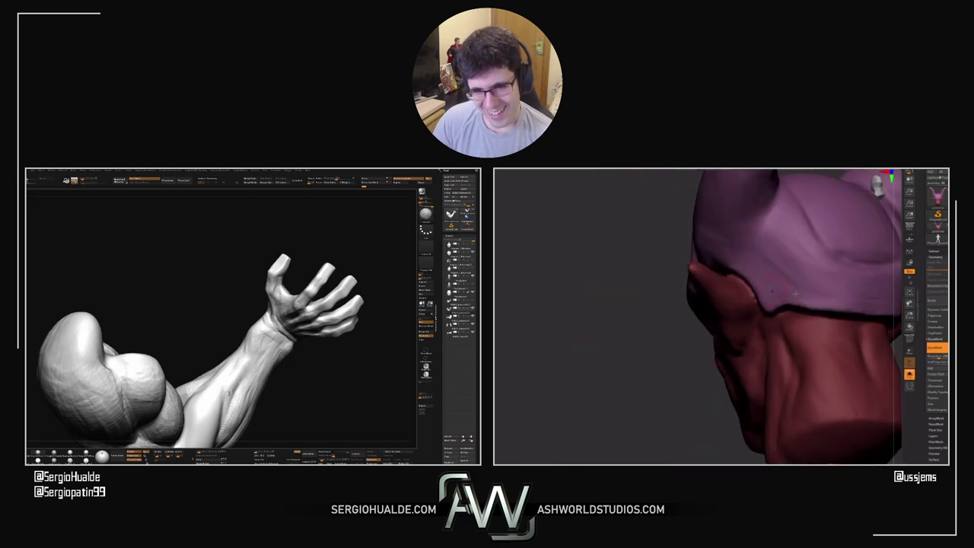
{"action": "mouse_move", "coordinate": [238, 375]}
{"action": "right_mouse_down"}
{"action": "mouse_move", "coordinate": [236, 395]}
{"action": "mouse_move", "coordinate": [246, 360]}
{"action": "right_mouse_up"}
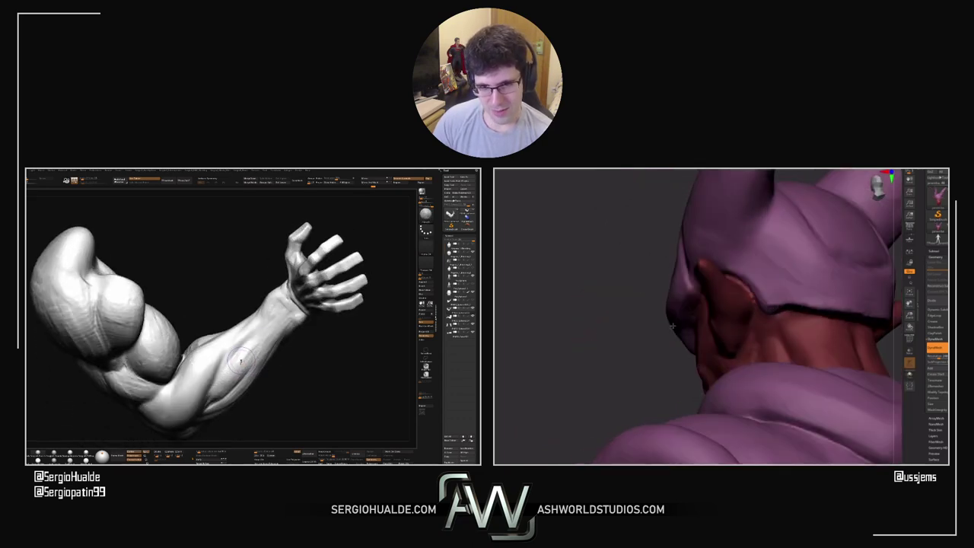
{"action": "right_click_drag", "start_coordinate": [228, 360], "coordinate": [258, 320]}
{"action": "right_click_drag", "start_coordinate": [222, 375], "coordinate": [245, 327]}
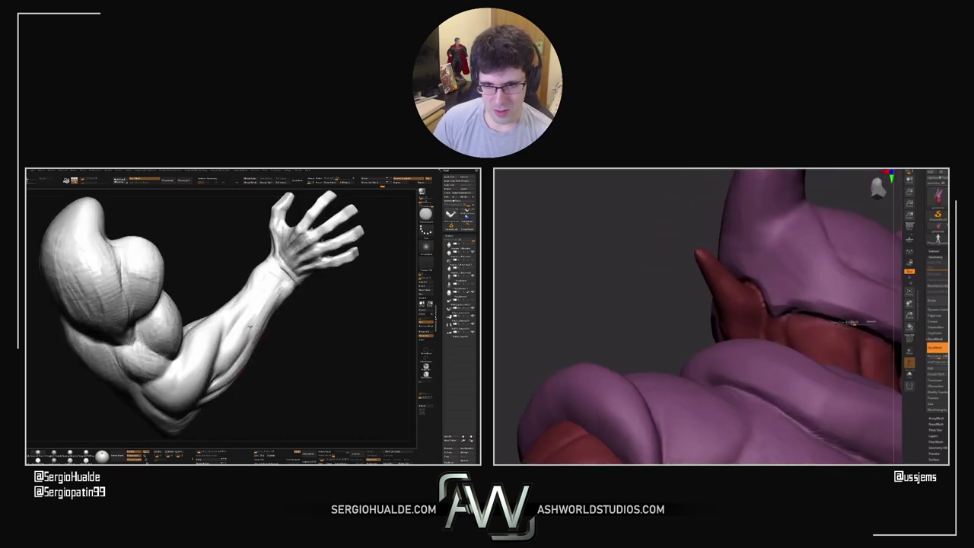
{"action": "right_click_drag", "start_coordinate": [222, 372], "coordinate": [217, 375]}
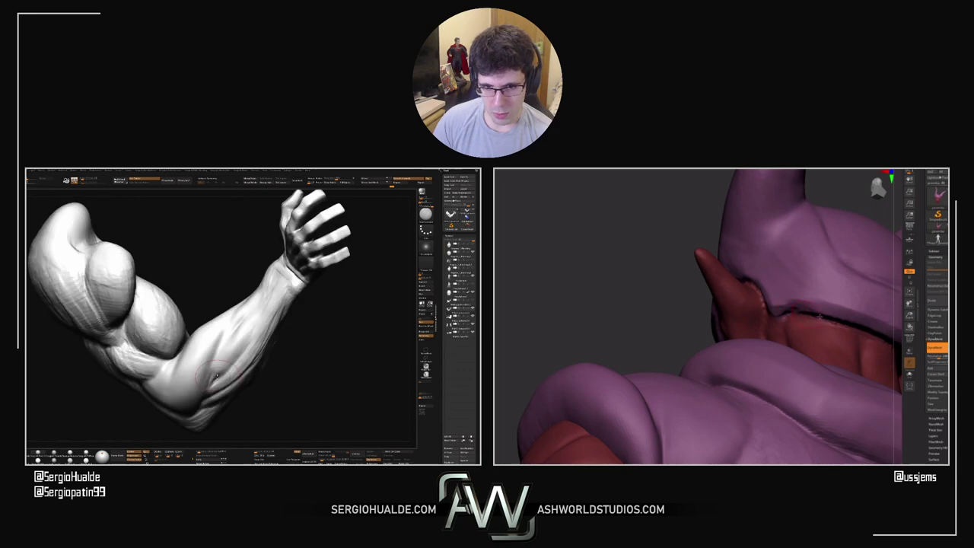
Examine the flexed grey arm and the purple horned head from several sides and distances
{"action": "left_click_drag", "start_coordinate": [632, 229], "coordinate": [659, 246]}
{"action": "left_click_drag", "start_coordinate": [564, 302], "coordinate": [549, 384]}
{"action": "left_click_drag", "start_coordinate": [841, 441], "coordinate": [647, 283]}
{"action": "mouse_move", "coordinate": [228, 358]}
{"action": "right_mouse_down"}
{"action": "mouse_move", "coordinate": [223, 366]}
{"action": "mouse_move", "coordinate": [213, 350]}
{"action": "right_mouse_up"}
{"action": "right_click_drag", "start_coordinate": [236, 315], "coordinate": [288, 310]}
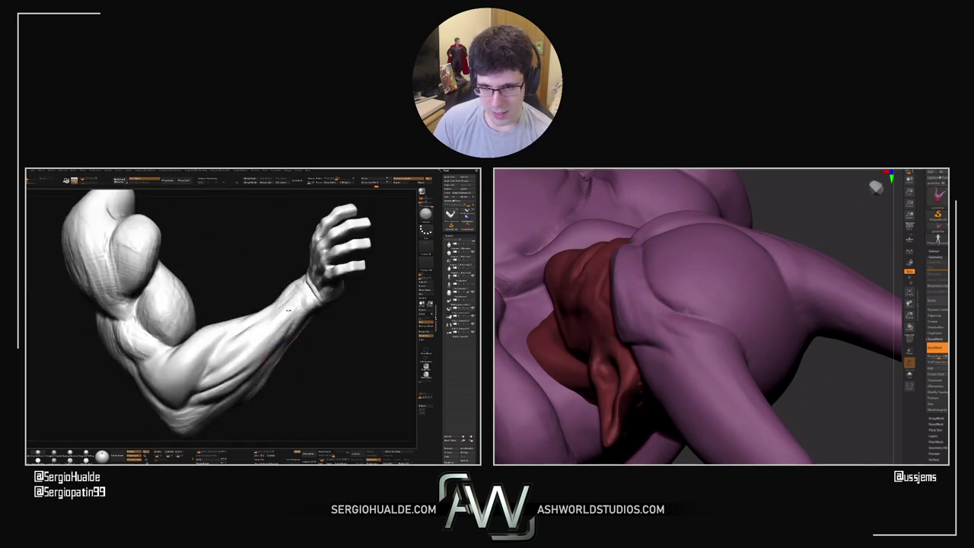
{"action": "left_click_drag", "start_coordinate": [821, 386], "coordinate": [730, 327]}
{"action": "right_click_drag", "start_coordinate": [255, 366], "coordinate": [238, 335], "text": "ctrl"}
{"action": "right_click_drag", "start_coordinate": [239, 335], "coordinate": [251, 371], "text": "ctrl"}
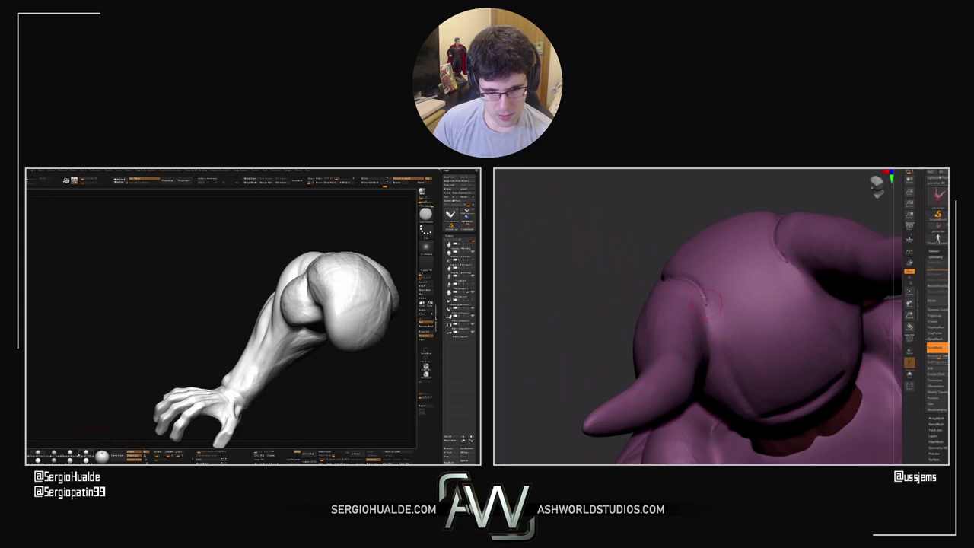
{"action": "mouse_move", "coordinate": [190, 358]}
{"action": "right_mouse_down"}
{"action": "mouse_move", "coordinate": [266, 327]}
{"action": "mouse_move", "coordinate": [292, 345]}
{"action": "mouse_move", "coordinate": [263, 350]}
{"action": "mouse_move", "coordinate": [258, 377]}
{"action": "mouse_move", "coordinate": [232, 383]}
{"action": "right_mouse_up"}
Rework the crease where the horn meets the purple domed head, adding a touch to the arm's inner elbow
{"action": "left_click_drag", "start_coordinate": [802, 261], "coordinate": [746, 278]}
{"action": "key", "text": "s"}
{"action": "left_click_drag", "start_coordinate": [717, 245], "coordinate": [714, 322]}
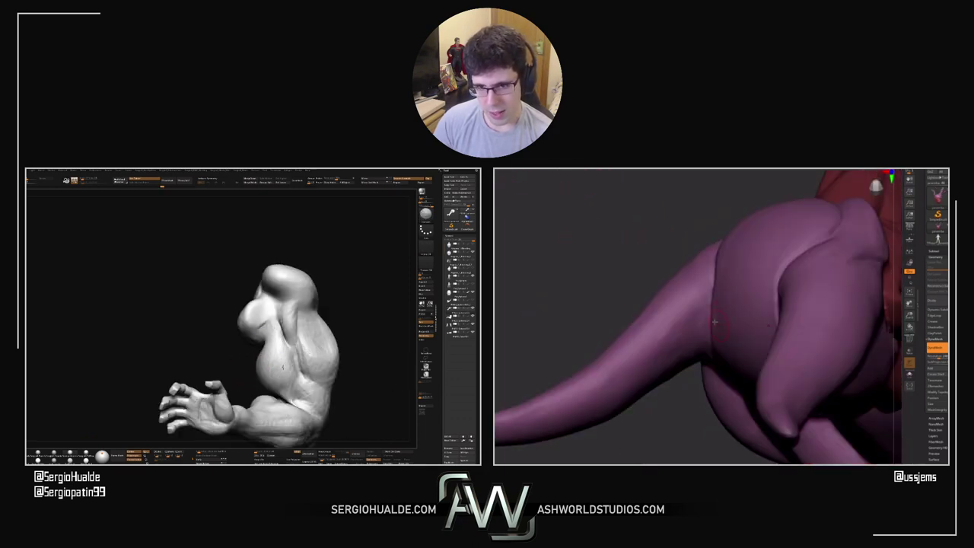
{"action": "left_click_drag", "start_coordinate": [684, 430], "coordinate": [575, 398]}
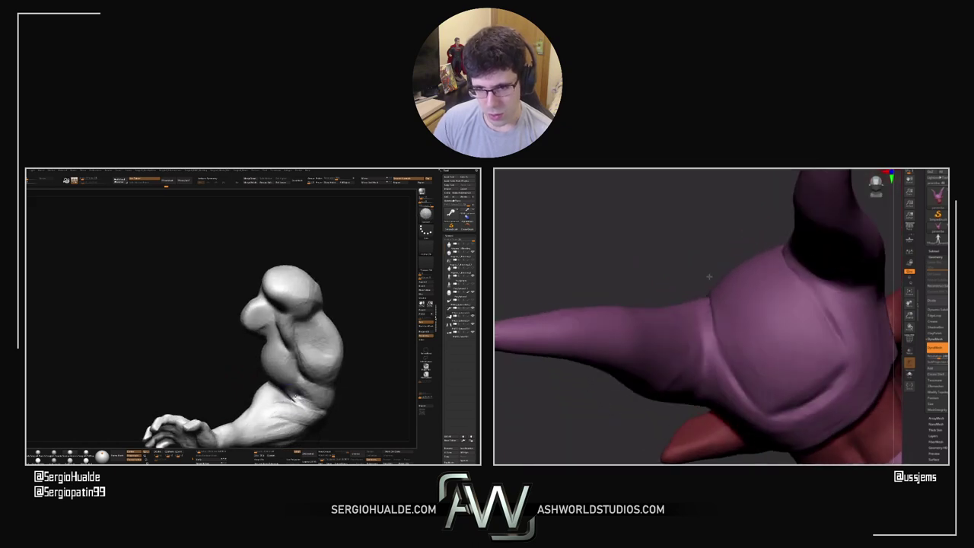
{"action": "right_click_drag", "start_coordinate": [289, 370], "coordinate": [282, 352]}
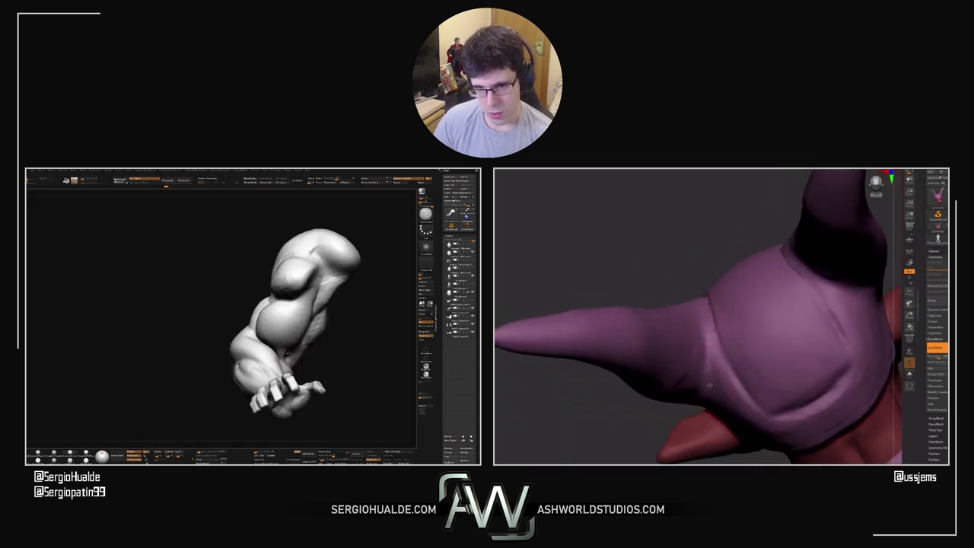
{"action": "left_click_drag", "start_coordinate": [282, 353], "coordinate": [286, 352]}
{"action": "mouse_move", "coordinate": [696, 367]}
{"action": "left_mouse_down"}
{"action": "mouse_move", "coordinate": [709, 359]}
{"action": "mouse_move", "coordinate": [700, 338]}
{"action": "left_mouse_up"}
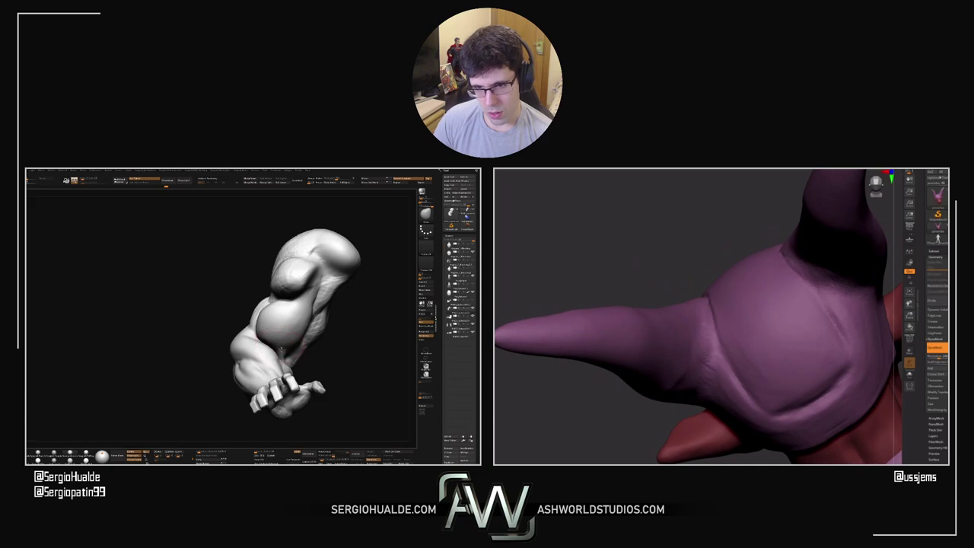
Sculpt and smooth the inner elbow fold where the grey arm's biceps meets the forearm
{"action": "right_click_drag", "start_coordinate": [282, 353], "coordinate": [260, 355]}
{"action": "key", "text": "space"}
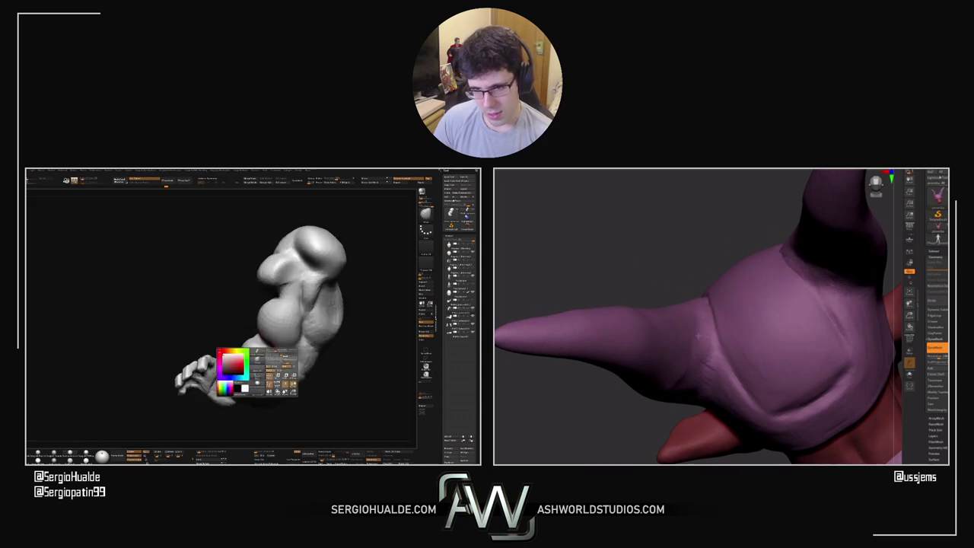
{"action": "left_click_drag", "start_coordinate": [283, 352], "coordinate": [289, 352]}
{"action": "right_click_drag", "start_coordinate": [283, 354], "coordinate": [290, 346]}
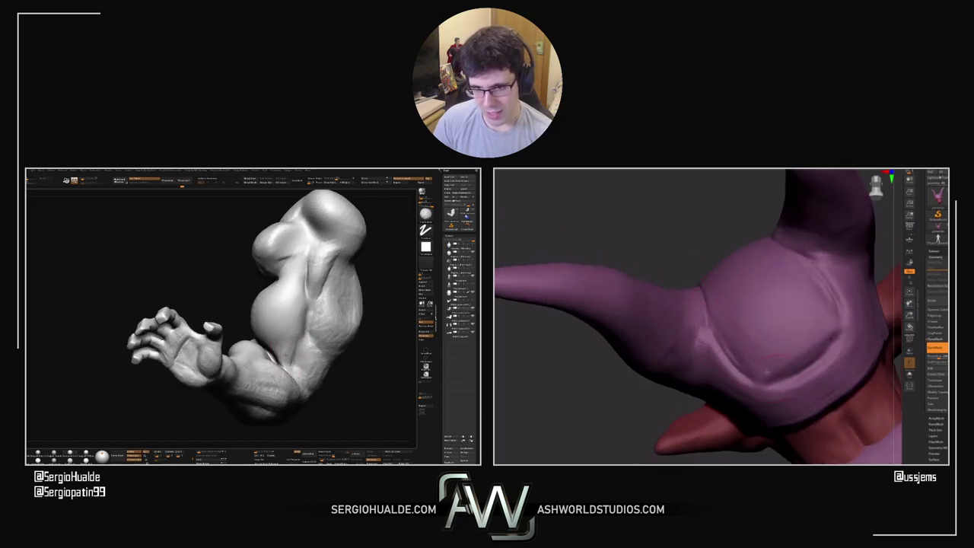
{"action": "left_click_drag", "start_coordinate": [286, 354], "coordinate": [287, 343], "text": "shift"}
{"action": "right_click_drag", "start_coordinate": [286, 368], "coordinate": [297, 355]}
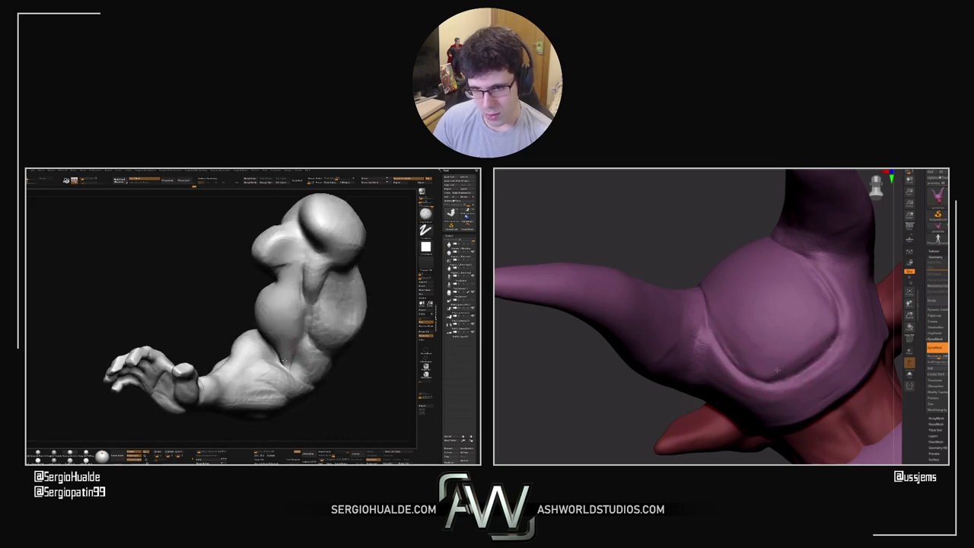
{"action": "mouse_move", "coordinate": [279, 352]}
{"action": "right_mouse_down"}
{"action": "mouse_move", "coordinate": [309, 356]}
{"action": "mouse_move", "coordinate": [290, 361]}
{"action": "mouse_move", "coordinate": [291, 409]}
{"action": "mouse_move", "coordinate": [299, 381]}
{"action": "right_mouse_up"}
Show the arm's wireframe two subdivision levels lower and hide the edge loop crossing the elbow
{"action": "key", "text": "shift+f"}
{"action": "key", "text": "shift+d"}
{"action": "key", "text": "shift+d"}
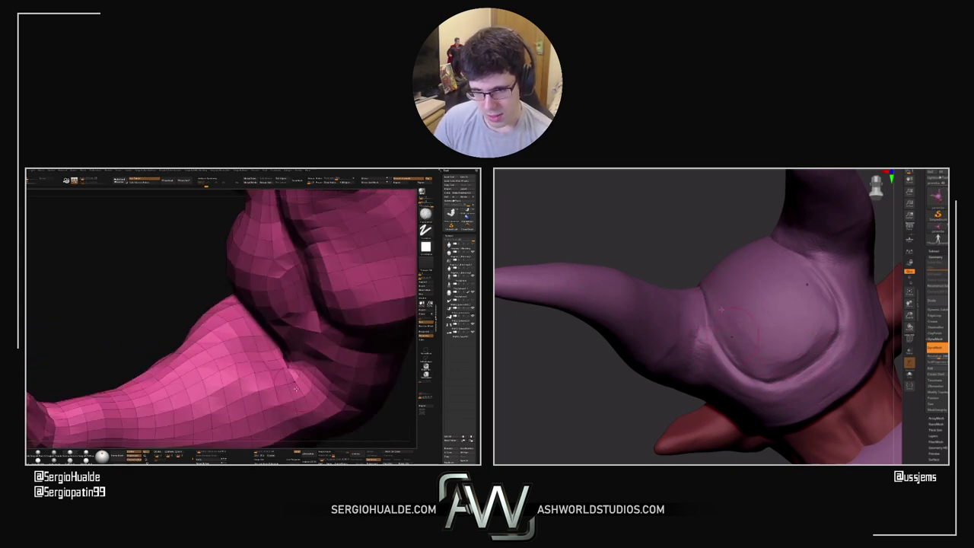
{"action": "left_click", "coordinate": [429, 358], "text": "ctrl+shift"}
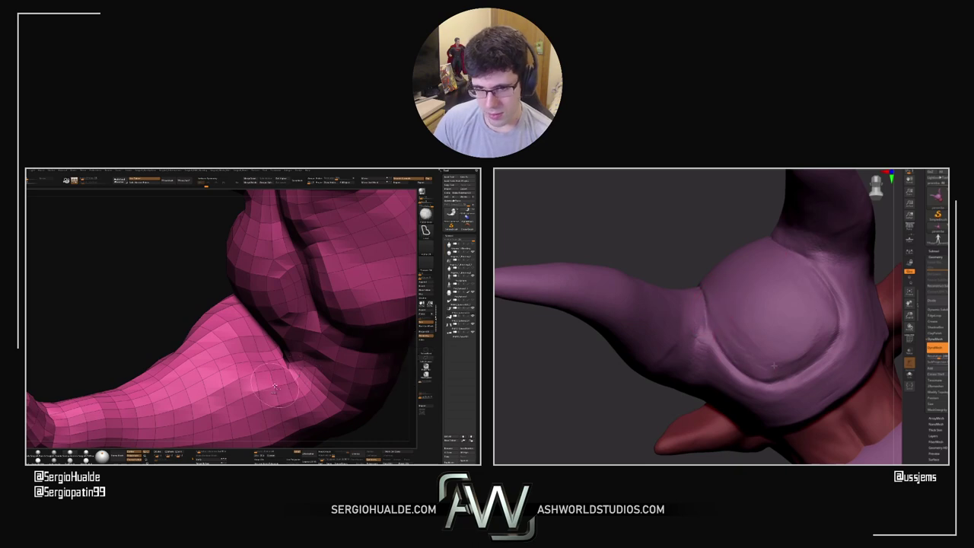
{"action": "left_click", "coordinate": [296, 377], "text": "ctrl+shift"}
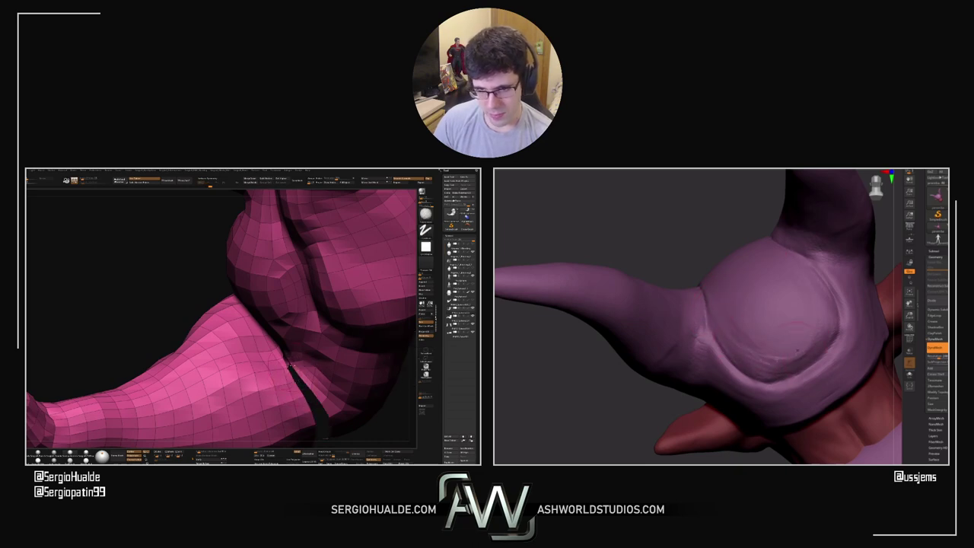
Regroup the arm's polygons at the elbow split and isolate the upper arm, back up two subdivision levels
{"action": "mouse_move", "coordinate": [293, 388]}
{"action": "right_mouse_down"}
{"action": "mouse_move", "coordinate": [256, 361]}
{"action": "mouse_move", "coordinate": [244, 385]}
{"action": "mouse_move", "coordinate": [295, 357]}
{"action": "mouse_move", "coordinate": [296, 327]}
{"action": "mouse_move", "coordinate": [286, 394]}
{"action": "mouse_move", "coordinate": [283, 381]}
{"action": "mouse_move", "coordinate": [263, 373]}
{"action": "right_mouse_up"}
{"action": "key", "text": "ctrl+w"}
{"action": "left_click", "coordinate": [290, 373], "text": "ctrl+shift"}
{"action": "key", "text": "d"}
{"action": "key", "text": "d"}
Hide the wireframe and refine the isolated upper arm around the biceps with the Move and DamStandard brushes
{"action": "key", "text": "b"}
{"action": "key", "text": "m"}
{"action": "key", "text": "v"}
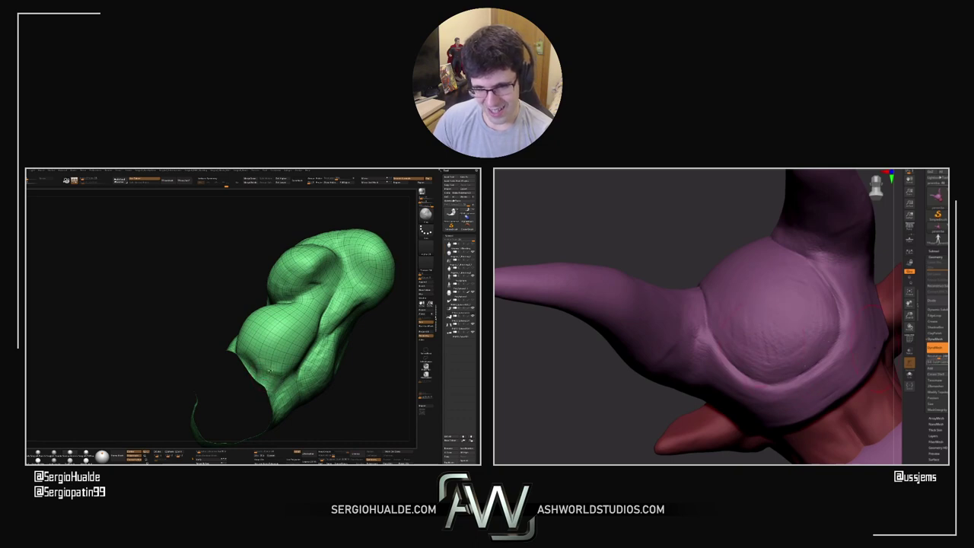
{"action": "key", "text": "shift+f"}
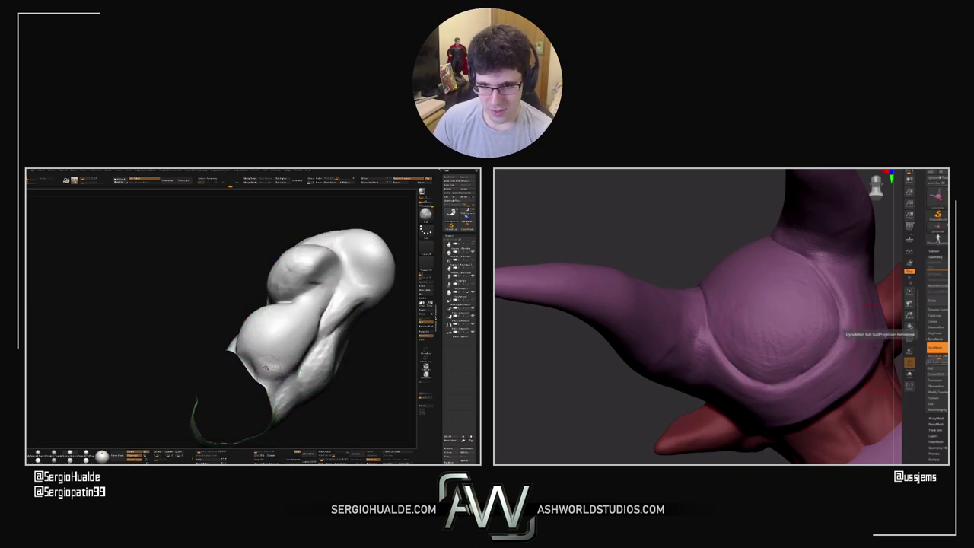
{"action": "mouse_move", "coordinate": [262, 374]}
{"action": "right_mouse_down"}
{"action": "mouse_move", "coordinate": [251, 372]}
{"action": "mouse_move", "coordinate": [259, 378]}
{"action": "mouse_move", "coordinate": [303, 354]}
{"action": "right_mouse_up"}
{"action": "key", "text": "b"}
{"action": "key", "text": "d"}
{"action": "key", "text": "s"}
{"action": "right_click_drag", "start_coordinate": [739, 238], "coordinate": [879, 326]}
{"action": "right_click_drag", "start_coordinate": [303, 354], "coordinate": [274, 363]}
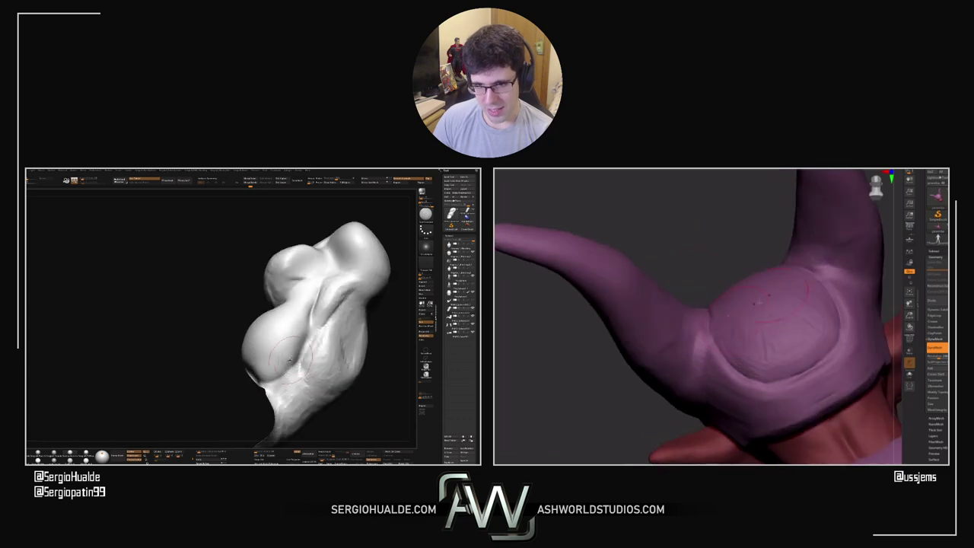
Build up the lower biceps and its border with the triceps using the ClayBuildup brush, smoothing the surface
{"action": "key", "text": "b"}
{"action": "key", "text": "c"}
{"action": "key", "text": "b"}
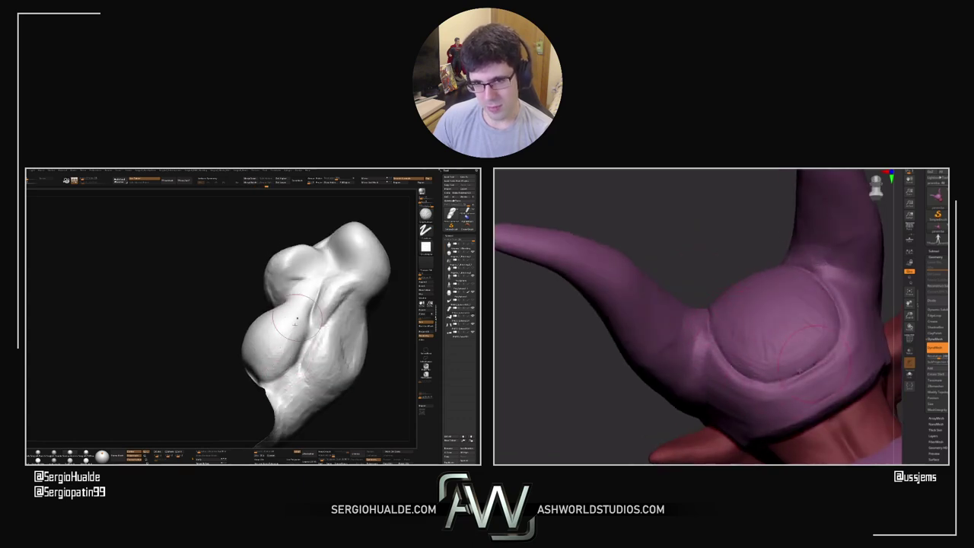
{"action": "mouse_move", "coordinate": [276, 362]}
{"action": "right_mouse_down"}
{"action": "mouse_move", "coordinate": [287, 336]}
{"action": "mouse_move", "coordinate": [290, 350]}
{"action": "right_mouse_up"}
{"action": "left_click_drag", "start_coordinate": [291, 350], "coordinate": [285, 348]}
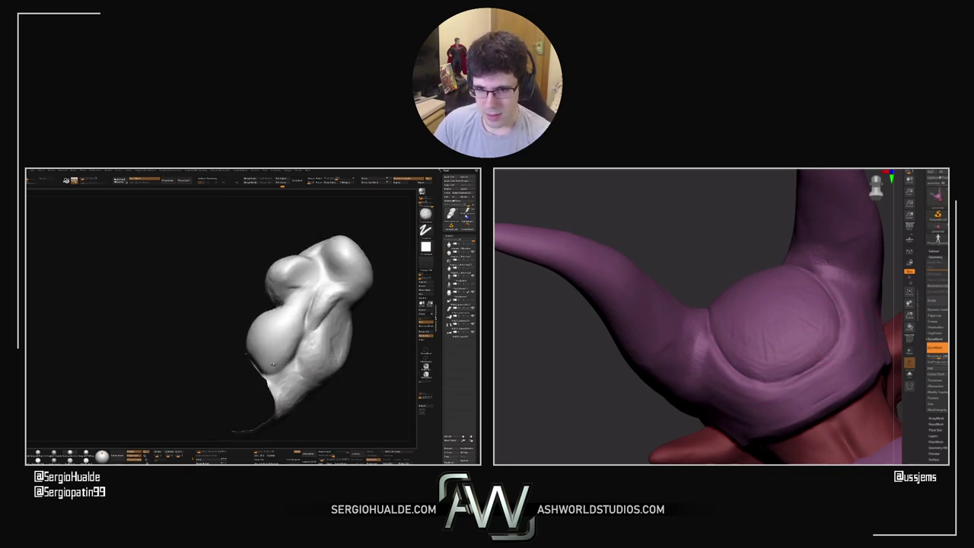
{"action": "key", "text": "shift"}
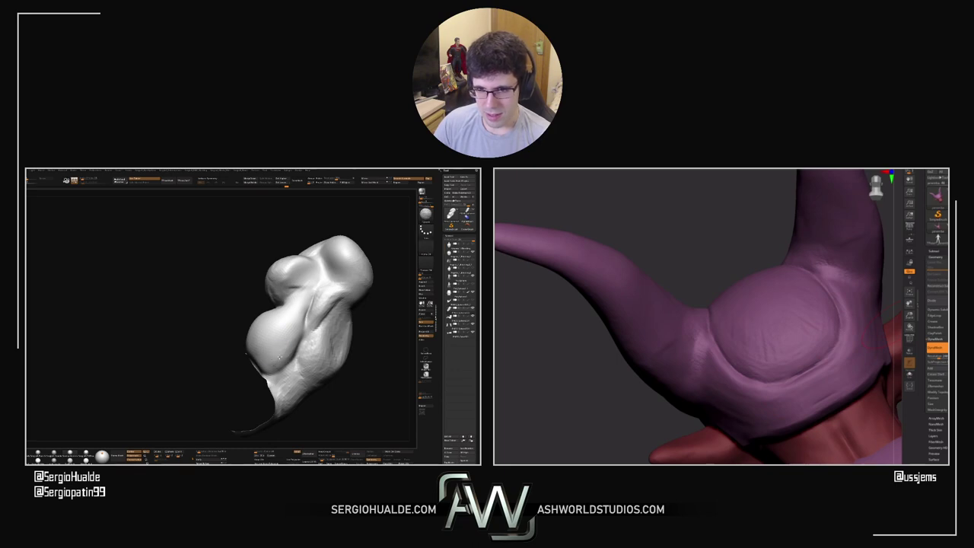
{"action": "mouse_move", "coordinate": [287, 357]}
{"action": "left_mouse_down"}
{"action": "mouse_move", "coordinate": [295, 351]}
{"action": "mouse_move", "coordinate": [286, 367]}
{"action": "left_mouse_up"}
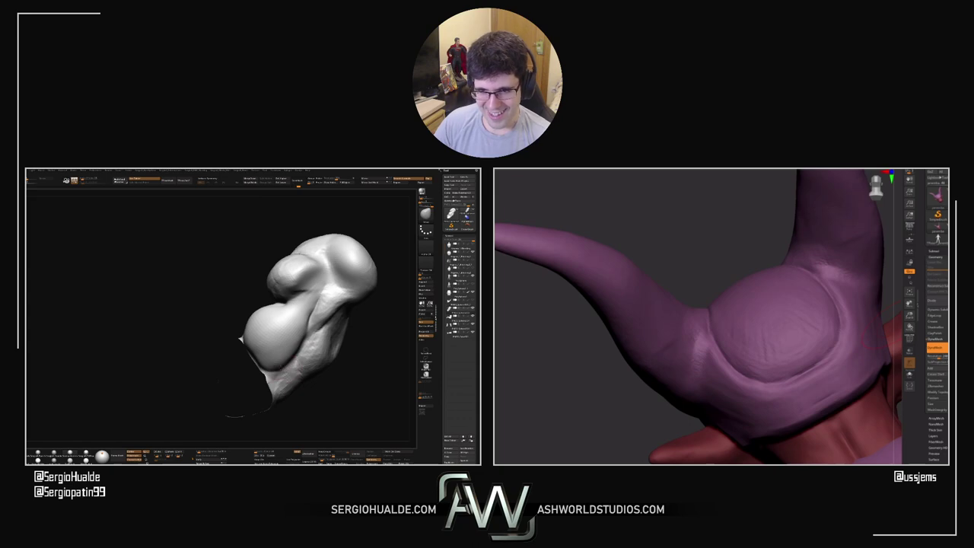
Shape the inner triceps beside the biceps on the isolated upper arm
{"action": "right_click_drag", "start_coordinate": [282, 367], "coordinate": [288, 385]}
{"action": "mouse_move", "coordinate": [698, 257]}
{"action": "left_mouse_down"}
{"action": "mouse_move", "coordinate": [713, 289]}
{"action": "mouse_move", "coordinate": [674, 256]}
{"action": "mouse_move", "coordinate": [717, 347]}
{"action": "left_mouse_up"}
{"action": "key", "text": "s"}
{"action": "right_click_drag", "start_coordinate": [286, 344], "coordinate": [309, 324]}
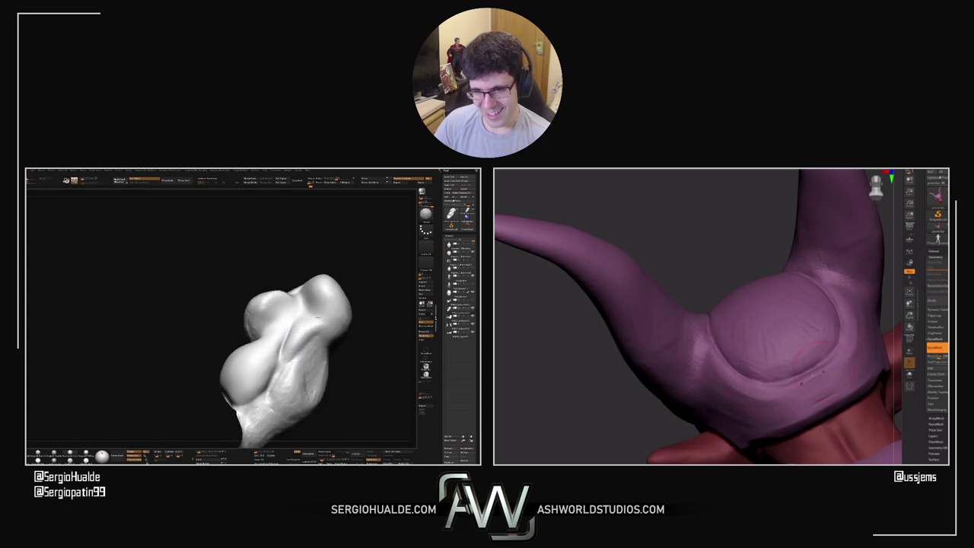
{"action": "left_click_drag", "start_coordinate": [303, 365], "coordinate": [295, 332]}
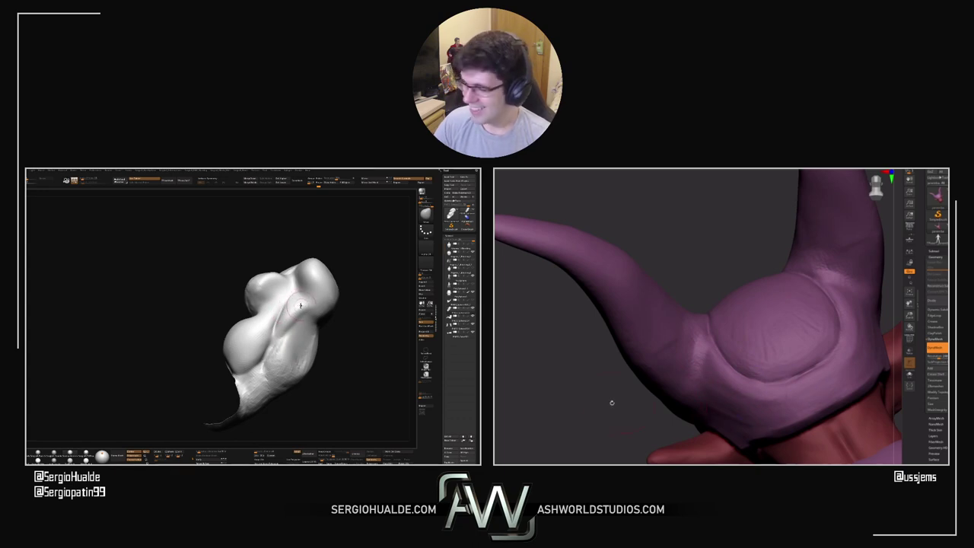
{"action": "left_click_drag", "start_coordinate": [611, 403], "coordinate": [676, 417]}
{"action": "left_click_drag", "start_coordinate": [555, 417], "coordinate": [567, 293]}
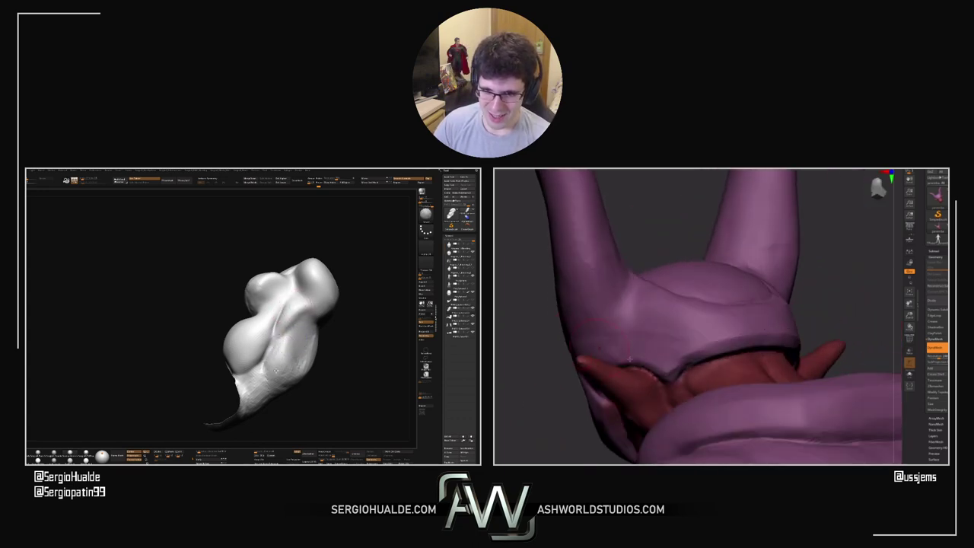
Sculpt the outer contour of the triceps from the elbow end upward
{"action": "right_click_drag", "start_coordinate": [282, 346], "coordinate": [263, 377]}
{"action": "key", "text": "s"}
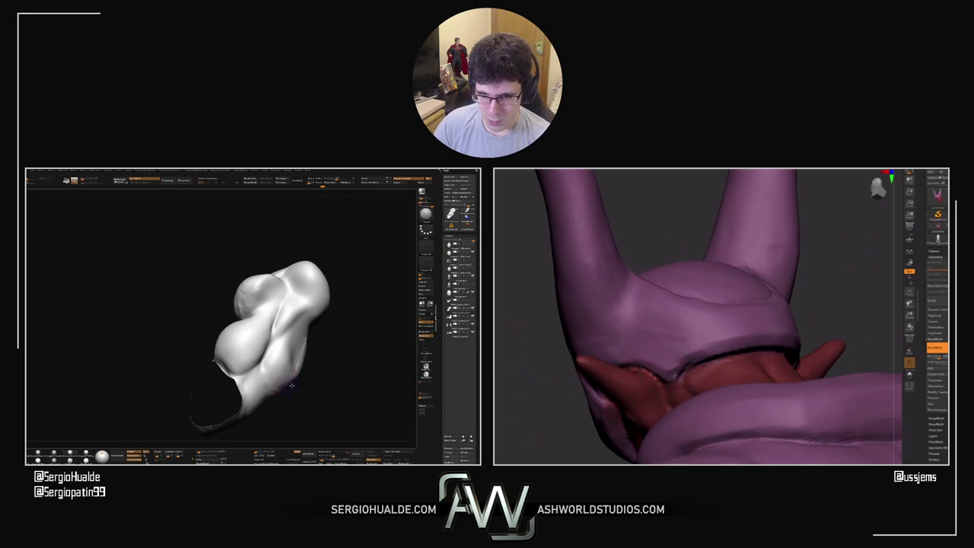
{"action": "left_click_drag", "start_coordinate": [291, 386], "coordinate": [304, 331]}
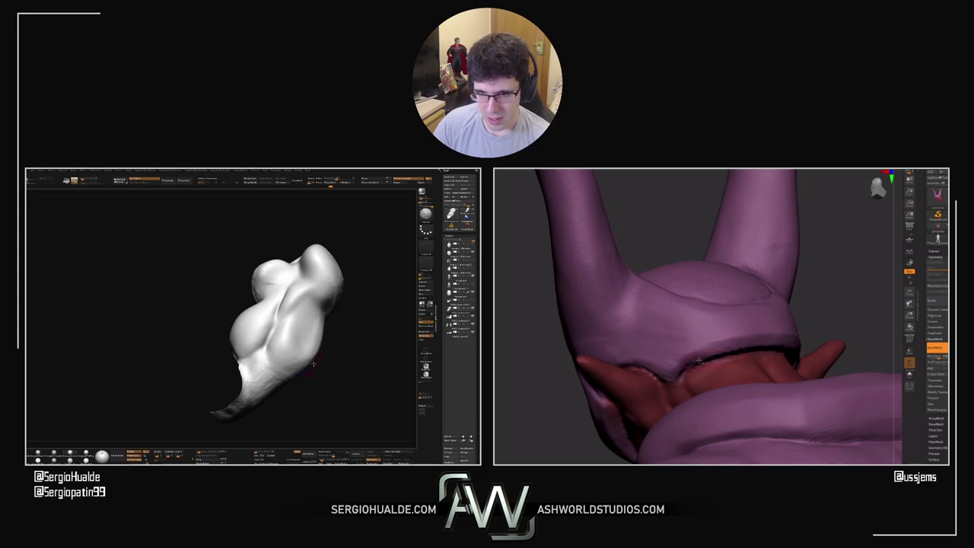
{"action": "left_click_drag", "start_coordinate": [313, 364], "coordinate": [303, 338]}
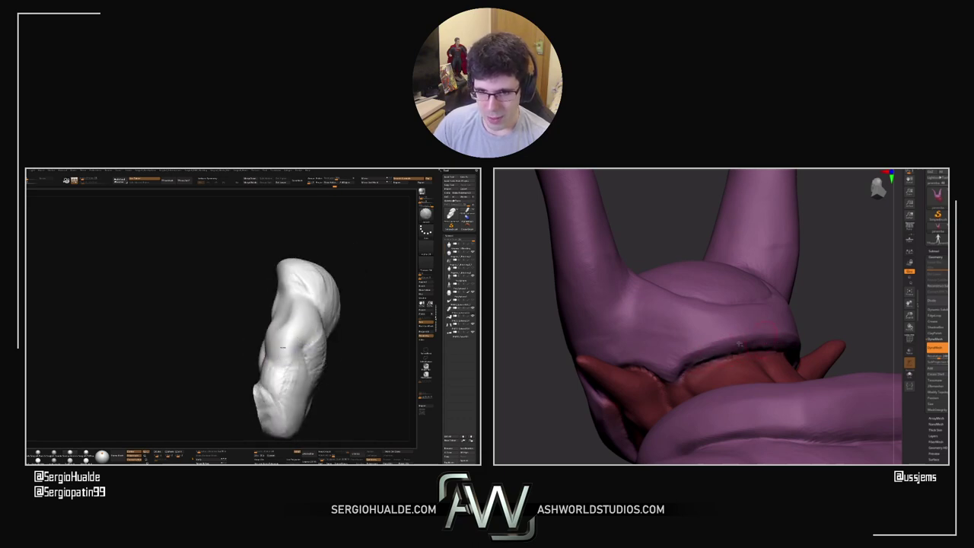
{"action": "left_click_drag", "start_coordinate": [318, 372], "coordinate": [293, 358]}
{"action": "mouse_move", "coordinate": [831, 302]}
{"action": "left_mouse_down"}
{"action": "mouse_move", "coordinate": [837, 307]}
{"action": "mouse_move", "coordinate": [820, 303]}
{"action": "left_mouse_up"}
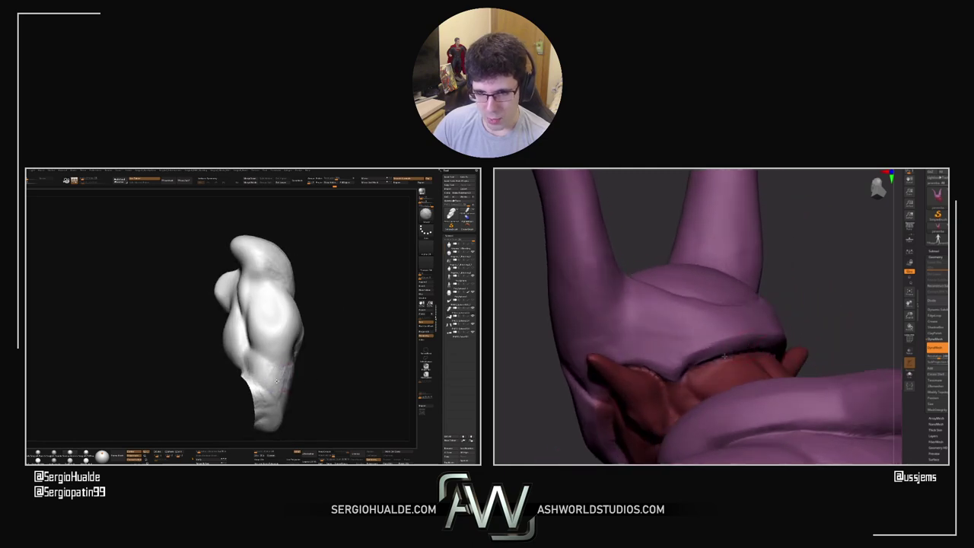
Refine the forms at the elbow end of the isolated upper arm with short strokes
{"action": "left_click_drag", "start_coordinate": [277, 381], "coordinate": [283, 384]}
{"action": "mouse_move", "coordinate": [295, 388]}
{"action": "right_mouse_down"}
{"action": "mouse_move", "coordinate": [333, 379]}
{"action": "mouse_move", "coordinate": [286, 382]}
{"action": "right_mouse_up"}
{"action": "right_click", "coordinate": [286, 382]}
{"action": "left_click", "coordinate": [304, 387]}
{"action": "mouse_move", "coordinate": [304, 387]}
{"action": "left_mouse_down"}
{"action": "mouse_move", "coordinate": [314, 381]}
{"action": "mouse_move", "coordinate": [304, 383]}
{"action": "left_mouse_up"}
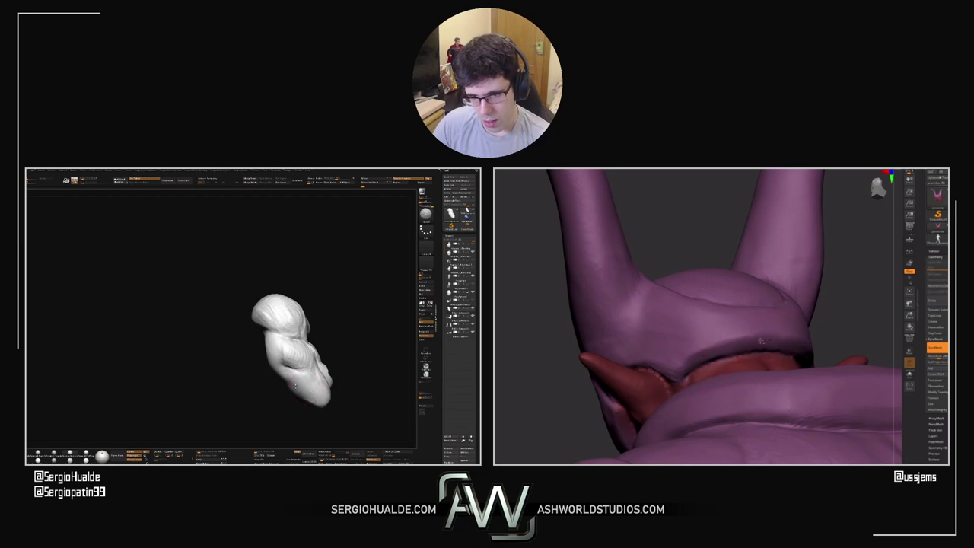
Smooth the back of the upper arm between the elbow end and the deltoid
{"action": "left_click_drag", "start_coordinate": [295, 386], "coordinate": [297, 356], "text": "shift"}
{"action": "right_click_drag", "start_coordinate": [296, 356], "coordinate": [305, 376]}
{"action": "mouse_move", "coordinate": [293, 358]}
{"action": "left_mouse_down", "text": "shift"}
{"action": "mouse_move", "coordinate": [303, 372]}
{"action": "mouse_move", "coordinate": [286, 350]}
{"action": "mouse_move", "coordinate": [284, 361]}
{"action": "left_mouse_up", "text": "shift"}
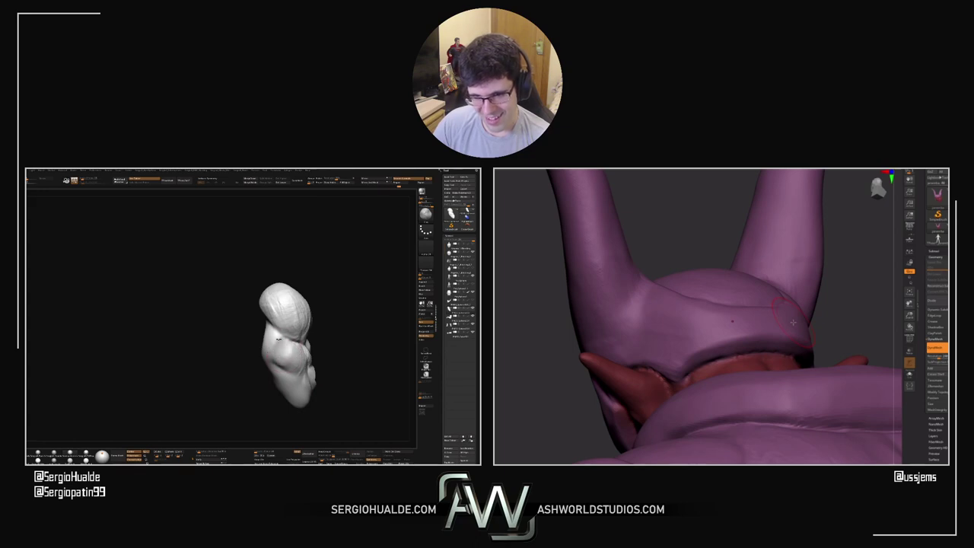
Shape the triceps mass just below the deltoid on the back of the upper arm
{"action": "left_click_drag", "start_coordinate": [282, 345], "coordinate": [281, 346]}
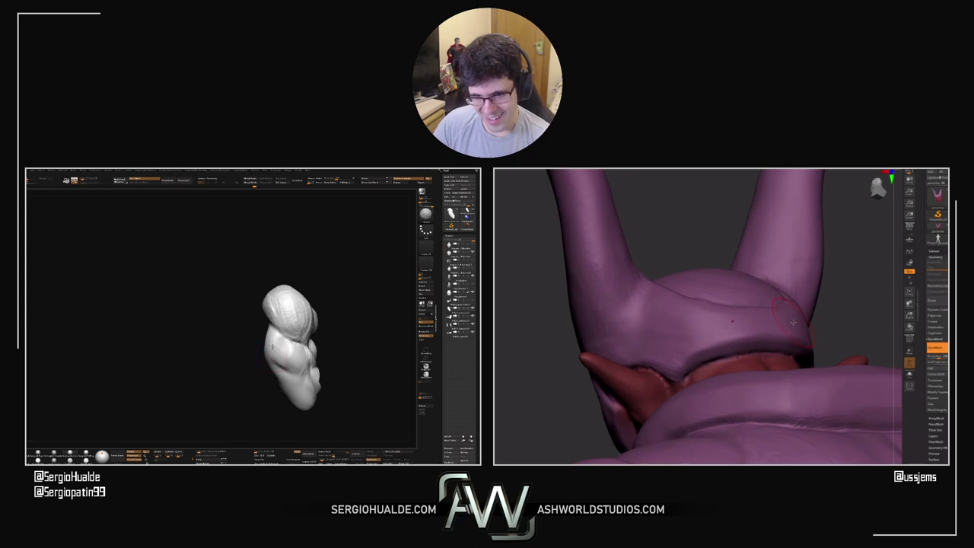
{"action": "right_click_drag", "start_coordinate": [282, 358], "coordinate": [288, 346]}
{"action": "left_click_drag", "start_coordinate": [676, 207], "coordinate": [671, 304]}
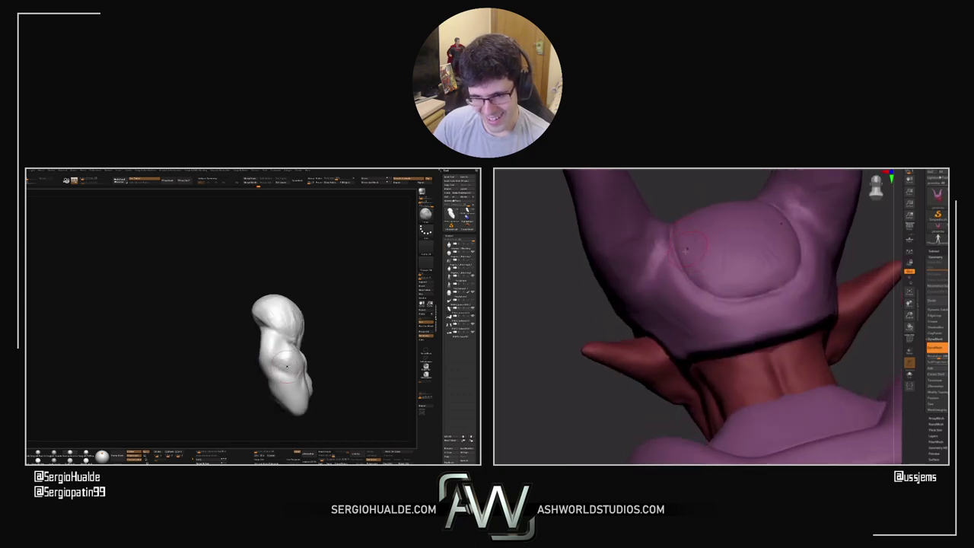
{"action": "mouse_move", "coordinate": [546, 353]}
{"action": "left_mouse_down"}
{"action": "mouse_move", "coordinate": [565, 352]}
{"action": "mouse_move", "coordinate": [553, 355]}
{"action": "left_mouse_up"}
{"action": "right_click_drag", "start_coordinate": [283, 347], "coordinate": [289, 344]}
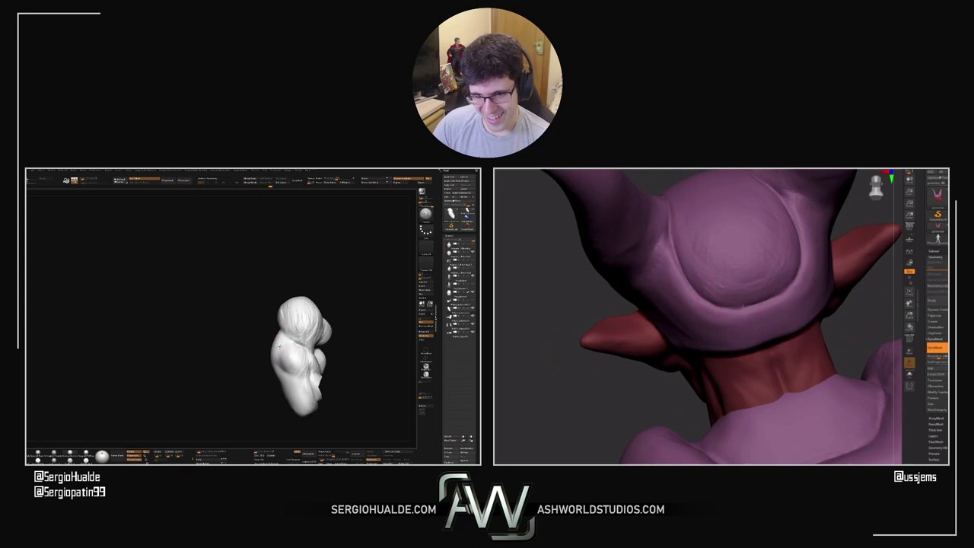
{"action": "left_click_drag", "start_coordinate": [279, 346], "coordinate": [280, 341]}
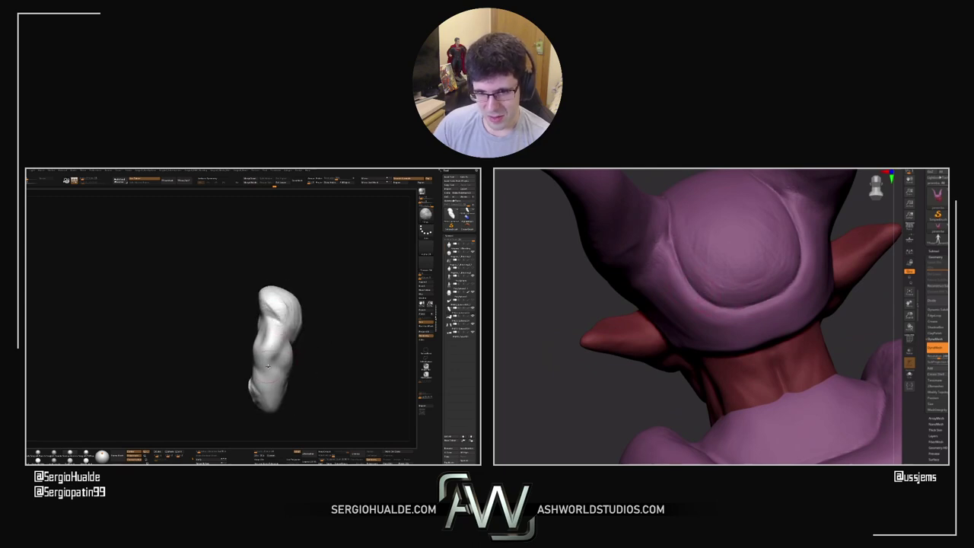
Carve a stroke across the deltoid of the isolated upper arm with the DamStandard brush
{"action": "left_click_drag", "start_coordinate": [576, 261], "coordinate": [774, 293]}
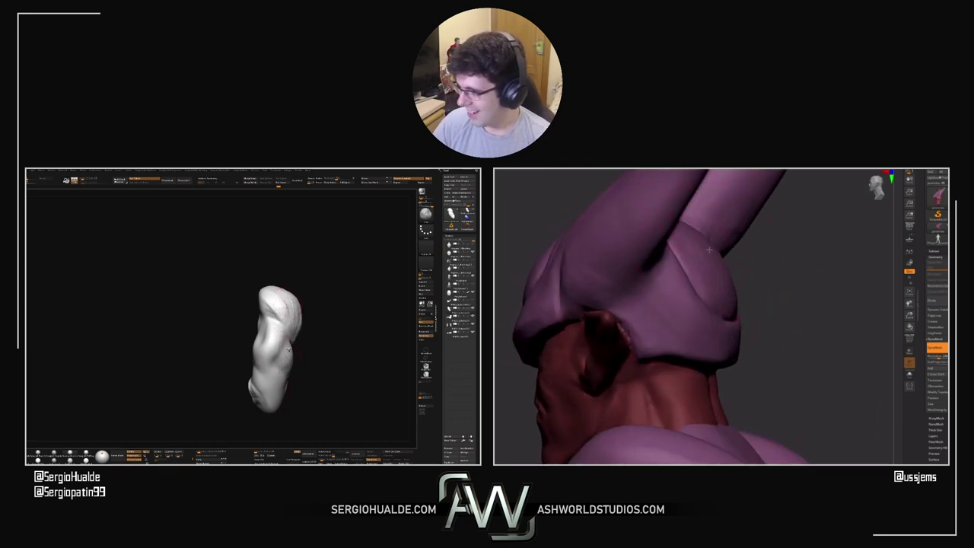
{"action": "left_click_drag", "start_coordinate": [815, 330], "coordinate": [782, 330]}
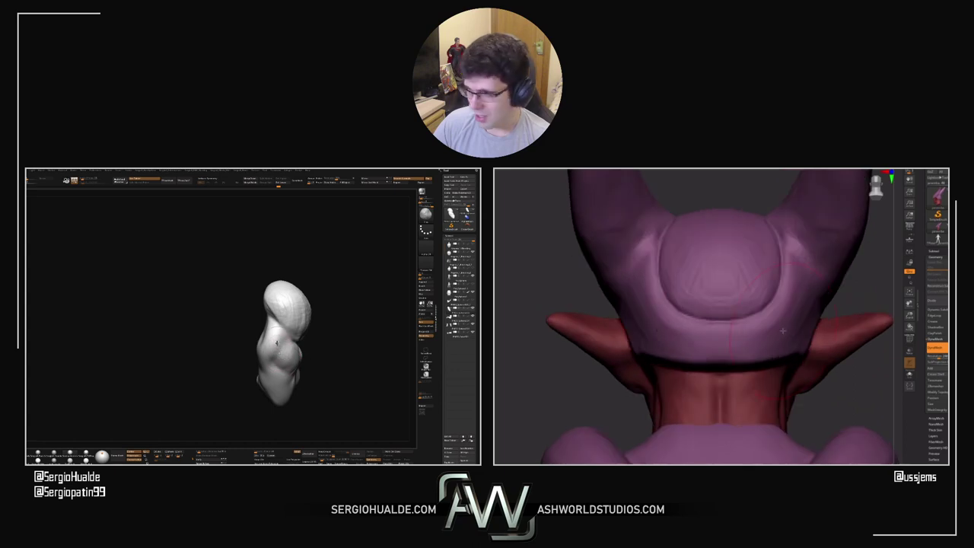
{"action": "key", "text": "b"}
{"action": "key", "text": "d"}
{"action": "key", "text": "s"}
{"action": "left_click_drag", "start_coordinate": [269, 303], "coordinate": [296, 303]}
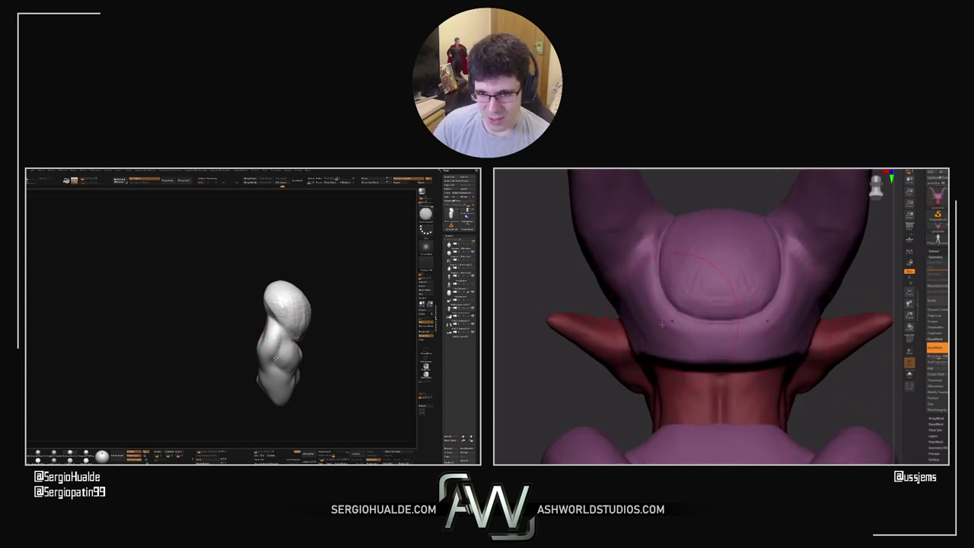
Build up and blend the horn bases around the raised panel at the back of the purple helmet
{"action": "mouse_move", "coordinate": [538, 296]}
{"action": "left_mouse_down", "text": "alt"}
{"action": "mouse_move", "coordinate": [546, 317]}
{"action": "mouse_move", "coordinate": [563, 310]}
{"action": "left_mouse_up", "text": "alt"}
{"action": "key", "text": "s"}
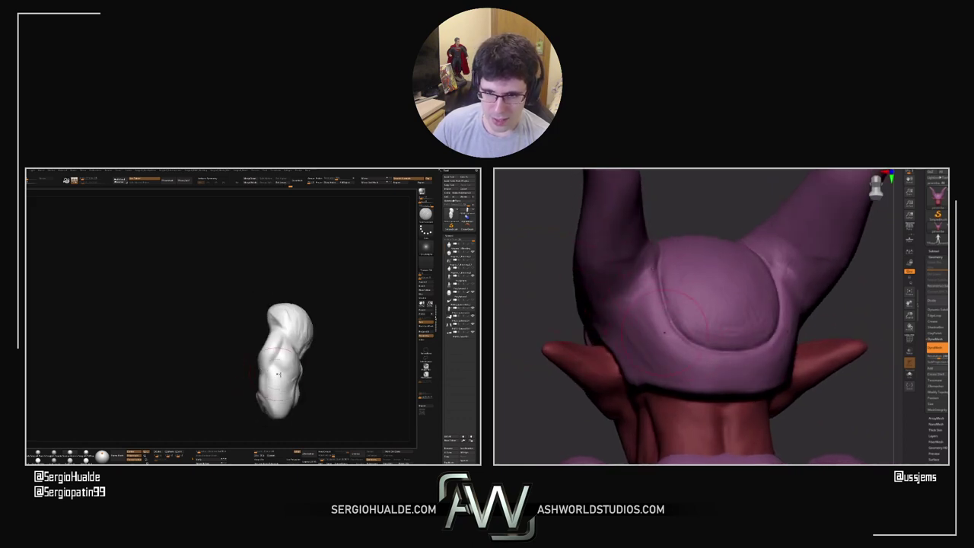
{"action": "left_click_drag", "start_coordinate": [845, 317], "coordinate": [822, 305]}
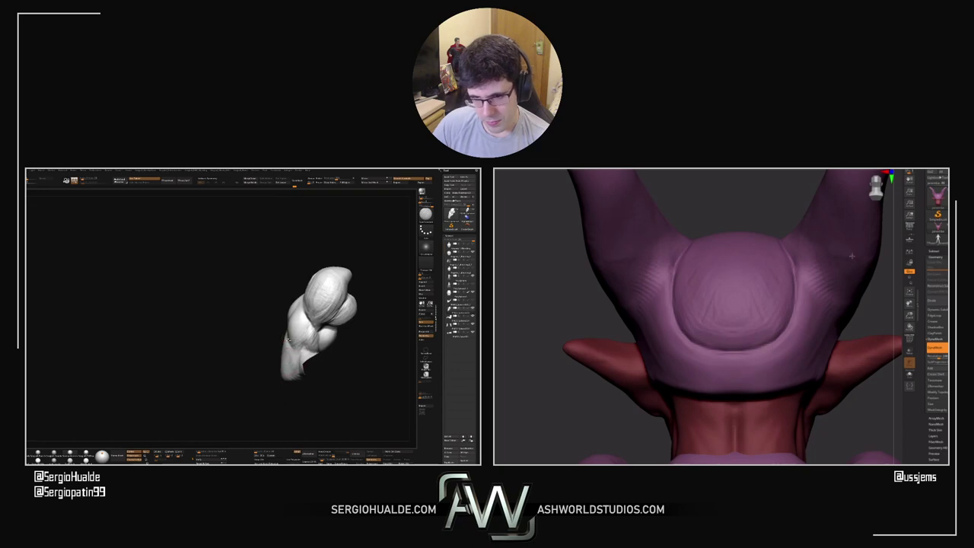
{"action": "left_click_drag", "start_coordinate": [893, 292], "coordinate": [845, 282]}
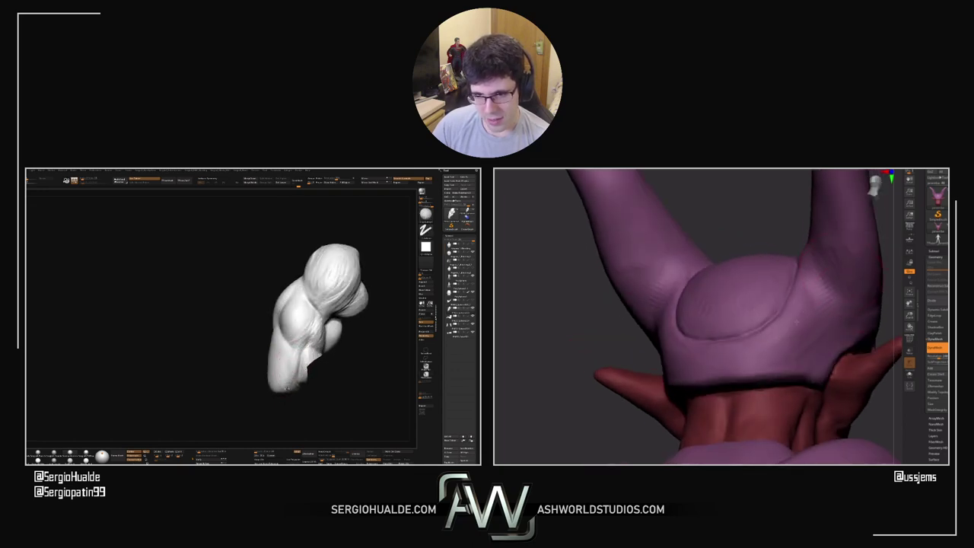
{"action": "key", "text": "s"}
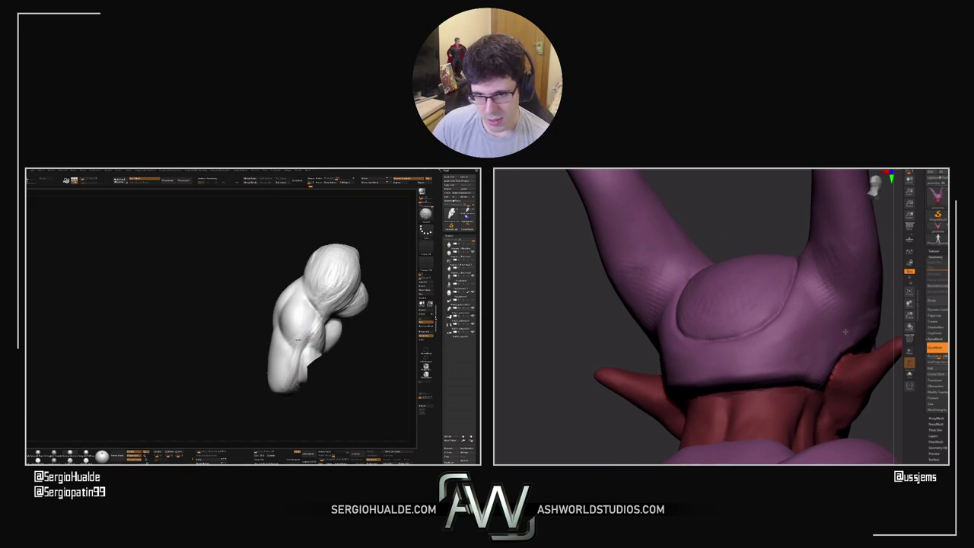
Smooth and round the triceps toward the elbow end of the isolated upper arm
{"action": "mouse_move", "coordinate": [892, 303]}
{"action": "left_mouse_down"}
{"action": "mouse_move", "coordinate": [858, 303]}
{"action": "mouse_move", "coordinate": [875, 303]}
{"action": "left_mouse_up"}
{"action": "key", "text": "s"}
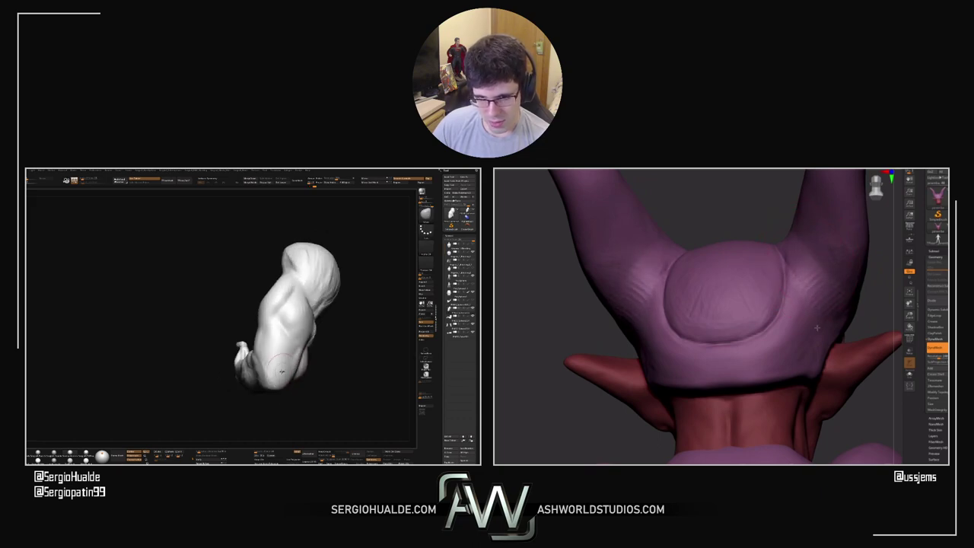
{"action": "left_click_drag", "start_coordinate": [869, 316], "coordinate": [825, 315]}
{"action": "mouse_move", "coordinate": [265, 379]}
{"action": "left_mouse_down"}
{"action": "mouse_move", "coordinate": [303, 373]}
{"action": "mouse_move", "coordinate": [326, 392]}
{"action": "mouse_move", "coordinate": [280, 372]}
{"action": "left_mouse_up"}
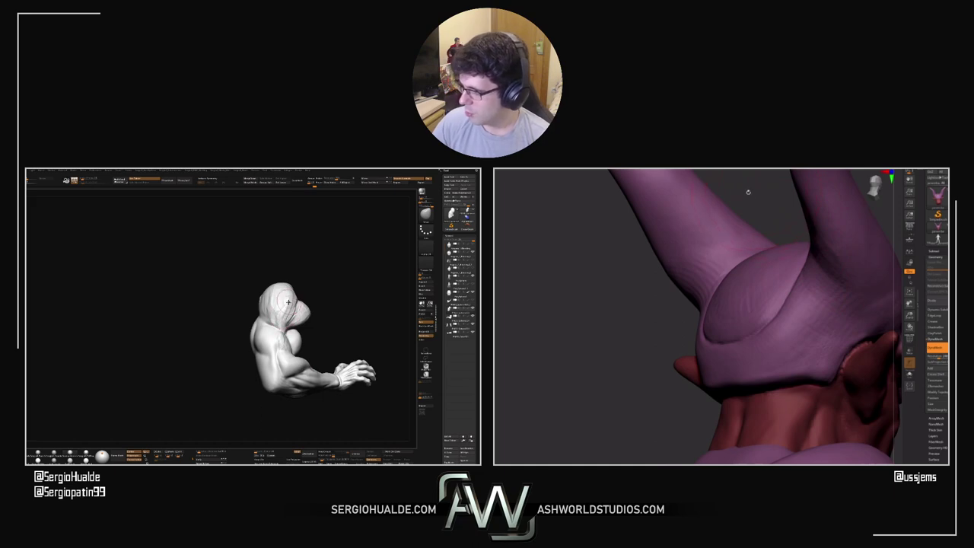
{"action": "left_click_drag", "start_coordinate": [767, 204], "coordinate": [794, 213]}
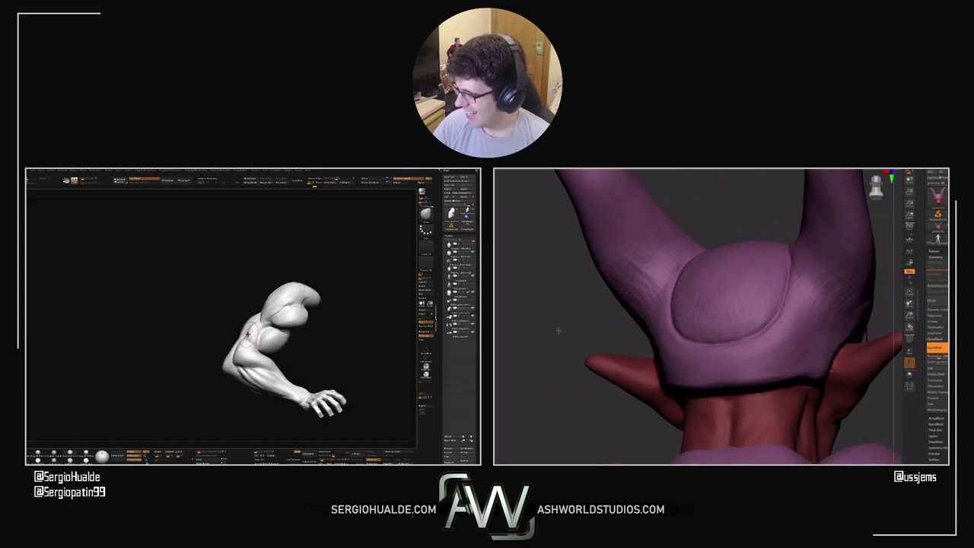
{"action": "left_click_drag", "start_coordinate": [559, 330], "coordinate": [785, 299]}
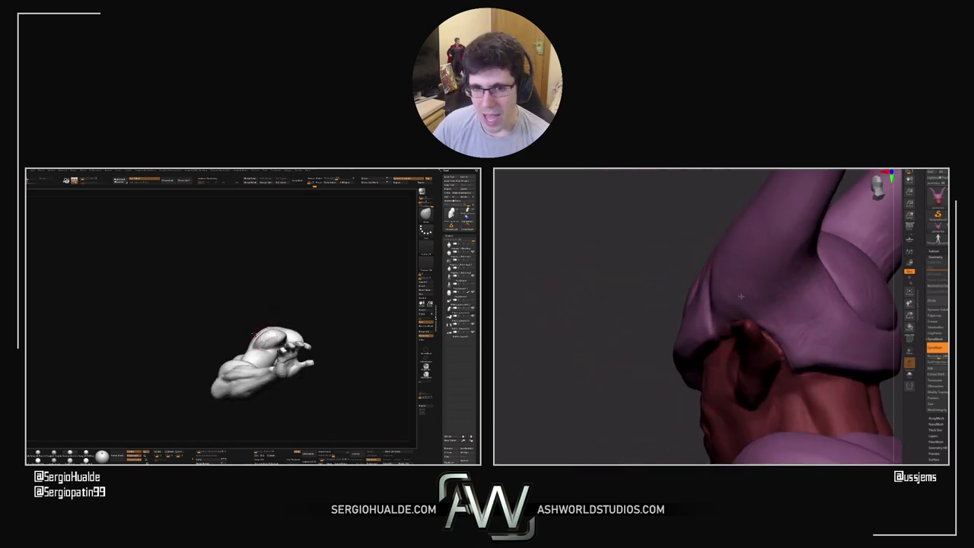
{"action": "left_click_drag", "start_coordinate": [638, 292], "coordinate": [763, 260]}
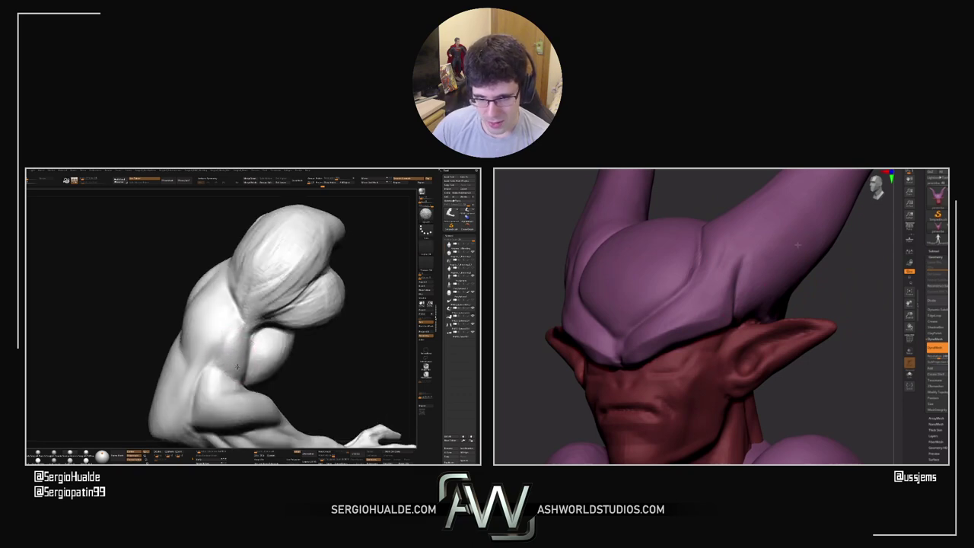
{"action": "mouse_move", "coordinate": [890, 291]}
{"action": "left_mouse_down"}
{"action": "mouse_move", "coordinate": [866, 271]}
{"action": "mouse_move", "coordinate": [885, 318]}
{"action": "mouse_move", "coordinate": [867, 329]}
{"action": "mouse_move", "coordinate": [853, 323]}
{"action": "left_mouse_up"}
Shape the muscle between the triceps and biceps on the outer side of the flexed upper arm
{"action": "key", "text": "s"}
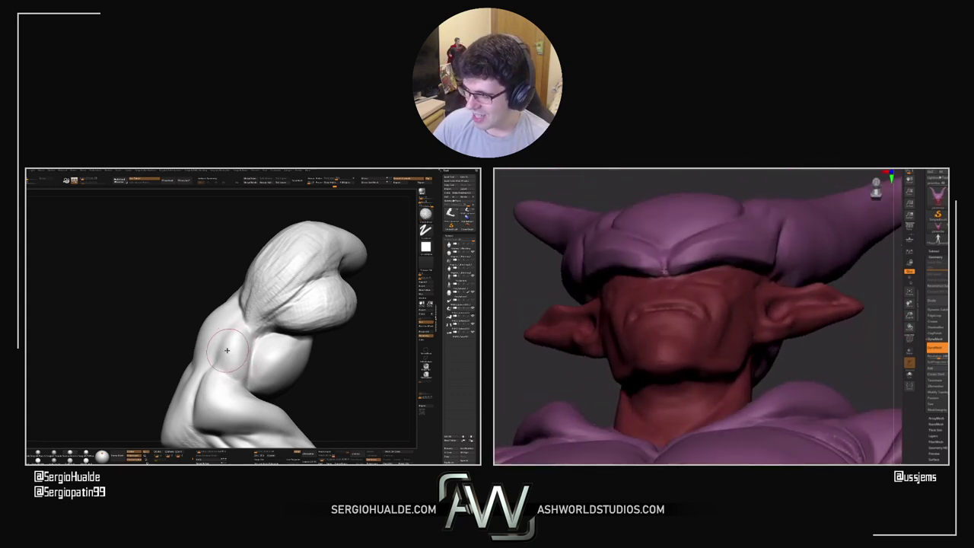
{"action": "right_click_drag", "start_coordinate": [225, 350], "coordinate": [236, 353]}
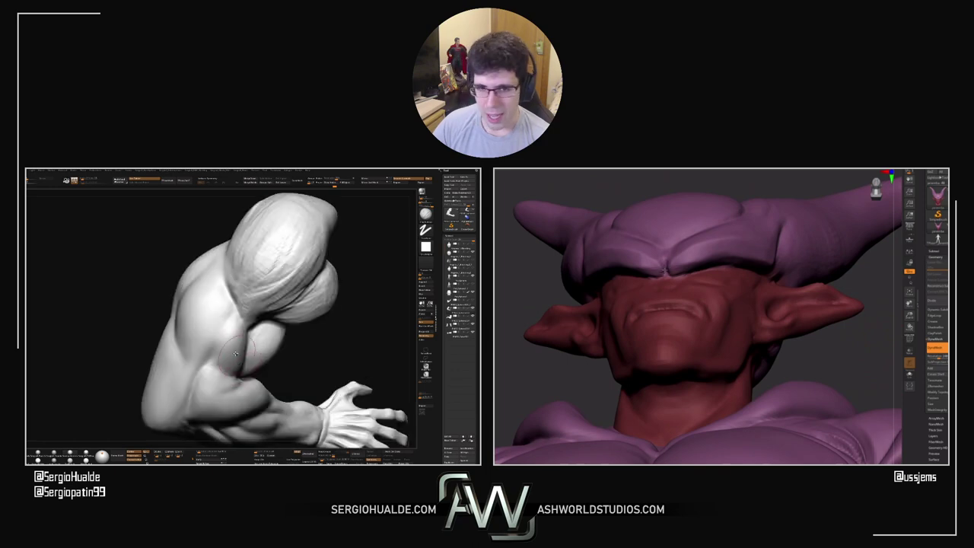
{"action": "left_click_drag", "start_coordinate": [238, 373], "coordinate": [238, 335]}
{"action": "left_click_drag", "start_coordinate": [763, 177], "coordinate": [763, 228]}
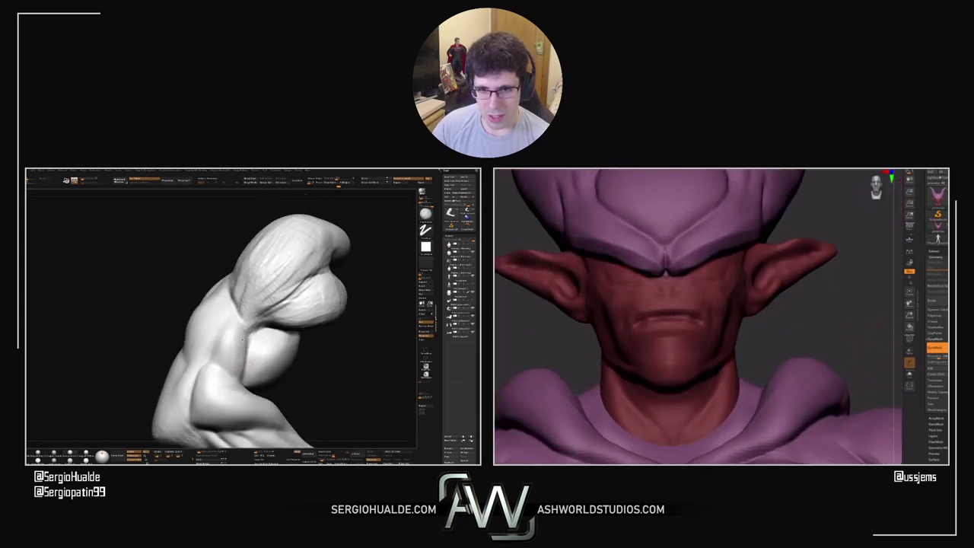
{"action": "right_click_drag", "start_coordinate": [237, 334], "coordinate": [248, 335]}
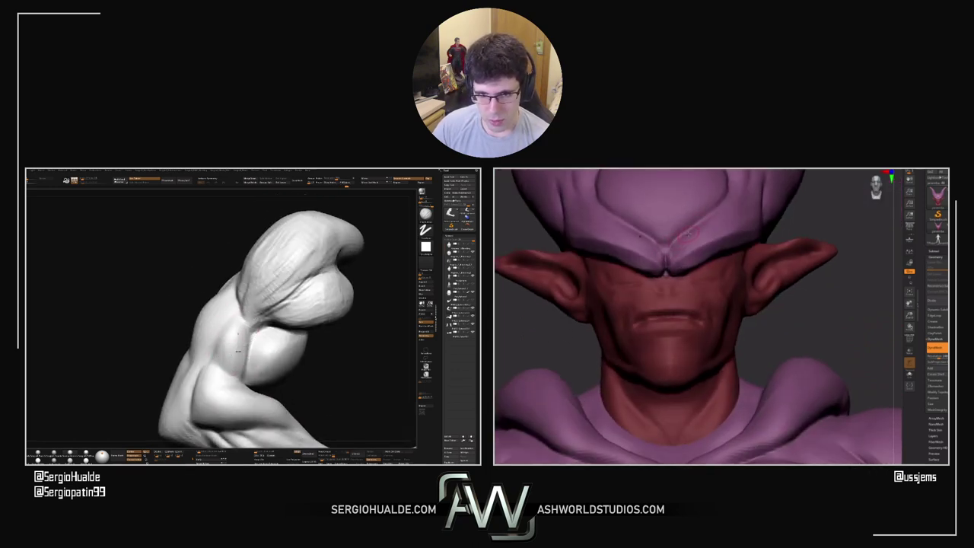
{"action": "left_click_drag", "start_coordinate": [807, 296], "coordinate": [875, 294]}
{"action": "right_click_drag", "start_coordinate": [226, 340], "coordinate": [216, 373]}
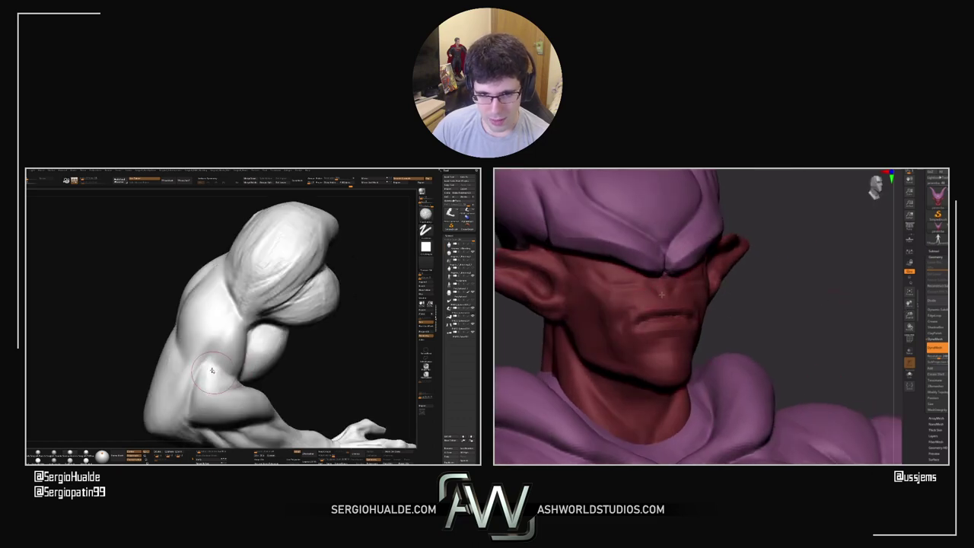
Isolate the creature's head and helmet from the body, framed on the pointed ear
{"action": "left_click_drag", "start_coordinate": [723, 307], "coordinate": [676, 287]}
{"action": "right_click_drag", "start_coordinate": [689, 262], "coordinate": [732, 306]}
{"action": "right_click_drag", "start_coordinate": [216, 379], "coordinate": [216, 359], "text": "ctrl"}
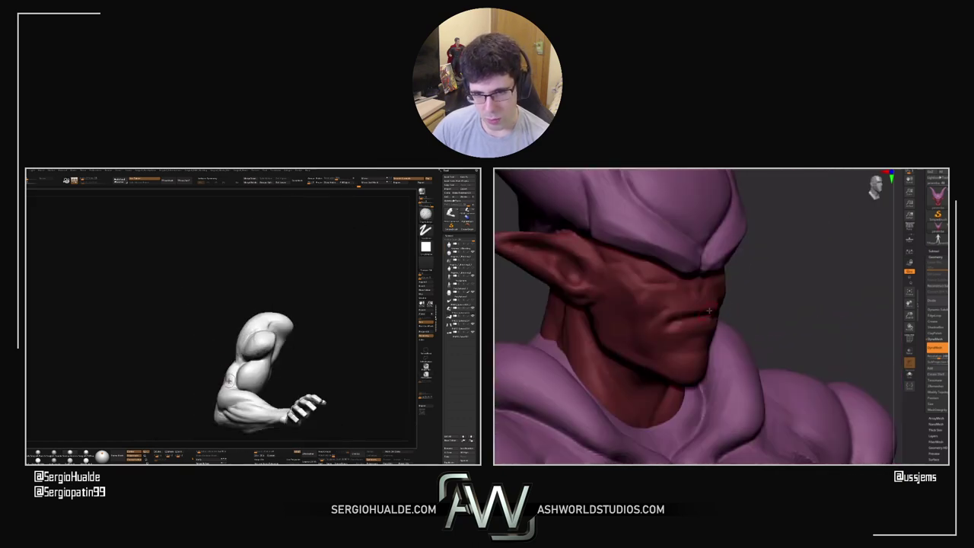
{"action": "right_click_drag", "start_coordinate": [732, 306], "coordinate": [750, 307]}
{"action": "right_click_drag", "start_coordinate": [217, 359], "coordinate": [237, 325]}
{"action": "right_click_drag", "start_coordinate": [730, 307], "coordinate": [704, 311]}
{"action": "left_click_drag", "start_coordinate": [703, 312], "coordinate": [700, 308]}
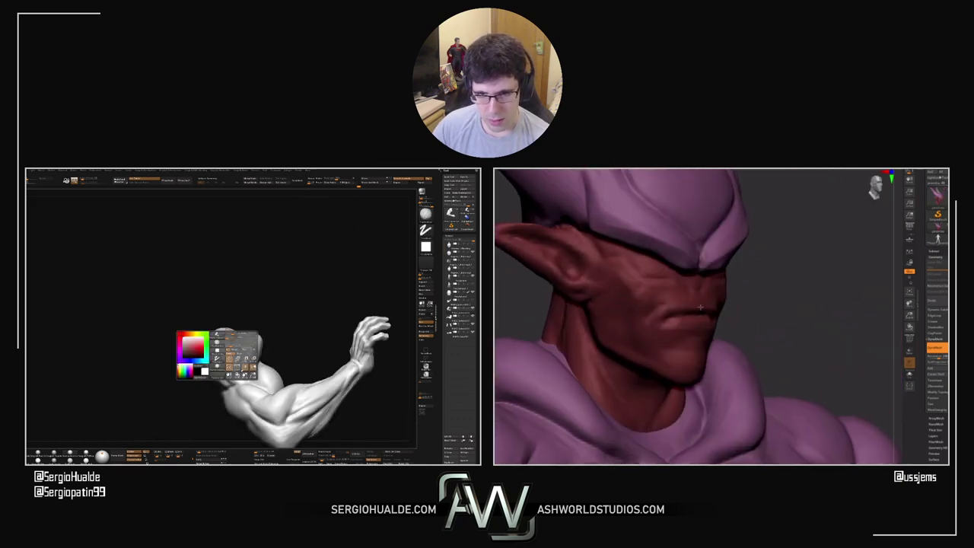
{"action": "left_click", "coordinate": [909, 375]}
{"action": "key", "text": "space"}
{"action": "right_click_drag", "start_coordinate": [762, 332], "coordinate": [807, 319], "text": "alt"}
Sculpt the tip and upper edge of the creature's pointed ear with short strokes
{"action": "left_click_drag", "start_coordinate": [642, 278], "coordinate": [610, 246]}
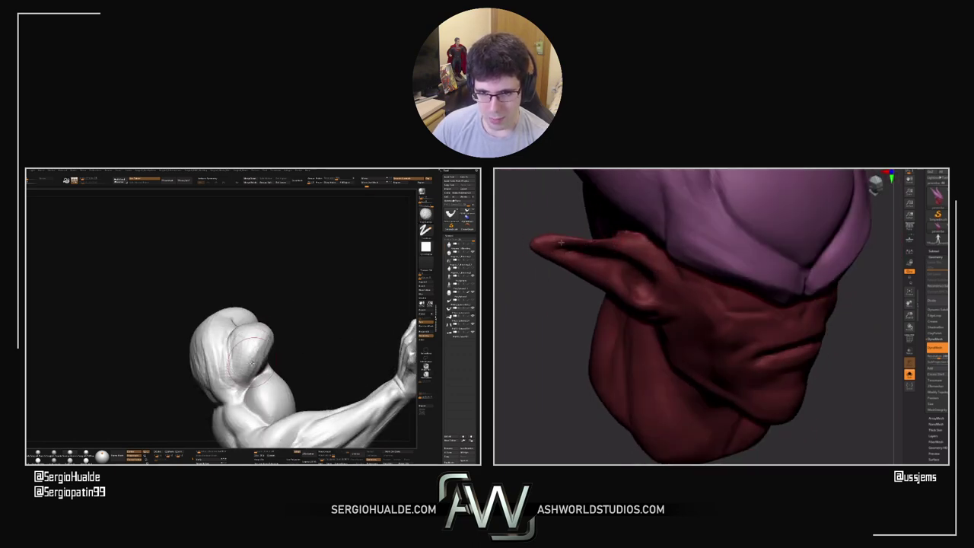
{"action": "left_click_drag", "start_coordinate": [552, 241], "coordinate": [563, 240]}
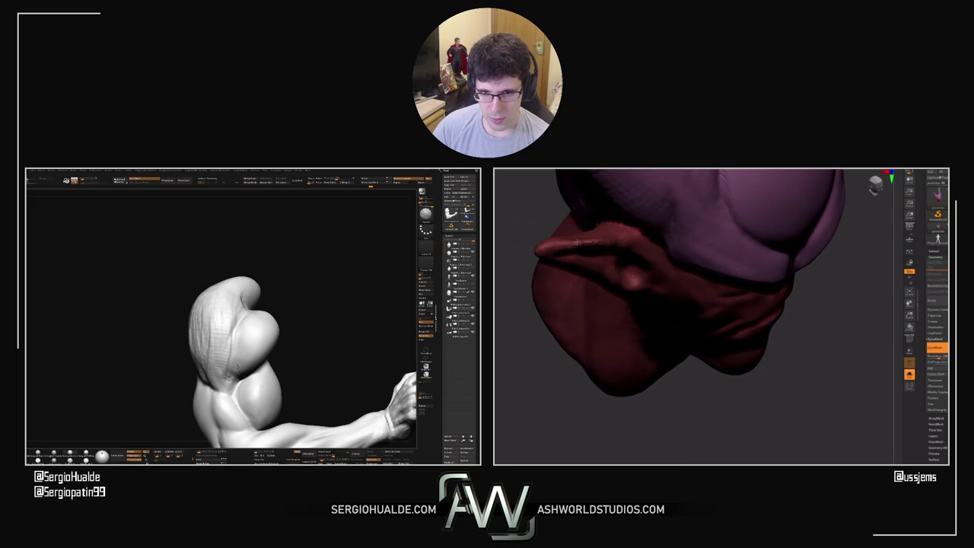
{"action": "right_click_drag", "start_coordinate": [577, 242], "coordinate": [567, 236]}
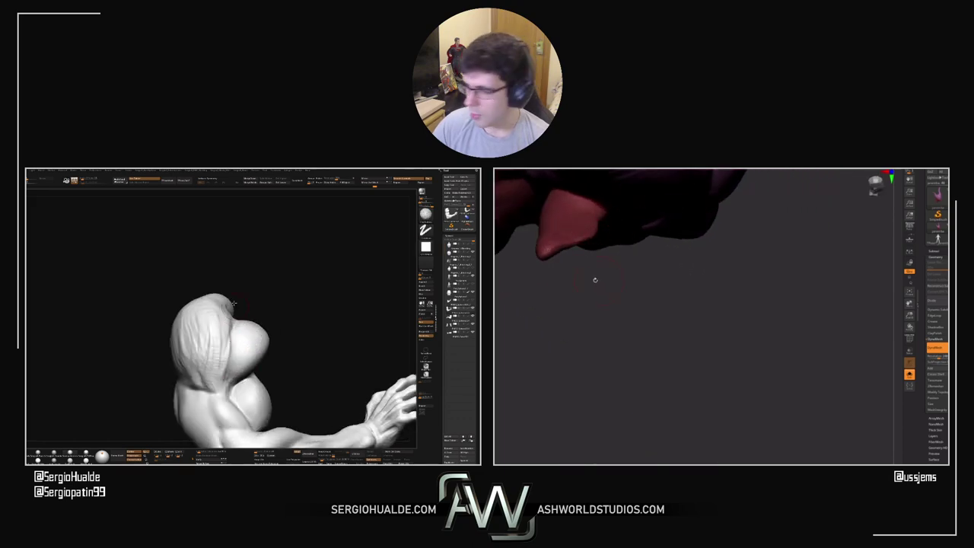
{"action": "left_click_drag", "start_coordinate": [595, 280], "coordinate": [586, 216]}
{"action": "left_click_drag", "start_coordinate": [521, 283], "coordinate": [513, 313]}
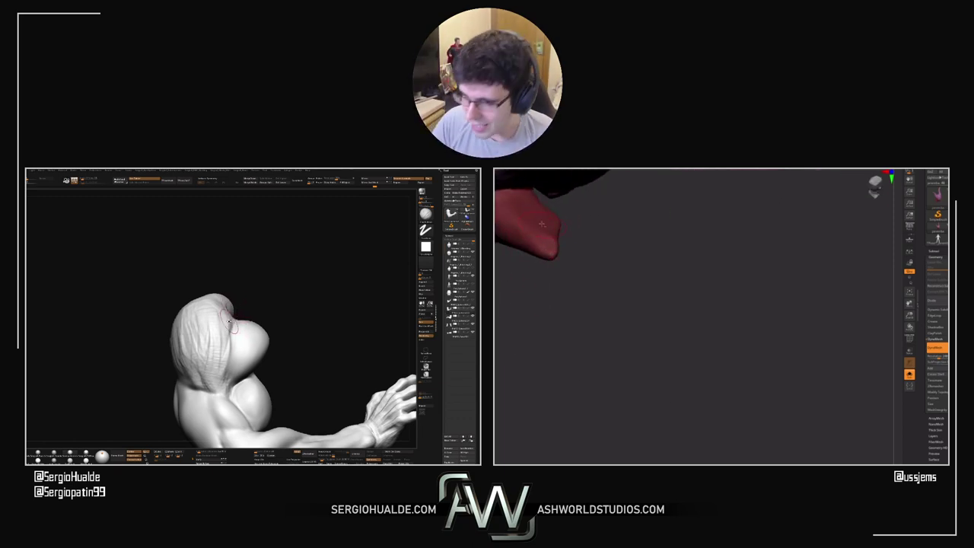
{"action": "left_click_drag", "start_coordinate": [576, 265], "coordinate": [531, 264]}
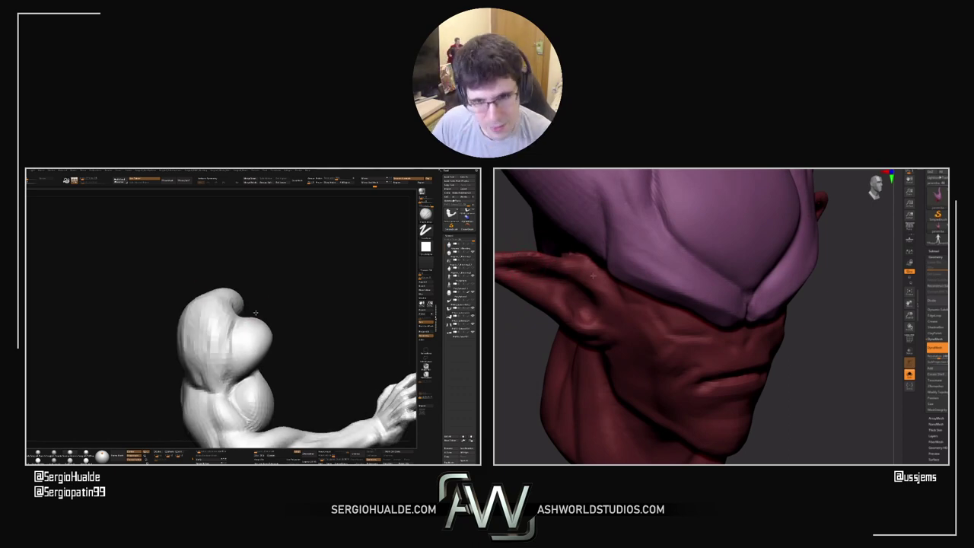
{"action": "mouse_move", "coordinate": [520, 261]}
{"action": "left_mouse_down"}
{"action": "mouse_move", "coordinate": [502, 218]}
{"action": "mouse_move", "coordinate": [533, 251]}
{"action": "left_mouse_up"}
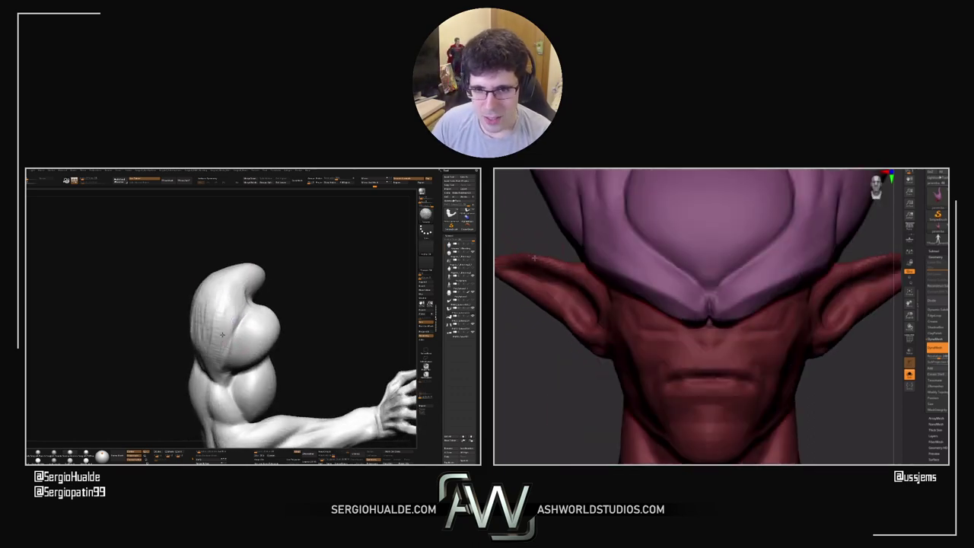
Smooth the striated strokes on the deltoid of the flexed arm
{"action": "mouse_move", "coordinate": [223, 335]}
{"action": "right_mouse_down"}
{"action": "mouse_move", "coordinate": [219, 353]}
{"action": "mouse_move", "coordinate": [230, 351]}
{"action": "right_mouse_up"}
{"action": "left_click_drag", "start_coordinate": [540, 257], "coordinate": [580, 266]}
{"action": "right_click_drag", "start_coordinate": [230, 352], "coordinate": [226, 328]}
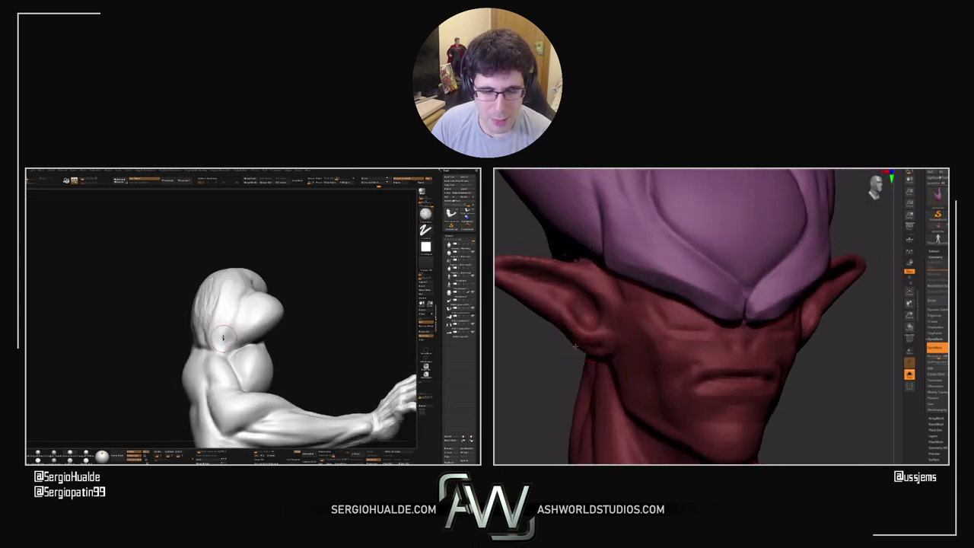
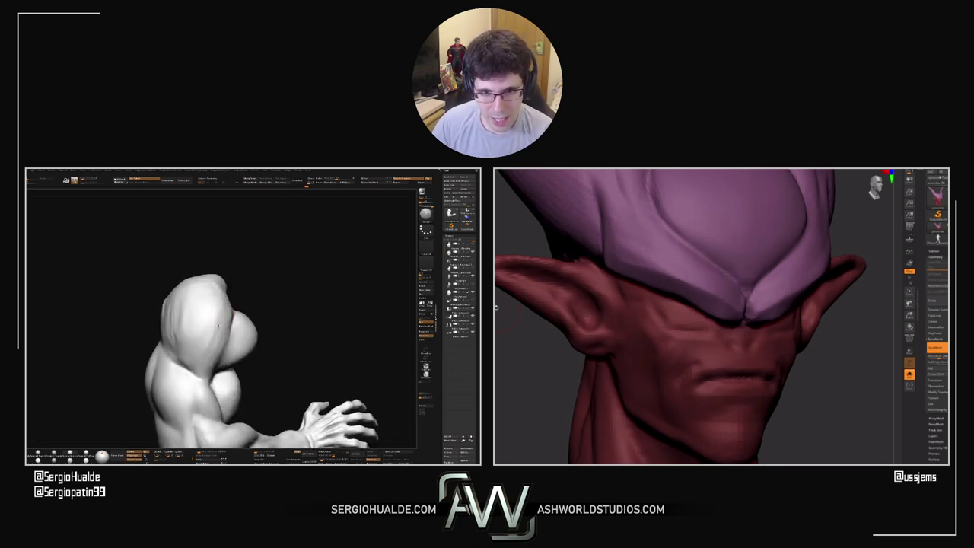
Refine the fold between the helmet's horn base and brow ridge above the ear
{"action": "right_click_drag", "start_coordinate": [555, 248], "coordinate": [567, 316], "text": "ctrl"}
{"action": "right_click_drag", "start_coordinate": [601, 344], "coordinate": [624, 351], "text": "ctrl"}
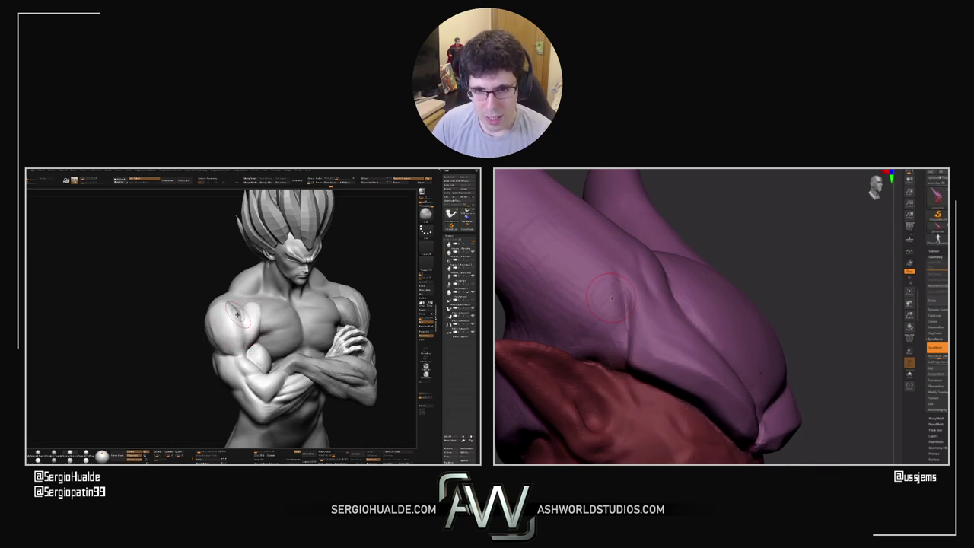
{"action": "left_click_drag", "start_coordinate": [854, 299], "coordinate": [790, 298]}
{"action": "left_click_drag", "start_coordinate": [519, 298], "coordinate": [572, 304]}
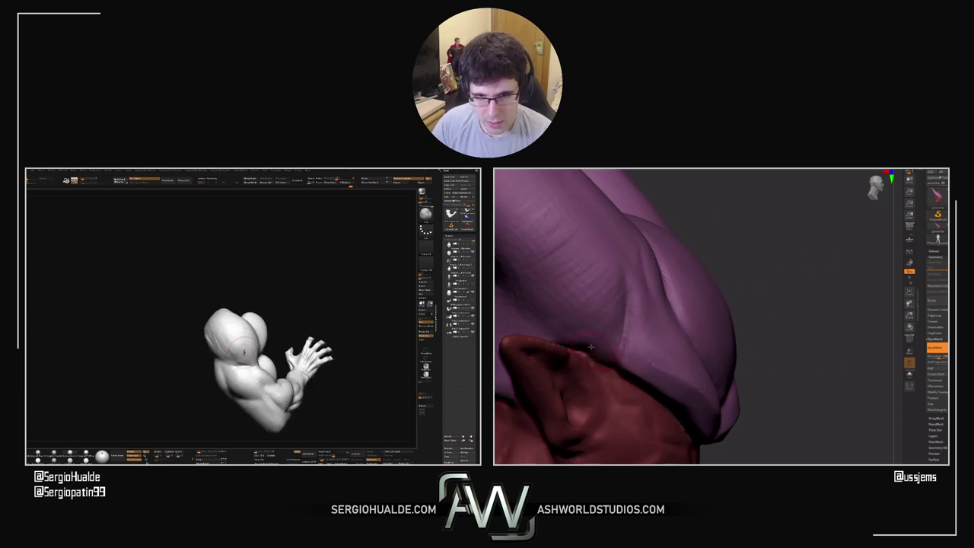
{"action": "left_click_drag", "start_coordinate": [819, 340], "coordinate": [563, 257]}
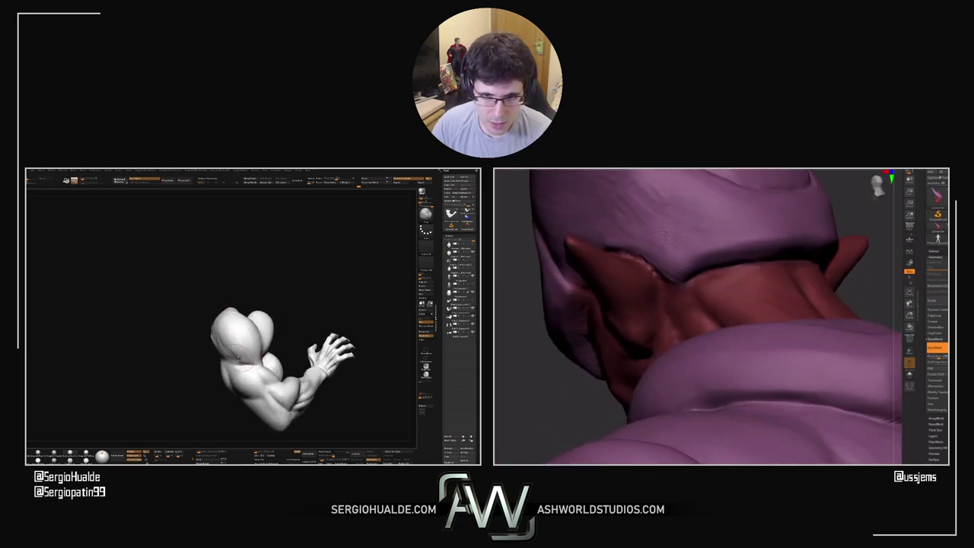
Adjust the helmet's rear rim above the nape with the Move brush
{"action": "key", "text": "b"}
{"action": "key", "text": "m"}
{"action": "key", "text": "v"}
{"action": "key", "text": "s"}
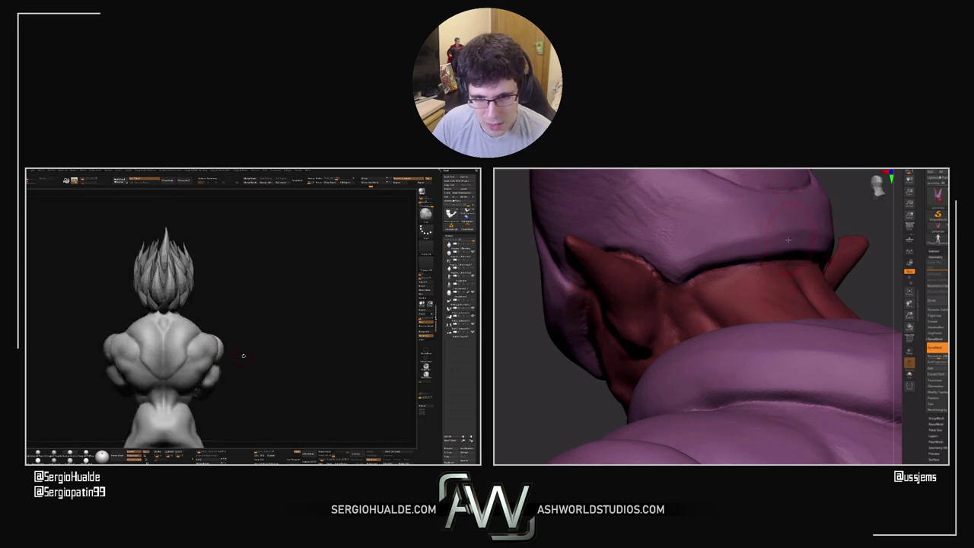
{"action": "right_click_drag", "start_coordinate": [789, 238], "coordinate": [716, 249]}
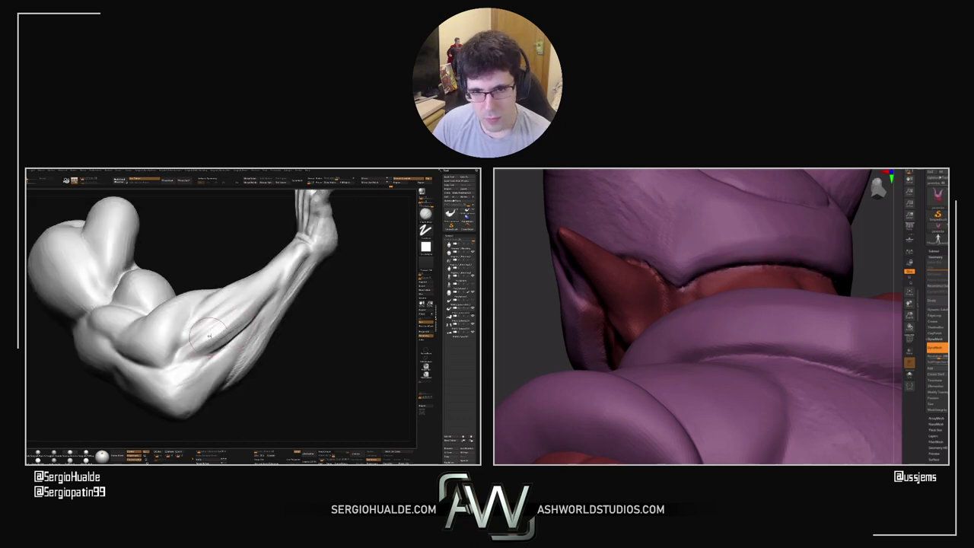
{"action": "left_click_drag", "start_coordinate": [873, 252], "coordinate": [686, 272]}
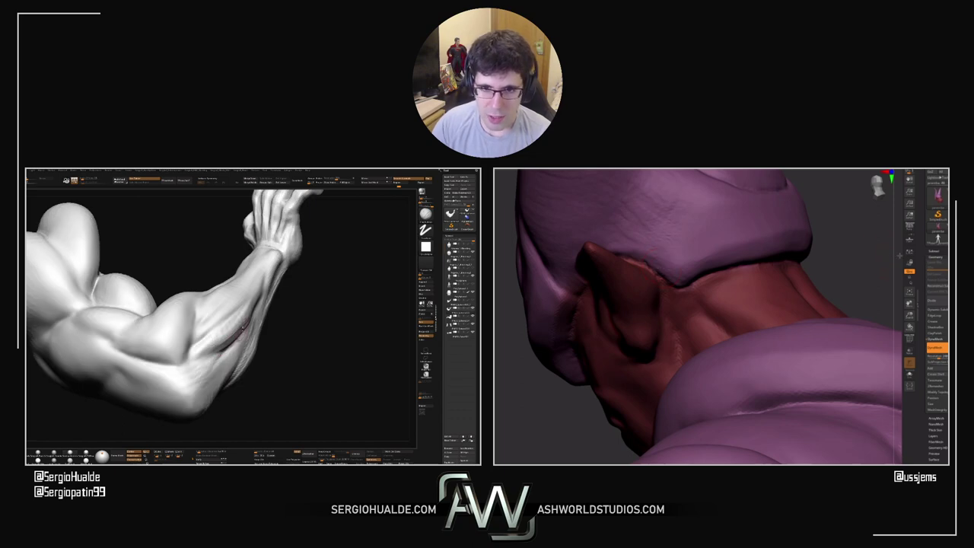
Sharpen the crease at the helmet's side edge just in front of the ear
{"action": "mouse_move", "coordinate": [899, 255]}
{"action": "left_mouse_down"}
{"action": "mouse_move", "coordinate": [729, 239]}
{"action": "mouse_move", "coordinate": [749, 245]}
{"action": "left_mouse_up"}
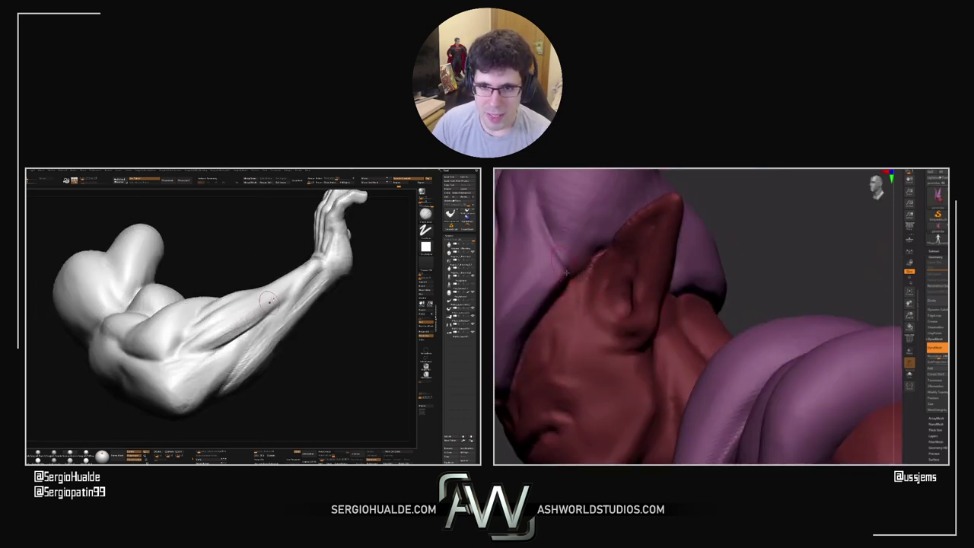
{"action": "left_click_drag", "start_coordinate": [549, 228], "coordinate": [567, 262]}
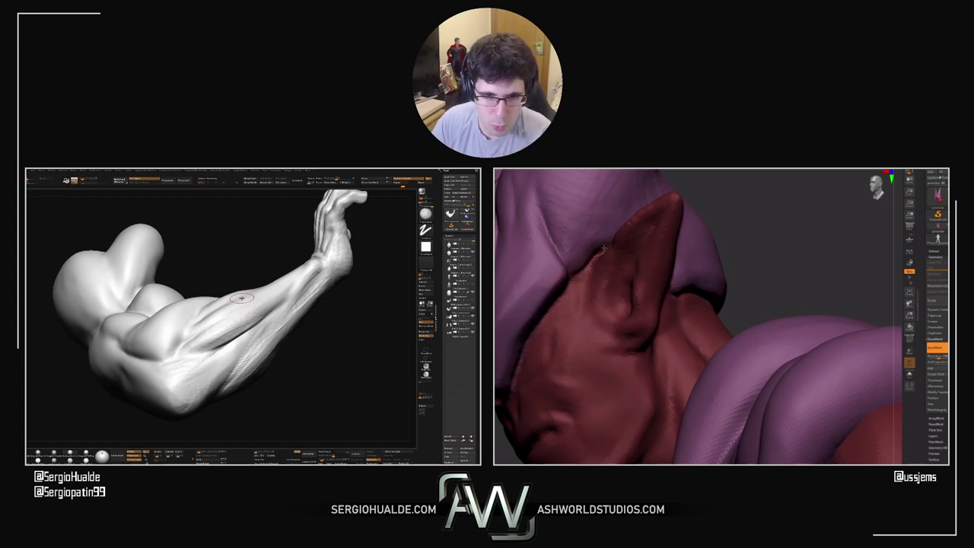
{"action": "left_click_drag", "start_coordinate": [735, 272], "coordinate": [666, 232]}
Define the long forearm muscles between the elbow and wrist of the flexed arm
{"action": "right_click_drag", "start_coordinate": [245, 313], "coordinate": [215, 351]}
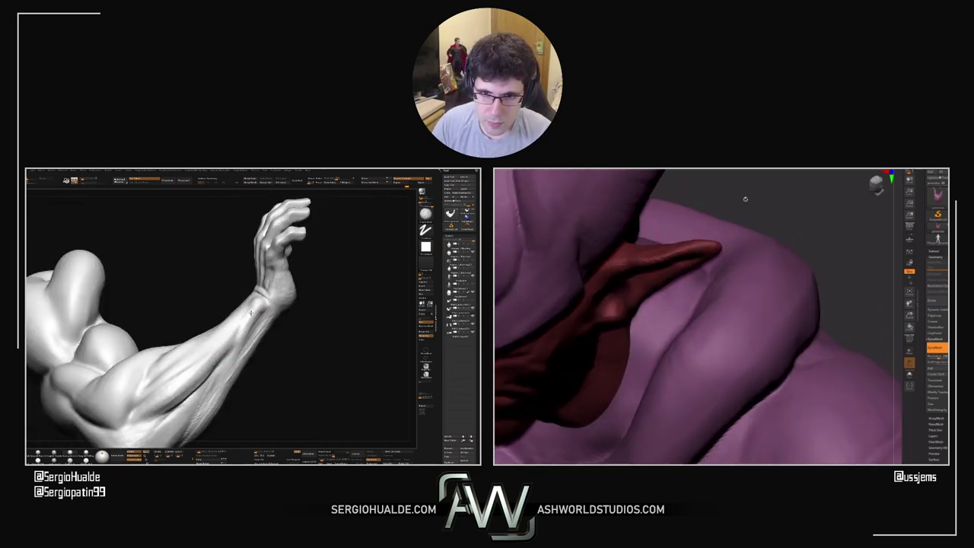
{"action": "right_click_drag", "start_coordinate": [262, 309], "coordinate": [237, 313]}
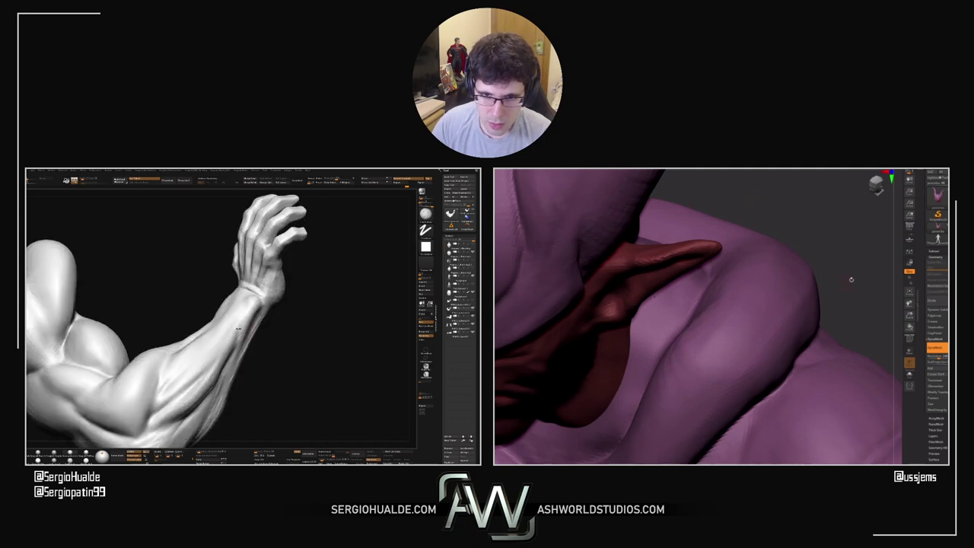
{"action": "left_click_drag", "start_coordinate": [864, 282], "coordinate": [837, 258]}
{"action": "left_click_drag", "start_coordinate": [247, 312], "coordinate": [226, 348]}
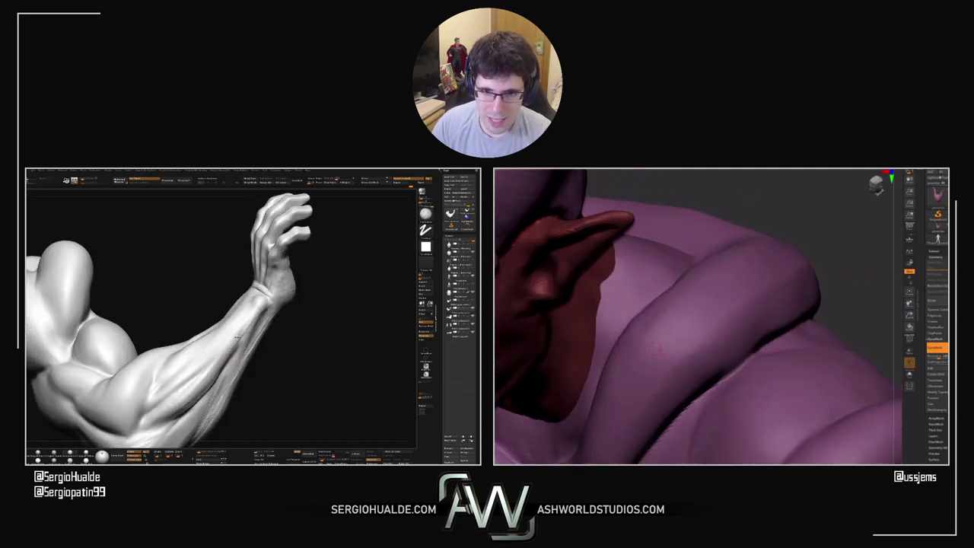
Refine the muscle grooves along the outer forearm and smooth their transition into the wrist
{"action": "left_click_drag", "start_coordinate": [853, 301], "coordinate": [852, 294]}
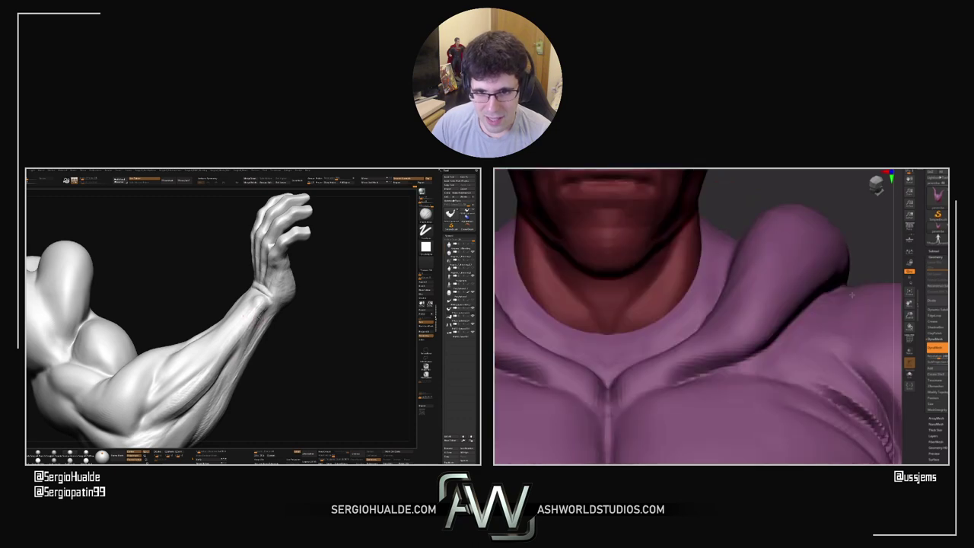
{"action": "right_click_drag", "start_coordinate": [243, 333], "coordinate": [247, 326]}
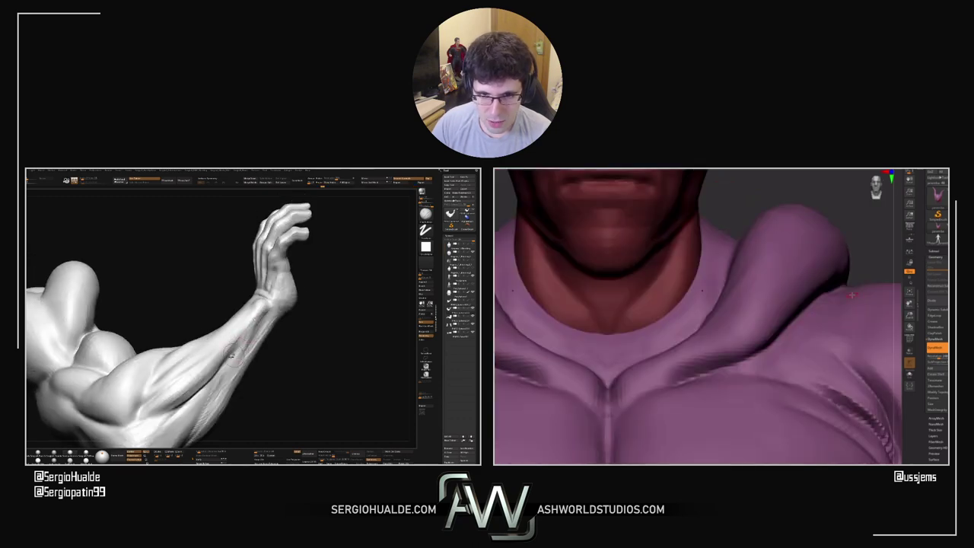
{"action": "left_click_drag", "start_coordinate": [231, 356], "coordinate": [242, 332]}
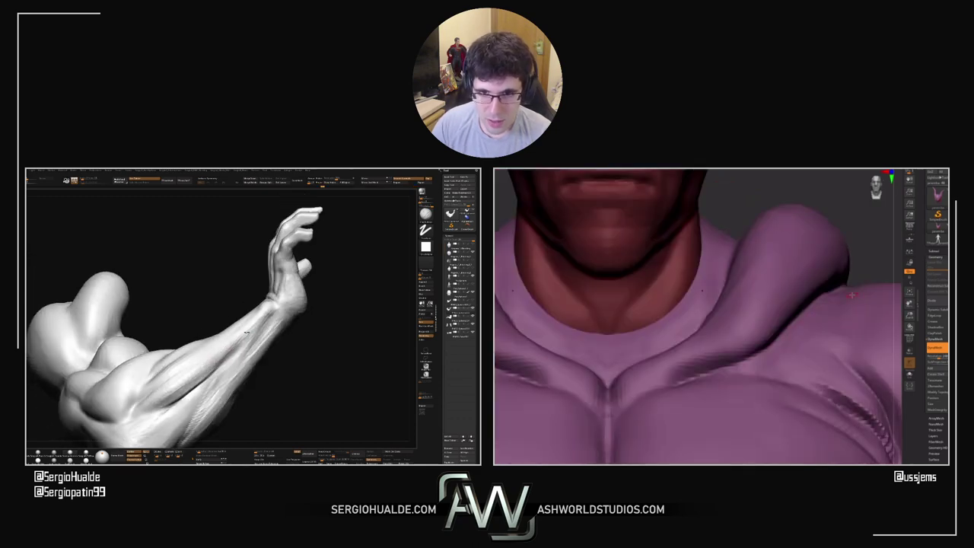
{"action": "mouse_move", "coordinate": [258, 316]}
{"action": "left_mouse_down"}
{"action": "mouse_move", "coordinate": [272, 306]}
{"action": "mouse_move", "coordinate": [221, 335]}
{"action": "mouse_move", "coordinate": [229, 334]}
{"action": "left_mouse_up"}
{"action": "key", "text": "space"}
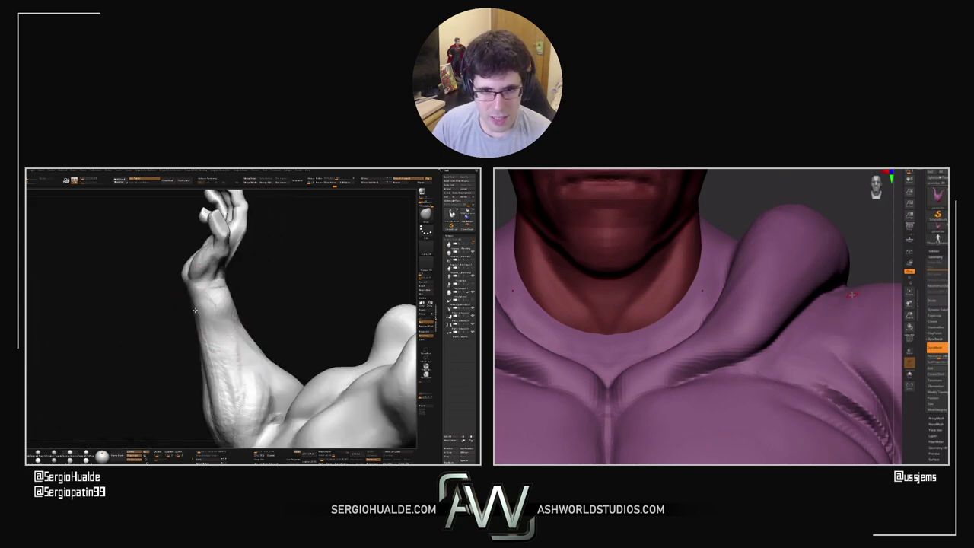
{"action": "left_click_drag", "start_coordinate": [196, 309], "coordinate": [247, 329]}
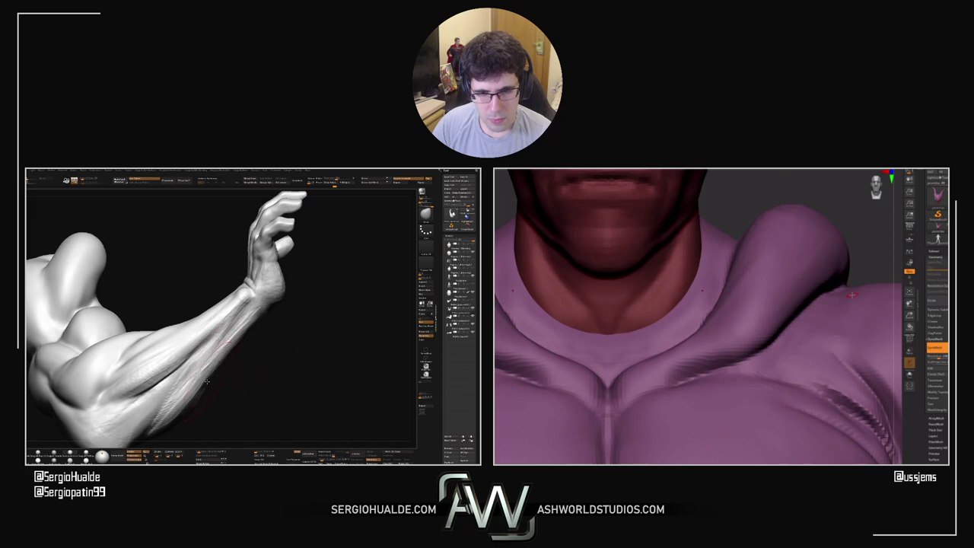
{"action": "right_click_drag", "start_coordinate": [207, 381], "coordinate": [207, 346], "text": "ctrl"}
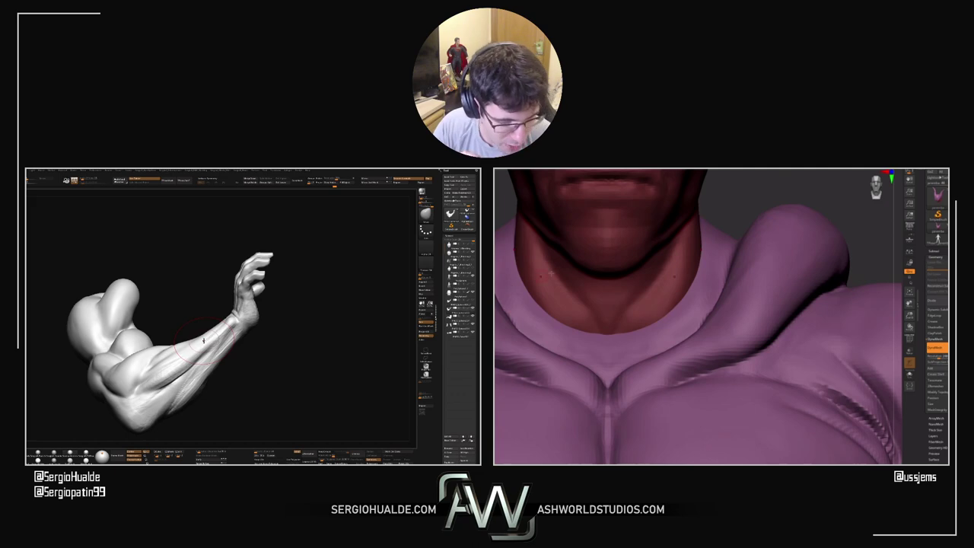
Carve two nostrils into the red face just beneath the helmet's central point
{"action": "right_click_drag", "start_coordinate": [583, 266], "coordinate": [802, 336], "text": "ctrl"}
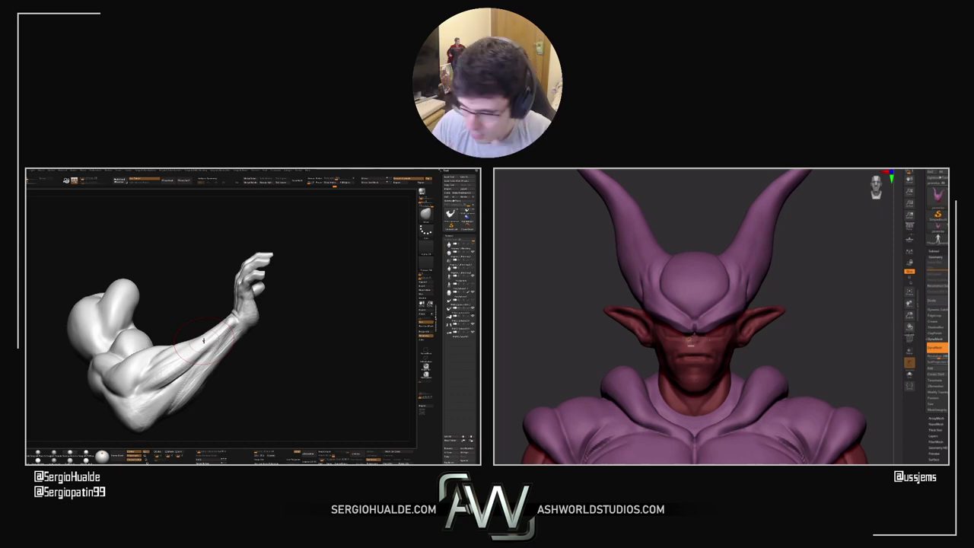
{"action": "scroll", "coordinate": [692, 341], "scroll_direction": "up", "scroll_amount": 5}
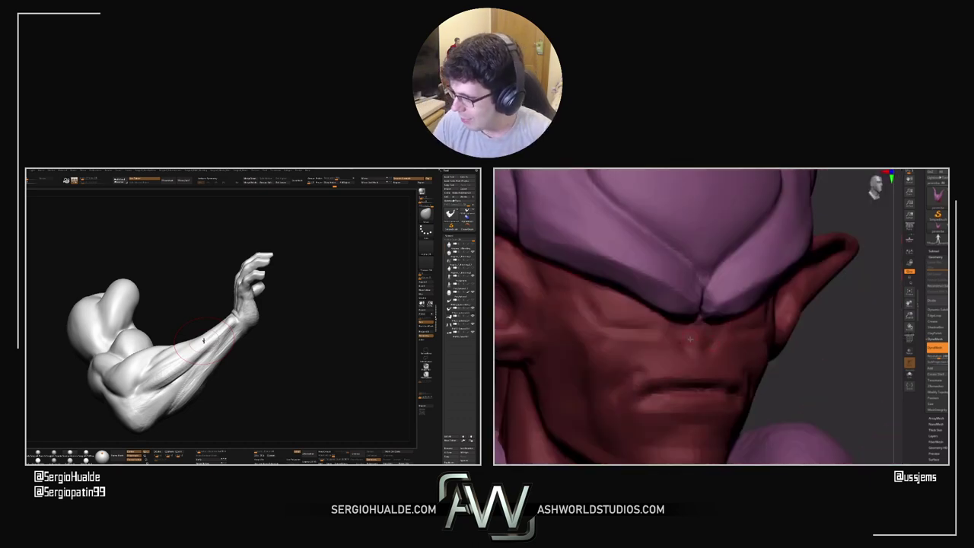
{"action": "mouse_move", "coordinate": [291, 303]}
{"action": "left_mouse_down"}
{"action": "mouse_move", "coordinate": [277, 335]}
{"action": "mouse_move", "coordinate": [255, 346]}
{"action": "left_mouse_up"}
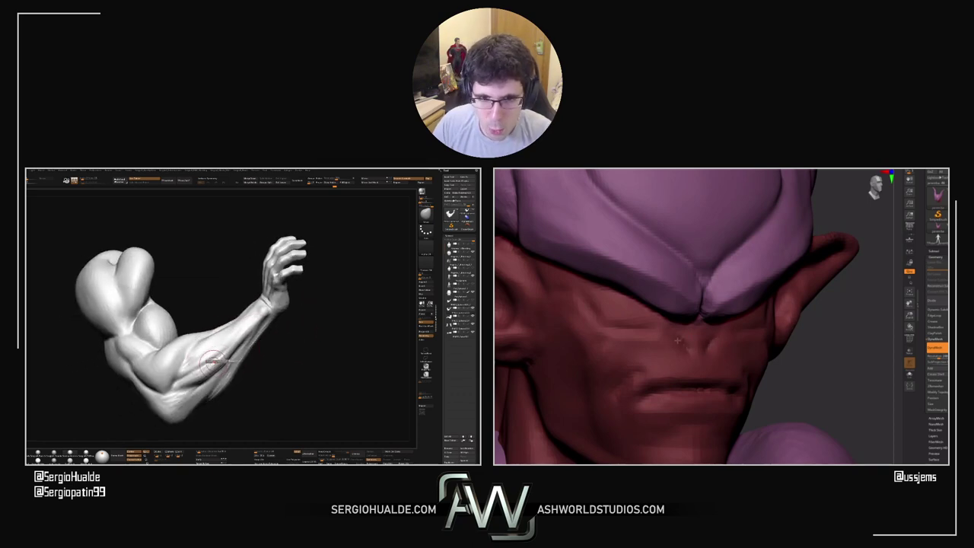
{"action": "right_click_drag", "start_coordinate": [214, 363], "coordinate": [219, 395], "text": "ctrl"}
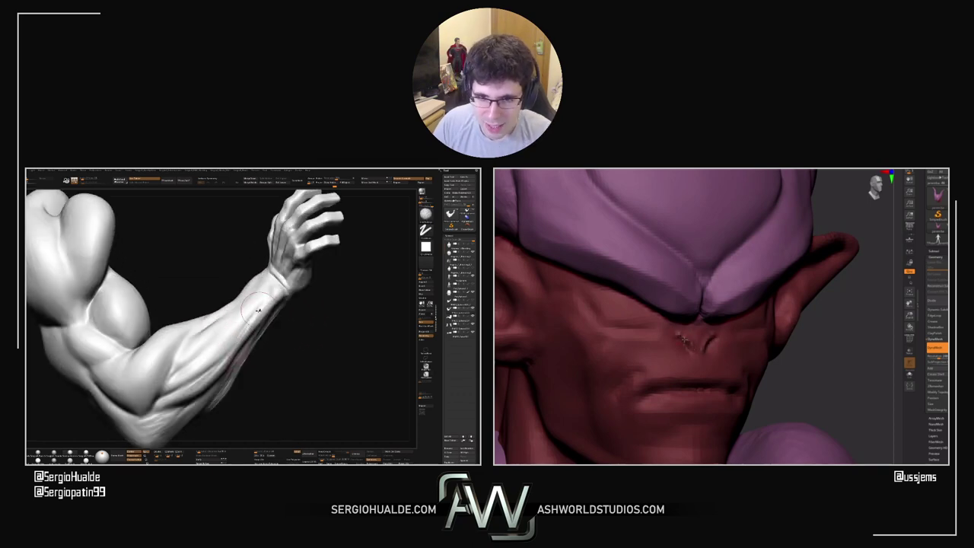
{"action": "right_click_drag", "start_coordinate": [258, 311], "coordinate": [228, 335]}
{"action": "right_click_drag", "start_coordinate": [689, 345], "coordinate": [788, 369]}
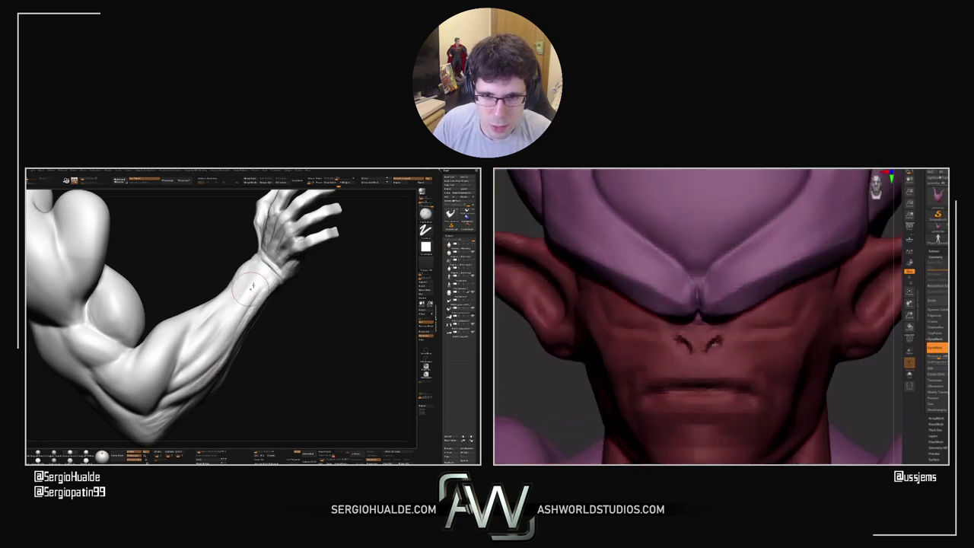
{"action": "left_click_drag", "start_coordinate": [784, 366], "coordinate": [822, 367]}
Sculpt the mouth by deepening the line between the lips and shaping the lower lip and mouth corners
{"action": "key", "text": "s"}
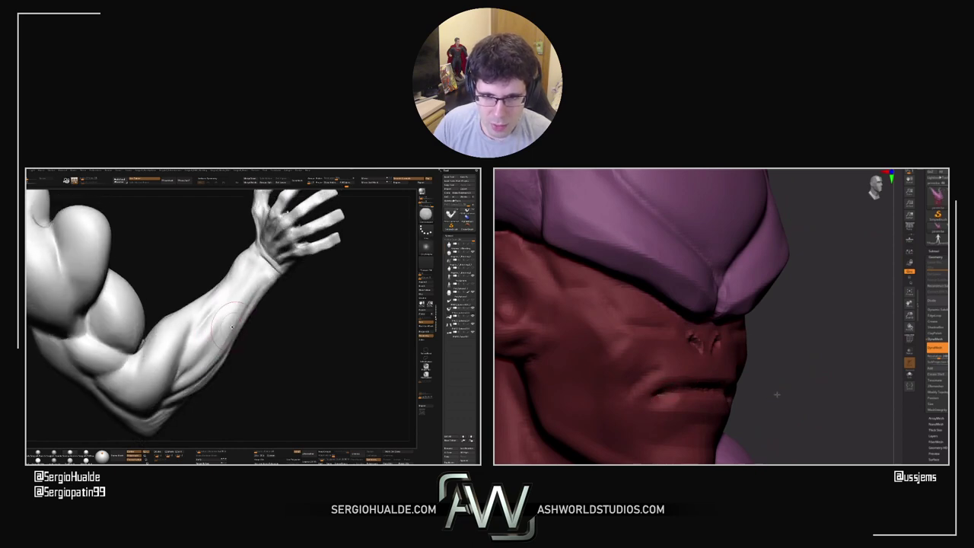
{"action": "left_click_drag", "start_coordinate": [777, 394], "coordinate": [666, 394]}
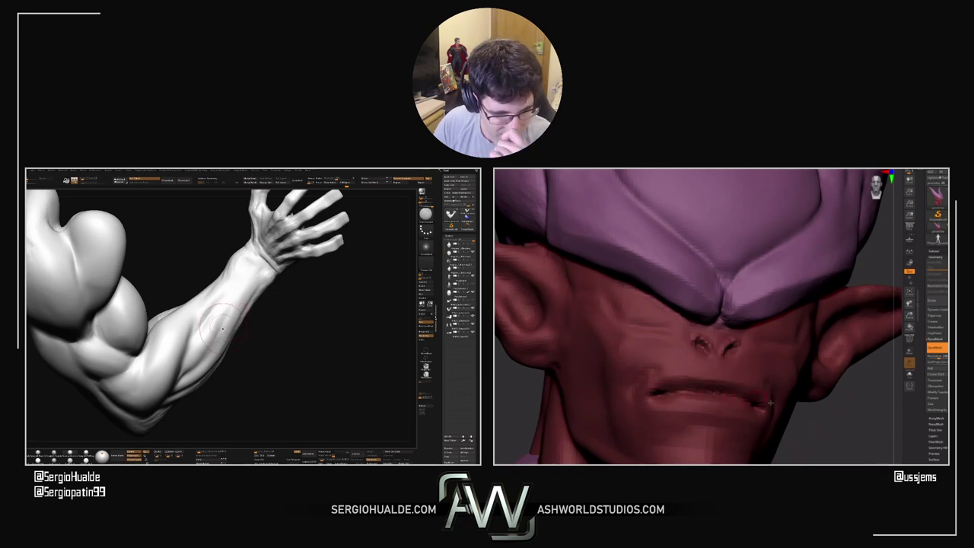
{"action": "left_click_drag", "start_coordinate": [720, 395], "coordinate": [681, 389]}
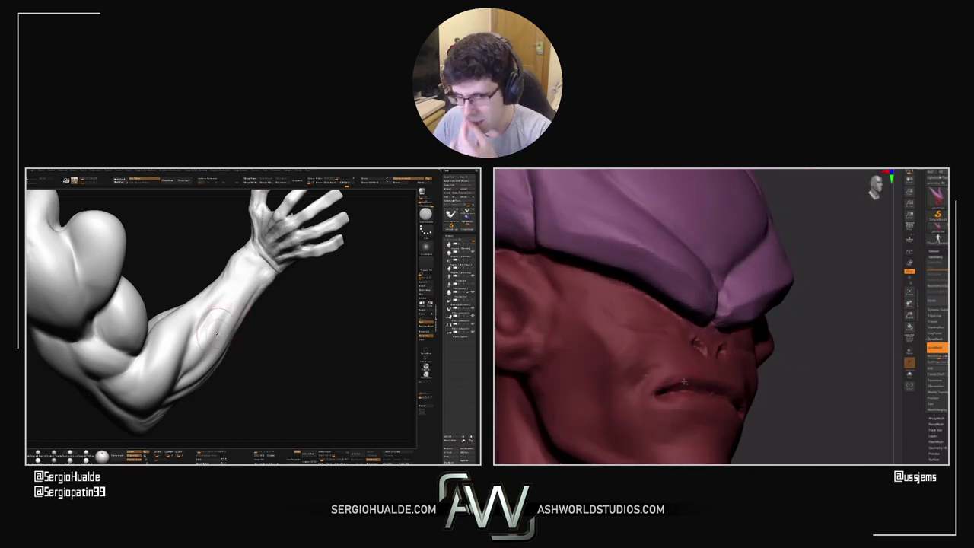
{"action": "mouse_move", "coordinate": [720, 383]}
{"action": "left_mouse_down"}
{"action": "mouse_move", "coordinate": [690, 335]}
{"action": "mouse_move", "coordinate": [709, 377]}
{"action": "left_mouse_up"}
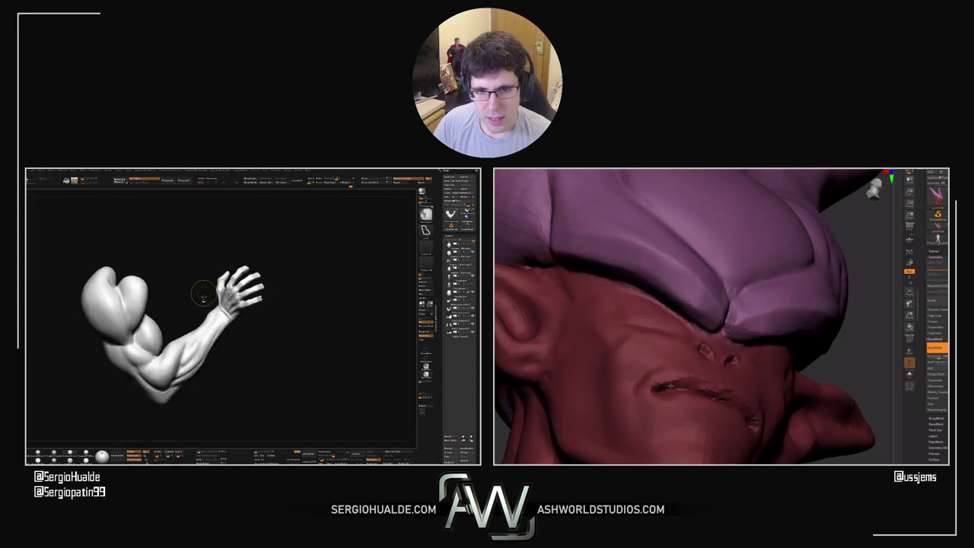
{"action": "left_click_drag", "start_coordinate": [878, 363], "coordinate": [822, 369]}
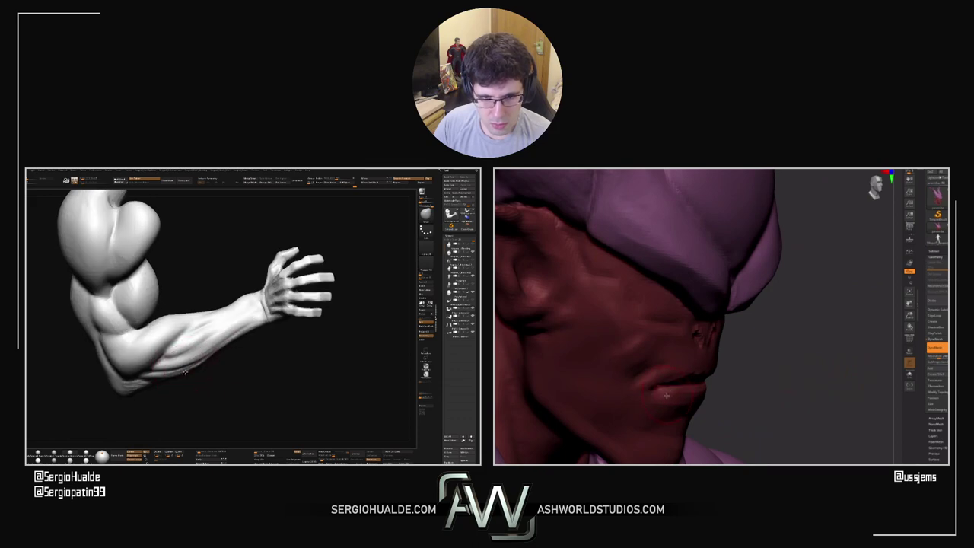
{"action": "left_click_drag", "start_coordinate": [740, 399], "coordinate": [681, 394]}
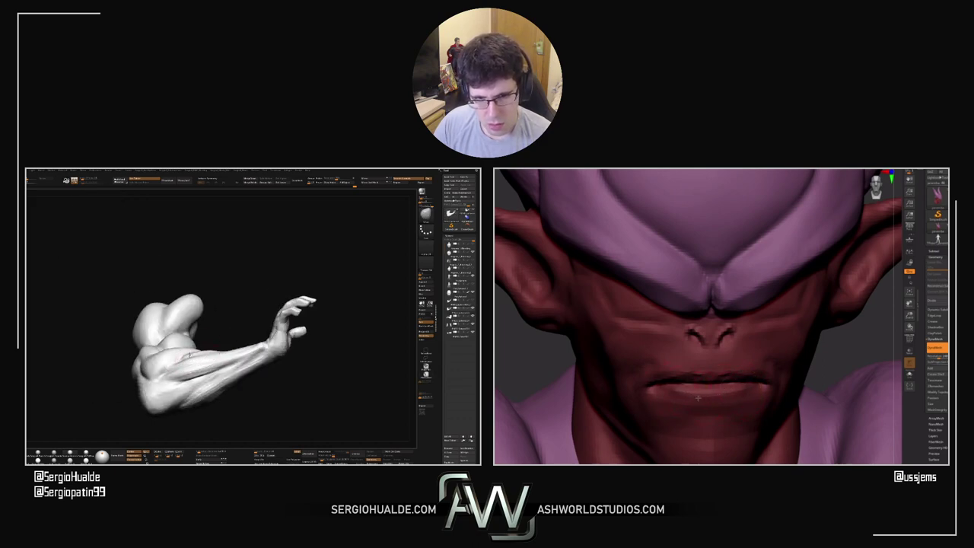
Refine the cheek and jaw planes between the mouth corner and the ear
{"action": "mouse_move", "coordinate": [831, 363]}
{"action": "left_mouse_down", "text": "alt"}
{"action": "mouse_move", "coordinate": [836, 286]}
{"action": "mouse_move", "coordinate": [822, 350]}
{"action": "left_mouse_up", "text": "alt"}
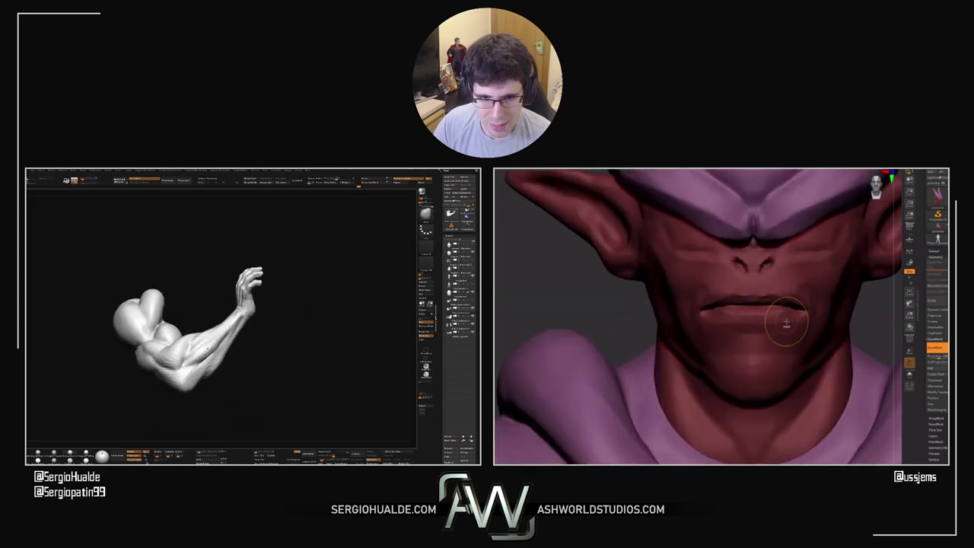
{"action": "right_click_drag", "start_coordinate": [704, 310], "coordinate": [677, 304]}
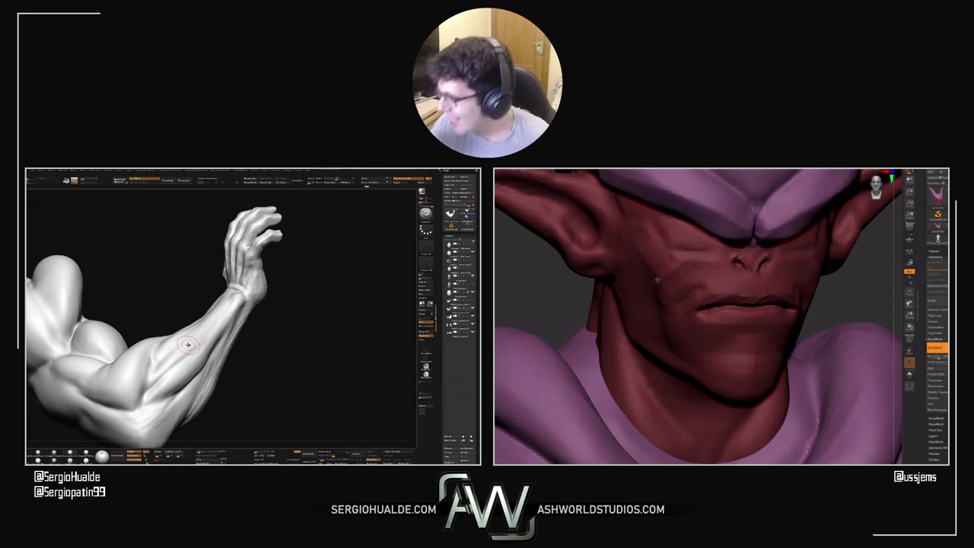
{"action": "left_click_drag", "start_coordinate": [553, 294], "coordinate": [639, 265]}
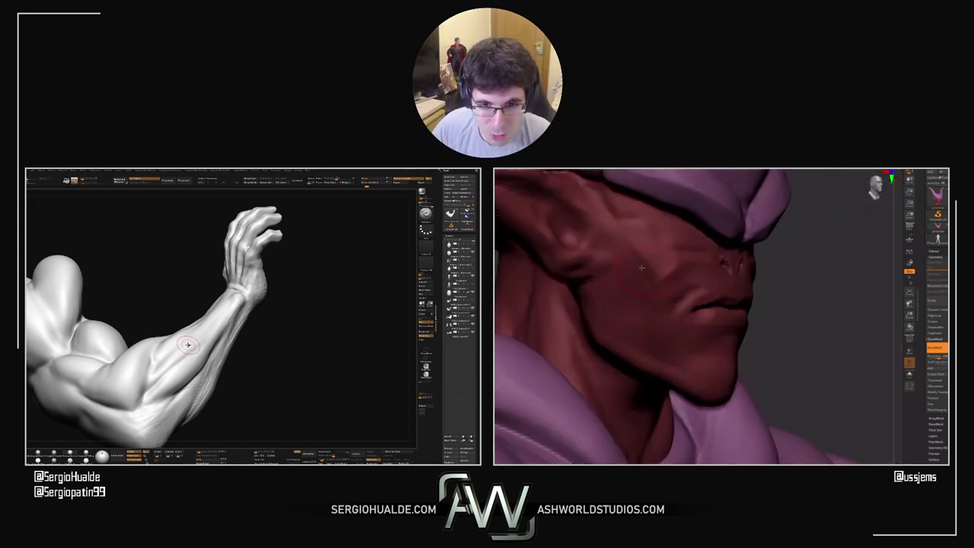
{"action": "right_click_drag", "start_coordinate": [785, 283], "coordinate": [567, 283]}
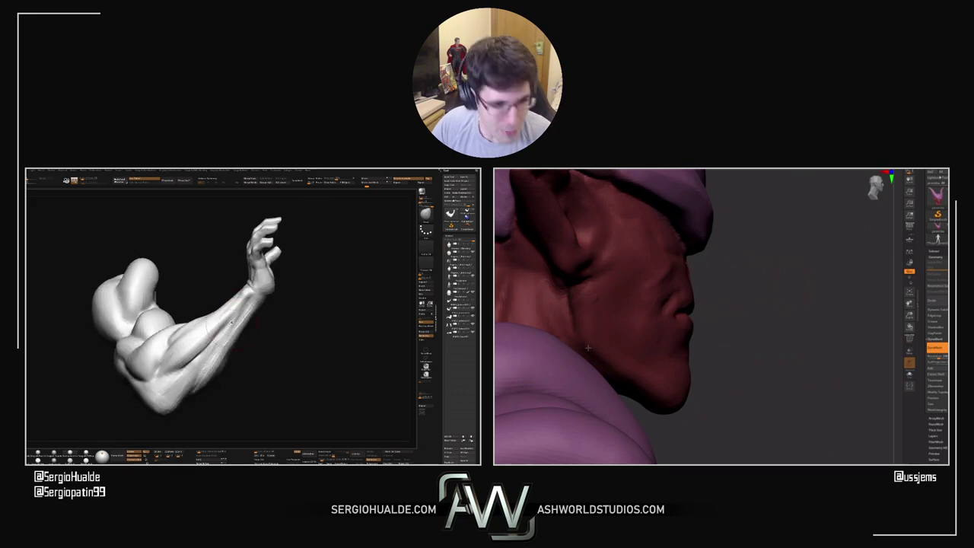
{"action": "mouse_move", "coordinate": [732, 370]}
{"action": "left_mouse_down"}
{"action": "mouse_move", "coordinate": [716, 370]}
{"action": "mouse_move", "coordinate": [731, 369]}
{"action": "left_mouse_up"}
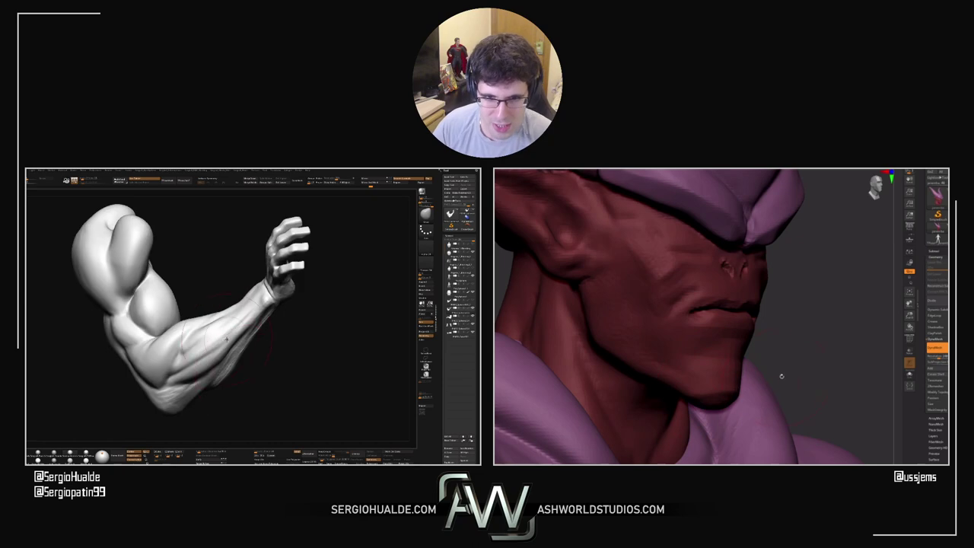
Isolate the head from the torso and shape the underside of the jaw and chin
{"action": "left_click_drag", "start_coordinate": [804, 364], "coordinate": [852, 411], "text": "alt"}
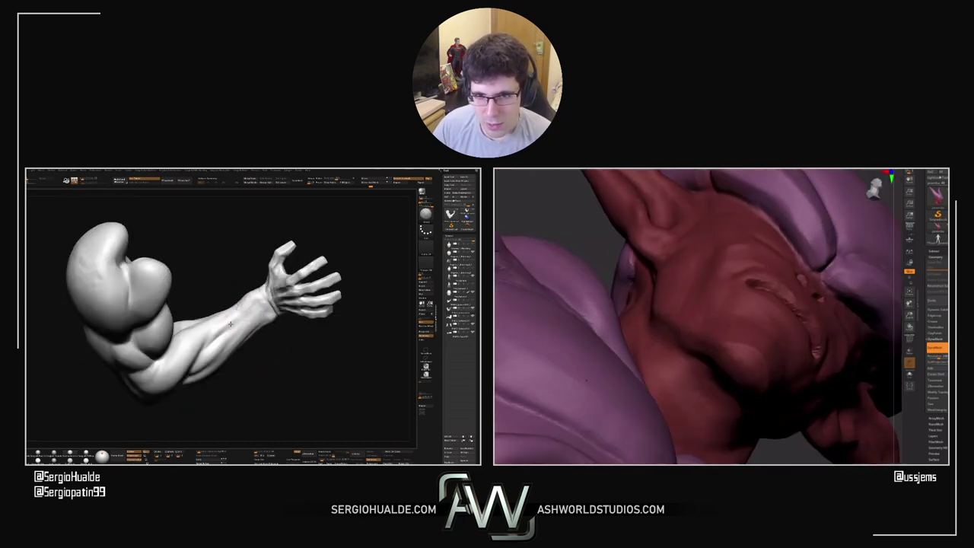
{"action": "key", "text": "b"}
{"action": "left_click", "coordinate": [772, 290]}
{"action": "key", "text": "s"}
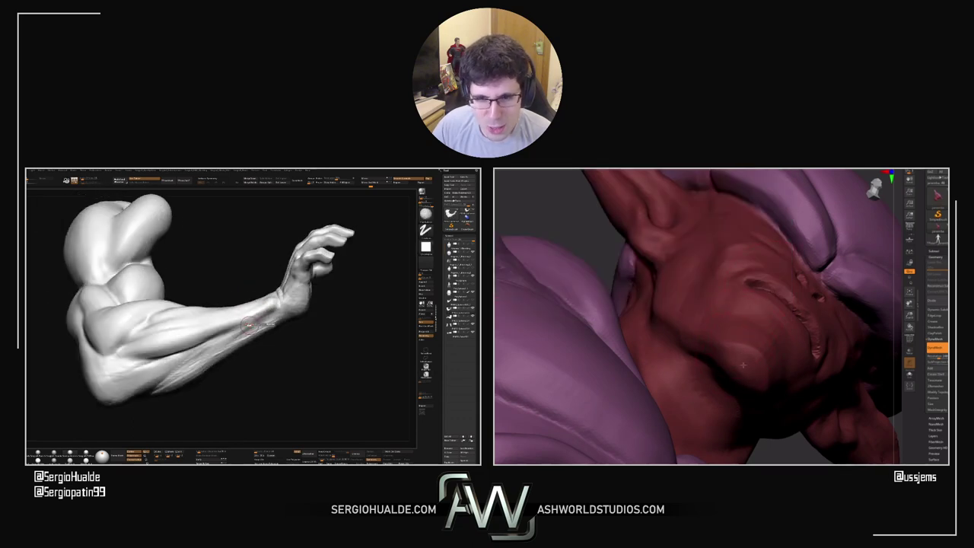
{"action": "key", "text": "alt+s"}
{"action": "right_click_drag", "start_coordinate": [764, 393], "coordinate": [732, 388]}
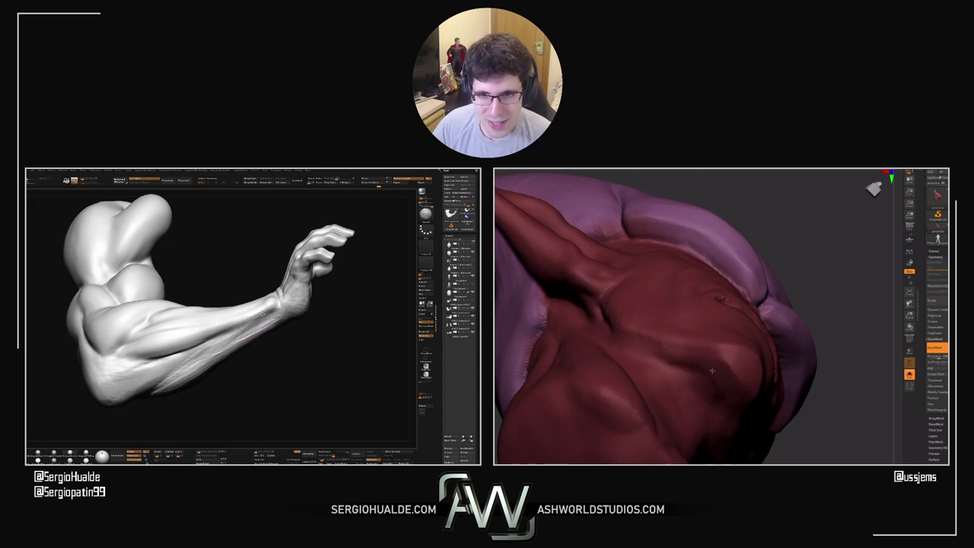
{"action": "left_click_drag", "start_coordinate": [813, 413], "coordinate": [731, 343]}
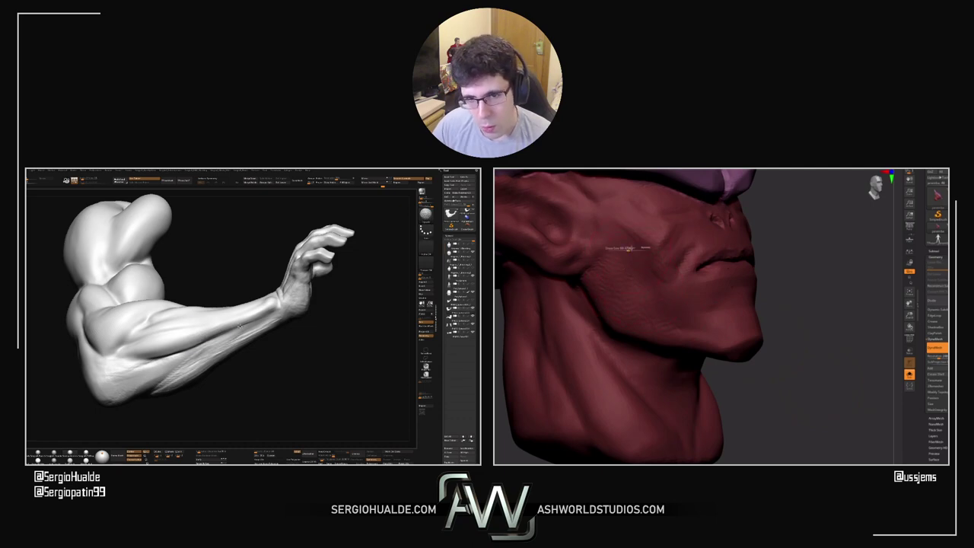
Define the cheekbone and the facial planes running down beside the mouth
{"action": "left_click_drag", "start_coordinate": [816, 263], "coordinate": [627, 255]}
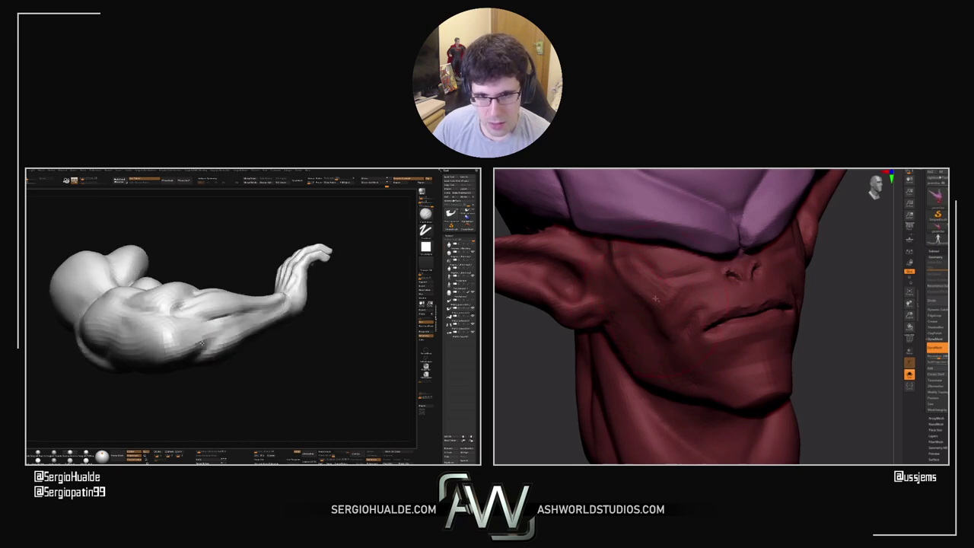
{"action": "left_click_drag", "start_coordinate": [831, 372], "coordinate": [829, 369]}
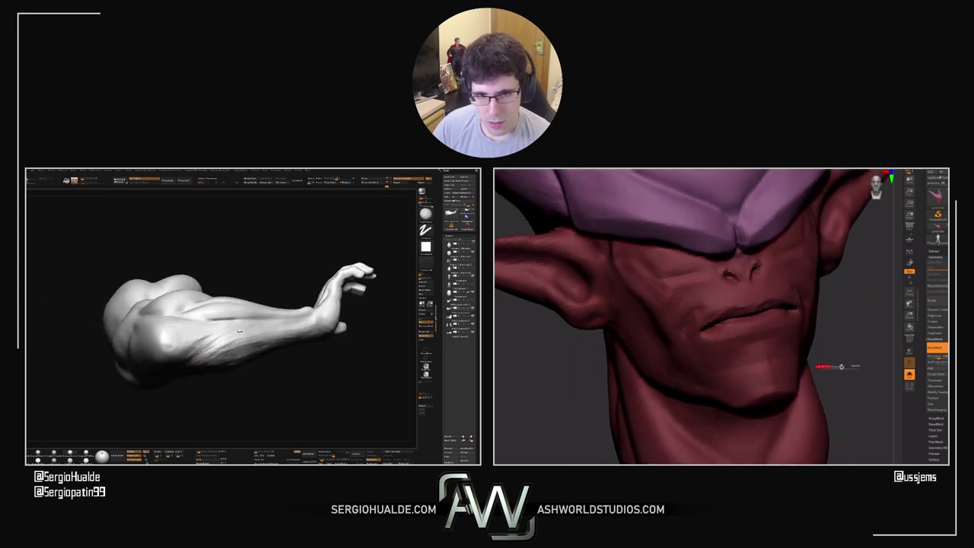
{"action": "left_click_drag", "start_coordinate": [843, 331], "coordinate": [826, 326]}
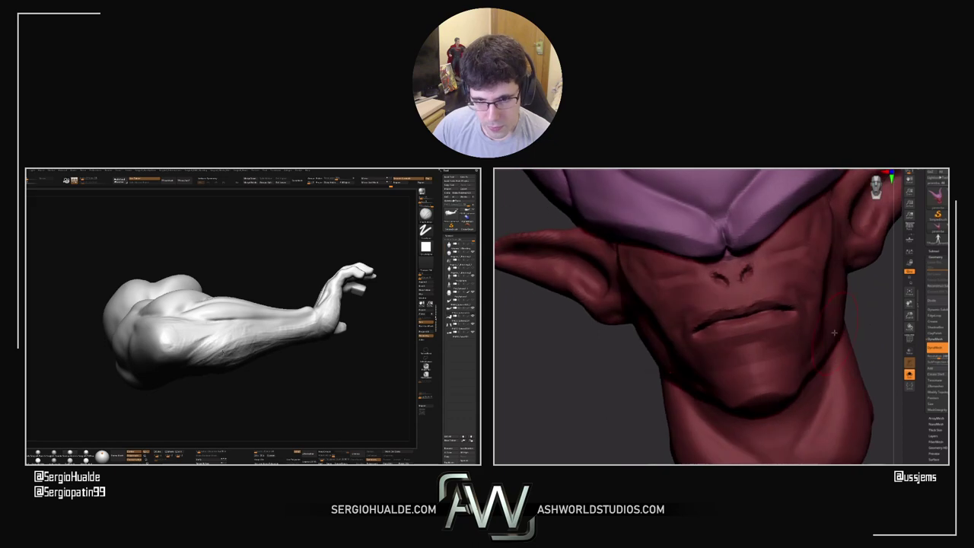
{"action": "left_click_drag", "start_coordinate": [888, 313], "coordinate": [834, 306]}
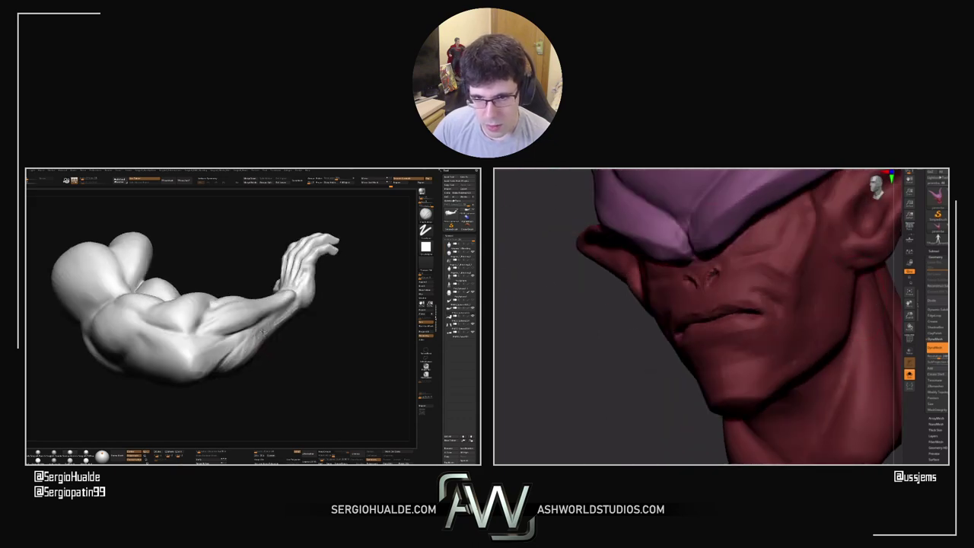
Define the crease where the ear joins the temple and deepen the hollow inside the ear
{"action": "key", "text": "b"}
{"action": "left_click", "coordinate": [774, 282]}
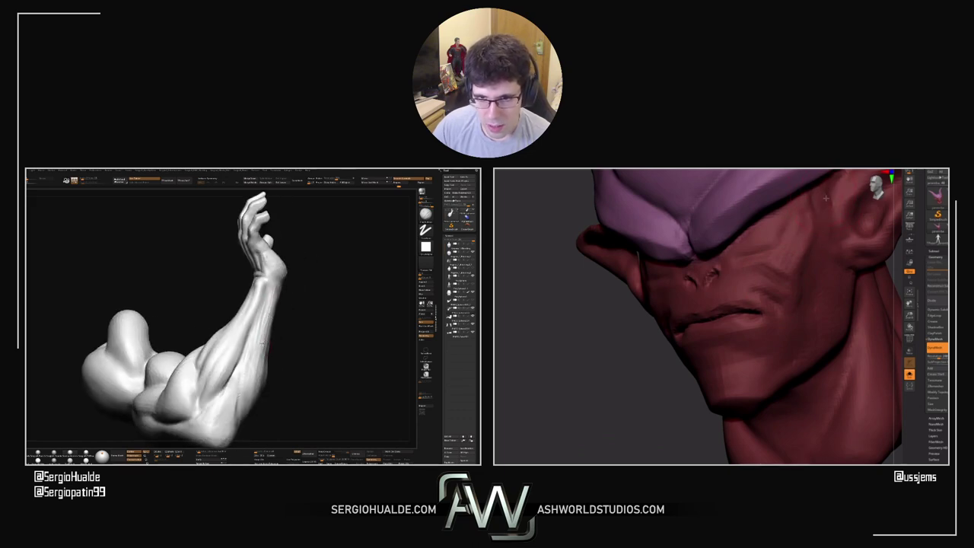
{"action": "right_click_drag", "start_coordinate": [263, 344], "coordinate": [267, 333]}
{"action": "left_click_drag", "start_coordinate": [600, 336], "coordinate": [627, 272]}
{"action": "left_click_drag", "start_coordinate": [274, 319], "coordinate": [289, 315]}
{"action": "left_click_drag", "start_coordinate": [627, 271], "coordinate": [619, 264]}
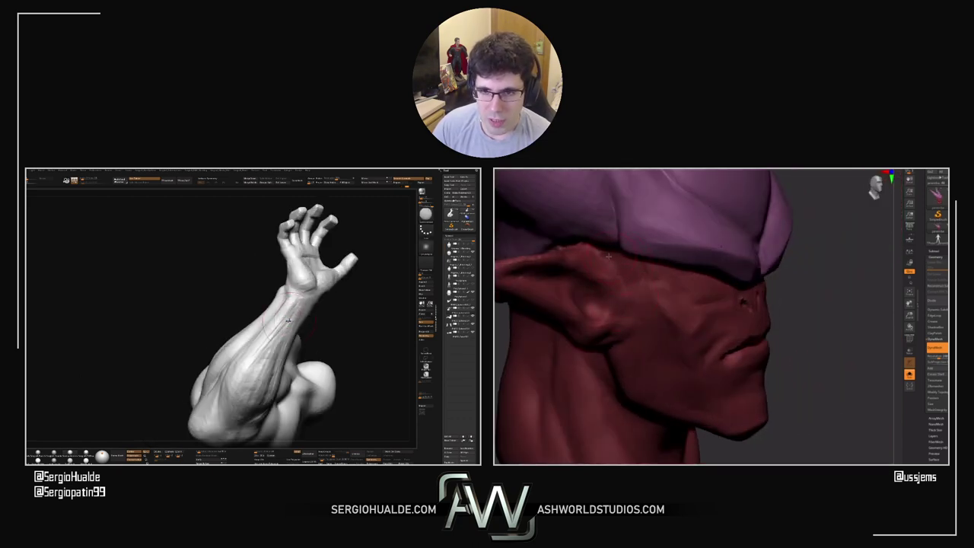
{"action": "left_click_drag", "start_coordinate": [289, 314], "coordinate": [272, 334]}
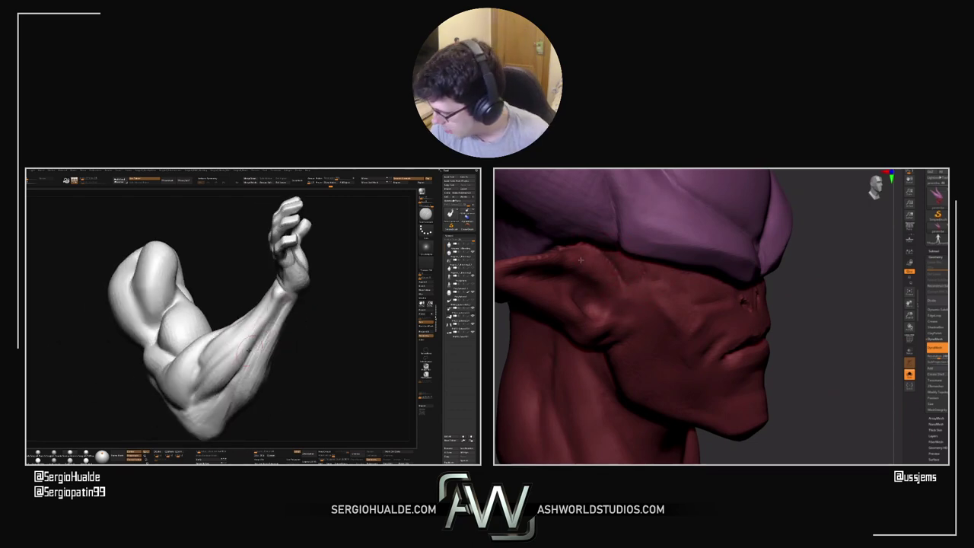
{"action": "right_click_drag", "start_coordinate": [581, 260], "coordinate": [557, 266]}
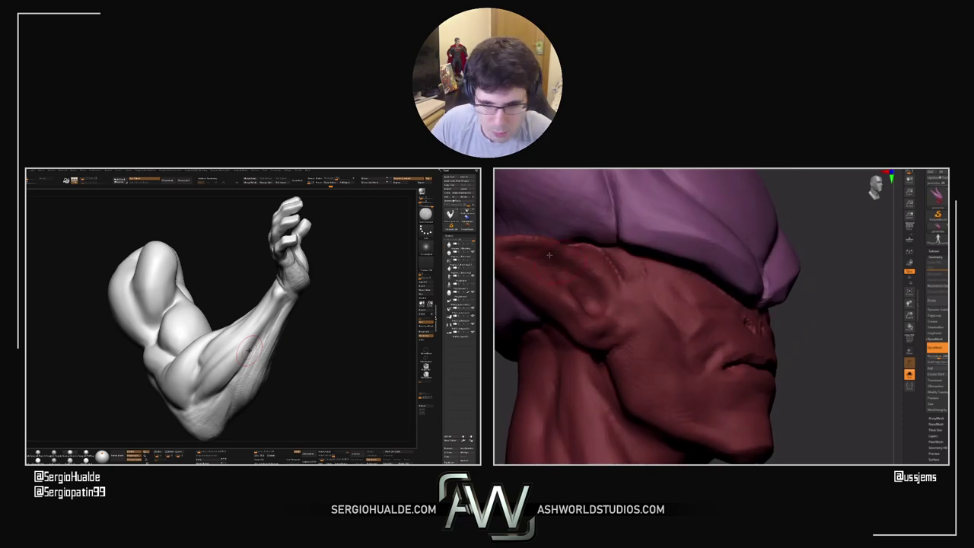
{"action": "left_click_drag", "start_coordinate": [598, 287], "coordinate": [601, 299]}
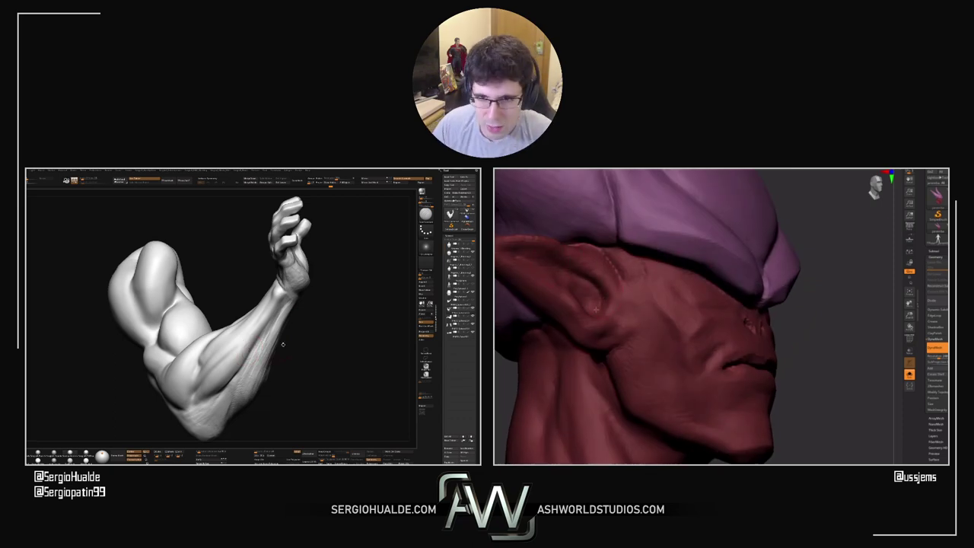
Refine the tendon and muscle forms along the figure's outer forearm between the elbow and the wrist
{"action": "left_click_drag", "start_coordinate": [283, 345], "coordinate": [291, 328]}
{"action": "left_click_drag", "start_coordinate": [867, 350], "coordinate": [827, 353]}
{"action": "left_click_drag", "start_coordinate": [288, 318], "coordinate": [264, 338]}
{"action": "left_click_drag", "start_coordinate": [889, 341], "coordinate": [835, 351]}
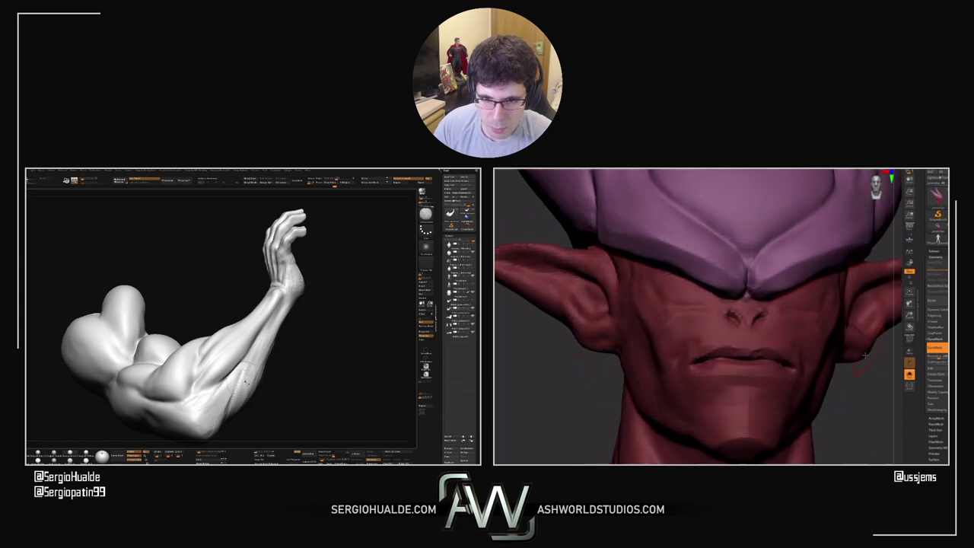
{"action": "left_click_drag", "start_coordinate": [882, 389], "coordinate": [844, 387]}
{"action": "left_click_drag", "start_coordinate": [250, 365], "coordinate": [268, 335]}
{"action": "left_click_drag", "start_coordinate": [883, 368], "coordinate": [834, 365]}
{"action": "left_click_drag", "start_coordinate": [256, 358], "coordinate": [265, 316]}
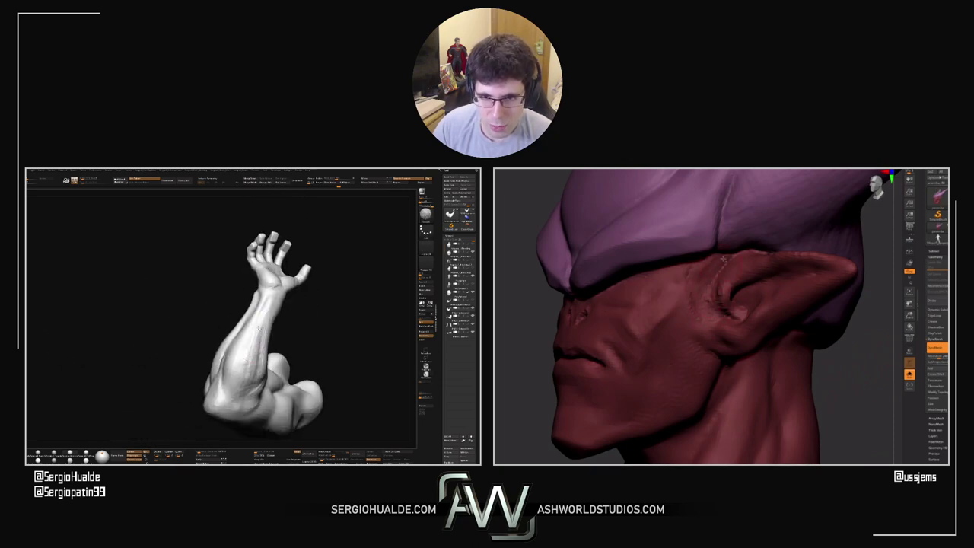
Shape the inner forearm's contour from the wrist down to the elbow crease
{"action": "left_click_drag", "start_coordinate": [834, 382], "coordinate": [787, 358]}
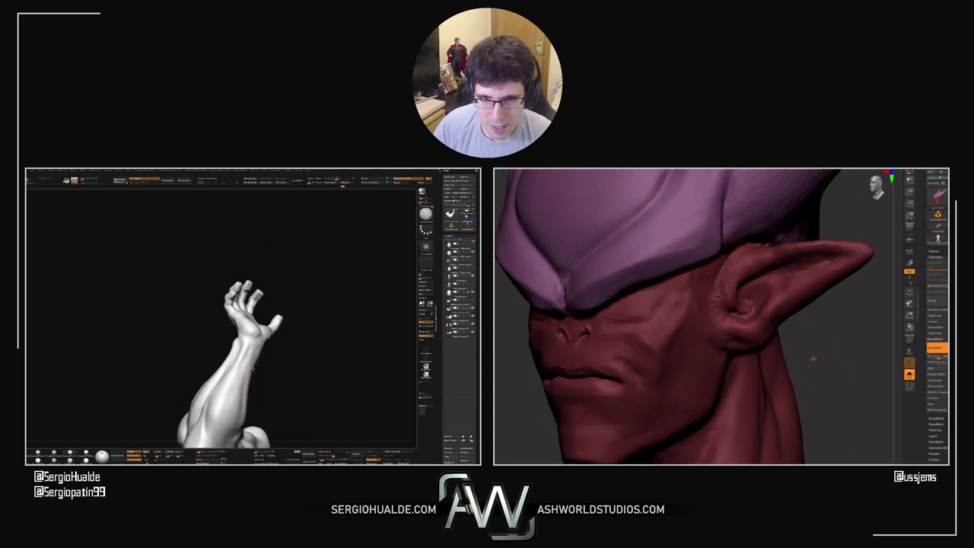
{"action": "left_click_drag", "start_coordinate": [813, 359], "coordinate": [813, 330]}
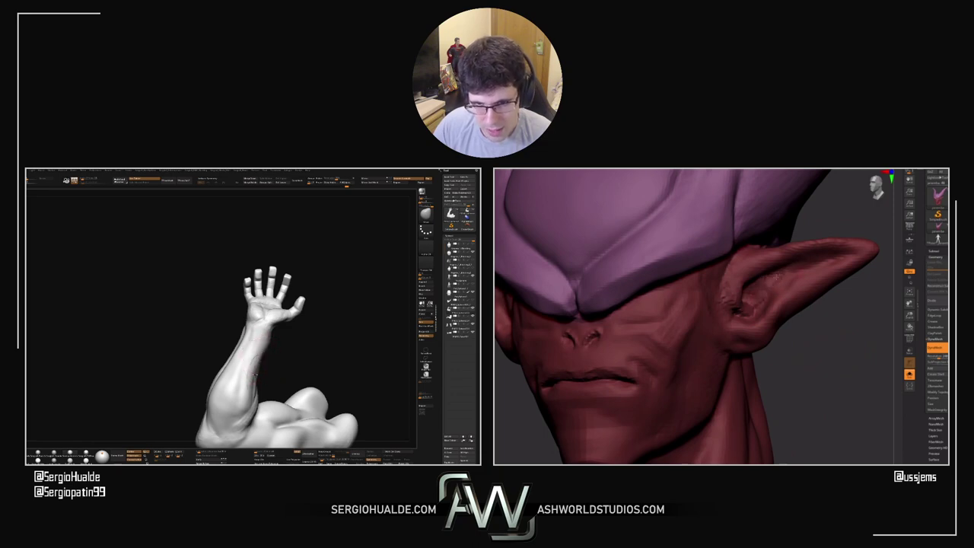
{"action": "left_click_drag", "start_coordinate": [835, 317], "coordinate": [846, 316], "text": "shift"}
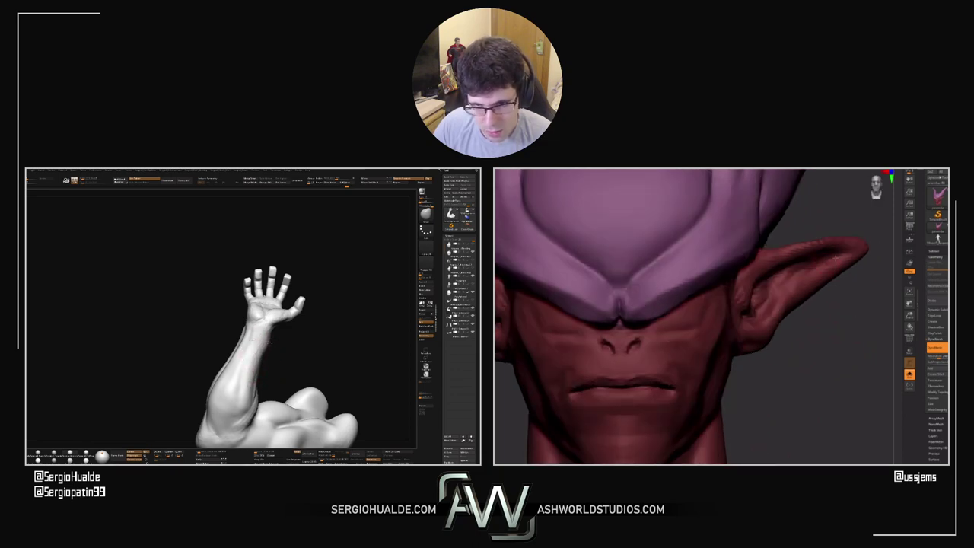
{"action": "mouse_move", "coordinate": [269, 343]}
{"action": "left_mouse_down"}
{"action": "mouse_move", "coordinate": [268, 357]}
{"action": "mouse_move", "coordinate": [275, 347]}
{"action": "left_mouse_up"}
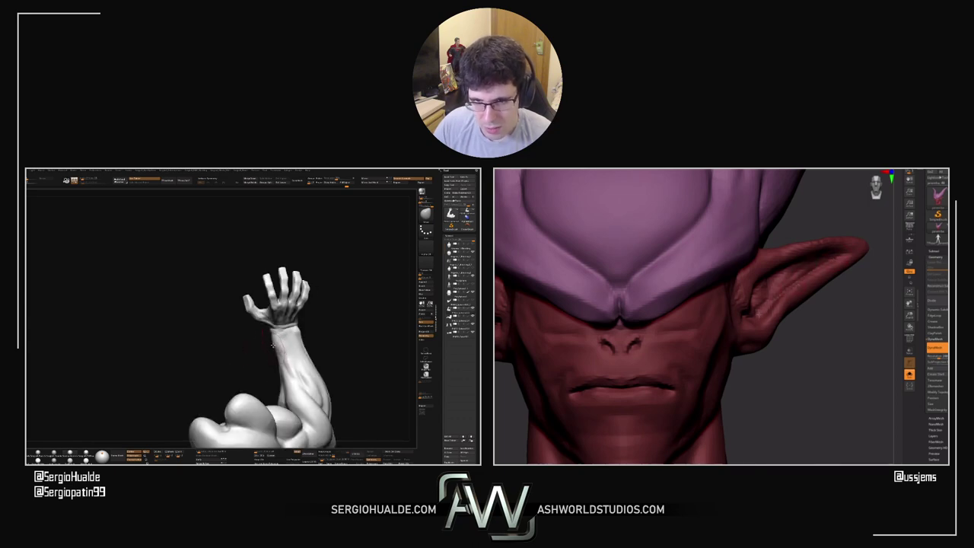
{"action": "left_click_drag", "start_coordinate": [813, 318], "coordinate": [794, 310]}
{"action": "mouse_move", "coordinate": [275, 356]}
{"action": "left_mouse_down"}
{"action": "mouse_move", "coordinate": [267, 360]}
{"action": "mouse_move", "coordinate": [298, 375]}
{"action": "left_mouse_up"}
{"action": "right_click_drag", "start_coordinate": [298, 376], "coordinate": [267, 375], "text": "ctrl"}
{"action": "mouse_move", "coordinate": [267, 375]}
{"action": "left_mouse_down"}
{"action": "mouse_move", "coordinate": [270, 386]}
{"action": "mouse_move", "coordinate": [230, 405]}
{"action": "left_mouse_up"}
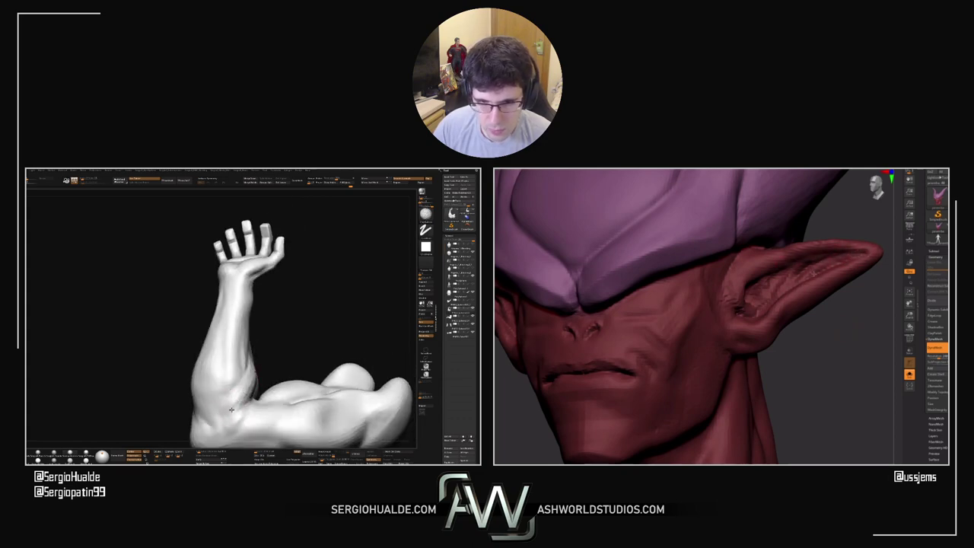
Smooth the forearm around the elbow crease and refine the folds inside the creature's pointed ear
{"action": "mouse_move", "coordinate": [866, 314]}
{"action": "left_mouse_down"}
{"action": "mouse_move", "coordinate": [875, 321]}
{"action": "mouse_move", "coordinate": [866, 305]}
{"action": "left_mouse_up"}
{"action": "left_click_drag", "start_coordinate": [250, 391], "coordinate": [251, 387], "text": "shift"}
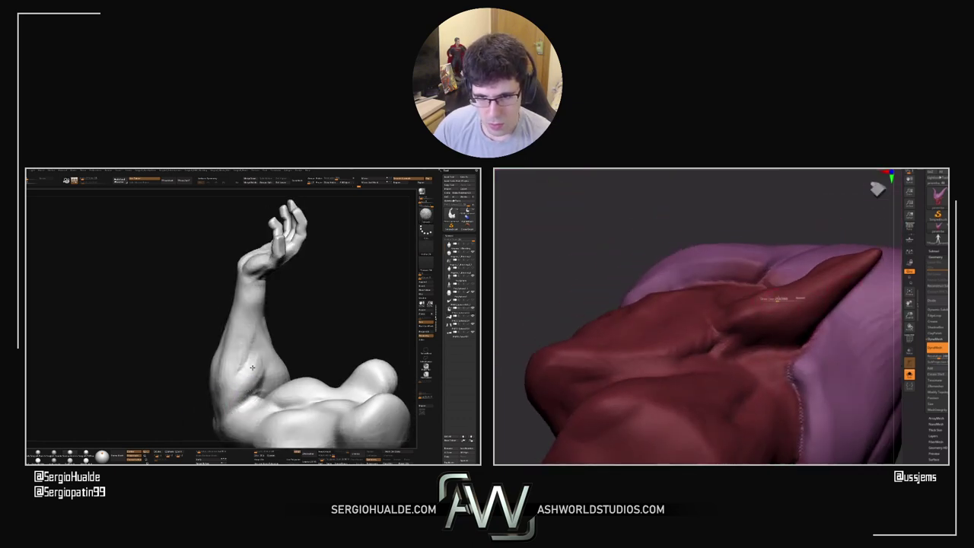
{"action": "right_click_drag", "start_coordinate": [252, 387], "coordinate": [266, 395]}
{"action": "left_click_drag", "start_coordinate": [761, 300], "coordinate": [805, 299]}
{"action": "right_click_drag", "start_coordinate": [267, 394], "coordinate": [264, 390]}
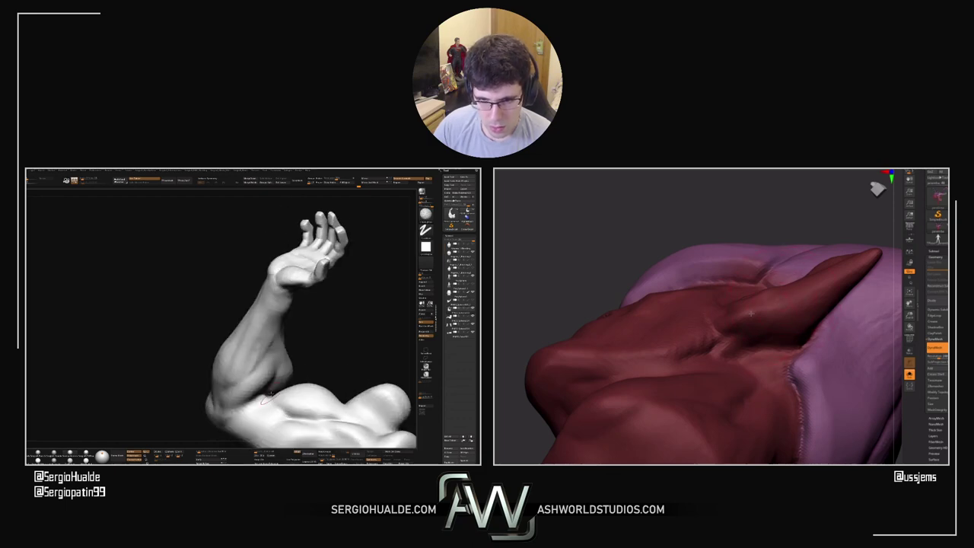
{"action": "left_click_drag", "start_coordinate": [869, 238], "coordinate": [806, 329]}
{"action": "key", "text": "s"}
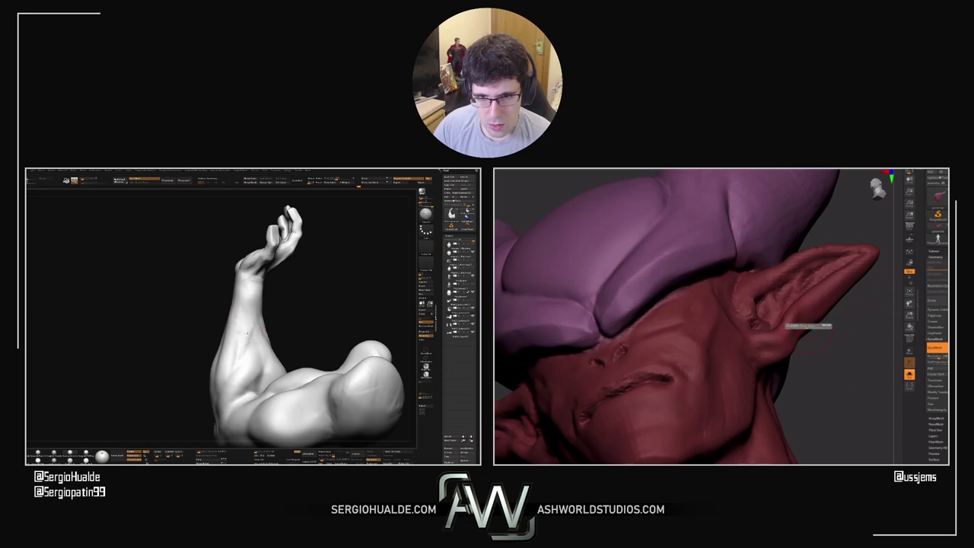
{"action": "left_click_drag", "start_coordinate": [243, 342], "coordinate": [237, 352], "text": "shift"}
{"action": "right_click_drag", "start_coordinate": [236, 355], "coordinate": [254, 372]}
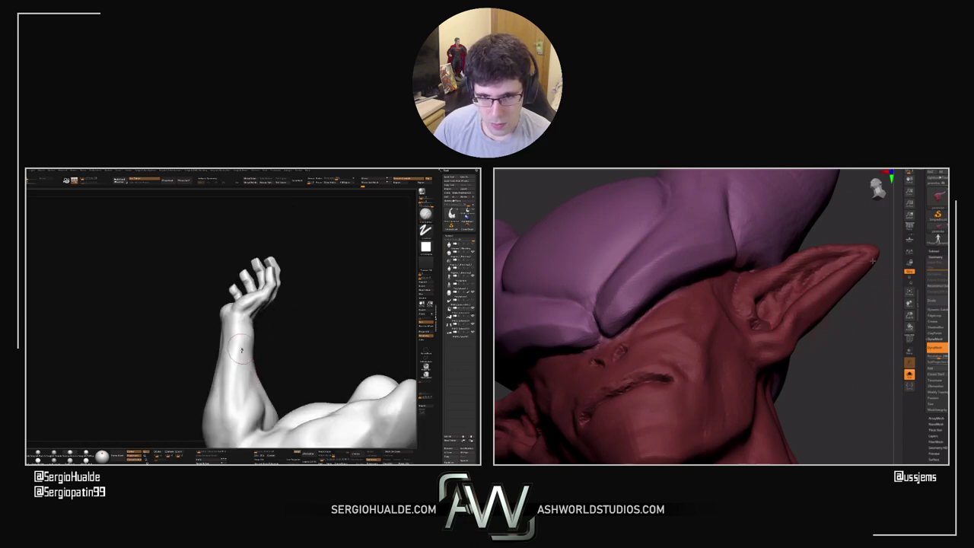
{"action": "left_click_drag", "start_coordinate": [873, 261], "coordinate": [876, 294]}
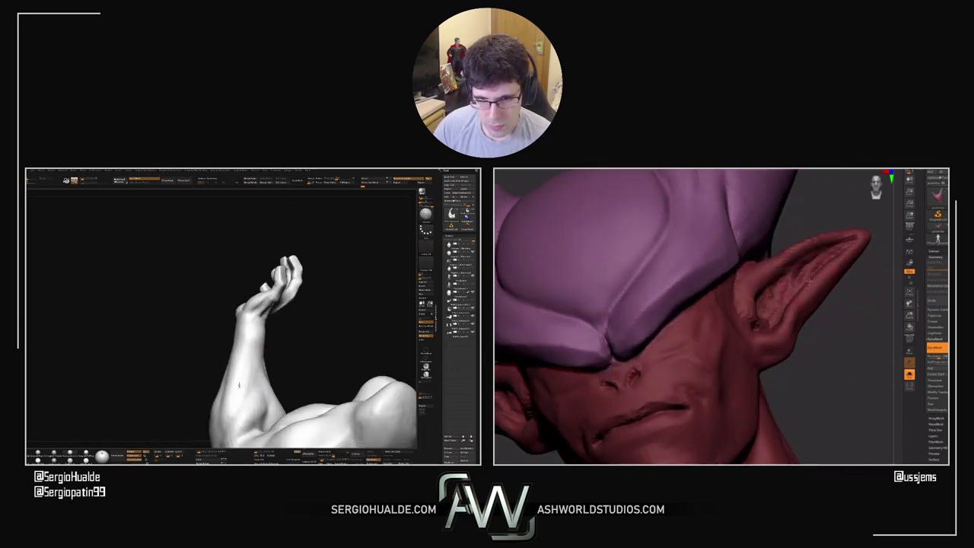
Adjust the pointed ear's silhouette and the forearm's overall shape with the Move brush
{"action": "right_click_drag", "start_coordinate": [239, 385], "coordinate": [272, 343]}
{"action": "key", "text": "b"}
{"action": "key", "text": "m"}
{"action": "key", "text": "v"}
{"action": "key", "text": "s"}
{"action": "mouse_move", "coordinate": [871, 296]}
{"action": "left_mouse_down"}
{"action": "mouse_move", "coordinate": [846, 299]}
{"action": "mouse_move", "coordinate": [831, 272]}
{"action": "left_mouse_up"}
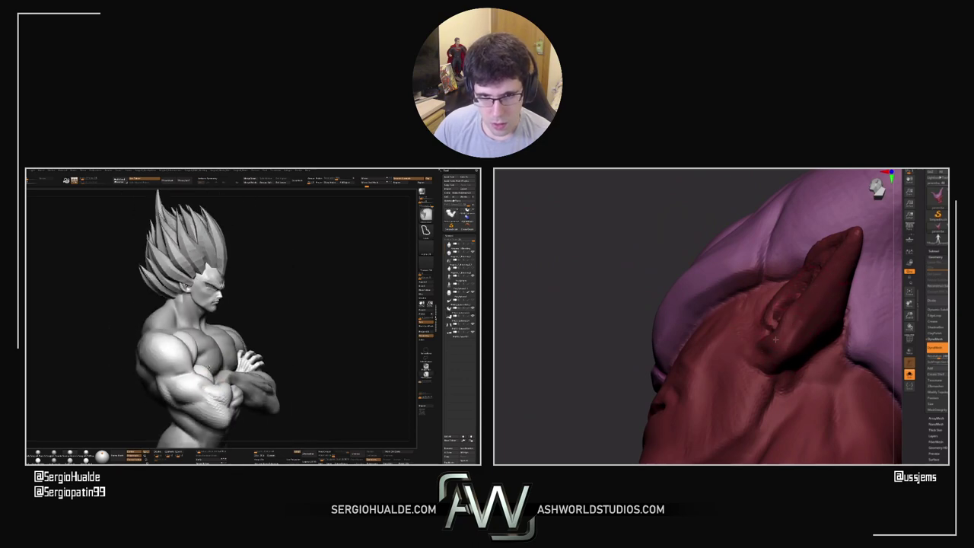
Refine the transition from the ear's base into the jaw and neck, and the planes of the cheek
{"action": "left_click_drag", "start_coordinate": [625, 342], "coordinate": [767, 370]}
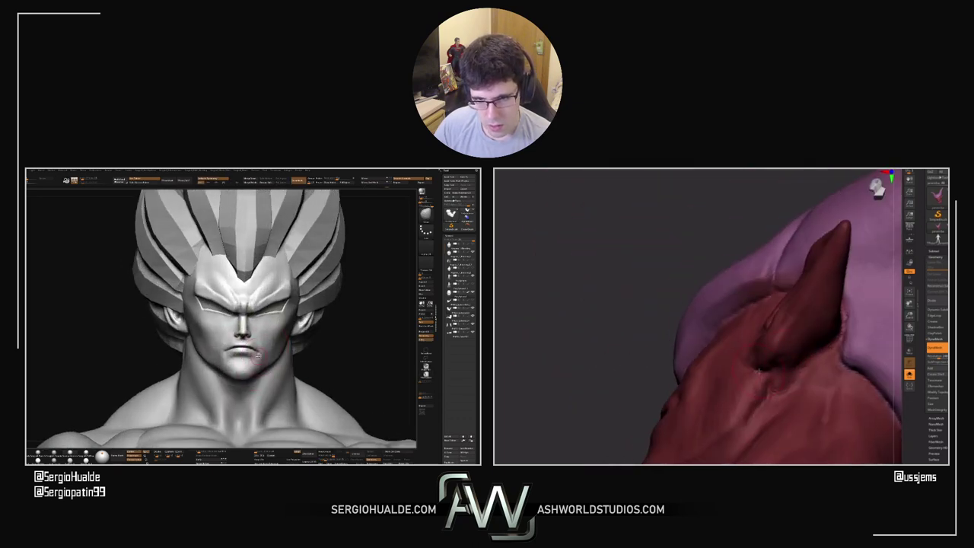
{"action": "left_click_drag", "start_coordinate": [706, 311], "coordinate": [757, 385]}
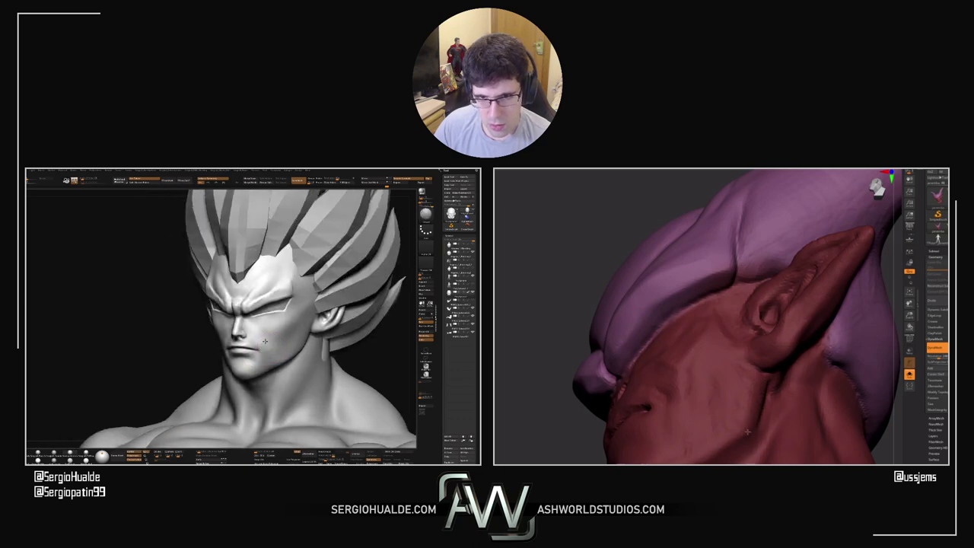
{"action": "left_click_drag", "start_coordinate": [711, 424], "coordinate": [732, 350]}
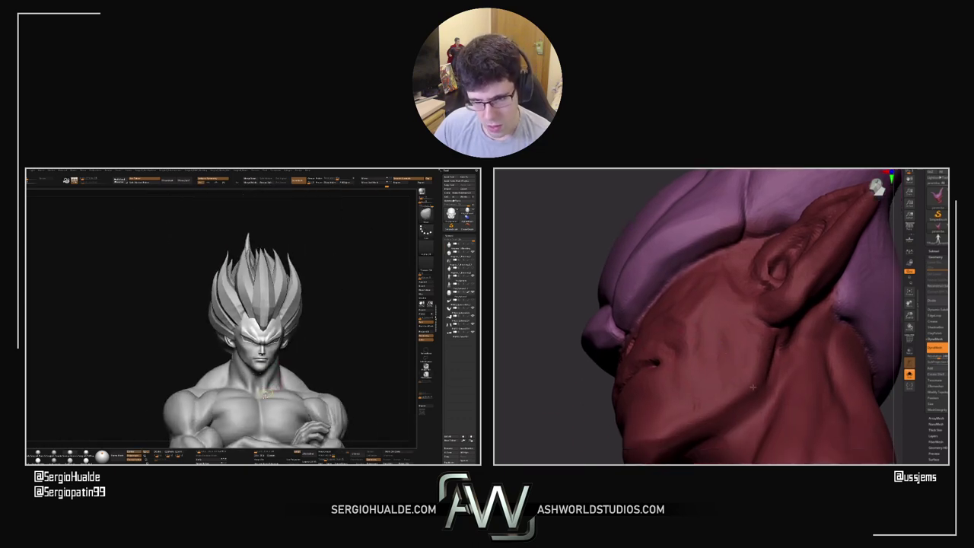
{"action": "left_click_drag", "start_coordinate": [690, 395], "coordinate": [822, 358]}
{"action": "mouse_move", "coordinate": [877, 314]}
{"action": "left_mouse_down"}
{"action": "mouse_move", "coordinate": [866, 302]}
{"action": "mouse_move", "coordinate": [730, 335]}
{"action": "mouse_move", "coordinate": [719, 353]}
{"action": "left_mouse_up"}
{"action": "mouse_move", "coordinate": [769, 306]}
{"action": "left_mouse_down"}
{"action": "mouse_move", "coordinate": [808, 321]}
{"action": "mouse_move", "coordinate": [804, 333]}
{"action": "mouse_move", "coordinate": [715, 336]}
{"action": "left_mouse_up"}
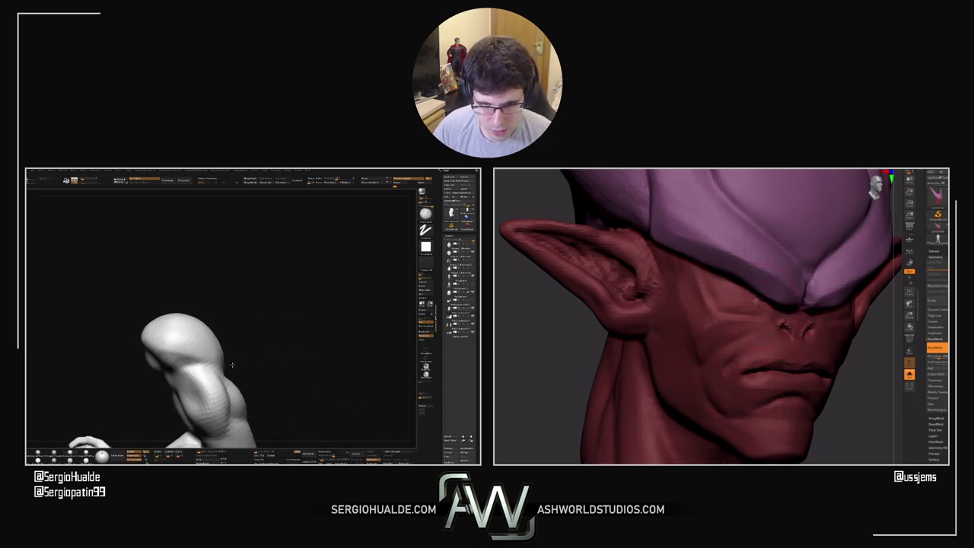
Protect the figure's deltoid with a soft-edged mask and reshape the upper arm muscles below it
{"action": "left_click_drag", "start_coordinate": [226, 382], "coordinate": [232, 384]}
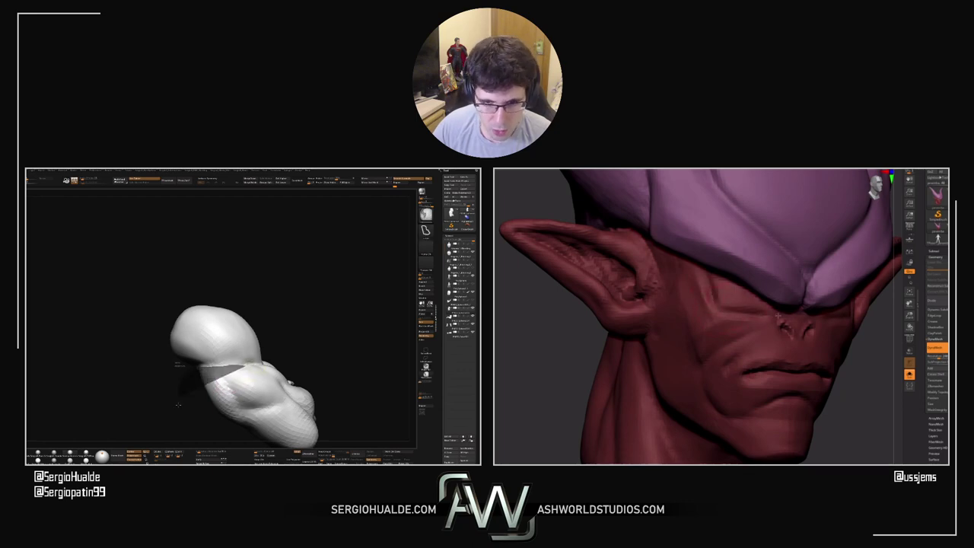
{"action": "mouse_move", "coordinate": [178, 404]}
{"action": "left_mouse_down", "text": "ctrl"}
{"action": "mouse_move", "coordinate": [297, 447]}
{"action": "mouse_move", "coordinate": [312, 373]}
{"action": "left_mouse_up", "text": "ctrl"}
{"action": "right_click_drag", "start_coordinate": [779, 315], "coordinate": [869, 316]}
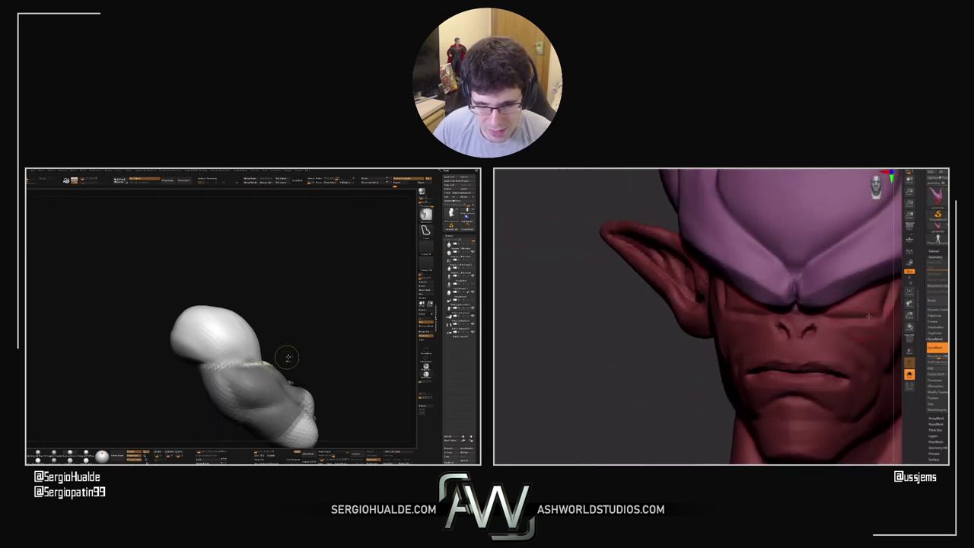
{"action": "left_click", "coordinate": [289, 355], "text": "ctrl"}
{"action": "left_click", "coordinate": [230, 385], "text": "ctrl"}
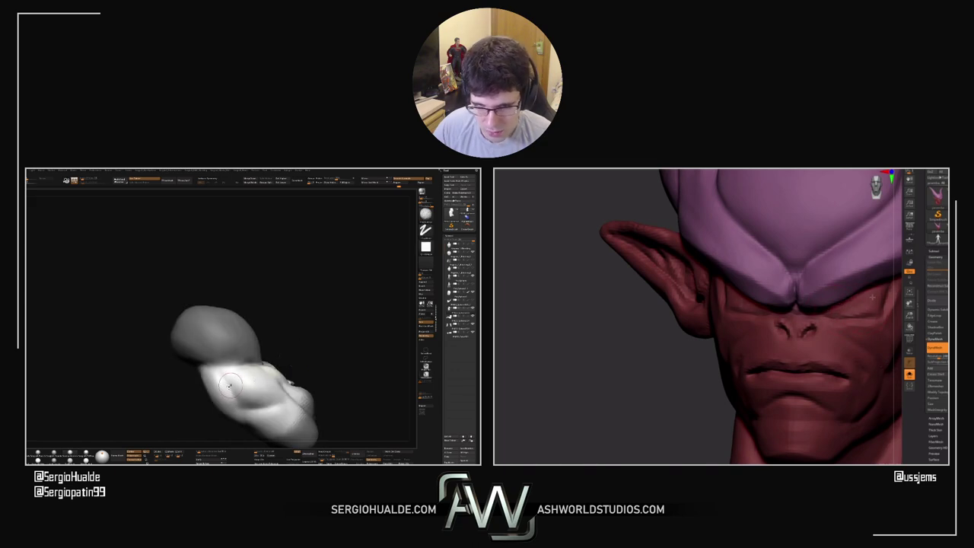
{"action": "mouse_move", "coordinate": [230, 386]}
{"action": "right_mouse_down"}
{"action": "mouse_move", "coordinate": [210, 386]}
{"action": "mouse_move", "coordinate": [221, 386]}
{"action": "right_mouse_up"}
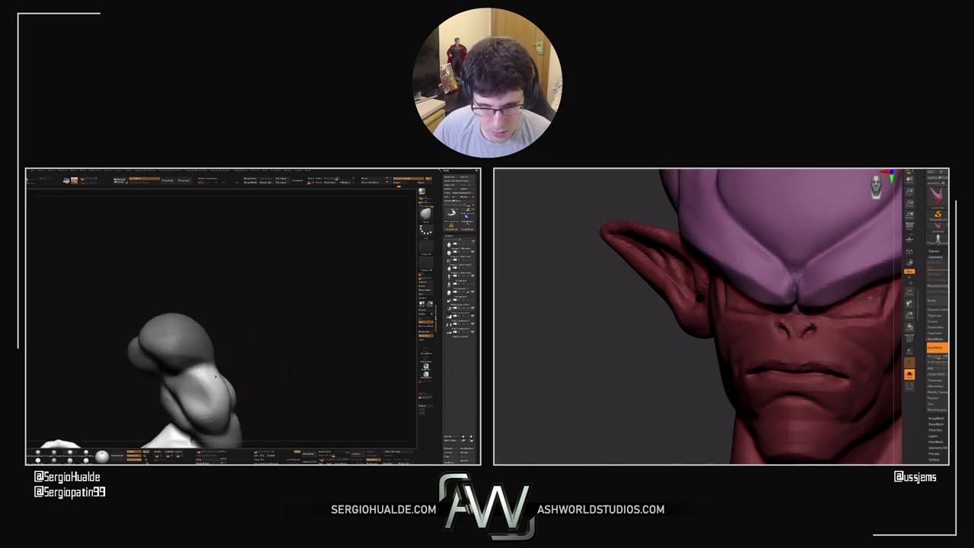
{"action": "mouse_move", "coordinate": [210, 377]}
{"action": "left_mouse_down"}
{"action": "mouse_move", "coordinate": [207, 368]}
{"action": "mouse_move", "coordinate": [238, 376]}
{"action": "mouse_move", "coordinate": [229, 373]}
{"action": "left_mouse_up"}
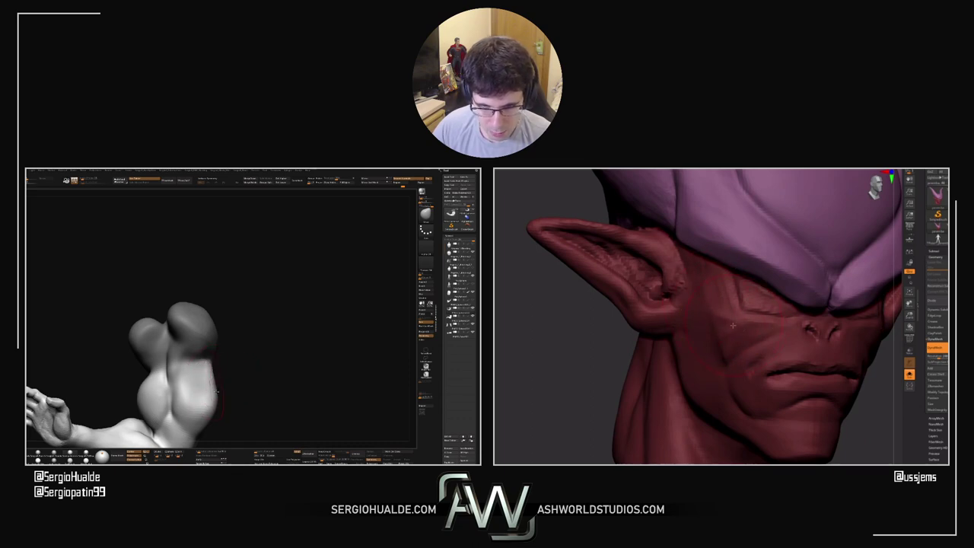
{"action": "mouse_move", "coordinate": [216, 392]}
{"action": "left_mouse_down"}
{"action": "mouse_move", "coordinate": [220, 371]}
{"action": "mouse_move", "coordinate": [206, 381]}
{"action": "mouse_move", "coordinate": [236, 388]}
{"action": "mouse_move", "coordinate": [207, 380]}
{"action": "mouse_move", "coordinate": [217, 384]}
{"action": "mouse_move", "coordinate": [218, 375]}
{"action": "mouse_move", "coordinate": [218, 394]}
{"action": "mouse_move", "coordinate": [237, 368]}
{"action": "left_mouse_up"}
Flatten the facial plane between the creature's eye socket and ear with a trim brush
{"action": "key", "text": "b"}
{"action": "key", "text": "t"}
{"action": "left_click", "coordinate": [775, 286]}
{"action": "key", "text": "s"}
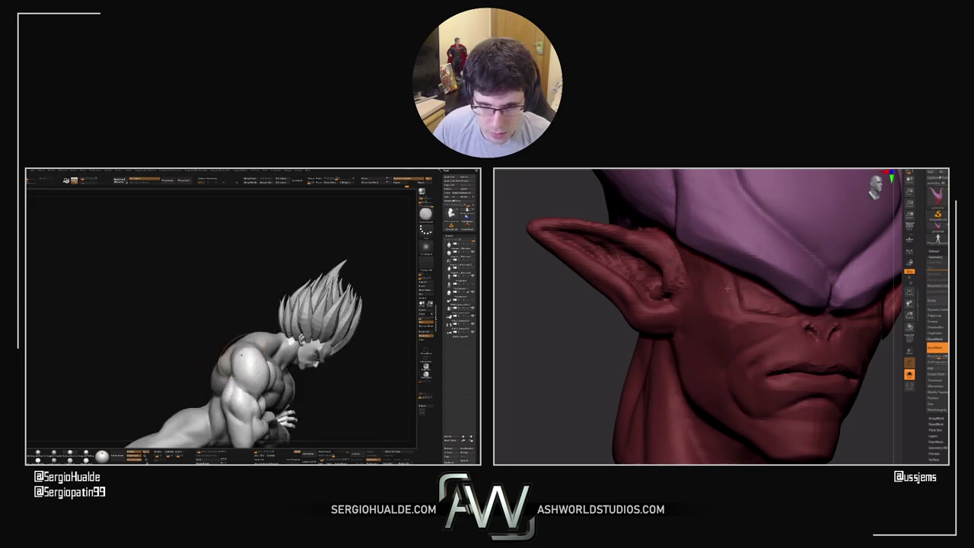
{"action": "right_click_drag", "start_coordinate": [242, 354], "coordinate": [243, 356], "text": "ctrl"}
{"action": "left_click_drag", "start_coordinate": [876, 385], "coordinate": [893, 392]}
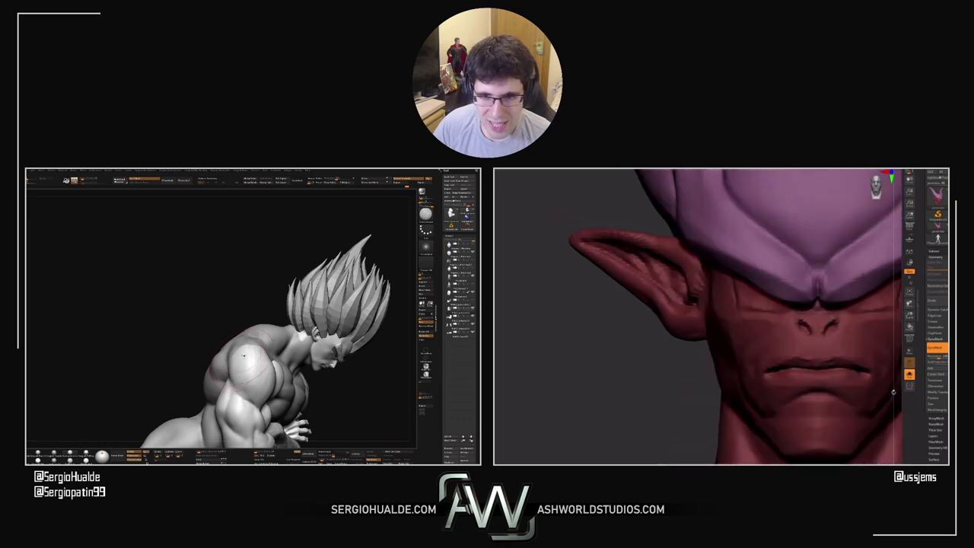
{"action": "left_click_drag", "start_coordinate": [243, 355], "coordinate": [245, 353]}
{"action": "left_click_drag", "start_coordinate": [656, 414], "coordinate": [645, 354]}
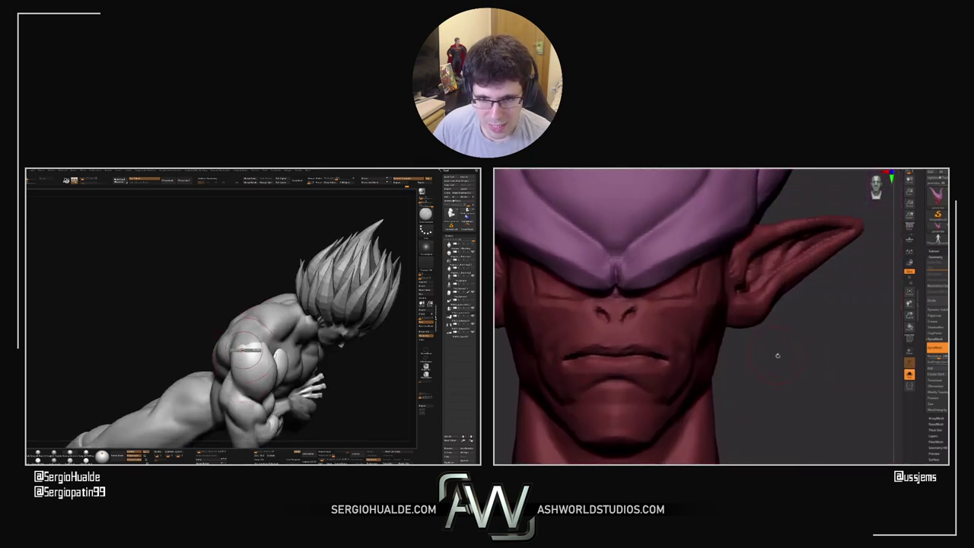
{"action": "left_click_drag", "start_coordinate": [777, 355], "coordinate": [771, 355]}
Shape the deltoid and the back of the figure's shoulder where it meets the upper arm
{"action": "right_click_drag", "start_coordinate": [242, 364], "coordinate": [242, 356]}
{"action": "left_click_drag", "start_coordinate": [814, 333], "coordinate": [789, 330]}
{"action": "right_click_drag", "start_coordinate": [242, 357], "coordinate": [242, 374]}
{"action": "left_click_drag", "start_coordinate": [499, 293], "coordinate": [527, 290]}
{"action": "left_click_drag", "start_coordinate": [240, 372], "coordinate": [235, 365]}
{"action": "right_click_drag", "start_coordinate": [227, 367], "coordinate": [233, 365]}
{"action": "right_click_drag", "start_coordinate": [525, 303], "coordinate": [534, 296]}
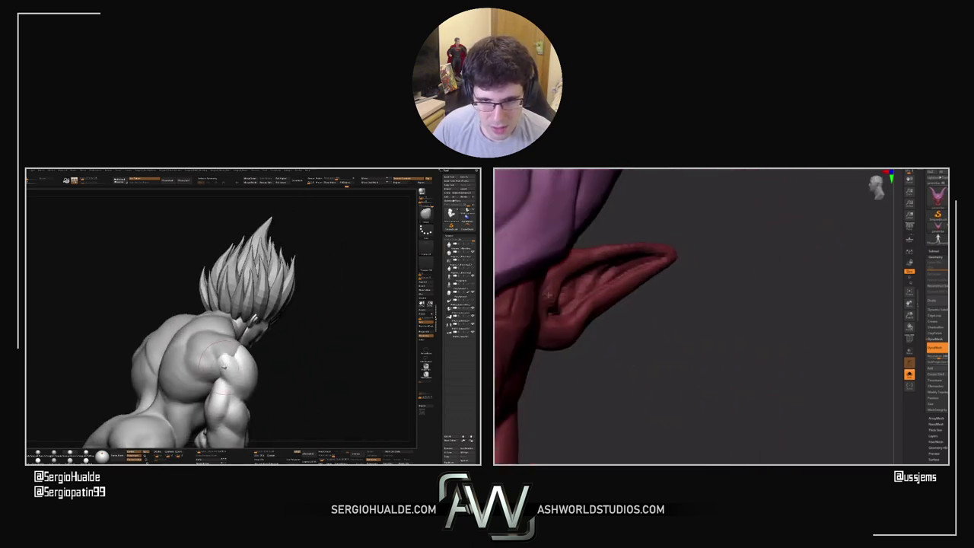
{"action": "right_click_drag", "start_coordinate": [248, 361], "coordinate": [242, 359]}
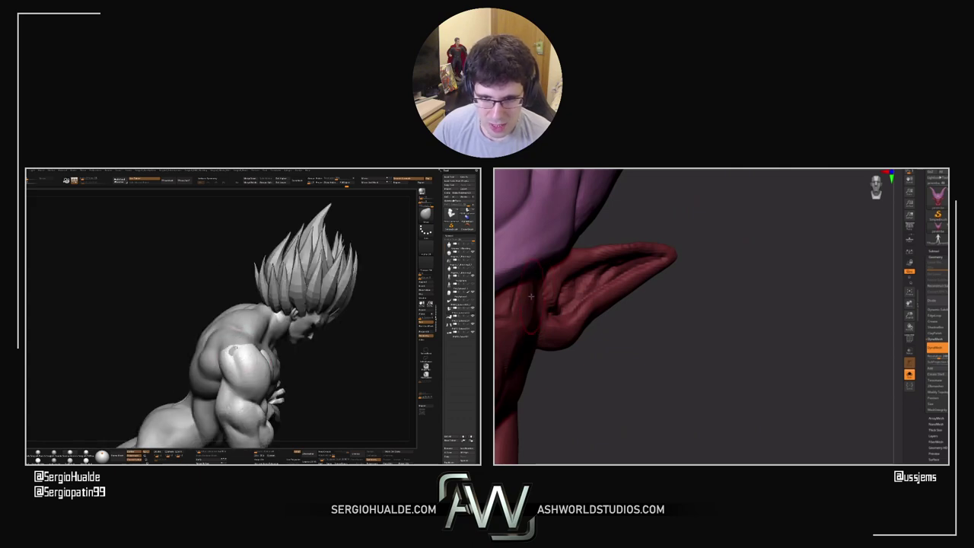
{"action": "left_click_drag", "start_coordinate": [242, 359], "coordinate": [233, 343]}
{"action": "left_click_drag", "start_coordinate": [531, 296], "coordinate": [514, 302]}
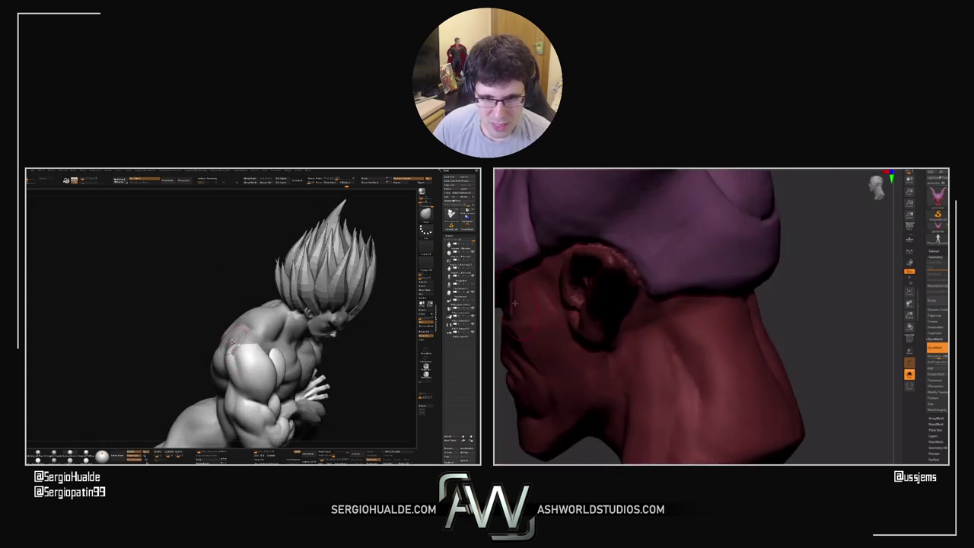
Examine the figure's overall shoulder silhouette and the creature's ear and neck, undoing the last stroke
{"action": "right_click_drag", "start_coordinate": [233, 343], "coordinate": [233, 350], "text": "ctrl"}
{"action": "right_click_drag", "start_coordinate": [518, 303], "coordinate": [511, 326]}
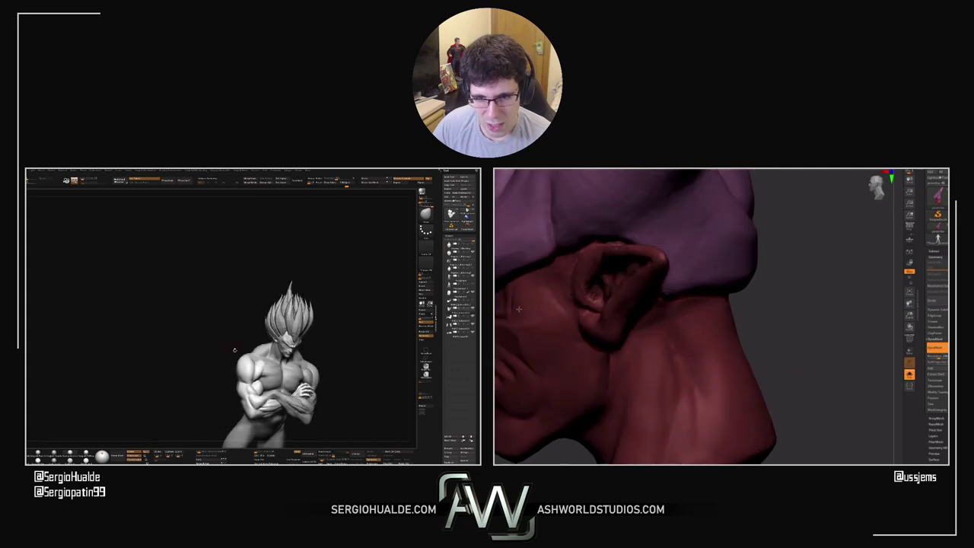
{"action": "right_click_drag", "start_coordinate": [233, 350], "coordinate": [245, 357]}
{"action": "right_click_drag", "start_coordinate": [510, 326], "coordinate": [507, 344]}
{"action": "right_click_drag", "start_coordinate": [245, 356], "coordinate": [239, 373], "text": "ctrl"}
{"action": "right_click_drag", "start_coordinate": [507, 344], "coordinate": [558, 307]}
{"action": "right_click_drag", "start_coordinate": [239, 373], "coordinate": [242, 393]}
{"action": "right_click_drag", "start_coordinate": [559, 308], "coordinate": [582, 309]}
{"action": "right_click_drag", "start_coordinate": [242, 392], "coordinate": [241, 399], "text": "ctrl"}
{"action": "left_click_drag", "start_coordinate": [626, 329], "coordinate": [675, 316]}
{"action": "key", "text": "ctrl+z"}
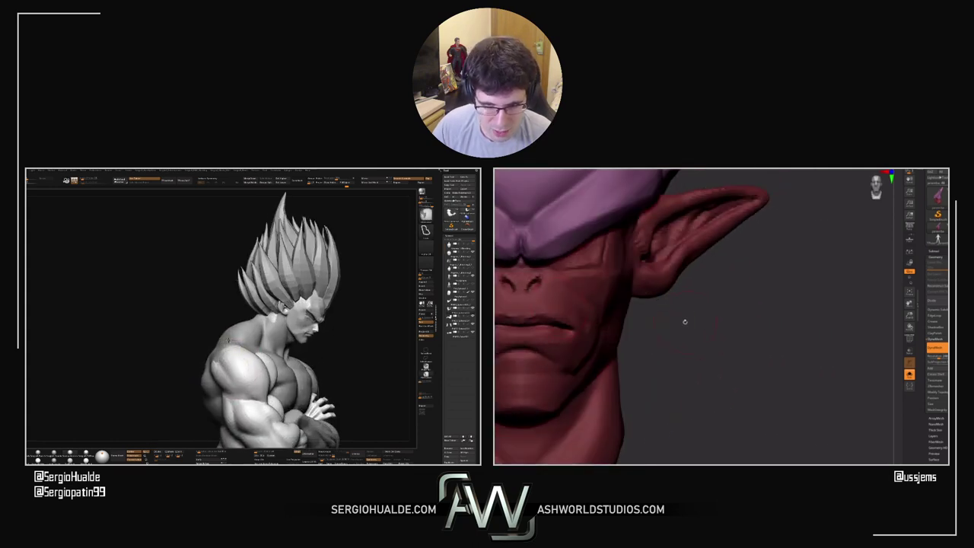
Mask the figure's deltoid and arm, and shape the philtrum between the creature's nose and upper lip
{"action": "right_click_drag", "start_coordinate": [685, 322], "coordinate": [727, 323]}
{"action": "mouse_move", "coordinate": [228, 355]}
{"action": "left_mouse_down", "text": "ctrl"}
{"action": "mouse_move", "coordinate": [218, 341]}
{"action": "mouse_move", "coordinate": [233, 351]}
{"action": "mouse_move", "coordinate": [232, 382]}
{"action": "mouse_move", "coordinate": [286, 384]}
{"action": "mouse_move", "coordinate": [267, 350]}
{"action": "mouse_move", "coordinate": [248, 401]}
{"action": "left_mouse_up", "text": "ctrl"}
{"action": "key", "text": "s"}
{"action": "left_click", "coordinate": [719, 315]}
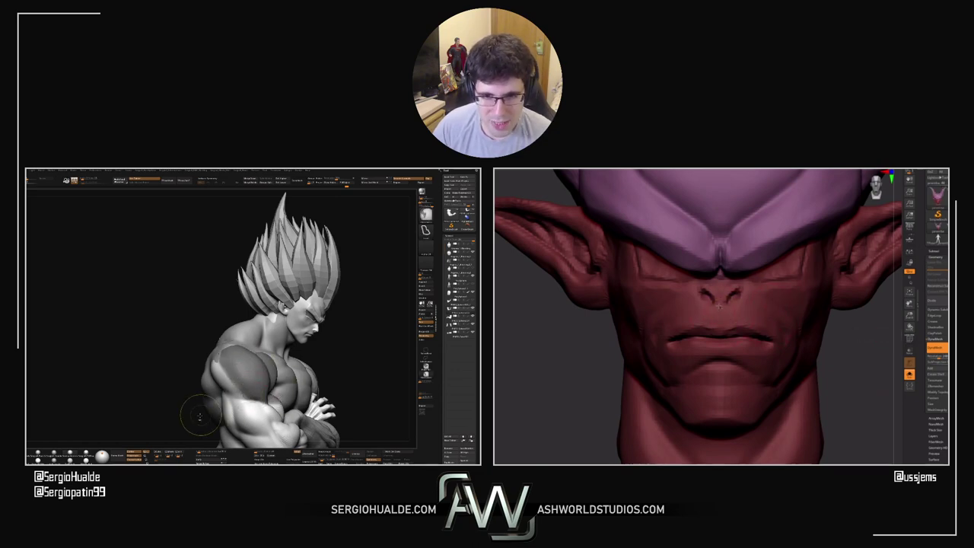
{"action": "left_click_drag", "start_coordinate": [199, 415], "coordinate": [244, 409]}
{"action": "key", "text": "ctrl"}
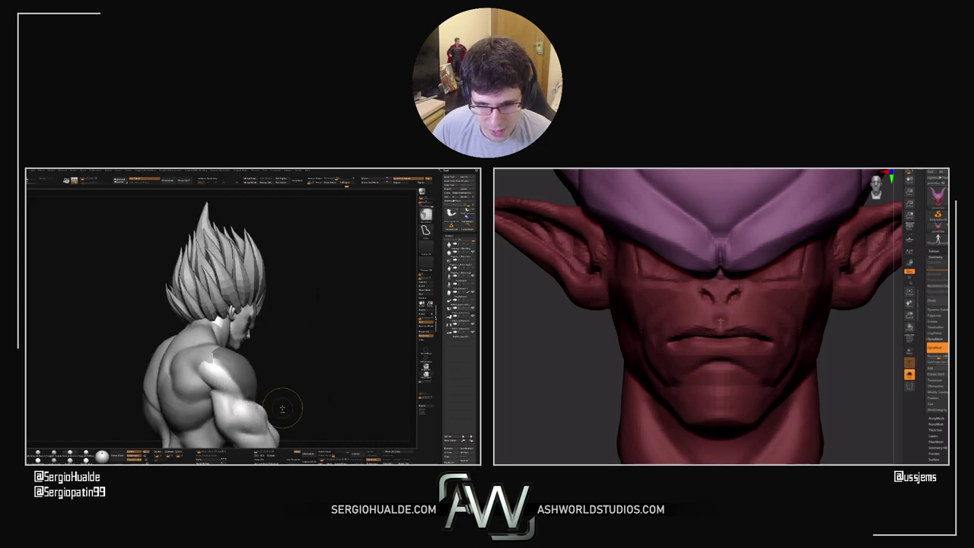
{"action": "left_click_drag", "start_coordinate": [861, 360], "coordinate": [845, 344]}
{"action": "mouse_move", "coordinate": [226, 394]}
{"action": "left_mouse_down", "text": "ctrl"}
{"action": "mouse_move", "coordinate": [314, 415]}
{"action": "mouse_move", "coordinate": [270, 382]}
{"action": "left_mouse_up", "text": "ctrl"}
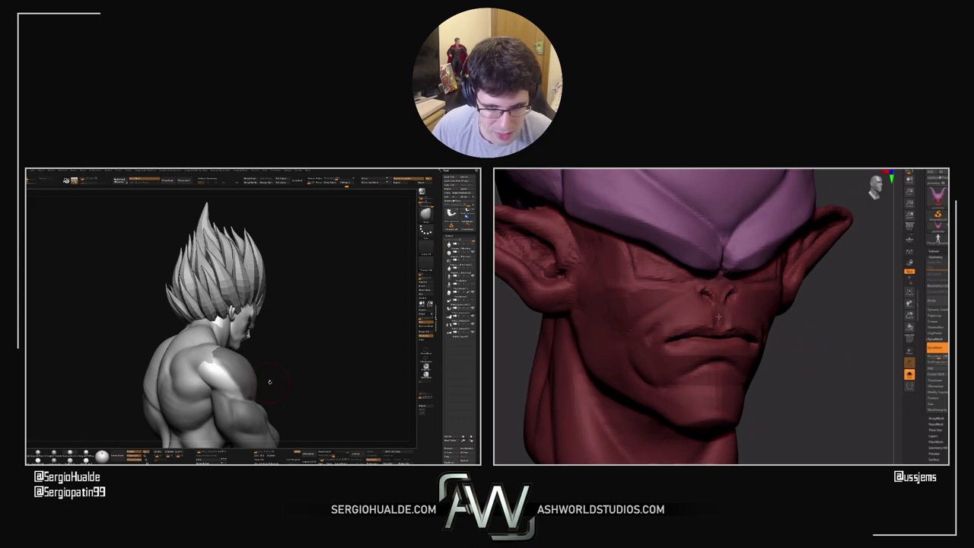
{"action": "left_click_drag", "start_coordinate": [780, 337], "coordinate": [757, 338]}
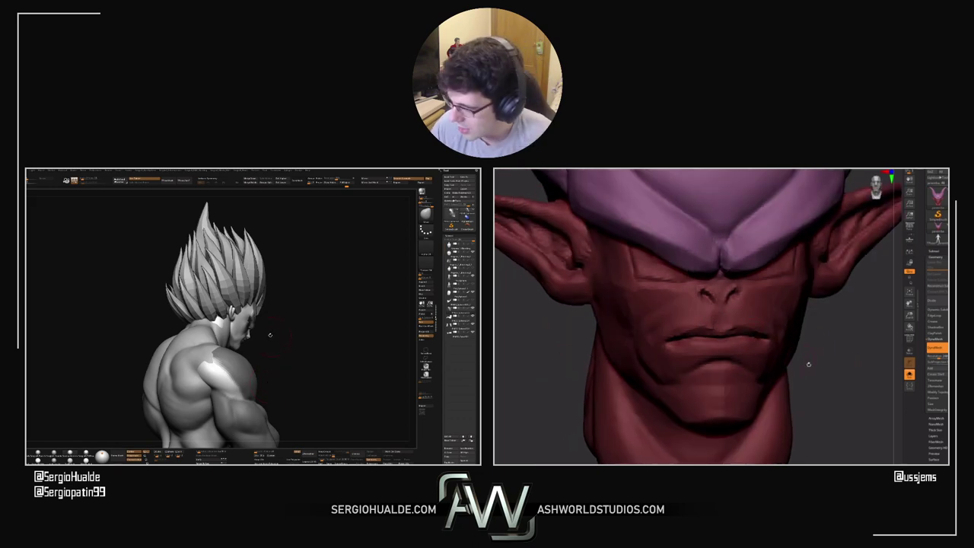
Invert and soften the figure's arm mask, and adjust the upper arm where it meets the deltoid
{"action": "left_click_drag", "start_coordinate": [809, 363], "coordinate": [817, 369]}
{"action": "left_click", "coordinate": [297, 342], "text": "ctrl"}
{"action": "left_click_drag", "start_coordinate": [296, 341], "coordinate": [241, 386]}
{"action": "left_click", "coordinate": [260, 388], "text": "ctrl"}
{"action": "left_click", "coordinate": [257, 391], "text": "ctrl"}
{"action": "left_click", "coordinate": [253, 395], "text": "ctrl"}
{"action": "left_click", "coordinate": [233, 399], "text": "alt"}
{"action": "left_click_drag", "start_coordinate": [766, 378], "coordinate": [769, 374]}
{"action": "left_click_drag", "start_coordinate": [240, 386], "coordinate": [236, 381]}
{"action": "left_click_drag", "start_coordinate": [769, 374], "coordinate": [826, 346]}
{"action": "right_click_drag", "start_coordinate": [235, 380], "coordinate": [242, 385]}
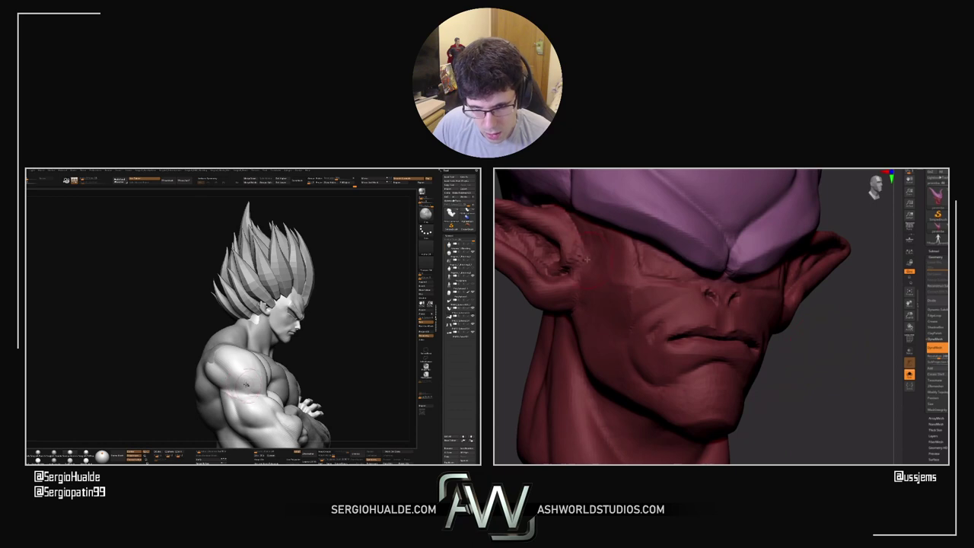
Adjust the shape of the figure's deltoid and upper arm with the Move brush, checking it from the front and side
{"action": "key", "text": "b"}
{"action": "key", "text": "c"}
{"action": "key", "text": "b"}
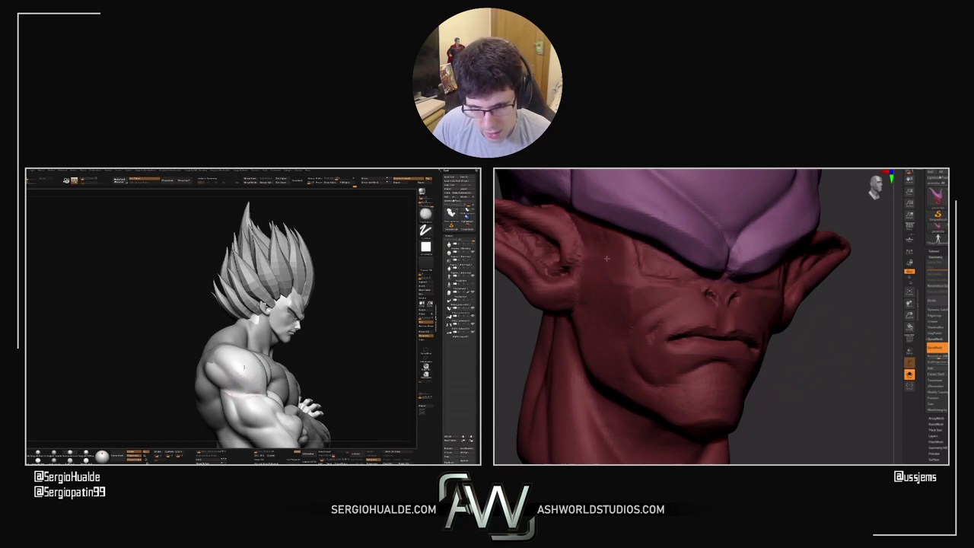
{"action": "key", "text": "b"}
{"action": "key", "text": "m"}
{"action": "key", "text": "v"}
{"action": "key", "text": "s"}
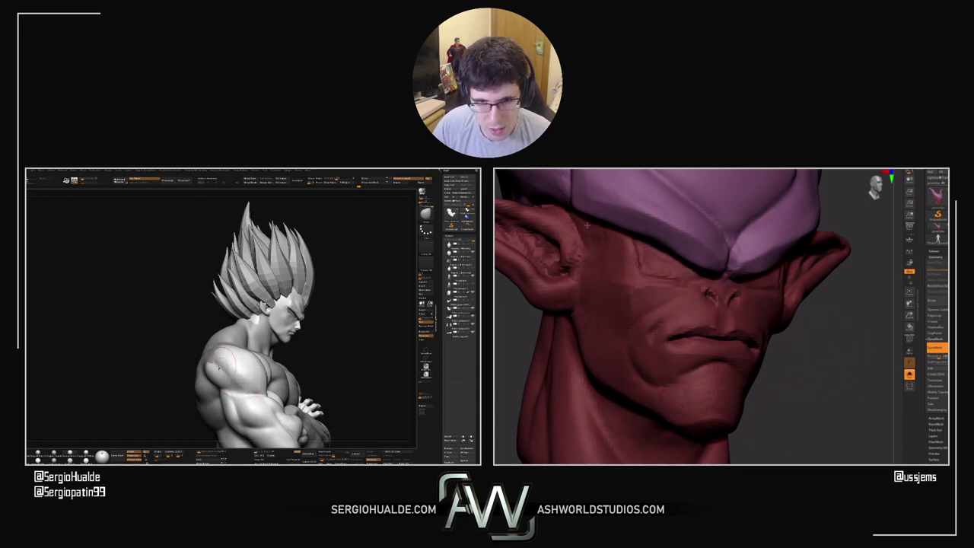
{"action": "right_click_drag", "start_coordinate": [224, 376], "coordinate": [253, 385]}
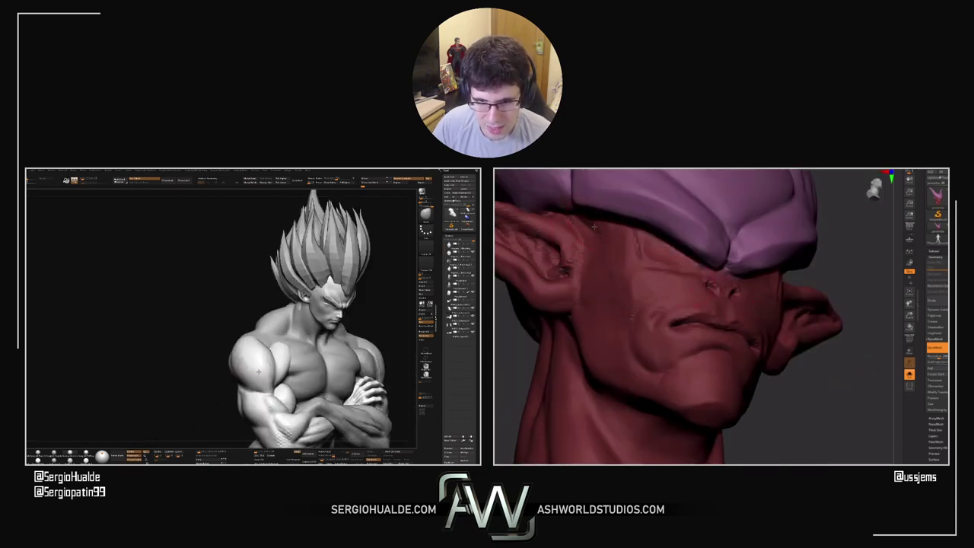
{"action": "left_click_drag", "start_coordinate": [254, 382], "coordinate": [247, 389]}
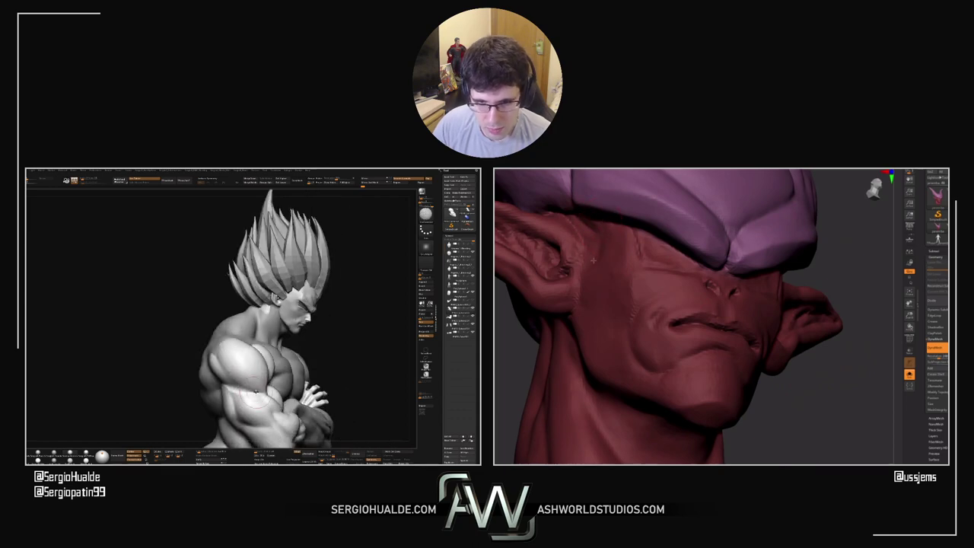
{"action": "right_click_drag", "start_coordinate": [243, 392], "coordinate": [241, 396]}
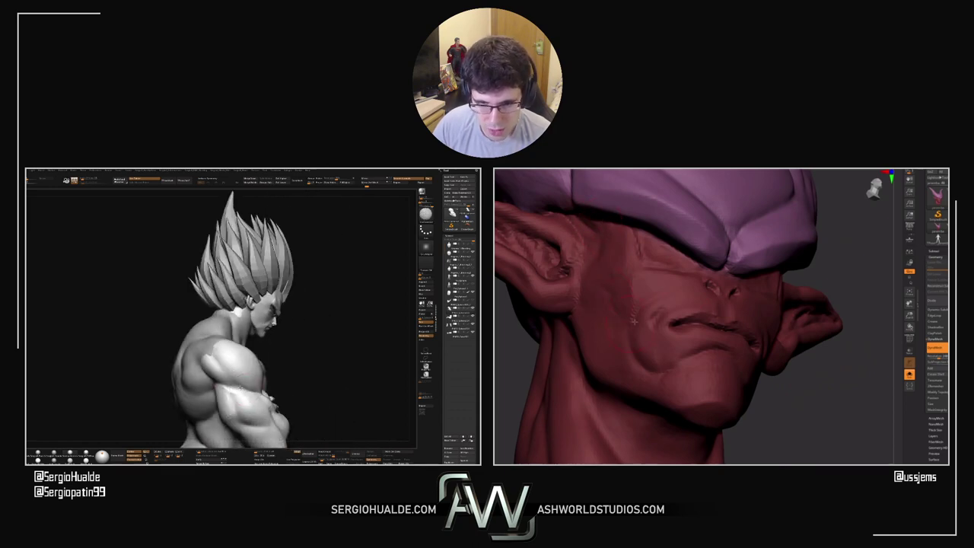
Refine the creature's outer eye area and the plane beside its nose
{"action": "left_click_drag", "start_coordinate": [840, 382], "coordinate": [818, 403]}
{"action": "left_click_drag", "start_coordinate": [885, 364], "coordinate": [867, 366]}
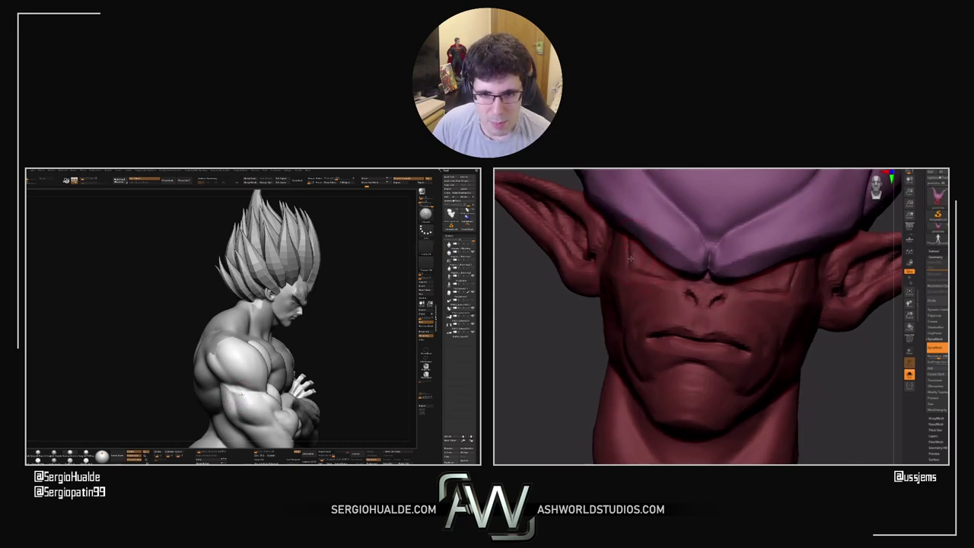
{"action": "left_click_drag", "start_coordinate": [242, 394], "coordinate": [226, 390]}
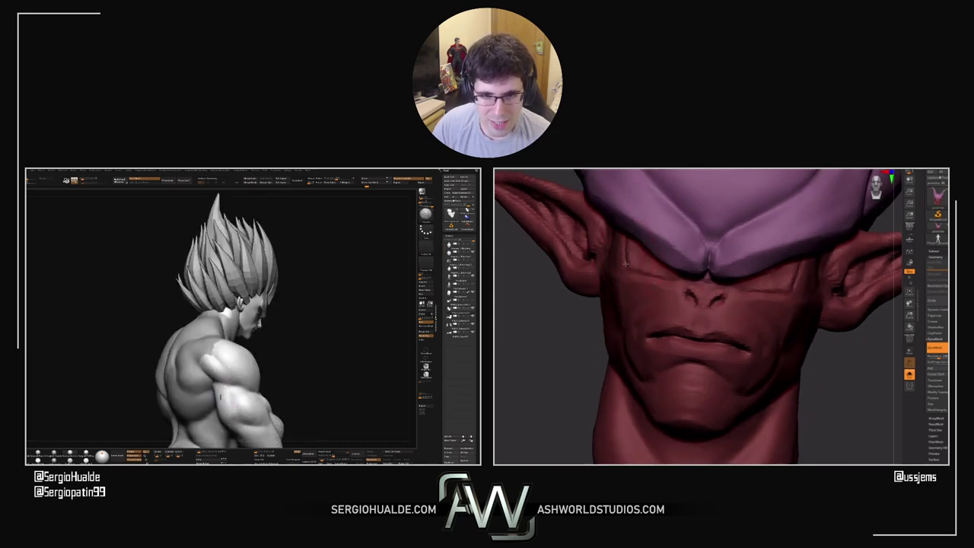
{"action": "key", "text": "s"}
{"action": "mouse_move", "coordinate": [636, 242]}
{"action": "left_mouse_down"}
{"action": "mouse_move", "coordinate": [680, 274]}
{"action": "mouse_move", "coordinate": [627, 264]}
{"action": "left_mouse_up"}
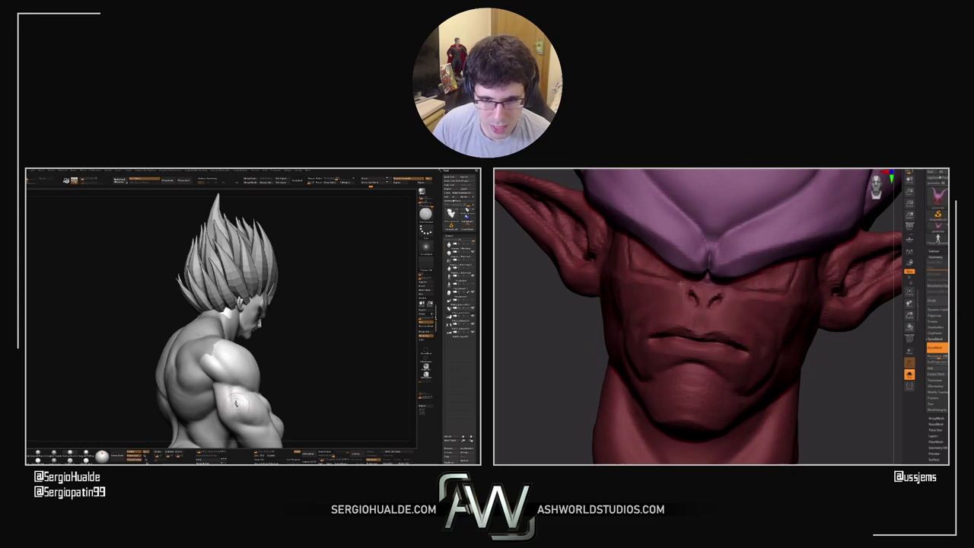
{"action": "left_click_drag", "start_coordinate": [680, 284], "coordinate": [674, 282]}
{"action": "key", "text": "s"}
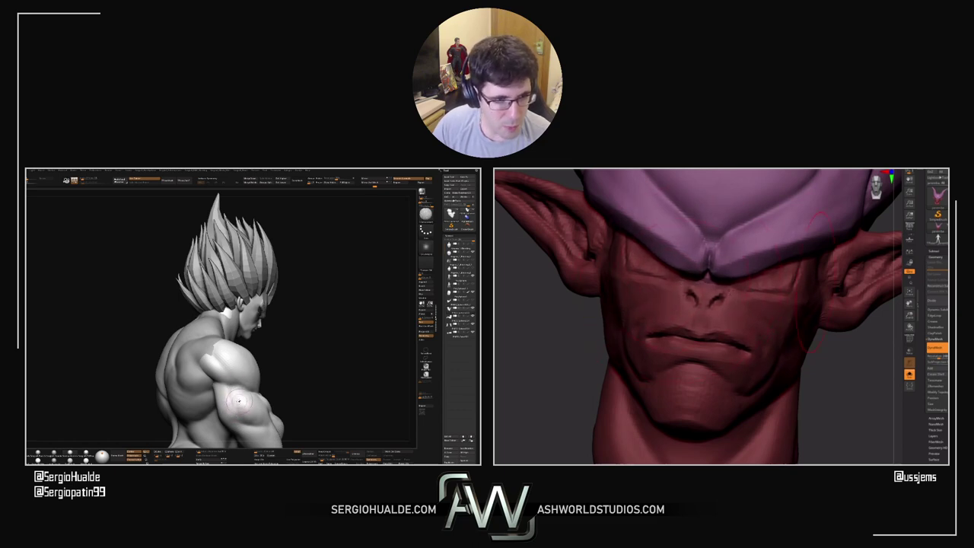
Select the figure's crossed arm and isolate it from the rest of the body
{"action": "left_click_drag", "start_coordinate": [238, 394], "coordinate": [242, 377]}
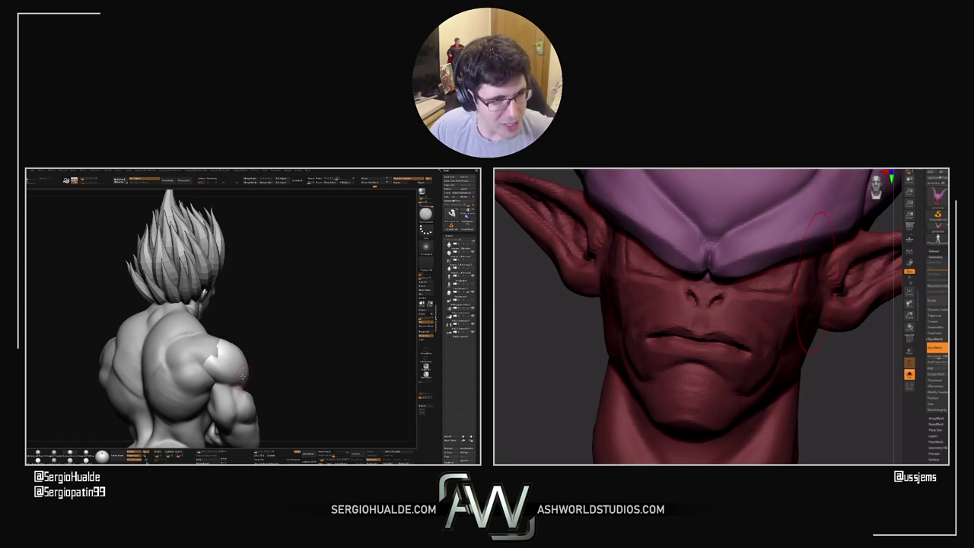
{"action": "left_click_drag", "start_coordinate": [267, 352], "coordinate": [219, 431]}
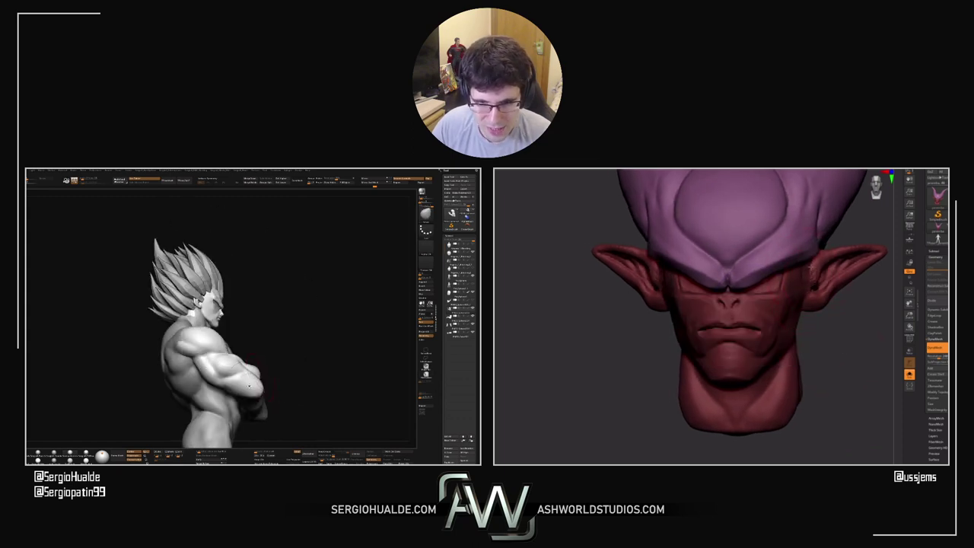
{"action": "left_click", "coordinate": [246, 382], "text": "alt"}
{"action": "left_click_drag", "start_coordinate": [245, 382], "coordinate": [277, 396]}
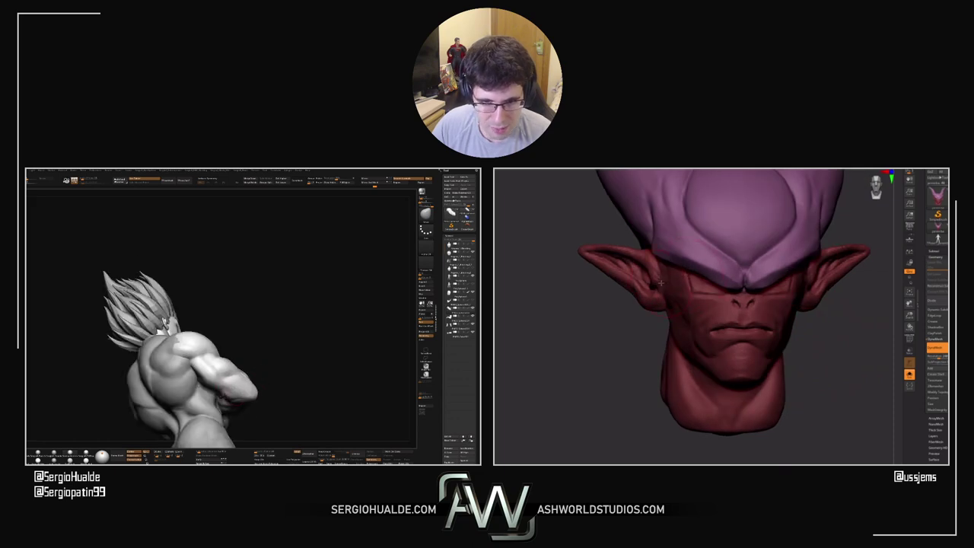
{"action": "left_click_drag", "start_coordinate": [660, 282], "coordinate": [644, 304], "text": "alt"}
{"action": "left_click_drag", "start_coordinate": [761, 360], "coordinate": [763, 341]}
{"action": "left_click_drag", "start_coordinate": [840, 326], "coordinate": [794, 336], "text": "alt"}
{"action": "key", "text": "shift+alt+s"}
{"action": "key", "text": "shift+alt+s"}
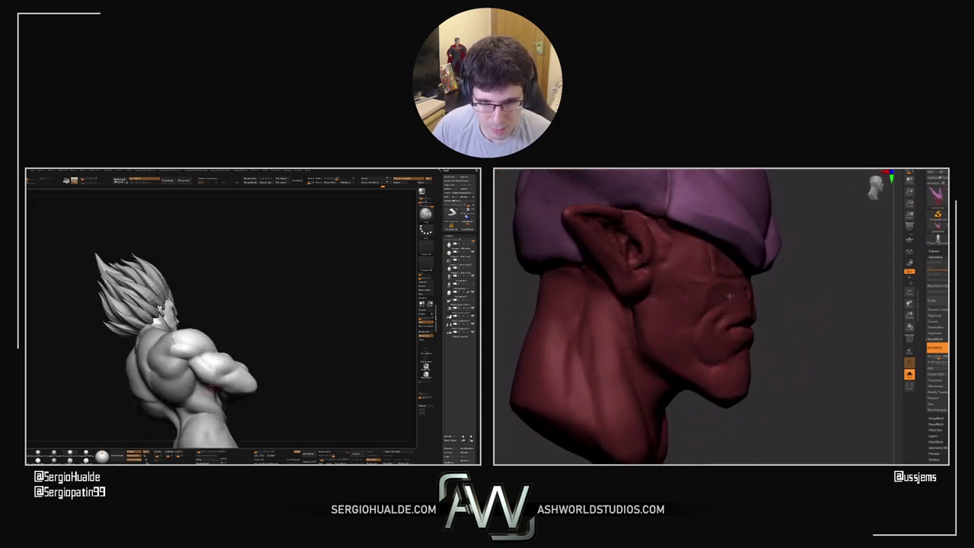
Shape the upper-arm muscles of the figure's isolated arm, and refine the creature's cheek and the folds around its mouth
{"action": "left_click_drag", "start_coordinate": [731, 297], "coordinate": [755, 287]}
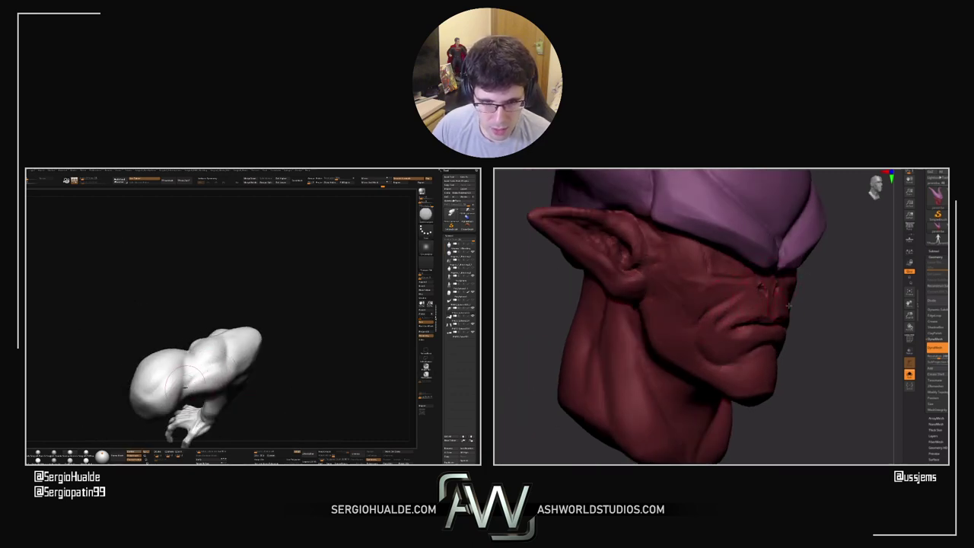
{"action": "mouse_move", "coordinate": [788, 305]}
{"action": "left_mouse_down"}
{"action": "mouse_move", "coordinate": [818, 304]}
{"action": "mouse_move", "coordinate": [805, 303]}
{"action": "left_mouse_up"}
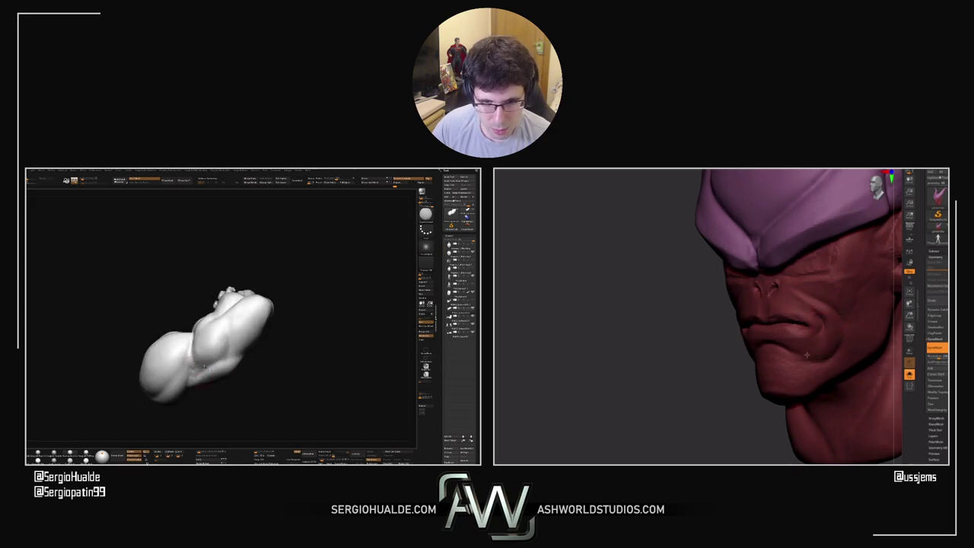
{"action": "right_click_drag", "start_coordinate": [763, 357], "coordinate": [830, 356]}
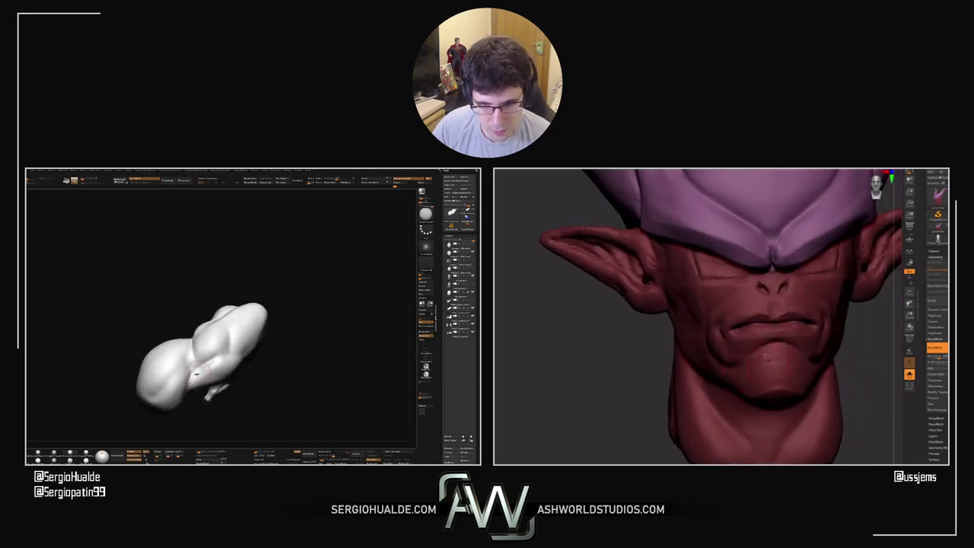
{"action": "left_click_drag", "start_coordinate": [858, 322], "coordinate": [725, 319]}
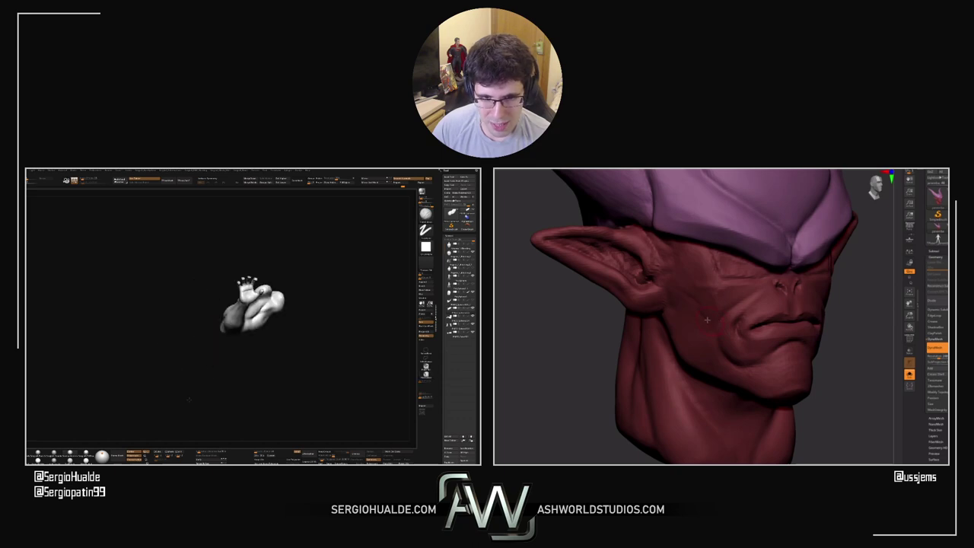
{"action": "right_click_drag", "start_coordinate": [701, 309], "coordinate": [852, 334]}
Refine the isolated arm's triceps and elbow, and show the rest of the figure again
{"action": "key", "text": "s"}
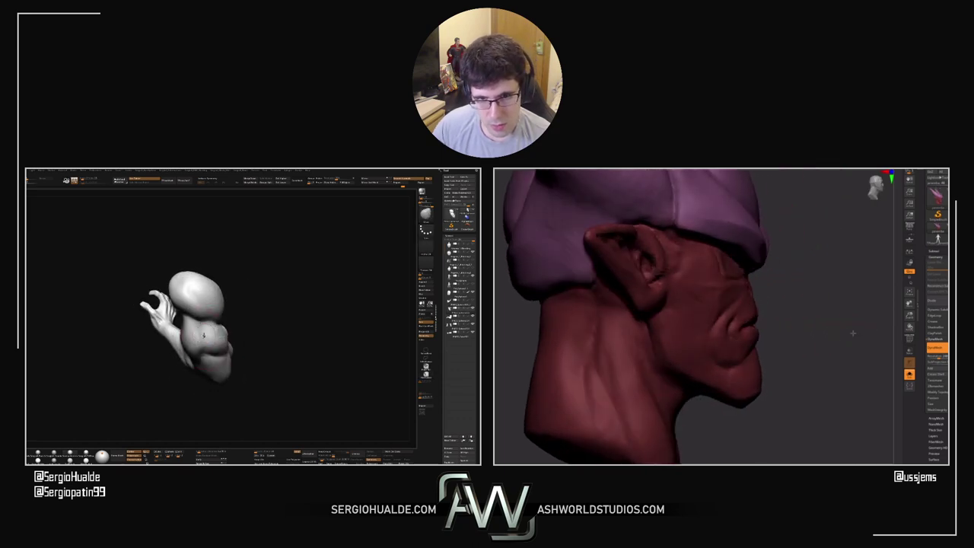
{"action": "key", "text": "s"}
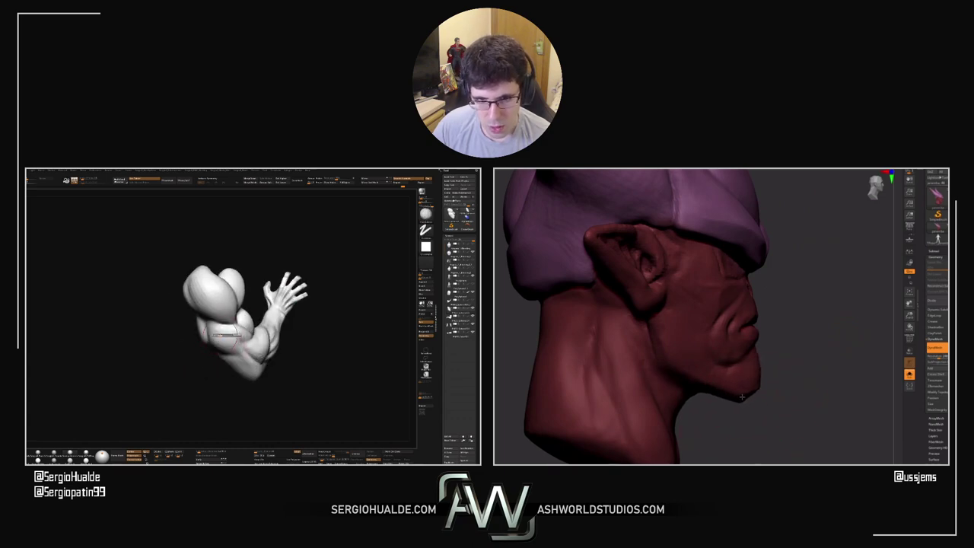
{"action": "key", "text": "s"}
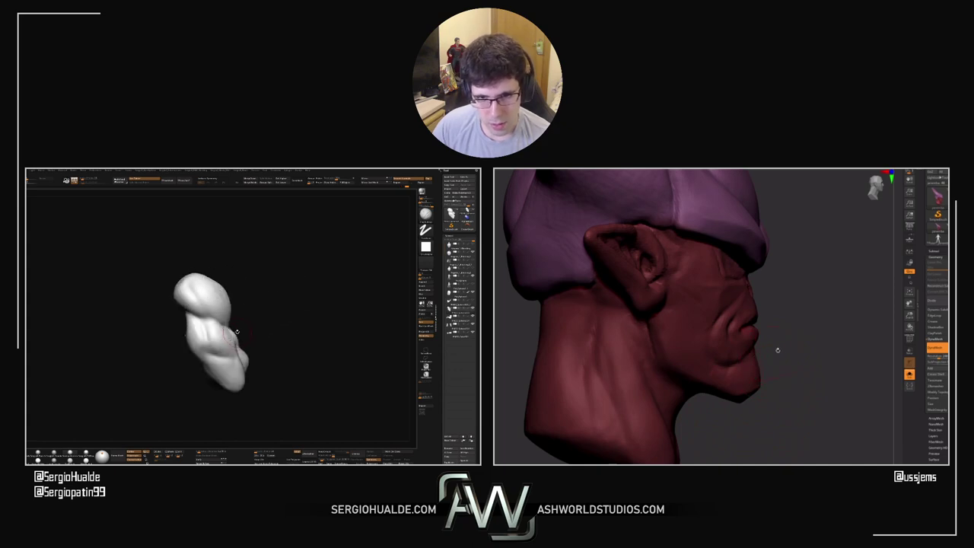
{"action": "left_click_drag", "start_coordinate": [788, 349], "coordinate": [865, 362]}
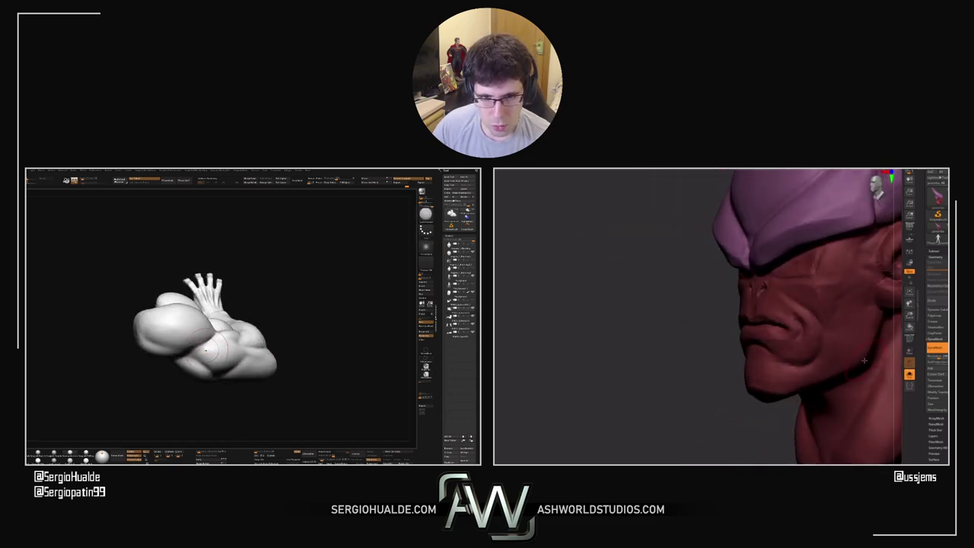
{"action": "left_click_drag", "start_coordinate": [771, 430], "coordinate": [845, 373]}
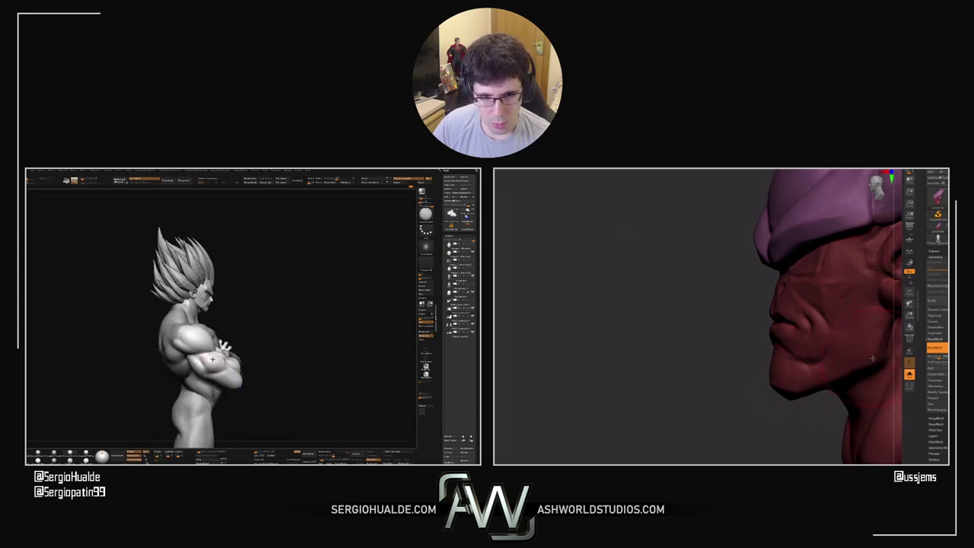
Refine the creature's cheek and jaw where they meet the front of the ear
{"action": "left_click_drag", "start_coordinate": [873, 358], "coordinate": [797, 328]}
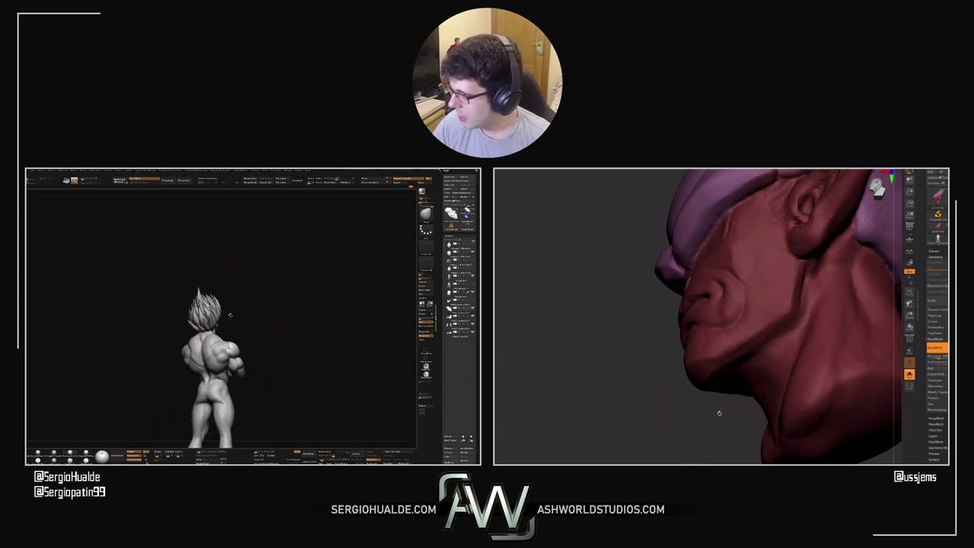
{"action": "left_click_drag", "start_coordinate": [720, 413], "coordinate": [723, 433]}
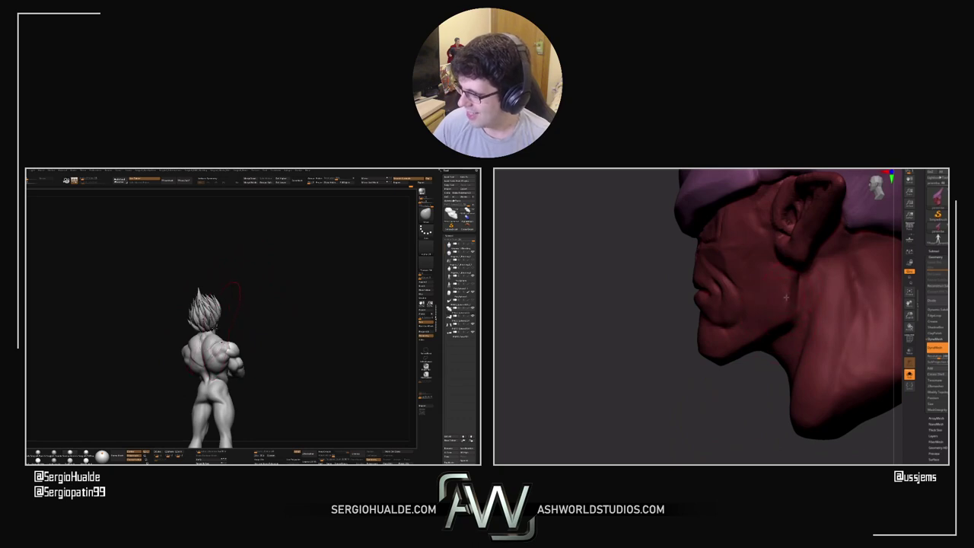
{"action": "right_click_drag", "start_coordinate": [774, 334], "coordinate": [766, 378]}
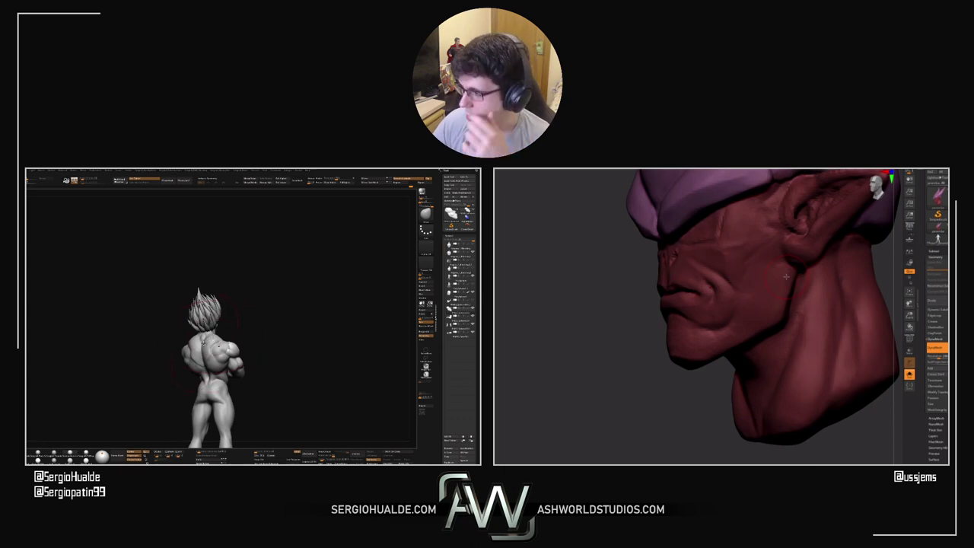
{"action": "left_click_drag", "start_coordinate": [717, 418], "coordinate": [783, 243]}
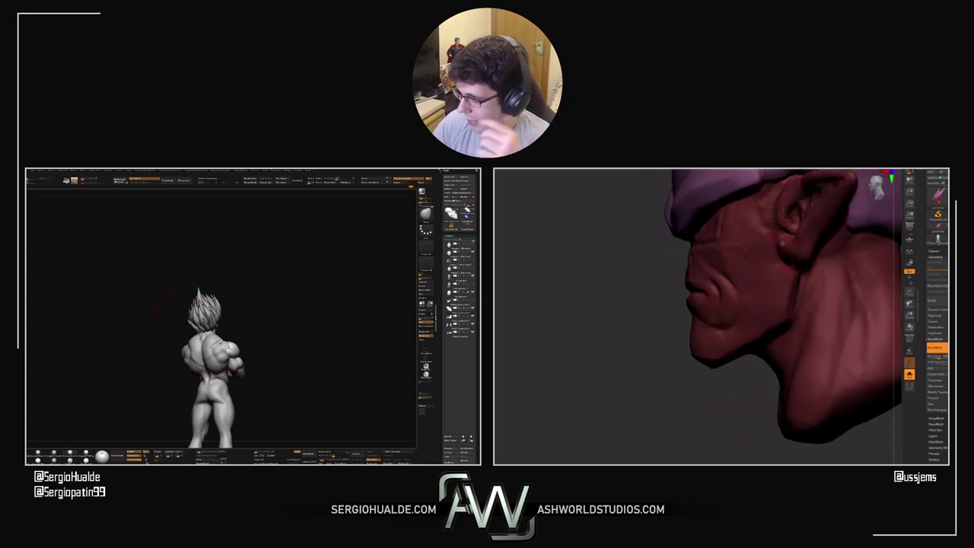
{"action": "left_click_drag", "start_coordinate": [687, 377], "coordinate": [715, 348]}
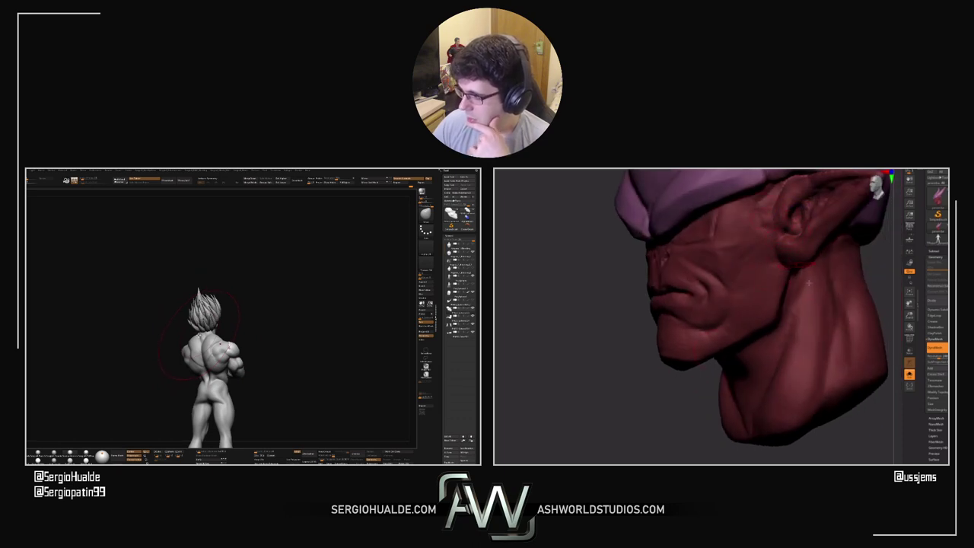
{"action": "left_click_drag", "start_coordinate": [888, 298], "coordinate": [850, 256]}
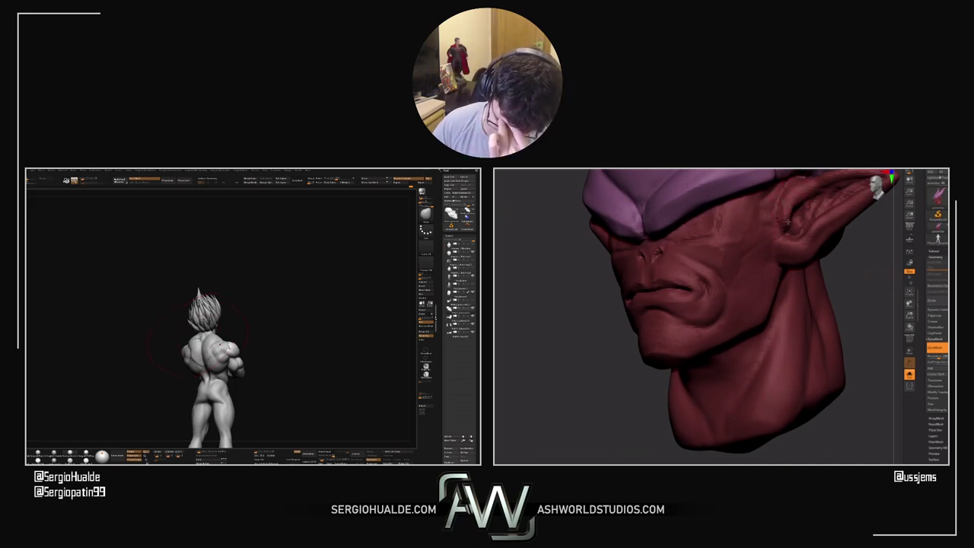
{"action": "left_click_drag", "start_coordinate": [831, 284], "coordinate": [808, 264]}
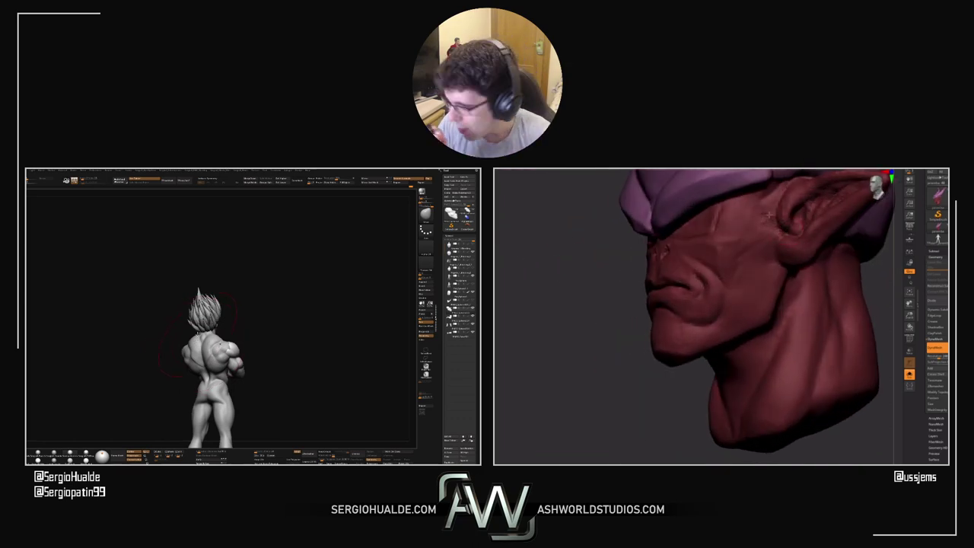
{"action": "left_click_drag", "start_coordinate": [819, 248], "coordinate": [850, 287]}
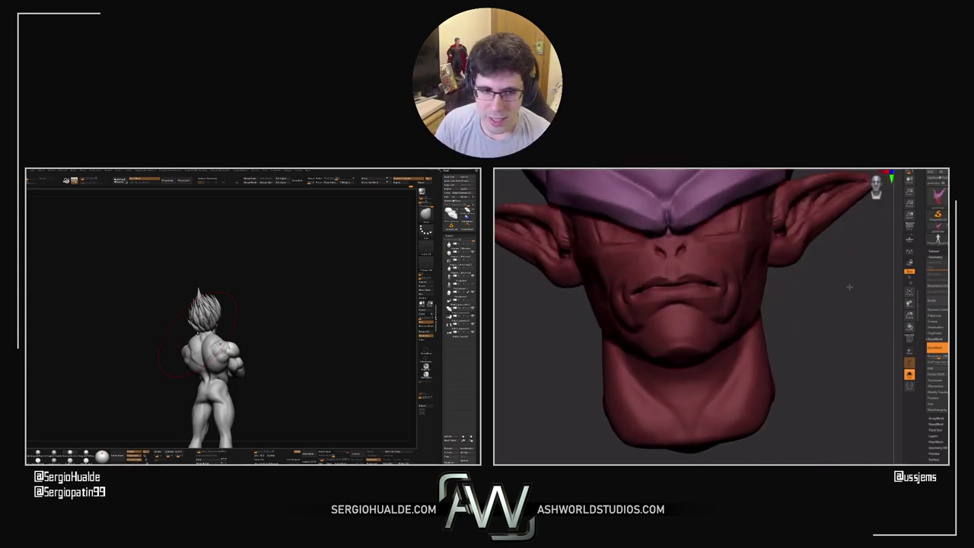
Build up the muscle running down the side of the creature's neck behind the ear
{"action": "left_click_drag", "start_coordinate": [850, 286], "coordinate": [749, 285]}
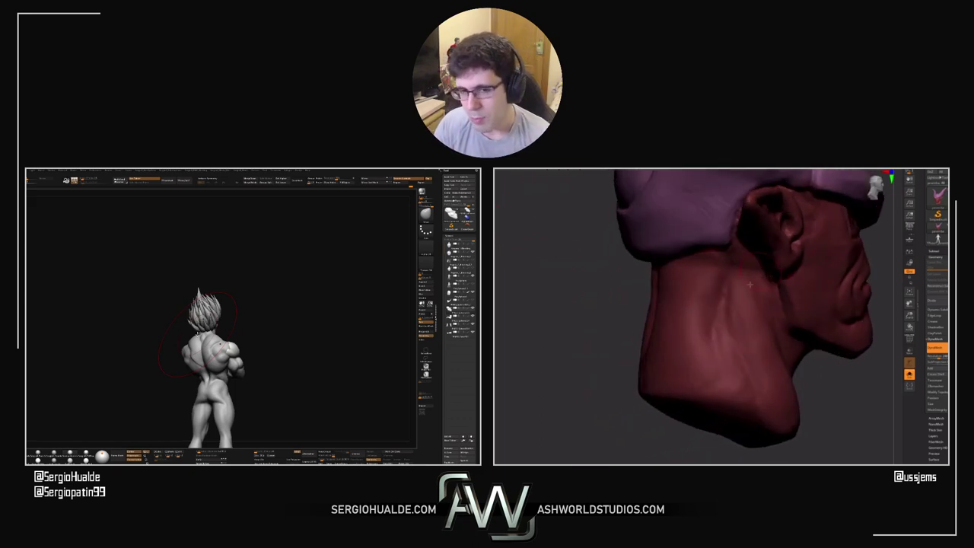
{"action": "key", "text": "s"}
{"action": "key", "text": "s"}
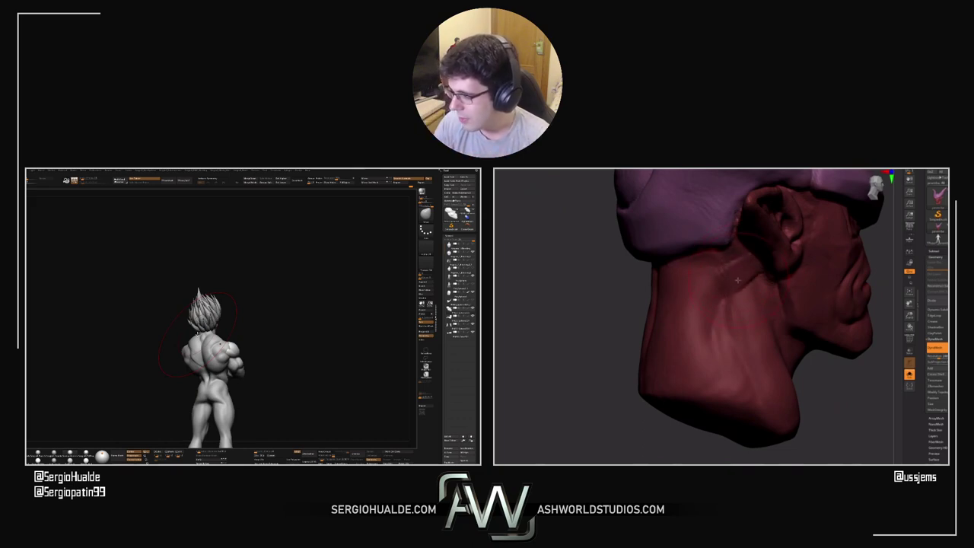
{"action": "left_click_drag", "start_coordinate": [735, 270], "coordinate": [753, 333]}
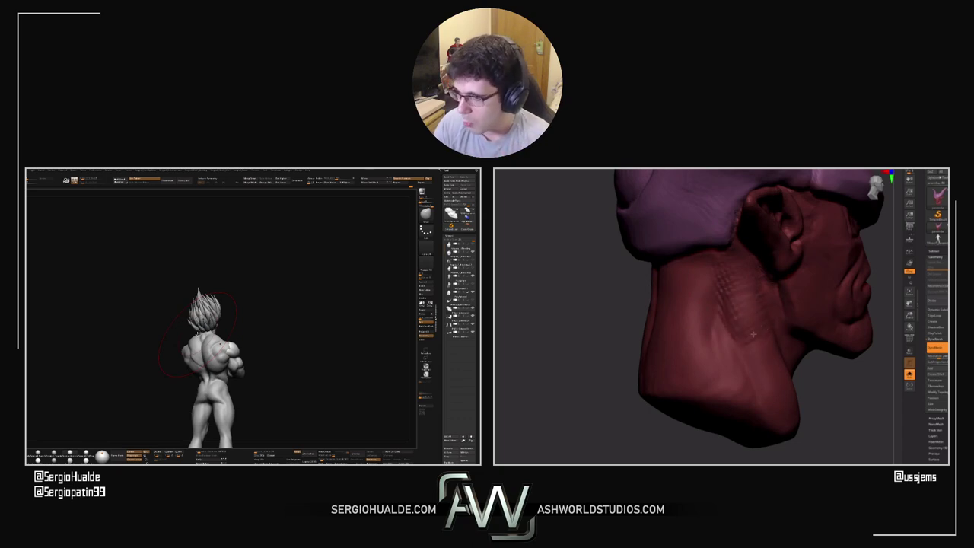
{"action": "left_click_drag", "start_coordinate": [810, 414], "coordinate": [863, 412]}
{"action": "left_click_drag", "start_coordinate": [783, 376], "coordinate": [746, 369]}
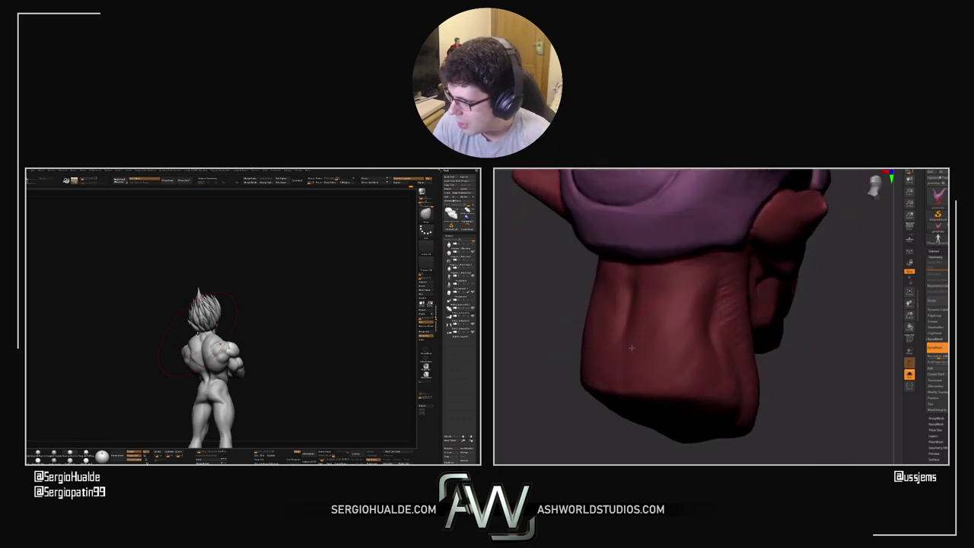
Sculpt the muscle forms on the back of the creature's neck below the helmet
{"action": "mouse_move", "coordinate": [685, 340]}
{"action": "left_mouse_down"}
{"action": "mouse_move", "coordinate": [644, 307]}
{"action": "mouse_move", "coordinate": [668, 289]}
{"action": "mouse_move", "coordinate": [647, 268]}
{"action": "mouse_move", "coordinate": [694, 291]}
{"action": "left_mouse_up"}
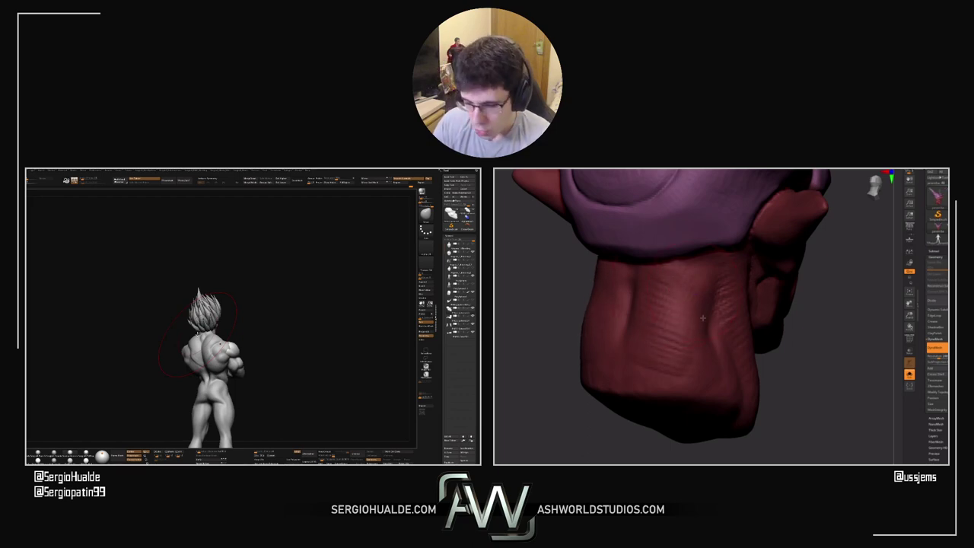
{"action": "mouse_move", "coordinate": [674, 335]}
{"action": "left_mouse_down"}
{"action": "mouse_move", "coordinate": [694, 354]}
{"action": "mouse_move", "coordinate": [667, 357]}
{"action": "left_mouse_up"}
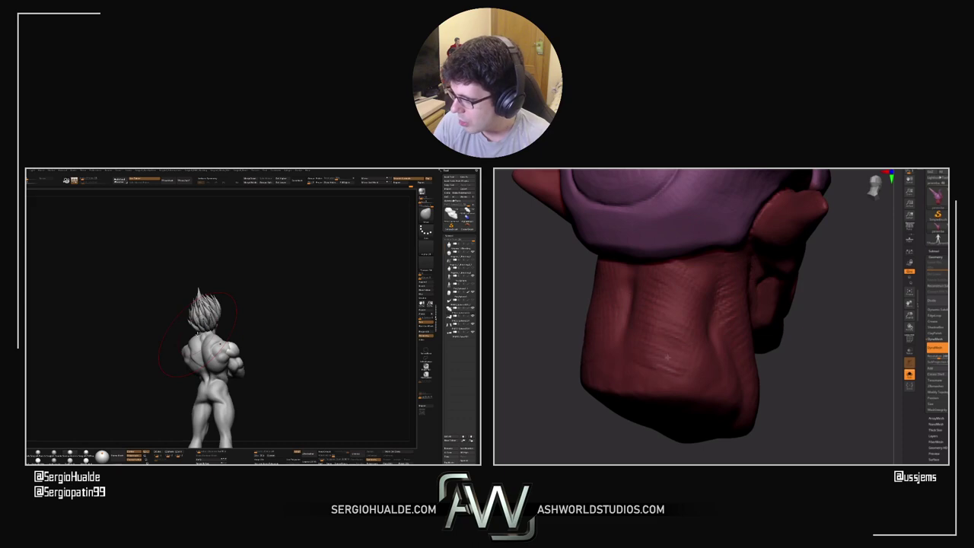
{"action": "left_click_drag", "start_coordinate": [643, 316], "coordinate": [691, 321]}
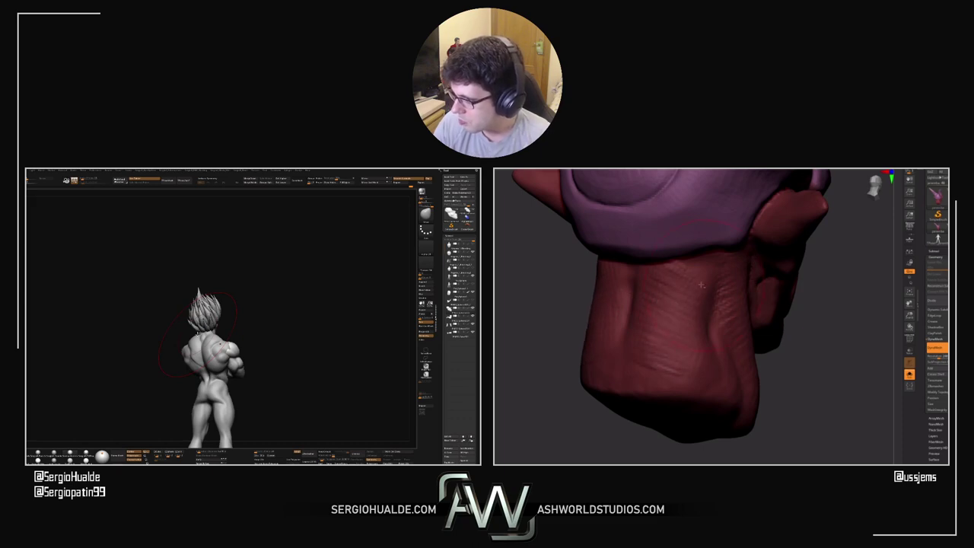
{"action": "left_click_drag", "start_coordinate": [576, 329], "coordinate": [645, 343]}
{"action": "left_click_drag", "start_coordinate": [741, 357], "coordinate": [752, 355]}
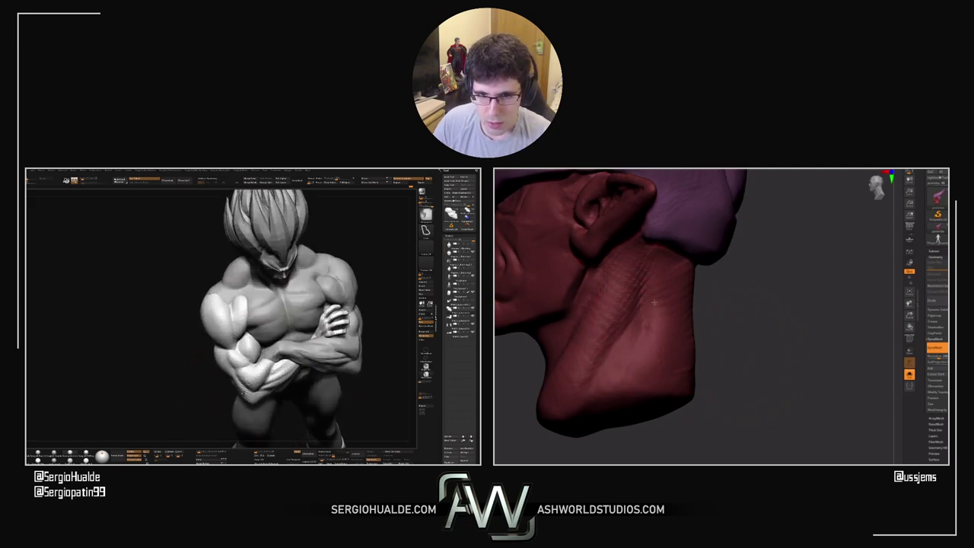
Refine the side of the creature's neck from behind the ear down towards its base
{"action": "left_click_drag", "start_coordinate": [728, 326], "coordinate": [654, 265]}
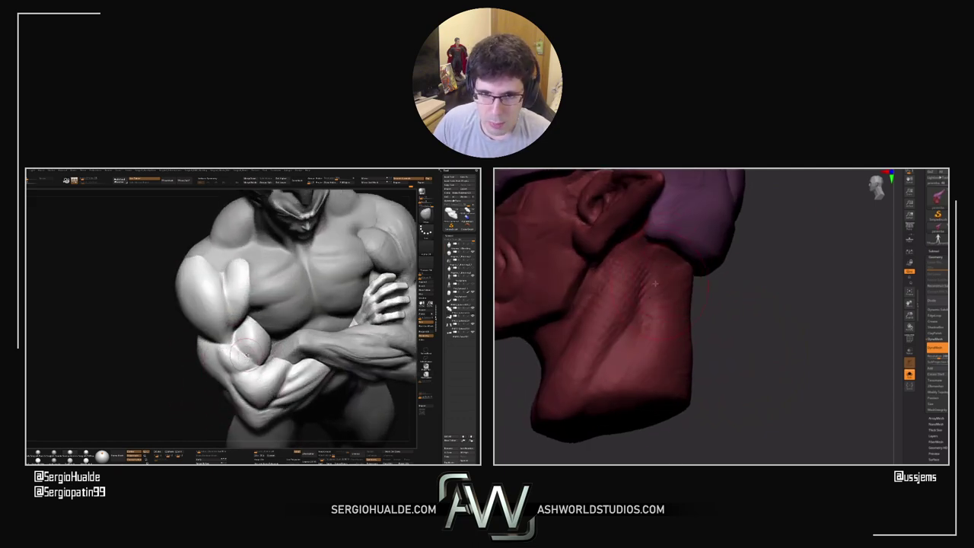
{"action": "left_click_drag", "start_coordinate": [718, 279], "coordinate": [676, 256]}
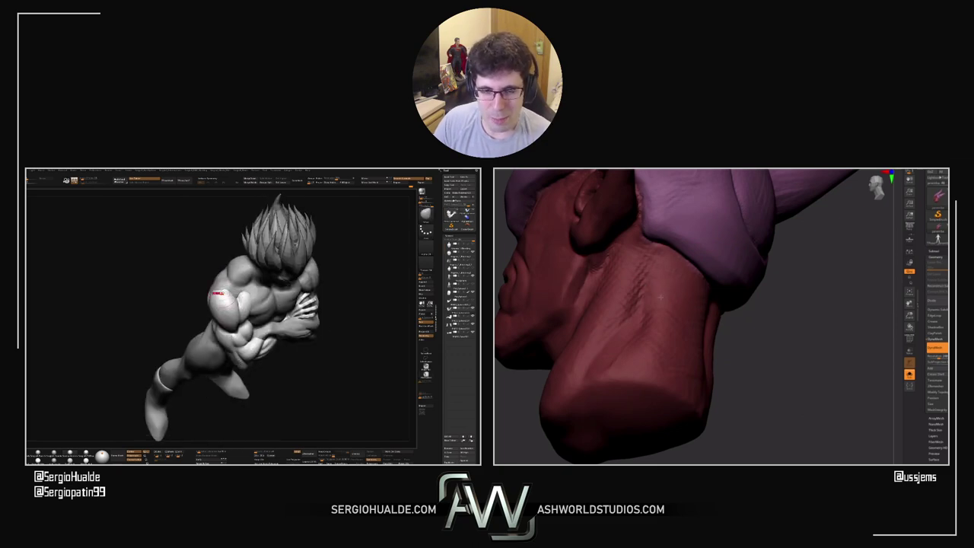
{"action": "mouse_move", "coordinate": [670, 315]}
{"action": "left_mouse_down"}
{"action": "mouse_move", "coordinate": [750, 348]}
{"action": "mouse_move", "coordinate": [670, 343]}
{"action": "mouse_move", "coordinate": [702, 342]}
{"action": "mouse_move", "coordinate": [668, 304]}
{"action": "left_mouse_up"}
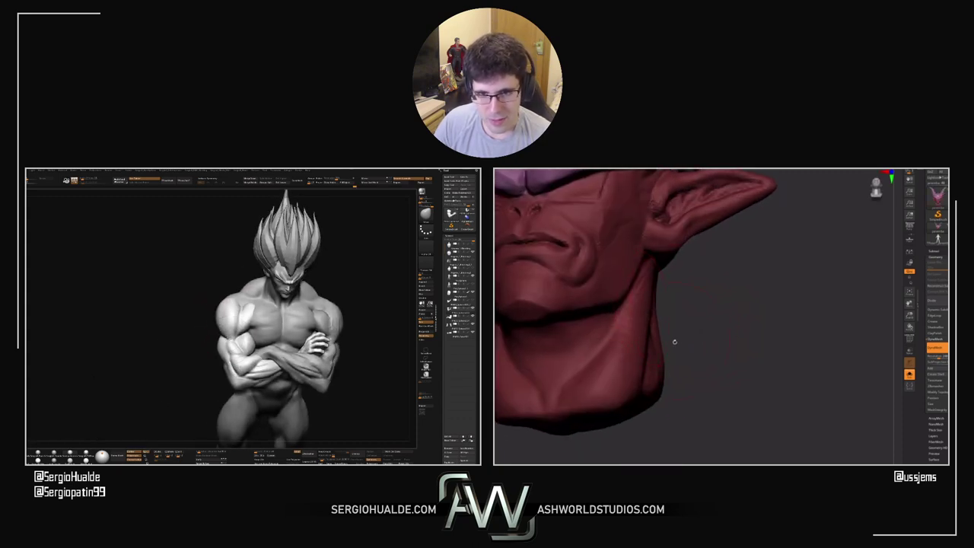
{"action": "left_click_drag", "start_coordinate": [670, 342], "coordinate": [694, 342]}
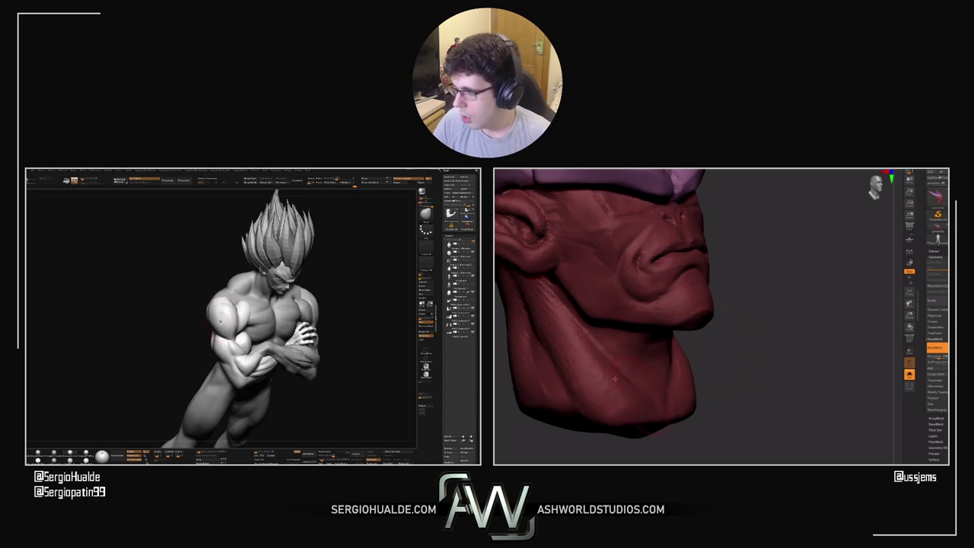
{"action": "left_click_drag", "start_coordinate": [739, 387], "coordinate": [706, 389]}
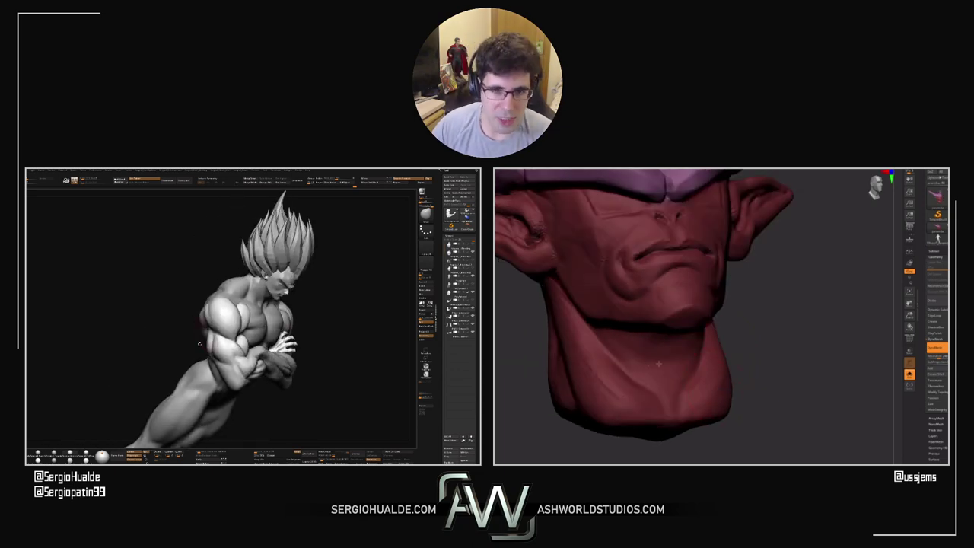
Build up the throat below the creature's chin, between the two front neck muscles
{"action": "mouse_move", "coordinate": [659, 364]}
{"action": "left_mouse_down"}
{"action": "mouse_move", "coordinate": [666, 372]}
{"action": "mouse_move", "coordinate": [651, 350]}
{"action": "mouse_move", "coordinate": [660, 337]}
{"action": "left_mouse_up"}
{"action": "mouse_move", "coordinate": [744, 373]}
{"action": "left_mouse_down"}
{"action": "mouse_move", "coordinate": [662, 364]}
{"action": "mouse_move", "coordinate": [664, 332]}
{"action": "mouse_move", "coordinate": [628, 330]}
{"action": "left_mouse_up"}
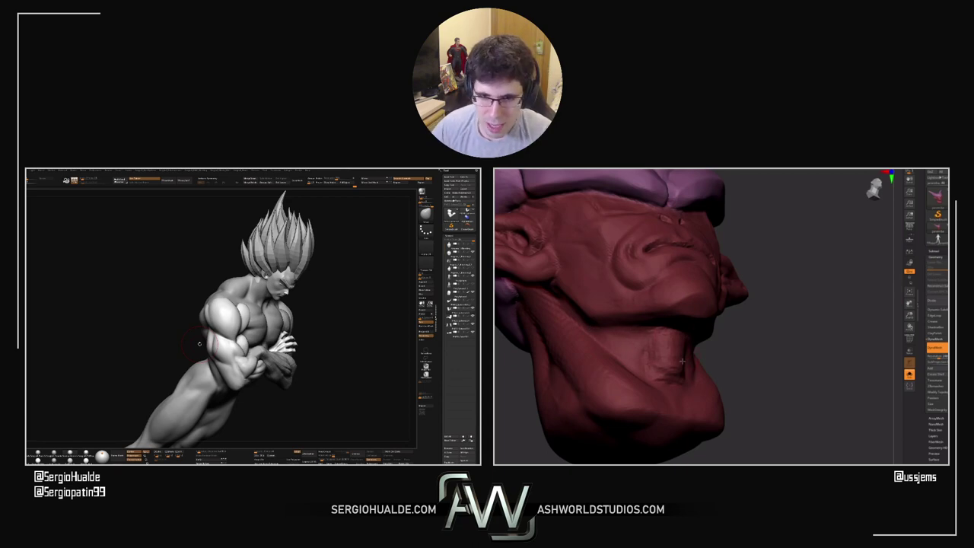
{"action": "left_click_drag", "start_coordinate": [740, 374], "coordinate": [702, 367]}
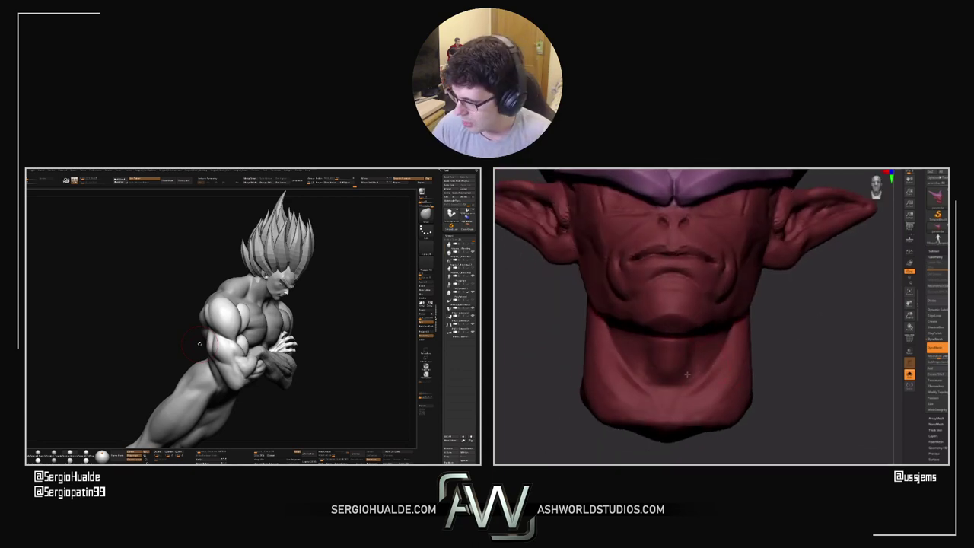
Refine the biceps and the lower edge of the shoulder muscle on the figure's crossed arm
{"action": "mouse_move", "coordinate": [302, 330]}
{"action": "left_mouse_down"}
{"action": "mouse_move", "coordinate": [265, 319]}
{"action": "mouse_move", "coordinate": [283, 324]}
{"action": "left_mouse_up"}
{"action": "right_click_drag", "start_coordinate": [283, 324], "coordinate": [234, 357], "text": "ctrl"}
{"action": "left_click_drag", "start_coordinate": [230, 366], "coordinate": [249, 359]}
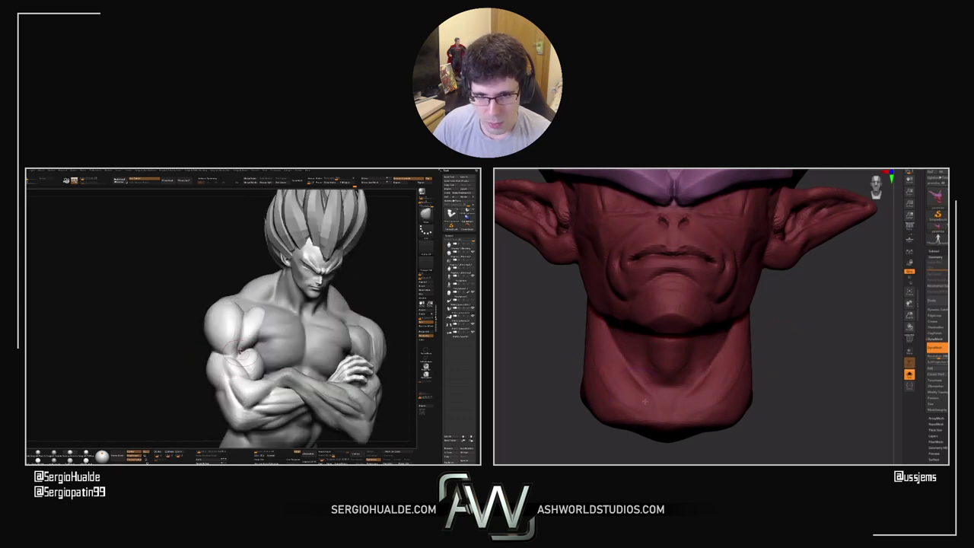
{"action": "left_click_drag", "start_coordinate": [540, 386], "coordinate": [554, 401]}
{"action": "right_click_drag", "start_coordinate": [246, 352], "coordinate": [239, 361]}
{"action": "left_click_drag", "start_coordinate": [553, 401], "coordinate": [549, 398]}
{"action": "mouse_move", "coordinate": [253, 338]}
{"action": "left_mouse_down"}
{"action": "mouse_move", "coordinate": [231, 332]}
{"action": "mouse_move", "coordinate": [233, 321]}
{"action": "left_mouse_up"}
{"action": "right_click_drag", "start_coordinate": [245, 320], "coordinate": [242, 331]}
{"action": "right_click", "coordinate": [242, 332]}
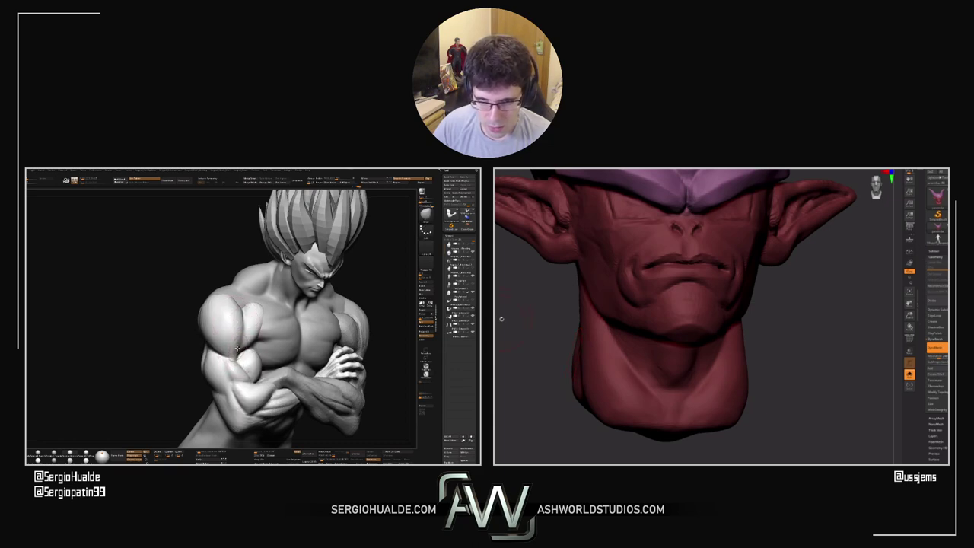
Refine the outer side of the creature's ear and the area where it meets the neck
{"action": "left_click_drag", "start_coordinate": [500, 320], "coordinate": [567, 309]}
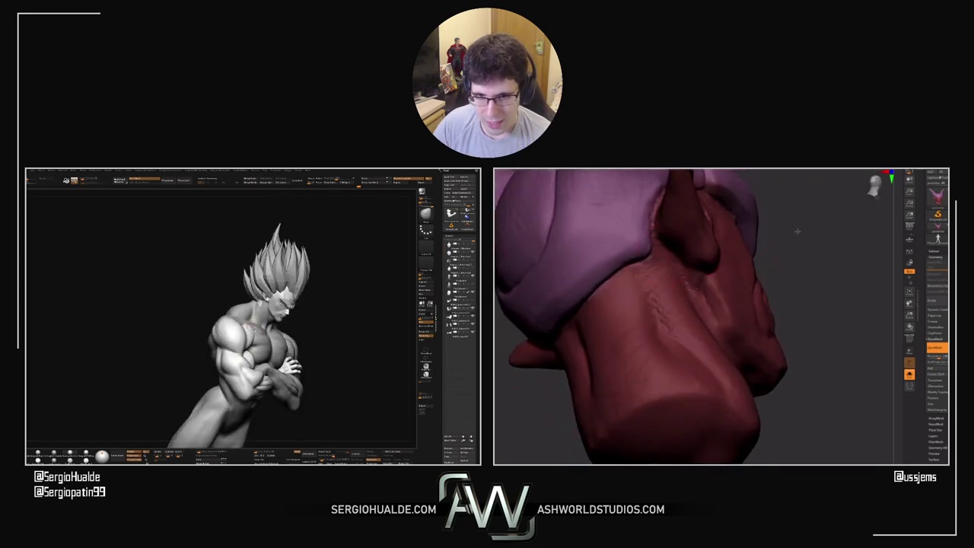
{"action": "left_click_drag", "start_coordinate": [796, 231], "coordinate": [773, 232]}
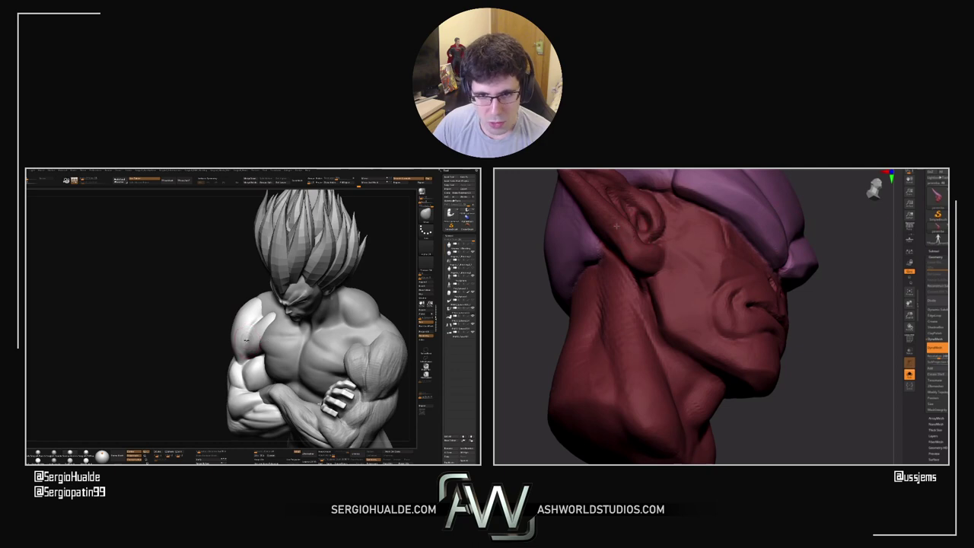
{"action": "left_click_drag", "start_coordinate": [522, 286], "coordinate": [635, 224]}
{"action": "left_click_drag", "start_coordinate": [583, 253], "coordinate": [638, 229]}
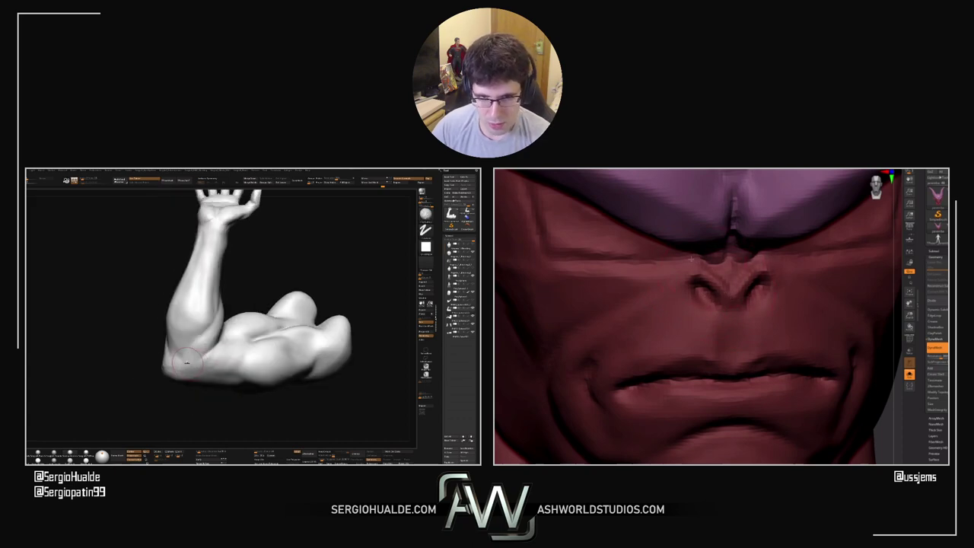
Sculpt the elbow of the figure's isolated arm and switch to the Move brush
{"action": "mouse_move", "coordinate": [218, 372]}
{"action": "left_mouse_down"}
{"action": "mouse_move", "coordinate": [259, 365]}
{"action": "mouse_move", "coordinate": [251, 342]}
{"action": "mouse_move", "coordinate": [226, 337]}
{"action": "mouse_move", "coordinate": [214, 370]}
{"action": "left_mouse_up"}
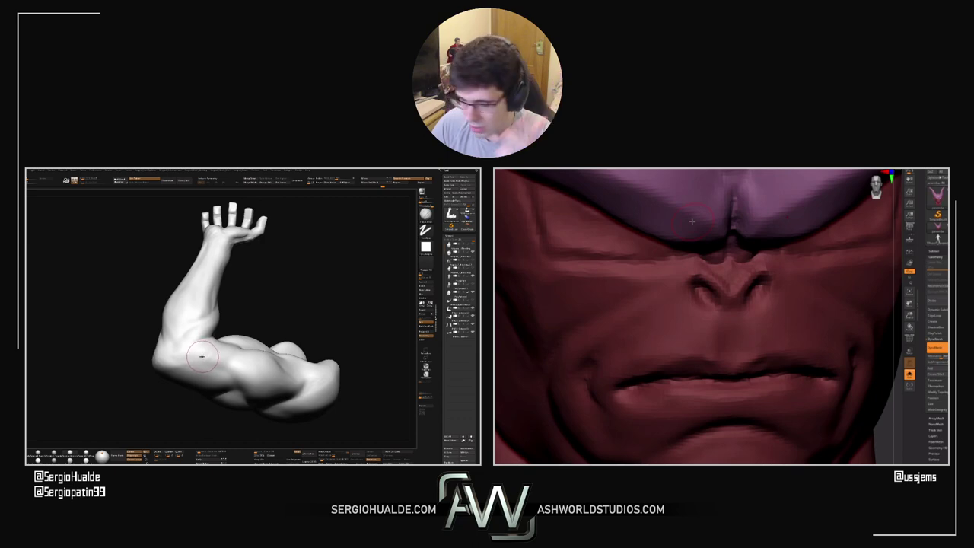
{"action": "mouse_move", "coordinate": [206, 342]}
{"action": "right_mouse_down"}
{"action": "mouse_move", "coordinate": [190, 366]}
{"action": "mouse_move", "coordinate": [183, 349]}
{"action": "mouse_move", "coordinate": [196, 356]}
{"action": "mouse_move", "coordinate": [196, 312]}
{"action": "right_mouse_up"}
{"action": "key", "text": "b"}
{"action": "key", "text": "m"}
{"action": "key", "text": "v"}
{"action": "left_click_drag", "start_coordinate": [532, 211], "coordinate": [546, 245]}
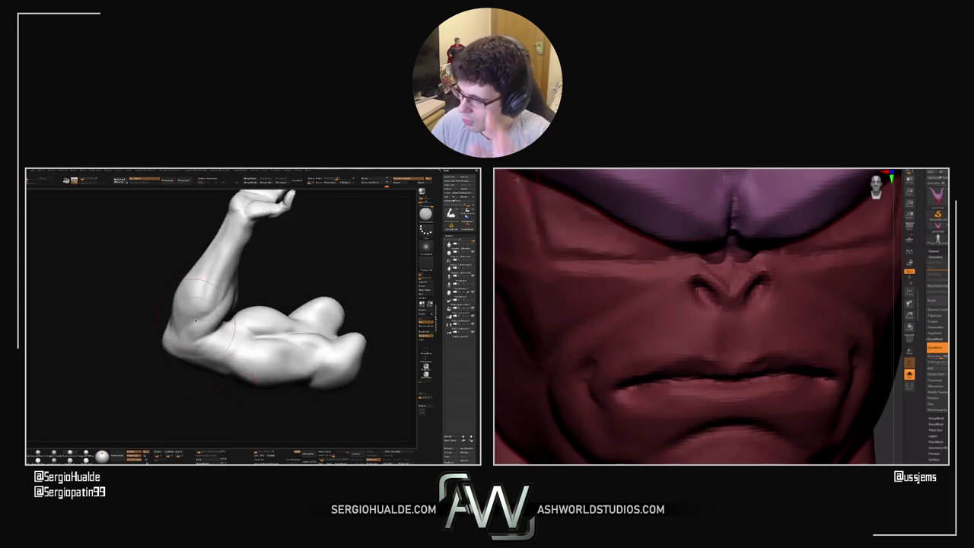
Outline the creature's eye area with a mask below the brow, and reshape the figure's forearm near the elbow
{"action": "mouse_move", "coordinate": [580, 228]}
{"action": "right_mouse_down", "text": "ctrl"}
{"action": "mouse_move", "coordinate": [536, 215]}
{"action": "mouse_move", "coordinate": [583, 232]}
{"action": "right_mouse_up", "text": "ctrl"}
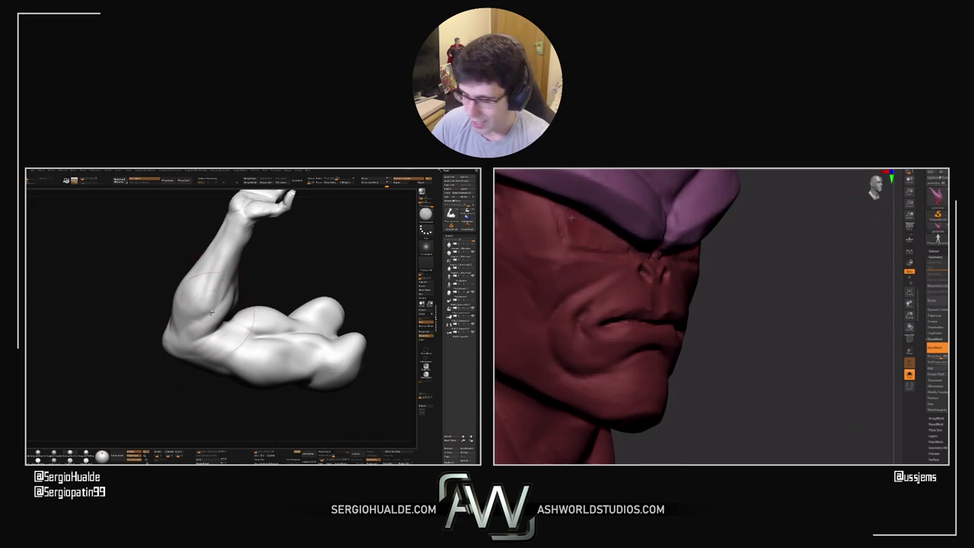
{"action": "right_click_drag", "start_coordinate": [208, 322], "coordinate": [209, 339]}
{"action": "left_click_drag", "start_coordinate": [564, 212], "coordinate": [566, 240]}
{"action": "right_click_drag", "start_coordinate": [208, 347], "coordinate": [200, 338]}
{"action": "left_click_drag", "start_coordinate": [567, 244], "coordinate": [620, 250]}
{"action": "right_click_drag", "start_coordinate": [200, 338], "coordinate": [223, 324]}
{"action": "left_click_drag", "start_coordinate": [621, 250], "coordinate": [628, 249]}
{"action": "right_click_drag", "start_coordinate": [625, 235], "coordinate": [627, 244]}
{"action": "right_click_drag", "start_coordinate": [223, 324], "coordinate": [214, 336]}
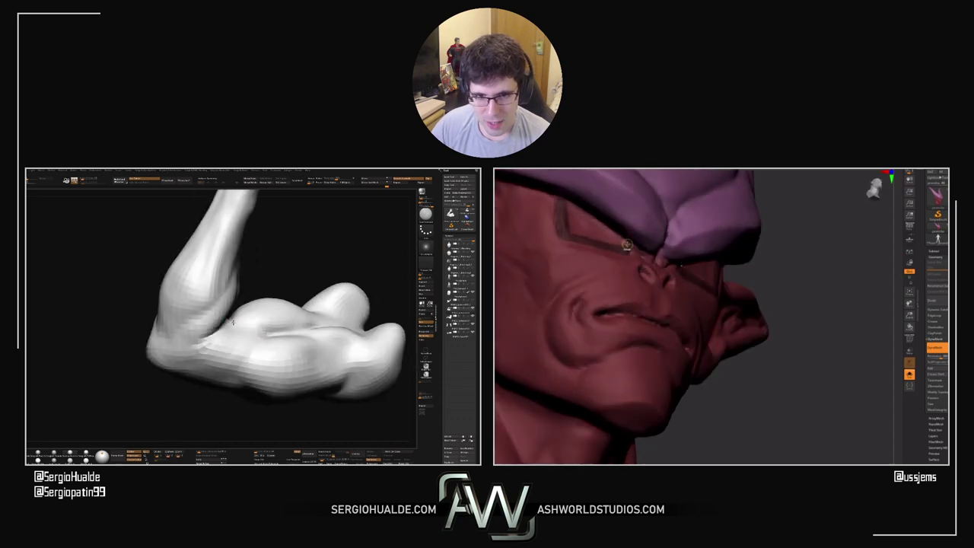
Fill in the masked eye shape under the creature's brow, and adjust the isolated arm's elbow
{"action": "left_click_drag", "start_coordinate": [627, 244], "coordinate": [568, 209]}
{"action": "right_click_drag", "start_coordinate": [215, 334], "coordinate": [189, 378]}
{"action": "left_click_drag", "start_coordinate": [619, 241], "coordinate": [582, 221], "text": "ctrl"}
{"action": "right_click_drag", "start_coordinate": [234, 347], "coordinate": [209, 352]}
{"action": "right_click_drag", "start_coordinate": [601, 228], "coordinate": [588, 251]}
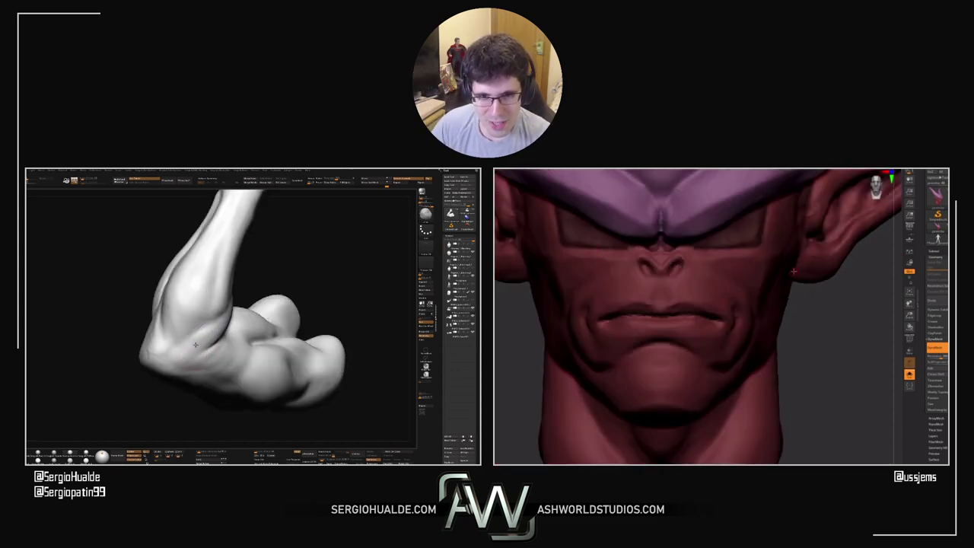
Open the creature's subtool list, and adjust the forearm muscles beside the isolated arm's elbow
{"action": "right_click_drag", "start_coordinate": [814, 290], "coordinate": [784, 300], "text": "ctrl"}
{"action": "left_click", "coordinate": [935, 251]}
{"action": "mouse_move", "coordinate": [194, 373]}
{"action": "right_mouse_down", "text": "ctrl"}
{"action": "mouse_move", "coordinate": [207, 376]}
{"action": "mouse_move", "coordinate": [192, 355]}
{"action": "mouse_move", "coordinate": [247, 347]}
{"action": "mouse_move", "coordinate": [236, 344]}
{"action": "right_mouse_up", "text": "ctrl"}
{"action": "mouse_move", "coordinate": [236, 344]}
{"action": "right_mouse_down", "text": "ctrl"}
{"action": "mouse_move", "coordinate": [229, 365]}
{"action": "mouse_move", "coordinate": [251, 360]}
{"action": "mouse_move", "coordinate": [213, 373]}
{"action": "mouse_move", "coordinate": [222, 376]}
{"action": "mouse_move", "coordinate": [216, 393]}
{"action": "mouse_move", "coordinate": [235, 360]}
{"action": "right_mouse_up", "text": "ctrl"}
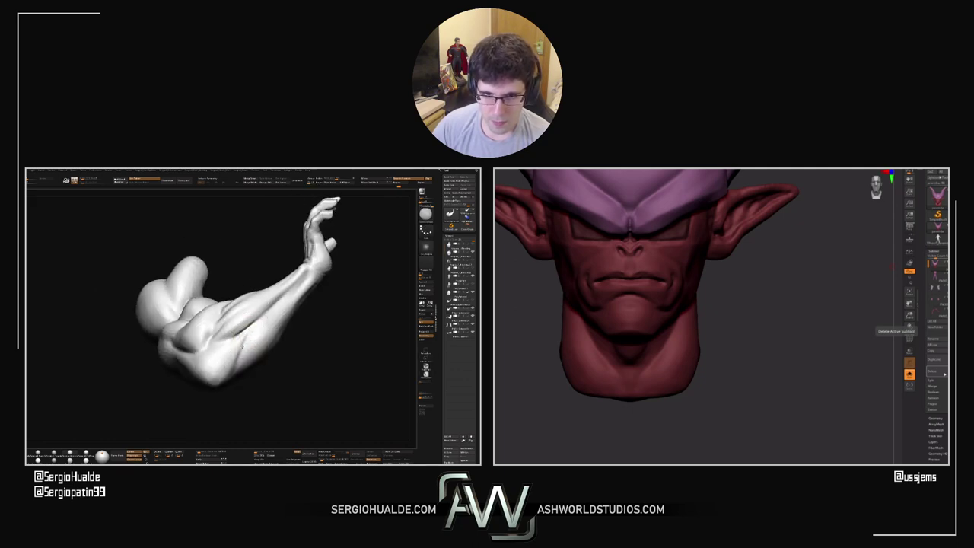
{"action": "right_click_drag", "start_coordinate": [242, 333], "coordinate": [237, 351]}
Refine the forearm and elbow volumes of the isolated arm from several angles
{"action": "left_click_drag", "start_coordinate": [725, 266], "coordinate": [684, 234]}
{"action": "left_click_drag", "start_coordinate": [755, 303], "coordinate": [803, 389], "text": "alt"}
{"action": "right_click_drag", "start_coordinate": [211, 372], "coordinate": [197, 413]}
{"action": "right_click", "coordinate": [209, 379]}
{"action": "left_click_drag", "start_coordinate": [745, 347], "coordinate": [803, 355]}
{"action": "mouse_move", "coordinate": [252, 353]}
{"action": "left_mouse_down"}
{"action": "mouse_move", "coordinate": [252, 361]}
{"action": "mouse_move", "coordinate": [250, 334]}
{"action": "left_mouse_up"}
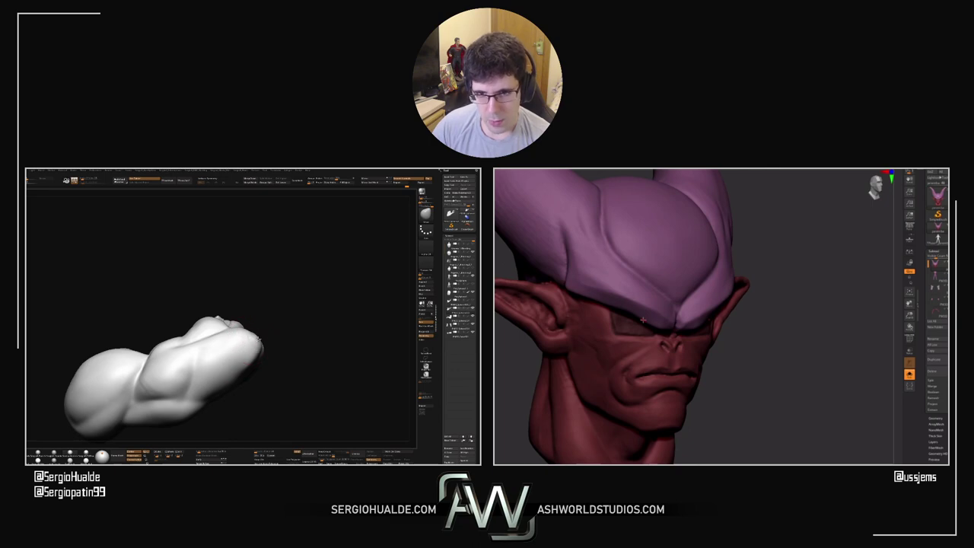
{"action": "right_click_drag", "start_coordinate": [235, 327], "coordinate": [243, 347]}
{"action": "left_click_drag", "start_coordinate": [244, 347], "coordinate": [261, 324]}
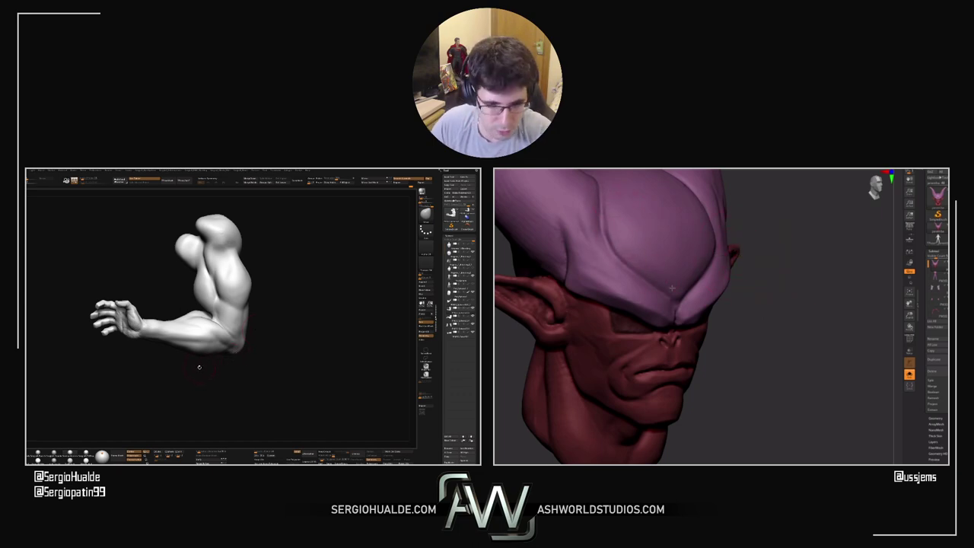
Refine the isolated arm's inner elbow where the forearm meets the biceps, and bring back the rest of the figure
{"action": "left_click_drag", "start_coordinate": [791, 297], "coordinate": [729, 266]}
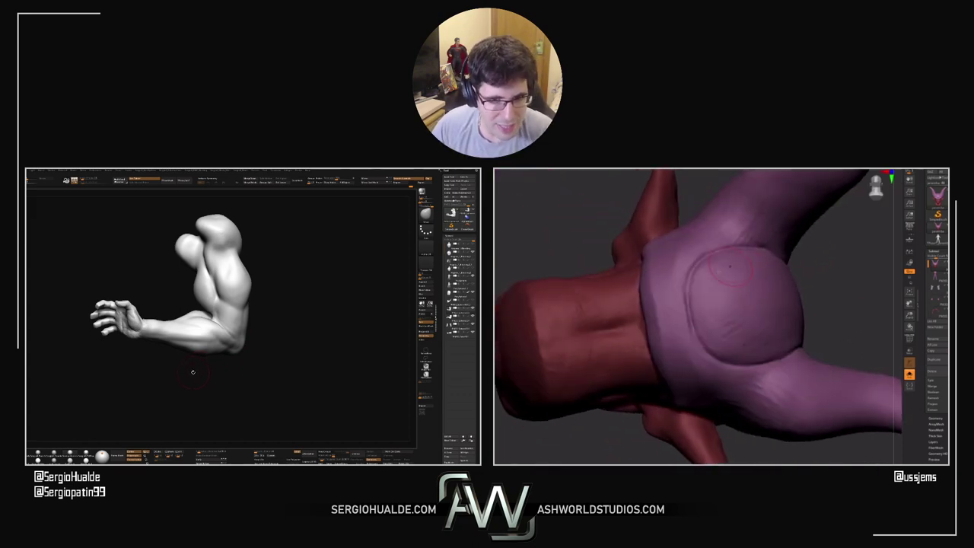
{"action": "left_click_drag", "start_coordinate": [213, 323], "coordinate": [186, 338]}
{"action": "left_click_drag", "start_coordinate": [193, 372], "coordinate": [207, 374]}
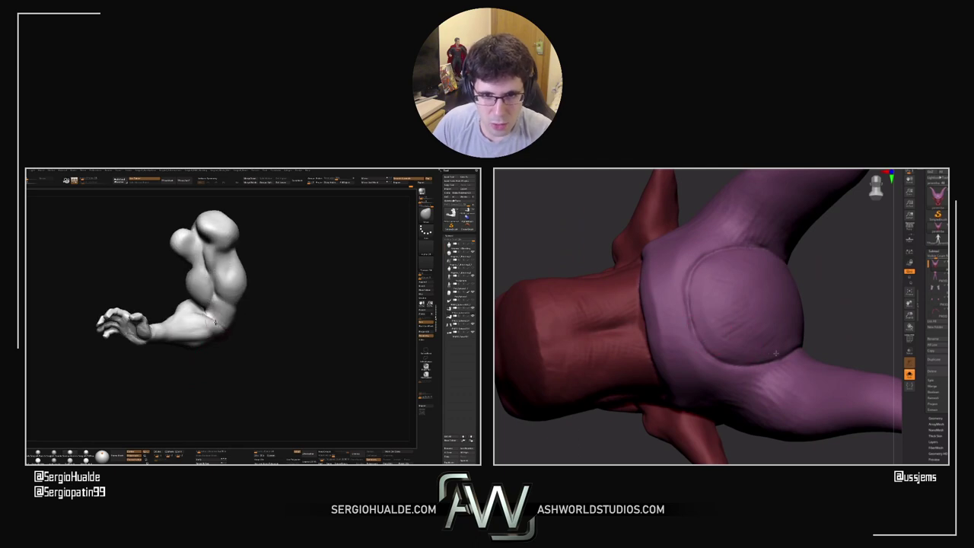
{"action": "mouse_move", "coordinate": [201, 319]}
{"action": "left_mouse_down"}
{"action": "mouse_move", "coordinate": [218, 300]}
{"action": "mouse_move", "coordinate": [210, 352]}
{"action": "mouse_move", "coordinate": [204, 341]}
{"action": "mouse_move", "coordinate": [199, 356]}
{"action": "mouse_move", "coordinate": [210, 360]}
{"action": "mouse_move", "coordinate": [211, 341]}
{"action": "mouse_move", "coordinate": [228, 368]}
{"action": "mouse_move", "coordinate": [222, 354]}
{"action": "left_mouse_up"}
{"action": "key", "text": "ctrl+shift+s"}
Refine the surface of the creature's curved horn where it rises from the helmet
{"action": "left_click_drag", "start_coordinate": [766, 351], "coordinate": [644, 218]}
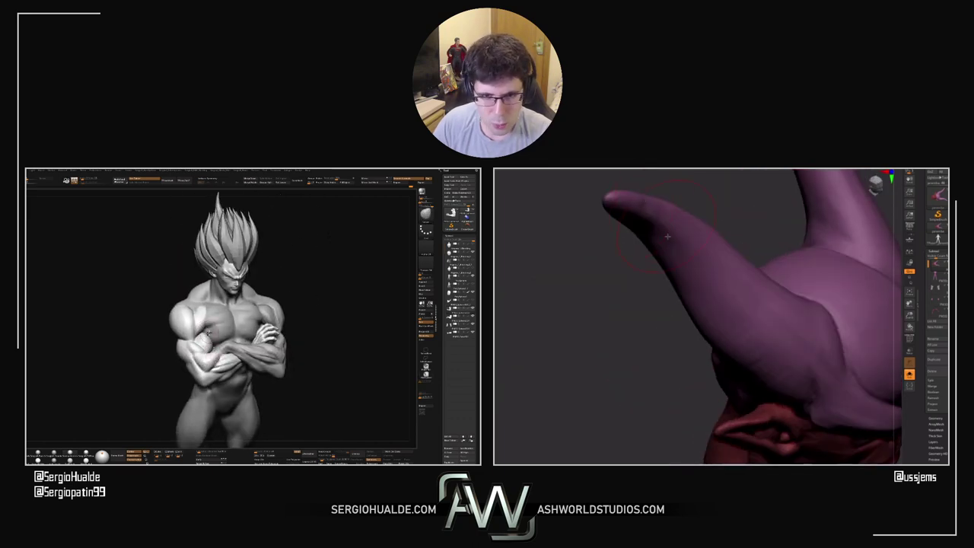
{"action": "left_click_drag", "start_coordinate": [639, 286], "coordinate": [510, 275]}
{"action": "left_click_drag", "start_coordinate": [769, 305], "coordinate": [828, 274], "text": "alt"}
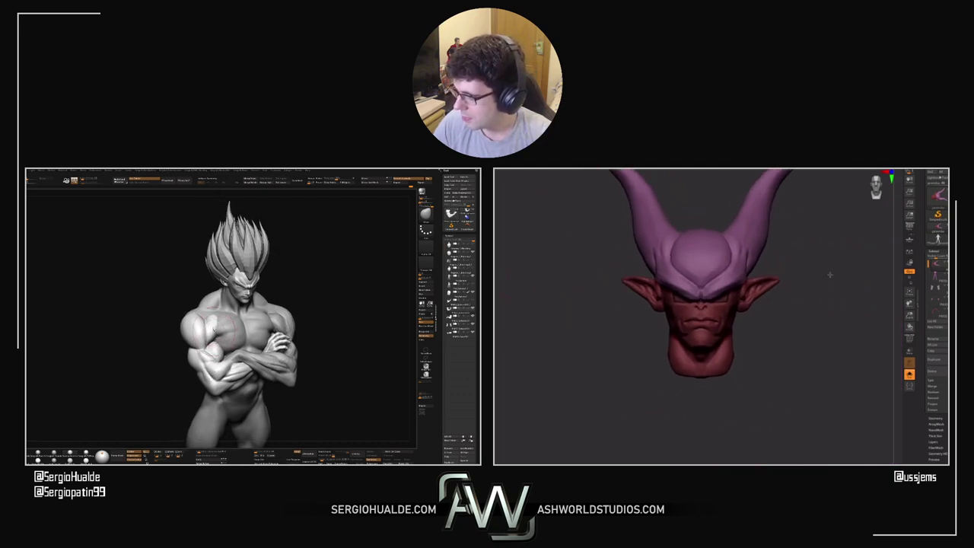
{"action": "left_click_drag", "start_coordinate": [674, 326], "coordinate": [815, 330]}
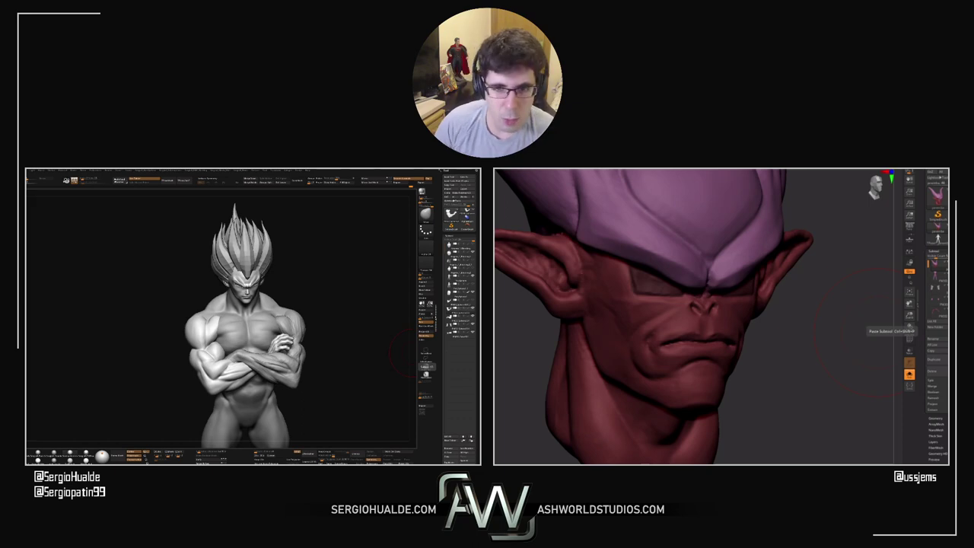
Refine the inner wrist of the raised arm where the forearm meets the heel of the hand
{"action": "right_click_drag", "start_coordinate": [290, 308], "coordinate": [239, 332]}
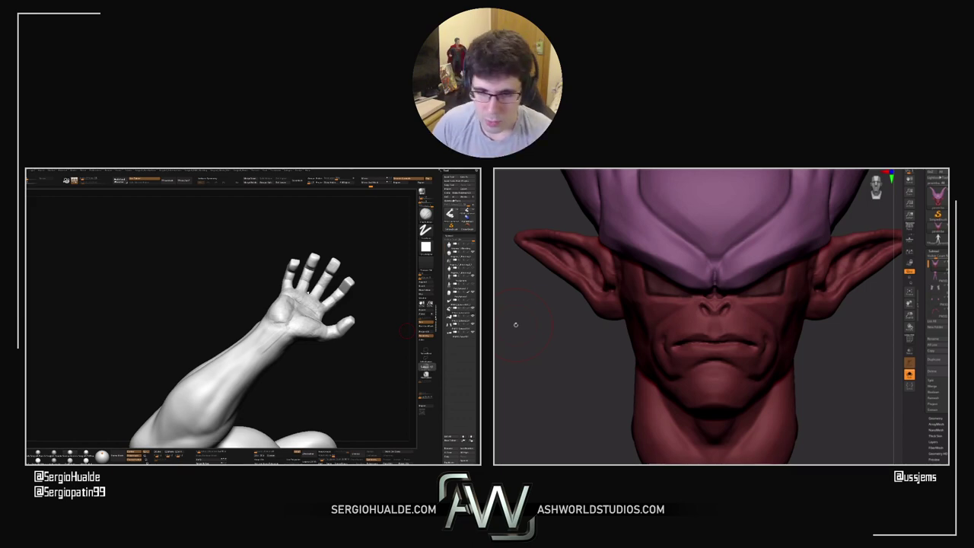
{"action": "mouse_move", "coordinate": [380, 373]}
{"action": "left_mouse_down"}
{"action": "mouse_move", "coordinate": [357, 370]}
{"action": "mouse_move", "coordinate": [342, 381]}
{"action": "mouse_move", "coordinate": [327, 358]}
{"action": "mouse_move", "coordinate": [269, 358]}
{"action": "mouse_move", "coordinate": [278, 348]}
{"action": "mouse_move", "coordinate": [254, 372]}
{"action": "mouse_move", "coordinate": [265, 370]}
{"action": "left_mouse_up"}
{"action": "left_click_drag", "start_coordinate": [286, 338], "coordinate": [263, 372]}
{"action": "left_click_drag", "start_coordinate": [327, 381], "coordinate": [305, 373]}
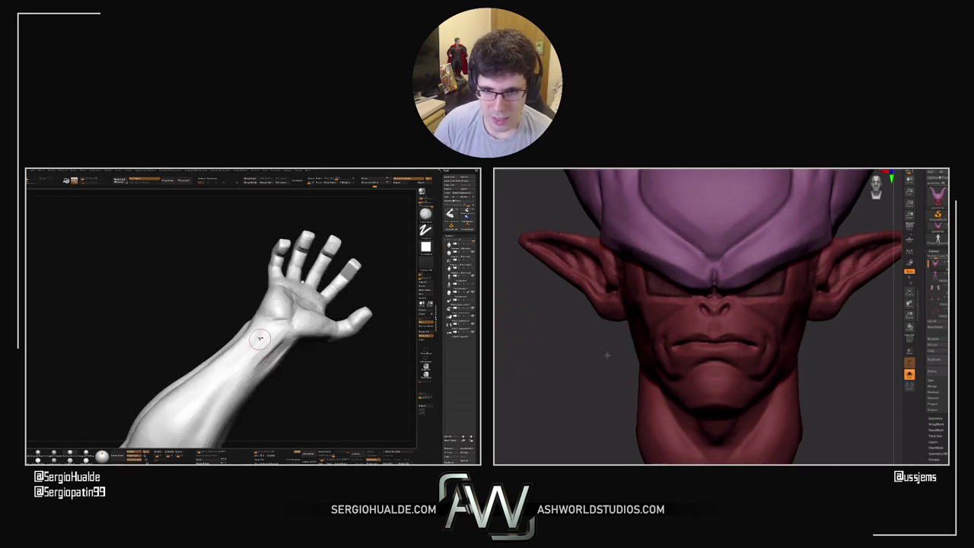
{"action": "mouse_move", "coordinate": [607, 355]}
{"action": "left_mouse_down"}
{"action": "mouse_move", "coordinate": [624, 347]}
{"action": "mouse_move", "coordinate": [612, 335]}
{"action": "mouse_move", "coordinate": [624, 347]}
{"action": "left_mouse_up"}
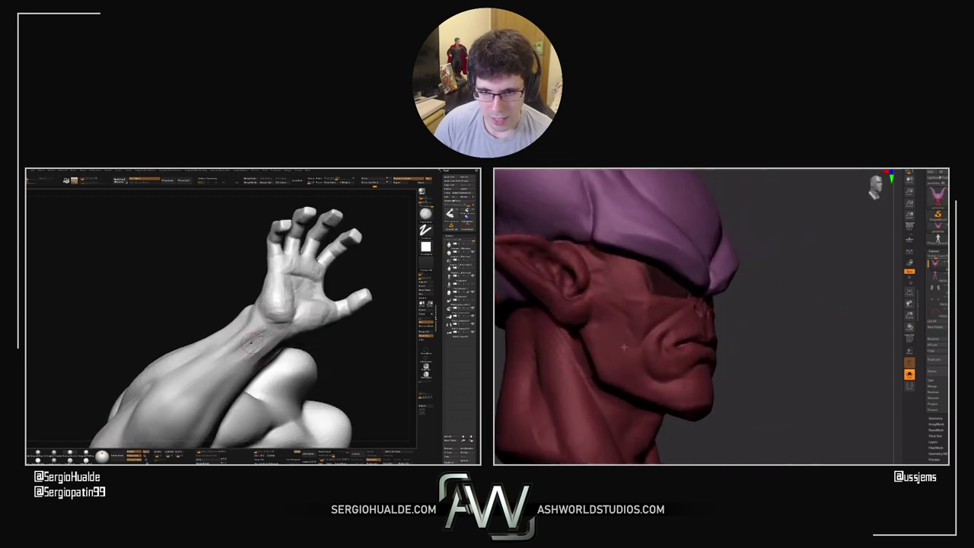
{"action": "mouse_move", "coordinate": [624, 347]}
{"action": "right_mouse_down"}
{"action": "mouse_move", "coordinate": [631, 342]}
{"action": "mouse_move", "coordinate": [622, 347]}
{"action": "right_mouse_up"}
Sculpt the tendon lines along the inner wrist below the palm
{"action": "mouse_move", "coordinate": [252, 343]}
{"action": "right_mouse_down"}
{"action": "mouse_move", "coordinate": [244, 359]}
{"action": "mouse_move", "coordinate": [268, 340]}
{"action": "mouse_move", "coordinate": [260, 324]}
{"action": "right_mouse_up"}
{"action": "left_click_drag", "start_coordinate": [262, 323], "coordinate": [244, 344]}
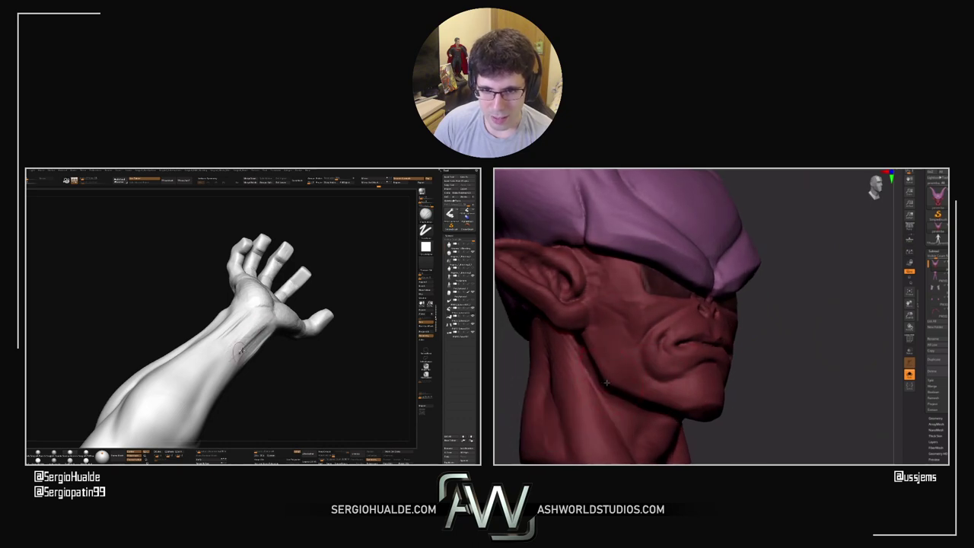
{"action": "right_click_drag", "start_coordinate": [240, 350], "coordinate": [257, 317]}
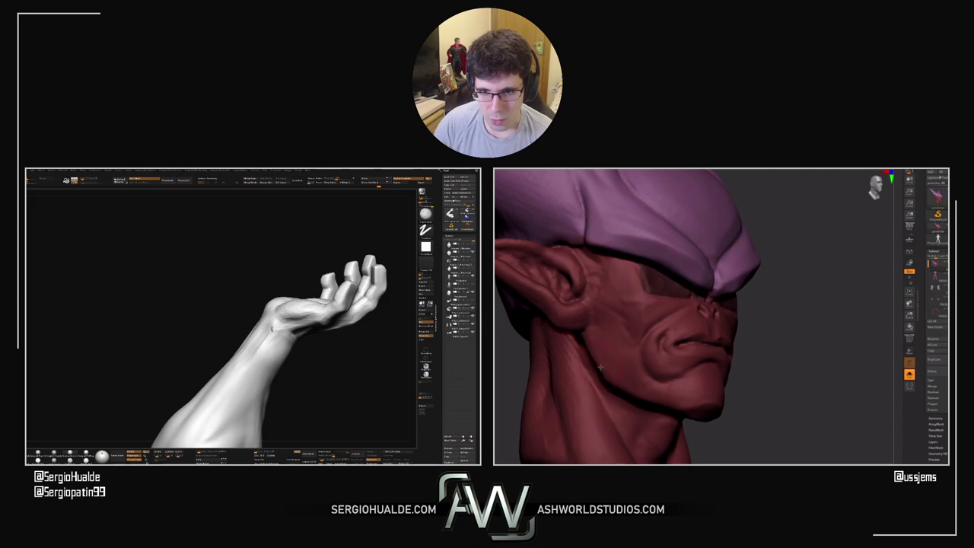
{"action": "left_click_drag", "start_coordinate": [253, 354], "coordinate": [258, 349]}
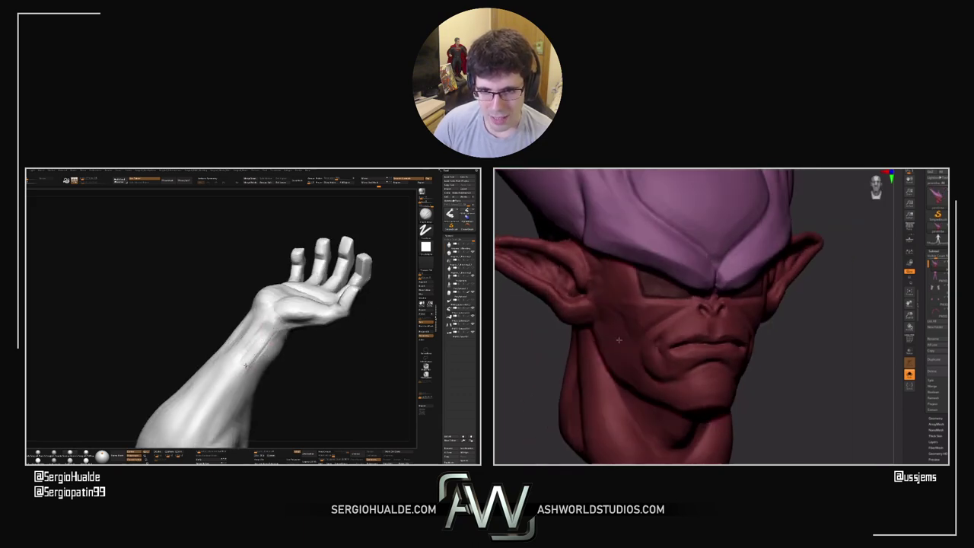
{"action": "left_click_drag", "start_coordinate": [253, 353], "coordinate": [265, 343]}
{"action": "right_click_drag", "start_coordinate": [264, 345], "coordinate": [266, 339]}
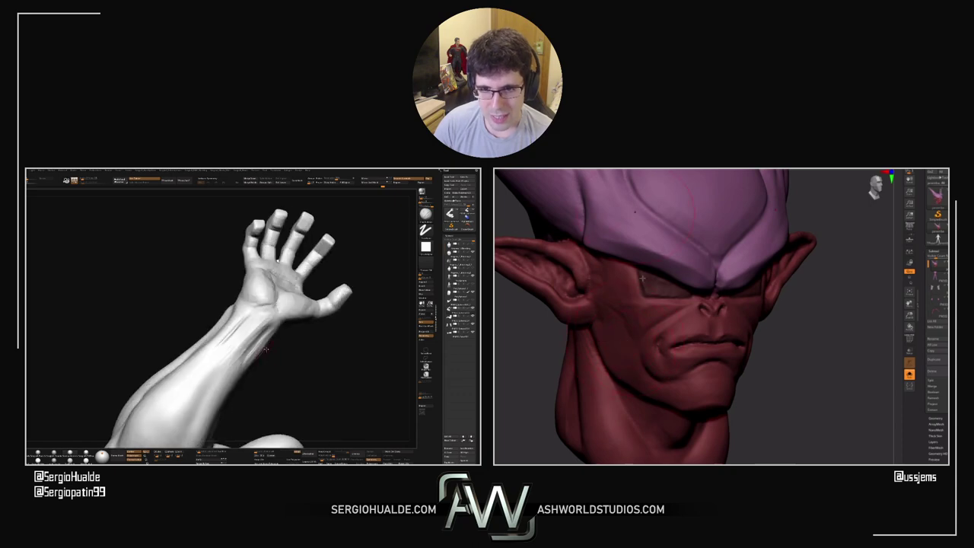
Reshape the thumb-side outline of the wrist with the Move brush
{"action": "key", "text": "b"}
{"action": "key", "text": "m"}
{"action": "key", "text": "v"}
{"action": "key", "text": "s"}
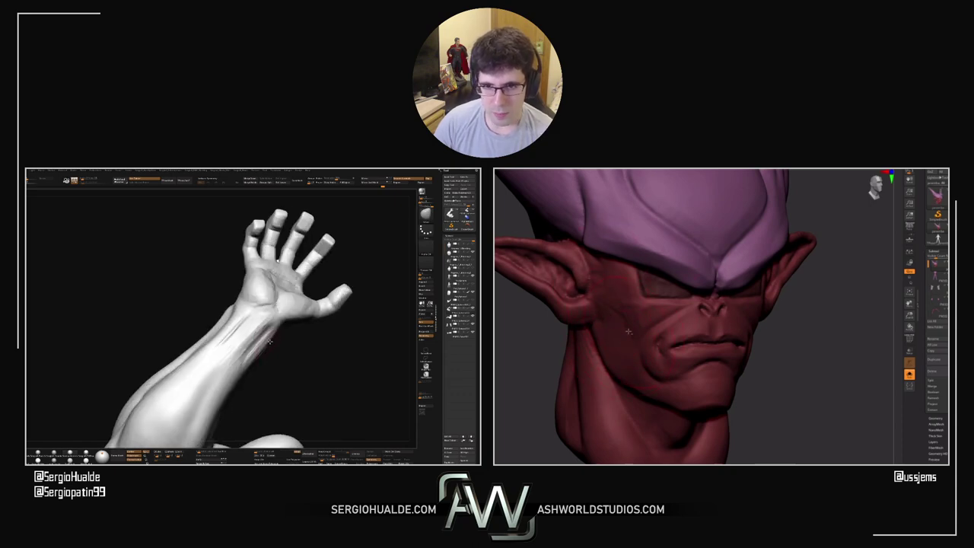
{"action": "left_click_drag", "start_coordinate": [264, 344], "coordinate": [273, 333]}
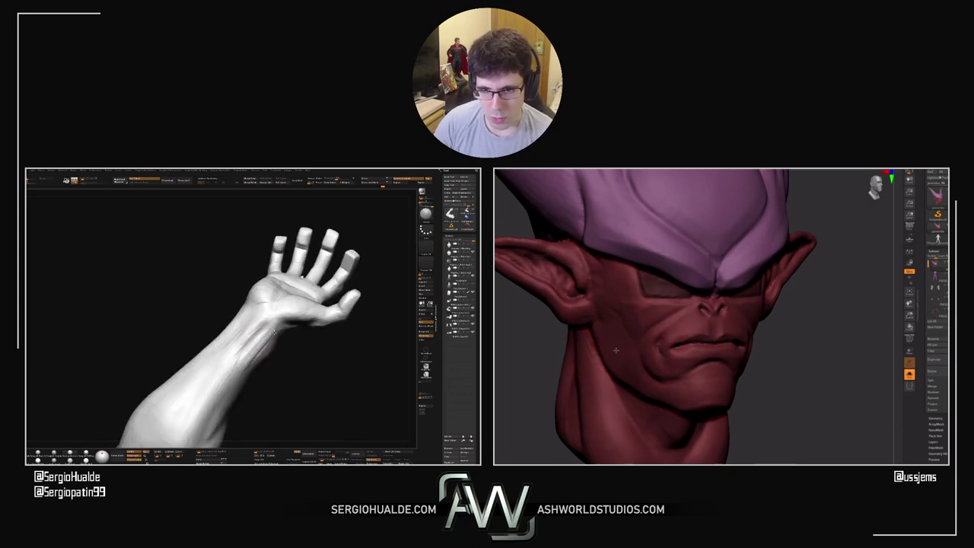
Adjust the inner wrist's width and soften its transition into the base of the palm
{"action": "right_click_drag", "start_coordinate": [226, 352], "coordinate": [231, 368]}
{"action": "left_click_drag", "start_coordinate": [230, 341], "coordinate": [252, 359]}
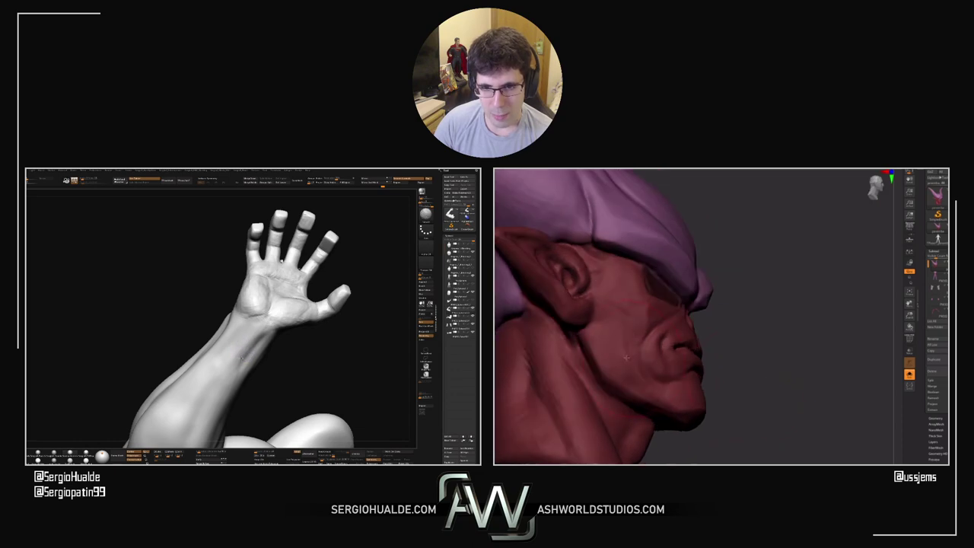
{"action": "right_click_drag", "start_coordinate": [252, 360], "coordinate": [249, 344], "text": "ctrl"}
{"action": "right_click", "coordinate": [244, 354]}
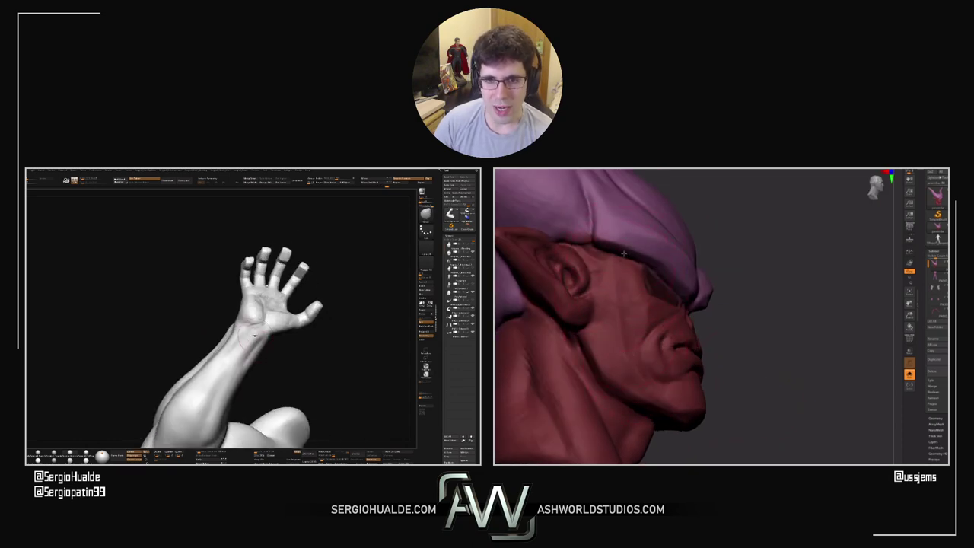
{"action": "left_click_drag", "start_coordinate": [242, 339], "coordinate": [240, 349]}
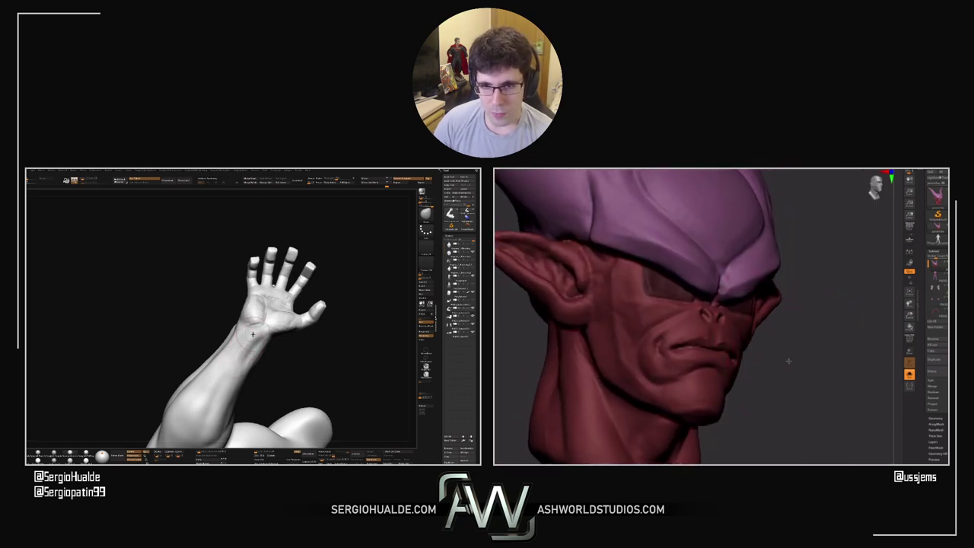
{"action": "right_click_drag", "start_coordinate": [257, 337], "coordinate": [284, 325]}
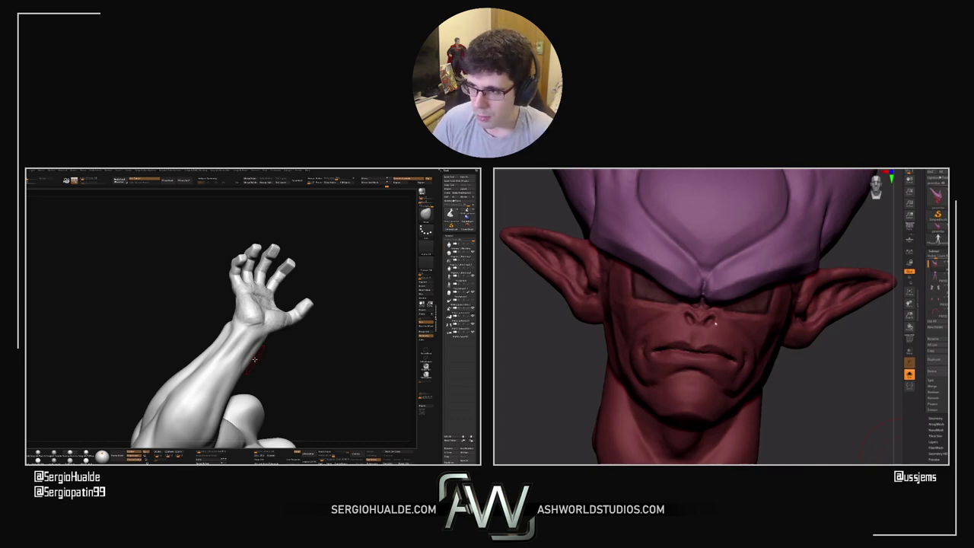
Adjust the creature's cheek and temple beside the eye from front and three-quarter views
{"action": "right_click_drag", "start_coordinate": [622, 329], "coordinate": [687, 331]}
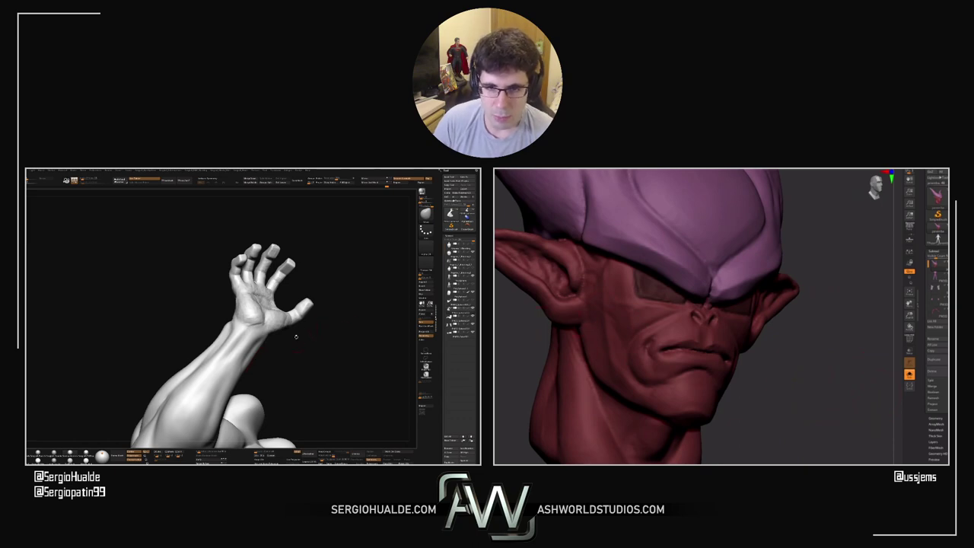
{"action": "key", "text": "b"}
{"action": "key", "text": "t"}
{"action": "left_click", "coordinate": [783, 287]}
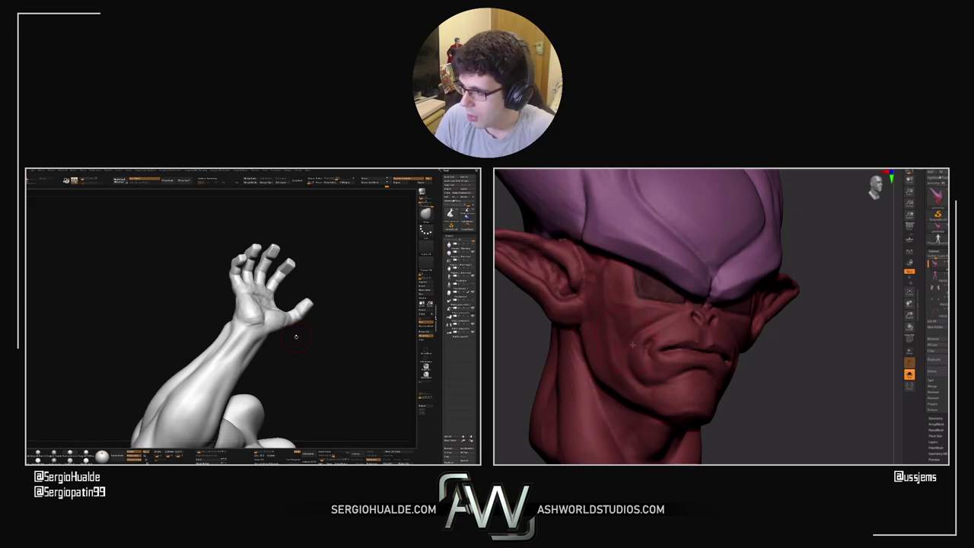
{"action": "left_click_drag", "start_coordinate": [841, 402], "coordinate": [758, 387]}
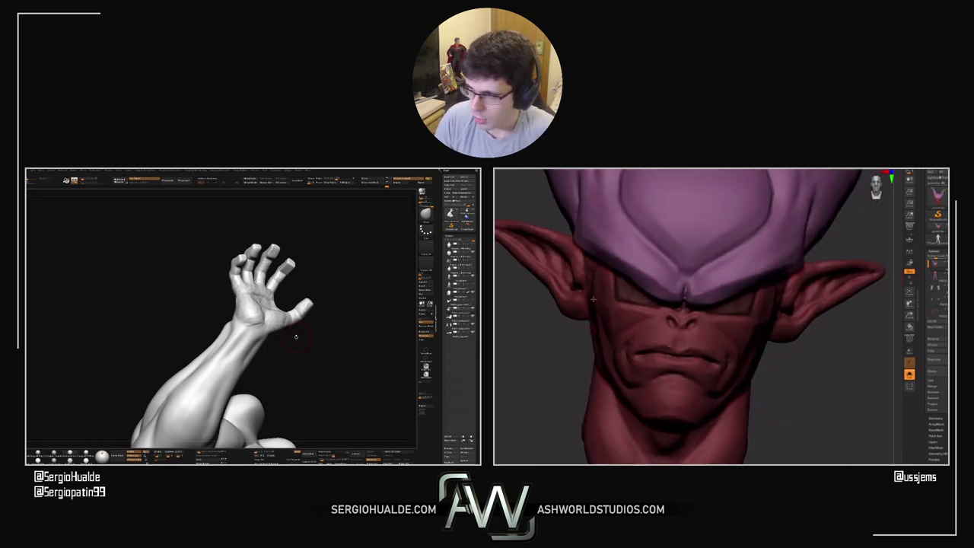
{"action": "mouse_move", "coordinate": [608, 302]}
{"action": "left_mouse_down"}
{"action": "mouse_move", "coordinate": [624, 297]}
{"action": "mouse_move", "coordinate": [587, 302]}
{"action": "mouse_move", "coordinate": [601, 314]}
{"action": "left_mouse_up"}
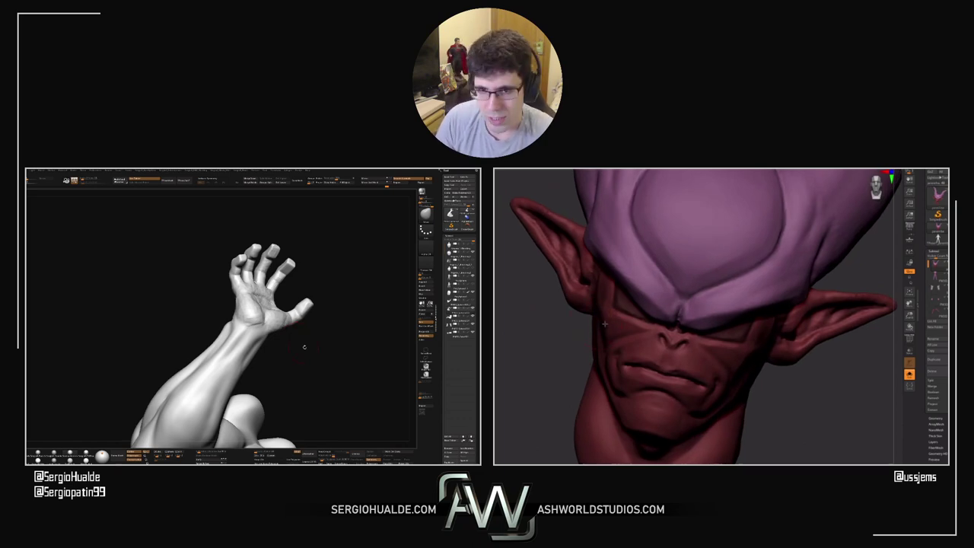
{"action": "left_click_drag", "start_coordinate": [605, 325], "coordinate": [761, 327]}
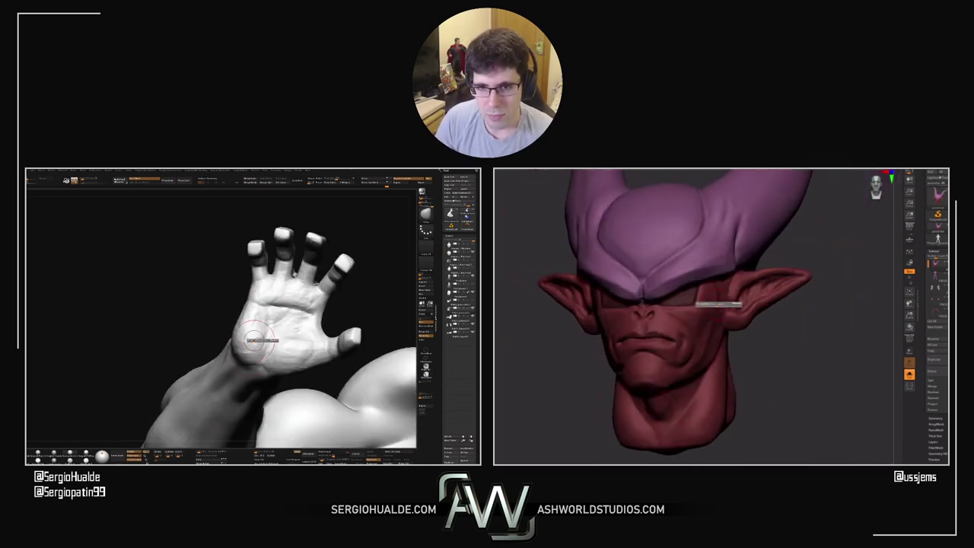
Smooth and reshape the heel of the palm on the little-finger side of the raised hand
{"action": "left_click_drag", "start_coordinate": [255, 341], "coordinate": [253, 328], "text": "shift"}
{"action": "right_click_drag", "start_coordinate": [253, 343], "coordinate": [251, 332]}
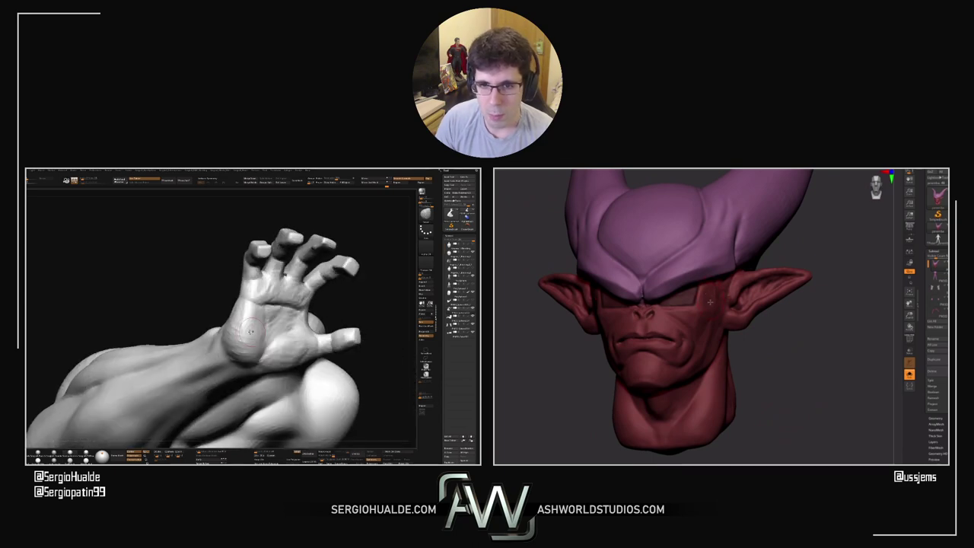
{"action": "left_click_drag", "start_coordinate": [739, 326], "coordinate": [761, 318]}
{"action": "mouse_move", "coordinate": [251, 332]}
{"action": "right_mouse_down"}
{"action": "mouse_move", "coordinate": [241, 361]}
{"action": "mouse_move", "coordinate": [247, 341]}
{"action": "right_mouse_up"}
{"action": "left_click_drag", "start_coordinate": [739, 331], "coordinate": [743, 330]}
{"action": "right_click_drag", "start_coordinate": [247, 341], "coordinate": [236, 323]}
{"action": "left_click_drag", "start_coordinate": [744, 330], "coordinate": [748, 332]}
{"action": "right_click_drag", "start_coordinate": [234, 306], "coordinate": [231, 316]}
{"action": "left_click_drag", "start_coordinate": [748, 332], "coordinate": [748, 339], "text": "alt"}
{"action": "right_click_drag", "start_coordinate": [231, 315], "coordinate": [229, 323]}
{"action": "left_click_drag", "start_coordinate": [748, 338], "coordinate": [746, 357], "text": "alt"}
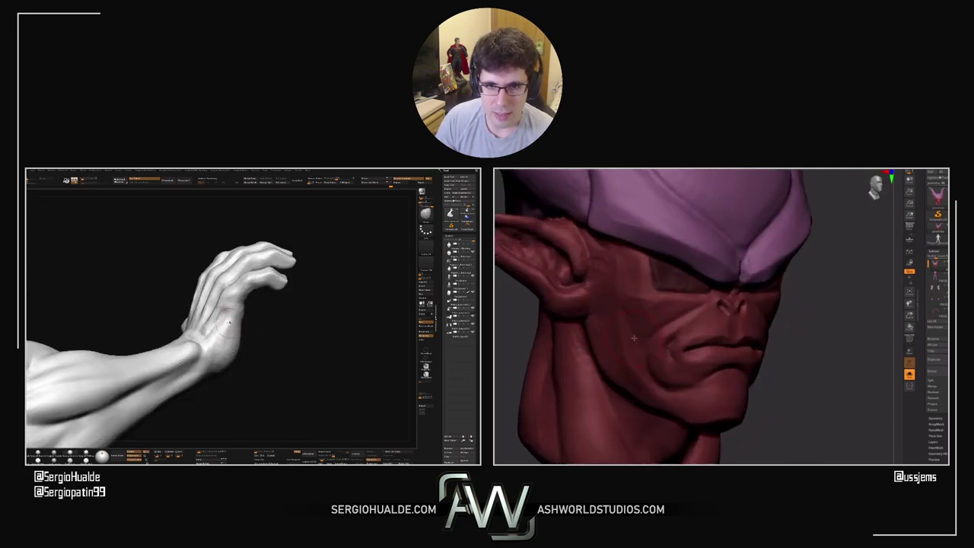
Sculpt the outer edge of the hand just above the wrist, stepping between subdivision levels
{"action": "key", "text": "shift"}
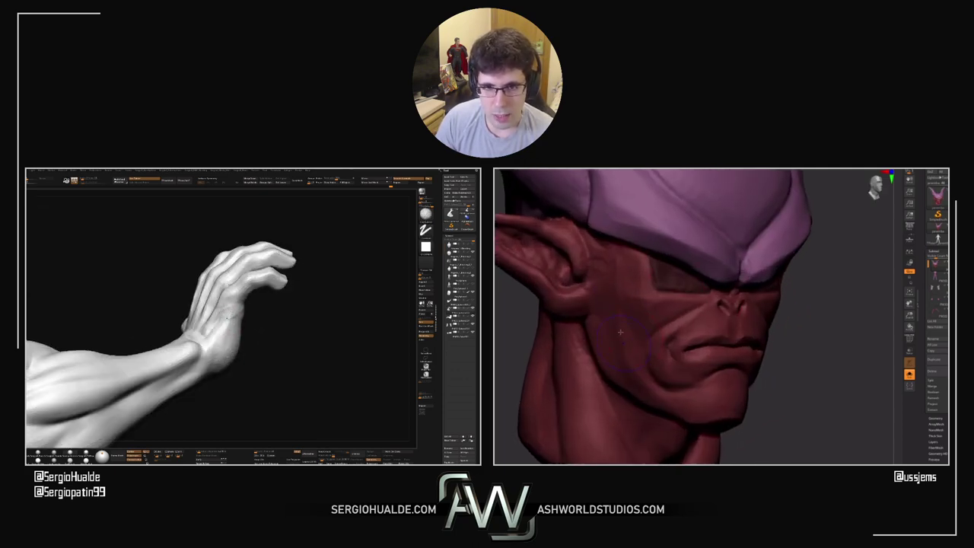
{"action": "left_click_drag", "start_coordinate": [219, 330], "coordinate": [226, 332]}
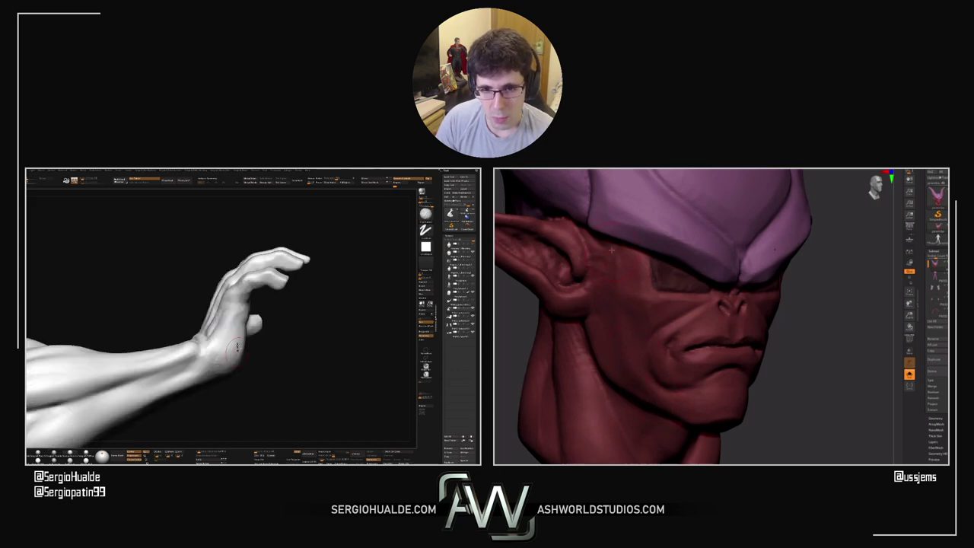
{"action": "mouse_move", "coordinate": [216, 356]}
{"action": "right_mouse_down"}
{"action": "mouse_move", "coordinate": [234, 319]}
{"action": "mouse_move", "coordinate": [231, 334]}
{"action": "right_mouse_up"}
{"action": "key", "text": "shift+d"}
{"action": "key", "text": "d"}
{"action": "left_click_drag", "start_coordinate": [546, 312], "coordinate": [503, 326]}
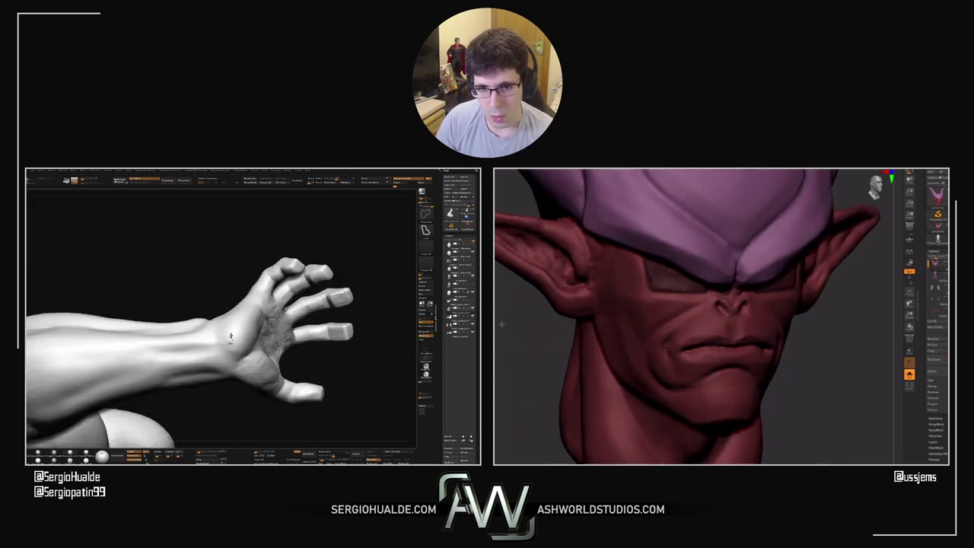
{"action": "right_click_drag", "start_coordinate": [231, 334], "coordinate": [242, 355]}
{"action": "left_click_drag", "start_coordinate": [515, 325], "coordinate": [575, 276]}
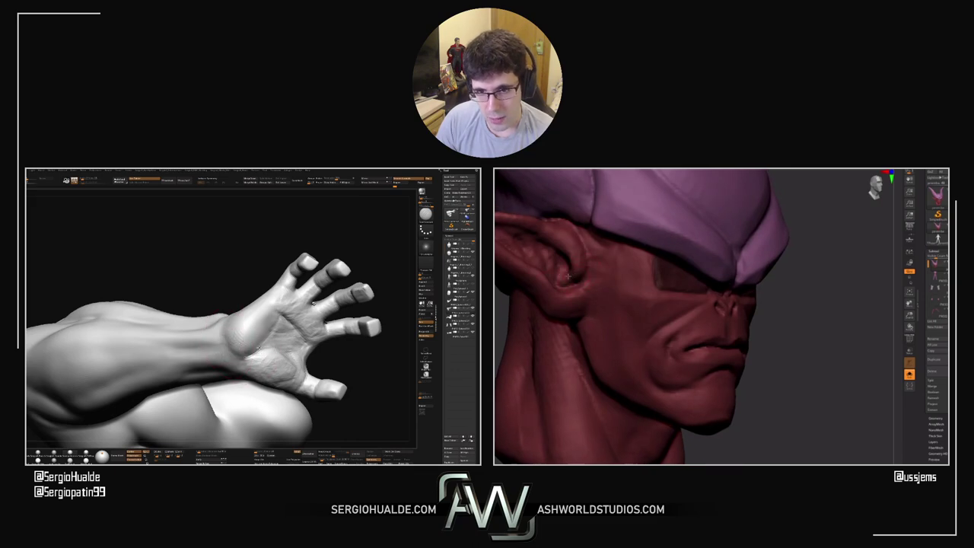
Refine the palm's volumes around the thumb base and below the fingers
{"action": "right_click_drag", "start_coordinate": [277, 314], "coordinate": [263, 332]}
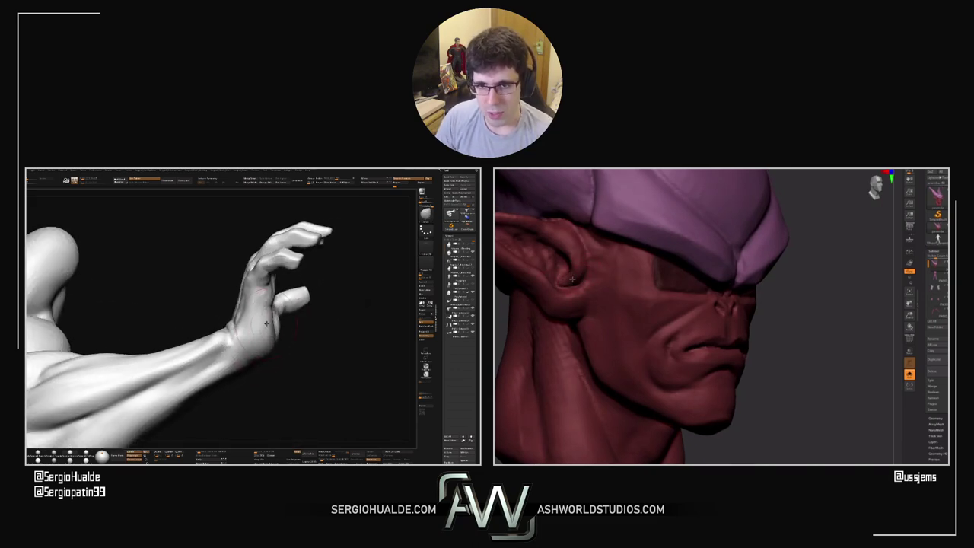
{"action": "left_click_drag", "start_coordinate": [270, 309], "coordinate": [262, 333]}
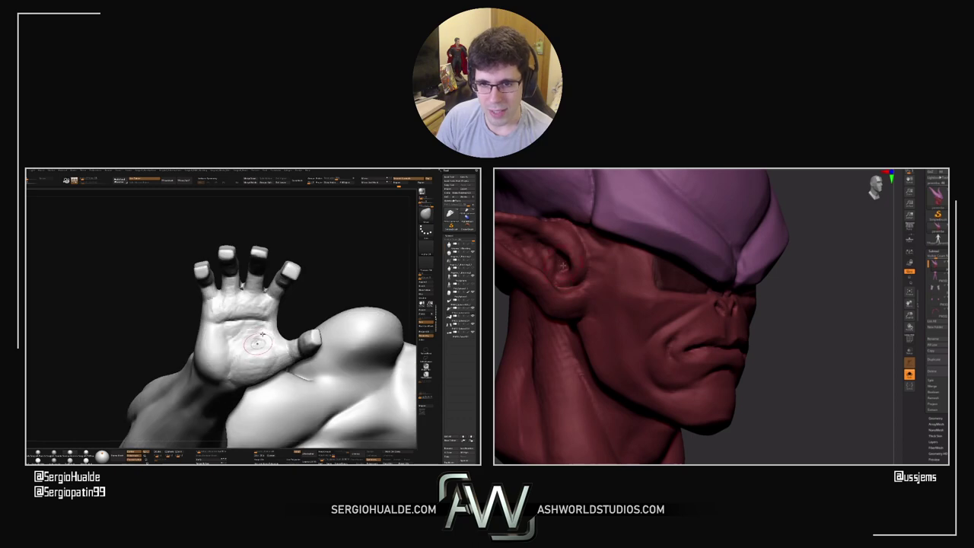
{"action": "right_click_drag", "start_coordinate": [262, 334], "coordinate": [255, 319]}
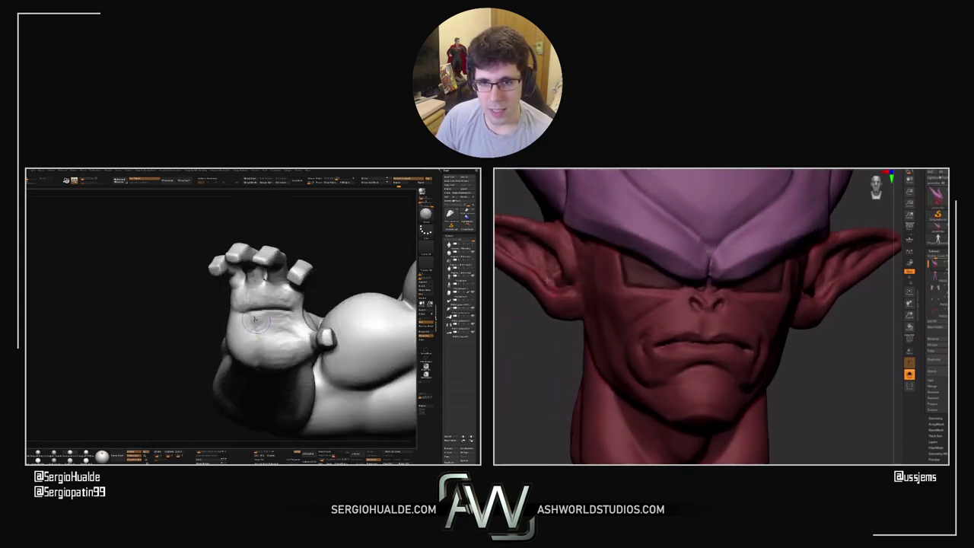
{"action": "left_click_drag", "start_coordinate": [256, 319], "coordinate": [267, 344]}
{"action": "right_click_drag", "start_coordinate": [563, 290], "coordinate": [572, 305], "text": "ctrl"}
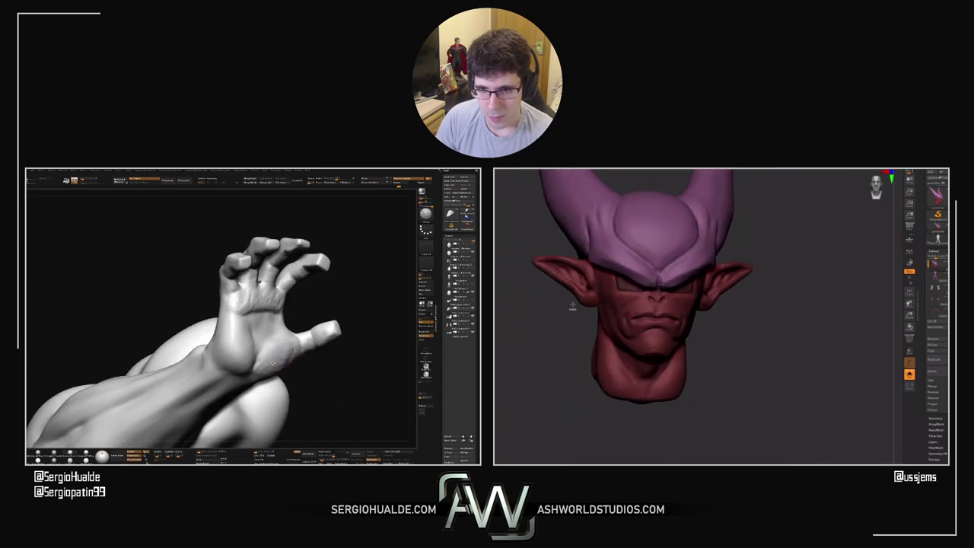
{"action": "left_click_drag", "start_coordinate": [268, 344], "coordinate": [245, 326]}
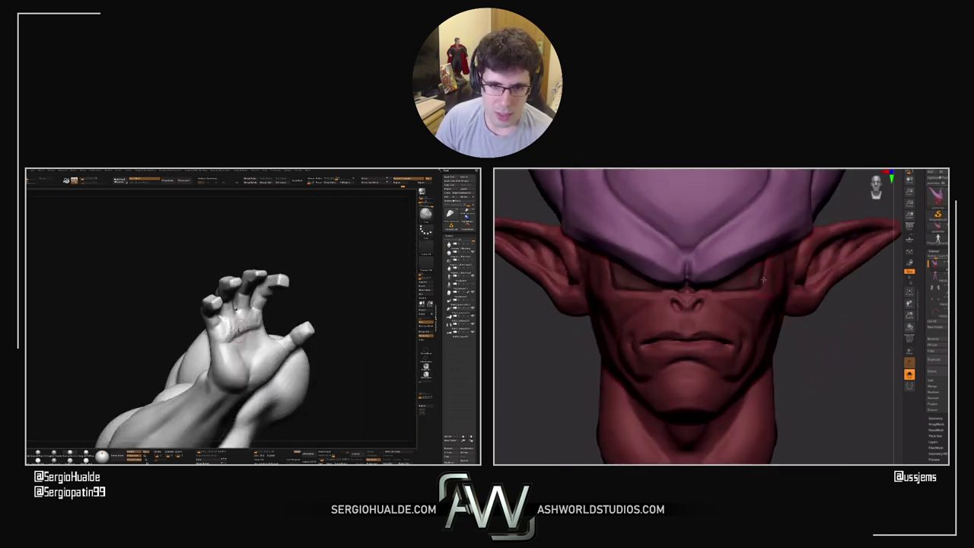
Invert and clear the mask around the creature's eyes
{"action": "left_click", "coordinate": [863, 346], "text": "ctrl"}
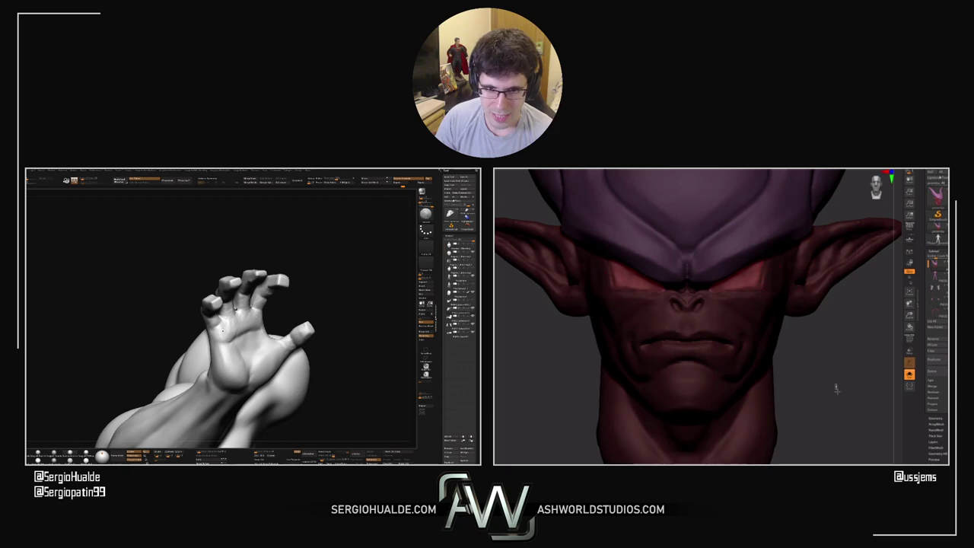
{"action": "left_click_drag", "start_coordinate": [836, 386], "coordinate": [837, 391], "text": "ctrl"}
{"action": "right_click_drag", "start_coordinate": [770, 264], "coordinate": [768, 258]}
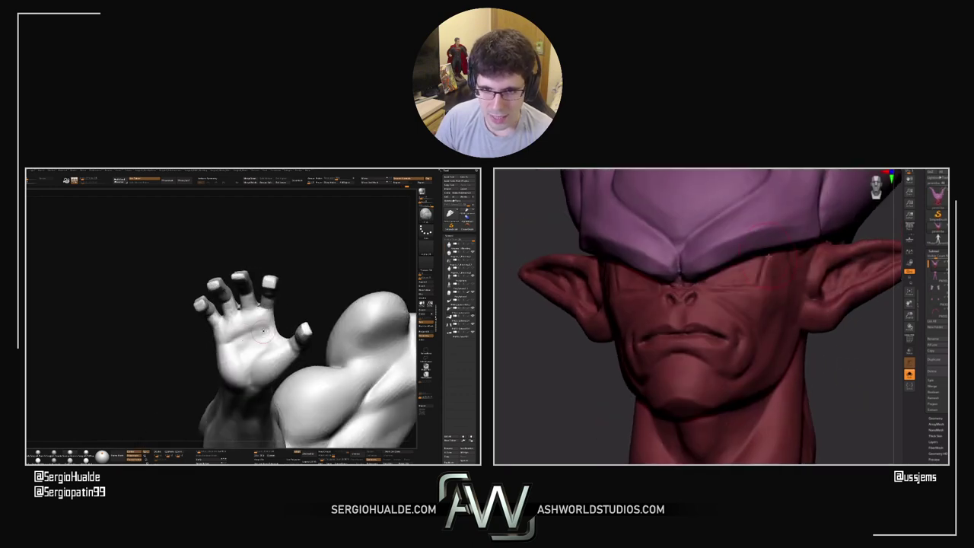
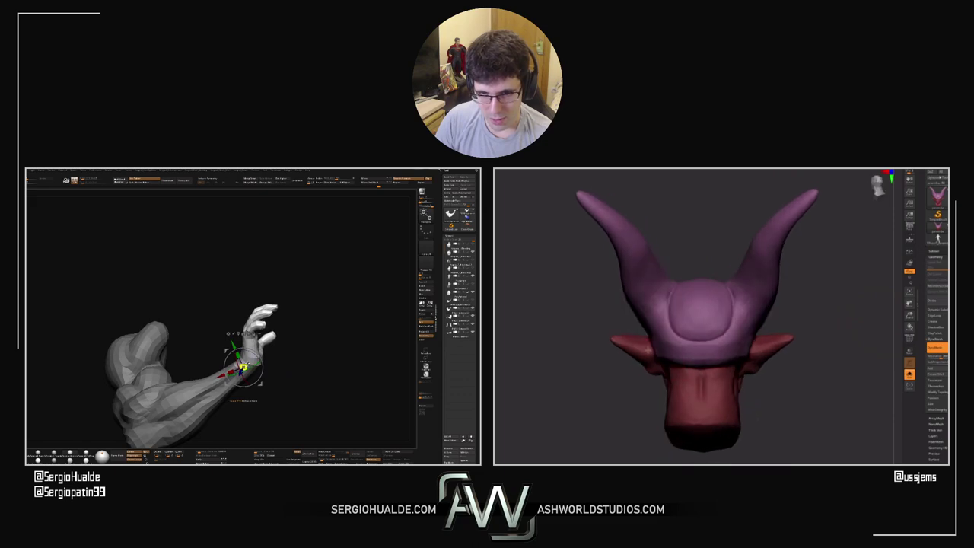
{"action": "left_click_drag", "start_coordinate": [675, 331], "coordinate": [764, 303], "text": "alt"}
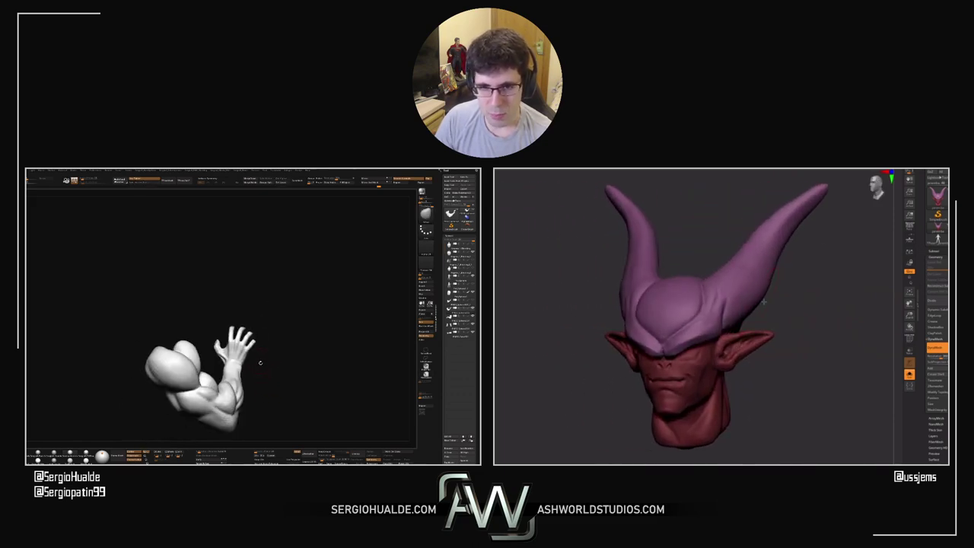
{"action": "left_click_drag", "start_coordinate": [261, 363], "coordinate": [249, 374]}
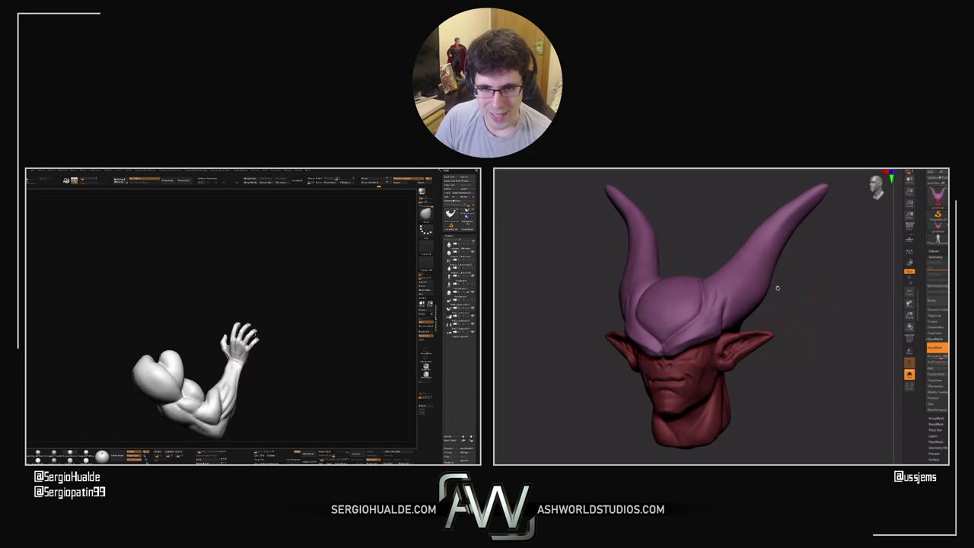
{"action": "left_click_drag", "start_coordinate": [777, 287], "coordinate": [796, 330]}
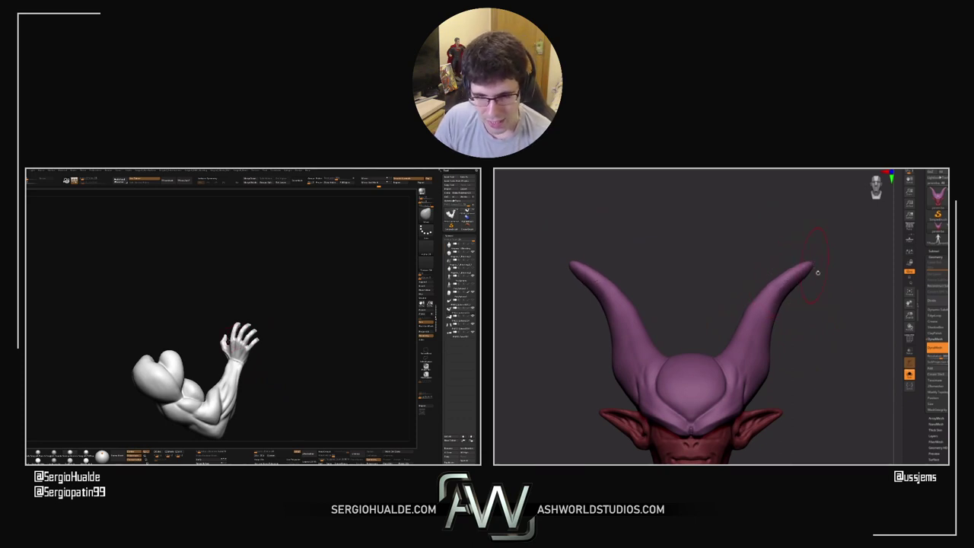
Try to reshape the creature's horn in side view, and undo the last strokes
{"action": "left_click_drag", "start_coordinate": [832, 341], "coordinate": [829, 285], "text": "alt"}
{"action": "left_click_drag", "start_coordinate": [805, 324], "coordinate": [585, 318]}
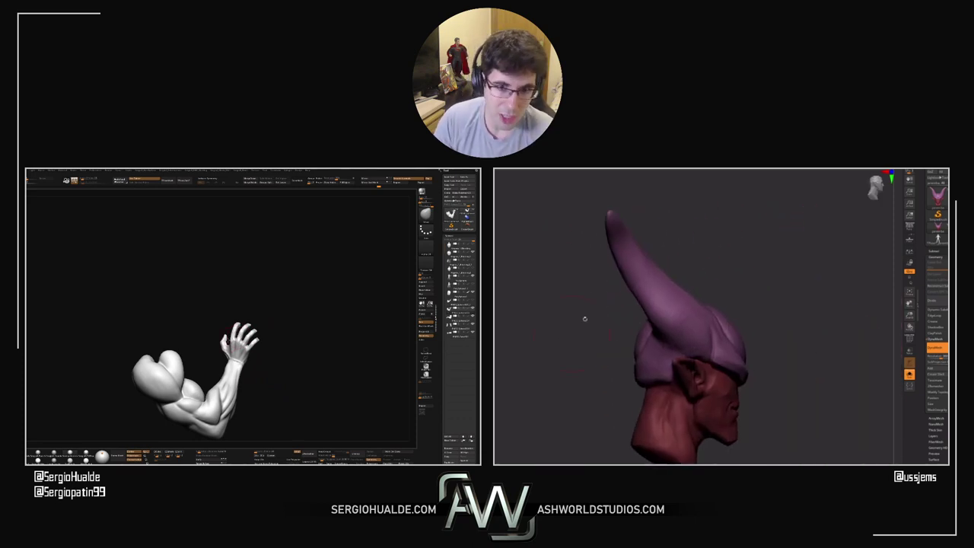
{"action": "mouse_move", "coordinate": [608, 228]}
{"action": "left_mouse_down"}
{"action": "mouse_move", "coordinate": [586, 246]}
{"action": "mouse_move", "coordinate": [615, 269]}
{"action": "mouse_move", "coordinate": [601, 280]}
{"action": "mouse_move", "coordinate": [622, 295]}
{"action": "mouse_move", "coordinate": [597, 297]}
{"action": "left_mouse_up"}
{"action": "key", "text": "ctrl+z"}
{"action": "key", "text": "ctrl+z"}
{"action": "key", "text": "ctrl+z"}
{"action": "key", "text": "ctrl+z"}
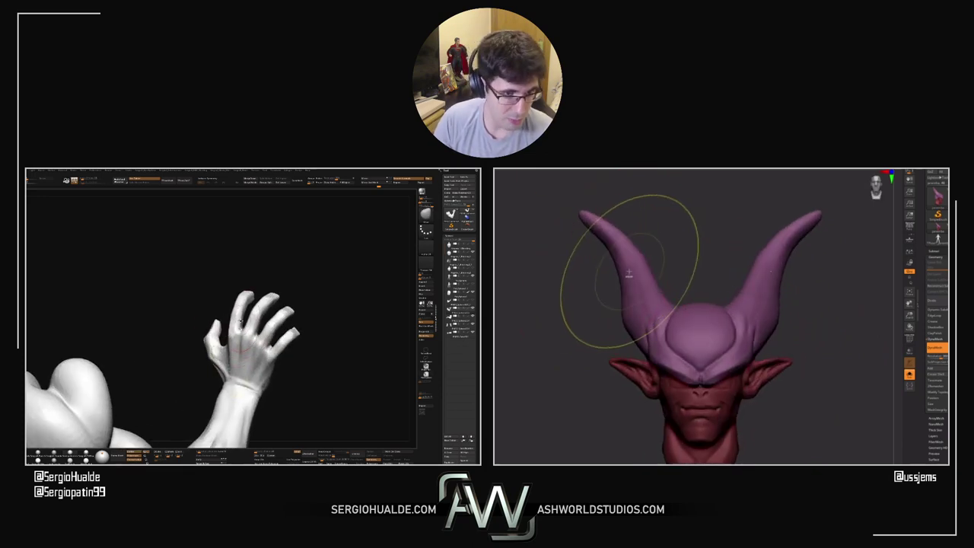
Adjust the curve and backward sweep of the creature's horns, checking them from the side and front
{"action": "right_click_drag", "start_coordinate": [630, 272], "coordinate": [639, 264]}
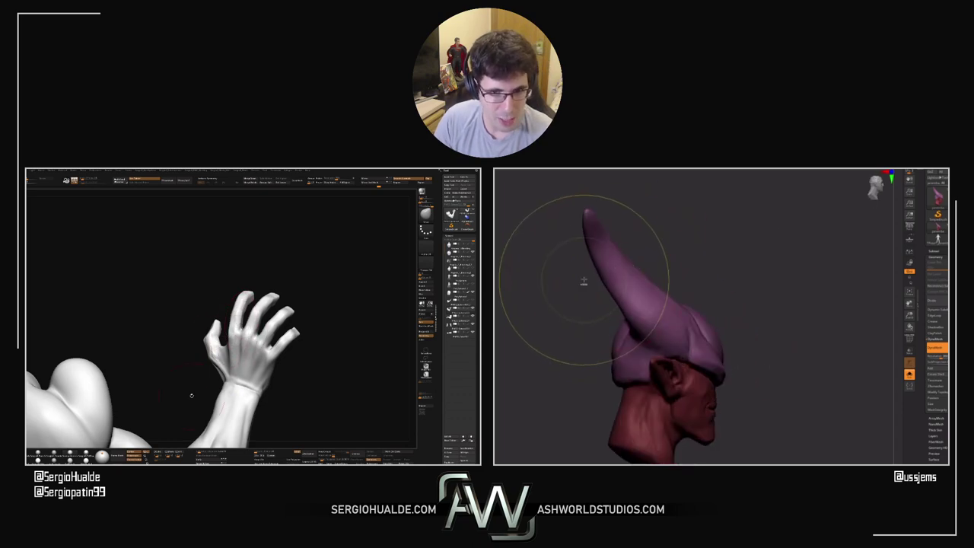
{"action": "left_click_drag", "start_coordinate": [788, 327], "coordinate": [768, 332]}
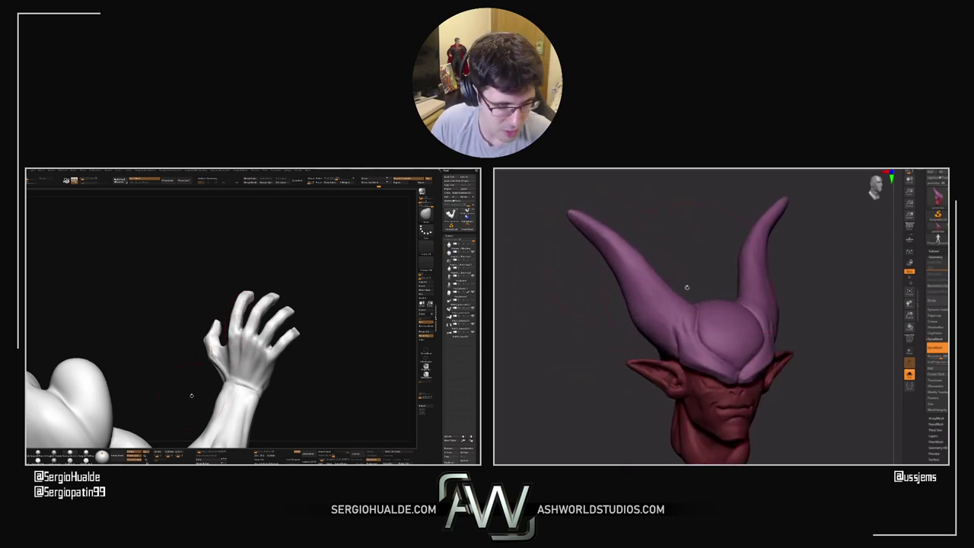
{"action": "left_click_drag", "start_coordinate": [687, 287], "coordinate": [630, 292]}
{"action": "left_click_drag", "start_coordinate": [830, 335], "coordinate": [803, 257]}
{"action": "left_click_drag", "start_coordinate": [739, 305], "coordinate": [752, 305], "text": "alt"}
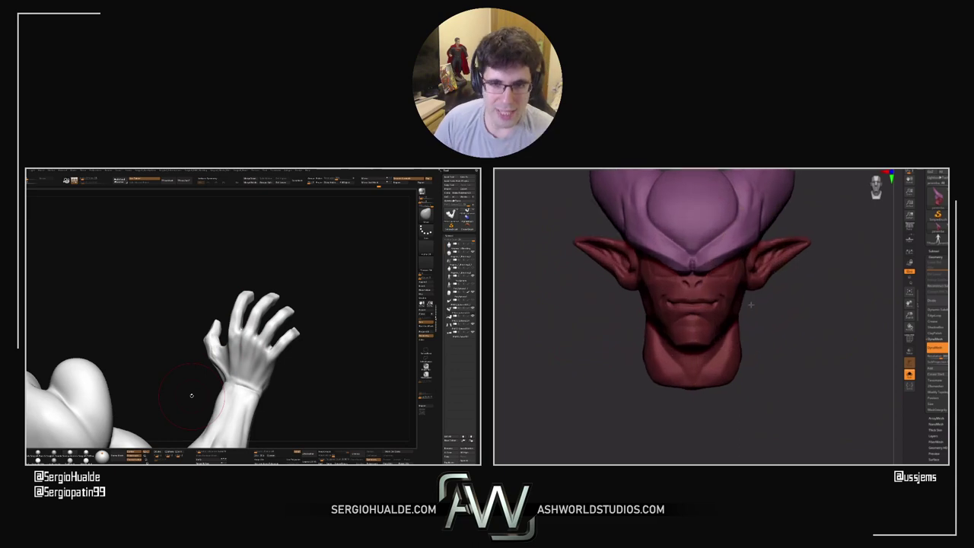
{"action": "mouse_move", "coordinate": [813, 321]}
{"action": "left_mouse_down", "text": "alt"}
{"action": "mouse_move", "coordinate": [820, 389]}
{"action": "mouse_move", "coordinate": [776, 363]}
{"action": "mouse_move", "coordinate": [832, 367]}
{"action": "mouse_move", "coordinate": [836, 404]}
{"action": "mouse_move", "coordinate": [817, 385]}
{"action": "mouse_move", "coordinate": [819, 361]}
{"action": "mouse_move", "coordinate": [808, 369]}
{"action": "left_mouse_up", "text": "alt"}
Refine the creature's jaw and the neck muscles below and behind the ear
{"action": "mouse_move", "coordinate": [251, 373]}
{"action": "right_mouse_down", "text": "ctrl"}
{"action": "mouse_move", "coordinate": [249, 347]}
{"action": "mouse_move", "coordinate": [249, 388]}
{"action": "mouse_move", "coordinate": [247, 373]}
{"action": "mouse_move", "coordinate": [237, 376]}
{"action": "right_mouse_up", "text": "ctrl"}
{"action": "left_click_drag", "start_coordinate": [596, 339], "coordinate": [632, 339]}
{"action": "right_click_drag", "start_coordinate": [239, 372], "coordinate": [244, 385]}
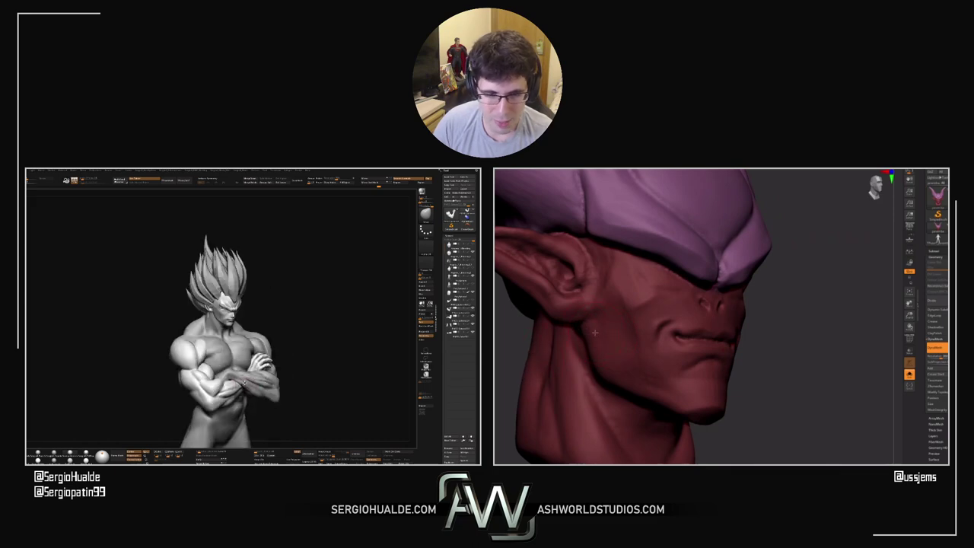
{"action": "right_click_drag", "start_coordinate": [553, 338], "coordinate": [735, 370]}
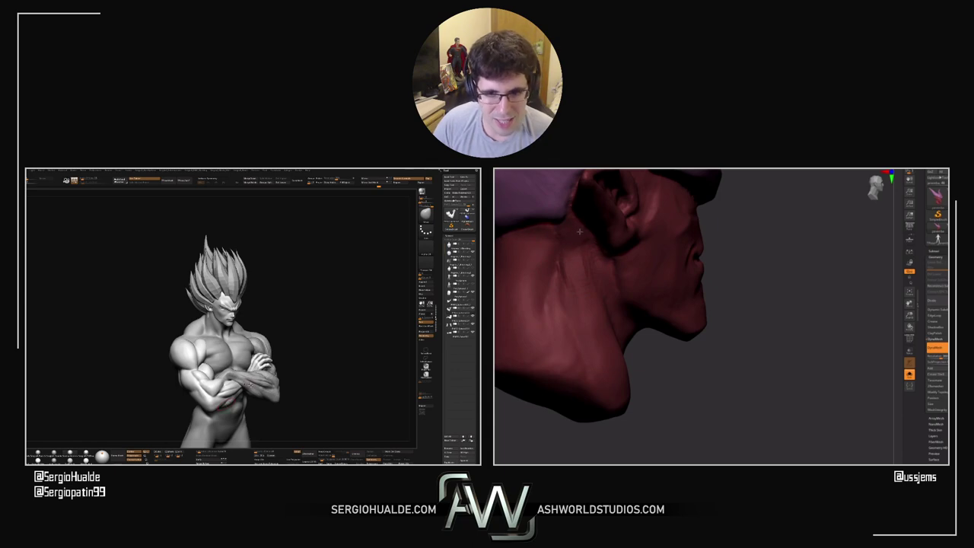
{"action": "mouse_move", "coordinate": [249, 386]}
{"action": "right_mouse_down"}
{"action": "mouse_move", "coordinate": [228, 385]}
{"action": "mouse_move", "coordinate": [238, 350]}
{"action": "right_mouse_up"}
{"action": "key", "text": "shift+s"}
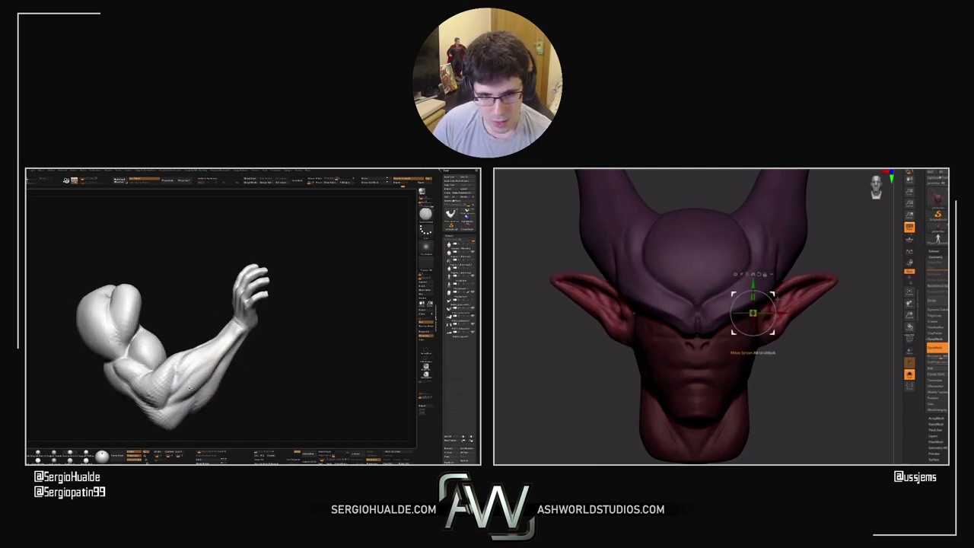
Reshape the creature's unmasked ears from the three-quarter and rear views while refining the figure's forearm
{"action": "mouse_move", "coordinate": [777, 346]}
{"action": "left_mouse_down"}
{"action": "mouse_move", "coordinate": [762, 329]}
{"action": "mouse_move", "coordinate": [773, 327]}
{"action": "mouse_move", "coordinate": [760, 346]}
{"action": "left_mouse_up"}
{"action": "key", "text": "s"}
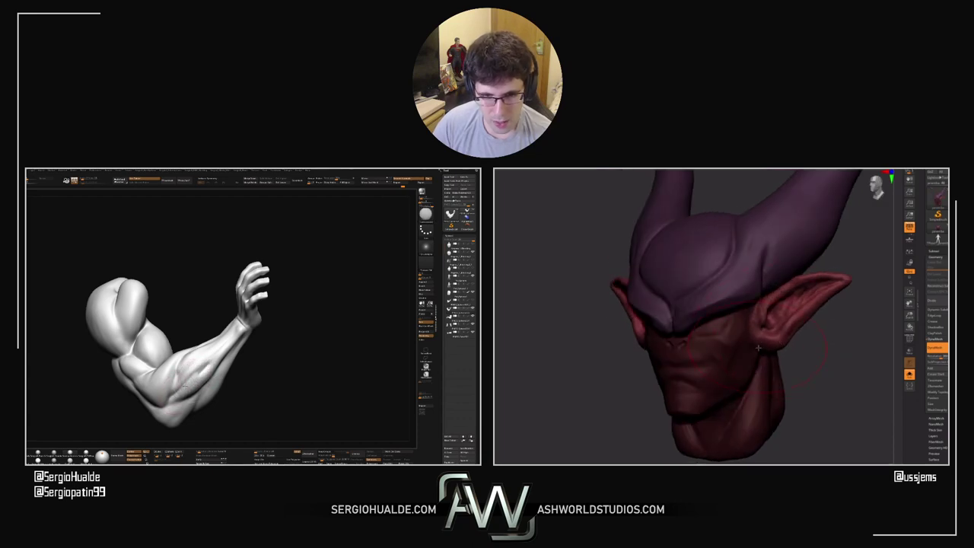
{"action": "right_click_drag", "start_coordinate": [198, 378], "coordinate": [191, 381]}
{"action": "key", "text": "s"}
{"action": "right_click_drag", "start_coordinate": [774, 348], "coordinate": [760, 339]}
{"action": "left_click_drag", "start_coordinate": [780, 319], "coordinate": [792, 321]}
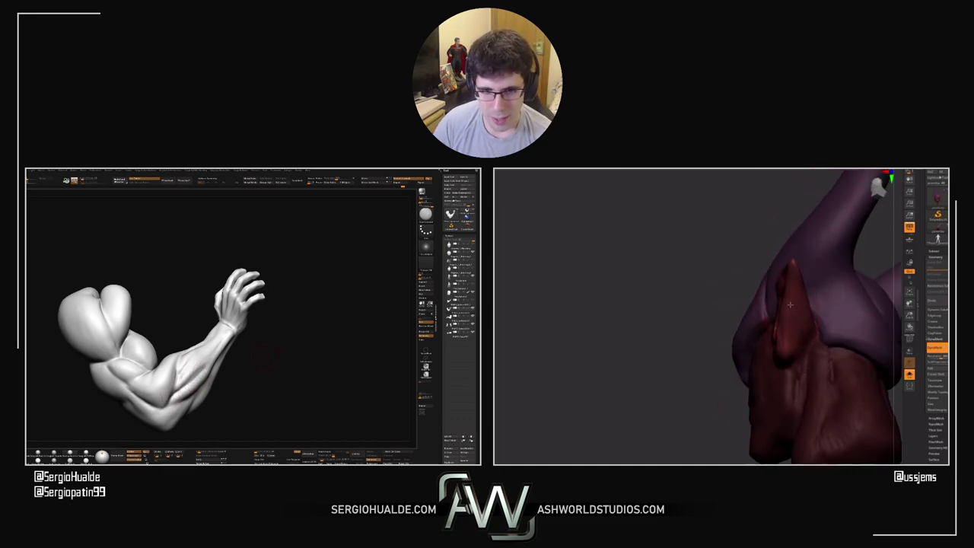
{"action": "right_click_drag", "start_coordinate": [791, 295], "coordinate": [790, 328]}
Define the forearm muscles near the elbow and refine the creature's ear contours
{"action": "right_click_drag", "start_coordinate": [200, 362], "coordinate": [219, 354]}
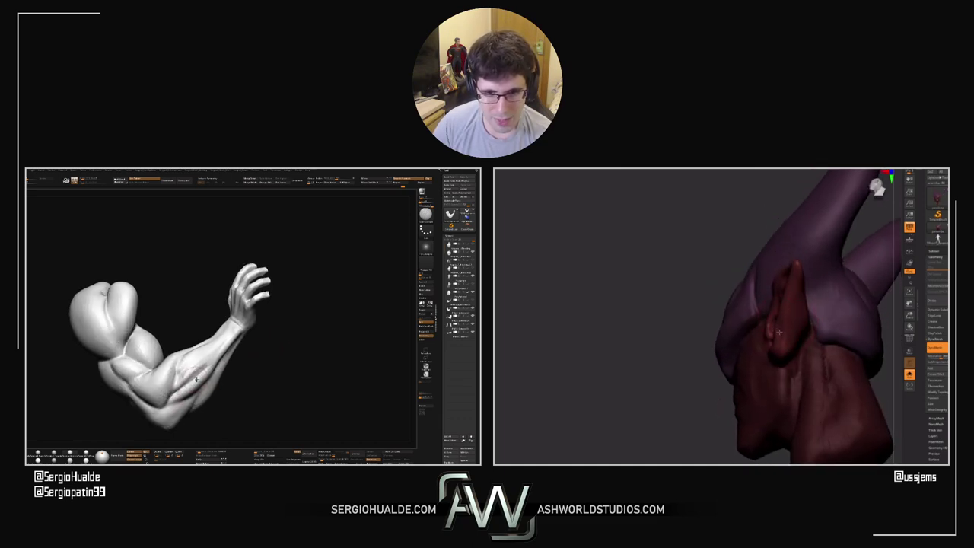
{"action": "right_click_drag", "start_coordinate": [789, 328], "coordinate": [773, 324]}
{"action": "left_click_drag", "start_coordinate": [773, 324], "coordinate": [785, 277]}
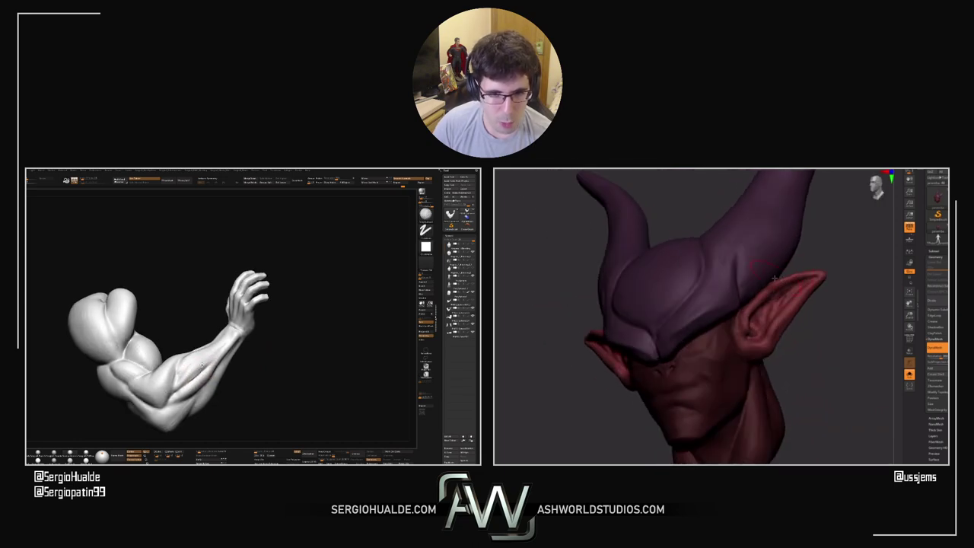
{"action": "right_click_drag", "start_coordinate": [203, 366], "coordinate": [193, 374]}
{"action": "right_click_drag", "start_coordinate": [760, 300], "coordinate": [763, 311]}
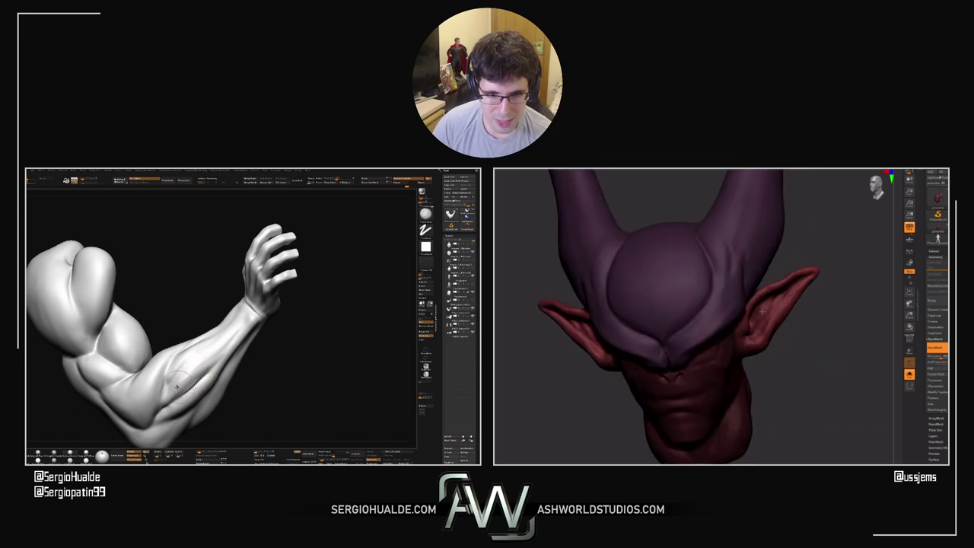
{"action": "left_click_drag", "start_coordinate": [759, 290], "coordinate": [789, 280]}
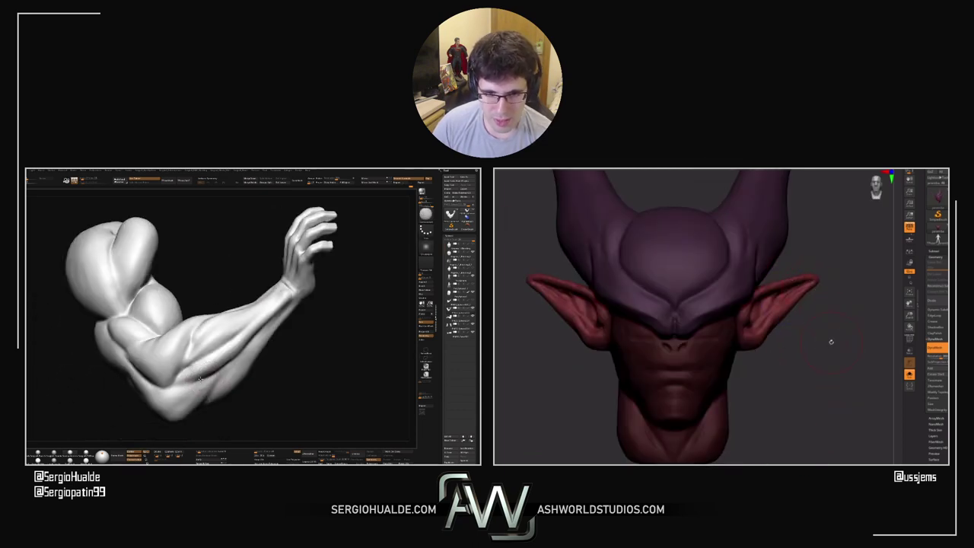
Clear the mask on the creature's head and helmet, and mask the ears instead
{"action": "left_click_drag", "start_coordinate": [839, 383], "coordinate": [840, 382], "text": "ctrl"}
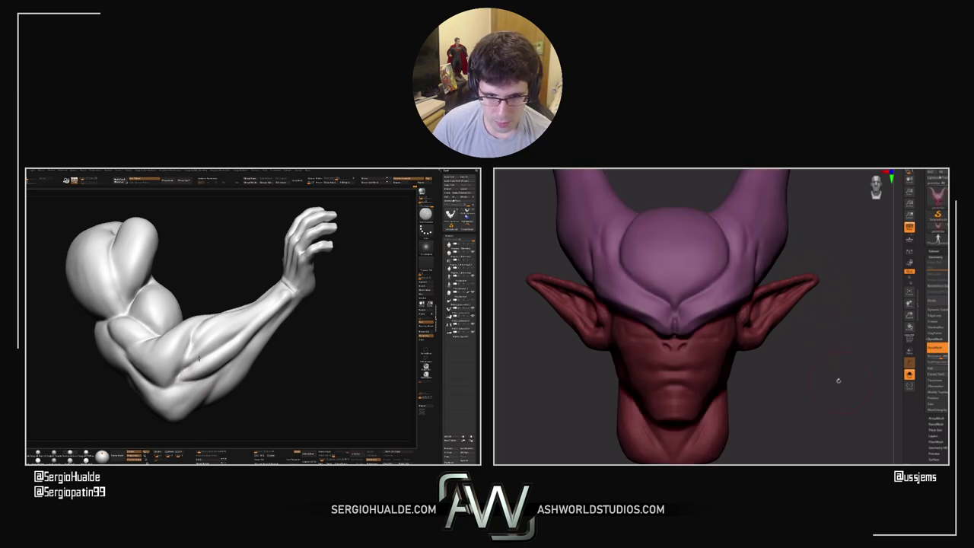
{"action": "left_click", "coordinate": [770, 372], "text": "ctrl"}
{"action": "key", "text": "s"}
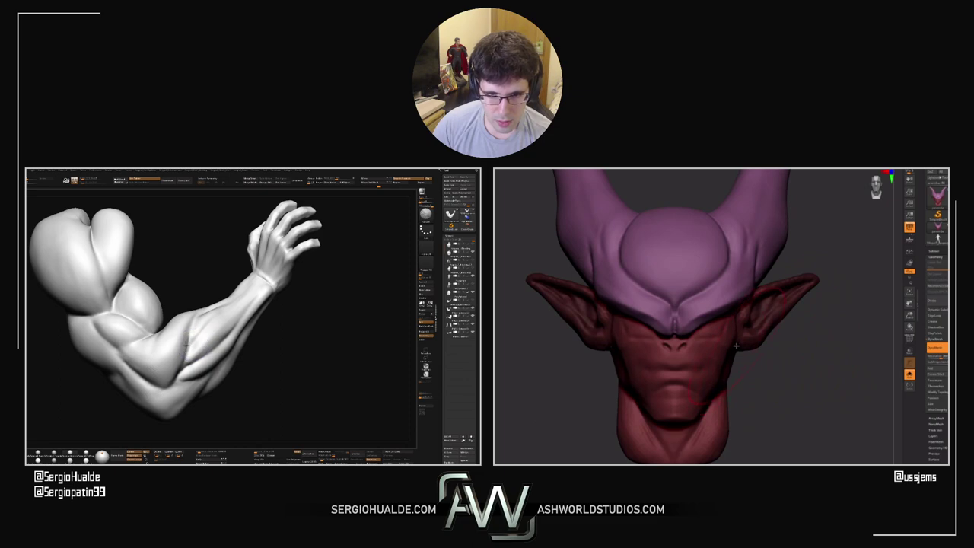
Refine the muscle separations along the outer forearm near the elbow
{"action": "mouse_move", "coordinate": [191, 344]}
{"action": "right_mouse_down"}
{"action": "mouse_move", "coordinate": [172, 373]}
{"action": "mouse_move", "coordinate": [201, 364]}
{"action": "right_mouse_up"}
{"action": "mouse_move", "coordinate": [201, 363]}
{"action": "right_mouse_down"}
{"action": "mouse_move", "coordinate": [209, 380]}
{"action": "mouse_move", "coordinate": [212, 361]}
{"action": "mouse_move", "coordinate": [210, 368]}
{"action": "right_mouse_up"}
{"action": "key", "text": "s"}
Reshape the forearm's contour and the side of the creature's helmet above the ear with the Move brush
{"action": "key", "text": "b"}
{"action": "key", "text": "m"}
{"action": "key", "text": "v"}
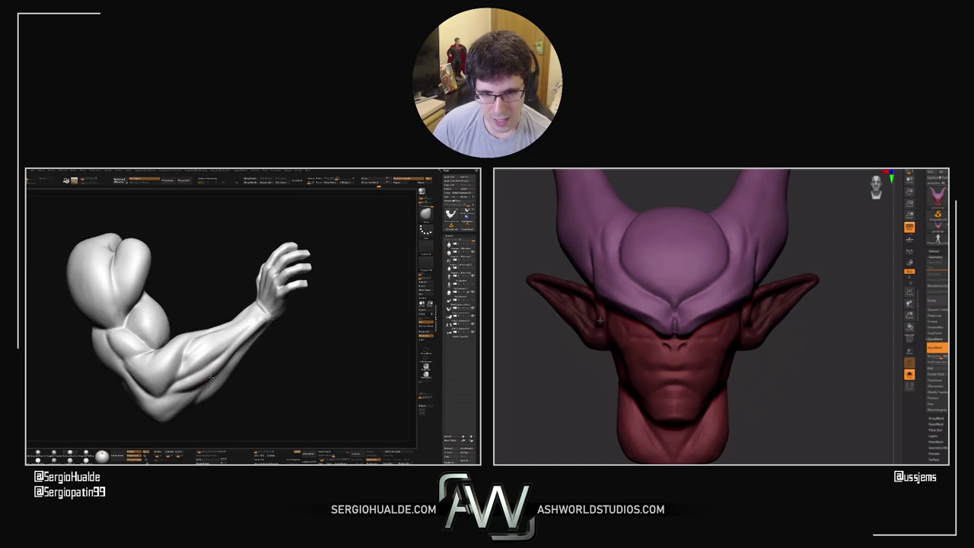
{"action": "left_click_drag", "start_coordinate": [600, 320], "coordinate": [608, 314]}
{"action": "right_click_drag", "start_coordinate": [229, 359], "coordinate": [214, 361]}
{"action": "right_click_drag", "start_coordinate": [606, 310], "coordinate": [580, 298]}
{"action": "right_click_drag", "start_coordinate": [211, 364], "coordinate": [198, 349]}
{"action": "key", "text": "space"}
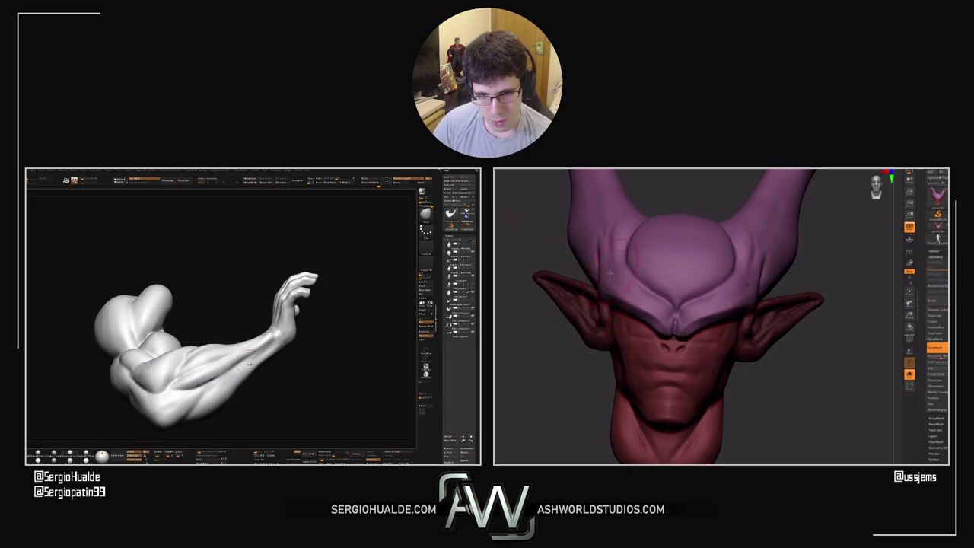
{"action": "key", "text": "space"}
{"action": "right_click_drag", "start_coordinate": [612, 273], "coordinate": [617, 275]}
Adjust the volumes of the biceps and inner upper arm from several angles
{"action": "left_click_drag", "start_coordinate": [240, 376], "coordinate": [221, 319]}
{"action": "left_click_drag", "start_coordinate": [876, 305], "coordinate": [828, 262]}
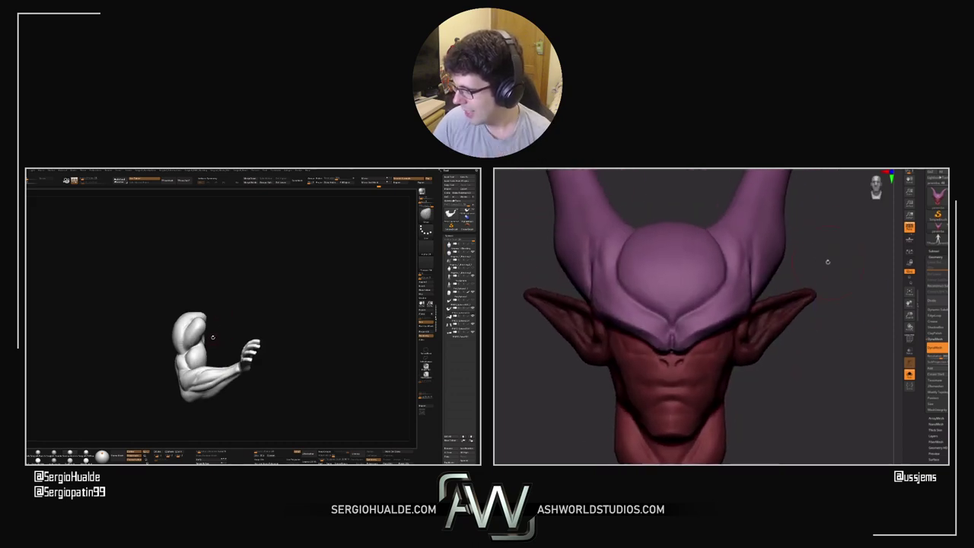
{"action": "mouse_move", "coordinate": [210, 346]}
{"action": "left_mouse_down"}
{"action": "mouse_move", "coordinate": [197, 363]}
{"action": "mouse_move", "coordinate": [226, 343]}
{"action": "left_mouse_up"}
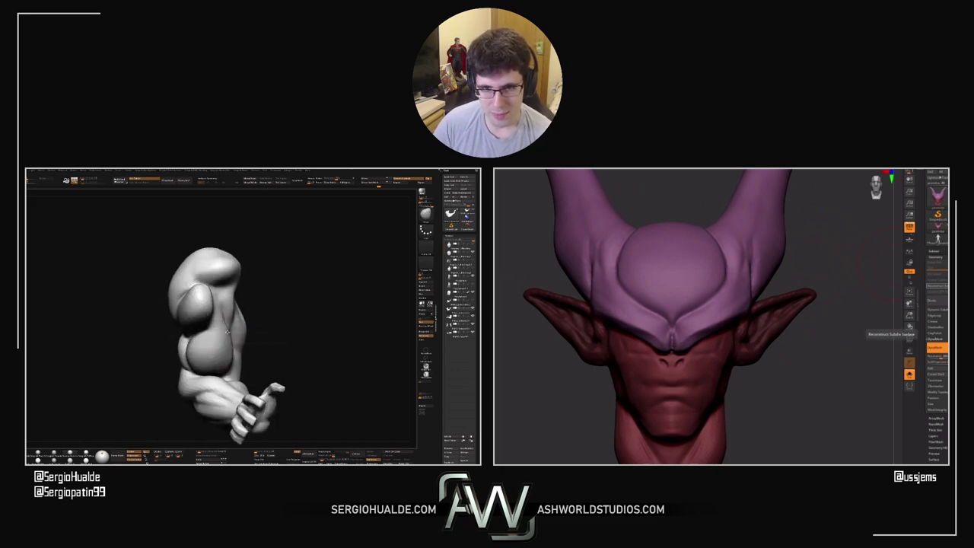
{"action": "left_click", "coordinate": [228, 331]}
{"action": "right_click", "coordinate": [226, 353]}
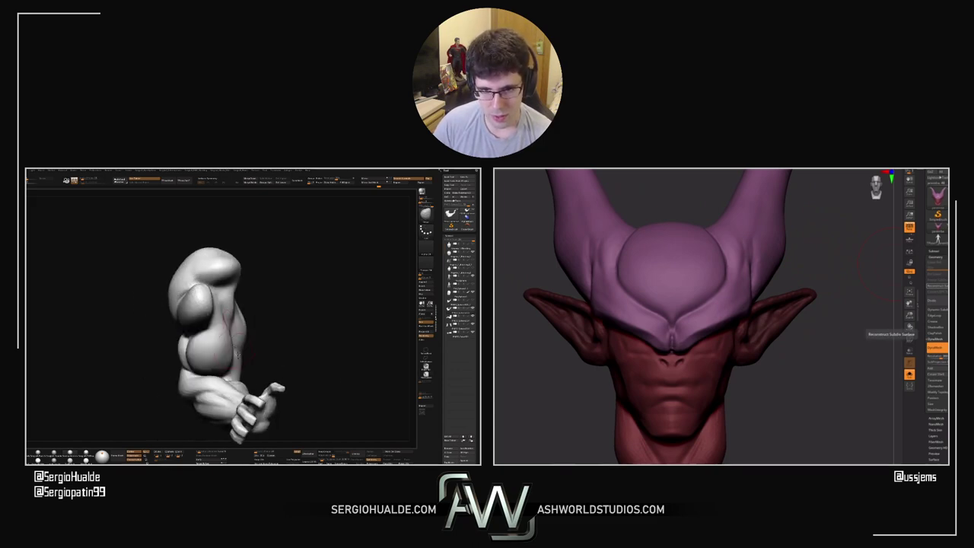
{"action": "left_click_drag", "start_coordinate": [249, 333], "coordinate": [230, 325]}
{"action": "left_click_drag", "start_coordinate": [822, 339], "coordinate": [813, 340]}
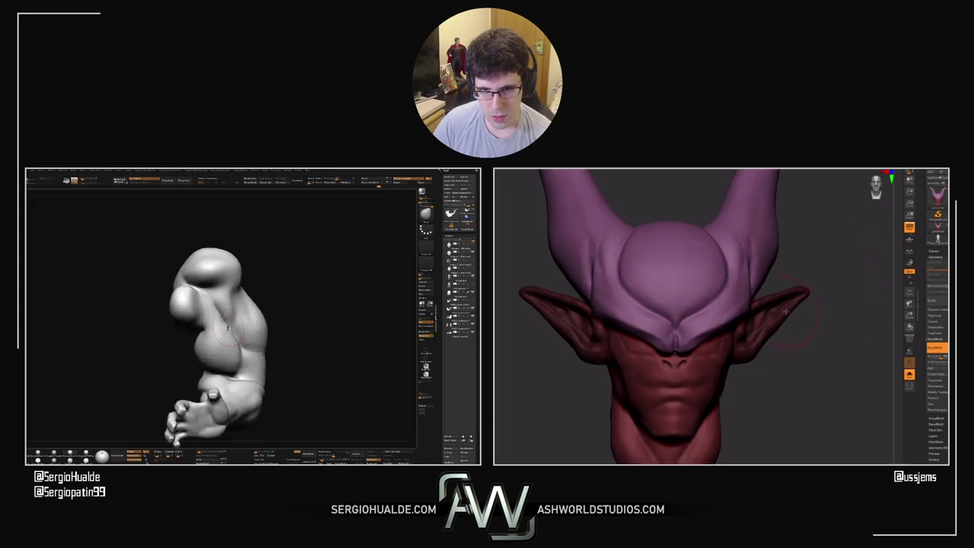
{"action": "right_click_drag", "start_coordinate": [228, 327], "coordinate": [240, 324]}
{"action": "left_click_drag", "start_coordinate": [863, 307], "coordinate": [749, 291]}
{"action": "right_click_drag", "start_coordinate": [241, 324], "coordinate": [217, 303]}
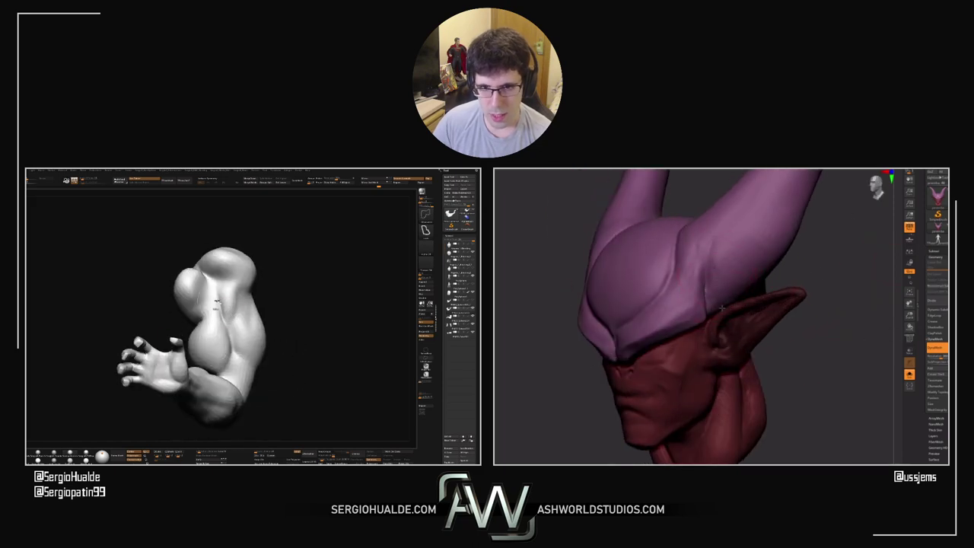
Sculpt the transition between the biceps, triceps and shoulder on the inner upper arm
{"action": "key", "text": "shift"}
{"action": "left_click_drag", "start_coordinate": [212, 290], "coordinate": [218, 323]}
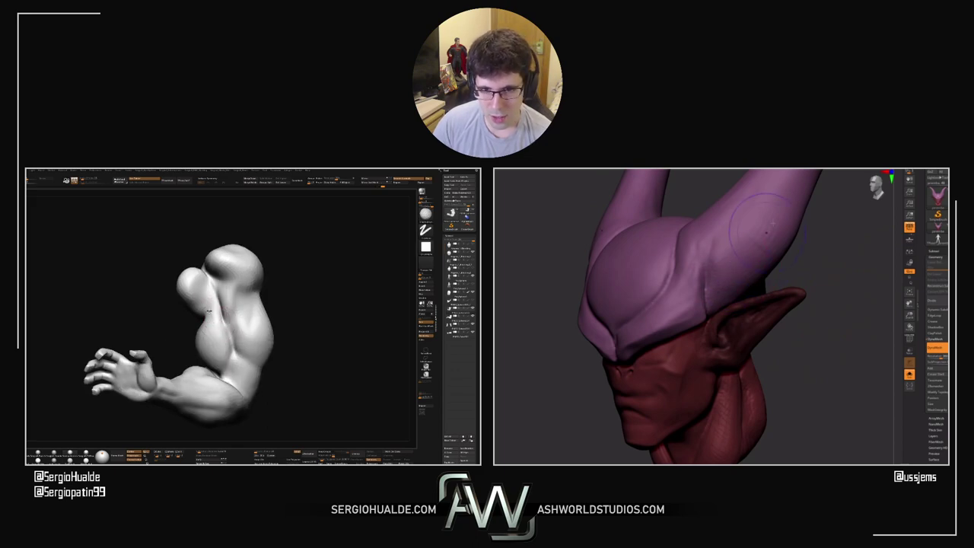
{"action": "left_click_drag", "start_coordinate": [801, 305], "coordinate": [844, 290]}
{"action": "right_click_drag", "start_coordinate": [218, 330], "coordinate": [223, 323]}
{"action": "left_click_drag", "start_coordinate": [222, 324], "coordinate": [211, 307]}
{"action": "mouse_move", "coordinate": [623, 372]}
{"action": "left_mouse_down"}
{"action": "mouse_move", "coordinate": [641, 335]}
{"action": "mouse_move", "coordinate": [617, 380]}
{"action": "left_mouse_up"}
{"action": "right_click_drag", "start_coordinate": [222, 307], "coordinate": [214, 304]}
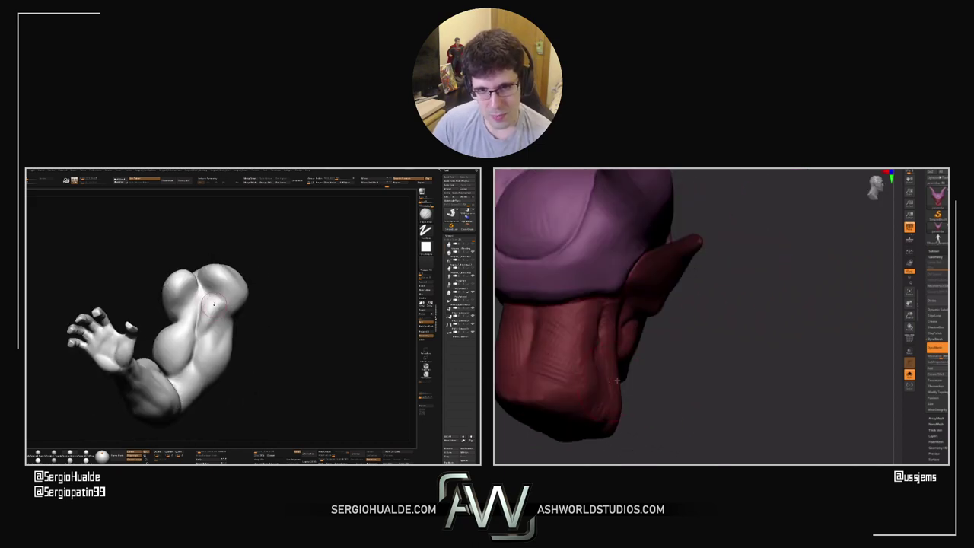
Build up the back and sides of the creature's neck below the helmet
{"action": "left_click_drag", "start_coordinate": [589, 383], "coordinate": [599, 386]}
{"action": "left_click_drag", "start_coordinate": [746, 401], "coordinate": [800, 406]}
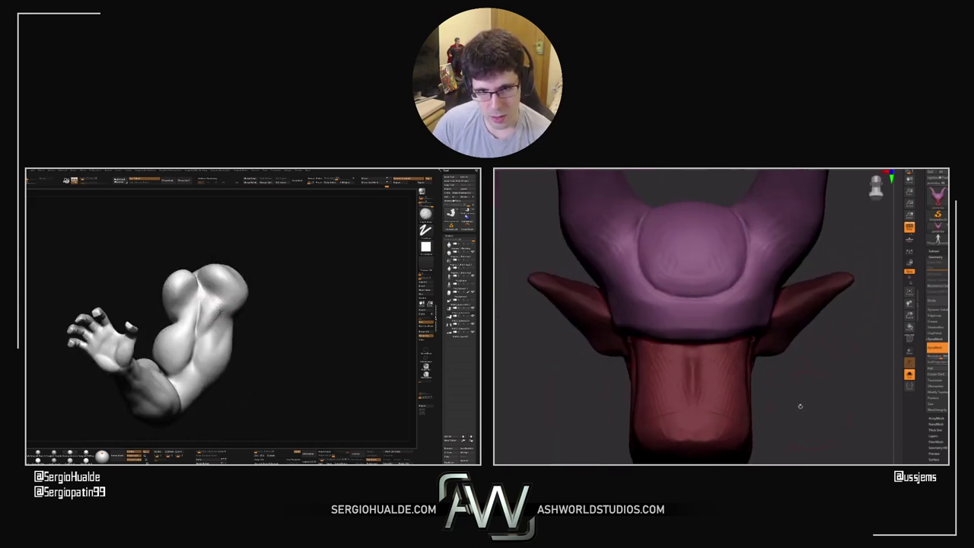
{"action": "left_click_drag", "start_coordinate": [737, 375], "coordinate": [633, 375]}
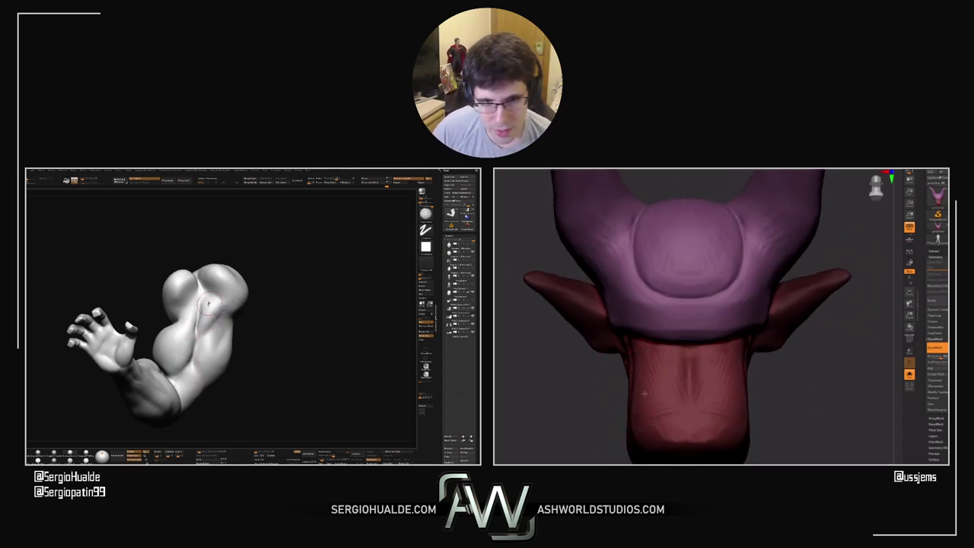
{"action": "mouse_move", "coordinate": [208, 303]}
{"action": "left_mouse_down"}
{"action": "mouse_move", "coordinate": [221, 329]}
{"action": "mouse_move", "coordinate": [214, 354]}
{"action": "mouse_move", "coordinate": [228, 358]}
{"action": "left_mouse_up"}
{"action": "left_click_drag", "start_coordinate": [638, 384], "coordinate": [647, 386]}
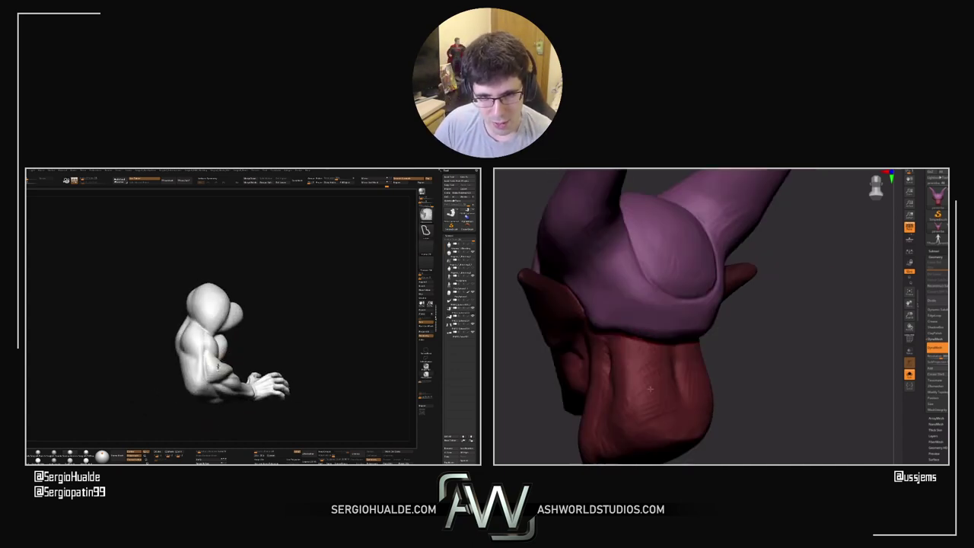
{"action": "left_click_drag", "start_coordinate": [228, 358], "coordinate": [233, 363]}
{"action": "left_click_drag", "start_coordinate": [646, 386], "coordinate": [631, 397]}
{"action": "left_click_drag", "start_coordinate": [232, 363], "coordinate": [235, 366]}
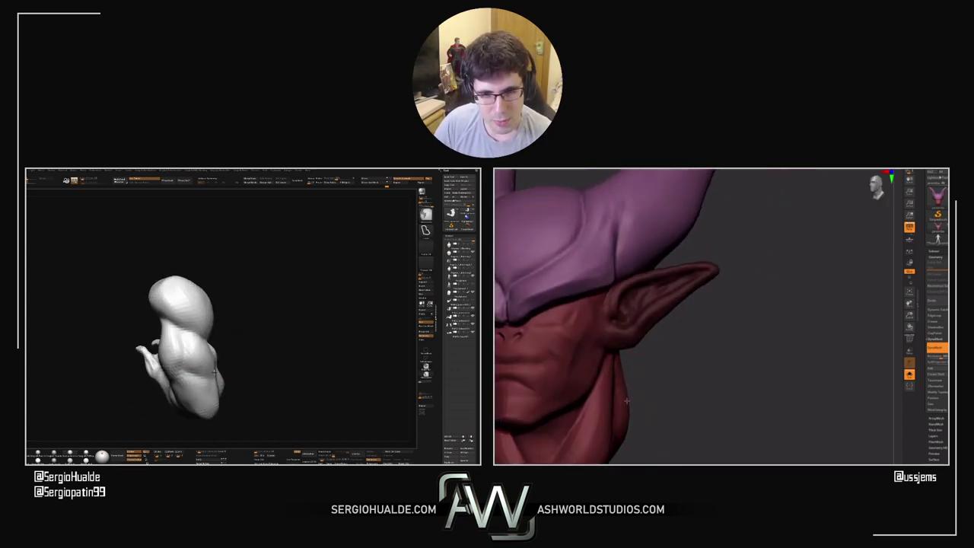
{"action": "left_click_drag", "start_coordinate": [625, 401], "coordinate": [810, 355]}
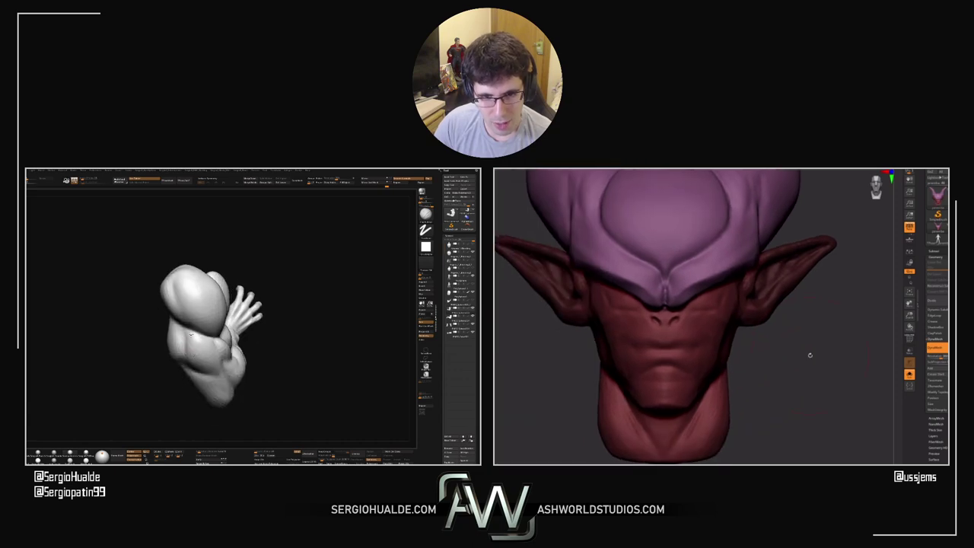
Refine the triceps and the area above the elbow on the figure's arm
{"action": "right_click_drag", "start_coordinate": [189, 335], "coordinate": [191, 336]}
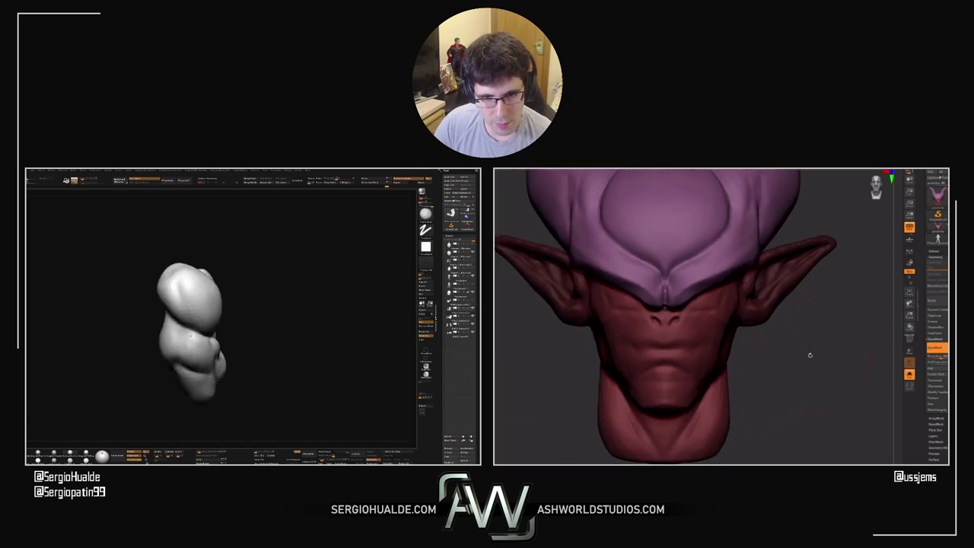
{"action": "left_click_drag", "start_coordinate": [196, 348], "coordinate": [191, 340]}
{"action": "right_click_drag", "start_coordinate": [193, 348], "coordinate": [197, 357]}
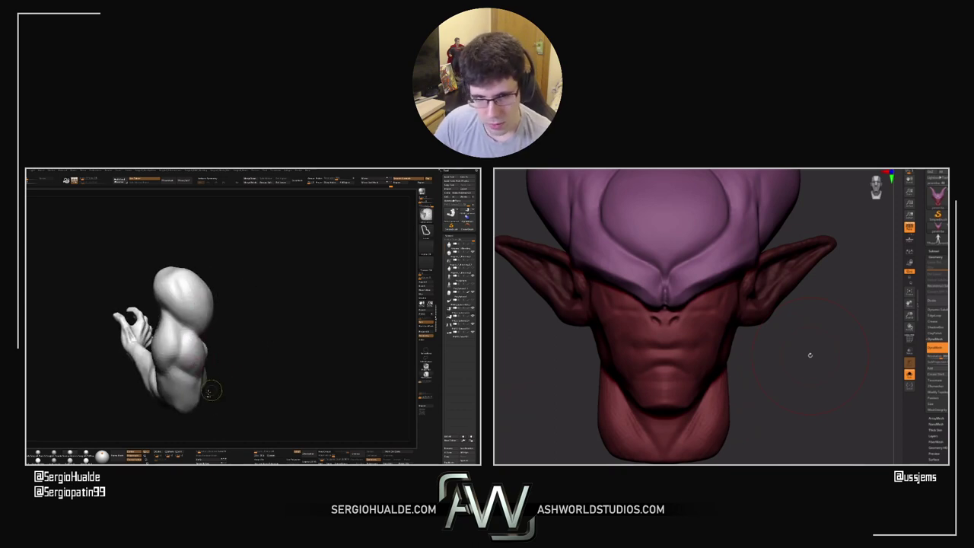
{"action": "right_click_drag", "start_coordinate": [213, 390], "coordinate": [213, 366], "text": "ctrl"}
{"action": "left_click_drag", "start_coordinate": [213, 367], "coordinate": [194, 363]}
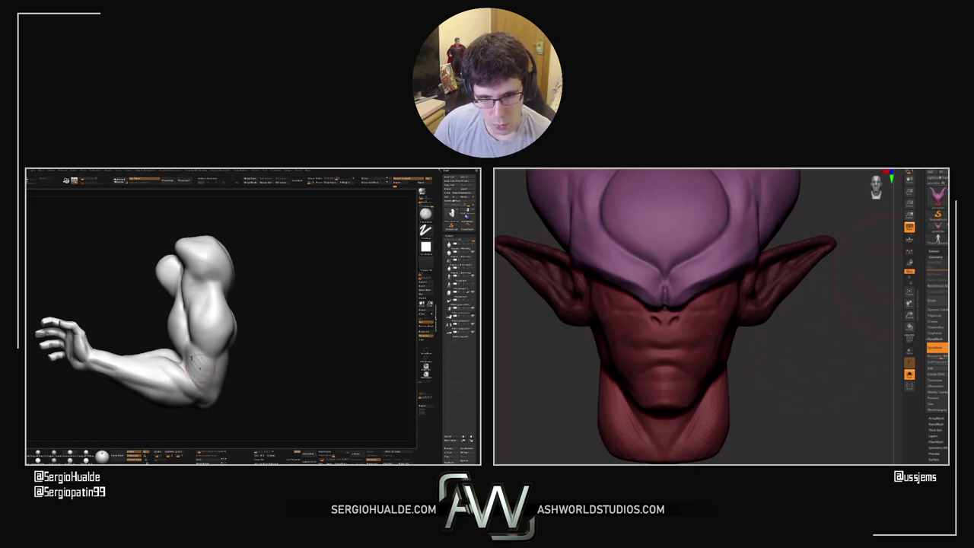
Bring back the rest of the muscular figure and review the arm in the full pose alongside the creature's head
{"action": "right_click_drag", "start_coordinate": [186, 362], "coordinate": [236, 360]}
{"action": "right_click_drag", "start_coordinate": [729, 309], "coordinate": [737, 314], "text": "ctrl"}
{"action": "right_click_drag", "start_coordinate": [235, 360], "coordinate": [214, 358]}
{"action": "right_click_drag", "start_coordinate": [738, 314], "coordinate": [732, 314]}
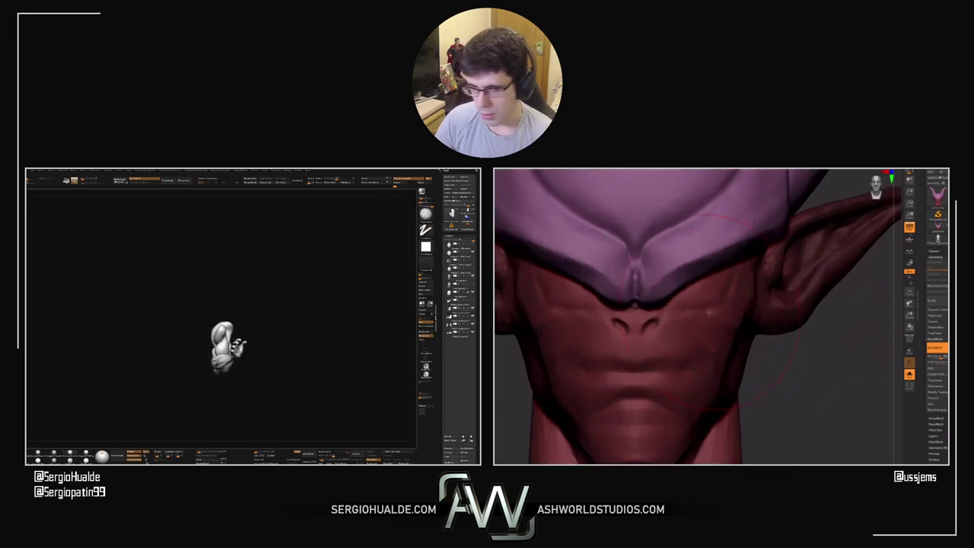
{"action": "right_click_drag", "start_coordinate": [233, 370], "coordinate": [233, 343]}
{"action": "right_click_drag", "start_coordinate": [709, 312], "coordinate": [730, 304], "text": "ctrl"}
{"action": "key", "text": "alt+s"}
{"action": "mouse_move", "coordinate": [228, 350]}
{"action": "right_mouse_down", "text": "alt"}
{"action": "mouse_move", "coordinate": [218, 378]}
{"action": "mouse_move", "coordinate": [213, 357]}
{"action": "mouse_move", "coordinate": [228, 335]}
{"action": "right_mouse_up", "text": "alt"}
{"action": "right_click_drag", "start_coordinate": [802, 378], "coordinate": [822, 435], "text": "alt"}
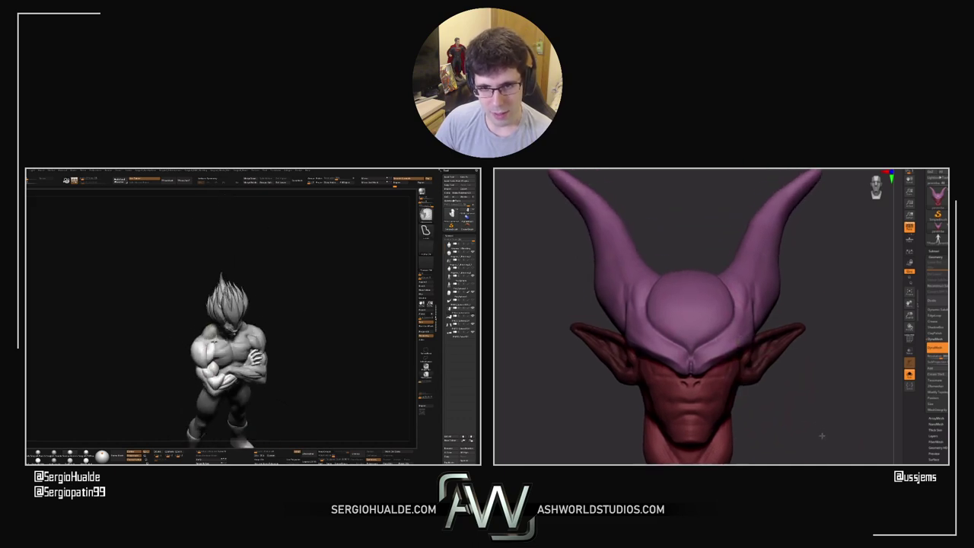
Start masking the lower point and edge of the dome on the front of the creature's helmet
{"action": "key", "text": "w"}
{"action": "mouse_move", "coordinate": [236, 360]}
{"action": "right_mouse_down"}
{"action": "mouse_move", "coordinate": [222, 363]}
{"action": "mouse_move", "coordinate": [219, 342]}
{"action": "mouse_move", "coordinate": [249, 364]}
{"action": "mouse_move", "coordinate": [236, 358]}
{"action": "right_mouse_up"}
{"action": "key", "text": "q"}
{"action": "right_click_drag", "start_coordinate": [675, 328], "coordinate": [691, 354], "text": "ctrl"}
{"action": "right_click_drag", "start_coordinate": [236, 358], "coordinate": [237, 363]}
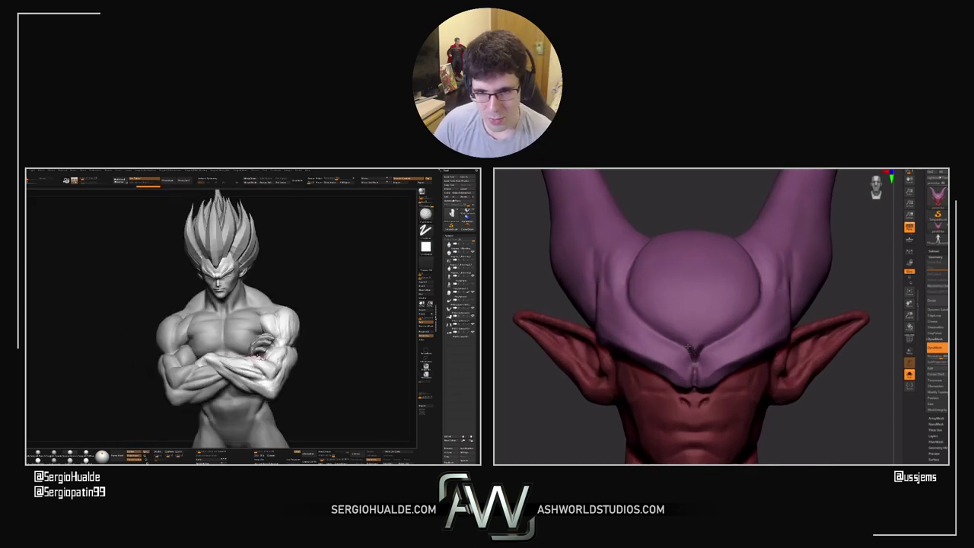
{"action": "right_click_drag", "start_coordinate": [246, 361], "coordinate": [228, 364]}
{"action": "left_click_drag", "start_coordinate": [694, 347], "coordinate": [682, 339]}
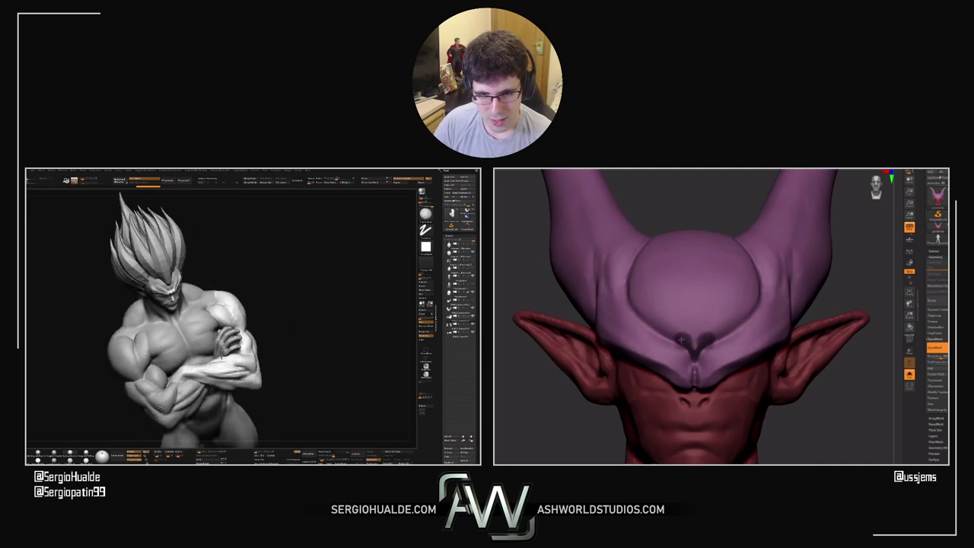
{"action": "right_click_drag", "start_coordinate": [229, 364], "coordinate": [221, 365]}
{"action": "left_click_drag", "start_coordinate": [693, 341], "coordinate": [683, 336]}
{"action": "right_click_drag", "start_coordinate": [212, 365], "coordinate": [233, 362]}
{"action": "mouse_move", "coordinate": [663, 329]}
{"action": "left_mouse_down"}
{"action": "mouse_move", "coordinate": [637, 291]}
{"action": "mouse_move", "coordinate": [649, 257]}
{"action": "mouse_move", "coordinate": [670, 253]}
{"action": "mouse_move", "coordinate": [673, 305]}
{"action": "left_mouse_up"}
Fill the front of the helmet's dome with a symmetrical mask, up toward its crown
{"action": "key", "text": "x"}
{"action": "right_click_drag", "start_coordinate": [203, 385], "coordinate": [193, 387]}
{"action": "left_click_drag", "start_coordinate": [673, 305], "coordinate": [691, 316], "text": "ctrl"}
{"action": "right_click_drag", "start_coordinate": [193, 387], "coordinate": [224, 372]}
{"action": "key", "text": "s"}
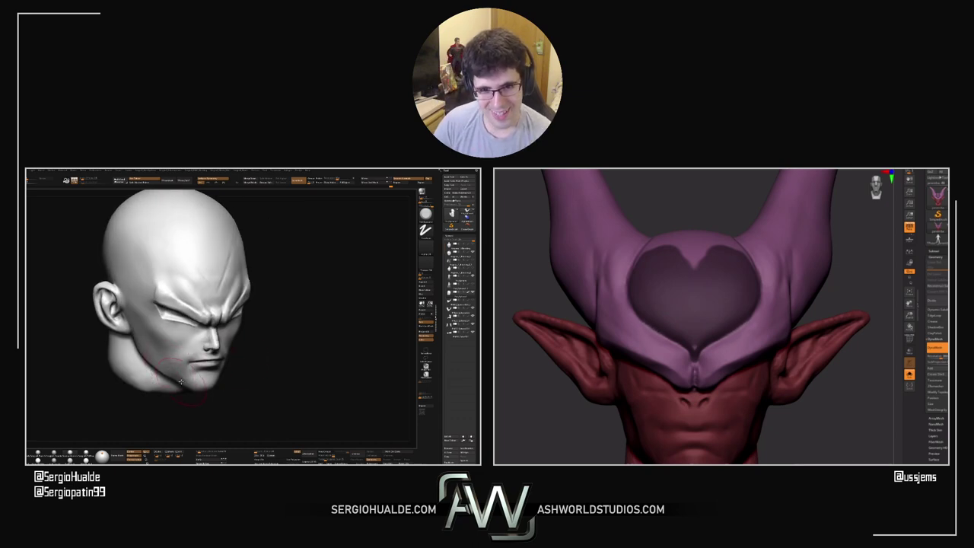
{"action": "right_click_drag", "start_coordinate": [807, 266], "coordinate": [730, 335]}
{"action": "mouse_move", "coordinate": [720, 322]}
{"action": "left_mouse_down", "text": "ctrl"}
{"action": "mouse_move", "coordinate": [709, 276]}
{"action": "mouse_move", "coordinate": [670, 302]}
{"action": "left_mouse_up", "text": "ctrl"}
{"action": "right_click_drag", "start_coordinate": [670, 302], "coordinate": [687, 274]}
{"action": "left_click_drag", "start_coordinate": [687, 272], "coordinate": [665, 296], "text": "ctrl"}
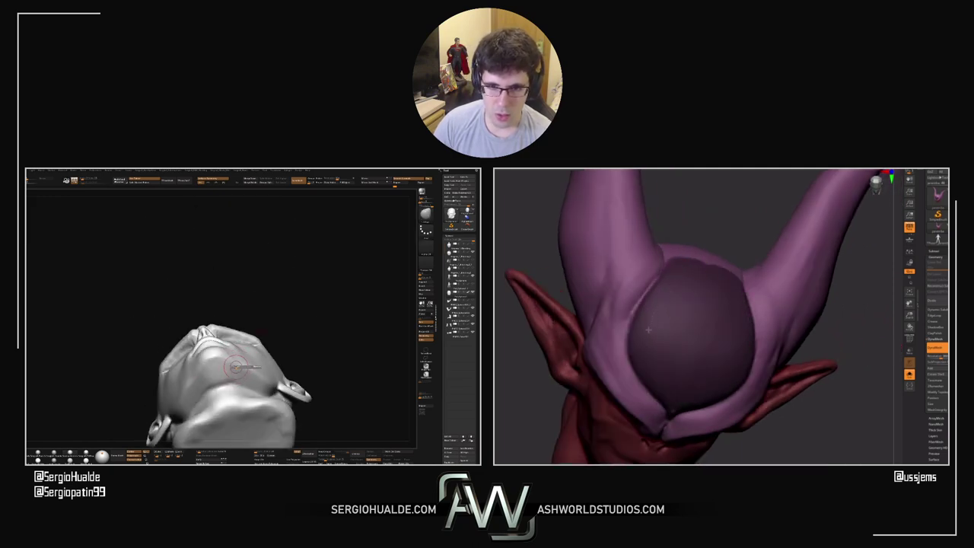
Extend the mask over the top and back of the helmet's dome between the horns
{"action": "mouse_move", "coordinate": [714, 220]}
{"action": "right_mouse_down"}
{"action": "mouse_move", "coordinate": [700, 262]}
{"action": "mouse_move", "coordinate": [583, 300]}
{"action": "mouse_move", "coordinate": [691, 349]}
{"action": "right_mouse_up"}
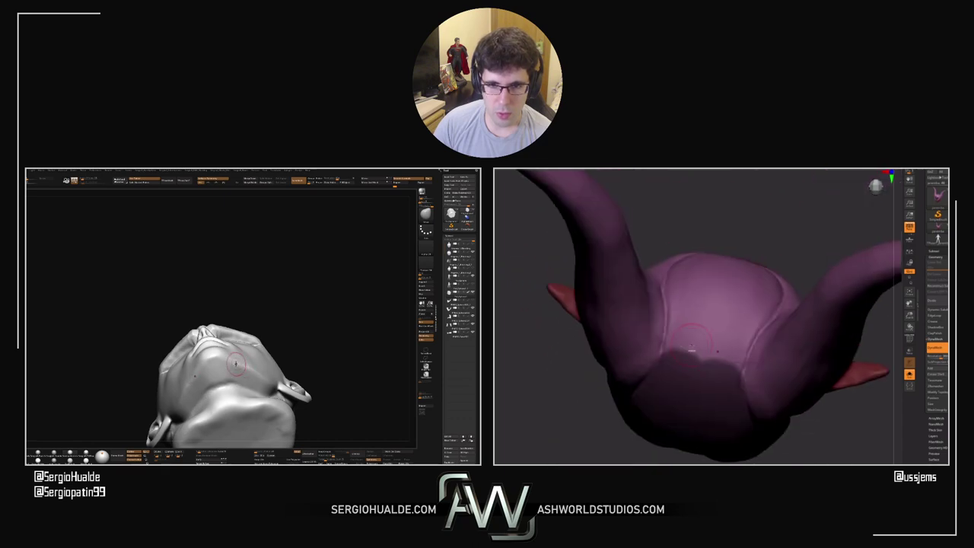
{"action": "left_click_drag", "start_coordinate": [676, 364], "coordinate": [685, 273], "text": "ctrl"}
{"action": "right_click_drag", "start_coordinate": [685, 272], "coordinate": [685, 283]}
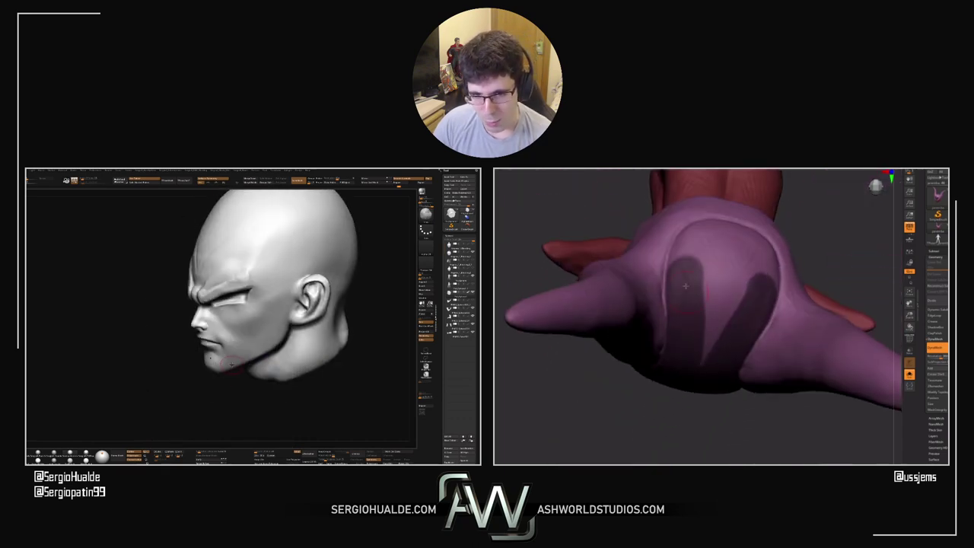
{"action": "left_click_drag", "start_coordinate": [685, 280], "coordinate": [698, 239], "text": "ctrl"}
{"action": "right_click_drag", "start_coordinate": [698, 239], "coordinate": [693, 259]}
{"action": "mouse_move", "coordinate": [692, 256]}
{"action": "left_mouse_down", "text": "ctrl"}
{"action": "mouse_move", "coordinate": [702, 230]}
{"action": "mouse_move", "coordinate": [723, 218]}
{"action": "mouse_move", "coordinate": [707, 276]}
{"action": "mouse_move", "coordinate": [717, 285]}
{"action": "left_mouse_up", "text": "ctrl"}
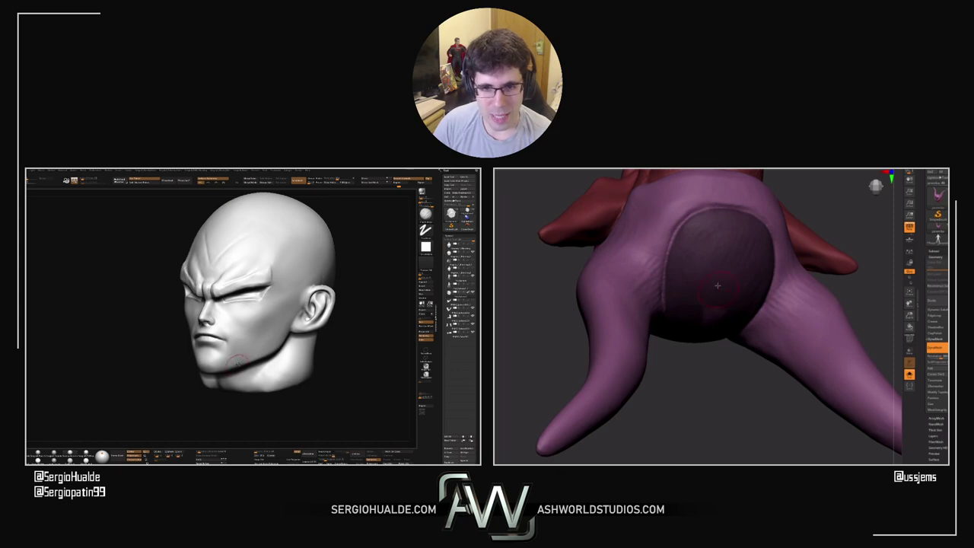
{"action": "right_click_drag", "start_coordinate": [717, 297], "coordinate": [717, 252]}
{"action": "left_click_drag", "start_coordinate": [713, 305], "coordinate": [717, 380], "text": "ctrl"}
{"action": "right_click_drag", "start_coordinate": [717, 380], "coordinate": [713, 299]}
Push the edge of the separated helmet dome outward and refine the figure's upper chest
{"action": "key", "text": "f"}
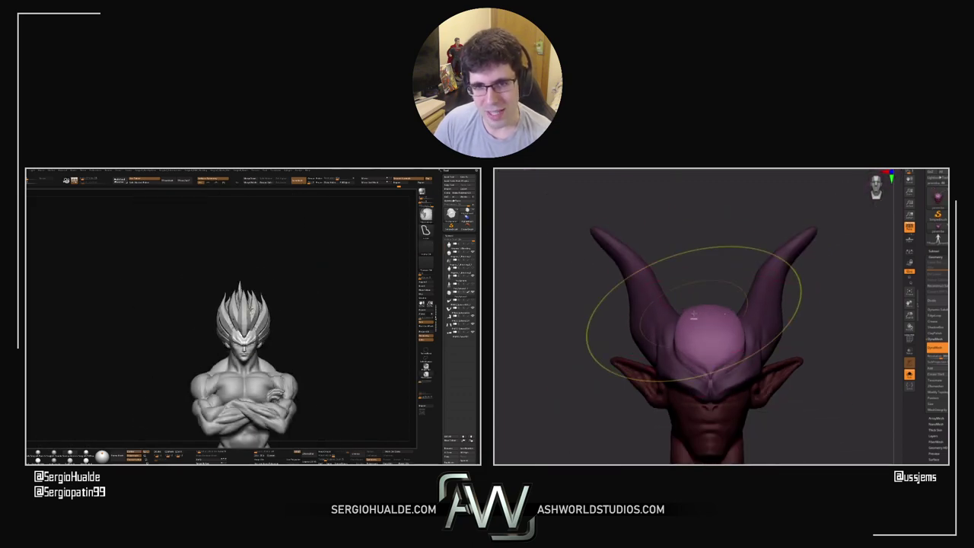
{"action": "key", "text": "s"}
{"action": "right_click_drag", "start_coordinate": [703, 381], "coordinate": [714, 374], "text": "ctrl"}
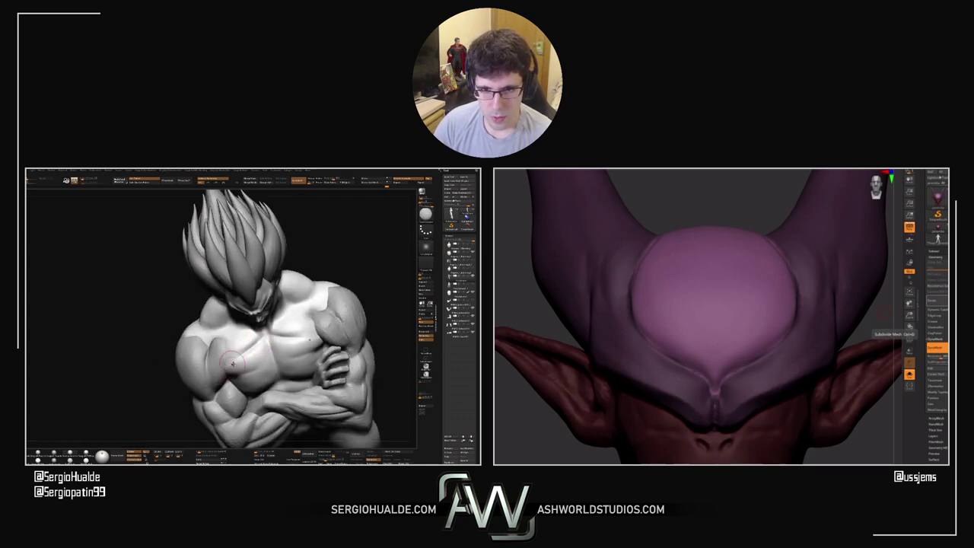
{"action": "right_click_drag", "start_coordinate": [231, 358], "coordinate": [253, 344]}
{"action": "left_click_drag", "start_coordinate": [245, 345], "coordinate": [236, 349]}
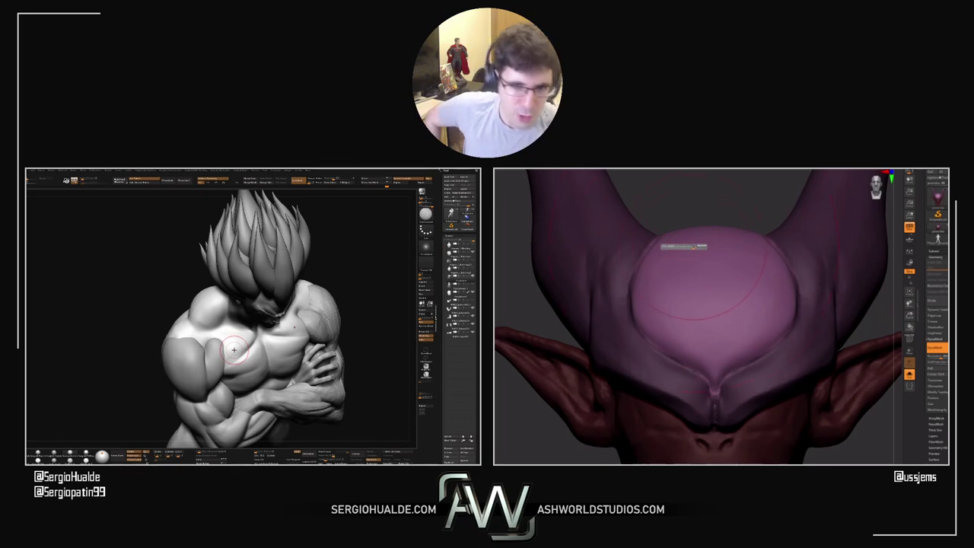
{"action": "mouse_move", "coordinate": [668, 261]}
{"action": "left_mouse_down"}
{"action": "mouse_move", "coordinate": [657, 240]}
{"action": "mouse_move", "coordinate": [664, 256]}
{"action": "left_mouse_up"}
{"action": "key", "text": "ctrl+z"}
{"action": "right_click_drag", "start_coordinate": [673, 262], "coordinate": [731, 267]}
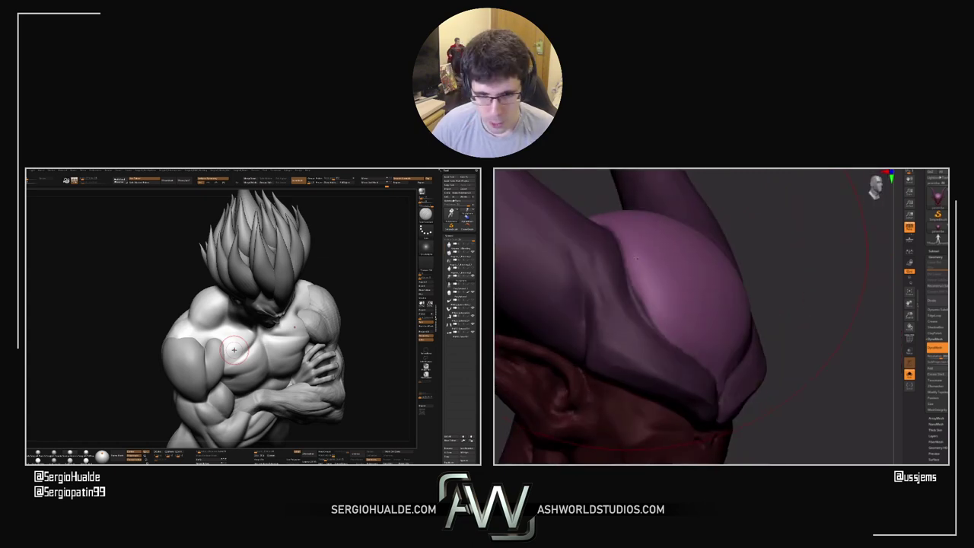
{"action": "left_click_drag", "start_coordinate": [620, 233], "coordinate": [628, 246], "text": "shift"}
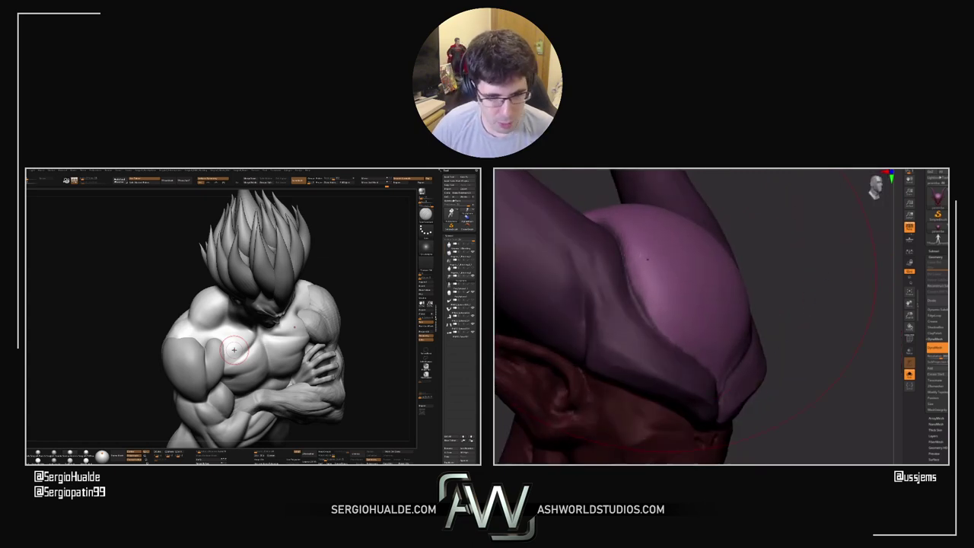
{"action": "right_click_drag", "start_coordinate": [683, 259], "coordinate": [634, 265], "text": "shift"}
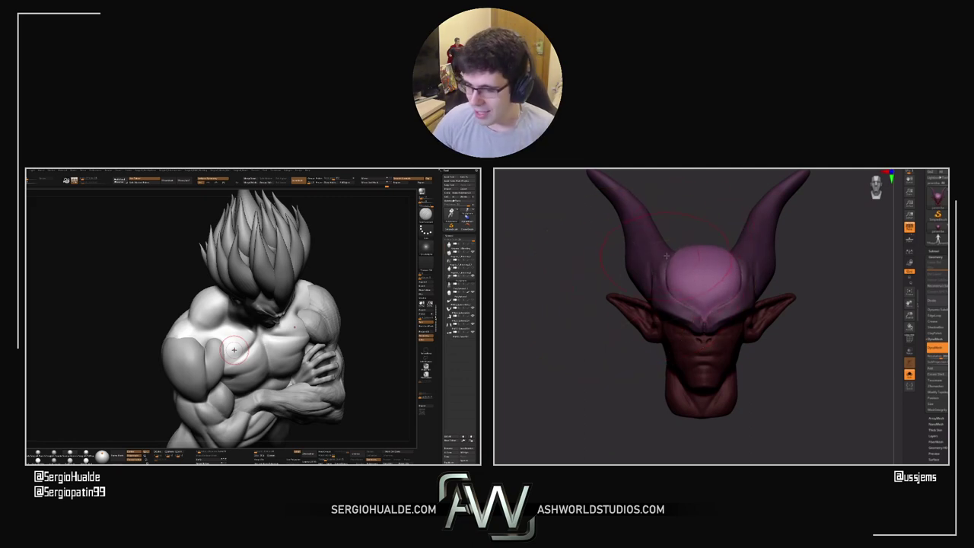
Round out the back of the separated dome so it bulges from the helmet below the horns
{"action": "mouse_move", "coordinate": [669, 256]}
{"action": "right_mouse_down"}
{"action": "mouse_move", "coordinate": [694, 255]}
{"action": "mouse_move", "coordinate": [684, 263]}
{"action": "mouse_move", "coordinate": [710, 278]}
{"action": "mouse_move", "coordinate": [592, 282]}
{"action": "mouse_move", "coordinate": [591, 271]}
{"action": "mouse_move", "coordinate": [614, 320]}
{"action": "right_mouse_up"}
{"action": "left_click_drag", "start_coordinate": [615, 320], "coordinate": [623, 357]}
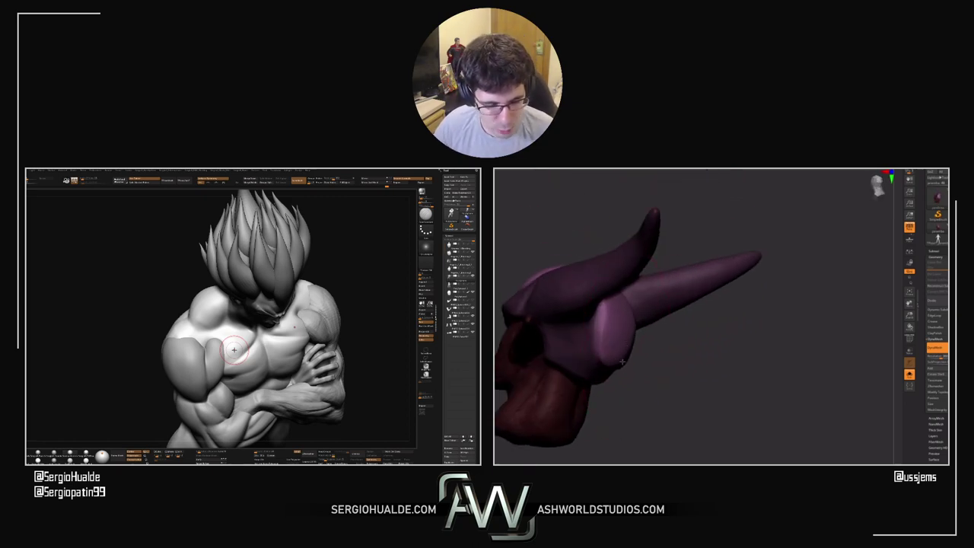
{"action": "right_click_drag", "start_coordinate": [613, 355], "coordinate": [630, 337]}
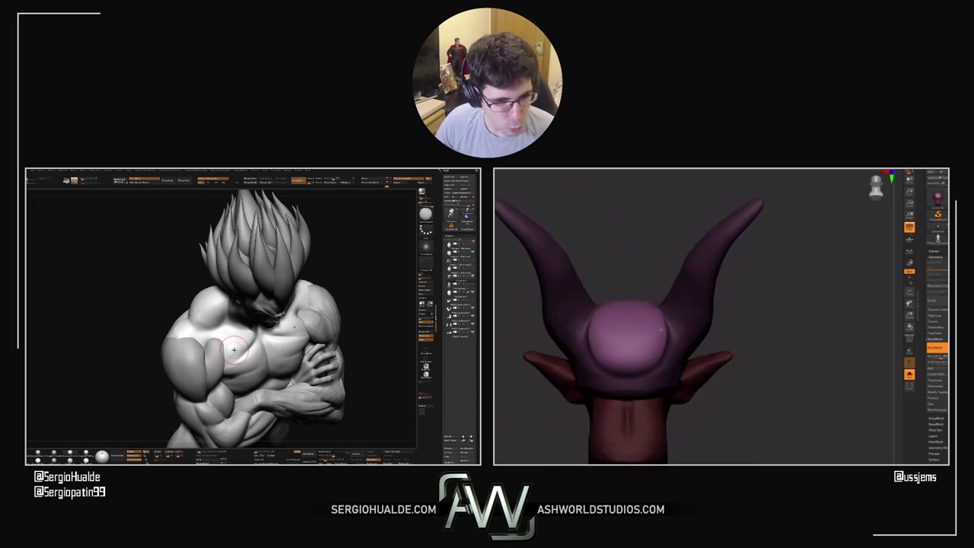
{"action": "left_click_drag", "start_coordinate": [609, 317], "coordinate": [604, 310]}
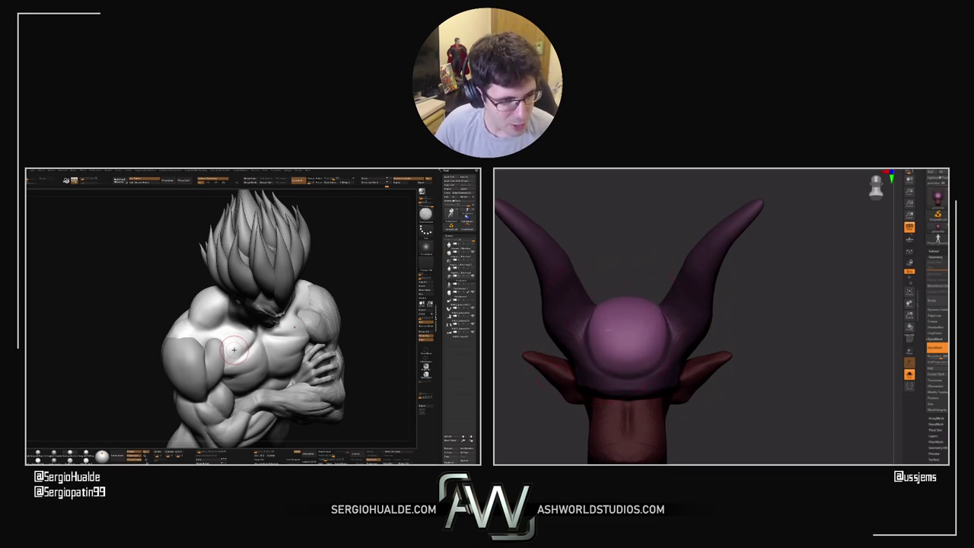
{"action": "right_click_drag", "start_coordinate": [704, 384], "coordinate": [627, 283]}
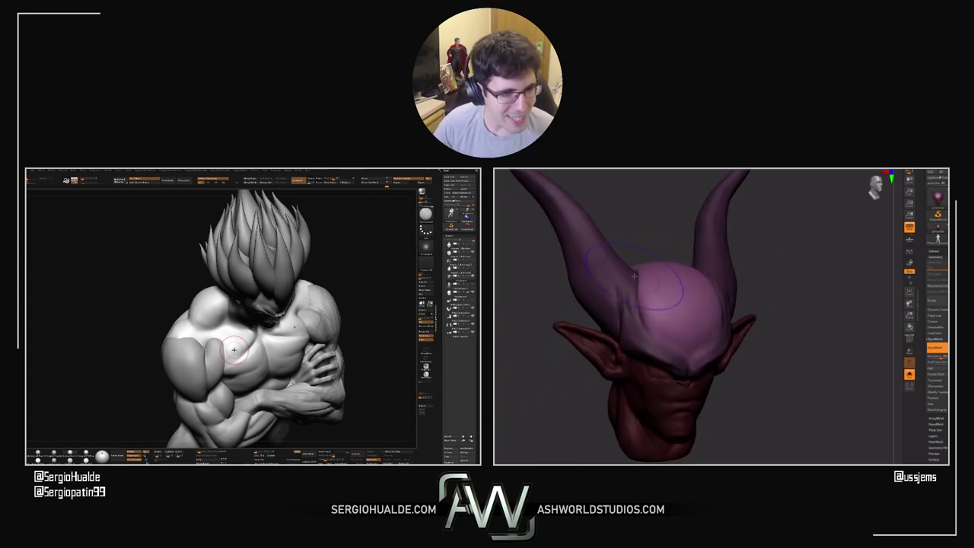
{"action": "mouse_move", "coordinate": [649, 323]}
{"action": "right_mouse_down"}
{"action": "mouse_move", "coordinate": [676, 309]}
{"action": "mouse_move", "coordinate": [681, 288]}
{"action": "mouse_move", "coordinate": [695, 312]}
{"action": "right_mouse_up"}
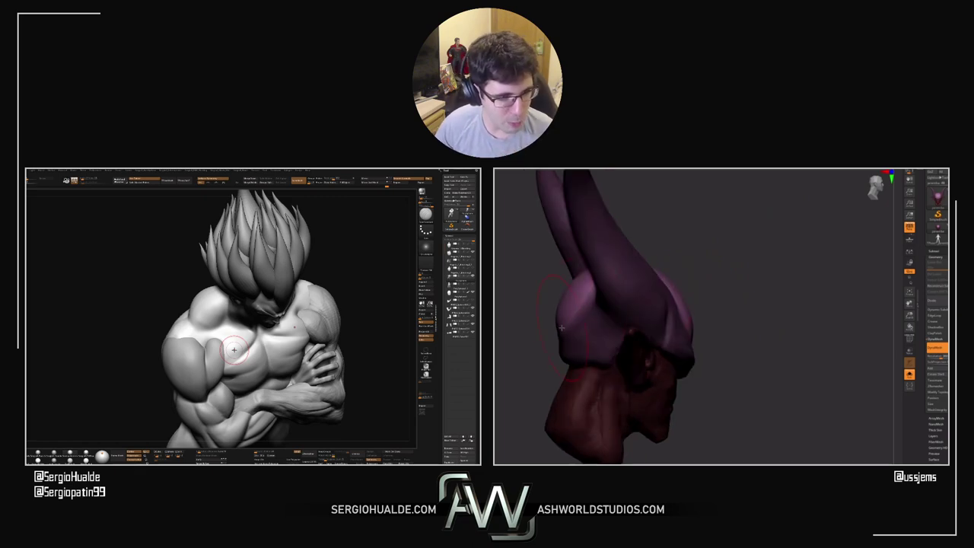
{"action": "right_click_drag", "start_coordinate": [565, 311], "coordinate": [612, 301]}
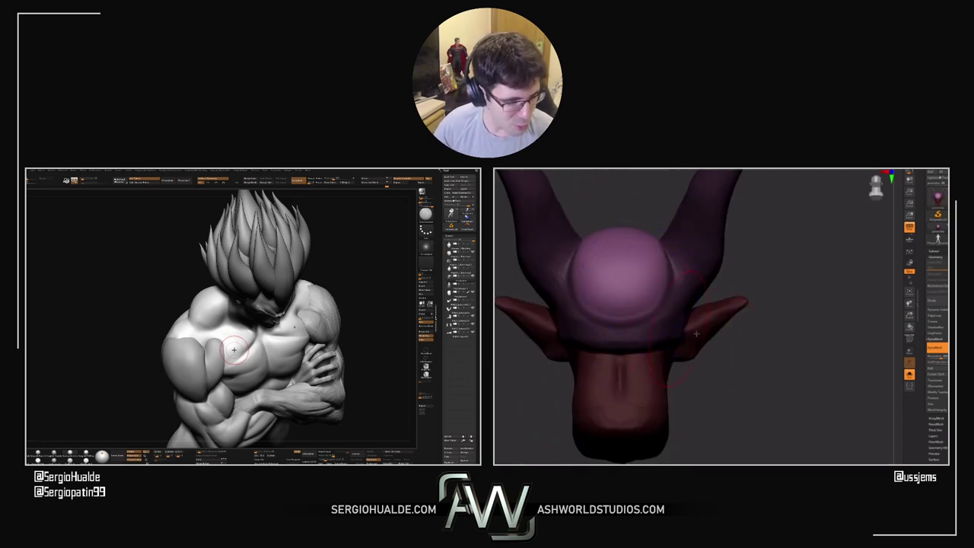
{"action": "right_click_drag", "start_coordinate": [696, 334], "coordinate": [787, 336]}
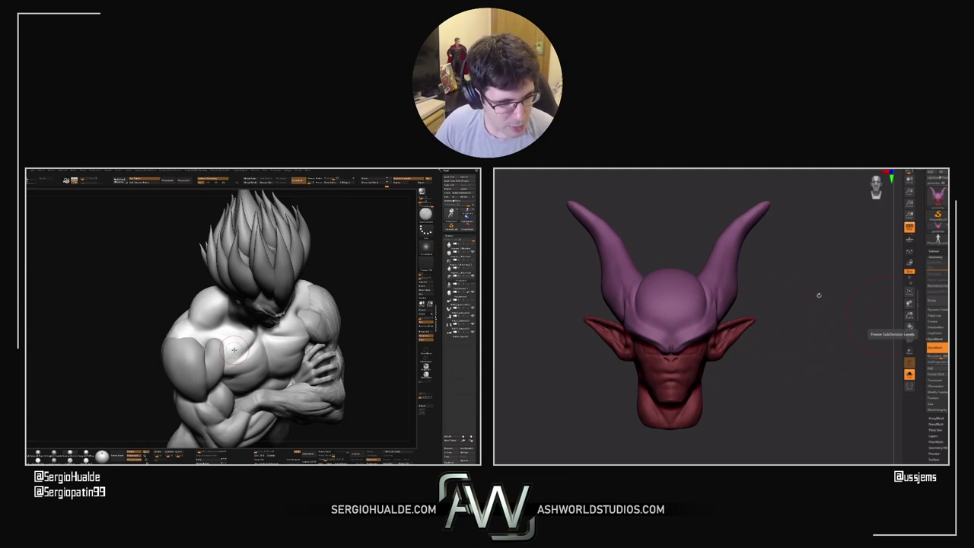
Refine the jawline and cheek on the side of the creature's red face
{"action": "right_click_drag", "start_coordinate": [675, 404], "coordinate": [708, 398], "text": "ctrl"}
{"action": "key", "text": "s"}
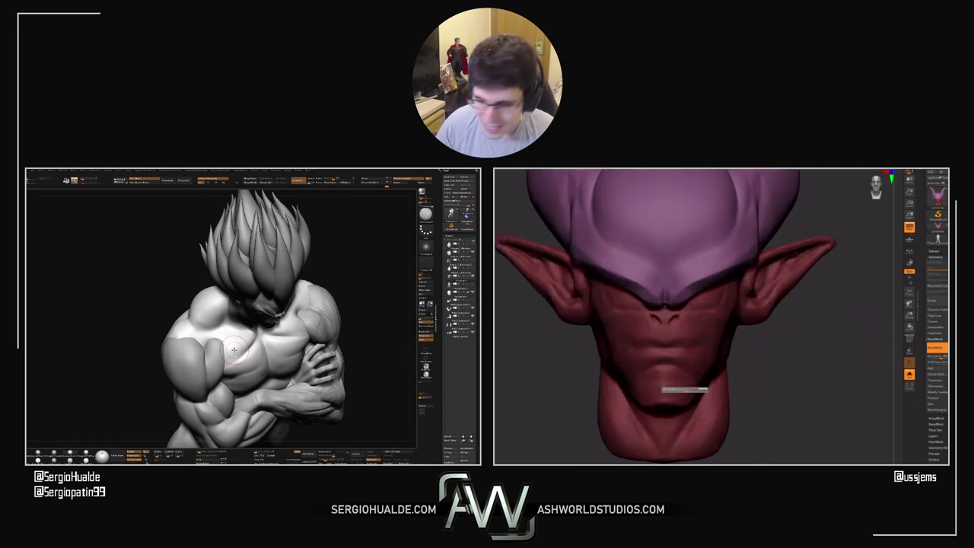
{"action": "left_click", "coordinate": [686, 390]}
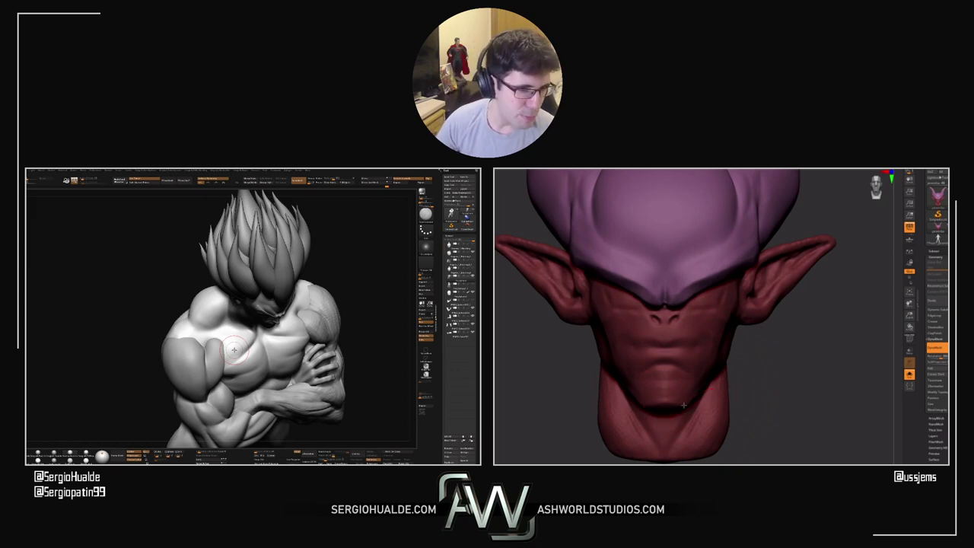
{"action": "right_click_drag", "start_coordinate": [704, 392], "coordinate": [693, 387]}
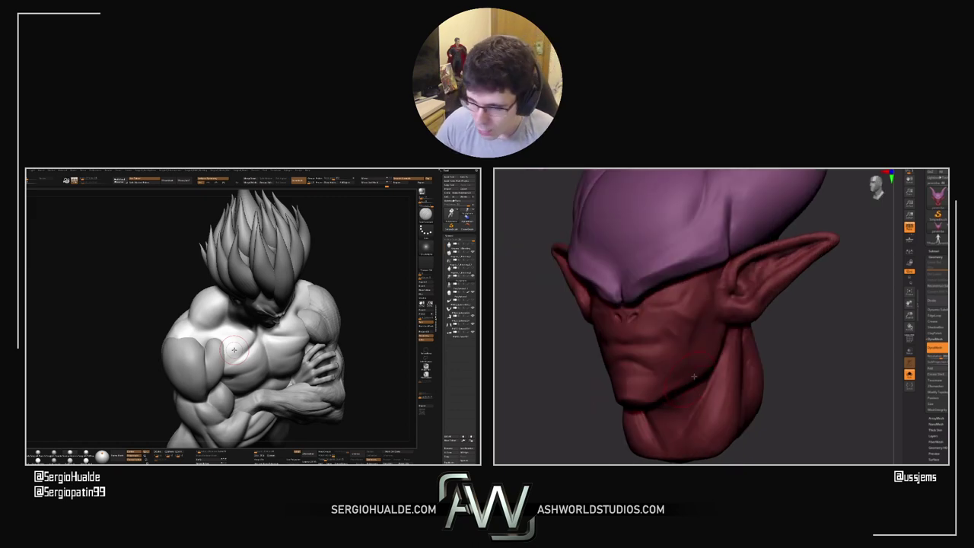
{"action": "right_click_drag", "start_coordinate": [711, 347], "coordinate": [717, 335]}
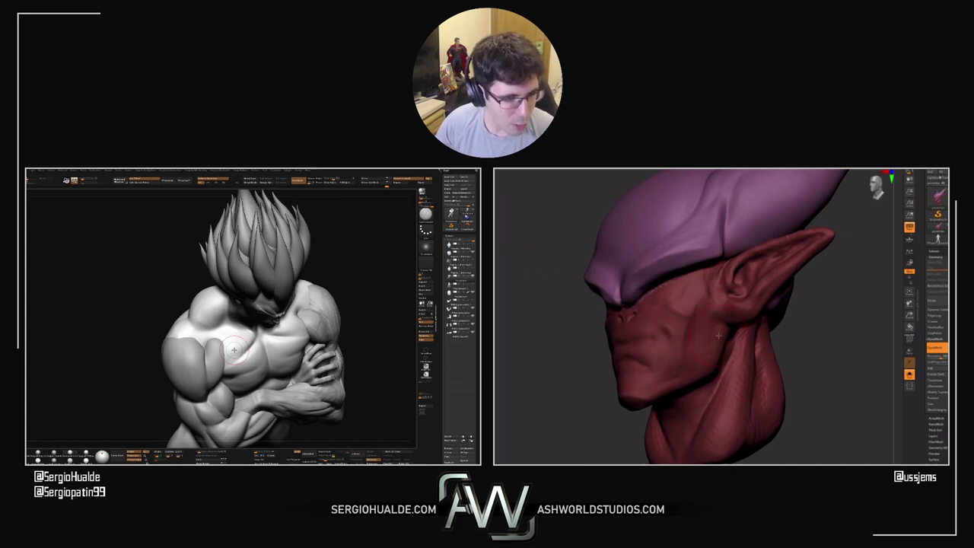
{"action": "right_click_drag", "start_coordinate": [720, 337], "coordinate": [718, 295]}
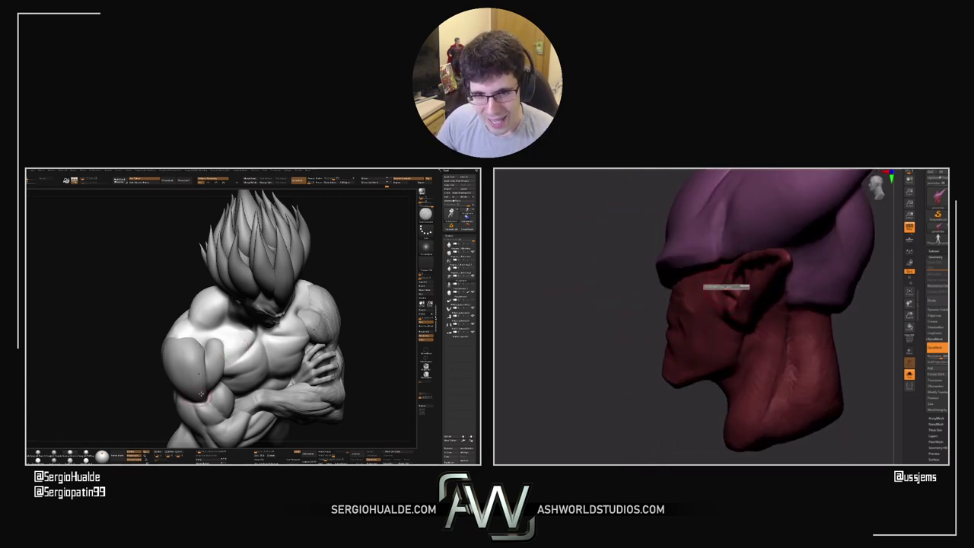
Refine the area where the creature's ear meets its cheek, and isolate the muscular figure's torso
{"action": "mouse_move", "coordinate": [250, 357]}
{"action": "right_mouse_down", "text": "ctrl"}
{"action": "mouse_move", "coordinate": [238, 359]}
{"action": "mouse_move", "coordinate": [248, 347]}
{"action": "mouse_move", "coordinate": [237, 370]}
{"action": "right_mouse_up", "text": "ctrl"}
{"action": "right_click_drag", "start_coordinate": [729, 289], "coordinate": [730, 286]}
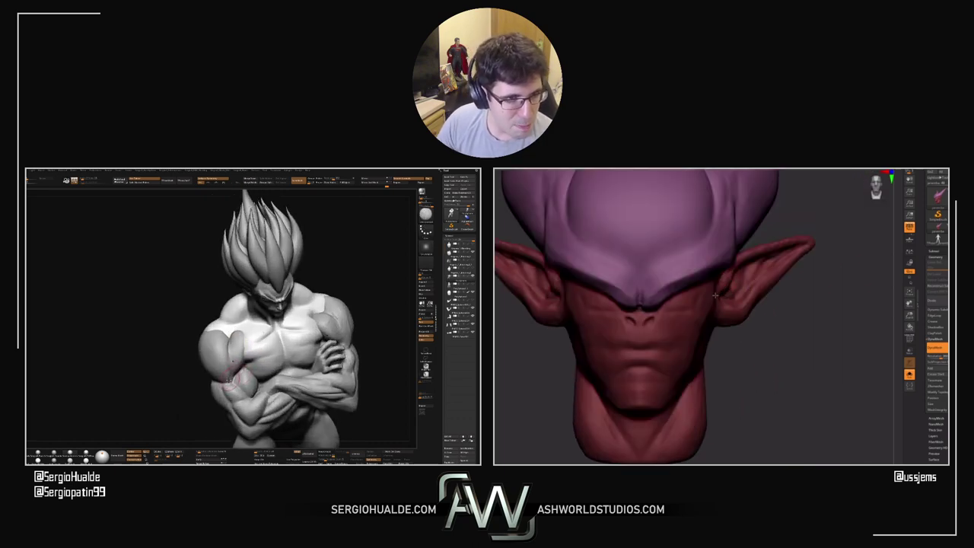
{"action": "right_click_drag", "start_coordinate": [723, 297], "coordinate": [715, 299]}
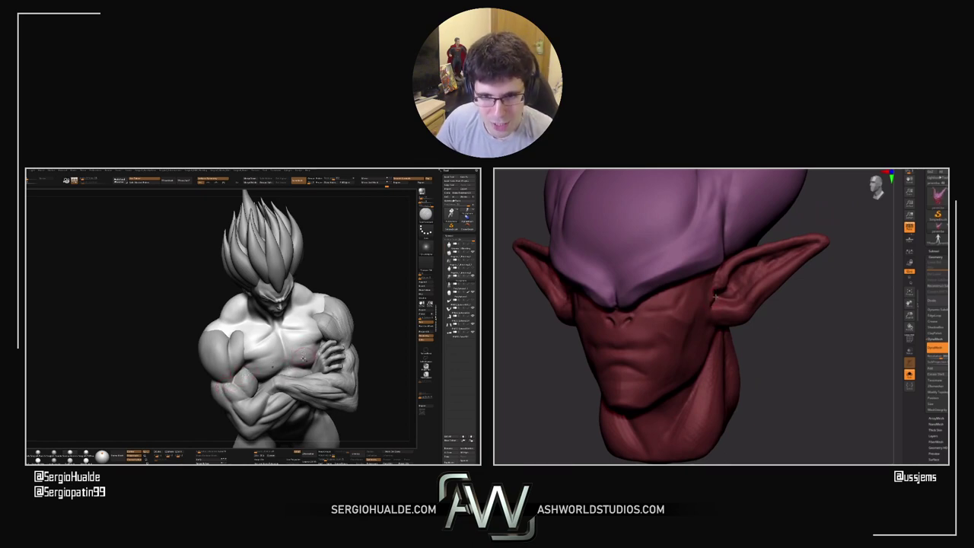
{"action": "key", "text": "alt+s"}
{"action": "right_click_drag", "start_coordinate": [293, 364], "coordinate": [299, 347], "text": "ctrl"}
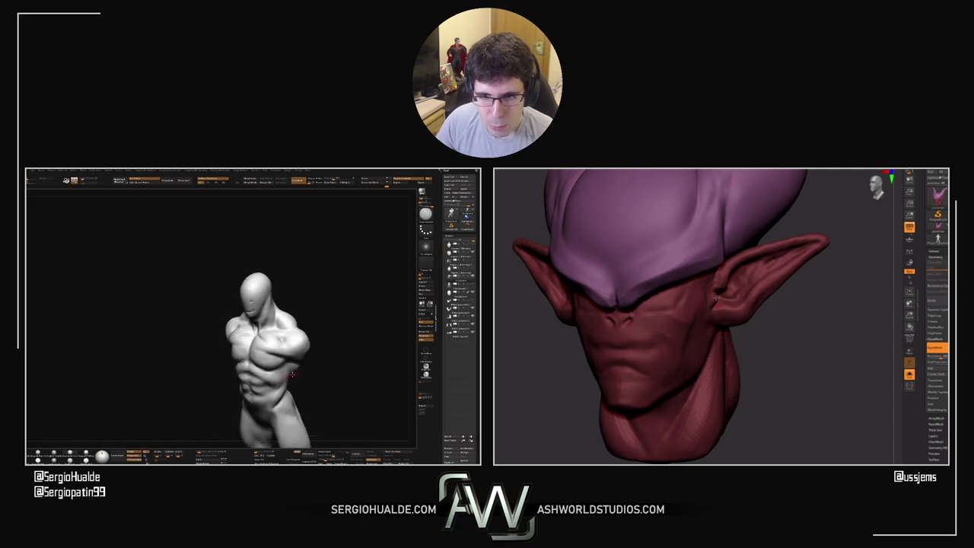
{"action": "mouse_move", "coordinate": [716, 298]}
{"action": "right_mouse_down"}
{"action": "mouse_move", "coordinate": [727, 283]}
{"action": "mouse_move", "coordinate": [719, 275]}
{"action": "mouse_move", "coordinate": [721, 287]}
{"action": "right_mouse_up"}
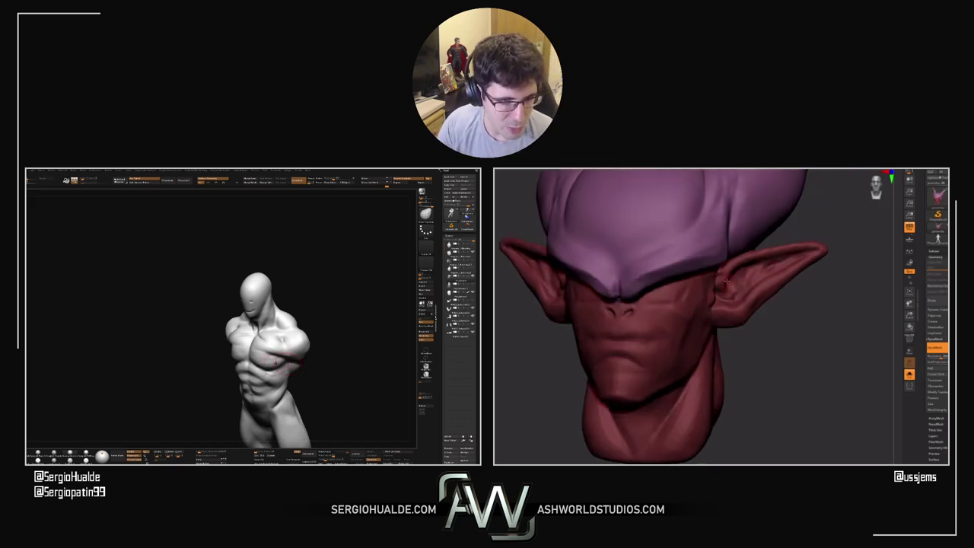
{"action": "right_click_drag", "start_coordinate": [730, 280], "coordinate": [718, 303]}
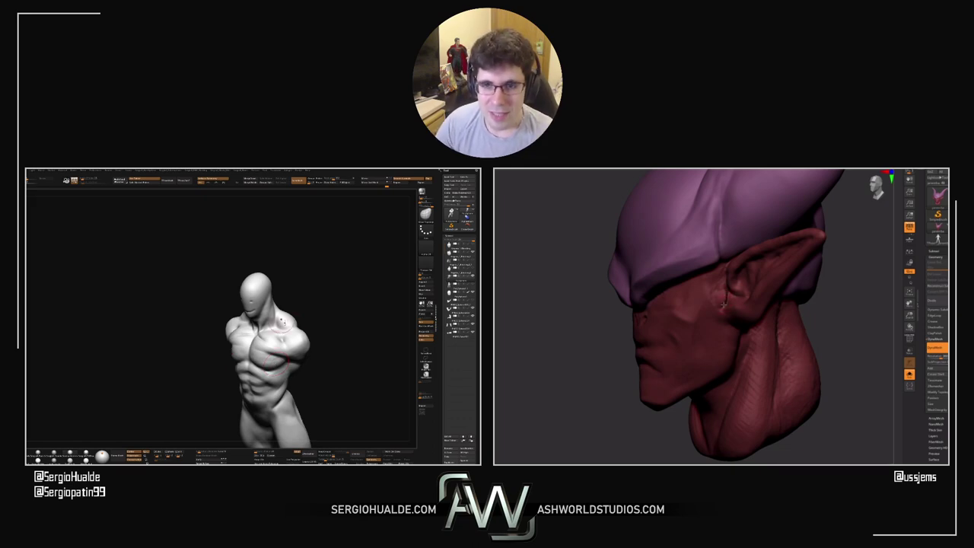
Work on the figure's chest and shoulder, comparing the isolated torso with the full pose
{"action": "right_click_drag", "start_coordinate": [282, 321], "coordinate": [333, 326]}
{"action": "key", "text": "s"}
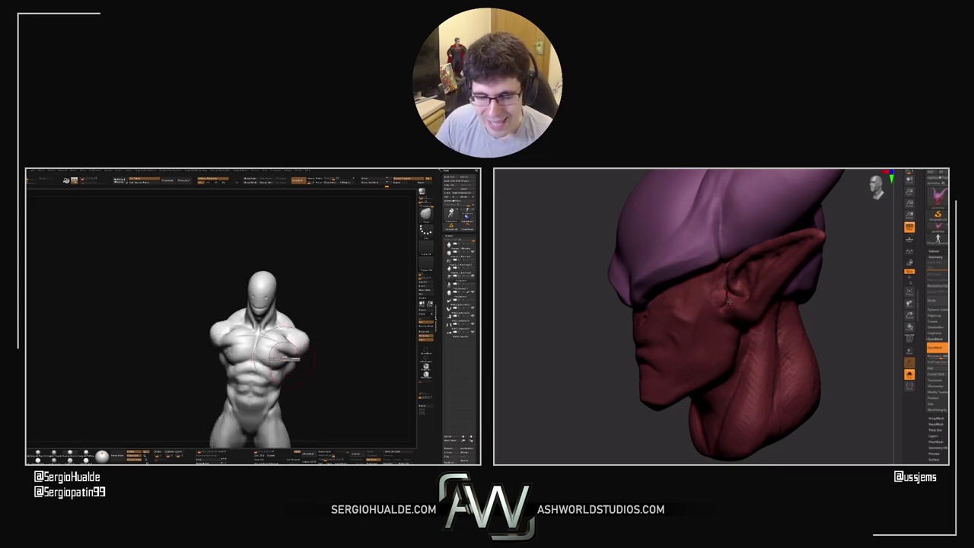
{"action": "right_click_drag", "start_coordinate": [729, 302], "coordinate": [753, 328]}
{"action": "right_click_drag", "start_coordinate": [286, 356], "coordinate": [283, 346]}
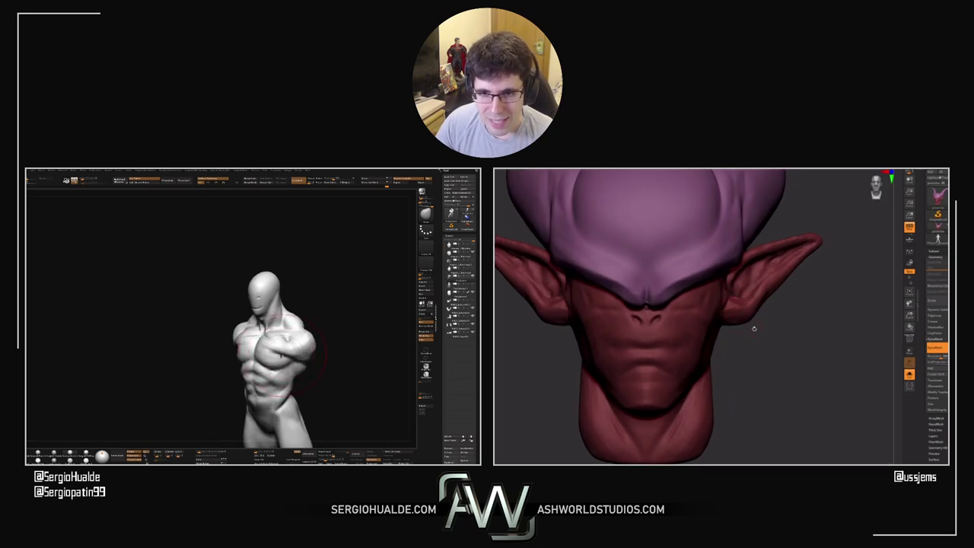
{"action": "right_click_drag", "start_coordinate": [754, 329], "coordinate": [782, 331], "text": "alt"}
{"action": "right_click_drag", "start_coordinate": [281, 355], "coordinate": [286, 359]}
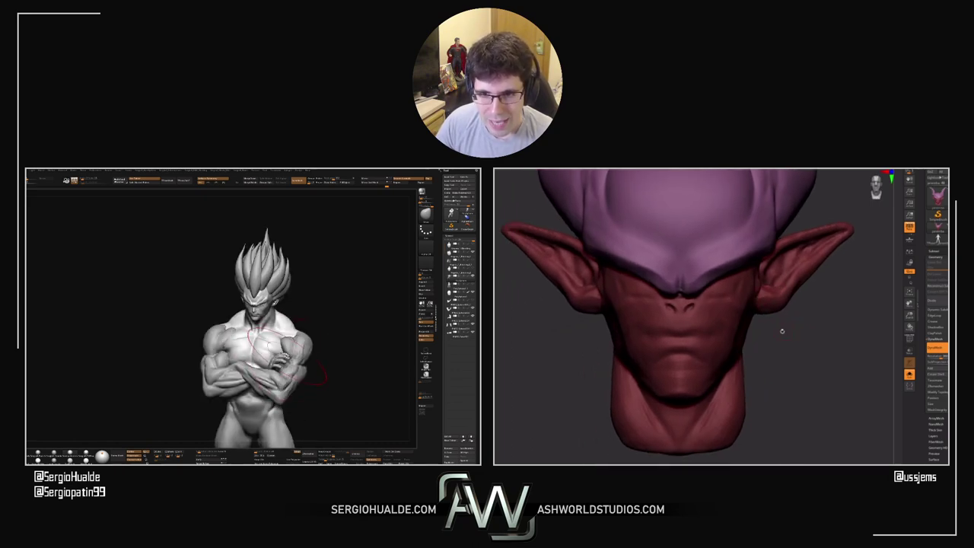
{"action": "right_click_drag", "start_coordinate": [782, 331], "coordinate": [770, 332], "text": "alt"}
{"action": "key", "text": "s"}
Isolate the muscular figure's torso and work on the creature's jaw from the side with a resized brush
{"action": "mouse_move", "coordinate": [286, 359]}
{"action": "right_mouse_down"}
{"action": "mouse_move", "coordinate": [226, 364]}
{"action": "mouse_move", "coordinate": [218, 353]}
{"action": "mouse_move", "coordinate": [227, 347]}
{"action": "right_mouse_up"}
{"action": "right_click_drag", "start_coordinate": [632, 325], "coordinate": [662, 326]}
{"action": "right_click_drag", "start_coordinate": [227, 347], "coordinate": [236, 341]}
{"action": "key", "text": "s"}
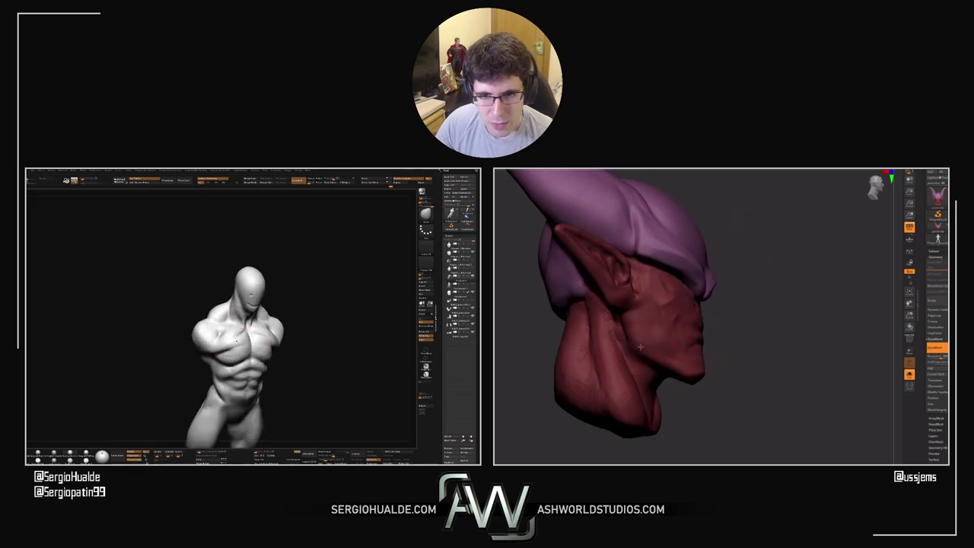
{"action": "right_click_drag", "start_coordinate": [700, 367], "coordinate": [694, 370]}
{"action": "key", "text": "s"}
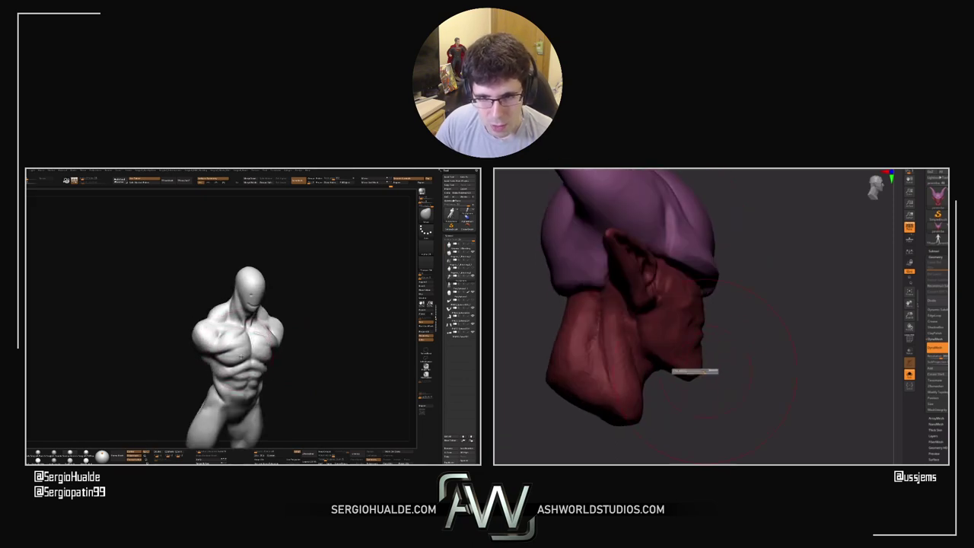
Reshape the creature's chin and mouth in profile, using a smaller brush and pulling the chin back
{"action": "right_click_drag", "start_coordinate": [235, 348], "coordinate": [247, 366]}
{"action": "left_click_drag", "start_coordinate": [695, 371], "coordinate": [675, 371]}
{"action": "right_click_drag", "start_coordinate": [674, 372], "coordinate": [704, 354]}
{"action": "key", "text": "s"}
{"action": "left_click_drag", "start_coordinate": [683, 339], "coordinate": [692, 339]}
{"action": "right_click_drag", "start_coordinate": [235, 361], "coordinate": [238, 356]}
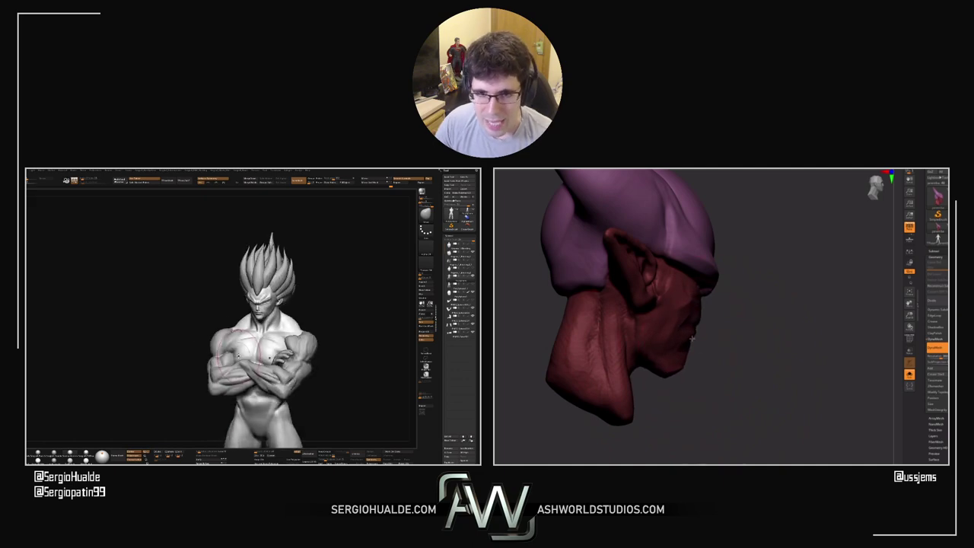
{"action": "right_click_drag", "start_coordinate": [691, 339], "coordinate": [663, 341]}
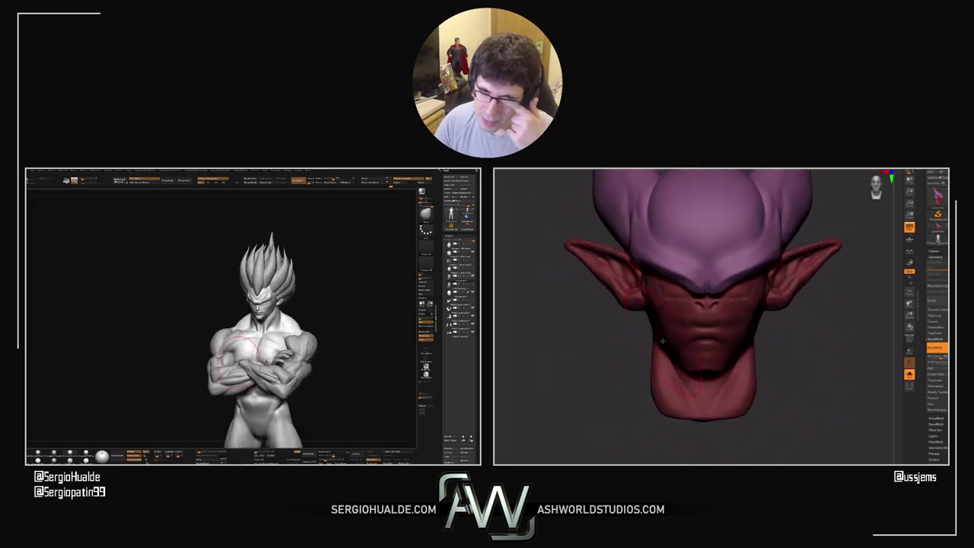
Build up the muscles on the back of the creature's neck beneath the helmet's rear edge
{"action": "right_click_drag", "start_coordinate": [734, 337], "coordinate": [652, 323]}
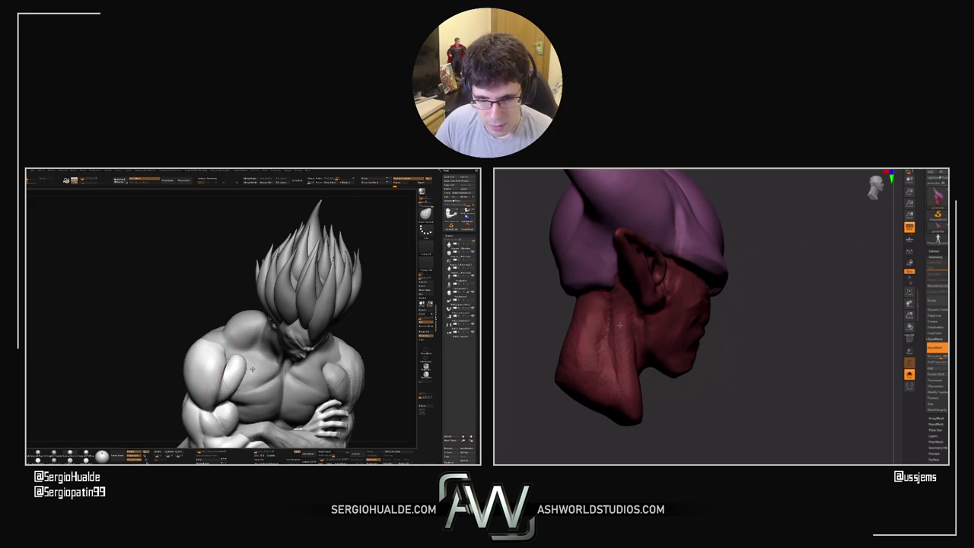
{"action": "right_click_drag", "start_coordinate": [603, 303], "coordinate": [830, 262]}
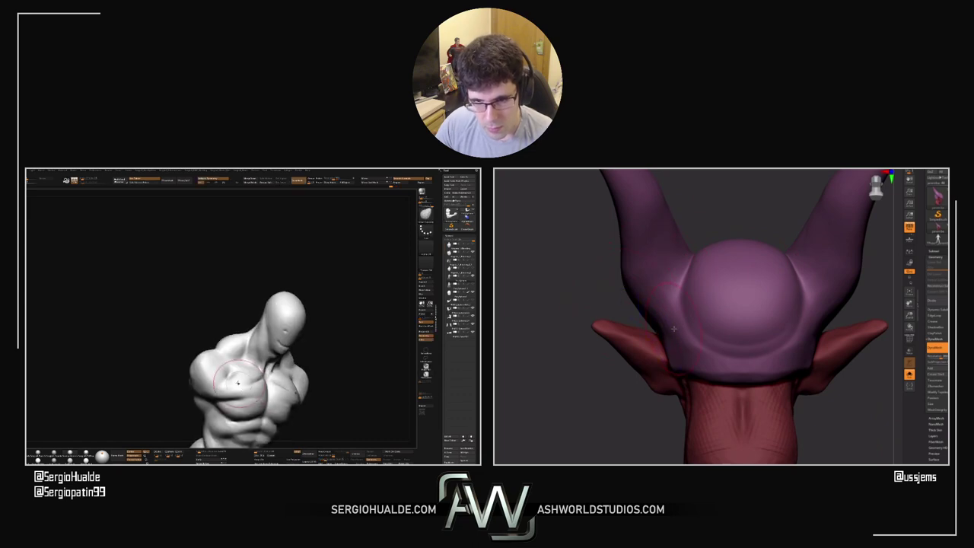
{"action": "right_click_drag", "start_coordinate": [717, 332], "coordinate": [784, 329]}
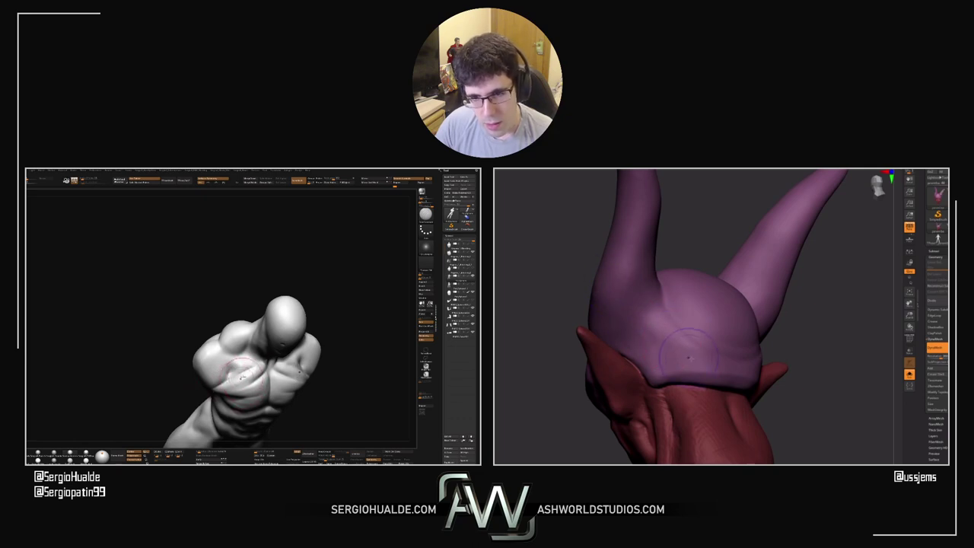
{"action": "right_click_drag", "start_coordinate": [715, 371], "coordinate": [709, 390]}
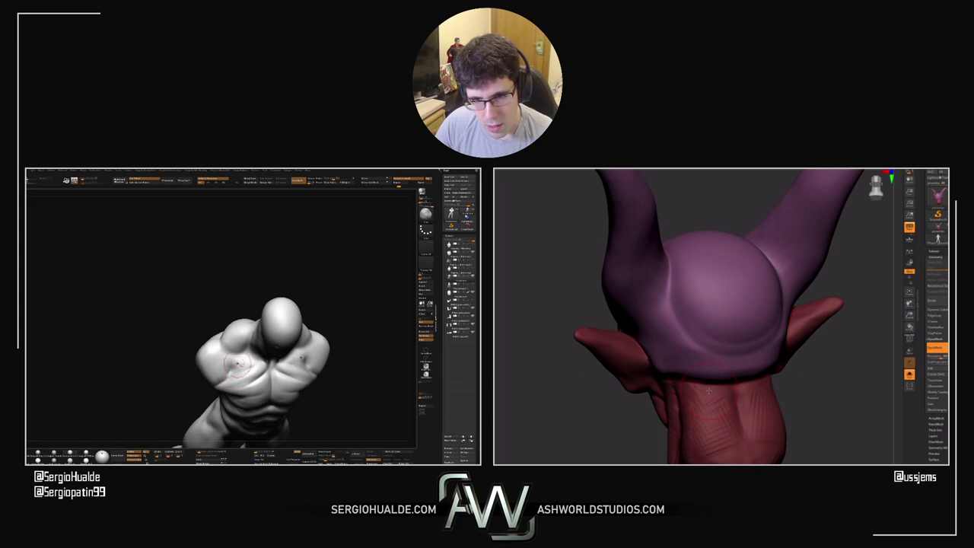
{"action": "right_click_drag", "start_coordinate": [673, 355], "coordinate": [838, 284]}
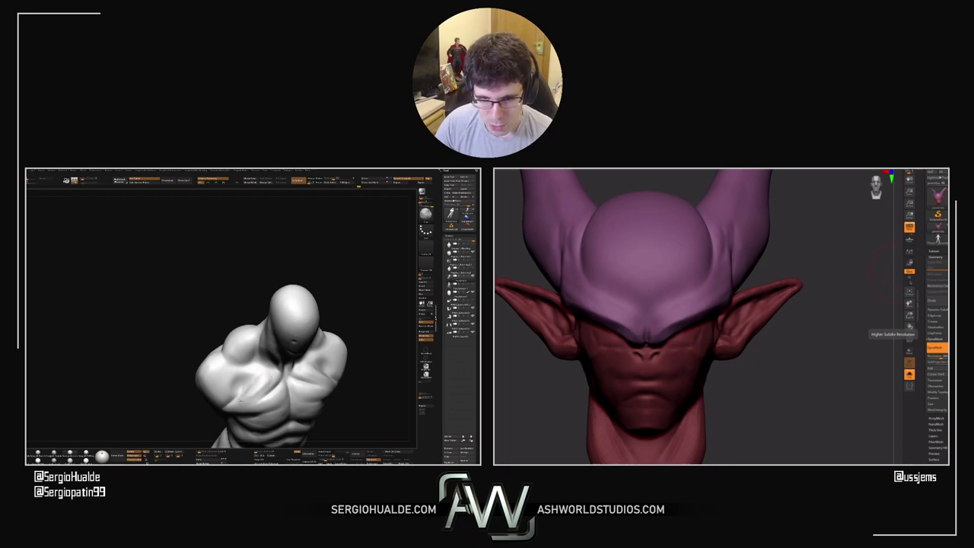
Refine where the chest meets the shoulder on the figure's isolated torso, then compare with the full pose
{"action": "right_click_drag", "start_coordinate": [242, 399], "coordinate": [253, 384]}
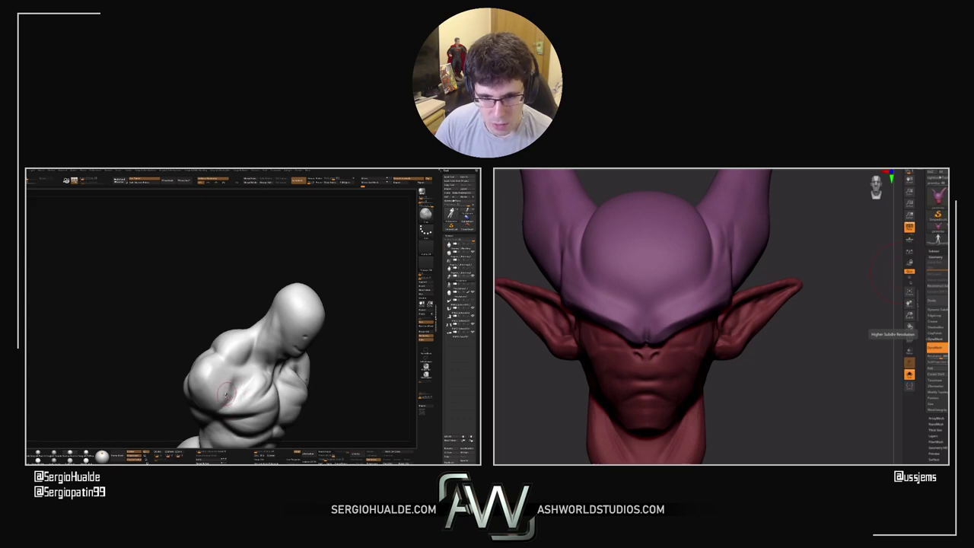
{"action": "mouse_move", "coordinate": [250, 382]}
{"action": "right_mouse_down"}
{"action": "mouse_move", "coordinate": [240, 394]}
{"action": "mouse_move", "coordinate": [256, 393]}
{"action": "right_mouse_up"}
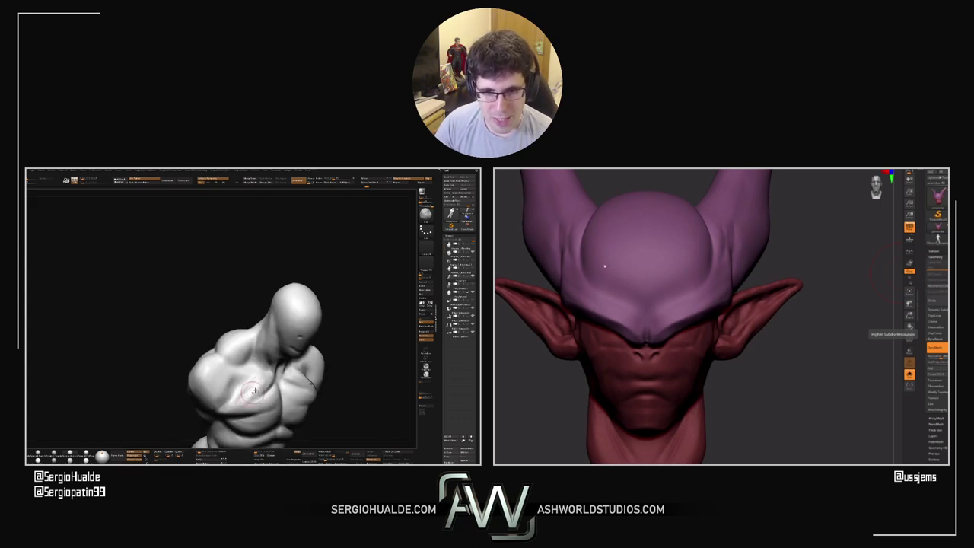
{"action": "right_click_drag", "start_coordinate": [678, 379], "coordinate": [670, 335], "text": "ctrl"}
{"action": "right_click_drag", "start_coordinate": [256, 392], "coordinate": [258, 383]}
{"action": "mouse_move", "coordinate": [669, 334]}
{"action": "right_mouse_down"}
{"action": "mouse_move", "coordinate": [674, 323]}
{"action": "mouse_move", "coordinate": [664, 321]}
{"action": "right_mouse_up"}
{"action": "mouse_move", "coordinate": [270, 391]}
{"action": "right_mouse_down", "text": "ctrl"}
{"action": "mouse_move", "coordinate": [266, 376]}
{"action": "mouse_move", "coordinate": [278, 391]}
{"action": "right_mouse_up", "text": "ctrl"}
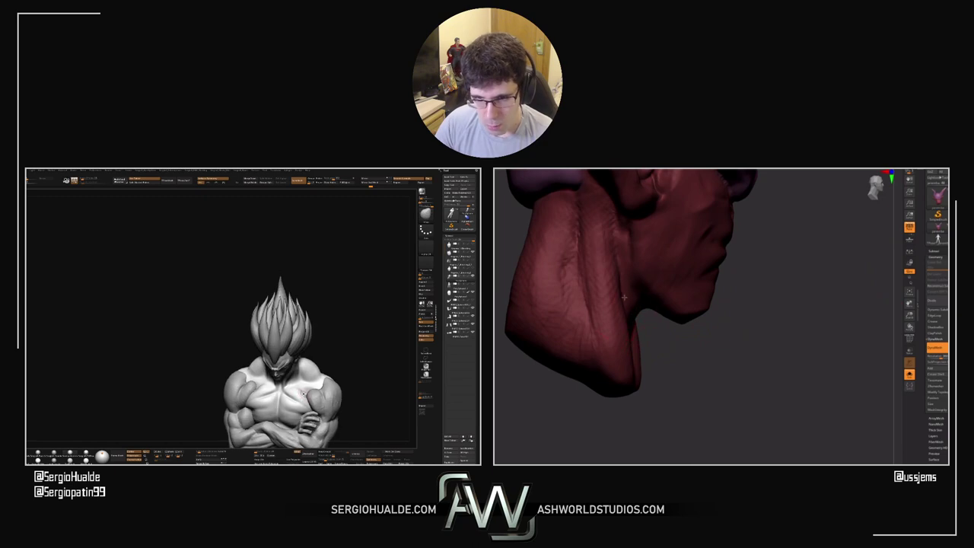
Refine the underside of the creature's jaw and the side of its neck in profile
{"action": "right_click_drag", "start_coordinate": [624, 287], "coordinate": [644, 306]}
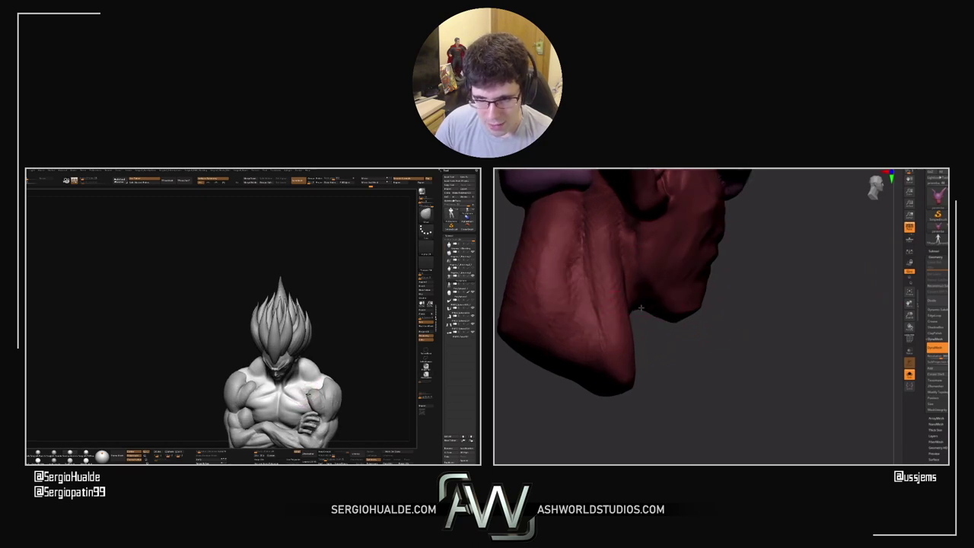
{"action": "right_click_drag", "start_coordinate": [311, 398], "coordinate": [313, 408]}
{"action": "right_click_drag", "start_coordinate": [680, 317], "coordinate": [674, 322]}
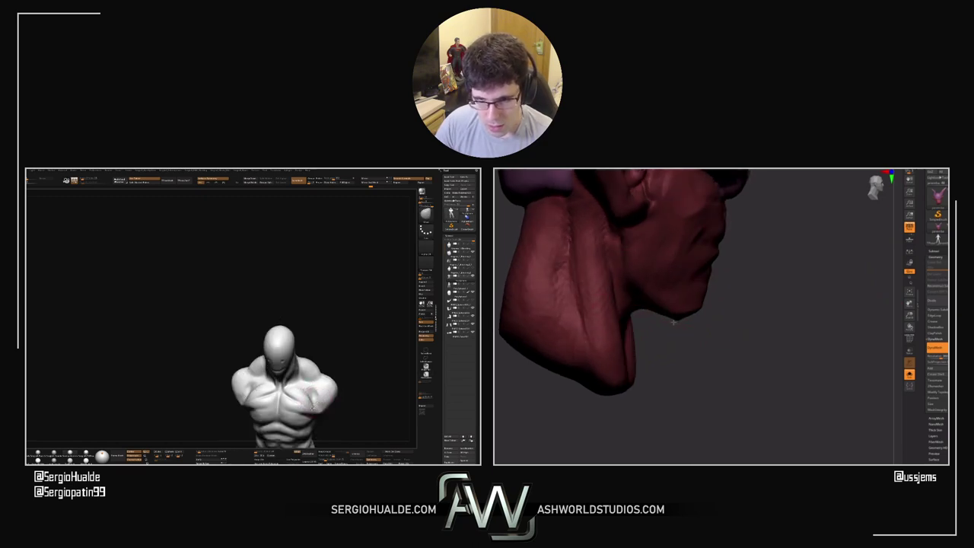
{"action": "right_click_drag", "start_coordinate": [311, 400], "coordinate": [314, 396]}
{"action": "mouse_move", "coordinate": [673, 323]}
{"action": "right_mouse_down"}
{"action": "mouse_move", "coordinate": [640, 297]}
{"action": "mouse_move", "coordinate": [666, 335]}
{"action": "right_mouse_up"}
{"action": "mouse_move", "coordinate": [283, 397]}
{"action": "right_mouse_down"}
{"action": "mouse_move", "coordinate": [267, 396]}
{"action": "mouse_move", "coordinate": [257, 373]}
{"action": "mouse_move", "coordinate": [259, 391]}
{"action": "right_mouse_up"}
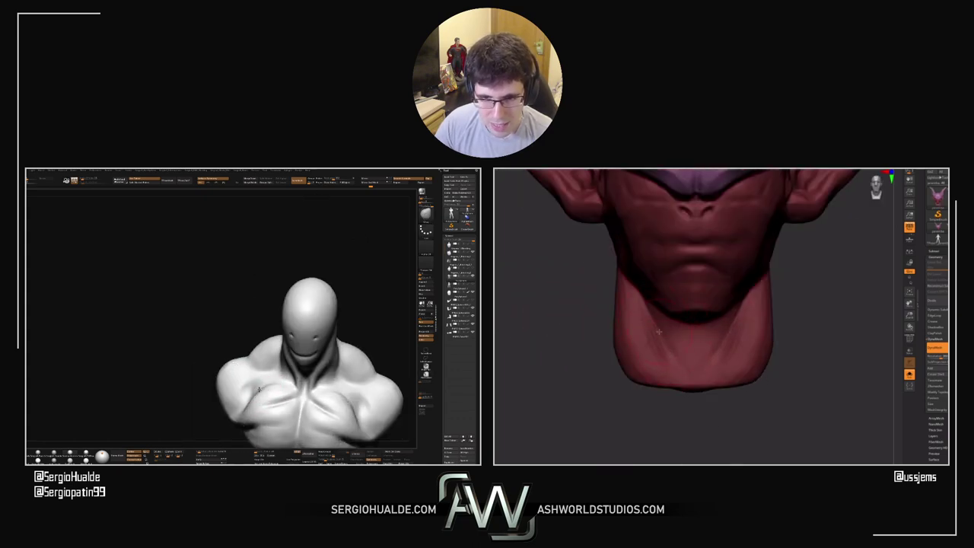
Define the creature's neck muscle running from behind the ear down to the throat, adjusting the brush size
{"action": "right_click_drag", "start_coordinate": [663, 349], "coordinate": [656, 350]}
{"action": "right_click_drag", "start_coordinate": [260, 392], "coordinate": [237, 389], "text": "ctrl"}
{"action": "right_click_drag", "start_coordinate": [283, 410], "coordinate": [261, 360], "text": "ctrl"}
{"action": "right_click_drag", "start_coordinate": [641, 313], "coordinate": [647, 311]}
{"action": "right_click_drag", "start_coordinate": [305, 341], "coordinate": [298, 353]}
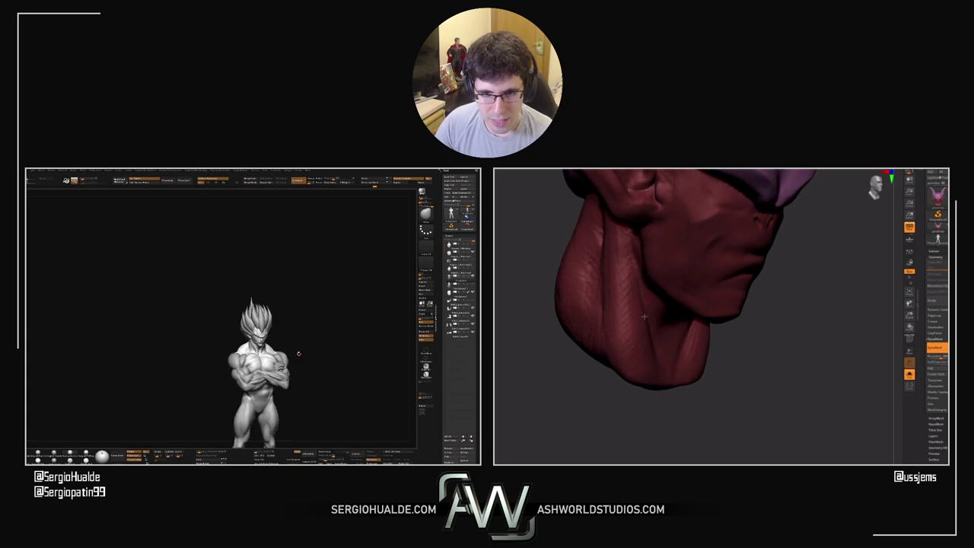
{"action": "right_click_drag", "start_coordinate": [644, 315], "coordinate": [662, 313]}
{"action": "key", "text": "s"}
{"action": "left_click_drag", "start_coordinate": [613, 250], "coordinate": [621, 249]}
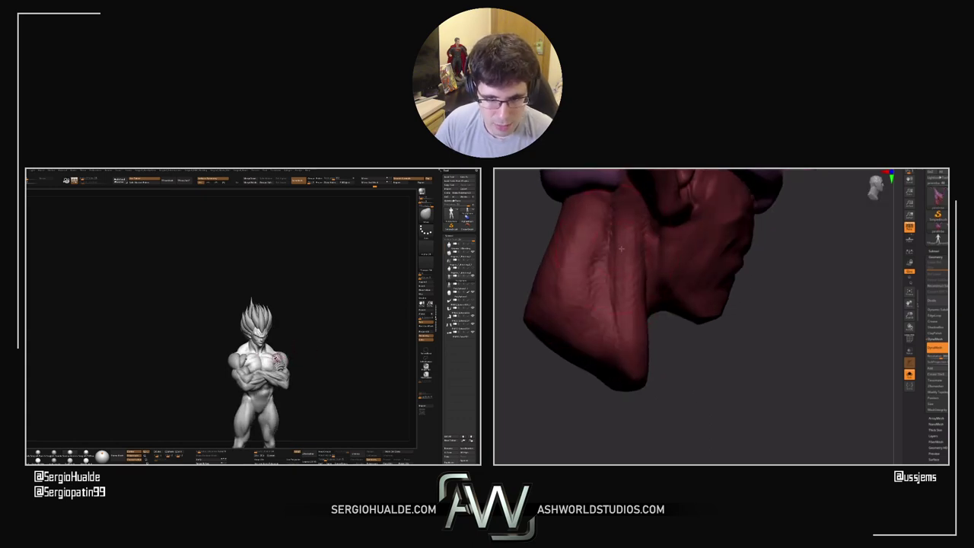
Shape the back of the creature's neck behind the ear while reviewing the figure's crossed arms
{"action": "right_click_drag", "start_coordinate": [678, 253], "coordinate": [799, 373]}
{"action": "right_click_drag", "start_coordinate": [276, 352], "coordinate": [265, 385], "text": "ctrl"}
{"action": "right_click_drag", "start_coordinate": [624, 323], "coordinate": [686, 316]}
{"action": "right_click_drag", "start_coordinate": [264, 385], "coordinate": [260, 399]}
{"action": "right_click_drag", "start_coordinate": [687, 314], "coordinate": [683, 320]}
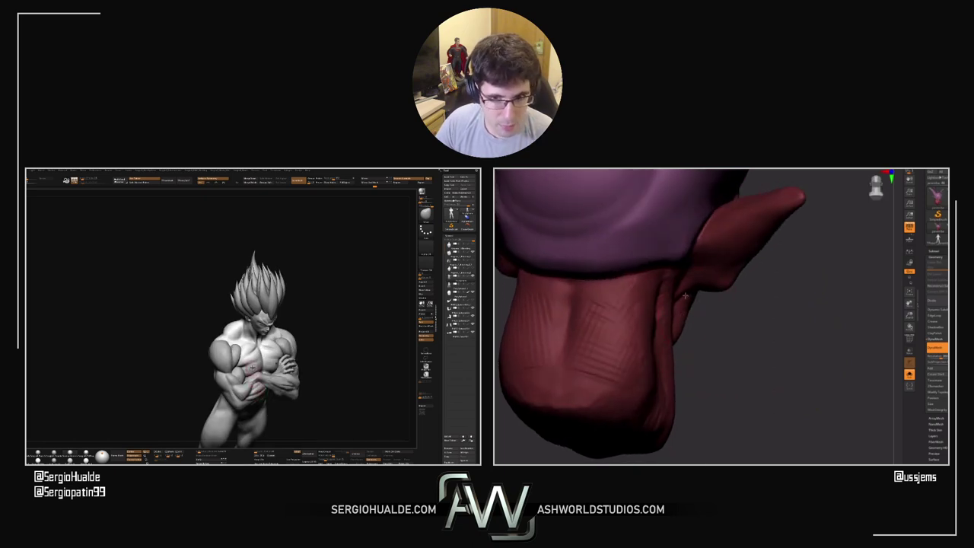
{"action": "right_click_drag", "start_coordinate": [252, 368], "coordinate": [232, 371]}
{"action": "mouse_move", "coordinate": [686, 296]}
{"action": "right_mouse_down"}
{"action": "mouse_move", "coordinate": [625, 301]}
{"action": "mouse_move", "coordinate": [693, 303]}
{"action": "mouse_move", "coordinate": [680, 296]}
{"action": "right_mouse_up"}
Isolate the muscular figure's bent arm and refine its upper arm above the elbow
{"action": "left_click", "coordinate": [233, 376], "text": "ctrl+shift"}
{"action": "right_click_drag", "start_coordinate": [233, 375], "coordinate": [251, 379]}
{"action": "right_click_drag", "start_coordinate": [689, 333], "coordinate": [716, 333]}
{"action": "right_click_drag", "start_coordinate": [233, 369], "coordinate": [232, 382], "text": "ctrl"}
{"action": "mouse_move", "coordinate": [689, 310]}
{"action": "right_mouse_down"}
{"action": "mouse_move", "coordinate": [703, 311]}
{"action": "mouse_move", "coordinate": [708, 345]}
{"action": "mouse_move", "coordinate": [719, 328]}
{"action": "right_mouse_up"}
{"action": "mouse_move", "coordinate": [225, 381]}
{"action": "right_mouse_down"}
{"action": "mouse_move", "coordinate": [244, 368]}
{"action": "mouse_move", "coordinate": [246, 382]}
{"action": "mouse_move", "coordinate": [220, 387]}
{"action": "right_mouse_up"}
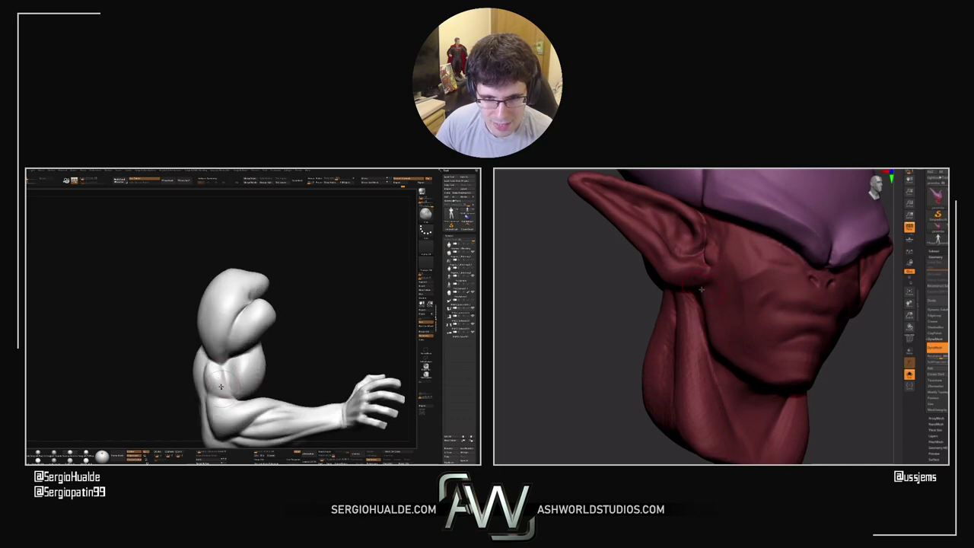
Switch to another sculpting brush and refine the planes of the creature's cheek and jaw
{"action": "right_click_drag", "start_coordinate": [613, 309], "coordinate": [712, 306]}
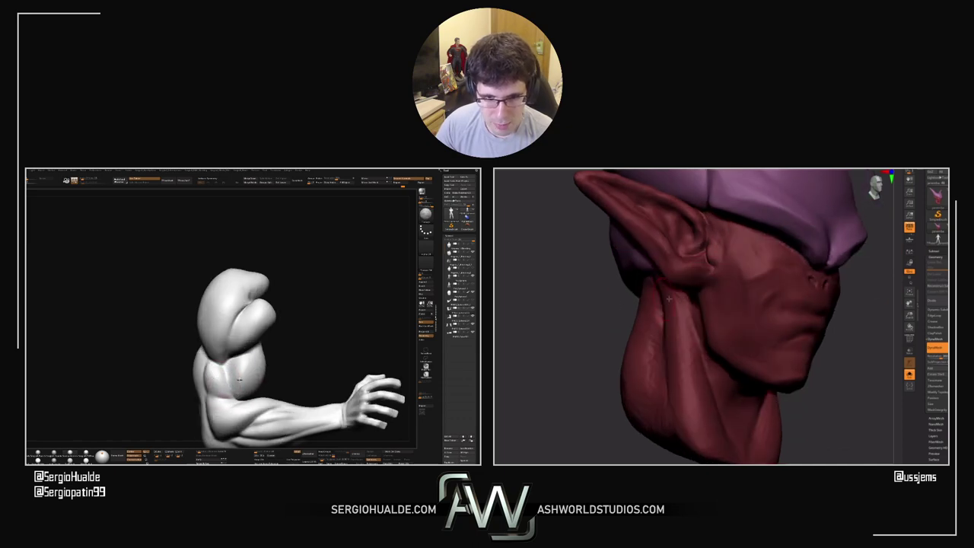
{"action": "key", "text": "b"}
{"action": "key", "text": "t"}
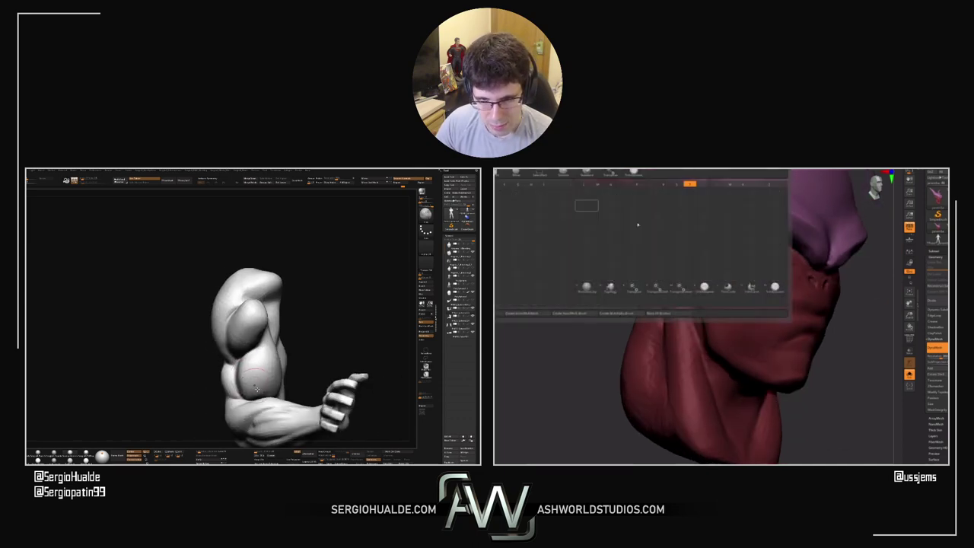
{"action": "left_click", "coordinate": [775, 287]}
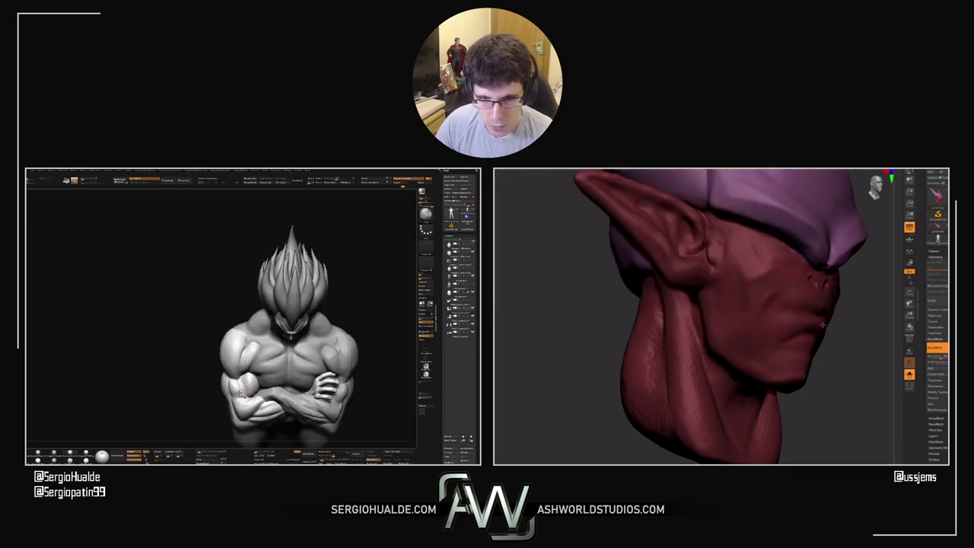
{"action": "right_click_drag", "start_coordinate": [765, 303], "coordinate": [807, 308]}
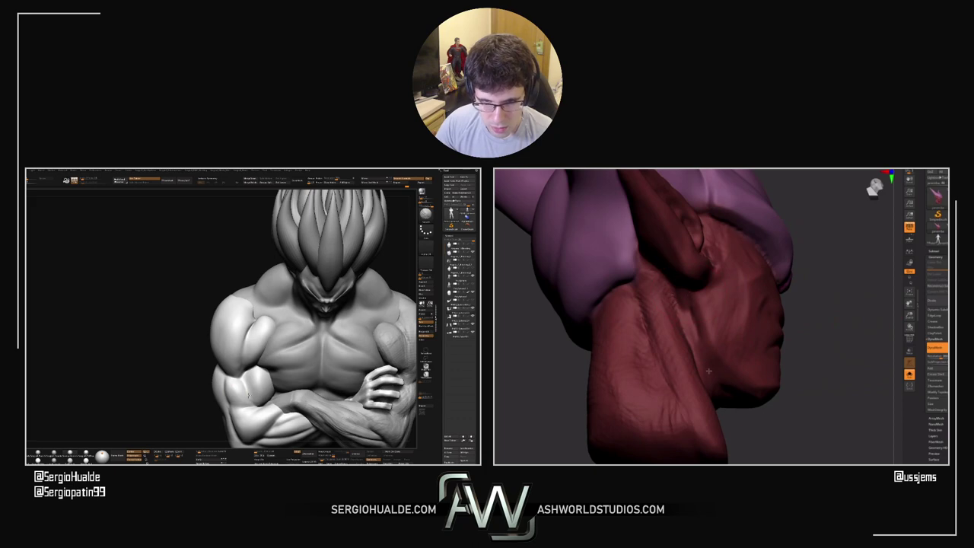
{"action": "right_click_drag", "start_coordinate": [754, 409], "coordinate": [739, 405]}
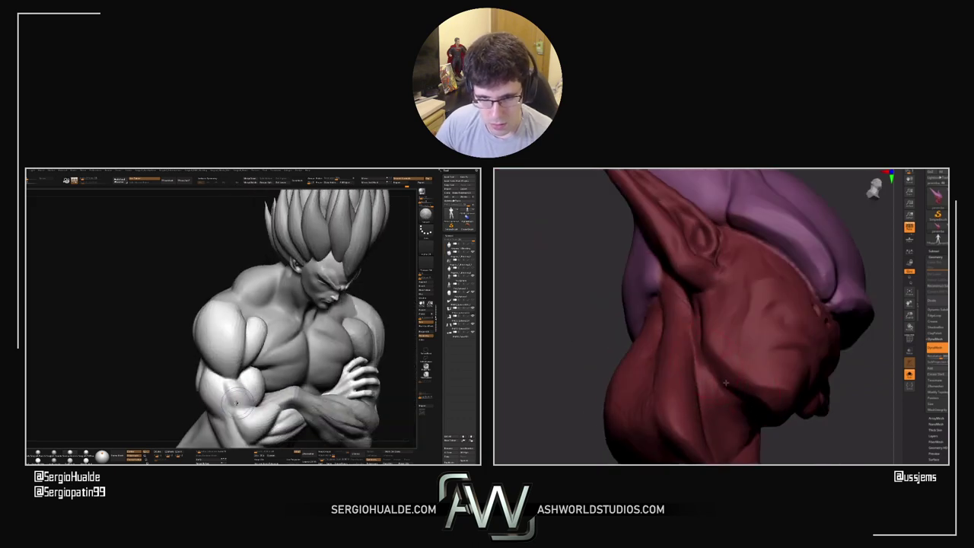
Refine the figure's upper arm and elbow in the full pose, along with the creature's jawline below the ear
{"action": "right_click_drag", "start_coordinate": [223, 405], "coordinate": [225, 400]}
{"action": "right_click_drag", "start_coordinate": [738, 405], "coordinate": [732, 395]}
{"action": "right_click_drag", "start_coordinate": [224, 401], "coordinate": [227, 393]}
{"action": "right_click_drag", "start_coordinate": [732, 394], "coordinate": [723, 380]}
{"action": "mouse_move", "coordinate": [227, 393]}
{"action": "right_mouse_down"}
{"action": "mouse_move", "coordinate": [236, 395]}
{"action": "mouse_move", "coordinate": [218, 391]}
{"action": "right_mouse_up"}
{"action": "right_click_drag", "start_coordinate": [701, 350], "coordinate": [772, 371]}
{"action": "right_click_drag", "start_coordinate": [217, 390], "coordinate": [216, 392]}
{"action": "right_click_drag", "start_coordinate": [772, 371], "coordinate": [837, 396]}
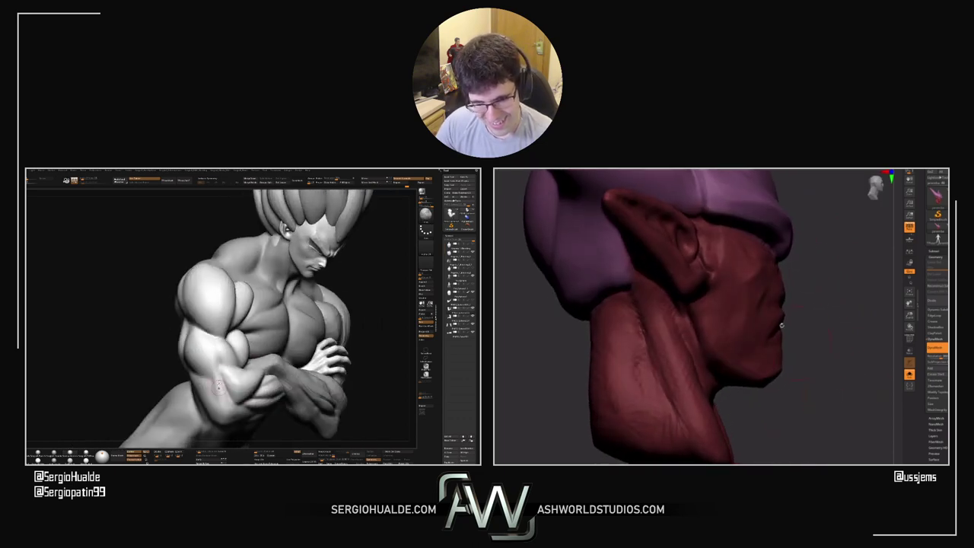
Define the figure's elbow and forearm muscles, and check the creature's chin and jaw from front and side
{"action": "right_click_drag", "start_coordinate": [217, 394], "coordinate": [222, 412]}
{"action": "right_click_drag", "start_coordinate": [830, 395], "coordinate": [788, 392]}
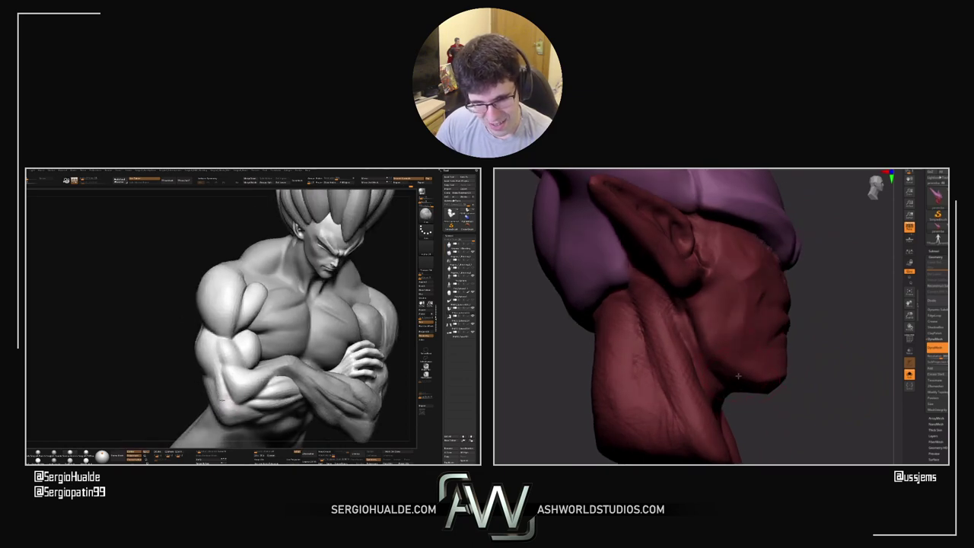
{"action": "right_click_drag", "start_coordinate": [795, 395], "coordinate": [738, 359]}
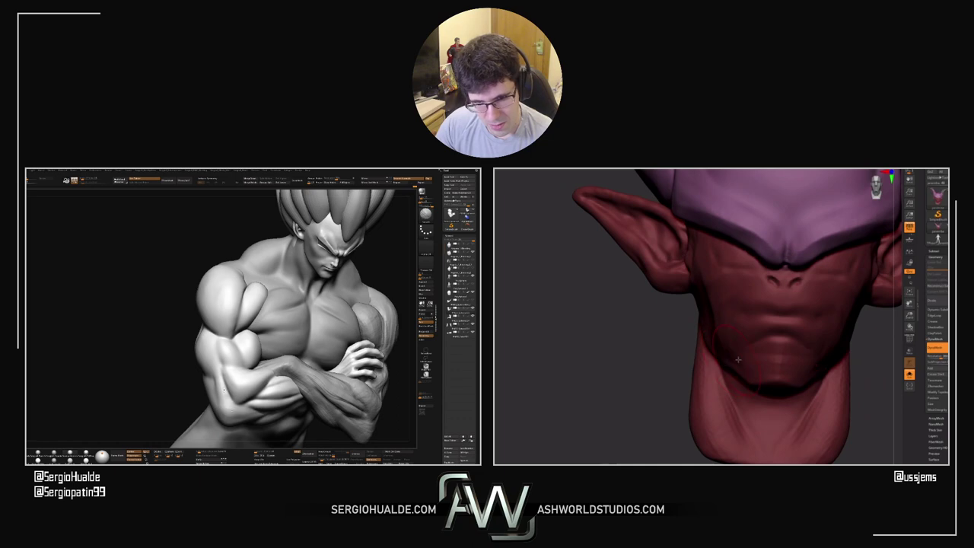
{"action": "right_click_drag", "start_coordinate": [222, 397], "coordinate": [304, 423]}
{"action": "right_click_drag", "start_coordinate": [241, 394], "coordinate": [245, 394]}
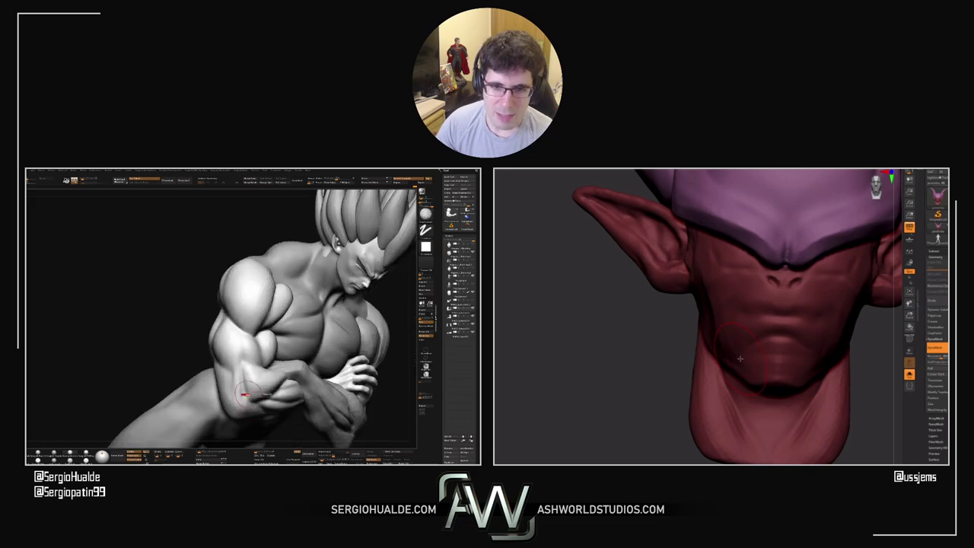
{"action": "mouse_move", "coordinate": [768, 343]}
{"action": "right_mouse_down", "text": "ctrl"}
{"action": "mouse_move", "coordinate": [715, 343]}
{"action": "mouse_move", "coordinate": [810, 349]}
{"action": "mouse_move", "coordinate": [772, 356]}
{"action": "right_mouse_up", "text": "ctrl"}
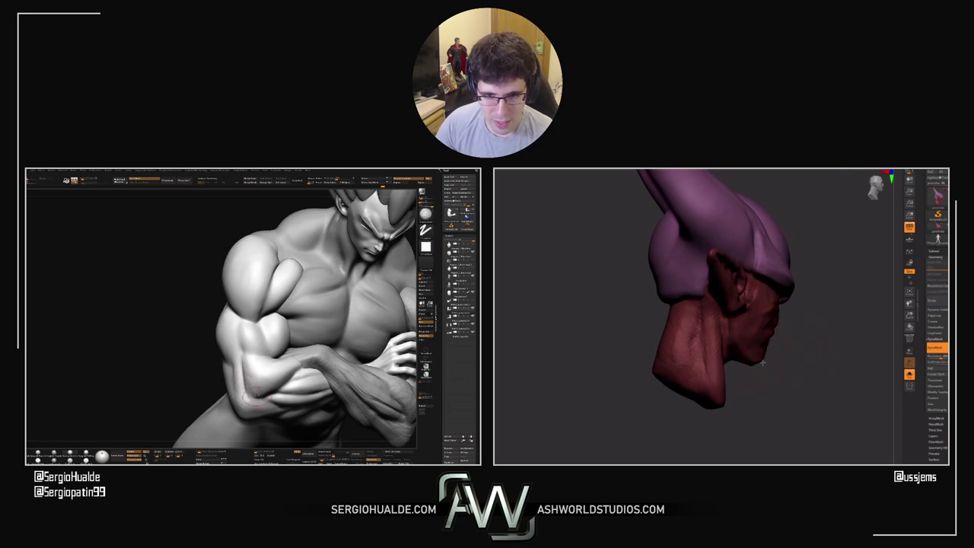
Select the creature's head part and refine the ear, helmet brow and horns from several angles
{"action": "right_click_drag", "start_coordinate": [735, 295], "coordinate": [712, 293]}
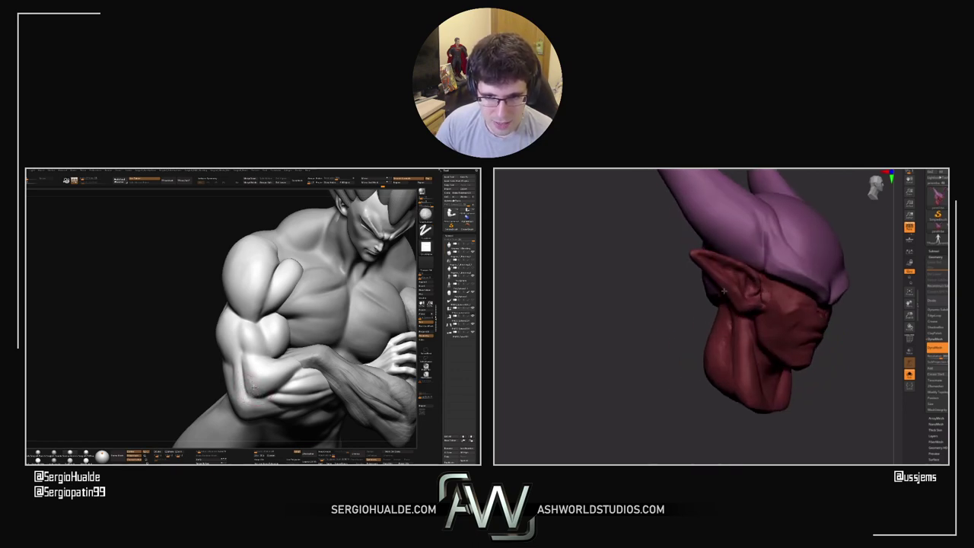
{"action": "left_click", "coordinate": [736, 292], "text": "alt"}
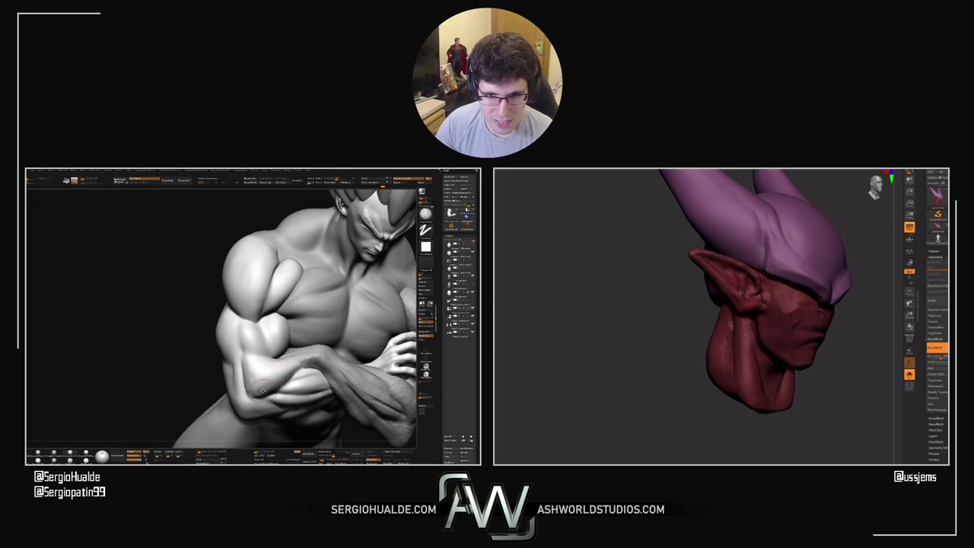
{"action": "right_click_drag", "start_coordinate": [739, 302], "coordinate": [749, 303]}
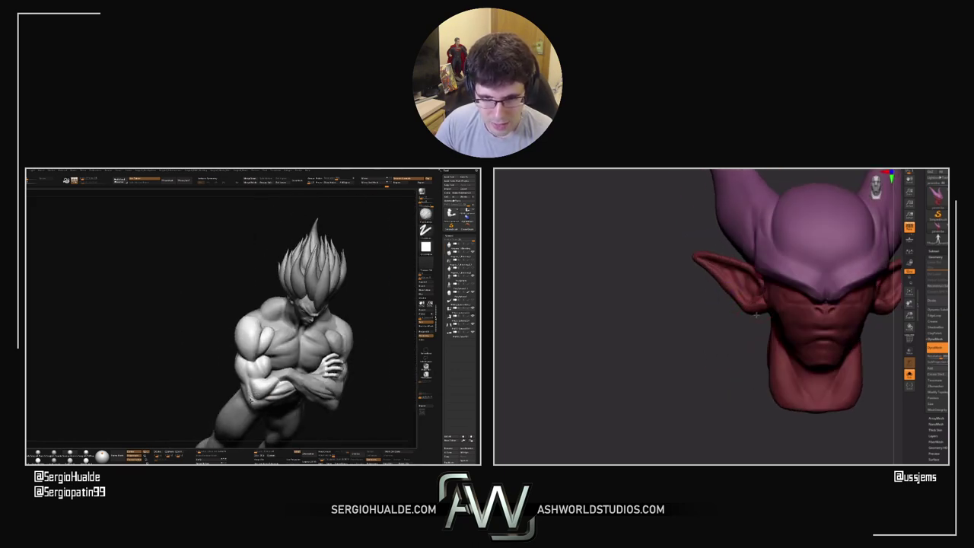
{"action": "mouse_move", "coordinate": [733, 307]}
{"action": "right_mouse_down"}
{"action": "mouse_move", "coordinate": [762, 304]}
{"action": "mouse_move", "coordinate": [723, 358]}
{"action": "mouse_move", "coordinate": [711, 342]}
{"action": "mouse_move", "coordinate": [755, 255]}
{"action": "mouse_move", "coordinate": [719, 274]}
{"action": "mouse_move", "coordinate": [693, 246]}
{"action": "mouse_move", "coordinate": [639, 310]}
{"action": "mouse_move", "coordinate": [715, 303]}
{"action": "mouse_move", "coordinate": [705, 297]}
{"action": "right_mouse_up"}
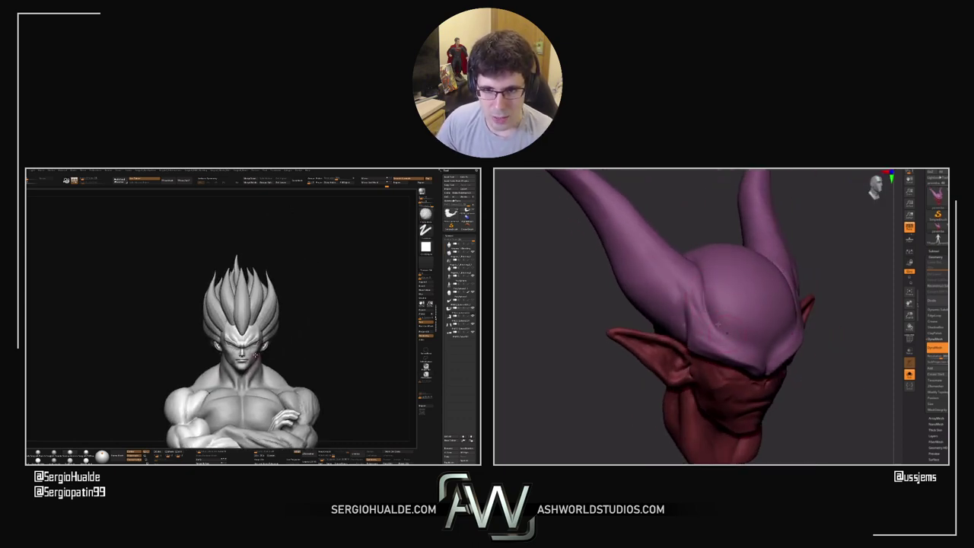
{"action": "right_click_drag", "start_coordinate": [719, 322], "coordinate": [691, 327]}
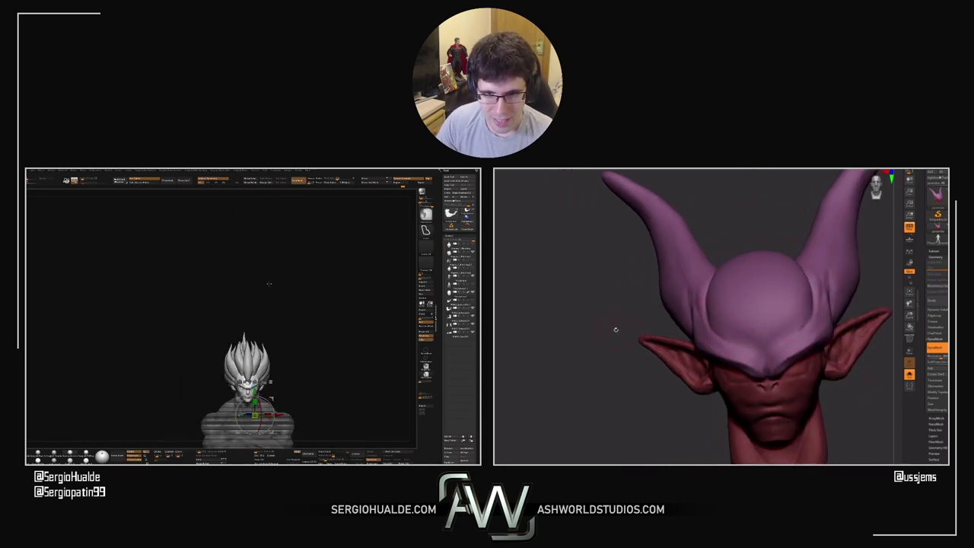
{"action": "right_click_drag", "start_coordinate": [717, 329], "coordinate": [746, 326]}
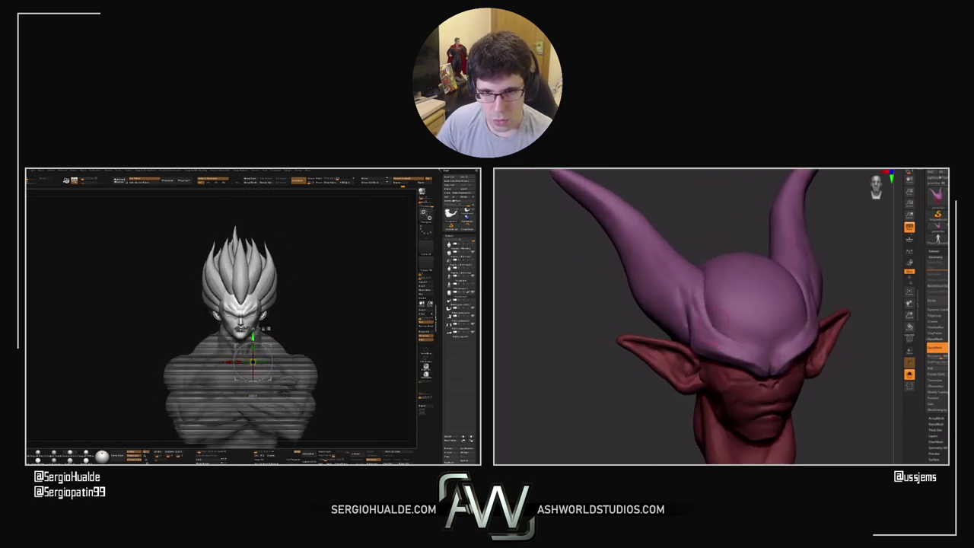
Refine the back of the creature's helmet, defining the crease around the dome and the lower rim
{"action": "left_click_drag", "start_coordinate": [826, 381], "coordinate": [787, 378]}
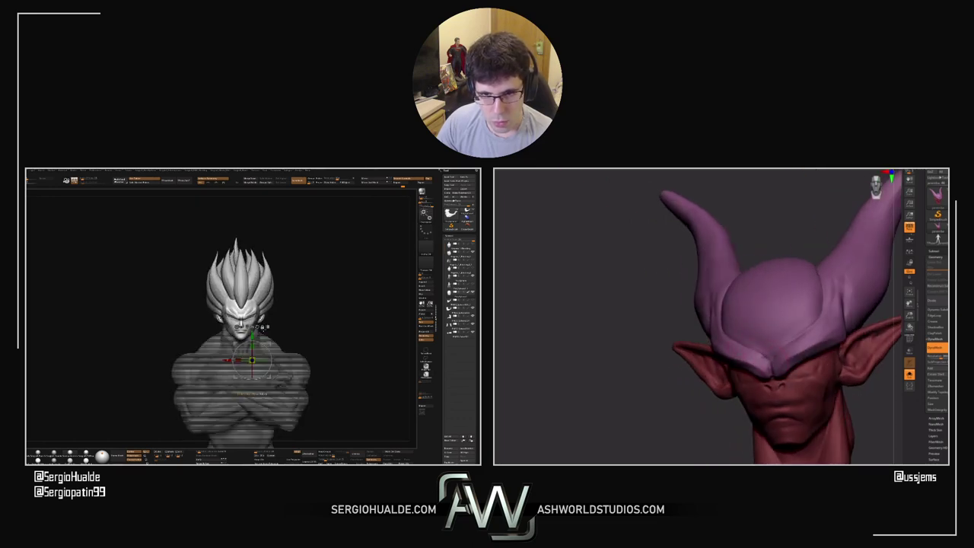
{"action": "left_click_drag", "start_coordinate": [866, 398], "coordinate": [822, 389]}
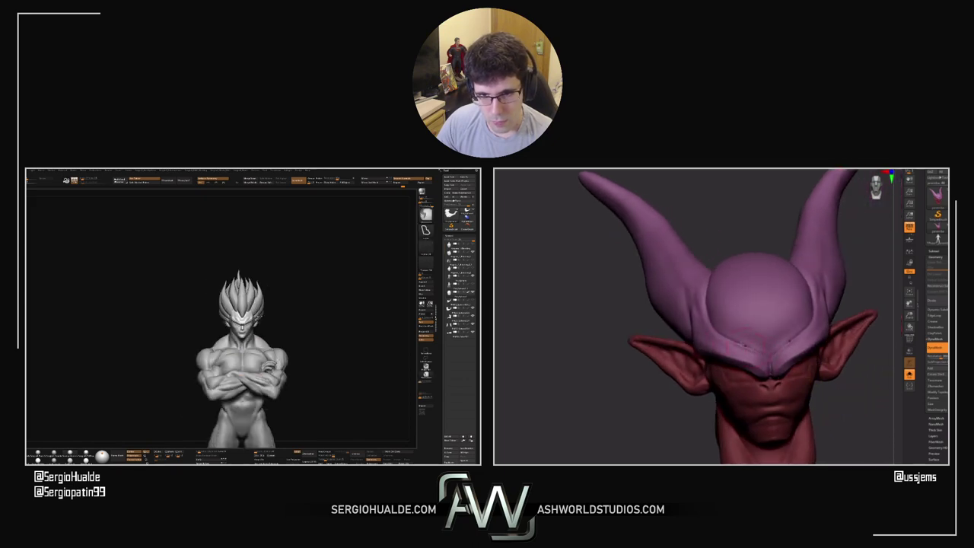
{"action": "right_click_drag", "start_coordinate": [827, 383], "coordinate": [741, 402]}
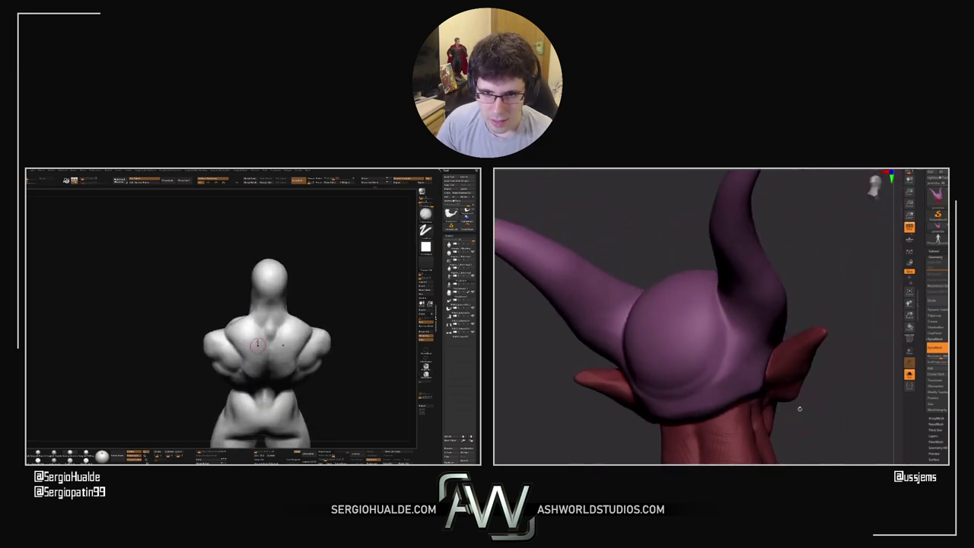
{"action": "right_click_drag", "start_coordinate": [589, 407], "coordinate": [614, 402]}
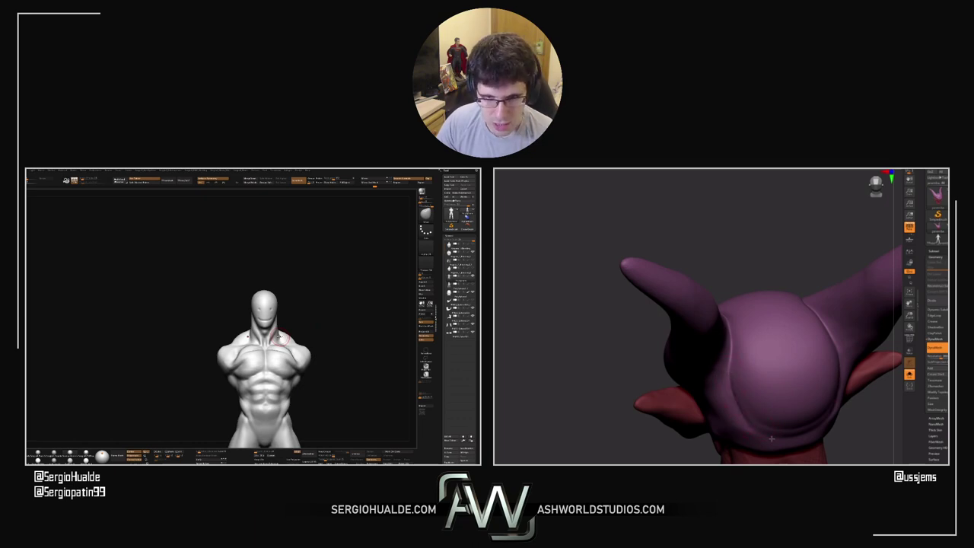
{"action": "mouse_move", "coordinate": [670, 419]}
{"action": "left_mouse_down"}
{"action": "mouse_move", "coordinate": [543, 353]}
{"action": "mouse_move", "coordinate": [602, 356]}
{"action": "left_mouse_up"}
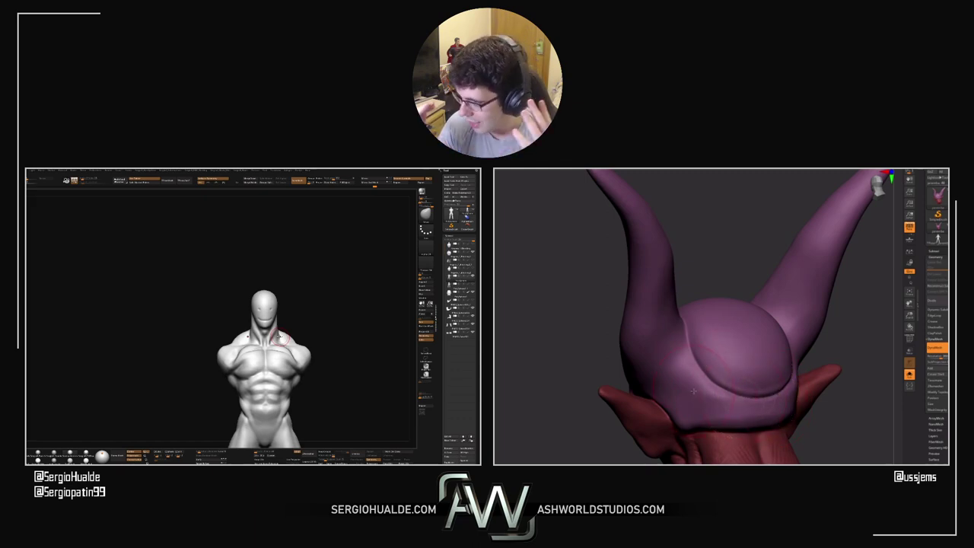
{"action": "left_click_drag", "start_coordinate": [571, 351], "coordinate": [632, 353]}
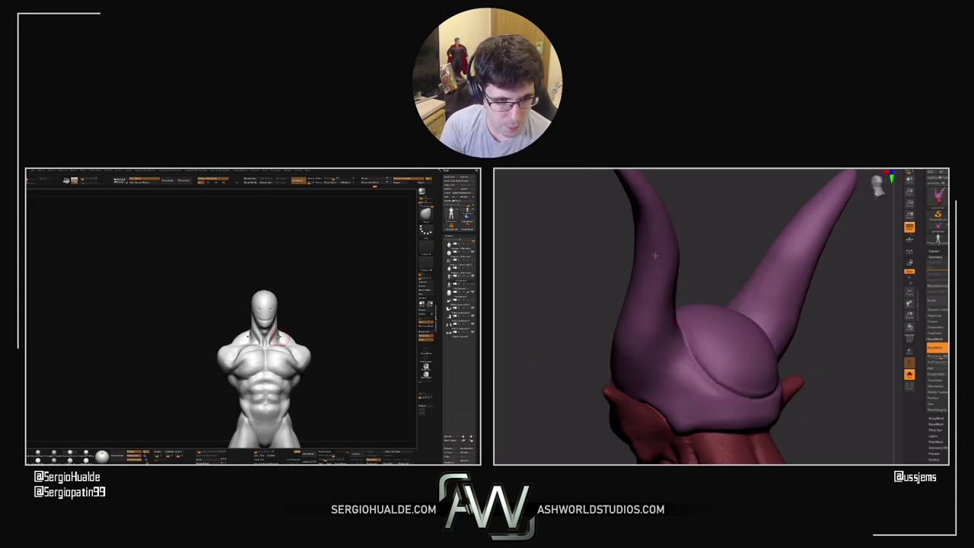
Refine the creature's horn from tip to base, and smooth the figure's armpit area between shoulder and chest
{"action": "left_click_drag", "start_coordinate": [607, 283], "coordinate": [622, 365], "text": "alt"}
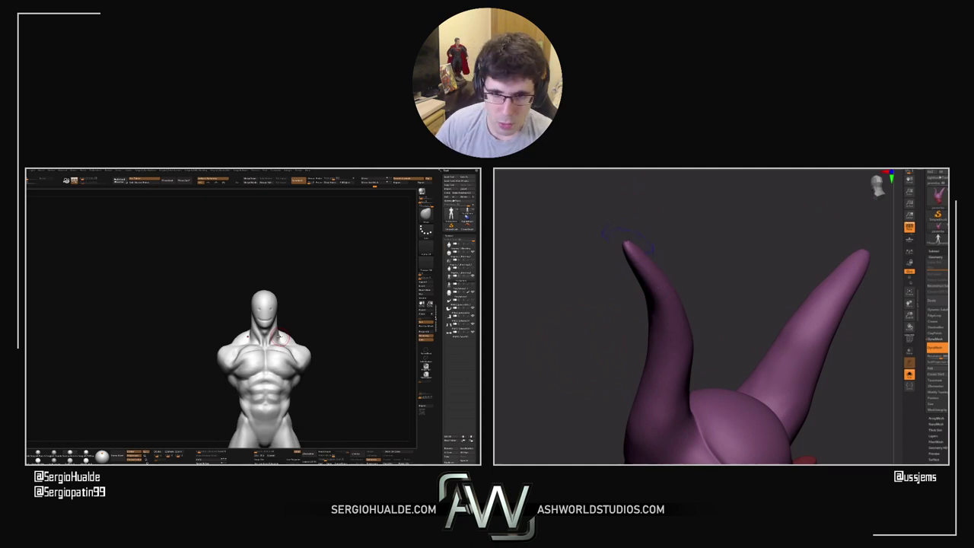
{"action": "left_click_drag", "start_coordinate": [605, 276], "coordinate": [563, 277]}
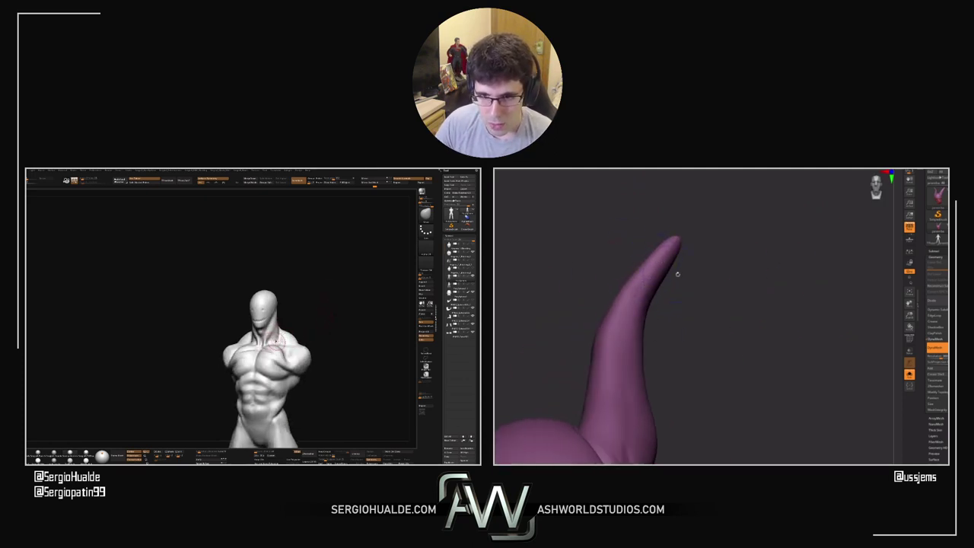
{"action": "key", "text": "s"}
{"action": "right_click_drag", "start_coordinate": [216, 351], "coordinate": [226, 373], "text": "ctrl"}
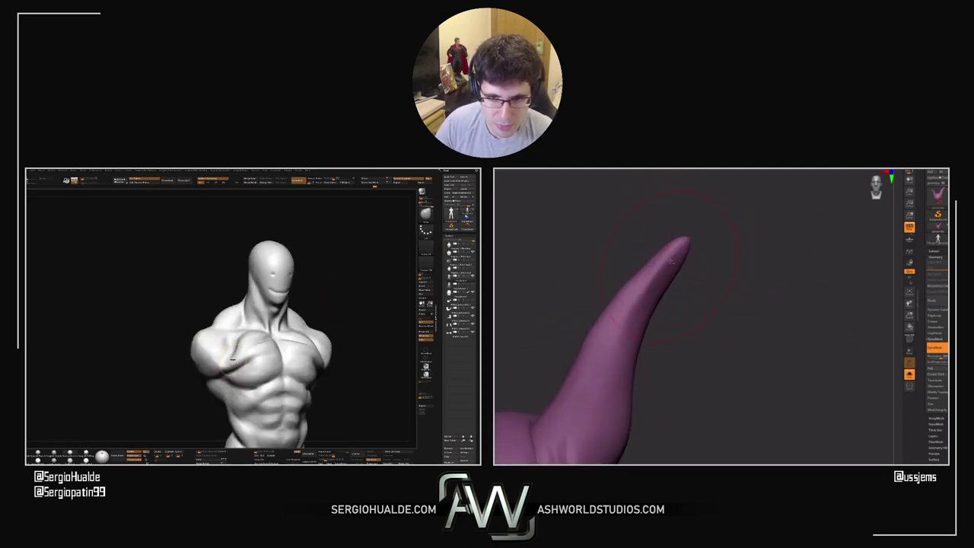
{"action": "left_click_drag", "start_coordinate": [232, 361], "coordinate": [234, 365], "text": "shift"}
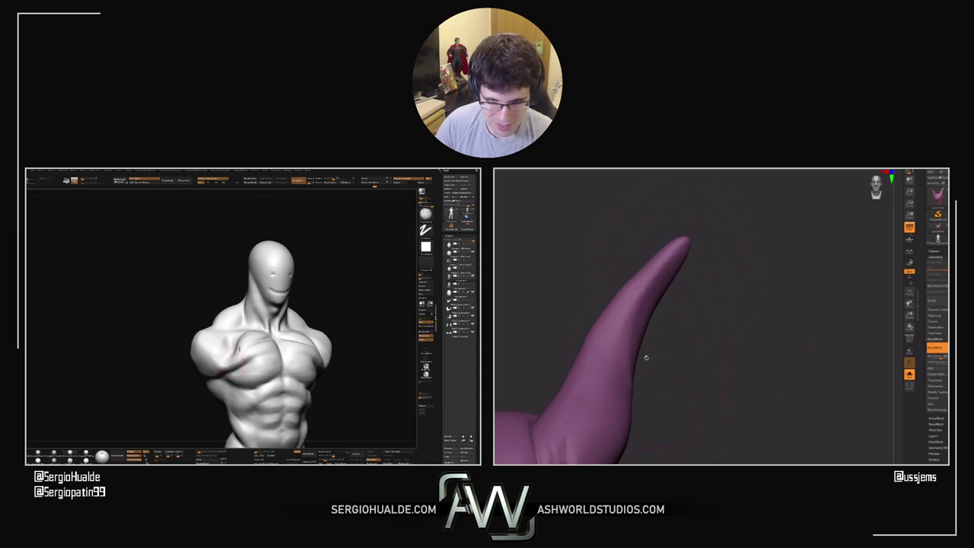
{"action": "left_click_drag", "start_coordinate": [646, 357], "coordinate": [713, 200]}
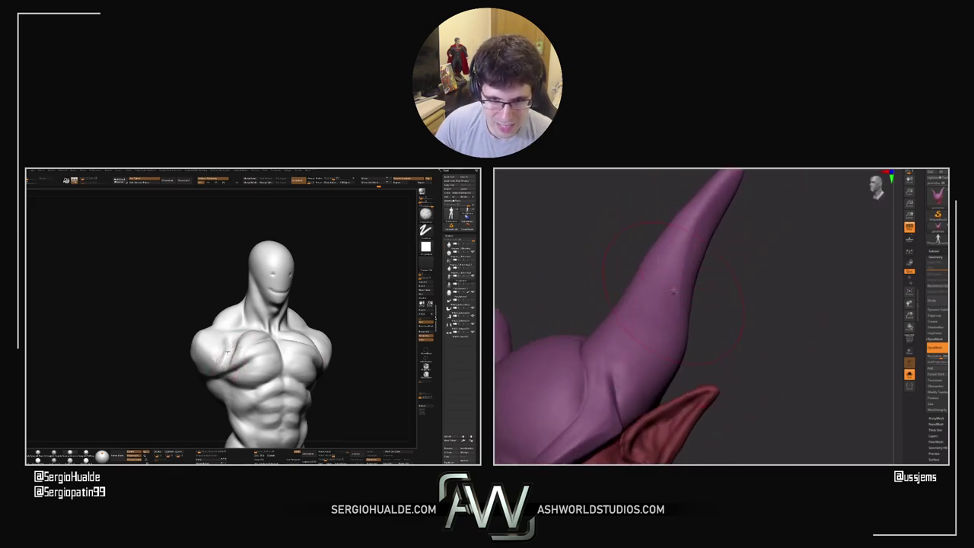
{"action": "left_click_drag", "start_coordinate": [678, 389], "coordinate": [664, 320]}
Resize the brush and sculpt the back of the creature's horn just above the helmet dome
{"action": "right_click_drag", "start_coordinate": [255, 355], "coordinate": [242, 341]}
{"action": "mouse_move", "coordinate": [748, 298]}
{"action": "left_mouse_down"}
{"action": "mouse_move", "coordinate": [739, 272]}
{"action": "mouse_move", "coordinate": [784, 306]}
{"action": "mouse_move", "coordinate": [782, 290]}
{"action": "left_mouse_up"}
{"action": "key", "text": "s"}
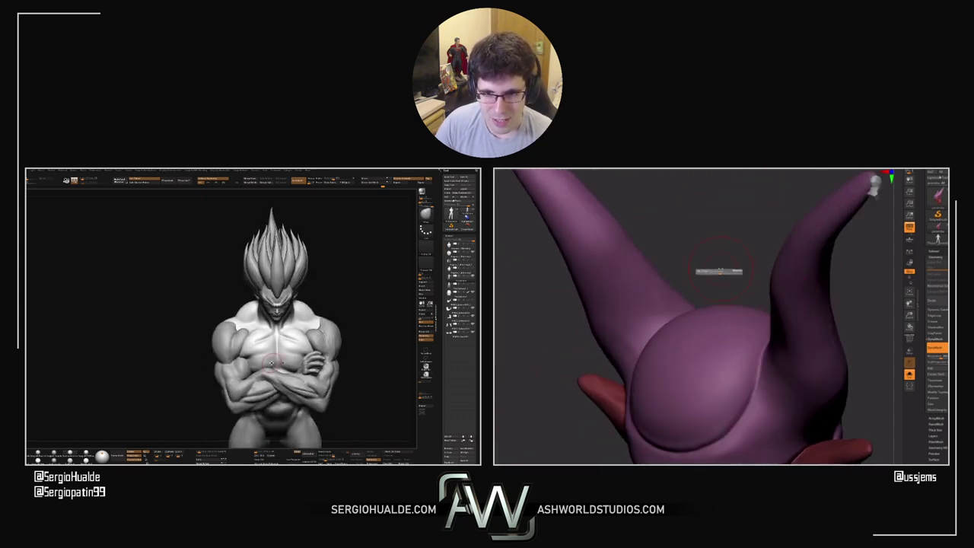
{"action": "key", "text": "s"}
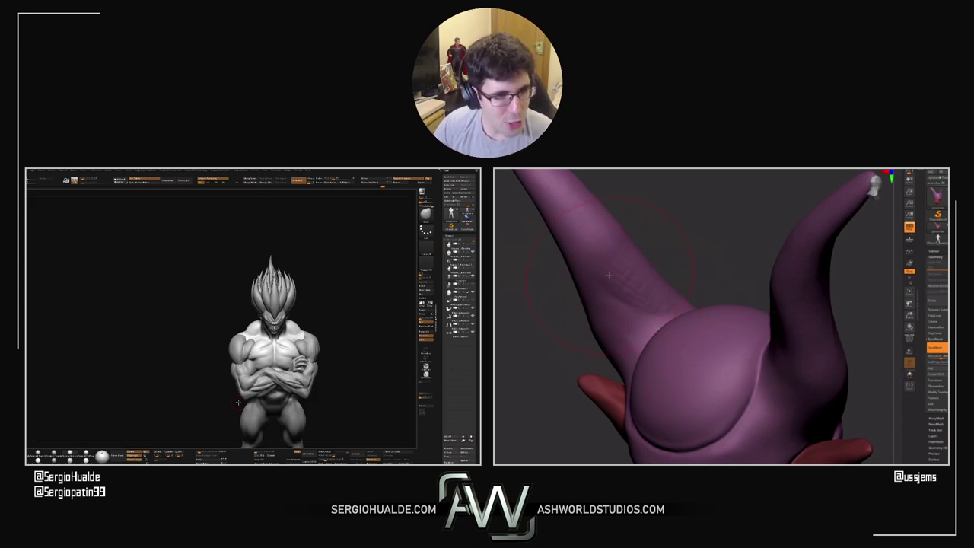
{"action": "key", "text": "s"}
{"action": "left_click", "coordinate": [602, 276]}
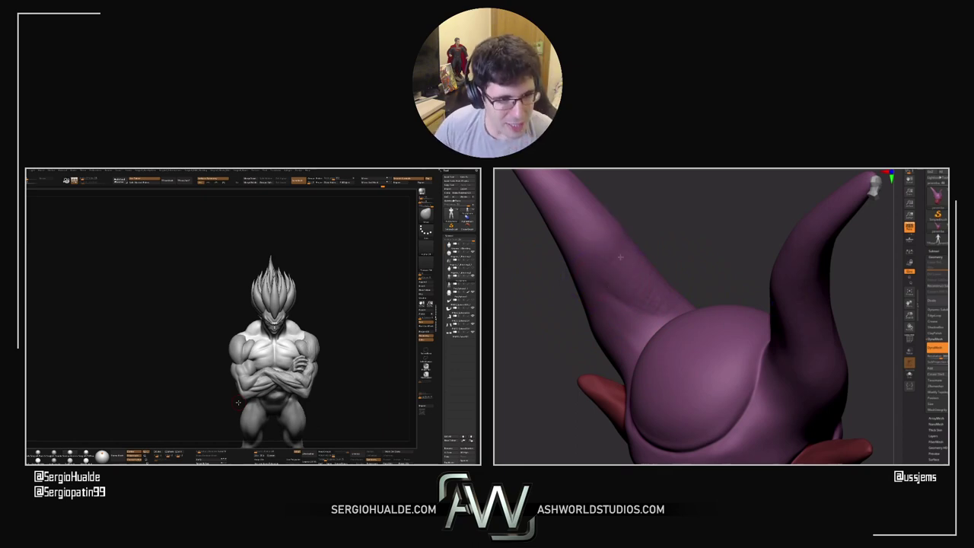
{"action": "left_click_drag", "start_coordinate": [678, 256], "coordinate": [586, 261]}
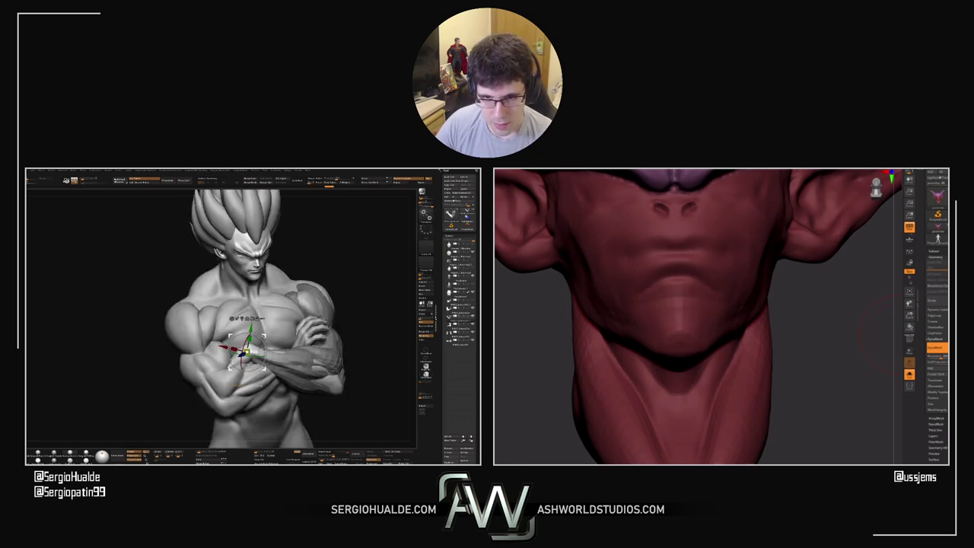
Reposition the unmasked part of the figure's crossed forearm with the transform gizmo and return to sculpting mode
{"action": "left_click_drag", "start_coordinate": [273, 336], "coordinate": [271, 339]}
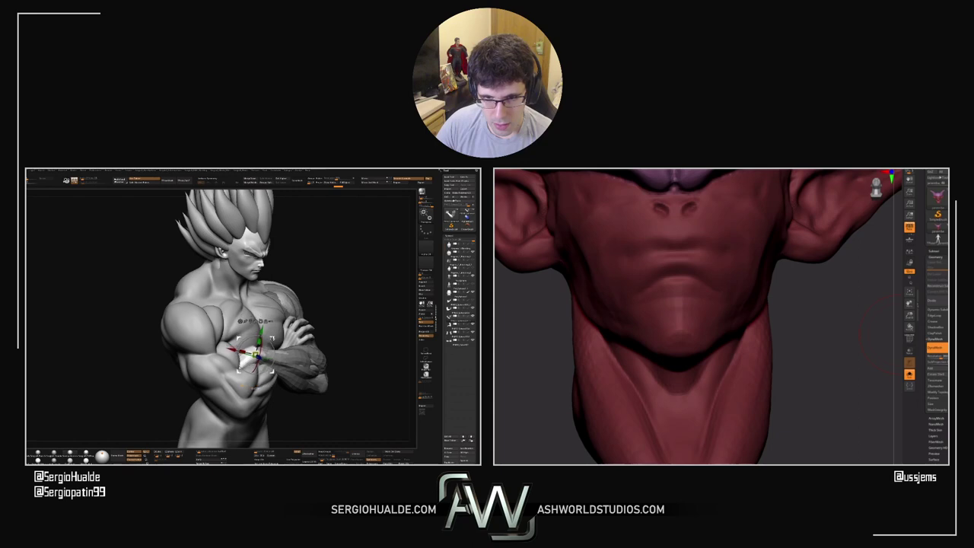
{"action": "right_click_drag", "start_coordinate": [274, 347], "coordinate": [266, 401]}
{"action": "left_click_drag", "start_coordinate": [266, 400], "coordinate": [252, 346]}
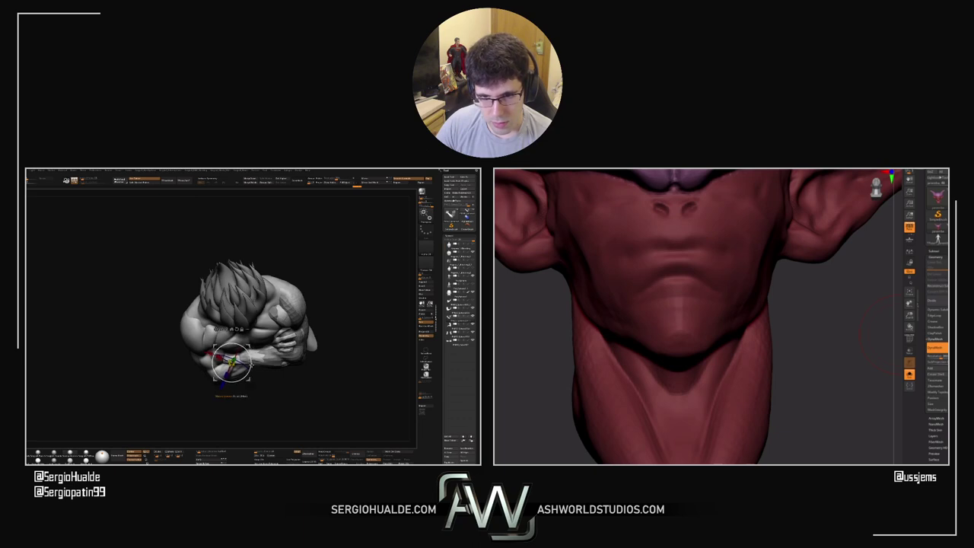
{"action": "left_click_drag", "start_coordinate": [253, 363], "coordinate": [251, 372]}
{"action": "mouse_move", "coordinate": [253, 365]}
{"action": "right_mouse_down"}
{"action": "mouse_move", "coordinate": [247, 335]}
{"action": "mouse_move", "coordinate": [260, 368]}
{"action": "right_mouse_up"}
{"action": "left_click_drag", "start_coordinate": [261, 367], "coordinate": [290, 371]}
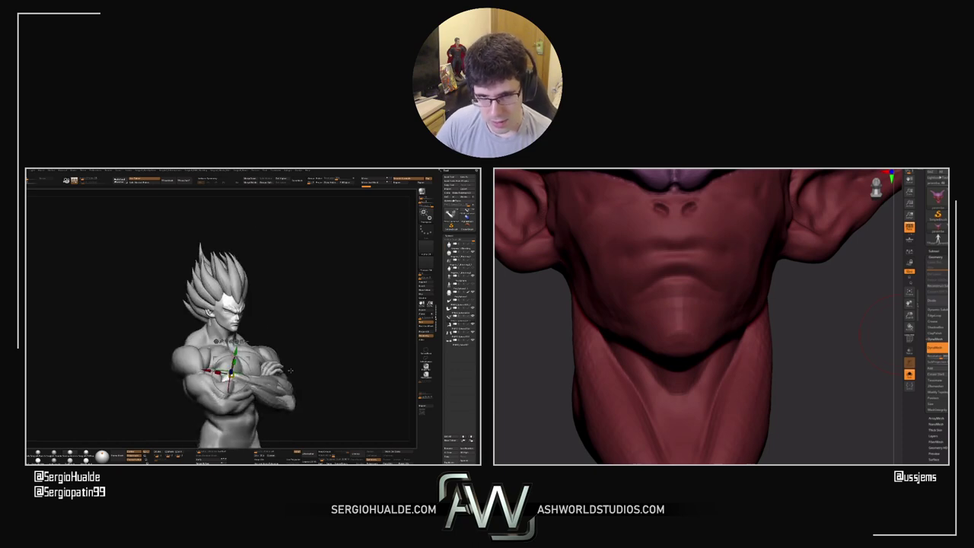
{"action": "right_click_drag", "start_coordinate": [309, 382], "coordinate": [219, 362]}
{"action": "key", "text": "q"}
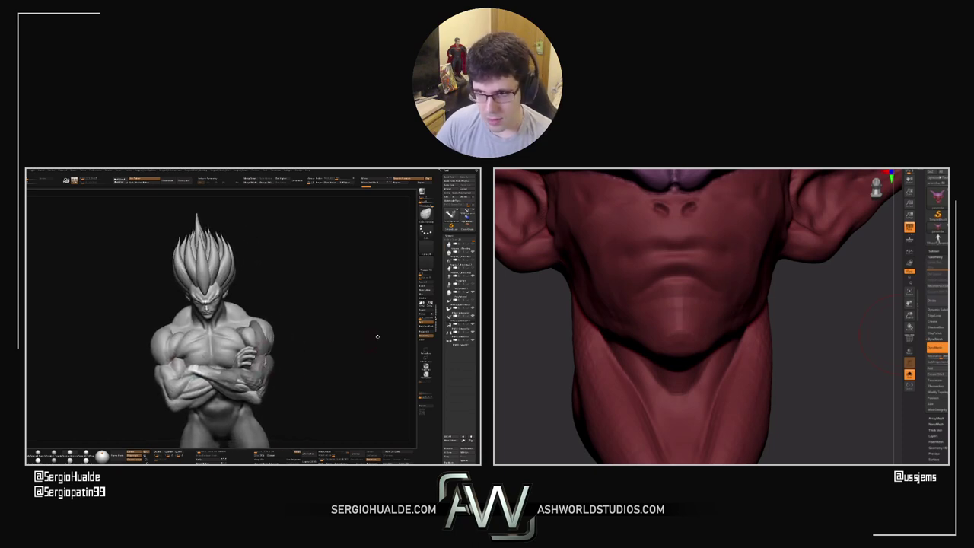
Switch the visibility of the arm subtools and examine the crossed-arm pose from several angles
{"action": "left_click", "coordinate": [473, 309]}
{"action": "left_click", "coordinate": [472, 308]}
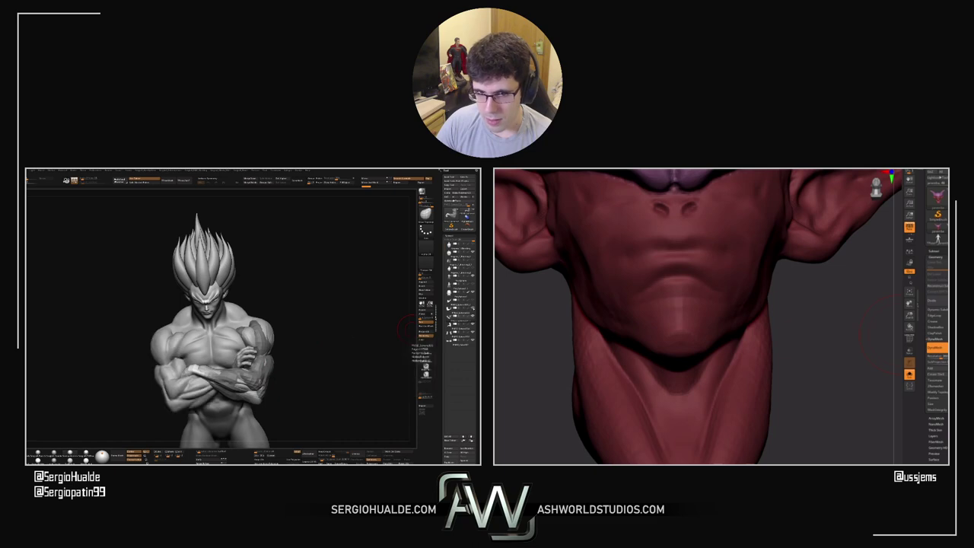
{"action": "left_click", "coordinate": [473, 318]}
{"action": "right_click_drag", "start_coordinate": [237, 360], "coordinate": [258, 359]}
{"action": "mouse_move", "coordinate": [279, 393]}
{"action": "right_mouse_down", "text": "ctrl"}
{"action": "mouse_move", "coordinate": [255, 359]}
{"action": "mouse_move", "coordinate": [275, 341]}
{"action": "mouse_move", "coordinate": [263, 367]}
{"action": "mouse_move", "coordinate": [257, 361]}
{"action": "mouse_move", "coordinate": [277, 360]}
{"action": "mouse_move", "coordinate": [279, 371]}
{"action": "right_mouse_up", "text": "ctrl"}
{"action": "left_click_drag", "start_coordinate": [263, 376], "coordinate": [275, 370]}
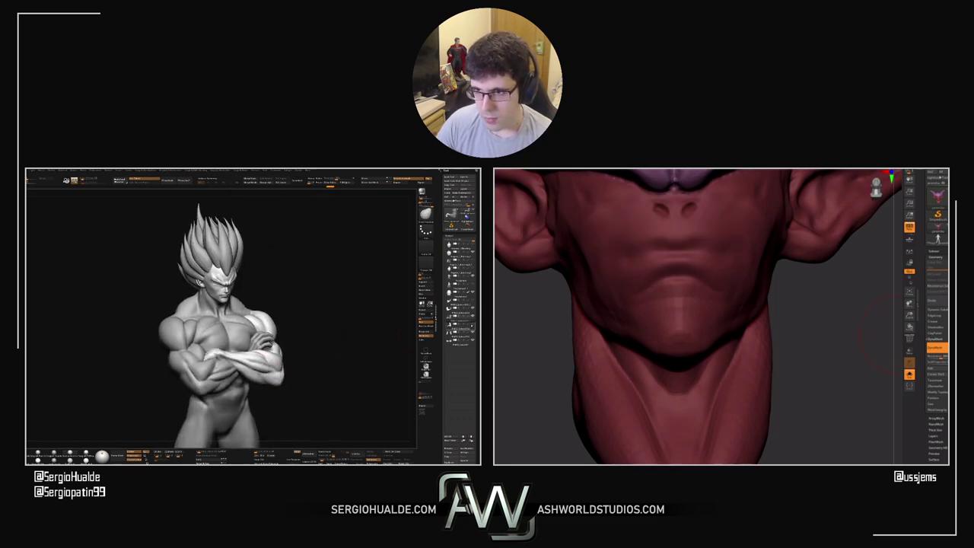
{"action": "right_click_drag", "start_coordinate": [265, 356], "coordinate": [245, 389]}
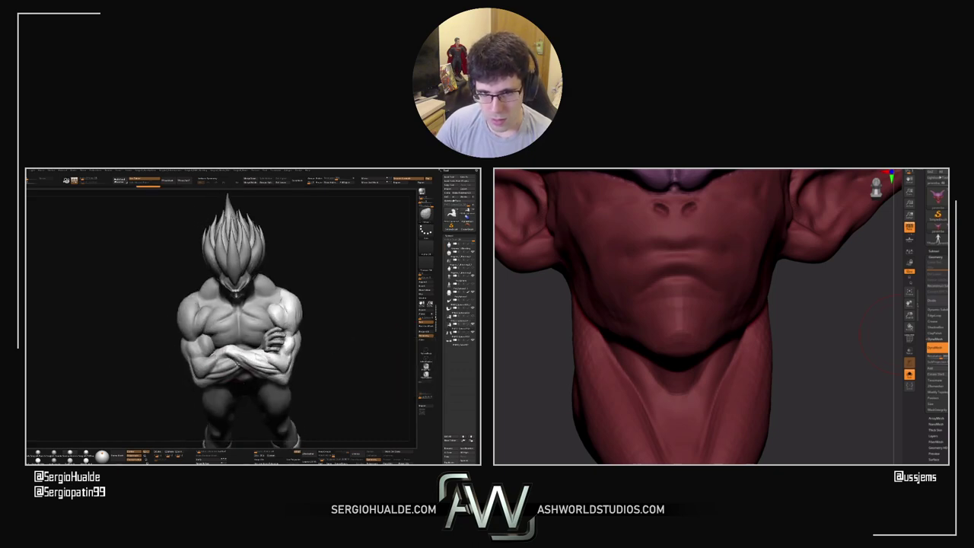
{"action": "left_click_drag", "start_coordinate": [253, 392], "coordinate": [254, 396]}
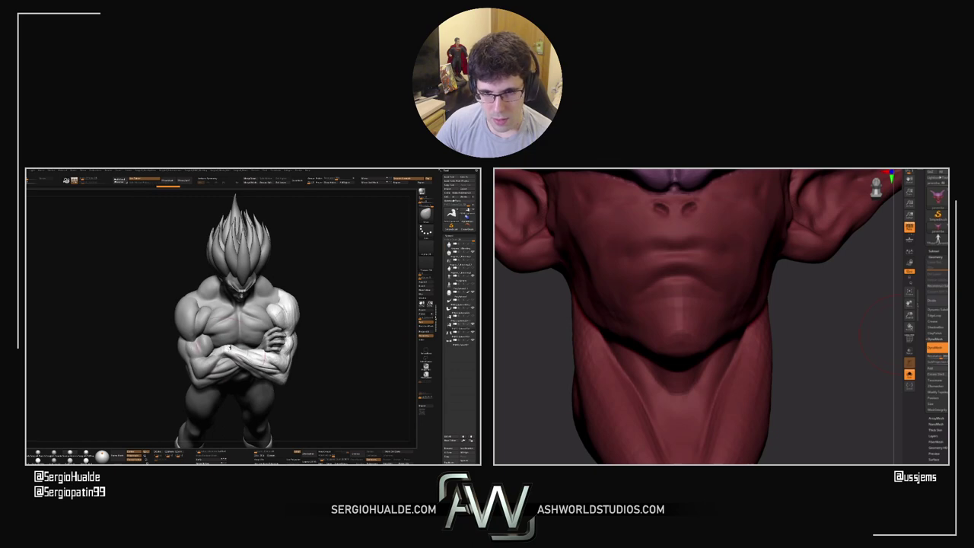
Isolate the figure's bent arm in Solo mode and refine the forearm muscles near the wrist and elbow
{"action": "right_click_drag", "start_coordinate": [230, 348], "coordinate": [233, 336]}
{"action": "key", "text": "alt+s"}
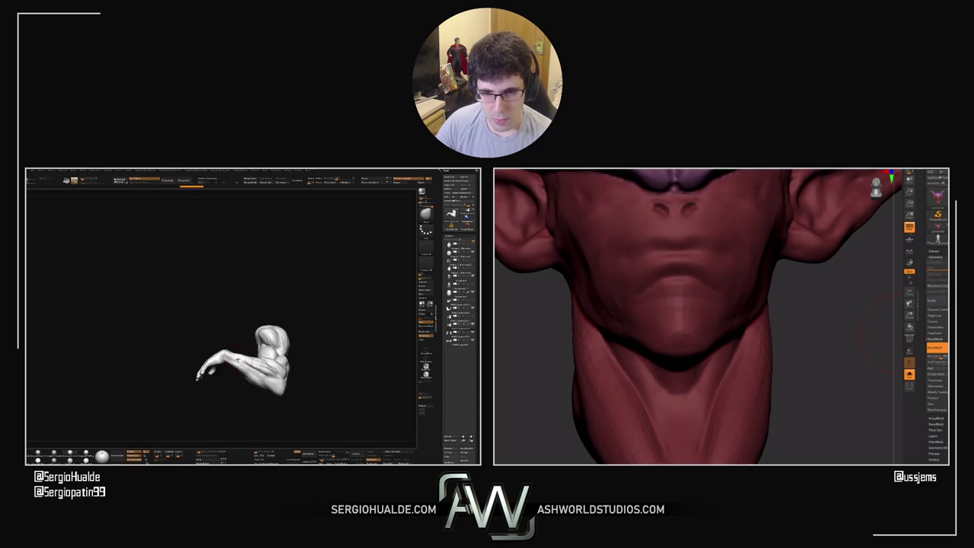
{"action": "mouse_move", "coordinate": [256, 357]}
{"action": "left_mouse_down"}
{"action": "mouse_move", "coordinate": [263, 373]}
{"action": "mouse_move", "coordinate": [244, 362]}
{"action": "mouse_move", "coordinate": [242, 346]}
{"action": "mouse_move", "coordinate": [241, 368]}
{"action": "left_mouse_up"}
{"action": "right_click_drag", "start_coordinate": [241, 364], "coordinate": [248, 370]}
{"action": "mouse_move", "coordinate": [251, 379]}
{"action": "left_mouse_down"}
{"action": "mouse_move", "coordinate": [237, 369]}
{"action": "mouse_move", "coordinate": [261, 374]}
{"action": "left_mouse_up"}
{"action": "right_click_drag", "start_coordinate": [261, 374], "coordinate": [261, 391]}
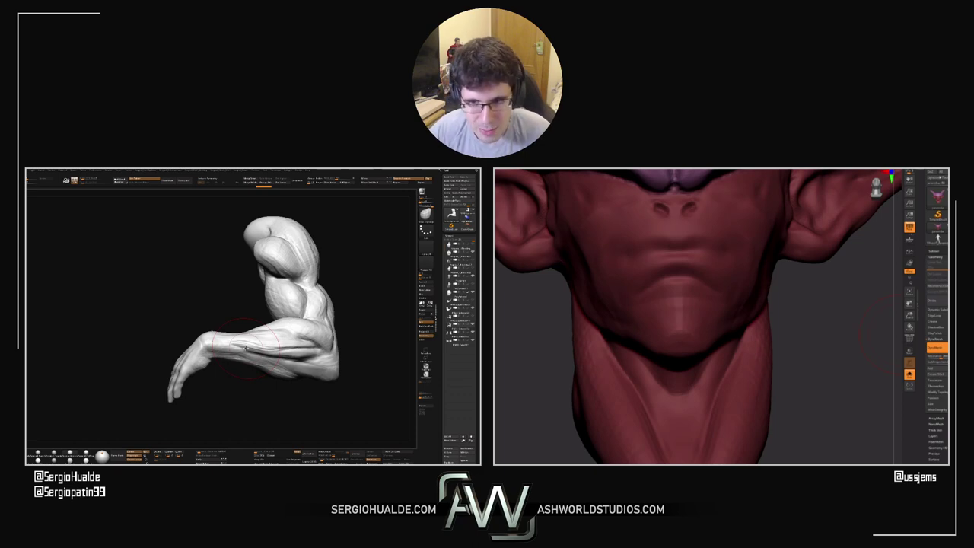
{"action": "right_click_drag", "start_coordinate": [270, 335], "coordinate": [235, 368]}
{"action": "mouse_move", "coordinate": [236, 369]}
{"action": "left_mouse_down"}
{"action": "mouse_move", "coordinate": [247, 365]}
{"action": "mouse_move", "coordinate": [243, 347]}
{"action": "left_mouse_up"}
Carve muscle separations into the deltoid and upper arm with the Dam Standard brush
{"action": "key", "text": "b"}
{"action": "key", "text": "d"}
{"action": "key", "text": "s"}
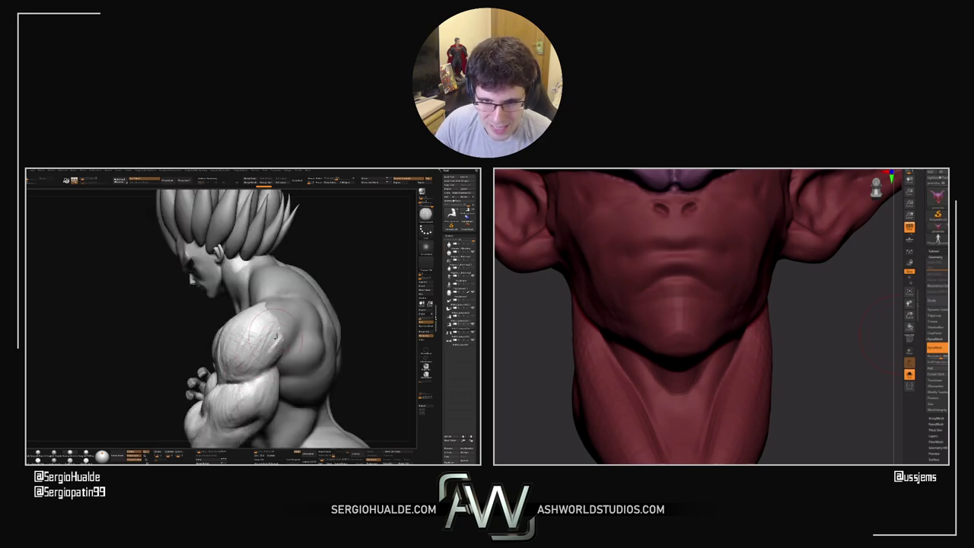
{"action": "left_click_drag", "start_coordinate": [263, 304], "coordinate": [251, 340]}
{"action": "mouse_move", "coordinate": [229, 385]}
{"action": "left_mouse_down"}
{"action": "mouse_move", "coordinate": [275, 304]}
{"action": "mouse_move", "coordinate": [220, 324]}
{"action": "left_mouse_up"}
Reshape the outline of the deltoid where it meets the upper arm with the Move brush
{"action": "key", "text": "b"}
{"action": "key", "text": "m"}
{"action": "key", "text": "v"}
{"action": "left_click_drag", "start_coordinate": [277, 333], "coordinate": [273, 366]}
{"action": "key", "text": "space"}
{"action": "mouse_move", "coordinate": [274, 366]}
{"action": "right_mouse_down"}
{"action": "mouse_move", "coordinate": [302, 369]}
{"action": "mouse_move", "coordinate": [253, 376]}
{"action": "right_mouse_up"}
Build up muscle volume between the deltoid and triceps with the ClayBuildup brush
{"action": "key", "text": "s"}
{"action": "key", "text": "b"}
{"action": "key", "text": "c"}
{"action": "key", "text": "b"}
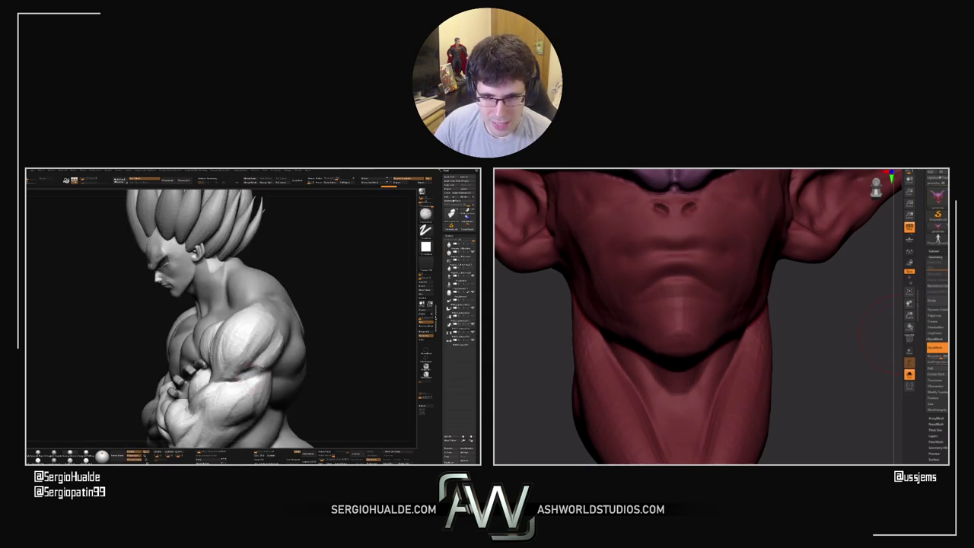
{"action": "right_click_drag", "start_coordinate": [262, 361], "coordinate": [257, 372]}
{"action": "key", "text": "s"}
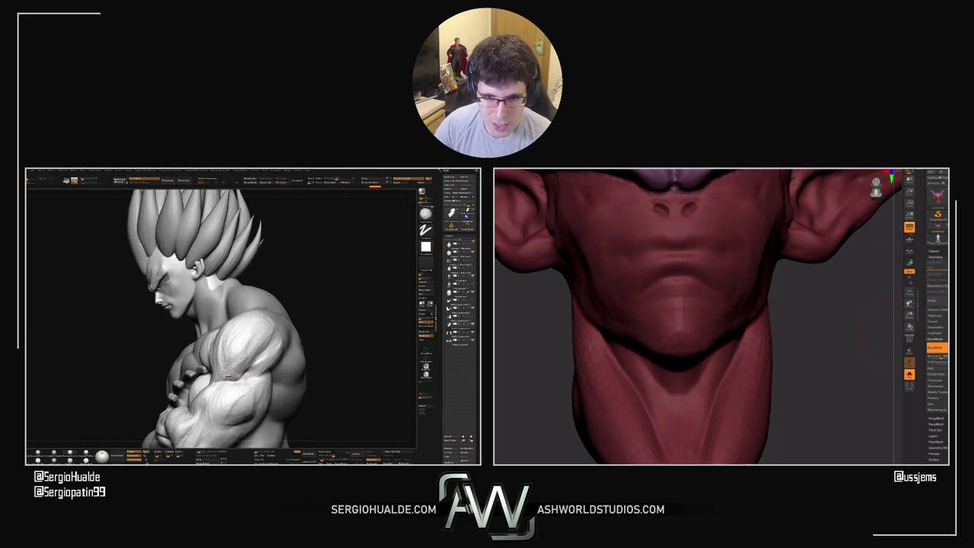
Build up the long neck muscles below the ear and jaw on the red horned character
{"action": "right_click_drag", "start_coordinate": [762, 259], "coordinate": [767, 295]}
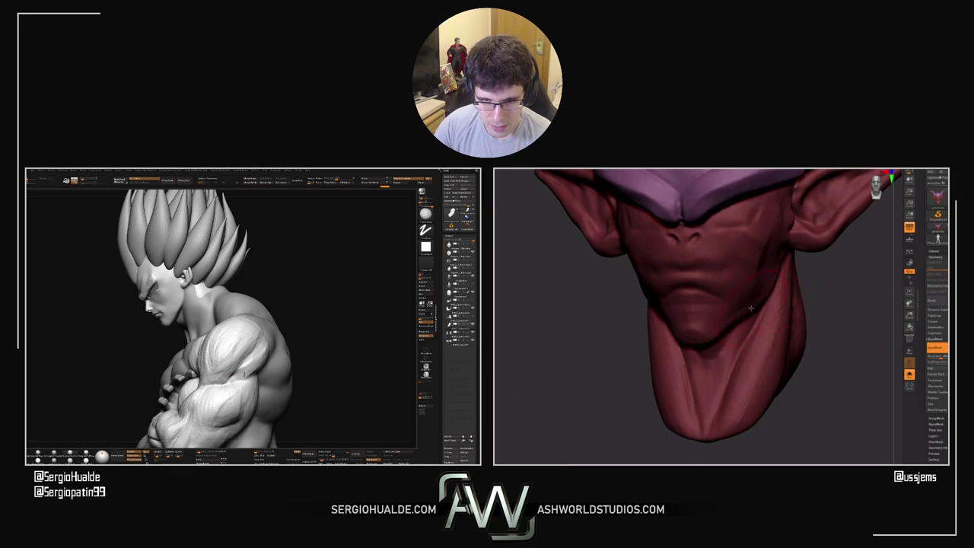
{"action": "right_click_drag", "start_coordinate": [243, 373], "coordinate": [256, 362]}
{"action": "left_click_drag", "start_coordinate": [754, 312], "coordinate": [738, 318]}
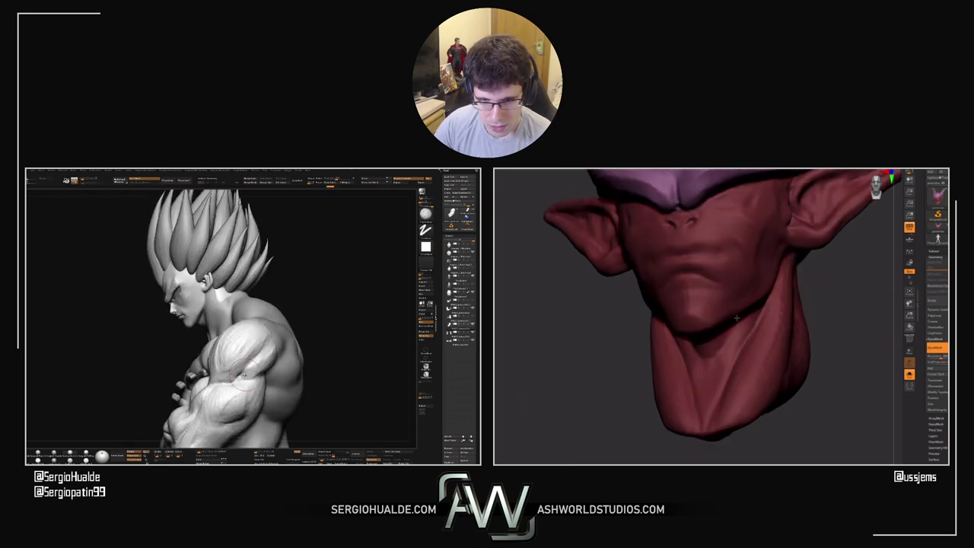
{"action": "mouse_move", "coordinate": [764, 296]}
{"action": "right_mouse_down"}
{"action": "mouse_move", "coordinate": [737, 293]}
{"action": "mouse_move", "coordinate": [760, 294]}
{"action": "right_mouse_up"}
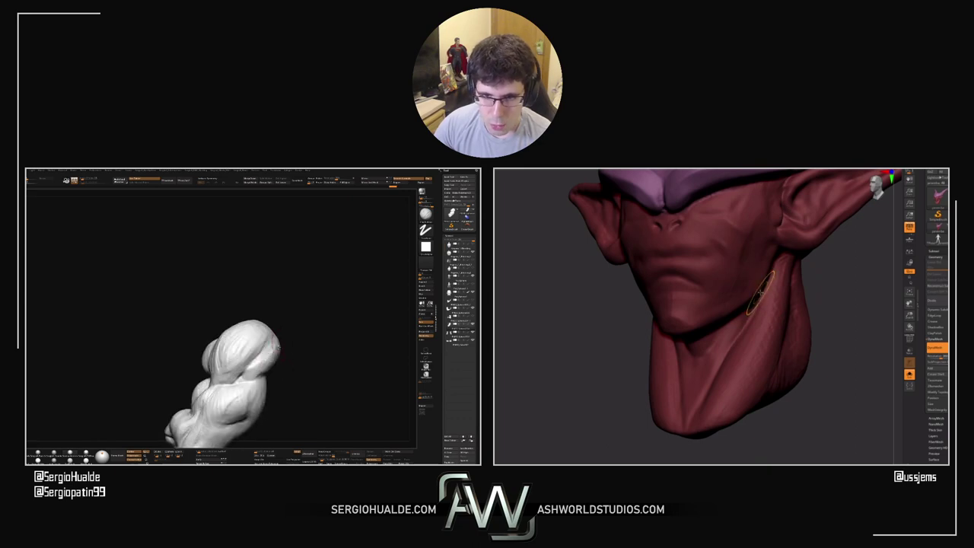
{"action": "left_click_drag", "start_coordinate": [759, 292], "coordinate": [751, 292]}
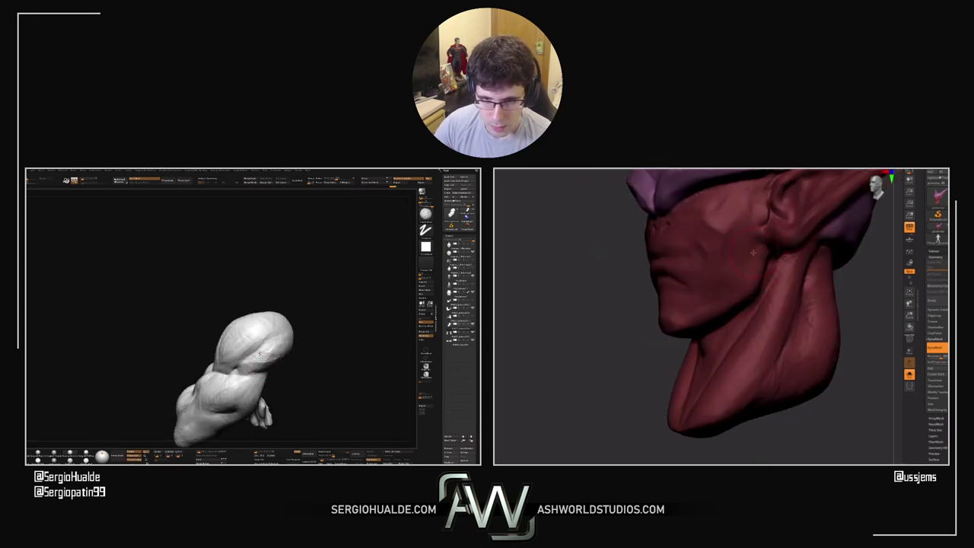
{"action": "right_click_drag", "start_coordinate": [748, 265], "coordinate": [727, 276]}
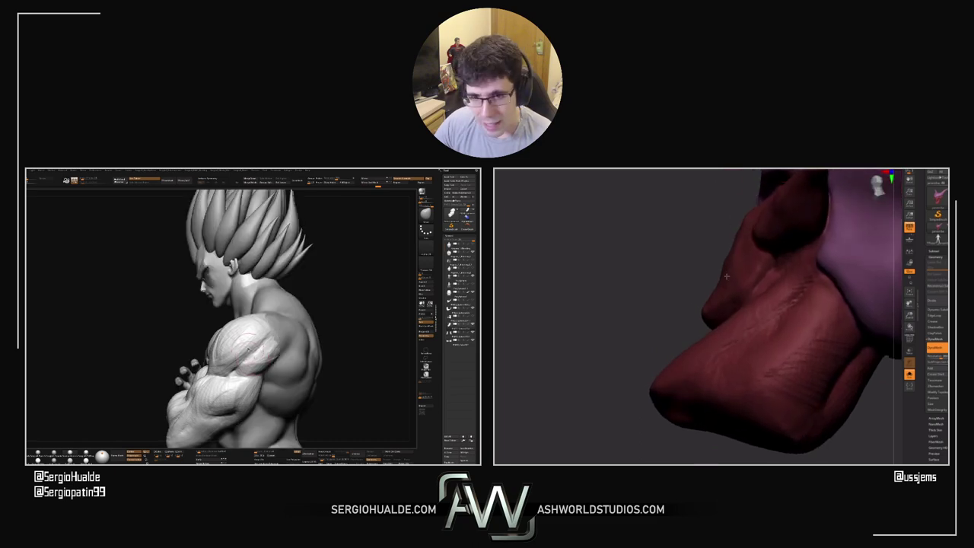
{"action": "left_click_drag", "start_coordinate": [726, 276], "coordinate": [741, 234]}
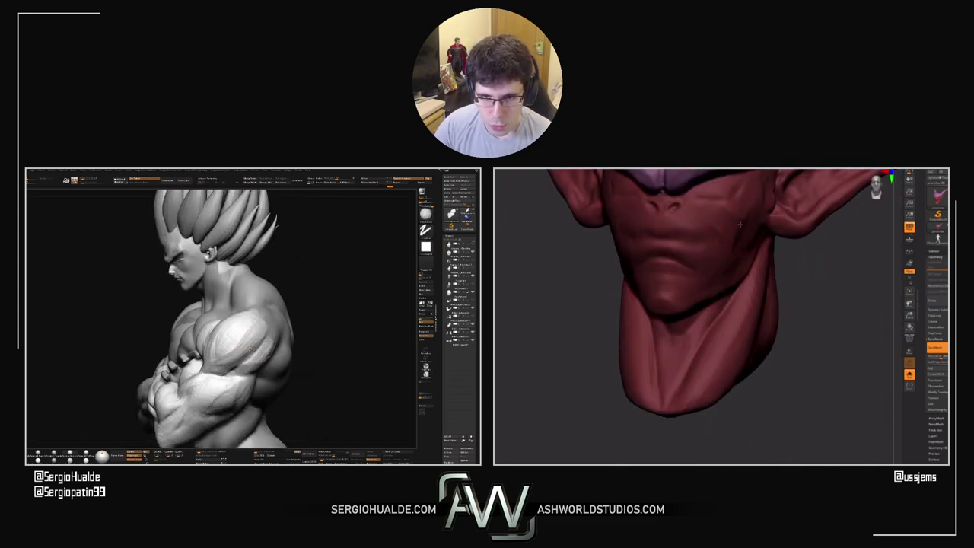
Refine the deltoid's lower edge and rear volume so it flows into the crossed arm and back
{"action": "right_click_drag", "start_coordinate": [239, 369], "coordinate": [273, 369]}
{"action": "right_click_drag", "start_coordinate": [732, 250], "coordinate": [741, 254]}
{"action": "right_click_drag", "start_coordinate": [274, 369], "coordinate": [246, 370]}
{"action": "right_click_drag", "start_coordinate": [246, 370], "coordinate": [257, 358], "text": "ctrl"}
{"action": "right_click_drag", "start_coordinate": [771, 272], "coordinate": [812, 324], "text": "alt"}
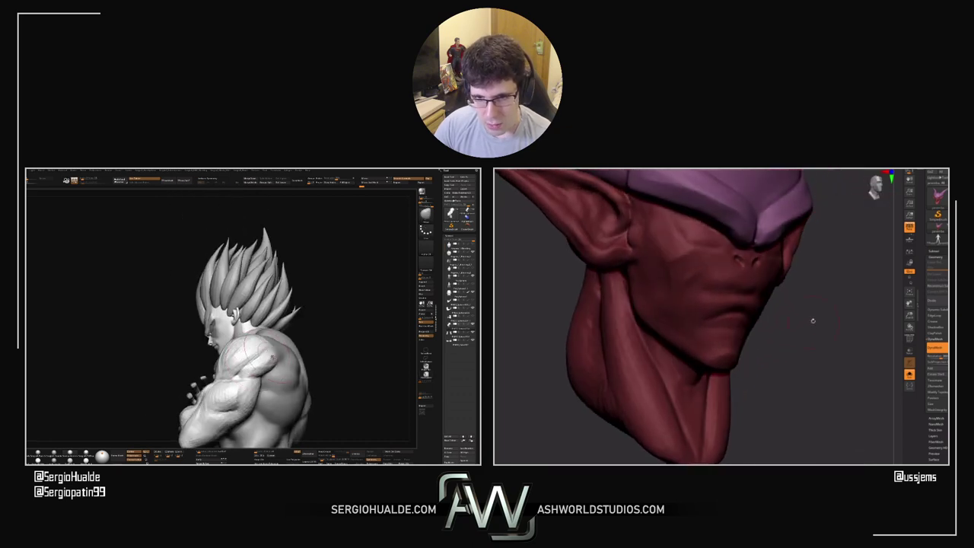
{"action": "mouse_move", "coordinate": [256, 356]}
{"action": "left_mouse_down"}
{"action": "mouse_move", "coordinate": [273, 345]}
{"action": "mouse_move", "coordinate": [304, 347]}
{"action": "mouse_move", "coordinate": [277, 328]}
{"action": "left_mouse_up"}
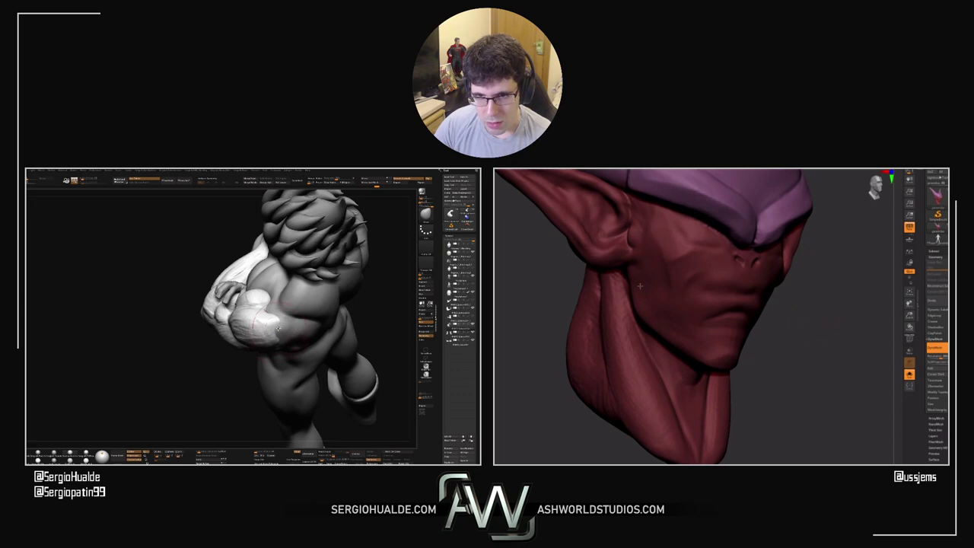
Mask the rounded muscle beside the shoulder and reshape the isolated upper arm at a lower subdivision level
{"action": "key", "text": "shift+s"}
{"action": "right_click_drag", "start_coordinate": [277, 328], "coordinate": [268, 323]}
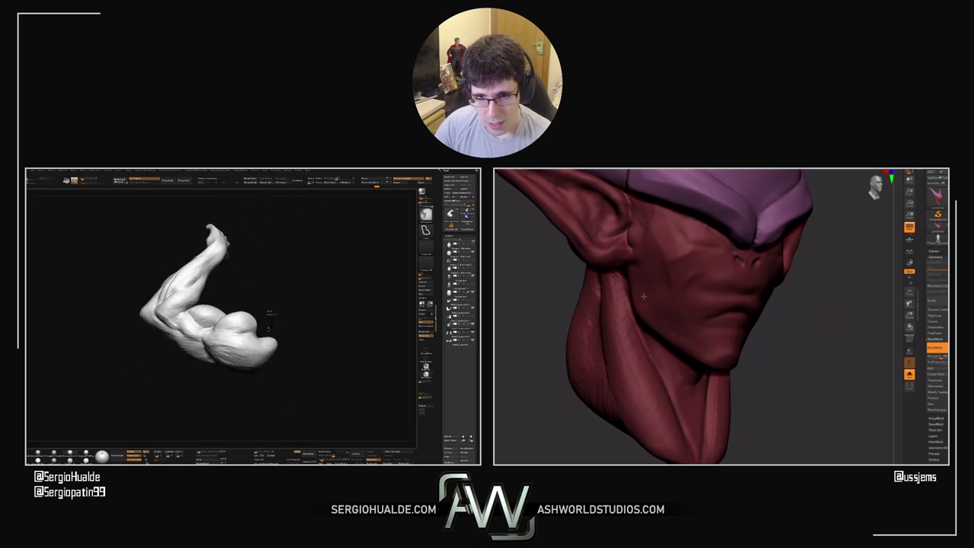
{"action": "mouse_move", "coordinate": [263, 296]}
{"action": "left_mouse_down"}
{"action": "mouse_move", "coordinate": [274, 346]}
{"action": "mouse_move", "coordinate": [265, 339]}
{"action": "left_mouse_up"}
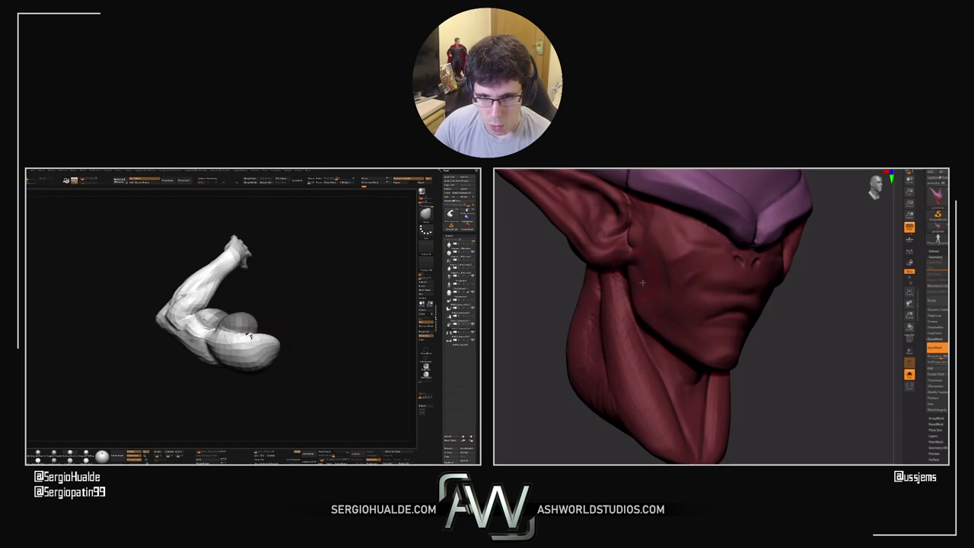
{"action": "right_click_drag", "start_coordinate": [250, 336], "coordinate": [242, 339]}
{"action": "left_click_drag", "start_coordinate": [796, 363], "coordinate": [779, 322]}
{"action": "key", "text": "shift+s"}
{"action": "key", "text": "s"}
Add clay volume to the inner shoulder and upper arm of the isolated arm with the ClayBuildup brush
{"action": "mouse_move", "coordinate": [255, 339]}
{"action": "right_mouse_down"}
{"action": "mouse_move", "coordinate": [264, 331]}
{"action": "mouse_move", "coordinate": [237, 336]}
{"action": "right_mouse_up"}
{"action": "mouse_move", "coordinate": [264, 341]}
{"action": "left_mouse_down"}
{"action": "mouse_move", "coordinate": [235, 342]}
{"action": "mouse_move", "coordinate": [259, 329]}
{"action": "mouse_move", "coordinate": [255, 364]}
{"action": "mouse_move", "coordinate": [228, 353]}
{"action": "left_mouse_up"}
{"action": "right_click_drag", "start_coordinate": [228, 353], "coordinate": [221, 393], "text": "ctrl"}
{"action": "key", "text": "b"}
{"action": "key", "text": "c"}
{"action": "key", "text": "b"}
{"action": "left_click_drag", "start_coordinate": [221, 393], "coordinate": [212, 396]}
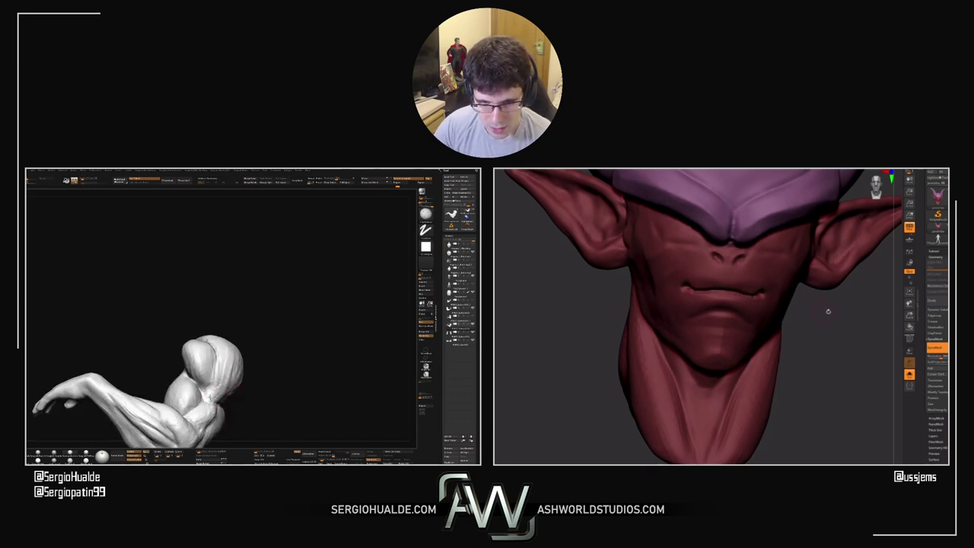
Carve a curved smile crease beside the mouth corner of the red horned character
{"action": "left_click_drag", "start_coordinate": [828, 311], "coordinate": [711, 292]}
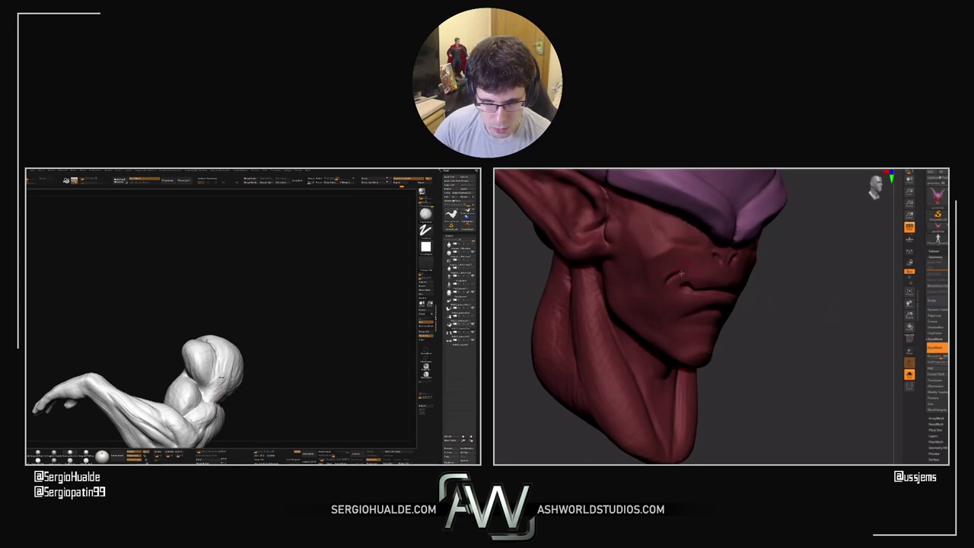
{"action": "mouse_move", "coordinate": [775, 309]}
{"action": "left_mouse_down"}
{"action": "mouse_move", "coordinate": [723, 304]}
{"action": "mouse_move", "coordinate": [730, 283]}
{"action": "left_mouse_up"}
{"action": "right_click_drag", "start_coordinate": [222, 375], "coordinate": [233, 380]}
{"action": "left_click_drag", "start_coordinate": [730, 283], "coordinate": [783, 312]}
{"action": "key", "text": "s"}
Sculpt muscle fibres across the isolated arm's deltoid and refine the lip line on the red face
{"action": "left_click_drag", "start_coordinate": [228, 382], "coordinate": [212, 356]}
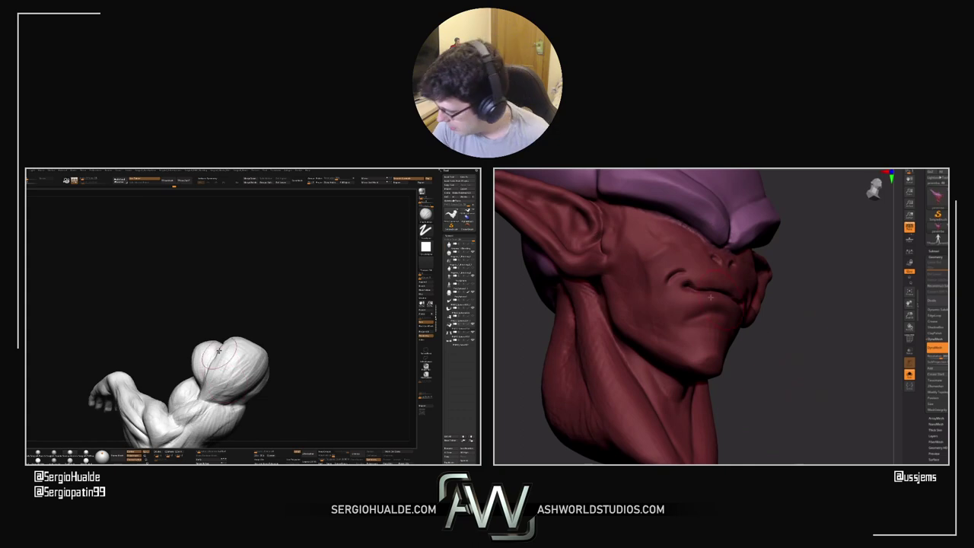
{"action": "right_click_drag", "start_coordinate": [228, 356], "coordinate": [253, 367]}
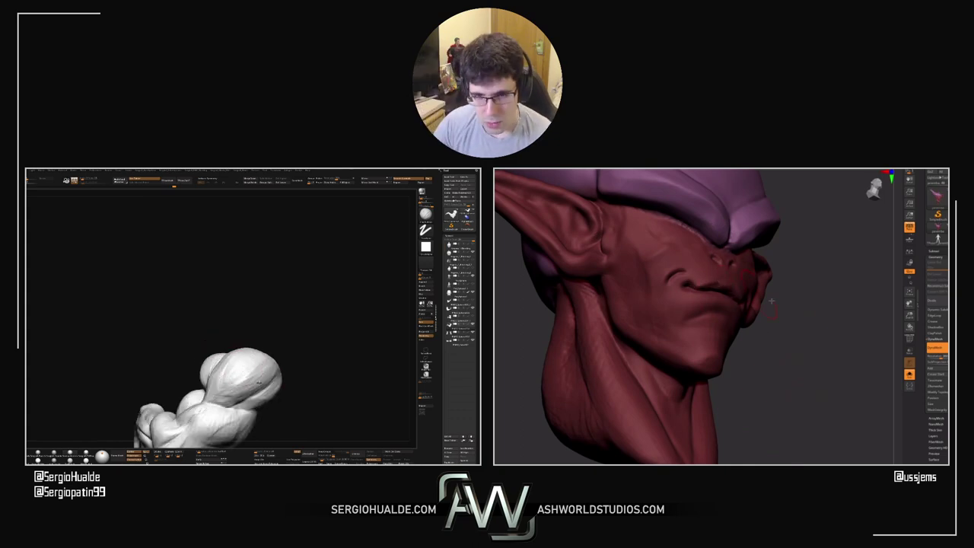
{"action": "left_click_drag", "start_coordinate": [808, 290], "coordinate": [752, 320]}
{"action": "left_click_drag", "start_coordinate": [824, 355], "coordinate": [715, 295]}
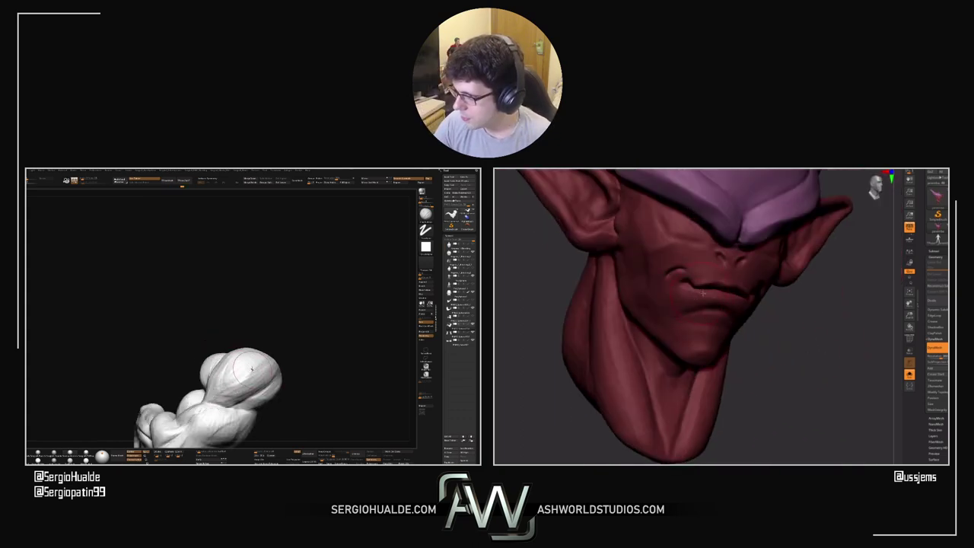
{"action": "mouse_move", "coordinate": [234, 383]}
{"action": "left_mouse_down"}
{"action": "mouse_move", "coordinate": [248, 395]}
{"action": "mouse_move", "coordinate": [228, 373]}
{"action": "left_mouse_up"}
{"action": "left_click_drag", "start_coordinate": [772, 310], "coordinate": [725, 274]}
{"action": "left_click_drag", "start_coordinate": [228, 373], "coordinate": [220, 392]}
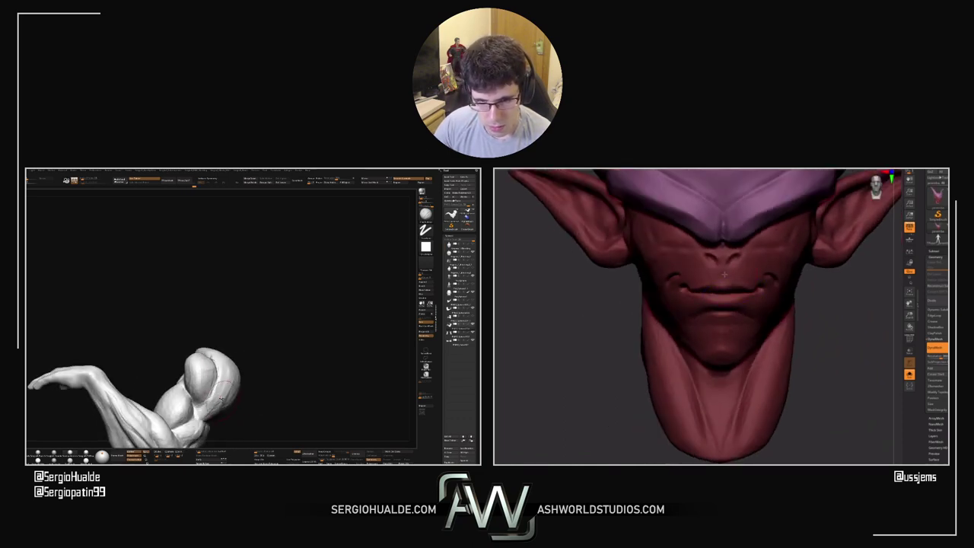
Layer muscle fibres around the front and side of the isolated arm's deltoid and refine the red face's mouth corners
{"action": "left_click_drag", "start_coordinate": [849, 335], "coordinate": [824, 332]}
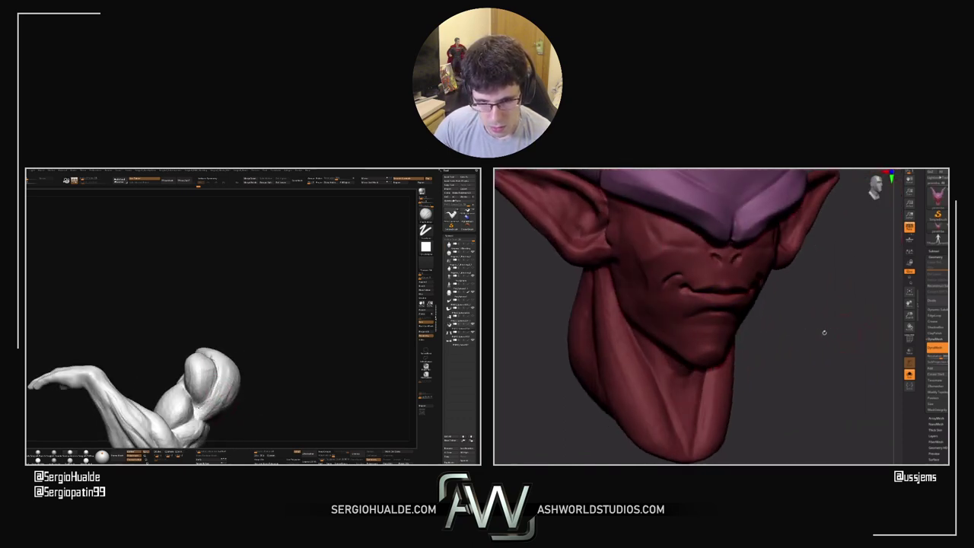
{"action": "left_click_drag", "start_coordinate": [209, 392], "coordinate": [220, 376]}
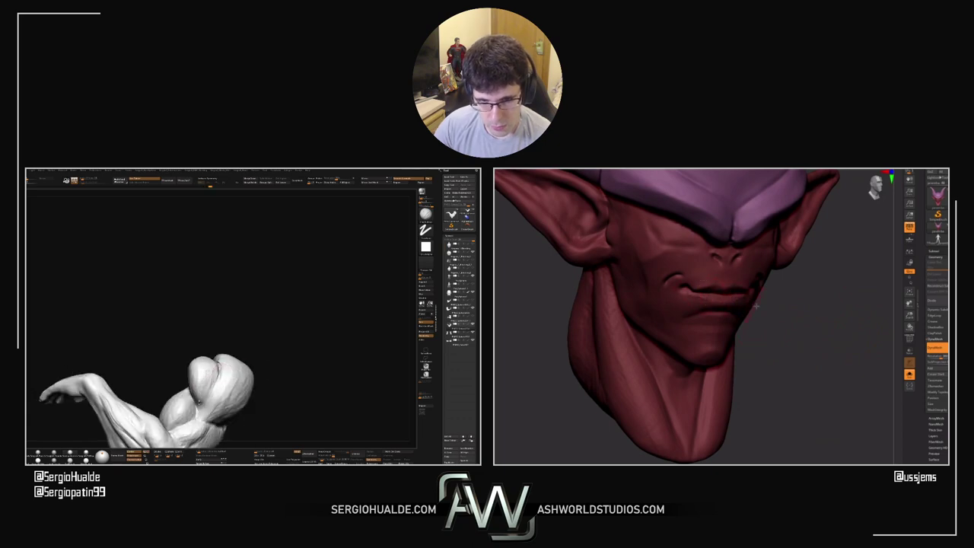
{"action": "left_click_drag", "start_coordinate": [756, 306], "coordinate": [798, 315]}
{"action": "left_click_drag", "start_coordinate": [199, 401], "coordinate": [190, 373]}
{"action": "left_click_drag", "start_coordinate": [799, 317], "coordinate": [775, 299]}
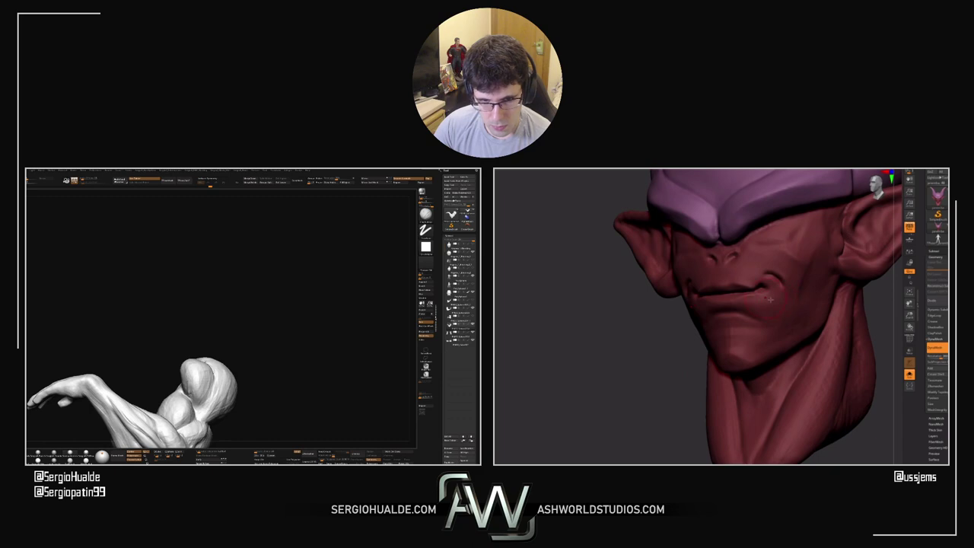
{"action": "right_click_drag", "start_coordinate": [191, 391], "coordinate": [204, 362]}
{"action": "left_click_drag", "start_coordinate": [745, 304], "coordinate": [699, 287]}
{"action": "key", "text": "s"}
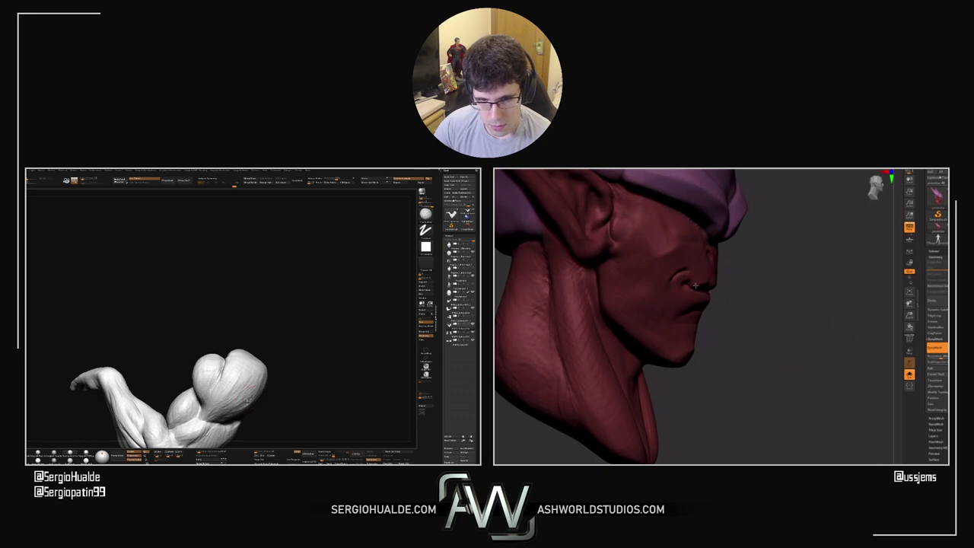
Add muscle fibres across the rear of the isolated arm's deltoid down to where it meets the upper arm
{"action": "mouse_move", "coordinate": [695, 286]}
{"action": "right_mouse_down"}
{"action": "mouse_move", "coordinate": [670, 285]}
{"action": "mouse_move", "coordinate": [706, 286]}
{"action": "right_mouse_up"}
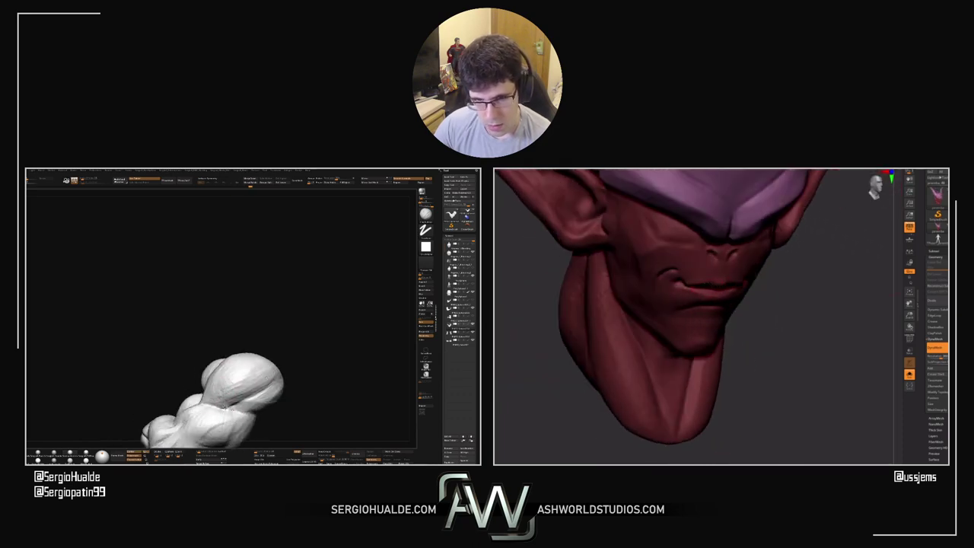
{"action": "mouse_move", "coordinate": [298, 387]}
{"action": "left_mouse_down"}
{"action": "mouse_move", "coordinate": [254, 383]}
{"action": "mouse_move", "coordinate": [267, 384]}
{"action": "mouse_move", "coordinate": [238, 404]}
{"action": "left_mouse_up"}
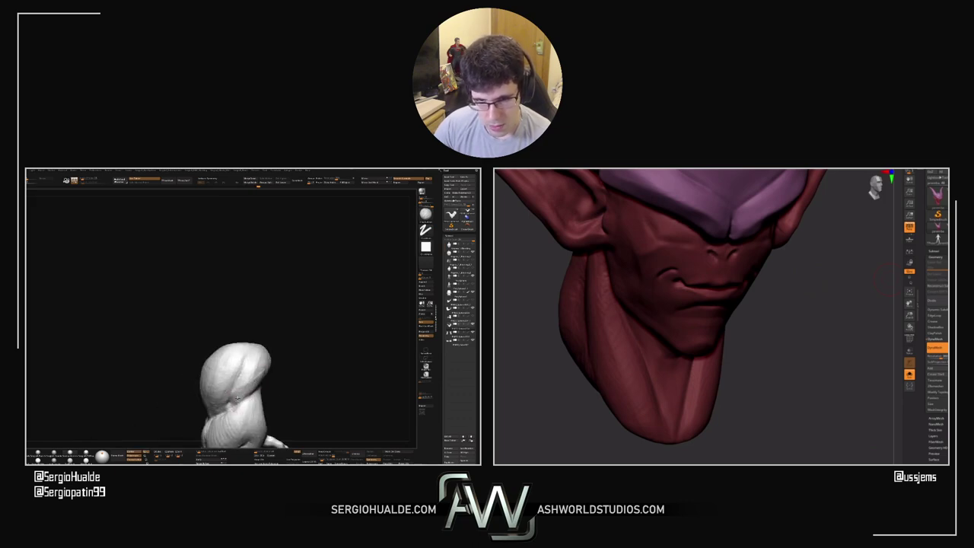
{"action": "right_click_drag", "start_coordinate": [760, 313], "coordinate": [777, 365]}
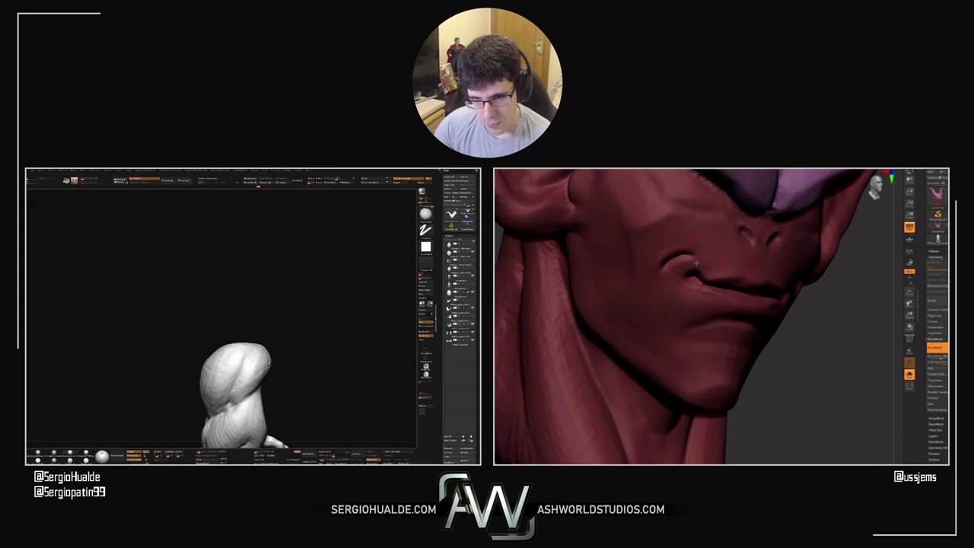
{"action": "mouse_move", "coordinate": [245, 395]}
{"action": "right_mouse_down"}
{"action": "mouse_move", "coordinate": [256, 375]}
{"action": "mouse_move", "coordinate": [277, 380]}
{"action": "mouse_move", "coordinate": [259, 382]}
{"action": "right_mouse_up"}
{"action": "key", "text": "s"}
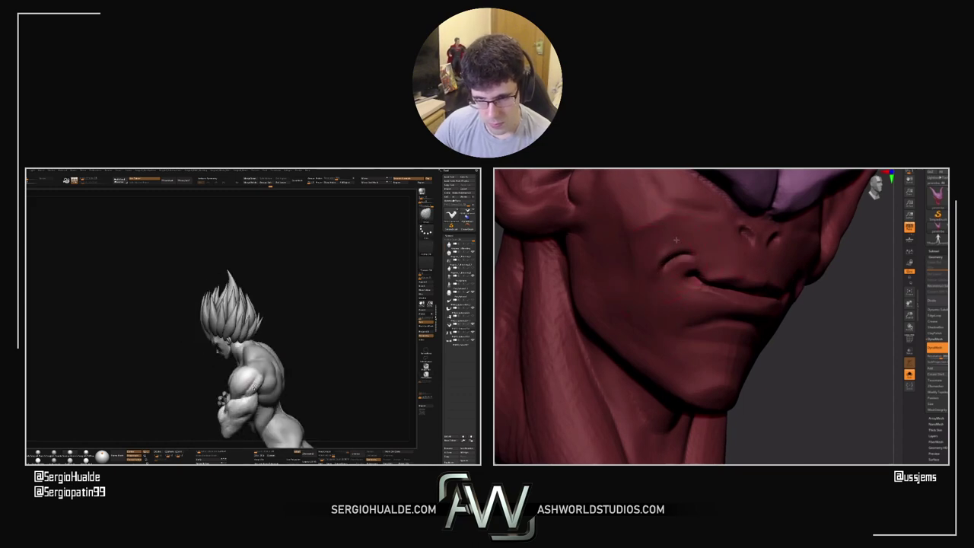
Check the shoulder on the full spiky-haired figure and isolate the arm again
{"action": "left_click_drag", "start_coordinate": [826, 331], "coordinate": [761, 325]}
{"action": "left_click_drag", "start_coordinate": [600, 330], "coordinate": [616, 303], "text": "shift"}
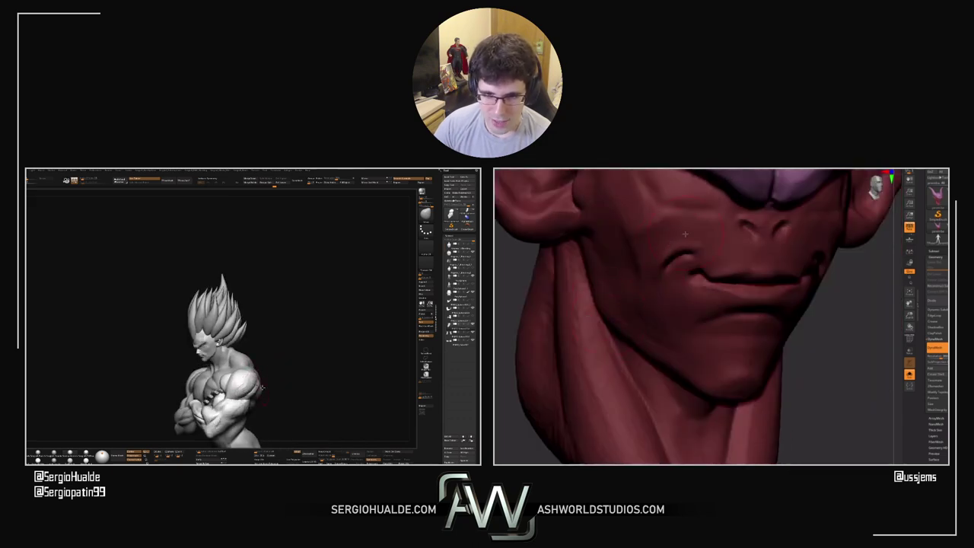
{"action": "mouse_move", "coordinate": [263, 388]}
{"action": "right_mouse_down"}
{"action": "mouse_move", "coordinate": [234, 387]}
{"action": "mouse_move", "coordinate": [236, 415]}
{"action": "right_mouse_up"}
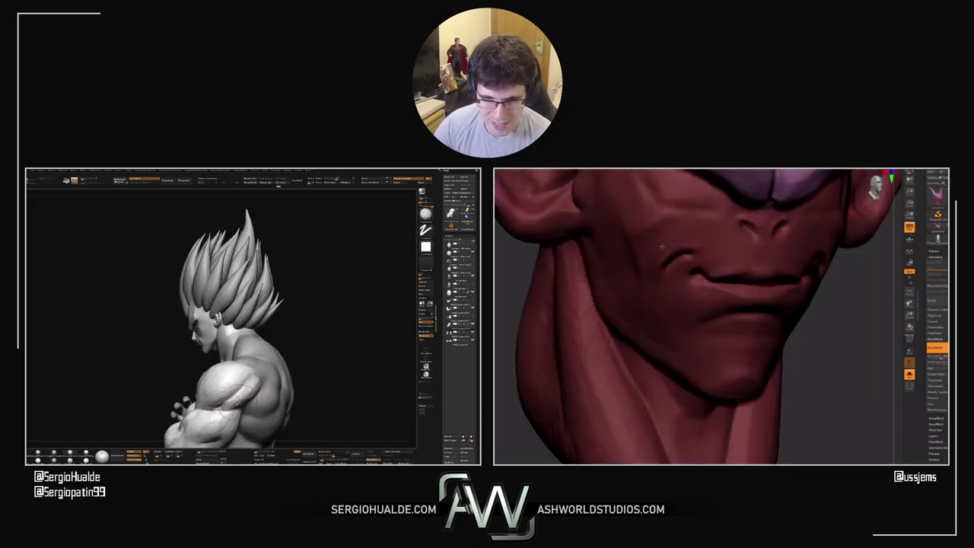
{"action": "key", "text": "ctrl+shift"}
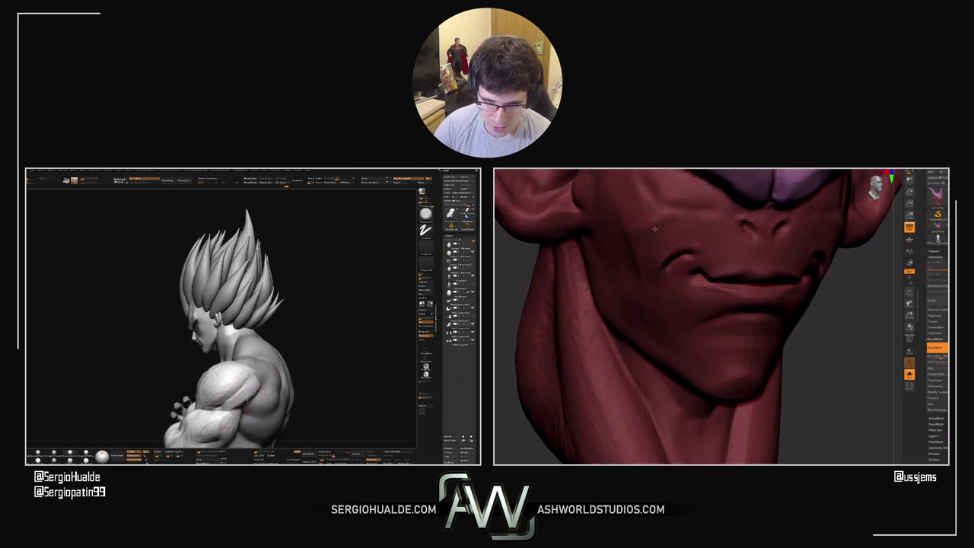
{"action": "left_click", "coordinate": [249, 401], "text": "ctrl+shift"}
{"action": "key", "text": "ctrl+shift"}
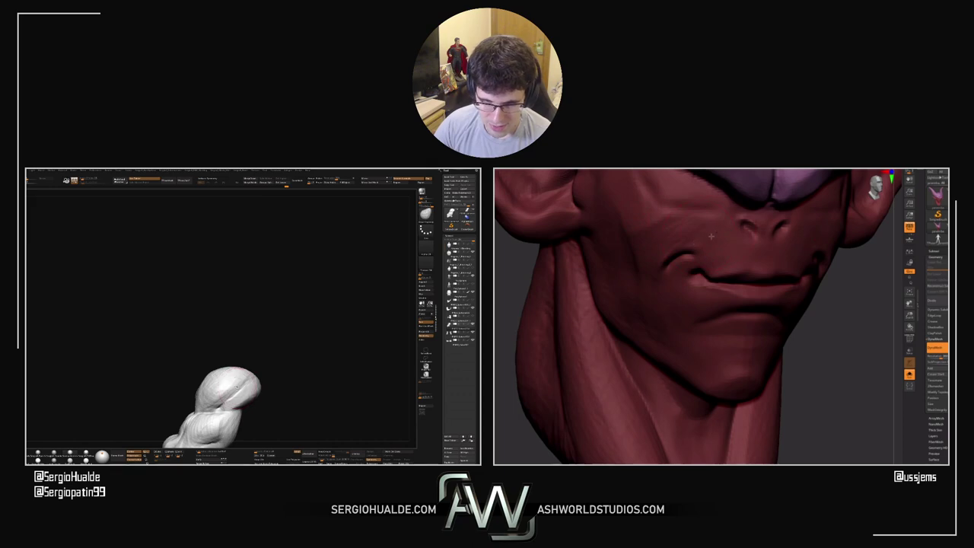
Smooth the crease between the deltoid and the rounded shoulder muscle, and deepen the red face's mouth corners
{"action": "right_click_drag", "start_coordinate": [247, 380], "coordinate": [234, 390]}
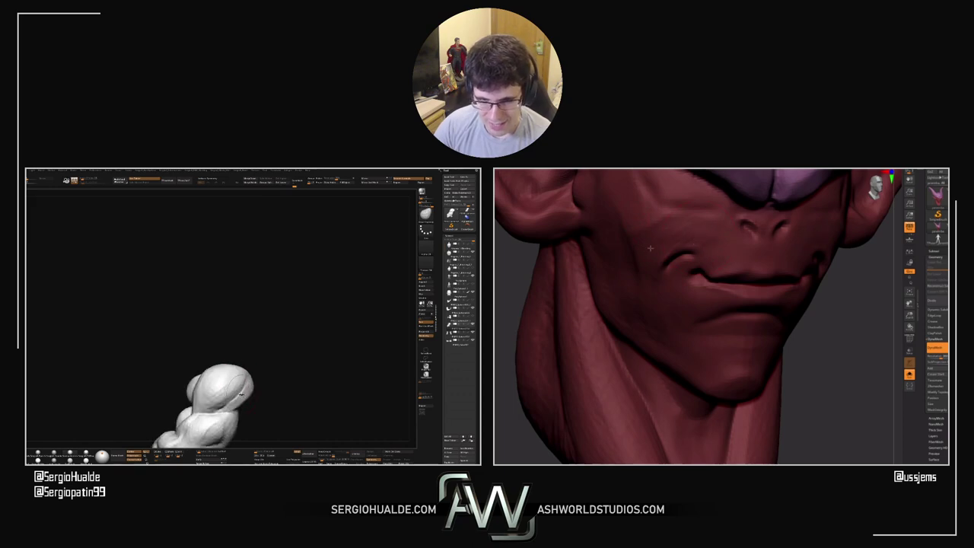
{"action": "key", "text": "ctrl"}
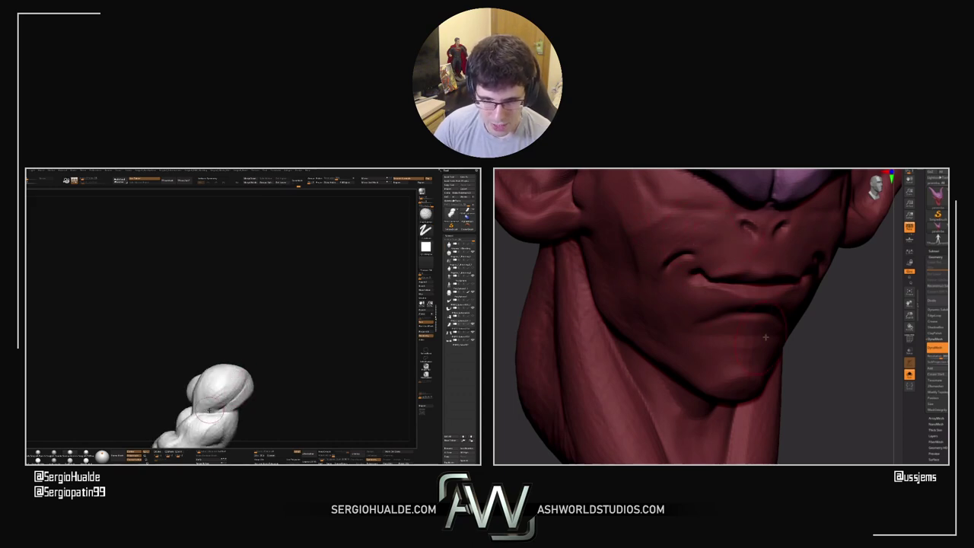
{"action": "left_click_drag", "start_coordinate": [848, 330], "coordinate": [818, 325]}
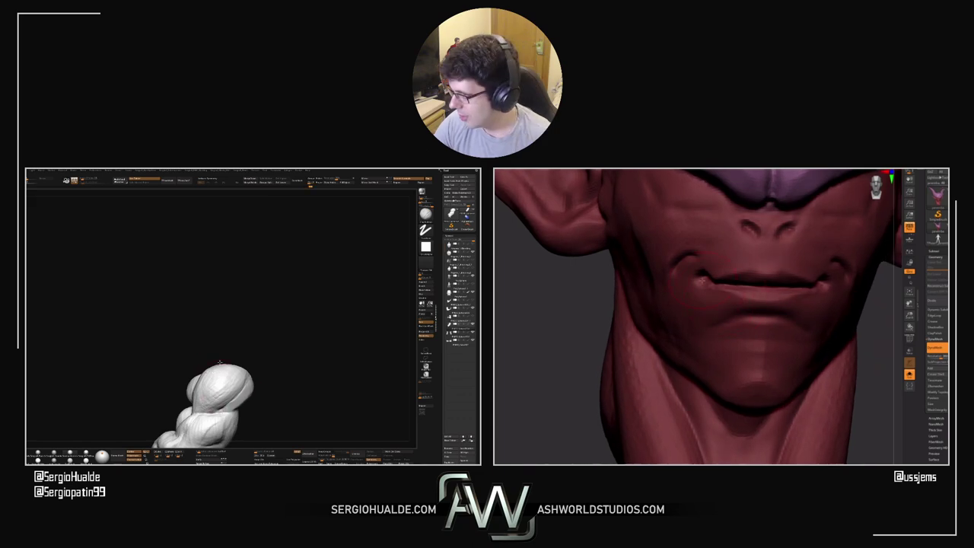
{"action": "right_click_drag", "start_coordinate": [216, 375], "coordinate": [219, 365], "text": "ctrl"}
{"action": "right_click_drag", "start_coordinate": [228, 411], "coordinate": [213, 391], "text": "ctrl"}
{"action": "key", "text": "alt+s"}
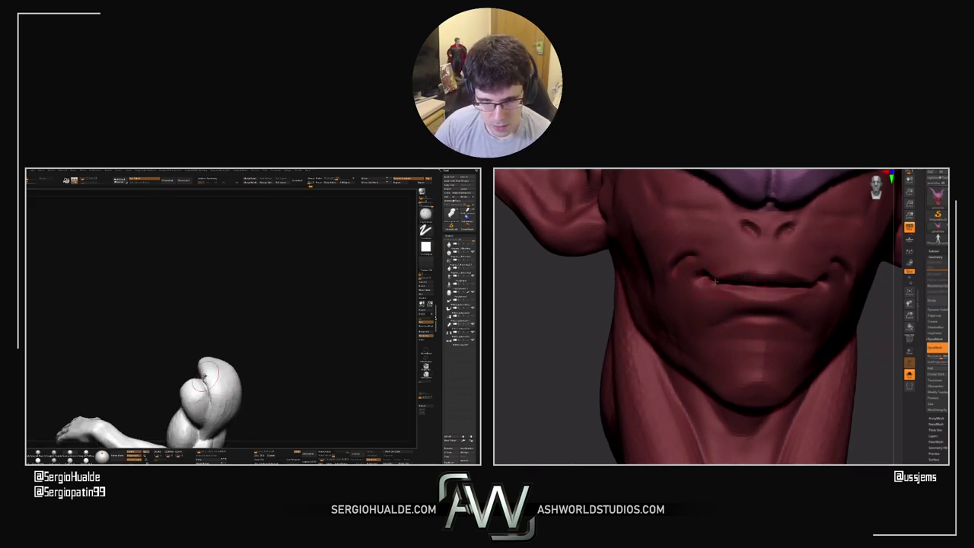
{"action": "left_click_drag", "start_coordinate": [205, 376], "coordinate": [205, 382], "text": "shift"}
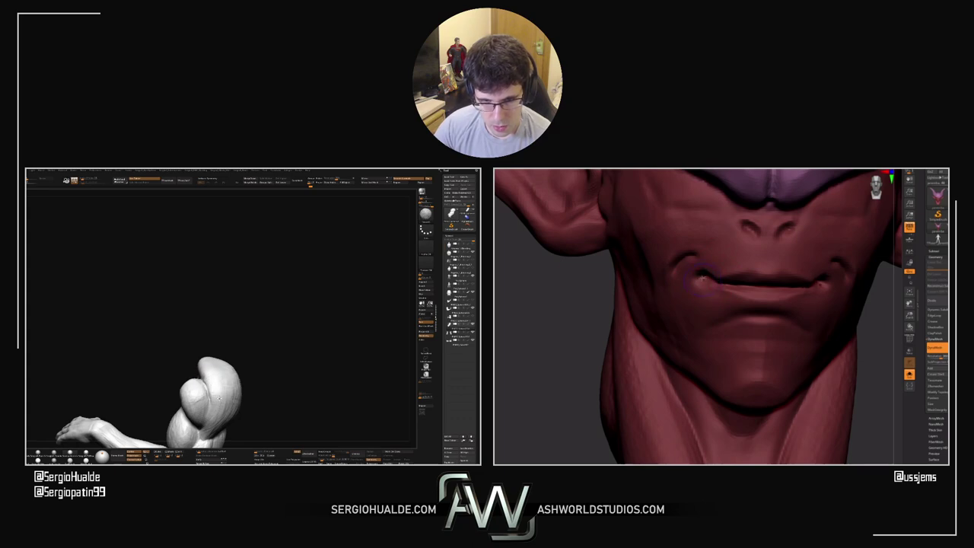
Smooth away the rough fibres on the front and side of the isolated arm's deltoid
{"action": "mouse_move", "coordinate": [189, 401]}
{"action": "right_mouse_down"}
{"action": "mouse_move", "coordinate": [200, 385]}
{"action": "mouse_move", "coordinate": [213, 386]}
{"action": "right_mouse_up"}
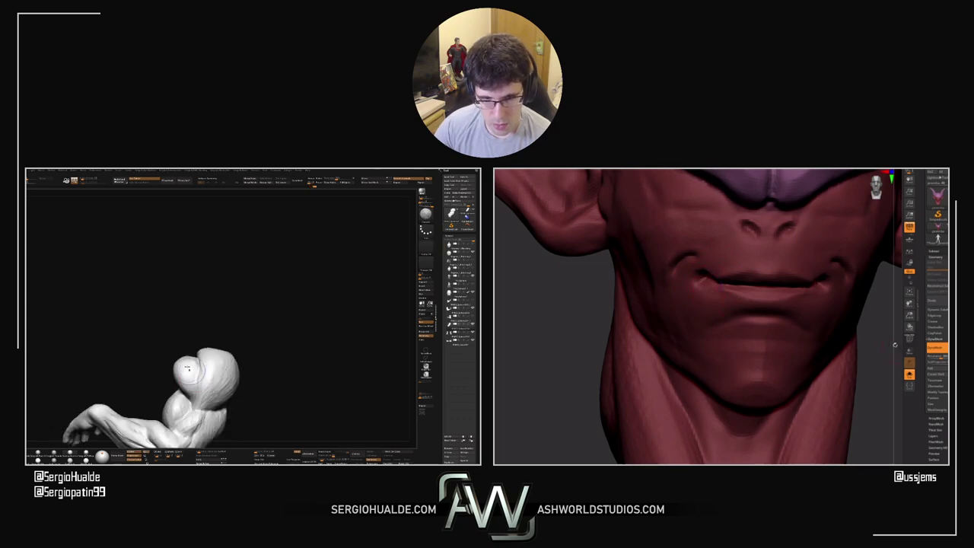
{"action": "right_click_drag", "start_coordinate": [753, 312], "coordinate": [685, 313]}
{"action": "left_click_drag", "start_coordinate": [214, 386], "coordinate": [213, 392], "text": "shift"}
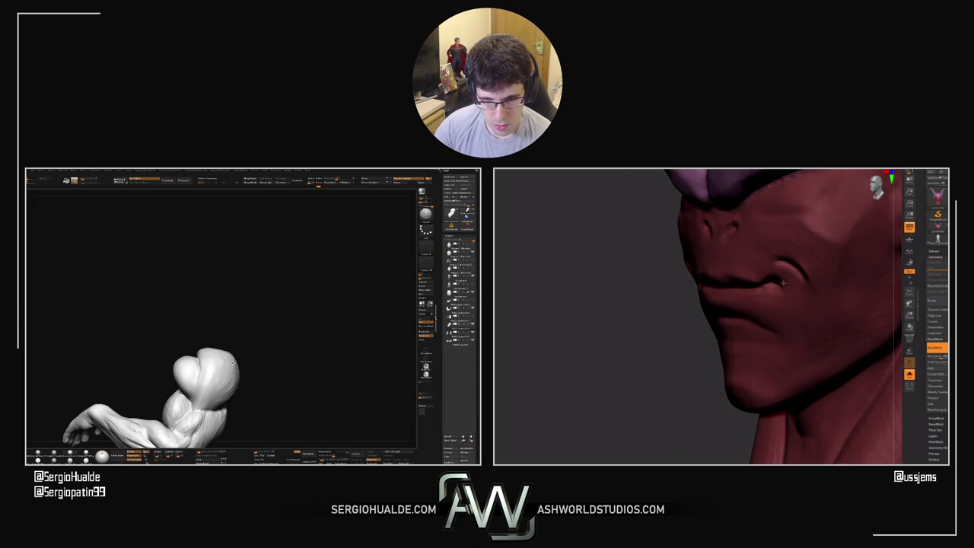
{"action": "right_click_drag", "start_coordinate": [232, 362], "coordinate": [230, 377]}
{"action": "left_click_drag", "start_coordinate": [230, 378], "coordinate": [232, 388], "text": "shift"}
{"action": "right_click_drag", "start_coordinate": [232, 388], "coordinate": [242, 382]}
{"action": "left_click_drag", "start_coordinate": [242, 382], "coordinate": [236, 398], "text": "shift"}
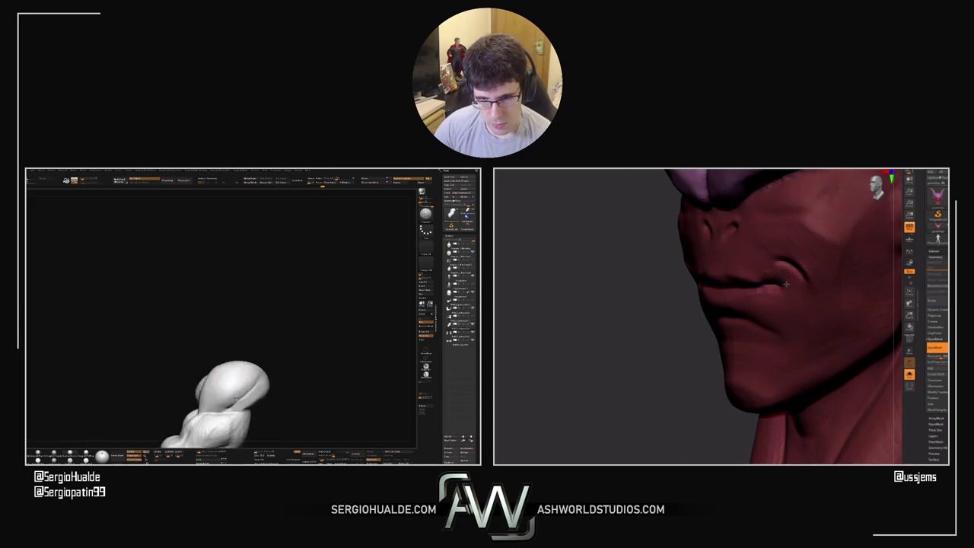
Smooth the top and rear of the isolated arm's deltoid into a clean rounded form
{"action": "right_click_drag", "start_coordinate": [238, 387], "coordinate": [266, 379]}
{"action": "mouse_move", "coordinate": [602, 333]}
{"action": "left_mouse_down"}
{"action": "mouse_move", "coordinate": [586, 343]}
{"action": "mouse_move", "coordinate": [629, 333]}
{"action": "left_mouse_up"}
{"action": "right_click_drag", "start_coordinate": [274, 379], "coordinate": [251, 385]}
{"action": "mouse_move", "coordinate": [237, 377]}
{"action": "left_mouse_down", "text": "shift"}
{"action": "mouse_move", "coordinate": [233, 399]}
{"action": "mouse_move", "coordinate": [236, 388]}
{"action": "left_mouse_up", "text": "shift"}
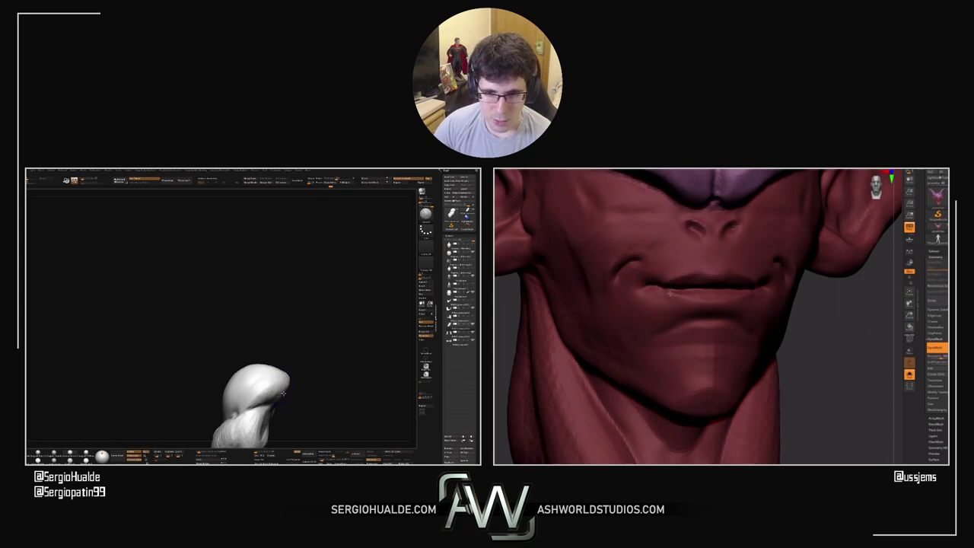
{"action": "right_click_drag", "start_coordinate": [279, 390], "coordinate": [273, 364]}
Define the groove between the rear deltoid and the upper arm, and fill out the red face's lower lip
{"action": "left_click_drag", "start_coordinate": [273, 362], "coordinate": [268, 375]}
{"action": "right_click_drag", "start_coordinate": [259, 377], "coordinate": [235, 386]}
{"action": "key", "text": "s"}
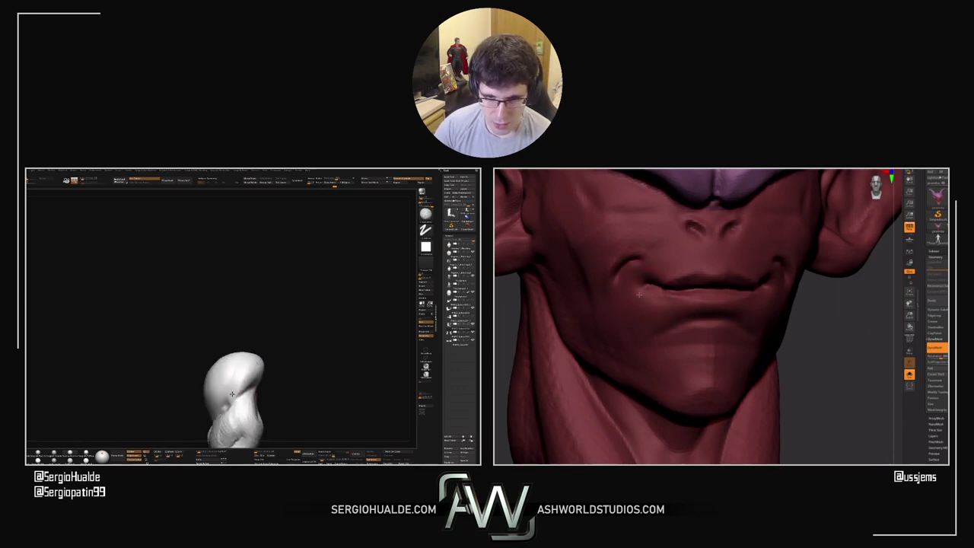
{"action": "left_click_drag", "start_coordinate": [242, 388], "coordinate": [239, 403]}
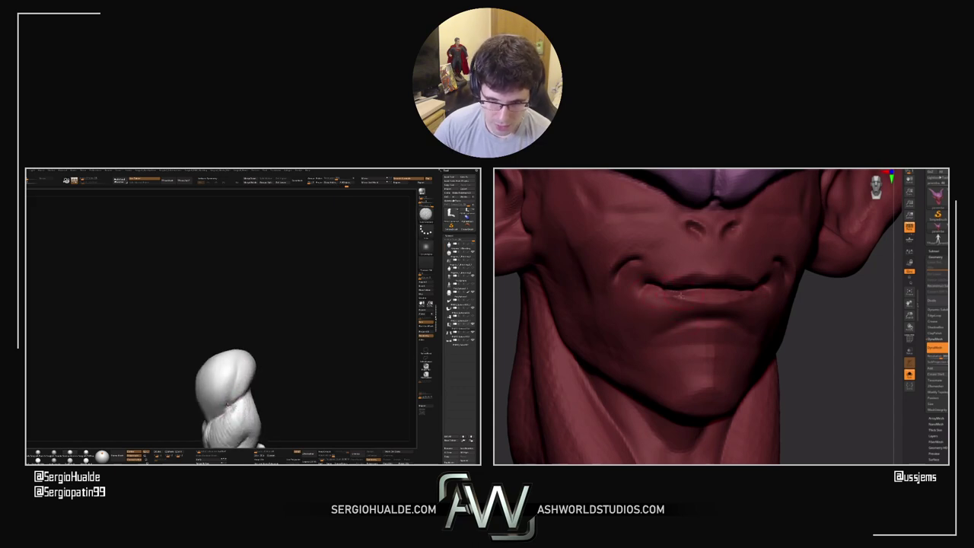
{"action": "right_click_drag", "start_coordinate": [816, 317], "coordinate": [752, 299]}
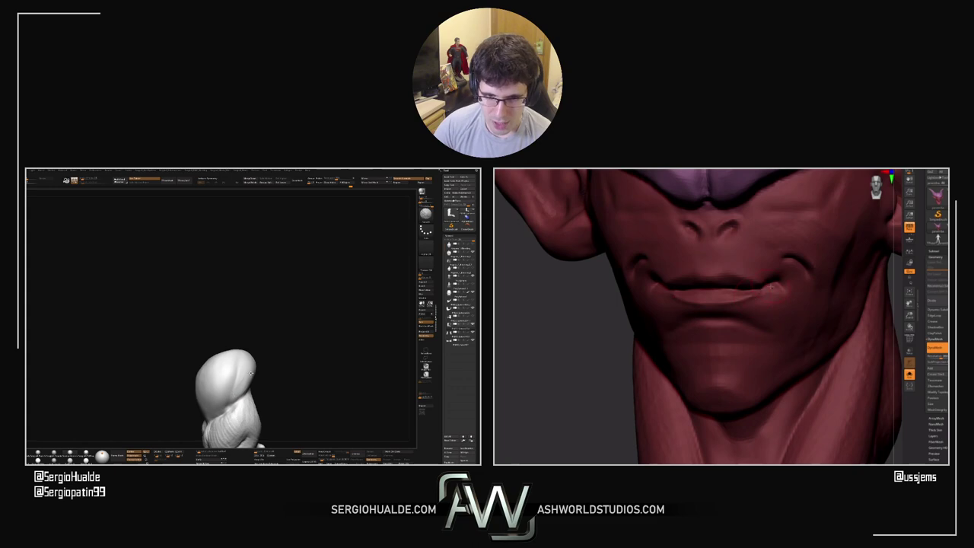
{"action": "mouse_move", "coordinate": [251, 374]}
{"action": "left_mouse_down"}
{"action": "mouse_move", "coordinate": [236, 380]}
{"action": "mouse_move", "coordinate": [245, 387]}
{"action": "left_mouse_up"}
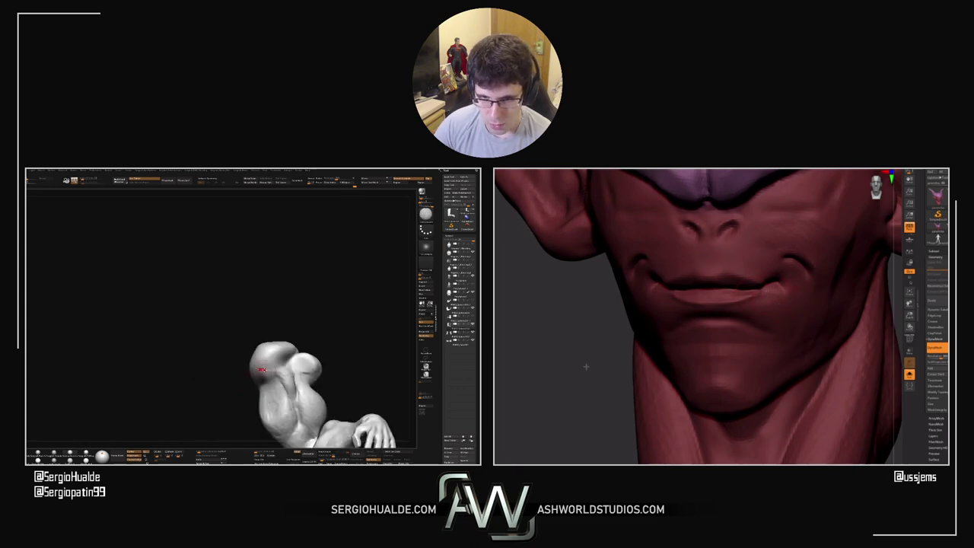
Sculpt and smooth the inner upper arm below the shoulder, and refine the red face's mouth from below
{"action": "left_click_drag", "start_coordinate": [586, 367], "coordinate": [639, 331]}
{"action": "left_click_drag", "start_coordinate": [825, 322], "coordinate": [758, 303]}
{"action": "left_click_drag", "start_coordinate": [253, 384], "coordinate": [259, 378]}
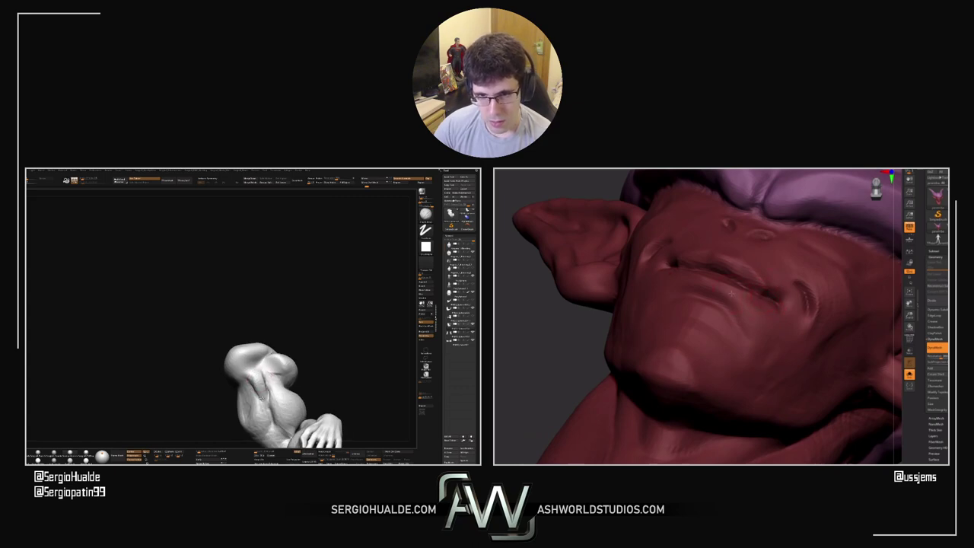
{"action": "left_click_drag", "start_coordinate": [261, 398], "coordinate": [260, 378], "text": "shift"}
{"action": "right_click_drag", "start_coordinate": [653, 273], "coordinate": [679, 261]}
{"action": "mouse_move", "coordinate": [250, 393]}
{"action": "right_mouse_down"}
{"action": "mouse_move", "coordinate": [261, 393]}
{"action": "mouse_move", "coordinate": [273, 363]}
{"action": "mouse_move", "coordinate": [254, 362]}
{"action": "right_mouse_up"}
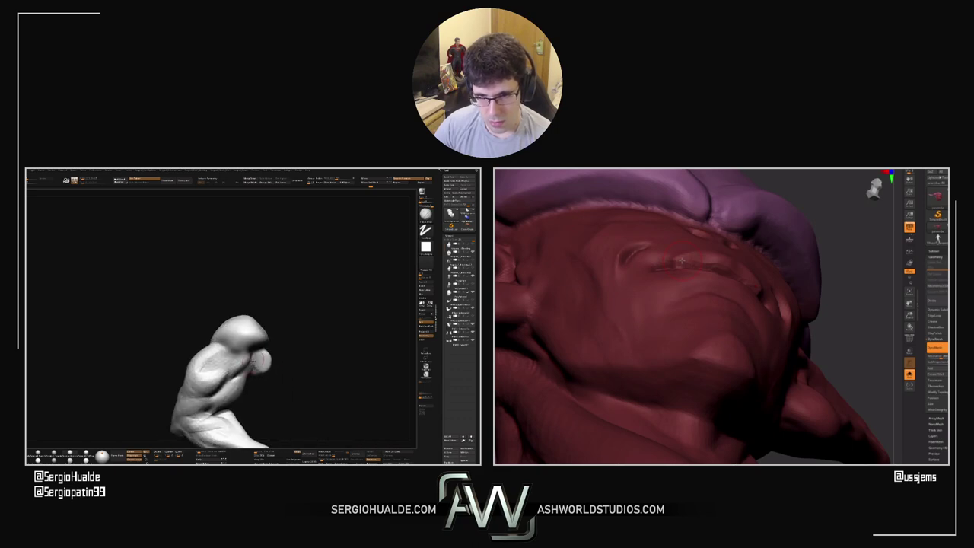
Reshape the upper arm muscles beneath the deltoid with the Move brush
{"action": "key", "text": "b"}
{"action": "key", "text": "m"}
{"action": "key", "text": "v"}
{"action": "left_click_drag", "start_coordinate": [249, 359], "coordinate": [245, 366]}
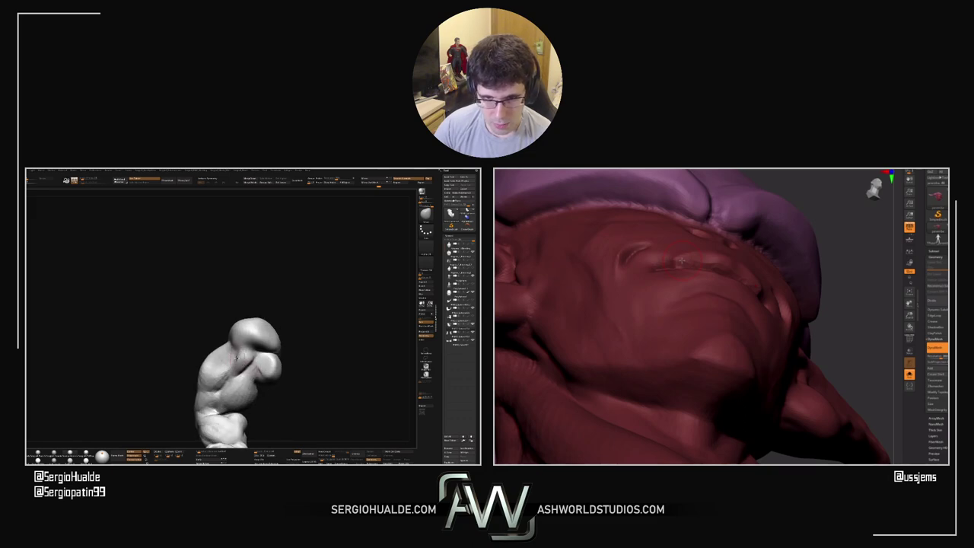
{"action": "right_click_drag", "start_coordinate": [236, 358], "coordinate": [245, 353]}
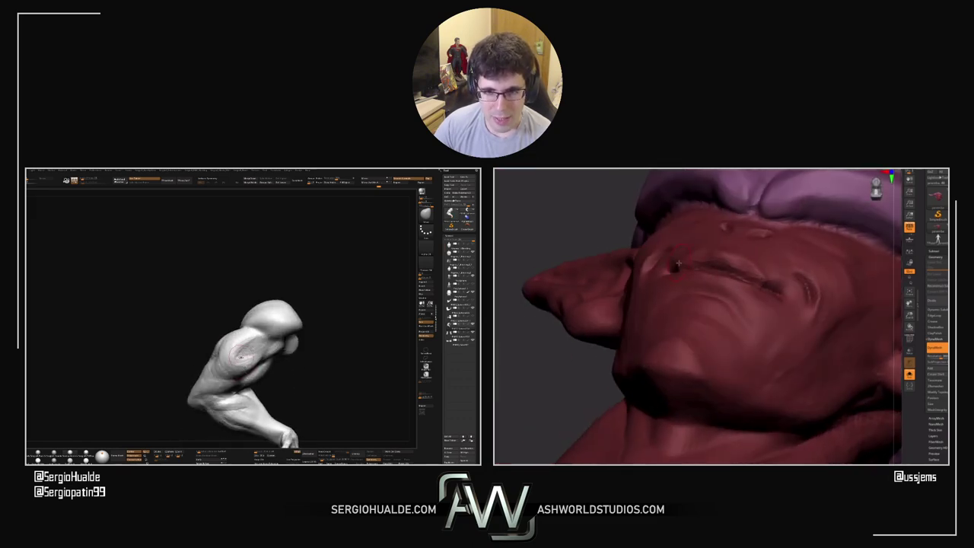
{"action": "mouse_move", "coordinate": [682, 268]}
{"action": "right_mouse_down"}
{"action": "mouse_move", "coordinate": [694, 288]}
{"action": "mouse_move", "coordinate": [688, 276]}
{"action": "right_mouse_up"}
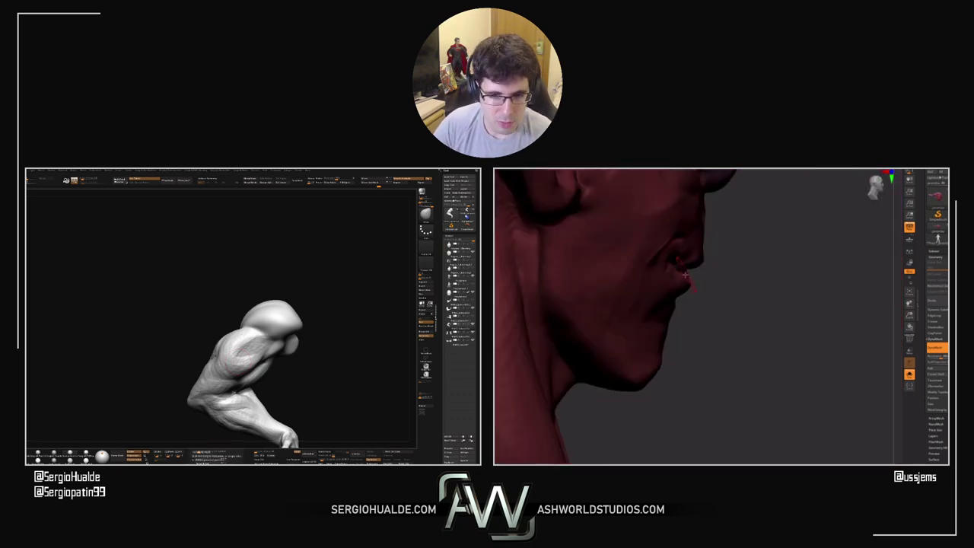
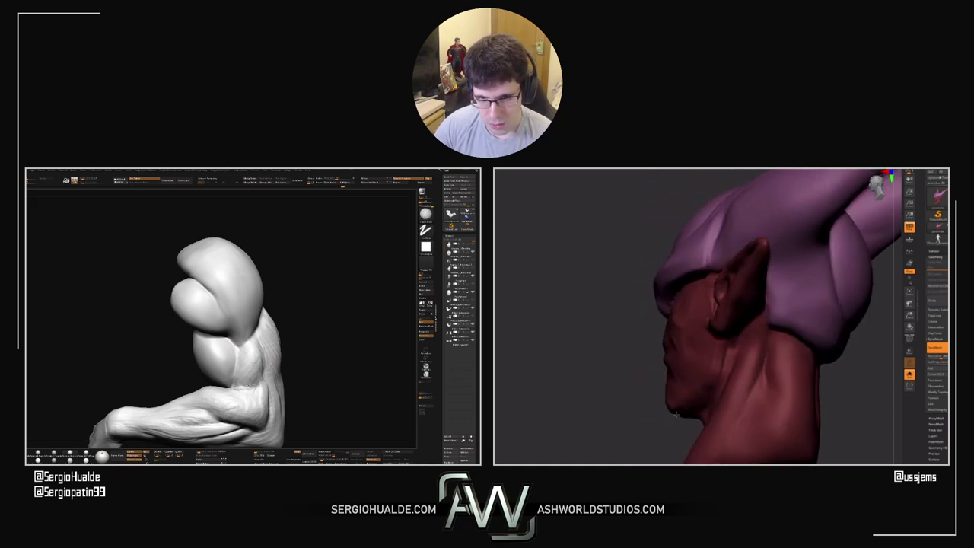
Build up and smooth the outer upper arm toward the elbow, and refine the red character's cheek and jaw
{"action": "mouse_move", "coordinate": [791, 369]}
{"action": "left_mouse_down"}
{"action": "mouse_move", "coordinate": [800, 369]}
{"action": "mouse_move", "coordinate": [790, 365]}
{"action": "left_mouse_up"}
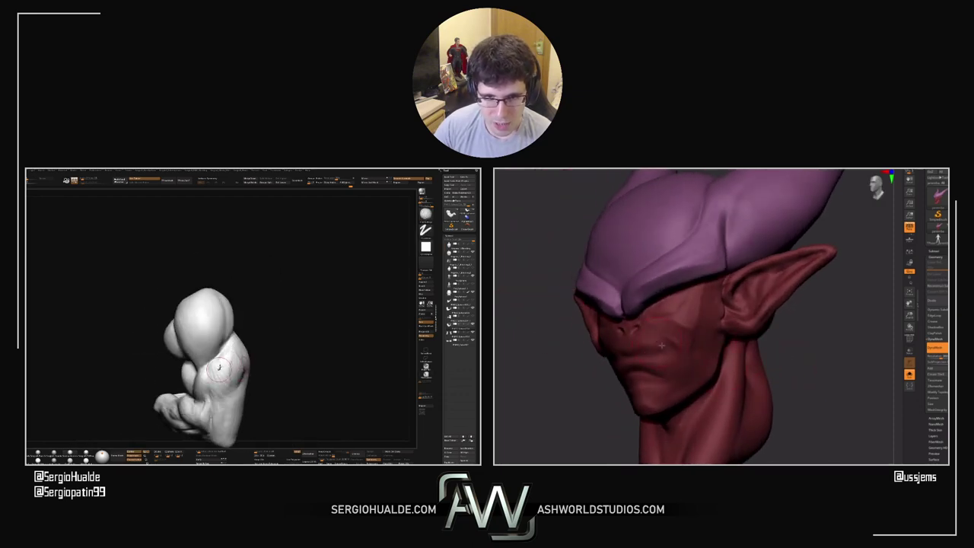
{"action": "key", "text": "s"}
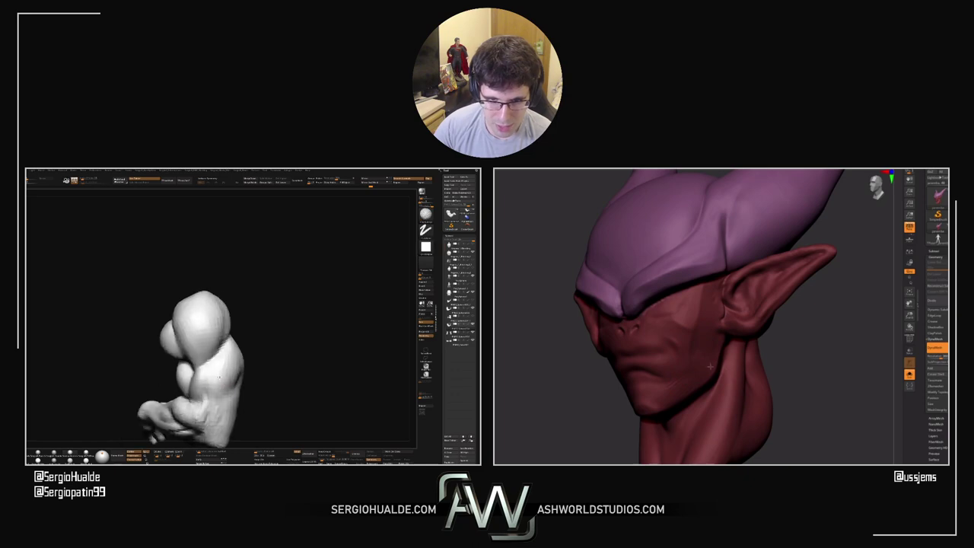
{"action": "left_click_drag", "start_coordinate": [768, 351], "coordinate": [682, 346]}
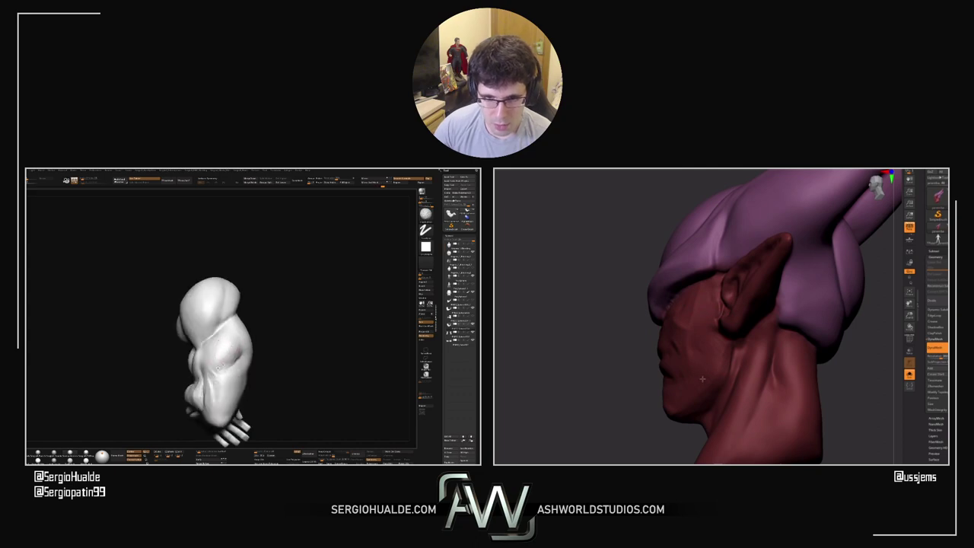
{"action": "left_click_drag", "start_coordinate": [625, 411], "coordinate": [691, 359]}
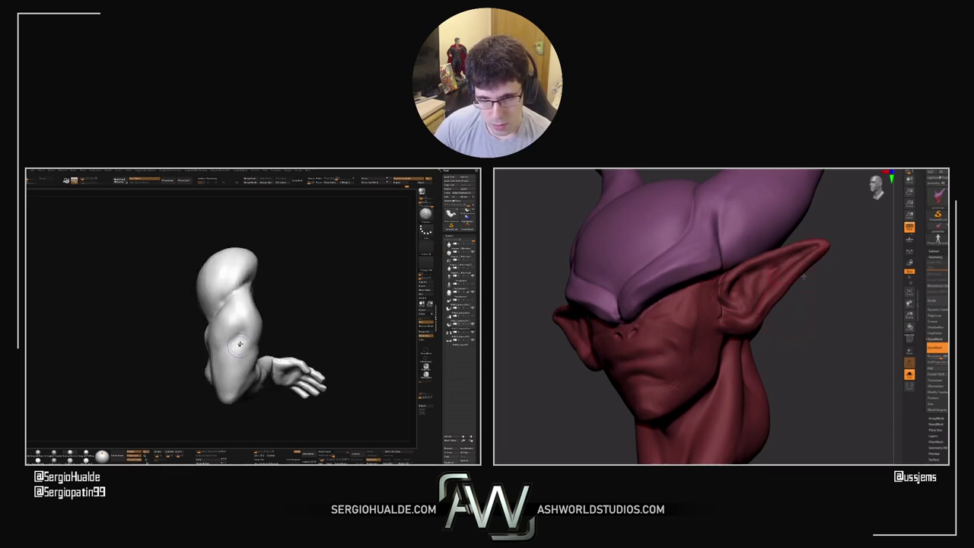
Refine the red face's temple beside the ear, and sculpt the upper arm around the elbow
{"action": "left_click_drag", "start_coordinate": [790, 312], "coordinate": [777, 286]}
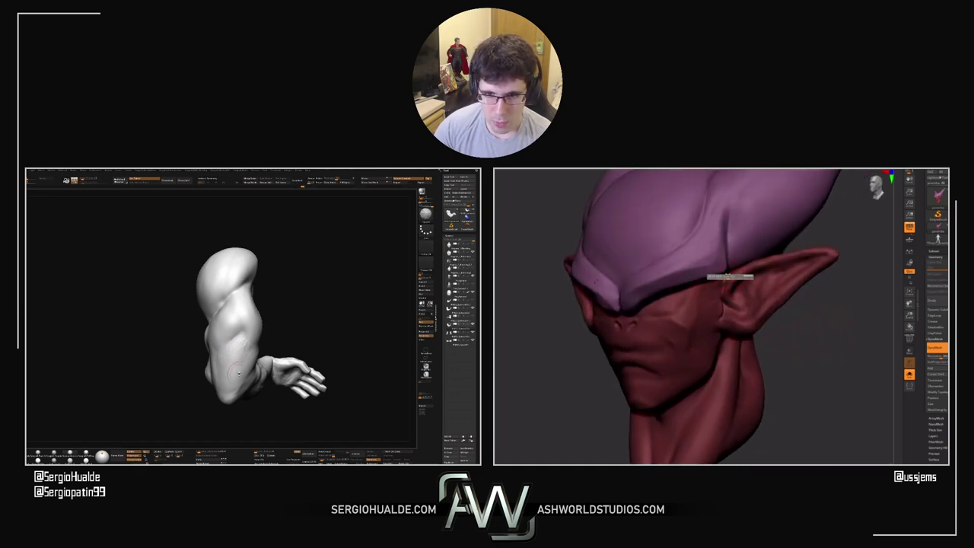
{"action": "right_click_drag", "start_coordinate": [238, 350], "coordinate": [260, 355]}
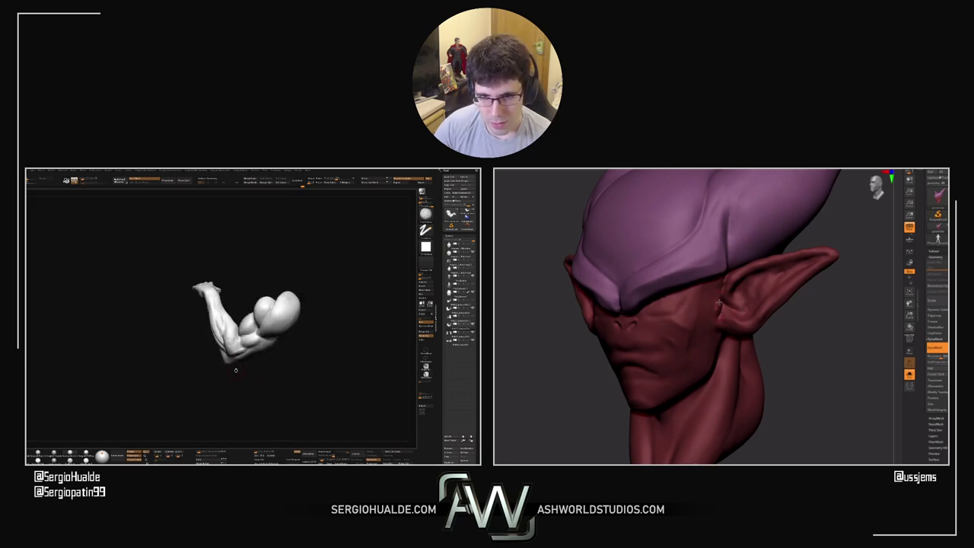
{"action": "left_click_drag", "start_coordinate": [783, 344], "coordinate": [715, 307]}
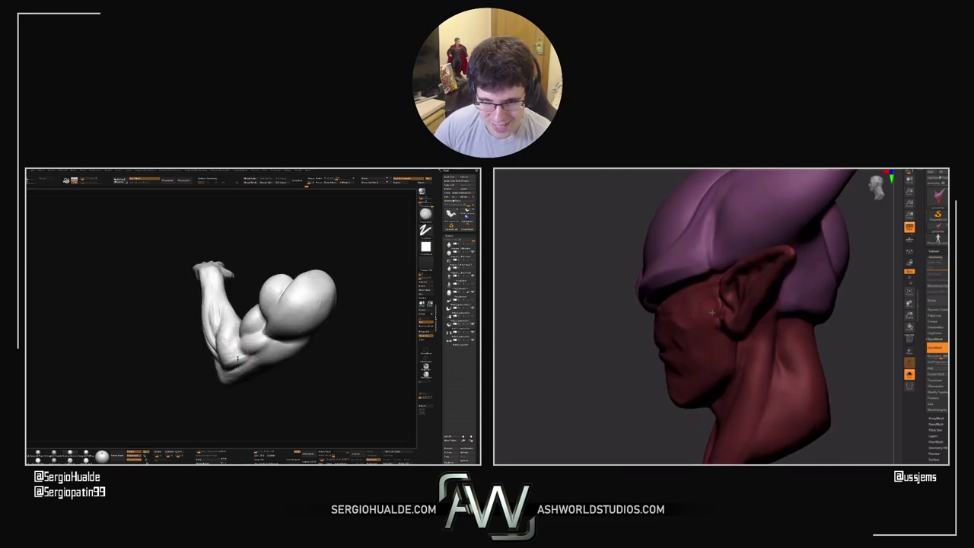
{"action": "left_click_drag", "start_coordinate": [628, 374], "coordinate": [715, 322]}
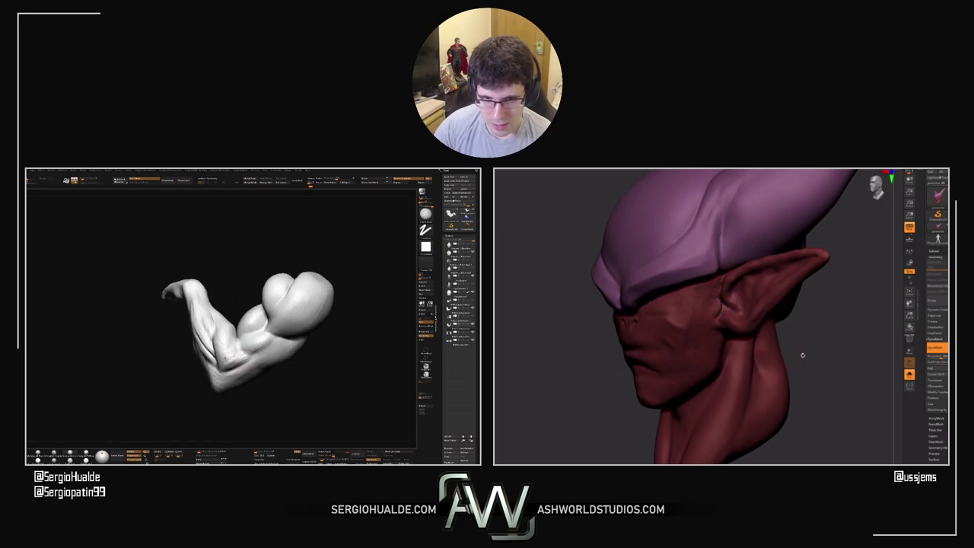
{"action": "left_click_drag", "start_coordinate": [802, 355], "coordinate": [713, 284]}
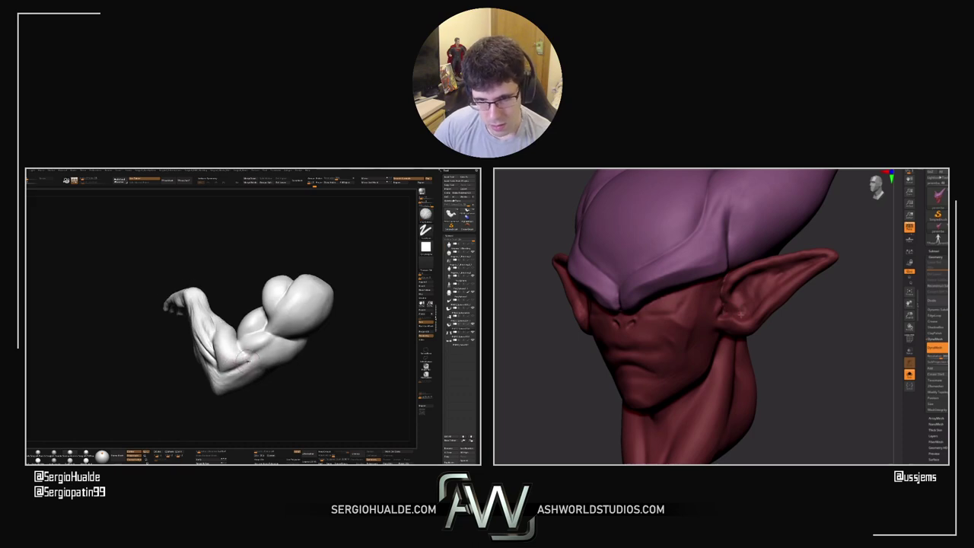
{"action": "left_click_drag", "start_coordinate": [790, 328], "coordinate": [732, 327]}
{"action": "right_click_drag", "start_coordinate": [727, 315], "coordinate": [742, 256]}
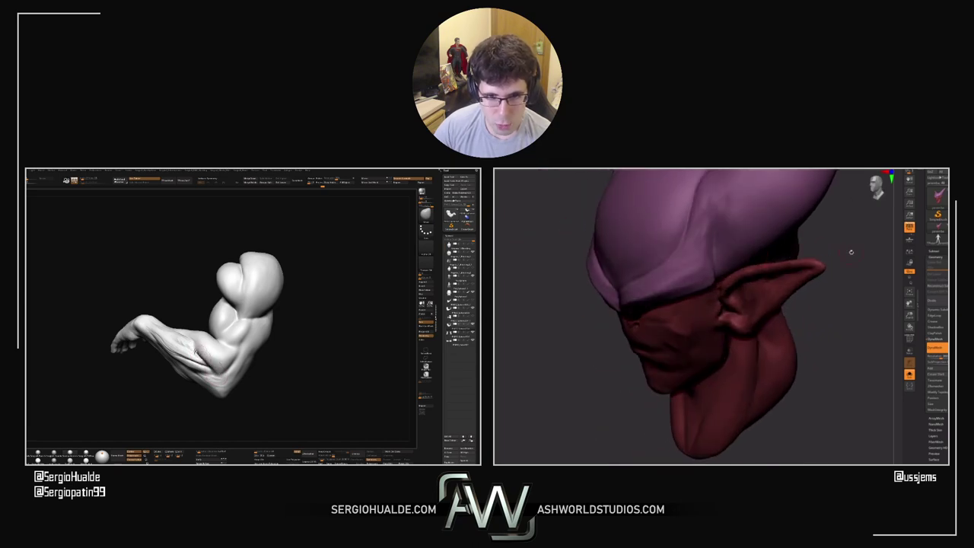
Build up the forearm muscles near the elbow with the ClayBuildup brush
{"action": "left_click_drag", "start_coordinate": [850, 252], "coordinate": [850, 233], "text": "shift"}
{"action": "left_click_drag", "start_coordinate": [244, 390], "coordinate": [191, 392]}
{"action": "key", "text": "b"}
{"action": "key", "text": "c"}
{"action": "key", "text": "b"}
{"action": "right_click_drag", "start_coordinate": [787, 337], "coordinate": [742, 318], "text": "ctrl"}
{"action": "key", "text": "s"}
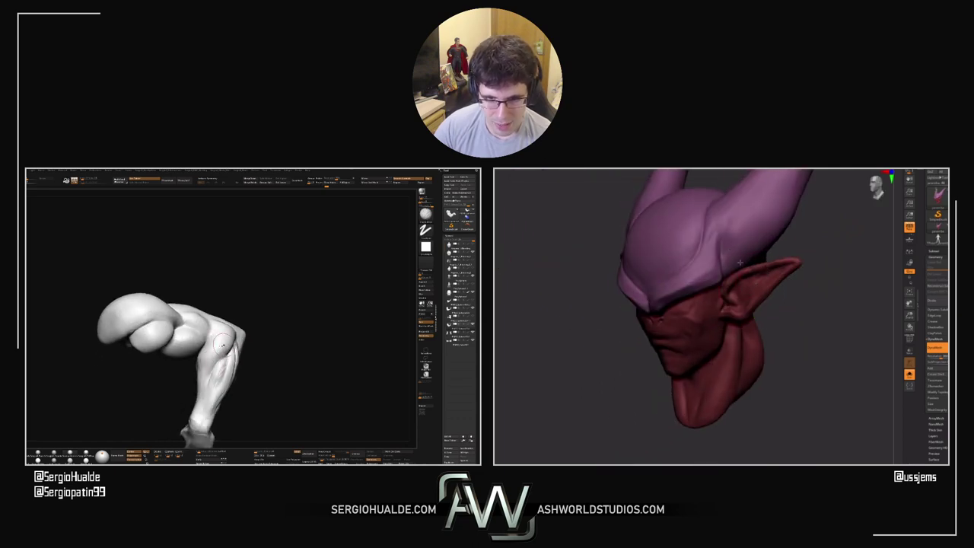
{"action": "mouse_move", "coordinate": [227, 360]}
{"action": "right_mouse_down"}
{"action": "mouse_move", "coordinate": [207, 356]}
{"action": "mouse_move", "coordinate": [203, 369]}
{"action": "right_mouse_up"}
Reshape the upper edge and tip of the red character's pointed ear with the Move Topological brush
{"action": "key", "text": "b"}
{"action": "key", "text": "m"}
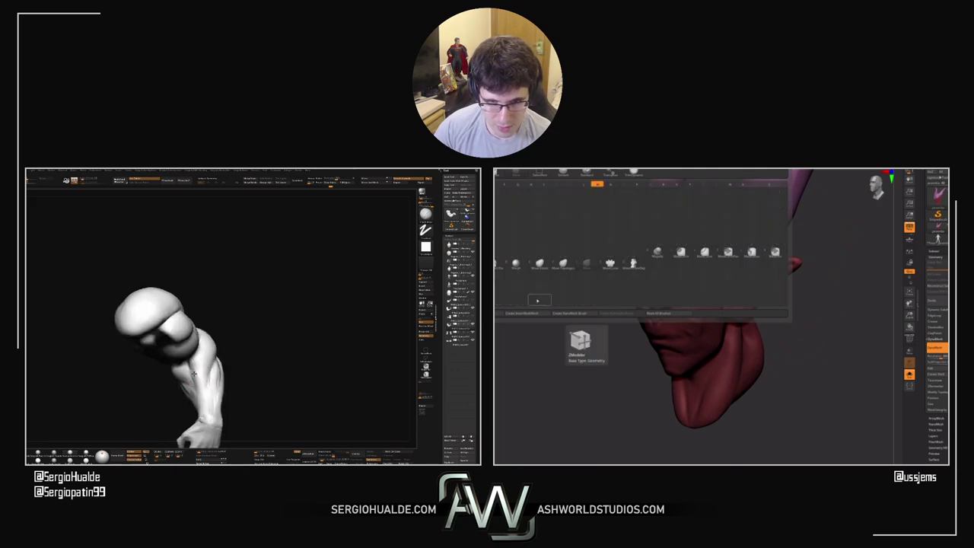
{"action": "left_click", "coordinate": [567, 265]}
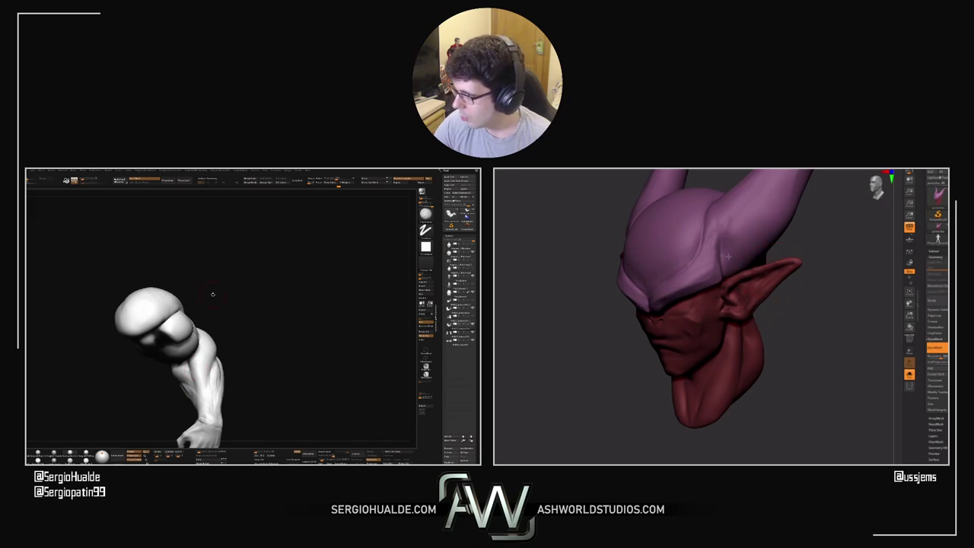
{"action": "mouse_move", "coordinate": [737, 258]}
{"action": "right_mouse_down"}
{"action": "mouse_move", "coordinate": [818, 262]}
{"action": "mouse_move", "coordinate": [772, 255]}
{"action": "mouse_move", "coordinate": [773, 277]}
{"action": "mouse_move", "coordinate": [743, 275]}
{"action": "right_mouse_up"}
{"action": "key", "text": "s"}
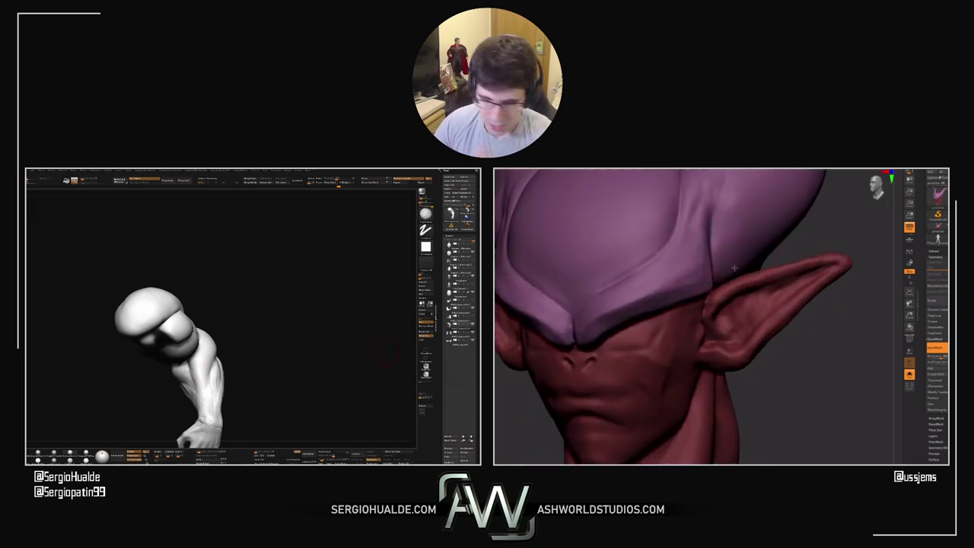
{"action": "key", "text": "s"}
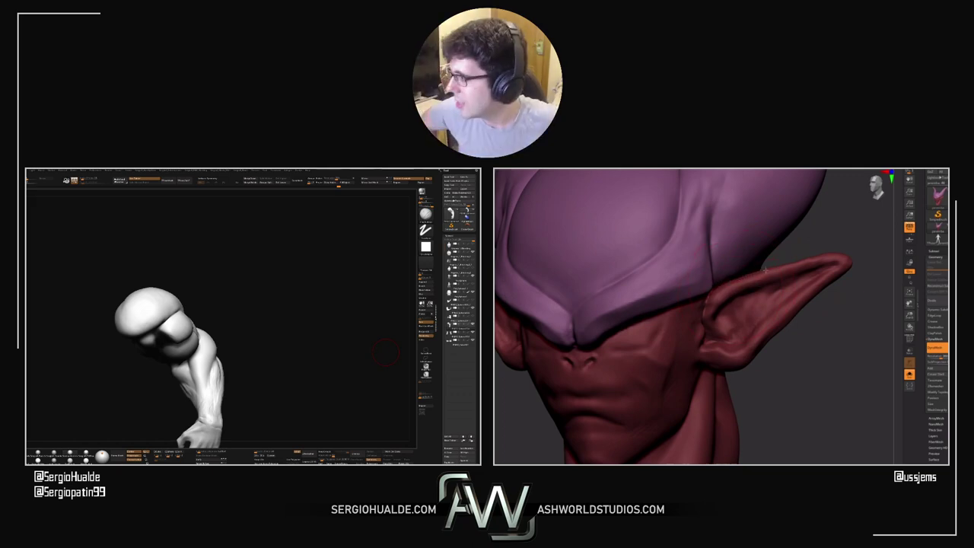
{"action": "left_click_drag", "start_coordinate": [766, 266], "coordinate": [829, 259]}
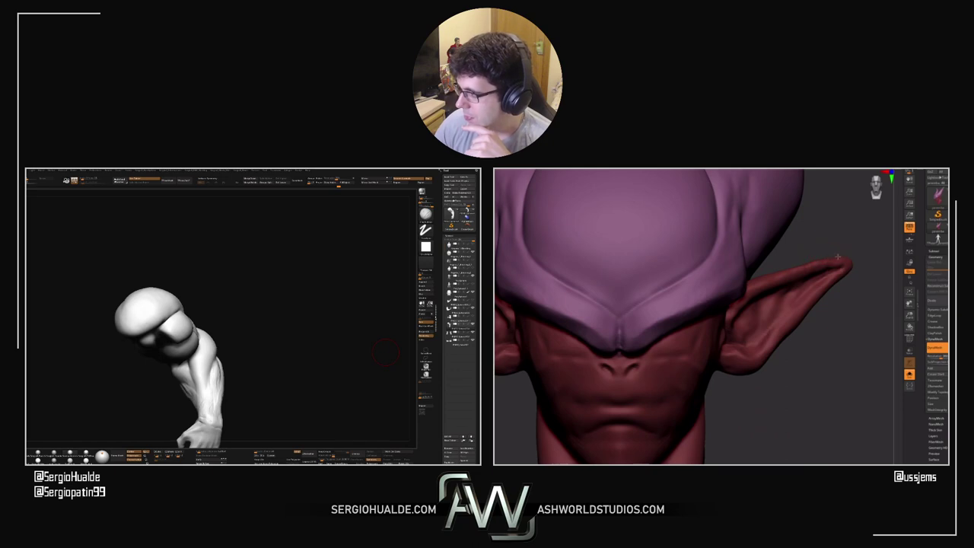
Adjust the shape of the red face's chin and jaw around the mouth
{"action": "left_click_drag", "start_coordinate": [840, 307], "coordinate": [829, 339], "text": "alt"}
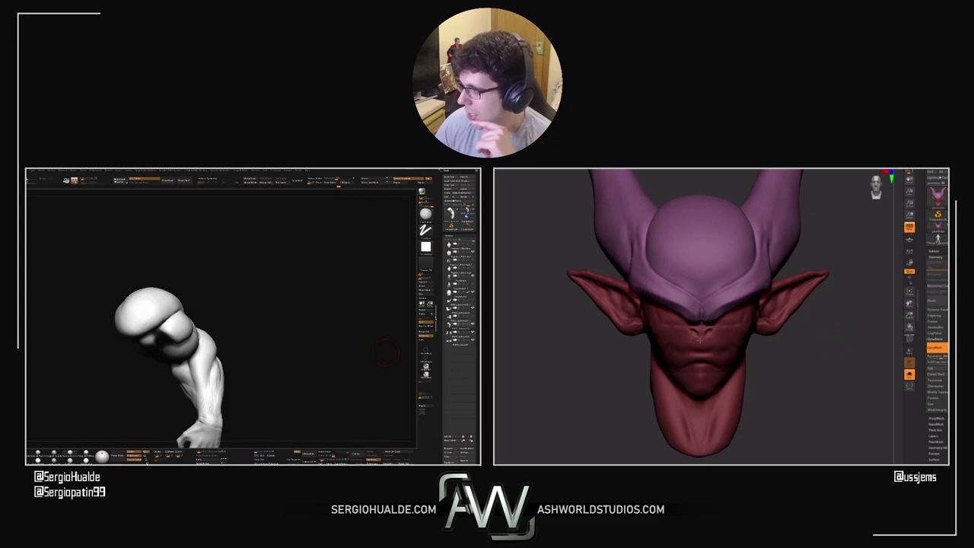
{"action": "right_click_drag", "start_coordinate": [704, 343], "coordinate": [715, 359]}
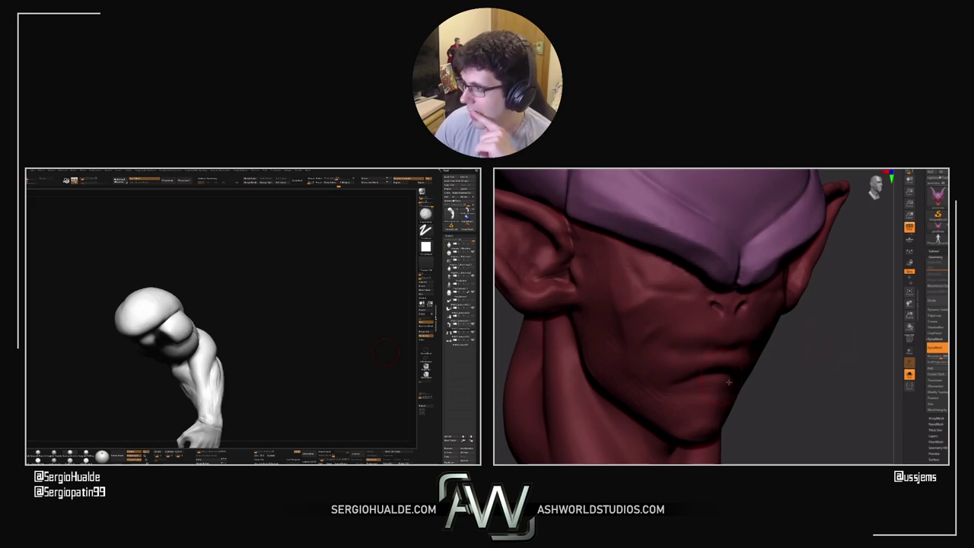
{"action": "right_click_drag", "start_coordinate": [728, 383], "coordinate": [702, 375]}
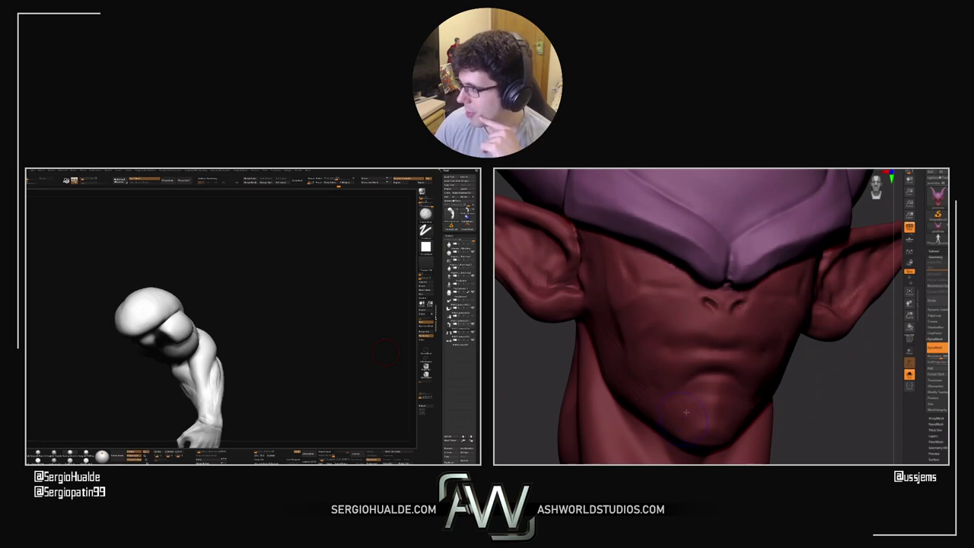
{"action": "right_click_drag", "start_coordinate": [736, 414], "coordinate": [661, 425]}
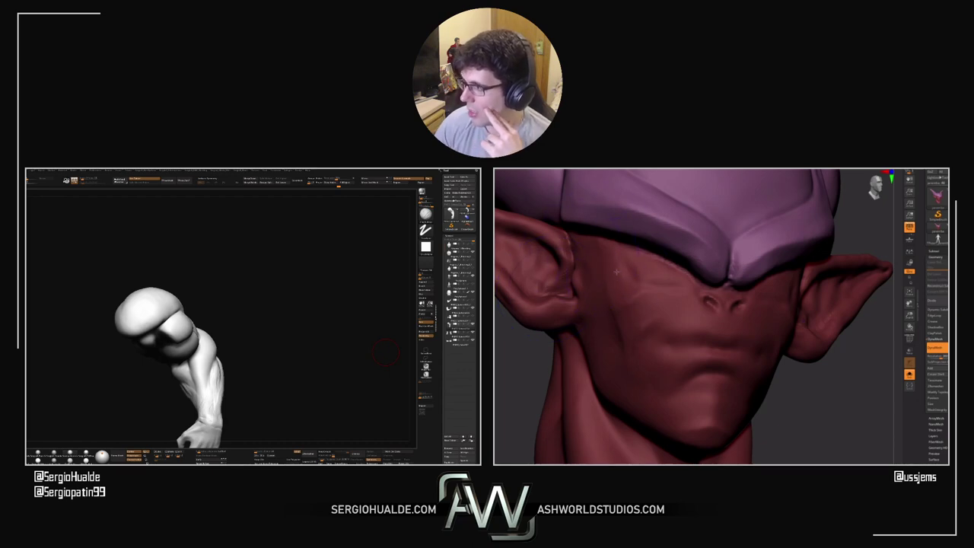
Define the angular eye outlines on the red face just beneath the helmet's edge
{"action": "left_click_drag", "start_coordinate": [789, 369], "coordinate": [845, 375]}
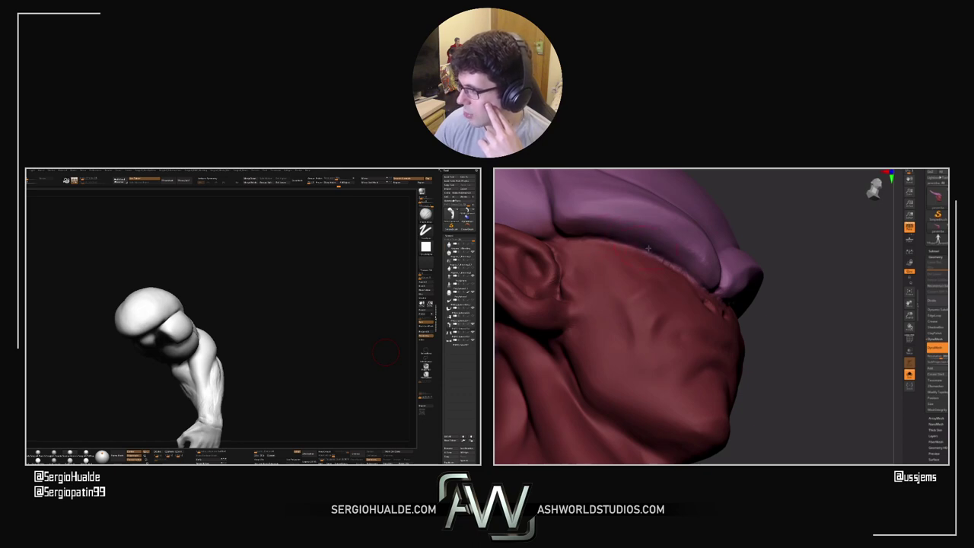
{"action": "mouse_move", "coordinate": [868, 335]}
{"action": "left_mouse_down"}
{"action": "mouse_move", "coordinate": [826, 326]}
{"action": "mouse_move", "coordinate": [835, 287]}
{"action": "mouse_move", "coordinate": [862, 295]}
{"action": "mouse_move", "coordinate": [869, 302]}
{"action": "mouse_move", "coordinate": [807, 306]}
{"action": "left_mouse_up"}
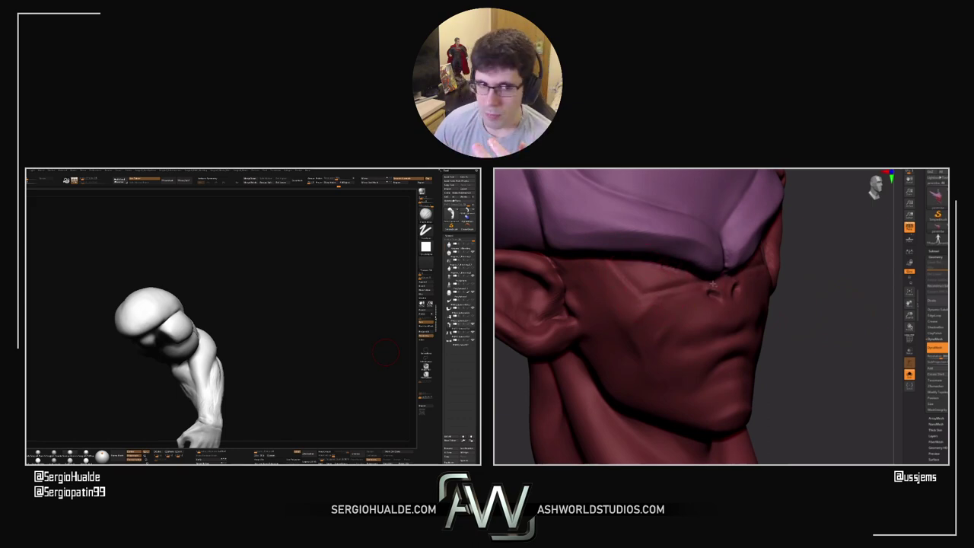
{"action": "left_click_drag", "start_coordinate": [852, 299], "coordinate": [802, 348]}
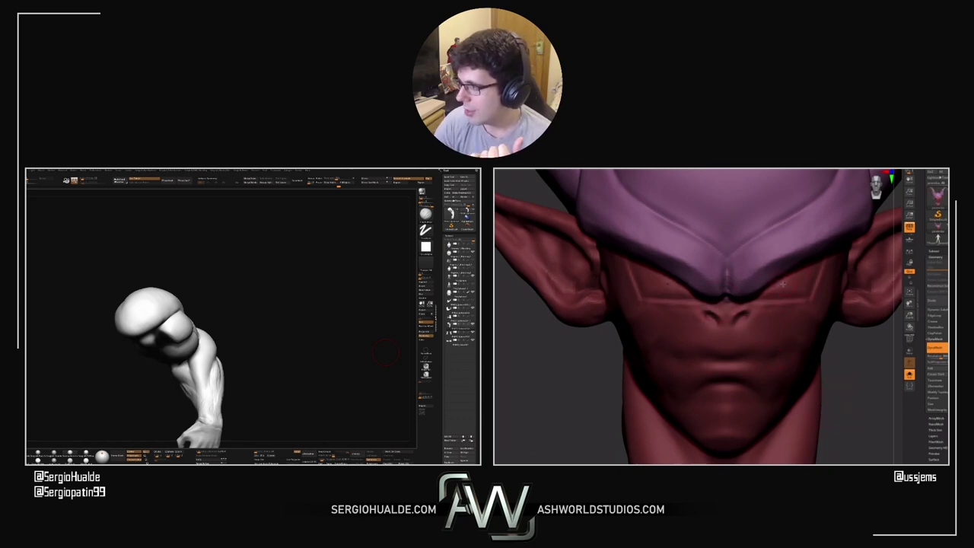
{"action": "left_click_drag", "start_coordinate": [772, 285], "coordinate": [786, 280]}
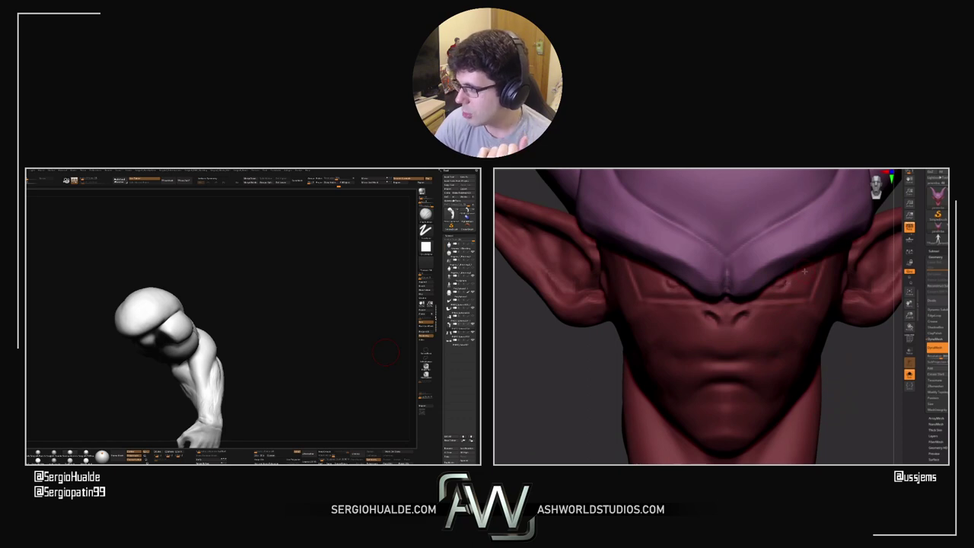
{"action": "right_click_drag", "start_coordinate": [804, 272], "coordinate": [789, 361], "text": "ctrl"}
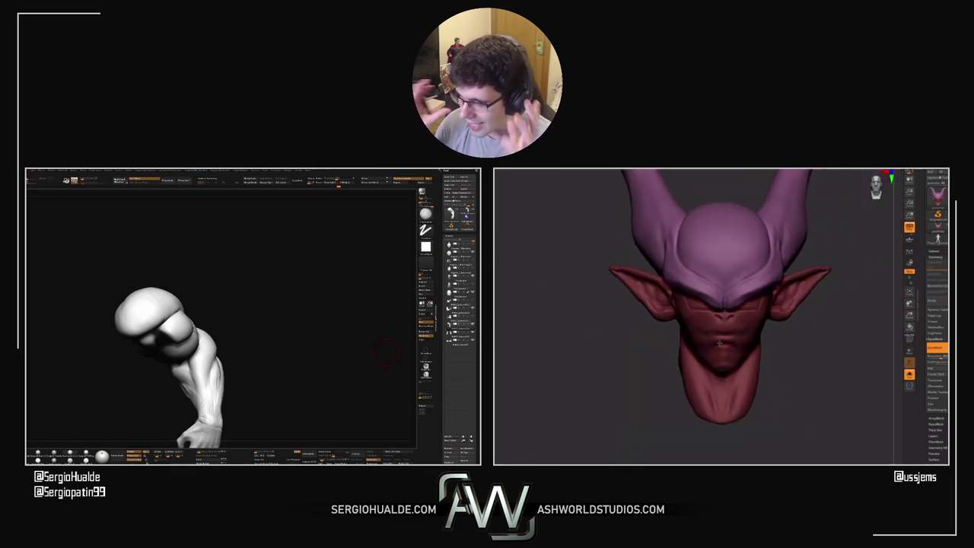
{"action": "right_click_drag", "start_coordinate": [714, 326], "coordinate": [754, 325], "text": "ctrl"}
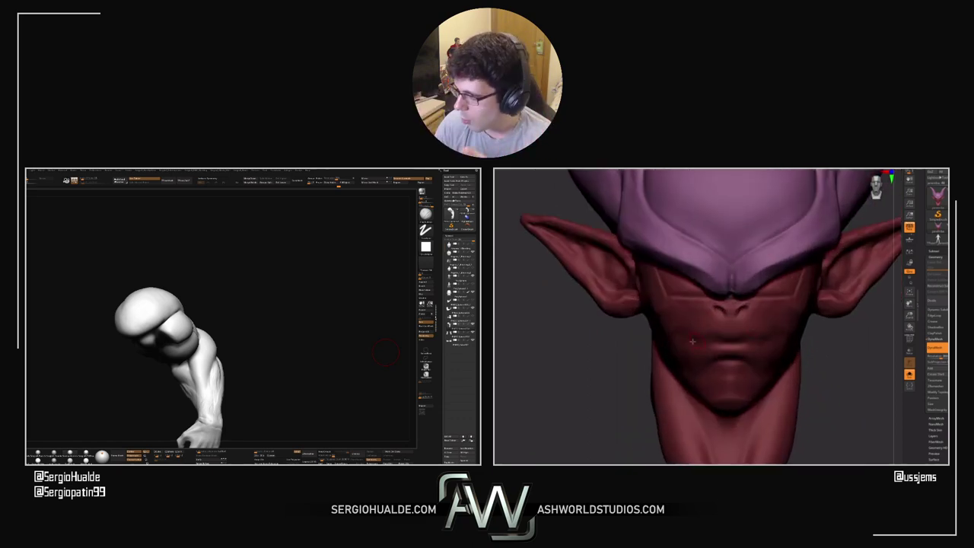
Try carving a sharp horizontal mouth line between the red face's lips
{"action": "left_click_drag", "start_coordinate": [696, 338], "coordinate": [728, 341]}
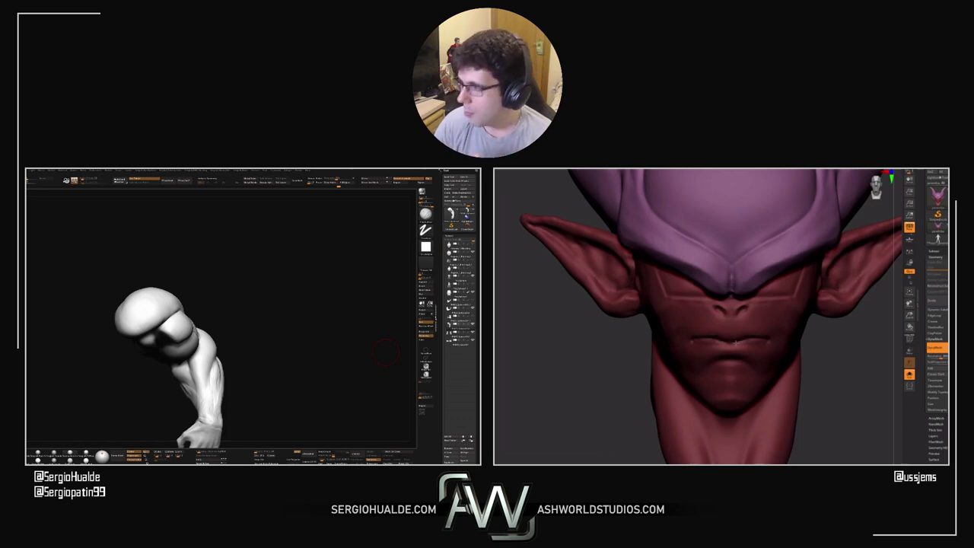
{"action": "left_click_drag", "start_coordinate": [829, 347], "coordinate": [712, 345]}
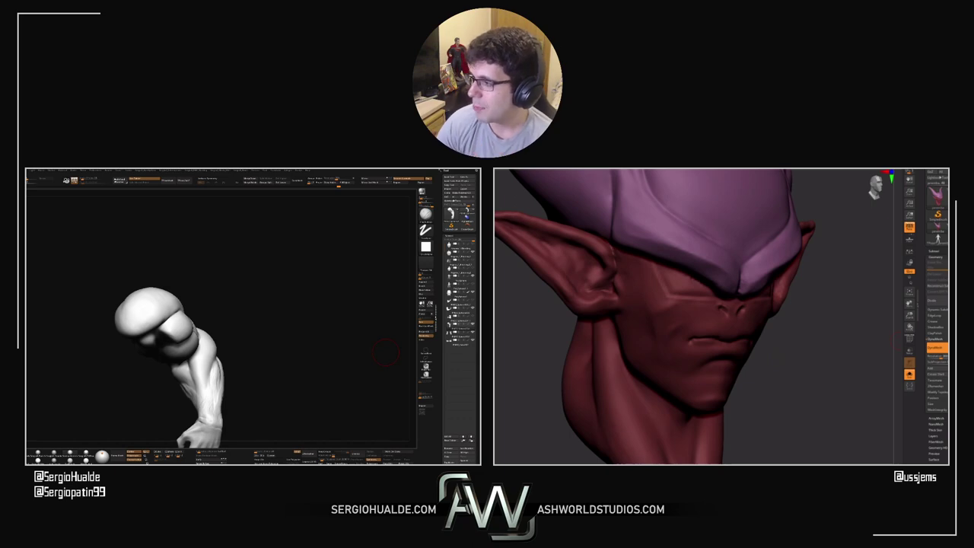
{"action": "left_click_drag", "start_coordinate": [824, 393], "coordinate": [782, 381]}
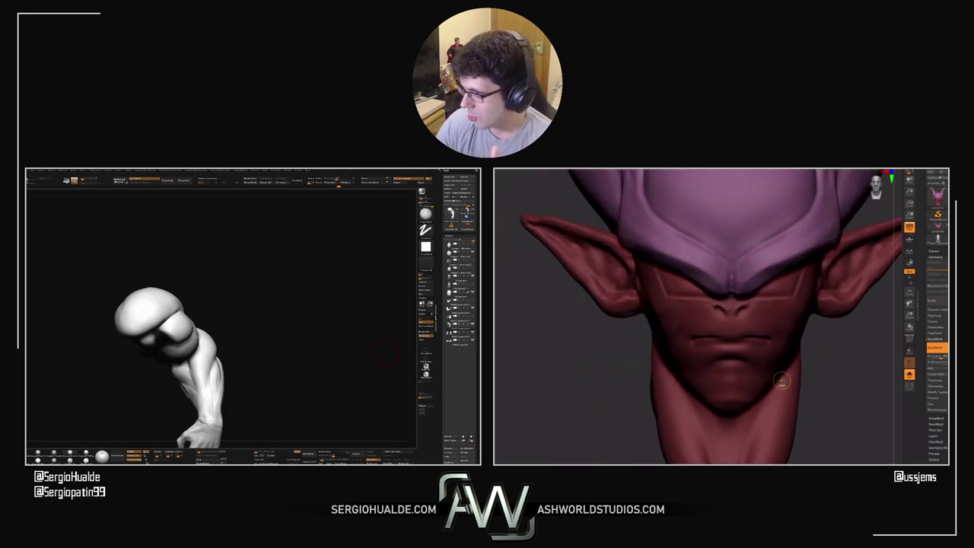
{"action": "key", "text": "ctrl+z"}
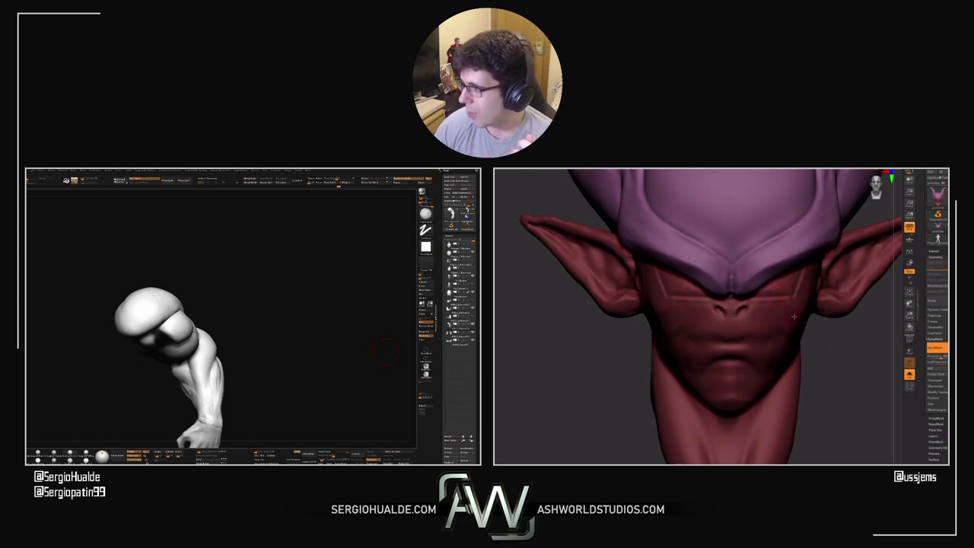
Reshape the red face's chin and refine the jaw and the cheek beside the mouth
{"action": "key", "text": "s"}
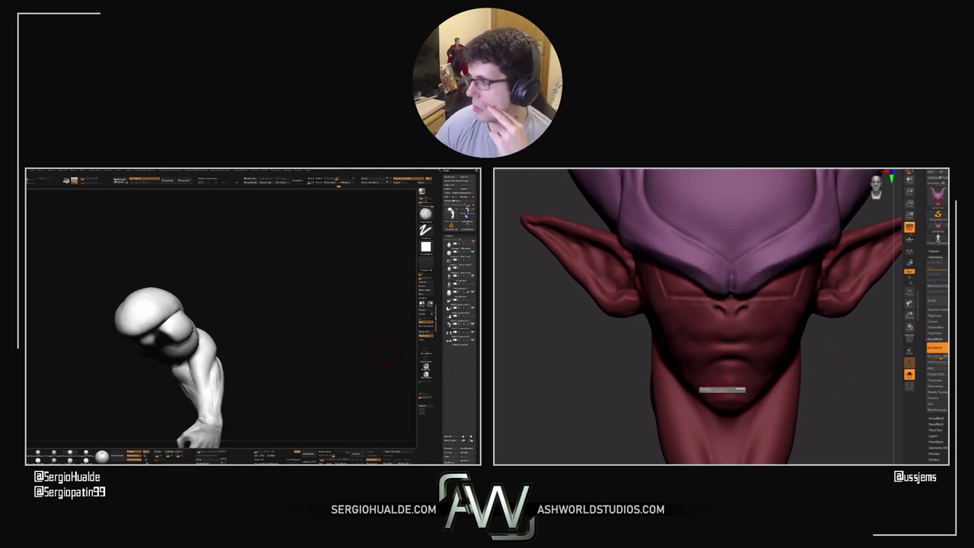
{"action": "mouse_move", "coordinate": [713, 395]}
{"action": "left_mouse_down"}
{"action": "mouse_move", "coordinate": [725, 401]}
{"action": "mouse_move", "coordinate": [717, 396]}
{"action": "left_mouse_up"}
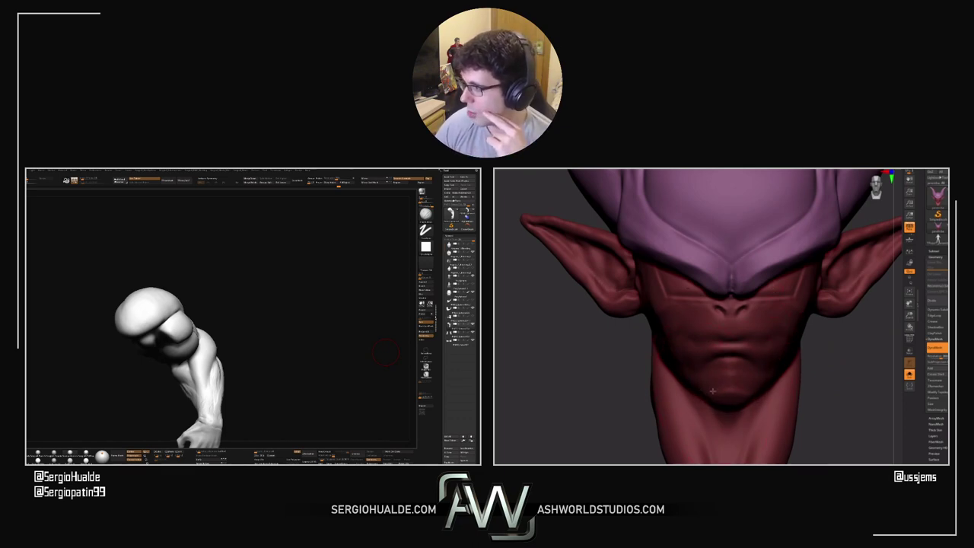
{"action": "key", "text": "s"}
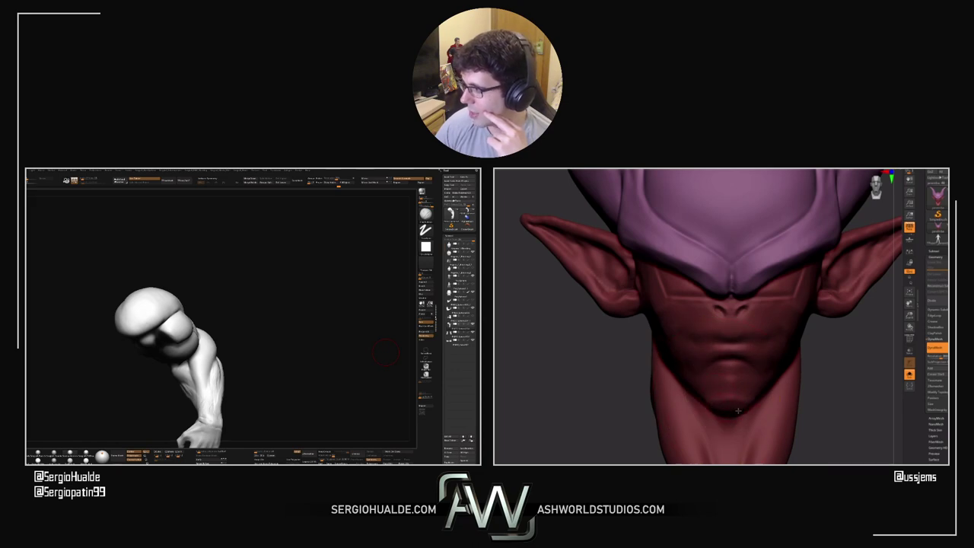
{"action": "right_click_drag", "start_coordinate": [774, 396], "coordinate": [775, 388]}
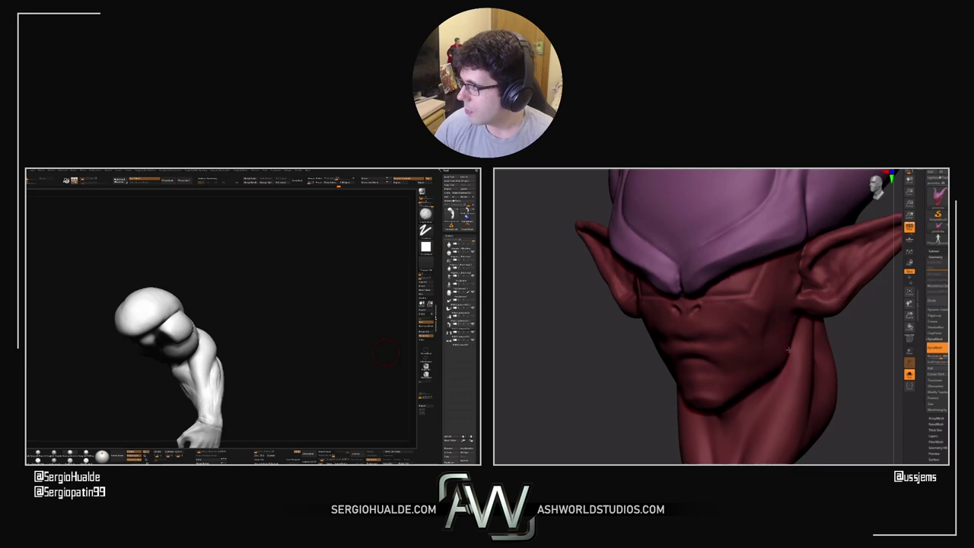
{"action": "mouse_move", "coordinate": [792, 326]}
{"action": "right_mouse_down"}
{"action": "mouse_move", "coordinate": [800, 337]}
{"action": "mouse_move", "coordinate": [788, 322]}
{"action": "right_mouse_up"}
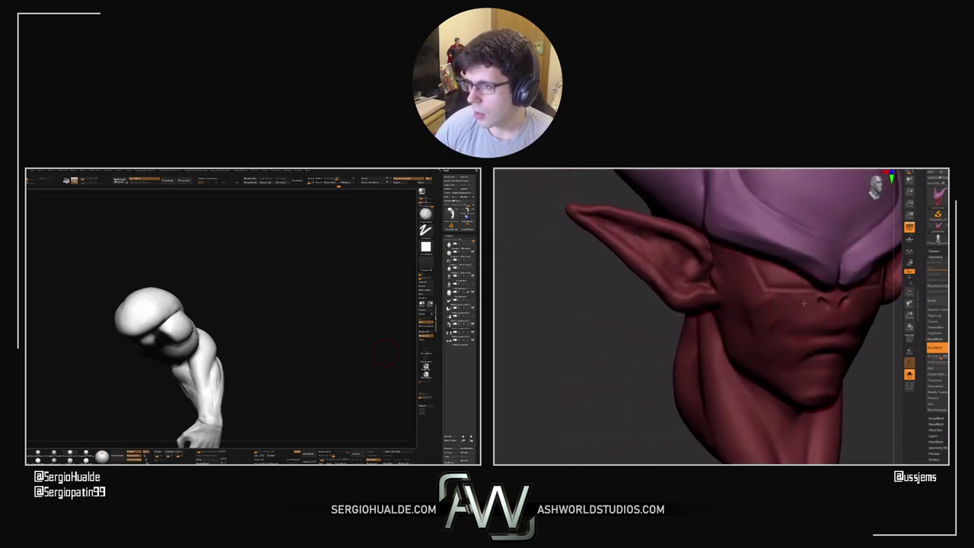
{"action": "left_click", "coordinate": [785, 322]}
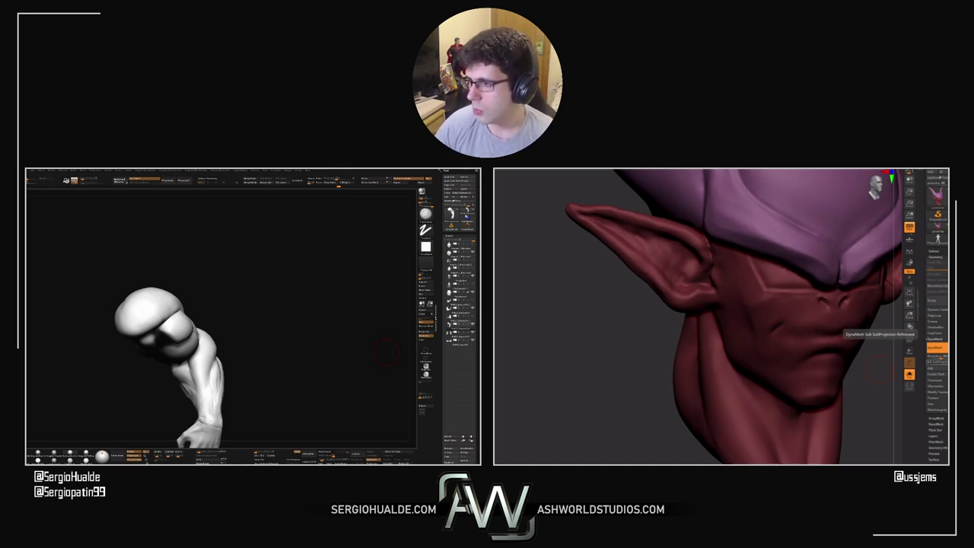
Refine the upper rim of the red character's ear near its tip
{"action": "left_click_drag", "start_coordinate": [878, 369], "coordinate": [898, 369]}
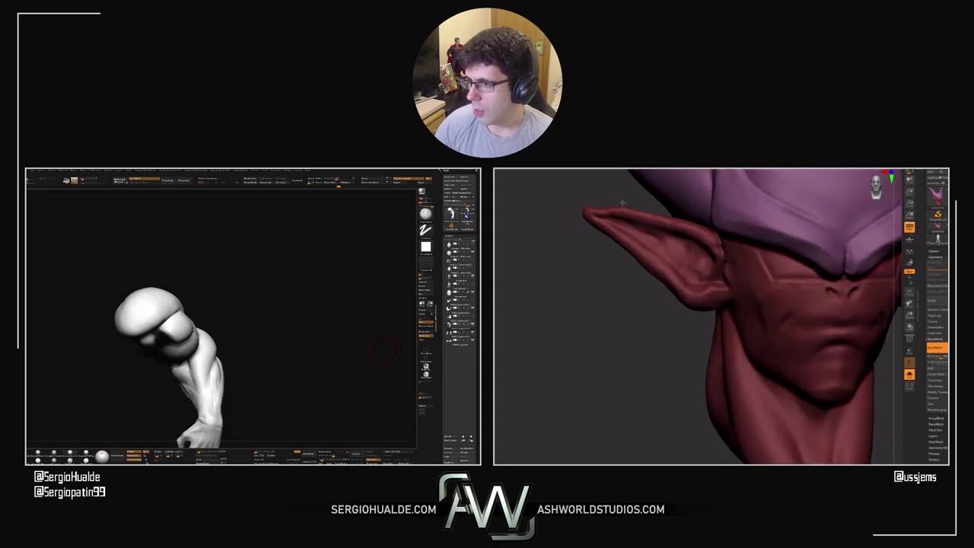
{"action": "key", "text": "s"}
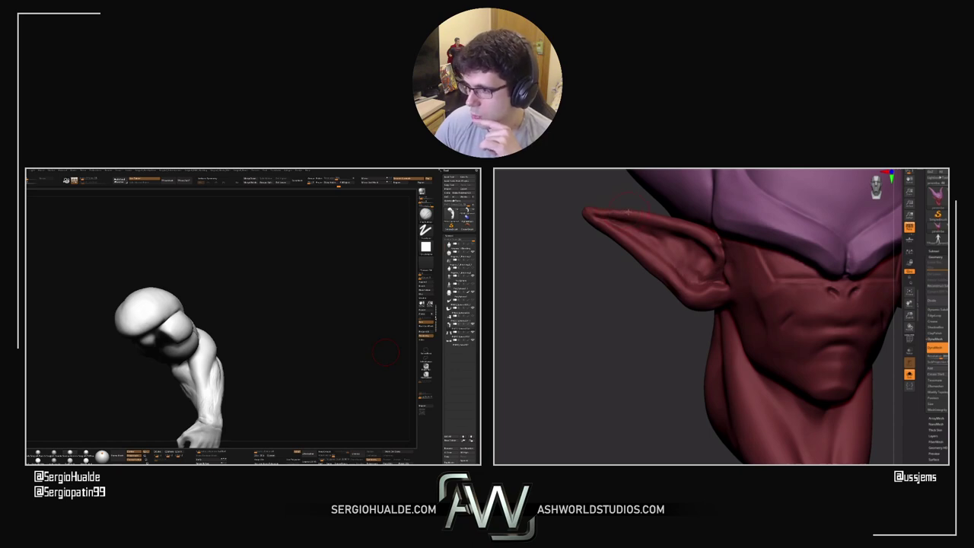
{"action": "left_click_drag", "start_coordinate": [620, 211], "coordinate": [623, 215]}
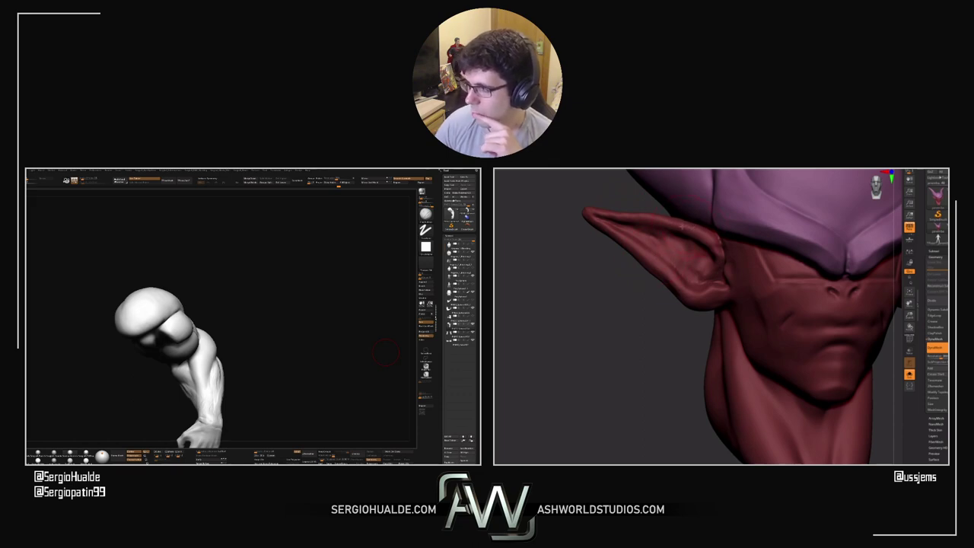
Refine the red face's cheeks and jaw below the eyes, working around both sides and the front of the head
{"action": "mouse_move", "coordinate": [671, 242]}
{"action": "right_mouse_down"}
{"action": "mouse_move", "coordinate": [630, 329]}
{"action": "mouse_move", "coordinate": [572, 298]}
{"action": "mouse_move", "coordinate": [672, 306]}
{"action": "mouse_move", "coordinate": [667, 321]}
{"action": "right_mouse_up"}
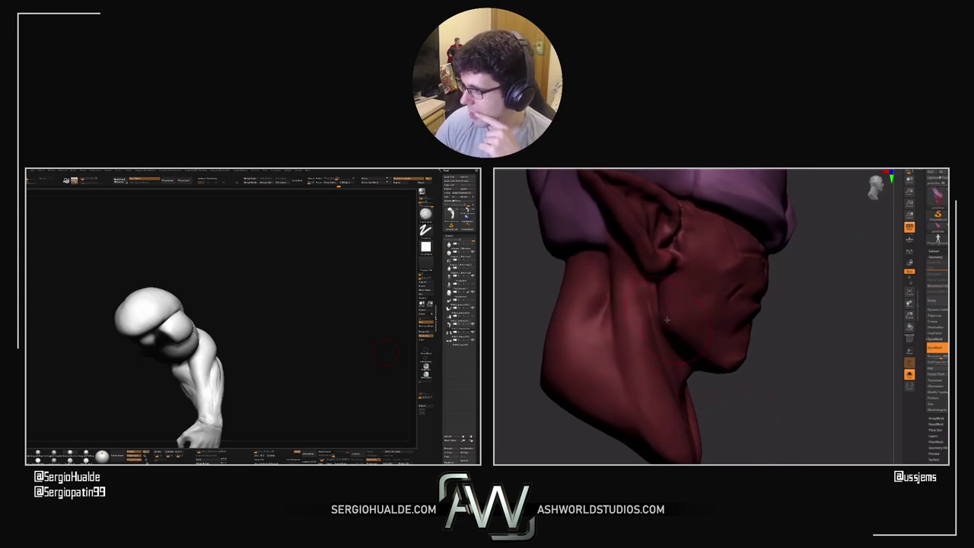
{"action": "right_click_drag", "start_coordinate": [667, 320], "coordinate": [697, 296]}
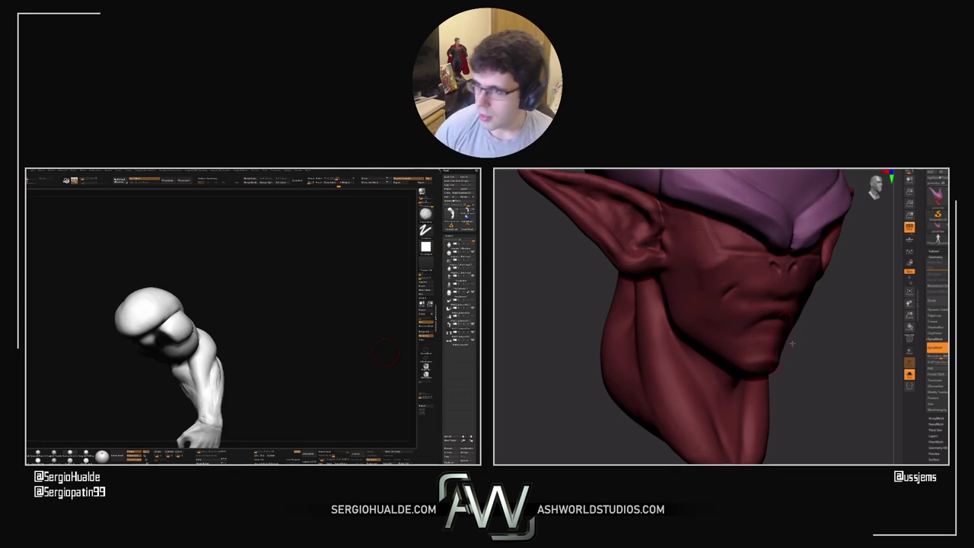
{"action": "left_click_drag", "start_coordinate": [792, 343], "coordinate": [732, 339]}
{"action": "left_click_drag", "start_coordinate": [832, 316], "coordinate": [889, 330]}
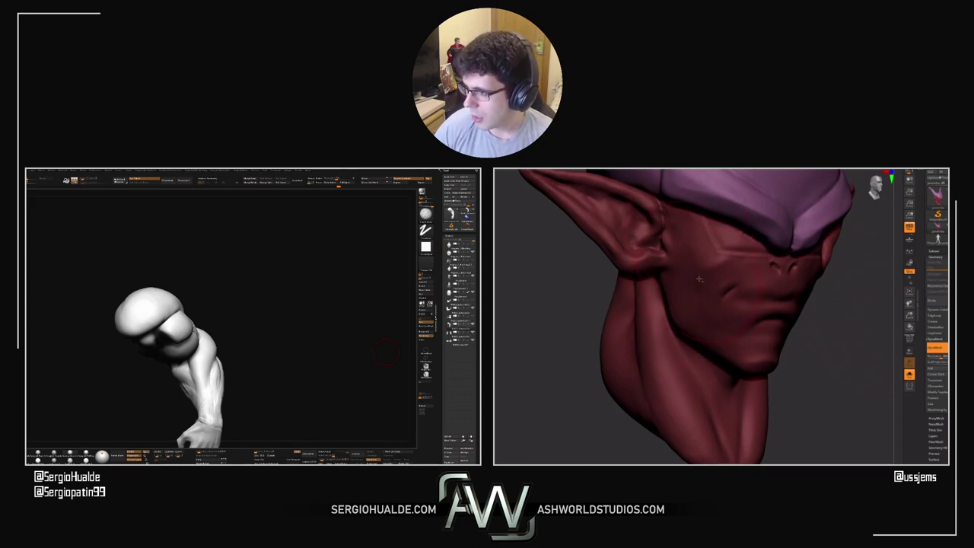
{"action": "left_click_drag", "start_coordinate": [871, 334], "coordinate": [804, 310]}
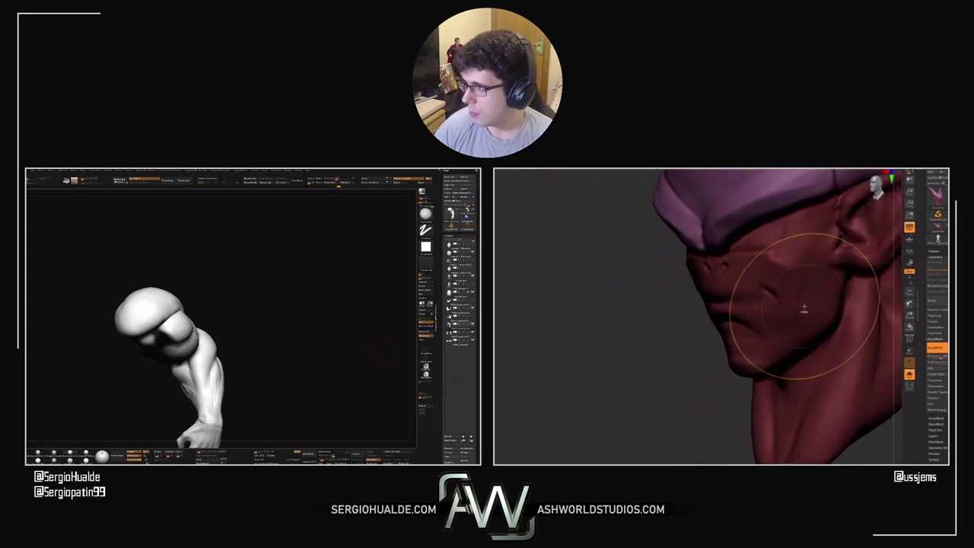
{"action": "key", "text": "s"}
{"action": "left_click_drag", "start_coordinate": [802, 307], "coordinate": [789, 308]}
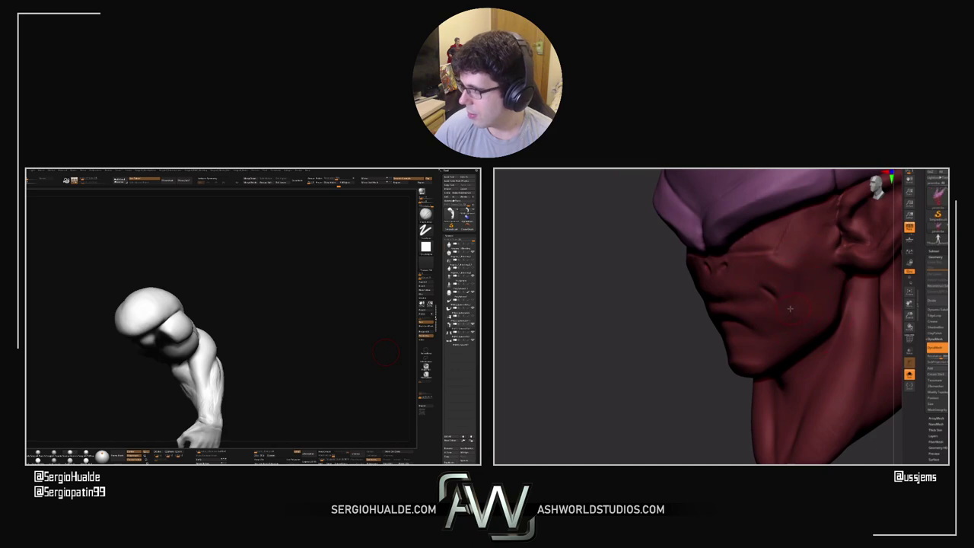
{"action": "left_click_drag", "start_coordinate": [610, 350], "coordinate": [689, 347]}
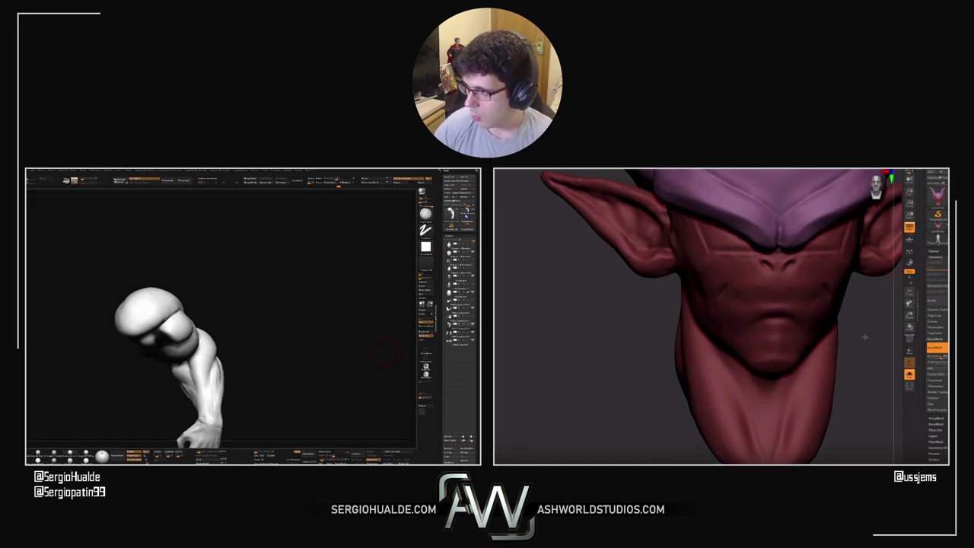
{"action": "left_click_drag", "start_coordinate": [852, 328], "coordinate": [857, 352]}
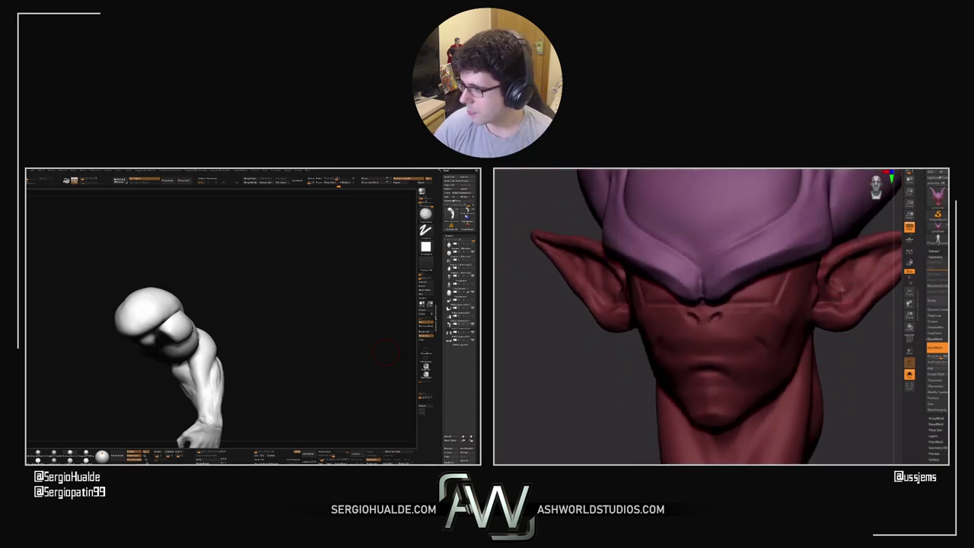
{"action": "mouse_move", "coordinate": [875, 374]}
{"action": "left_mouse_down"}
{"action": "mouse_move", "coordinate": [836, 291]}
{"action": "mouse_move", "coordinate": [875, 284]}
{"action": "mouse_move", "coordinate": [883, 330]}
{"action": "left_mouse_up"}
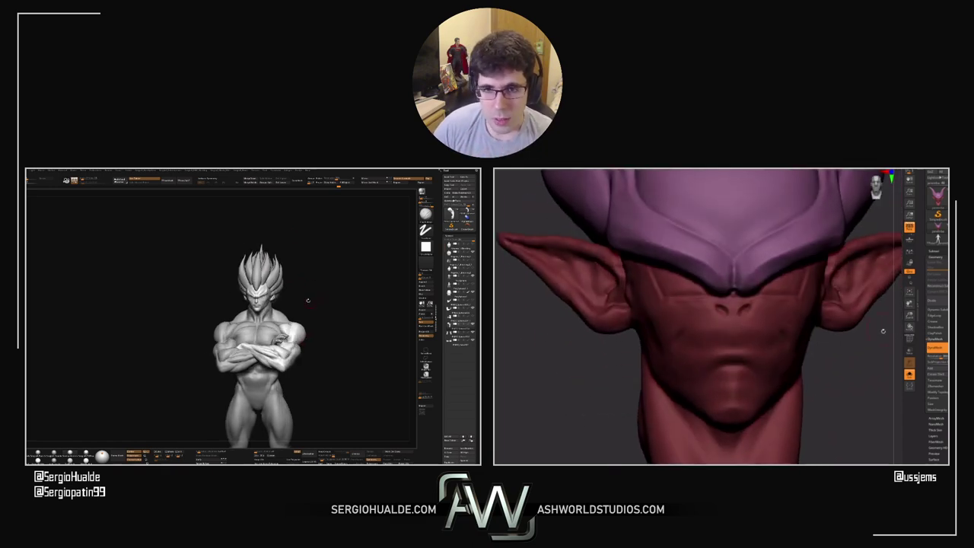
Adjust the spiky-haired figure's hair with a resized brush, toggling symmetry
{"action": "left_click_drag", "start_coordinate": [847, 383], "coordinate": [829, 386], "text": "alt"}
{"action": "key", "text": "s"}
{"action": "left_click_drag", "start_coordinate": [300, 288], "coordinate": [289, 290]}
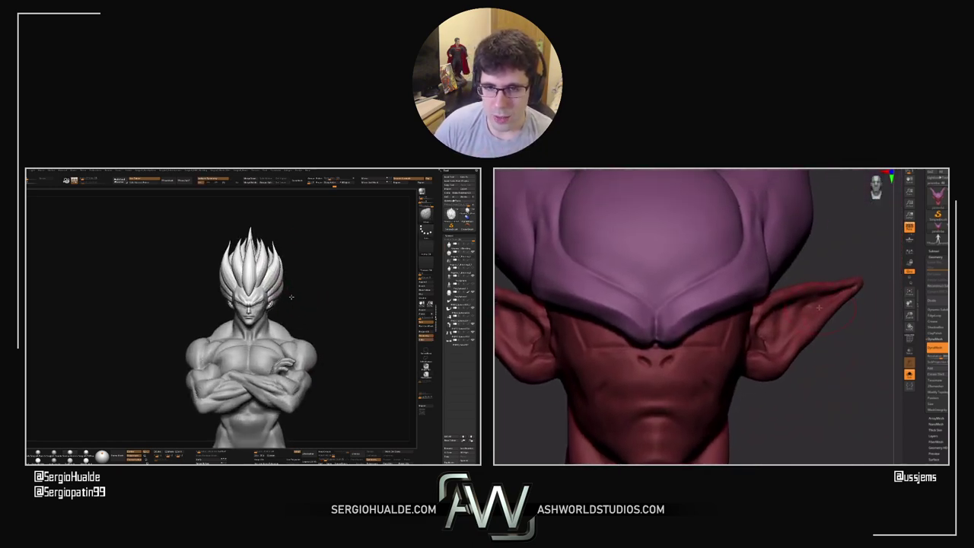
{"action": "key", "text": "x"}
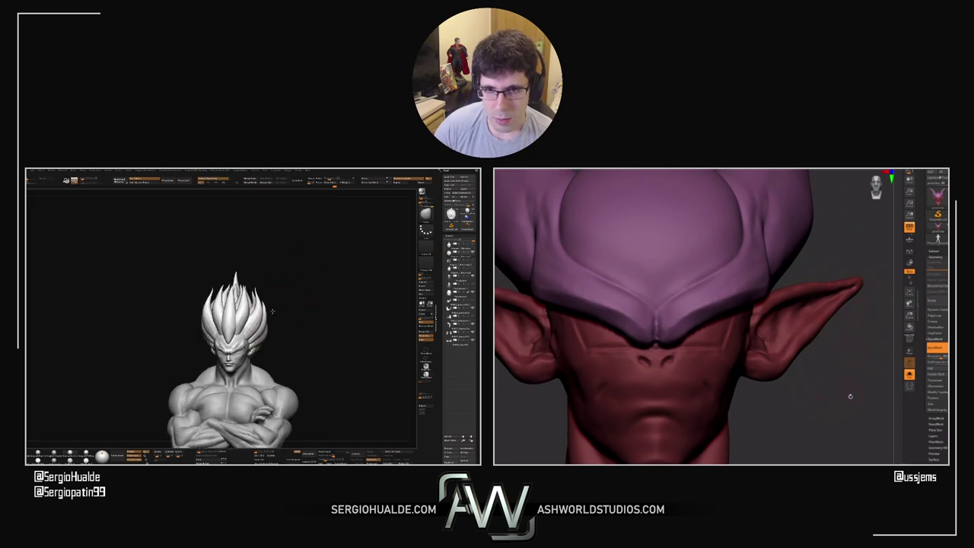
Carve the red face's mouth into a wide smirking line with upturned corners
{"action": "left_click_drag", "start_coordinate": [868, 361], "coordinate": [769, 335]}
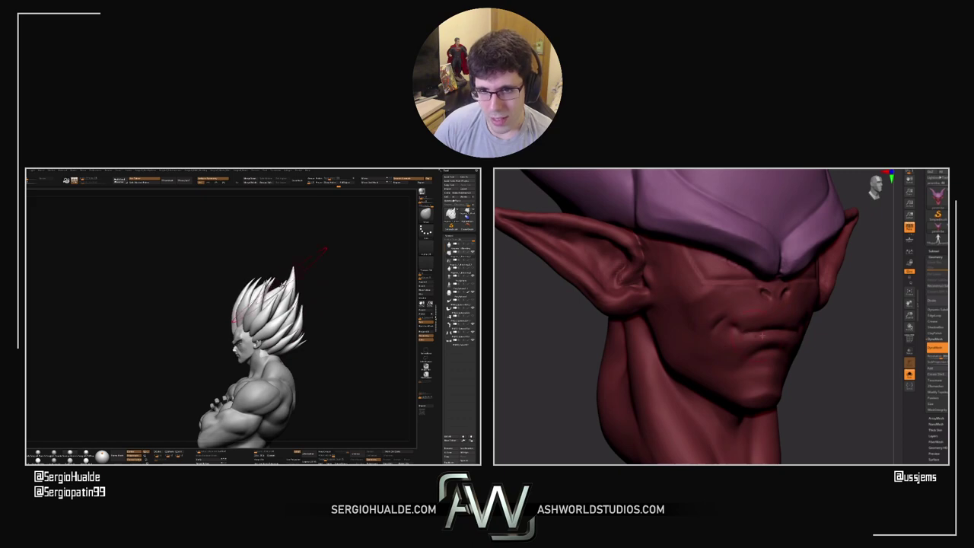
{"action": "left_click_drag", "start_coordinate": [828, 354], "coordinate": [917, 351]}
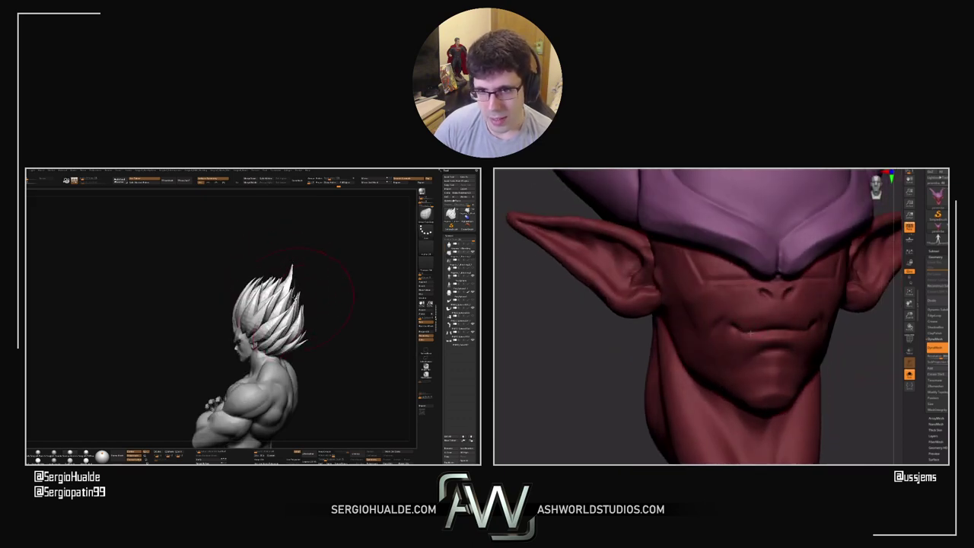
{"action": "key", "text": "s"}
{"action": "left_click", "coordinate": [734, 329]}
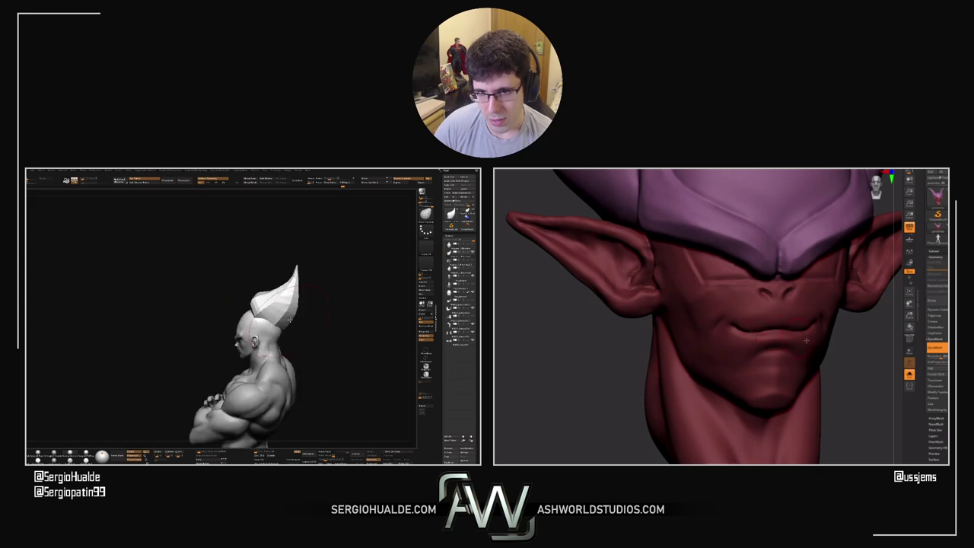
{"action": "right_click_drag", "start_coordinate": [773, 333], "coordinate": [824, 337]}
{"action": "left_click_drag", "start_coordinate": [788, 334], "coordinate": [771, 349]}
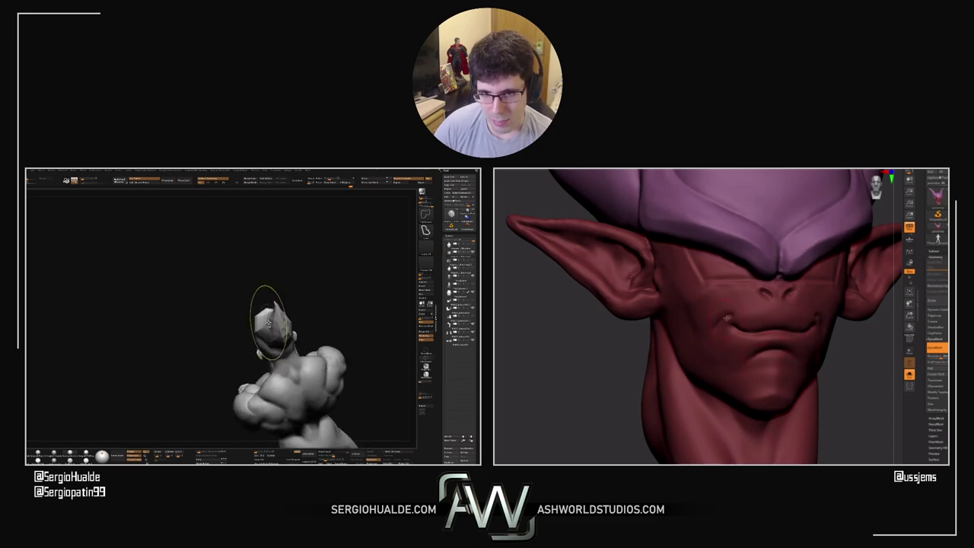
{"action": "left_click_drag", "start_coordinate": [842, 363], "coordinate": [836, 356]}
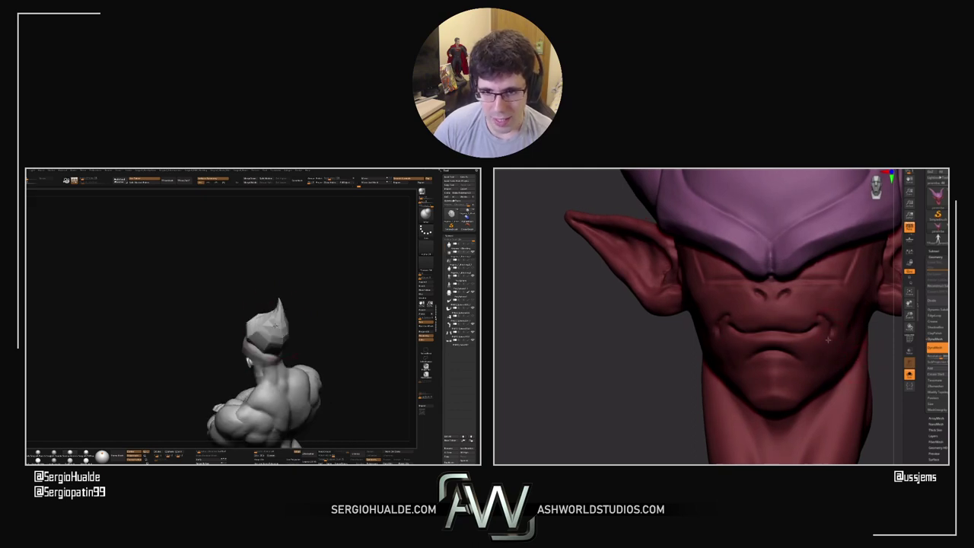
Mask the angular eye areas on the red face beneath the helmet's edge
{"action": "left_click_drag", "start_coordinate": [606, 370], "coordinate": [715, 335]}
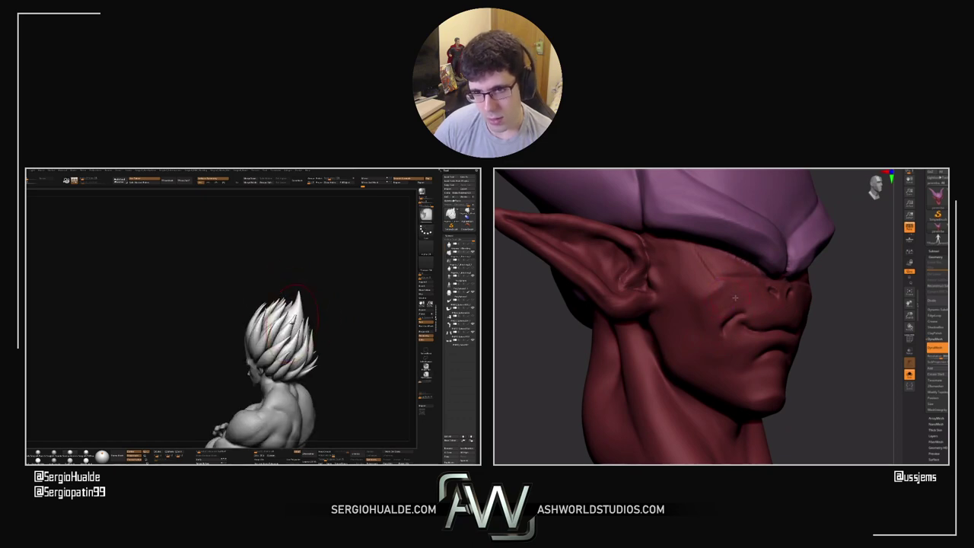
{"action": "key", "text": "s"}
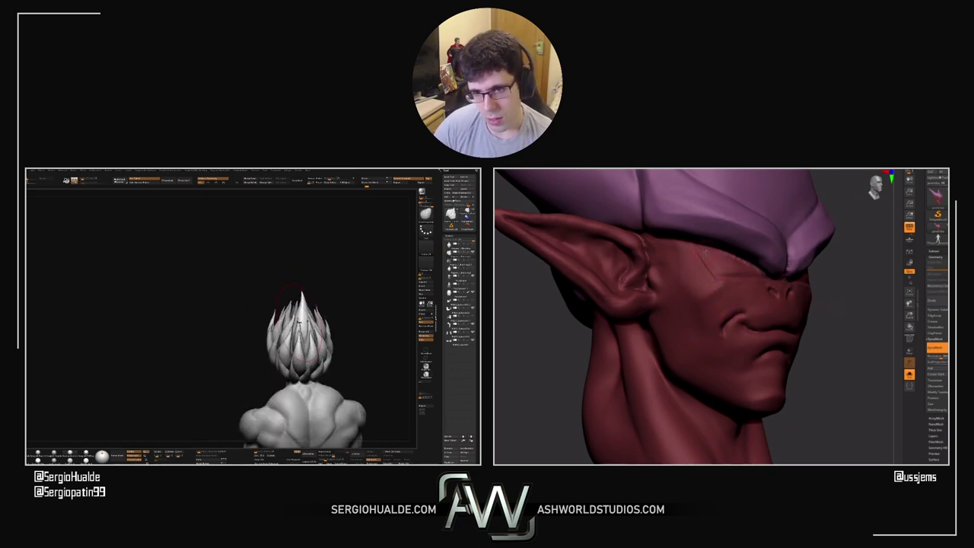
{"action": "left_click_drag", "start_coordinate": [701, 251], "coordinate": [723, 271]}
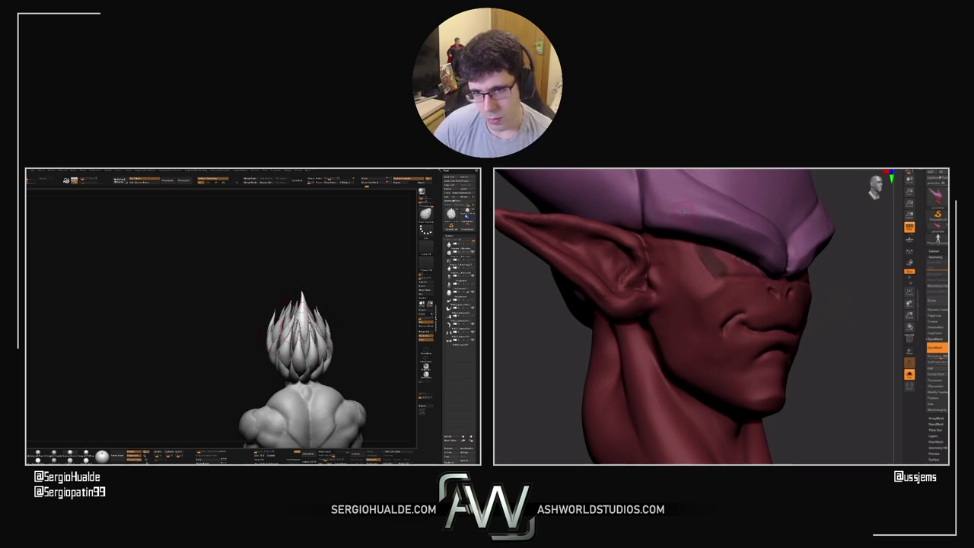
{"action": "key", "text": "s"}
{"action": "left_click", "coordinate": [679, 276]}
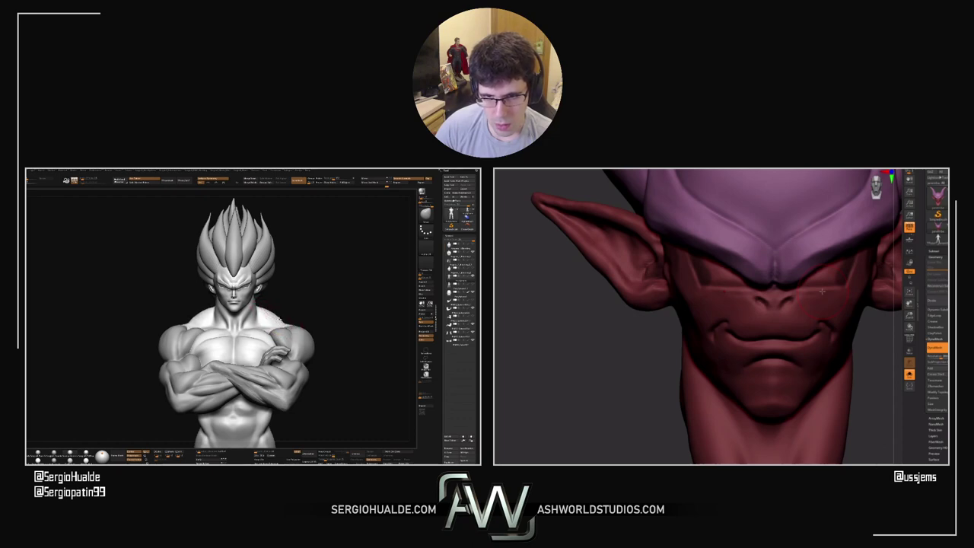
Examine the spiky-haired figure's back and its overall proportions from the front
{"action": "mouse_move", "coordinate": [280, 320]}
{"action": "right_mouse_down", "text": "ctrl"}
{"action": "mouse_move", "coordinate": [302, 338]}
{"action": "mouse_move", "coordinate": [293, 306]}
{"action": "right_mouse_up", "text": "ctrl"}
{"action": "mouse_move", "coordinate": [293, 306]}
{"action": "right_mouse_down", "text": "ctrl"}
{"action": "mouse_move", "coordinate": [283, 311]}
{"action": "mouse_move", "coordinate": [285, 333]}
{"action": "mouse_move", "coordinate": [248, 338]}
{"action": "mouse_move", "coordinate": [298, 324]}
{"action": "right_mouse_up", "text": "ctrl"}
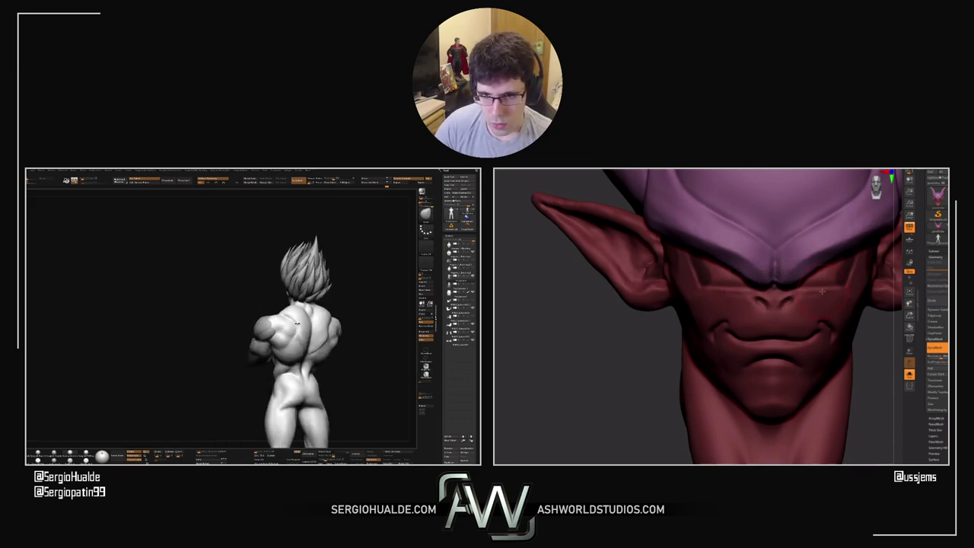
{"action": "left_click_drag", "start_coordinate": [298, 323], "coordinate": [303, 337]}
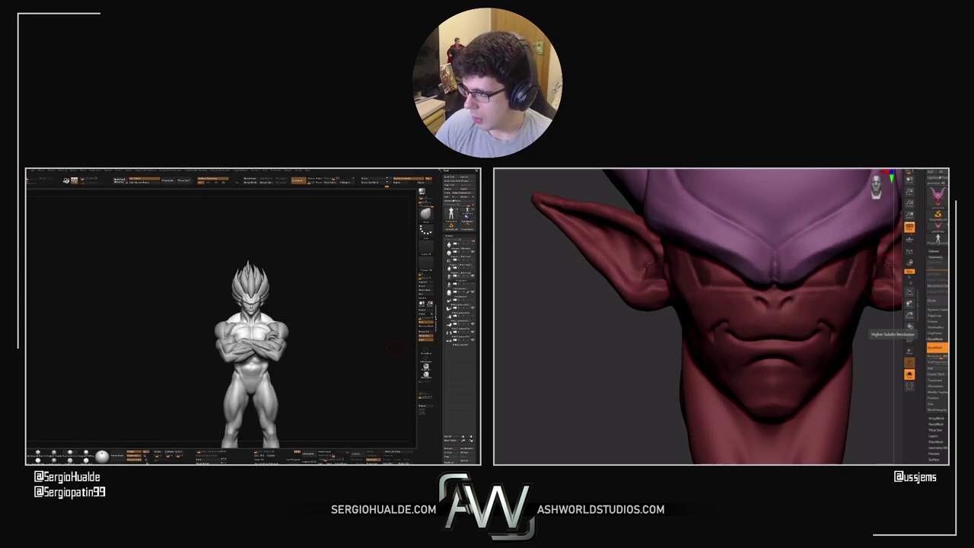
{"action": "mouse_move", "coordinate": [327, 325]}
{"action": "right_mouse_down"}
{"action": "mouse_move", "coordinate": [296, 320]}
{"action": "mouse_move", "coordinate": [260, 339]}
{"action": "mouse_move", "coordinate": [262, 348]}
{"action": "mouse_move", "coordinate": [275, 321]}
{"action": "right_mouse_up"}
{"action": "right_click_drag", "start_coordinate": [275, 321], "coordinate": [268, 326], "text": "ctrl"}
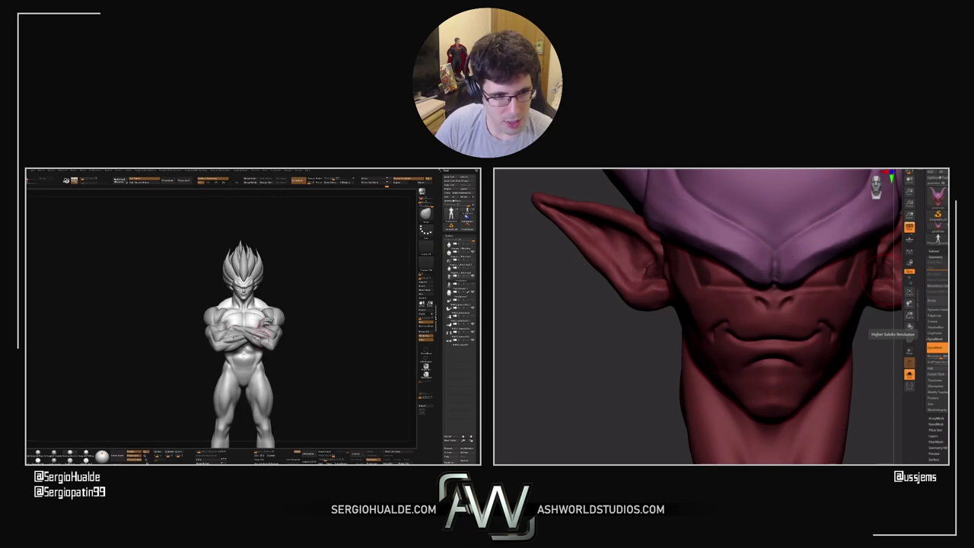
{"action": "right_click_drag", "start_coordinate": [243, 312], "coordinate": [260, 320], "text": "alt"}
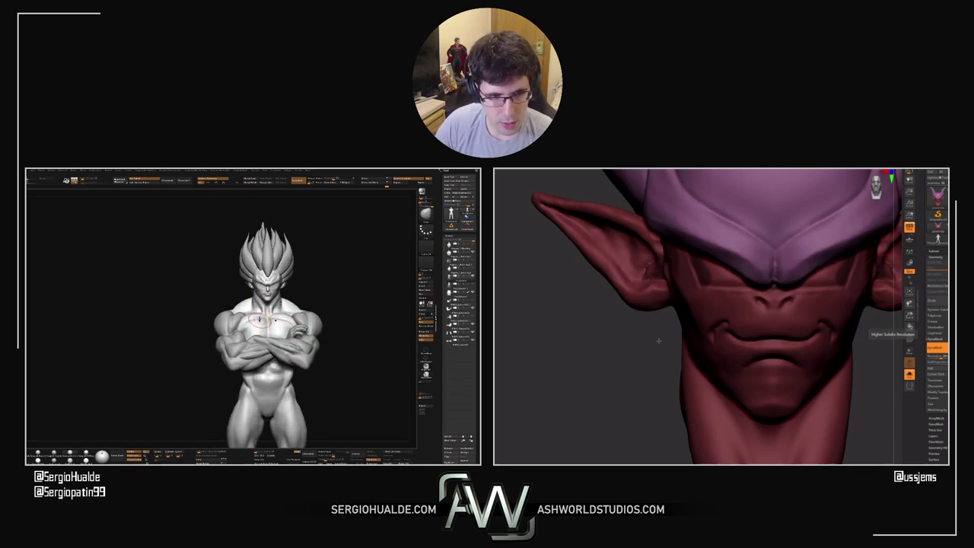
Complete the eye masks on the red face and extract them as a separate object forming two eyes
{"action": "right_click_drag", "start_coordinate": [721, 333], "coordinate": [720, 283]}
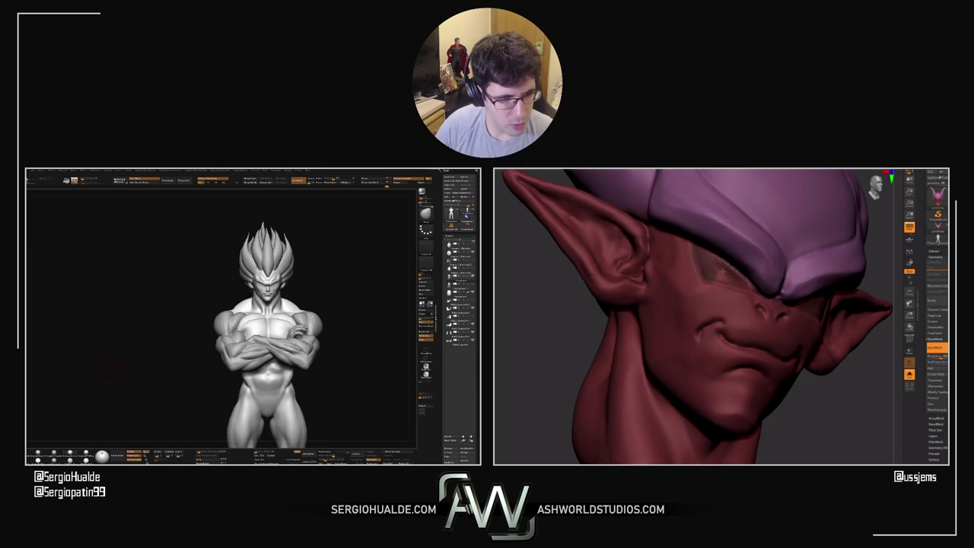
{"action": "mouse_move", "coordinate": [338, 310]}
{"action": "left_mouse_down"}
{"action": "mouse_move", "coordinate": [358, 339]}
{"action": "mouse_move", "coordinate": [348, 319]}
{"action": "left_mouse_up"}
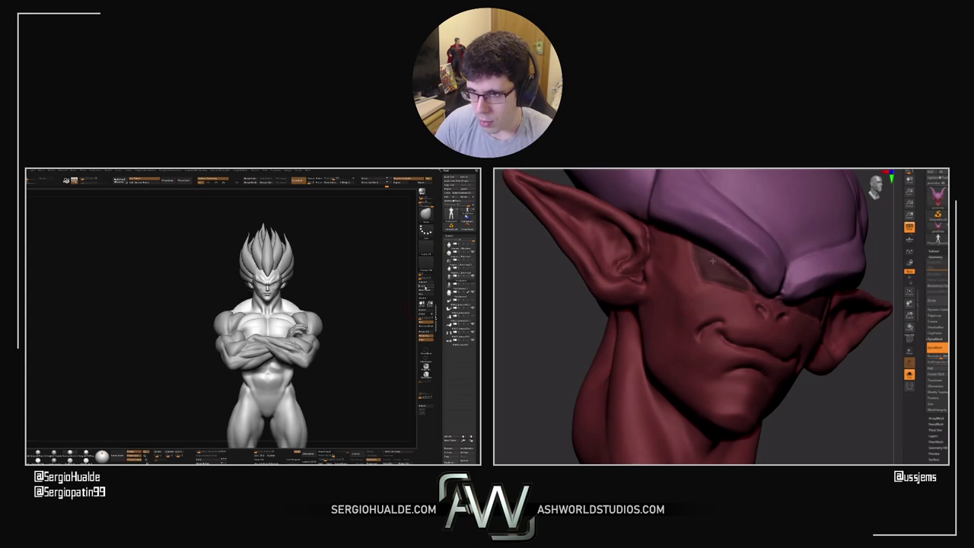
{"action": "key", "text": "b"}
{"action": "left_click", "coordinate": [356, 311]}
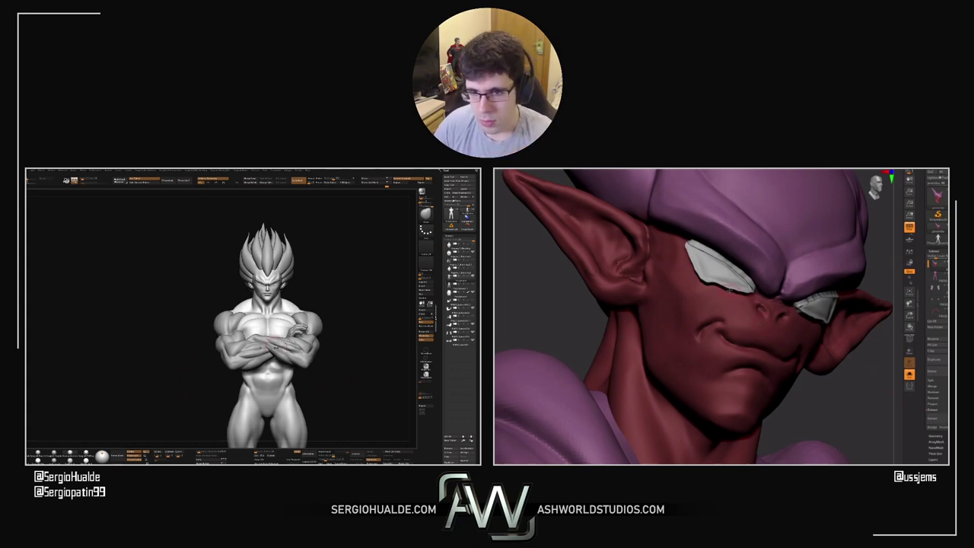
Isolate the extracted eye pieces and assign a separate polygroup to each eye
{"action": "left_click_drag", "start_coordinate": [356, 383], "coordinate": [380, 383]}
{"action": "key", "text": "space"}
{"action": "left_click", "coordinate": [306, 314]}
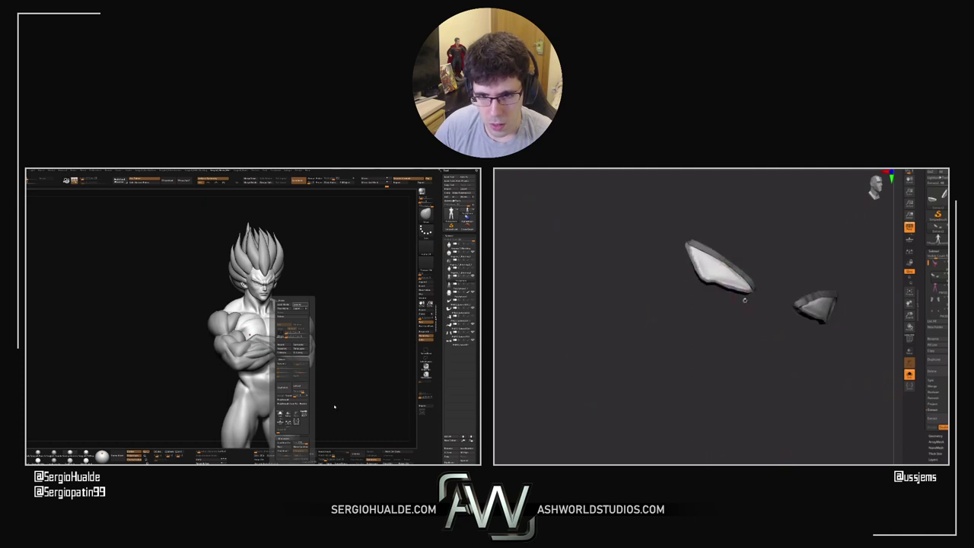
{"action": "left_click", "coordinate": [342, 407]}
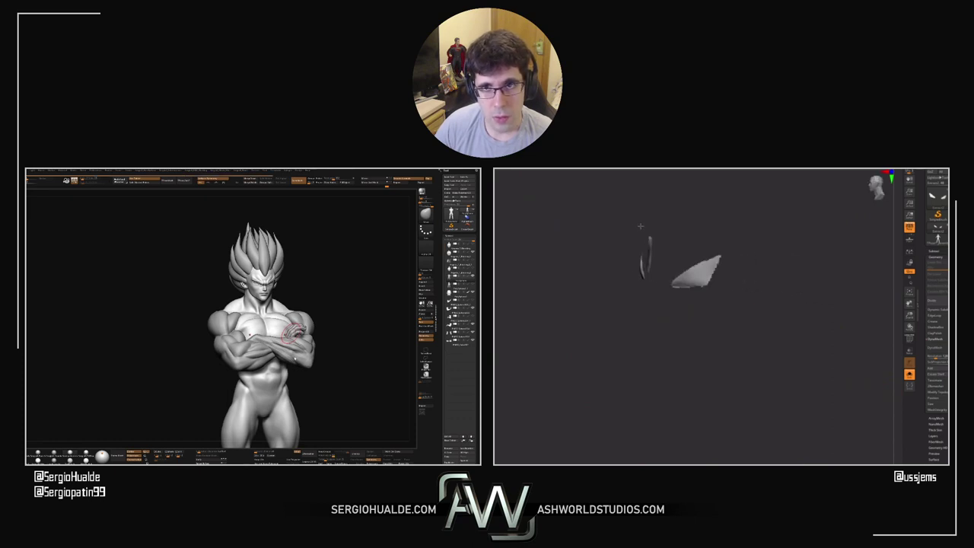
{"action": "right_click_drag", "start_coordinate": [295, 356], "coordinate": [302, 353]}
{"action": "key", "text": "space"}
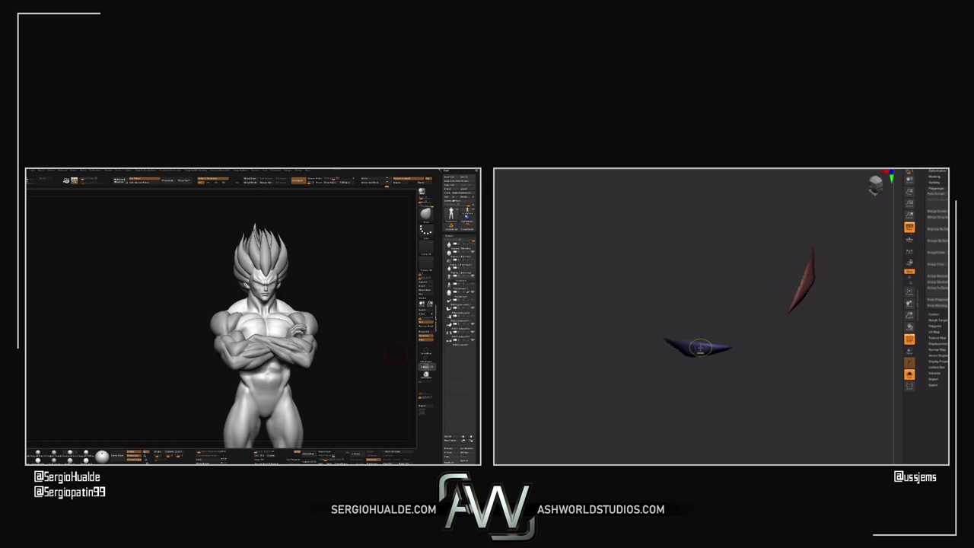
Toggle the visibility of each eye's polygroup and mirror one eye piece across so both eyes match
{"action": "left_click_drag", "start_coordinate": [697, 327], "coordinate": [700, 338], "text": "shift"}
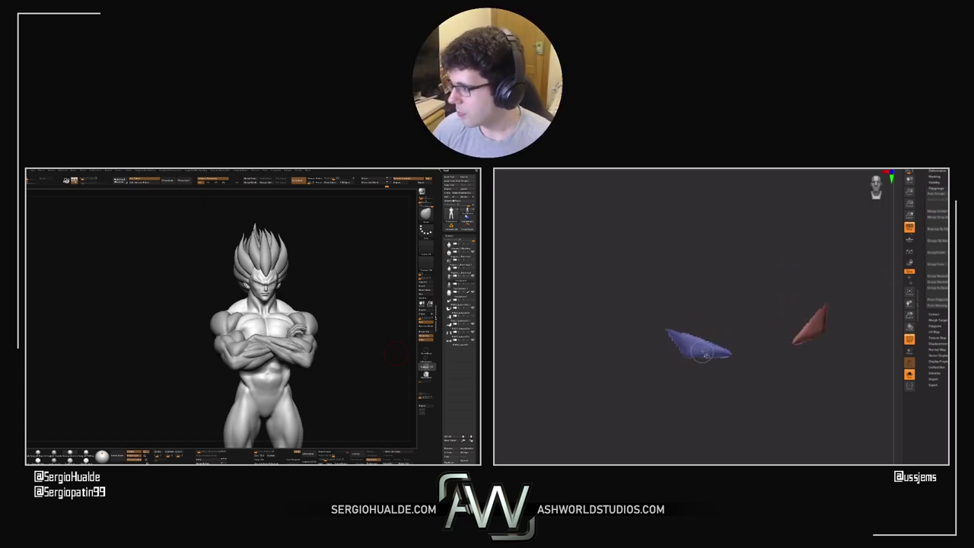
{"action": "left_click", "coordinate": [701, 352], "text": "ctrl+shift"}
{"action": "left_click", "coordinate": [701, 354], "text": "ctrl+shift"}
{"action": "left_click", "coordinate": [811, 332], "text": "ctrl+shift"}
{"action": "left_click", "coordinate": [812, 345], "text": "ctrl+shift"}
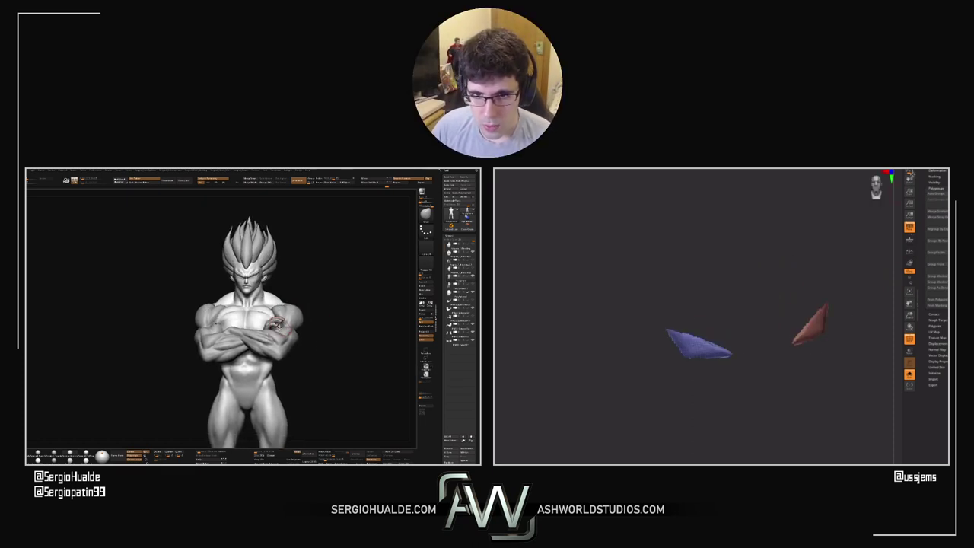
{"action": "left_click", "coordinate": [943, 207]}
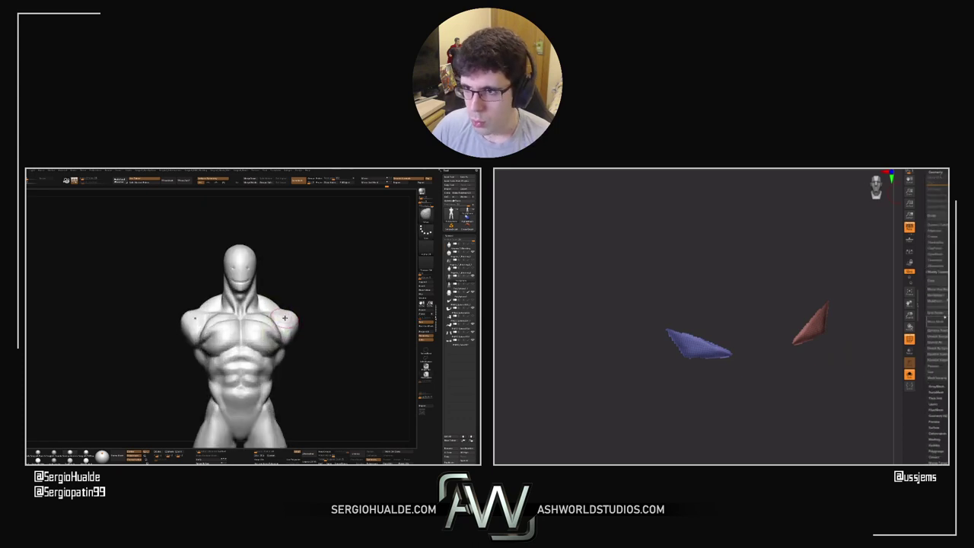
{"action": "left_click", "coordinate": [936, 295]}
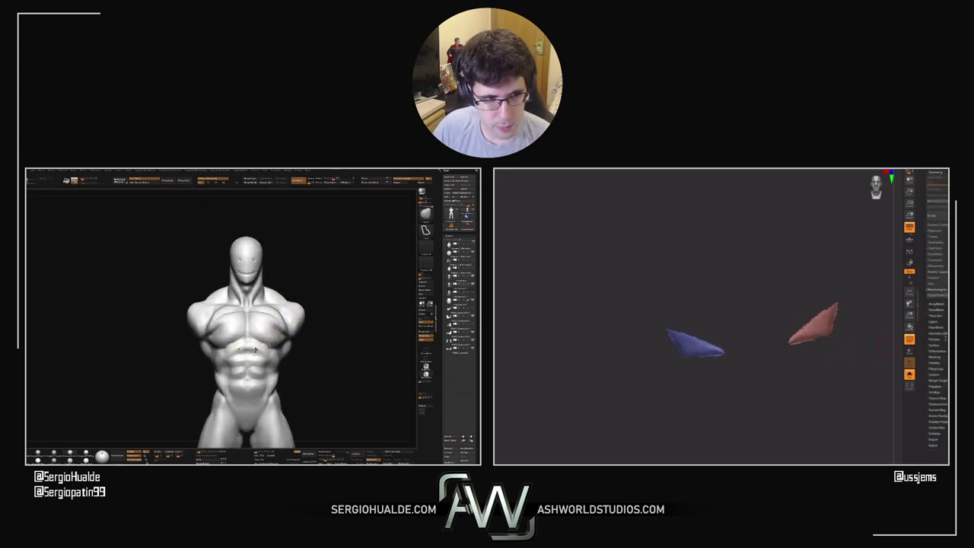
Polish the eye pieces with a deformation to smooth their jagged edges, toggling the wireframe display
{"action": "left_click", "coordinate": [938, 351]}
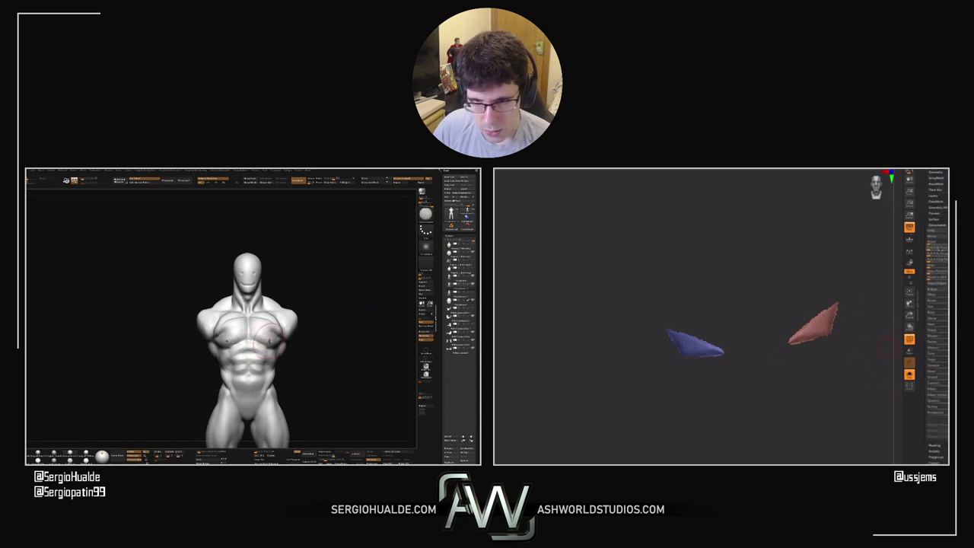
{"action": "left_click", "coordinate": [938, 247]}
{"action": "key", "text": "shift+f"}
{"action": "left_click_drag", "start_coordinate": [298, 241], "coordinate": [267, 325]}
{"action": "key", "text": "shift+f"}
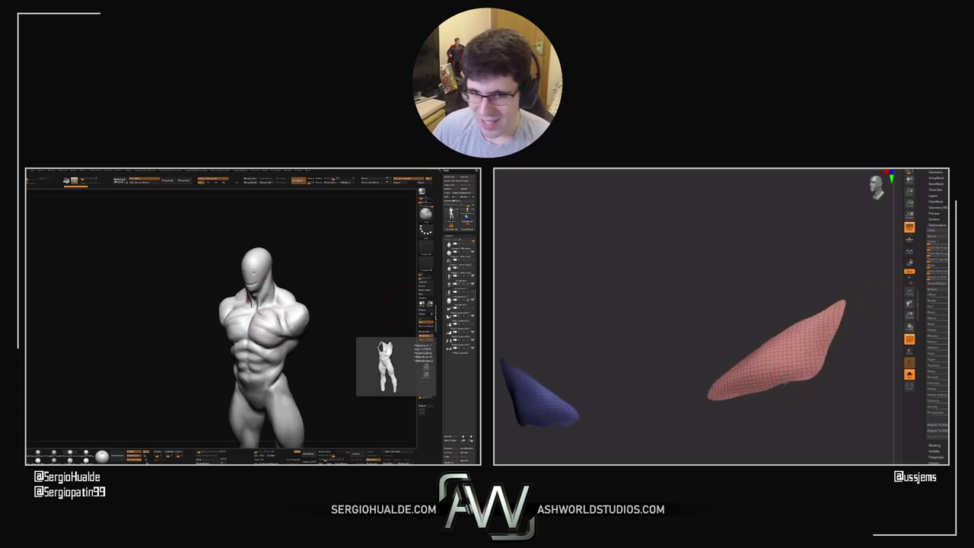
Sculpt a waistline ridge around the front and back of the bare muscular body
{"action": "right_click_drag", "start_coordinate": [270, 346], "coordinate": [287, 321]}
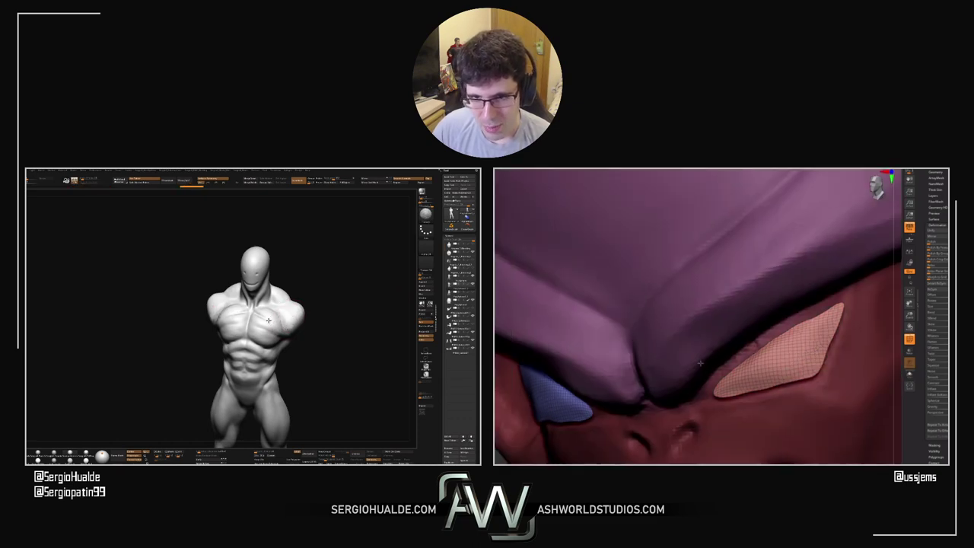
{"action": "key", "text": "n"}
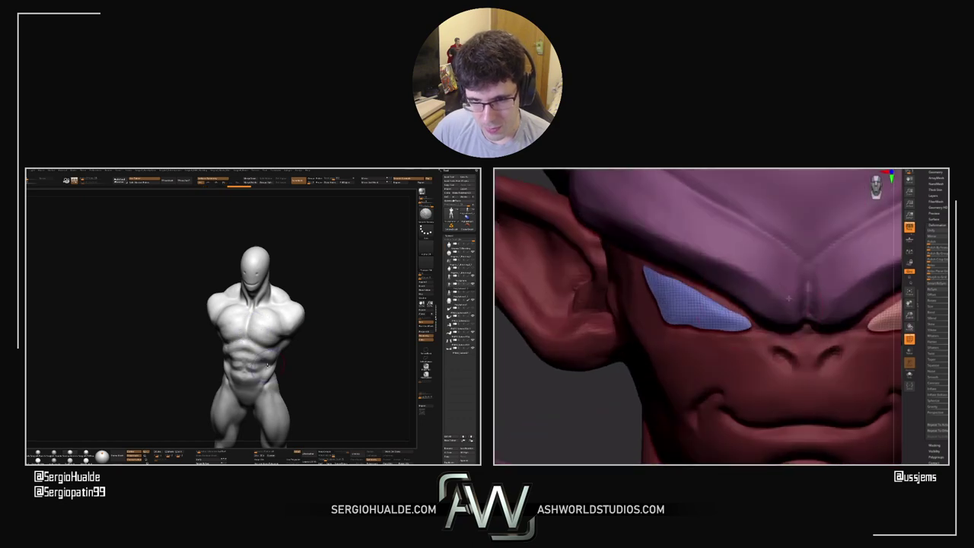
{"action": "mouse_move", "coordinate": [249, 354]}
{"action": "right_mouse_down"}
{"action": "mouse_move", "coordinate": [255, 336]}
{"action": "mouse_move", "coordinate": [300, 308]}
{"action": "mouse_move", "coordinate": [317, 309]}
{"action": "right_mouse_up"}
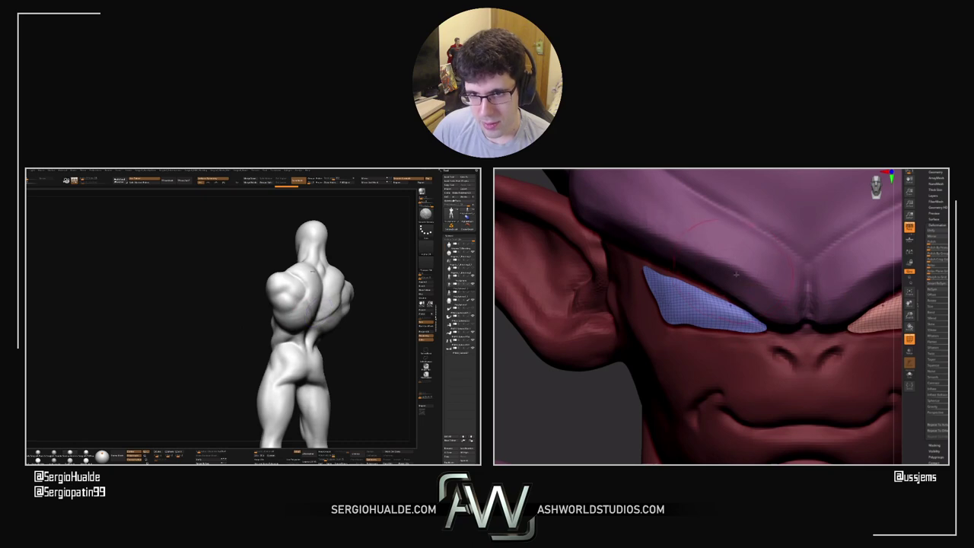
{"action": "right_click_drag", "start_coordinate": [312, 270], "coordinate": [285, 328]}
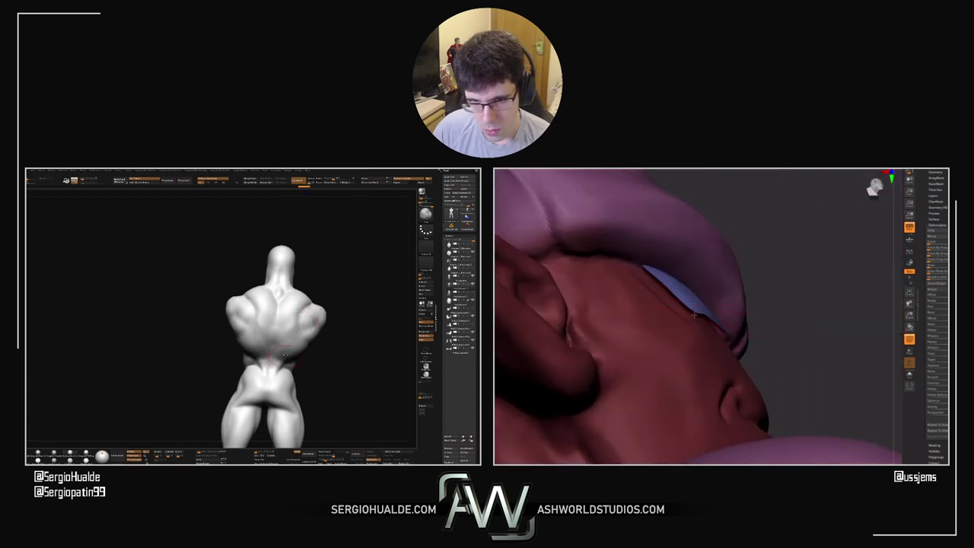
{"action": "right_click_drag", "start_coordinate": [277, 364], "coordinate": [280, 304]}
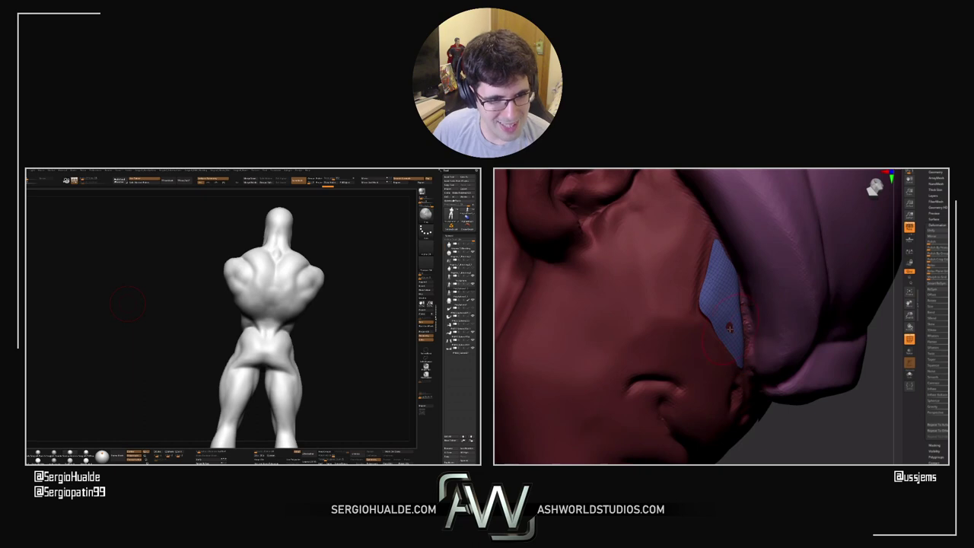
{"action": "left_click_drag", "start_coordinate": [128, 304], "coordinate": [266, 323]}
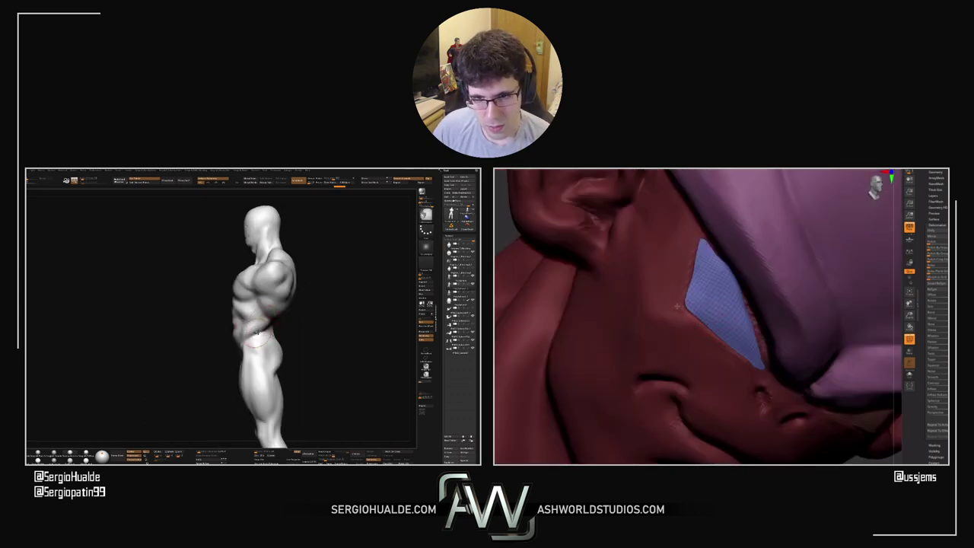
{"action": "mouse_move", "coordinate": [277, 328]}
{"action": "left_mouse_down"}
{"action": "mouse_move", "coordinate": [240, 340]}
{"action": "mouse_move", "coordinate": [269, 335]}
{"action": "left_mouse_up"}
{"action": "right_click_drag", "start_coordinate": [270, 335], "coordinate": [255, 338]}
{"action": "key", "text": "ctrl"}
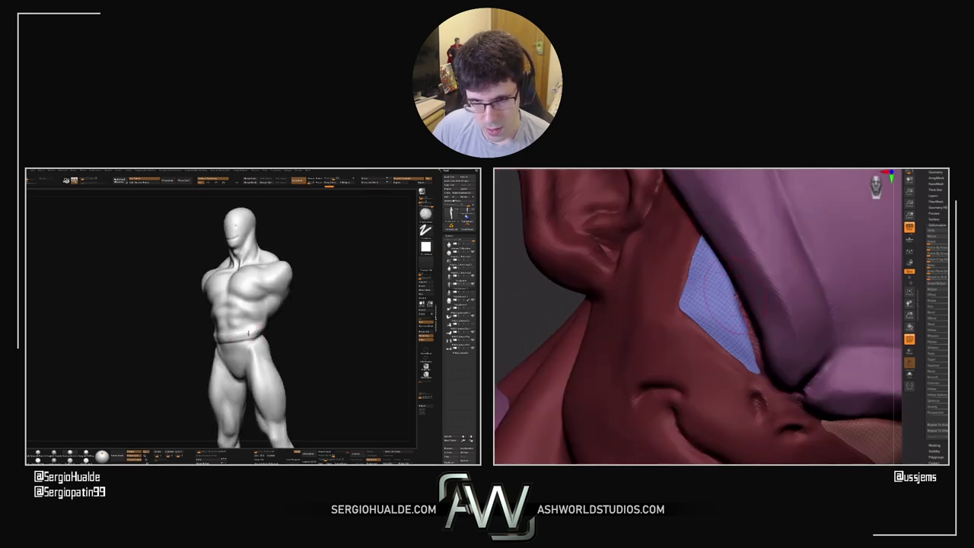
{"action": "left_click_drag", "start_coordinate": [248, 332], "coordinate": [253, 329]}
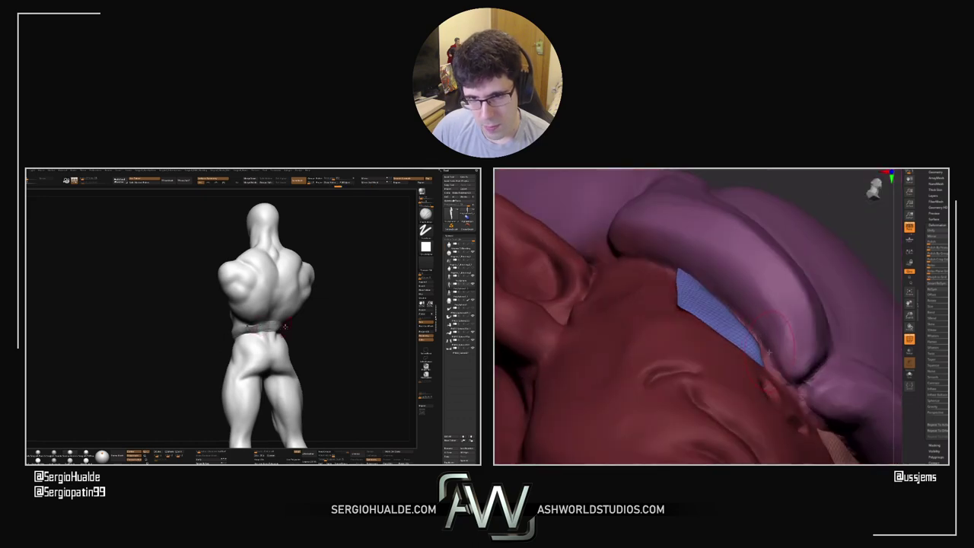
Adjust the shape of the waist ridge along the body's side with the Move brush
{"action": "mouse_move", "coordinate": [255, 332]}
{"action": "right_mouse_down"}
{"action": "mouse_move", "coordinate": [280, 333]}
{"action": "mouse_move", "coordinate": [251, 344]}
{"action": "right_mouse_up"}
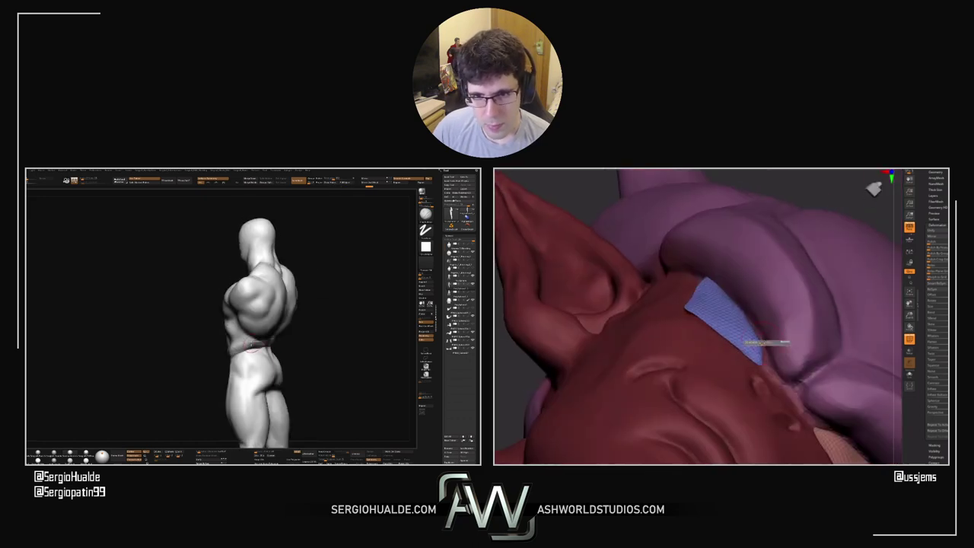
{"action": "key", "text": "b"}
{"action": "key", "text": "m"}
{"action": "key", "text": "v"}
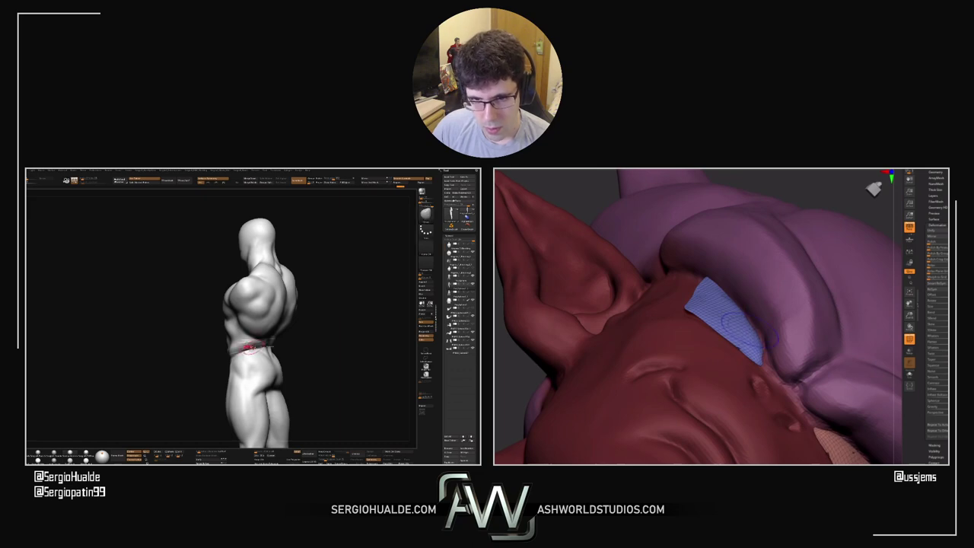
{"action": "right_click_drag", "start_coordinate": [255, 350], "coordinate": [268, 348]}
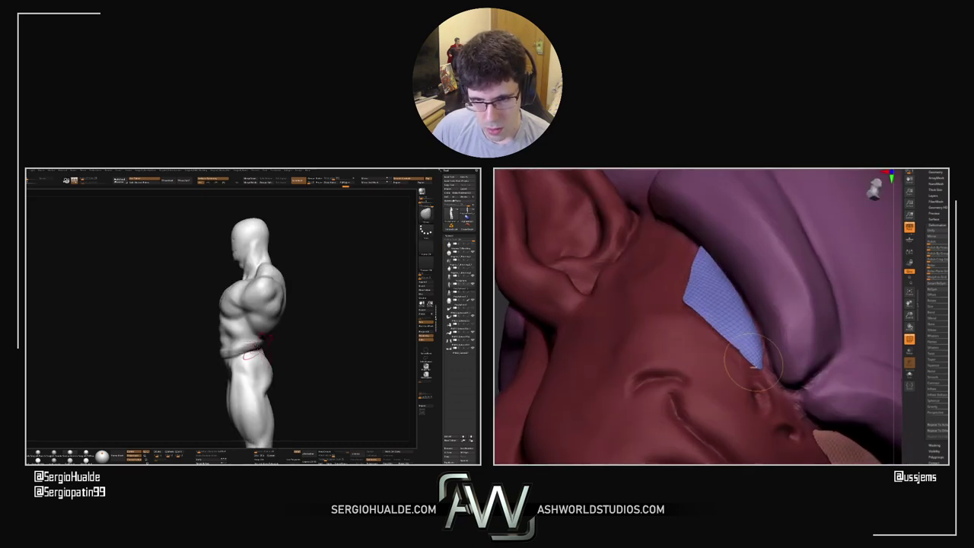
{"action": "left_click_drag", "start_coordinate": [259, 349], "coordinate": [256, 344]}
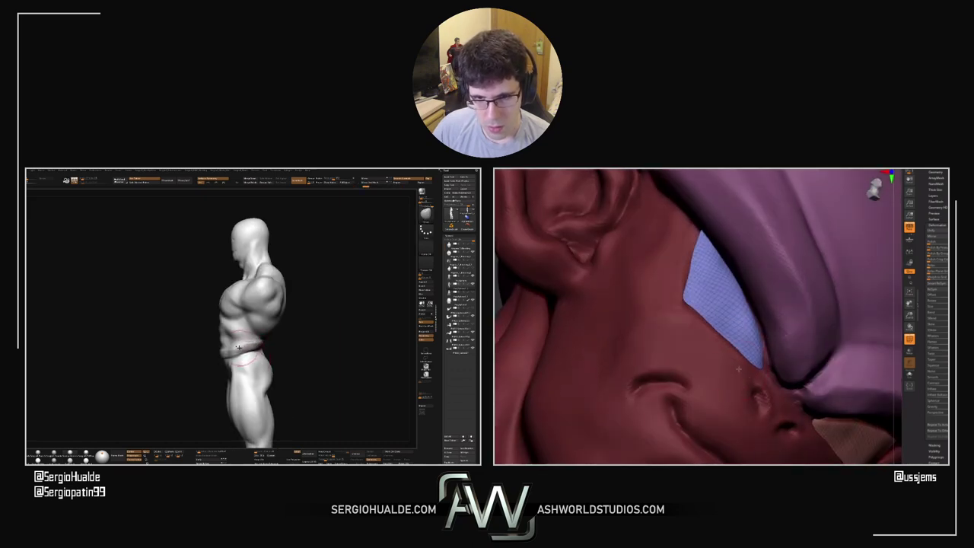
Build up and blend the waistband around the body's front, side and back with the ClayBuildup brush
{"action": "key", "text": "b"}
{"action": "key", "text": "c"}
{"action": "key", "text": "b"}
{"action": "right_click_drag", "start_coordinate": [237, 347], "coordinate": [251, 344]}
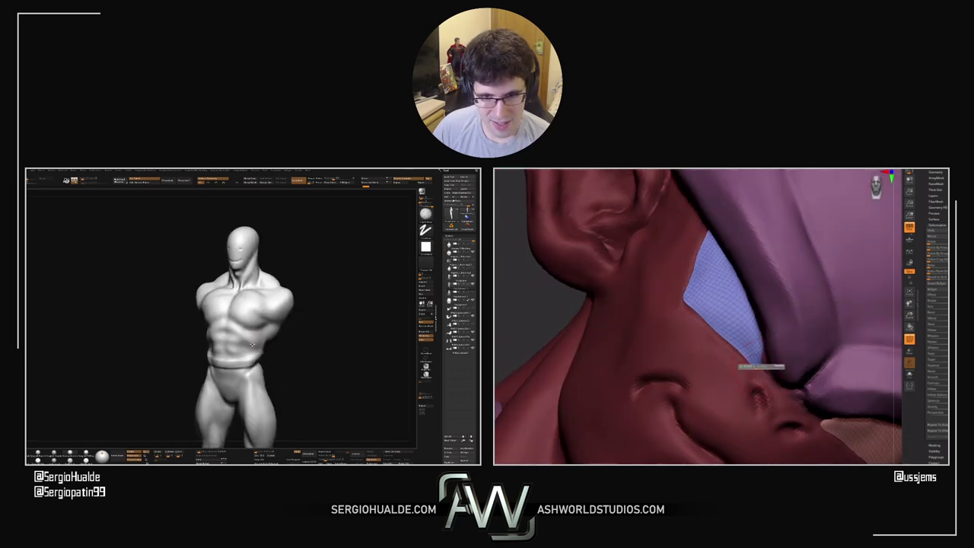
{"action": "left_click_drag", "start_coordinate": [252, 344], "coordinate": [268, 358]}
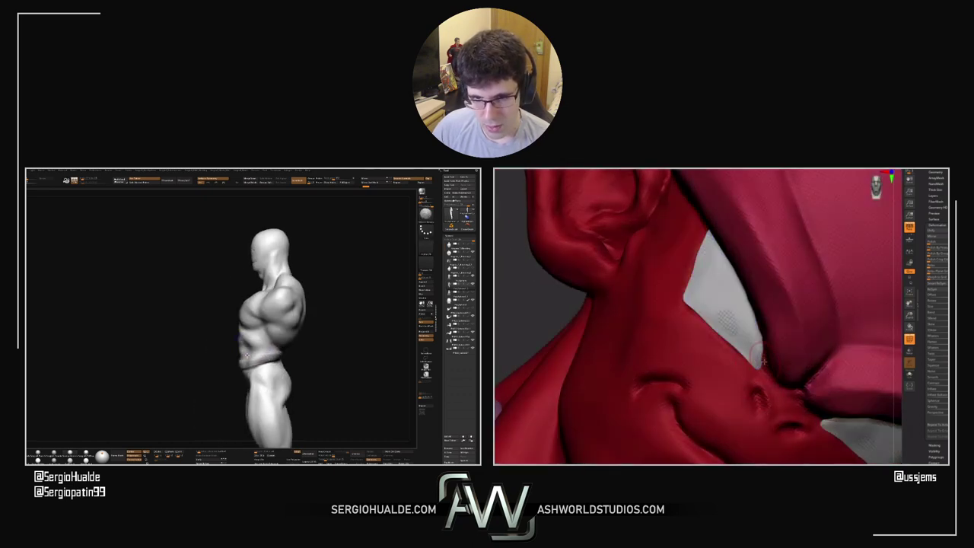
{"action": "mouse_move", "coordinate": [259, 352]}
{"action": "right_mouse_down"}
{"action": "mouse_move", "coordinate": [269, 351]}
{"action": "mouse_move", "coordinate": [254, 353]}
{"action": "right_mouse_up"}
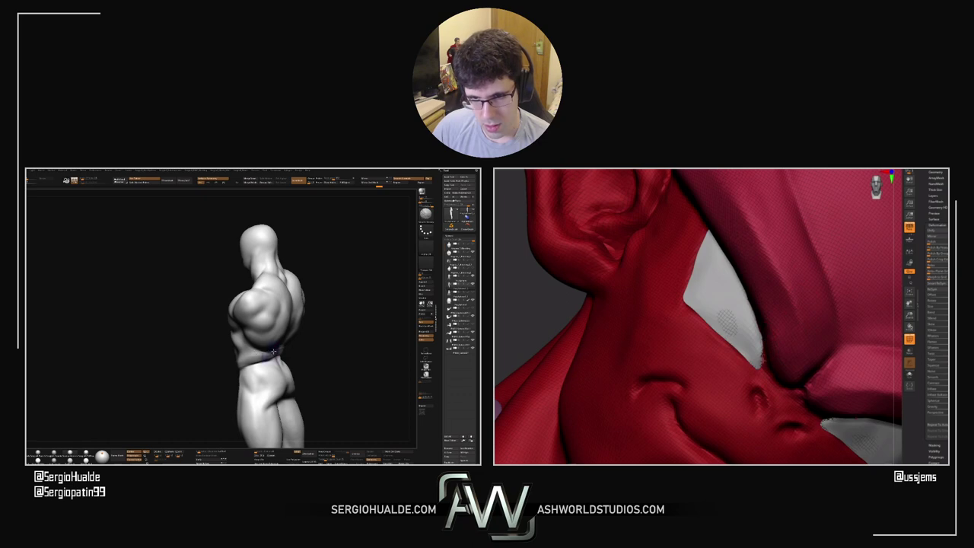
{"action": "mouse_move", "coordinate": [273, 351]}
{"action": "left_mouse_down"}
{"action": "mouse_move", "coordinate": [283, 362]}
{"action": "mouse_move", "coordinate": [225, 377]}
{"action": "mouse_move", "coordinate": [252, 368]}
{"action": "left_mouse_up"}
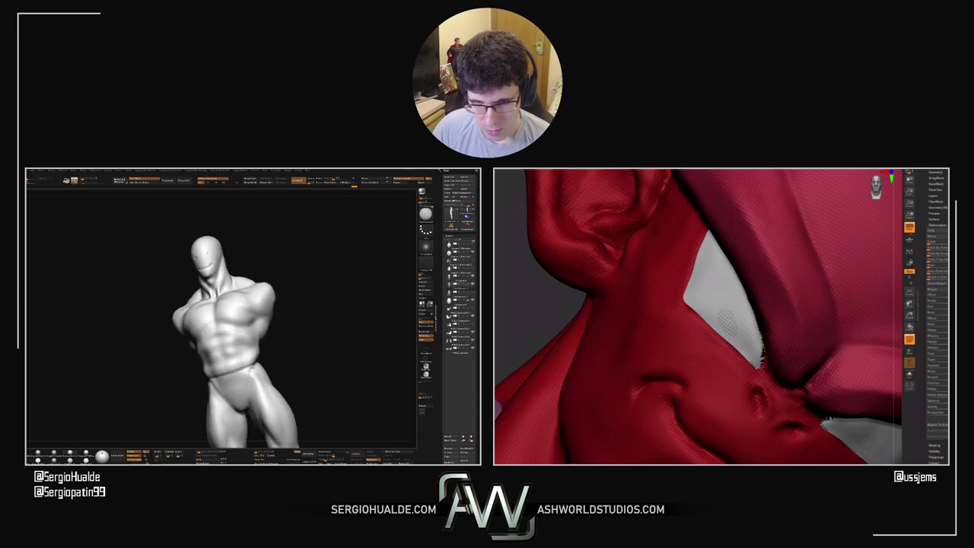
{"action": "key", "text": "space"}
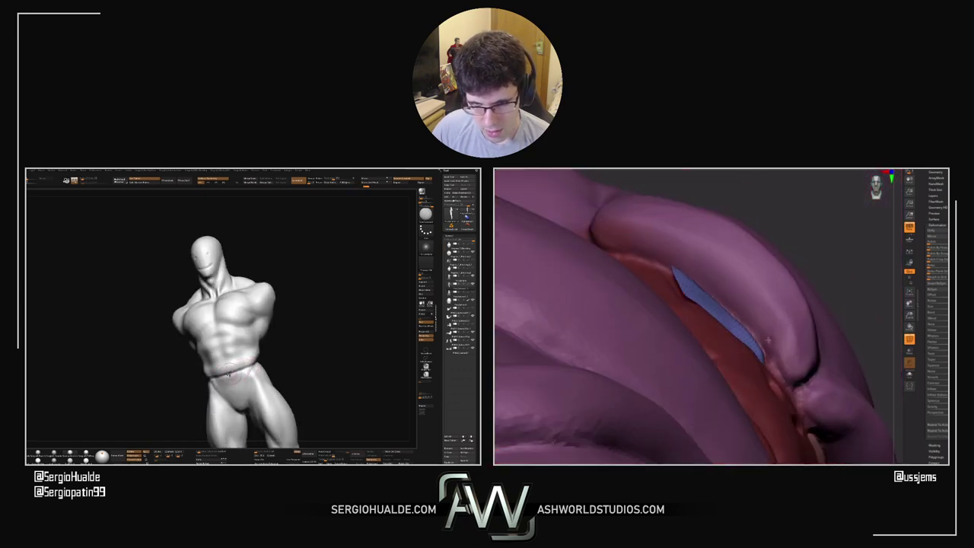
{"action": "mouse_move", "coordinate": [237, 371]}
{"action": "left_mouse_down"}
{"action": "mouse_move", "coordinate": [286, 375]}
{"action": "mouse_move", "coordinate": [266, 375]}
{"action": "left_mouse_up"}
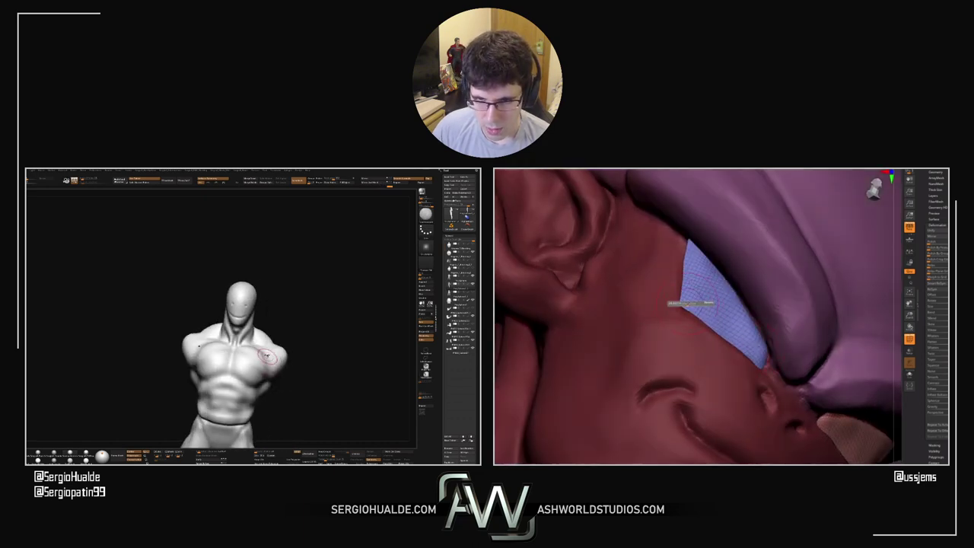
Refine the shoulder and upper-arm forms of the bare body from above and from the side
{"action": "right_click_drag", "start_coordinate": [265, 375], "coordinate": [314, 405]}
{"action": "right_click_drag", "start_coordinate": [304, 352], "coordinate": [312, 369]}
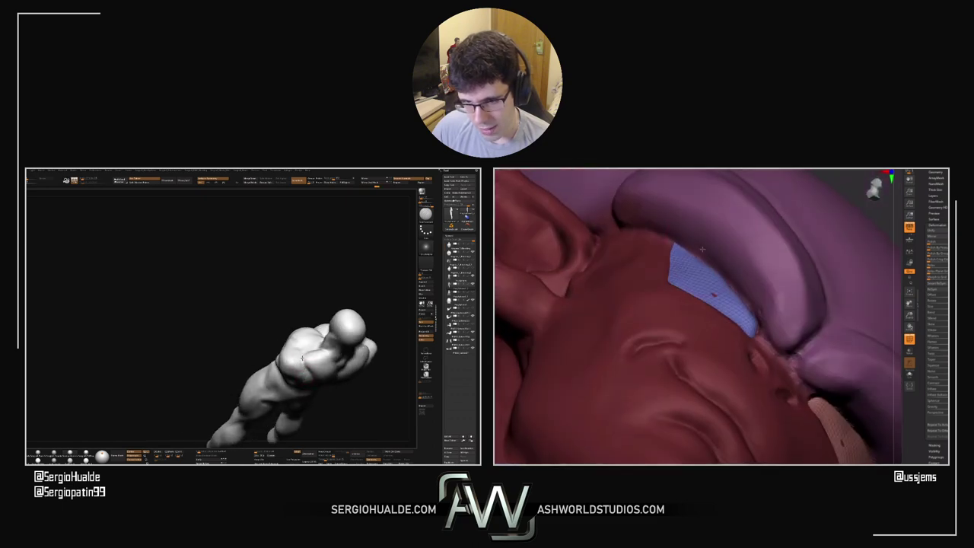
{"action": "left_click_drag", "start_coordinate": [302, 358], "coordinate": [308, 350]}
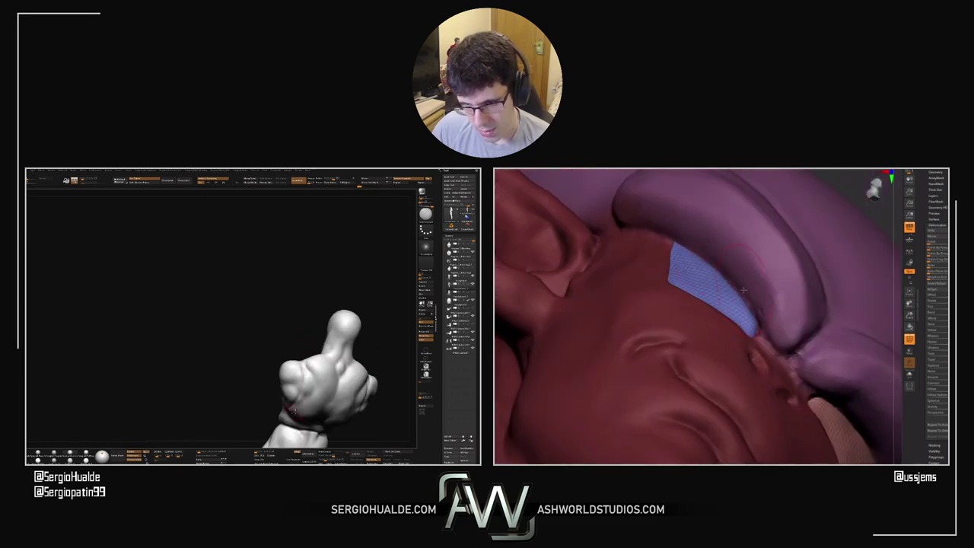
{"action": "right_click_drag", "start_coordinate": [301, 392], "coordinate": [301, 388]}
{"action": "right_click_drag", "start_coordinate": [748, 292], "coordinate": [743, 327]}
{"action": "right_click_drag", "start_coordinate": [295, 398], "coordinate": [235, 432]}
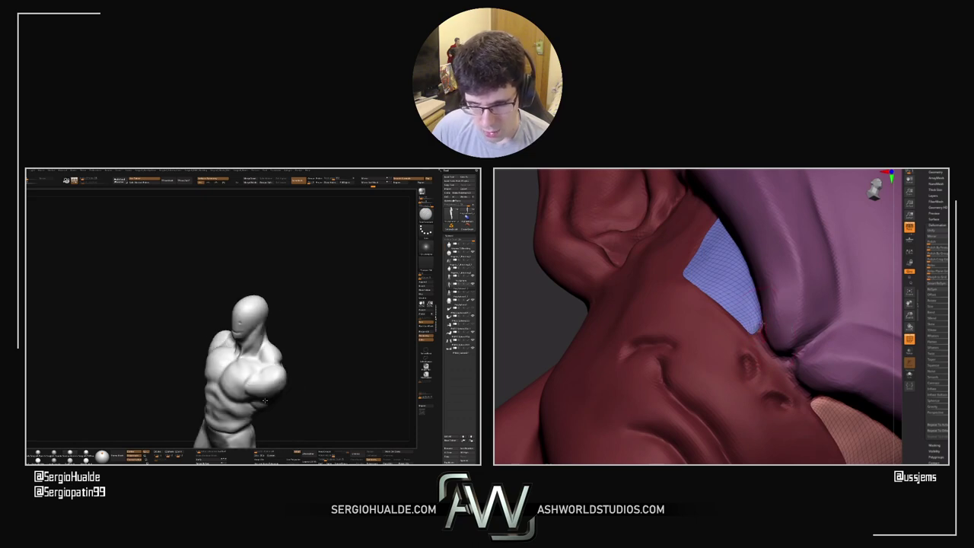
{"action": "right_click_drag", "start_coordinate": [263, 376], "coordinate": [269, 375]}
{"action": "mouse_move", "coordinate": [269, 375]}
{"action": "left_mouse_down"}
{"action": "mouse_move", "coordinate": [251, 380]}
{"action": "mouse_move", "coordinate": [249, 417]}
{"action": "mouse_move", "coordinate": [253, 381]}
{"action": "mouse_move", "coordinate": [243, 384]}
{"action": "left_mouse_up"}
{"action": "mouse_move", "coordinate": [259, 395]}
{"action": "right_mouse_down"}
{"action": "mouse_move", "coordinate": [242, 405]}
{"action": "mouse_move", "coordinate": [283, 395]}
{"action": "mouse_move", "coordinate": [269, 400]}
{"action": "right_mouse_up"}
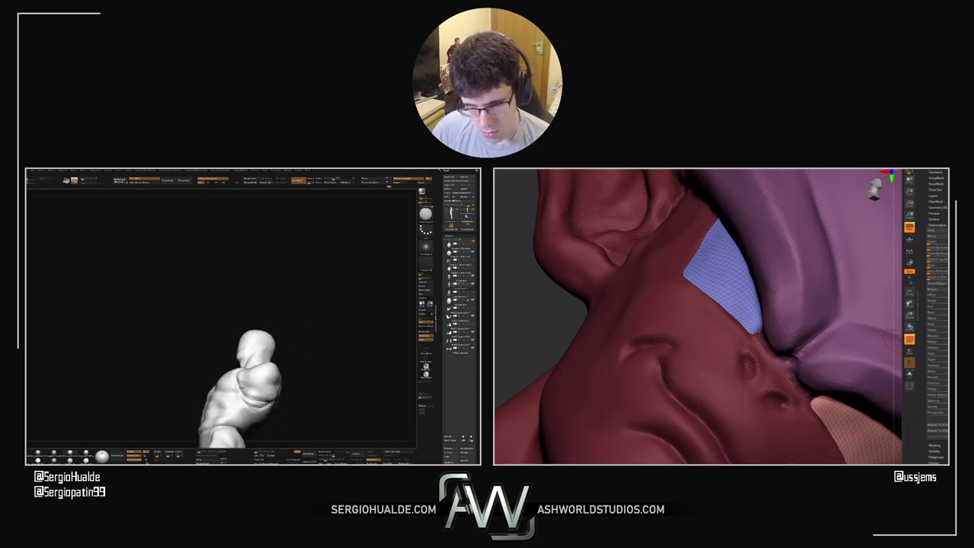
{"action": "mouse_move", "coordinate": [240, 386]}
{"action": "left_mouse_down"}
{"action": "mouse_move", "coordinate": [283, 392]}
{"action": "mouse_move", "coordinate": [266, 405]}
{"action": "left_mouse_up"}
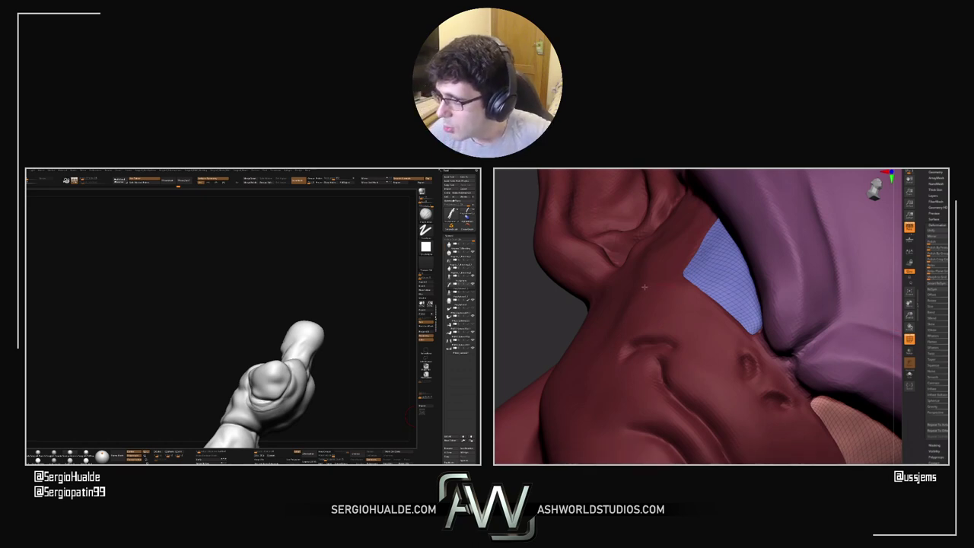
Frame the horned character's head and shoulders and open the geometry settings for the eye pieces
{"action": "right_click_drag", "start_coordinate": [662, 299], "coordinate": [692, 318]}
{"action": "mouse_move", "coordinate": [770, 307]}
{"action": "right_mouse_down"}
{"action": "mouse_move", "coordinate": [799, 334]}
{"action": "mouse_move", "coordinate": [776, 327]}
{"action": "right_mouse_up"}
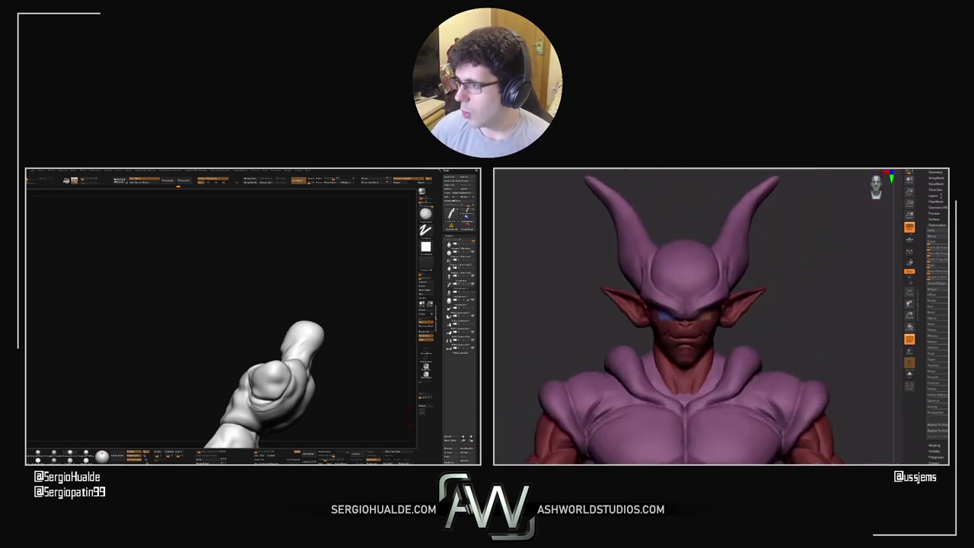
{"action": "left_click", "coordinate": [945, 172]}
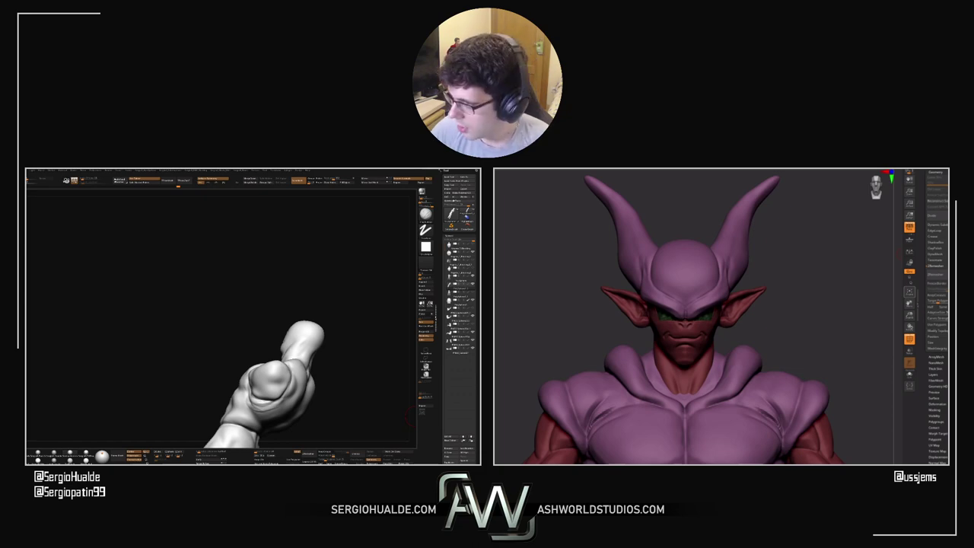
Select the spiky-haired figure's body, isolate it, and refine its chest and shoulder
{"action": "right_click_drag", "start_coordinate": [408, 415], "coordinate": [309, 366]}
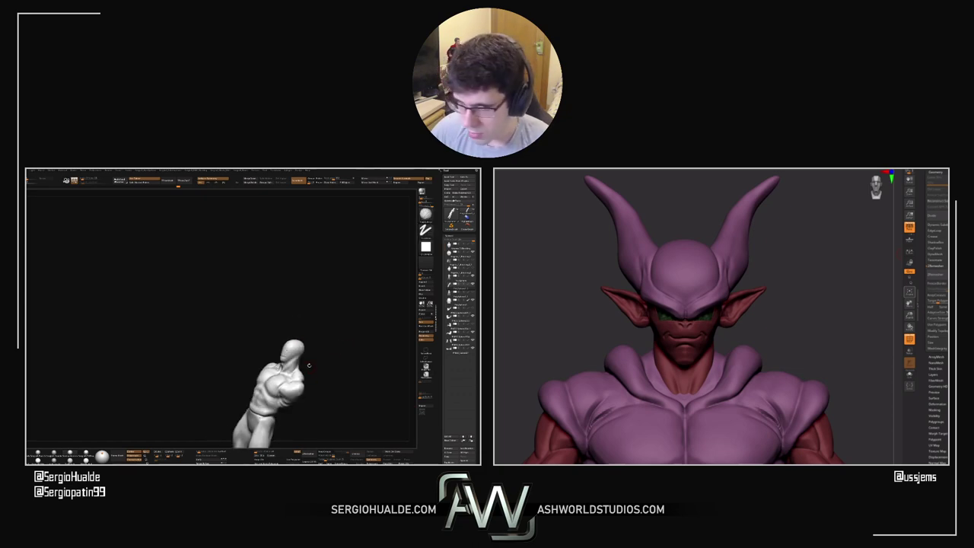
{"action": "mouse_move", "coordinate": [309, 365]}
{"action": "left_mouse_down"}
{"action": "mouse_move", "coordinate": [304, 338]}
{"action": "mouse_move", "coordinate": [299, 352]}
{"action": "mouse_move", "coordinate": [292, 344]}
{"action": "left_mouse_up"}
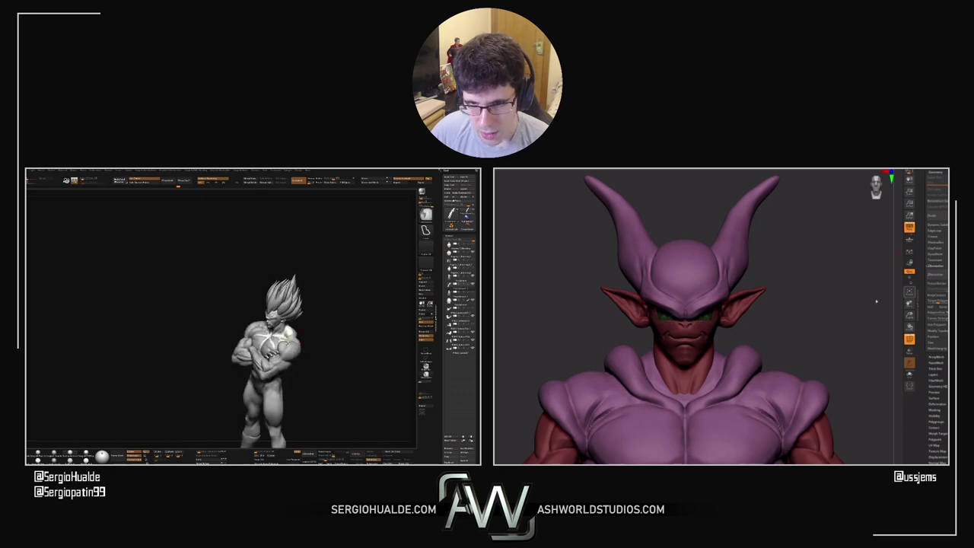
{"action": "right_click_drag", "start_coordinate": [289, 341], "coordinate": [250, 352], "text": "ctrl"}
{"action": "left_click", "coordinate": [271, 342], "text": "alt"}
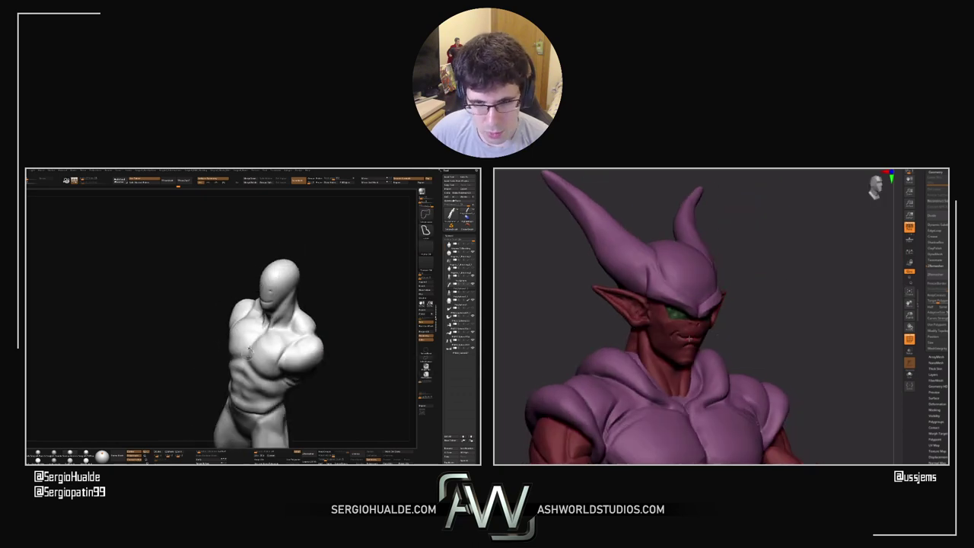
{"action": "left_click_drag", "start_coordinate": [249, 351], "coordinate": [302, 344]}
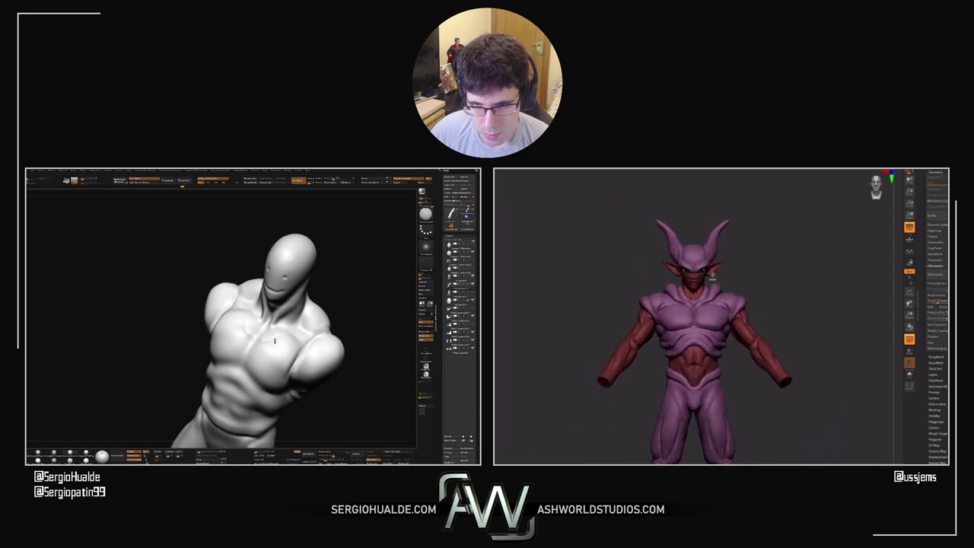
{"action": "right_click_drag", "start_coordinate": [315, 339], "coordinate": [304, 330]}
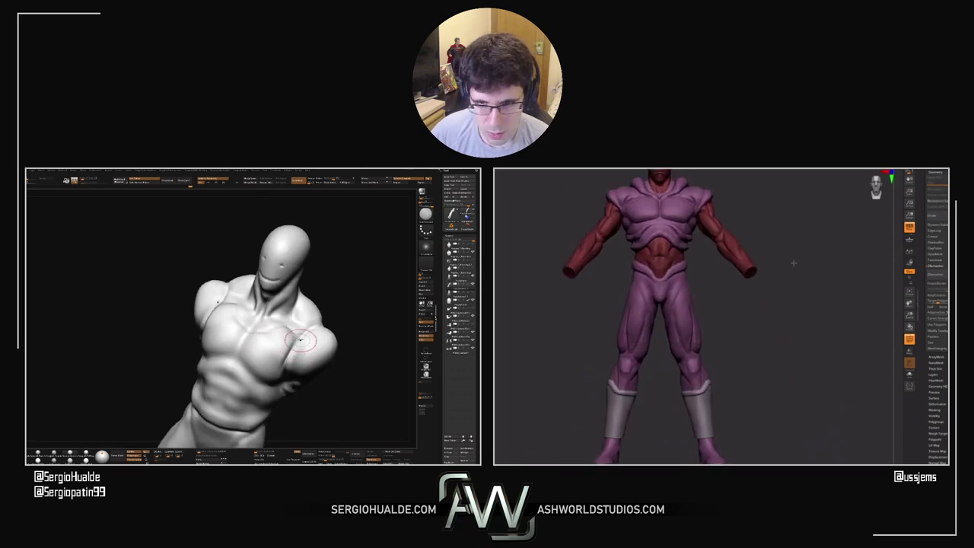
{"action": "right_click_drag", "start_coordinate": [284, 382], "coordinate": [289, 356], "text": "ctrl"}
Isolate the horned character's green eye pieces and reshape the inner corner of one eye
{"action": "left_click", "coordinate": [909, 375]}
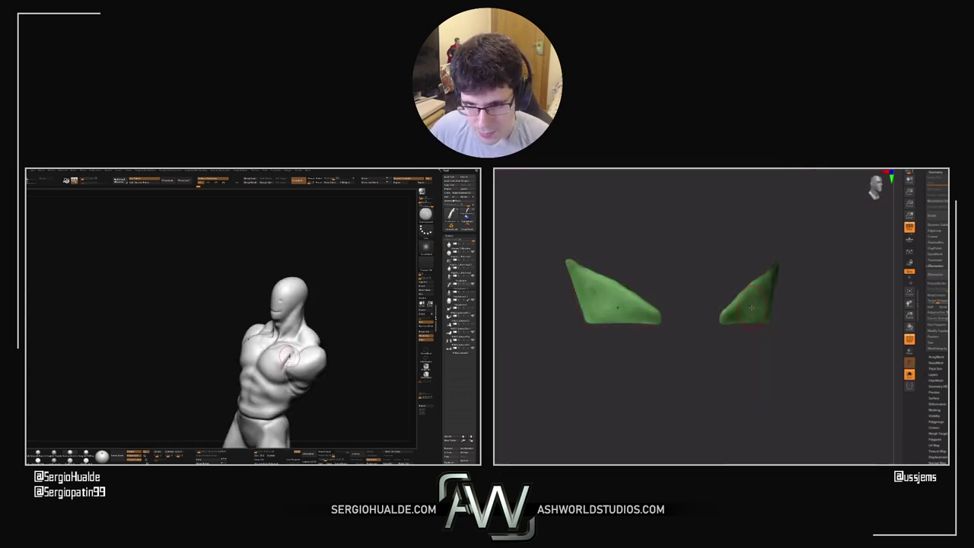
{"action": "right_click_drag", "start_coordinate": [728, 302], "coordinate": [707, 309], "text": "ctrl"}
{"action": "right_click_drag", "start_coordinate": [288, 363], "coordinate": [284, 361]}
{"action": "left_click_drag", "start_coordinate": [712, 333], "coordinate": [717, 342]}
{"action": "mouse_move", "coordinate": [271, 363]}
{"action": "right_mouse_down"}
{"action": "mouse_move", "coordinate": [292, 360]}
{"action": "mouse_move", "coordinate": [283, 354]}
{"action": "right_mouse_up"}
{"action": "right_click_drag", "start_coordinate": [717, 343], "coordinate": [716, 346]}
Build up the inner collarbones and the hollow at the base of the neck with the ClayBuildup brush
{"action": "key", "text": "b"}
{"action": "key", "text": "c"}
{"action": "key", "text": "b"}
{"action": "right_click_drag", "start_coordinate": [278, 334], "coordinate": [266, 348], "text": "ctrl"}
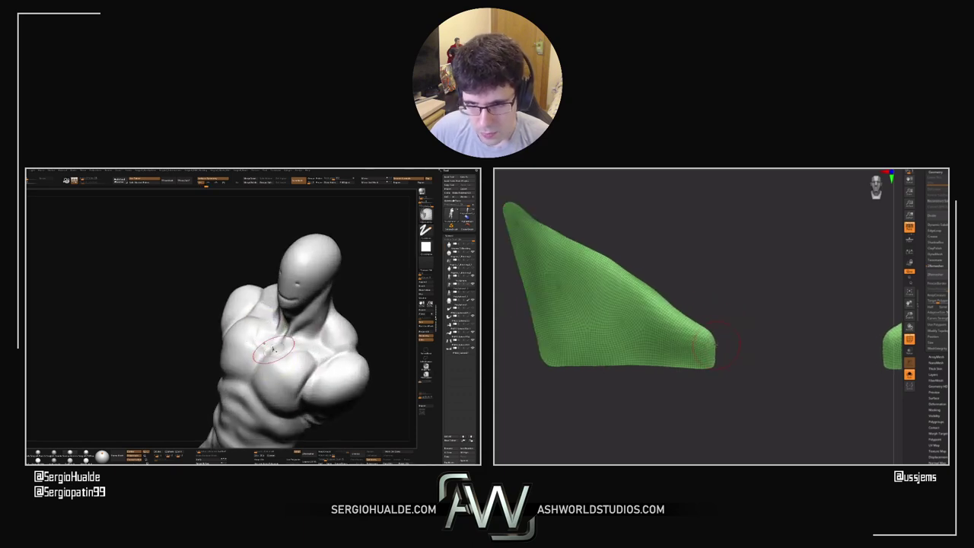
{"action": "left_click_drag", "start_coordinate": [270, 347], "coordinate": [274, 347]}
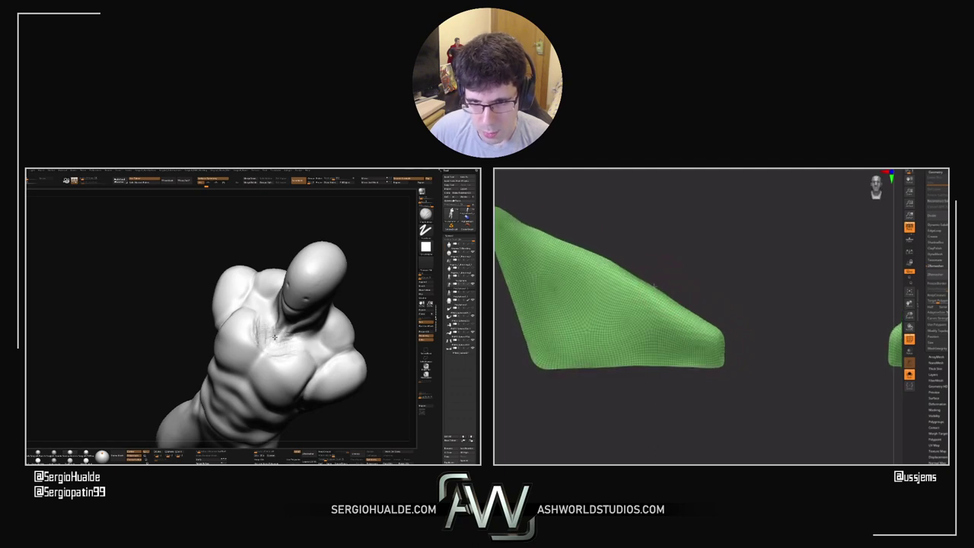
{"action": "mouse_move", "coordinate": [275, 337]}
{"action": "right_mouse_down"}
{"action": "mouse_move", "coordinate": [293, 347]}
{"action": "mouse_move", "coordinate": [275, 336]}
{"action": "right_mouse_up"}
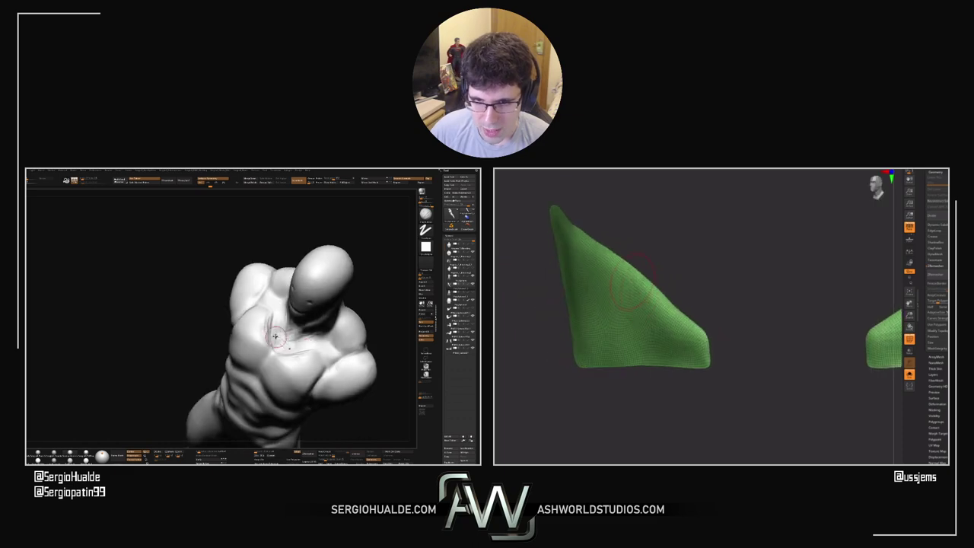
{"action": "left_click_drag", "start_coordinate": [275, 337], "coordinate": [276, 328]}
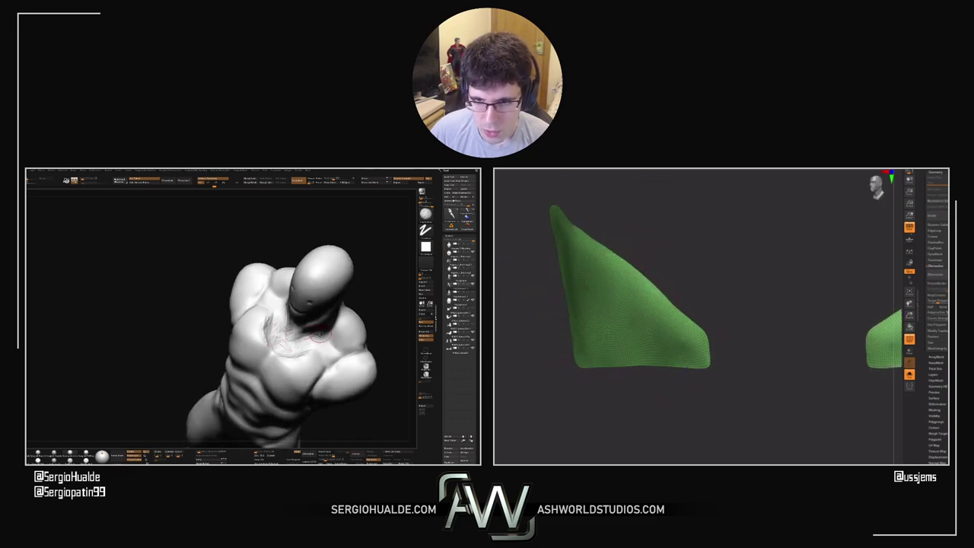
{"action": "right_click_drag", "start_coordinate": [319, 333], "coordinate": [320, 344]}
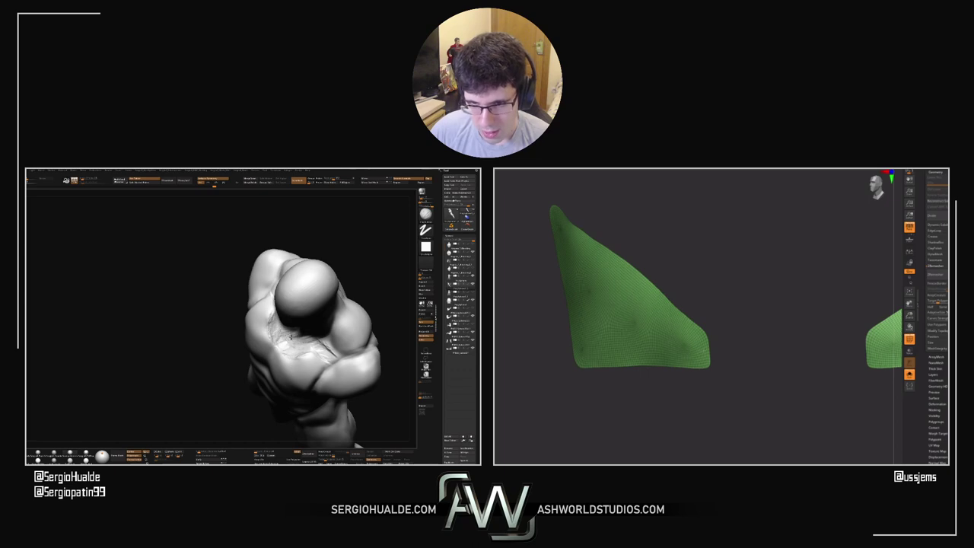
Extend the clay strokes along both collarbones toward the shoulders of the bare body
{"action": "right_click_drag", "start_coordinate": [291, 338], "coordinate": [319, 305]}
{"action": "mouse_move", "coordinate": [761, 343]}
{"action": "left_mouse_down"}
{"action": "mouse_move", "coordinate": [710, 352]}
{"action": "mouse_move", "coordinate": [768, 342]}
{"action": "mouse_move", "coordinate": [762, 335]}
{"action": "left_mouse_up"}
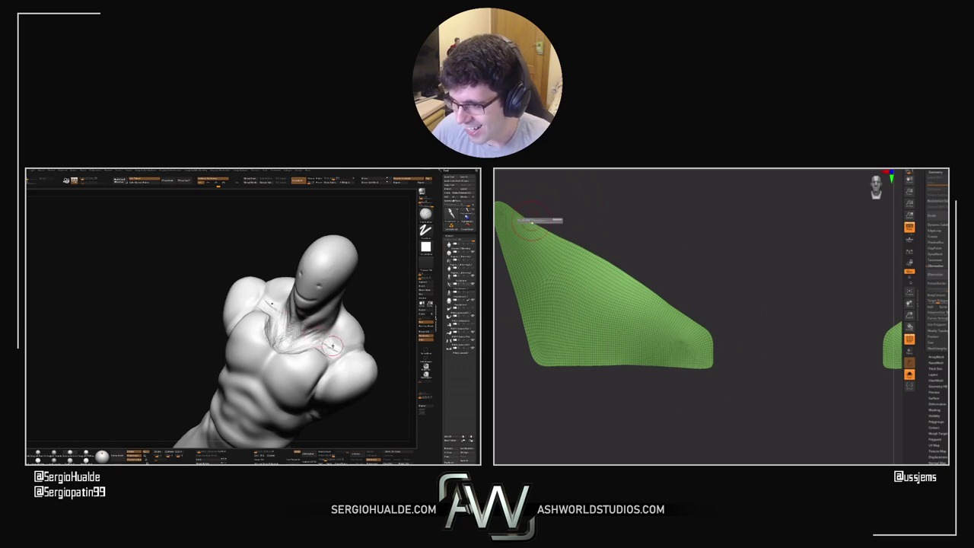
{"action": "right_click_drag", "start_coordinate": [333, 347], "coordinate": [307, 364]}
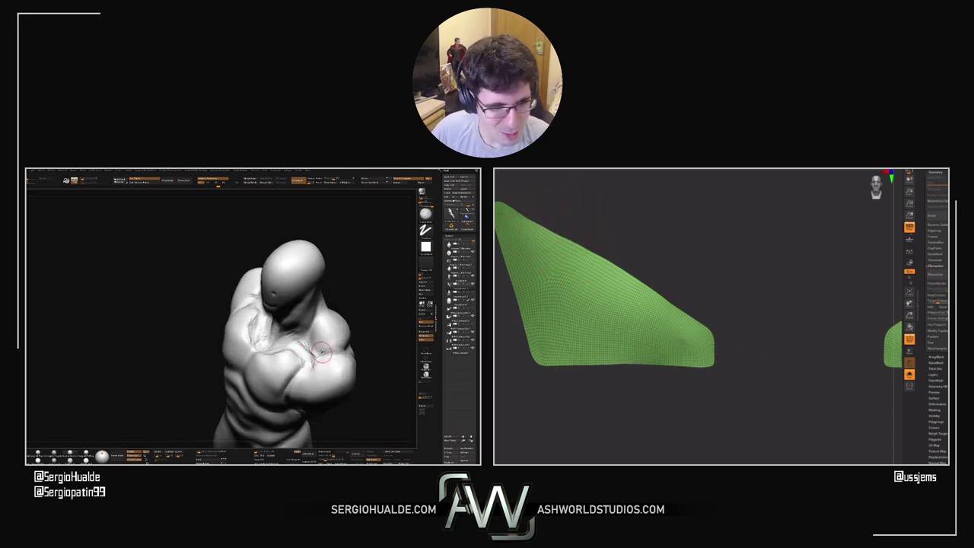
{"action": "right_click_drag", "start_coordinate": [312, 359], "coordinate": [272, 363]}
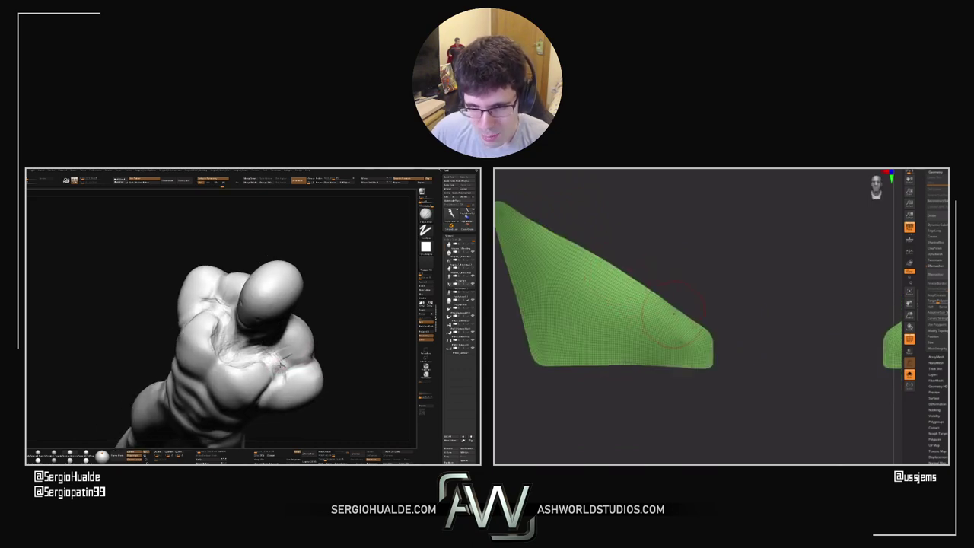
{"action": "left_click_drag", "start_coordinate": [279, 359], "coordinate": [280, 353]}
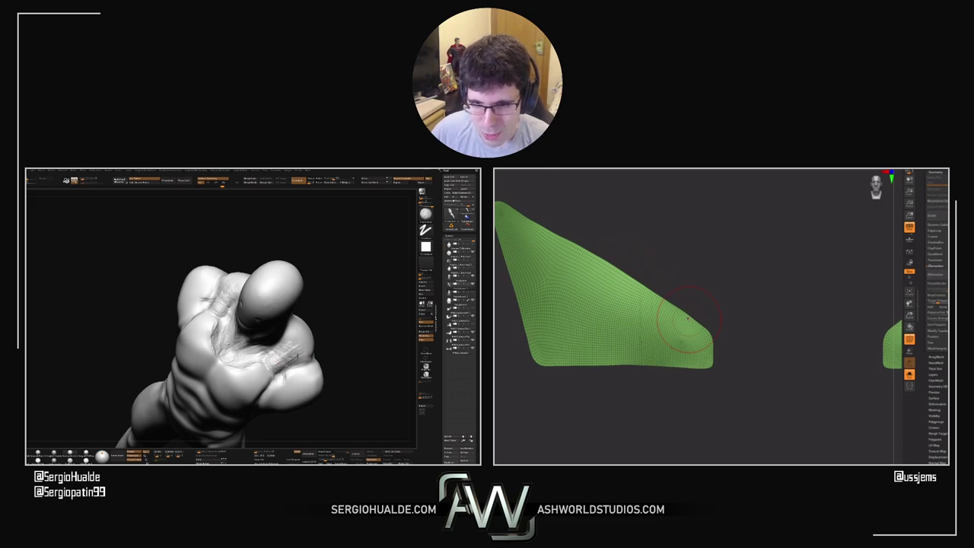
Smooth the clay around the collarbones and refine the transition from the neck into the shoulders
{"action": "right_click_drag", "start_coordinate": [297, 356], "coordinate": [276, 326]}
{"action": "mouse_move", "coordinate": [281, 365]}
{"action": "left_mouse_down", "text": "shift"}
{"action": "mouse_move", "coordinate": [295, 377]}
{"action": "mouse_move", "coordinate": [283, 359]}
{"action": "mouse_move", "coordinate": [269, 379]}
{"action": "mouse_move", "coordinate": [261, 368]}
{"action": "left_mouse_up", "text": "shift"}
{"action": "mouse_move", "coordinate": [242, 358]}
{"action": "right_mouse_down"}
{"action": "mouse_move", "coordinate": [273, 372]}
{"action": "mouse_move", "coordinate": [256, 371]}
{"action": "right_mouse_up"}
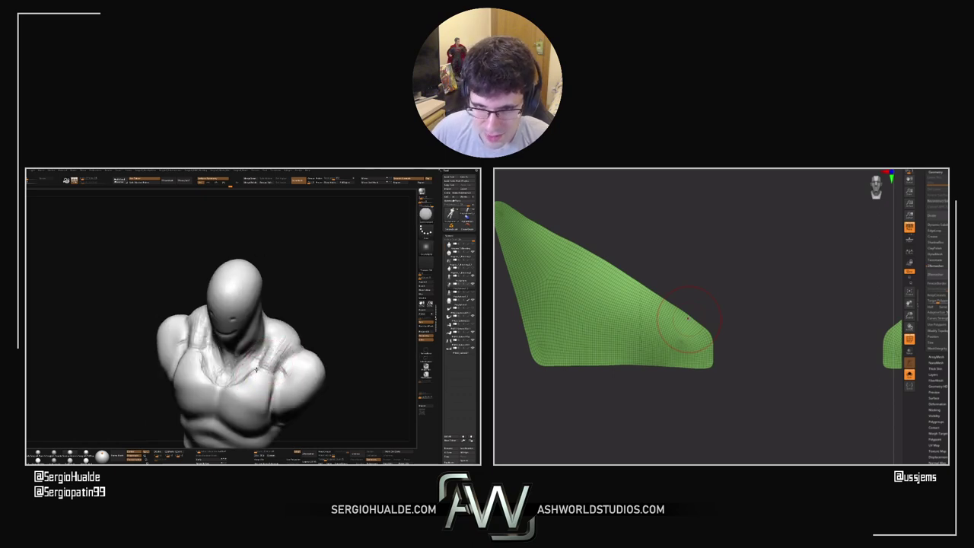
{"action": "right_click_drag", "start_coordinate": [290, 344], "coordinate": [291, 323]}
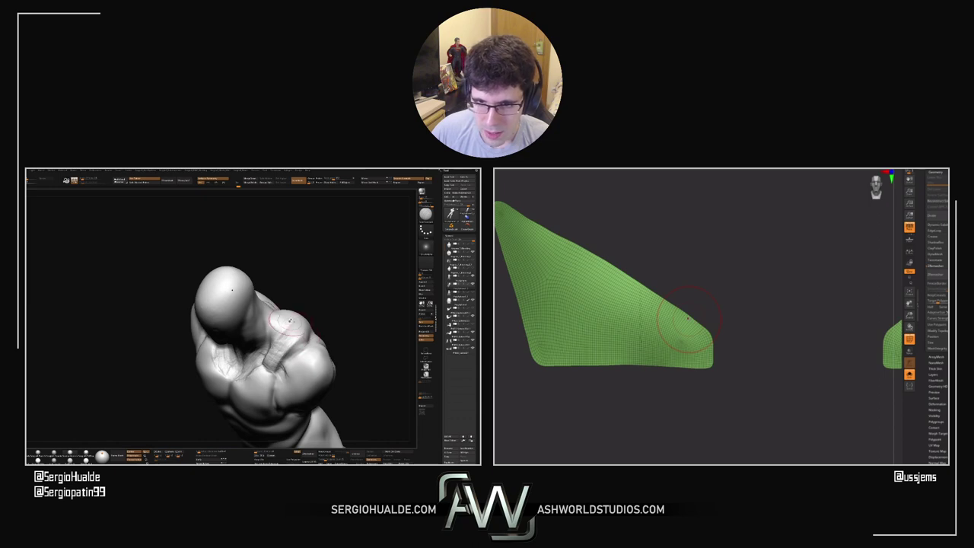
{"action": "mouse_move", "coordinate": [303, 310]}
{"action": "right_mouse_down"}
{"action": "mouse_move", "coordinate": [289, 349]}
{"action": "mouse_move", "coordinate": [324, 335]}
{"action": "mouse_move", "coordinate": [294, 331]}
{"action": "mouse_move", "coordinate": [296, 355]}
{"action": "mouse_move", "coordinate": [285, 355]}
{"action": "mouse_move", "coordinate": [317, 332]}
{"action": "right_mouse_up"}
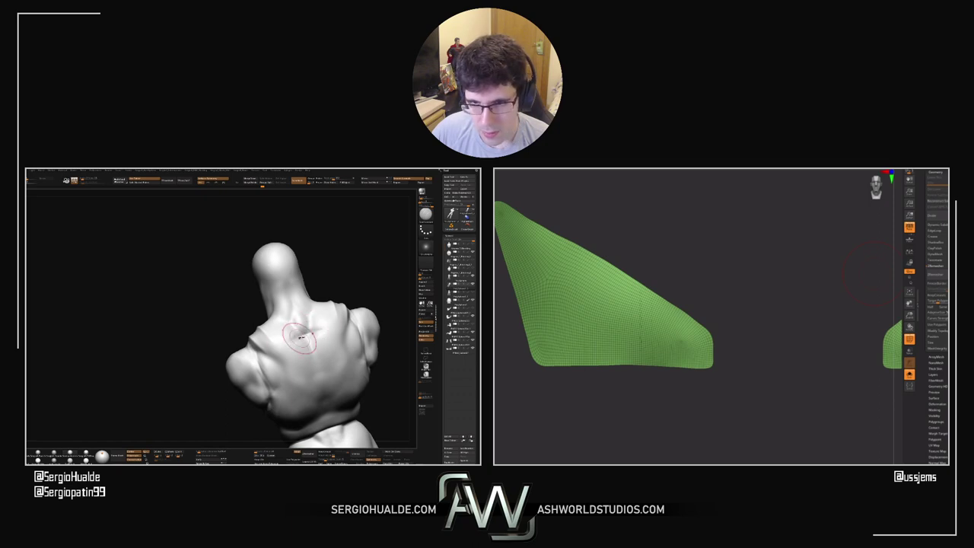
Frame both isolated green eye pieces and apply ClayPolish to them
{"action": "mouse_move", "coordinate": [287, 348]}
{"action": "right_mouse_down"}
{"action": "mouse_move", "coordinate": [277, 364]}
{"action": "mouse_move", "coordinate": [299, 304]}
{"action": "mouse_move", "coordinate": [292, 350]}
{"action": "mouse_move", "coordinate": [276, 327]}
{"action": "right_mouse_up"}
{"action": "right_click_drag", "start_coordinate": [522, 223], "coordinate": [529, 266], "text": "ctrl"}
{"action": "mouse_move", "coordinate": [276, 327]}
{"action": "right_mouse_down"}
{"action": "mouse_move", "coordinate": [283, 338]}
{"action": "mouse_move", "coordinate": [268, 344]}
{"action": "mouse_move", "coordinate": [253, 341]}
{"action": "mouse_move", "coordinate": [262, 331]}
{"action": "right_mouse_up"}
{"action": "left_click", "coordinate": [909, 375]}
{"action": "key", "text": "b"}
{"action": "key", "text": "c"}
{"action": "key", "text": "b"}
{"action": "key", "text": "s"}
{"action": "left_click", "coordinate": [935, 247]}
{"action": "left_click", "coordinate": [935, 258]}
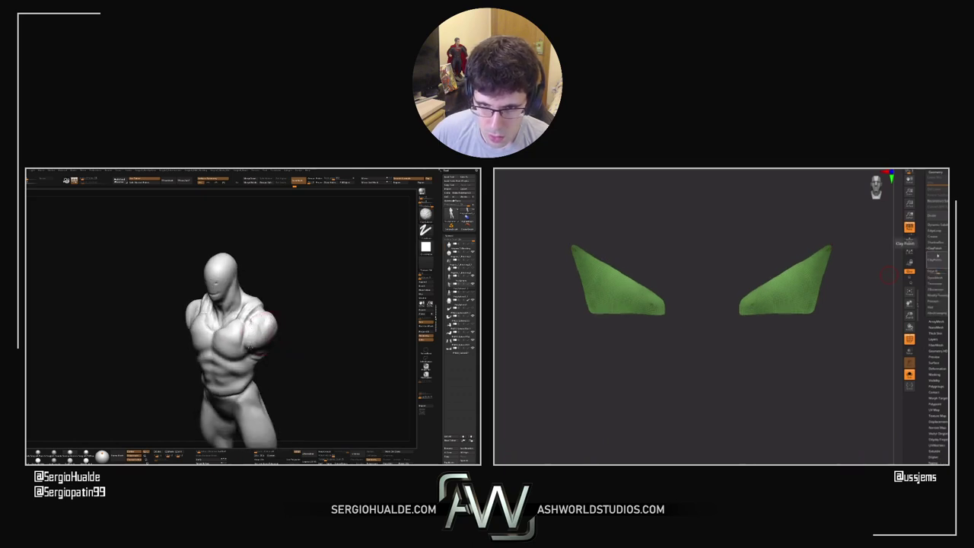
Retopologize the eye pieces with ZRemesher using the Half option, and build up clay on the body's shoulder stump
{"action": "mouse_move", "coordinate": [252, 330]}
{"action": "right_mouse_down"}
{"action": "mouse_move", "coordinate": [277, 312]}
{"action": "mouse_move", "coordinate": [273, 352]}
{"action": "mouse_move", "coordinate": [278, 329]}
{"action": "mouse_move", "coordinate": [294, 343]}
{"action": "right_mouse_up"}
{"action": "left_click", "coordinate": [935, 172]}
{"action": "left_click", "coordinate": [908, 266]}
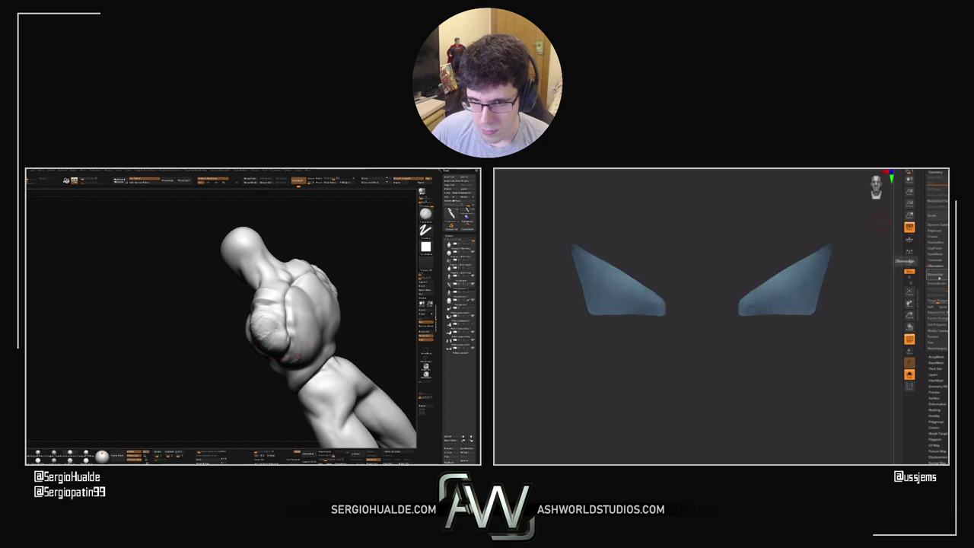
{"action": "left_click_drag", "start_coordinate": [354, 335], "coordinate": [388, 335]}
{"action": "left_click", "coordinate": [932, 307]}
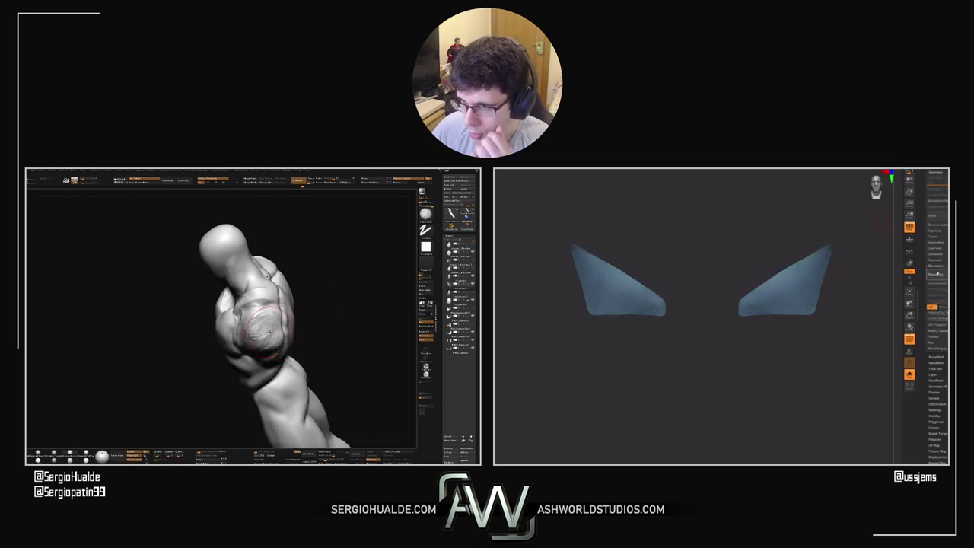
{"action": "key", "text": "shift+f"}
{"action": "left_click", "coordinate": [938, 273]}
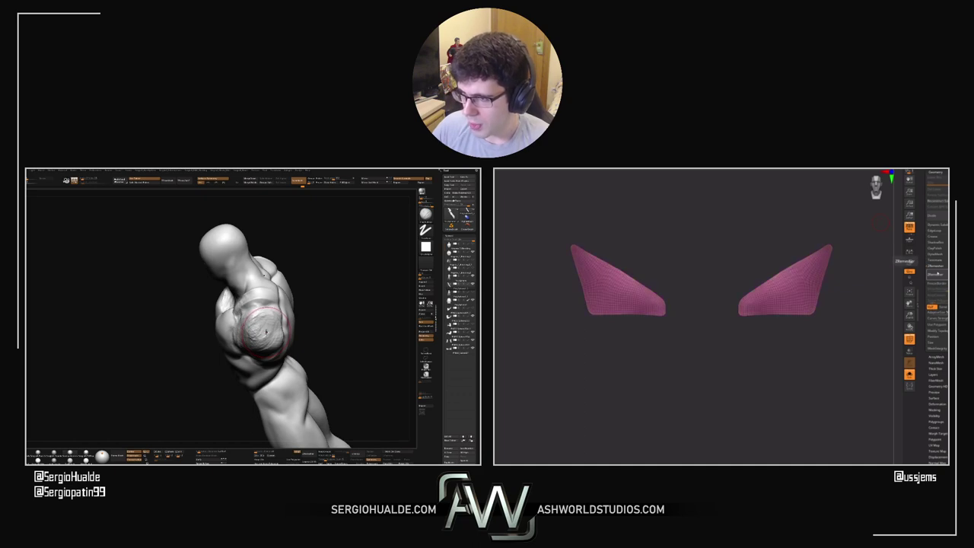
{"action": "mouse_move", "coordinate": [268, 328]}
{"action": "left_mouse_down"}
{"action": "mouse_move", "coordinate": [281, 314]}
{"action": "mouse_move", "coordinate": [261, 322]}
{"action": "mouse_move", "coordinate": [272, 346]}
{"action": "left_mouse_up"}
{"action": "left_click", "coordinate": [936, 275]}
{"action": "right_click_drag", "start_coordinate": [267, 346], "coordinate": [259, 341]}
{"action": "left_click_drag", "start_coordinate": [734, 299], "coordinate": [821, 315]}
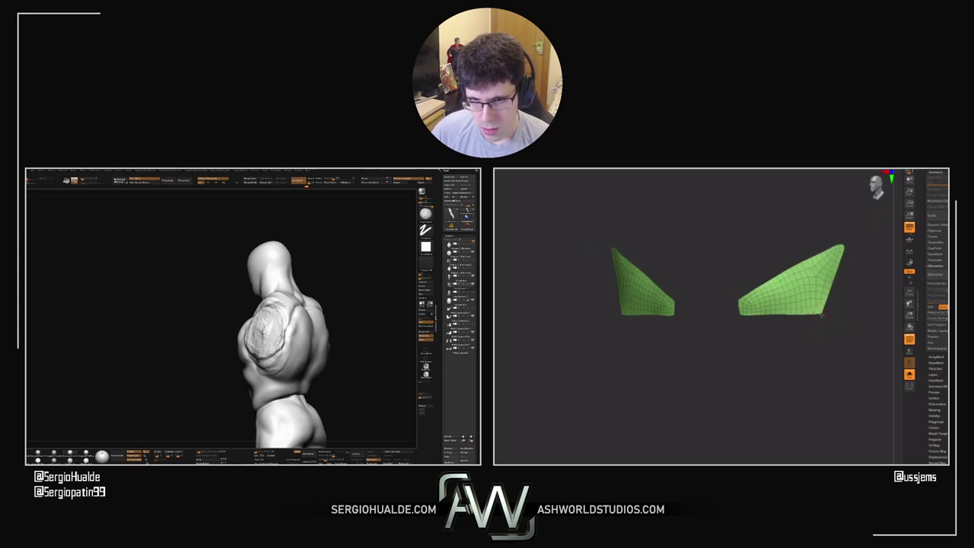
Shape the shoulder stump and the side of the torso beneath it, working from the side and back
{"action": "left_click_drag", "start_coordinate": [278, 333], "coordinate": [272, 322]}
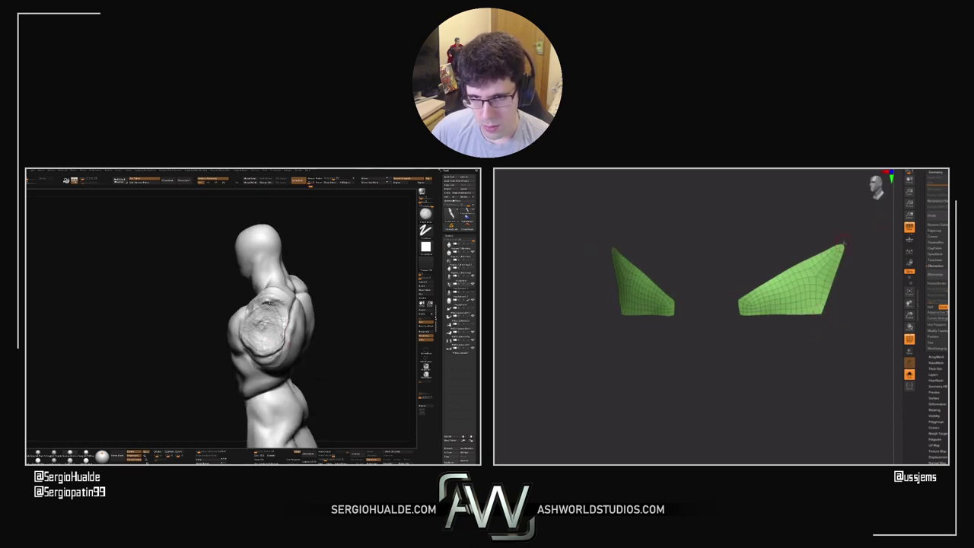
{"action": "mouse_move", "coordinate": [268, 337]}
{"action": "right_mouse_down"}
{"action": "mouse_move", "coordinate": [284, 361]}
{"action": "mouse_move", "coordinate": [281, 335]}
{"action": "mouse_move", "coordinate": [267, 361]}
{"action": "right_mouse_up"}
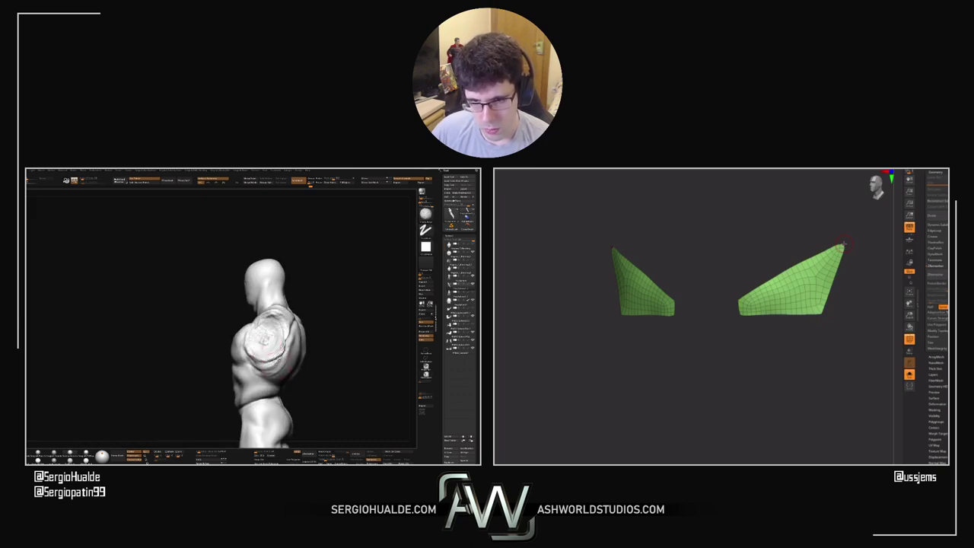
{"action": "mouse_move", "coordinate": [267, 355]}
{"action": "left_mouse_down"}
{"action": "mouse_move", "coordinate": [286, 351]}
{"action": "mouse_move", "coordinate": [259, 375]}
{"action": "left_mouse_up"}
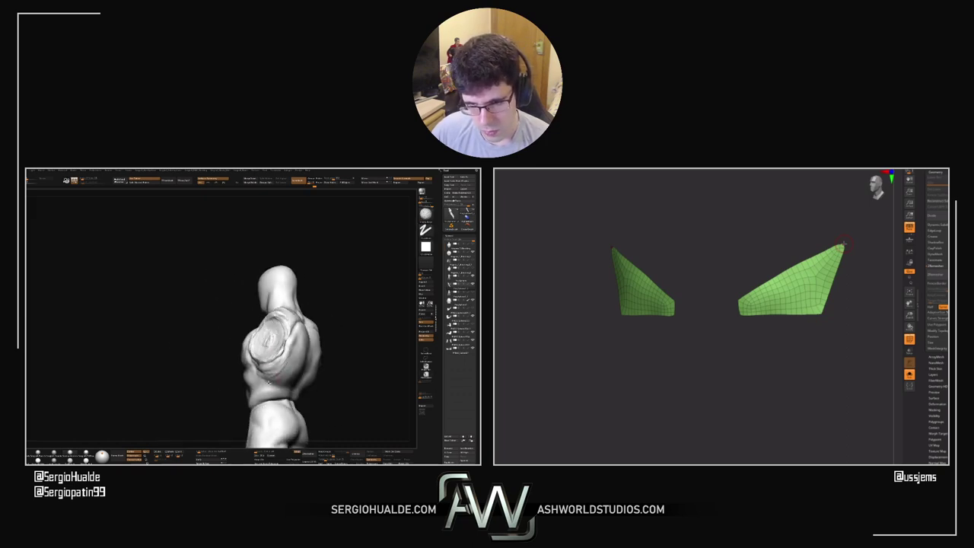
{"action": "right_click_drag", "start_coordinate": [277, 386], "coordinate": [281, 385]}
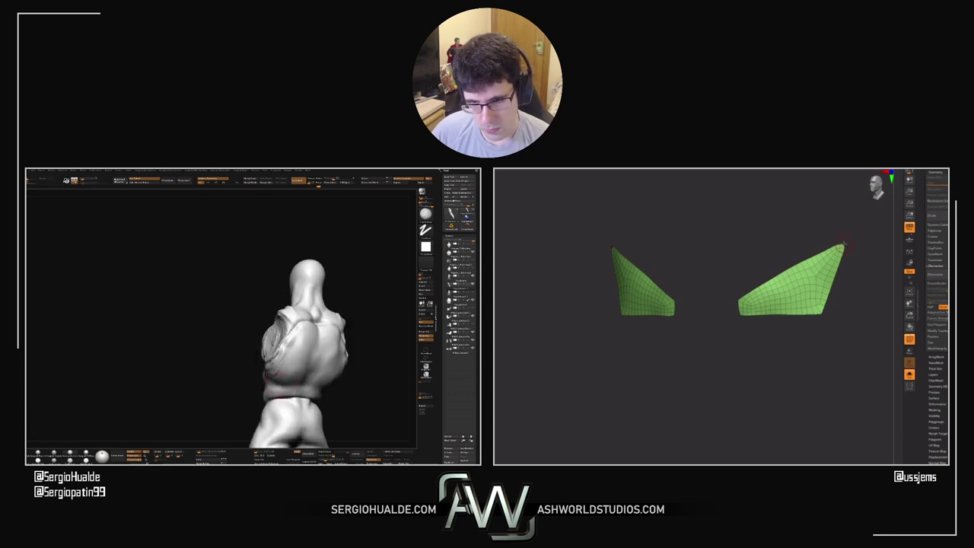
{"action": "left_click_drag", "start_coordinate": [280, 384], "coordinate": [278, 370]}
{"action": "right_click_drag", "start_coordinate": [279, 371], "coordinate": [281, 371]}
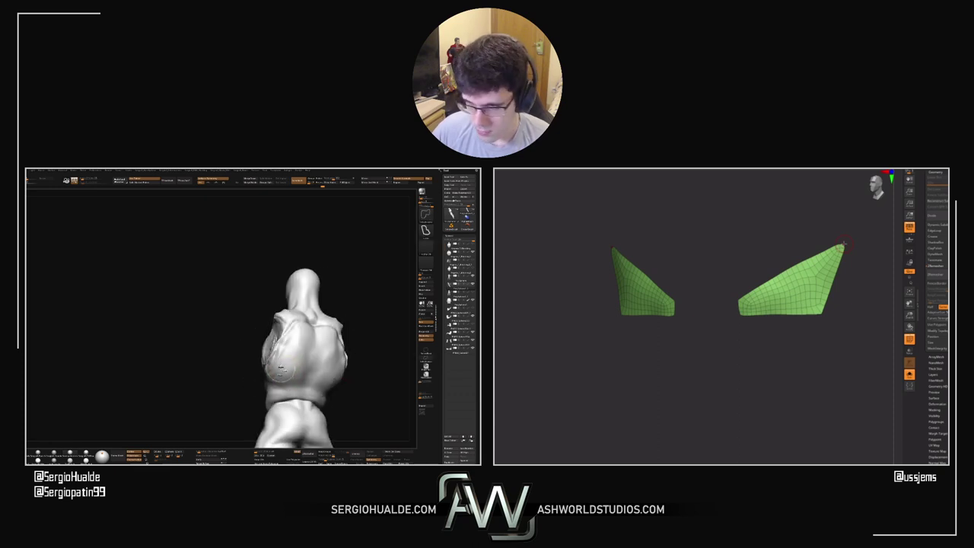
{"action": "left_click_drag", "start_coordinate": [286, 367], "coordinate": [269, 328]}
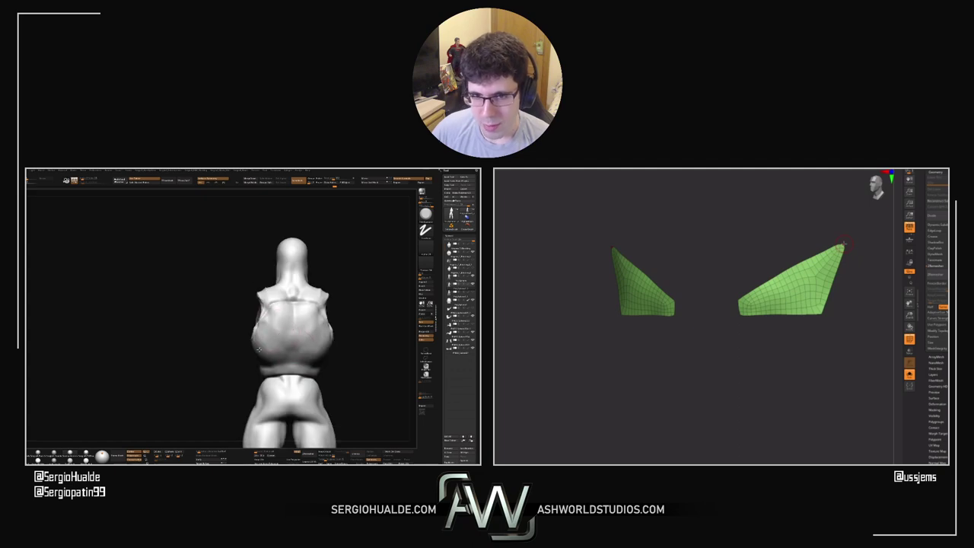
Square off the inner corners of the eye pieces and display the horned character's head around them
{"action": "right_click_drag", "start_coordinate": [748, 317], "coordinate": [758, 319]}
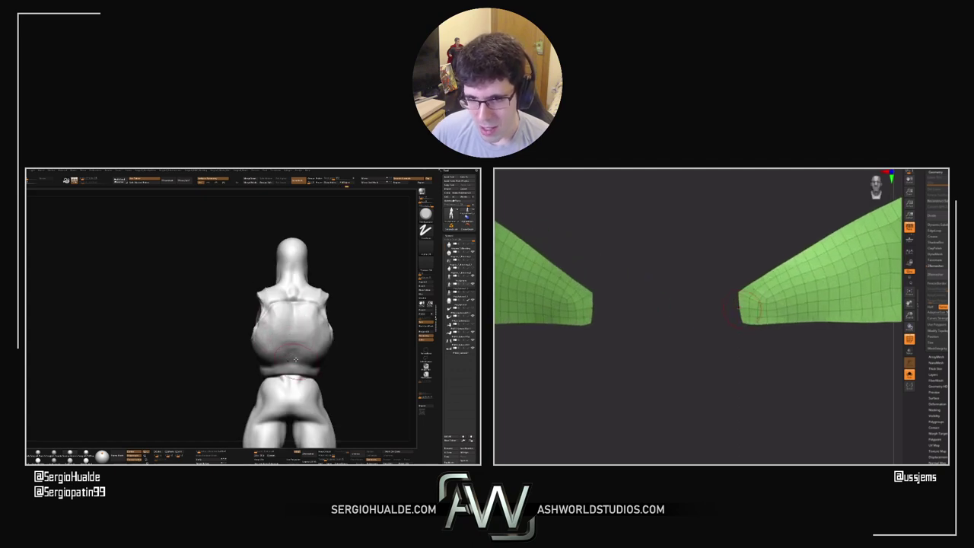
{"action": "mouse_move", "coordinate": [283, 335]}
{"action": "right_mouse_down"}
{"action": "mouse_move", "coordinate": [302, 351]}
{"action": "mouse_move", "coordinate": [271, 330]}
{"action": "right_mouse_up"}
{"action": "left_click_drag", "start_coordinate": [270, 328], "coordinate": [283, 347]}
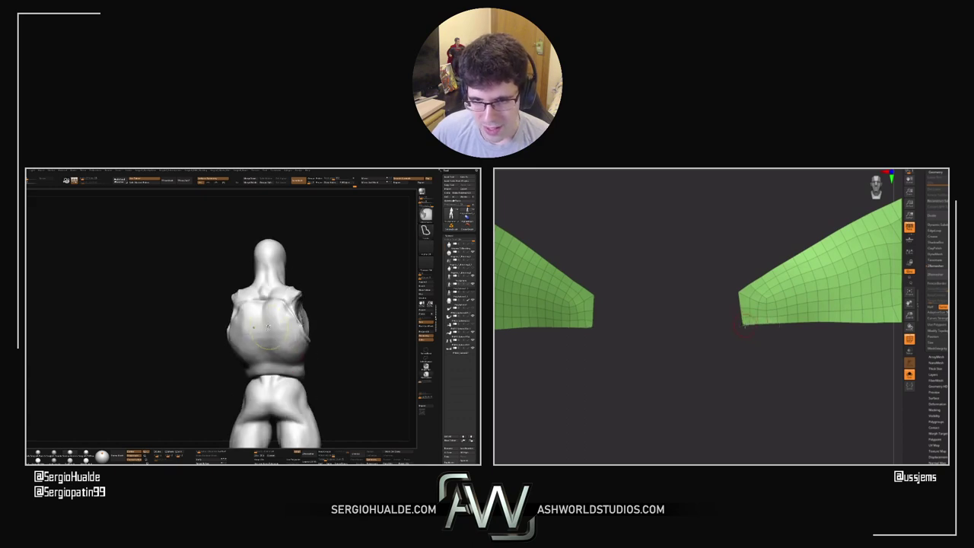
{"action": "key", "text": "shift+alt+s"}
{"action": "mouse_move", "coordinate": [769, 335]}
{"action": "right_mouse_down", "text": "ctrl"}
{"action": "mouse_move", "coordinate": [793, 353]}
{"action": "mouse_move", "coordinate": [815, 341]}
{"action": "right_mouse_up", "text": "ctrl"}
{"action": "right_click_drag", "start_coordinate": [290, 357], "coordinate": [278, 348]}
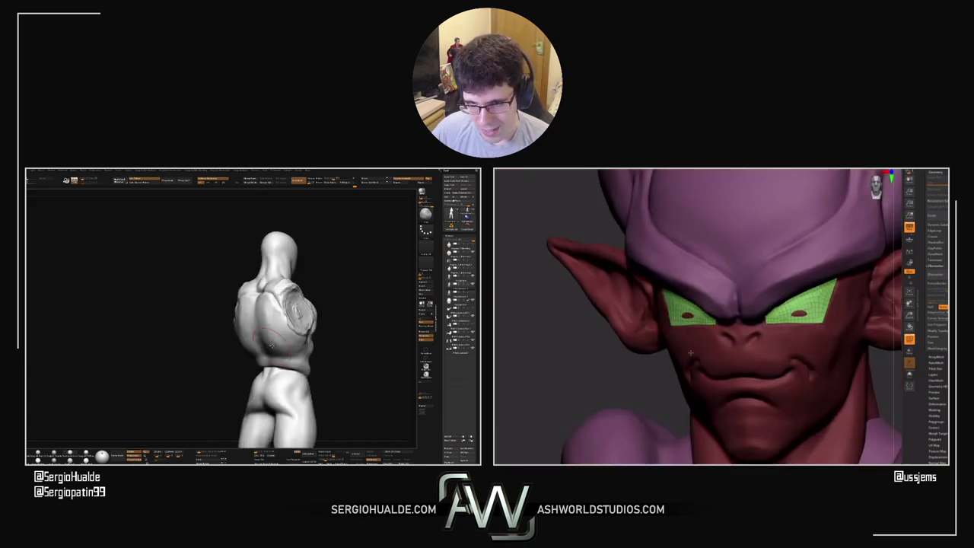
{"action": "right_click_drag", "start_coordinate": [815, 341], "coordinate": [776, 328], "text": "alt"}
{"action": "right_click_drag", "start_coordinate": [278, 348], "coordinate": [286, 332]}
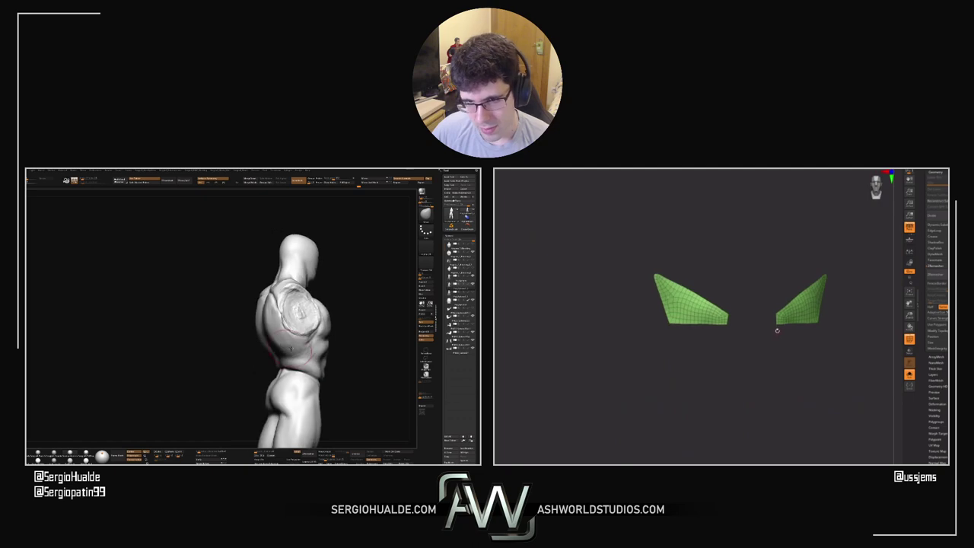
{"action": "right_click_drag", "start_coordinate": [776, 328], "coordinate": [752, 322]}
{"action": "right_click_drag", "start_coordinate": [286, 332], "coordinate": [279, 317]}
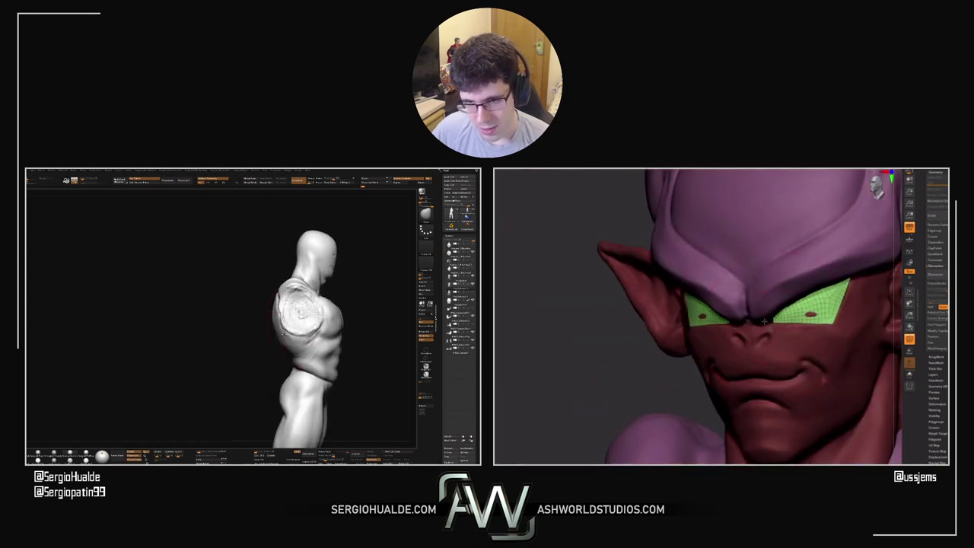
Flatten and define the rim of the body's shoulder stump from the side and back
{"action": "left_click_drag", "start_coordinate": [277, 303], "coordinate": [271, 321]}
{"action": "mouse_move", "coordinate": [271, 321]}
{"action": "right_mouse_down"}
{"action": "mouse_move", "coordinate": [253, 326]}
{"action": "mouse_move", "coordinate": [234, 351]}
{"action": "mouse_move", "coordinate": [250, 376]}
{"action": "right_mouse_up"}
{"action": "right_click_drag", "start_coordinate": [845, 318], "coordinate": [827, 270]}
{"action": "left_click_drag", "start_coordinate": [250, 377], "coordinate": [265, 360]}
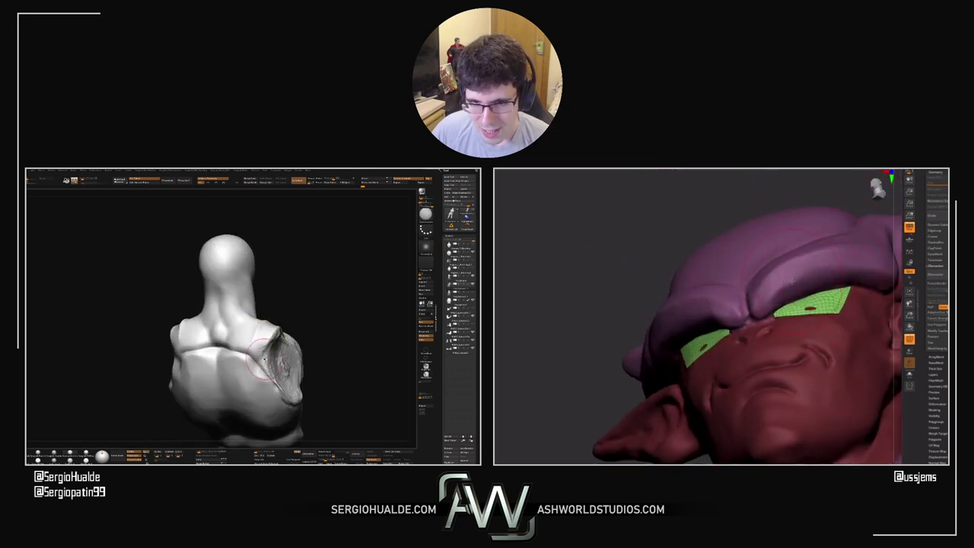
{"action": "mouse_move", "coordinate": [763, 348]}
{"action": "right_mouse_down"}
{"action": "mouse_move", "coordinate": [764, 389]}
{"action": "mouse_move", "coordinate": [758, 338]}
{"action": "right_mouse_up"}
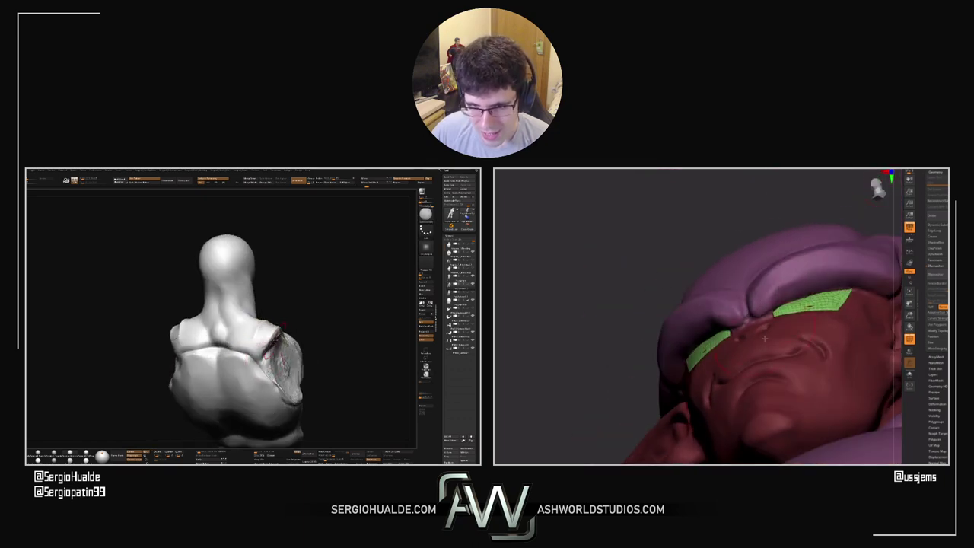
{"action": "left_click_drag", "start_coordinate": [766, 342], "coordinate": [773, 367]}
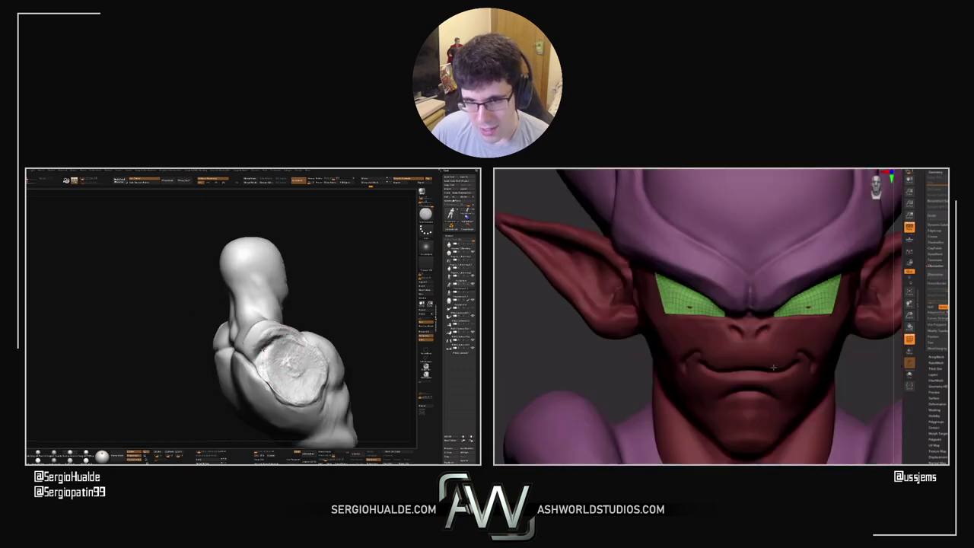
{"action": "right_click_drag", "start_coordinate": [303, 350], "coordinate": [313, 354]}
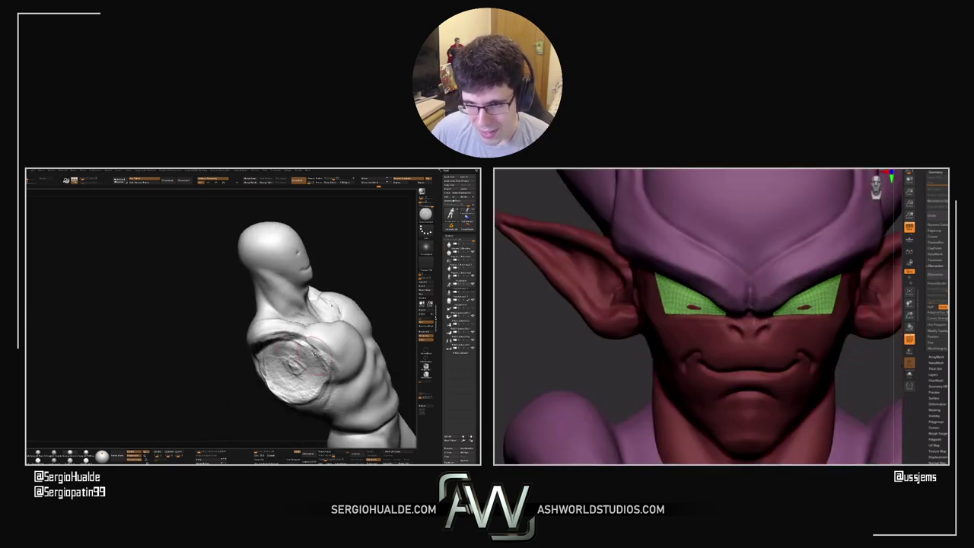
Check how the eye pieces fit into the horned character's face from the front and in profile
{"action": "mouse_move", "coordinate": [754, 321]}
{"action": "right_mouse_down"}
{"action": "mouse_move", "coordinate": [768, 319]}
{"action": "mouse_move", "coordinate": [740, 316]}
{"action": "right_mouse_up"}
{"action": "mouse_move", "coordinate": [326, 350]}
{"action": "right_mouse_down"}
{"action": "mouse_move", "coordinate": [335, 335]}
{"action": "mouse_move", "coordinate": [319, 334]}
{"action": "right_mouse_up"}
{"action": "left_click", "coordinate": [760, 308], "text": "alt"}
{"action": "right_click_drag", "start_coordinate": [742, 310], "coordinate": [762, 314]}
{"action": "right_click_drag", "start_coordinate": [299, 381], "coordinate": [326, 373]}
{"action": "left_click", "coordinate": [822, 306], "text": "alt"}
{"action": "right_click_drag", "start_coordinate": [840, 323], "coordinate": [823, 320]}
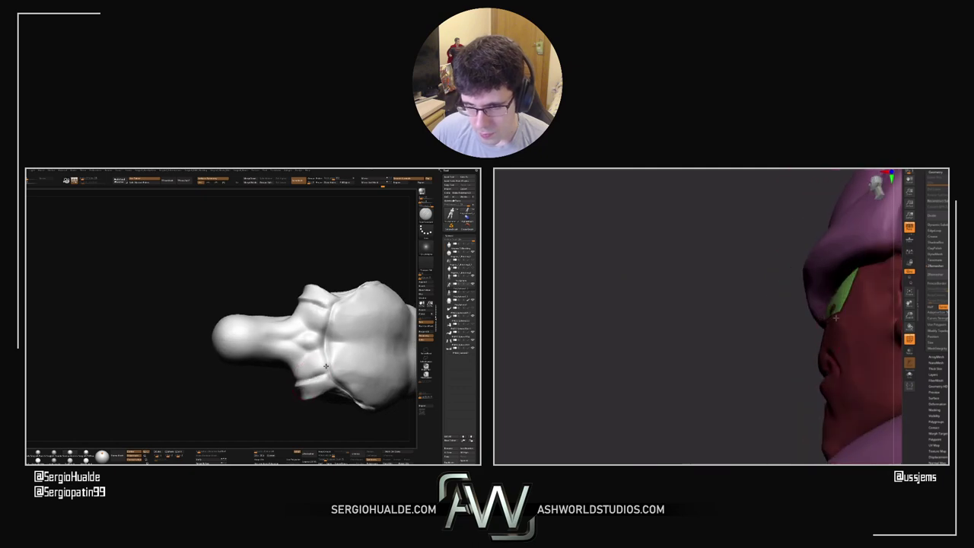
Lay clay strokes across the base of the body's neck between the shoulders, and change the selected part of the horned character
{"action": "left_click_drag", "start_coordinate": [330, 308], "coordinate": [326, 367]}
{"action": "left_click_drag", "start_coordinate": [837, 319], "coordinate": [837, 313]}
{"action": "right_click_drag", "start_coordinate": [321, 357], "coordinate": [315, 359]}
{"action": "mouse_move", "coordinate": [840, 313]}
{"action": "right_mouse_down"}
{"action": "mouse_move", "coordinate": [865, 310]}
{"action": "mouse_move", "coordinate": [831, 308]}
{"action": "right_mouse_up"}
{"action": "mouse_move", "coordinate": [312, 335]}
{"action": "left_mouse_down", "text": "shift"}
{"action": "mouse_move", "coordinate": [306, 363]}
{"action": "mouse_move", "coordinate": [300, 327]}
{"action": "left_mouse_up", "text": "shift"}
{"action": "left_click", "coordinate": [830, 307], "text": "alt"}
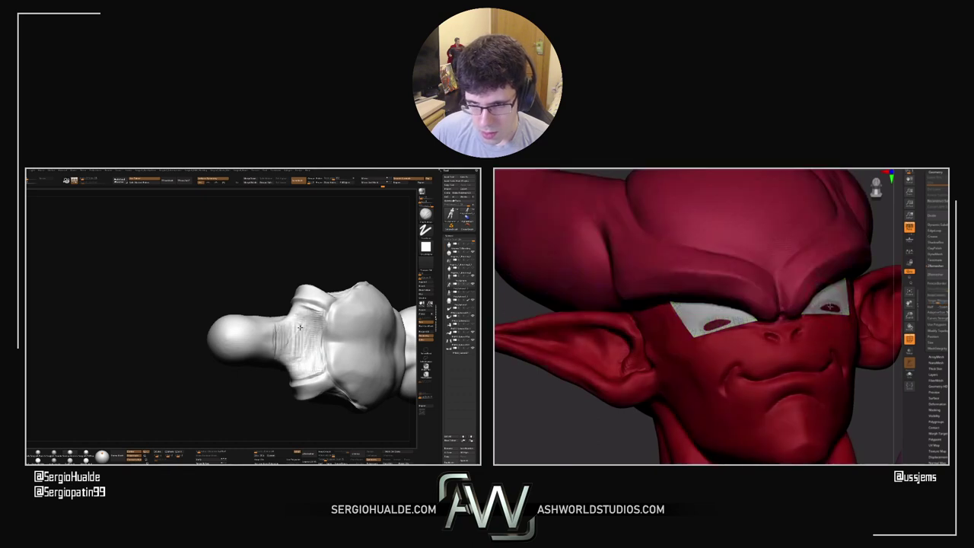
{"action": "right_click_drag", "start_coordinate": [306, 365], "coordinate": [323, 368]}
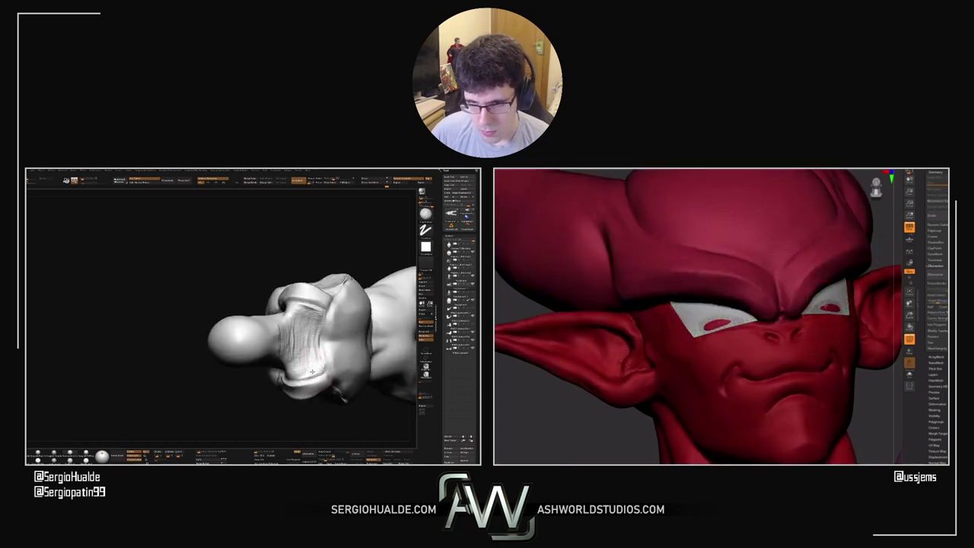
Isolate the horned character's eye pieces and delete their hidden polygons
{"action": "left_click_drag", "start_coordinate": [830, 307], "coordinate": [834, 311]}
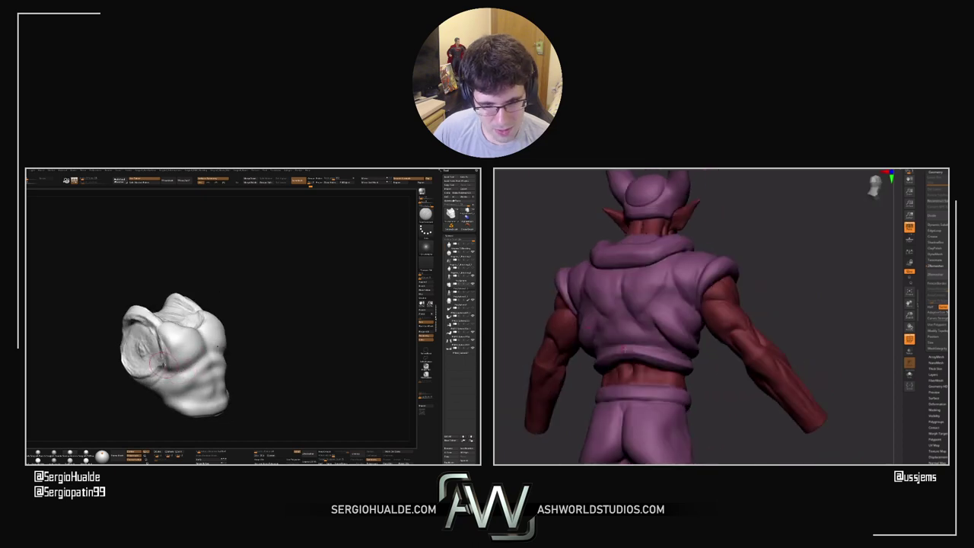
{"action": "left_click_drag", "start_coordinate": [719, 370], "coordinate": [781, 394]}
{"action": "left_click_drag", "start_coordinate": [740, 336], "coordinate": [800, 450]}
{"action": "left_click_drag", "start_coordinate": [738, 366], "coordinate": [804, 361]}
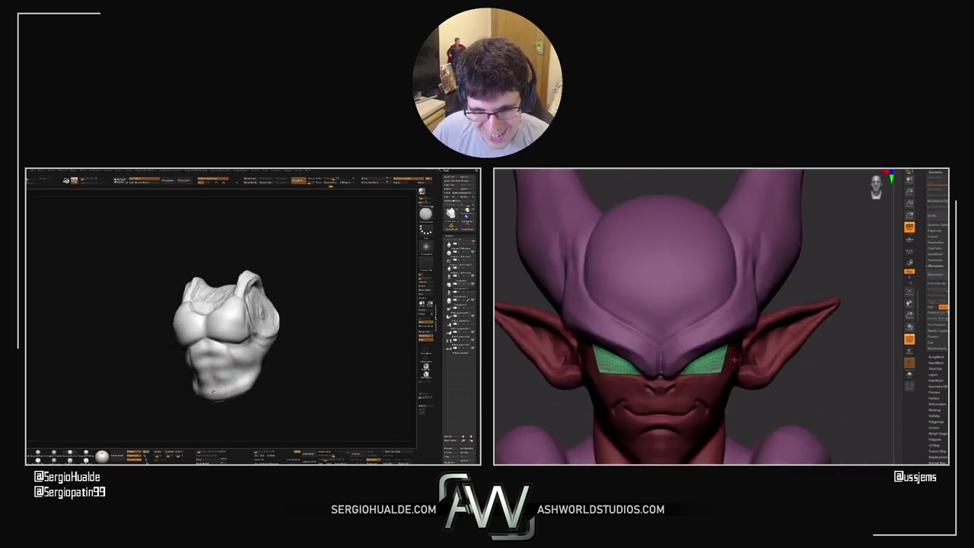
{"action": "left_click_drag", "start_coordinate": [735, 359], "coordinate": [677, 360]}
{"action": "left_click", "coordinate": [909, 374]}
{"action": "left_click_drag", "start_coordinate": [784, 419], "coordinate": [705, 374], "text": "alt"}
{"action": "left_click_drag", "start_coordinate": [723, 407], "coordinate": [731, 350], "text": "alt"}
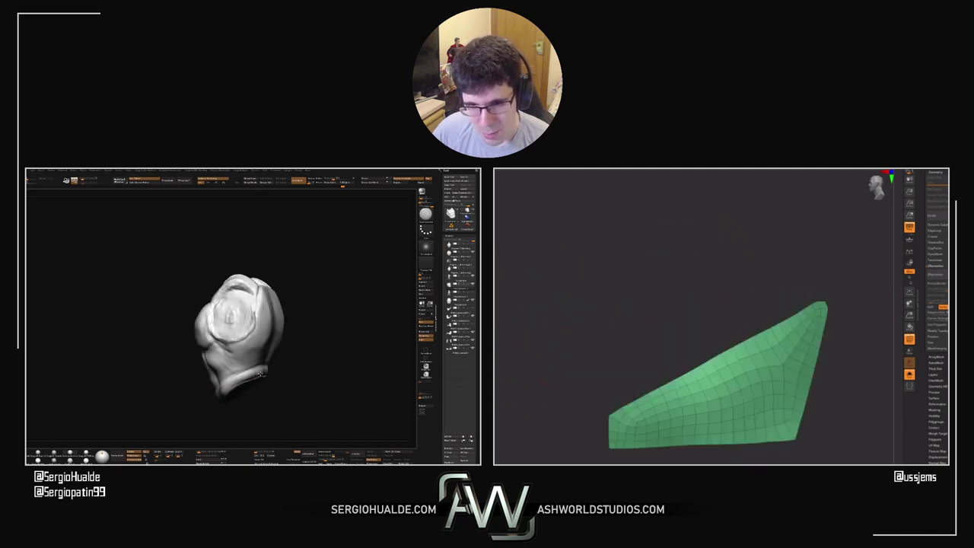
{"action": "left_click_drag", "start_coordinate": [811, 373], "coordinate": [870, 377]}
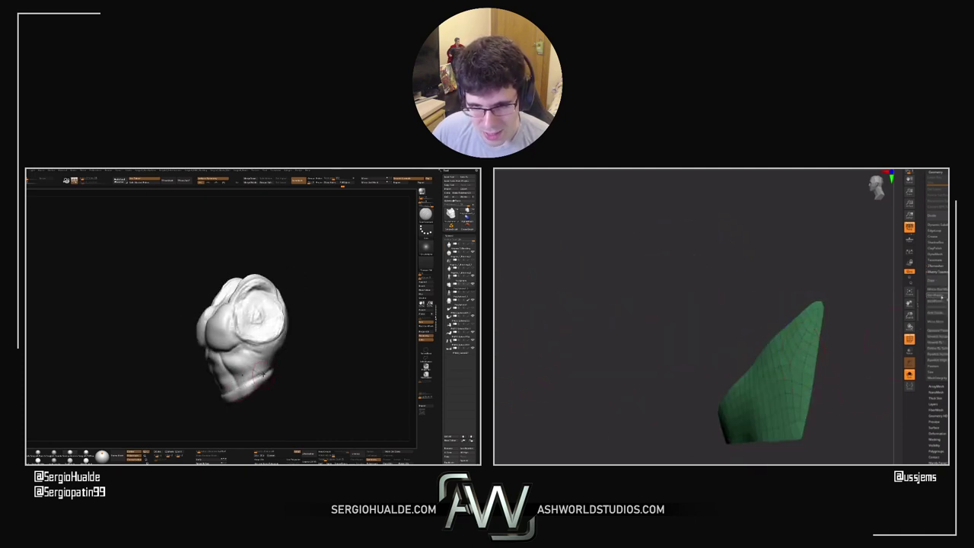
{"action": "left_click", "coordinate": [942, 297]}
Switch to the ZModeler brush and mark the outer ring of faces around both eye pieces as a separate group
{"action": "left_click_drag", "start_coordinate": [715, 343], "coordinate": [758, 385]}
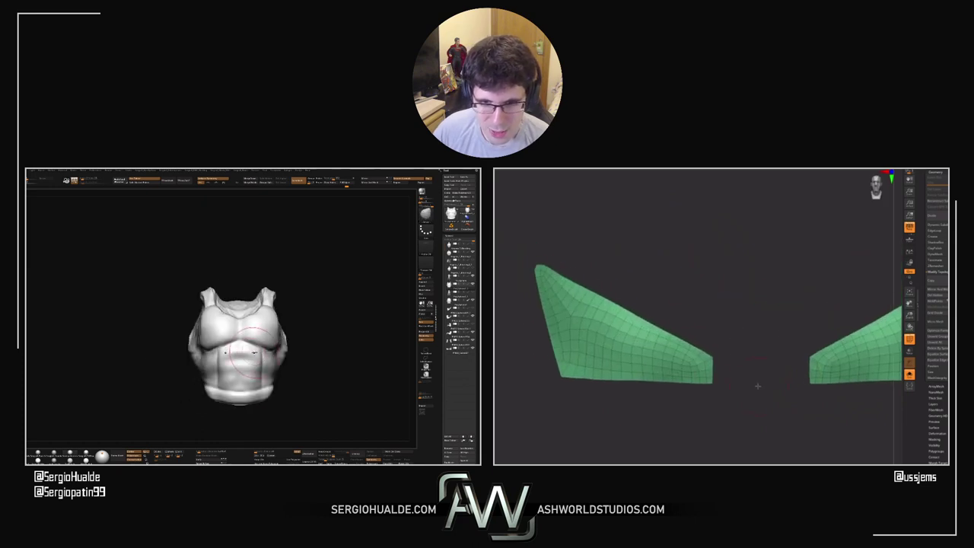
{"action": "key", "text": "b"}
{"action": "key", "text": "z"}
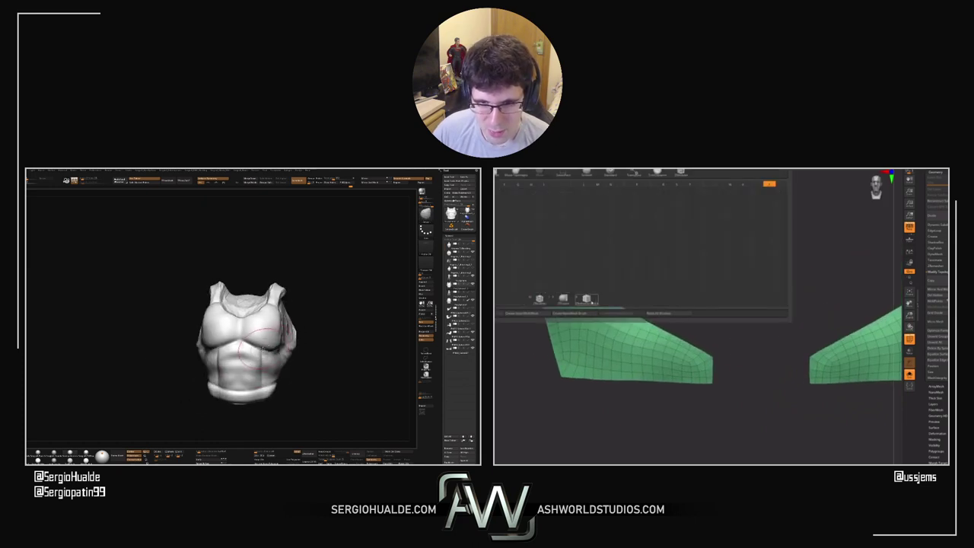
{"action": "left_click", "coordinate": [540, 300]}
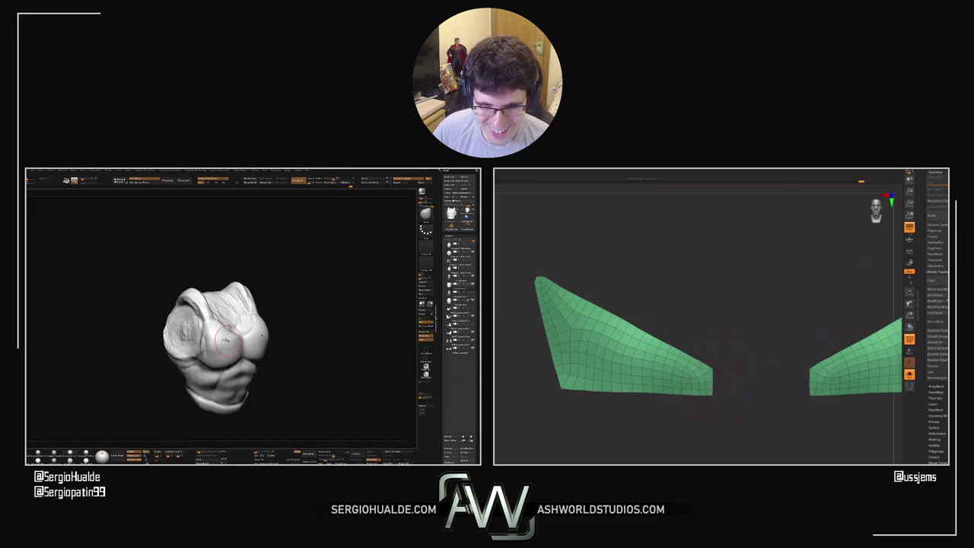
{"action": "mouse_move", "coordinate": [708, 390]}
{"action": "left_mouse_down", "text": "alt"}
{"action": "mouse_move", "coordinate": [707, 373]}
{"action": "mouse_move", "coordinate": [685, 356]}
{"action": "mouse_move", "coordinate": [558, 289]}
{"action": "mouse_move", "coordinate": [546, 319]}
{"action": "mouse_move", "coordinate": [559, 371]}
{"action": "mouse_move", "coordinate": [609, 389]}
{"action": "mouse_move", "coordinate": [707, 394]}
{"action": "left_mouse_up", "text": "alt"}
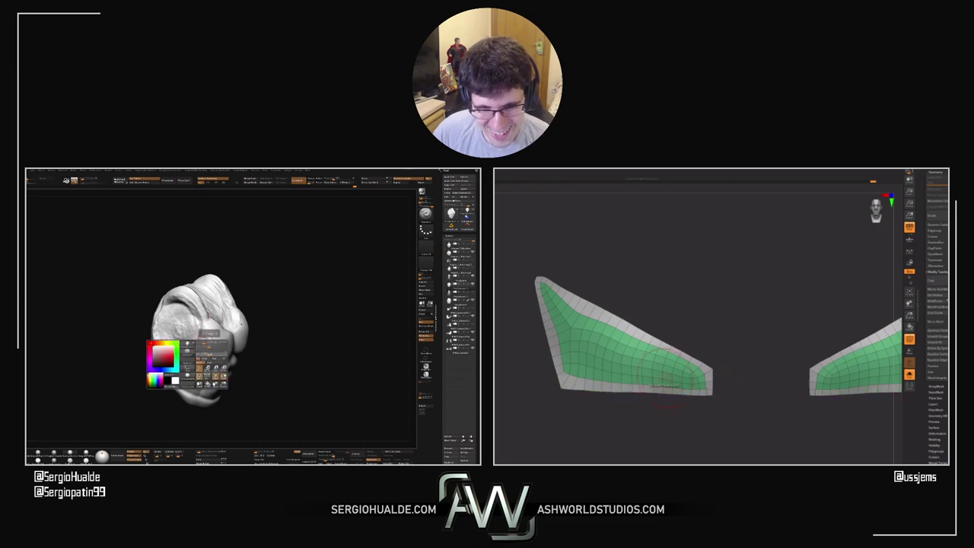
Hide the inner faces of both eye pieces and delete them, keeping only the outer rim strips
{"action": "left_click", "coordinate": [621, 368], "text": "ctrl+shift"}
{"action": "left_click", "coordinate": [623, 370], "text": "ctrl+shift"}
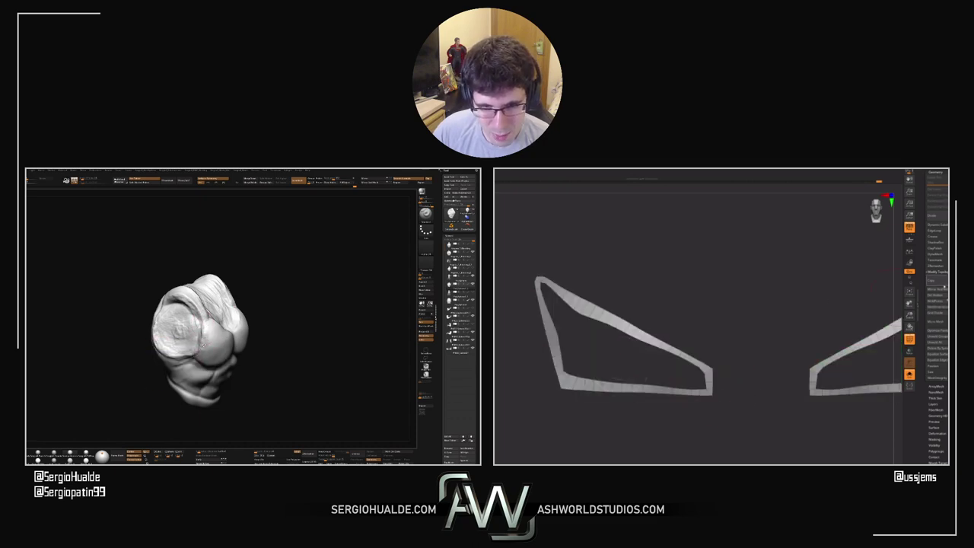
{"action": "left_click", "coordinate": [942, 296]}
{"action": "mouse_move", "coordinate": [570, 313]}
{"action": "left_mouse_down"}
{"action": "mouse_move", "coordinate": [584, 302]}
{"action": "mouse_move", "coordinate": [709, 366]}
{"action": "left_mouse_up"}
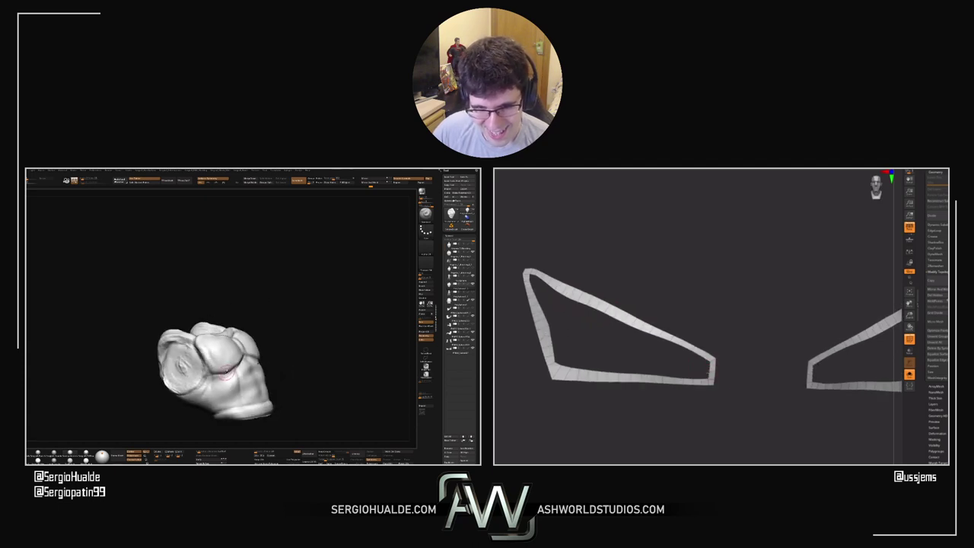
{"action": "left_click_drag", "start_coordinate": [700, 382], "coordinate": [641, 373], "text": "alt"}
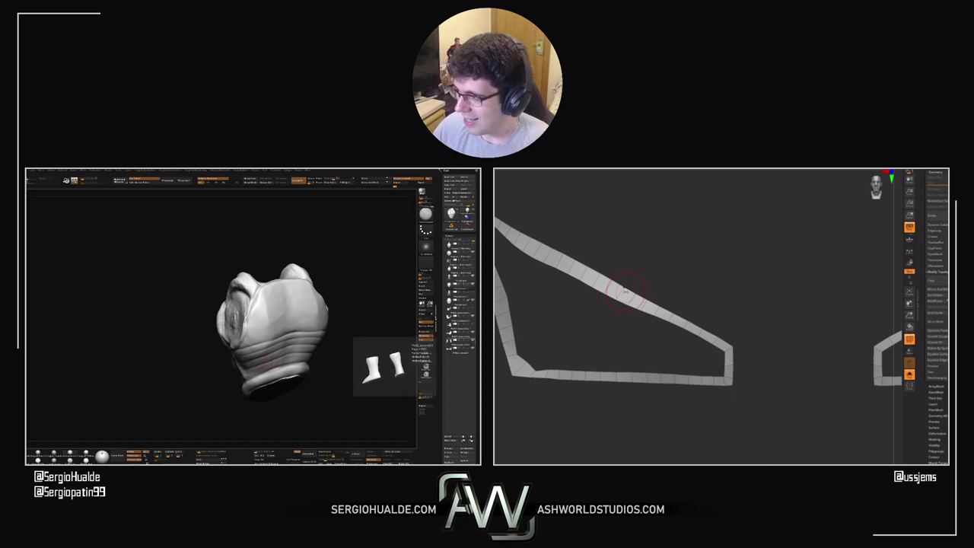
Pull the rim's upper outer corner into a sharper point and even out the width of its outer side
{"action": "right_click_drag", "start_coordinate": [627, 293], "coordinate": [654, 288]}
{"action": "mouse_move", "coordinate": [490, 204]}
{"action": "right_mouse_down", "text": "alt"}
{"action": "mouse_move", "coordinate": [538, 226]}
{"action": "mouse_move", "coordinate": [547, 236]}
{"action": "mouse_move", "coordinate": [541, 251]}
{"action": "right_mouse_up", "text": "alt"}
{"action": "key", "text": "s"}
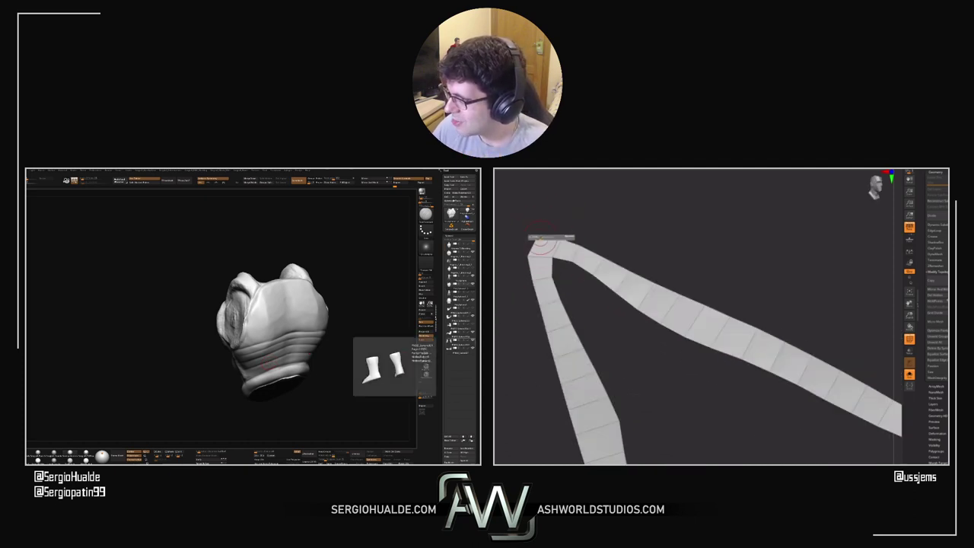
{"action": "key", "text": "space"}
{"action": "left_click_drag", "start_coordinate": [538, 242], "coordinate": [521, 222]}
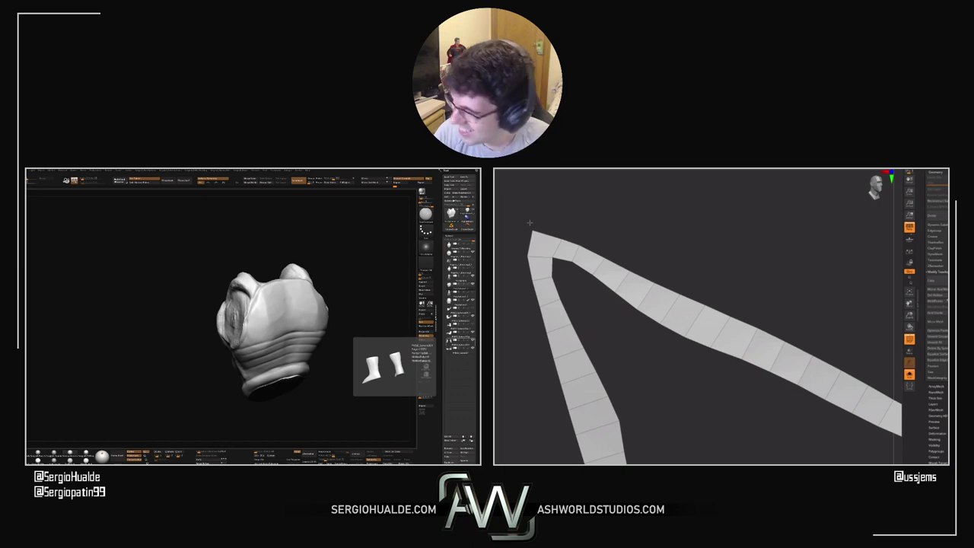
{"action": "left_click_drag", "start_coordinate": [532, 224], "coordinate": [541, 230]}
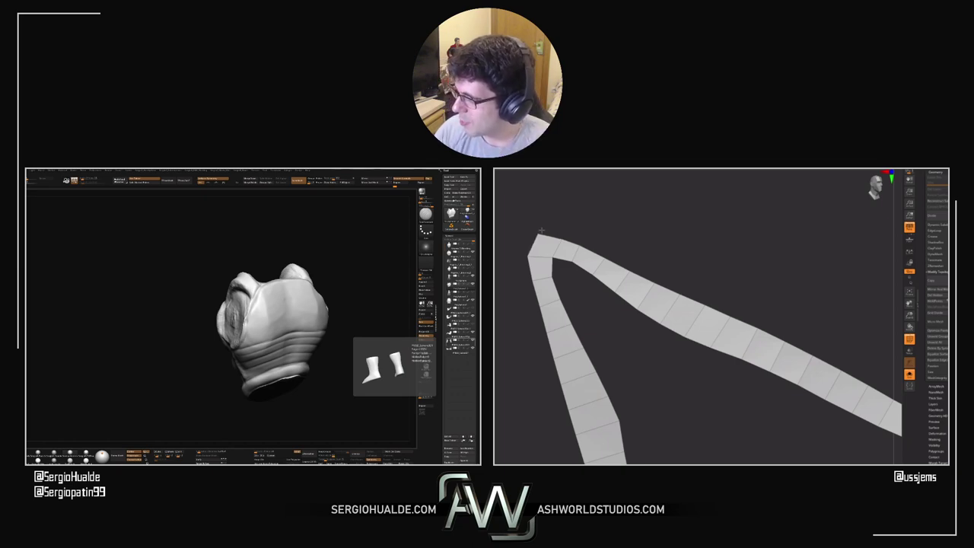
{"action": "left_click_drag", "start_coordinate": [622, 445], "coordinate": [654, 335], "text": "alt"}
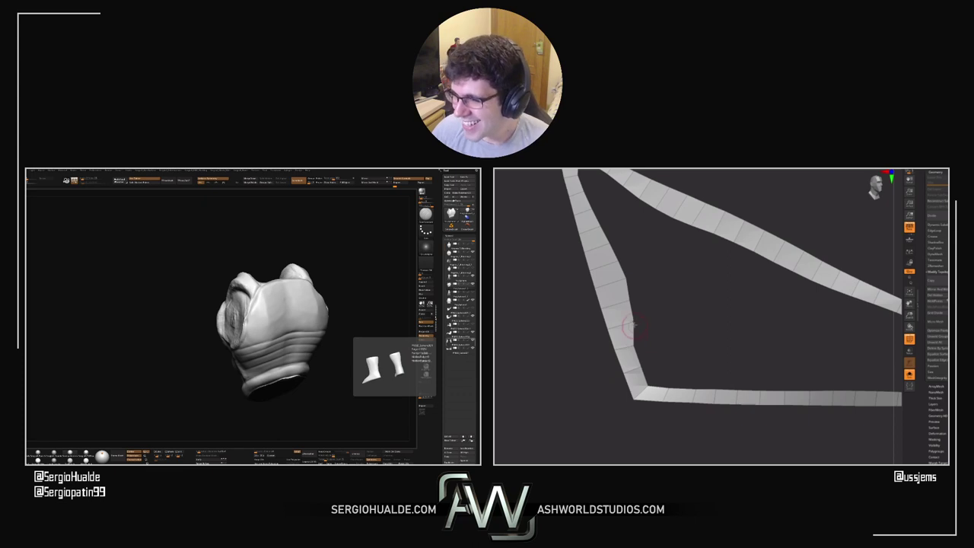
{"action": "left_click_drag", "start_coordinate": [633, 326], "coordinate": [597, 342]}
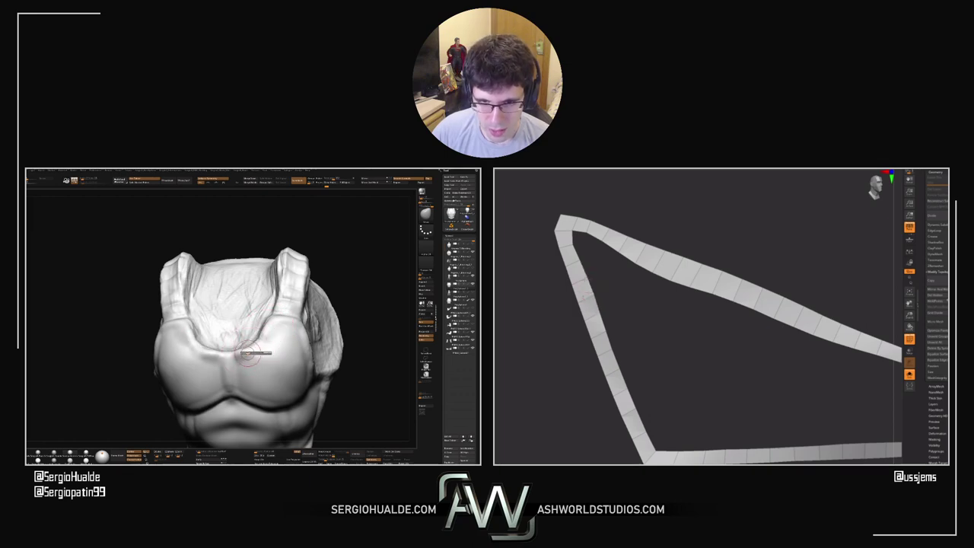
Carve the crease beneath the torso armour's chest plates with the Dam Standard brush
{"action": "key", "text": "b"}
{"action": "key", "text": "d"}
{"action": "key", "text": "s"}
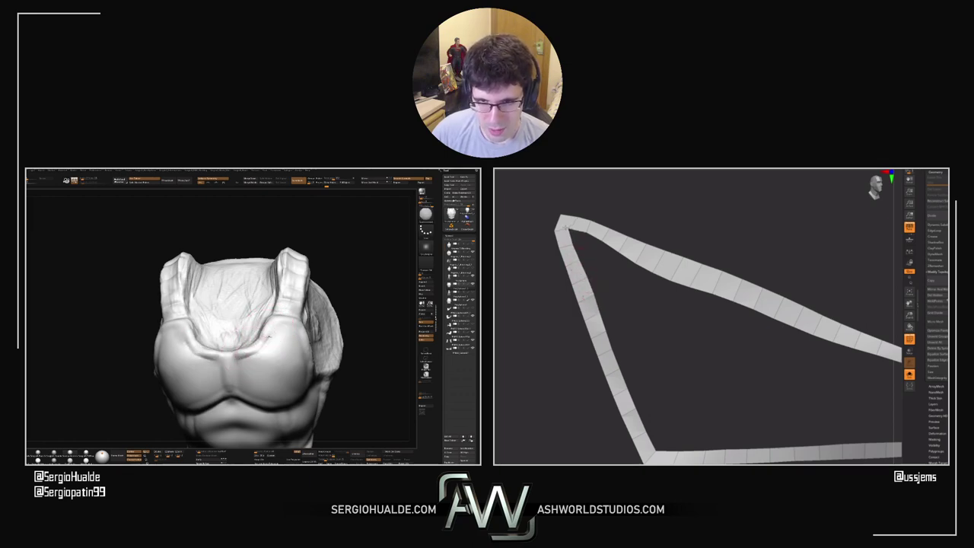
{"action": "right_click_drag", "start_coordinate": [246, 377], "coordinate": [261, 337], "text": "alt"}
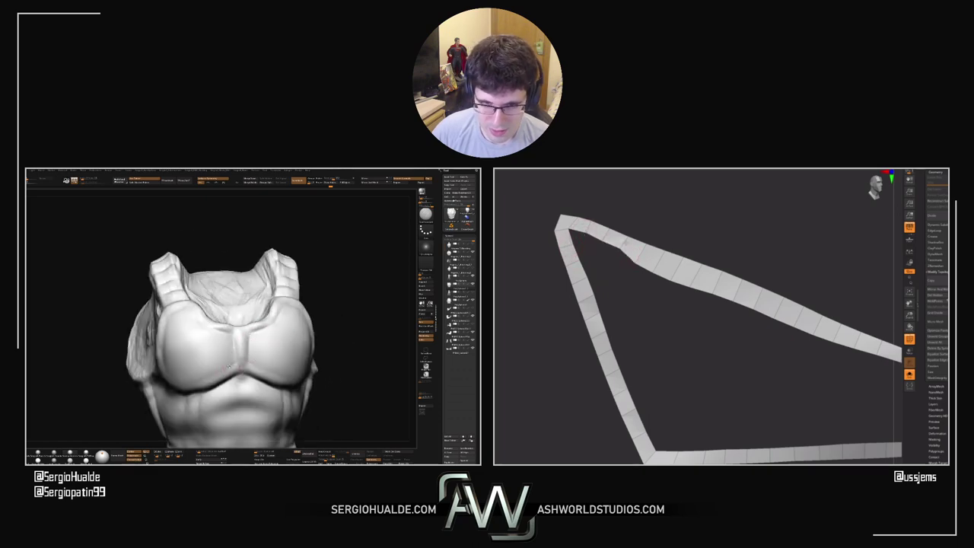
{"action": "right_click_drag", "start_coordinate": [200, 379], "coordinate": [261, 353]}
{"action": "left_click_drag", "start_coordinate": [261, 352], "coordinate": [202, 370]}
Resize the brush and define the chest plate's lower outer corner and its side next to the shoulder opening
{"action": "right_click_drag", "start_coordinate": [215, 361], "coordinate": [226, 365], "text": "alt"}
{"action": "key", "text": "space"}
{"action": "left_click_drag", "start_coordinate": [226, 365], "coordinate": [237, 366]}
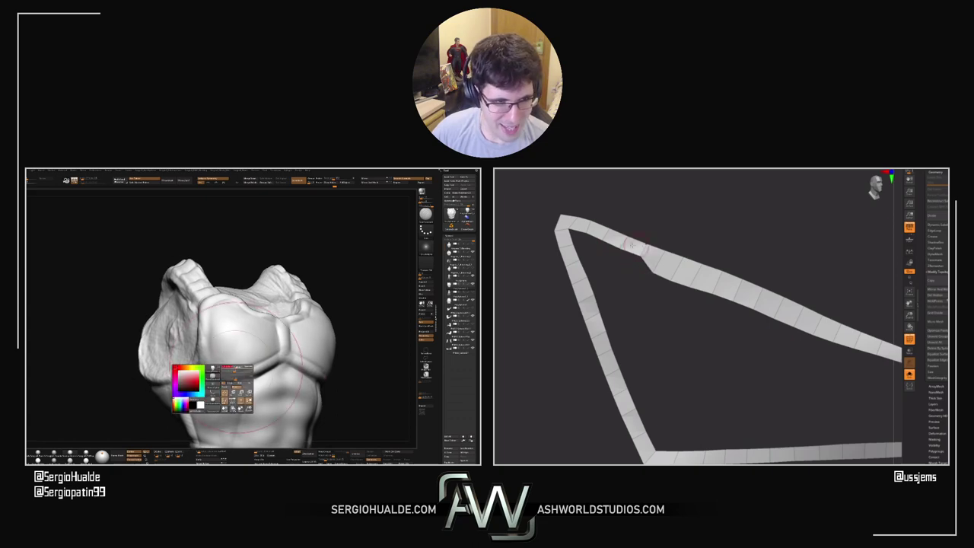
{"action": "right_click_drag", "start_coordinate": [213, 362], "coordinate": [237, 367]}
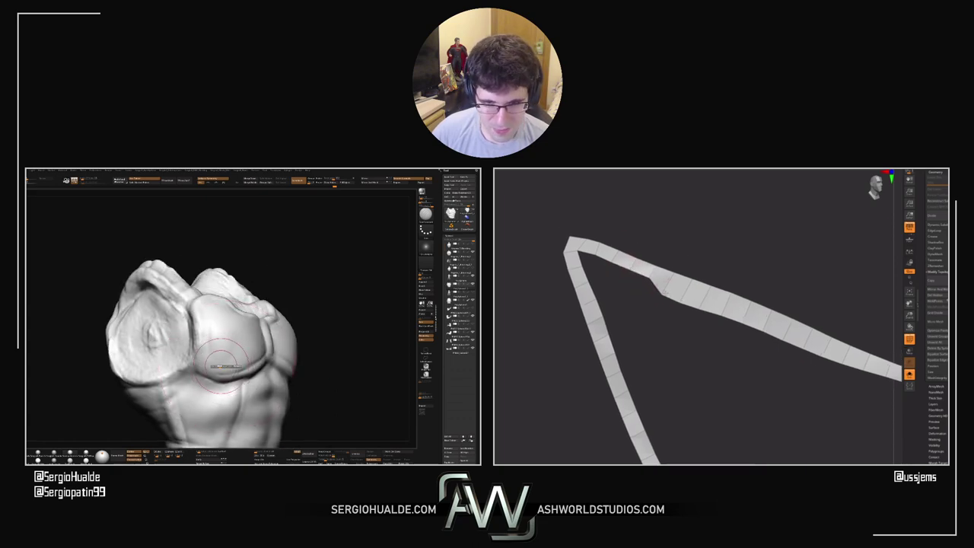
{"action": "left_click_drag", "start_coordinate": [241, 370], "coordinate": [221, 373]}
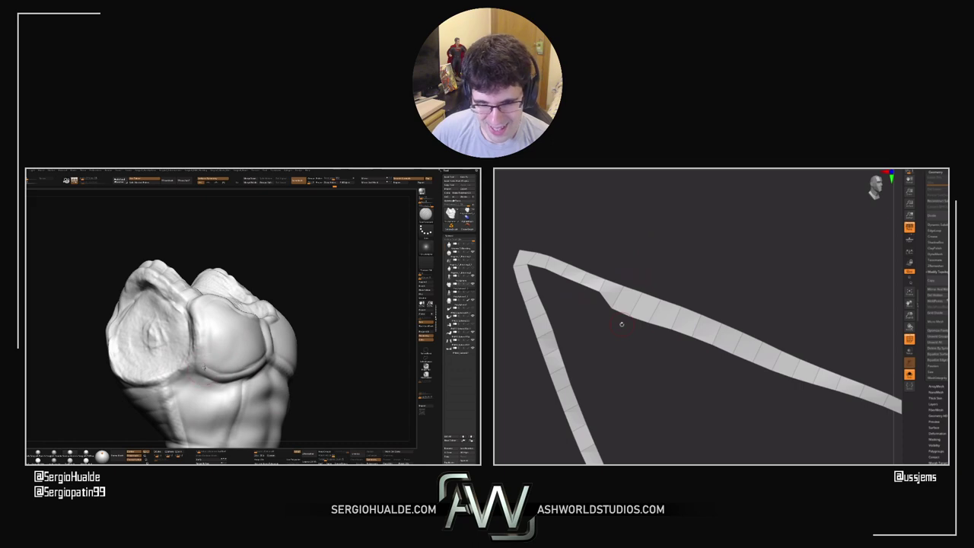
{"action": "left_click_drag", "start_coordinate": [206, 310], "coordinate": [204, 329]}
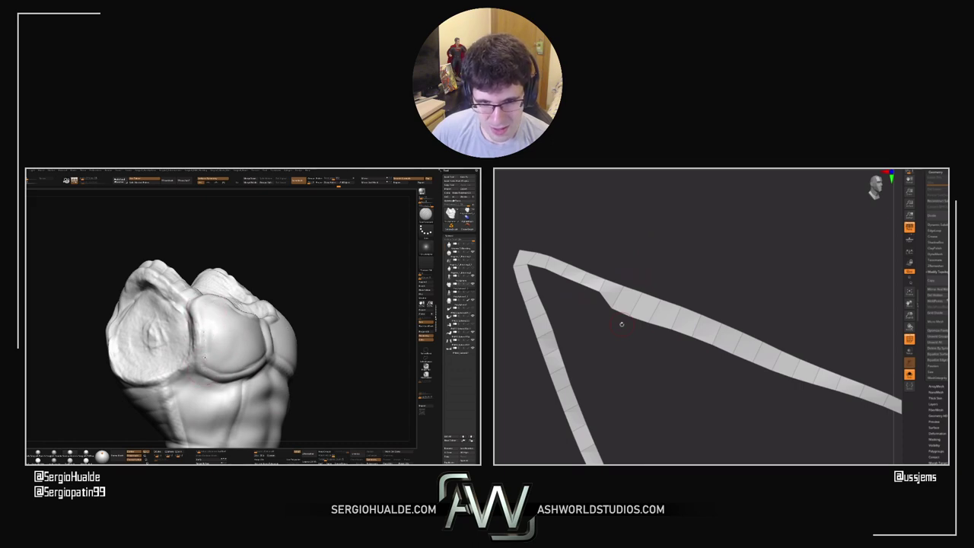
Refine the lower edges and centre of the armour's chest plates, viewing them from several angles
{"action": "right_click_drag", "start_coordinate": [204, 359], "coordinate": [265, 356]}
{"action": "mouse_move", "coordinate": [264, 355]}
{"action": "left_mouse_down"}
{"action": "mouse_move", "coordinate": [249, 351]}
{"action": "mouse_move", "coordinate": [273, 352]}
{"action": "mouse_move", "coordinate": [265, 344]}
{"action": "left_mouse_up"}
{"action": "right_click_drag", "start_coordinate": [616, 301], "coordinate": [612, 298]}
{"action": "mouse_move", "coordinate": [257, 343]}
{"action": "right_mouse_down"}
{"action": "mouse_move", "coordinate": [268, 347]}
{"action": "mouse_move", "coordinate": [254, 337]}
{"action": "right_mouse_up"}
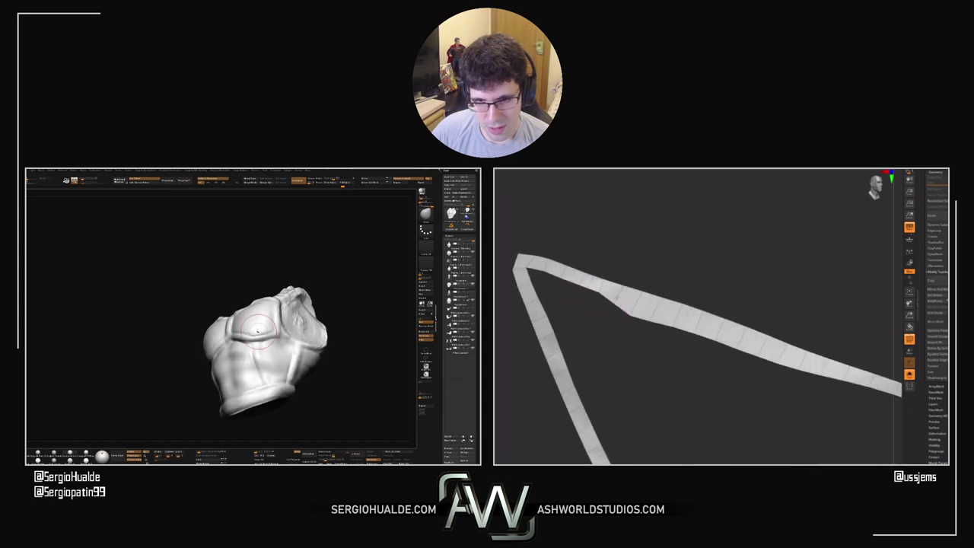
{"action": "left_click_drag", "start_coordinate": [253, 337], "coordinate": [270, 339]}
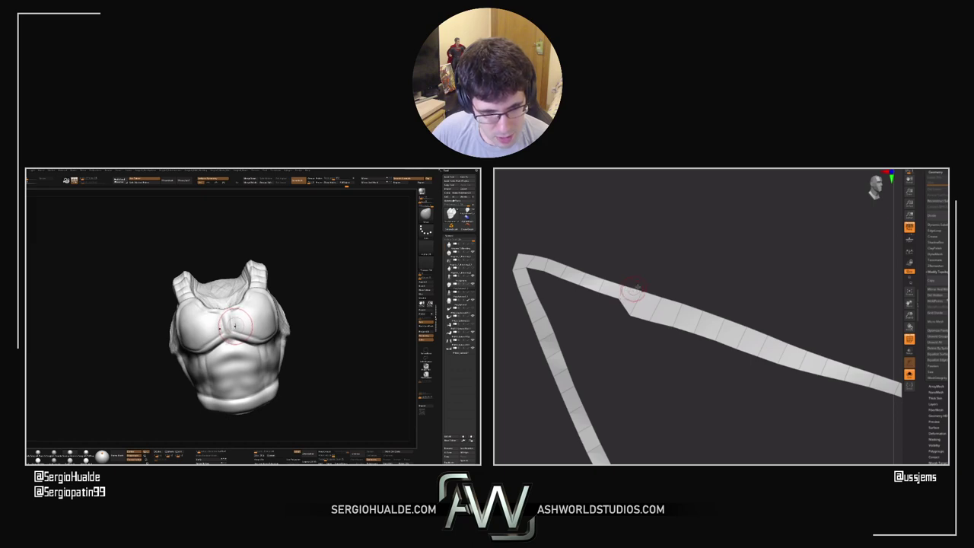
Push in the inner edge of the eye rim's upper side near the outer corner to narrow the strip
{"action": "left_click_drag", "start_coordinate": [632, 311], "coordinate": [637, 302]}
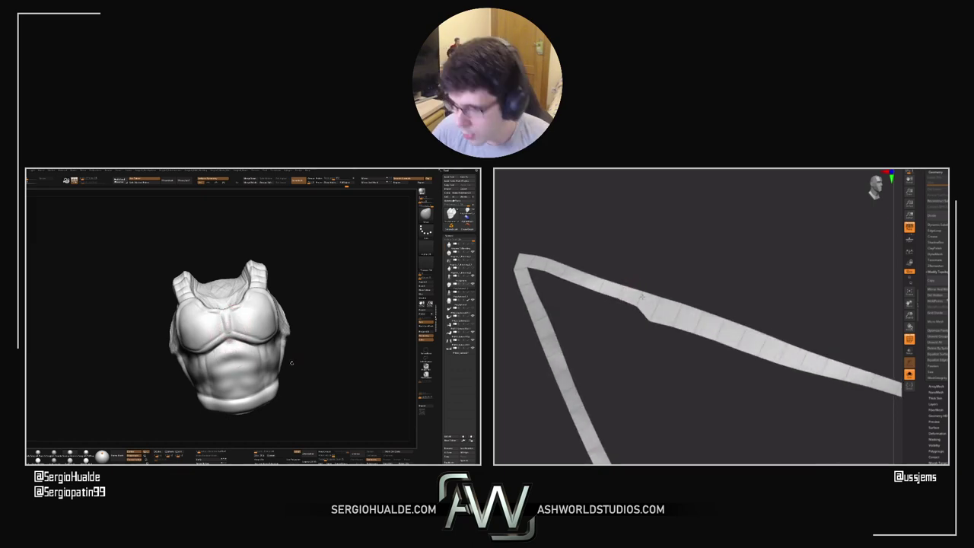
{"action": "right_click_drag", "start_coordinate": [234, 356], "coordinate": [257, 361]}
{"action": "left_click_drag", "start_coordinate": [642, 308], "coordinate": [652, 313]}
{"action": "right_click_drag", "start_coordinate": [257, 360], "coordinate": [267, 355]}
{"action": "left_click_drag", "start_coordinate": [652, 312], "coordinate": [660, 317]}
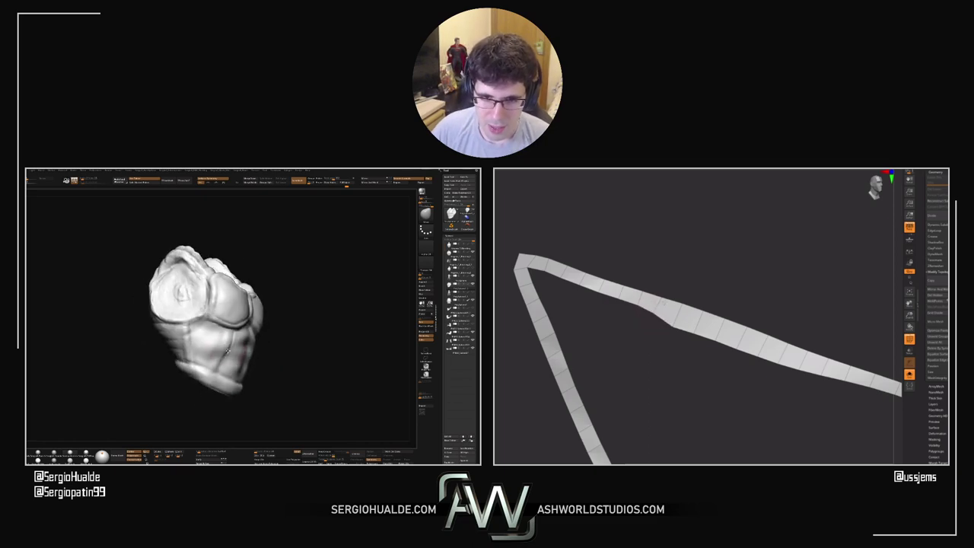
Continue thinning the eye rim's upper strip towards its middle and work the armour's abdomen below the chest plate
{"action": "right_click_drag", "start_coordinate": [228, 335], "coordinate": [216, 357], "text": "ctrl"}
{"action": "left_click_drag", "start_coordinate": [674, 323], "coordinate": [679, 319]}
{"action": "left_click_drag", "start_coordinate": [227, 370], "coordinate": [228, 341]}
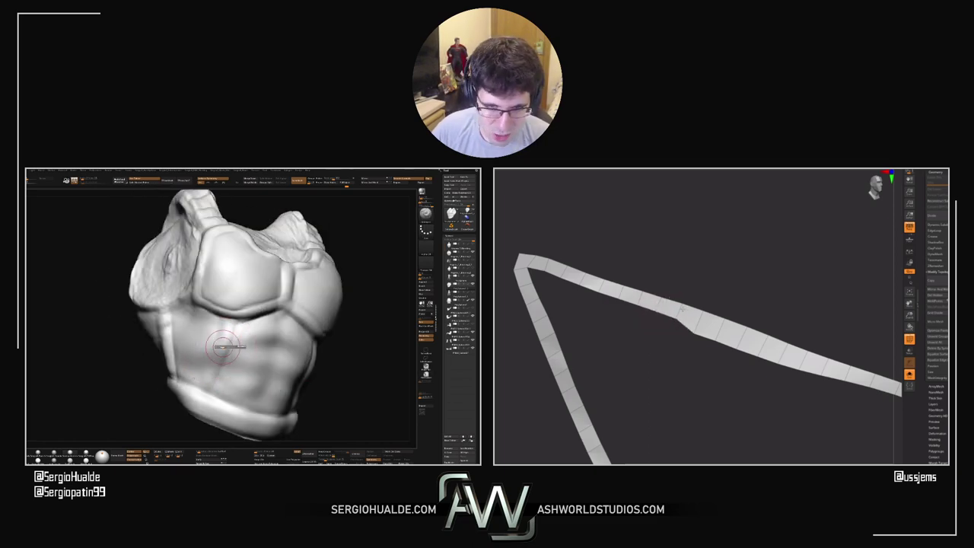
{"action": "right_click_drag", "start_coordinate": [229, 341], "coordinate": [239, 328]}
{"action": "mouse_move", "coordinate": [691, 330]}
{"action": "left_mouse_down"}
{"action": "mouse_move", "coordinate": [700, 316]}
{"action": "mouse_move", "coordinate": [716, 339]}
{"action": "mouse_move", "coordinate": [742, 340]}
{"action": "left_mouse_up"}
{"action": "right_click_drag", "start_coordinate": [238, 357], "coordinate": [255, 329]}
{"action": "left_click_drag", "start_coordinate": [670, 328], "coordinate": [699, 330]}
Shape the armour's abdomen with the Standard brush and finish evening out the upper strip of the eye rim
{"action": "key", "text": "b"}
{"action": "key", "text": "s"}
{"action": "key", "text": "t"}
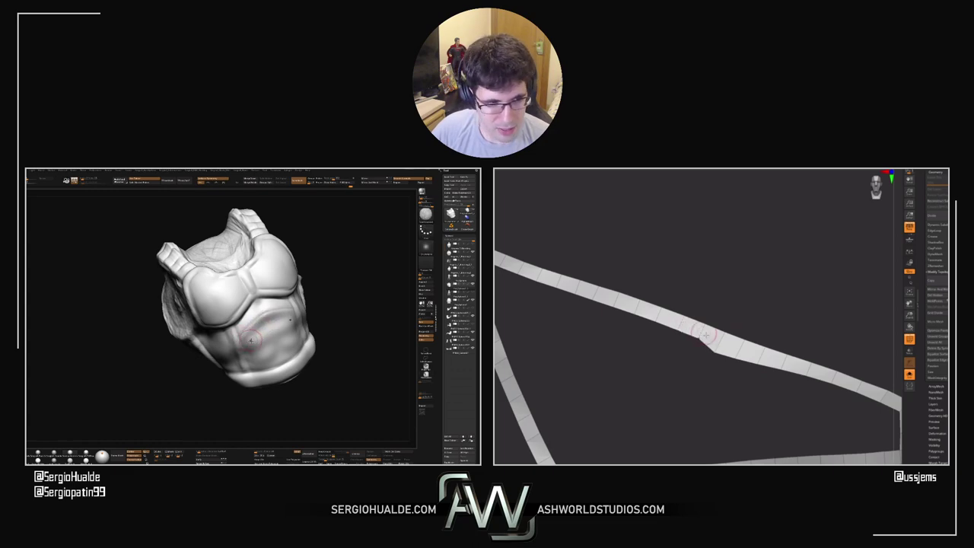
{"action": "right_click_drag", "start_coordinate": [251, 340], "coordinate": [270, 332]}
{"action": "left_click_drag", "start_coordinate": [706, 335], "coordinate": [745, 352]}
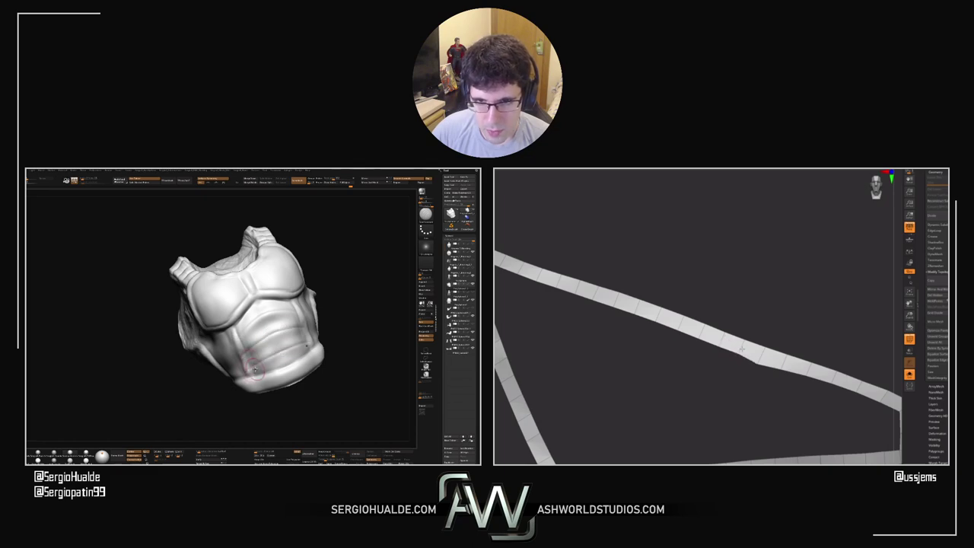
{"action": "right_click_drag", "start_coordinate": [254, 370], "coordinate": [263, 358], "text": "ctrl"}
{"action": "left_click_drag", "start_coordinate": [742, 348], "coordinate": [759, 355]}
{"action": "mouse_move", "coordinate": [263, 358]}
{"action": "right_mouse_down"}
{"action": "mouse_move", "coordinate": [297, 358]}
{"action": "mouse_move", "coordinate": [289, 366]}
{"action": "mouse_move", "coordinate": [260, 352]}
{"action": "mouse_move", "coordinate": [255, 364]}
{"action": "right_mouse_up"}
{"action": "right_click_drag", "start_coordinate": [256, 364], "coordinate": [272, 354]}
Adjust the side of the armour's abdomen and display the horned character's head around the eye rims again
{"action": "right_click_drag", "start_coordinate": [741, 377], "coordinate": [684, 363], "text": "alt"}
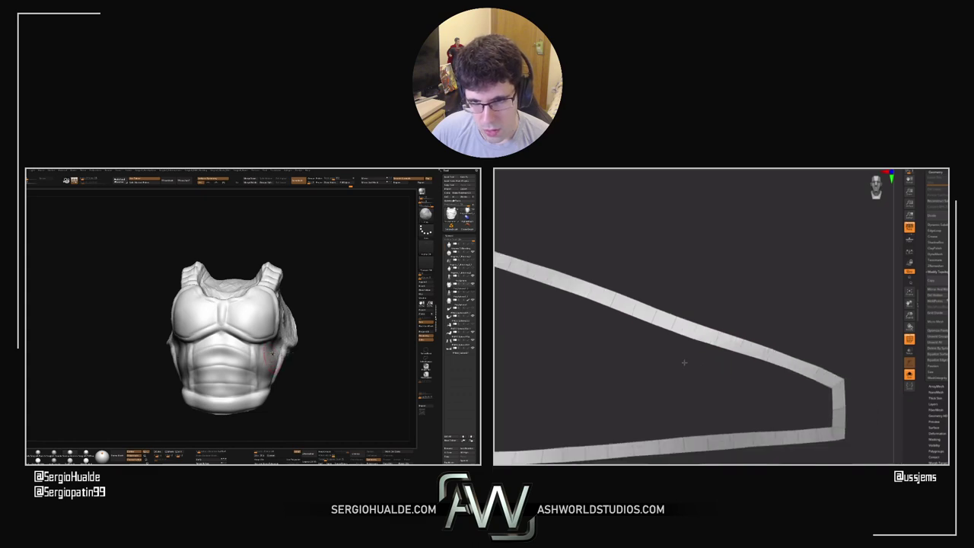
{"action": "left_click_drag", "start_coordinate": [684, 363], "coordinate": [676, 360]}
{"action": "left_click_drag", "start_coordinate": [271, 353], "coordinate": [277, 347]}
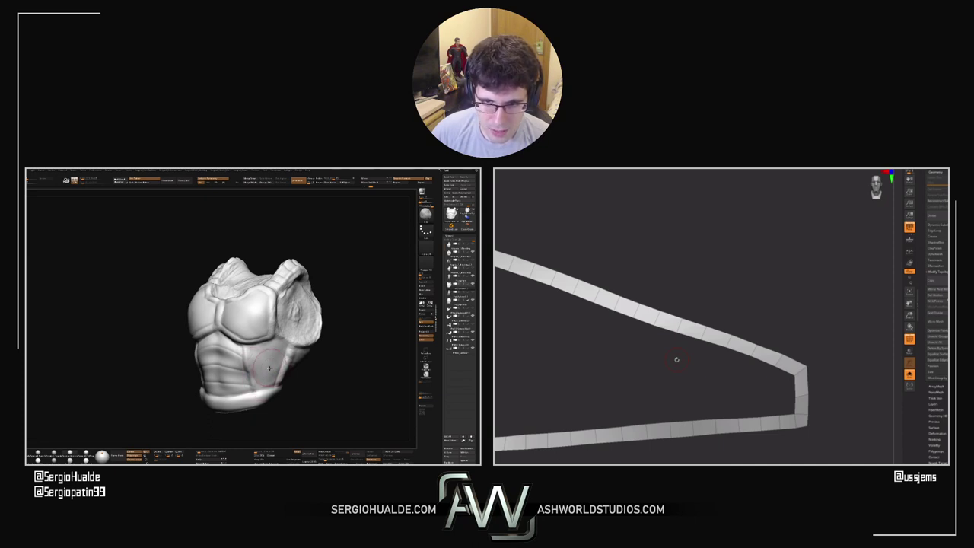
{"action": "mouse_move", "coordinate": [269, 368]}
{"action": "right_mouse_down"}
{"action": "mouse_move", "coordinate": [282, 369]}
{"action": "mouse_move", "coordinate": [257, 380]}
{"action": "right_mouse_up"}
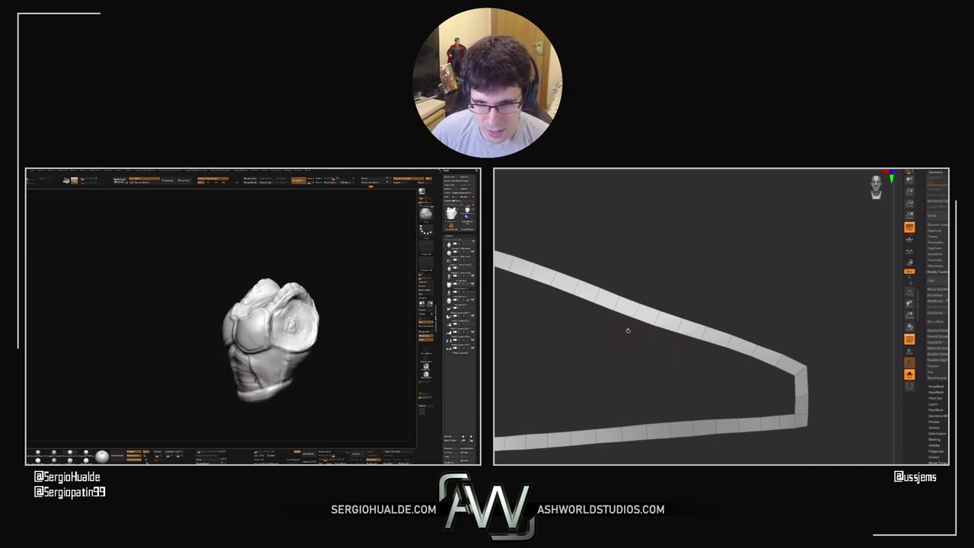
{"action": "left_click_drag", "start_coordinate": [624, 272], "coordinate": [720, 363]}
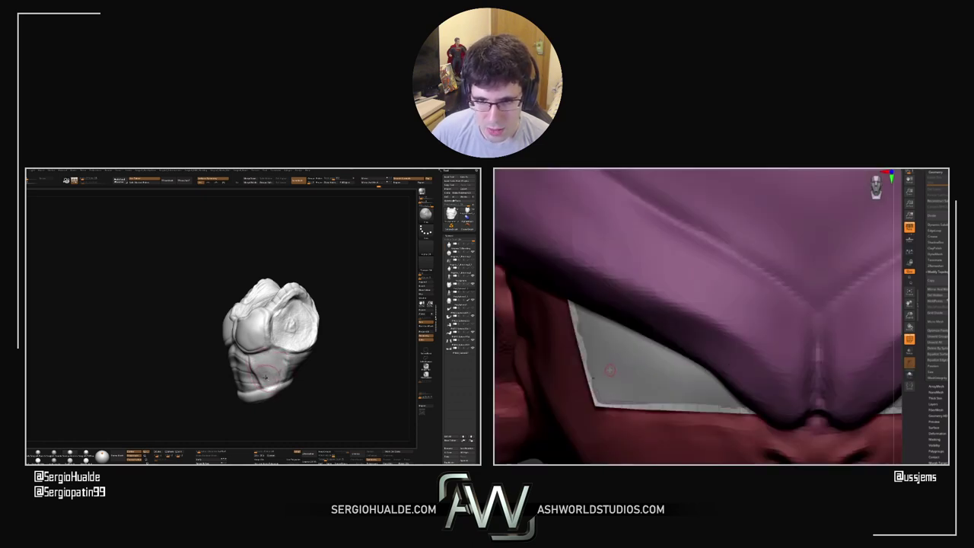
Undo the last change to the eye rim and rework its lower outer corner to fit against the face
{"action": "left_click_drag", "start_coordinate": [601, 370], "coordinate": [645, 371]}
{"action": "key", "text": "ctrl+z"}
{"action": "left_click_drag", "start_coordinate": [563, 385], "coordinate": [588, 391]}
{"action": "right_click_drag", "start_coordinate": [265, 377], "coordinate": [298, 369]}
{"action": "right_click_drag", "start_coordinate": [588, 391], "coordinate": [606, 396]}
{"action": "right_click_drag", "start_coordinate": [275, 372], "coordinate": [300, 370]}
{"action": "right_click_drag", "start_coordinate": [587, 395], "coordinate": [605, 392]}
Rework the outer strip of the horned character's eye rim, undoing the last stroke, and adjust the back of the fighter's armour
{"action": "right_click_drag", "start_coordinate": [237, 378], "coordinate": [250, 376]}
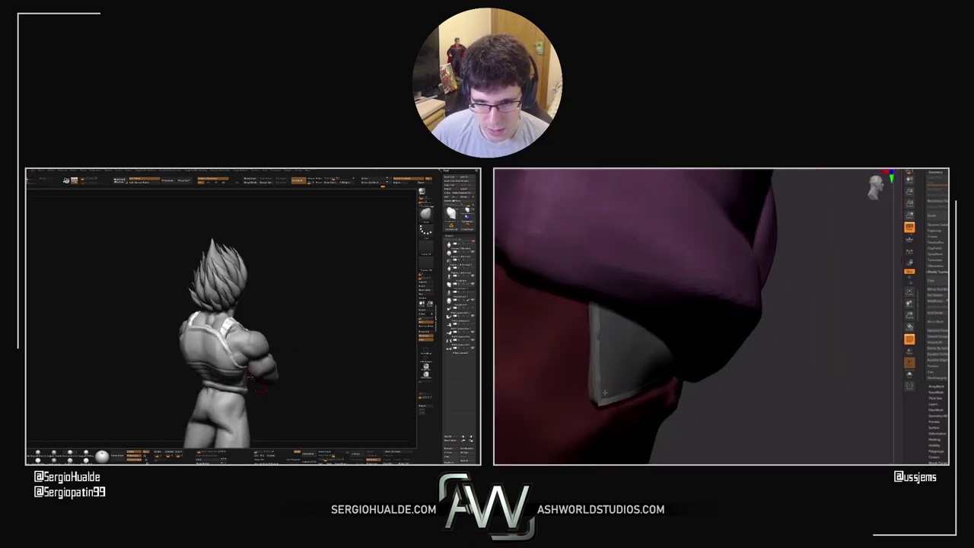
{"action": "left_click_drag", "start_coordinate": [614, 374], "coordinate": [599, 328]}
{"action": "right_click_drag", "start_coordinate": [228, 363], "coordinate": [245, 368]}
{"action": "left_click_drag", "start_coordinate": [595, 359], "coordinate": [636, 359]}
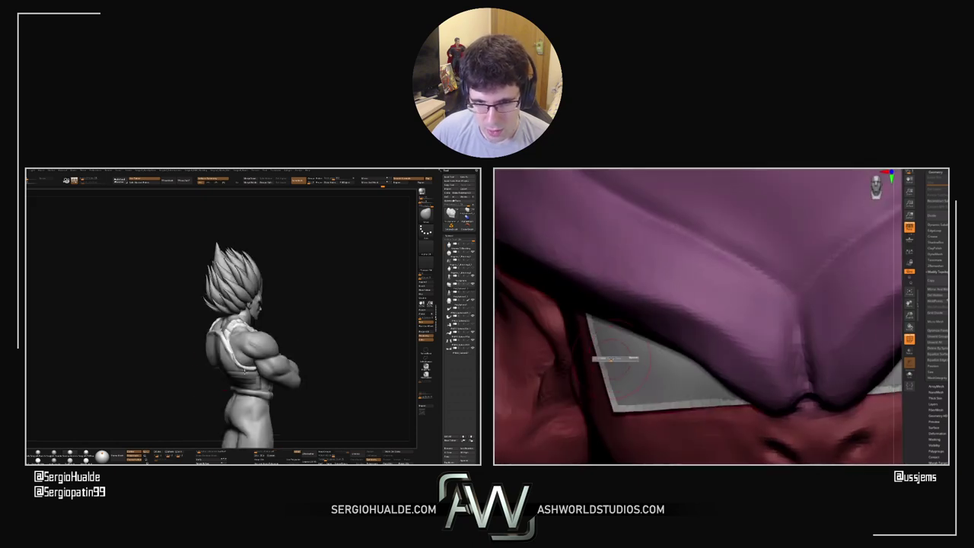
{"action": "right_click_drag", "start_coordinate": [245, 368], "coordinate": [259, 369]}
{"action": "key", "text": "ctrl+z"}
{"action": "left_click_drag", "start_coordinate": [228, 392], "coordinate": [212, 361]}
{"action": "right_click_drag", "start_coordinate": [638, 380], "coordinate": [715, 402]}
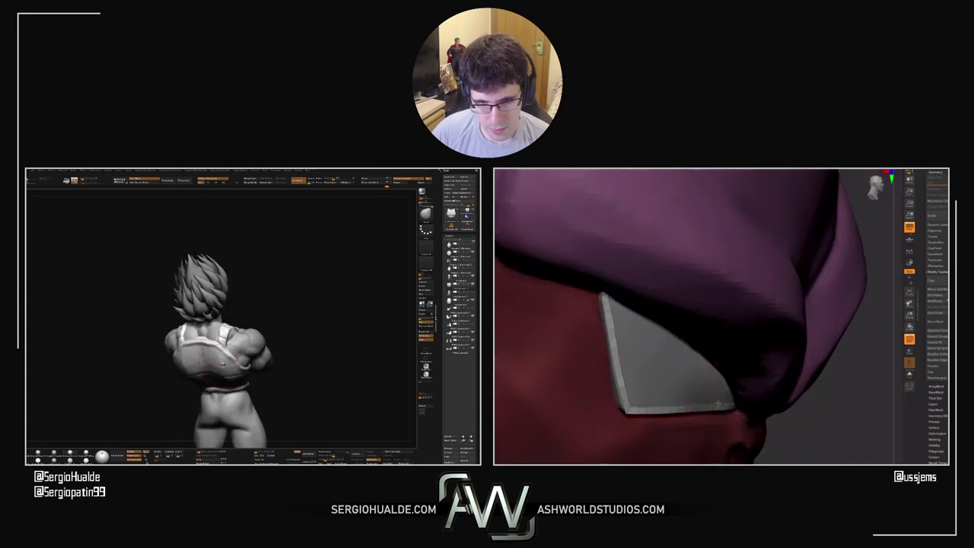
Straighten the eye rim's lower and outer strips against the face and adjust the armour's lower back
{"action": "right_click_drag", "start_coordinate": [222, 378], "coordinate": [224, 380]}
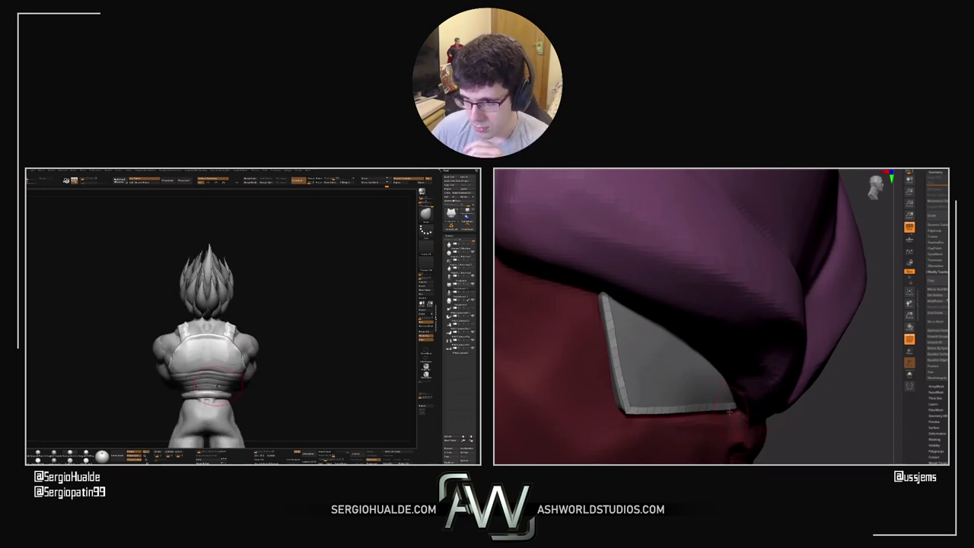
{"action": "left_click_drag", "start_coordinate": [731, 413], "coordinate": [706, 396]}
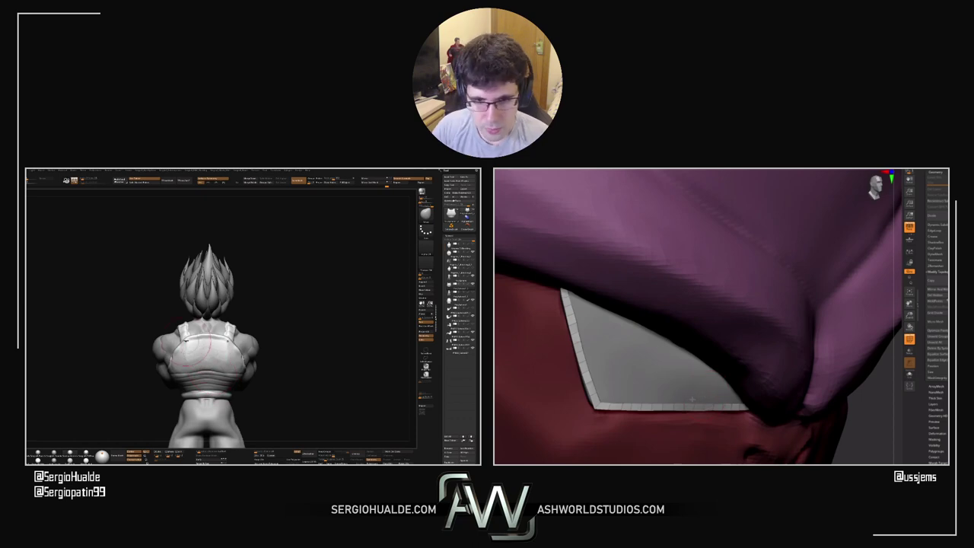
{"action": "left_click_drag", "start_coordinate": [569, 386], "coordinate": [556, 274]}
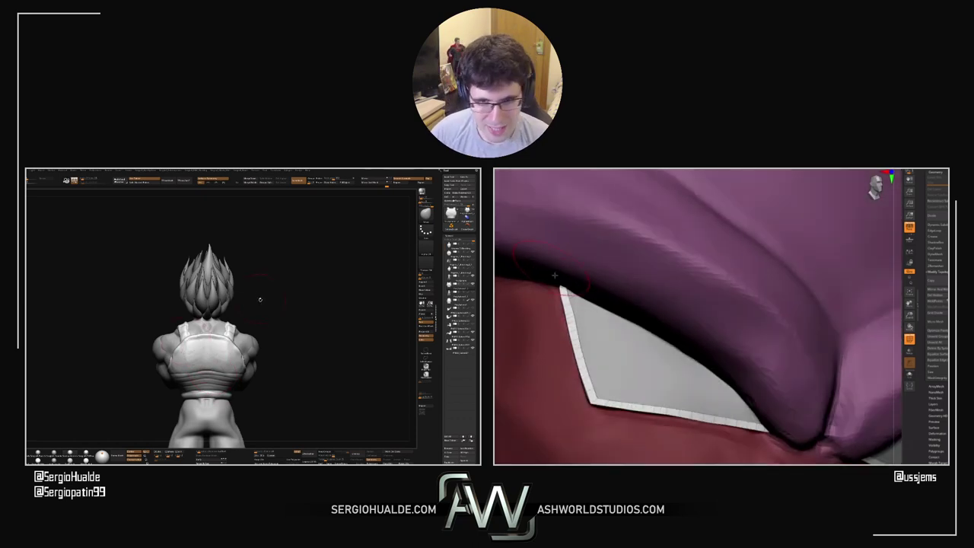
{"action": "left_click_drag", "start_coordinate": [261, 300], "coordinate": [266, 307]}
{"action": "left_click_drag", "start_coordinate": [554, 275], "coordinate": [601, 277]}
{"action": "left_click_drag", "start_coordinate": [266, 306], "coordinate": [244, 312]}
{"action": "left_click_drag", "start_coordinate": [601, 277], "coordinate": [630, 279]}
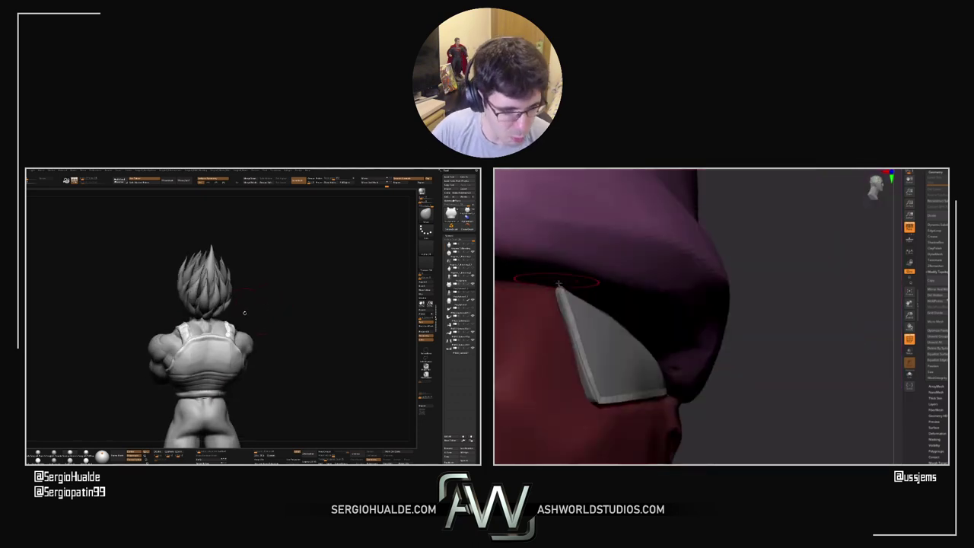
{"action": "right_click_drag", "start_coordinate": [591, 283], "coordinate": [525, 287]}
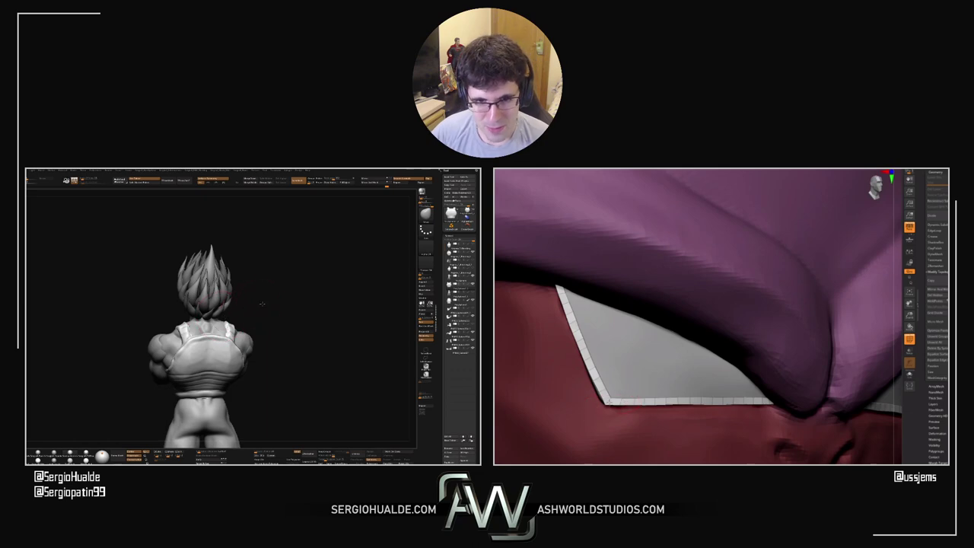
Shape the raised edge of the armour's back plate beneath the fighter's arm
{"action": "left_click_drag", "start_coordinate": [244, 313], "coordinate": [261, 306]}
{"action": "right_click_drag", "start_coordinate": [639, 400], "coordinate": [656, 398]}
{"action": "left_click_drag", "start_coordinate": [263, 319], "coordinate": [304, 332], "text": "alt"}
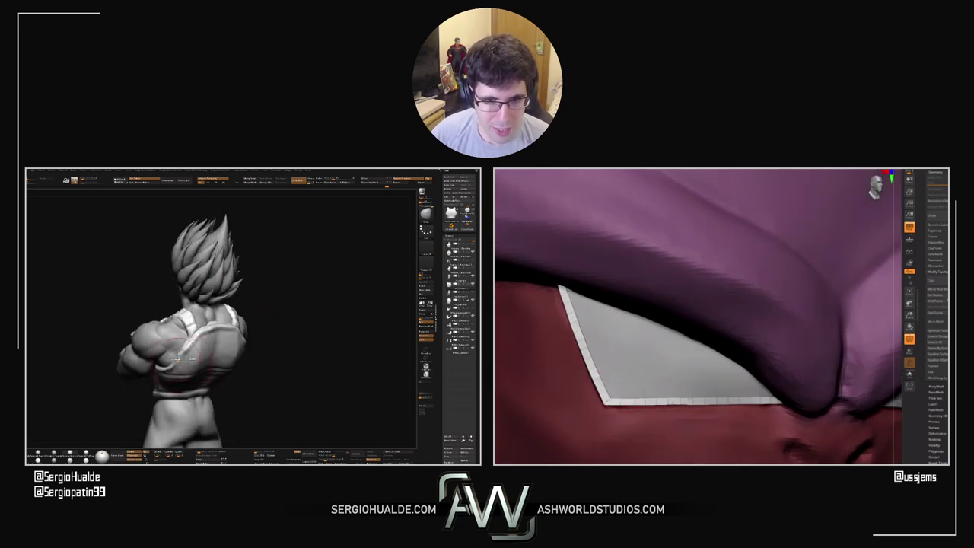
{"action": "left_click_drag", "start_coordinate": [185, 365], "coordinate": [177, 359]}
{"action": "right_click_drag", "start_coordinate": [180, 362], "coordinate": [164, 360]}
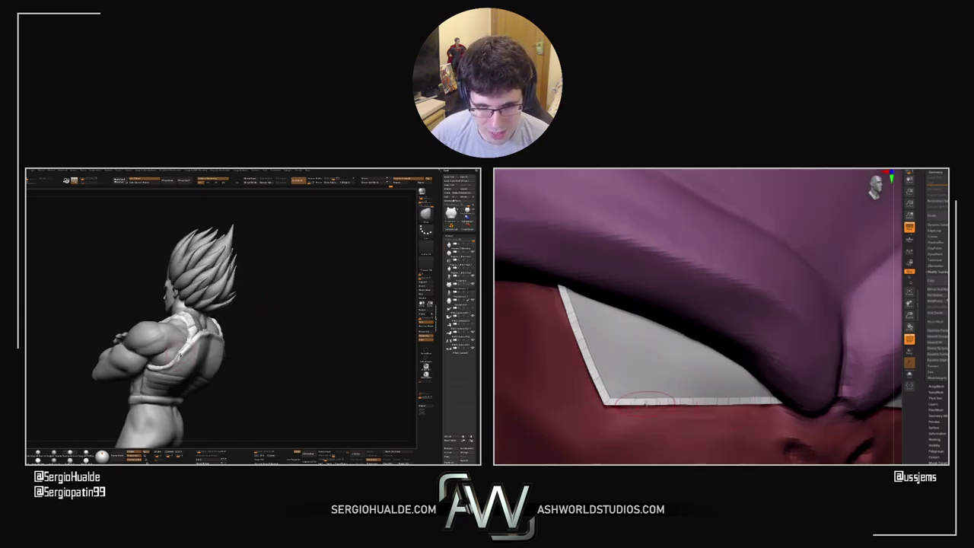
{"action": "mouse_move", "coordinate": [645, 386]}
{"action": "right_mouse_down"}
{"action": "mouse_move", "coordinate": [656, 382]}
{"action": "mouse_move", "coordinate": [645, 386]}
{"action": "right_mouse_up"}
{"action": "right_click_drag", "start_coordinate": [179, 346], "coordinate": [178, 361], "text": "ctrl"}
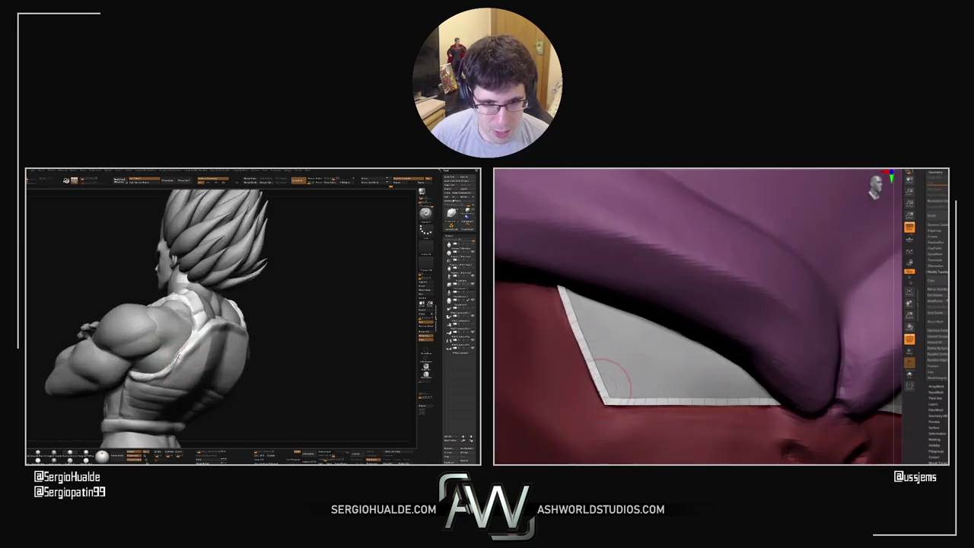
{"action": "mouse_move", "coordinate": [169, 382]}
{"action": "right_mouse_down", "text": "ctrl"}
{"action": "mouse_move", "coordinate": [168, 373]}
{"action": "mouse_move", "coordinate": [153, 382]}
{"action": "right_mouse_up", "text": "ctrl"}
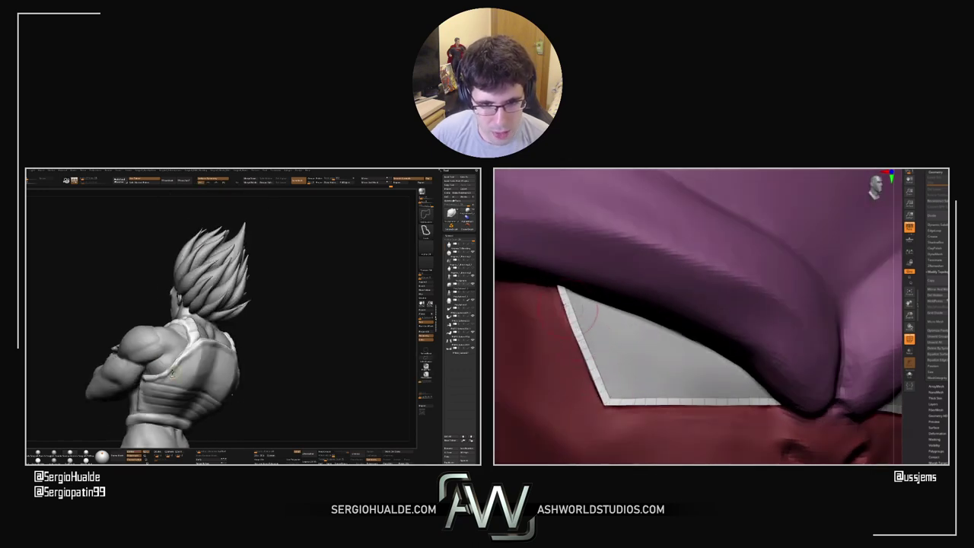
Isolate the armour, refine the surface of its back and display the whole fighter again
{"action": "key", "text": "alt+s"}
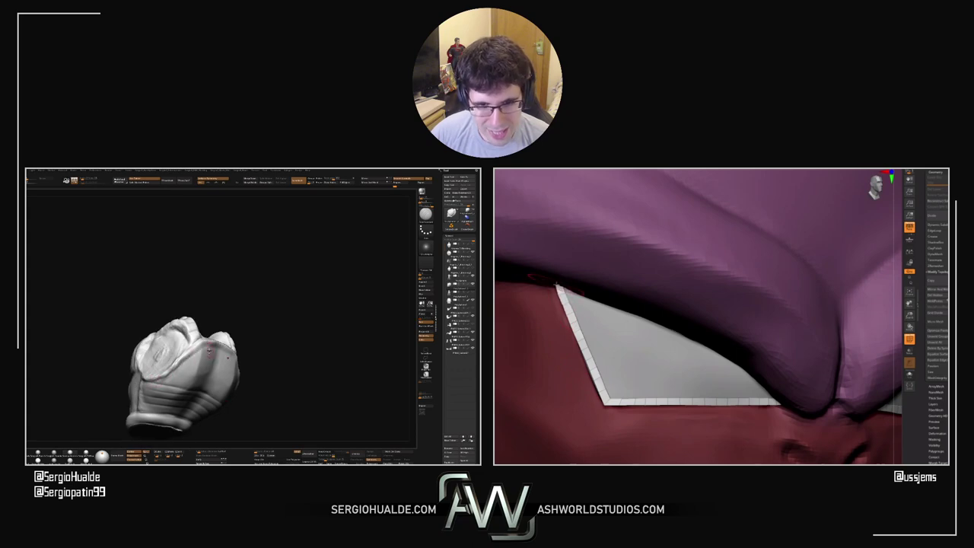
{"action": "right_click_drag", "start_coordinate": [209, 347], "coordinate": [184, 359]}
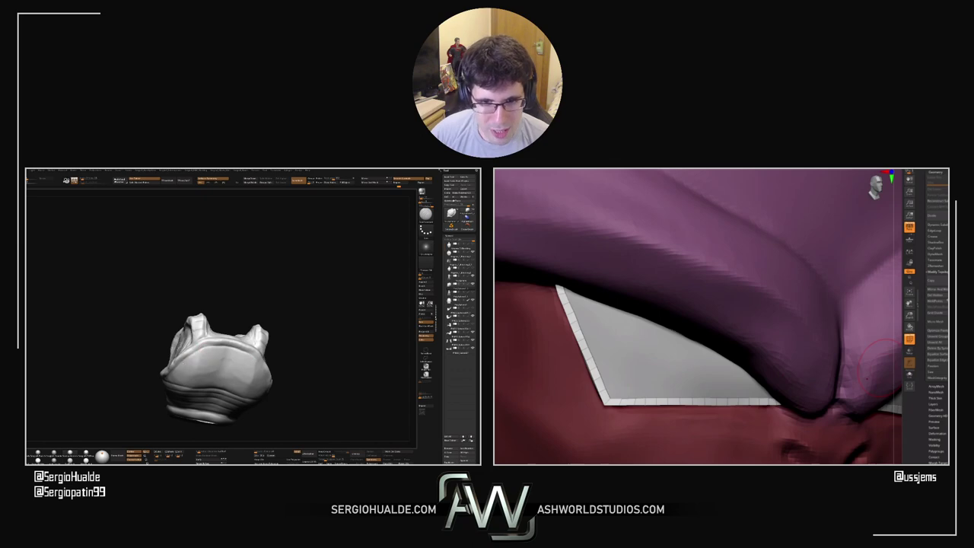
{"action": "right_click_drag", "start_coordinate": [205, 372], "coordinate": [241, 317]}
{"action": "key", "text": "alt+s"}
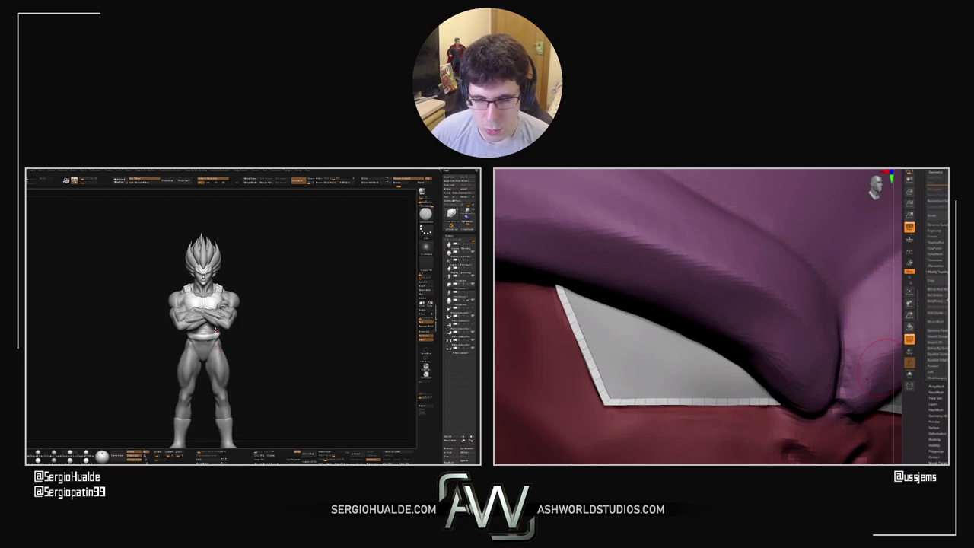
Adjust the armour's side around the crossed arms with the Move brush, resizing the brush as needed
{"action": "mouse_move", "coordinate": [216, 331]}
{"action": "right_mouse_down"}
{"action": "mouse_move", "coordinate": [213, 352]}
{"action": "mouse_move", "coordinate": [227, 349]}
{"action": "mouse_move", "coordinate": [226, 361]}
{"action": "right_mouse_up"}
{"action": "key", "text": "b"}
{"action": "key", "text": "m"}
{"action": "key", "text": "v"}
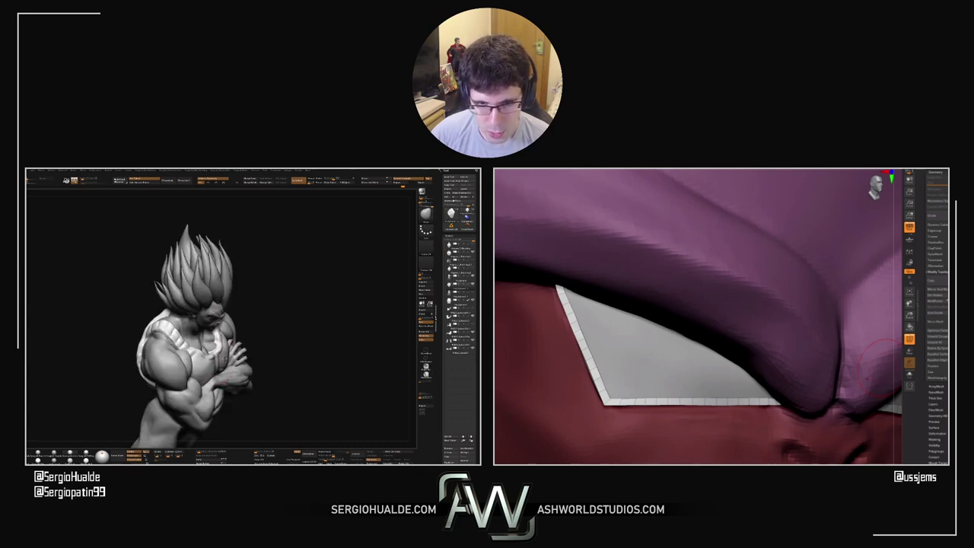
{"action": "mouse_move", "coordinate": [232, 324]}
{"action": "right_mouse_down"}
{"action": "mouse_move", "coordinate": [226, 335]}
{"action": "mouse_move", "coordinate": [235, 338]}
{"action": "mouse_move", "coordinate": [213, 327]}
{"action": "mouse_move", "coordinate": [150, 381]}
{"action": "mouse_move", "coordinate": [173, 342]}
{"action": "mouse_move", "coordinate": [205, 369]}
{"action": "mouse_move", "coordinate": [221, 365]}
{"action": "right_mouse_up"}
{"action": "key", "text": "s"}
{"action": "key", "text": "alt+s"}
{"action": "key", "text": "s"}
{"action": "key", "text": "alt+s"}
{"action": "key", "text": "s"}
Examine the fit of the horned character's eye rims and the fighter's armour from several angles
{"action": "right_click_drag", "start_coordinate": [678, 398], "coordinate": [675, 365], "text": "ctrl"}
{"action": "right_click_drag", "start_coordinate": [213, 364], "coordinate": [207, 365]}
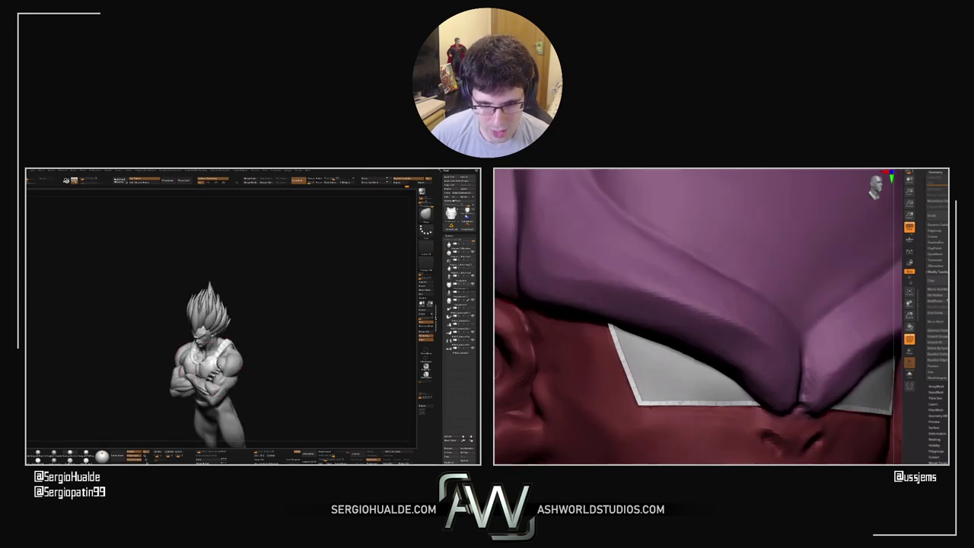
{"action": "right_click_drag", "start_coordinate": [676, 365], "coordinate": [674, 346], "text": "ctrl"}
{"action": "mouse_move", "coordinate": [207, 365]}
{"action": "right_mouse_down"}
{"action": "mouse_move", "coordinate": [192, 369]}
{"action": "mouse_move", "coordinate": [209, 377]}
{"action": "right_mouse_up"}
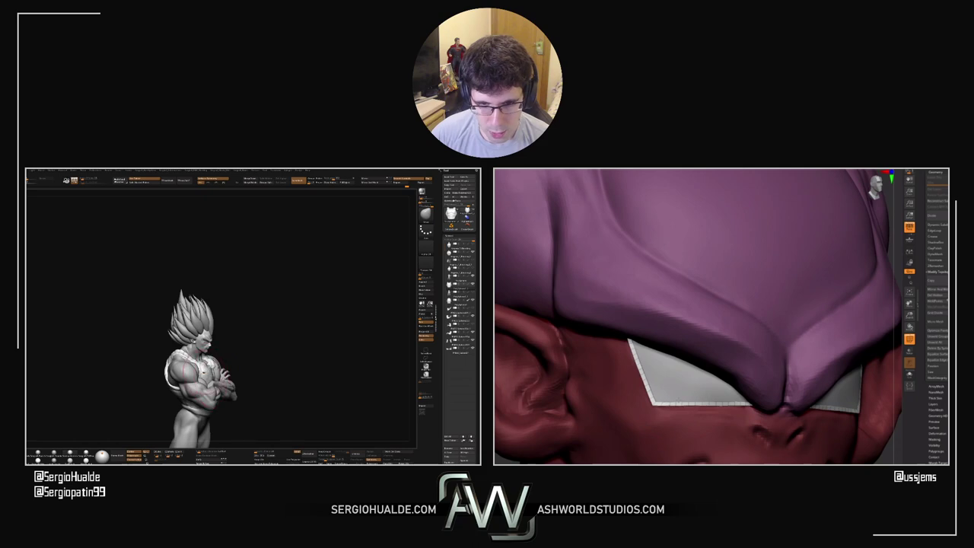
{"action": "right_click_drag", "start_coordinate": [679, 390], "coordinate": [707, 388]}
{"action": "right_click_drag", "start_coordinate": [191, 379], "coordinate": [201, 393]}
{"action": "right_click_drag", "start_coordinate": [738, 407], "coordinate": [738, 357], "text": "ctrl"}
{"action": "right_click_drag", "start_coordinate": [200, 393], "coordinate": [208, 388]}
{"action": "right_click_drag", "start_coordinate": [843, 353], "coordinate": [844, 427], "text": "ctrl"}
{"action": "right_click_drag", "start_coordinate": [209, 388], "coordinate": [219, 377]}
{"action": "right_click_drag", "start_coordinate": [715, 411], "coordinate": [688, 374]}
{"action": "right_click_drag", "start_coordinate": [234, 384], "coordinate": [237, 380], "text": "ctrl"}
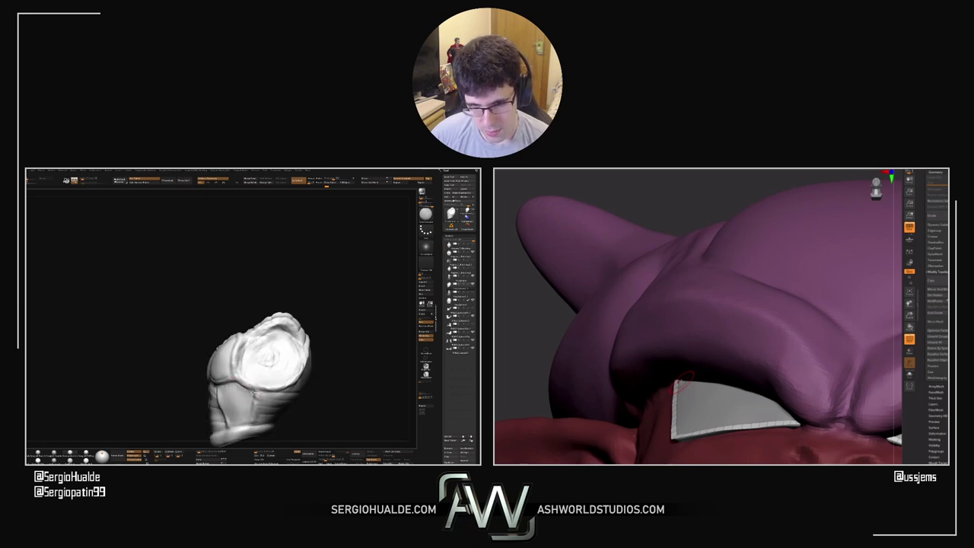
Reshape the side of the isolated armour's abdomen below the chest plate and display the whole fighter again
{"action": "right_click_drag", "start_coordinate": [246, 411], "coordinate": [242, 382]}
{"action": "left_click_drag", "start_coordinate": [241, 384], "coordinate": [226, 369]}
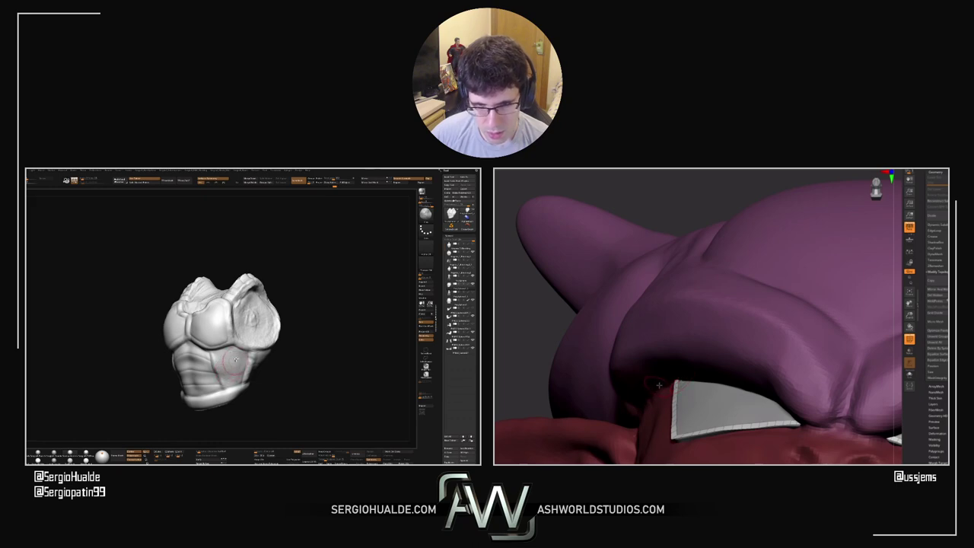
{"action": "mouse_move", "coordinate": [221, 363]}
{"action": "right_mouse_down", "text": "ctrl"}
{"action": "mouse_move", "coordinate": [250, 383]}
{"action": "mouse_move", "coordinate": [233, 351]}
{"action": "mouse_move", "coordinate": [218, 373]}
{"action": "right_mouse_up", "text": "ctrl"}
{"action": "key", "text": "alt+s"}
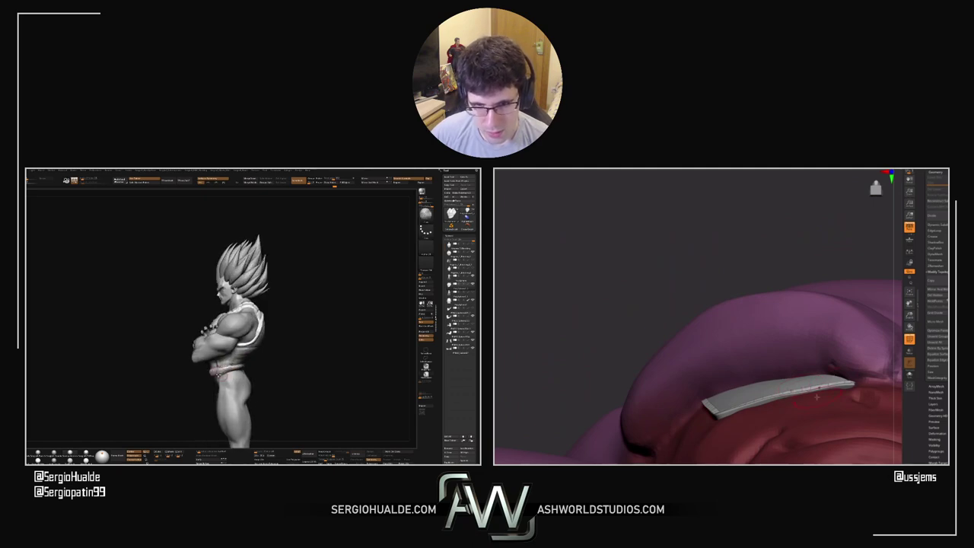
Fit the armour's lower edge around the fighter's waist from the side and front
{"action": "left_click_drag", "start_coordinate": [223, 378], "coordinate": [215, 374]}
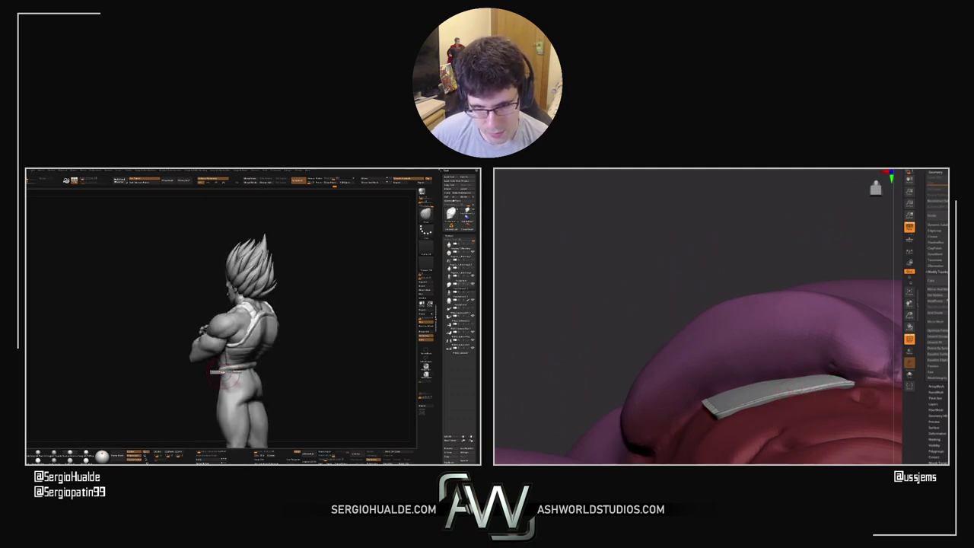
{"action": "mouse_move", "coordinate": [226, 373]}
{"action": "right_mouse_down"}
{"action": "mouse_move", "coordinate": [223, 356]}
{"action": "mouse_move", "coordinate": [255, 364]}
{"action": "mouse_move", "coordinate": [228, 353]}
{"action": "mouse_move", "coordinate": [232, 384]}
{"action": "mouse_move", "coordinate": [225, 369]}
{"action": "right_mouse_up"}
{"action": "right_click", "coordinate": [230, 350]}
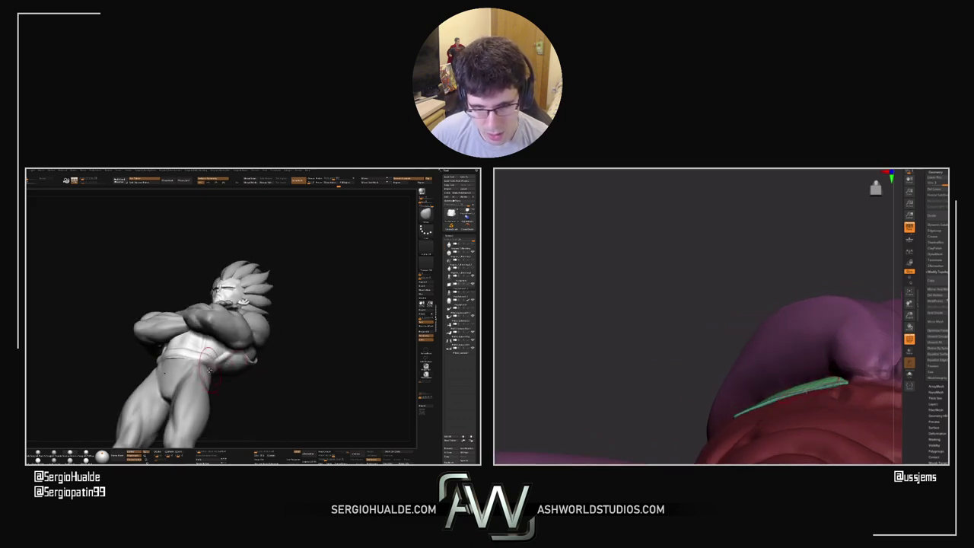
{"action": "left_click_drag", "start_coordinate": [209, 369], "coordinate": [243, 368]}
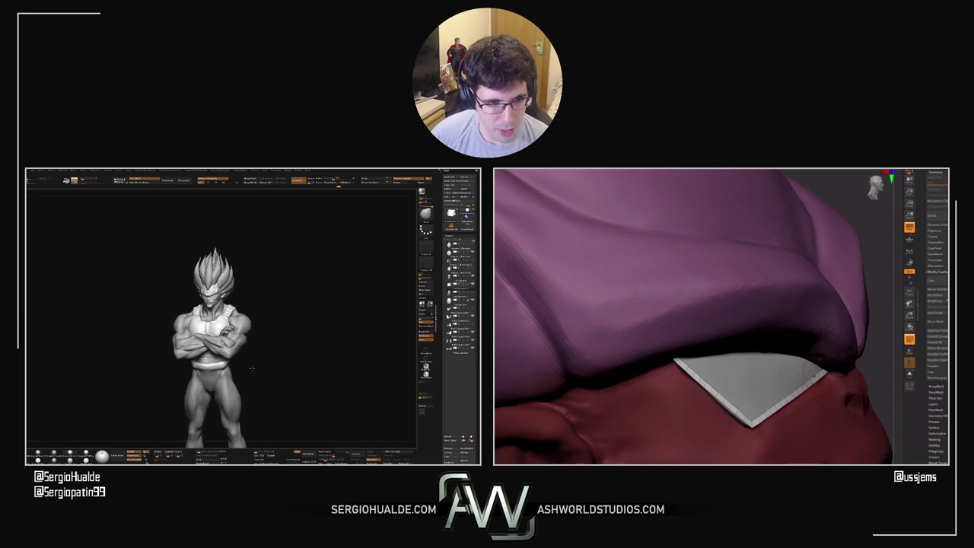
{"action": "left_click_drag", "start_coordinate": [228, 333], "coordinate": [225, 346]}
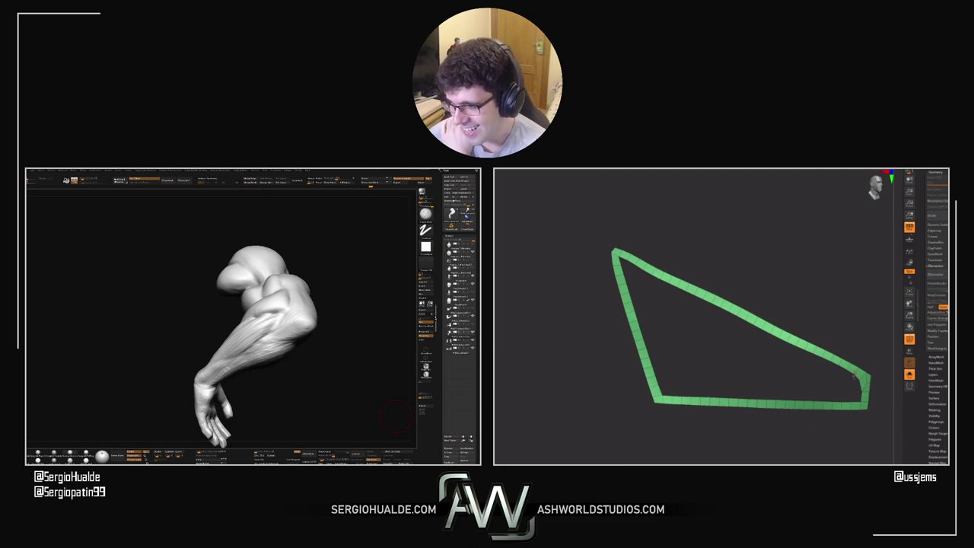
Try to square off the inner corner of the isolated eye rim with another brush
{"action": "mouse_move", "coordinate": [854, 376]}
{"action": "left_mouse_down"}
{"action": "mouse_move", "coordinate": [842, 383]}
{"action": "mouse_move", "coordinate": [851, 362]}
{"action": "left_mouse_up"}
{"action": "key", "text": "b"}
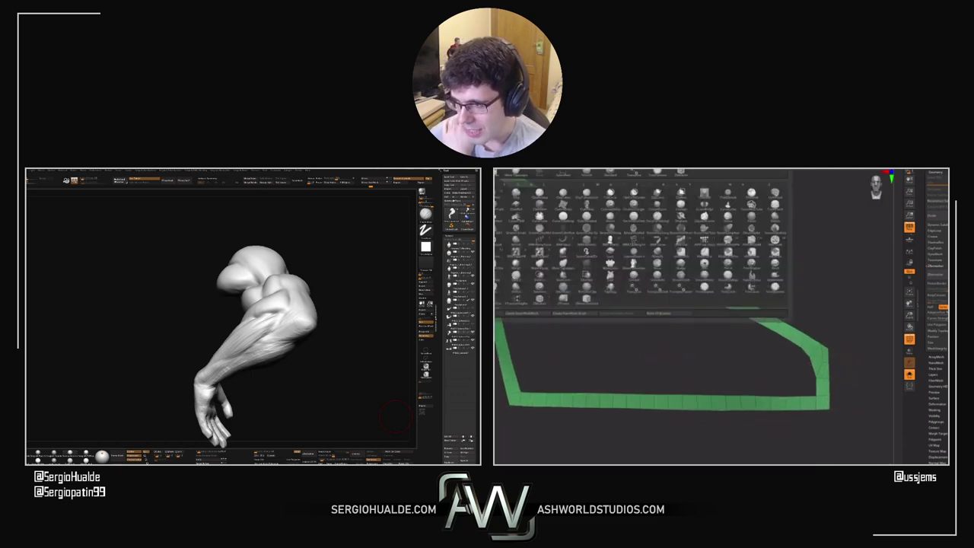
{"action": "left_click", "coordinate": [728, 289]}
{"action": "left_click_drag", "start_coordinate": [817, 381], "coordinate": [816, 365]}
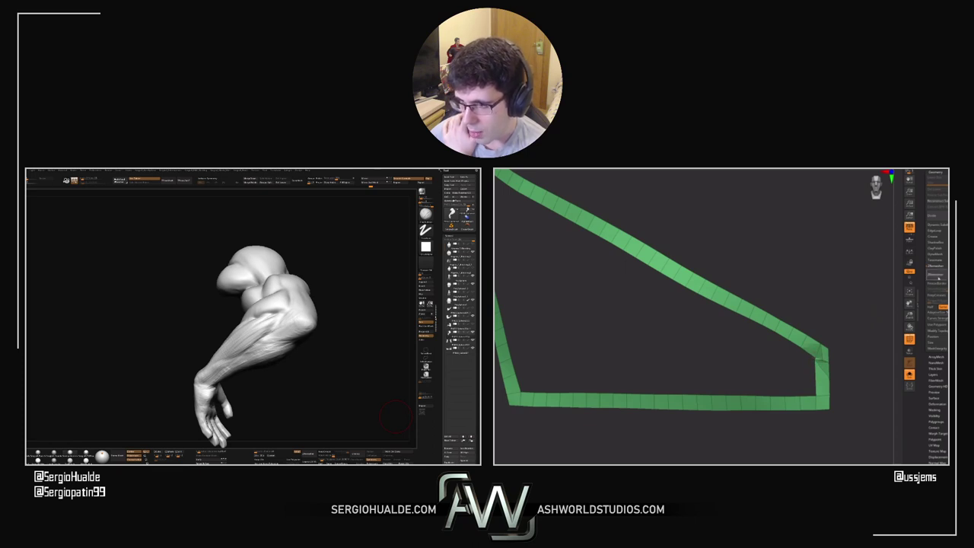
Try ZRemesher on the isolated eye rim, inspect its corners and undo the remesh
{"action": "left_click", "coordinate": [938, 279]}
{"action": "left_click_drag", "start_coordinate": [804, 307], "coordinate": [784, 306], "text": "alt"}
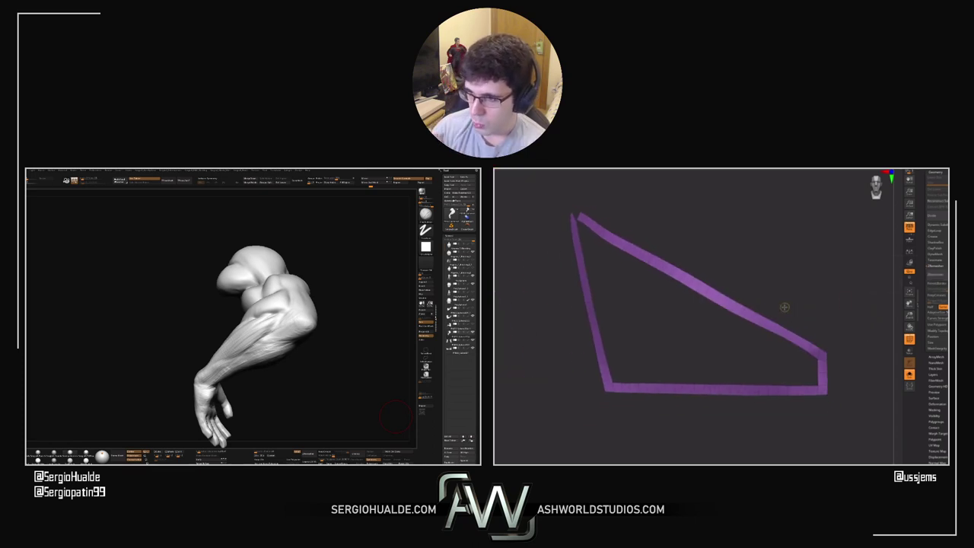
{"action": "left_click_drag", "start_coordinate": [635, 230], "coordinate": [689, 242]}
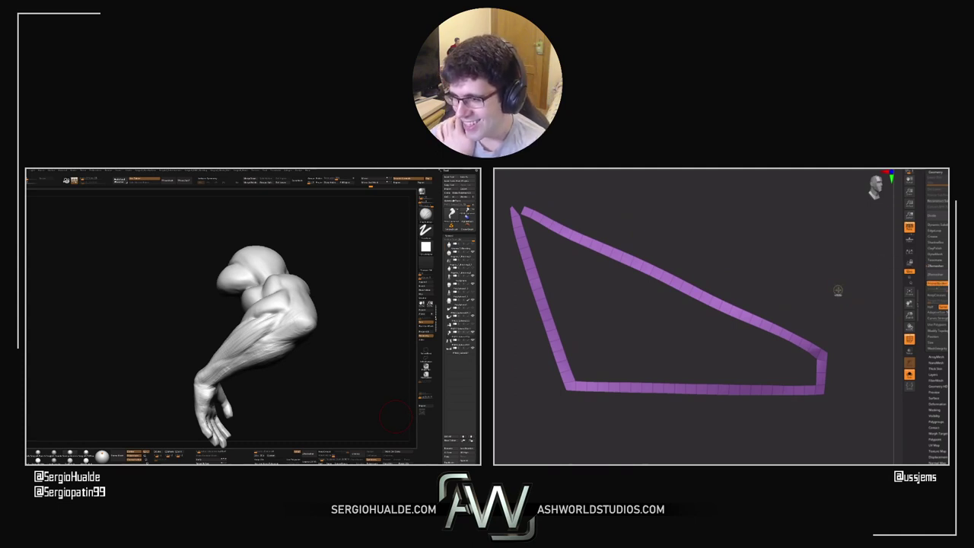
{"action": "key", "text": "ctrl+z"}
{"action": "key", "text": "ctrl+z"}
{"action": "key", "text": "ctrl+z"}
Assign the whole eye rim to a single polygroup and bring its upper outer corner into close view
{"action": "key", "text": "ctrl+w"}
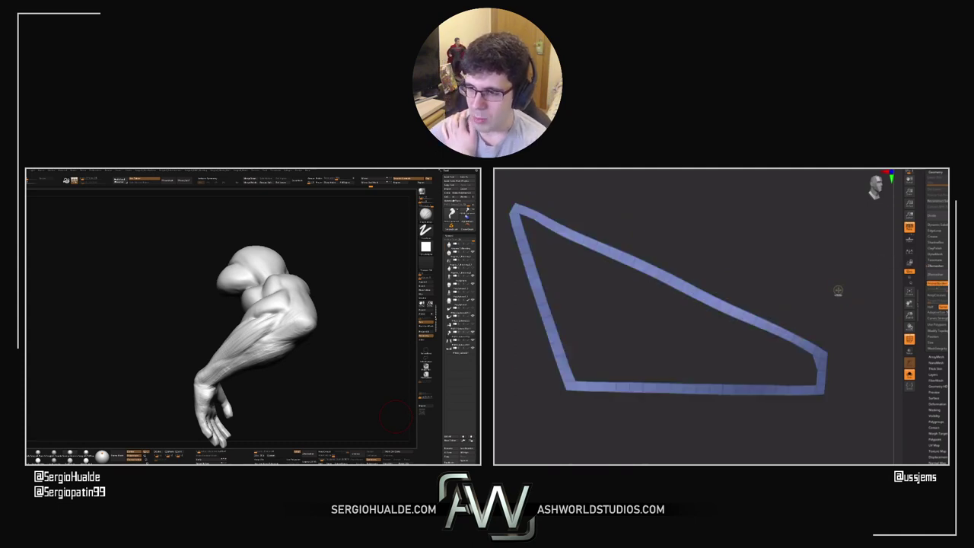
{"action": "key", "text": "shift+f"}
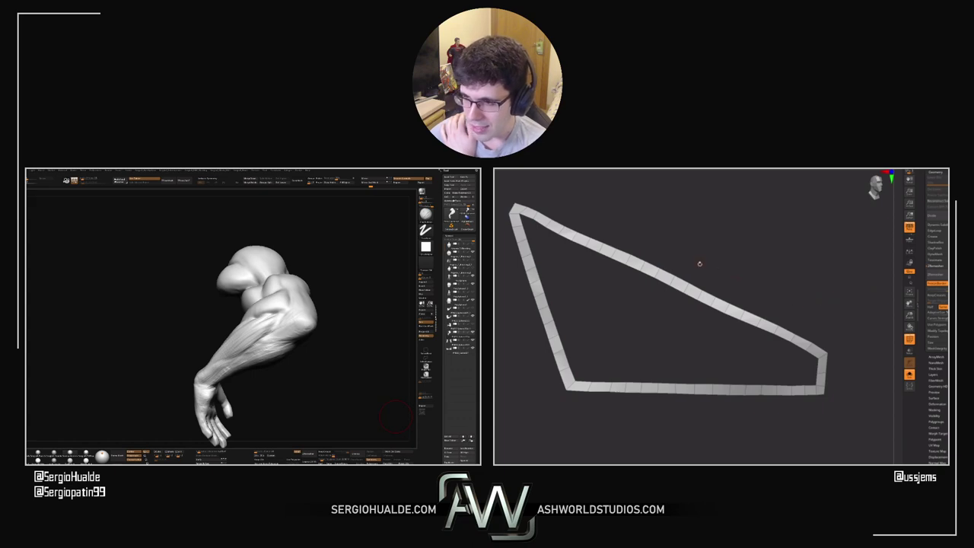
{"action": "key", "text": "alt+s"}
{"action": "mouse_move", "coordinate": [799, 329]}
{"action": "right_mouse_down"}
{"action": "mouse_move", "coordinate": [830, 329]}
{"action": "mouse_move", "coordinate": [690, 306]}
{"action": "mouse_move", "coordinate": [791, 314]}
{"action": "mouse_move", "coordinate": [778, 326]}
{"action": "mouse_move", "coordinate": [851, 346]}
{"action": "right_mouse_up"}
{"action": "key", "text": "alt+s"}
Extrude the eye rim's faces with the ZModeler brush to give the flat strips thickness, undoing a stray attempt
{"action": "key", "text": "b"}
{"action": "key", "text": "z"}
{"action": "left_click", "coordinate": [539, 299]}
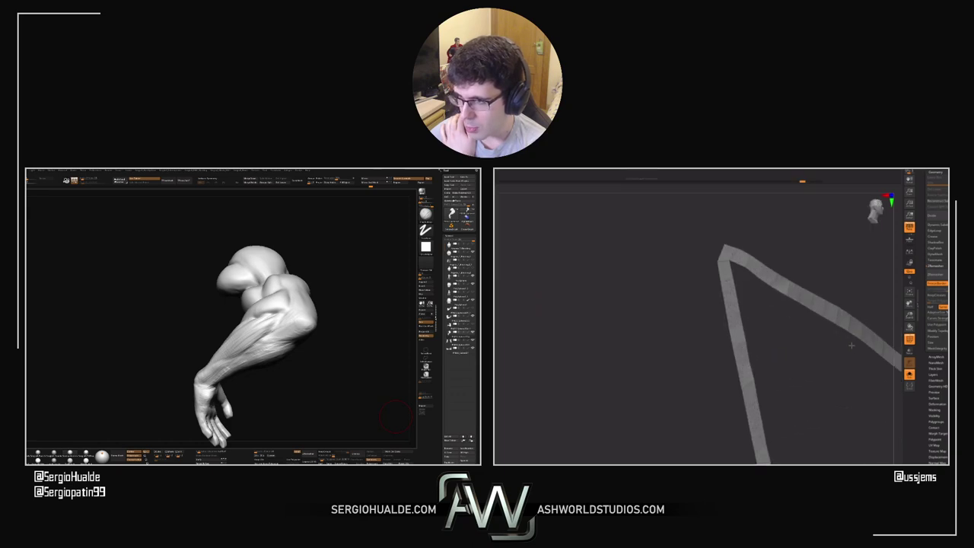
{"action": "left_click", "coordinate": [830, 310]}
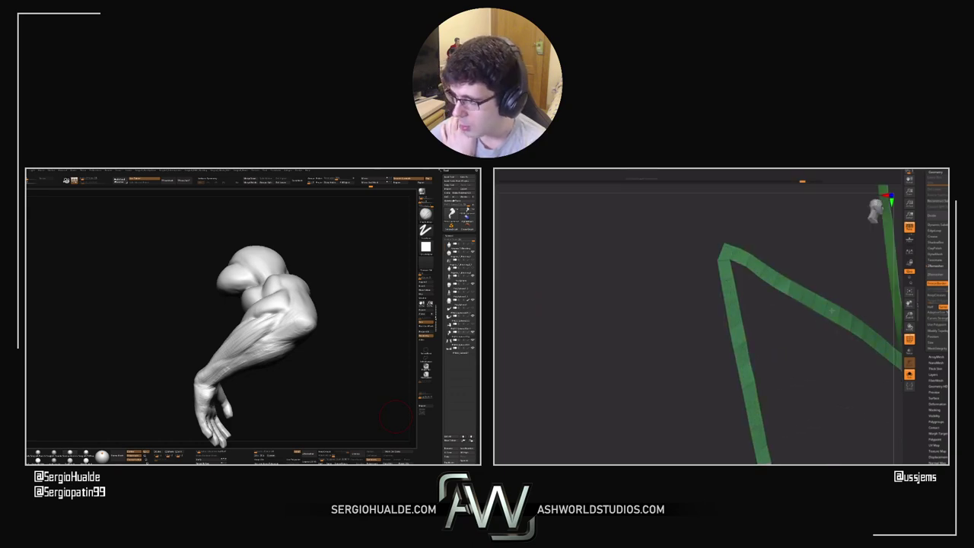
{"action": "mouse_move", "coordinate": [832, 311]}
{"action": "left_mouse_down"}
{"action": "mouse_move", "coordinate": [852, 304]}
{"action": "mouse_move", "coordinate": [818, 311]}
{"action": "left_mouse_up"}
{"action": "key", "text": "ctrl+z"}
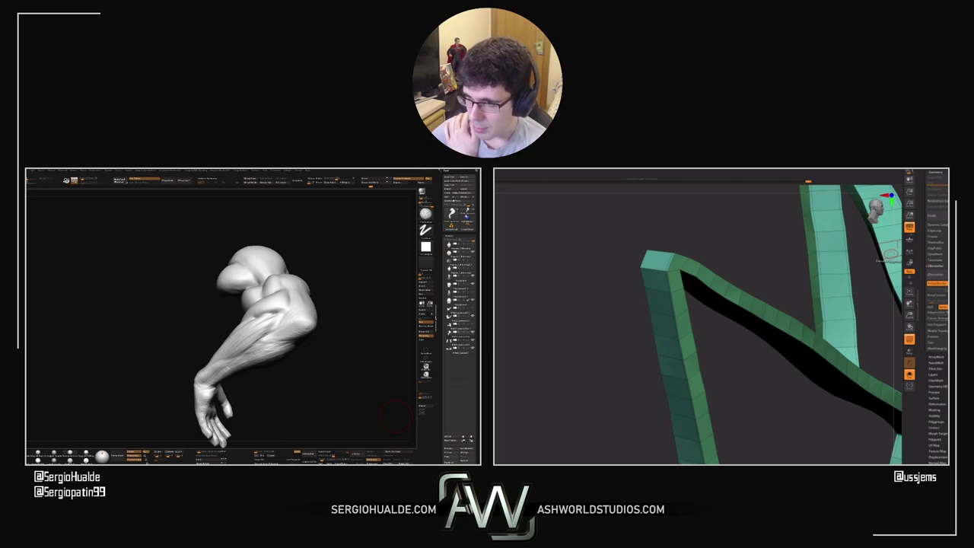
Frame both thickened eye rims from the front and subdivide their mesh
{"action": "key", "text": "f"}
{"action": "mouse_move", "coordinate": [596, 270]}
{"action": "left_mouse_down"}
{"action": "mouse_move", "coordinate": [592, 283]}
{"action": "mouse_move", "coordinate": [608, 283]}
{"action": "mouse_move", "coordinate": [609, 358]}
{"action": "mouse_move", "coordinate": [805, 322]}
{"action": "mouse_move", "coordinate": [644, 337]}
{"action": "mouse_move", "coordinate": [764, 405]}
{"action": "left_mouse_up"}
{"action": "key", "text": "ctrl+d"}
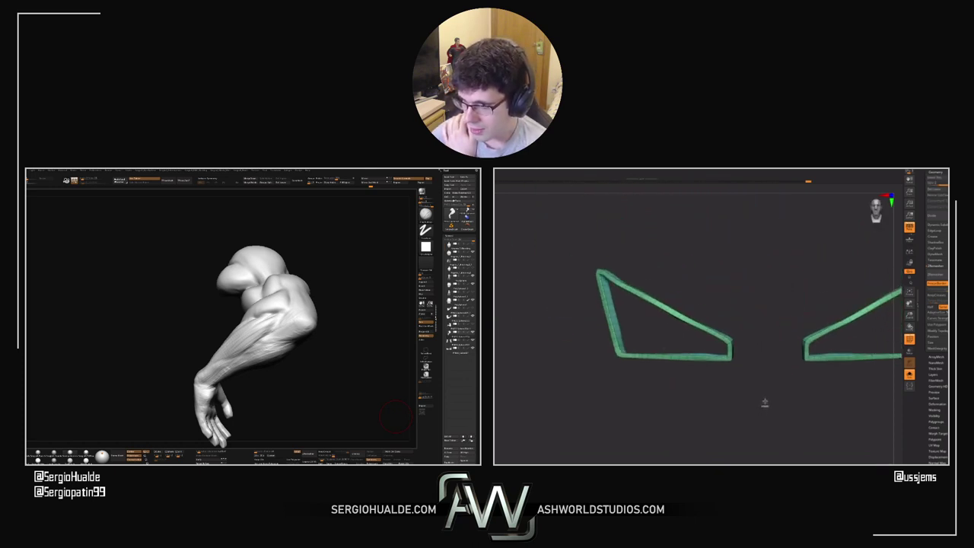
Undo the last eye rim change and examine the rims' fit and corners against the face and in isolation
{"action": "key", "text": "shift+s"}
{"action": "left_click_drag", "start_coordinate": [550, 399], "coordinate": [609, 384]}
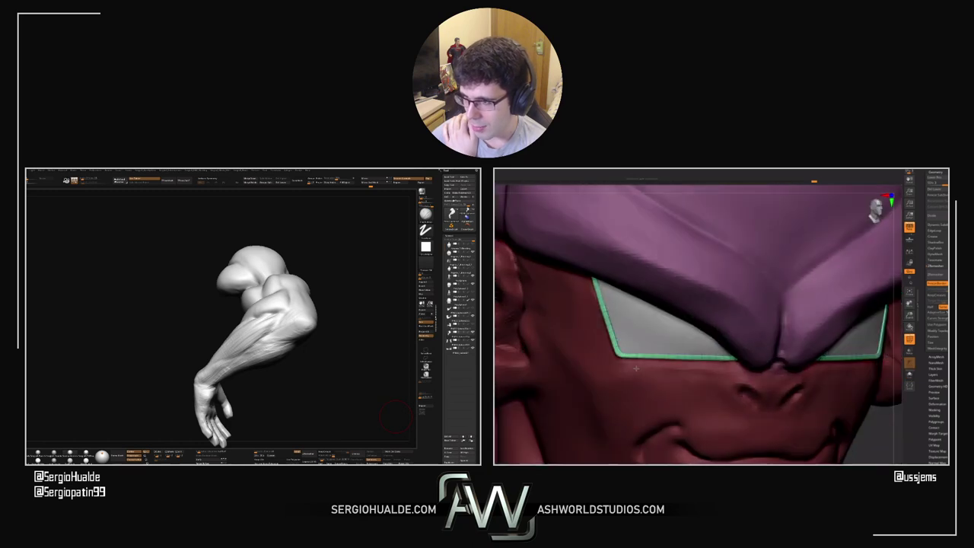
{"action": "key", "text": "ctrl+z"}
{"action": "left_click_drag", "start_coordinate": [672, 370], "coordinate": [638, 349], "text": "alt"}
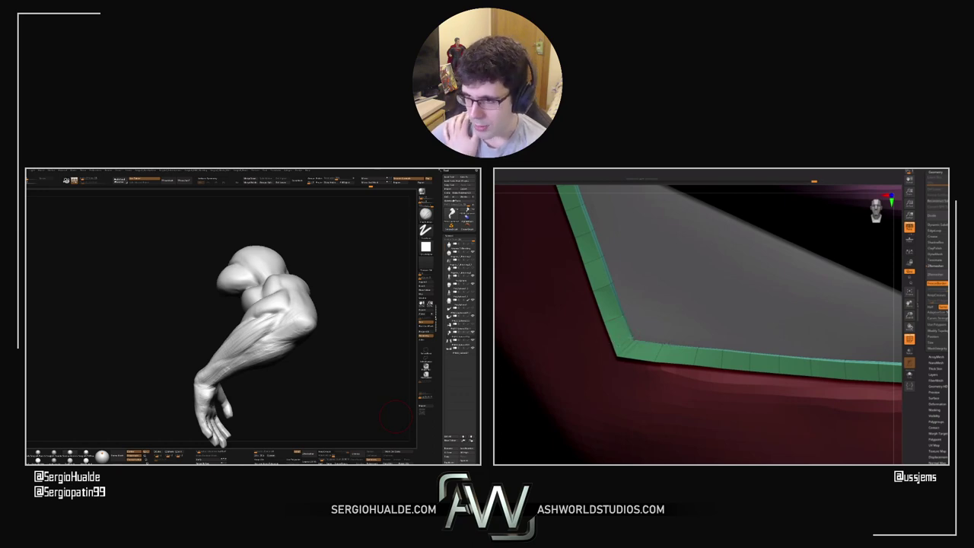
{"action": "left_click_drag", "start_coordinate": [663, 353], "coordinate": [791, 370], "text": "alt"}
{"action": "key", "text": "alt+s"}
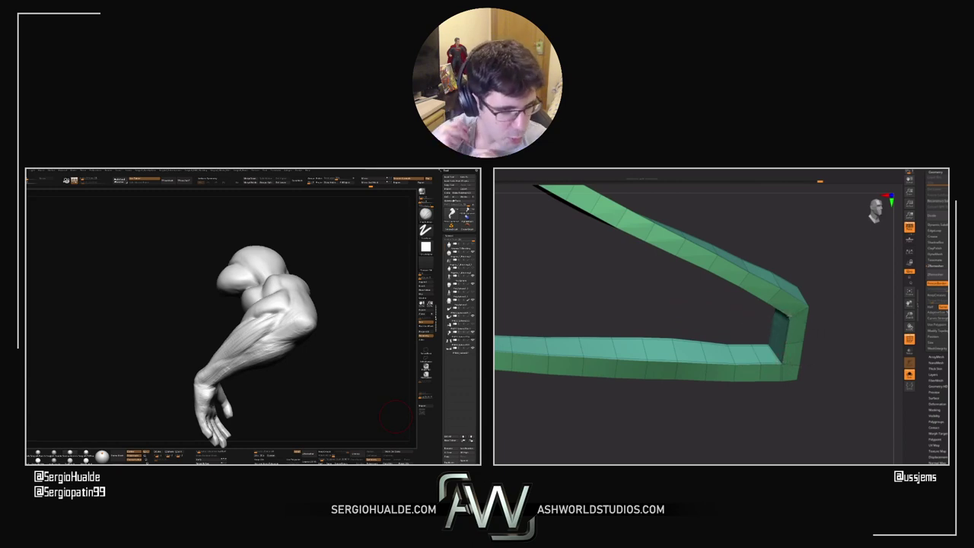
{"action": "left_click_drag", "start_coordinate": [789, 317], "coordinate": [713, 355]}
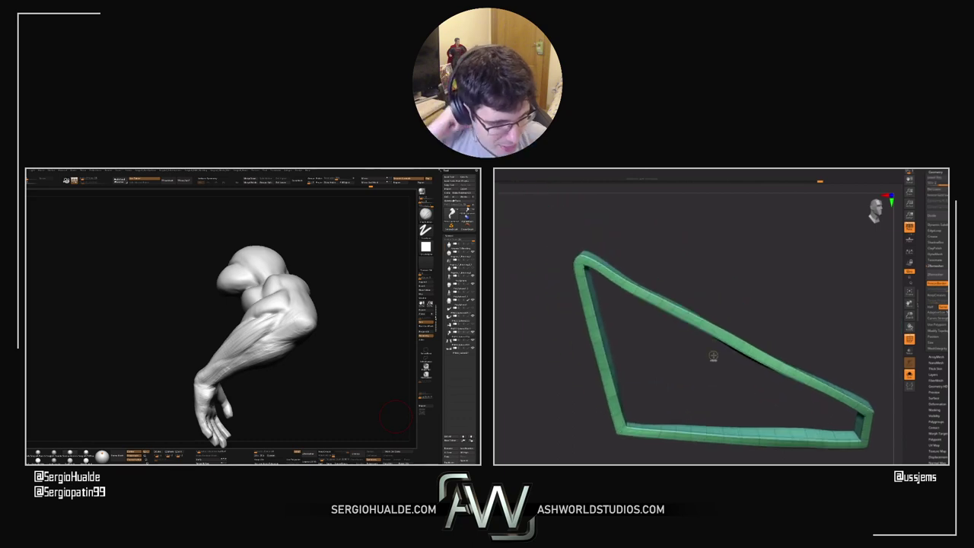
{"action": "key", "text": "shift+alt+s"}
{"action": "right_click_drag", "start_coordinate": [711, 352], "coordinate": [674, 384], "text": "ctrl"}
{"action": "left_click_drag", "start_coordinate": [675, 384], "coordinate": [533, 323]}
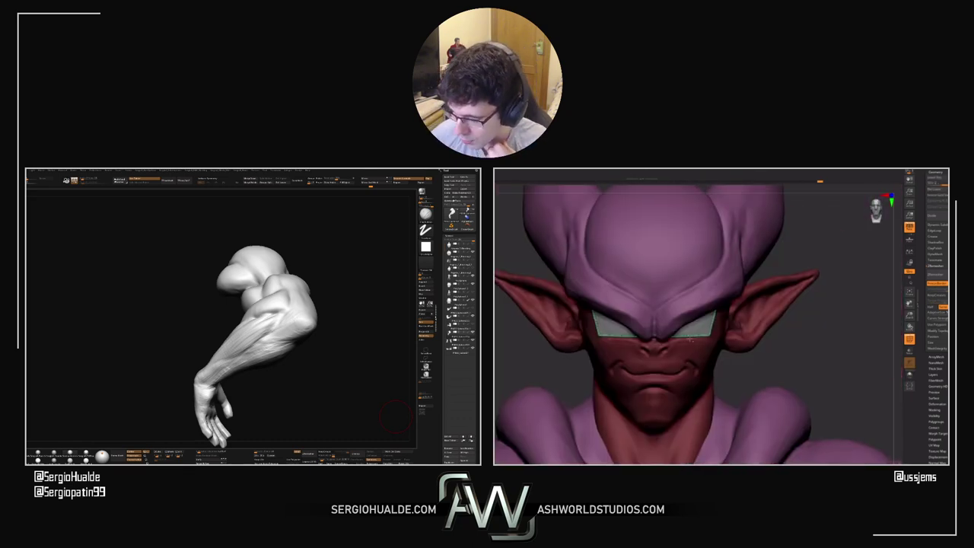
Hide the wireframe overlay and colour the horned character's eye rims black and the eyeballs yellow
{"action": "left_click", "coordinate": [690, 328], "text": "alt"}
{"action": "left_click", "coordinate": [779, 375]}
{"action": "left_click", "coordinate": [729, 353], "text": "ctrl+shift"}
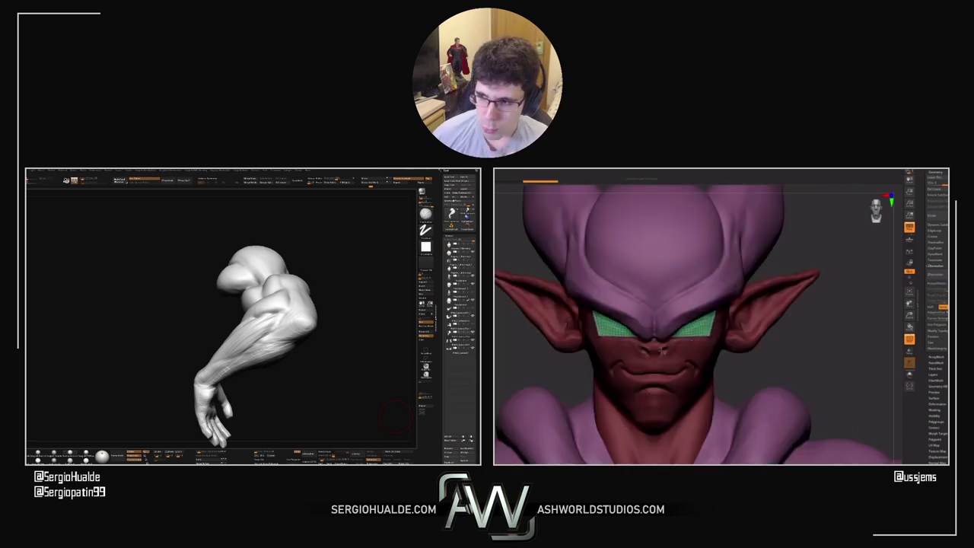
{"action": "left_click", "coordinate": [706, 357], "text": "alt"}
{"action": "right_click_drag", "start_coordinate": [608, 347], "coordinate": [647, 342]}
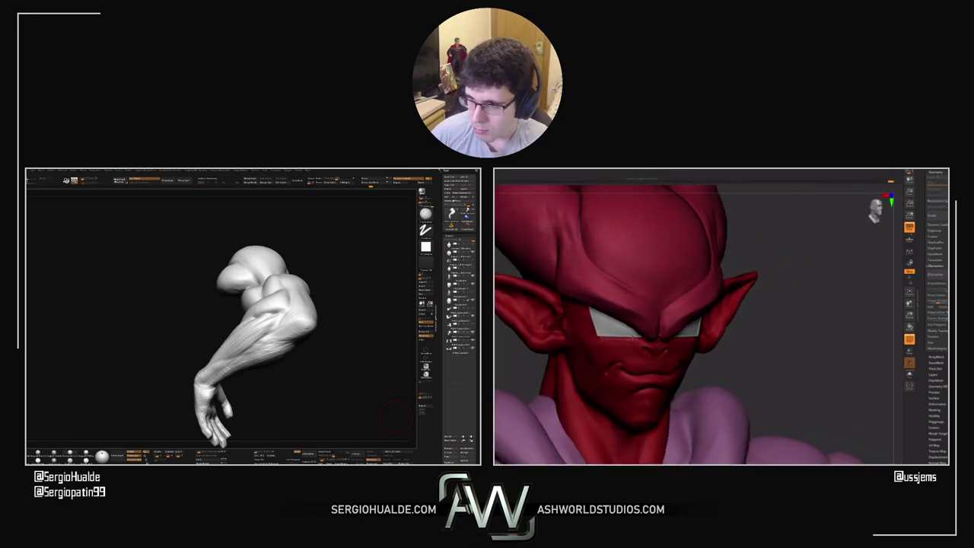
{"action": "left_click", "coordinate": [659, 339], "text": "alt"}
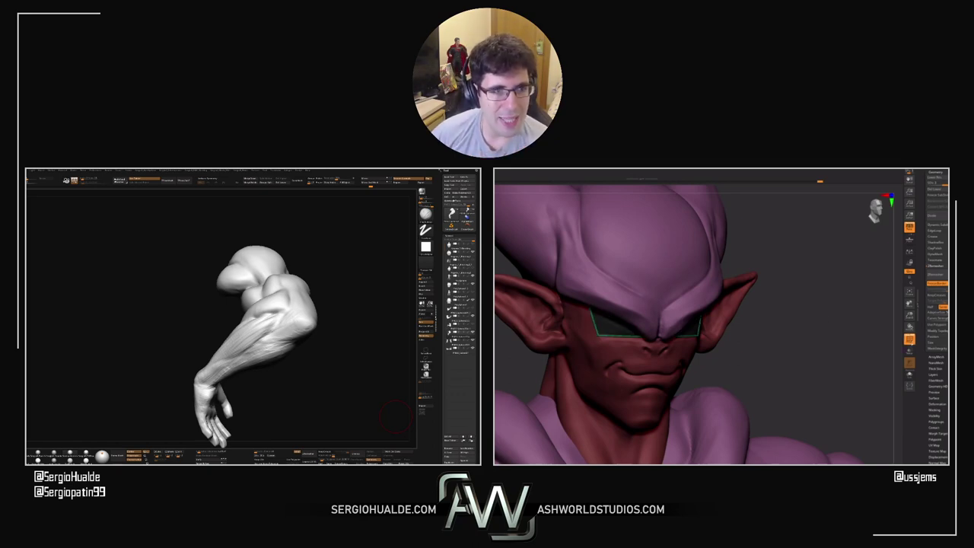
{"action": "left_click", "coordinate": [909, 340]}
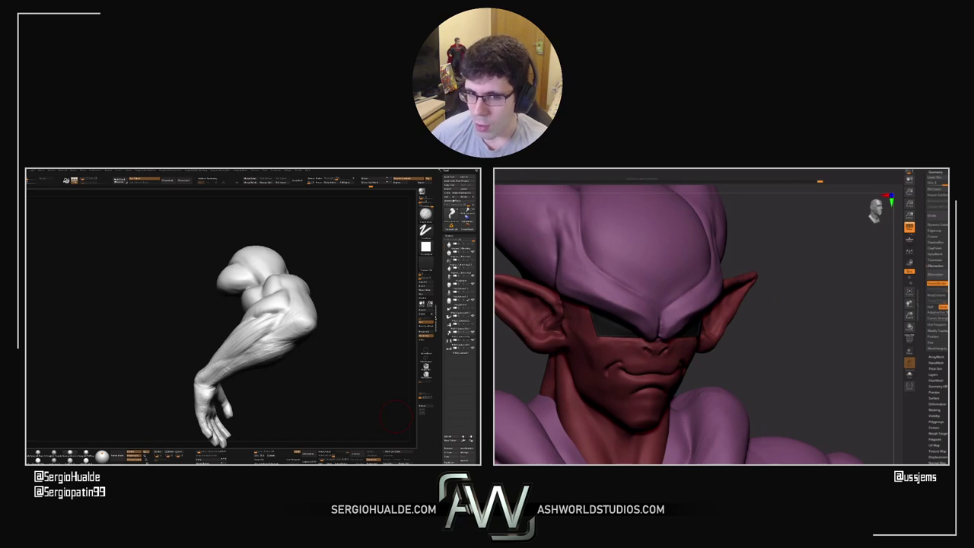
{"action": "left_click", "coordinate": [608, 333], "text": "alt"}
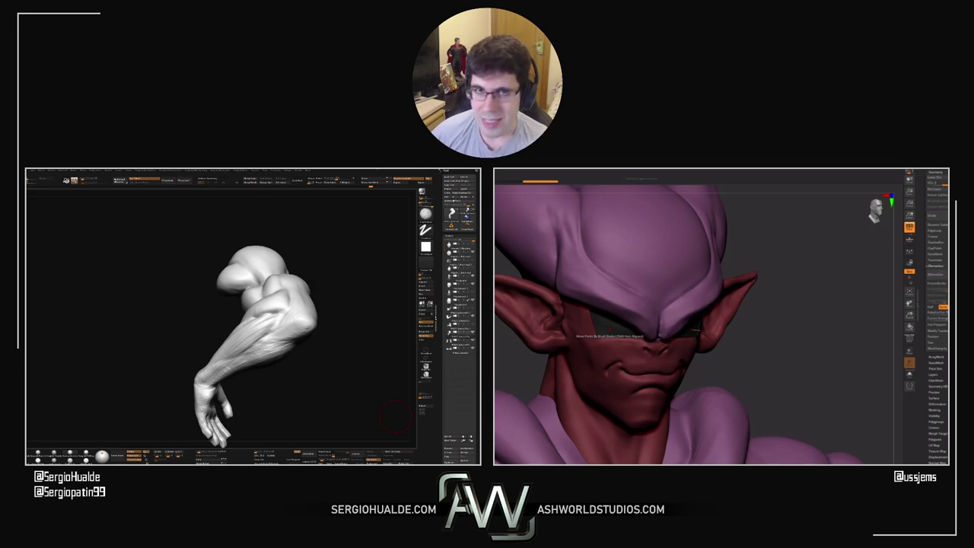
{"action": "key", "text": "ctrl+z"}
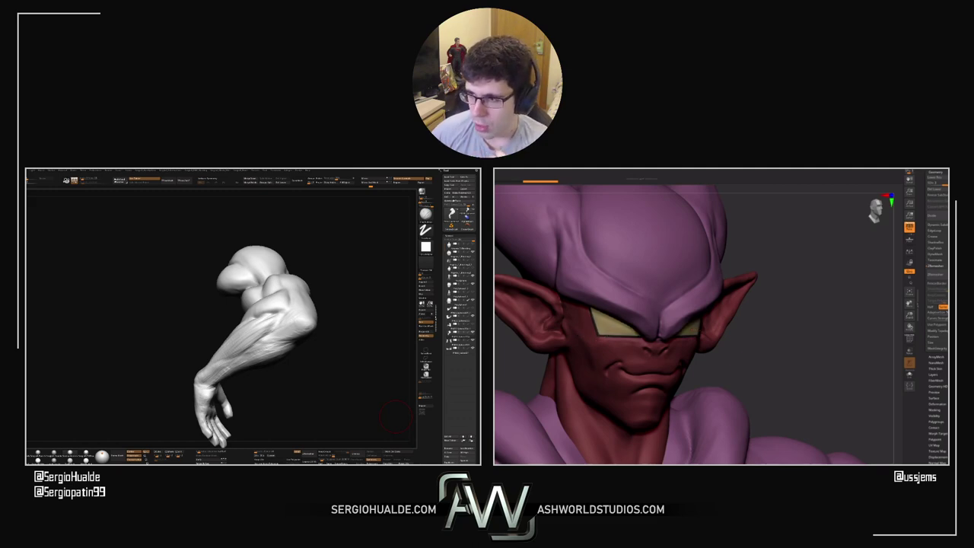
Check the isolated eyeballs up close, add a cylinder primitive as a new subtool and show the whole character again
{"action": "left_click_drag", "start_coordinate": [844, 372], "coordinate": [876, 367], "text": "alt"}
{"action": "left_click", "coordinate": [909, 374]}
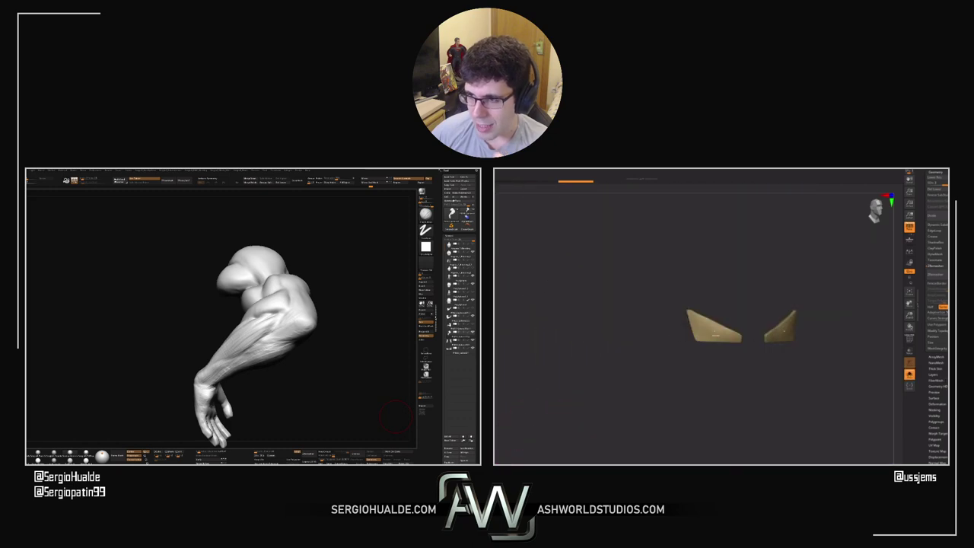
{"action": "scroll", "coordinate": [717, 335], "scroll_direction": "up", "scroll_amount": 5}
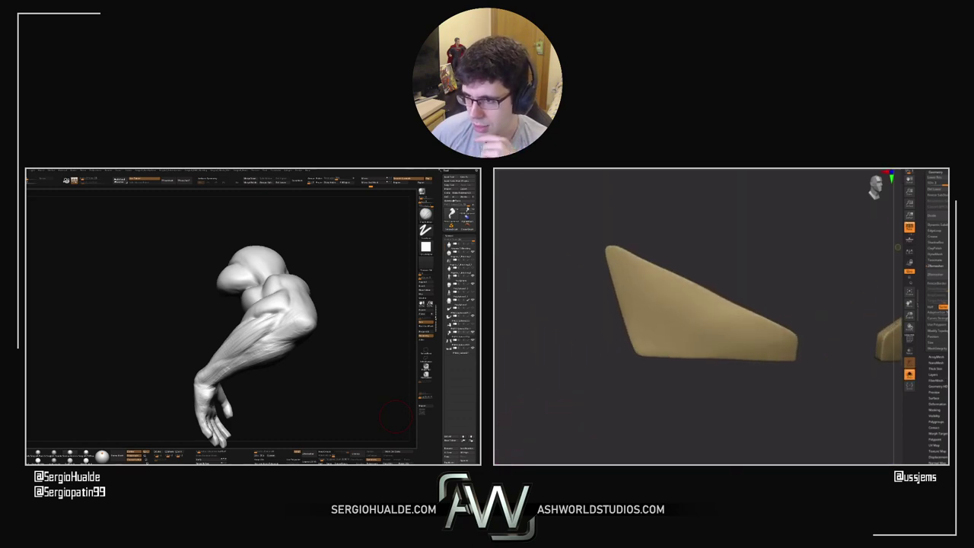
{"action": "left_click", "coordinate": [935, 169]}
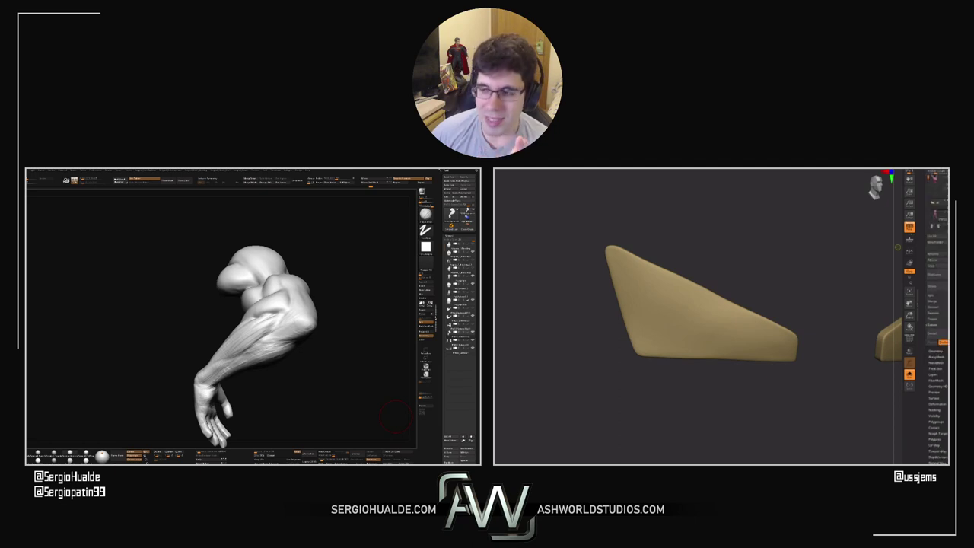
{"action": "left_click", "coordinate": [946, 272]}
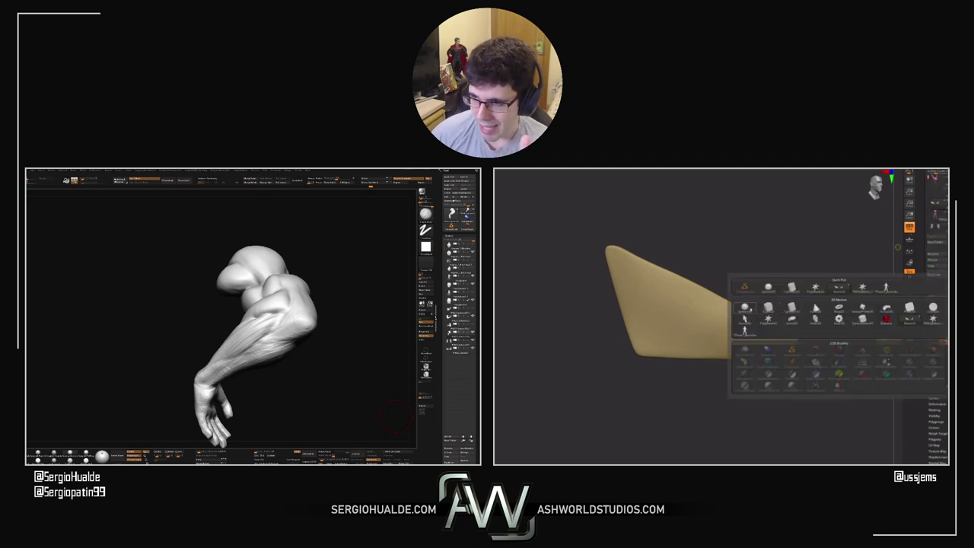
{"action": "left_click", "coordinate": [791, 307]}
{"action": "left_click_drag", "start_coordinate": [694, 380], "coordinate": [681, 308], "text": "alt"}
{"action": "left_click", "coordinate": [910, 374]}
{"action": "key", "text": "w"}
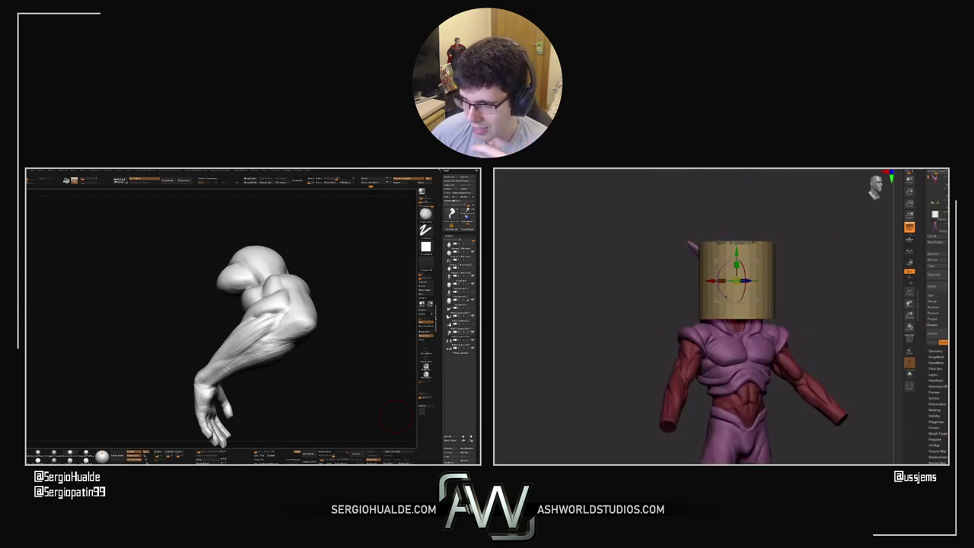
Scale the cylinder down, move it out in front of the head and flatten it into a thin disc
{"action": "left_click_drag", "start_coordinate": [736, 281], "coordinate": [723, 308]}
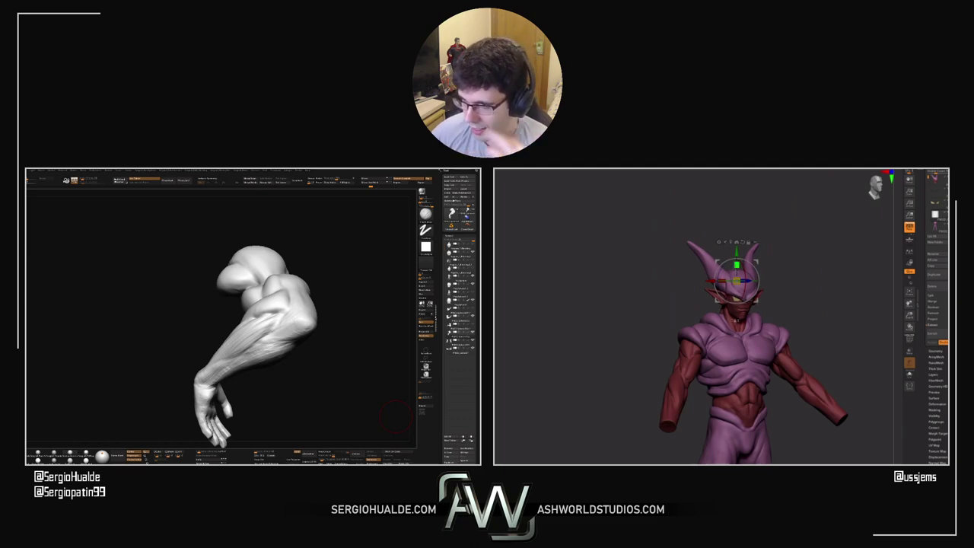
{"action": "left_click_drag", "start_coordinate": [791, 266], "coordinate": [845, 267]}
{"action": "left_click_drag", "start_coordinate": [763, 281], "coordinate": [802, 281]}
{"action": "key", "text": "q"}
{"action": "left_click_drag", "start_coordinate": [807, 342], "coordinate": [807, 411], "text": "alt"}
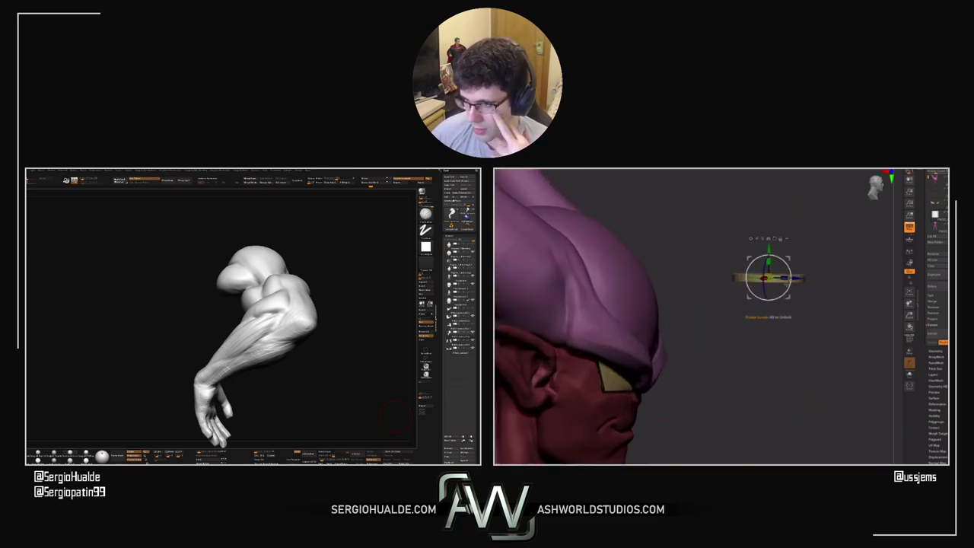
{"action": "left_click_drag", "start_coordinate": [806, 366], "coordinate": [807, 389]}
{"action": "left_click_drag", "start_coordinate": [770, 261], "coordinate": [770, 258]}
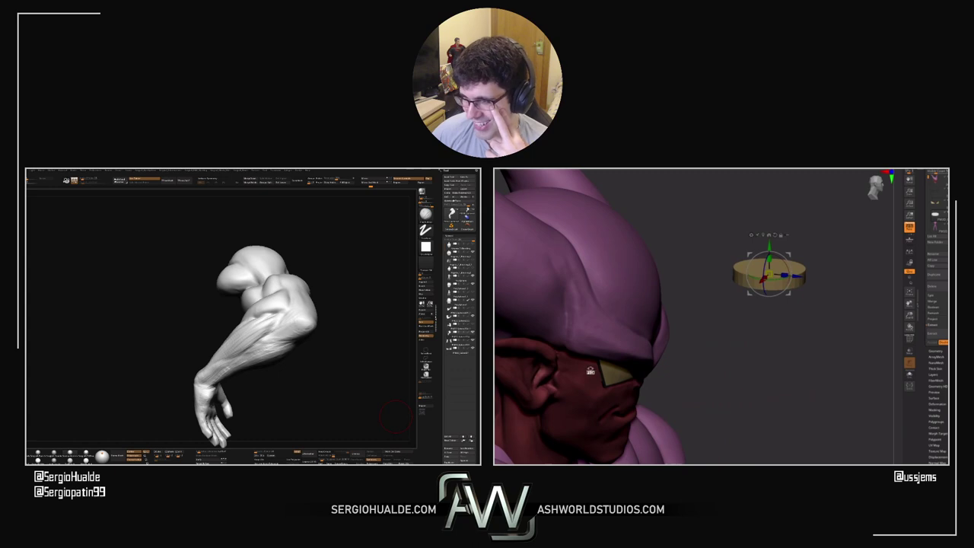
Colour the disc black for a pupil and rotate it to face forward
{"action": "left_click", "coordinate": [615, 376], "text": "ctrl"}
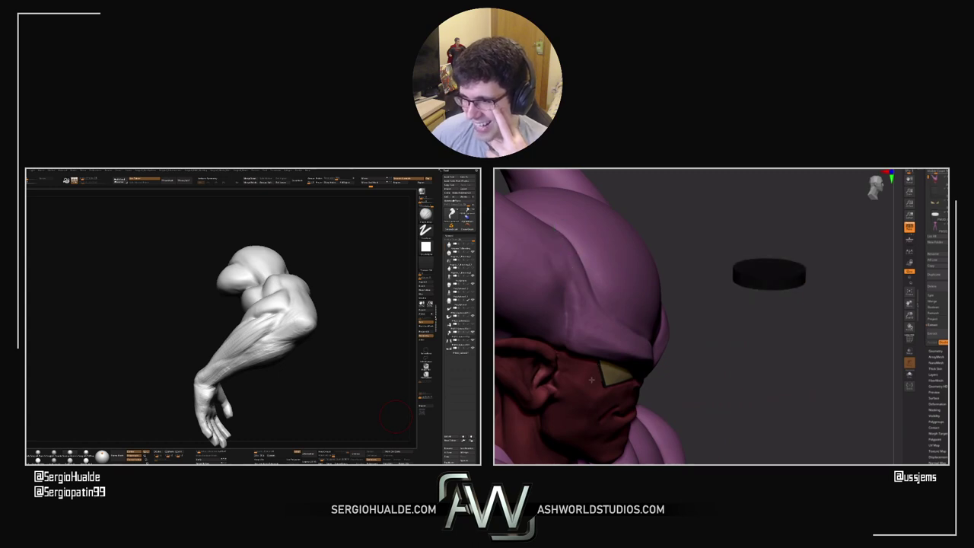
{"action": "right_click_drag", "start_coordinate": [618, 379], "coordinate": [586, 378]}
{"action": "mouse_move", "coordinate": [655, 387]}
{"action": "right_mouse_down", "text": "ctrl"}
{"action": "mouse_move", "coordinate": [590, 377]}
{"action": "mouse_move", "coordinate": [608, 385]}
{"action": "mouse_move", "coordinate": [617, 368]}
{"action": "mouse_move", "coordinate": [608, 345]}
{"action": "mouse_move", "coordinate": [598, 357]}
{"action": "mouse_move", "coordinate": [617, 381]}
{"action": "mouse_move", "coordinate": [515, 360]}
{"action": "right_mouse_up", "text": "ctrl"}
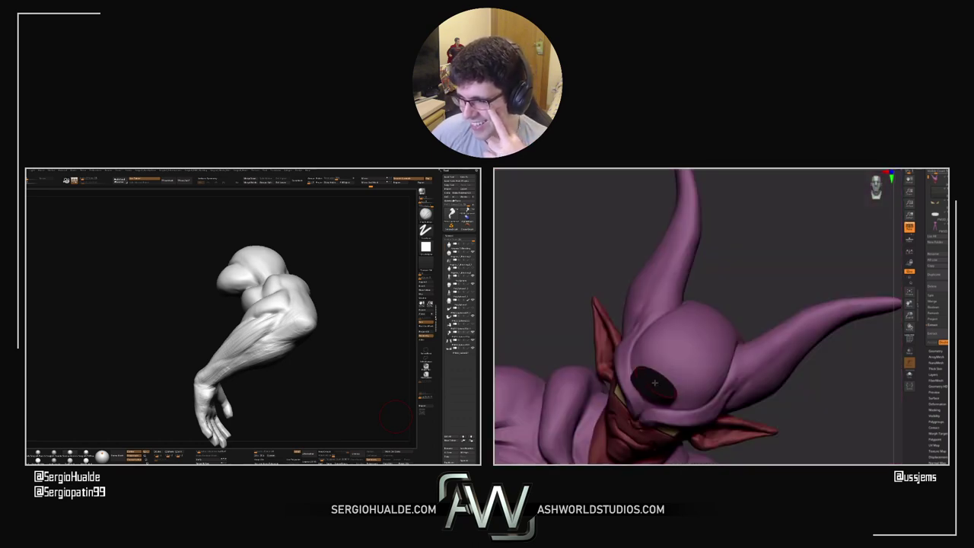
{"action": "right_click_drag", "start_coordinate": [654, 383], "coordinate": [703, 385], "text": "shift"}
{"action": "right_click_drag", "start_coordinate": [781, 398], "coordinate": [833, 276], "text": "alt"}
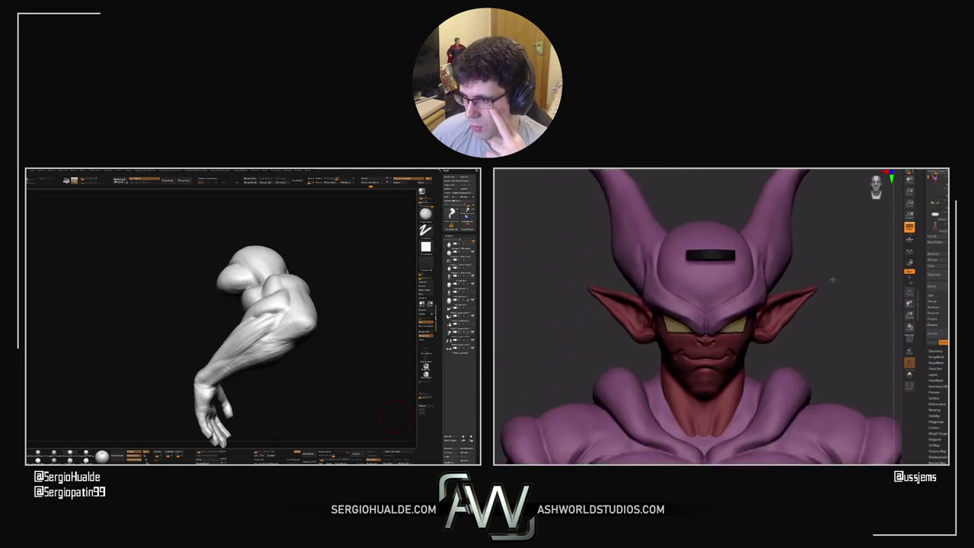
{"action": "key", "text": "w"}
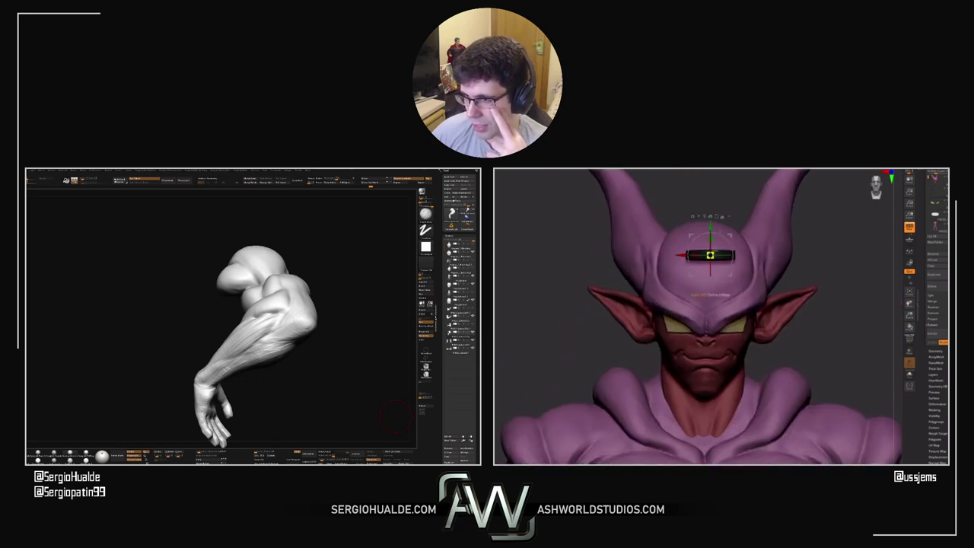
{"action": "mouse_move", "coordinate": [710, 256]}
{"action": "left_mouse_down"}
{"action": "mouse_move", "coordinate": [672, 261]}
{"action": "mouse_move", "coordinate": [711, 247]}
{"action": "mouse_move", "coordinate": [711, 272]}
{"action": "left_mouse_up"}
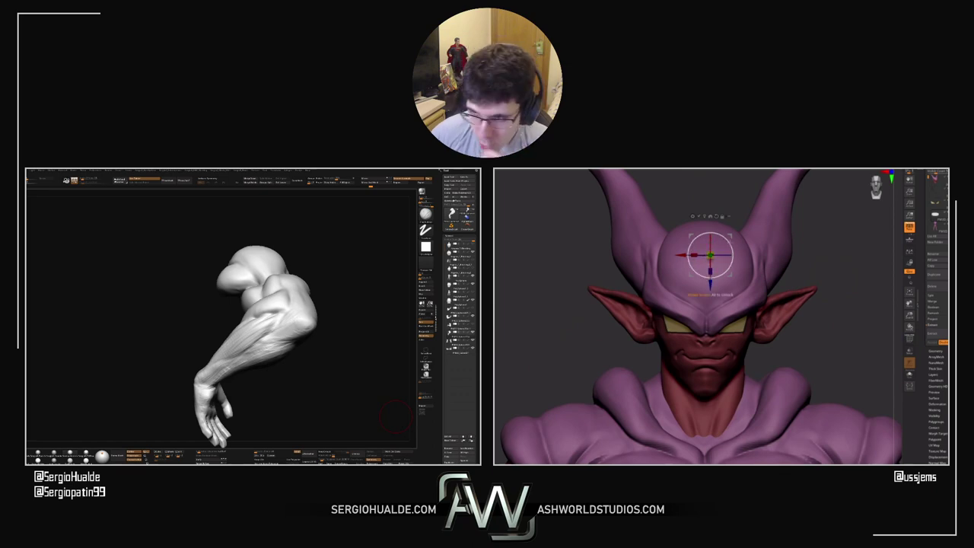
Position the black pupil disc over one eye and push it back in depth onto the eyeball's surface
{"action": "left_click_drag", "start_coordinate": [691, 236], "coordinate": [661, 309]}
{"action": "right_click_drag", "start_coordinate": [721, 322], "coordinate": [721, 373], "text": "ctrl"}
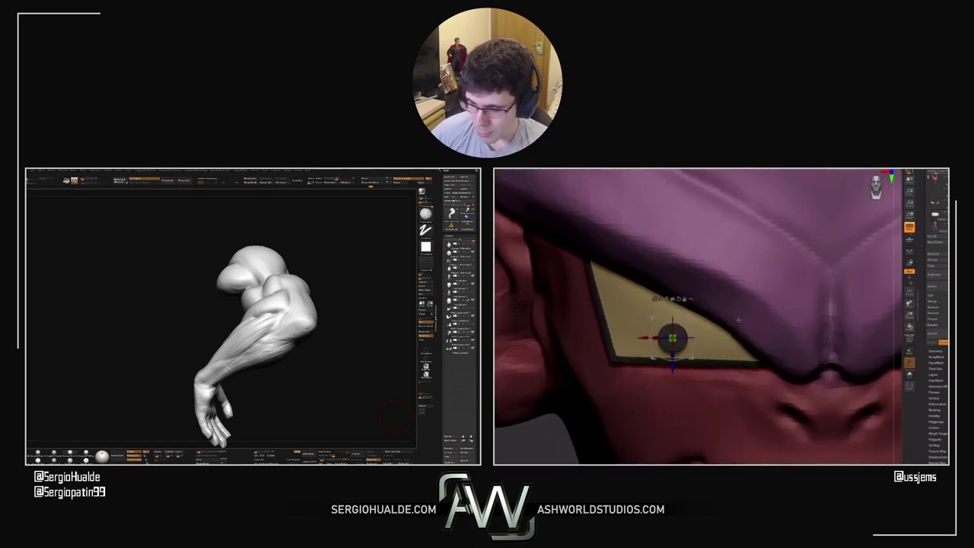
{"action": "left_click_drag", "start_coordinate": [653, 357], "coordinate": [675, 329]}
{"action": "right_click_drag", "start_coordinate": [732, 301], "coordinate": [732, 262], "text": "ctrl"}
{"action": "right_click_drag", "start_coordinate": [732, 262], "coordinate": [747, 316]}
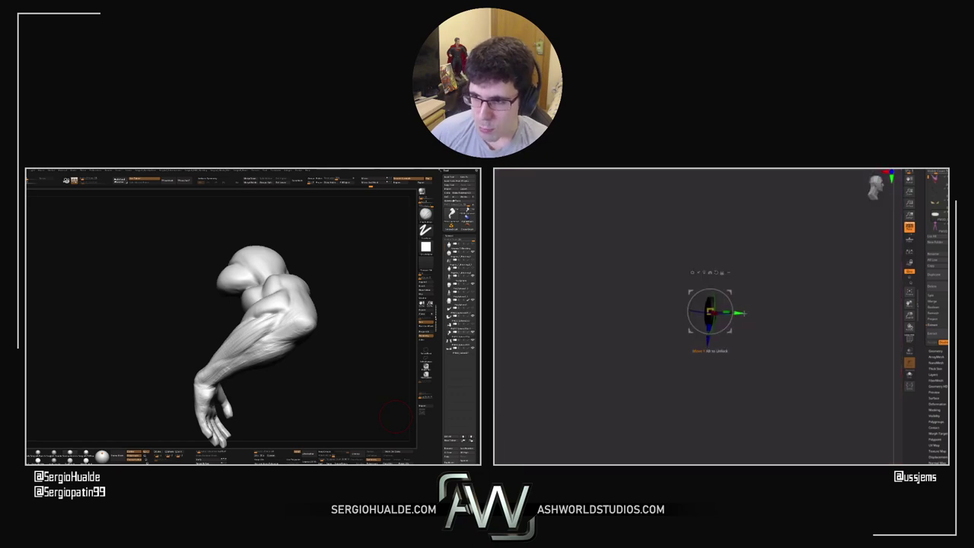
{"action": "left_click_drag", "start_coordinate": [737, 307], "coordinate": [614, 298]}
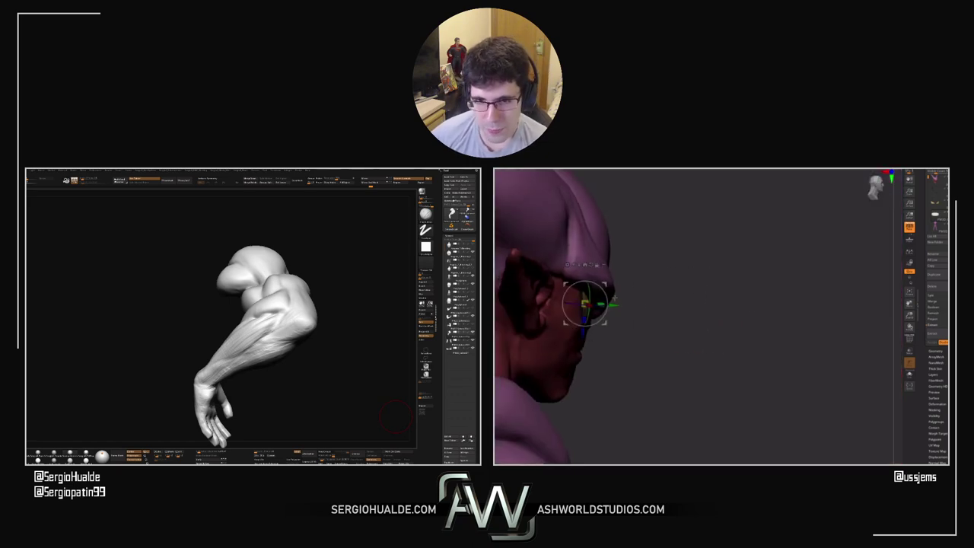
{"action": "right_click_drag", "start_coordinate": [731, 293], "coordinate": [659, 304]}
{"action": "left_click_drag", "start_coordinate": [618, 310], "coordinate": [636, 313]}
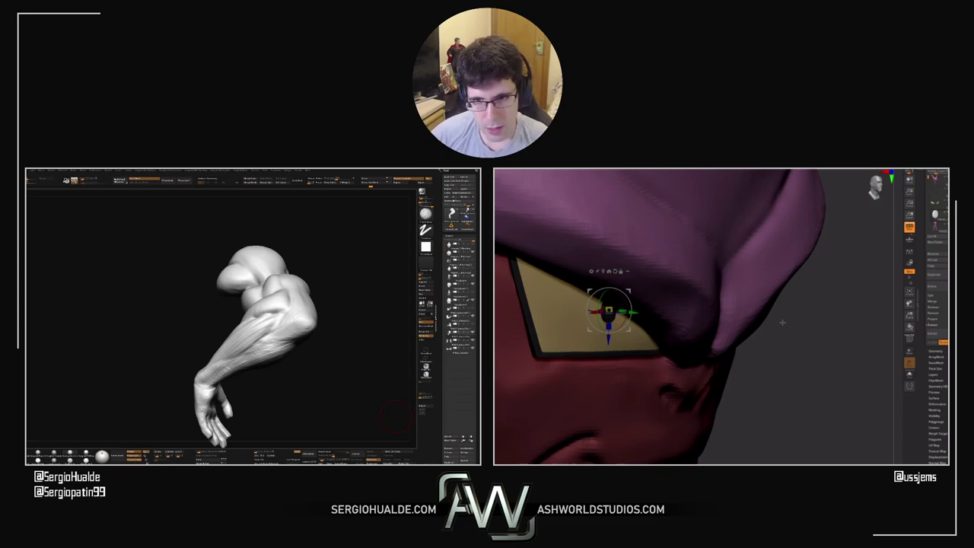
Tilt the pupil disc to follow the eyeball's curvature and shift it toward the nose beneath the brow
{"action": "left_click_drag", "start_coordinate": [782, 323], "coordinate": [625, 308]}
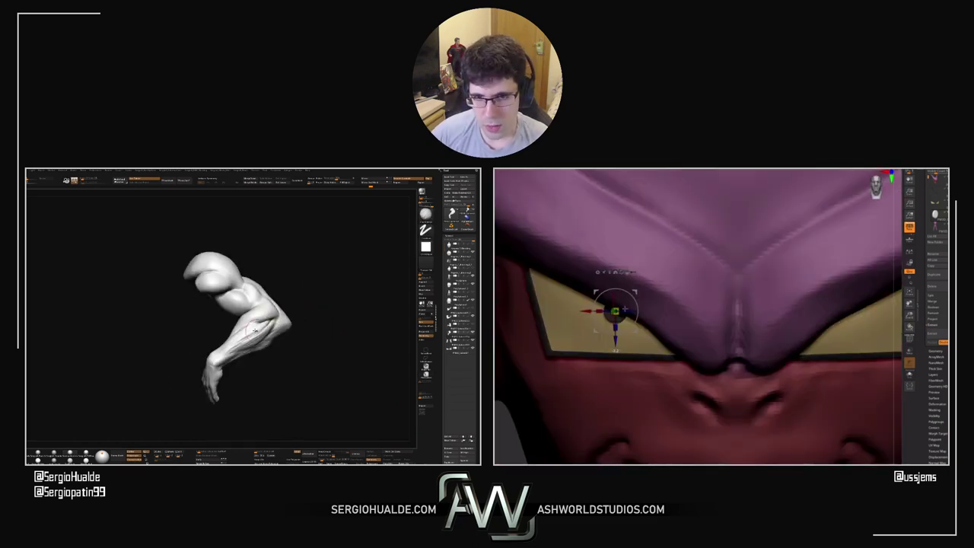
{"action": "right_click_drag", "start_coordinate": [618, 311], "coordinate": [615, 230]}
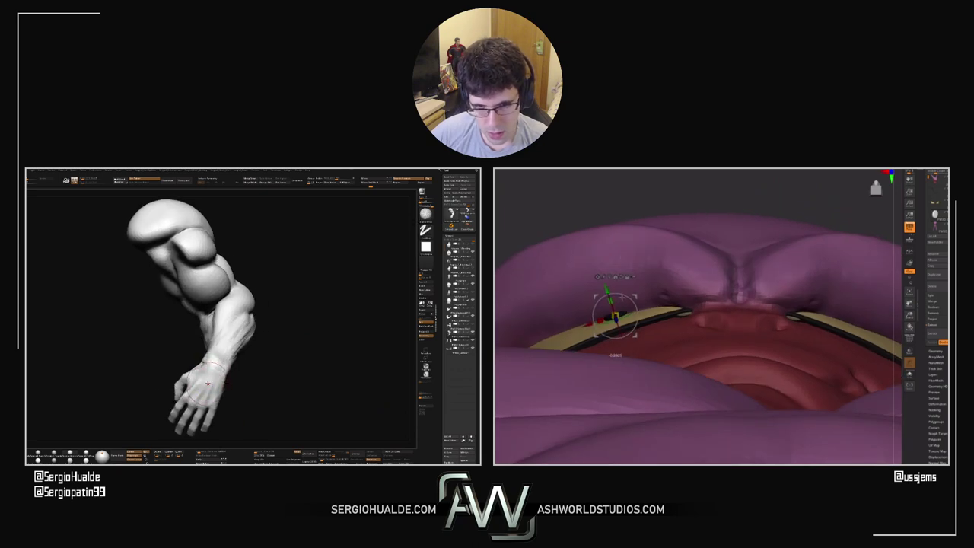
{"action": "right_click_drag", "start_coordinate": [622, 298], "coordinate": [620, 369]}
{"action": "left_click_drag", "start_coordinate": [637, 292], "coordinate": [650, 302]}
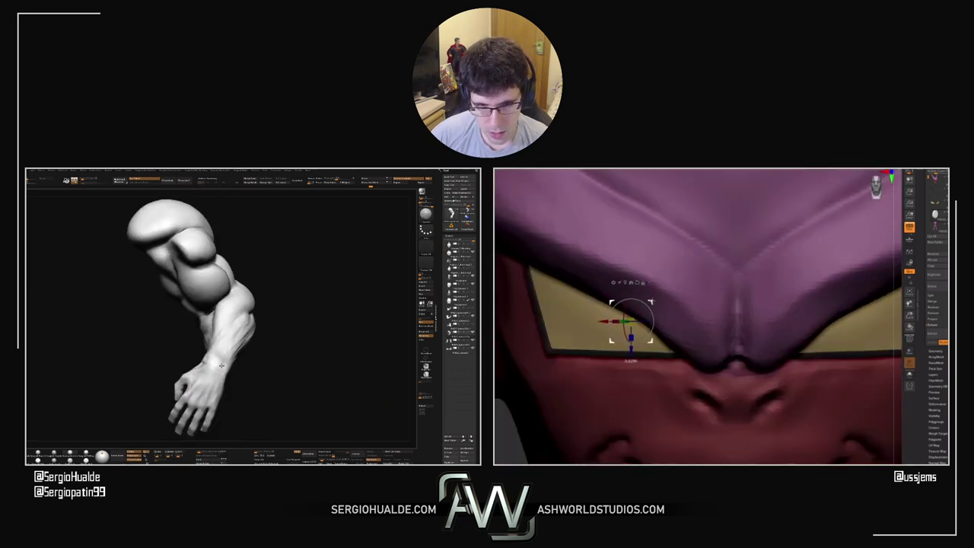
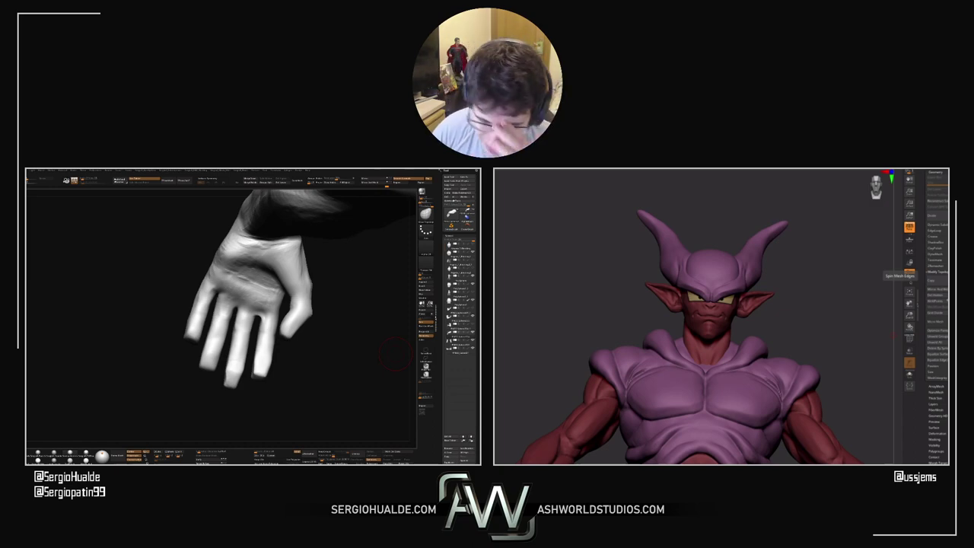
Inspect the head with its pupils, eye rims and ears from several angles
{"action": "right_click_drag", "start_coordinate": [703, 289], "coordinate": [764, 312]}
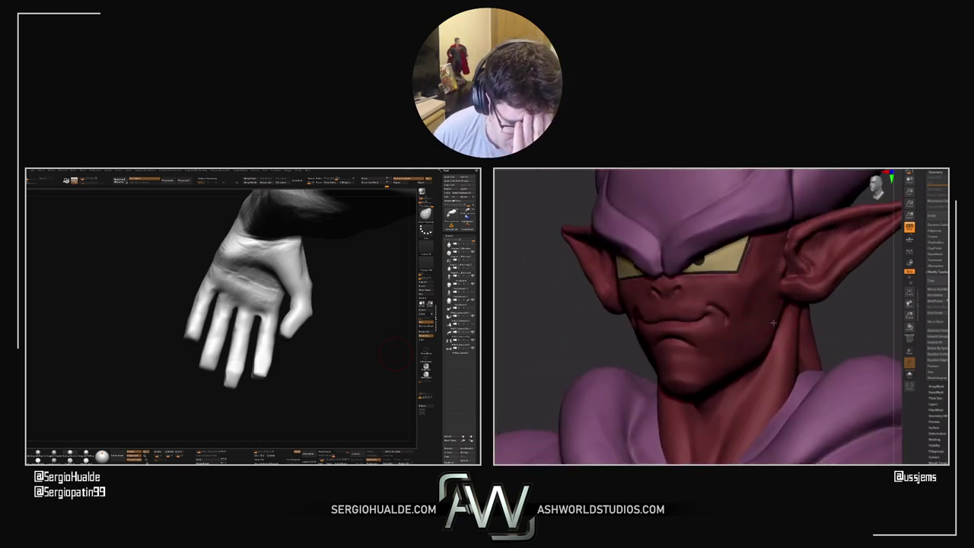
{"action": "right_click_drag", "start_coordinate": [760, 293], "coordinate": [726, 259]}
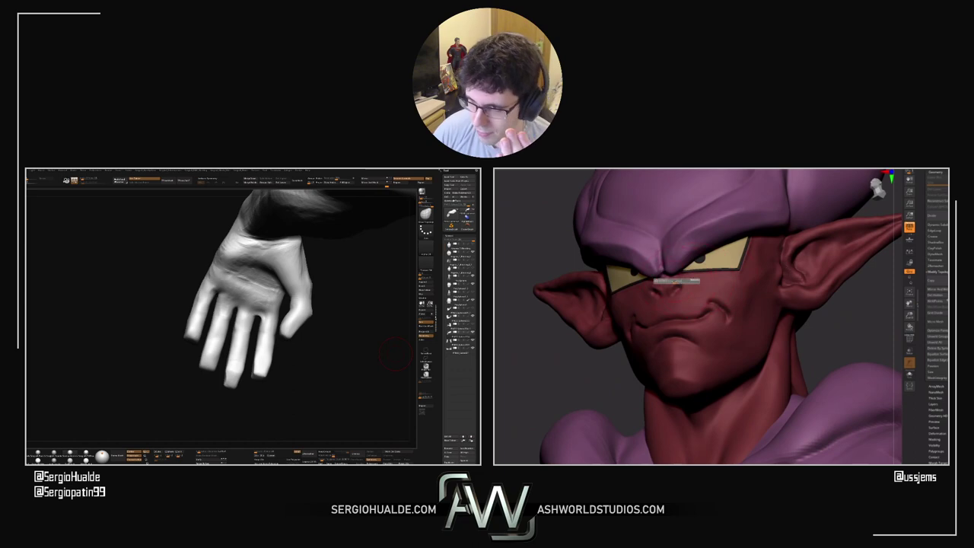
{"action": "right_click_drag", "start_coordinate": [680, 288], "coordinate": [769, 282]}
{"action": "right_click_drag", "start_coordinate": [845, 224], "coordinate": [837, 268]}
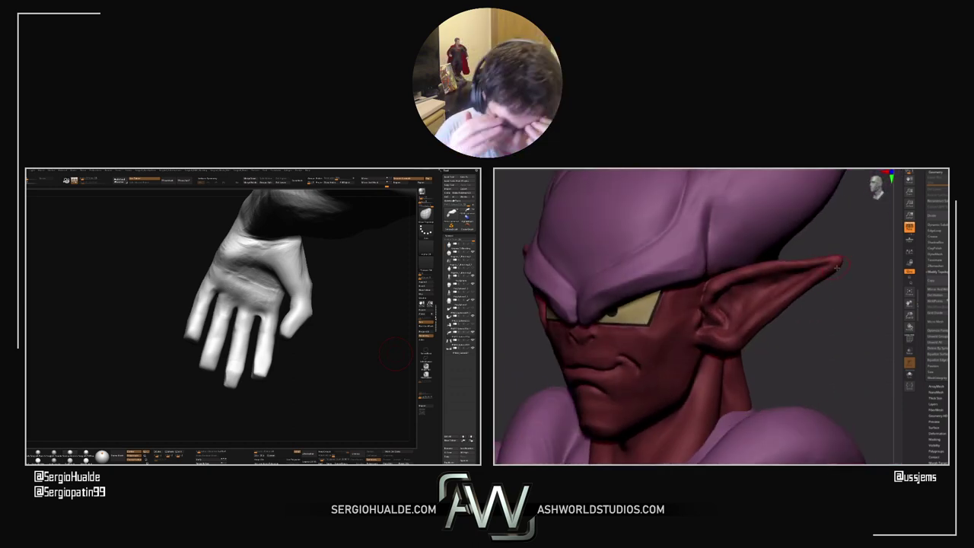
Examine the horned character's ears, brow and face in close-up, from the side and from the front
{"action": "mouse_move", "coordinate": [839, 267]}
{"action": "left_mouse_down"}
{"action": "mouse_move", "coordinate": [829, 269]}
{"action": "mouse_move", "coordinate": [844, 270]}
{"action": "left_mouse_up"}
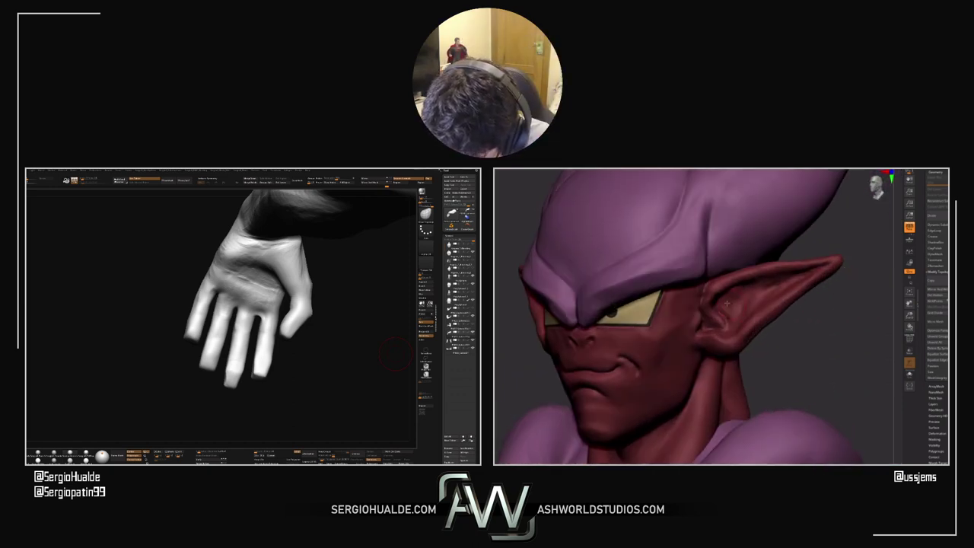
{"action": "left_click_drag", "start_coordinate": [726, 303], "coordinate": [712, 298]}
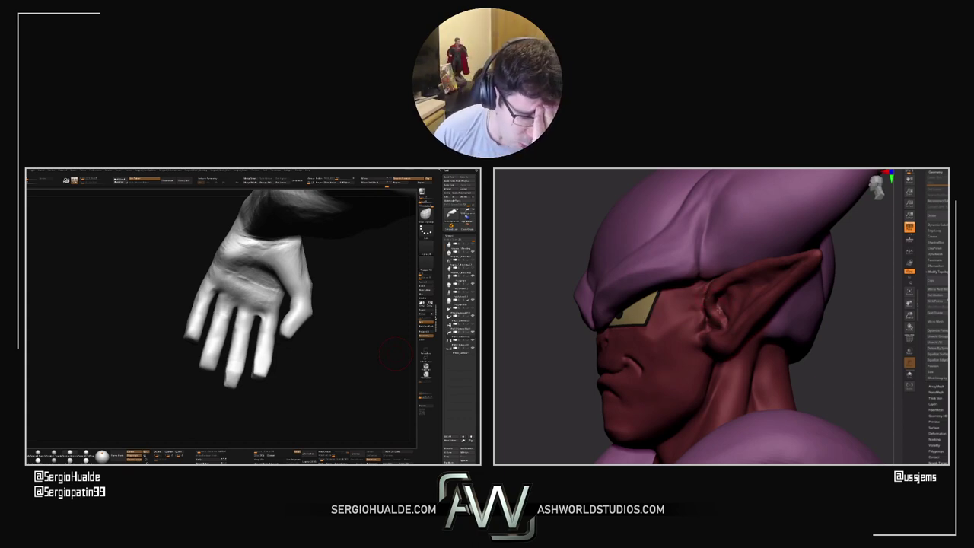
{"action": "right_click_drag", "start_coordinate": [719, 309], "coordinate": [867, 308]}
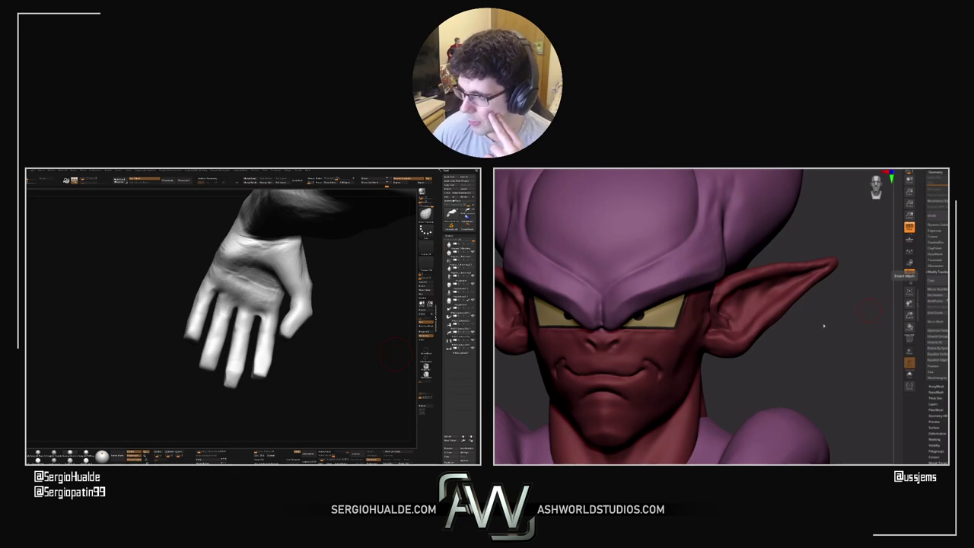
{"action": "right_click_drag", "start_coordinate": [754, 344], "coordinate": [715, 319], "text": "ctrl"}
{"action": "right_click_drag", "start_coordinate": [664, 346], "coordinate": [728, 356]}
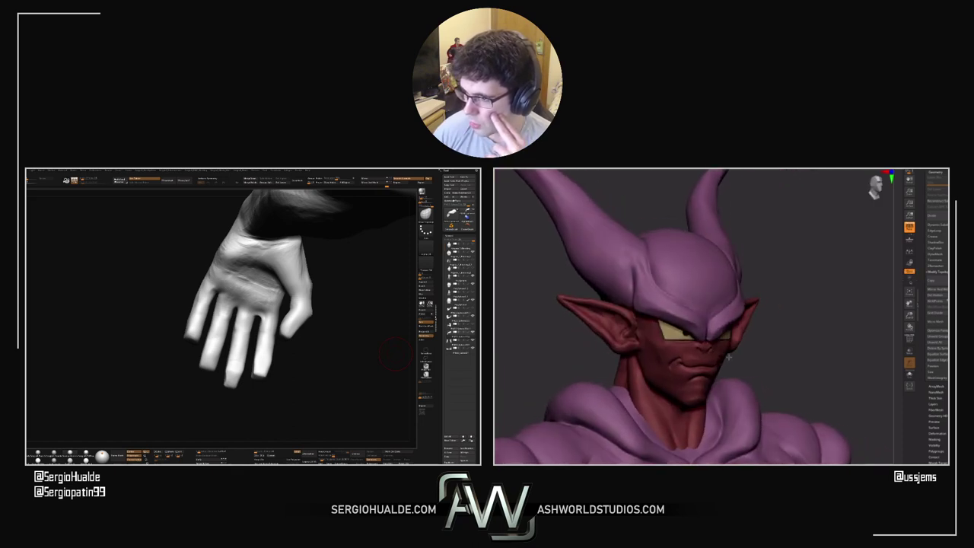
{"action": "left_click_drag", "start_coordinate": [729, 356], "coordinate": [699, 331]}
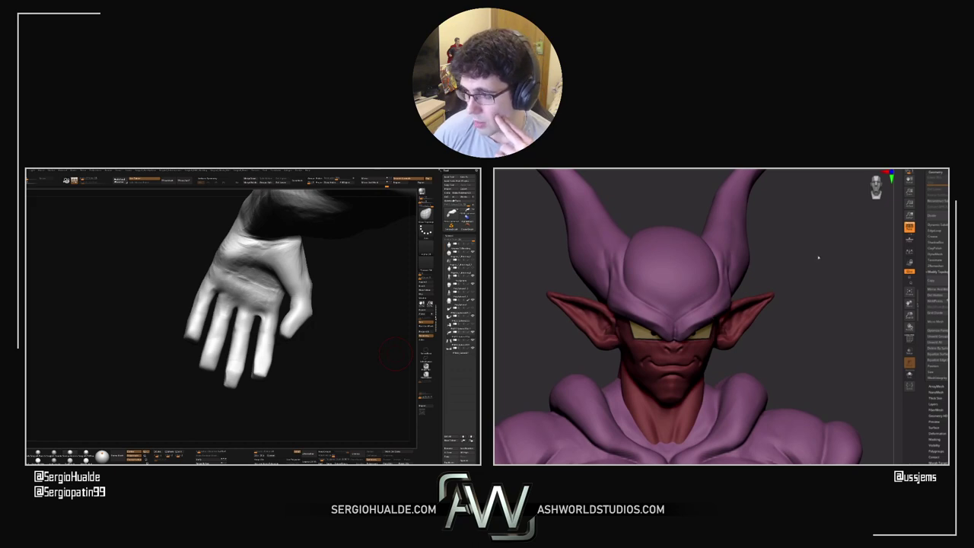
{"action": "left_click_drag", "start_coordinate": [818, 257], "coordinate": [818, 255]}
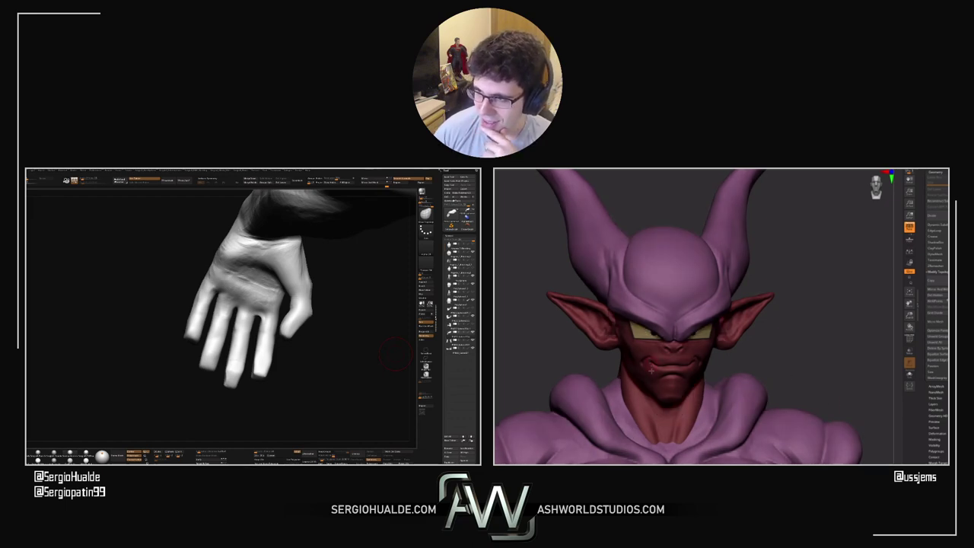
{"action": "right_click_drag", "start_coordinate": [611, 392], "coordinate": [585, 419]}
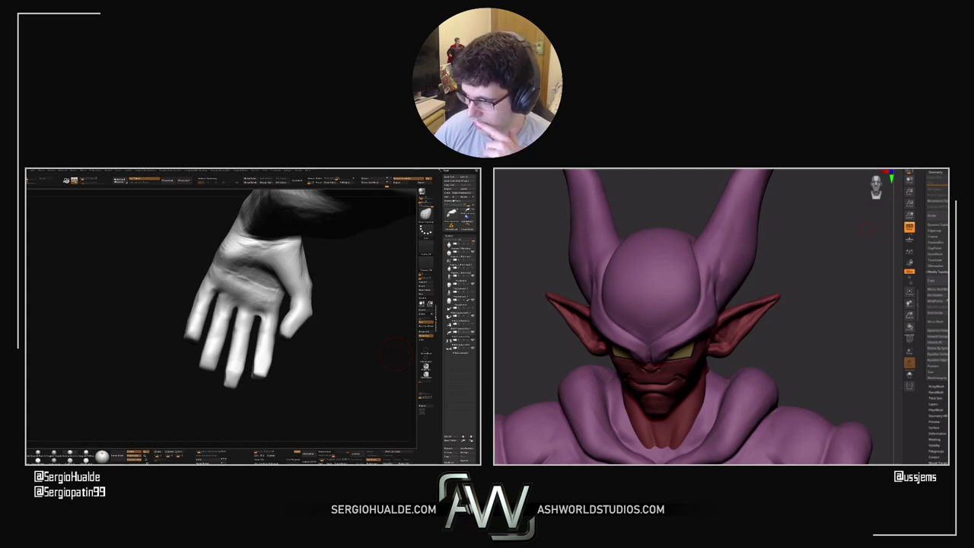
Paint the front of the neck base red down to the inner edge of the purple hood collar
{"action": "left_click_drag", "start_coordinate": [863, 348], "coordinate": [840, 249], "text": "alt"}
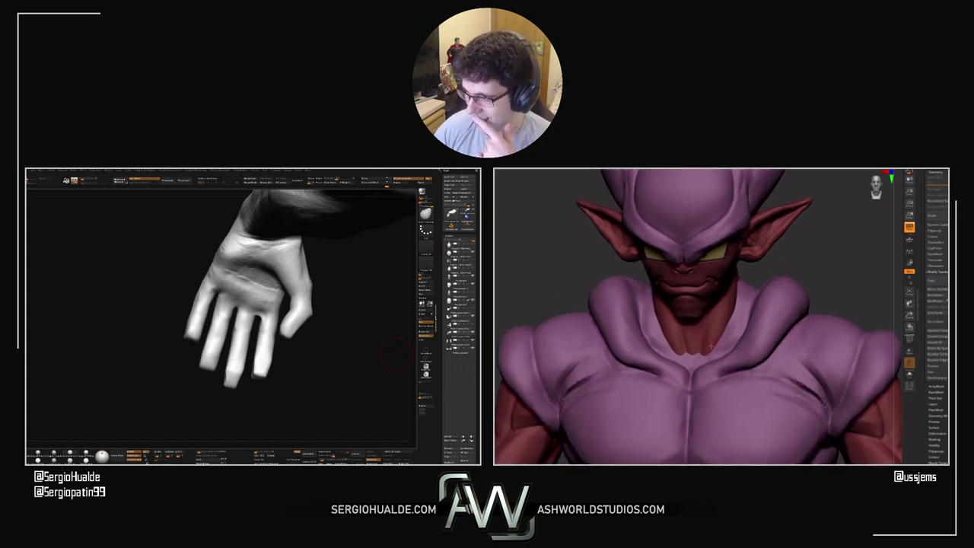
{"action": "left_click_drag", "start_coordinate": [727, 320], "coordinate": [735, 304]}
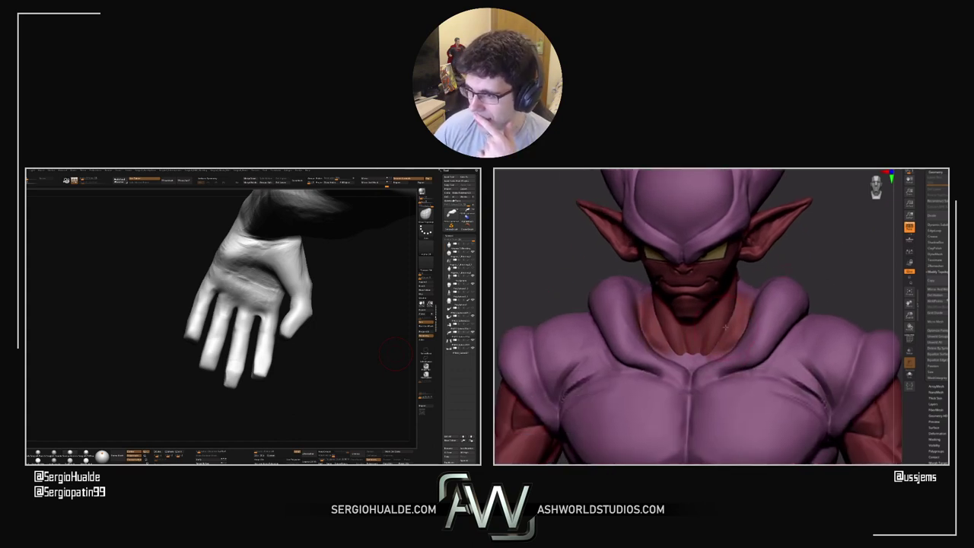
{"action": "key", "text": "ctrl+z"}
{"action": "left_click_drag", "start_coordinate": [826, 293], "coordinate": [849, 314]}
{"action": "mouse_move", "coordinate": [732, 319]}
{"action": "left_mouse_down"}
{"action": "mouse_move", "coordinate": [695, 368]}
{"action": "mouse_move", "coordinate": [733, 348]}
{"action": "mouse_move", "coordinate": [741, 298]}
{"action": "left_mouse_up"}
Extend the red skin colour around the nape and upper back inside the hood collar
{"action": "right_click_drag", "start_coordinate": [734, 317], "coordinate": [612, 232], "text": "ctrl"}
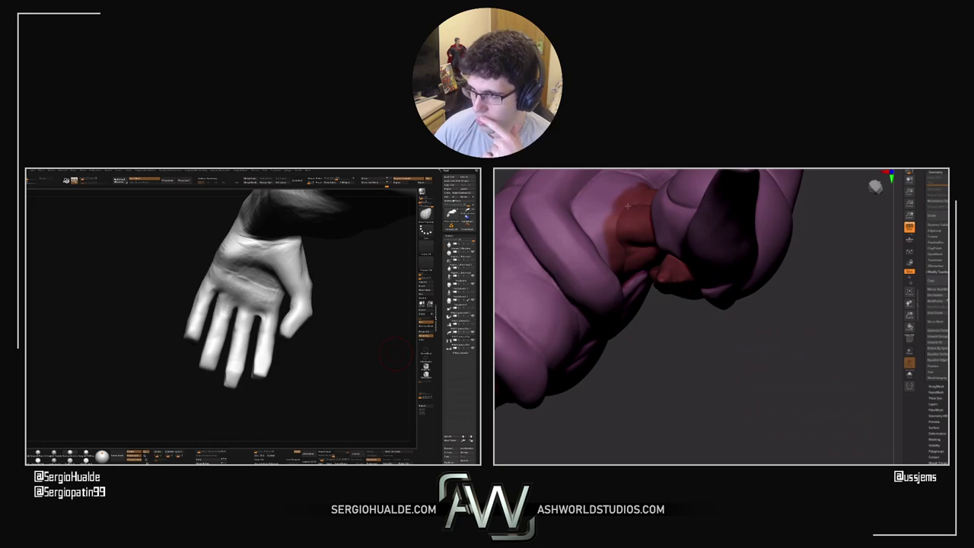
{"action": "mouse_move", "coordinate": [627, 209]}
{"action": "left_mouse_down"}
{"action": "mouse_move", "coordinate": [616, 217]}
{"action": "mouse_move", "coordinate": [611, 193]}
{"action": "mouse_move", "coordinate": [602, 182]}
{"action": "mouse_move", "coordinate": [589, 195]}
{"action": "mouse_move", "coordinate": [595, 189]}
{"action": "left_mouse_up"}
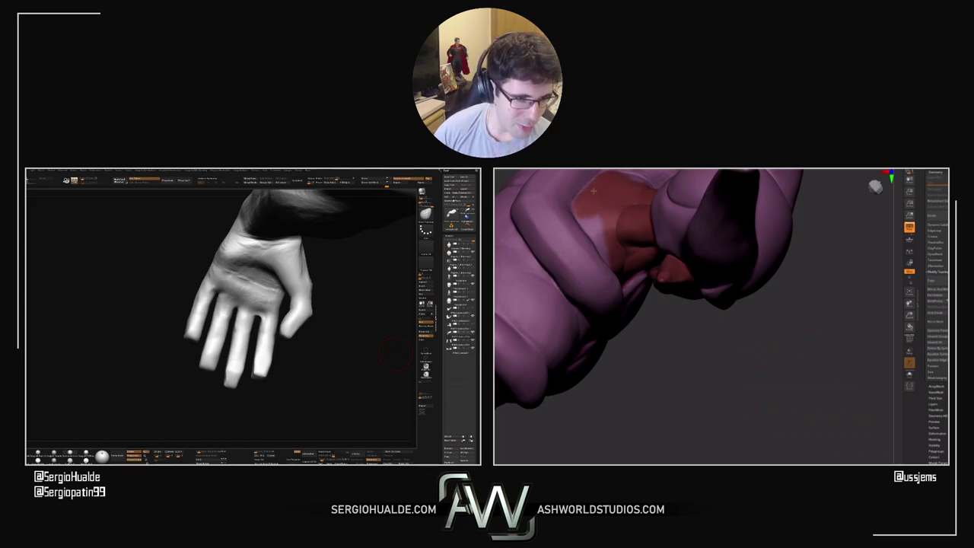
{"action": "mouse_move", "coordinate": [685, 328]}
{"action": "left_mouse_down"}
{"action": "mouse_move", "coordinate": [653, 297]}
{"action": "mouse_move", "coordinate": [657, 322]}
{"action": "left_mouse_up"}
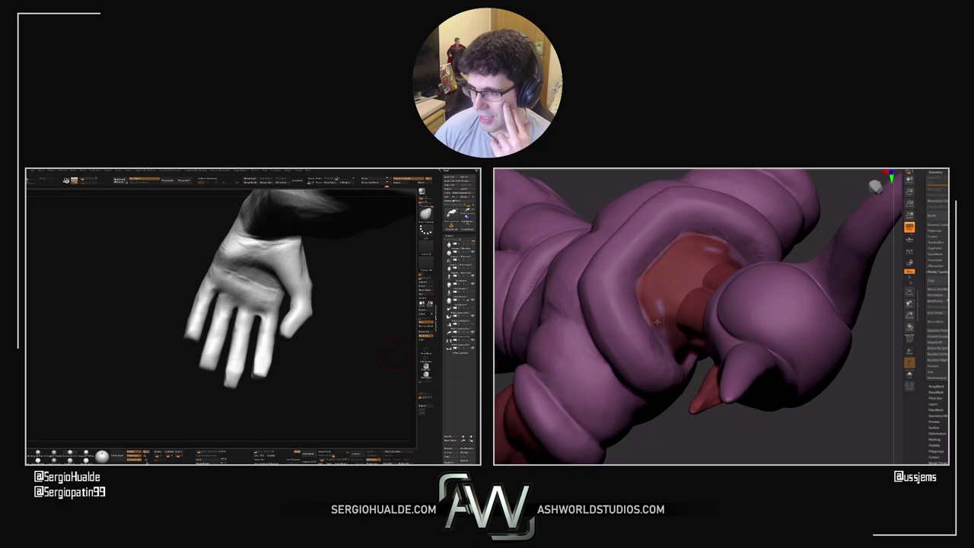
{"action": "mouse_move", "coordinate": [667, 291]}
{"action": "right_mouse_down"}
{"action": "mouse_move", "coordinate": [643, 316]}
{"action": "mouse_move", "coordinate": [703, 364]}
{"action": "mouse_move", "coordinate": [697, 349]}
{"action": "mouse_move", "coordinate": [751, 404]}
{"action": "right_mouse_up"}
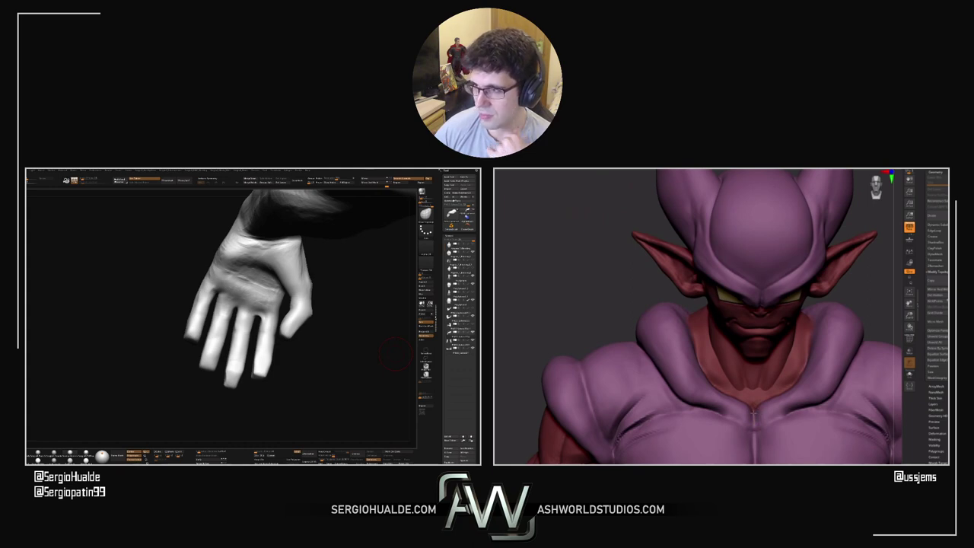
Check the horned character's overall proportions from the front, and its face and neck from several angles
{"action": "right_click_drag", "start_coordinate": [767, 413], "coordinate": [761, 265], "text": "ctrl"}
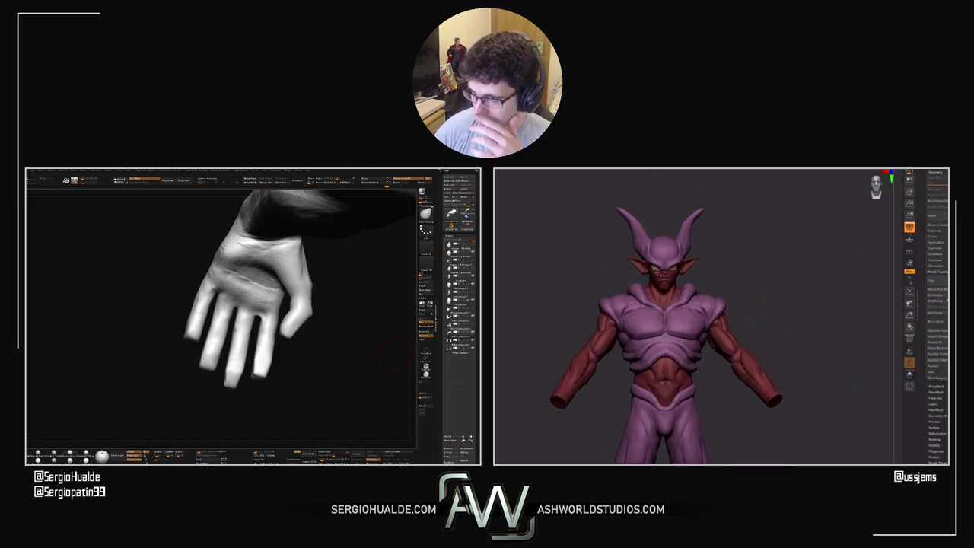
{"action": "right_click_drag", "start_coordinate": [552, 244], "coordinate": [826, 304], "text": "ctrl"}
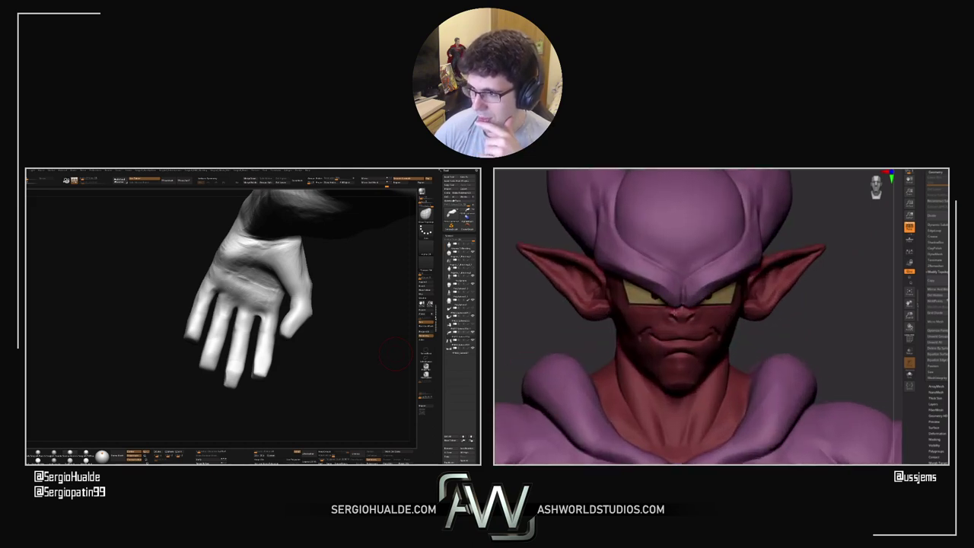
{"action": "mouse_move", "coordinate": [571, 310]}
{"action": "right_mouse_down"}
{"action": "mouse_move", "coordinate": [636, 317]}
{"action": "mouse_move", "coordinate": [583, 321]}
{"action": "right_mouse_up"}
{"action": "key", "text": "s"}
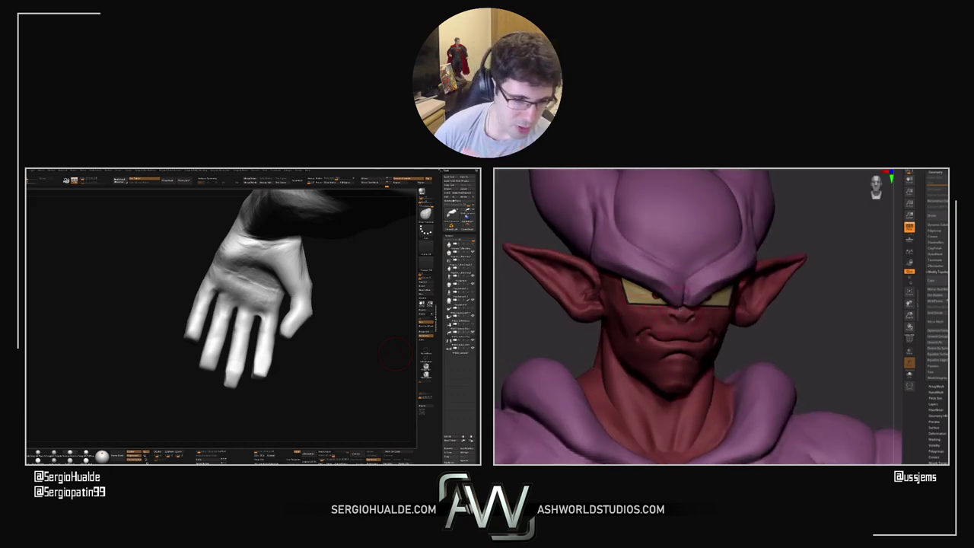
{"action": "right_click_drag", "start_coordinate": [655, 308], "coordinate": [628, 305]}
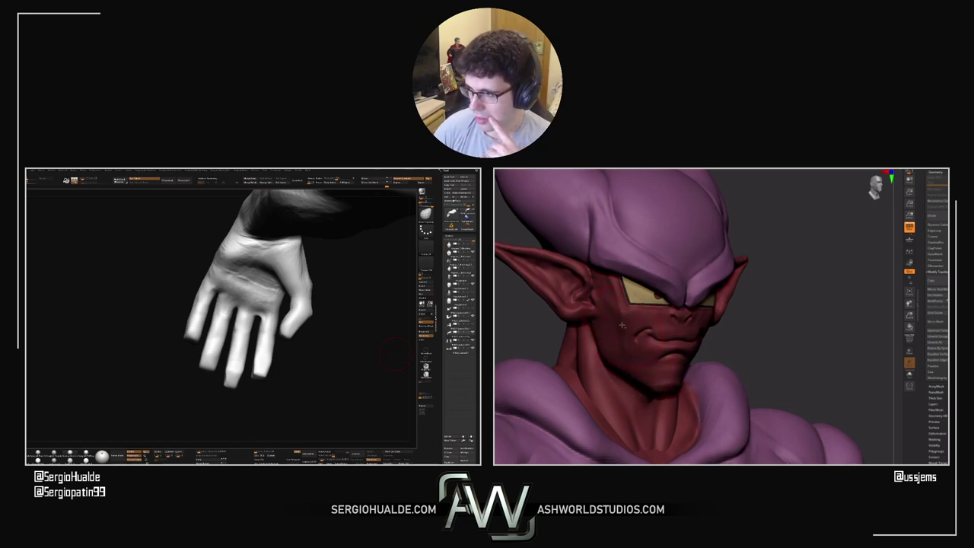
{"action": "left_click_drag", "start_coordinate": [741, 342], "coordinate": [758, 341]}
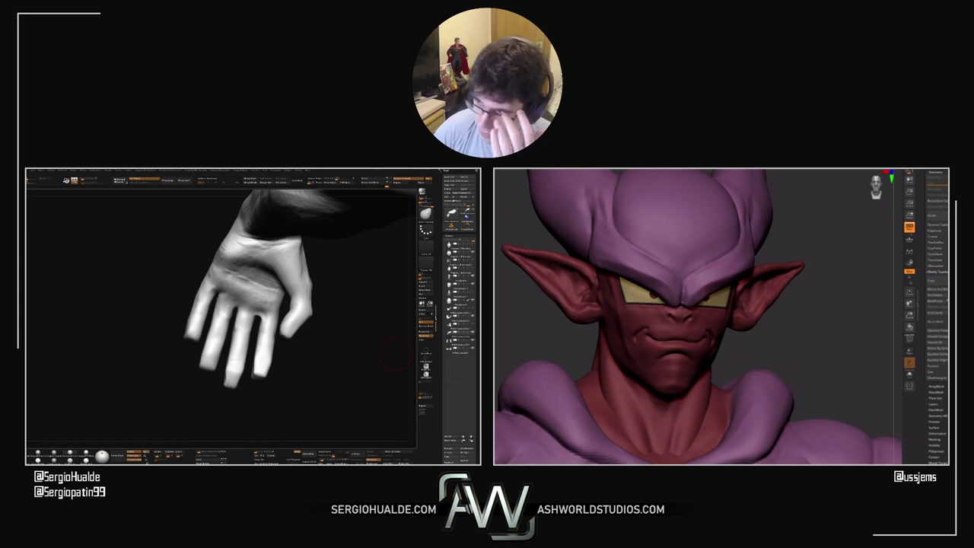
{"action": "left_click_drag", "start_coordinate": [742, 342], "coordinate": [774, 340]}
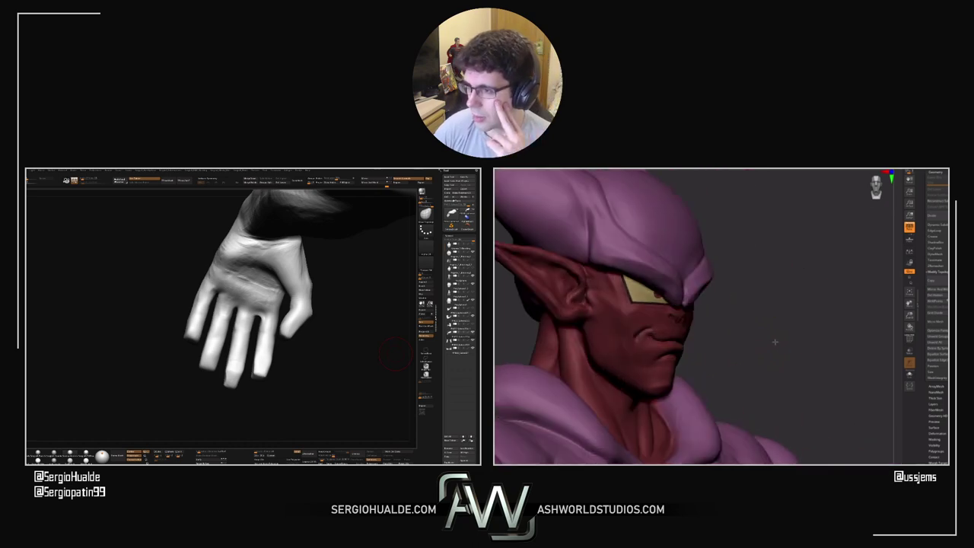
Switch to a Move brush, adjust its size and refine the horned character's cheek and jaw contours
{"action": "key", "text": "b"}
{"action": "key", "text": "m"}
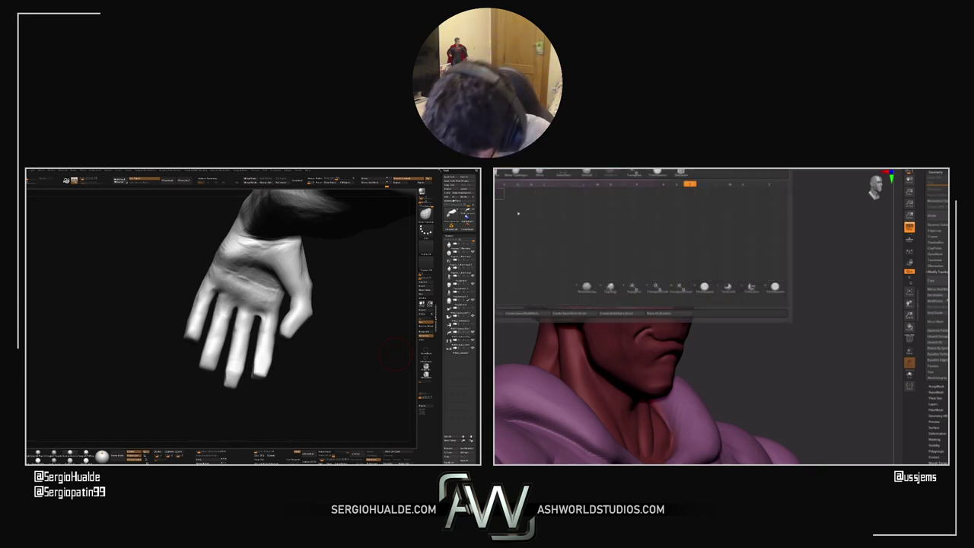
{"action": "left_click", "coordinate": [777, 288]}
{"action": "key", "text": "s"}
{"action": "left_click", "coordinate": [781, 293]}
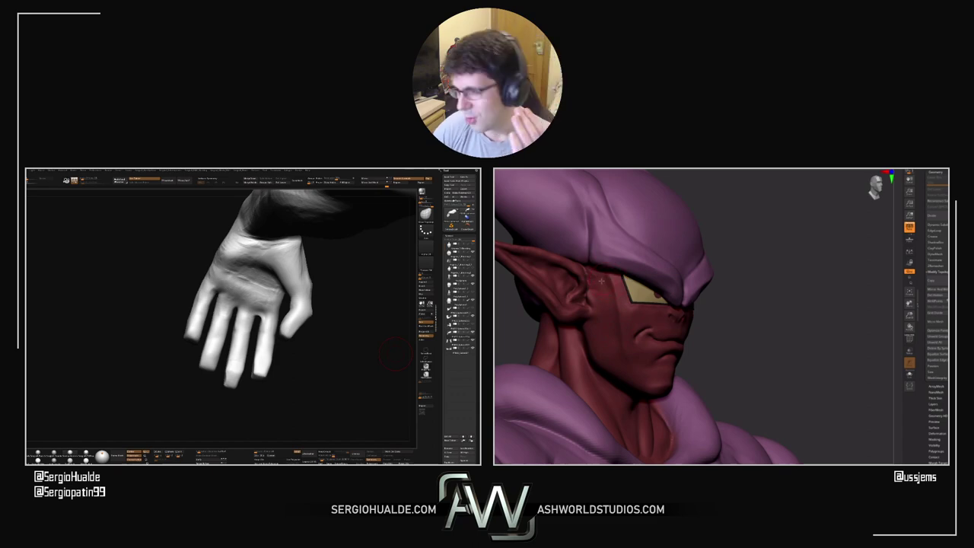
{"action": "left_click_drag", "start_coordinate": [702, 326], "coordinate": [780, 342]}
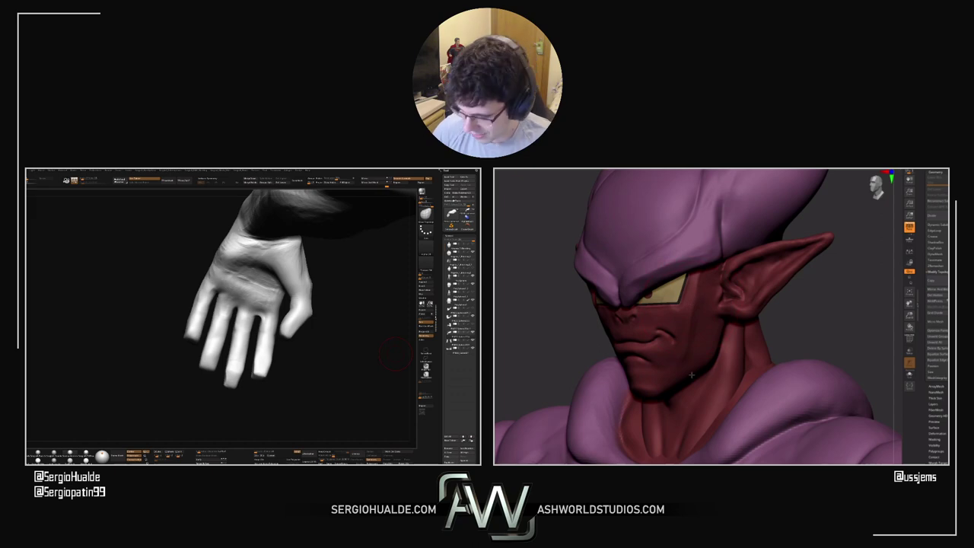
{"action": "mouse_move", "coordinate": [804, 326]}
{"action": "left_mouse_down"}
{"action": "mouse_move", "coordinate": [815, 316]}
{"action": "mouse_move", "coordinate": [767, 336]}
{"action": "left_mouse_up"}
{"action": "key", "text": "s"}
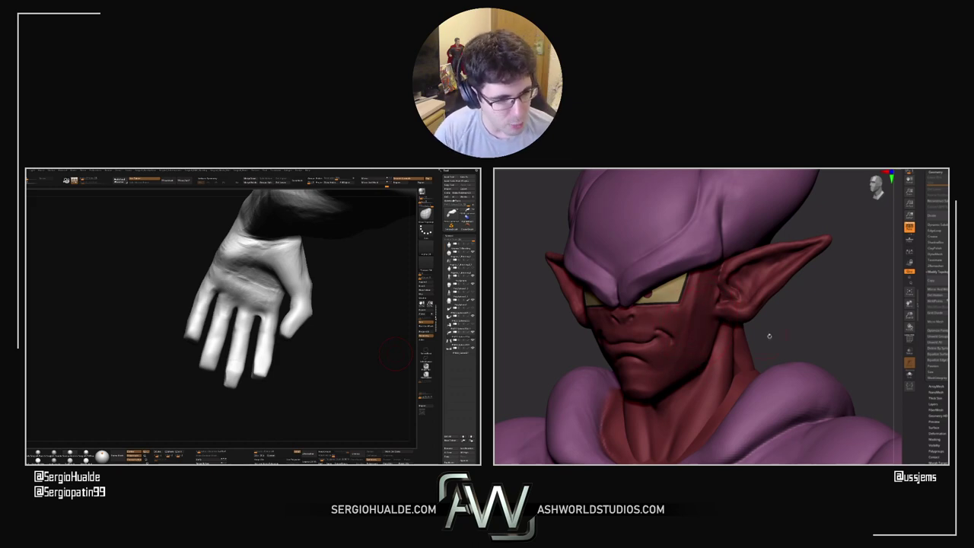
Refine the cheeks and the area around the mouth in front and three-quarter views
{"action": "left_click_drag", "start_coordinate": [771, 337], "coordinate": [819, 336]}
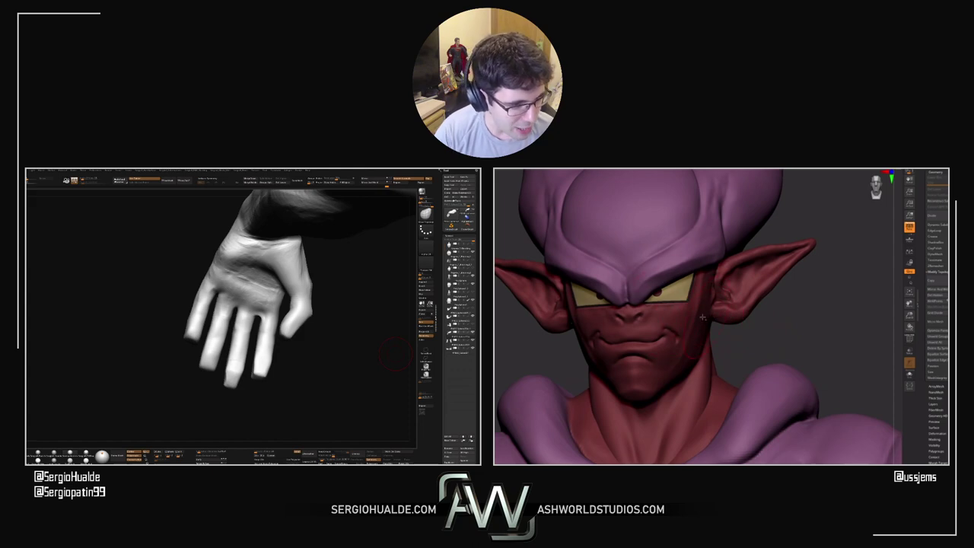
{"action": "right_click_drag", "start_coordinate": [719, 318], "coordinate": [715, 311]}
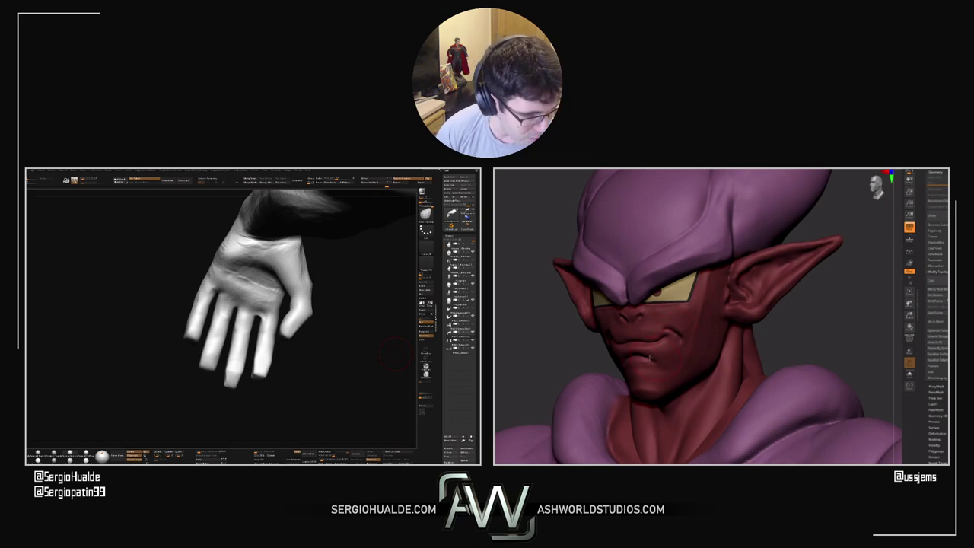
{"action": "right_click_drag", "start_coordinate": [573, 367], "coordinate": [629, 344]}
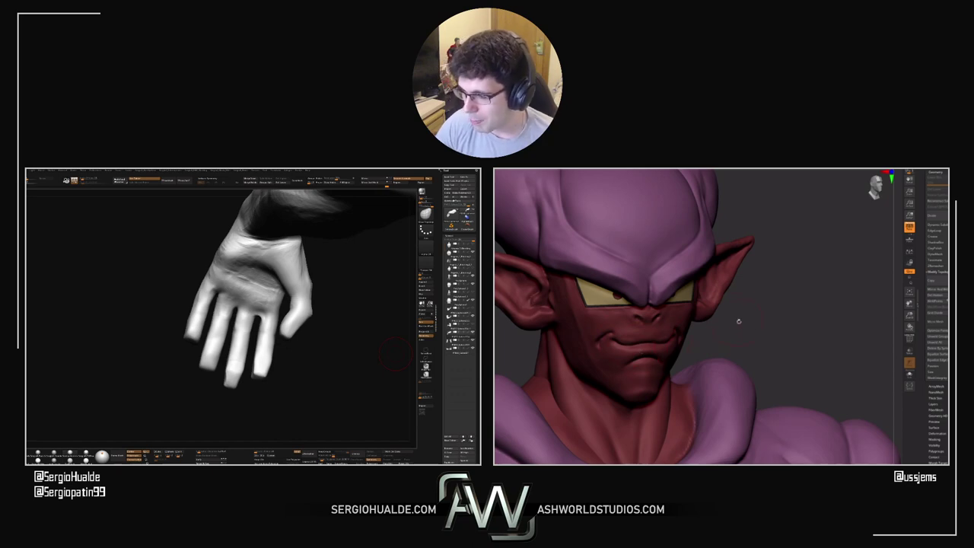
{"action": "left_click_drag", "start_coordinate": [752, 328], "coordinate": [748, 327]}
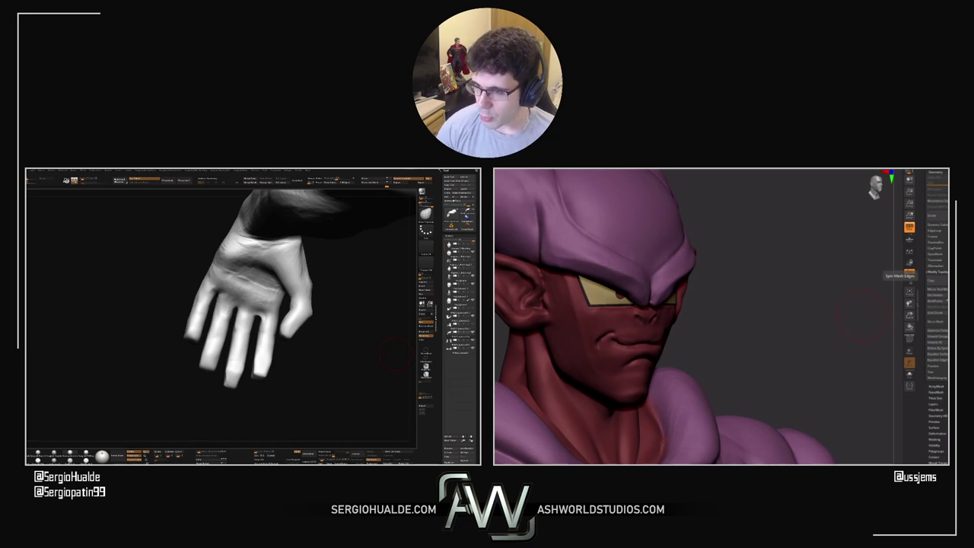
{"action": "left_click_drag", "start_coordinate": [751, 368], "coordinate": [757, 355]}
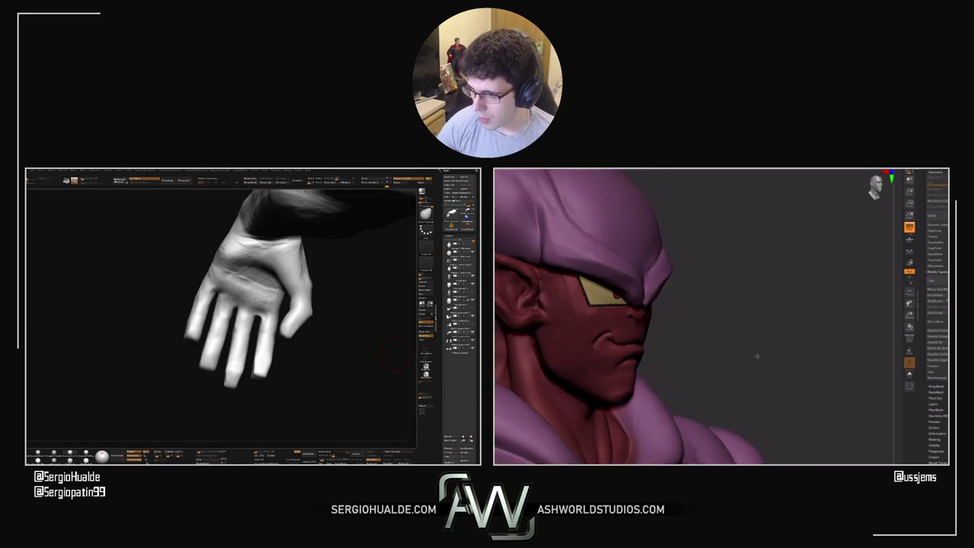
{"action": "left_click_drag", "start_coordinate": [641, 312], "coordinate": [618, 324]}
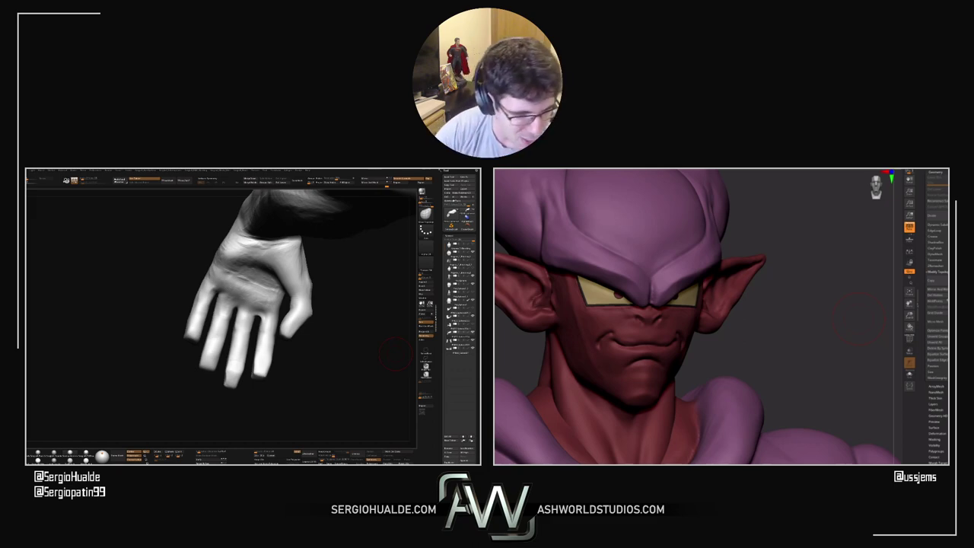
Append a sphere as a new subtool to the horned character
{"action": "left_click_drag", "start_coordinate": [770, 332], "coordinate": [793, 355], "text": "alt"}
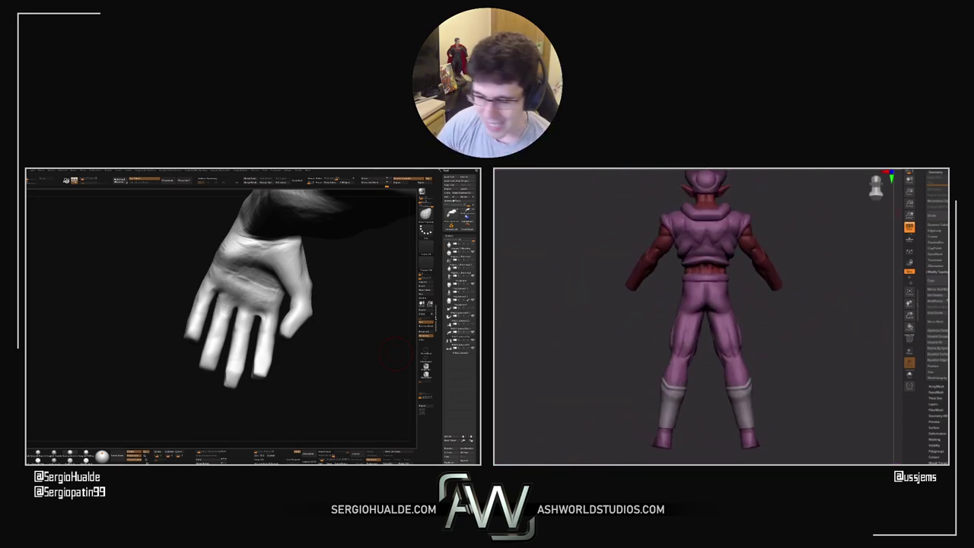
{"action": "left_click_drag", "start_coordinate": [947, 300], "coordinate": [948, 385]}
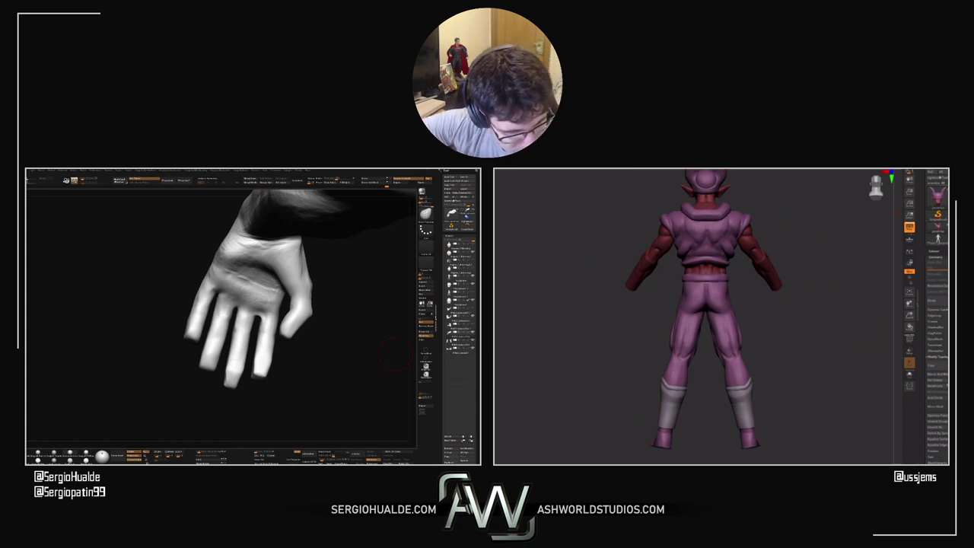
{"action": "left_click", "coordinate": [935, 251]}
{"action": "left_click", "coordinate": [946, 362]}
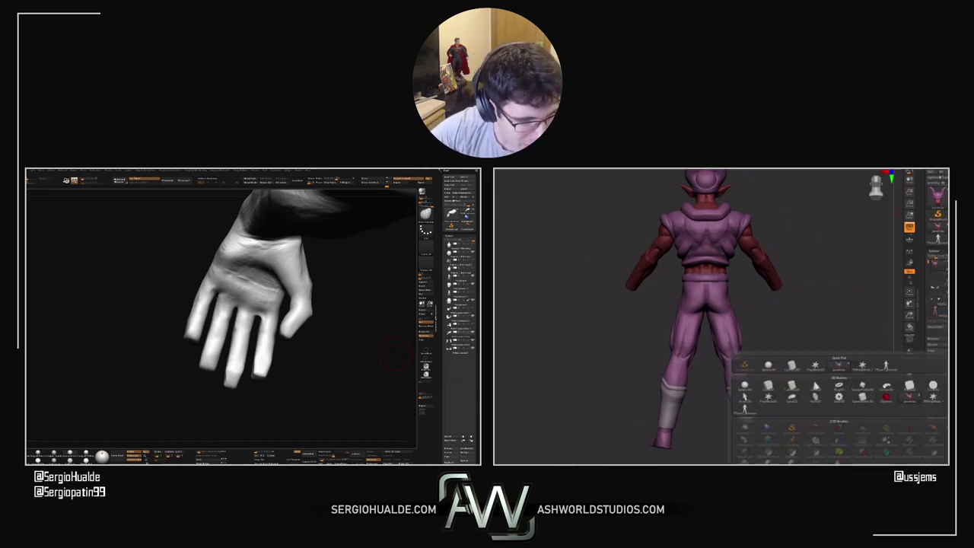
{"action": "left_click", "coordinate": [768, 366]}
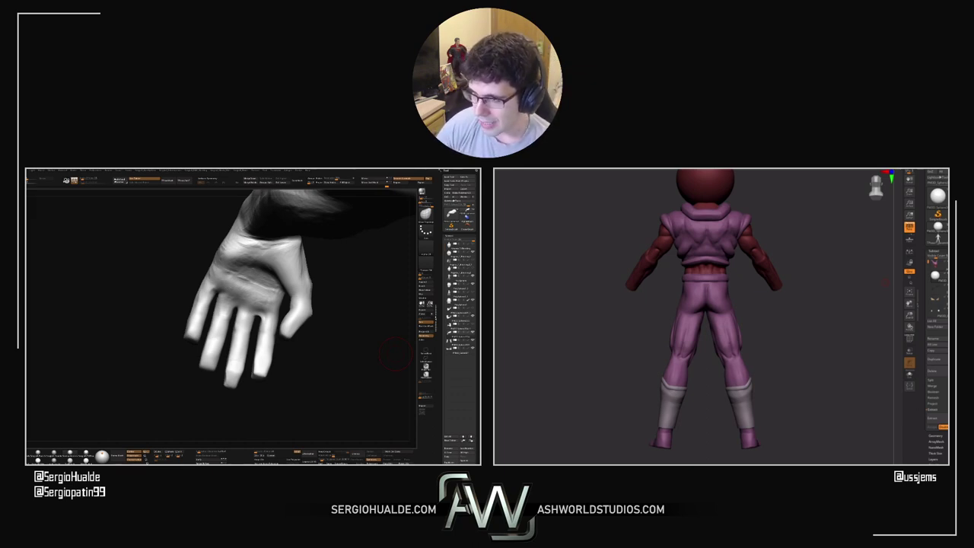
Move the new sphere down from the head to the lower back, behind the waist
{"action": "left_click_drag", "start_coordinate": [815, 277], "coordinate": [775, 342], "text": "alt"}
{"action": "key", "text": "w"}
{"action": "left_click_drag", "start_coordinate": [807, 313], "coordinate": [852, 311], "text": "shift"}
{"action": "left_click_drag", "start_coordinate": [742, 239], "coordinate": [737, 293]}
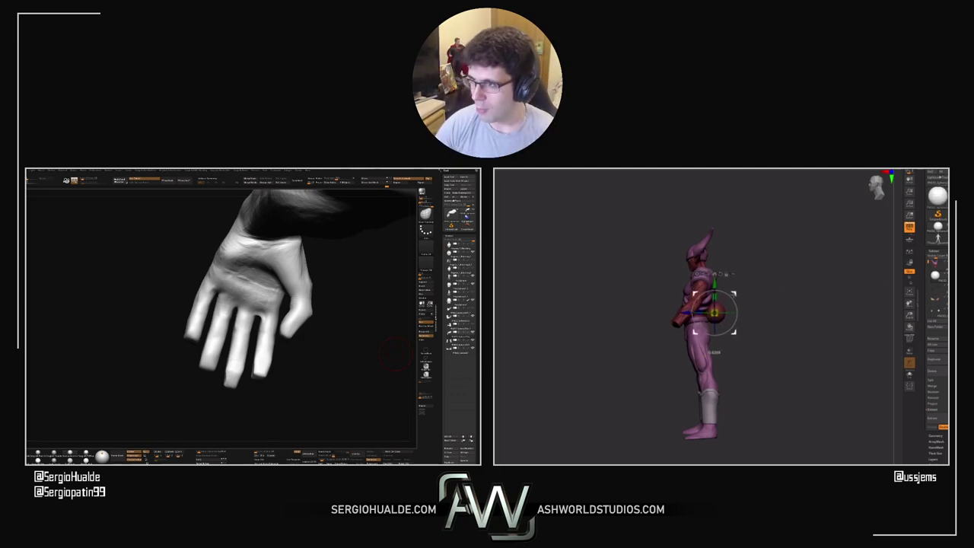
Leave the transform gizmo and choose a sculpting brush suited to pulling the lower-back sphere into a tail
{"action": "key", "text": "q"}
{"action": "left_click_drag", "start_coordinate": [721, 330], "coordinate": [758, 333], "text": "alt"}
{"action": "key", "text": "b"}
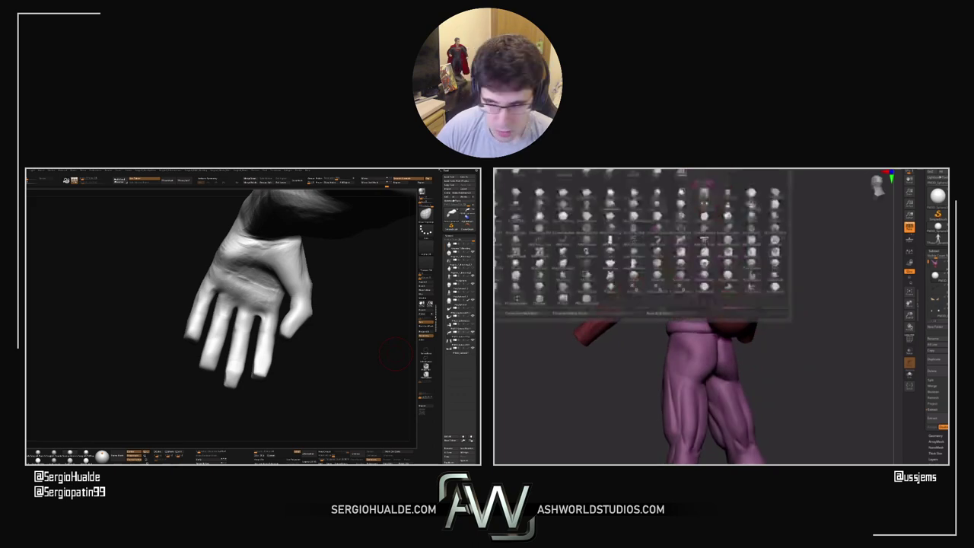
{"action": "key", "text": "s"}
{"action": "left_click", "coordinate": [774, 276]}
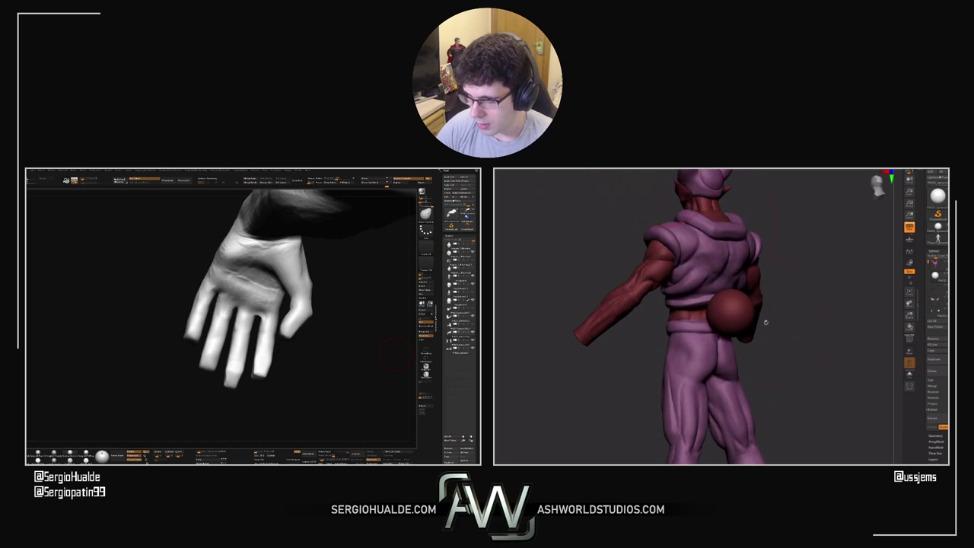
Try to pull the sphere into a long tail hanging behind the horned character's legs
{"action": "left_click_drag", "start_coordinate": [765, 323], "coordinate": [742, 325]}
{"action": "mouse_move", "coordinate": [735, 327]}
{"action": "left_mouse_down"}
{"action": "mouse_move", "coordinate": [783, 431]}
{"action": "mouse_move", "coordinate": [848, 460]}
{"action": "left_mouse_up"}
{"action": "left_click_drag", "start_coordinate": [857, 388], "coordinate": [764, 280], "text": "alt"}
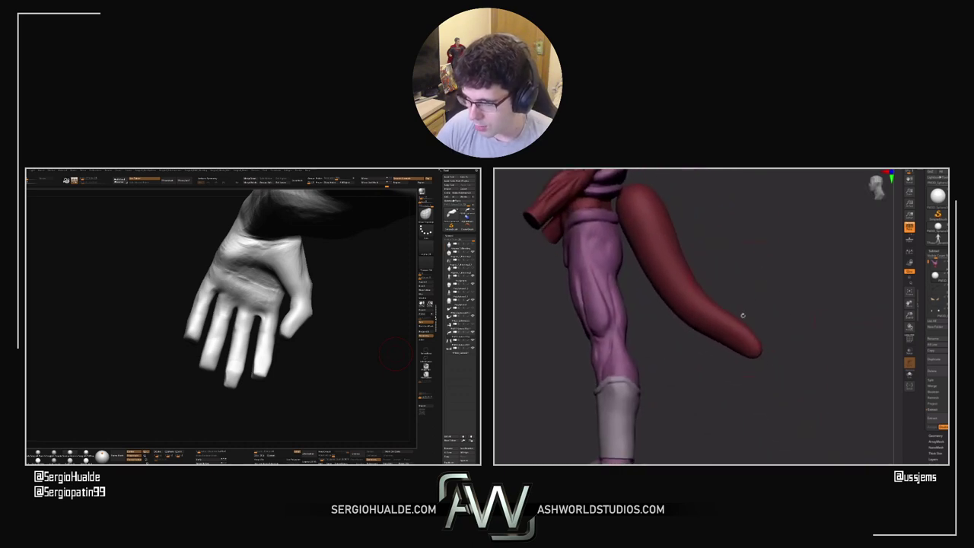
{"action": "mouse_move", "coordinate": [741, 315]}
{"action": "left_mouse_down"}
{"action": "mouse_move", "coordinate": [750, 357]}
{"action": "mouse_move", "coordinate": [789, 379]}
{"action": "mouse_move", "coordinate": [677, 380]}
{"action": "left_mouse_up"}
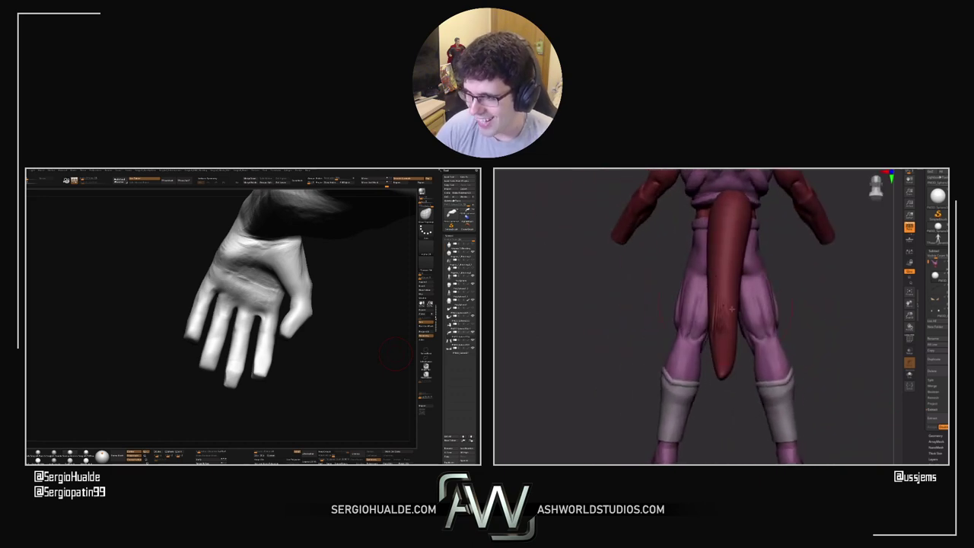
{"action": "left_click_drag", "start_coordinate": [731, 307], "coordinate": [742, 259]}
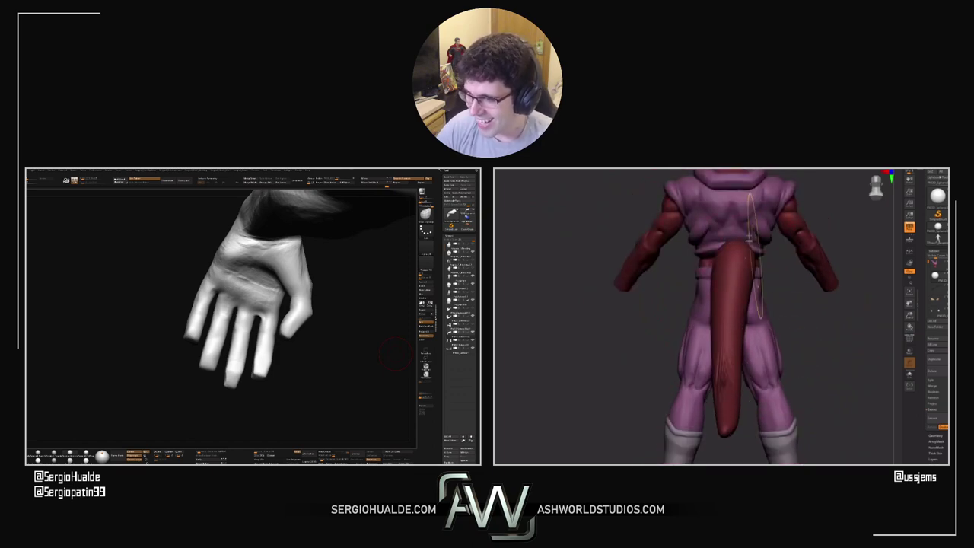
Undo the tail strokes back to the round sphere, including one further downward pull
{"action": "key", "text": "ctrl+z"}
{"action": "key", "text": "ctrl+z"}
{"action": "key", "text": "ctrl+z"}
{"action": "key", "text": "ctrl+z"}
{"action": "key", "text": "ctrl+z"}
{"action": "key", "text": "ctrl+z"}
{"action": "key", "text": "ctrl+z"}
{"action": "key", "text": "ctrl+z"}
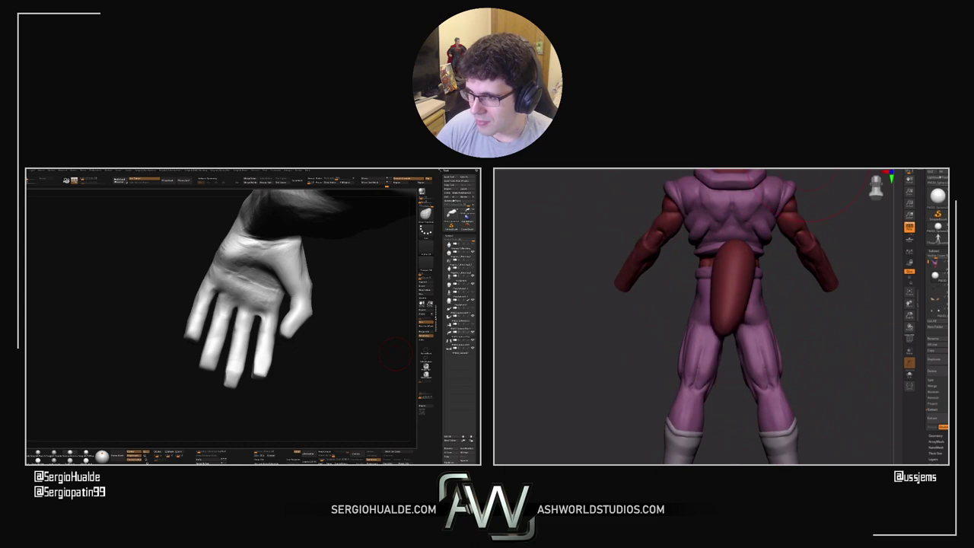
{"action": "key", "text": "ctrl+z"}
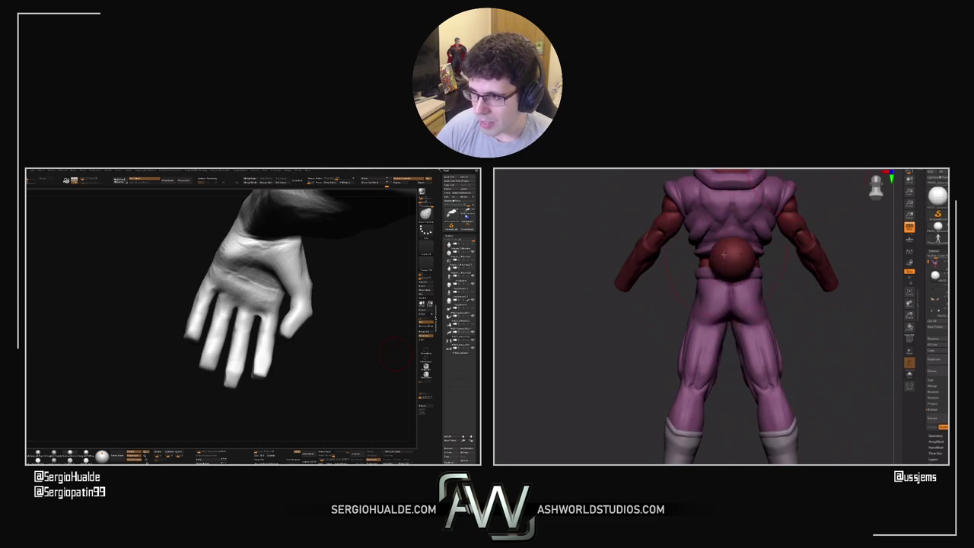
{"action": "left_click_drag", "start_coordinate": [724, 257], "coordinate": [720, 306]}
{"action": "key", "text": "ctrl+z"}
In side view, stretch the sphere down and backward into a long tapered tail and push its base against the waist
{"action": "right_click_drag", "start_coordinate": [720, 303], "coordinate": [754, 277]}
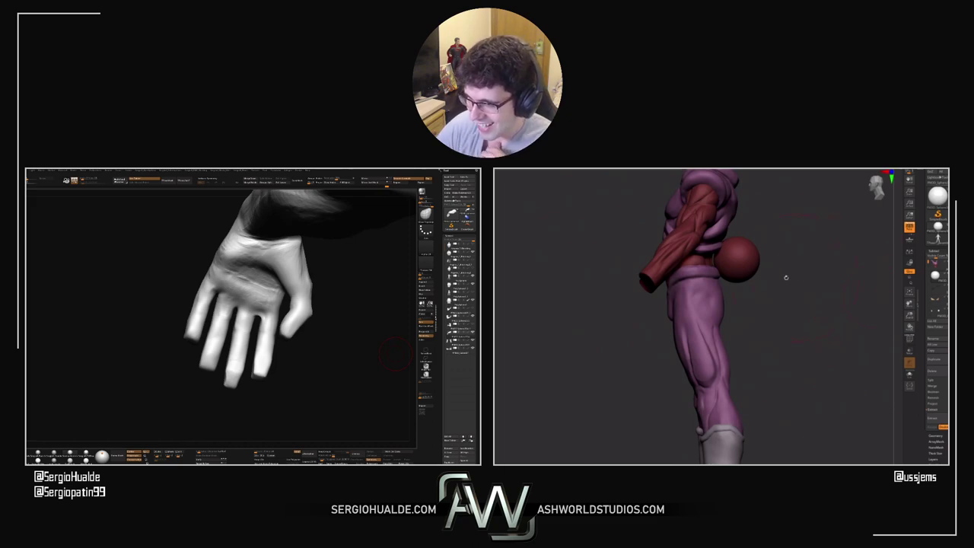
{"action": "mouse_move", "coordinate": [748, 277]}
{"action": "left_mouse_down"}
{"action": "mouse_move", "coordinate": [757, 347]}
{"action": "mouse_move", "coordinate": [782, 368]}
{"action": "left_mouse_up"}
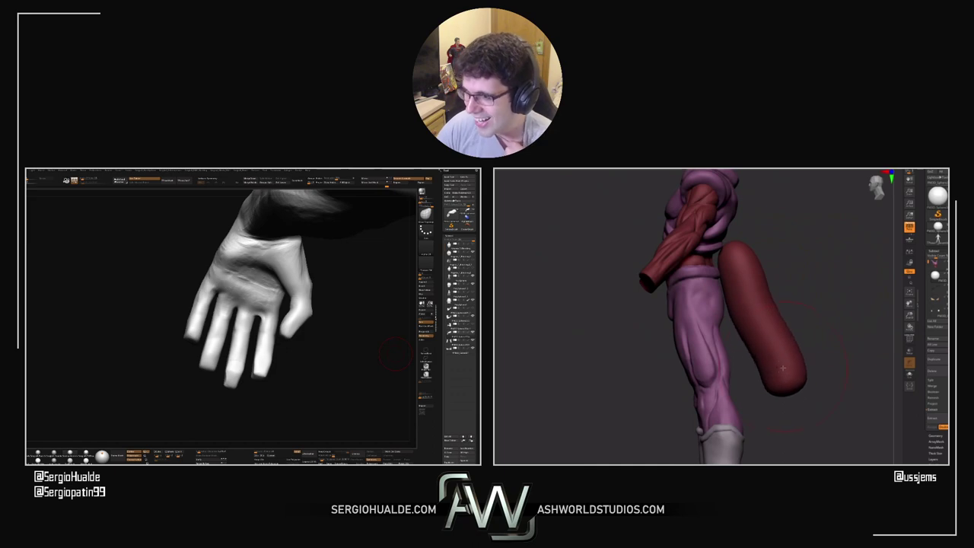
{"action": "key", "text": "ctrl+z"}
{"action": "mouse_move", "coordinate": [745, 269]}
{"action": "left_mouse_down"}
{"action": "mouse_move", "coordinate": [766, 324]}
{"action": "mouse_move", "coordinate": [808, 378]}
{"action": "mouse_move", "coordinate": [865, 414]}
{"action": "mouse_move", "coordinate": [815, 385]}
{"action": "mouse_move", "coordinate": [793, 334]}
{"action": "left_mouse_up"}
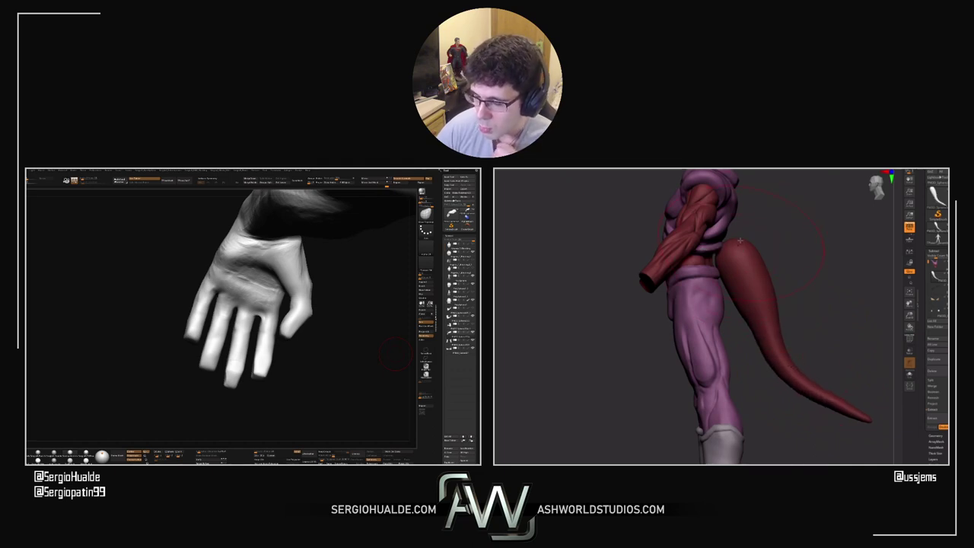
{"action": "mouse_move", "coordinate": [748, 264]}
{"action": "left_mouse_down"}
{"action": "mouse_move", "coordinate": [717, 253]}
{"action": "mouse_move", "coordinate": [710, 238]}
{"action": "left_mouse_up"}
Straighten the tail in back view so it hangs centred between the legs
{"action": "left_click_drag", "start_coordinate": [822, 263], "coordinate": [707, 252], "text": "shift"}
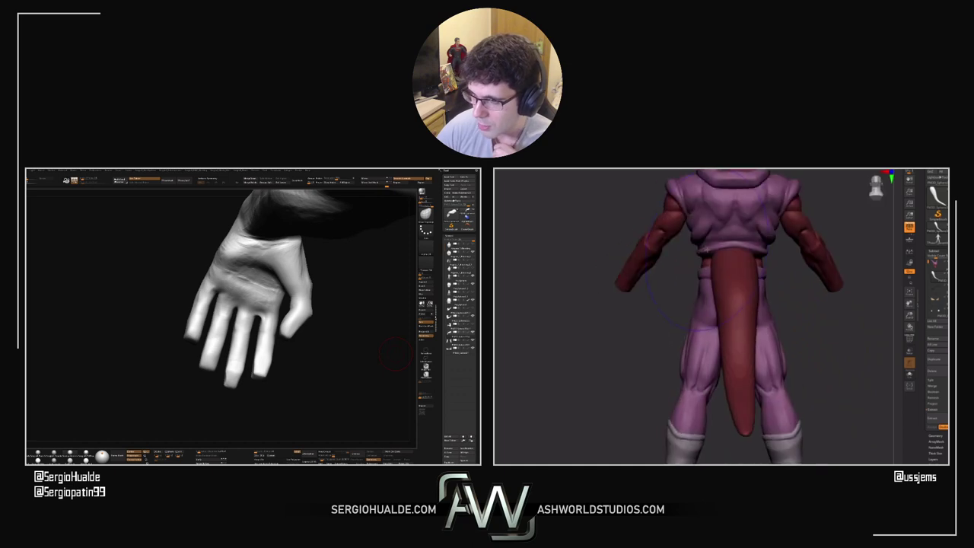
{"action": "left_click_drag", "start_coordinate": [757, 396], "coordinate": [748, 398]}
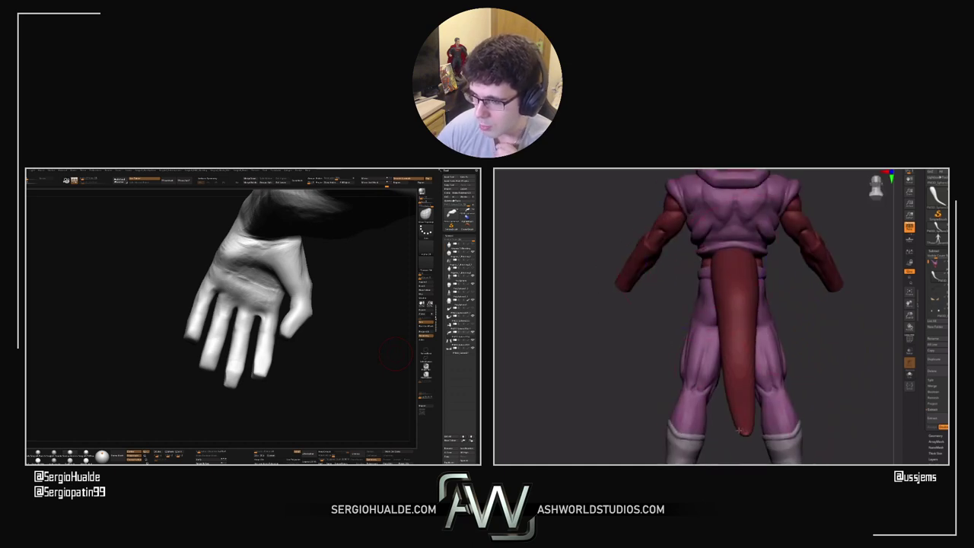
{"action": "left_click_drag", "start_coordinate": [830, 363], "coordinate": [766, 363], "text": "alt"}
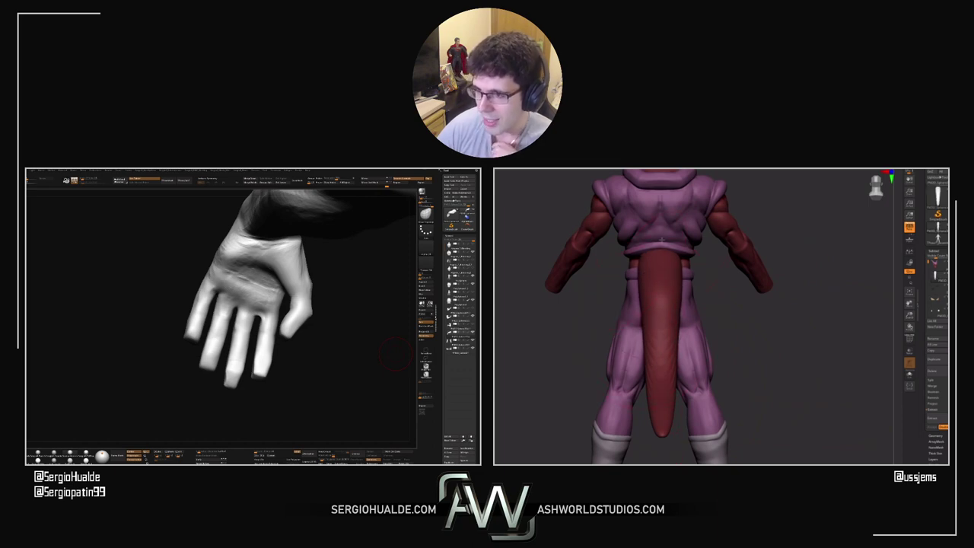
Smooth the tail's upper curve from the side, resize the brush and bend the lower end outward to a fine tip
{"action": "mouse_move", "coordinate": [679, 254]}
{"action": "right_mouse_down"}
{"action": "mouse_move", "coordinate": [691, 258]}
{"action": "mouse_move", "coordinate": [683, 258]}
{"action": "right_mouse_up"}
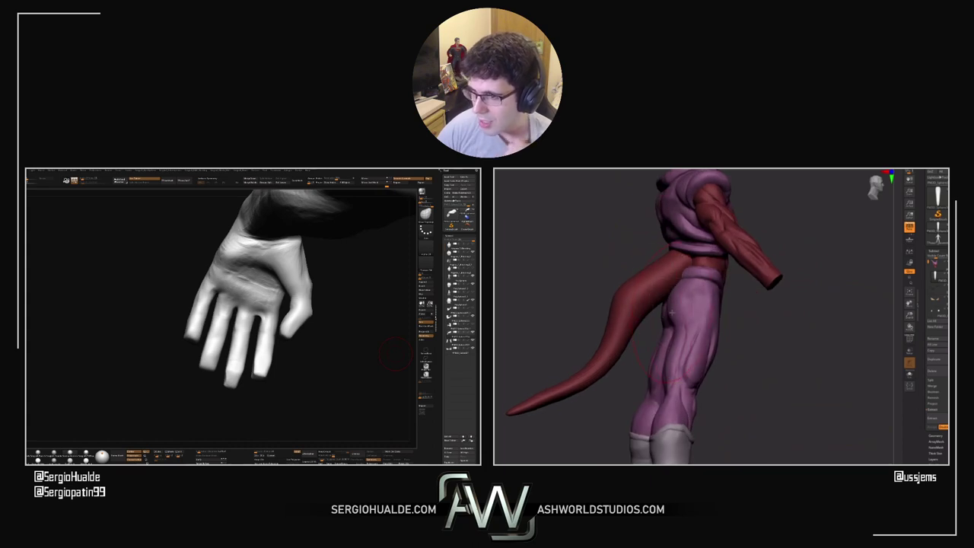
{"action": "mouse_move", "coordinate": [624, 305]}
{"action": "left_mouse_down"}
{"action": "mouse_move", "coordinate": [646, 290]}
{"action": "mouse_move", "coordinate": [646, 271]}
{"action": "mouse_move", "coordinate": [654, 277]}
{"action": "left_mouse_up"}
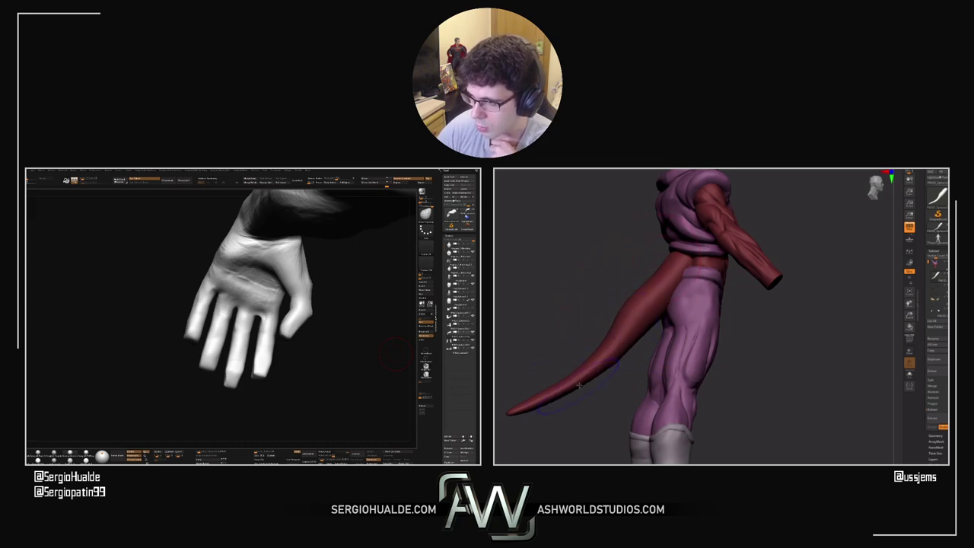
{"action": "key", "text": "s"}
{"action": "left_click_drag", "start_coordinate": [593, 370], "coordinate": [590, 370]}
{"action": "mouse_move", "coordinate": [537, 335]}
{"action": "left_mouse_down"}
{"action": "mouse_move", "coordinate": [620, 351]}
{"action": "mouse_move", "coordinate": [629, 366]}
{"action": "mouse_move", "coordinate": [711, 393]}
{"action": "left_mouse_up"}
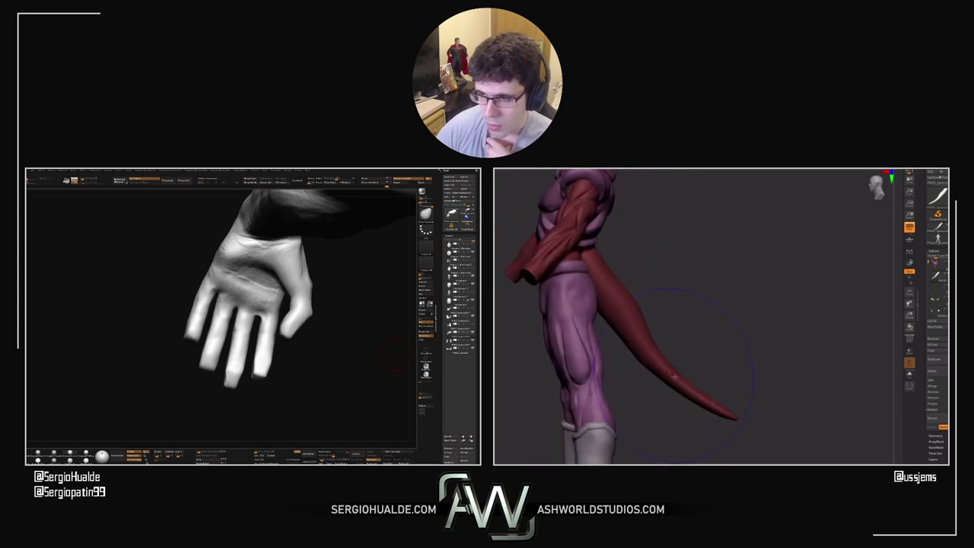
{"action": "mouse_move", "coordinate": [665, 340]}
{"action": "left_mouse_down"}
{"action": "mouse_move", "coordinate": [647, 337]}
{"action": "mouse_move", "coordinate": [681, 320]}
{"action": "mouse_move", "coordinate": [668, 375]}
{"action": "mouse_move", "coordinate": [704, 399]}
{"action": "left_mouse_up"}
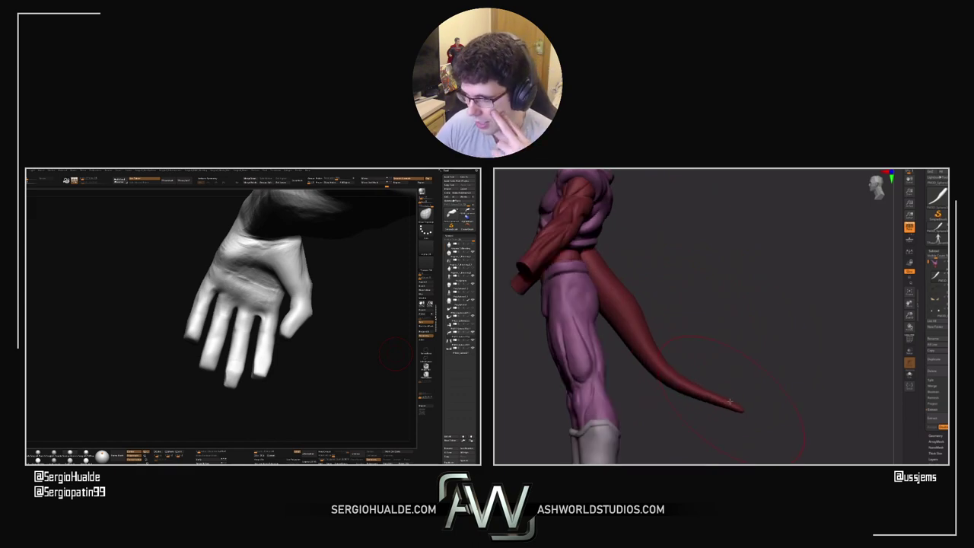
Open the tail's geometry settings and adjust the curve of its lower half and tip from the side and back
{"action": "left_click", "coordinate": [935, 436]}
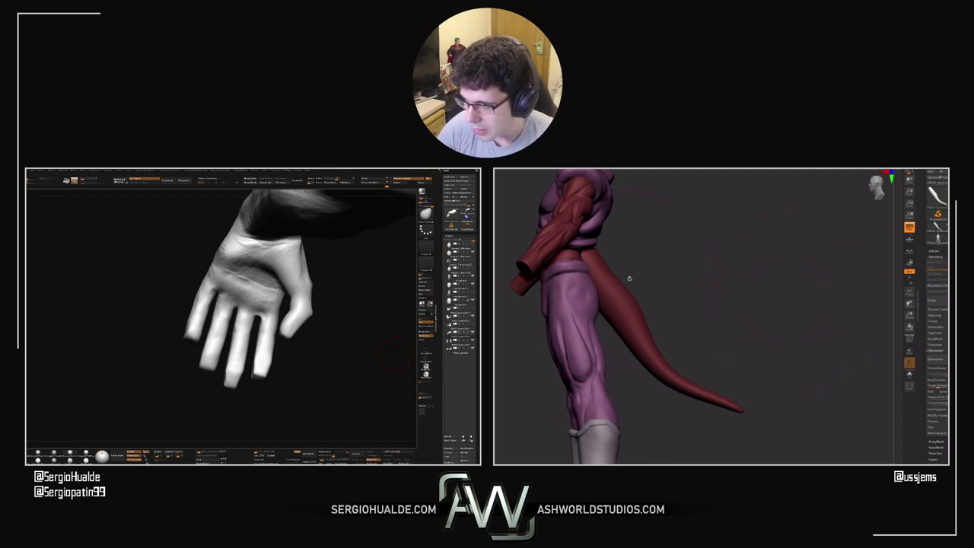
{"action": "left_click_drag", "start_coordinate": [629, 279], "coordinate": [631, 356]}
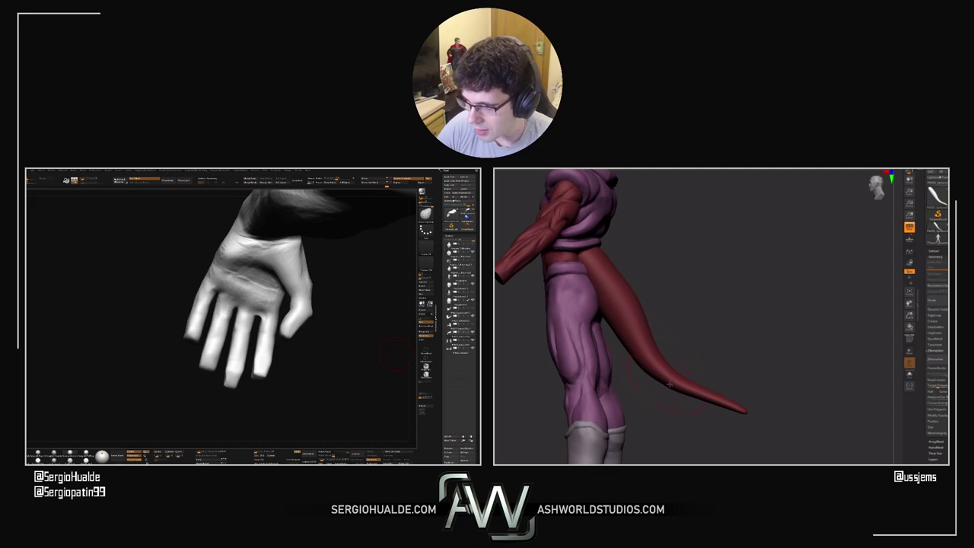
{"action": "left_click_drag", "start_coordinate": [690, 395], "coordinate": [663, 383]}
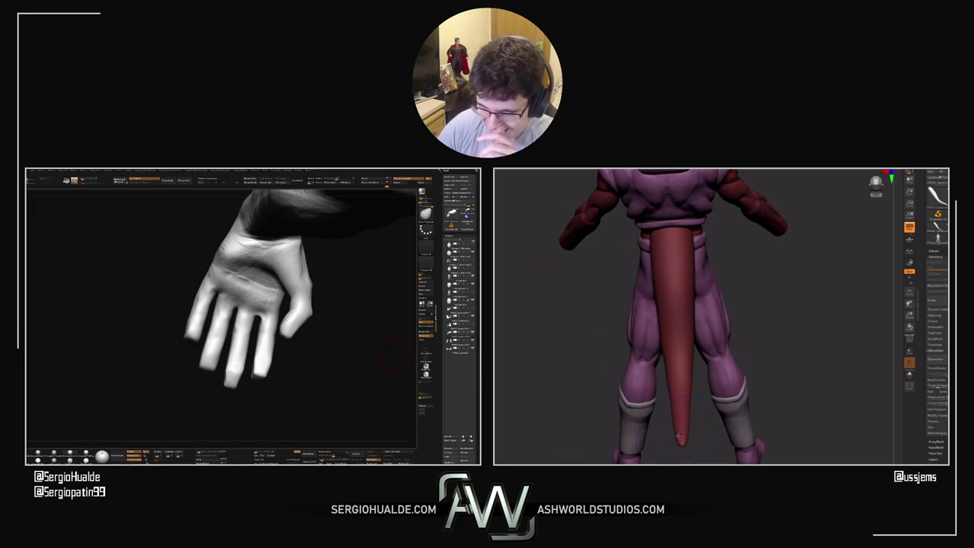
{"action": "left_click_drag", "start_coordinate": [678, 437], "coordinate": [750, 445]}
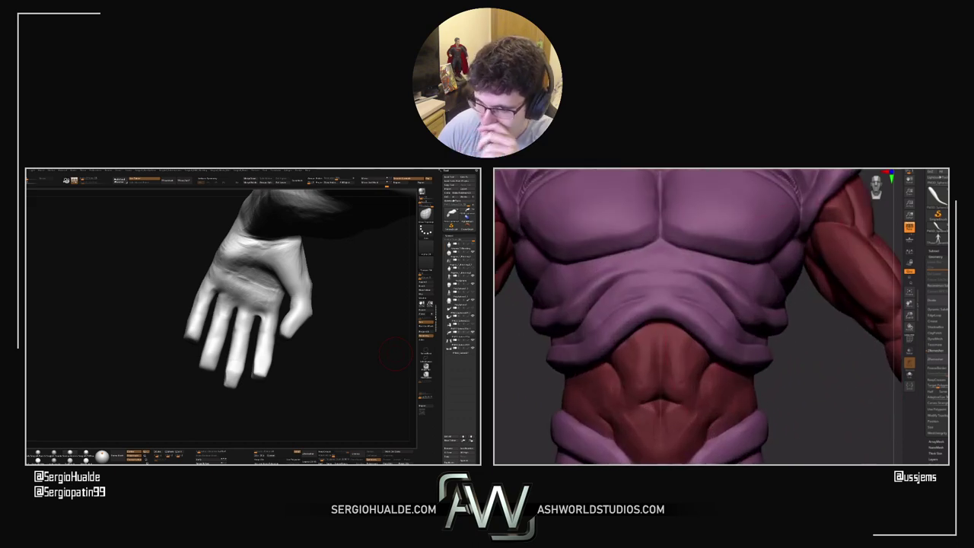
Bring the character's head into close view and make the red face the active subtool
{"action": "left_click_drag", "start_coordinate": [807, 316], "coordinate": [808, 447], "text": "alt"}
{"action": "left_click", "coordinate": [660, 194], "text": "alt"}
{"action": "left_click_drag", "start_coordinate": [796, 205], "coordinate": [798, 335], "text": "alt"}
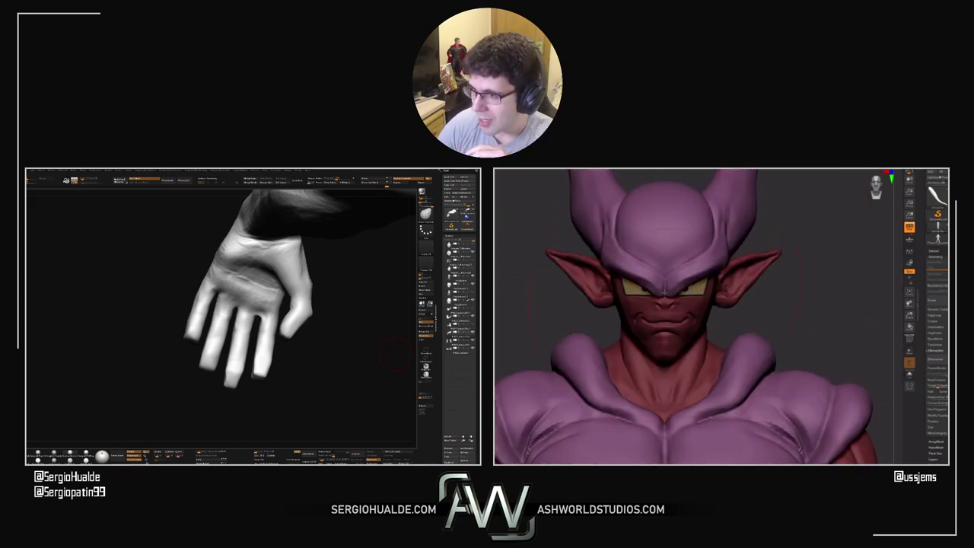
{"action": "right_click_drag", "start_coordinate": [664, 292], "coordinate": [719, 315]}
{"action": "left_click", "coordinate": [671, 313], "text": "alt"}
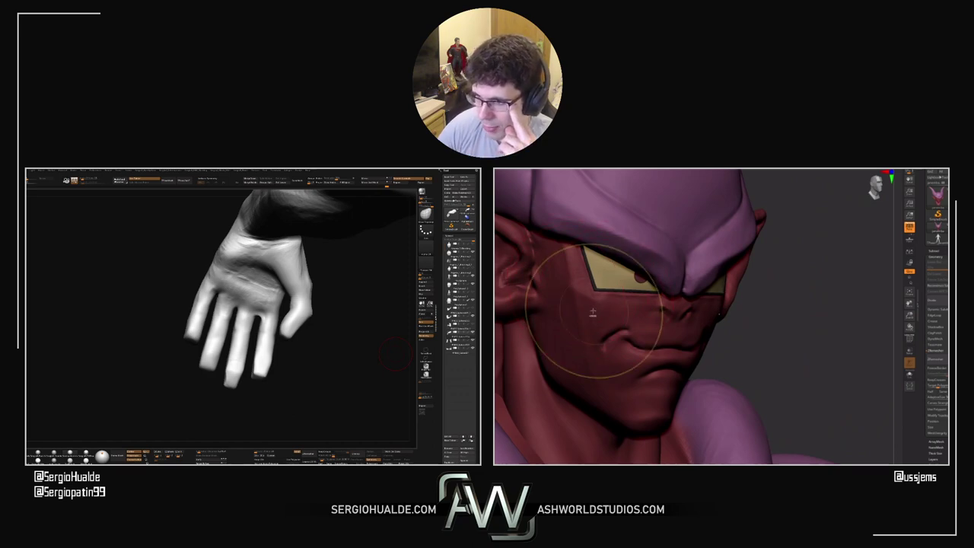
Examine the cheek, temple and jaw planes of the face from the front and at an angle
{"action": "left_click_drag", "start_coordinate": [841, 346], "coordinate": [785, 343]}
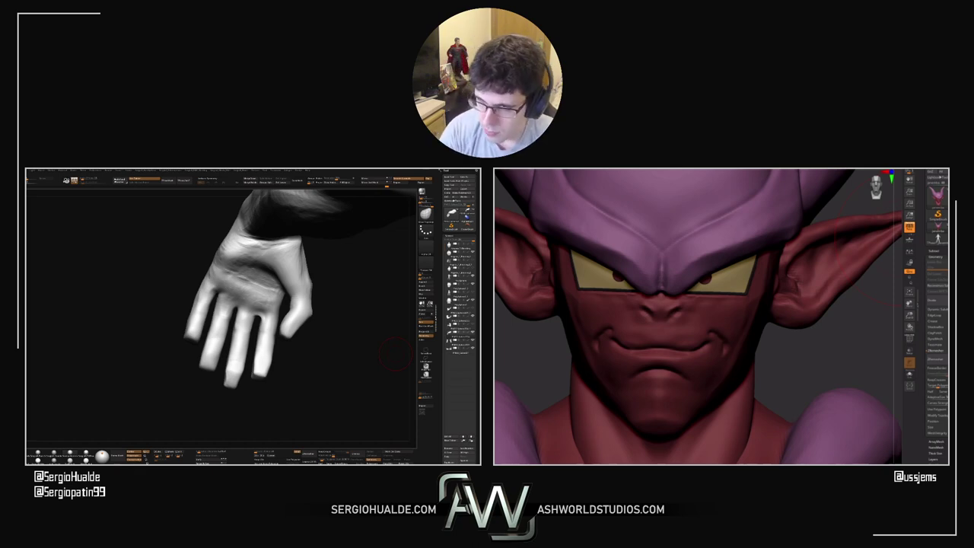
{"action": "left_click_drag", "start_coordinate": [785, 345], "coordinate": [774, 340]}
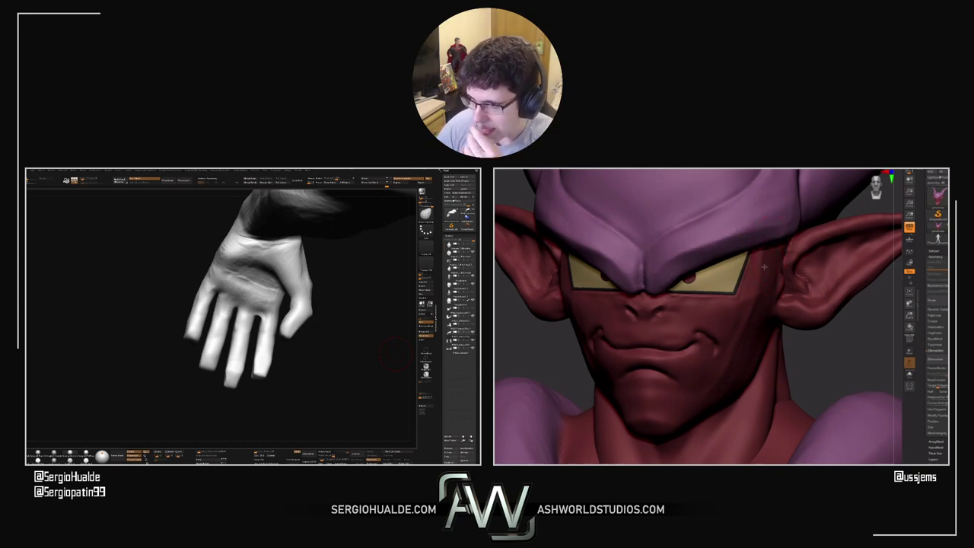
{"action": "left_click_drag", "start_coordinate": [827, 338], "coordinate": [776, 337]}
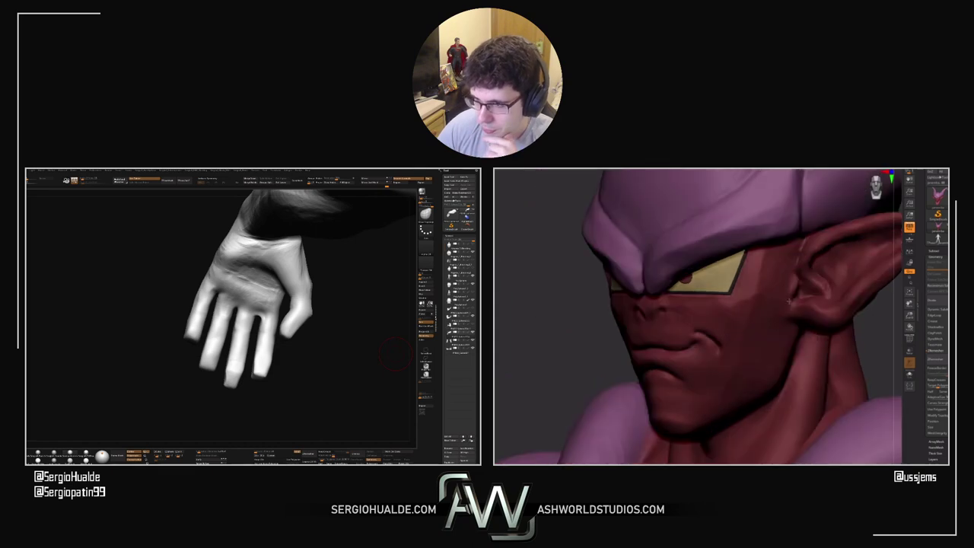
{"action": "key", "text": "s"}
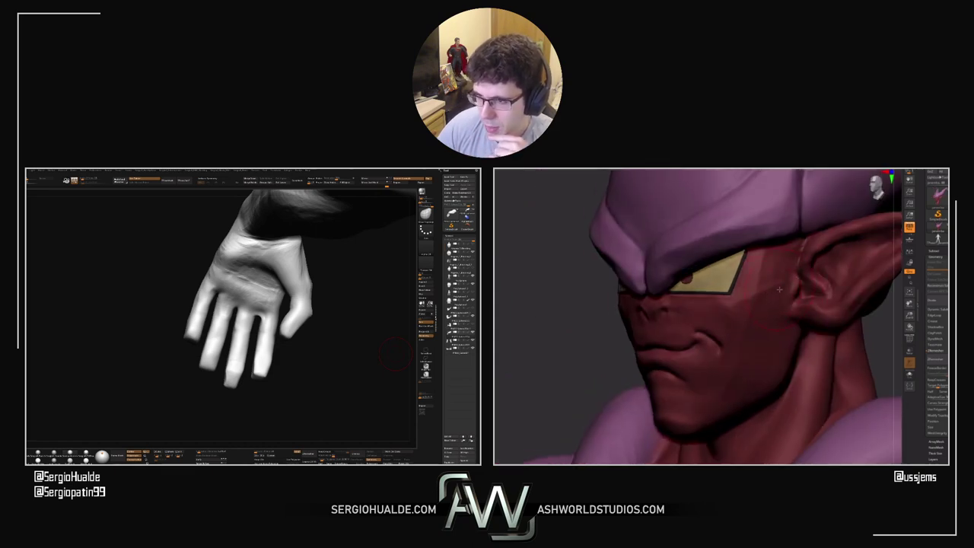
{"action": "right_click_drag", "start_coordinate": [566, 356], "coordinate": [550, 273]}
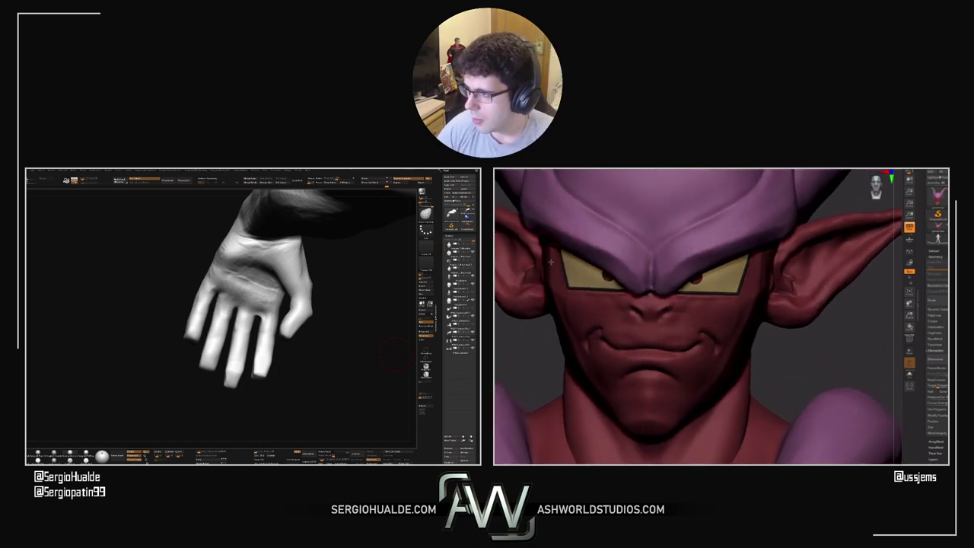
{"action": "mouse_move", "coordinate": [778, 348]}
{"action": "left_mouse_down"}
{"action": "mouse_move", "coordinate": [749, 349]}
{"action": "mouse_move", "coordinate": [772, 349]}
{"action": "left_mouse_up"}
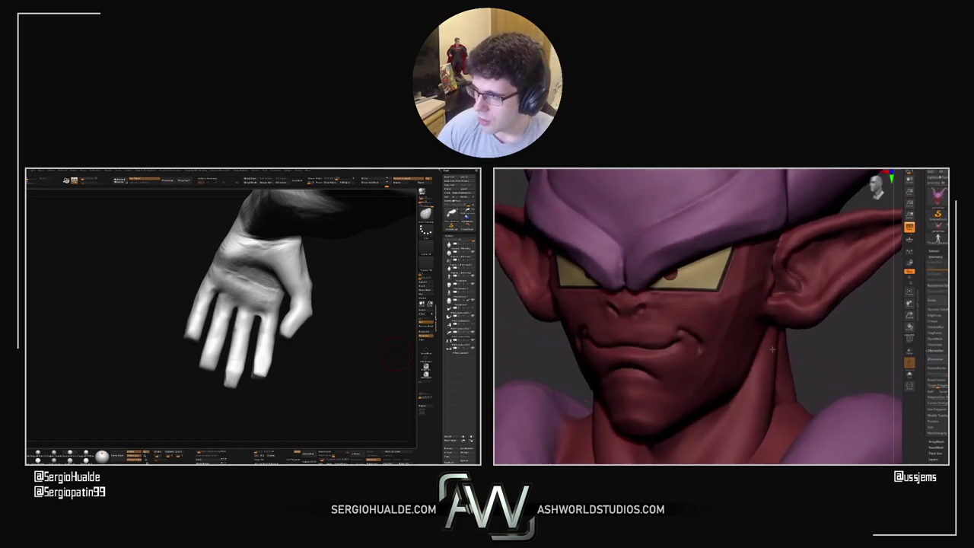
{"action": "right_click_drag", "start_coordinate": [773, 349], "coordinate": [744, 337]}
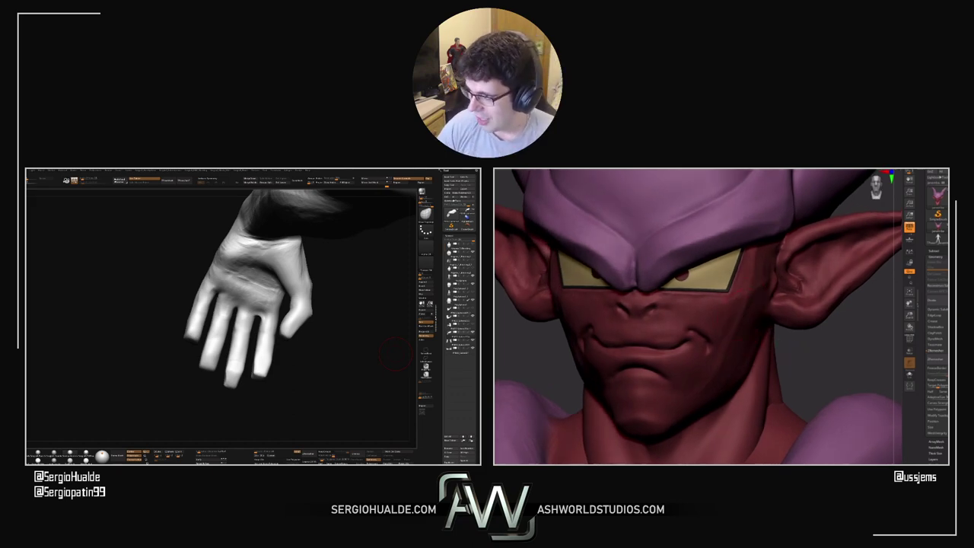
Flatten the cheek and temple planes beside the eye with the TrimDynamic brush
{"action": "key", "text": "b"}
{"action": "key", "text": "t"}
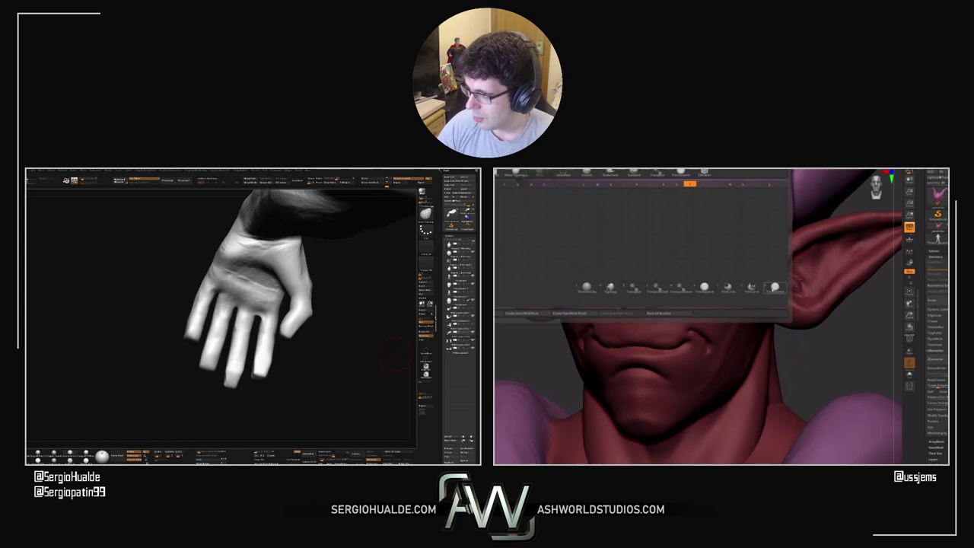
{"action": "key", "text": "d"}
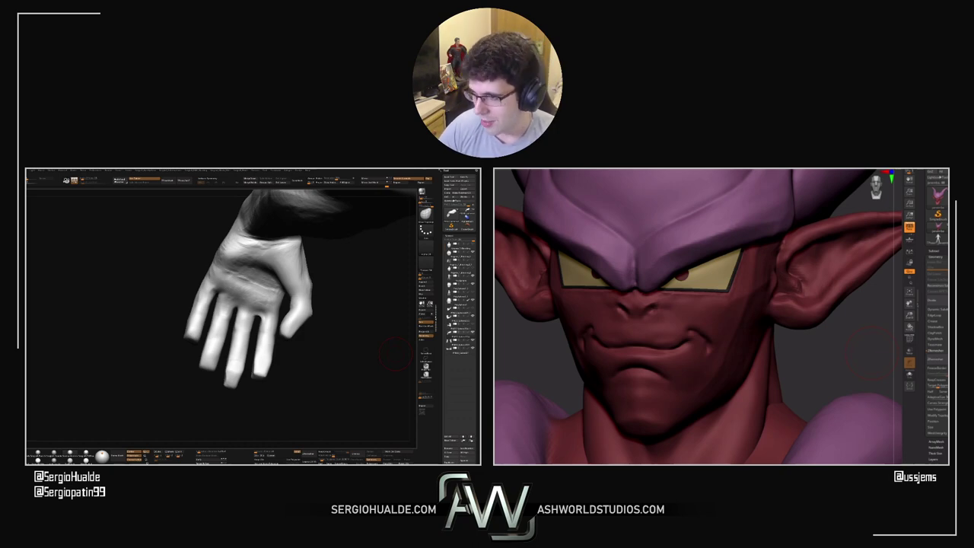
{"action": "mouse_move", "coordinate": [832, 351]}
{"action": "left_mouse_down"}
{"action": "mouse_move", "coordinate": [805, 355]}
{"action": "mouse_move", "coordinate": [833, 337]}
{"action": "mouse_move", "coordinate": [752, 337]}
{"action": "left_mouse_up"}
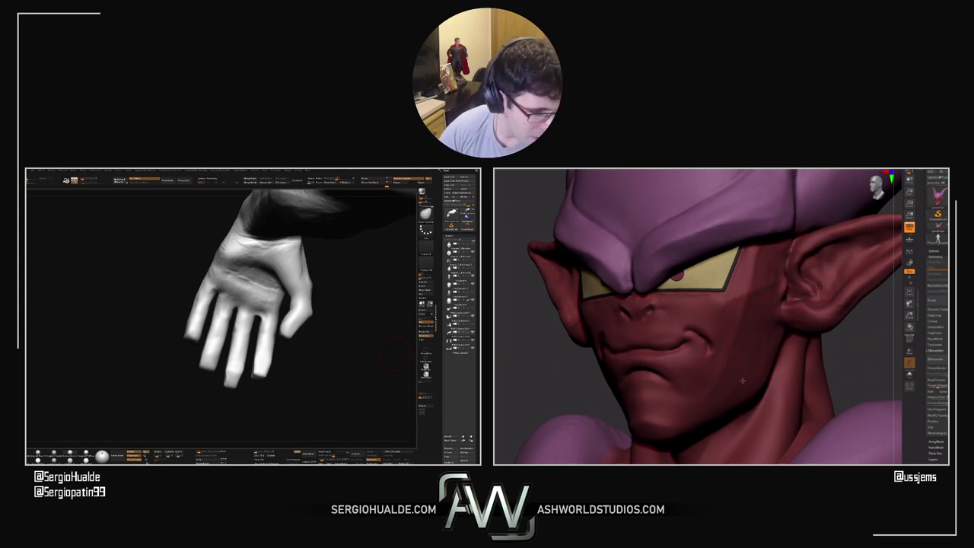
{"action": "left_click_drag", "start_coordinate": [587, 401], "coordinate": [683, 394]}
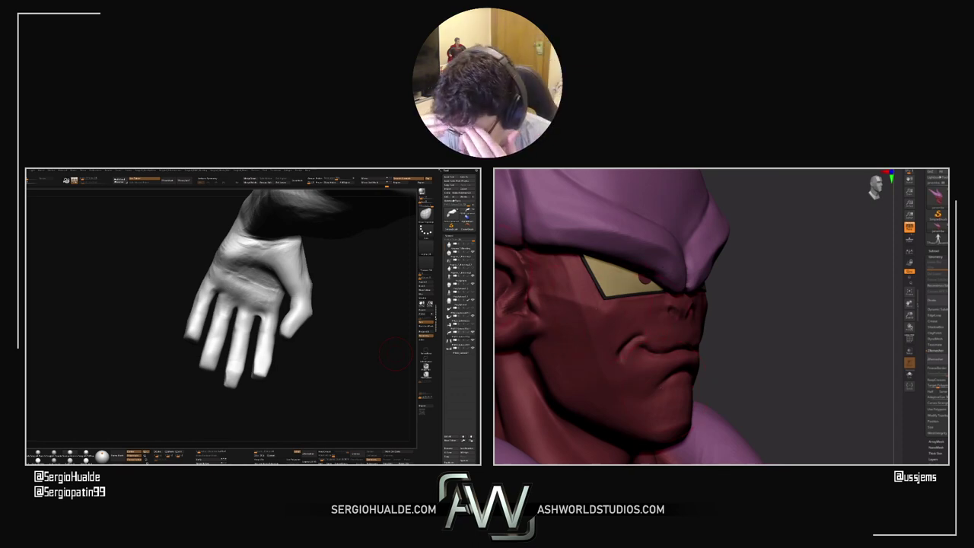
{"action": "left_click_drag", "start_coordinate": [769, 337], "coordinate": [776, 305]}
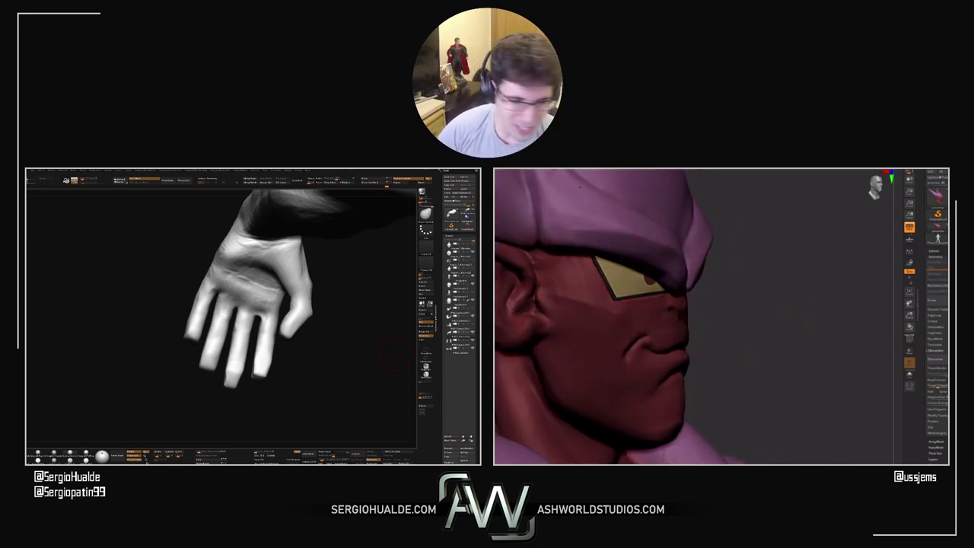
{"action": "key", "text": "b"}
{"action": "key", "text": "t"}
{"action": "key", "text": "d"}
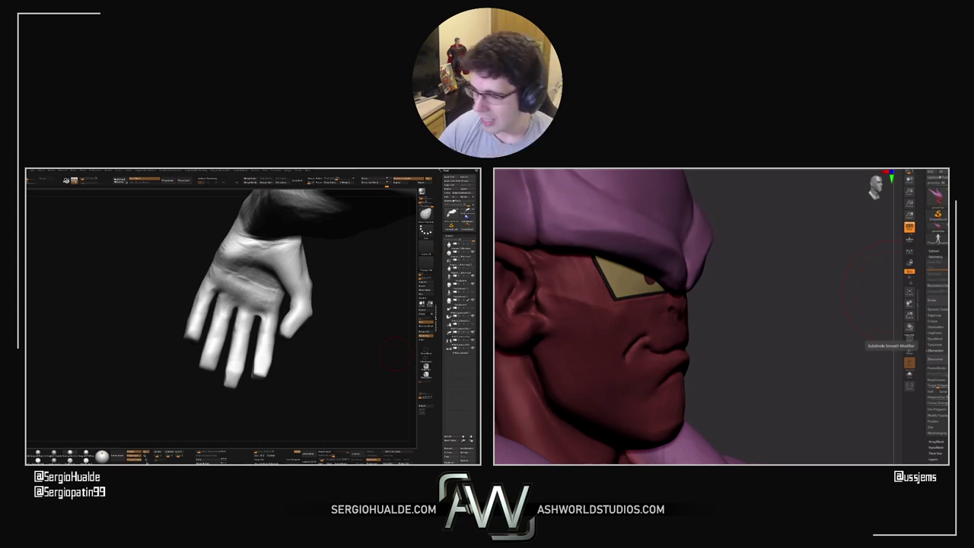
Switch to the grey arm sculpt and build up the forearm muscles between the wrist and the elbow
{"action": "left_click_drag", "start_coordinate": [395, 352], "coordinate": [279, 373]}
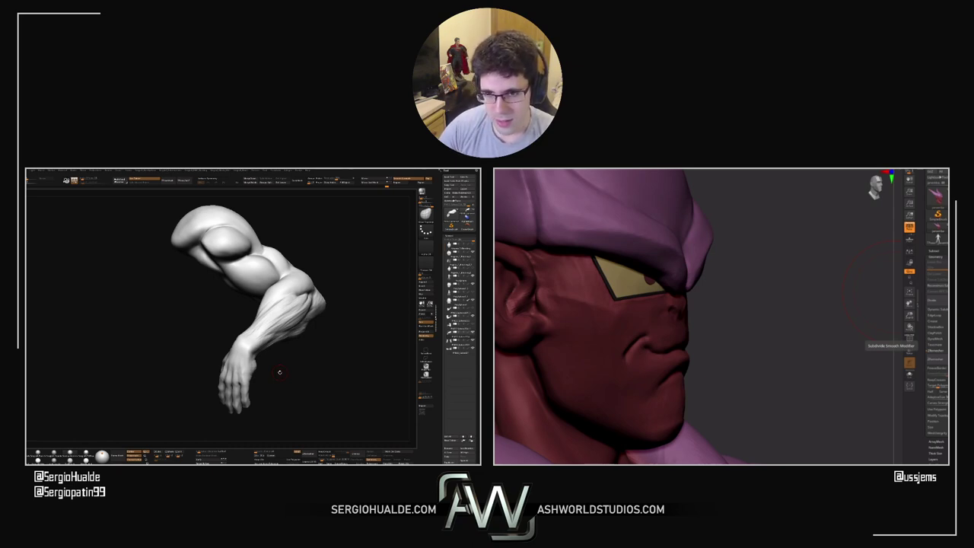
{"action": "left_click_drag", "start_coordinate": [283, 369], "coordinate": [312, 367]}
{"action": "mouse_move", "coordinate": [255, 331]}
{"action": "left_mouse_down"}
{"action": "mouse_move", "coordinate": [286, 318]}
{"action": "mouse_move", "coordinate": [255, 322]}
{"action": "mouse_move", "coordinate": [254, 309]}
{"action": "left_mouse_up"}
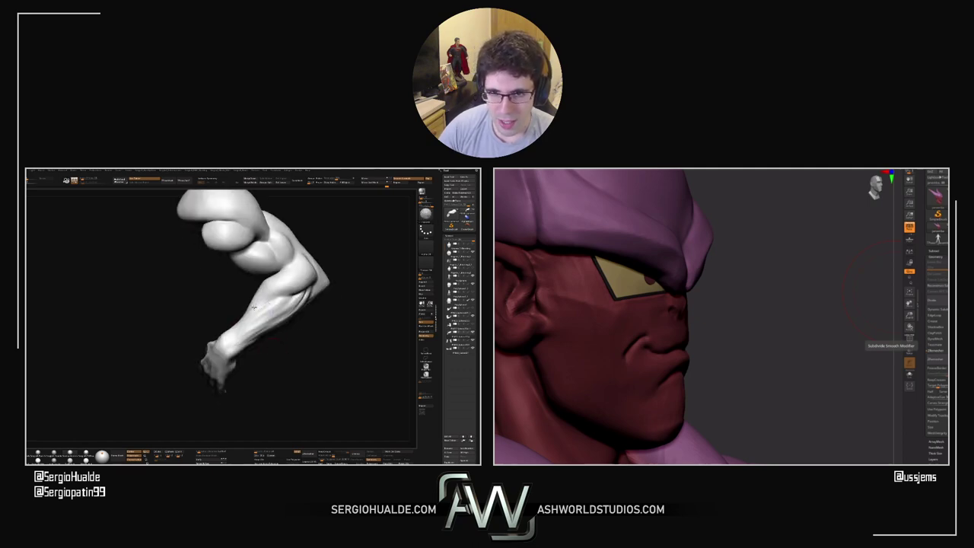
{"action": "left_click_drag", "start_coordinate": [233, 341], "coordinate": [236, 335]}
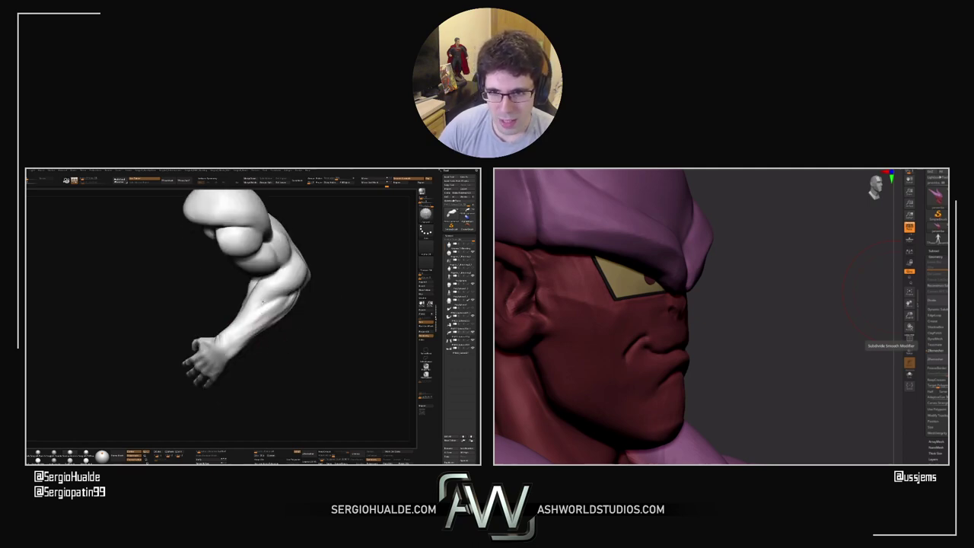
{"action": "left_click_drag", "start_coordinate": [264, 301], "coordinate": [276, 320]}
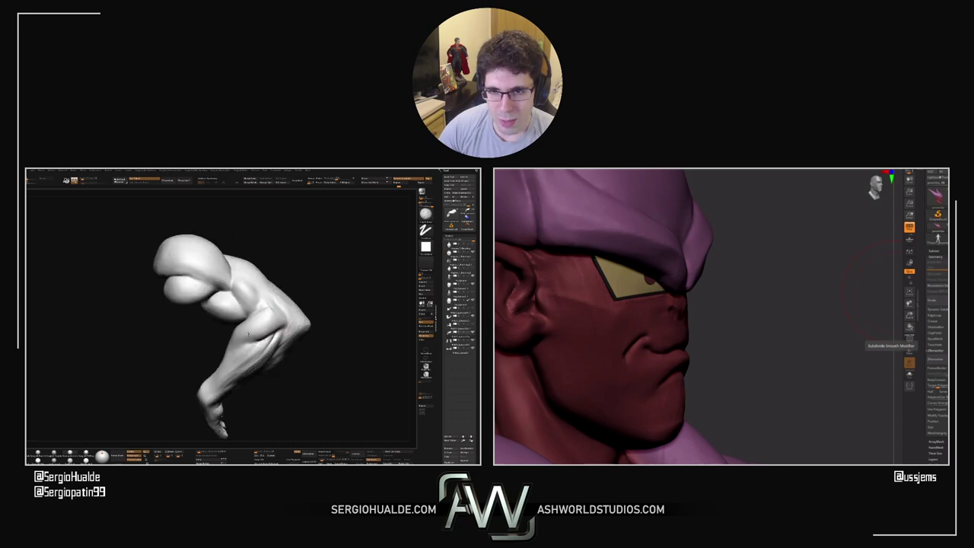
{"action": "mouse_move", "coordinate": [258, 328]}
{"action": "right_mouse_down"}
{"action": "mouse_move", "coordinate": [261, 339]}
{"action": "mouse_move", "coordinate": [238, 336]}
{"action": "right_mouse_up"}
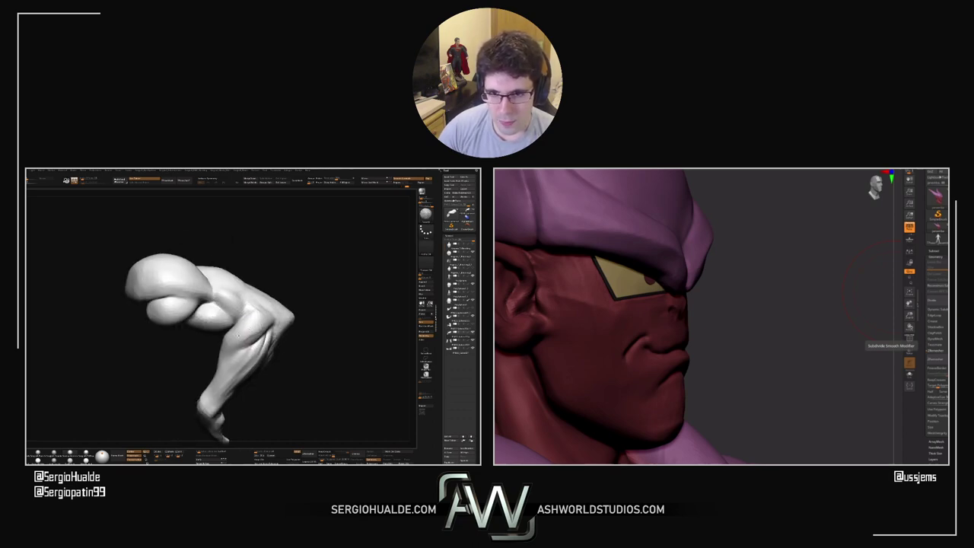
{"action": "left_click_drag", "start_coordinate": [253, 296], "coordinate": [264, 319]}
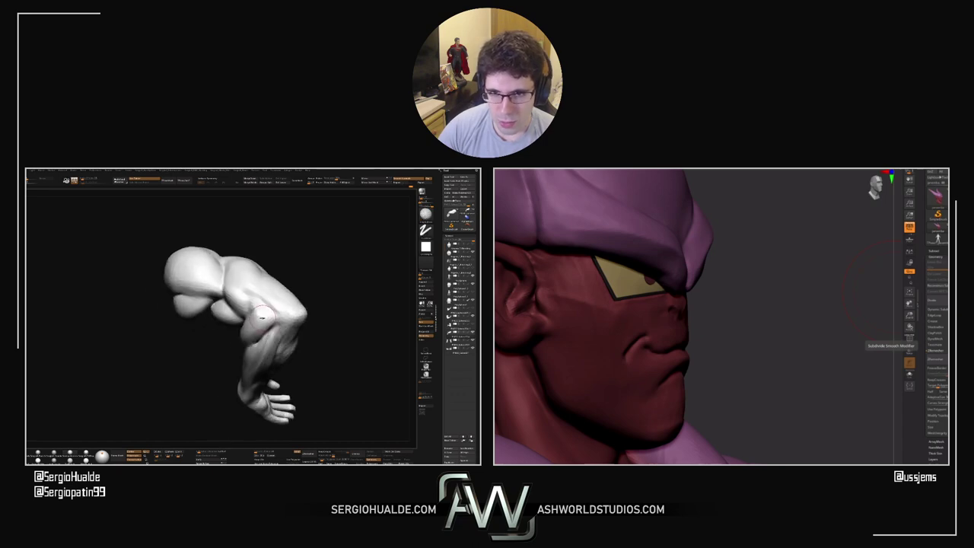
Sculpt the muscle forms around the arm's elbow and smooth the rough strokes there
{"action": "left_click_drag", "start_coordinate": [726, 232], "coordinate": [643, 241]}
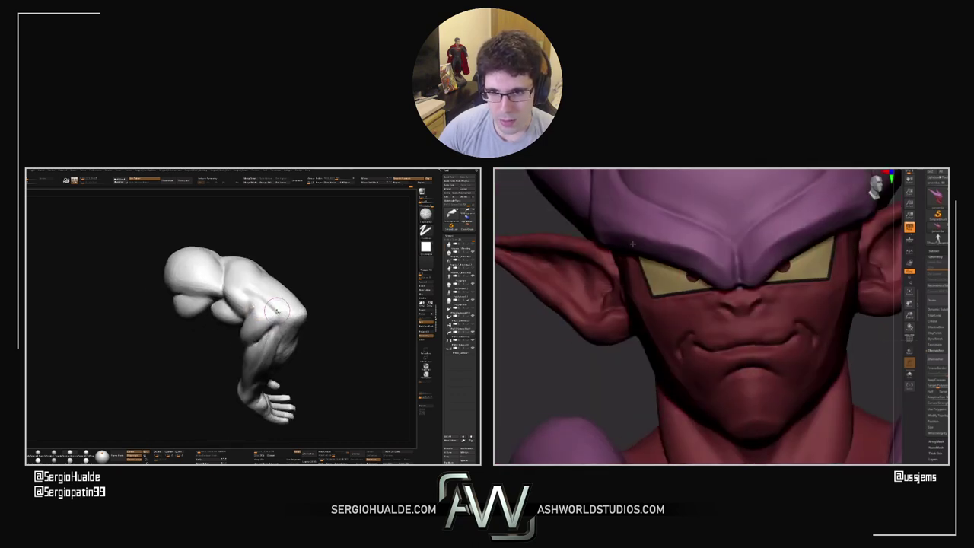
{"action": "right_click_drag", "start_coordinate": [254, 302], "coordinate": [264, 340]}
{"action": "left_click_drag", "start_coordinate": [264, 340], "coordinate": [251, 337]}
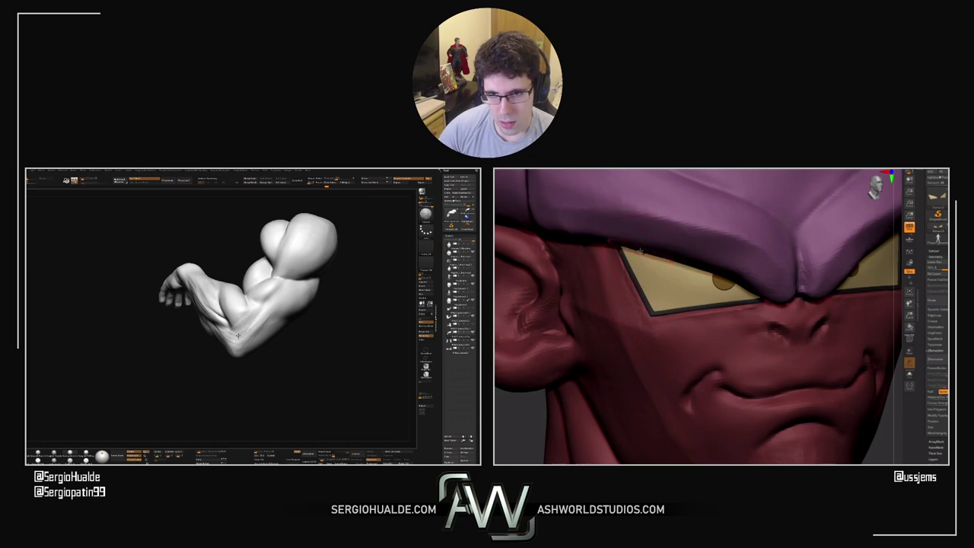
{"action": "mouse_move", "coordinate": [238, 335]}
{"action": "right_mouse_down"}
{"action": "mouse_move", "coordinate": [285, 319]}
{"action": "mouse_move", "coordinate": [270, 330]}
{"action": "right_mouse_up"}
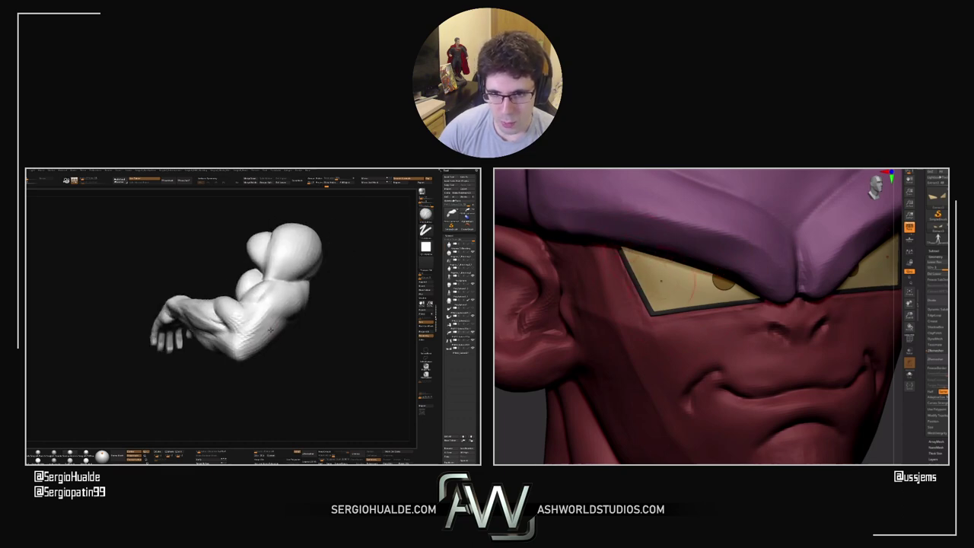
{"action": "left_click_drag", "start_coordinate": [270, 325], "coordinate": [271, 315], "text": "shift"}
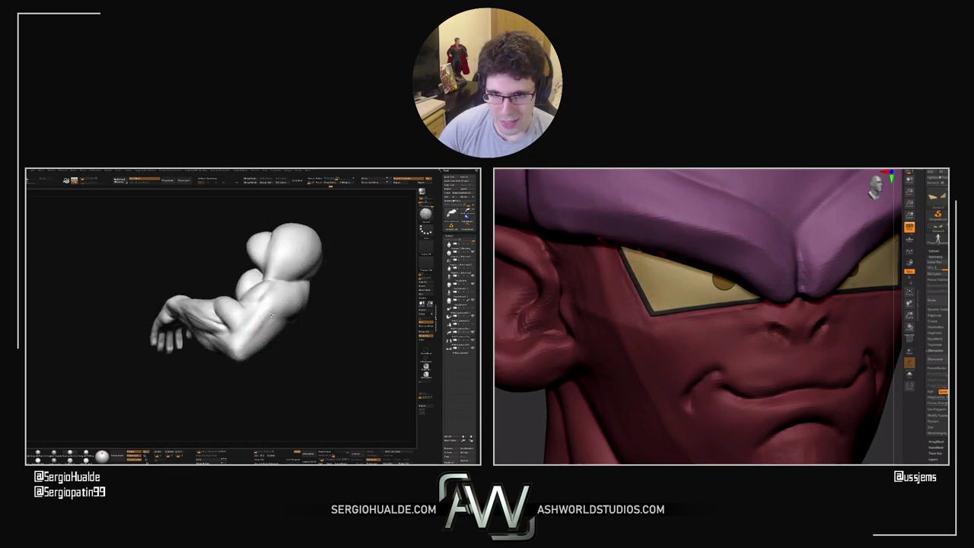
Refine the back of the upper arm above the elbow and add volume along the underside of the forearm
{"action": "right_click_drag", "start_coordinate": [288, 286], "coordinate": [263, 299]}
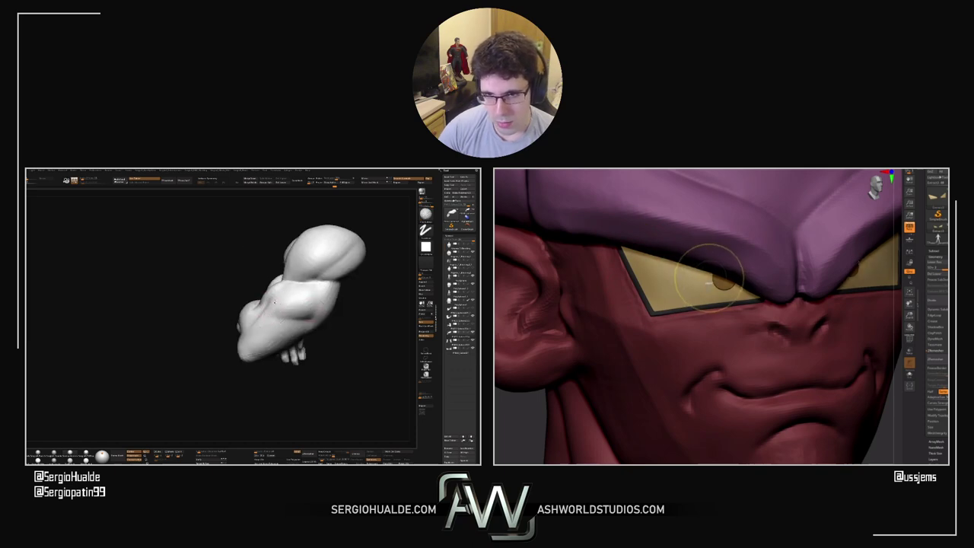
{"action": "key", "text": "shift"}
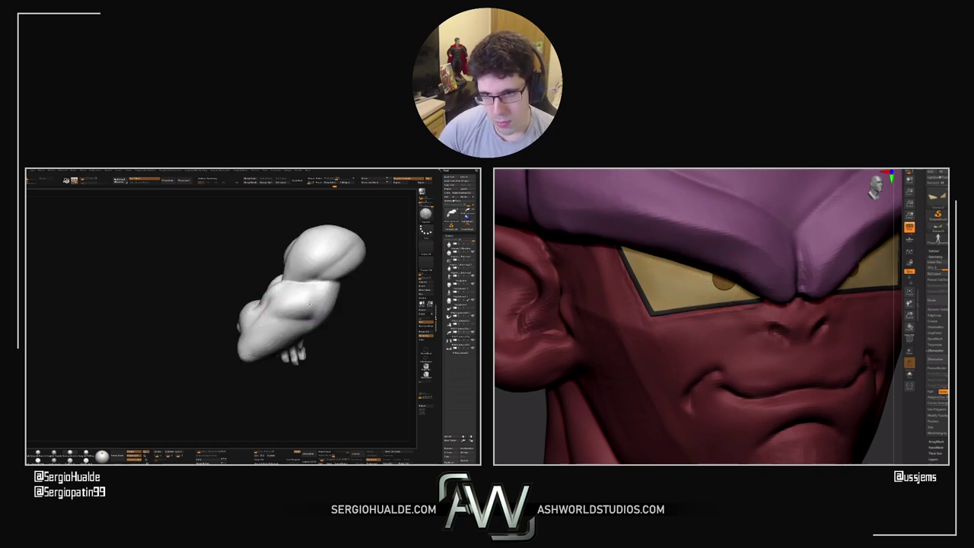
{"action": "right_click_drag", "start_coordinate": [265, 334], "coordinate": [243, 344]}
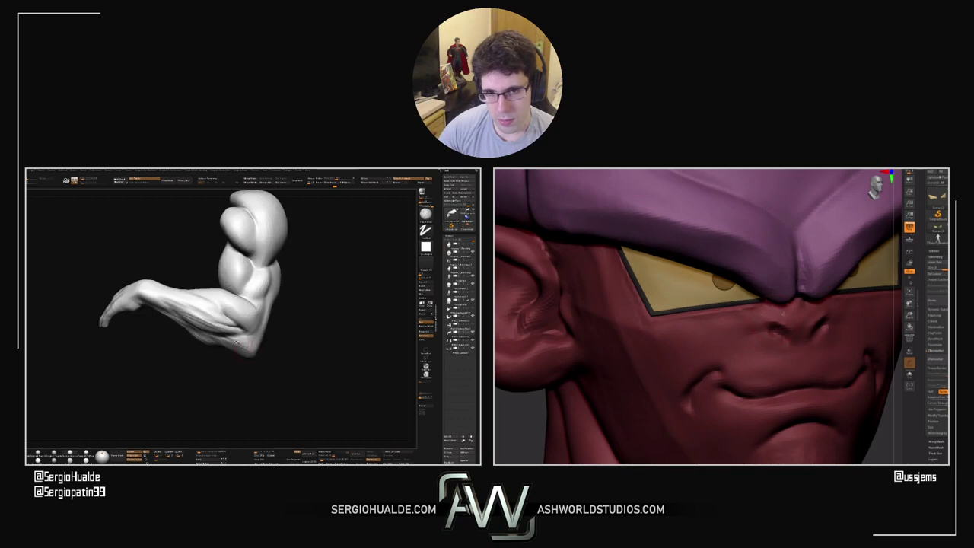
{"action": "right_click_drag", "start_coordinate": [192, 315], "coordinate": [273, 309]}
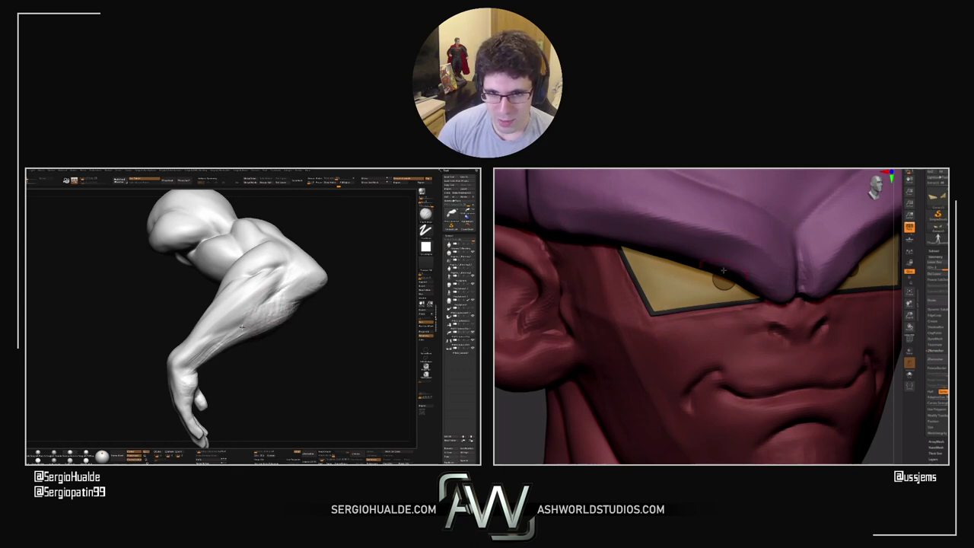
{"action": "mouse_move", "coordinate": [238, 345]}
{"action": "right_mouse_down"}
{"action": "mouse_move", "coordinate": [240, 325]}
{"action": "mouse_move", "coordinate": [232, 338]}
{"action": "right_mouse_up"}
Switch to the Move brush and adjust its size over the grey arm's wrist, bringing the horned character's upper body into view
{"action": "key", "text": "b"}
{"action": "key", "text": "m"}
{"action": "key", "text": "v"}
{"action": "key", "text": "s"}
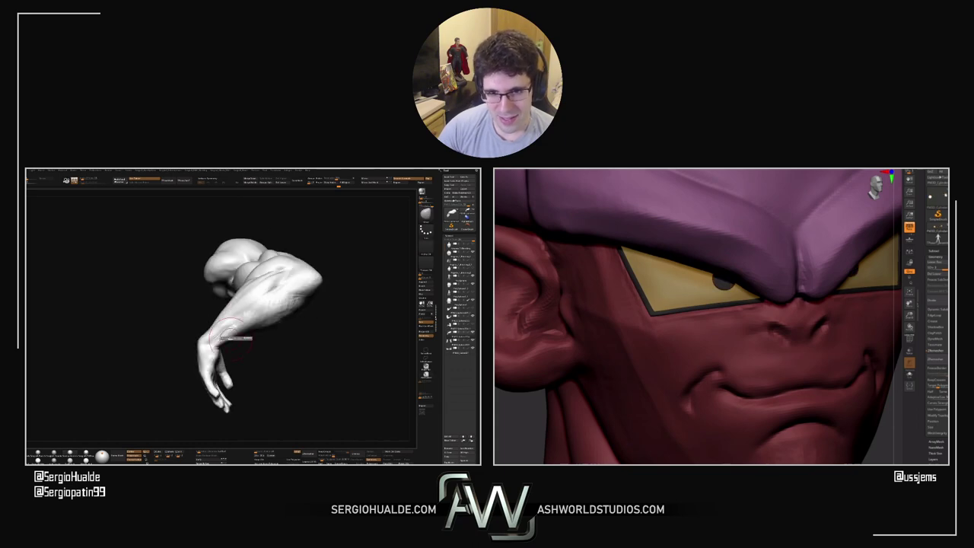
{"action": "key", "text": "f"}
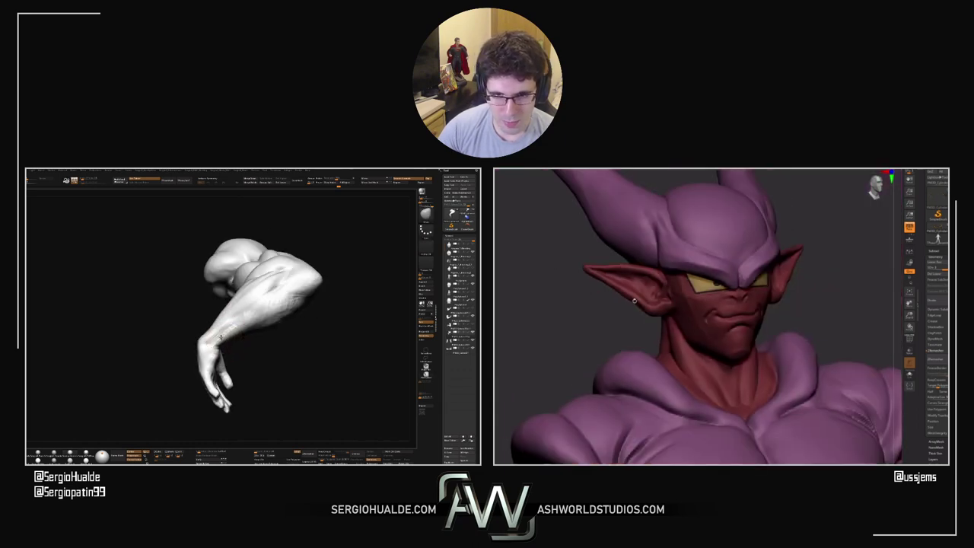
{"action": "right_click_drag", "start_coordinate": [689, 305], "coordinate": [639, 307], "text": "shift"}
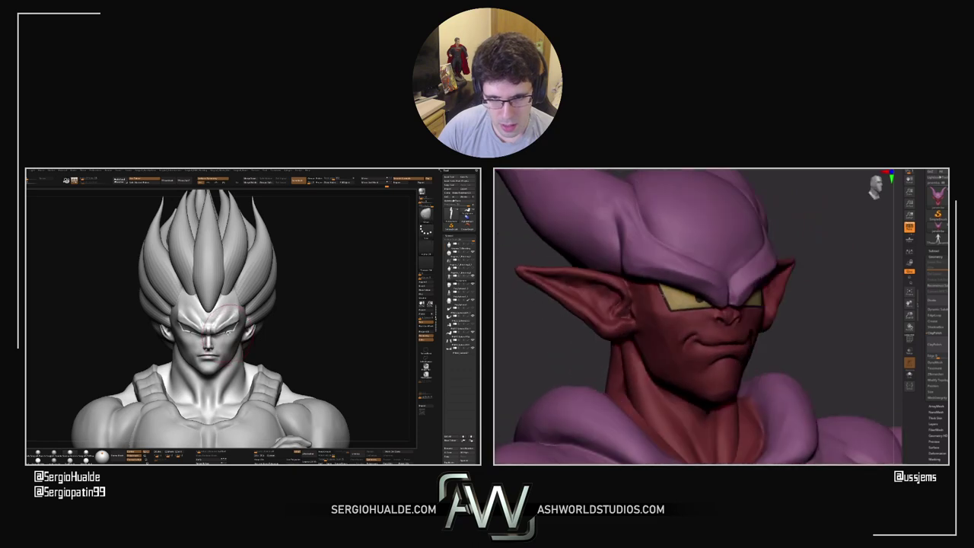
Examine the horned character's head and the grey spiky-haired bust from the front, three-quarter and side angles
{"action": "right_click_drag", "start_coordinate": [658, 371], "coordinate": [715, 369]}
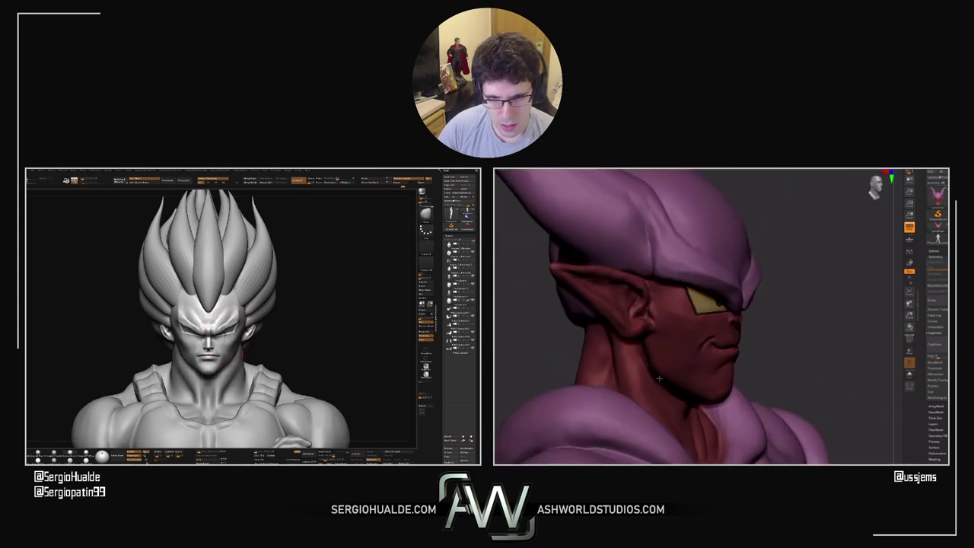
{"action": "right_click_drag", "start_coordinate": [223, 373], "coordinate": [245, 325], "text": "ctrl"}
{"action": "right_click_drag", "start_coordinate": [674, 313], "coordinate": [647, 313]}
{"action": "right_click_drag", "start_coordinate": [245, 325], "coordinate": [201, 348]}
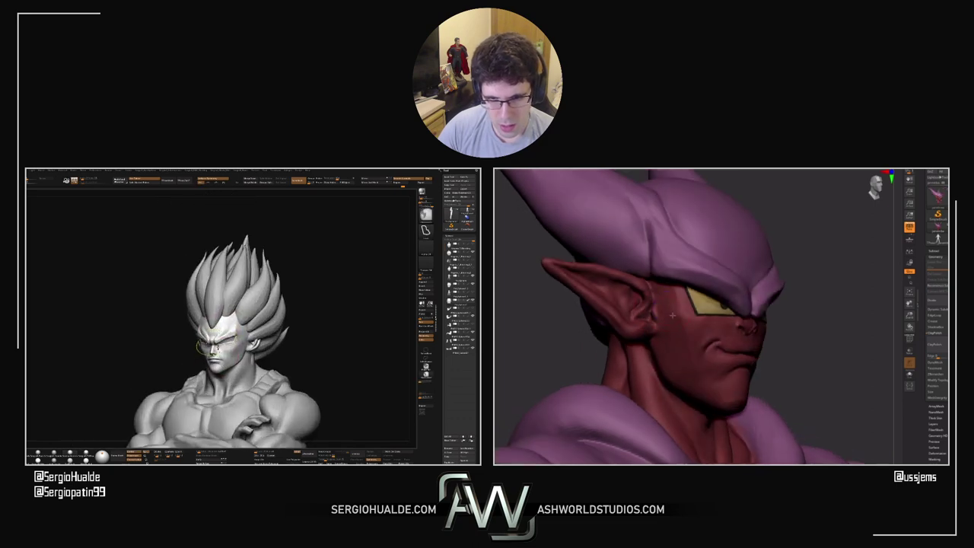
{"action": "right_click_drag", "start_coordinate": [685, 331], "coordinate": [676, 337]}
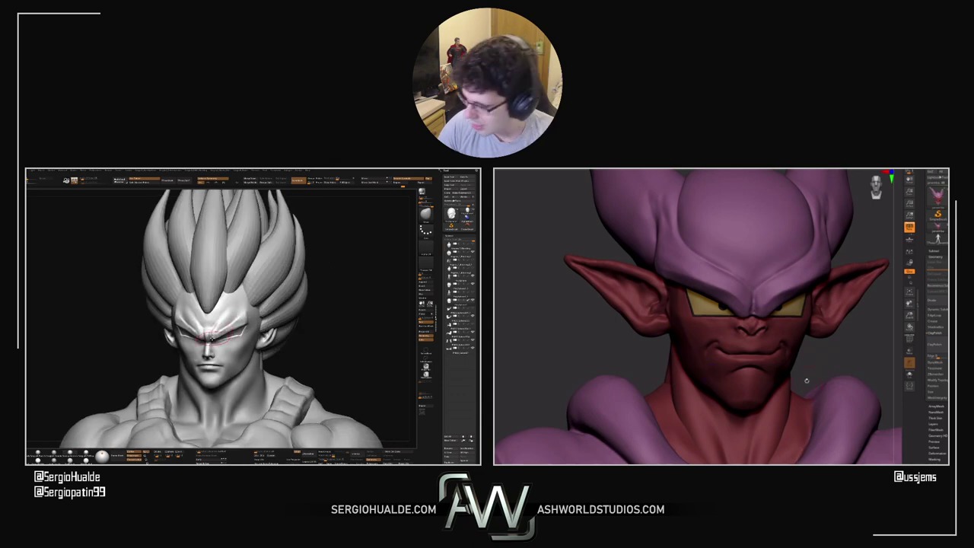
{"action": "right_click_drag", "start_coordinate": [806, 381], "coordinate": [735, 305]}
{"action": "mouse_move", "coordinate": [675, 306]}
{"action": "right_mouse_down", "text": "ctrl"}
{"action": "mouse_move", "coordinate": [746, 308]}
{"action": "mouse_move", "coordinate": [691, 308]}
{"action": "mouse_move", "coordinate": [723, 315]}
{"action": "right_mouse_up", "text": "ctrl"}
{"action": "right_click_drag", "start_coordinate": [629, 323], "coordinate": [604, 326], "text": "ctrl"}
Resize the sculpting brush and refine the cheek beside the horned character's mouth
{"action": "key", "text": "s"}
{"action": "mouse_move", "coordinate": [605, 328]}
{"action": "left_mouse_down"}
{"action": "mouse_move", "coordinate": [618, 328]}
{"action": "mouse_move", "coordinate": [631, 353]}
{"action": "left_mouse_up"}
{"action": "key", "text": "s"}
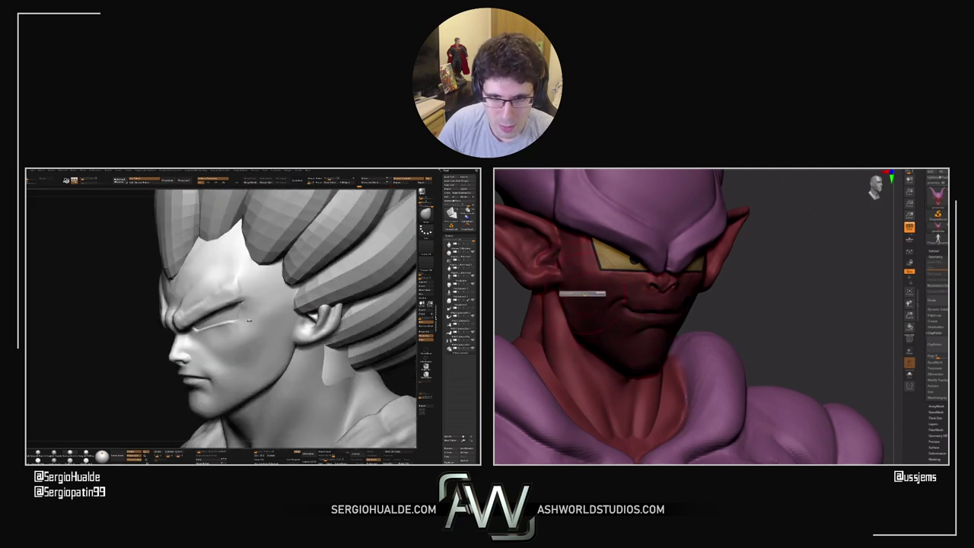
{"action": "left_click_drag", "start_coordinate": [583, 295], "coordinate": [578, 294]}
{"action": "left_click_drag", "start_coordinate": [583, 280], "coordinate": [585, 274], "text": "ctrl"}
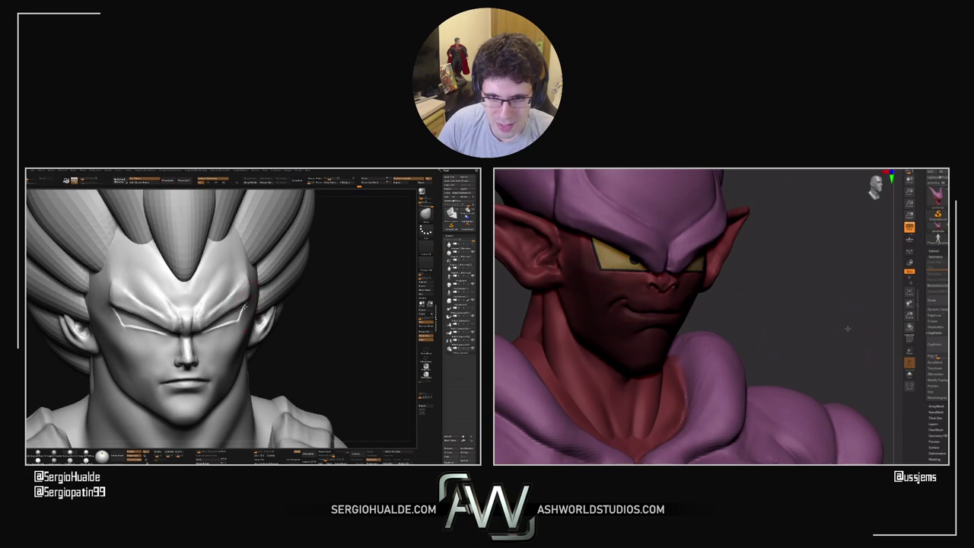
Sculpt deeper smile creases around the corners of the horned character's mouth with a resized brush
{"action": "mouse_move", "coordinate": [794, 341]}
{"action": "left_mouse_down"}
{"action": "mouse_move", "coordinate": [758, 335]}
{"action": "mouse_move", "coordinate": [829, 339]}
{"action": "mouse_move", "coordinate": [829, 381]}
{"action": "left_mouse_up"}
{"action": "key", "text": "s"}
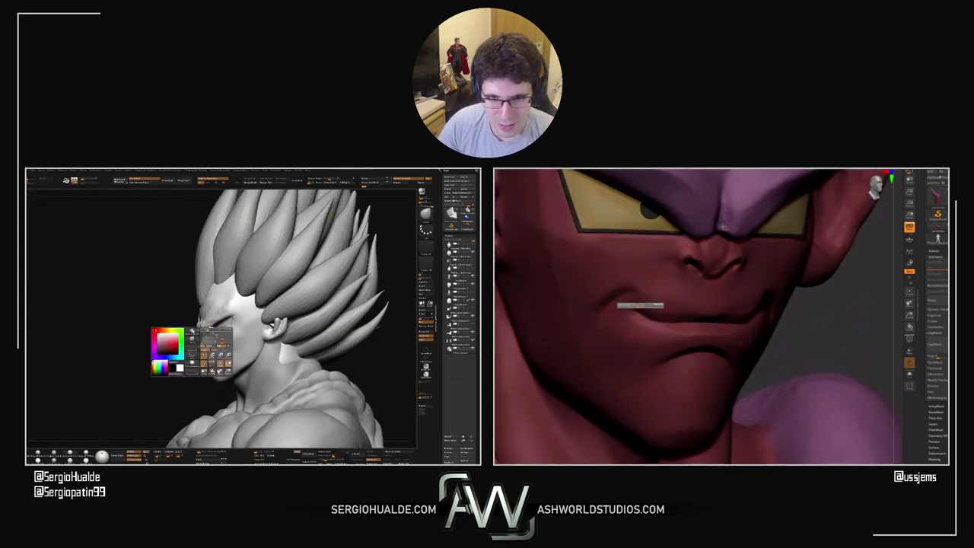
{"action": "left_click_drag", "start_coordinate": [640, 306], "coordinate": [633, 306]}
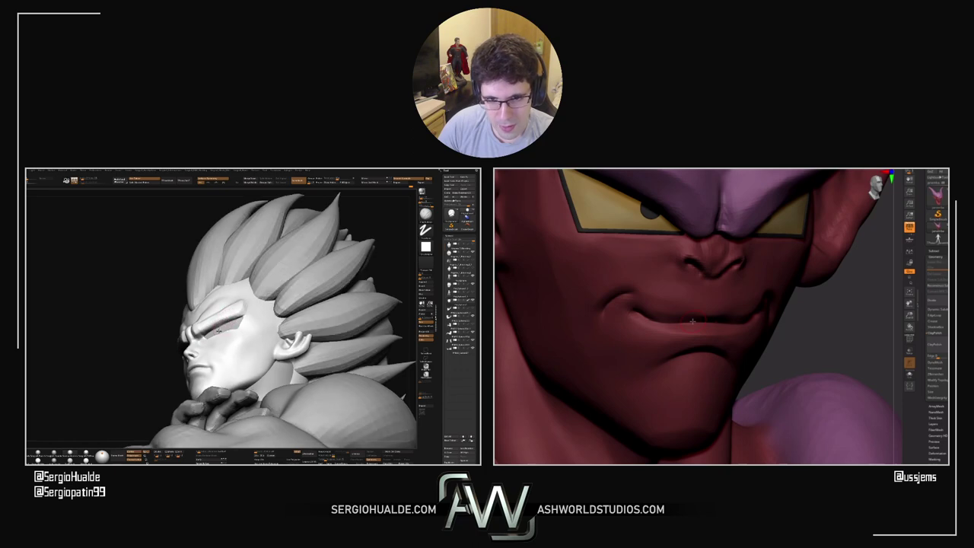
{"action": "mouse_move", "coordinate": [692, 321]}
{"action": "right_mouse_down"}
{"action": "mouse_move", "coordinate": [767, 338]}
{"action": "mouse_move", "coordinate": [696, 350]}
{"action": "right_mouse_up"}
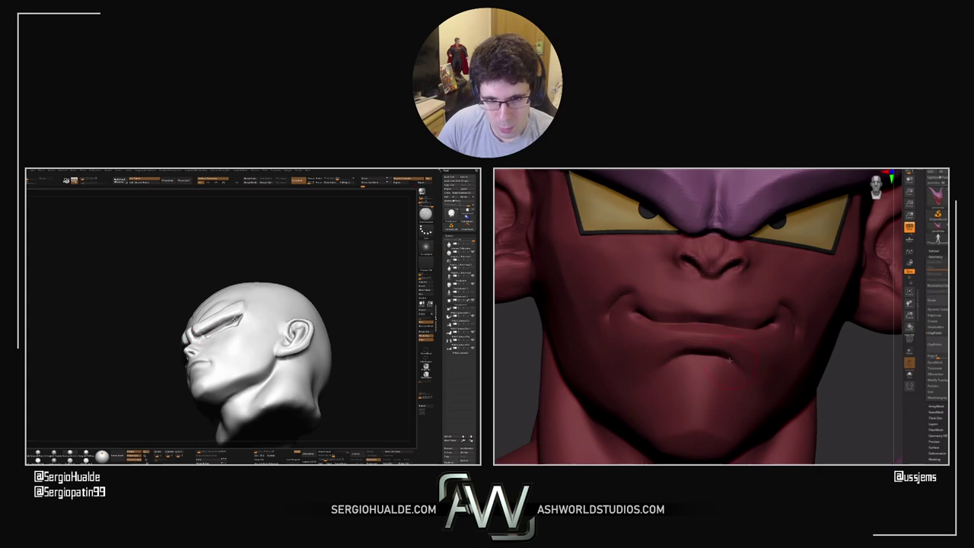
Examine the horned character's mouth, cheeks and jaw from below, in profile and from the front
{"action": "right_click_drag", "start_coordinate": [826, 391], "coordinate": [759, 329]}
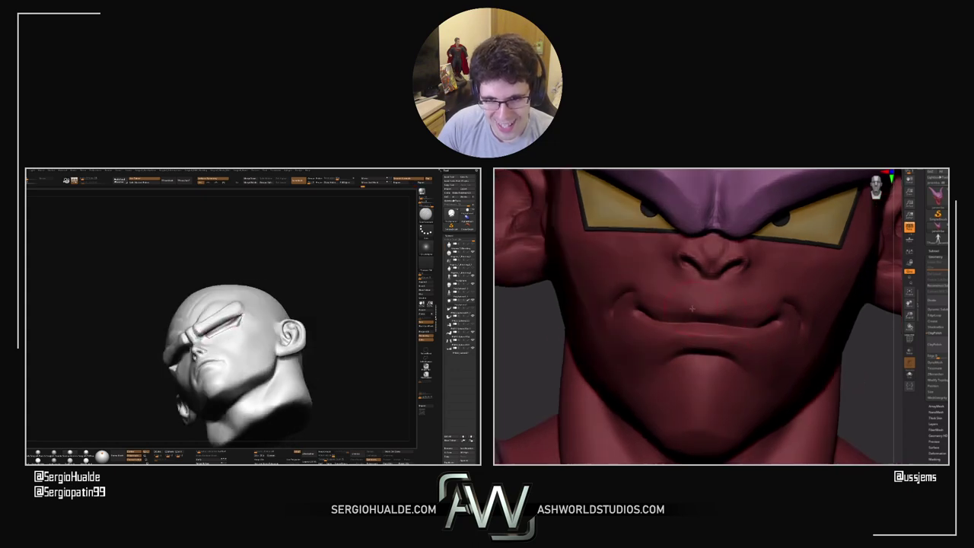
{"action": "left_click_drag", "start_coordinate": [863, 378], "coordinate": [811, 364]}
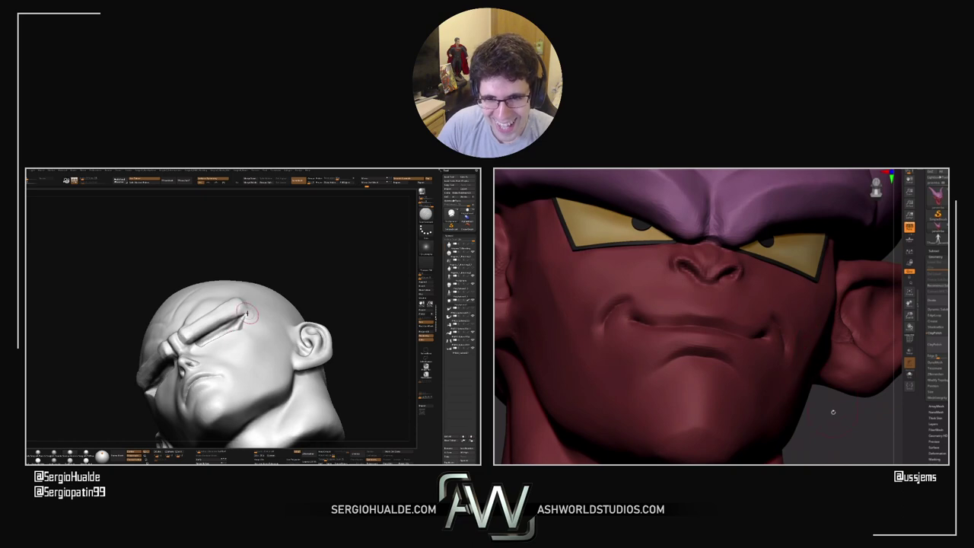
{"action": "right_click_drag", "start_coordinate": [832, 412], "coordinate": [778, 296]}
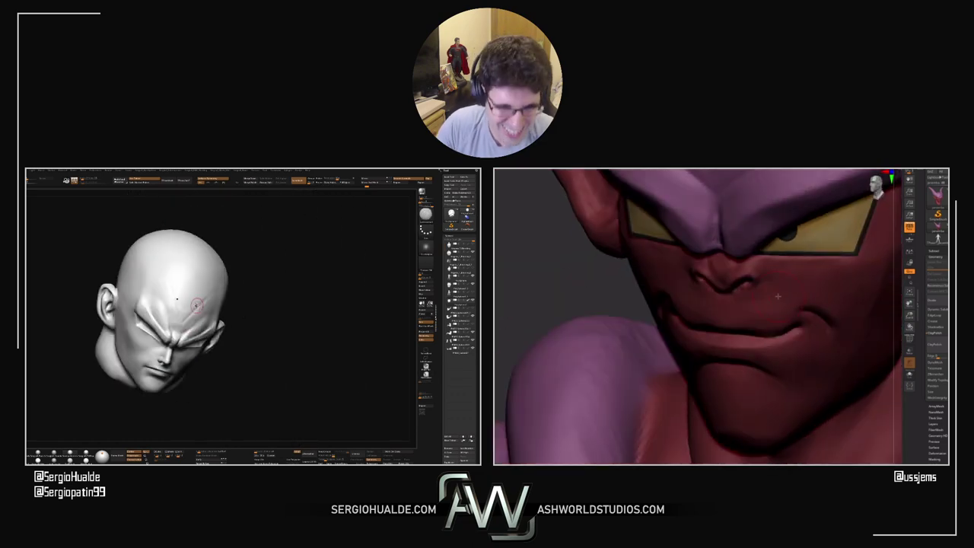
{"action": "right_click_drag", "start_coordinate": [669, 309], "coordinate": [724, 338]}
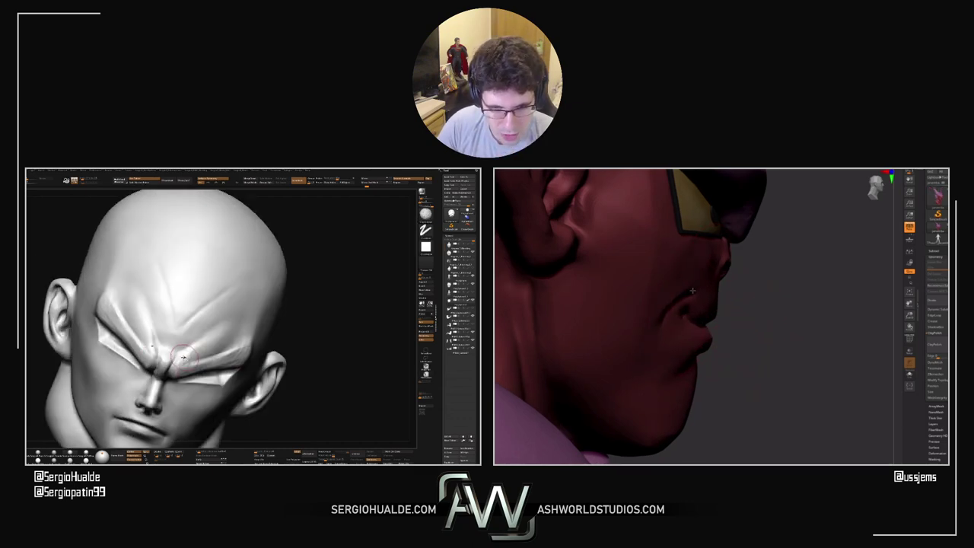
{"action": "key", "text": "s"}
{"action": "right_click_drag", "start_coordinate": [691, 289], "coordinate": [496, 329]}
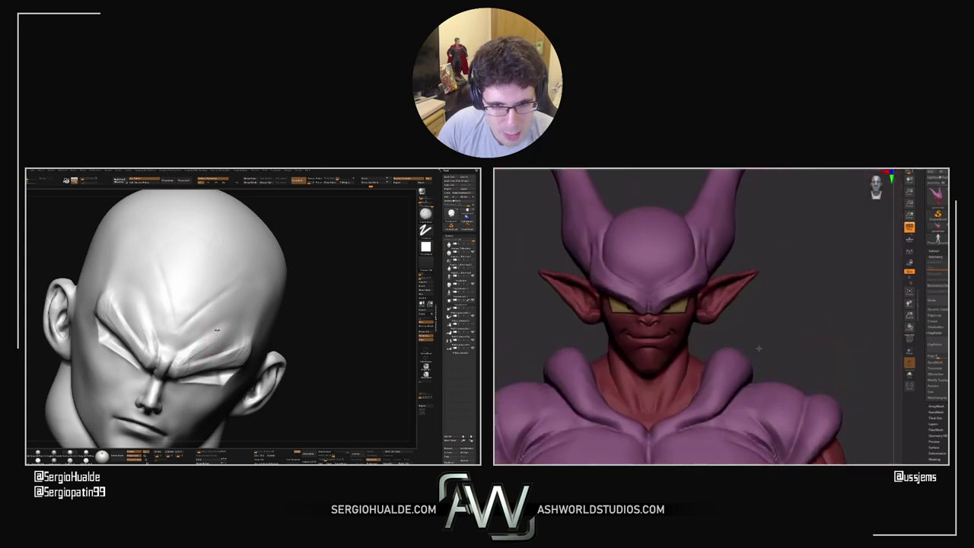
{"action": "right_click_drag", "start_coordinate": [758, 349], "coordinate": [746, 346]}
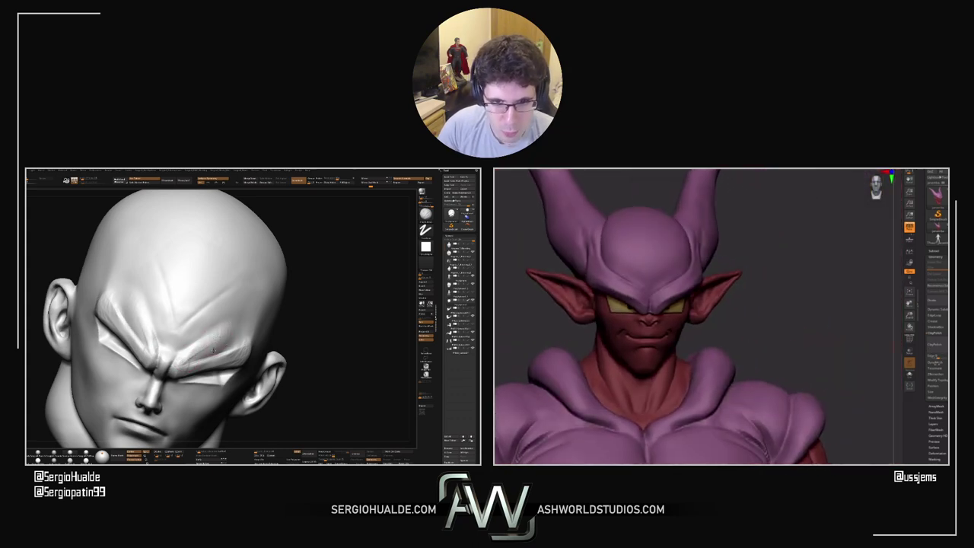
Enable DynaMesh on the horned character's red head mesh
{"action": "mouse_move", "coordinate": [198, 351]}
{"action": "right_mouse_down"}
{"action": "mouse_move", "coordinate": [209, 341]}
{"action": "mouse_move", "coordinate": [196, 346]}
{"action": "right_mouse_up"}
{"action": "left_click", "coordinate": [936, 370]}
{"action": "left_click", "coordinate": [937, 340]}
{"action": "right_click_drag", "start_coordinate": [724, 339], "coordinate": [693, 330], "text": "alt"}
{"action": "key", "text": "space"}
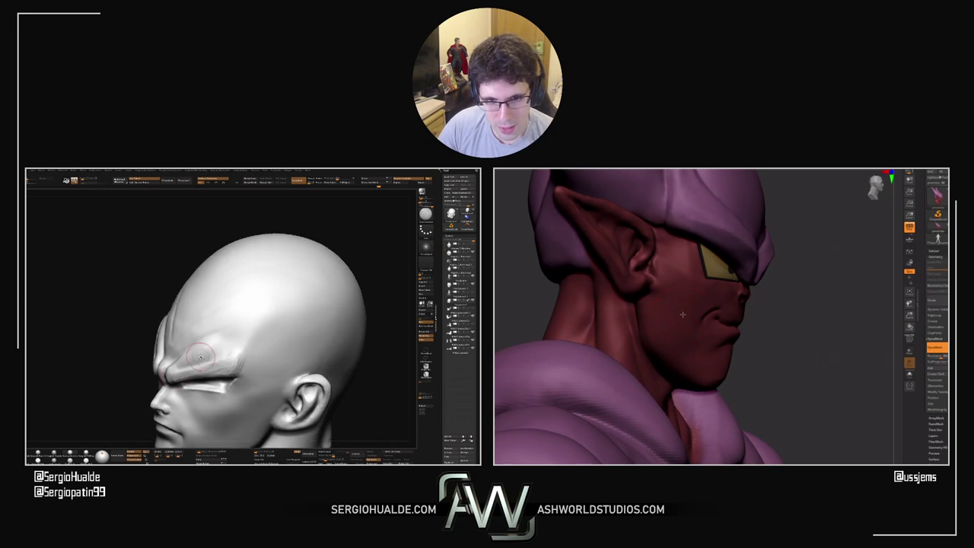
{"action": "right_click_drag", "start_coordinate": [690, 322], "coordinate": [677, 330]}
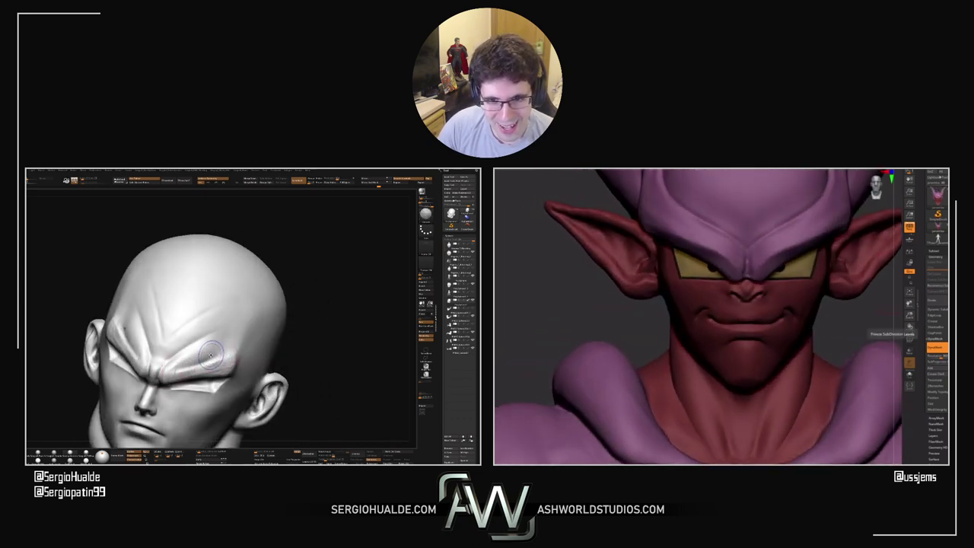
Refine the frowning brow ridge between the eyes and temples of the grey bald head
{"action": "mouse_move", "coordinate": [171, 369]}
{"action": "right_mouse_down", "text": "alt"}
{"action": "mouse_move", "coordinate": [206, 355]}
{"action": "mouse_move", "coordinate": [186, 359]}
{"action": "mouse_move", "coordinate": [176, 348]}
{"action": "mouse_move", "coordinate": [181, 363]}
{"action": "mouse_move", "coordinate": [190, 353]}
{"action": "right_mouse_up", "text": "alt"}
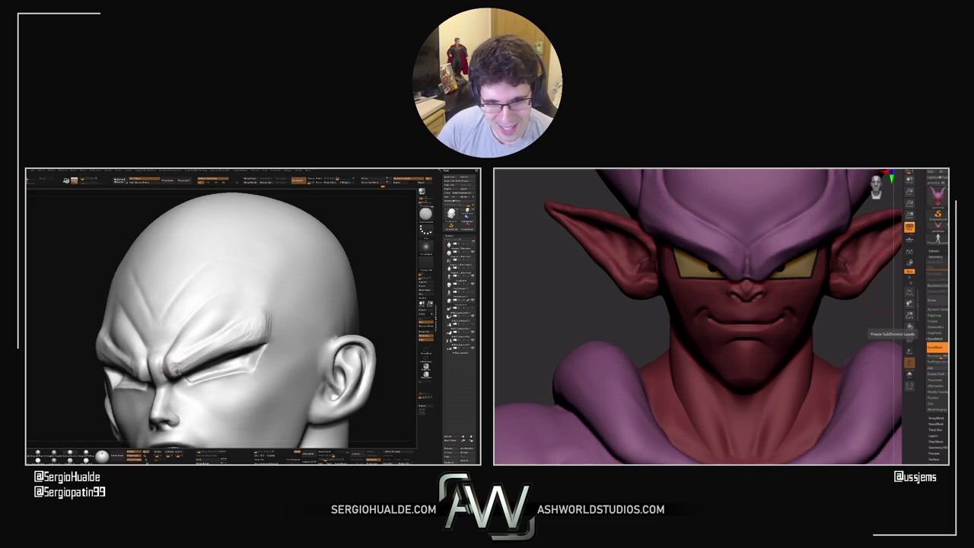
{"action": "left_click_drag", "start_coordinate": [192, 369], "coordinate": [175, 373]}
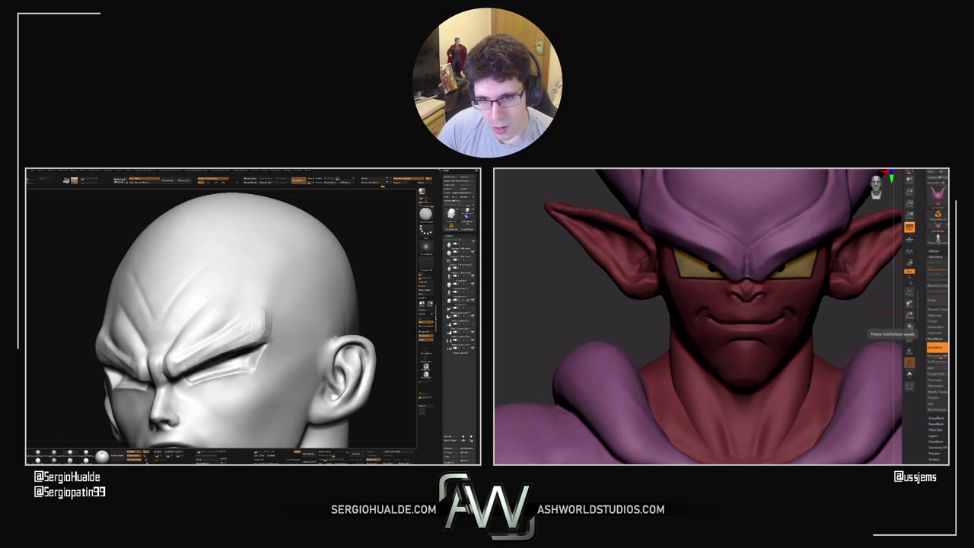
{"action": "right_click_drag", "start_coordinate": [254, 309], "coordinate": [237, 350], "text": "ctrl"}
{"action": "mouse_move", "coordinate": [237, 350]}
{"action": "right_mouse_down", "text": "shift"}
{"action": "mouse_move", "coordinate": [235, 358]}
{"action": "mouse_move", "coordinate": [235, 350]}
{"action": "right_mouse_up", "text": "shift"}
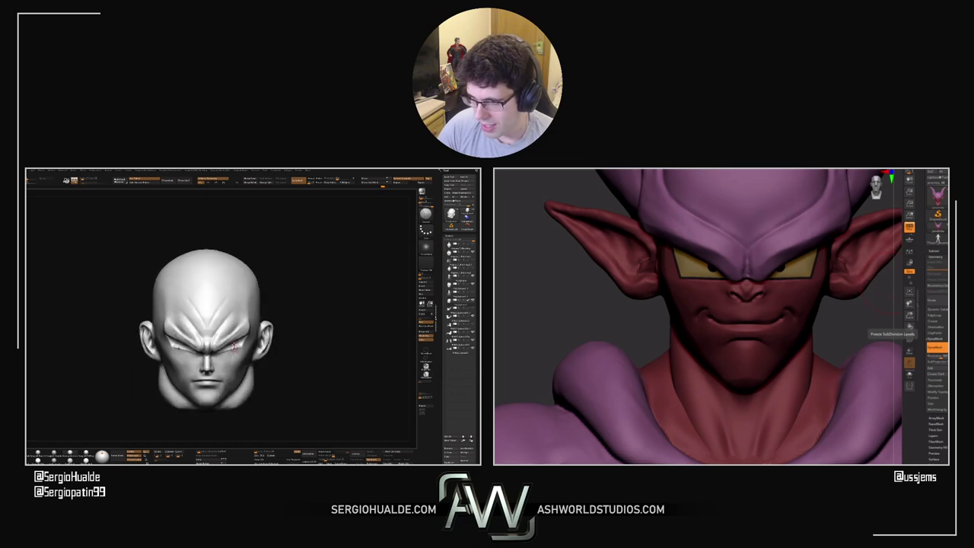
{"action": "right_click_drag", "start_coordinate": [244, 310], "coordinate": [242, 334], "text": "alt"}
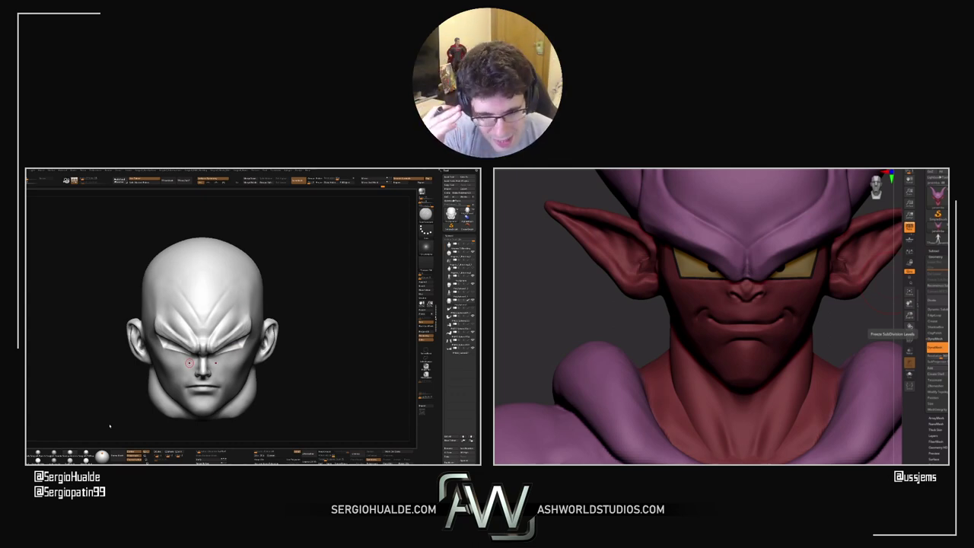
{"action": "right_click_drag", "start_coordinate": [298, 342], "coordinate": [312, 304]}
{"action": "left_click", "coordinate": [320, 337]}
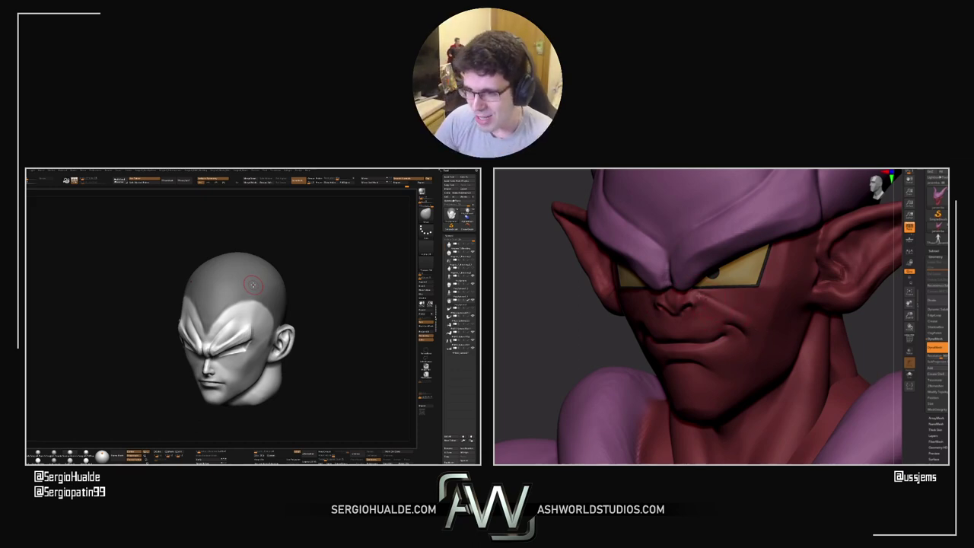
Refine the hairline edge of the scalp mask across the grey head's forehead and temples
{"action": "right_click_drag", "start_coordinate": [228, 302], "coordinate": [241, 321]}
{"action": "left_click_drag", "start_coordinate": [252, 311], "coordinate": [253, 315]}
{"action": "right_click_drag", "start_coordinate": [234, 315], "coordinate": [241, 311]}
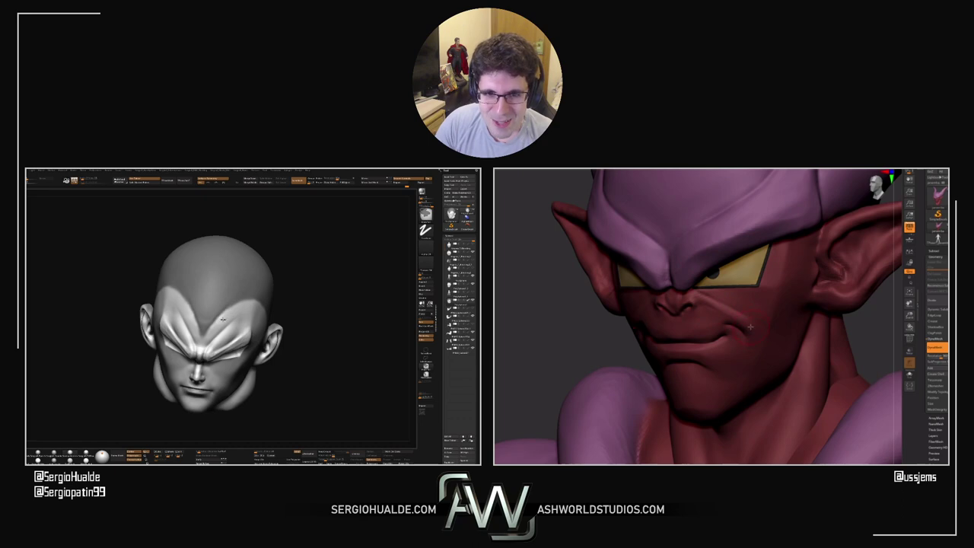
{"action": "left_click_drag", "start_coordinate": [581, 321], "coordinate": [761, 327]}
{"action": "mouse_move", "coordinate": [241, 312]}
{"action": "right_mouse_down", "text": "ctrl"}
{"action": "mouse_move", "coordinate": [245, 322]}
{"action": "mouse_move", "coordinate": [237, 311]}
{"action": "right_mouse_up", "text": "ctrl"}
{"action": "left_click_drag", "start_coordinate": [745, 327], "coordinate": [787, 313]}
{"action": "right_click_drag", "start_coordinate": [236, 310], "coordinate": [226, 297]}
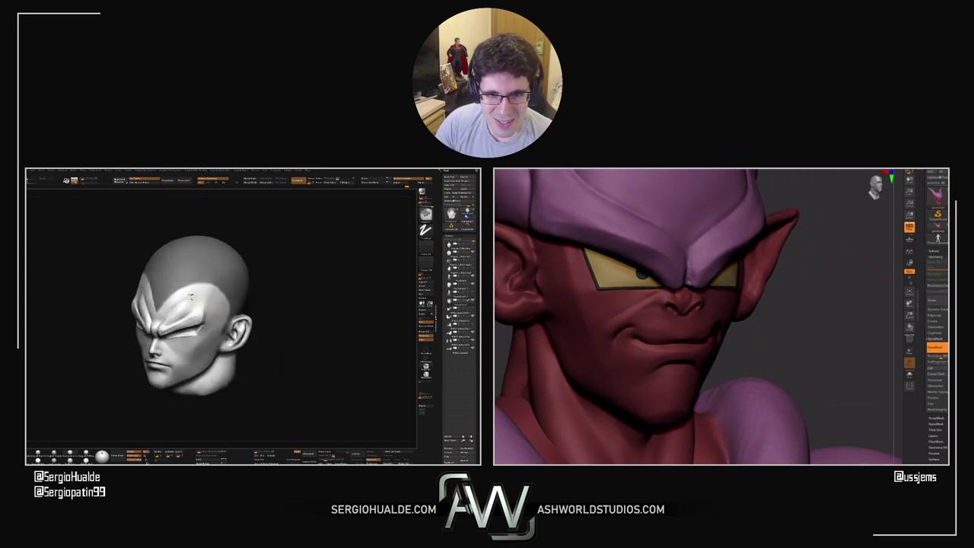
{"action": "left_click_drag", "start_coordinate": [188, 296], "coordinate": [188, 299], "text": "shift"}
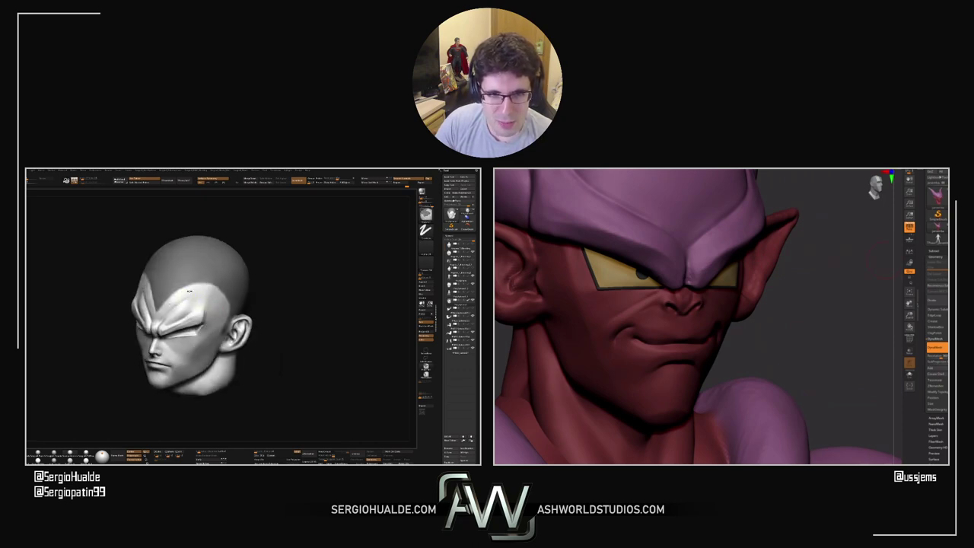
{"action": "right_click_drag", "start_coordinate": [223, 297], "coordinate": [216, 299]}
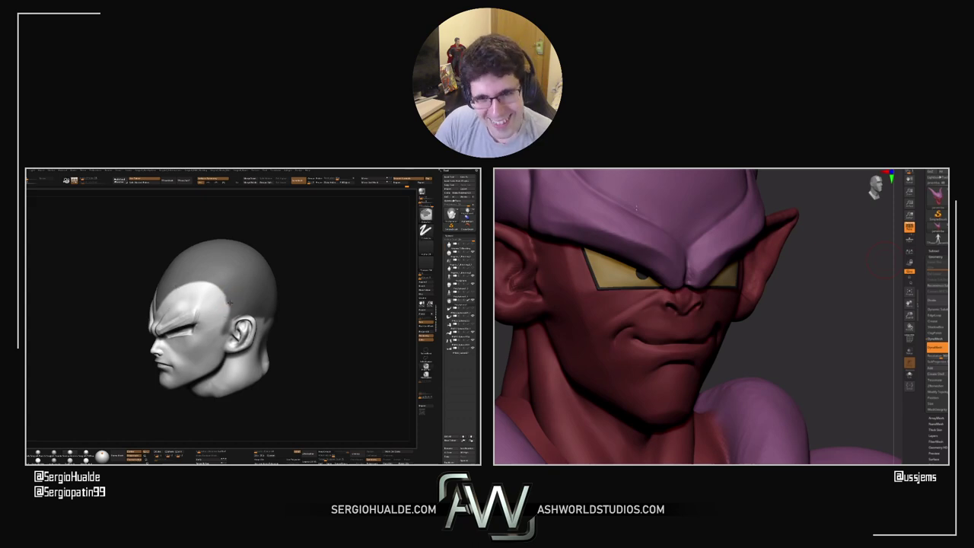
Extend the scalp mask down in front of the grey head's ear to form a sideburn
{"action": "left_click_drag", "start_coordinate": [223, 314], "coordinate": [220, 321], "text": "ctrl"}
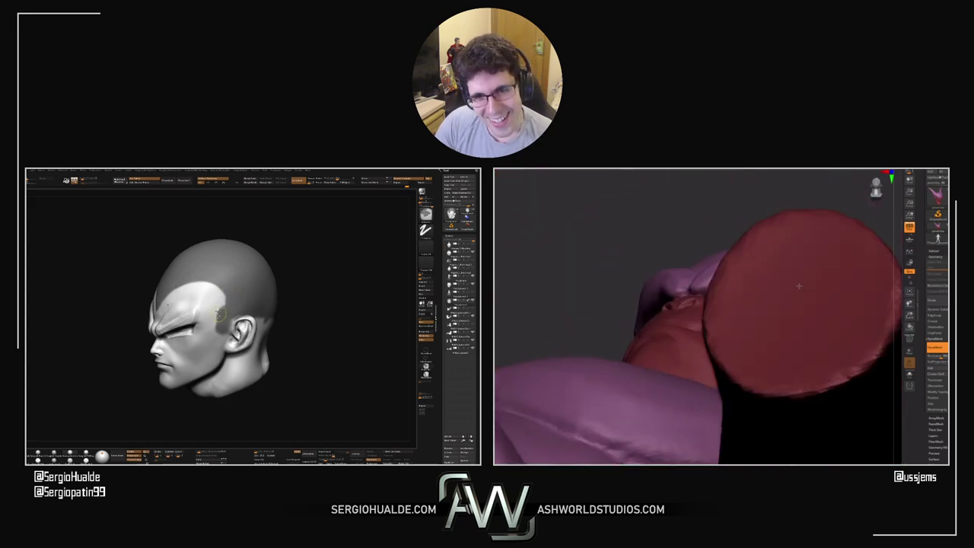
{"action": "left_click_drag", "start_coordinate": [789, 307], "coordinate": [750, 307]}
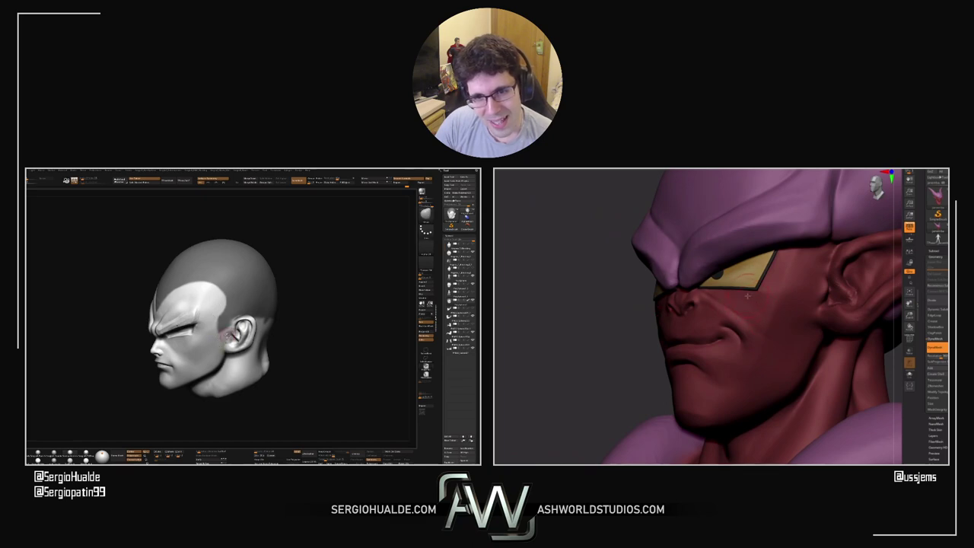
{"action": "right_click_drag", "start_coordinate": [231, 335], "coordinate": [222, 334]}
{"action": "key", "text": "ctrl"}
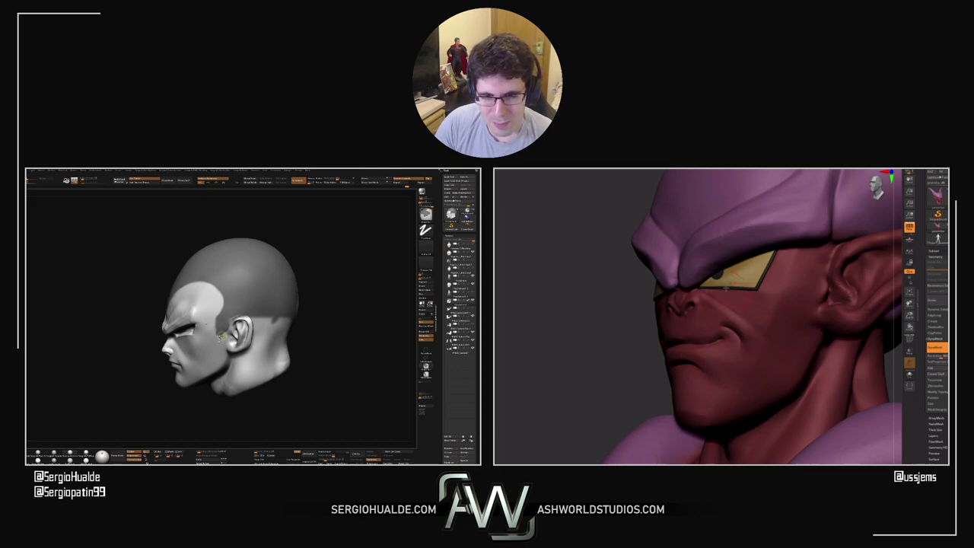
{"action": "left_click_drag", "start_coordinate": [220, 335], "coordinate": [230, 326]}
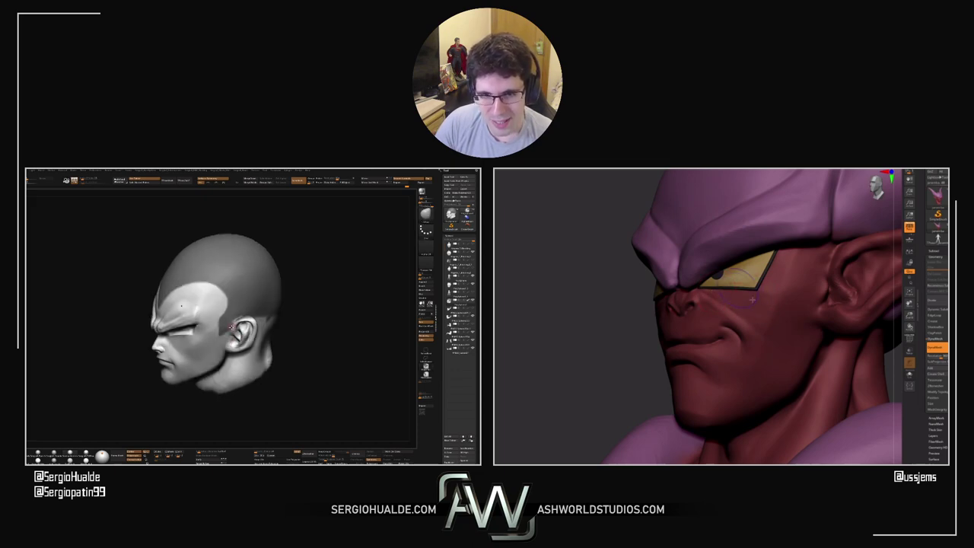
{"action": "key", "text": "ctrl"}
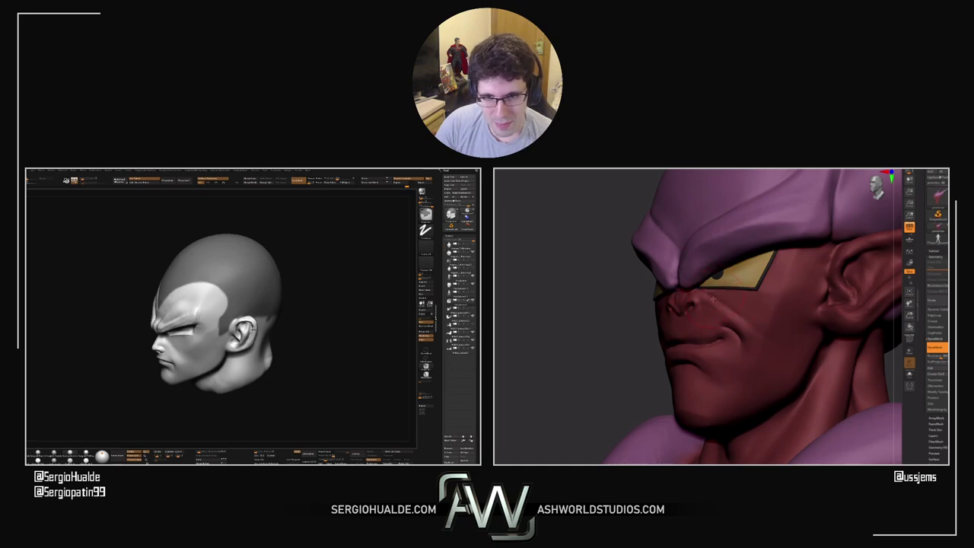
Smooth the surface around the top of the grey head's ear, checking it from the back and side
{"action": "left_click_drag", "start_coordinate": [312, 332], "coordinate": [241, 346]}
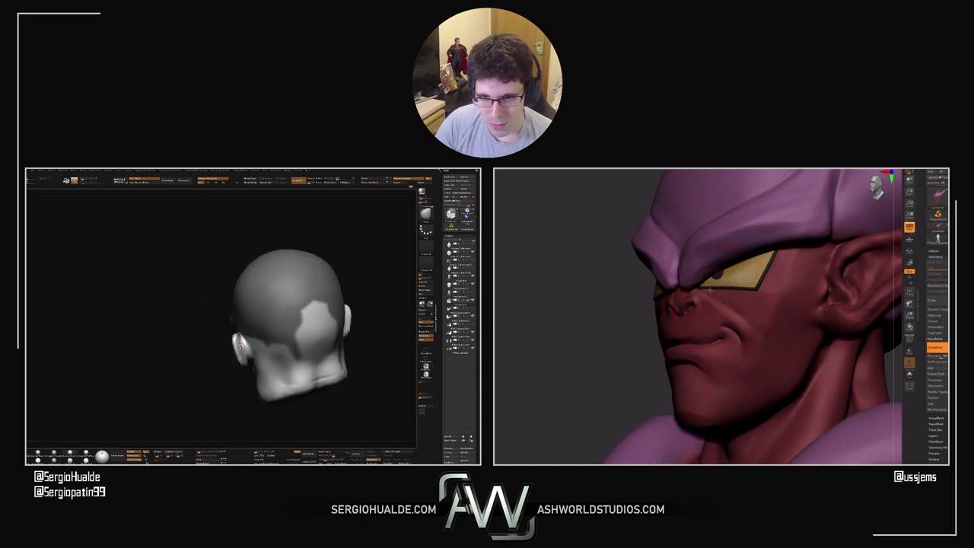
{"action": "right_click_drag", "start_coordinate": [241, 346], "coordinate": [237, 358]}
{"action": "left_click_drag", "start_coordinate": [612, 298], "coordinate": [799, 332]}
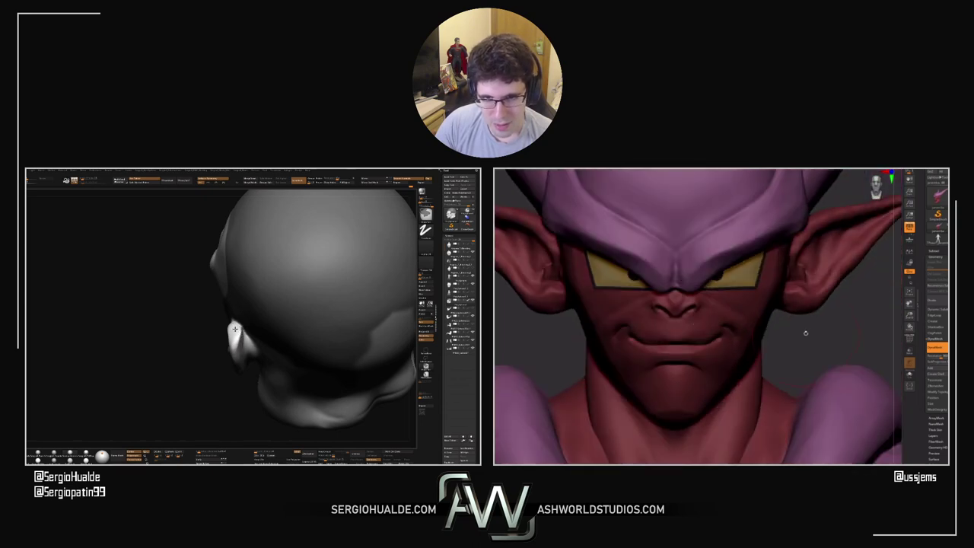
{"action": "right_click_drag", "start_coordinate": [236, 329], "coordinate": [276, 332]}
{"action": "left_click_drag", "start_coordinate": [792, 328], "coordinate": [779, 307]}
{"action": "mouse_move", "coordinate": [275, 332]}
{"action": "right_mouse_down"}
{"action": "mouse_move", "coordinate": [256, 331]}
{"action": "mouse_move", "coordinate": [221, 351]}
{"action": "right_mouse_up"}
{"action": "left_click_drag", "start_coordinate": [821, 312], "coordinate": [798, 276]}
{"action": "right_click_drag", "start_coordinate": [214, 349], "coordinate": [223, 332]}
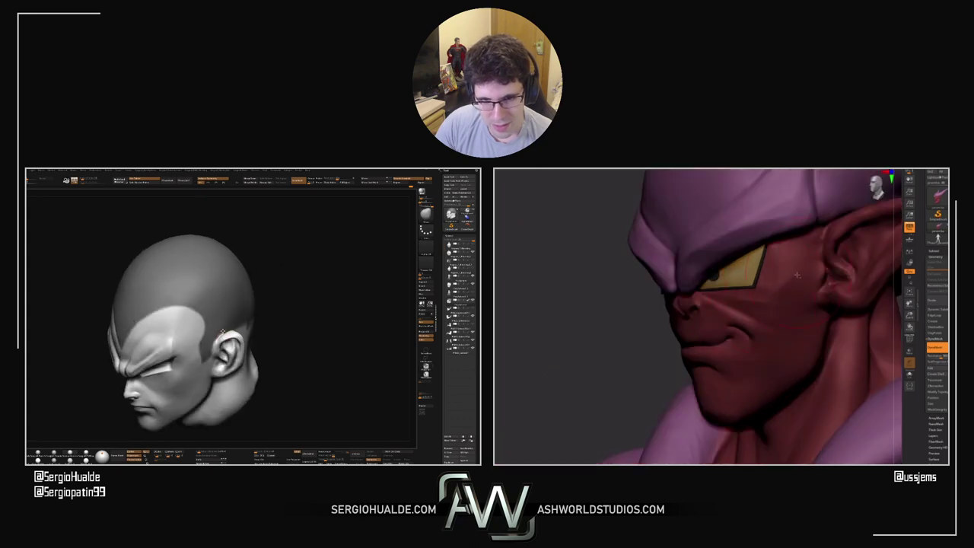
{"action": "left_click_drag", "start_coordinate": [223, 332], "coordinate": [218, 336], "text": "shift"}
{"action": "right_click_drag", "start_coordinate": [222, 335], "coordinate": [210, 348]}
{"action": "left_click_drag", "start_coordinate": [217, 336], "coordinate": [219, 335], "text": "shift"}
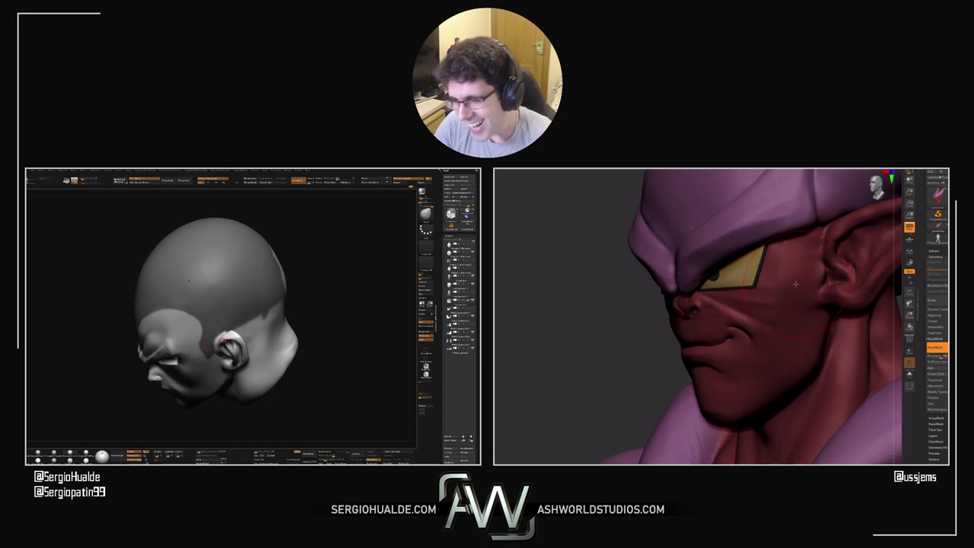
Extend the scalp mask down behind the grey head's ear
{"action": "left_click_drag", "start_coordinate": [224, 341], "coordinate": [209, 315]}
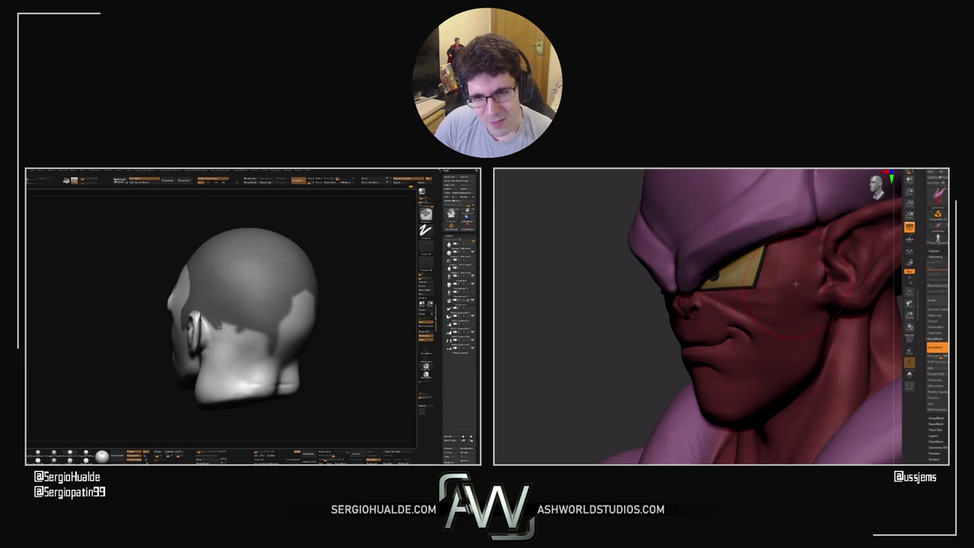
{"action": "key", "text": "shift"}
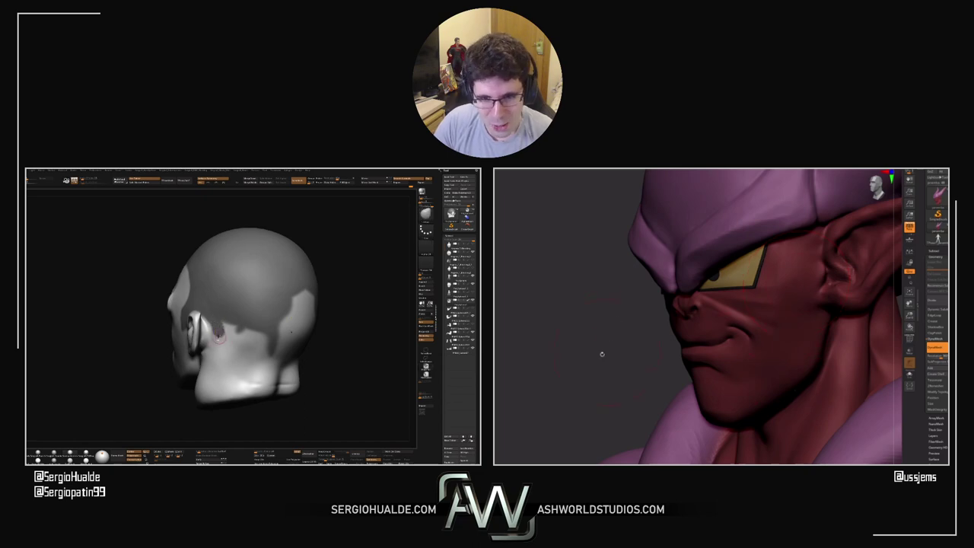
{"action": "left_click_drag", "start_coordinate": [602, 354], "coordinate": [679, 362]}
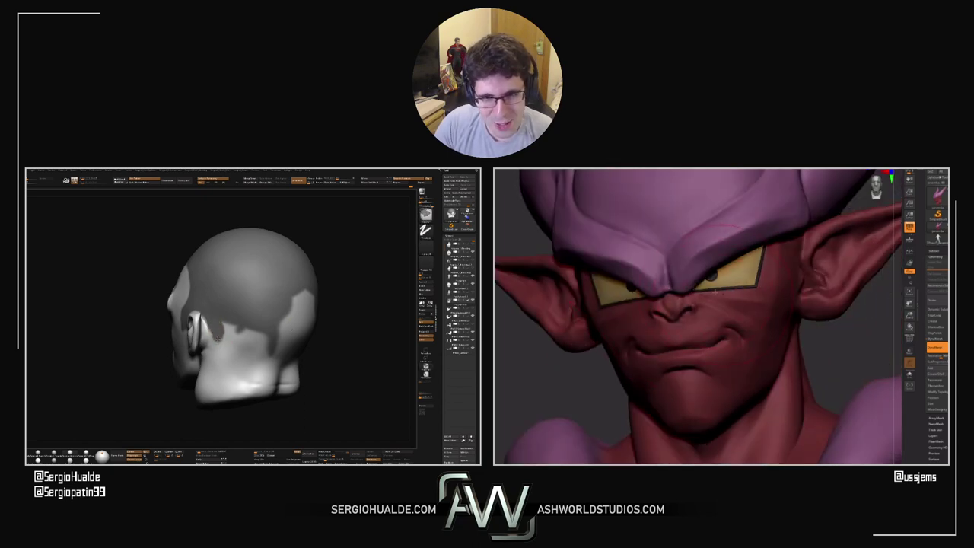
{"action": "mouse_move", "coordinate": [216, 337]}
{"action": "left_mouse_down"}
{"action": "mouse_move", "coordinate": [244, 378]}
{"action": "mouse_move", "coordinate": [261, 378]}
{"action": "left_mouse_up"}
Mask a band across the grey head's nape and fill the unmasked patch at the back of the skull
{"action": "left_click_drag", "start_coordinate": [867, 353], "coordinate": [806, 353]}
{"action": "mouse_move", "coordinate": [261, 378]}
{"action": "left_mouse_down", "text": "ctrl"}
{"action": "mouse_move", "coordinate": [291, 376]}
{"action": "mouse_move", "coordinate": [257, 370]}
{"action": "mouse_move", "coordinate": [294, 368]}
{"action": "mouse_move", "coordinate": [245, 368]}
{"action": "left_mouse_up", "text": "ctrl"}
{"action": "right_click_drag", "start_coordinate": [280, 363], "coordinate": [273, 364], "text": "shift"}
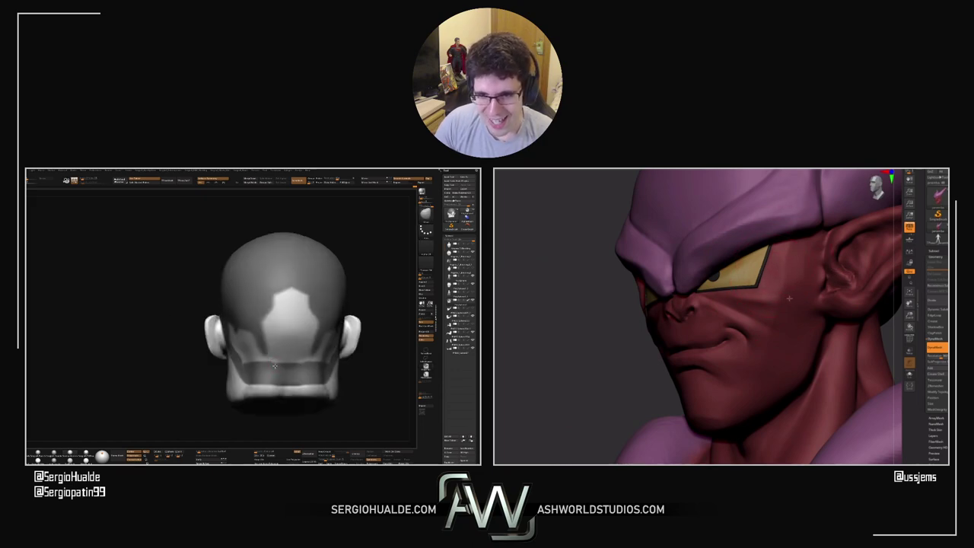
{"action": "mouse_move", "coordinate": [277, 362]}
{"action": "left_mouse_down", "text": "ctrl"}
{"action": "mouse_move", "coordinate": [297, 358]}
{"action": "mouse_move", "coordinate": [286, 351]}
{"action": "mouse_move", "coordinate": [291, 293]}
{"action": "mouse_move", "coordinate": [260, 350]}
{"action": "left_mouse_up", "text": "ctrl"}
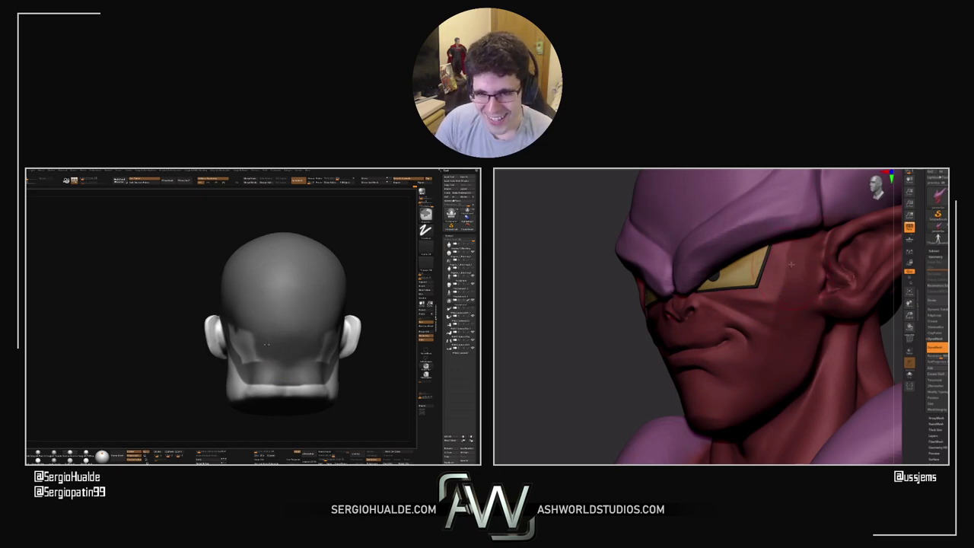
Refine the scalp mask's lower edge between the back of the ear and the nape
{"action": "right_click_drag", "start_coordinate": [268, 348], "coordinate": [322, 340]}
{"action": "mouse_move", "coordinate": [321, 340]}
{"action": "left_mouse_down"}
{"action": "mouse_move", "coordinate": [354, 335]}
{"action": "mouse_move", "coordinate": [313, 358]}
{"action": "left_mouse_up"}
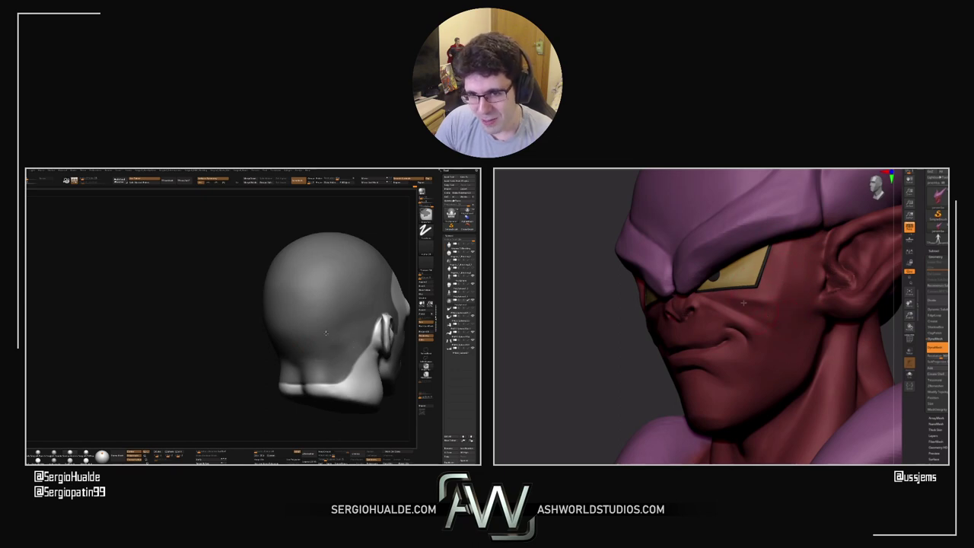
{"action": "right_click_drag", "start_coordinate": [336, 364], "coordinate": [355, 367]}
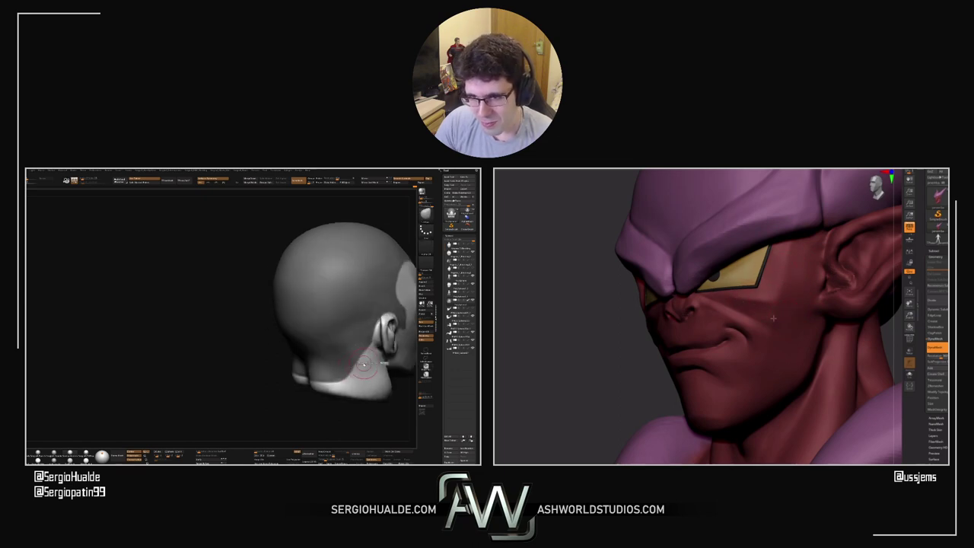
{"action": "left_click_drag", "start_coordinate": [362, 363], "coordinate": [370, 350]}
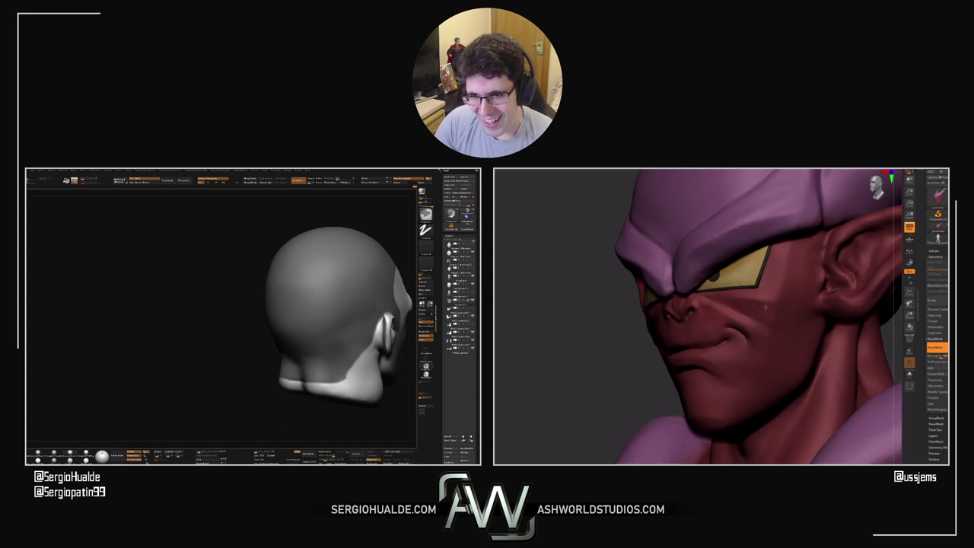
{"action": "mouse_move", "coordinate": [359, 361]}
{"action": "right_mouse_down", "text": "ctrl"}
{"action": "mouse_move", "coordinate": [349, 324]}
{"action": "mouse_move", "coordinate": [318, 338]}
{"action": "mouse_move", "coordinate": [247, 323]}
{"action": "right_mouse_up", "text": "ctrl"}
Bring back the fighter's full figure, select the boots mesh and isolate it
{"action": "key", "text": "alt+s"}
{"action": "right_click_drag", "start_coordinate": [327, 357], "coordinate": [286, 335], "text": "ctrl"}
{"action": "left_click_drag", "start_coordinate": [559, 328], "coordinate": [508, 309]}
{"action": "right_click_drag", "start_coordinate": [269, 346], "coordinate": [283, 326]}
{"action": "left_click", "coordinate": [271, 346], "text": "alt"}
{"action": "right_click_drag", "start_coordinate": [291, 426], "coordinate": [299, 319], "text": "alt"}
{"action": "left_click_drag", "start_coordinate": [290, 333], "coordinate": [288, 353]}
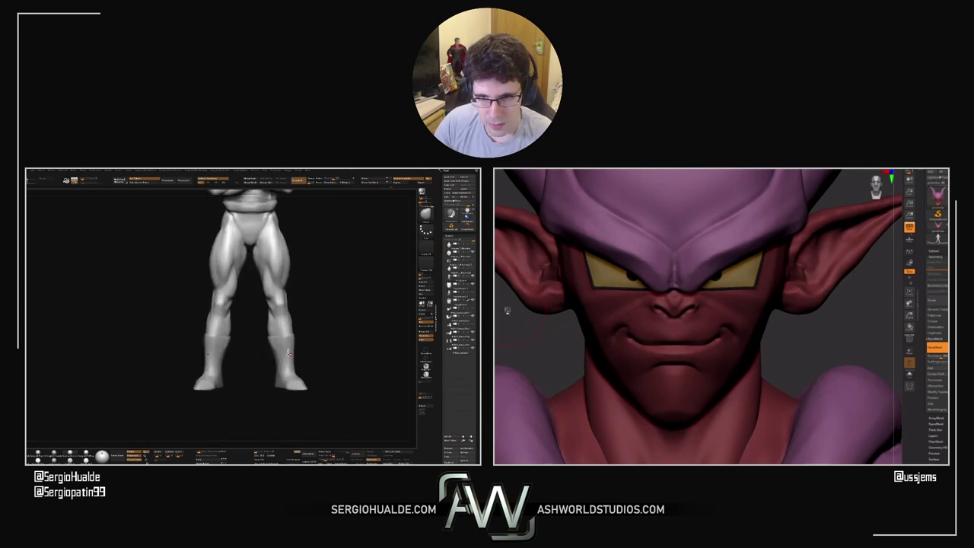
{"action": "right_click_drag", "start_coordinate": [287, 358], "coordinate": [277, 360]}
{"action": "left_click_drag", "start_coordinate": [536, 356], "coordinate": [733, 328], "text": "alt"}
{"action": "left_click", "coordinate": [289, 367], "text": "alt"}
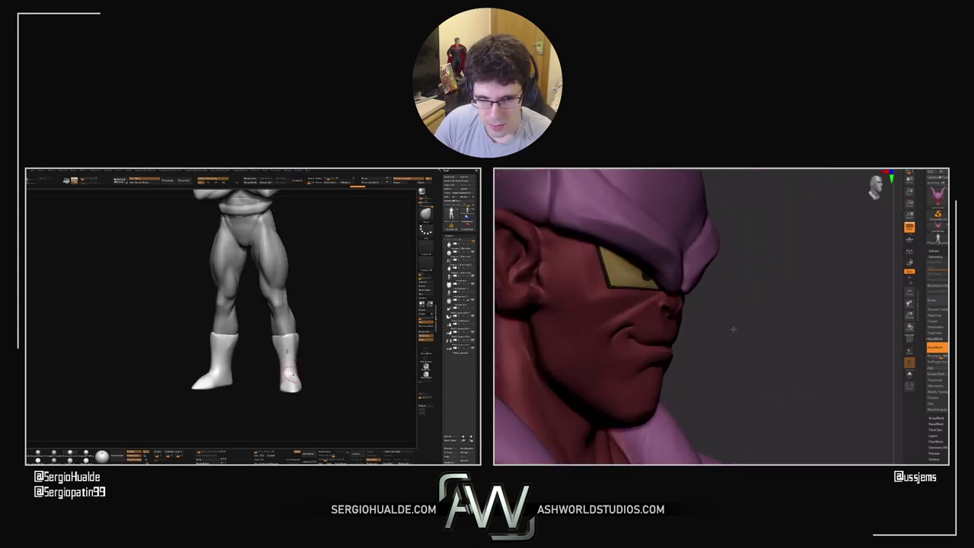
{"action": "right_click_drag", "start_coordinate": [289, 367], "coordinate": [288, 352], "text": "alt"}
{"action": "left_click_drag", "start_coordinate": [288, 353], "coordinate": [305, 350]}
{"action": "key", "text": "alt+s"}
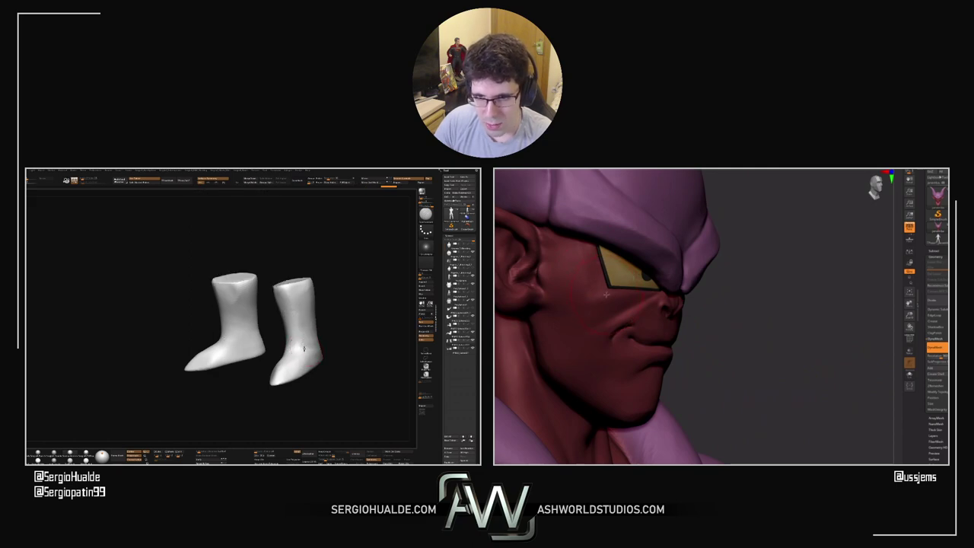
{"action": "left_click", "coordinate": [605, 294], "text": "alt"}
{"action": "right_click_drag", "start_coordinate": [305, 350], "coordinate": [285, 353]}
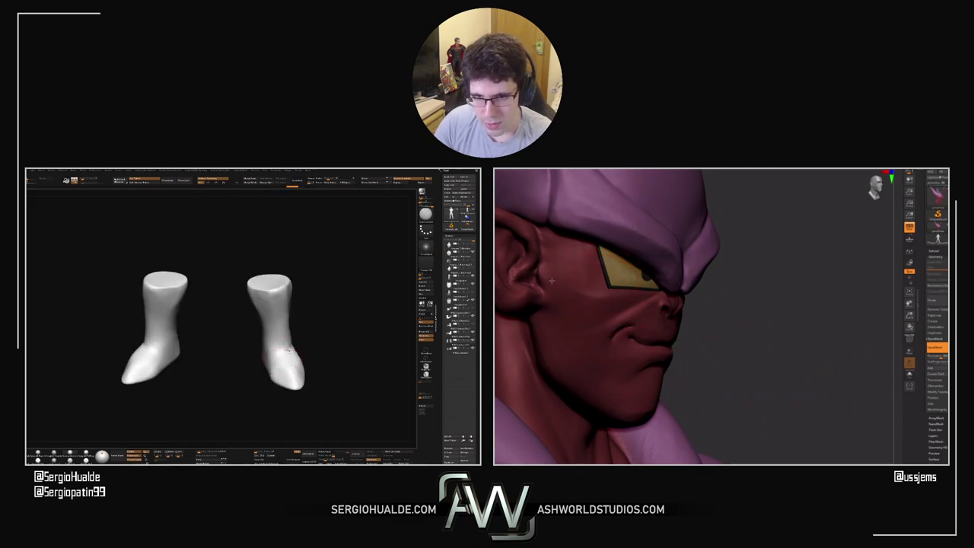
Sculpt folds and creases around the boots' ankles, using the DamStandard brush for the grooves
{"action": "left_click_drag", "start_coordinate": [258, 347], "coordinate": [308, 350]}
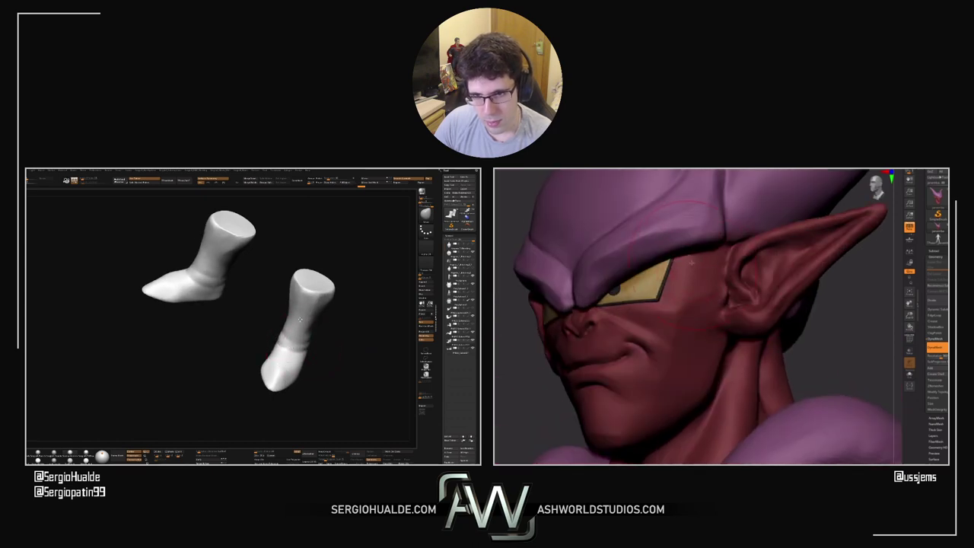
{"action": "mouse_move", "coordinate": [297, 348]}
{"action": "left_mouse_down"}
{"action": "mouse_move", "coordinate": [325, 340]}
{"action": "mouse_move", "coordinate": [315, 344]}
{"action": "mouse_move", "coordinate": [320, 359]}
{"action": "left_mouse_up"}
{"action": "key", "text": "b"}
{"action": "key", "text": "d"}
{"action": "key", "text": "s"}
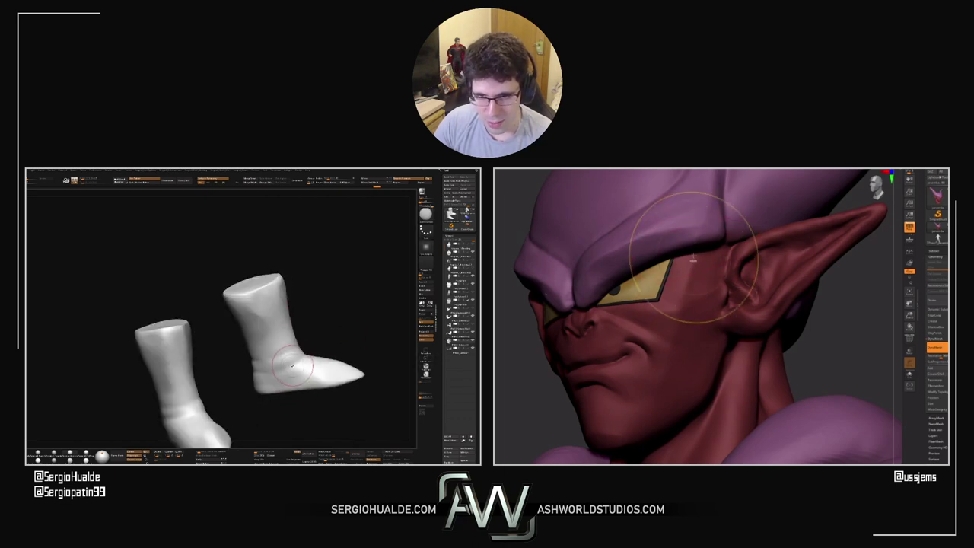
{"action": "key", "text": "s"}
{"action": "right_click_drag", "start_coordinate": [288, 367], "coordinate": [294, 372]}
{"action": "right_click", "coordinate": [293, 373]}
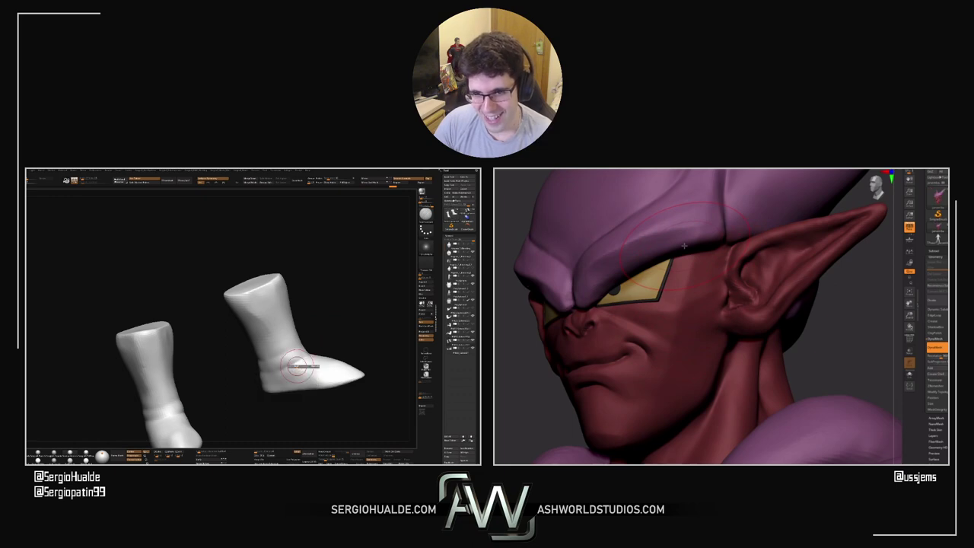
{"action": "left_click_drag", "start_coordinate": [274, 371], "coordinate": [282, 352]}
{"action": "mouse_move", "coordinate": [311, 321]}
{"action": "left_mouse_down"}
{"action": "mouse_move", "coordinate": [285, 348]}
{"action": "mouse_move", "coordinate": [288, 328]}
{"action": "mouse_move", "coordinate": [278, 338]}
{"action": "mouse_move", "coordinate": [293, 325]}
{"action": "mouse_move", "coordinate": [271, 362]}
{"action": "mouse_move", "coordinate": [236, 360]}
{"action": "left_mouse_up"}
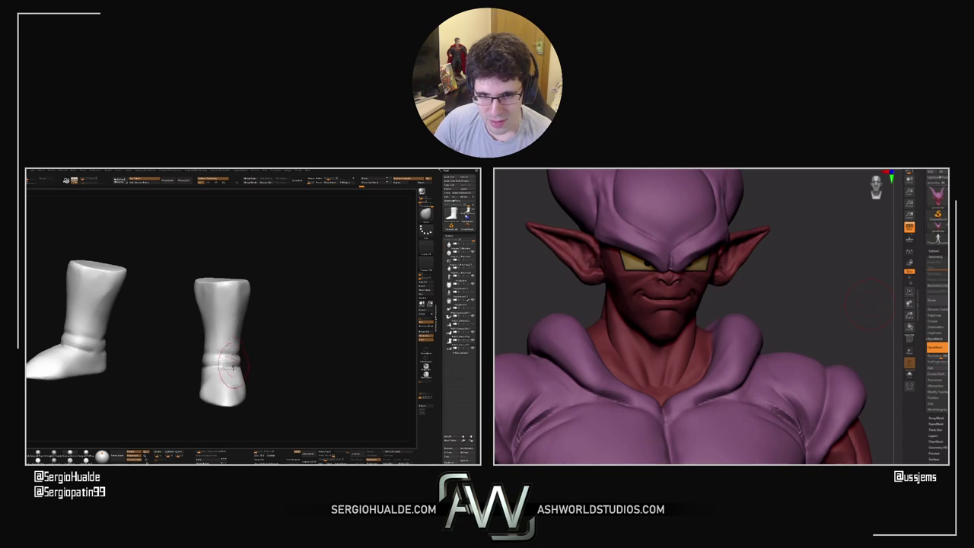
Reshape the foot and pointed toe of the boots and smooth the toe tip
{"action": "mouse_move", "coordinate": [233, 369]}
{"action": "right_mouse_down", "text": "ctrl"}
{"action": "mouse_move", "coordinate": [220, 343]}
{"action": "mouse_move", "coordinate": [235, 373]}
{"action": "right_mouse_up", "text": "ctrl"}
{"action": "mouse_move", "coordinate": [249, 378]}
{"action": "left_mouse_down"}
{"action": "mouse_move", "coordinate": [236, 370]}
{"action": "mouse_move", "coordinate": [249, 333]}
{"action": "mouse_move", "coordinate": [274, 354]}
{"action": "mouse_move", "coordinate": [291, 342]}
{"action": "left_mouse_up"}
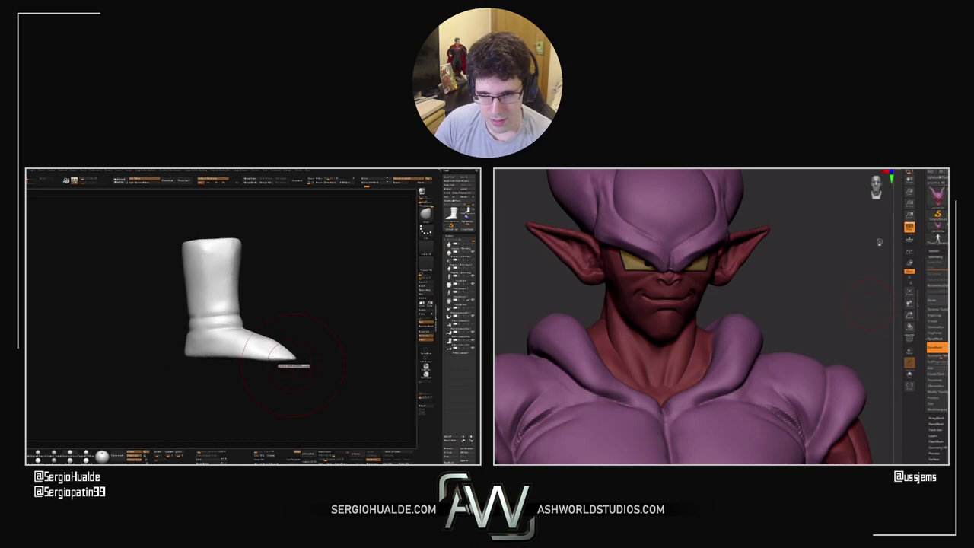
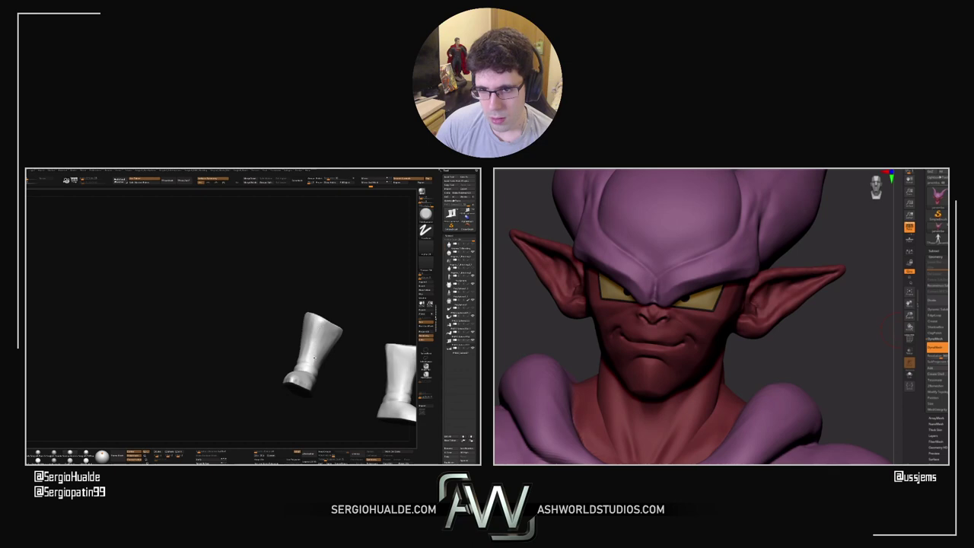
{"action": "right_click_drag", "start_coordinate": [334, 334], "coordinate": [305, 371]}
{"action": "key", "text": "space"}
{"action": "mouse_move", "coordinate": [315, 332]}
{"action": "right_mouse_down"}
{"action": "mouse_move", "coordinate": [286, 337]}
{"action": "mouse_move", "coordinate": [304, 340]}
{"action": "right_mouse_up"}
{"action": "mouse_move", "coordinate": [295, 340]}
{"action": "left_mouse_down"}
{"action": "mouse_move", "coordinate": [298, 352]}
{"action": "mouse_move", "coordinate": [315, 340]}
{"action": "mouse_move", "coordinate": [302, 361]}
{"action": "left_mouse_up"}
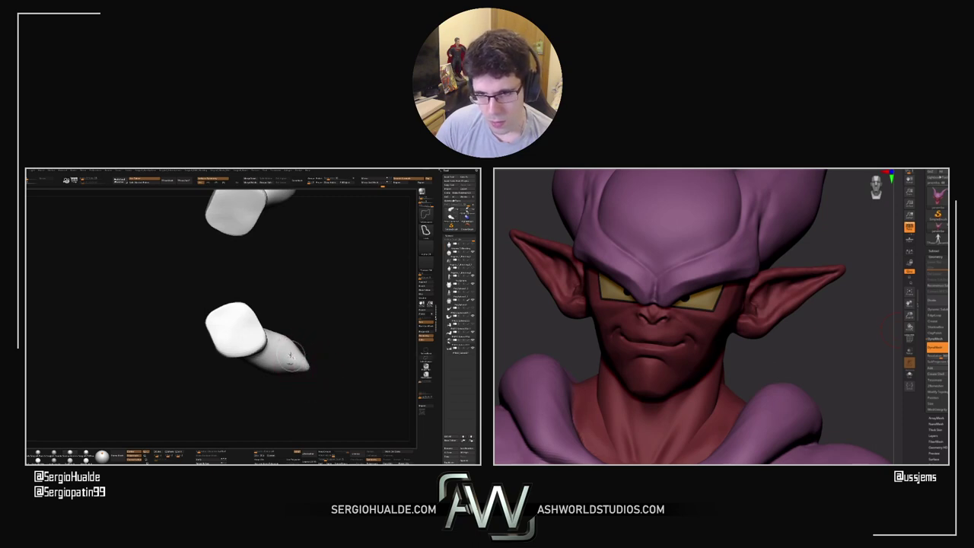
{"action": "left_click_drag", "start_coordinate": [310, 368], "coordinate": [289, 354]}
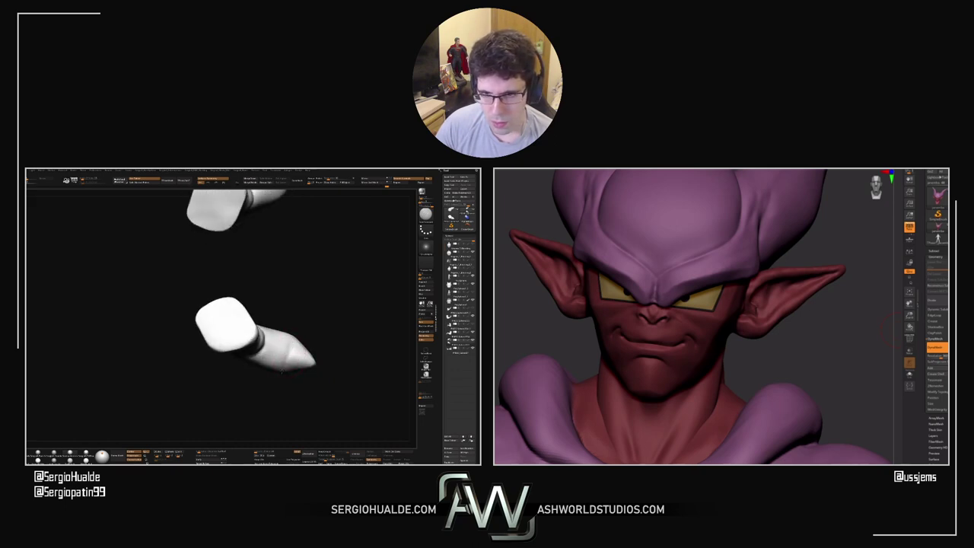
{"action": "left_click_drag", "start_coordinate": [304, 361], "coordinate": [303, 362], "text": "shift"}
{"action": "left_click_drag", "start_coordinate": [887, 333], "coordinate": [799, 316]}
{"action": "right_click_drag", "start_coordinate": [291, 370], "coordinate": [247, 375]}
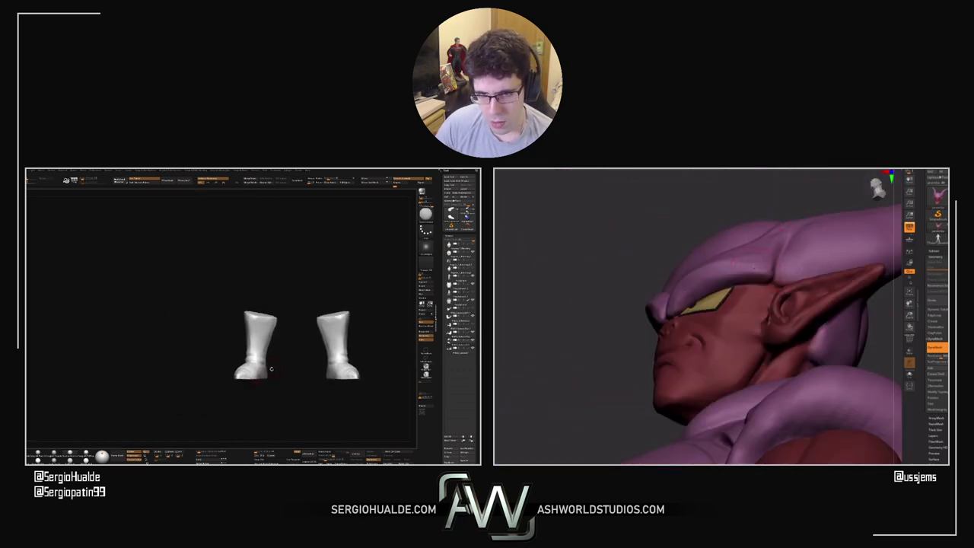
Sculpt creases over the boots' instep and along the front of the ankle
{"action": "mouse_move", "coordinate": [271, 369]}
{"action": "left_mouse_down"}
{"action": "mouse_move", "coordinate": [233, 359]}
{"action": "mouse_move", "coordinate": [226, 332]}
{"action": "mouse_move", "coordinate": [245, 368]}
{"action": "left_mouse_up"}
{"action": "mouse_move", "coordinate": [275, 340]}
{"action": "left_mouse_down"}
{"action": "mouse_move", "coordinate": [259, 346]}
{"action": "mouse_move", "coordinate": [276, 335]}
{"action": "left_mouse_up"}
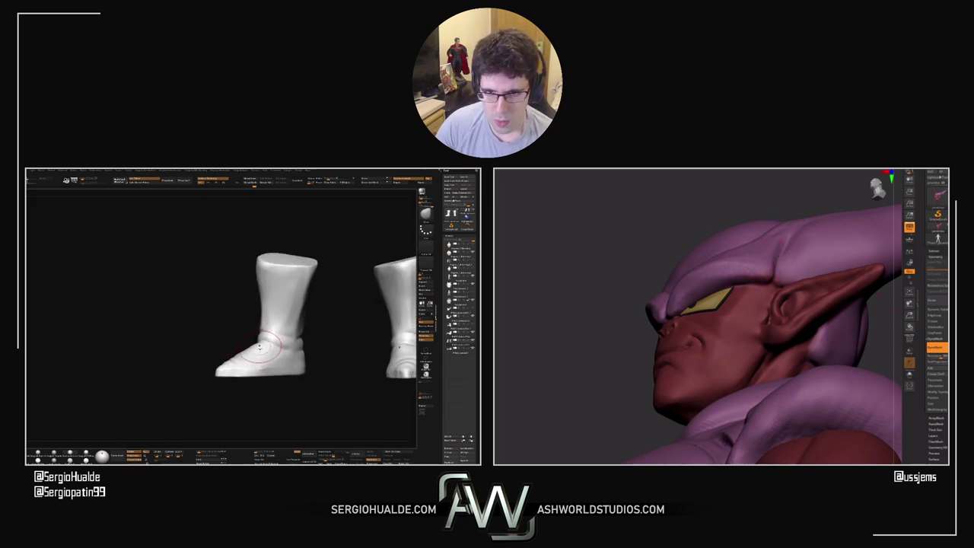
{"action": "right_click_drag", "start_coordinate": [251, 344], "coordinate": [258, 336]}
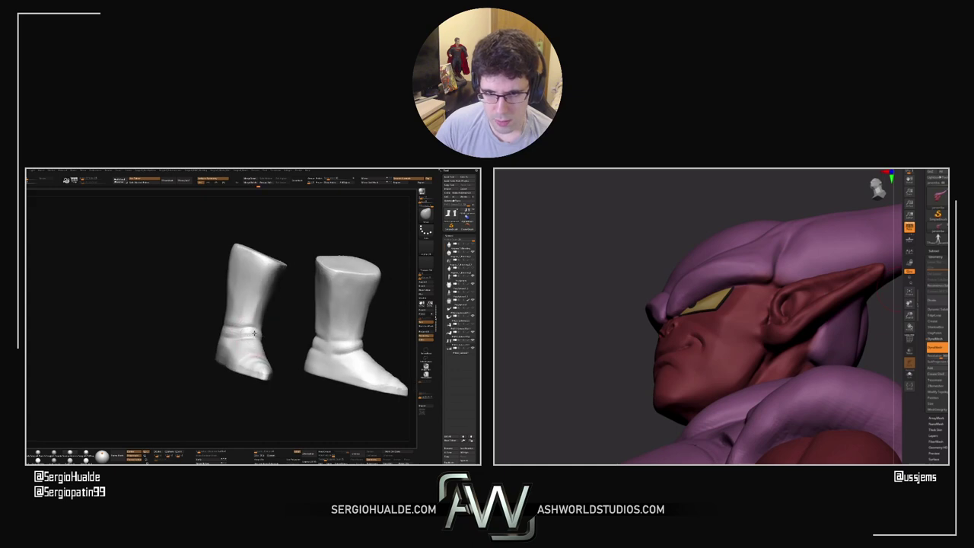
{"action": "mouse_move", "coordinate": [254, 333]}
{"action": "left_mouse_down"}
{"action": "mouse_move", "coordinate": [262, 339]}
{"action": "mouse_move", "coordinate": [244, 334]}
{"action": "mouse_move", "coordinate": [254, 339]}
{"action": "mouse_move", "coordinate": [245, 343]}
{"action": "left_mouse_up"}
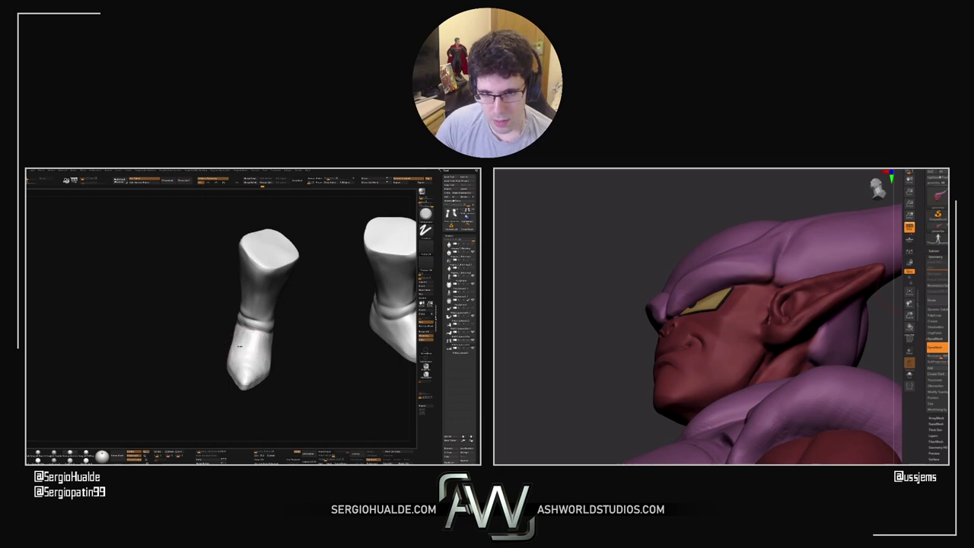
{"action": "mouse_move", "coordinate": [238, 345]}
{"action": "left_mouse_down"}
{"action": "mouse_move", "coordinate": [272, 343]}
{"action": "mouse_move", "coordinate": [250, 347]}
{"action": "left_mouse_up"}
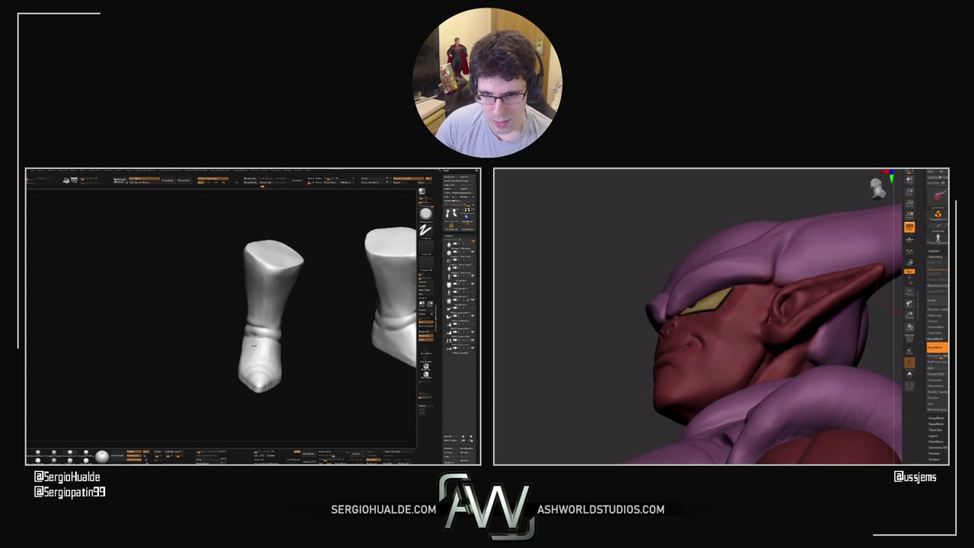
{"action": "mouse_move", "coordinate": [243, 363]}
{"action": "right_mouse_down"}
{"action": "mouse_move", "coordinate": [255, 371]}
{"action": "mouse_move", "coordinate": [259, 345]}
{"action": "mouse_move", "coordinate": [277, 355]}
{"action": "mouse_move", "coordinate": [251, 355]}
{"action": "right_mouse_up"}
Flatten and polish the boots' ankle and foot surfaces with the hPolish brush
{"action": "right_click_drag", "start_coordinate": [251, 355], "coordinate": [272, 354], "text": "ctrl"}
{"action": "key", "text": "b"}
{"action": "key", "text": "h"}
{"action": "key", "text": "p"}
{"action": "left_click_drag", "start_coordinate": [276, 356], "coordinate": [283, 354]}
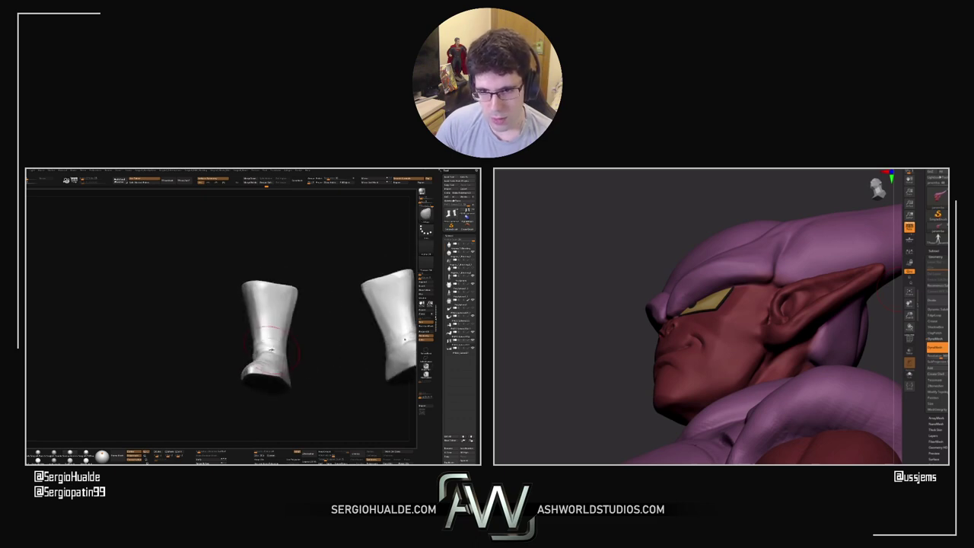
{"action": "right_click_drag", "start_coordinate": [283, 355], "coordinate": [256, 368]}
{"action": "mouse_move", "coordinate": [257, 369]}
{"action": "left_mouse_down"}
{"action": "mouse_move", "coordinate": [212, 367]}
{"action": "mouse_move", "coordinate": [206, 354]}
{"action": "mouse_move", "coordinate": [244, 364]}
{"action": "mouse_move", "coordinate": [228, 327]}
{"action": "left_mouse_up"}
{"action": "key", "text": "s"}
{"action": "key", "text": "s"}
{"action": "mouse_move", "coordinate": [235, 398]}
{"action": "left_mouse_down"}
{"action": "mouse_move", "coordinate": [227, 400]}
{"action": "mouse_move", "coordinate": [240, 389]}
{"action": "left_mouse_up"}
Show the full figure again and examine the boots on the legs from the back and front
{"action": "right_click_drag", "start_coordinate": [239, 389], "coordinate": [241, 426]}
{"action": "right_click_drag", "start_coordinate": [144, 404], "coordinate": [251, 361], "text": "alt"}
{"action": "key", "text": "alt+s"}
{"action": "left_click_drag", "start_coordinate": [252, 359], "coordinate": [293, 364]}
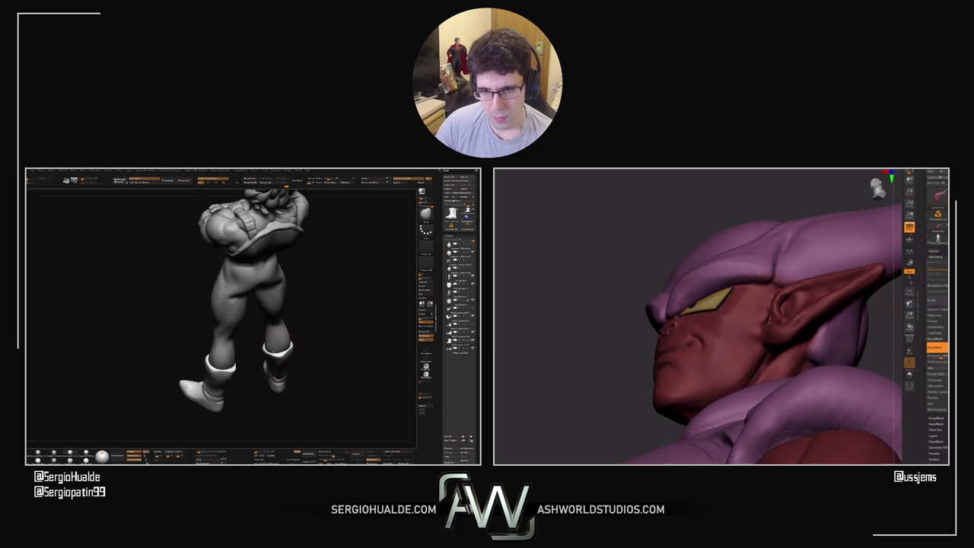
{"action": "right_click_drag", "start_coordinate": [274, 352], "coordinate": [263, 400]}
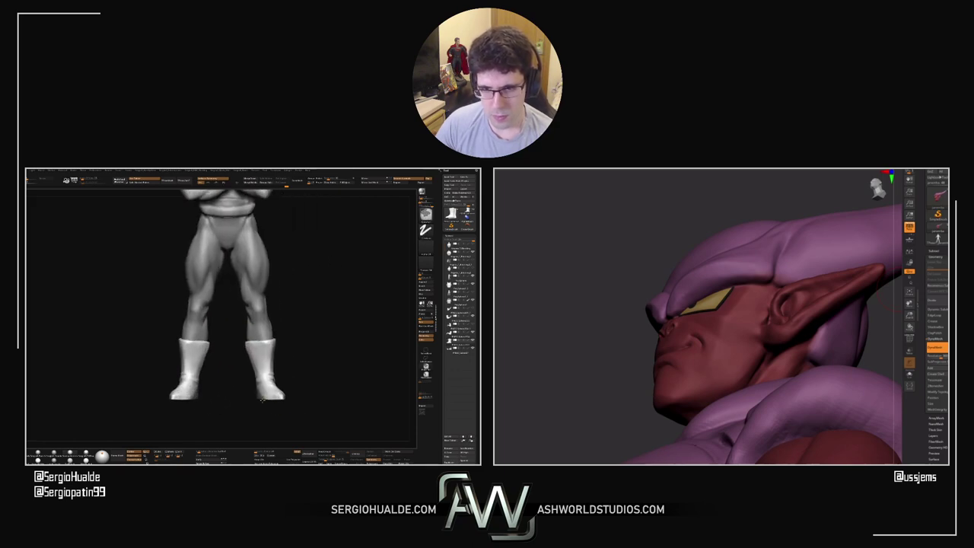
{"action": "left_click_drag", "start_coordinate": [262, 399], "coordinate": [261, 370]}
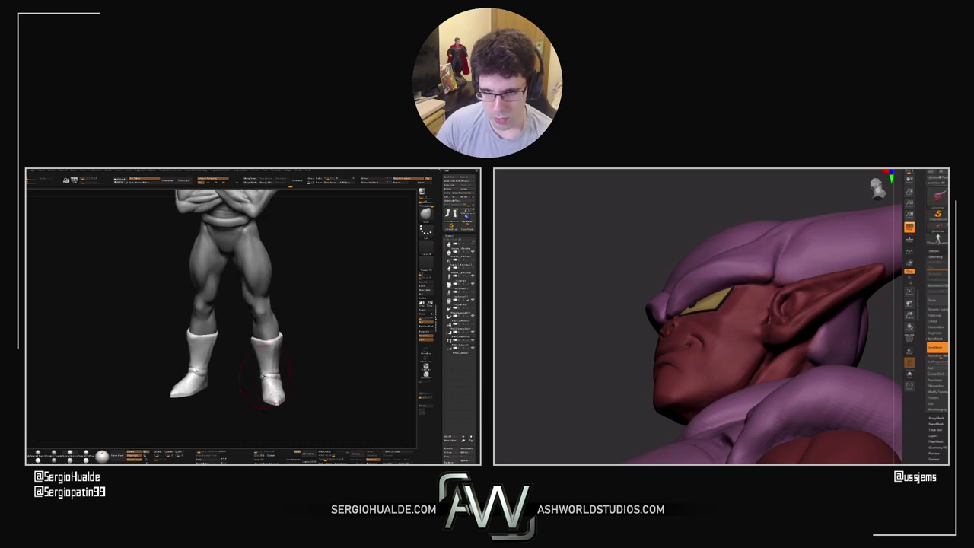
{"action": "left_click_drag", "start_coordinate": [263, 374], "coordinate": [283, 415]}
{"action": "mouse_move", "coordinate": [283, 414]}
{"action": "right_mouse_down"}
{"action": "mouse_move", "coordinate": [283, 391]}
{"action": "mouse_move", "coordinate": [257, 373]}
{"action": "mouse_move", "coordinate": [283, 368]}
{"action": "mouse_move", "coordinate": [266, 364]}
{"action": "mouse_move", "coordinate": [282, 359]}
{"action": "mouse_move", "coordinate": [284, 407]}
{"action": "right_mouse_up"}
{"action": "right_click_drag", "start_coordinate": [290, 289], "coordinate": [292, 355], "text": "alt"}
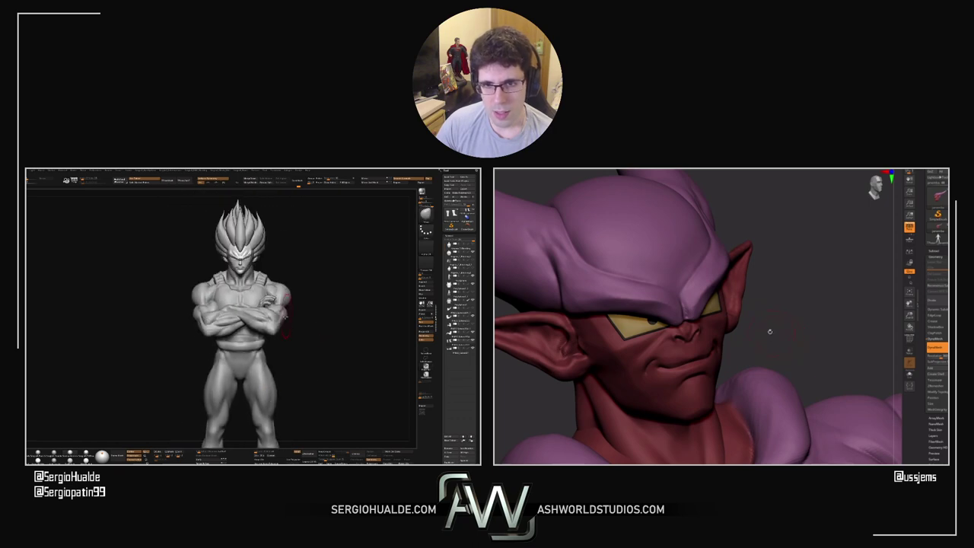
Select the crossed-arms mesh on the fighter's full figure and toggle its isolated view on and off
{"action": "left_click", "coordinate": [274, 301], "text": "alt"}
{"action": "right_click_drag", "start_coordinate": [276, 285], "coordinate": [263, 353], "text": "alt"}
{"action": "key", "text": "alt+s"}
{"action": "key", "text": "alt+s"}
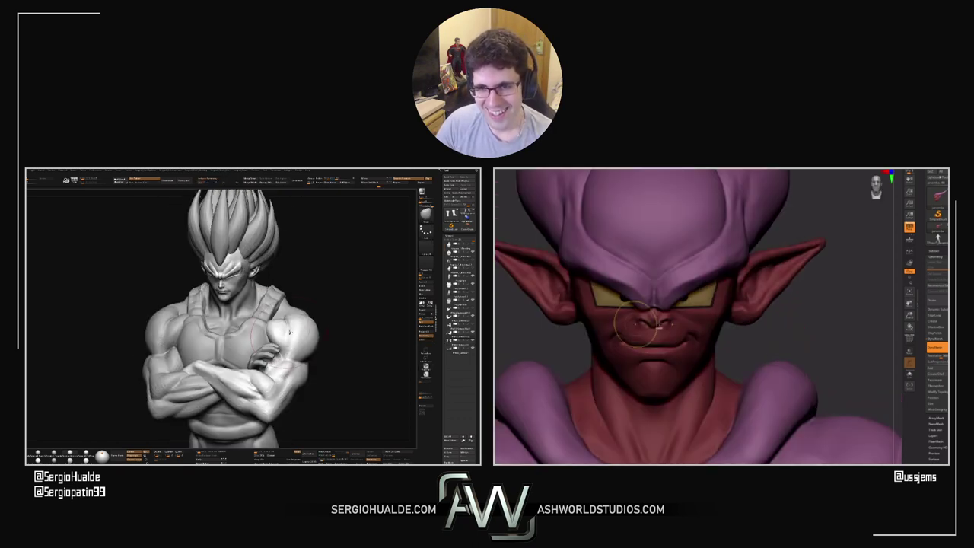
Choose a warm light beige skin tone as the paint colour for the fighter's body
{"action": "key", "text": "space"}
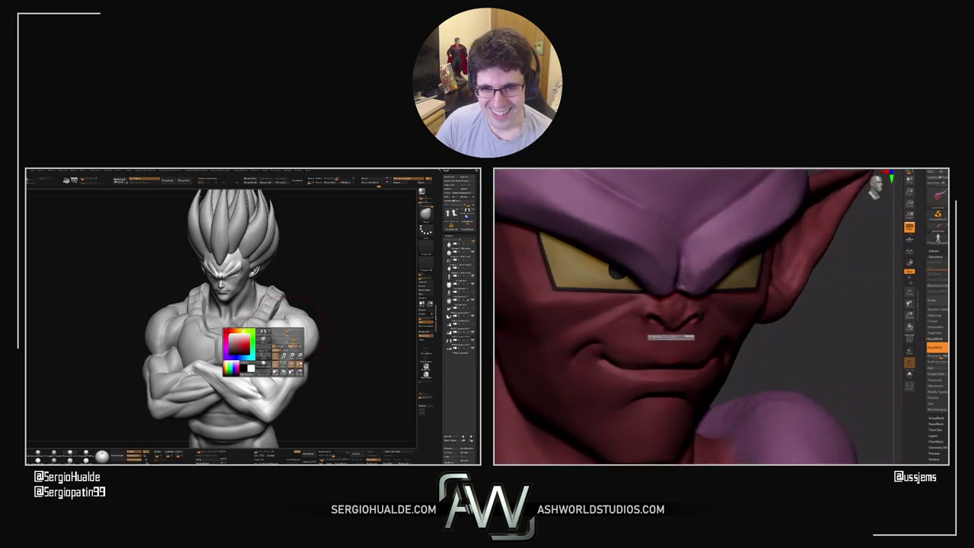
{"action": "left_click_drag", "start_coordinate": [240, 330], "coordinate": [236, 343]}
{"action": "left_click", "coordinate": [230, 348]}
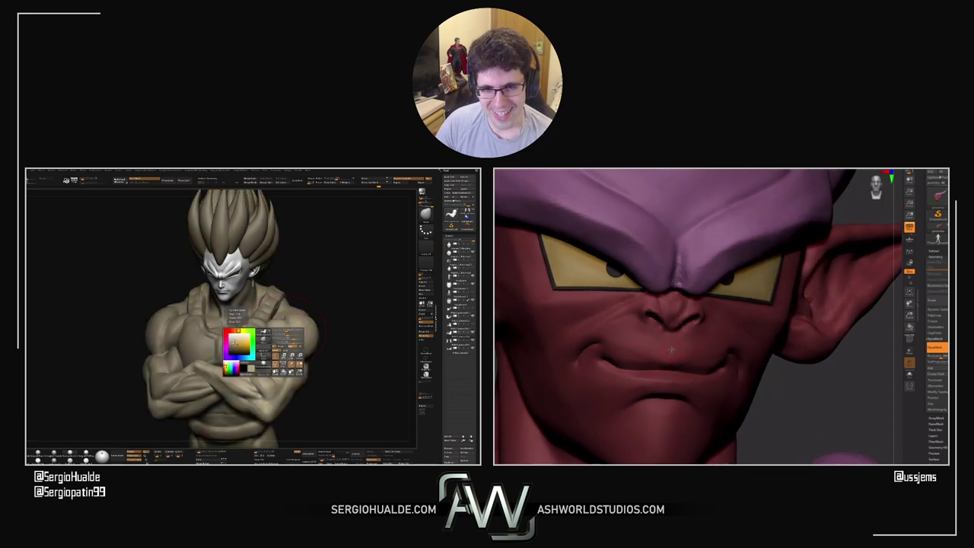
{"action": "left_click", "coordinate": [237, 337]}
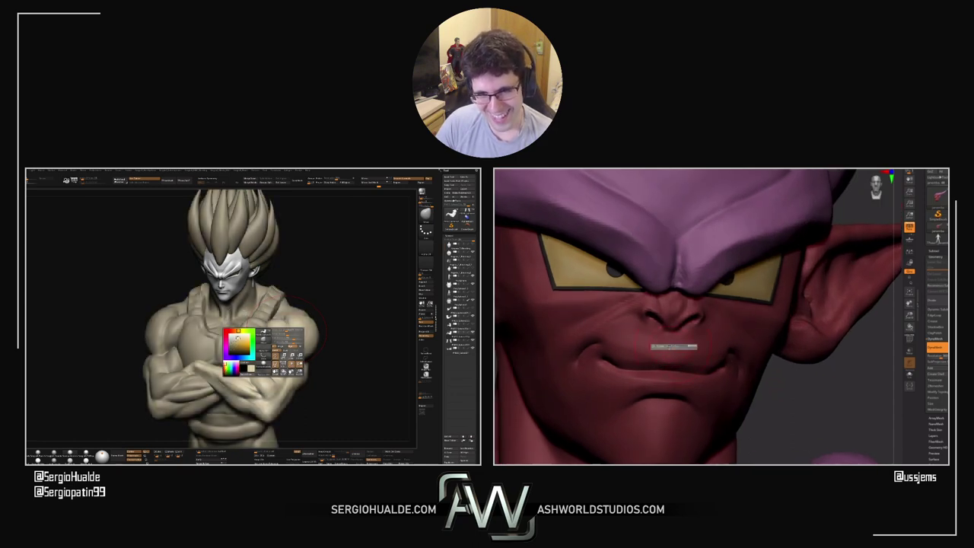
{"action": "left_click", "coordinate": [238, 340]}
{"action": "left_click", "coordinate": [235, 339]}
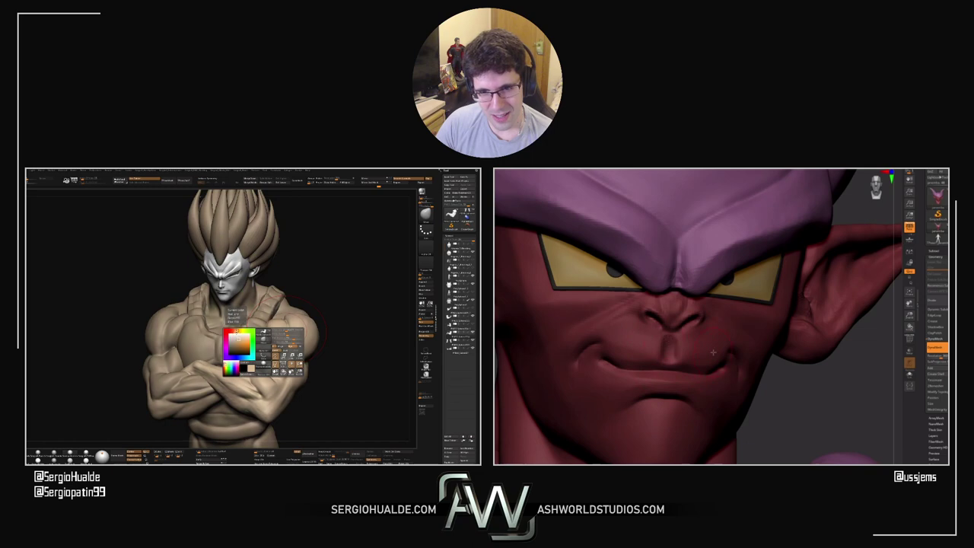
{"action": "right_click_drag", "start_coordinate": [684, 360], "coordinate": [679, 368], "text": "ctrl"}
{"action": "left_click_drag", "start_coordinate": [236, 340], "coordinate": [240, 337]}
{"action": "right_click_drag", "start_coordinate": [679, 368], "coordinate": [688, 349], "text": "ctrl"}
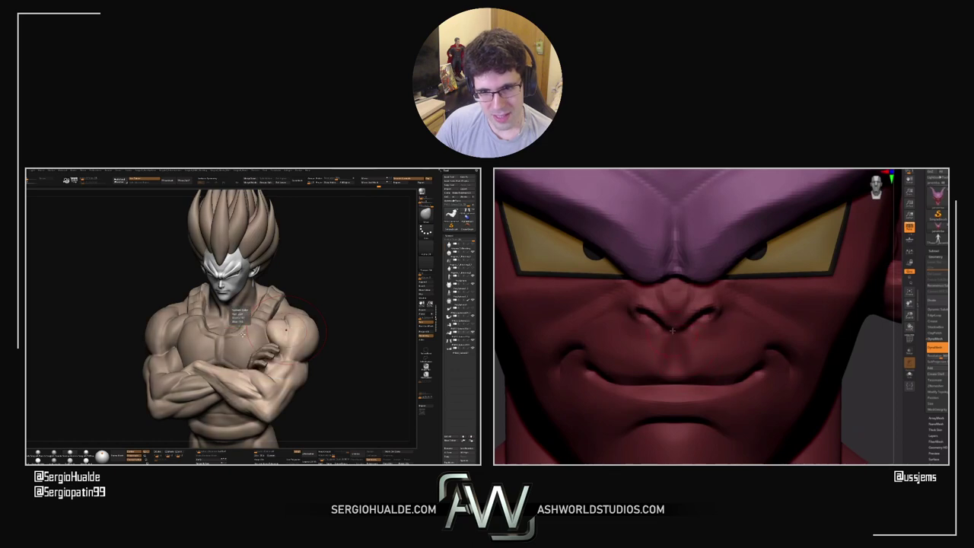
Refine the folds around the horned character's nose from the front and both three-quarter angles
{"action": "right_click_drag", "start_coordinate": [688, 349], "coordinate": [669, 285]}
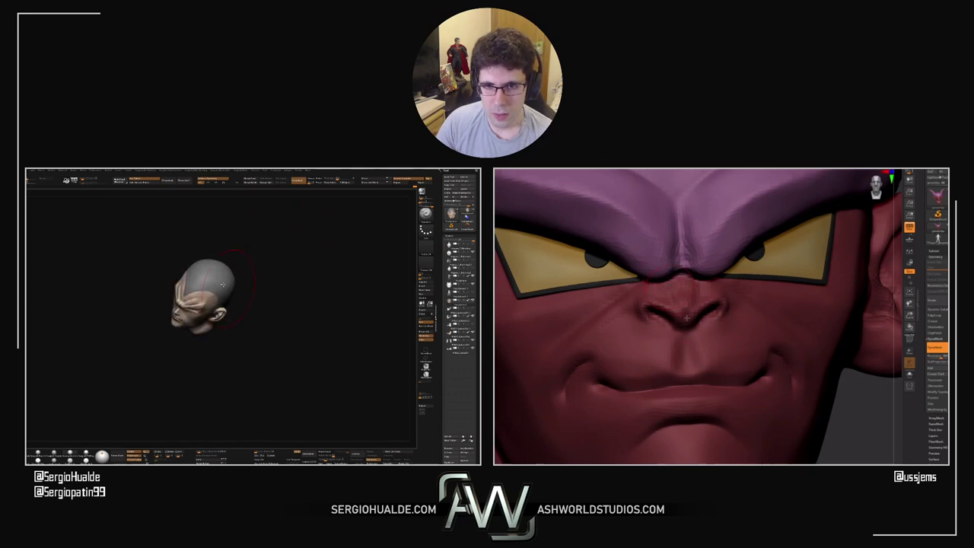
{"action": "right_click_drag", "start_coordinate": [669, 289], "coordinate": [697, 322]}
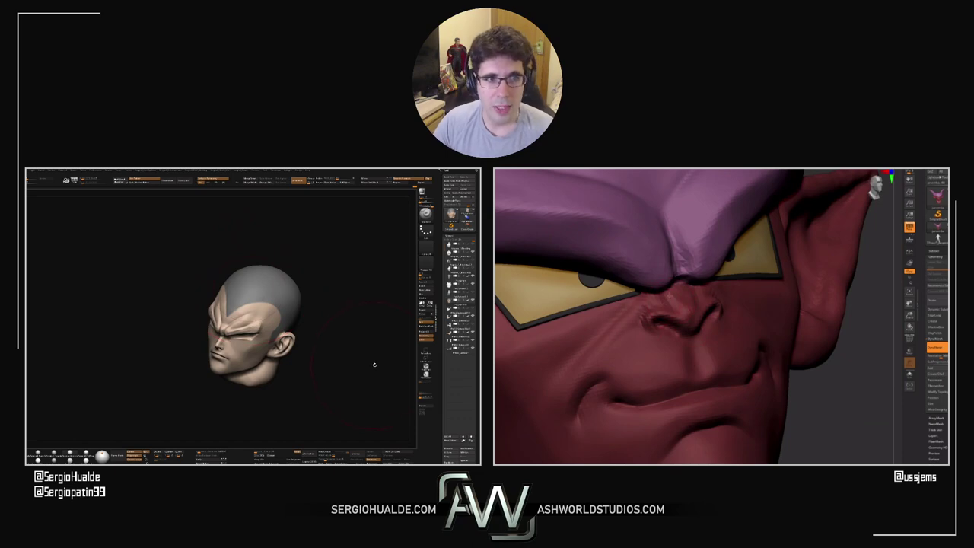
{"action": "right_click_drag", "start_coordinate": [719, 314], "coordinate": [680, 289]}
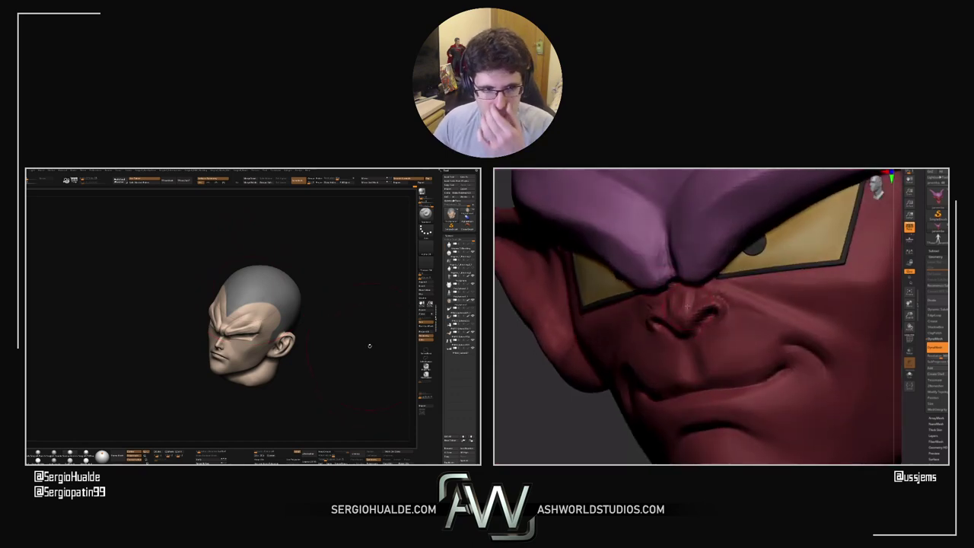
{"action": "key", "text": "s"}
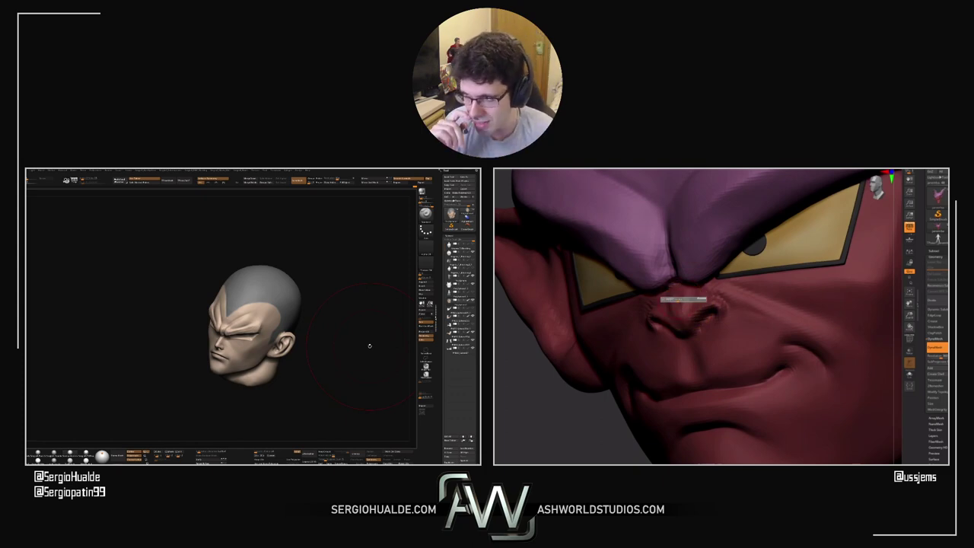
{"action": "left_click", "coordinate": [681, 300]}
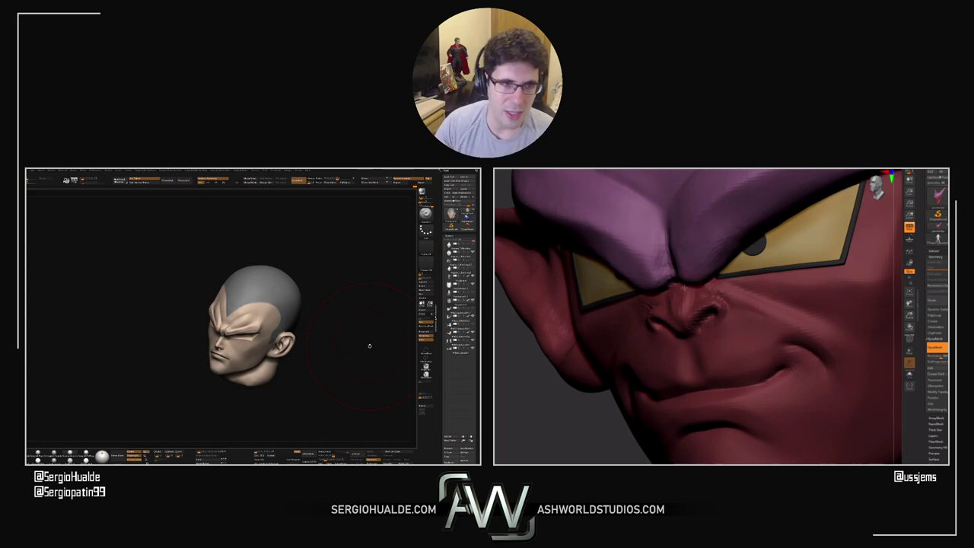
Invert the mask on the fighter's isolated head, fill the exposed scalp with a dark colour, and clear the mask
{"action": "left_click_drag", "start_coordinate": [312, 273], "coordinate": [277, 276]}
{"action": "left_click", "coordinate": [289, 285], "text": "ctrl"}
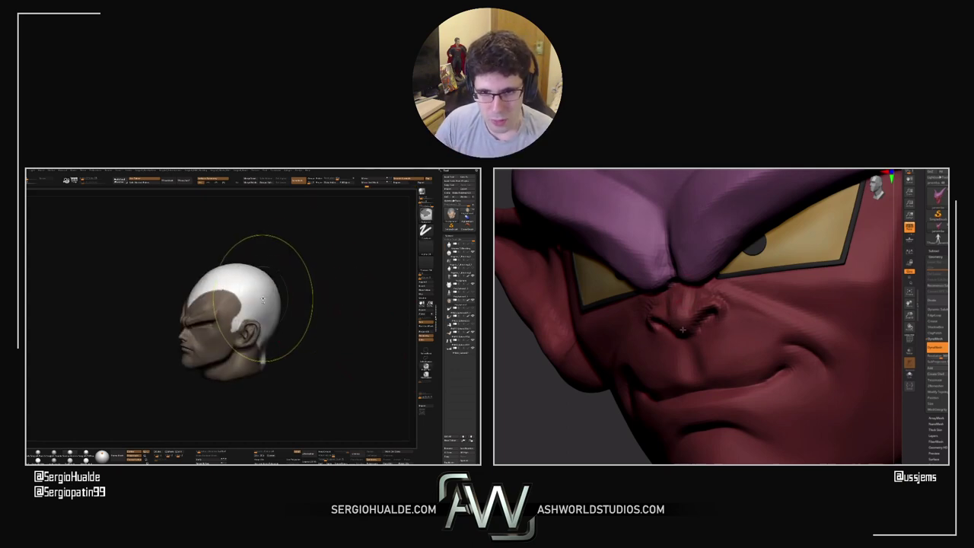
{"action": "key", "text": "space"}
{"action": "left_click_drag", "start_coordinate": [578, 390], "coordinate": [656, 299]}
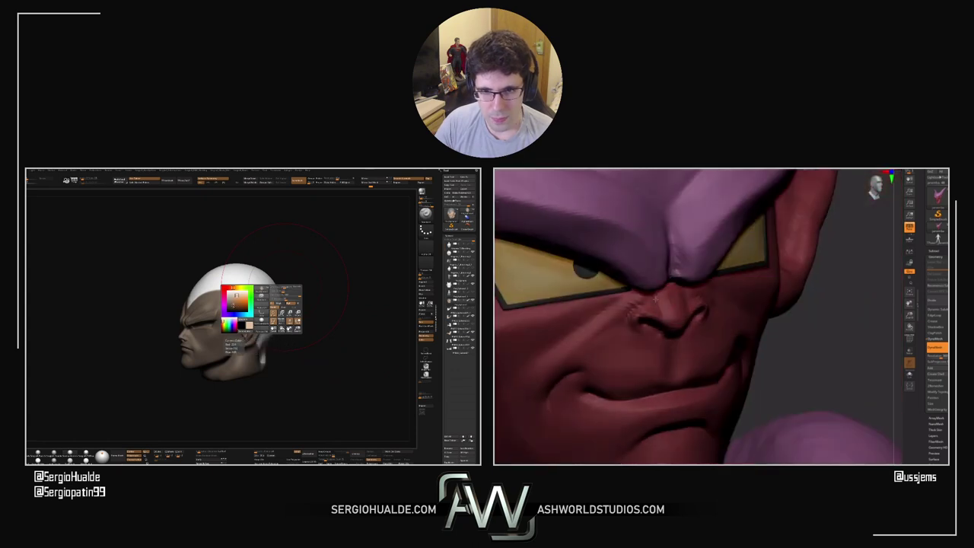
{"action": "left_click", "coordinate": [229, 306]}
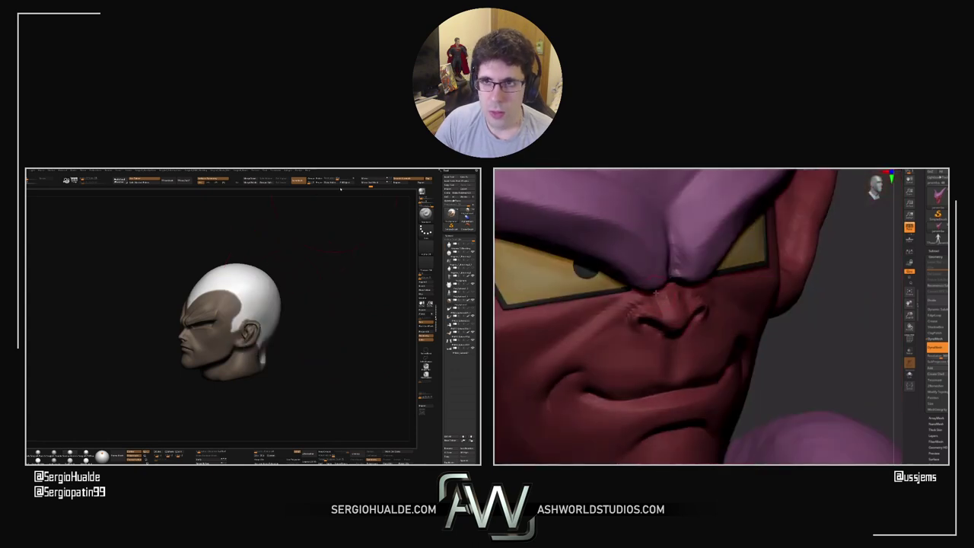
{"action": "left_click", "coordinate": [347, 183]}
{"action": "left_click_drag", "start_coordinate": [784, 335], "coordinate": [685, 328]}
{"action": "mouse_move", "coordinate": [299, 273]}
{"action": "left_mouse_down", "text": "ctrl"}
{"action": "mouse_move", "coordinate": [298, 298]}
{"action": "mouse_move", "coordinate": [316, 326]}
{"action": "mouse_move", "coordinate": [304, 289]}
{"action": "mouse_move", "coordinate": [266, 293]}
{"action": "left_mouse_up", "text": "ctrl"}
{"action": "left_click", "coordinate": [313, 327]}
Switch the fighter's paint colour to light grey and refine the horned character's nostrils from below
{"action": "key", "text": "space"}
{"action": "left_click_drag", "start_coordinate": [669, 304], "coordinate": [688, 326]}
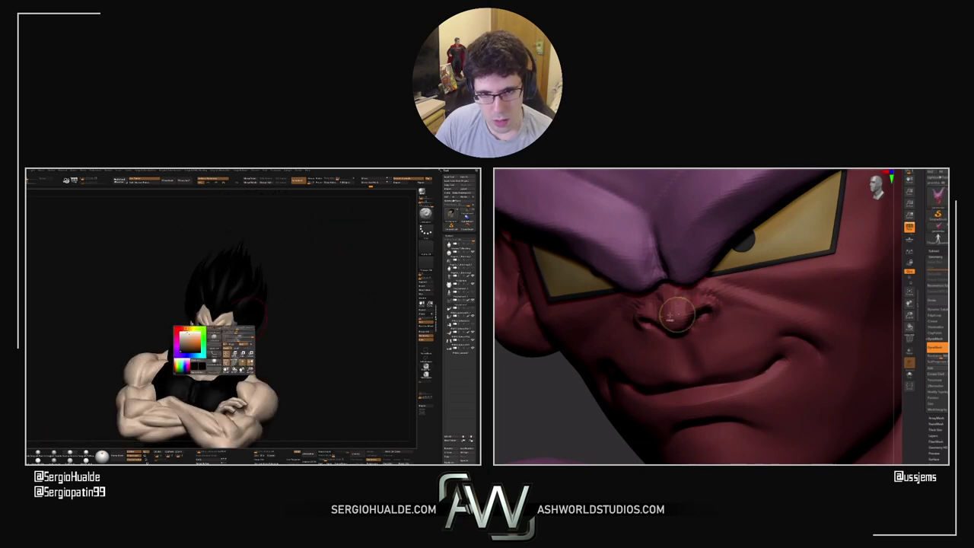
{"action": "mouse_move", "coordinate": [548, 381]}
{"action": "left_mouse_down", "text": "alt"}
{"action": "mouse_move", "coordinate": [607, 314]}
{"action": "mouse_move", "coordinate": [707, 323]}
{"action": "left_mouse_up", "text": "alt"}
{"action": "left_click_drag", "start_coordinate": [320, 327], "coordinate": [312, 286], "text": "alt"}
{"action": "left_click_drag", "start_coordinate": [829, 326], "coordinate": [847, 315], "text": "alt"}
{"action": "left_click_drag", "start_coordinate": [757, 312], "coordinate": [726, 320]}
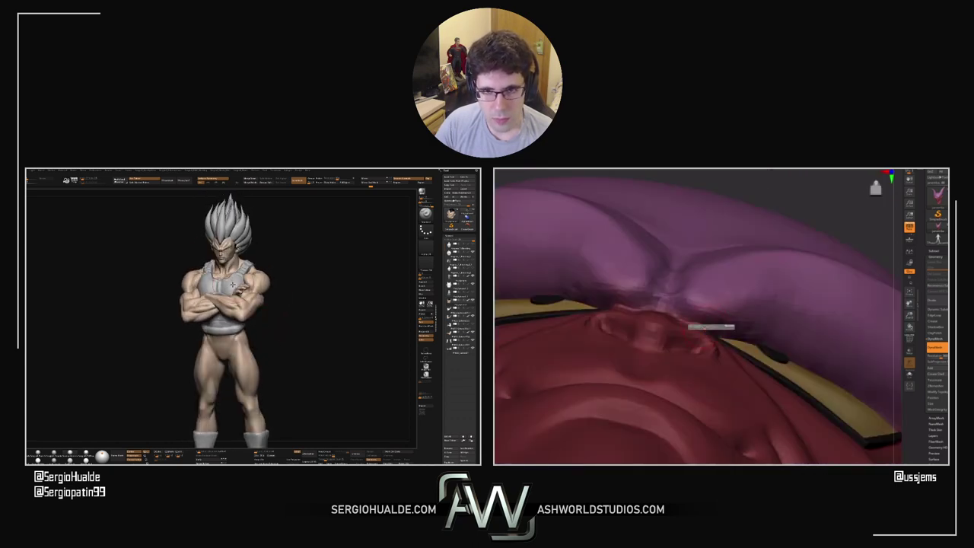
Select the fighter's chest armour, check it in isolation, and fill it with white
{"action": "left_click", "coordinate": [233, 286], "text": "alt"}
{"action": "key", "text": "alt+s"}
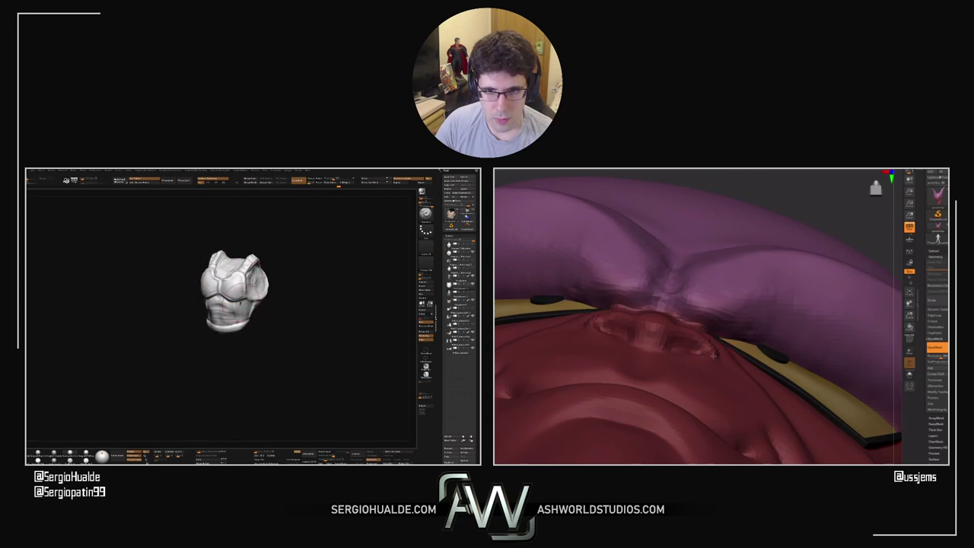
{"action": "right_click_drag", "start_coordinate": [719, 381], "coordinate": [616, 370], "text": "ctrl"}
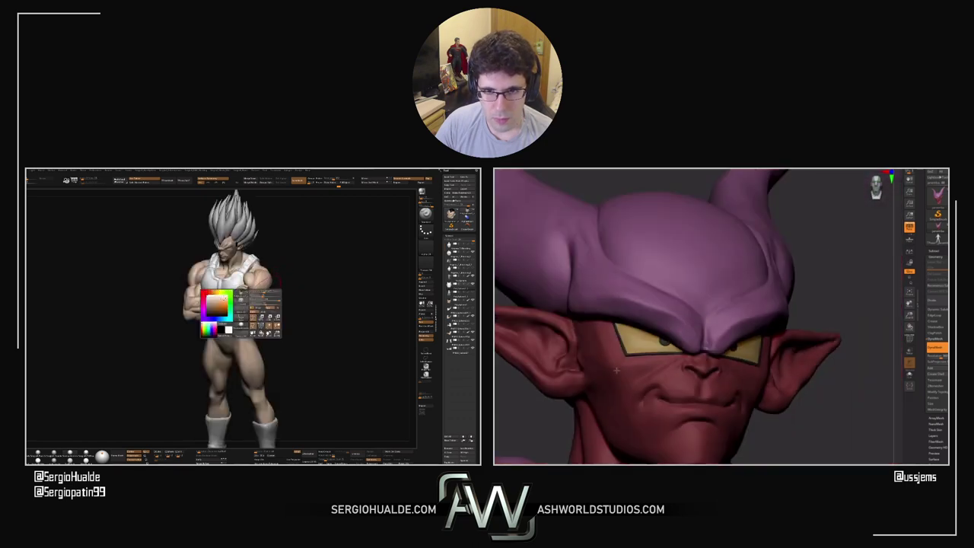
{"action": "mouse_move", "coordinate": [860, 388]}
{"action": "left_mouse_down"}
{"action": "mouse_move", "coordinate": [823, 396]}
{"action": "mouse_move", "coordinate": [790, 324]}
{"action": "mouse_move", "coordinate": [883, 326]}
{"action": "left_mouse_up"}
{"action": "key", "text": "s"}
{"action": "left_click", "coordinate": [373, 184]}
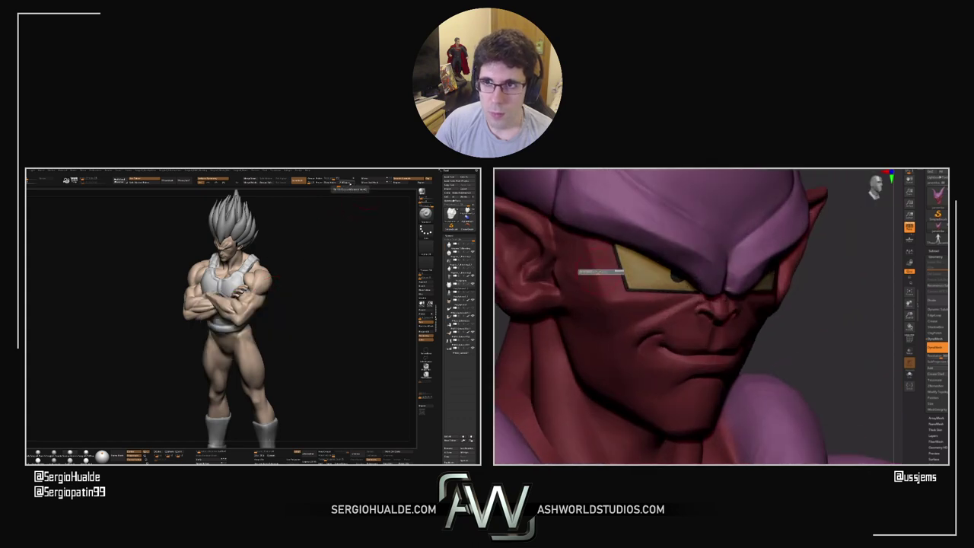
Fill the fighter's boots with white and bring the upper body back into view
{"action": "left_click_drag", "start_coordinate": [260, 335], "coordinate": [256, 289], "text": "alt"}
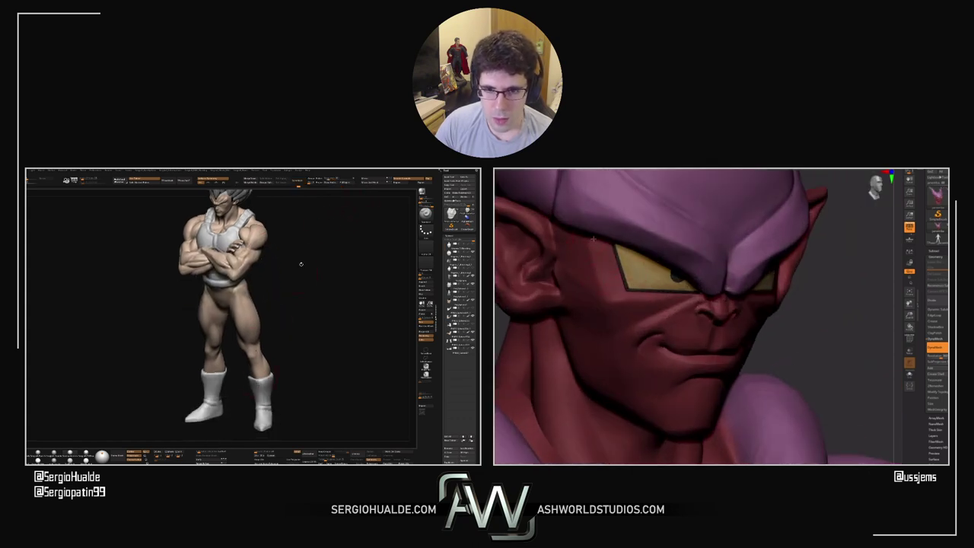
{"action": "left_click", "coordinate": [347, 182]}
{"action": "mouse_move", "coordinate": [200, 209]}
{"action": "right_mouse_down", "text": "alt"}
{"action": "mouse_move", "coordinate": [196, 282]}
{"action": "mouse_move", "coordinate": [220, 281]}
{"action": "mouse_move", "coordinate": [233, 310]}
{"action": "mouse_move", "coordinate": [221, 438]}
{"action": "right_mouse_up", "text": "alt"}
{"action": "right_click_drag", "start_coordinate": [231, 197], "coordinate": [228, 294], "text": "alt"}
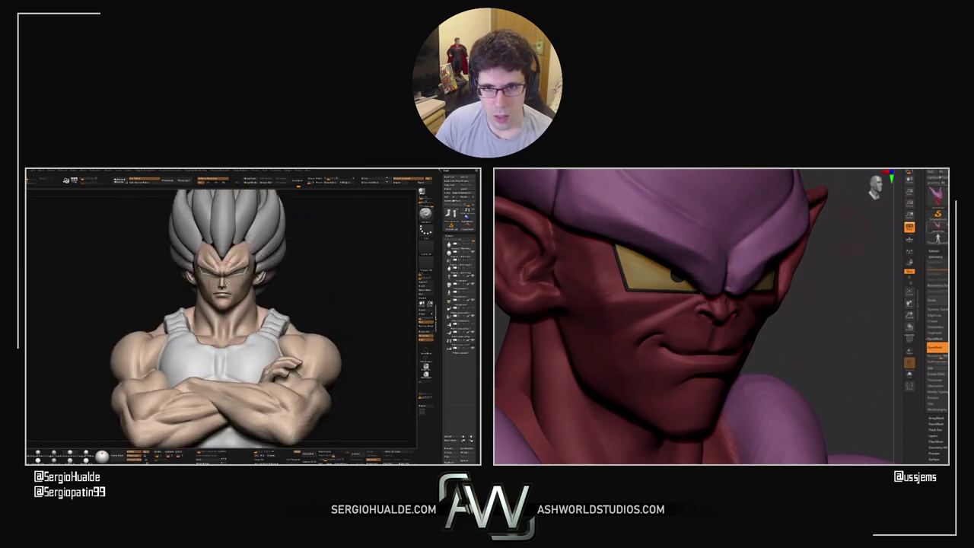
Select the fighter's spiky hair and fill it with a pale yellow blond colour
{"action": "mouse_move", "coordinate": [938, 195]}
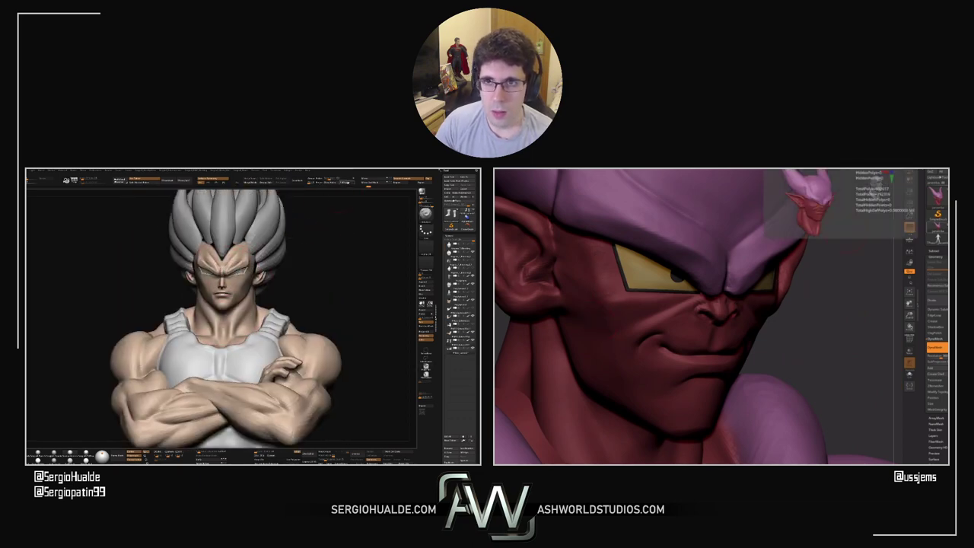
{"action": "left_click", "coordinate": [265, 238], "text": "alt"}
{"action": "right_click_drag", "start_coordinate": [266, 238], "coordinate": [270, 182], "text": "ctrl"}
{"action": "right_click_drag", "start_coordinate": [270, 183], "coordinate": [260, 240], "text": "alt"}
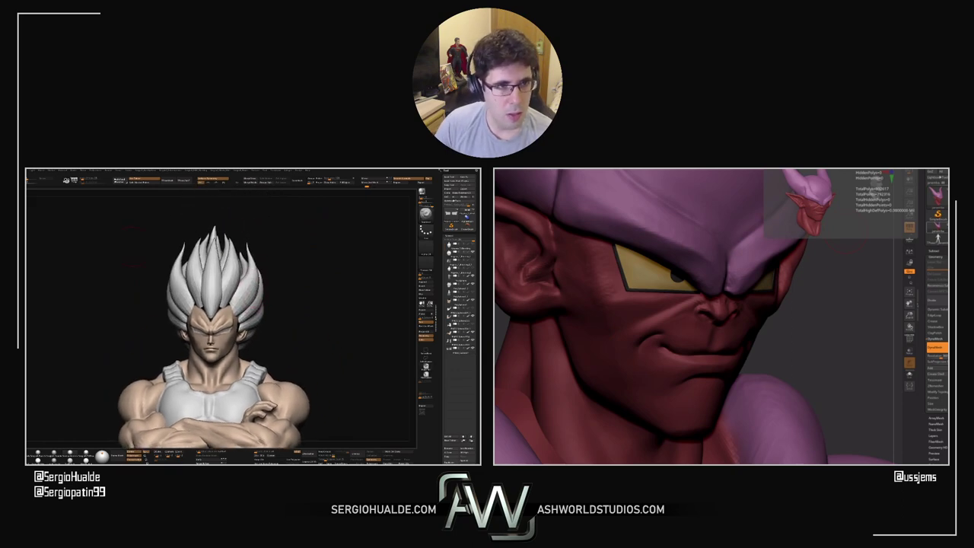
{"action": "right_click_drag", "start_coordinate": [272, 310], "coordinate": [280, 307]}
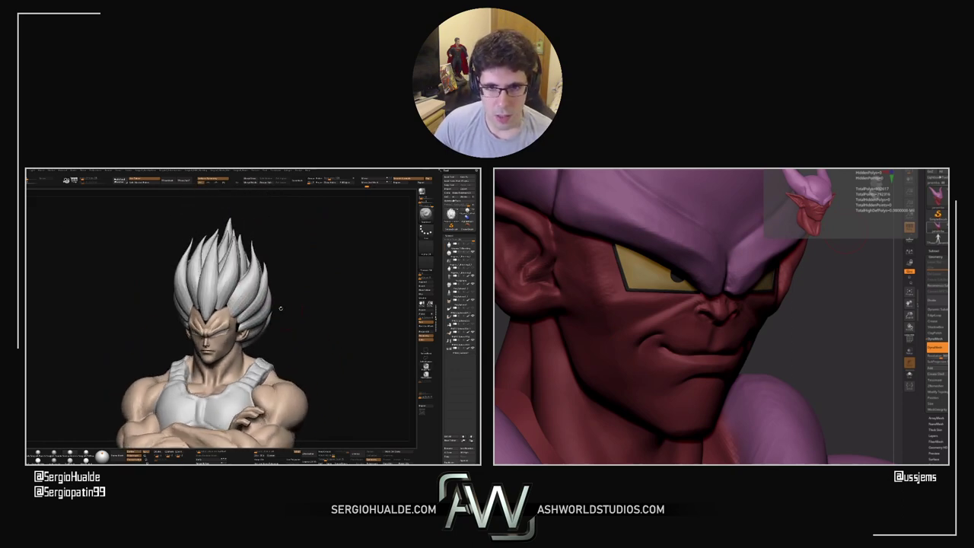
{"action": "key", "text": "space"}
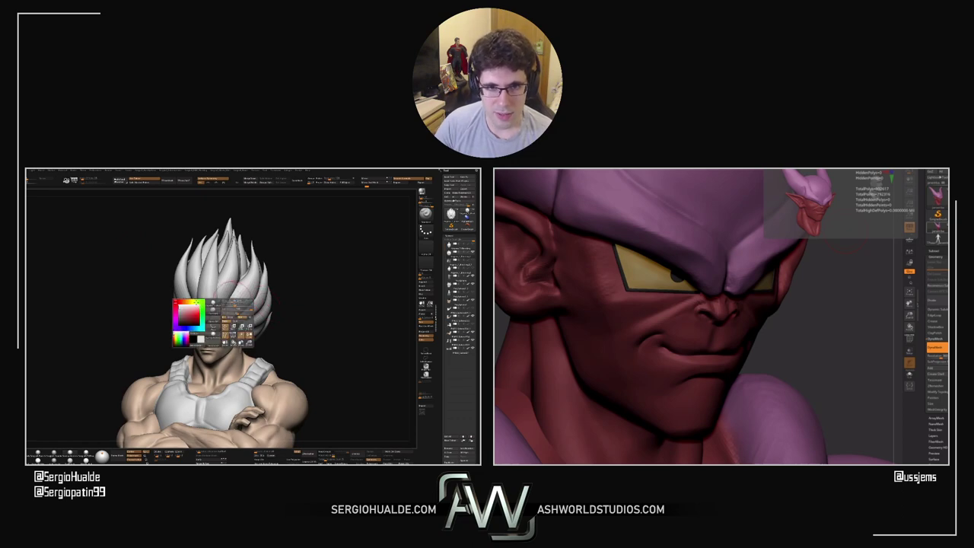
{"action": "left_click", "coordinate": [194, 302]}
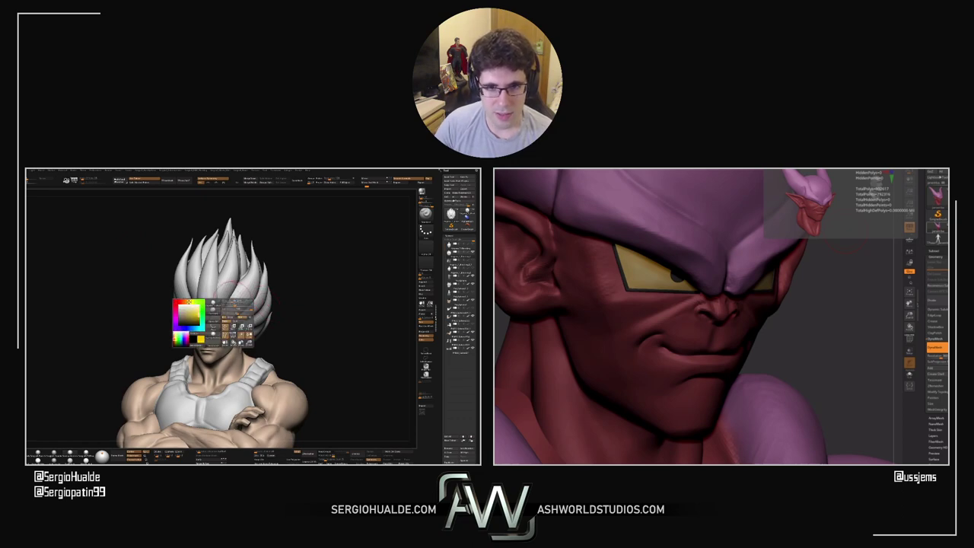
{"action": "left_click", "coordinate": [185, 308]}
{"action": "left_click_drag", "start_coordinate": [814, 323], "coordinate": [921, 298], "text": "alt"}
{"action": "left_click", "coordinate": [194, 307]}
{"action": "left_click_drag", "start_coordinate": [283, 286], "coordinate": [287, 292]}
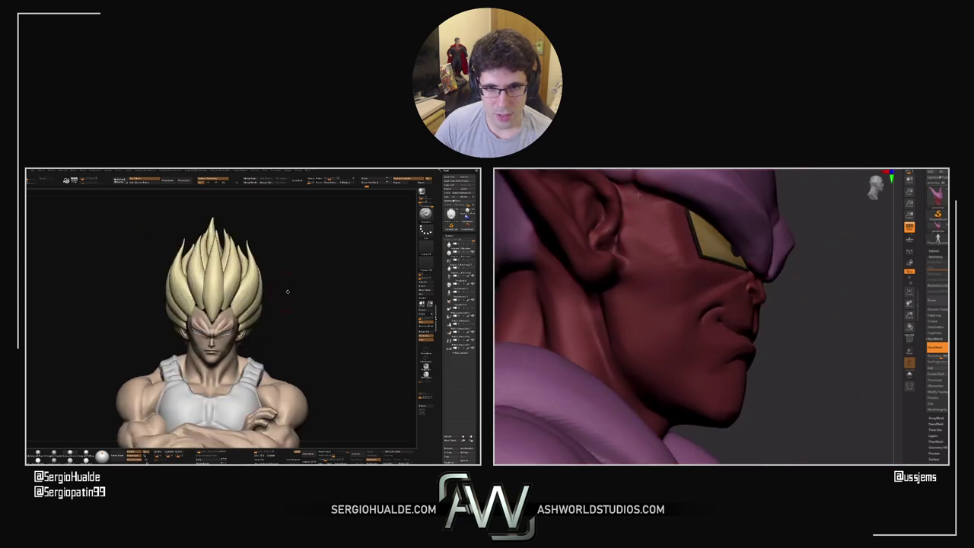
{"action": "mouse_move", "coordinate": [271, 303]}
{"action": "right_mouse_down", "text": "ctrl"}
{"action": "mouse_move", "coordinate": [264, 286]}
{"action": "mouse_move", "coordinate": [287, 296]}
{"action": "right_mouse_up", "text": "ctrl"}
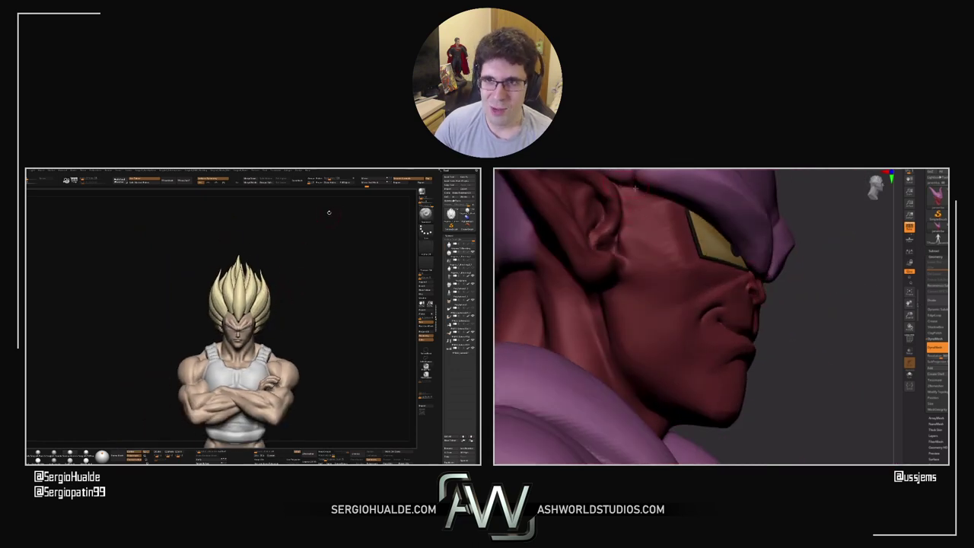
Select the fighter's body mesh and isolate it to inspect the bare torso and legs
{"action": "right_click_drag", "start_coordinate": [268, 359], "coordinate": [256, 310], "text": "alt"}
{"action": "mouse_move", "coordinate": [256, 311]}
{"action": "right_mouse_down", "text": "ctrl"}
{"action": "mouse_move", "coordinate": [255, 329]}
{"action": "mouse_move", "coordinate": [240, 325]}
{"action": "mouse_move", "coordinate": [258, 333]}
{"action": "mouse_move", "coordinate": [274, 323]}
{"action": "mouse_move", "coordinate": [279, 332]}
{"action": "mouse_move", "coordinate": [263, 306]}
{"action": "right_mouse_up", "text": "ctrl"}
{"action": "left_click", "coordinate": [255, 355], "text": "alt"}
{"action": "key", "text": "alt+s"}
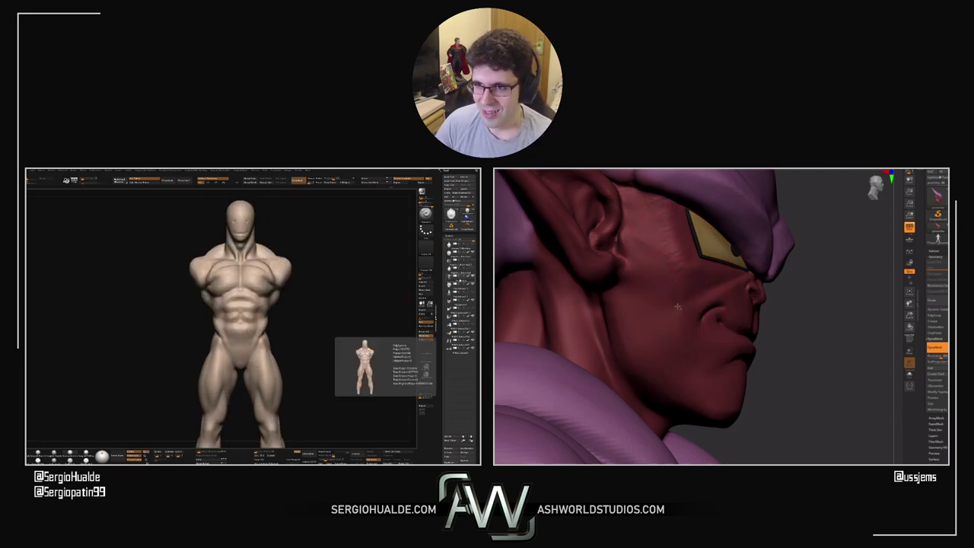
{"action": "left_click_drag", "start_coordinate": [768, 374], "coordinate": [641, 346]}
{"action": "right_click_drag", "start_coordinate": [247, 321], "coordinate": [242, 331]}
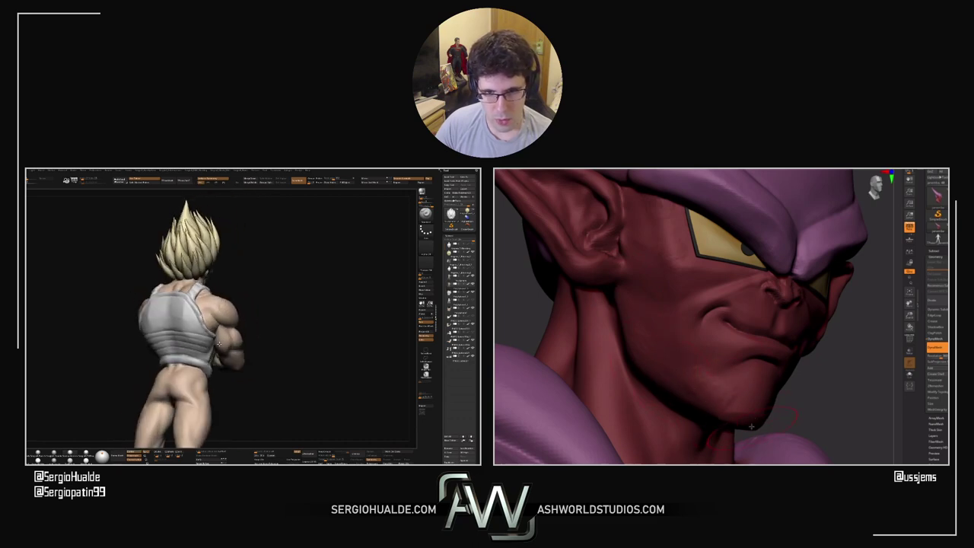
Refine the horned character's cheek, jawline and chin from the side, from below and in three-quarter view
{"action": "left_click_drag", "start_coordinate": [840, 420], "coordinate": [827, 413]}
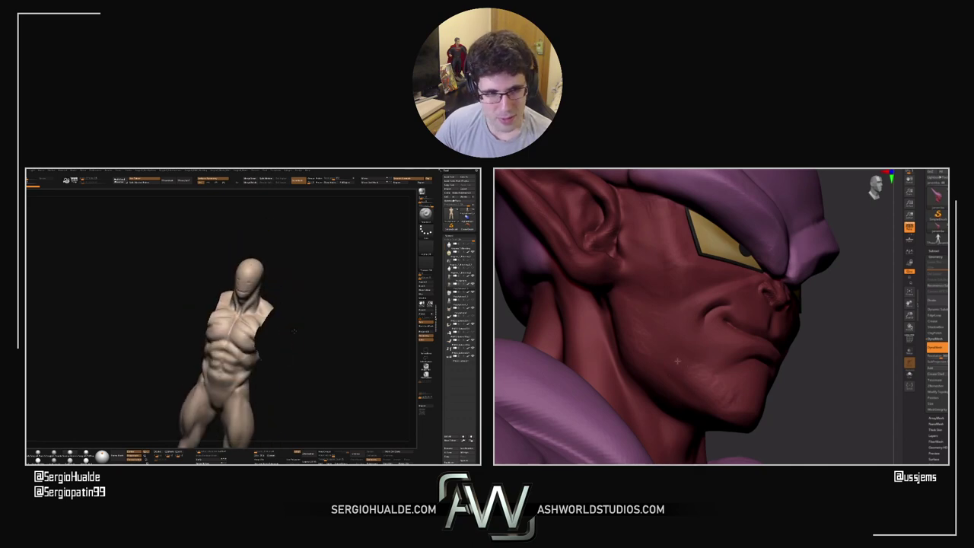
{"action": "mouse_move", "coordinate": [680, 368]}
{"action": "right_mouse_down"}
{"action": "mouse_move", "coordinate": [784, 426]}
{"action": "mouse_move", "coordinate": [866, 342]}
{"action": "mouse_move", "coordinate": [776, 380]}
{"action": "right_mouse_up"}
{"action": "key", "text": "s"}
{"action": "right_click_drag", "start_coordinate": [629, 370], "coordinate": [647, 388]}
{"action": "right_click_drag", "start_coordinate": [702, 411], "coordinate": [749, 359]}
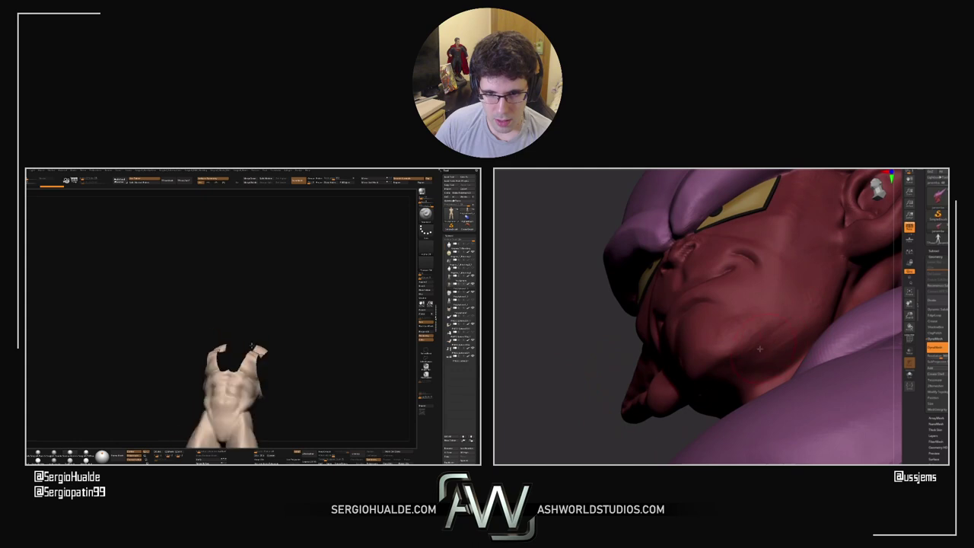
{"action": "right_click_drag", "start_coordinate": [518, 361], "coordinate": [785, 332]}
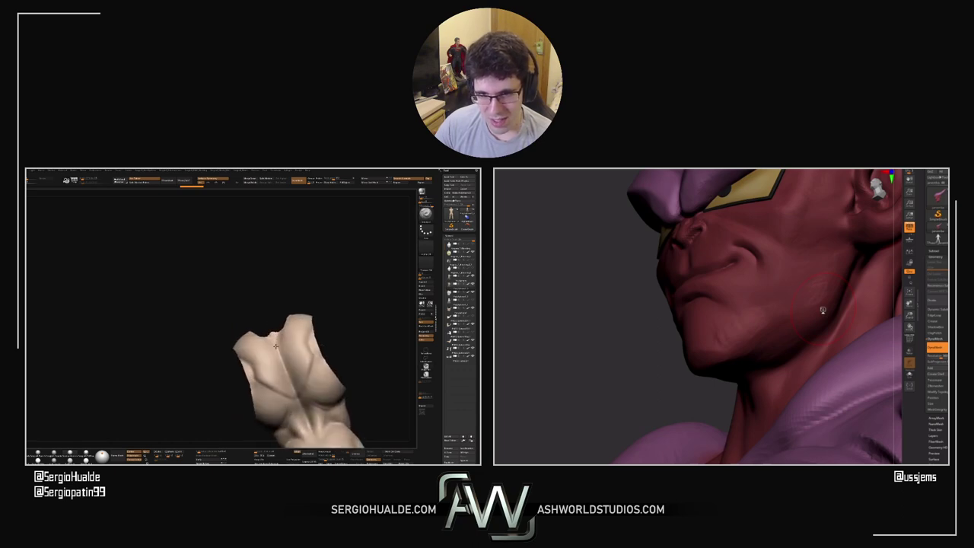
{"action": "left_click_drag", "start_coordinate": [652, 386], "coordinate": [656, 334]}
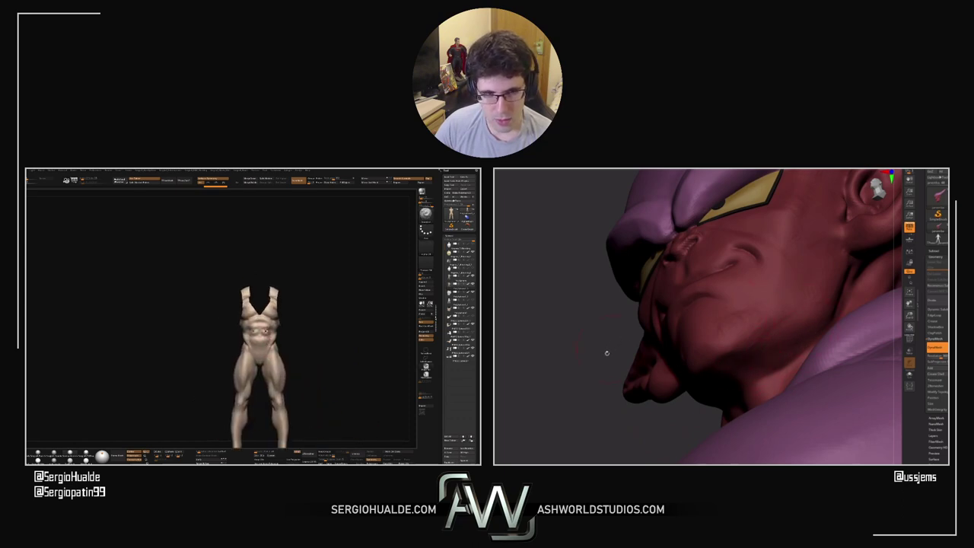
{"action": "right_click_drag", "start_coordinate": [609, 348], "coordinate": [724, 325]}
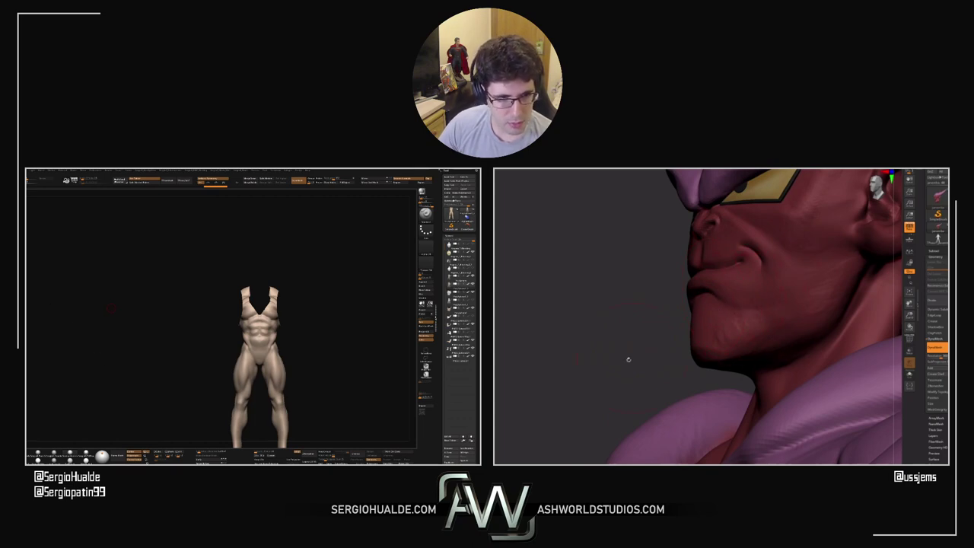
{"action": "right_click_drag", "start_coordinate": [629, 359], "coordinate": [652, 357]}
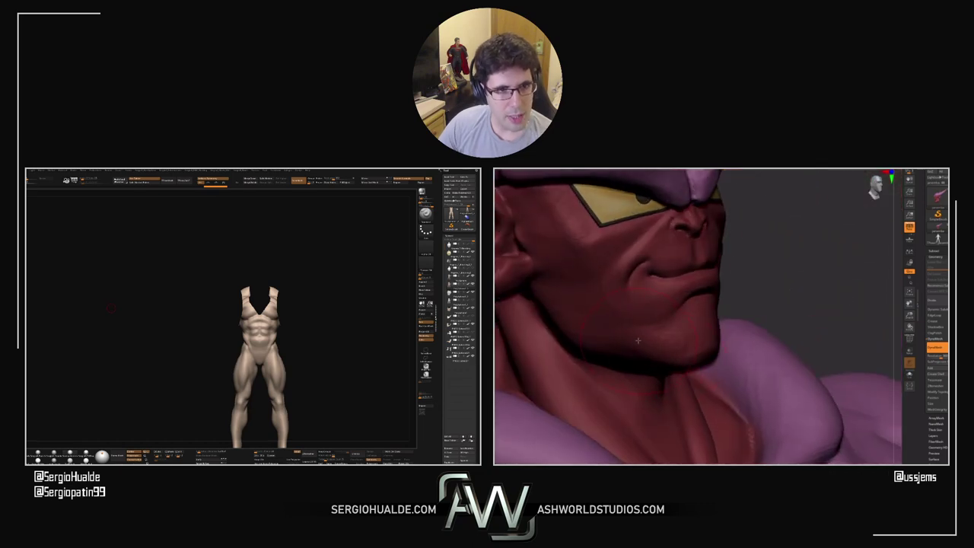
Resize the sculpting brush and refine the underside of the horned character's jaw and cheek in low side and three-quarter views
{"action": "key", "text": "s"}
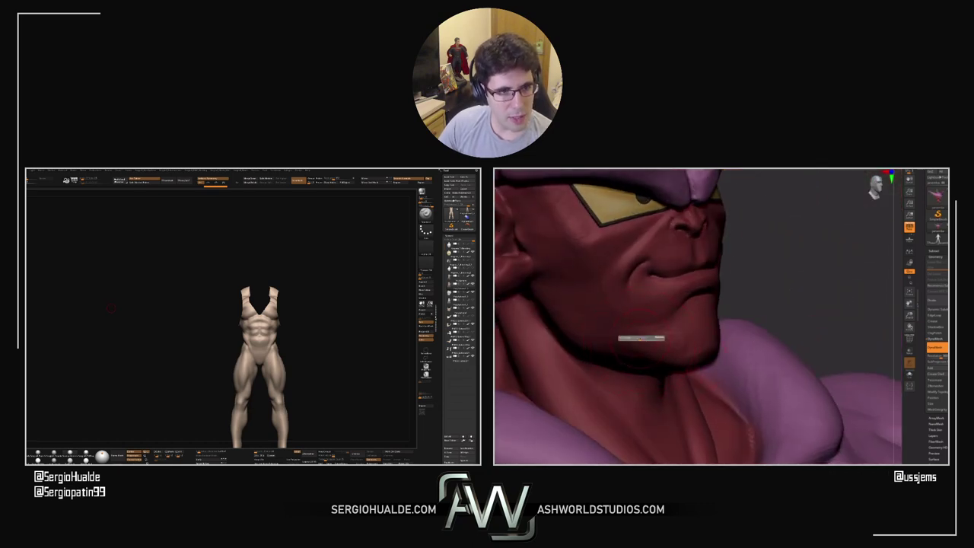
{"action": "left_click_drag", "start_coordinate": [640, 338], "coordinate": [626, 336]}
{"action": "right_click_drag", "start_coordinate": [797, 295], "coordinate": [594, 323]}
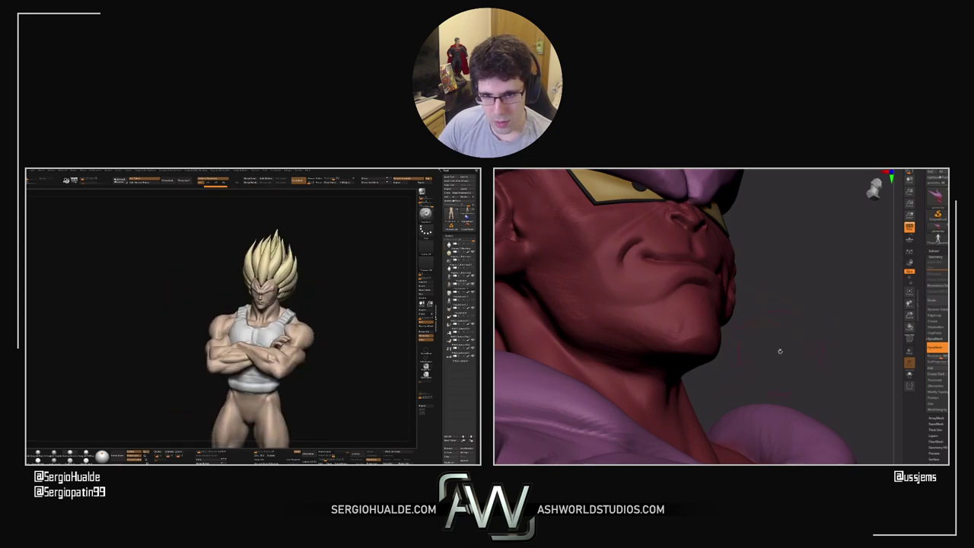
{"action": "left_click_drag", "start_coordinate": [779, 350], "coordinate": [781, 351]}
{"action": "key", "text": "s"}
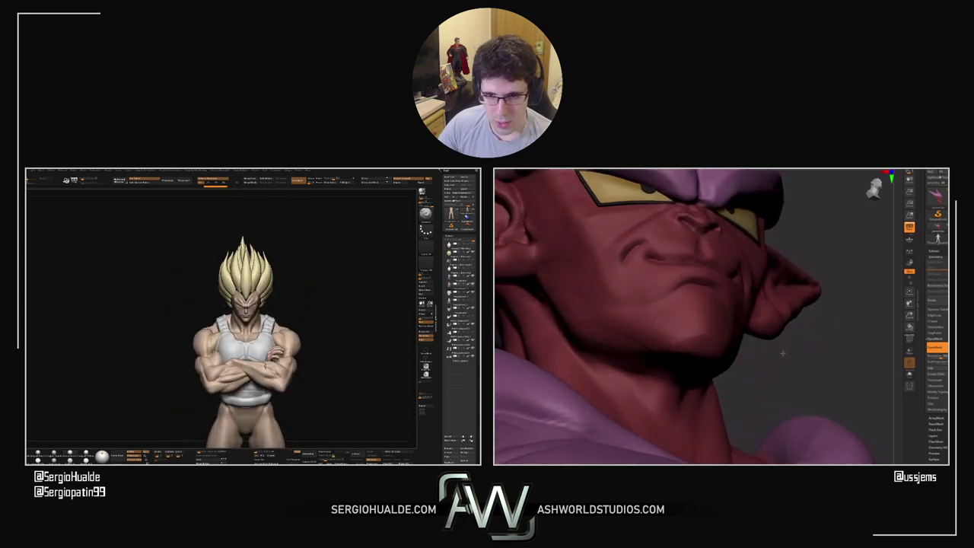
{"action": "key", "text": "s"}
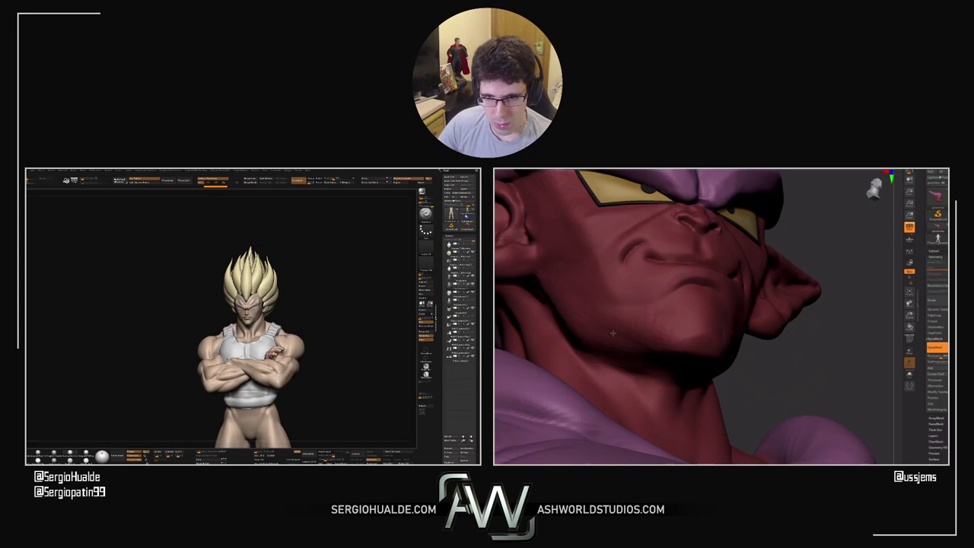
{"action": "right_click_drag", "start_coordinate": [773, 384], "coordinate": [727, 362]}
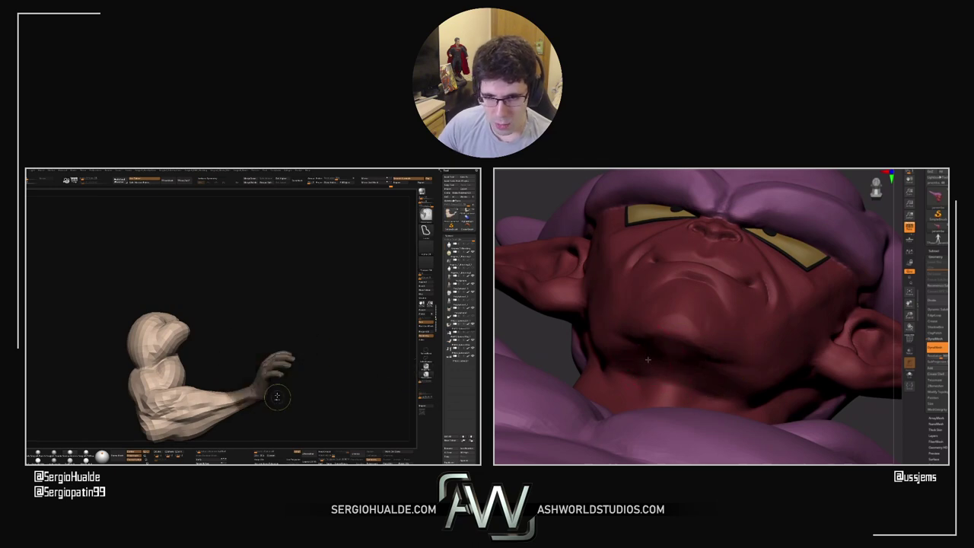
Refine the horned character's chin, lower jaw and throat from below, working around both sides of the head
{"action": "right_click_drag", "start_coordinate": [536, 316], "coordinate": [628, 328]}
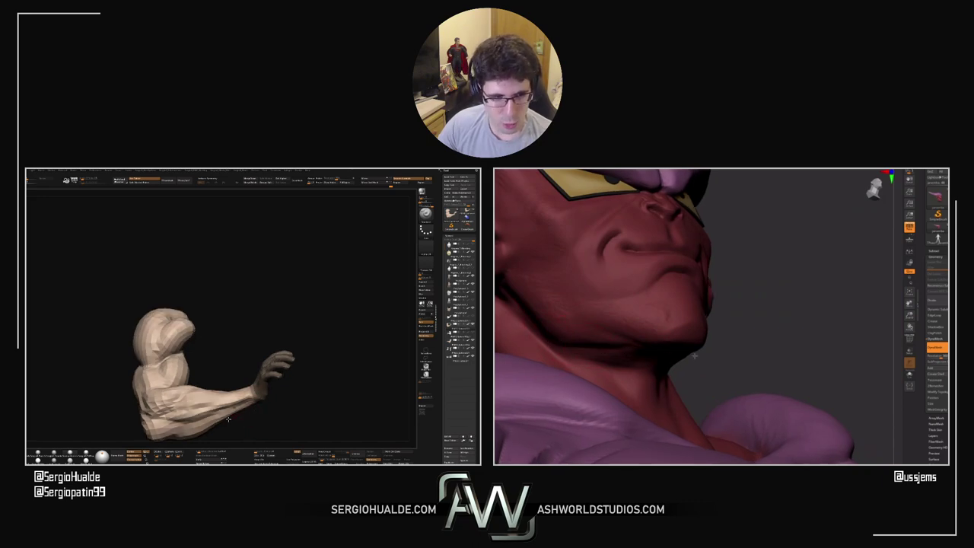
{"action": "right_click_drag", "start_coordinate": [655, 347], "coordinate": [591, 344]}
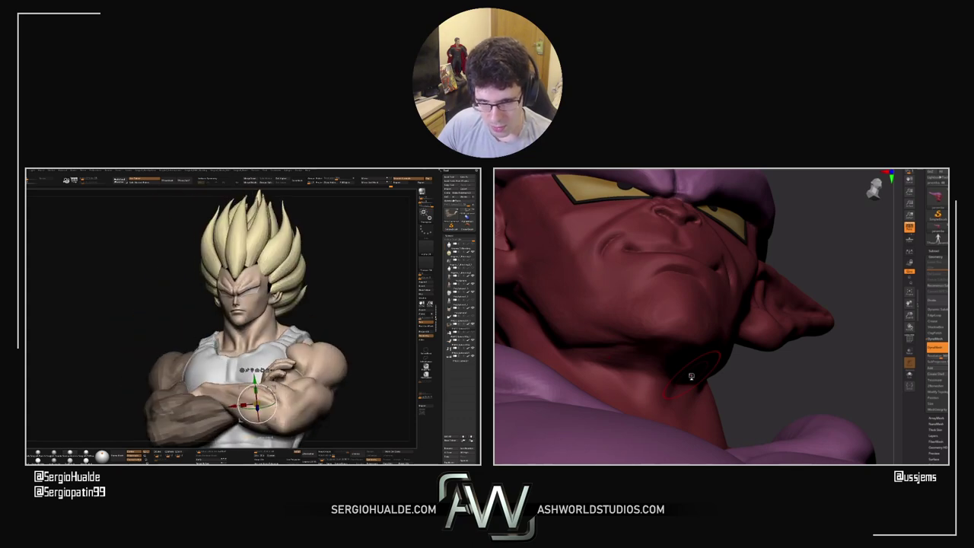
{"action": "left_click_drag", "start_coordinate": [786, 371], "coordinate": [688, 370]}
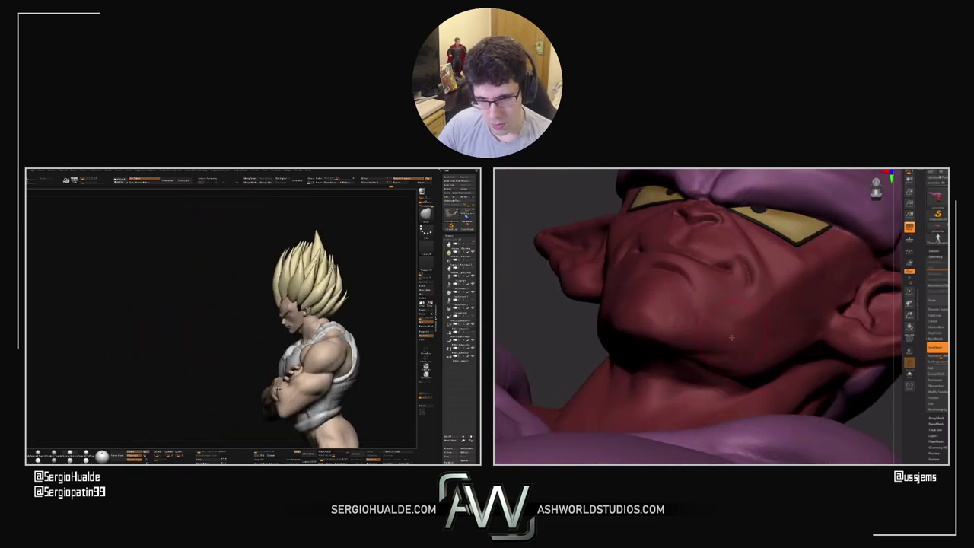
{"action": "left_click_drag", "start_coordinate": [501, 308], "coordinate": [505, 282]}
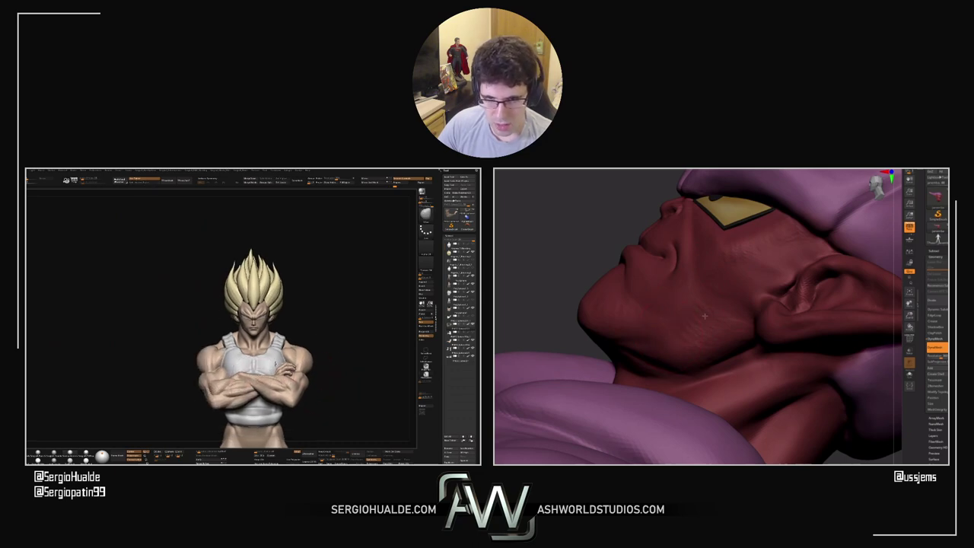
{"action": "left_click_drag", "start_coordinate": [496, 268], "coordinate": [679, 321]}
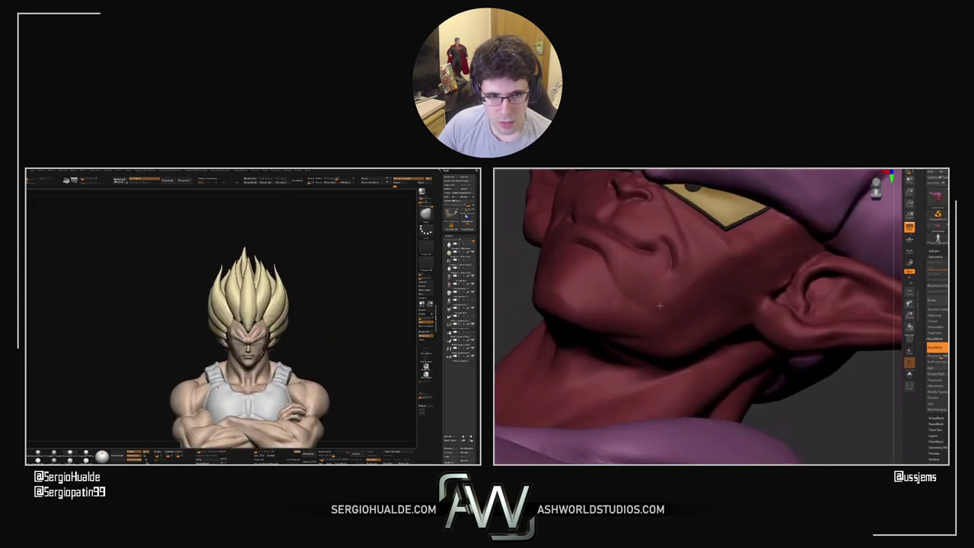
{"action": "left_click_drag", "start_coordinate": [505, 251], "coordinate": [569, 210]}
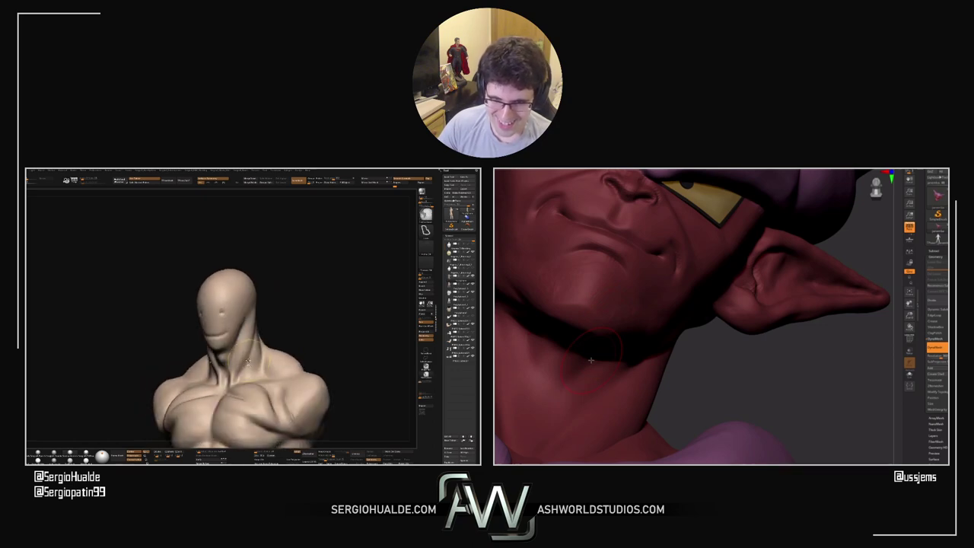
{"action": "mouse_move", "coordinate": [738, 372]}
{"action": "left_mouse_down"}
{"action": "mouse_move", "coordinate": [796, 385]}
{"action": "mouse_move", "coordinate": [733, 375]}
{"action": "left_mouse_up"}
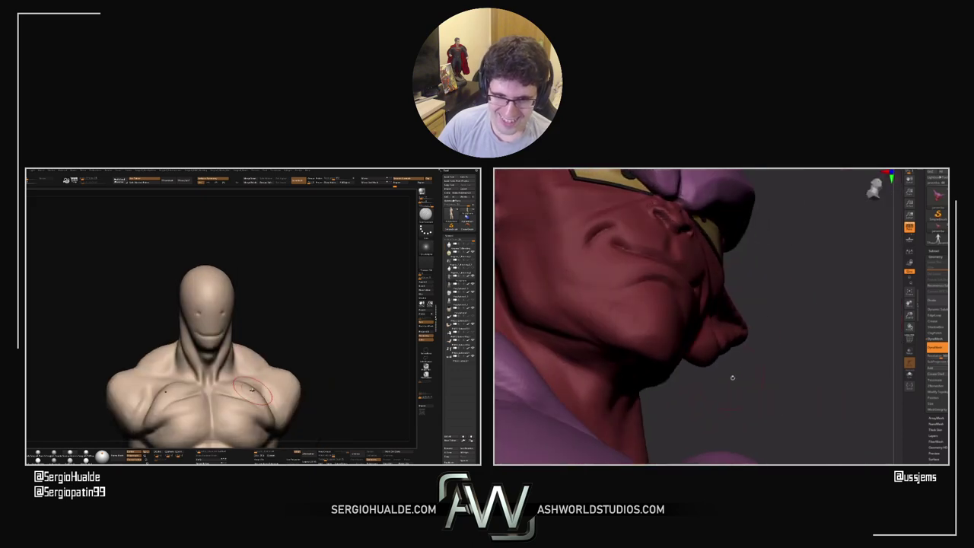
{"action": "key", "text": "s"}
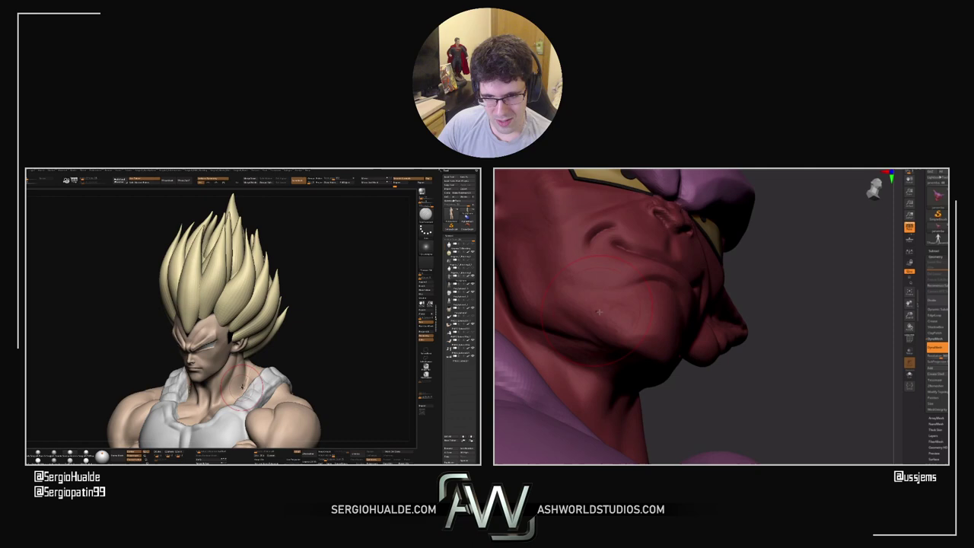
Examine the fighter's neck and shoulders with and without hair and tank top, and the horned character's chin from the front
{"action": "right_click_drag", "start_coordinate": [242, 387], "coordinate": [245, 393]}
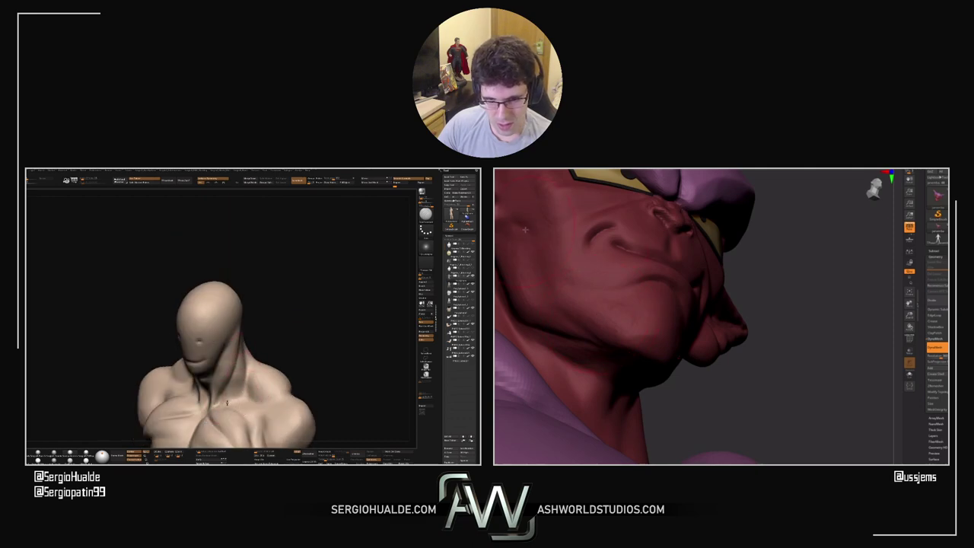
{"action": "right_click_drag", "start_coordinate": [227, 411], "coordinate": [226, 401]}
{"action": "left_click_drag", "start_coordinate": [729, 371], "coordinate": [829, 375]}
{"action": "right_click_drag", "start_coordinate": [230, 401], "coordinate": [233, 391]}
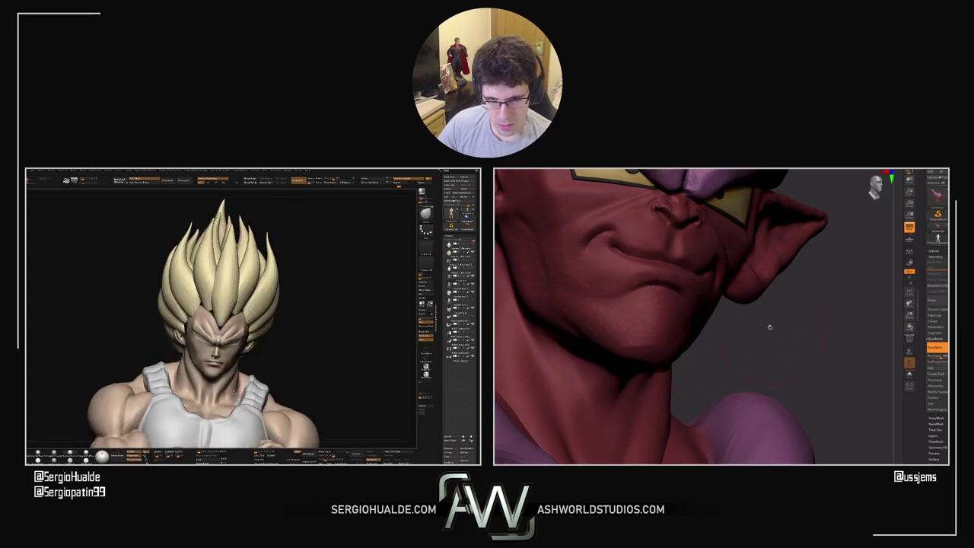
{"action": "left_click_drag", "start_coordinate": [770, 328], "coordinate": [795, 361], "text": "alt"}
{"action": "right_click_drag", "start_coordinate": [234, 392], "coordinate": [248, 401], "text": "ctrl"}
Isolate the fighter's torso-and-legs mesh, adjust it, and check the straps, armholes and leg openings
{"action": "key", "text": "alt+shift+s"}
{"action": "right_click_drag", "start_coordinate": [248, 401], "coordinate": [270, 353], "text": "alt"}
{"action": "left_click_drag", "start_coordinate": [300, 355], "coordinate": [285, 378]}
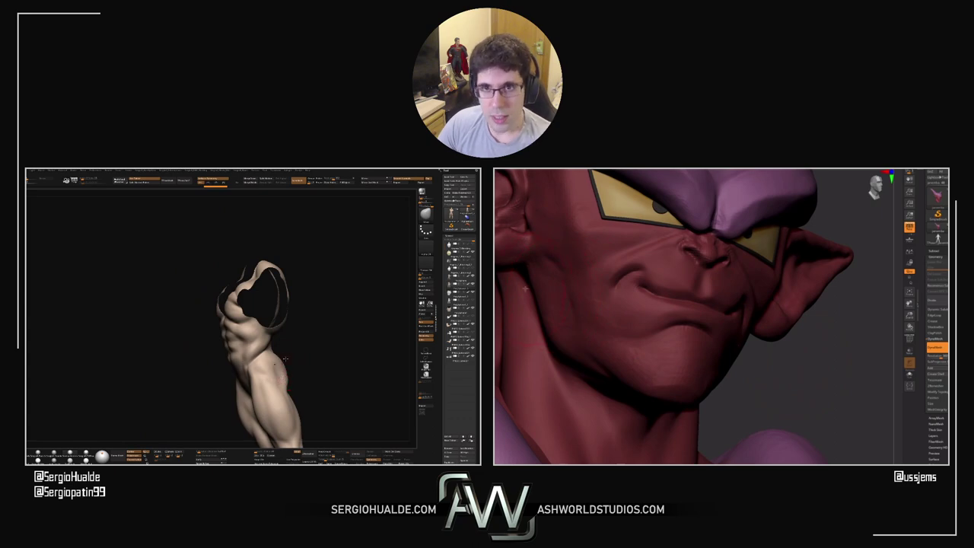
{"action": "left_click_drag", "start_coordinate": [281, 315], "coordinate": [292, 328]}
{"action": "right_click_drag", "start_coordinate": [291, 327], "coordinate": [283, 360], "text": "ctrl"}
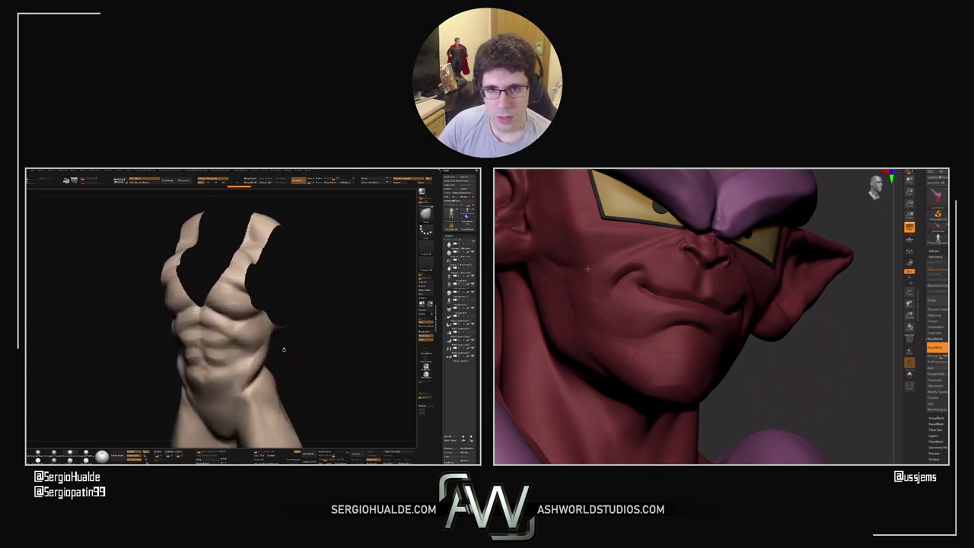
{"action": "left_click_drag", "start_coordinate": [283, 348], "coordinate": [297, 335]}
{"action": "key", "text": "space"}
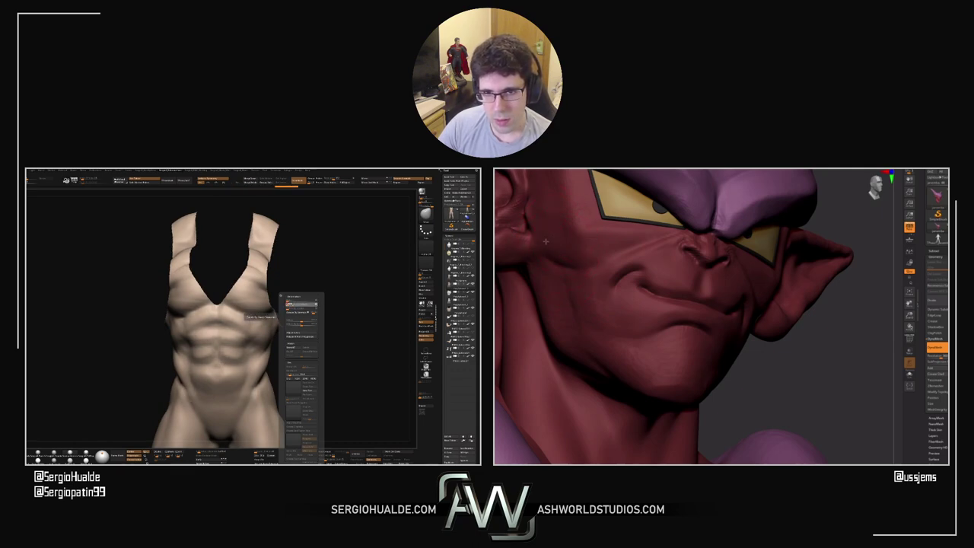
{"action": "left_click", "coordinate": [293, 305]}
{"action": "left_click_drag", "start_coordinate": [295, 311], "coordinate": [329, 327], "text": "alt"}
{"action": "left_click_drag", "start_coordinate": [329, 358], "coordinate": [310, 374]}
{"action": "mouse_move", "coordinate": [333, 404]}
{"action": "left_mouse_down"}
{"action": "mouse_move", "coordinate": [335, 429]}
{"action": "mouse_move", "coordinate": [300, 361]}
{"action": "mouse_move", "coordinate": [264, 393]}
{"action": "mouse_move", "coordinate": [323, 411]}
{"action": "left_mouse_up"}
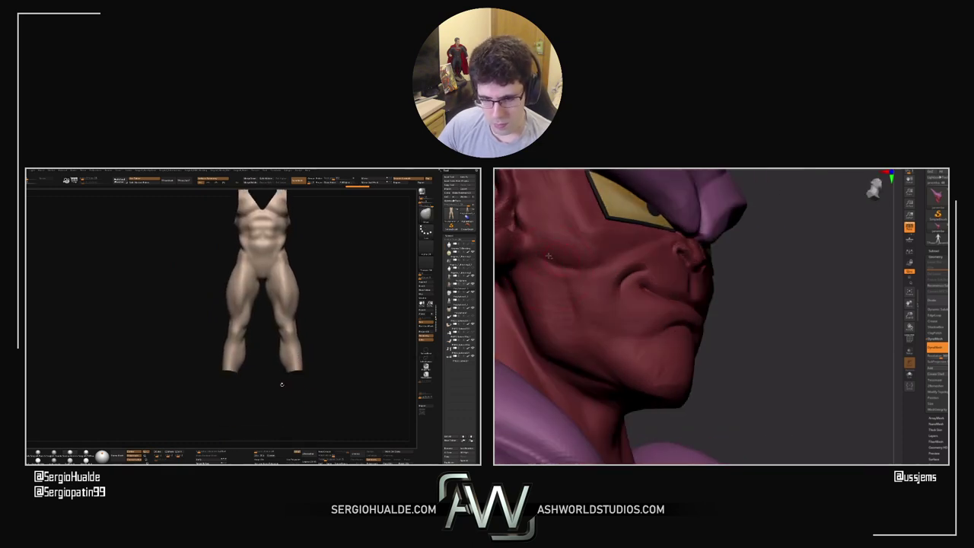
Mask the legs except the ankle ends, soften the mask edge, adjust the unmasked ends and clear the mask
{"action": "right_click_drag", "start_coordinate": [289, 373], "coordinate": [304, 400], "text": "ctrl"}
{"action": "mouse_move", "coordinate": [323, 354]}
{"action": "left_mouse_down", "text": "ctrl"}
{"action": "mouse_move", "coordinate": [324, 406]}
{"action": "mouse_move", "coordinate": [330, 380]}
{"action": "left_mouse_up", "text": "ctrl"}
{"action": "left_click", "coordinate": [323, 363], "text": "ctrl"}
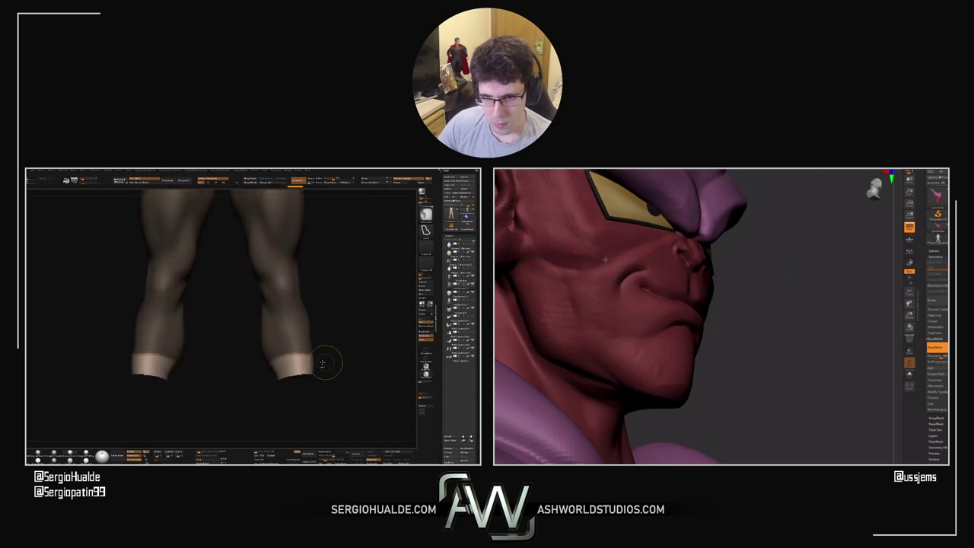
{"action": "left_click", "coordinate": [330, 362], "text": "ctrl"}
{"action": "left_click", "coordinate": [331, 366], "text": "ctrl"}
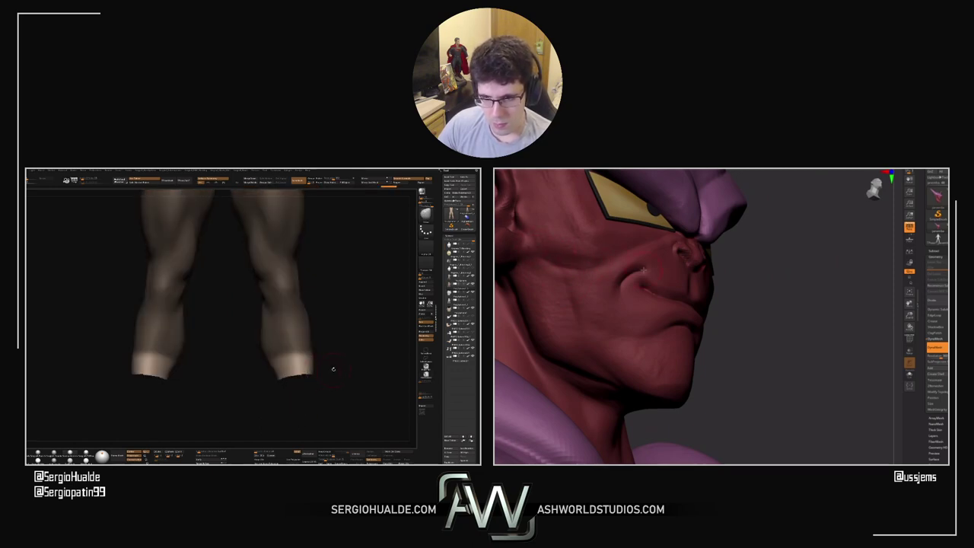
{"action": "key", "text": "space"}
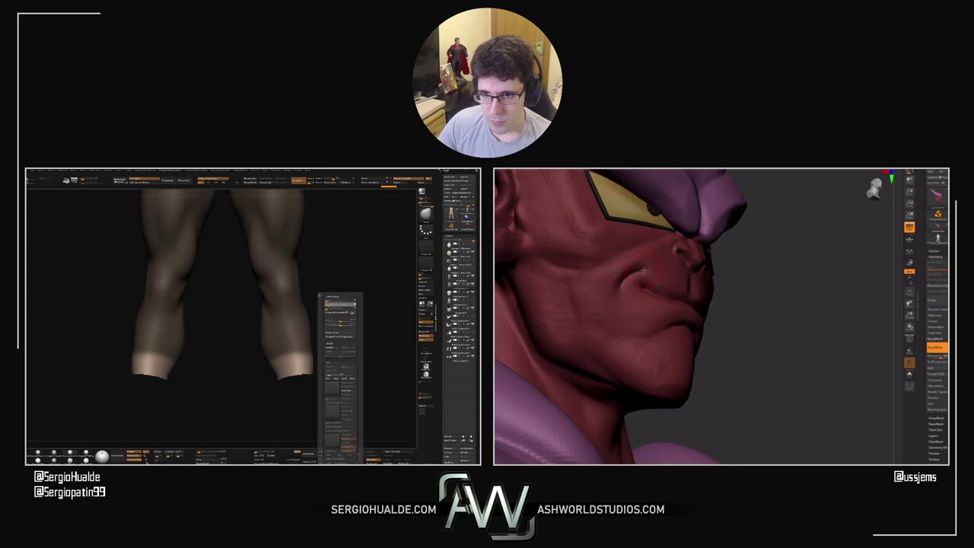
{"action": "left_click_drag", "start_coordinate": [254, 366], "coordinate": [304, 403], "text": "ctrl"}
{"action": "right_click_drag", "start_coordinate": [313, 365], "coordinate": [319, 331], "text": "ctrl"}
{"action": "right_click_drag", "start_coordinate": [319, 331], "coordinate": [330, 383], "text": "alt"}
{"action": "left_click_drag", "start_coordinate": [330, 383], "coordinate": [347, 439]}
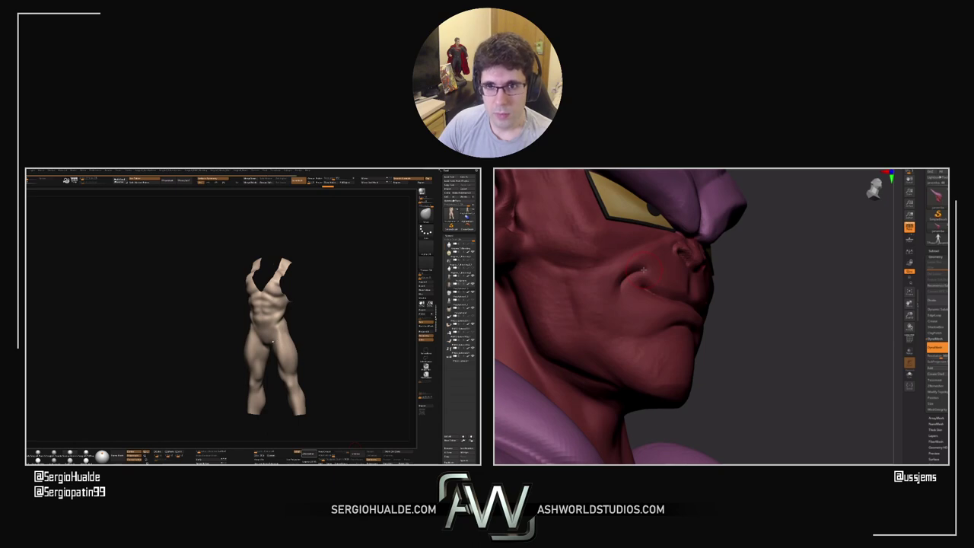
Show the torso-and-legs mesh at a lower subdivision level, check its back and front, and bring the whole fighter back into view
{"action": "key", "text": "shift+d"}
{"action": "right_click_drag", "start_coordinate": [277, 339], "coordinate": [282, 371], "text": "shift"}
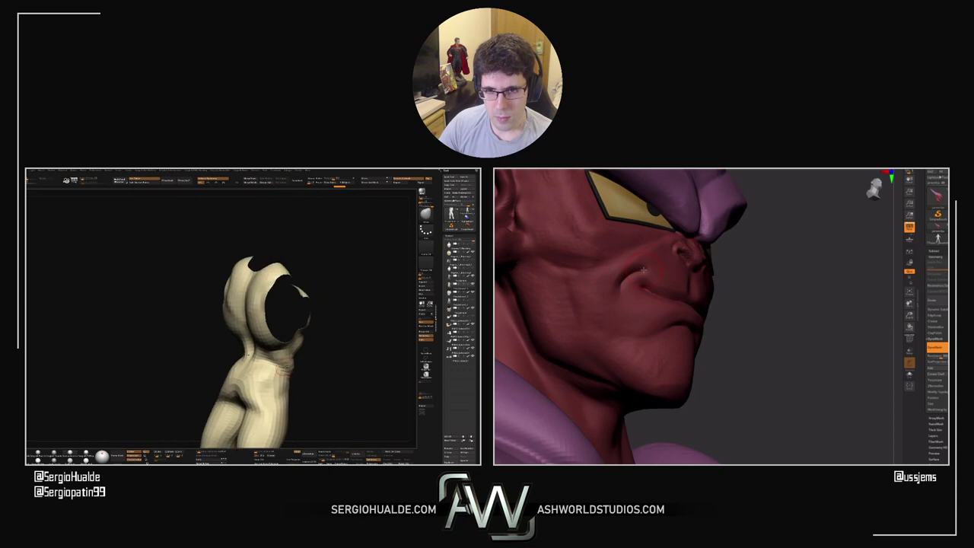
{"action": "left_click_drag", "start_coordinate": [280, 368], "coordinate": [304, 373]}
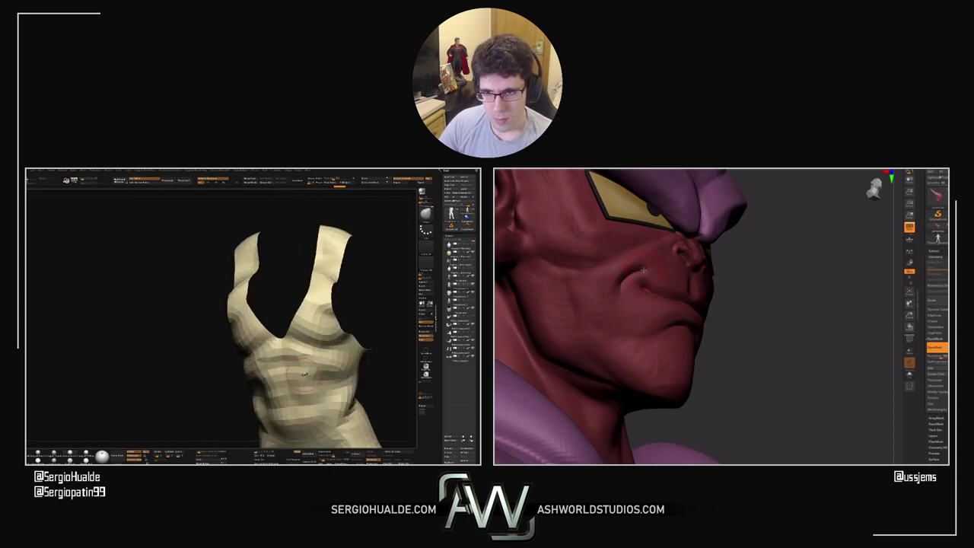
{"action": "right_click_drag", "start_coordinate": [304, 373], "coordinate": [308, 342], "text": "ctrl"}
{"action": "key", "text": "shift+s"}
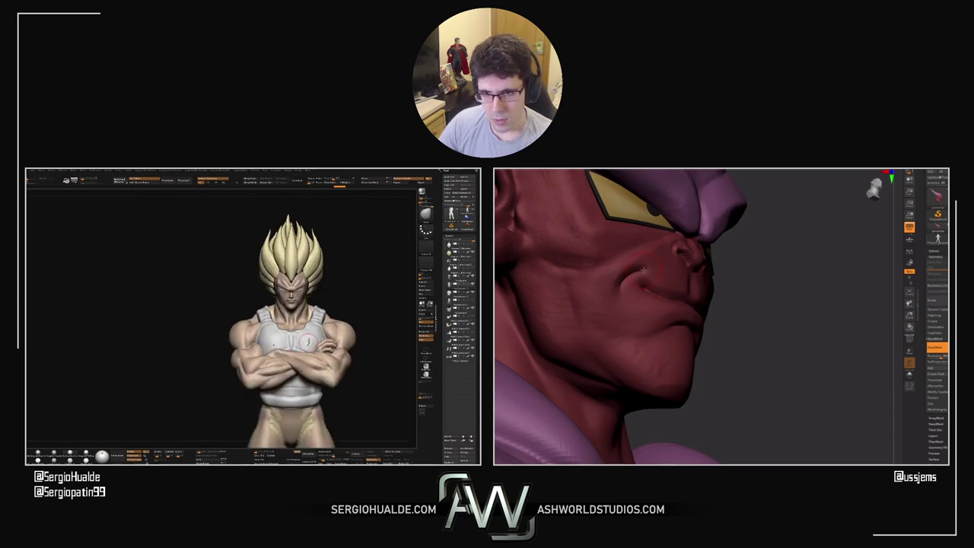
{"action": "left_click", "coordinate": [311, 331], "text": "alt"}
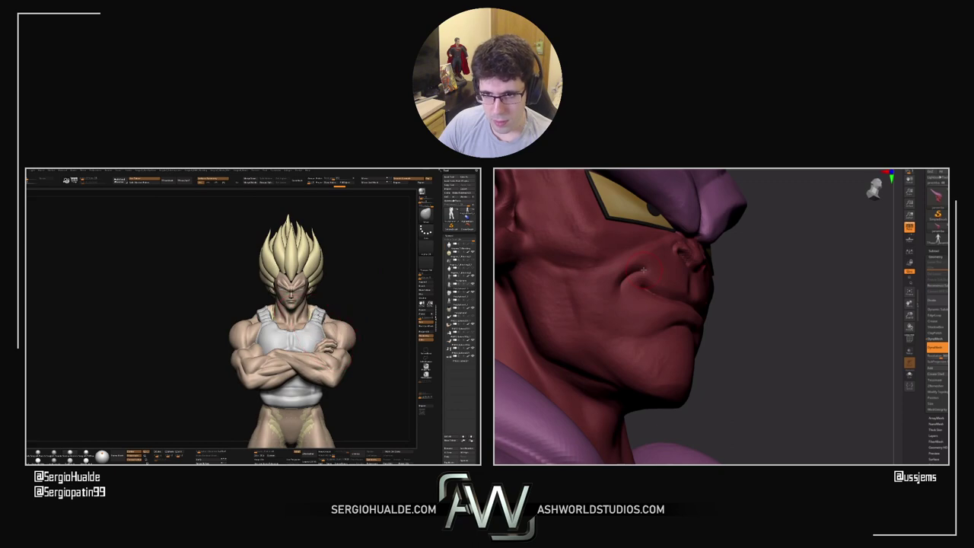
{"action": "right_click_drag", "start_coordinate": [318, 314], "coordinate": [309, 232], "text": "alt"}
{"action": "right_click_drag", "start_coordinate": [308, 359], "coordinate": [305, 340], "text": "ctrl"}
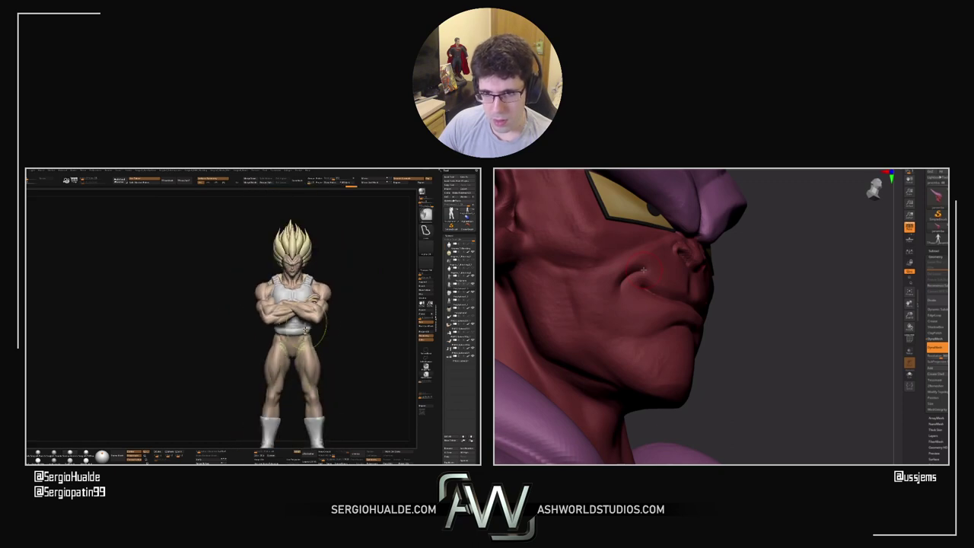
{"action": "right_click_drag", "start_coordinate": [379, 305], "coordinate": [369, 328], "text": "alt"}
Isolate the fighter's leftover rough hair meshes, including the low-poly spikes and the solid hair block, and delete them
{"action": "left_click", "coordinate": [459, 262]}
{"action": "key", "text": "alt+s"}
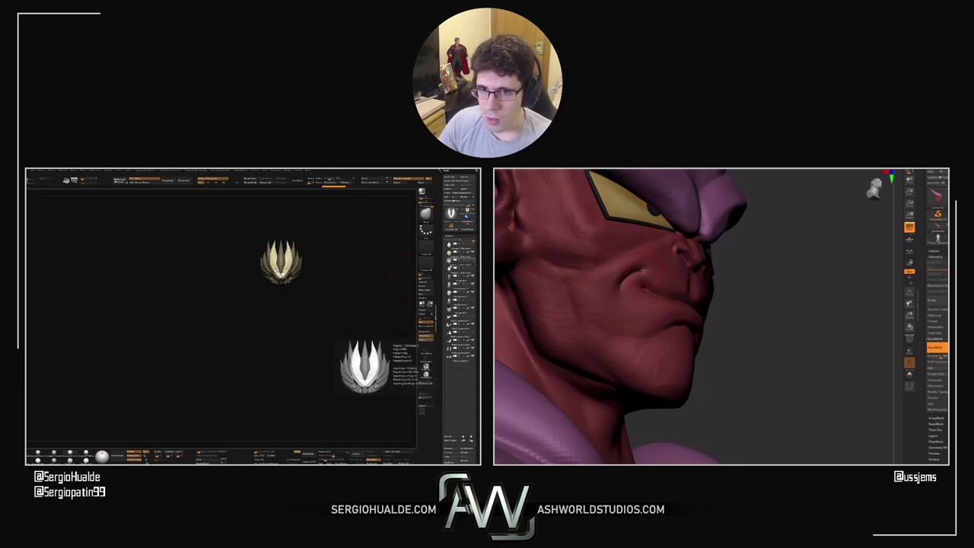
{"action": "mouse_move", "coordinate": [348, 282]}
{"action": "right_mouse_down"}
{"action": "mouse_move", "coordinate": [308, 281]}
{"action": "mouse_move", "coordinate": [358, 289]}
{"action": "mouse_move", "coordinate": [335, 305]}
{"action": "right_mouse_up"}
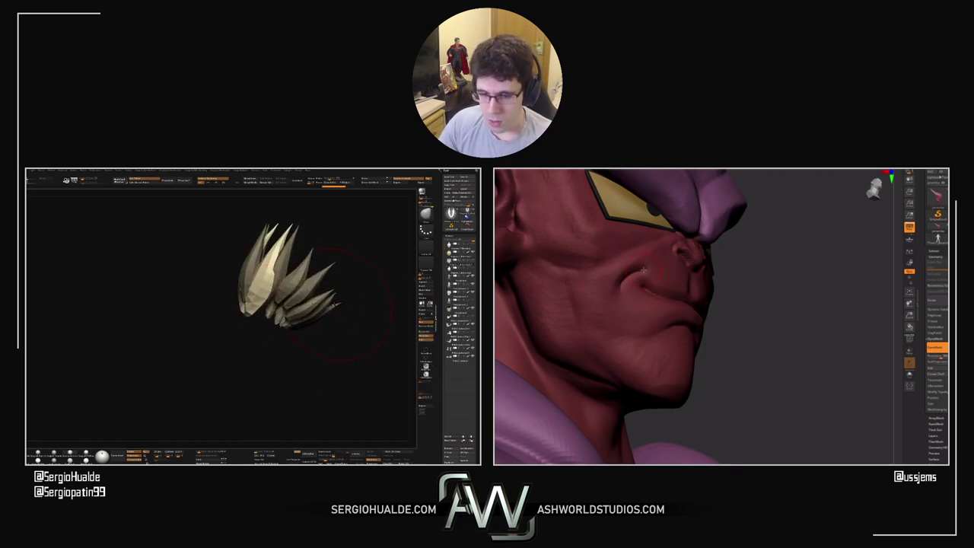
{"action": "left_click_drag", "start_coordinate": [354, 283], "coordinate": [365, 276]}
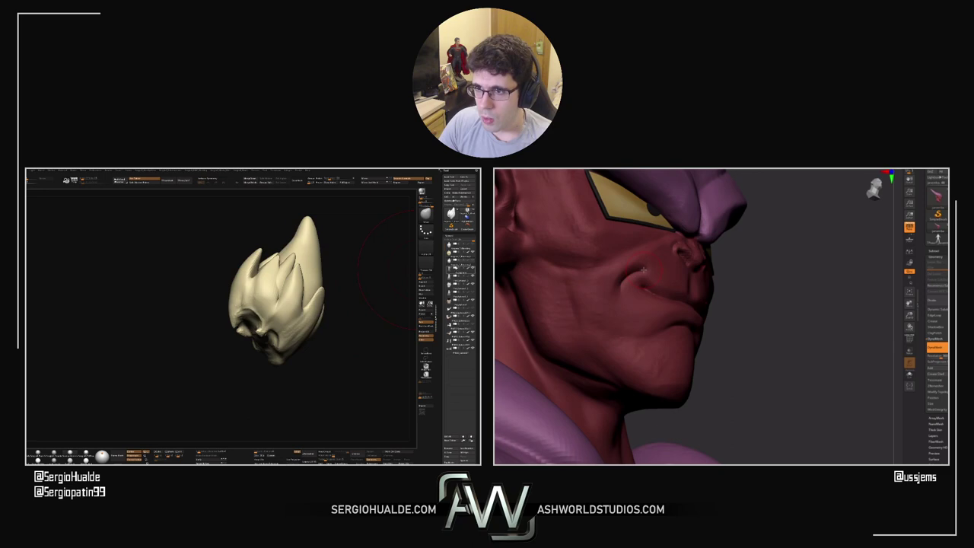
{"action": "left_click", "coordinate": [459, 268]}
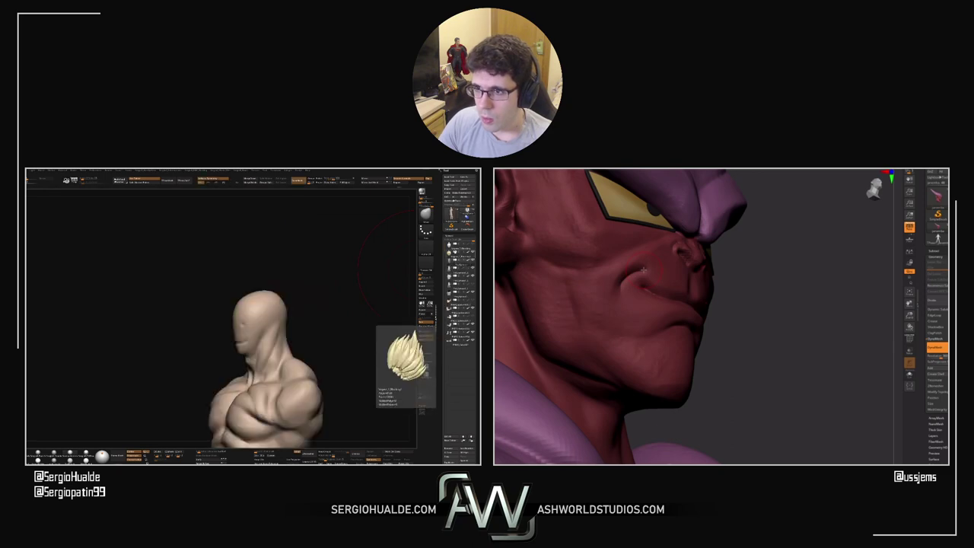
{"action": "left_click", "coordinate": [459, 248]}
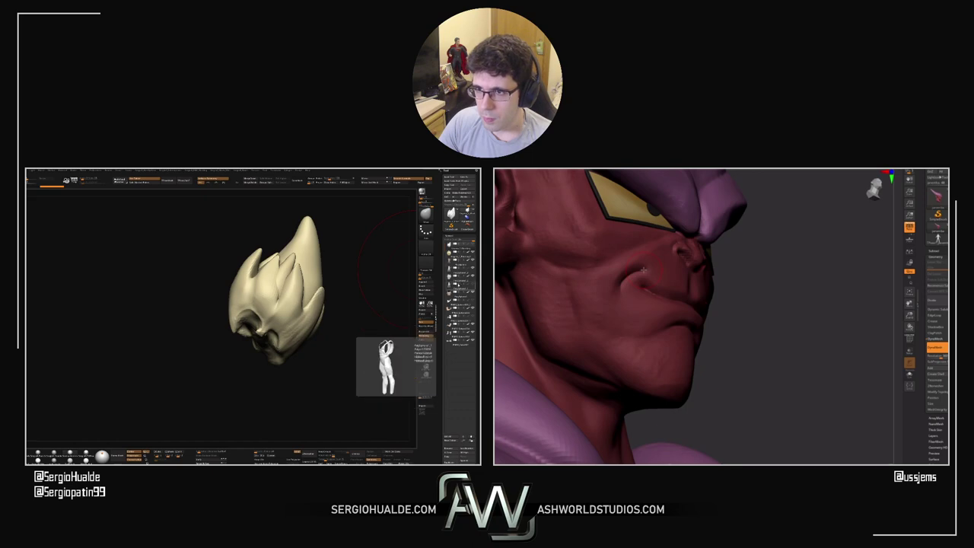
{"action": "key", "text": "Delete"}
Select the fighter's pale yellow sleeveless body mesh and inspect its torso and armholes
{"action": "left_click", "coordinate": [461, 279]}
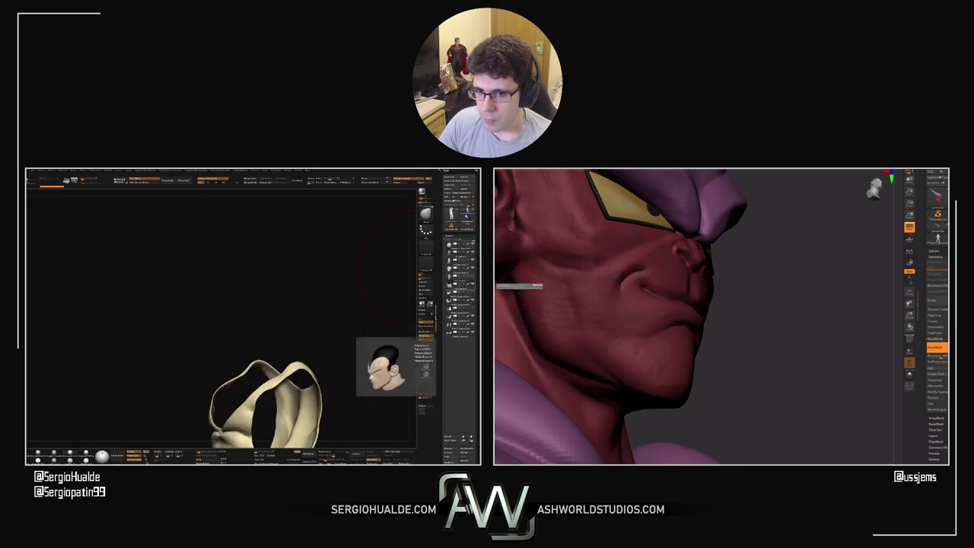
{"action": "mouse_move", "coordinate": [350, 347]}
{"action": "right_mouse_down", "text": "alt"}
{"action": "mouse_move", "coordinate": [352, 282]}
{"action": "mouse_move", "coordinate": [325, 308]}
{"action": "mouse_move", "coordinate": [351, 348]}
{"action": "mouse_move", "coordinate": [338, 346]}
{"action": "mouse_move", "coordinate": [349, 345]}
{"action": "mouse_move", "coordinate": [344, 338]}
{"action": "right_mouse_up", "text": "alt"}
{"action": "left_click_drag", "start_coordinate": [344, 339], "coordinate": [419, 297]}
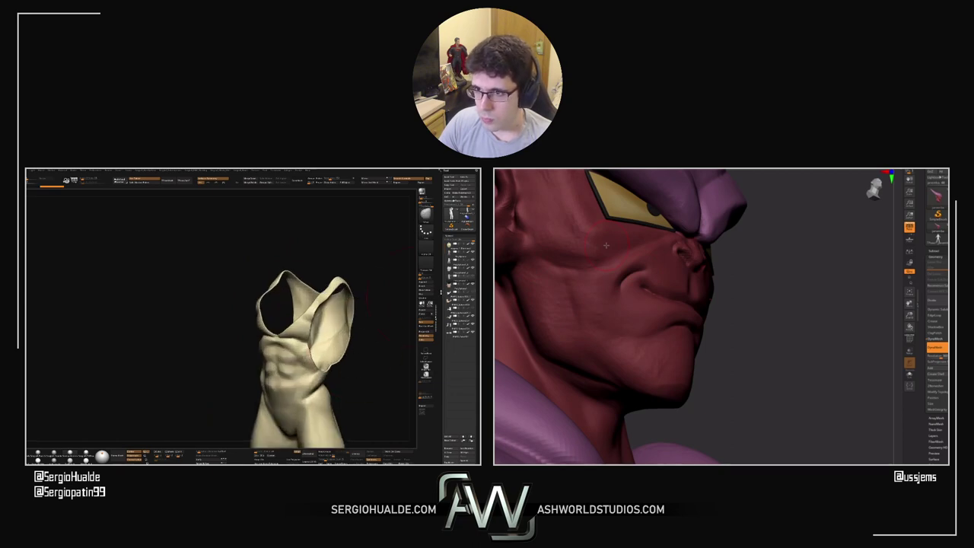
Isolate the fighter's pale duplicate arm mesh, compare it with the whole figure, and remove the duplicate
{"action": "left_click", "coordinate": [448, 290]}
{"action": "left_click", "coordinate": [455, 289]}
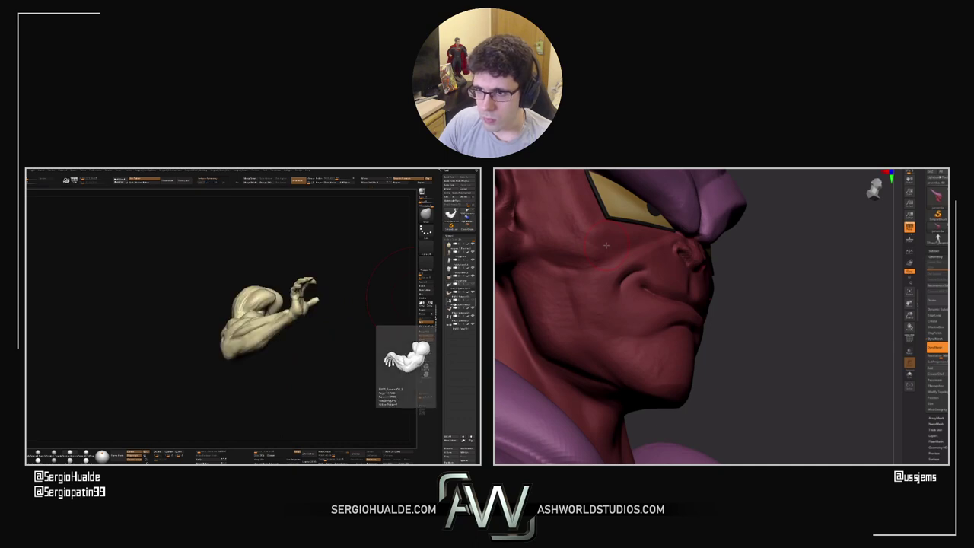
{"action": "left_click", "coordinate": [455, 303]}
{"action": "key", "text": "alt+s"}
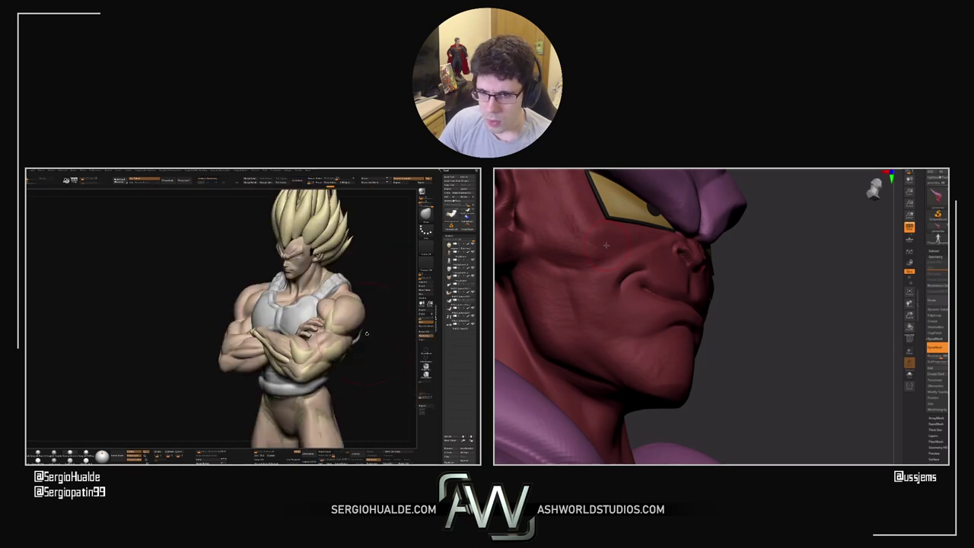
{"action": "left_click", "coordinate": [459, 289]}
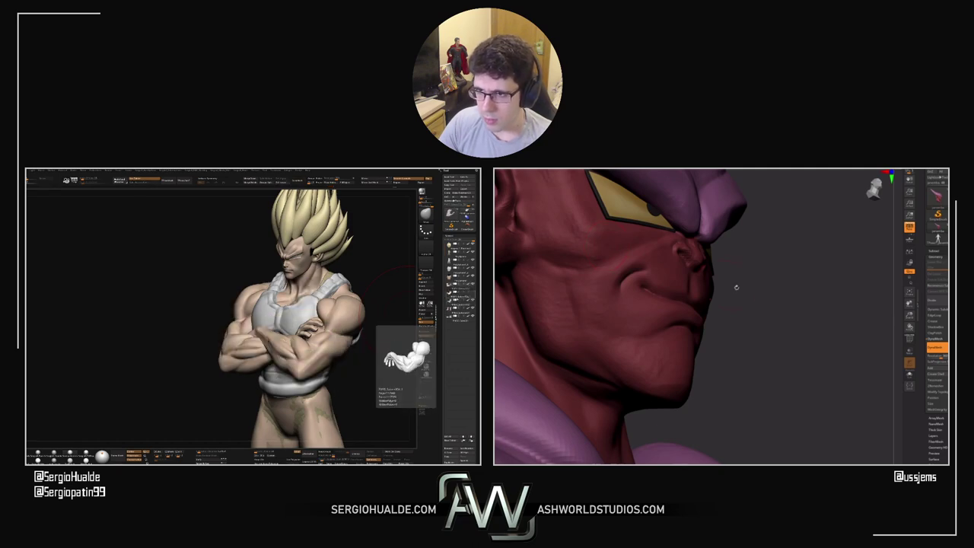
Hide the fighter's vest and waist clothing, and set up a side view of the horned character's jaw
{"action": "mouse_move", "coordinate": [786, 335]}
{"action": "left_mouse_down"}
{"action": "mouse_move", "coordinate": [772, 339]}
{"action": "mouse_move", "coordinate": [824, 312]}
{"action": "mouse_move", "coordinate": [804, 457]}
{"action": "left_mouse_up"}
{"action": "left_click_drag", "start_coordinate": [402, 302], "coordinate": [372, 323], "text": "alt"}
{"action": "left_click_drag", "start_coordinate": [805, 457], "coordinate": [817, 319]}
{"action": "left_click_drag", "start_coordinate": [372, 322], "coordinate": [394, 322]}
{"action": "key", "text": "s"}
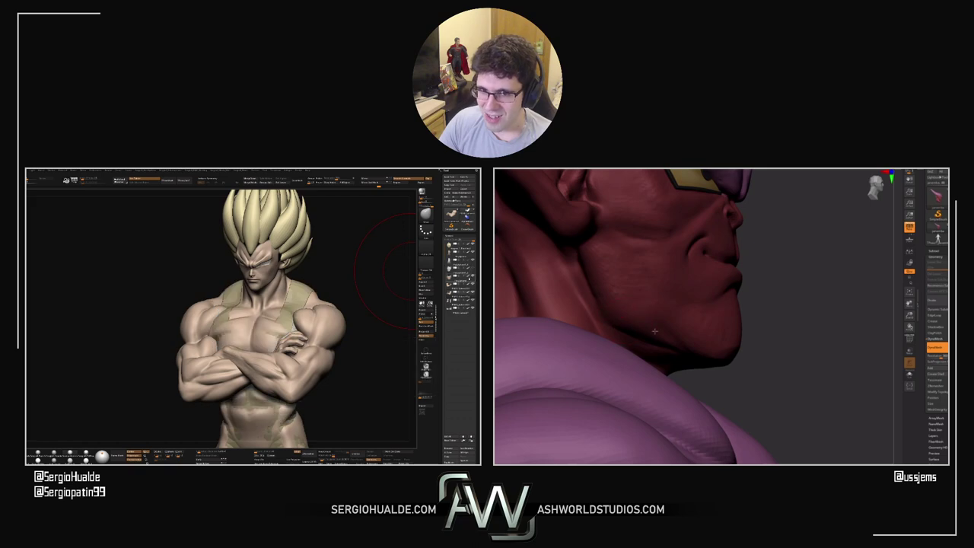
Refine the horned character's chin and jawline, working from the side, the front and below
{"action": "left_click_drag", "start_coordinate": [729, 378], "coordinate": [704, 373]}
{"action": "left_click_drag", "start_coordinate": [788, 372], "coordinate": [754, 344]}
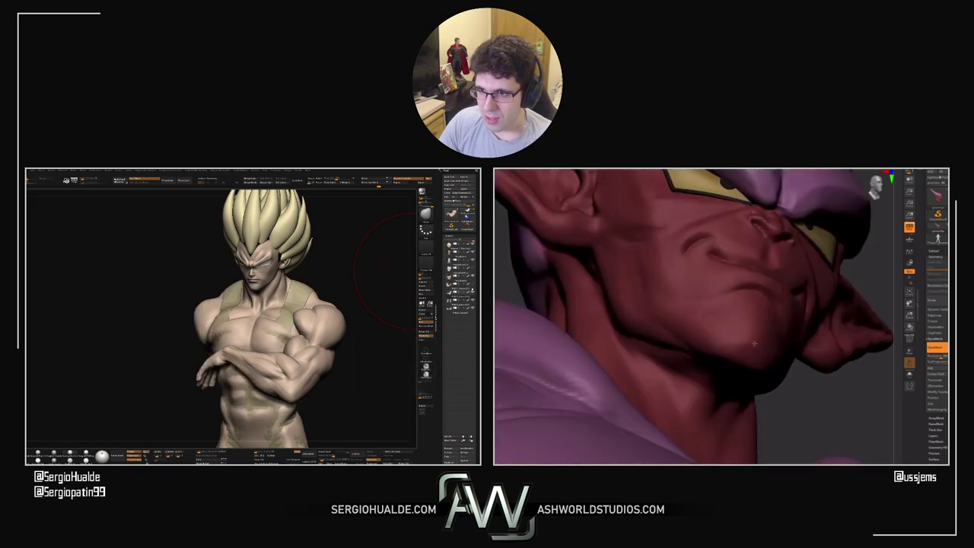
{"action": "right_click_drag", "start_coordinate": [755, 344], "coordinate": [712, 357]}
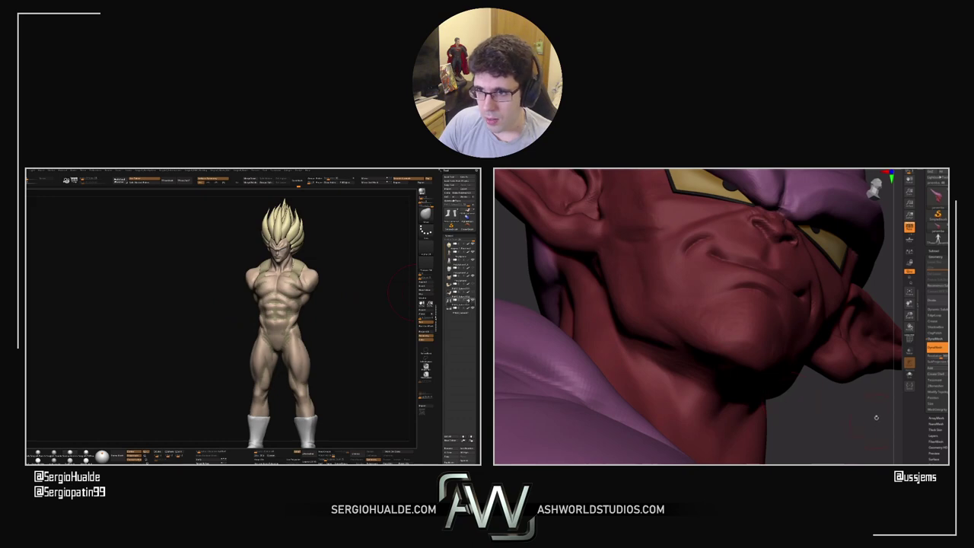
{"action": "mouse_move", "coordinate": [877, 417]}
{"action": "left_mouse_down"}
{"action": "mouse_move", "coordinate": [879, 384]}
{"action": "mouse_move", "coordinate": [880, 414]}
{"action": "mouse_move", "coordinate": [866, 419]}
{"action": "mouse_move", "coordinate": [783, 385]}
{"action": "left_mouse_up"}
{"action": "key", "text": "s"}
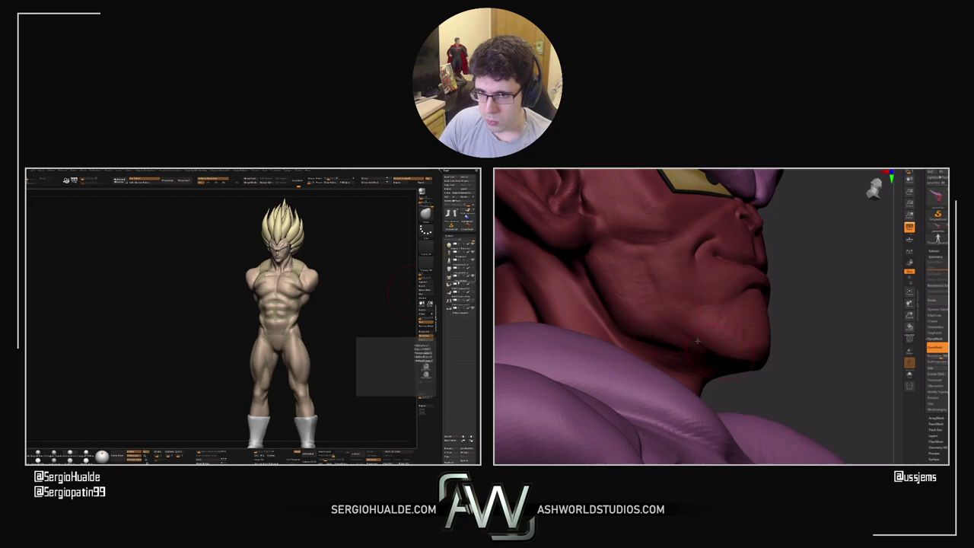
{"action": "left_click_drag", "start_coordinate": [697, 341], "coordinate": [679, 324]}
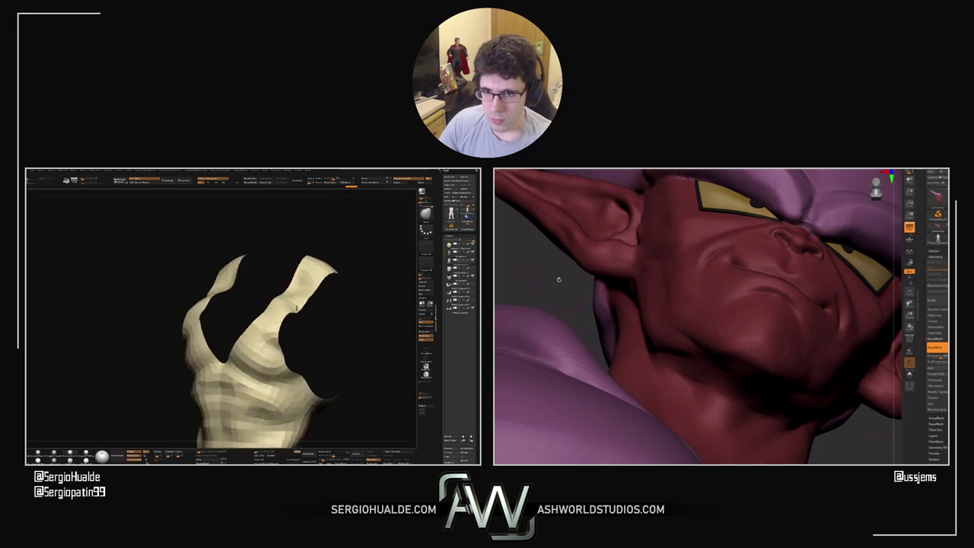
{"action": "left_click_drag", "start_coordinate": [559, 279], "coordinate": [682, 311]}
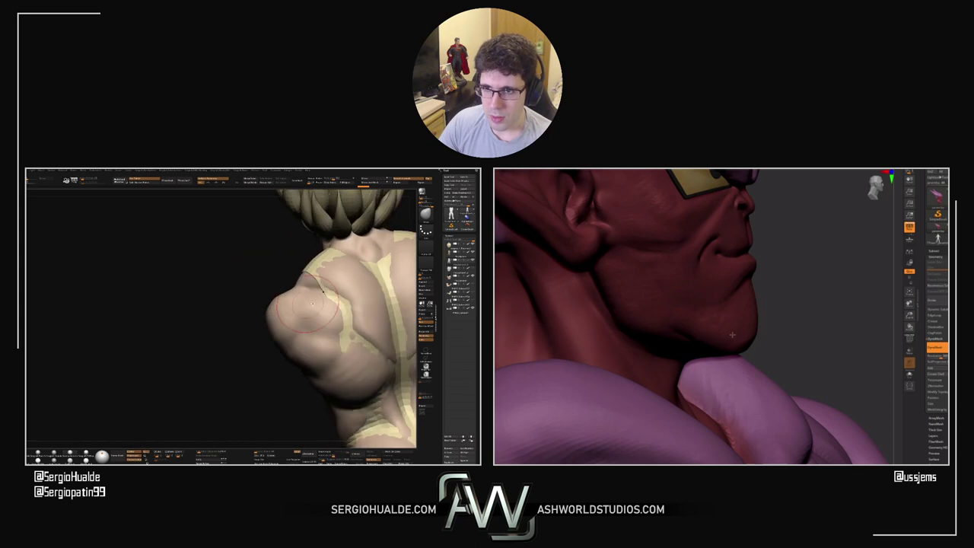
{"action": "left_click_drag", "start_coordinate": [794, 341], "coordinate": [712, 322]}
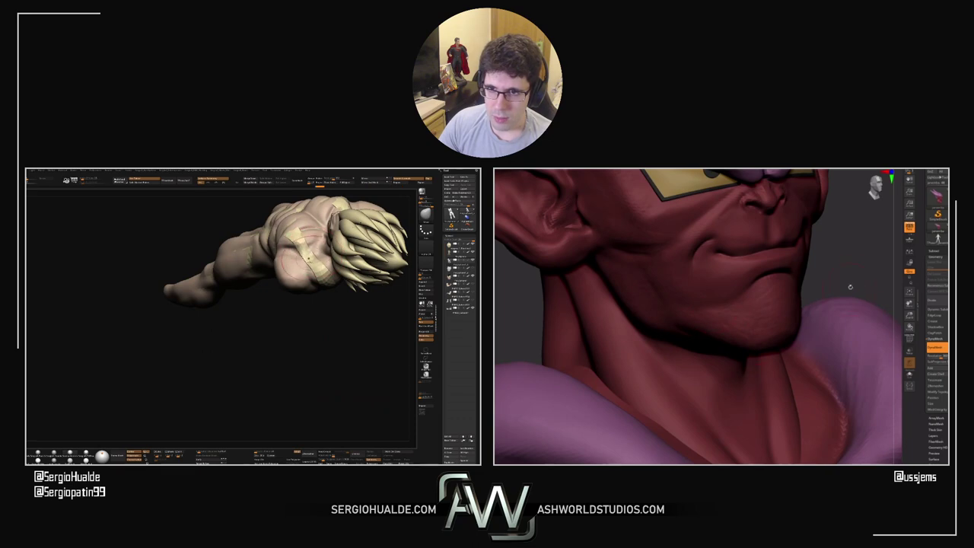
{"action": "left_click_drag", "start_coordinate": [694, 303], "coordinate": [682, 318]}
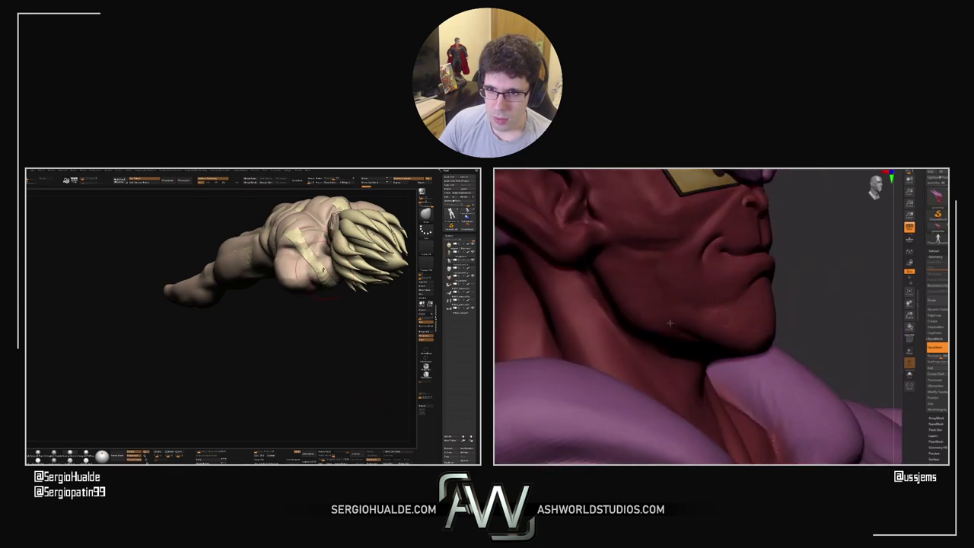
{"action": "left_click_drag", "start_coordinate": [594, 276], "coordinate": [782, 228]}
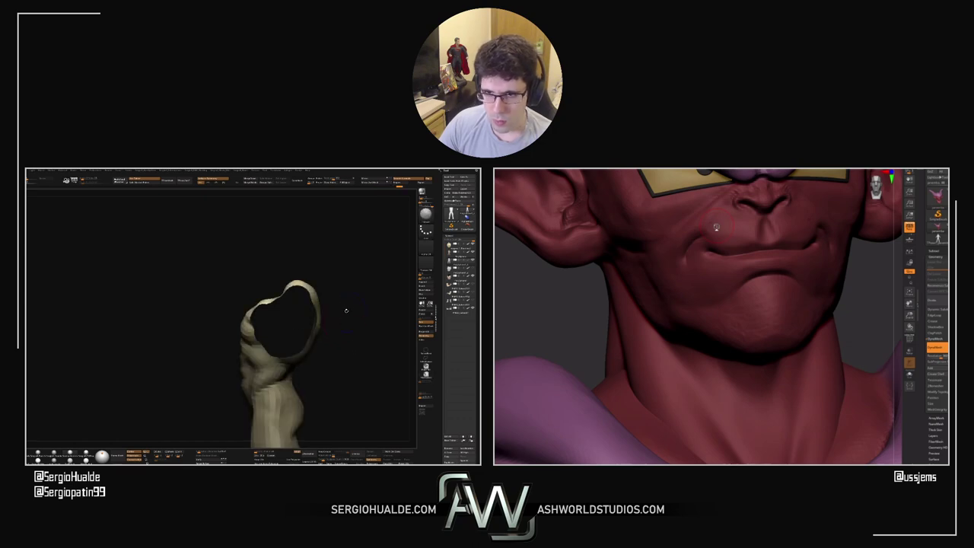
Examine the horned character's head from behind and in front, and the fighter's low-poly sleeveless body mesh from several sides
{"action": "right_click_drag", "start_coordinate": [662, 290], "coordinate": [799, 297]}
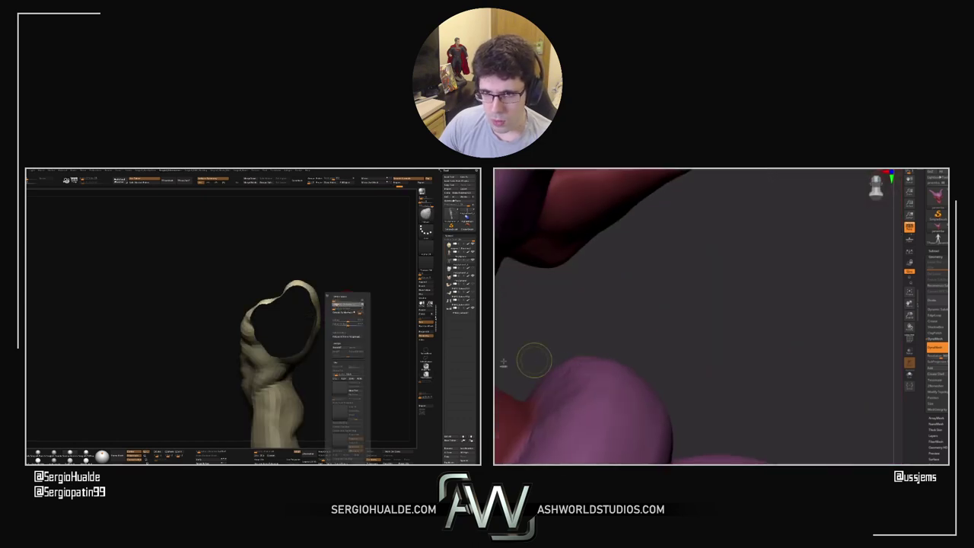
{"action": "right_click_drag", "start_coordinate": [533, 361], "coordinate": [592, 370]}
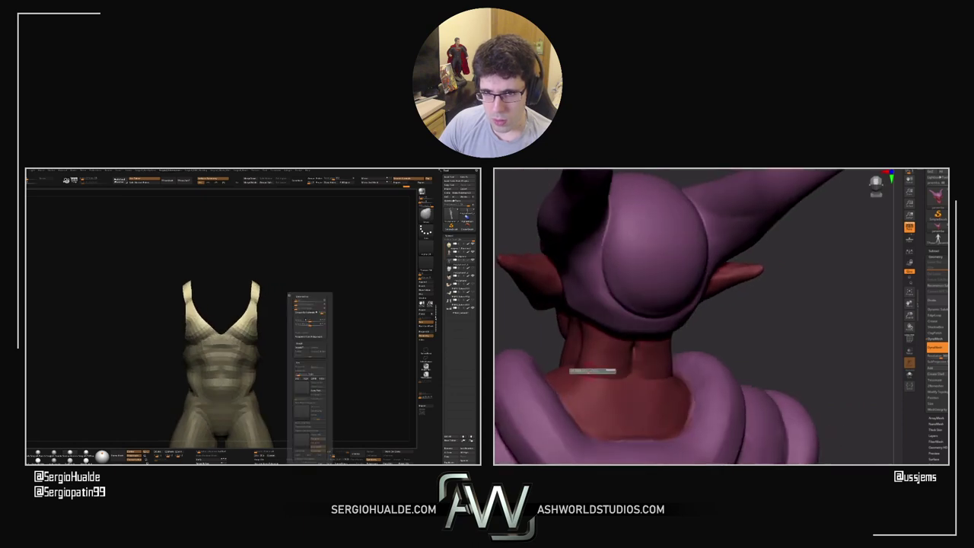
{"action": "left_click_drag", "start_coordinate": [301, 305], "coordinate": [344, 319]}
{"action": "right_click_drag", "start_coordinate": [577, 359], "coordinate": [576, 337]}
{"action": "left_click_drag", "start_coordinate": [294, 333], "coordinate": [312, 330]}
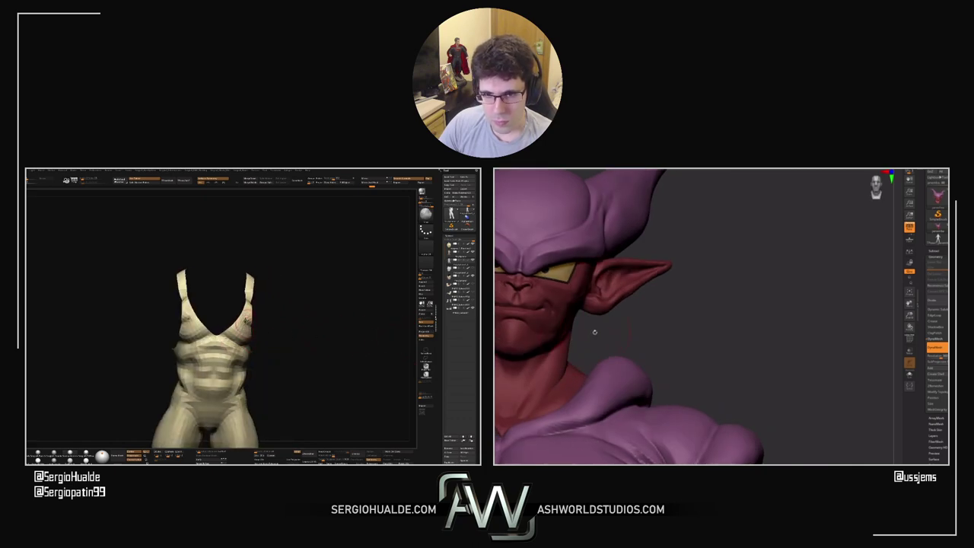
{"action": "left_click_drag", "start_coordinate": [252, 324], "coordinate": [269, 330]}
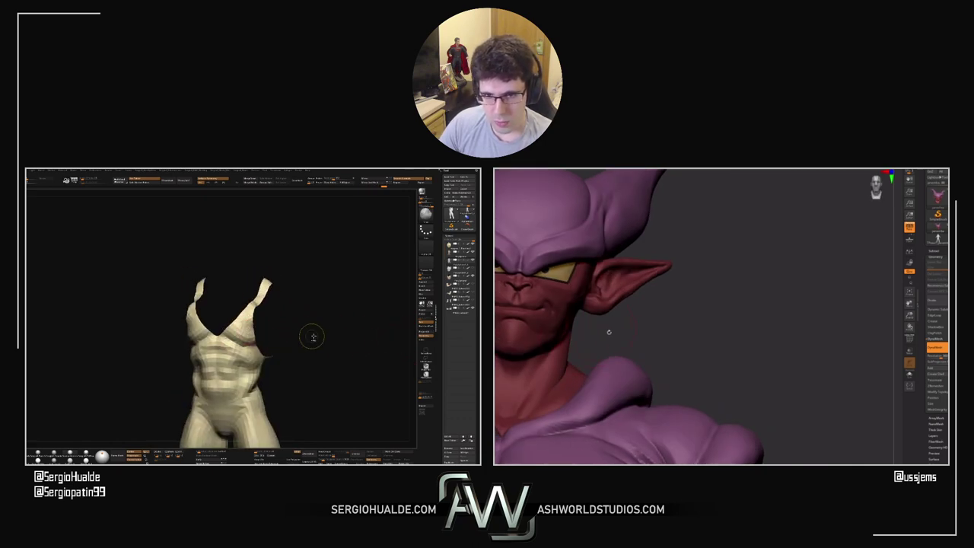
{"action": "left_click_drag", "start_coordinate": [322, 361], "coordinate": [309, 336]}
{"action": "right_click_drag", "start_coordinate": [617, 341], "coordinate": [825, 327], "text": "alt"}
{"action": "left_click_drag", "start_coordinate": [308, 336], "coordinate": [311, 350]}
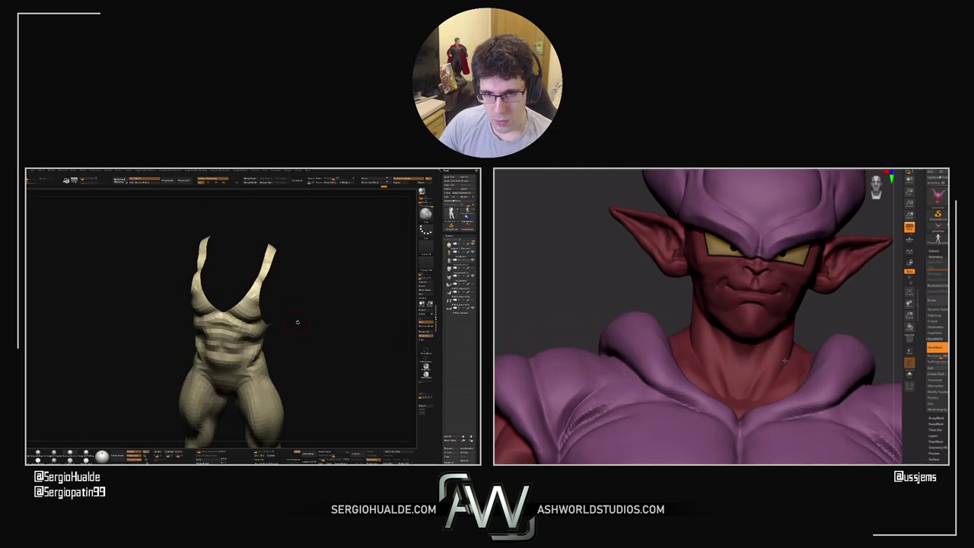
Resize the sculpting brush and touch up the side of the horned character's neck below the jaw
{"action": "key", "text": "space"}
{"action": "key", "text": "s"}
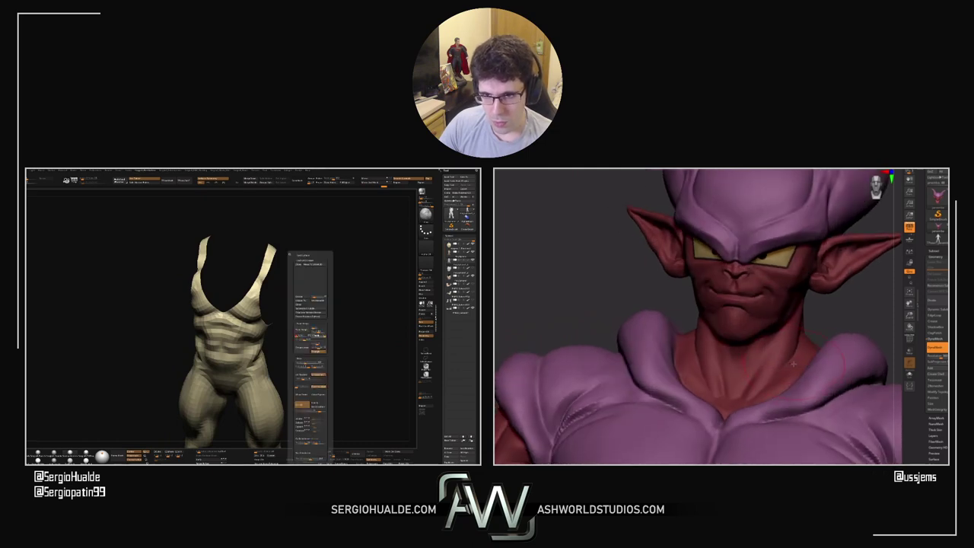
{"action": "key", "text": "s"}
{"action": "left_click_drag", "start_coordinate": [685, 330], "coordinate": [702, 320]}
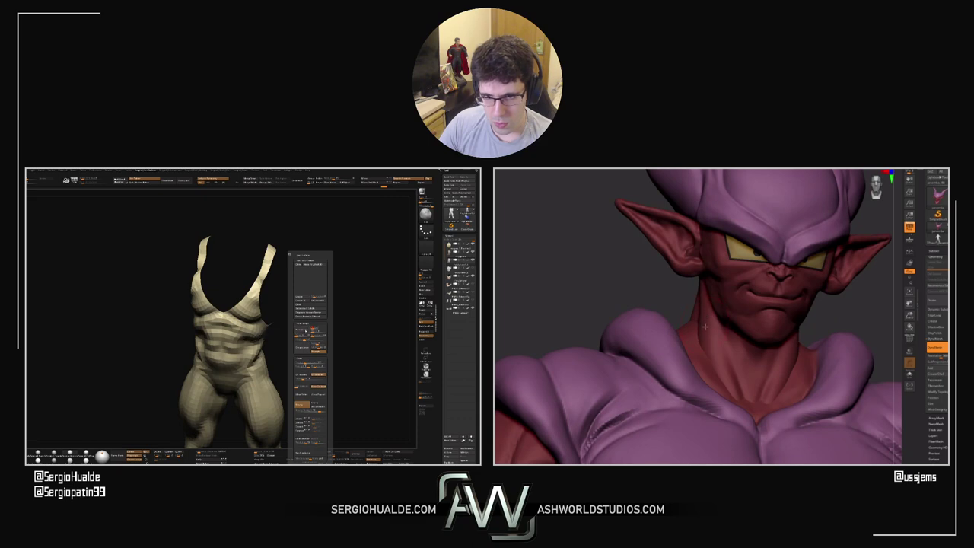
Try thickening the fighter's sleeveless body mesh, inspect its armhole, and undo the operation
{"action": "left_click", "coordinate": [306, 331]}
{"action": "left_click_drag", "start_coordinate": [287, 339], "coordinate": [252, 355]}
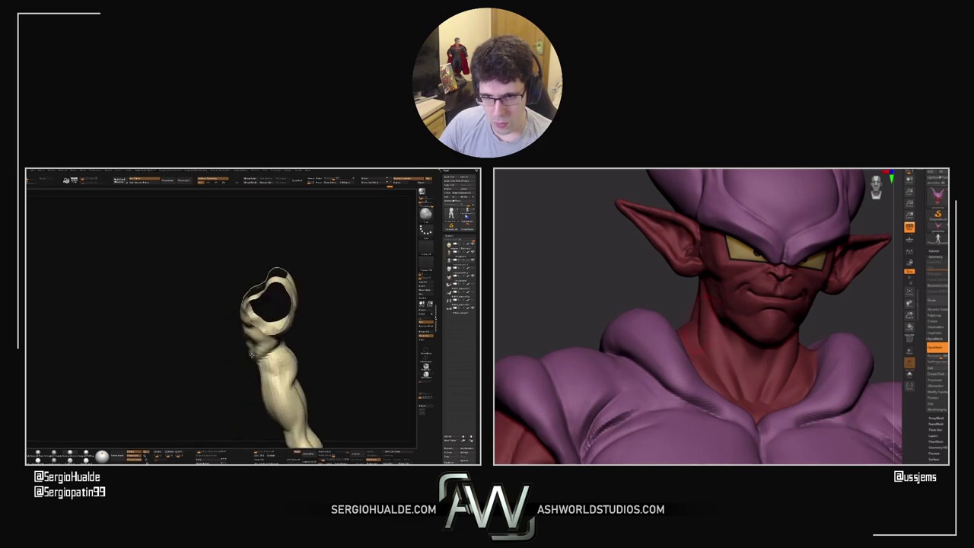
{"action": "mouse_move", "coordinate": [251, 355]}
{"action": "right_mouse_down"}
{"action": "mouse_move", "coordinate": [267, 362]}
{"action": "mouse_move", "coordinate": [302, 339]}
{"action": "right_mouse_up"}
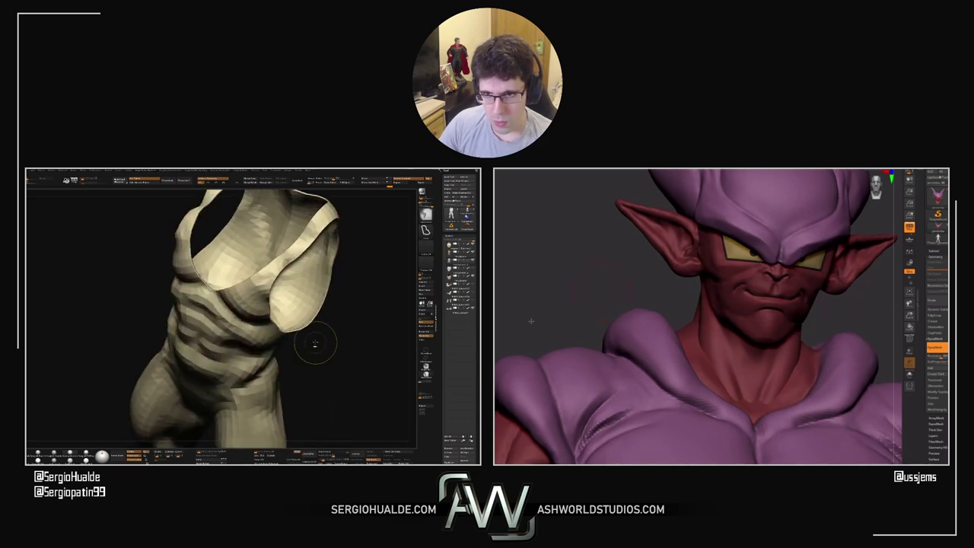
{"action": "key", "text": "ctrl+z"}
Thicken the fighter's sleeveless body mesh with an adjusted setting, and touch up the horned character's cheek
{"action": "key", "text": "space"}
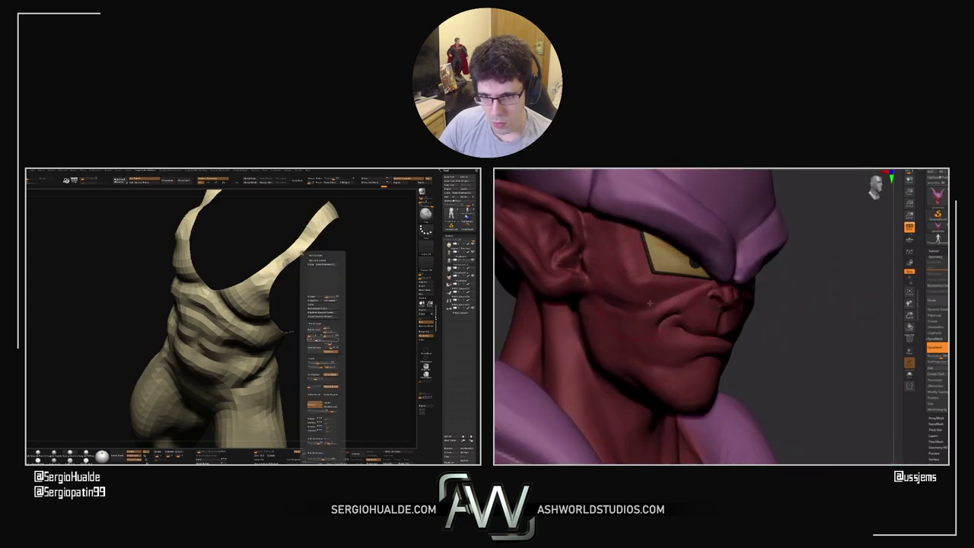
{"action": "left_click", "coordinate": [323, 340]}
{"action": "key", "text": "s"}
{"action": "left_click_drag", "start_coordinate": [643, 325], "coordinate": [626, 327]}
{"action": "right_click_drag", "start_coordinate": [295, 339], "coordinate": [299, 323], "text": "ctrl"}
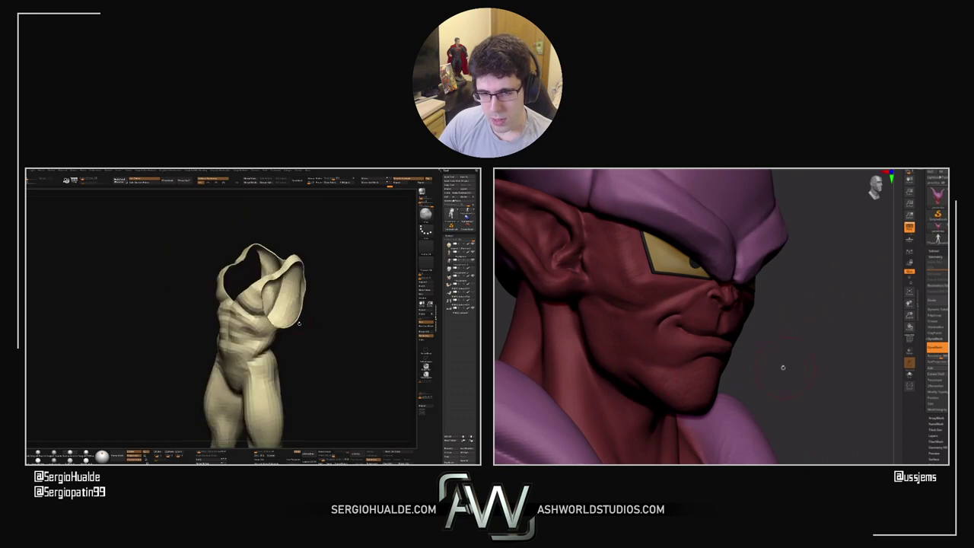
{"action": "left_click_drag", "start_coordinate": [783, 368], "coordinate": [728, 329]}
{"action": "left_click_drag", "start_coordinate": [286, 338], "coordinate": [293, 353]}
{"action": "left_click_drag", "start_coordinate": [824, 362], "coordinate": [833, 358]}
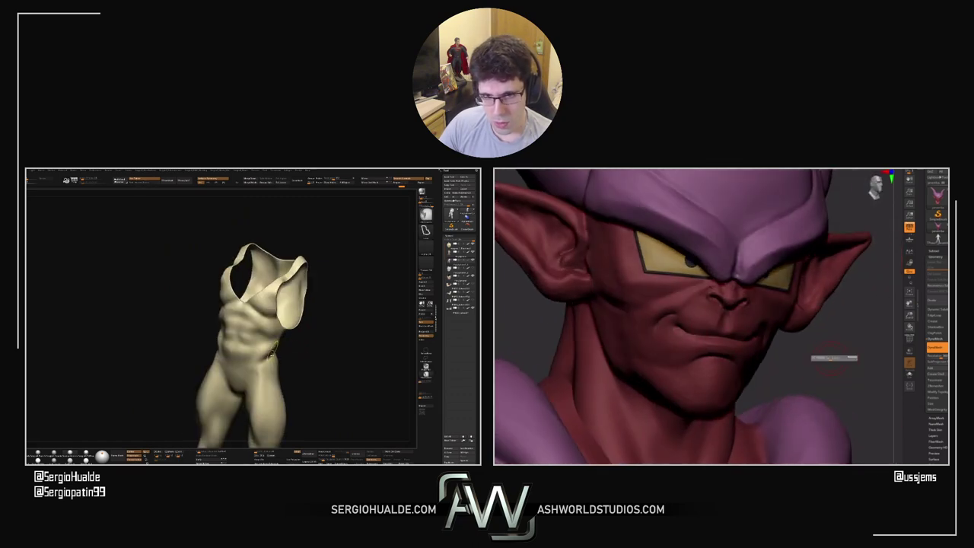
Isolate the outer shell of the fighter's sleeveless body mesh by its polygroups
{"action": "left_click", "coordinate": [269, 347], "text": "ctrl+shift"}
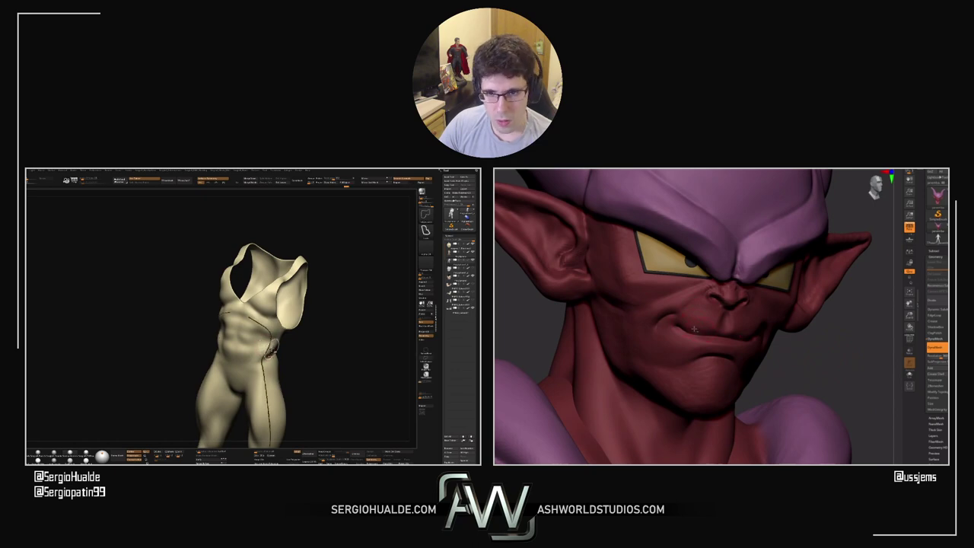
{"action": "left_click", "coordinate": [395, 338], "text": "ctrl+shift"}
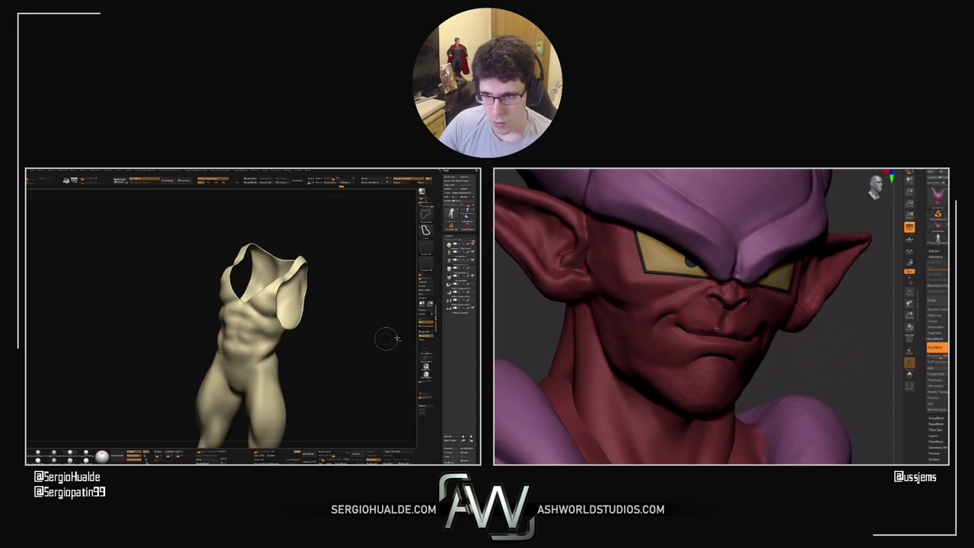
{"action": "left_click", "coordinate": [255, 357], "text": "ctrl+shift"}
{"action": "left_click_drag", "start_coordinate": [852, 339], "coordinate": [759, 332]}
{"action": "left_click", "coordinate": [424, 327]}
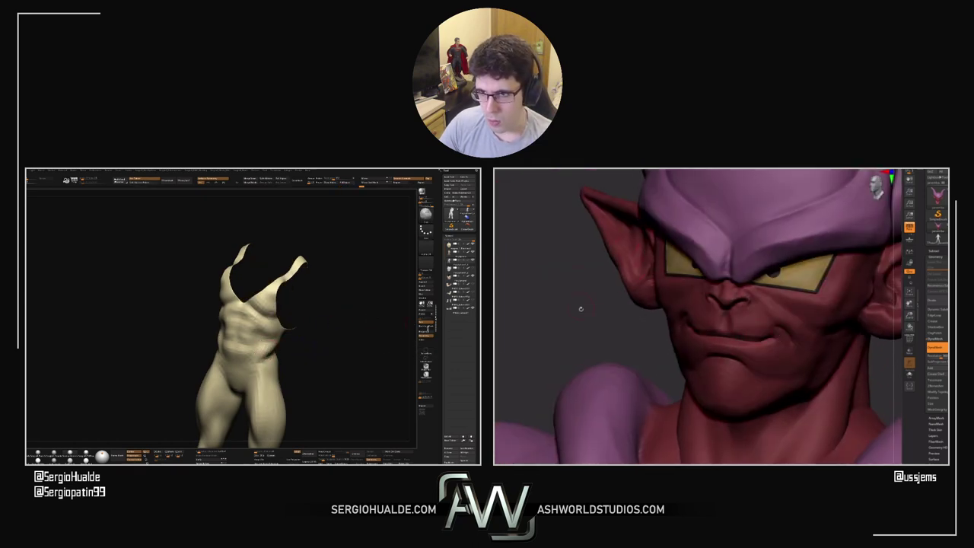
{"action": "left_click_drag", "start_coordinate": [581, 309], "coordinate": [655, 313]}
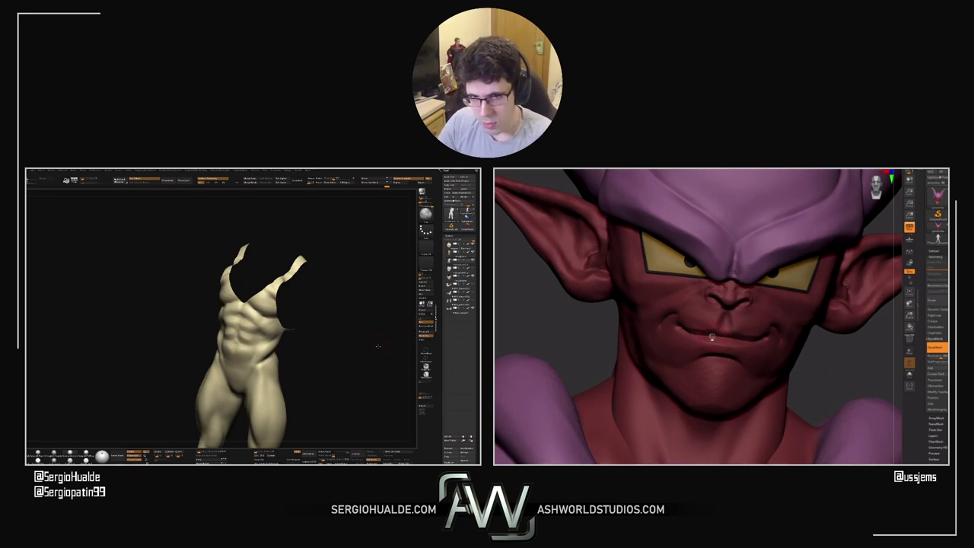
Show the whole fighter again and adjust the body mesh's fit along the side of the waist
{"action": "left_click_drag", "start_coordinate": [394, 343], "coordinate": [335, 347]}
{"action": "left_click", "coordinate": [335, 347], "text": "ctrl+shift"}
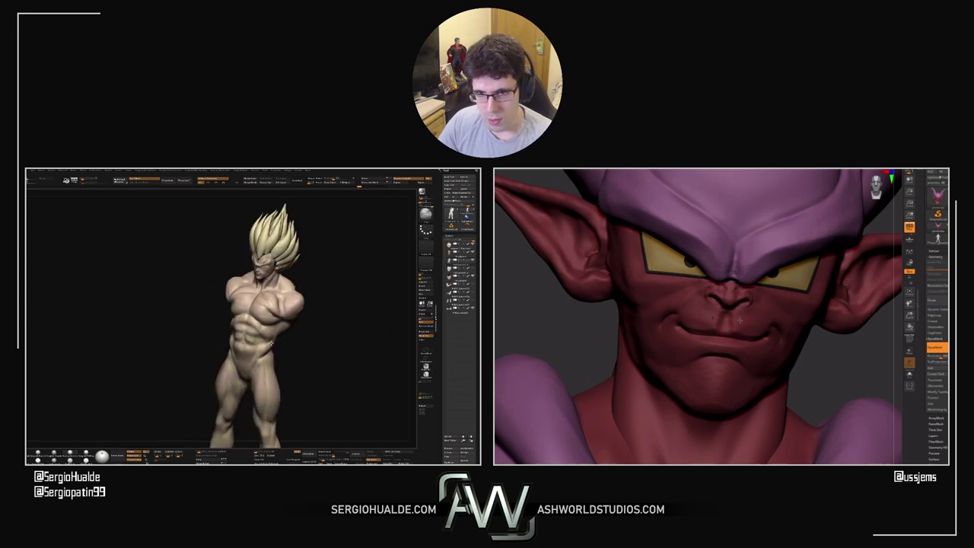
{"action": "mouse_move", "coordinate": [271, 344]}
{"action": "left_mouse_down"}
{"action": "mouse_move", "coordinate": [277, 326]}
{"action": "mouse_move", "coordinate": [289, 343]}
{"action": "left_mouse_up"}
{"action": "left_click_drag", "start_coordinate": [847, 370], "coordinate": [834, 363]}
{"action": "left_click_drag", "start_coordinate": [280, 325], "coordinate": [282, 328]}
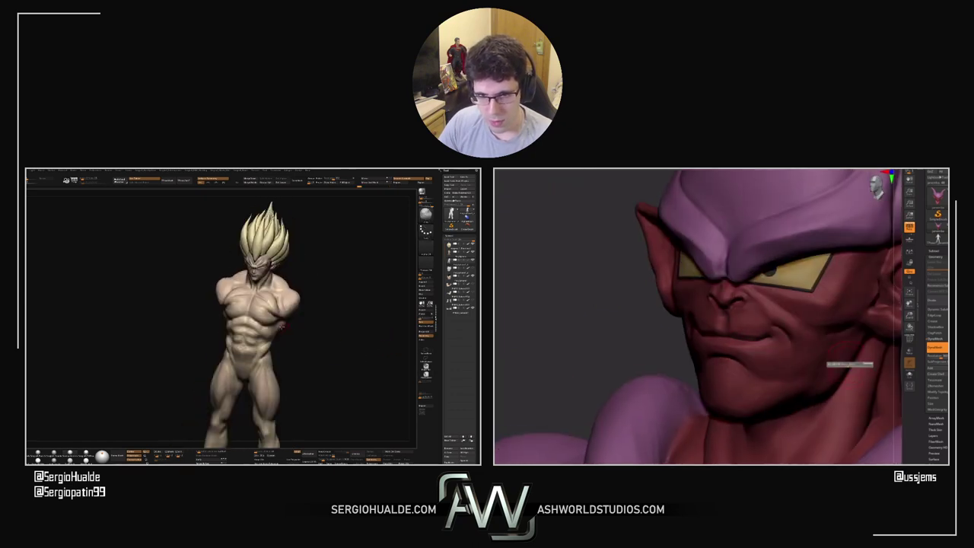
{"action": "right_click_drag", "start_coordinate": [282, 328], "coordinate": [257, 333], "text": "ctrl"}
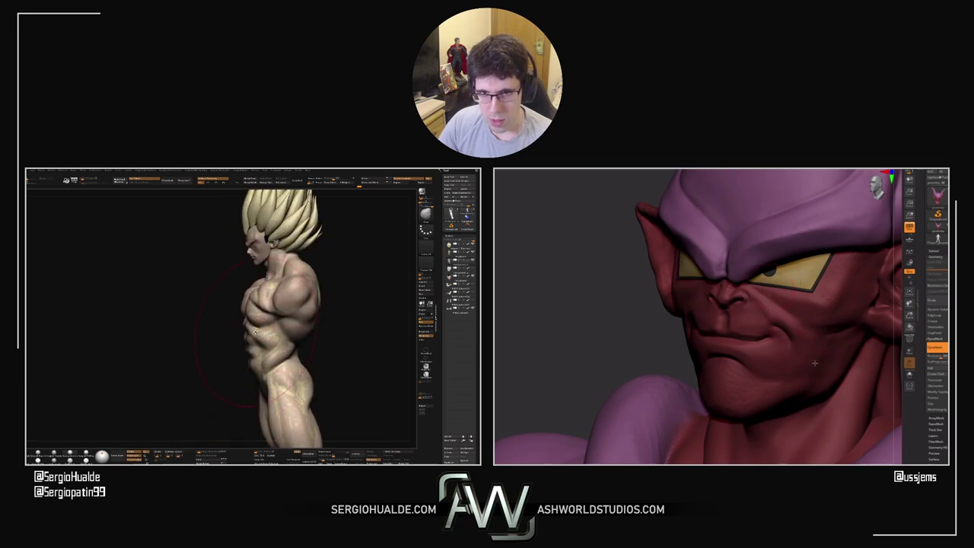
Adjust the fit of the fighter's sleeveless suit mesh at the waist, knee and ankle
{"action": "left_click_drag", "start_coordinate": [255, 331], "coordinate": [269, 373]}
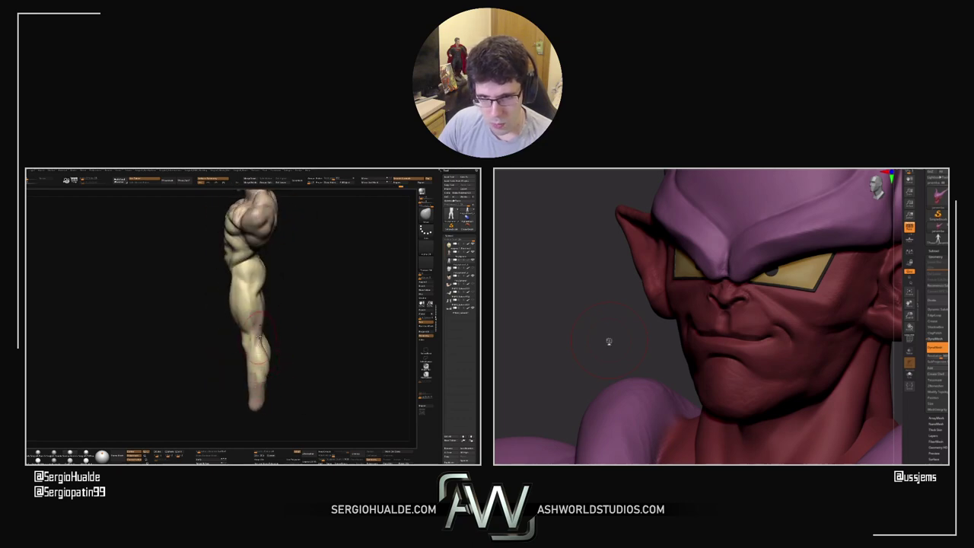
{"action": "left_click_drag", "start_coordinate": [245, 343], "coordinate": [246, 338]}
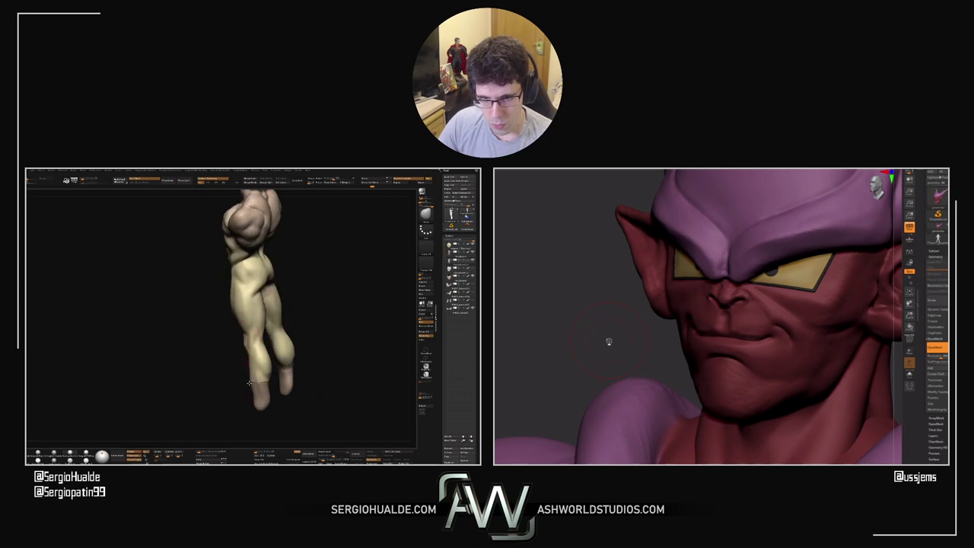
{"action": "left_click_drag", "start_coordinate": [249, 383], "coordinate": [260, 400]}
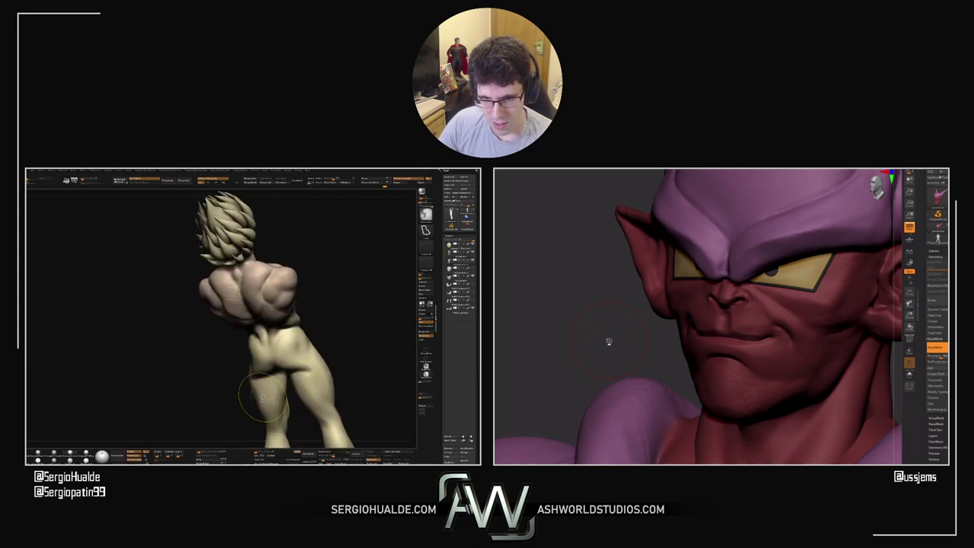
Adjust the brush settings and refine the suit surface over the fighter's upper back
{"action": "mouse_move", "coordinate": [259, 343]}
{"action": "right_mouse_down", "text": "alt"}
{"action": "mouse_move", "coordinate": [258, 384]}
{"action": "mouse_move", "coordinate": [258, 344]}
{"action": "mouse_move", "coordinate": [267, 350]}
{"action": "right_mouse_up", "text": "alt"}
{"action": "key", "text": "space"}
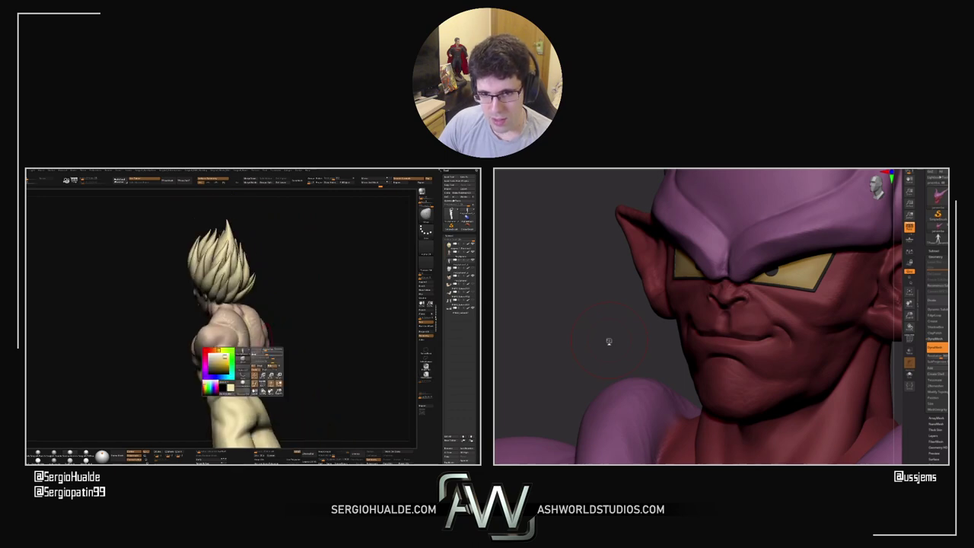
{"action": "key", "text": "space"}
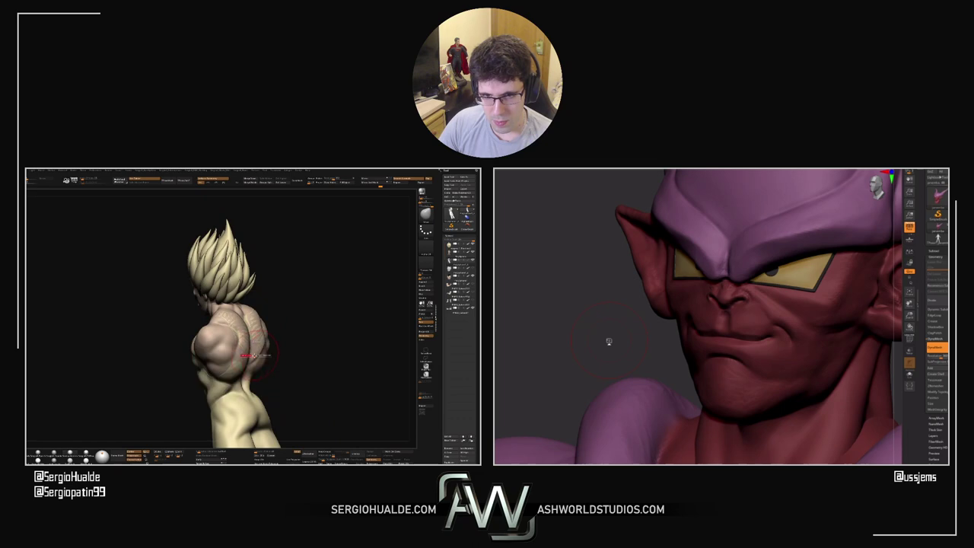
{"action": "left_click_drag", "start_coordinate": [254, 340], "coordinate": [246, 324]}
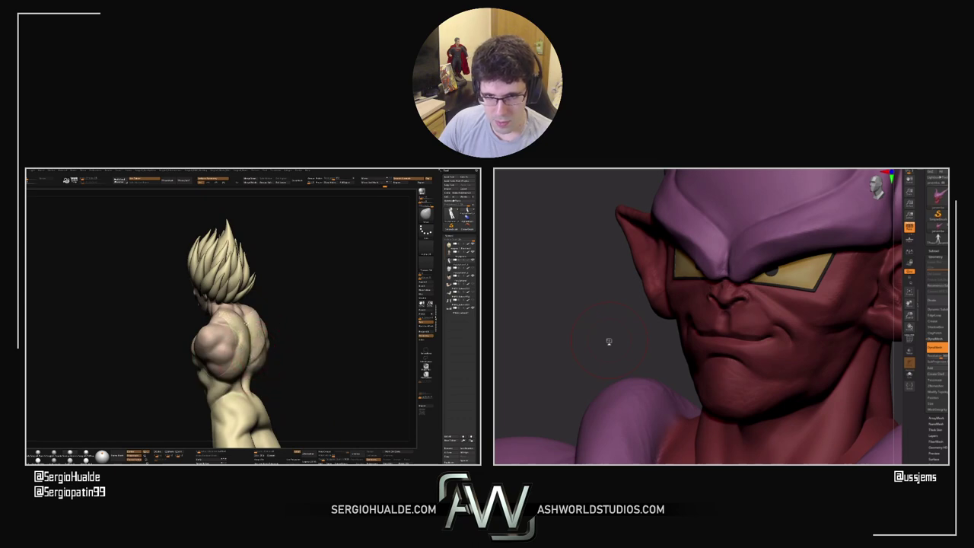
Refine the suit's fit beneath the arm and along the side of the fighter's chest
{"action": "mouse_move", "coordinate": [259, 326]}
{"action": "right_mouse_down"}
{"action": "mouse_move", "coordinate": [216, 327]}
{"action": "mouse_move", "coordinate": [272, 327]}
{"action": "right_mouse_up"}
{"action": "left_click_drag", "start_coordinate": [272, 327], "coordinate": [303, 329]}
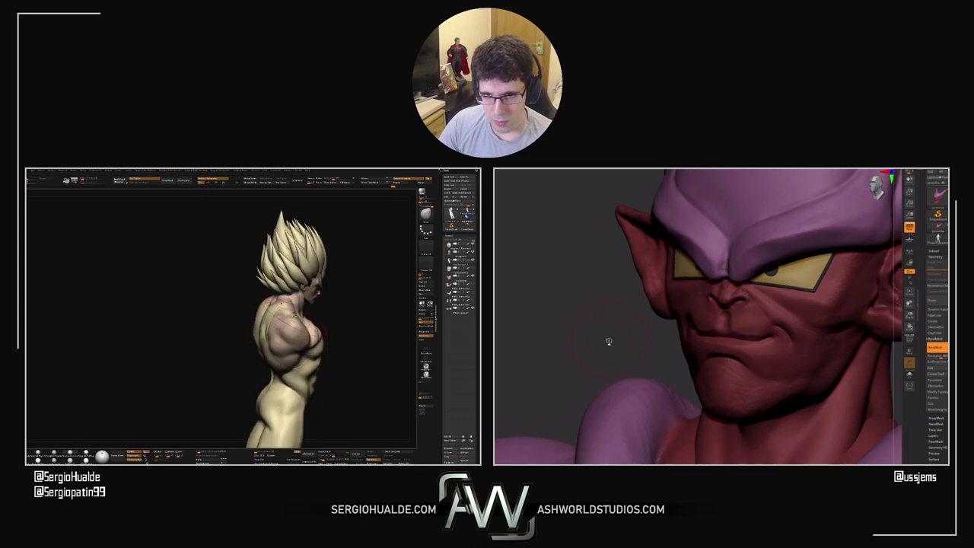
{"action": "mouse_move", "coordinate": [294, 323]}
{"action": "right_mouse_down"}
{"action": "mouse_move", "coordinate": [305, 327]}
{"action": "mouse_move", "coordinate": [263, 327]}
{"action": "mouse_move", "coordinate": [324, 333]}
{"action": "right_mouse_up"}
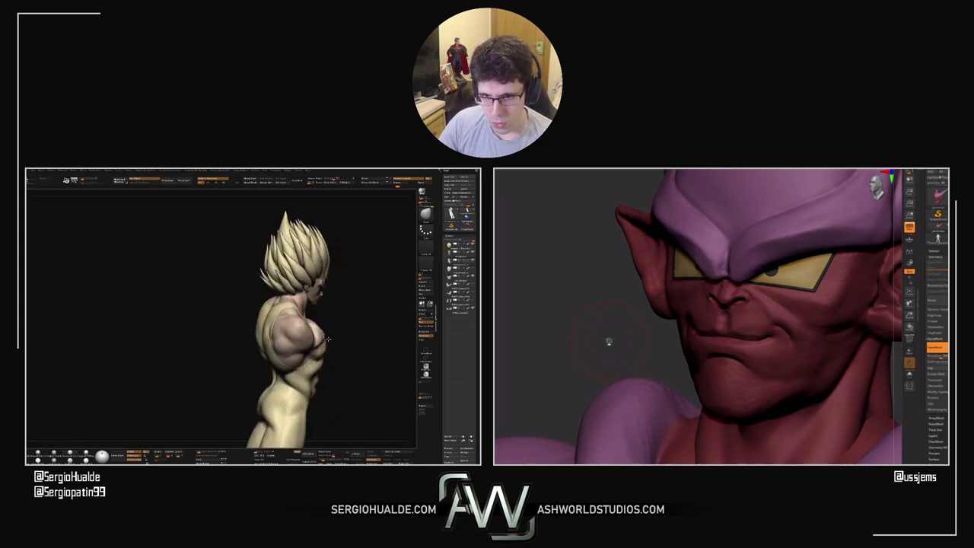
{"action": "left_click_drag", "start_coordinate": [308, 364], "coordinate": [294, 363]}
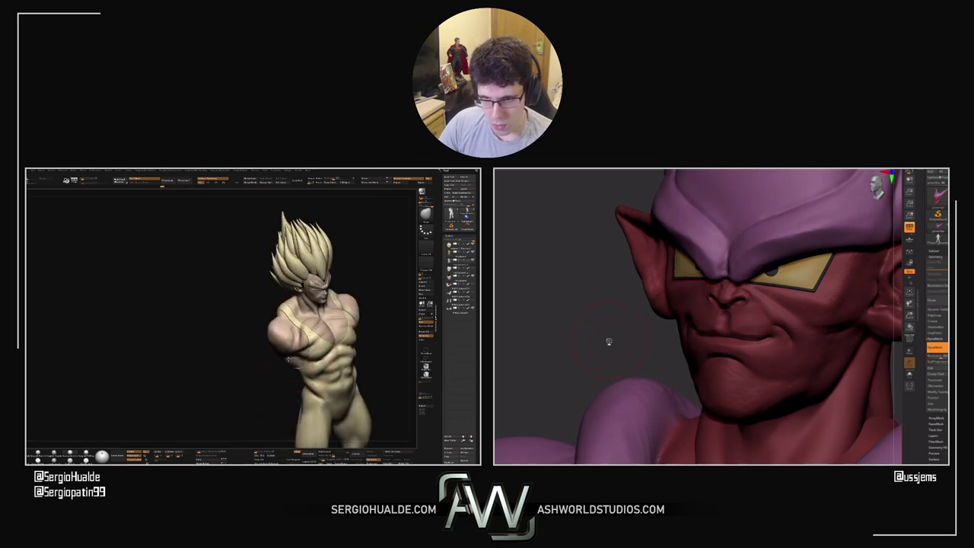
{"action": "mouse_move", "coordinate": [288, 360]}
{"action": "right_mouse_down"}
{"action": "mouse_move", "coordinate": [305, 356]}
{"action": "mouse_move", "coordinate": [276, 349]}
{"action": "right_mouse_up"}
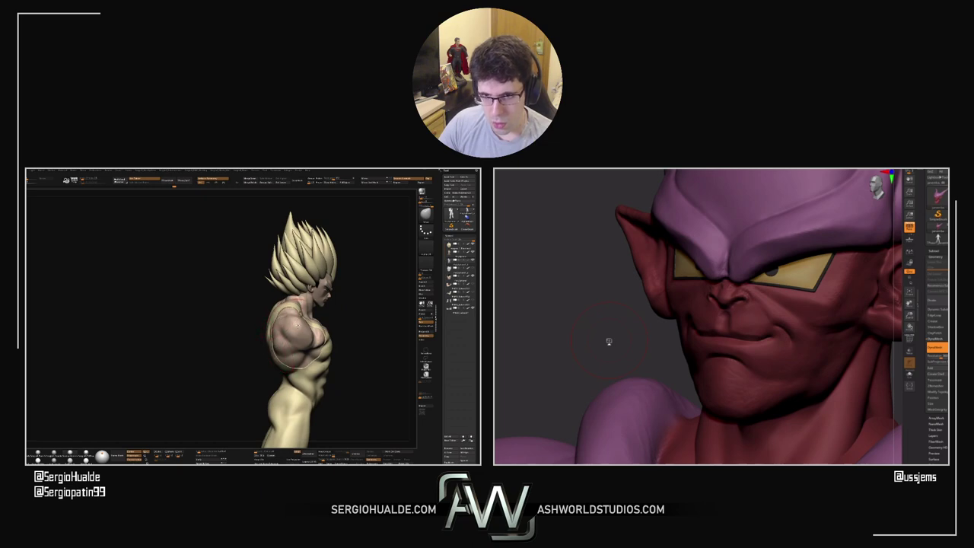
Isolate the suit, touch up its outer shell around the armhole and chest, and unhide its inner shell
{"action": "left_click_drag", "start_coordinate": [297, 326], "coordinate": [298, 344]}
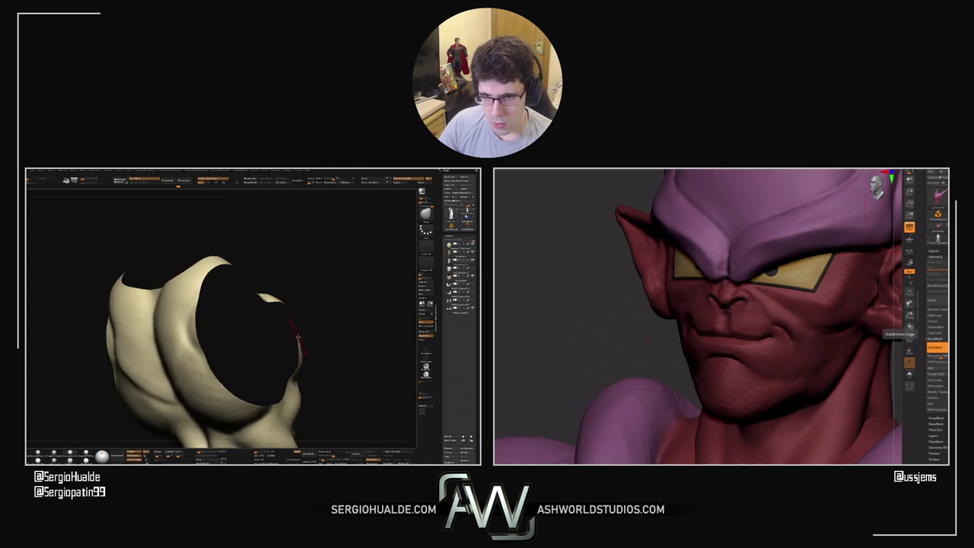
{"action": "right_click_drag", "start_coordinate": [297, 337], "coordinate": [301, 333]}
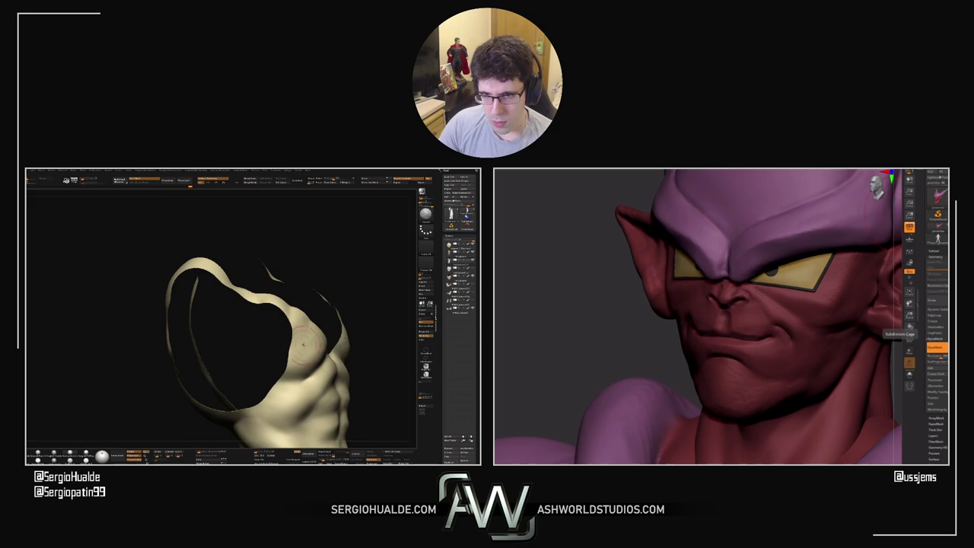
{"action": "mouse_move", "coordinate": [302, 345]}
{"action": "left_mouse_down"}
{"action": "mouse_move", "coordinate": [299, 327]}
{"action": "mouse_move", "coordinate": [292, 345]}
{"action": "mouse_move", "coordinate": [303, 338]}
{"action": "left_mouse_up"}
{"action": "right_click_drag", "start_coordinate": [303, 344], "coordinate": [299, 353], "text": "ctrl"}
{"action": "mouse_move", "coordinate": [301, 353]}
{"action": "left_mouse_down"}
{"action": "mouse_move", "coordinate": [309, 349]}
{"action": "mouse_move", "coordinate": [299, 343]}
{"action": "left_mouse_up"}
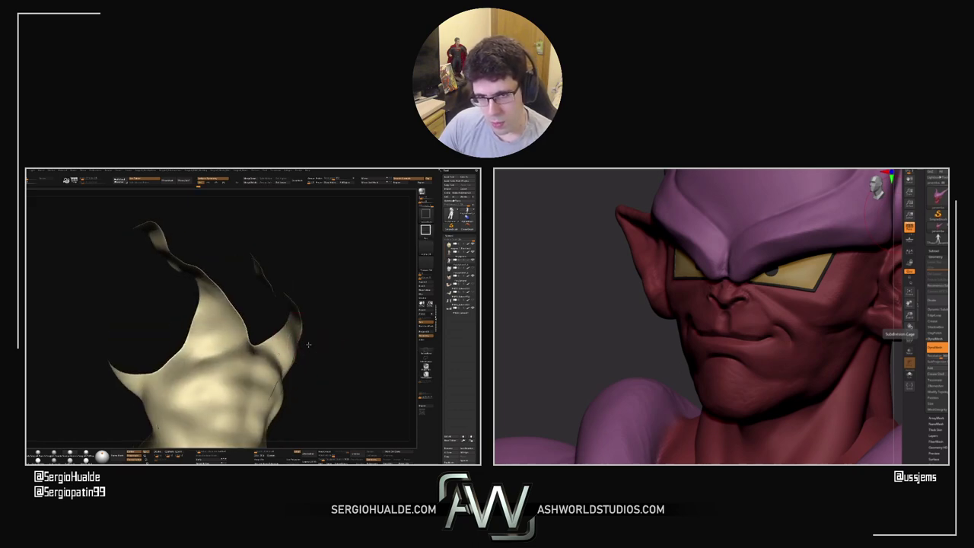
{"action": "left_click", "coordinate": [306, 343], "text": "ctrl+shift"}
{"action": "mouse_move", "coordinate": [310, 342]}
{"action": "left_mouse_down"}
{"action": "mouse_move", "coordinate": [286, 334]}
{"action": "mouse_move", "coordinate": [322, 359]}
{"action": "mouse_move", "coordinate": [320, 379]}
{"action": "mouse_move", "coordinate": [297, 358]}
{"action": "mouse_move", "coordinate": [299, 337]}
{"action": "left_mouse_up"}
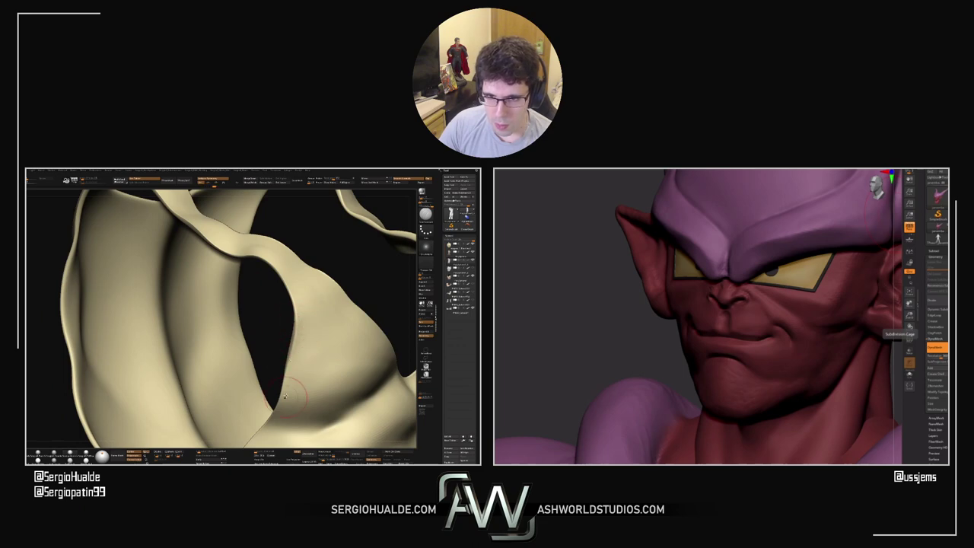
Smooth the front edge of the suit's armhole and examine its thickness at a lower subdivision level
{"action": "left_click_drag", "start_coordinate": [286, 395], "coordinate": [290, 354]}
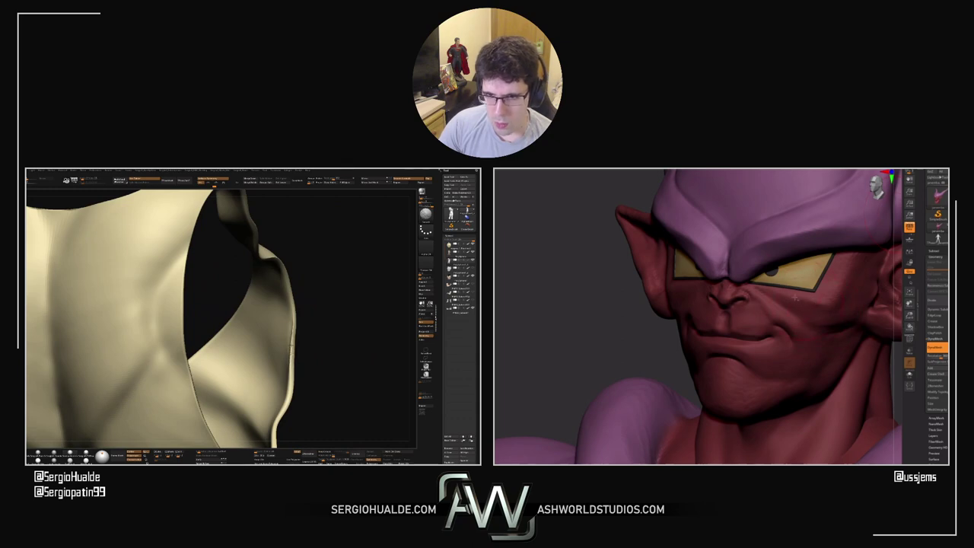
{"action": "left_click_drag", "start_coordinate": [291, 345], "coordinate": [283, 377]}
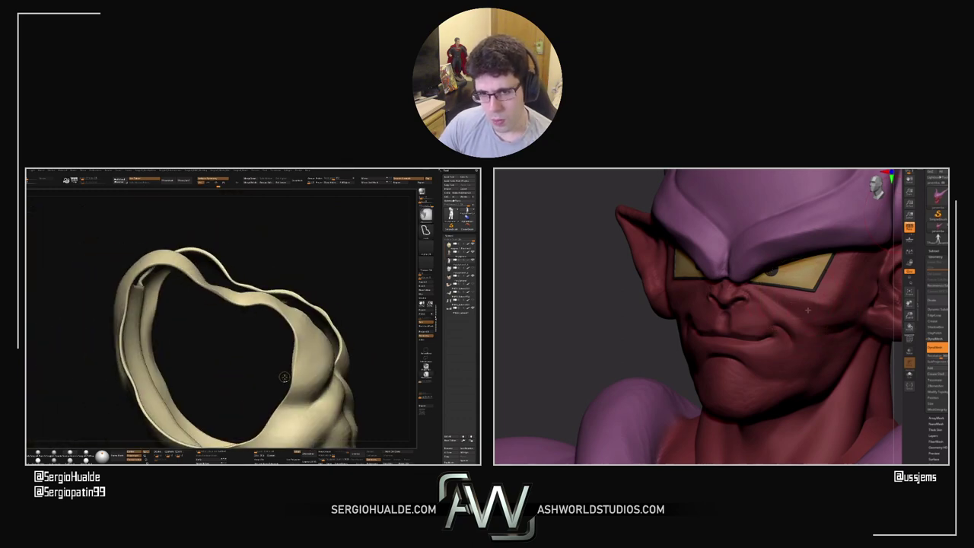
{"action": "key", "text": "ctrl+shift"}
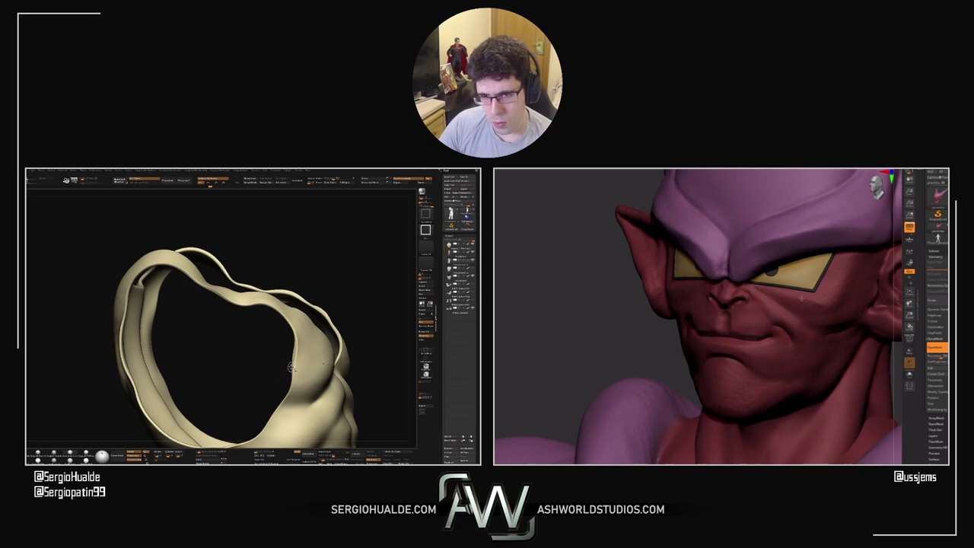
{"action": "mouse_move", "coordinate": [292, 367]}
{"action": "right_mouse_down", "text": "ctrl"}
{"action": "mouse_move", "coordinate": [293, 356]}
{"action": "mouse_move", "coordinate": [298, 366]}
{"action": "right_mouse_up", "text": "ctrl"}
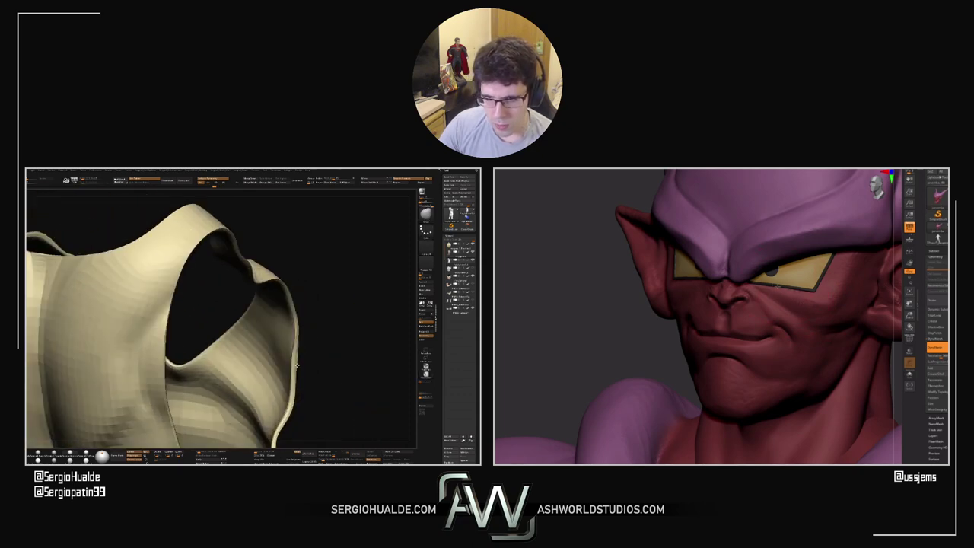
{"action": "left_click_drag", "start_coordinate": [297, 368], "coordinate": [292, 369]}
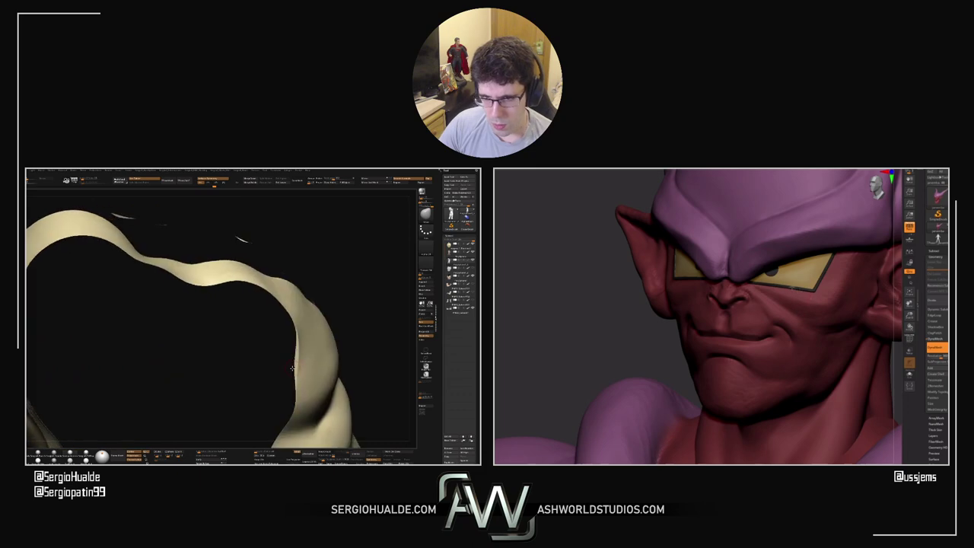
Check the suit's polygroups and wireframe around the armhole rim
{"action": "key", "text": "shift+f"}
{"action": "key", "text": "shift+f"}
{"action": "left_click_drag", "start_coordinate": [359, 333], "coordinate": [365, 339], "text": "ctrl+shift"}
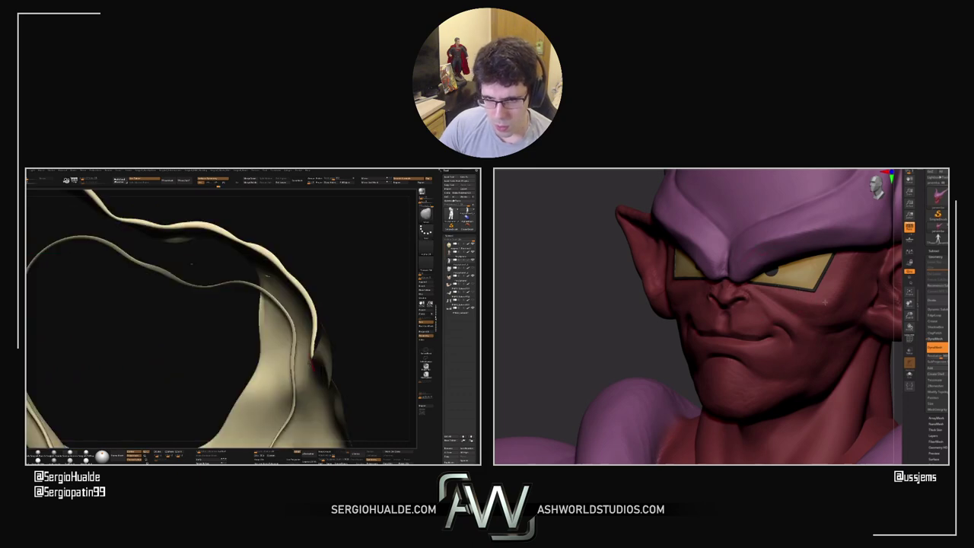
{"action": "key", "text": "shift+f"}
{"action": "right_click_drag", "start_coordinate": [295, 368], "coordinate": [333, 339]}
Raise the suit's subdivision level, unhide all its polygroups, and show the whole fighter again
{"action": "left_click_drag", "start_coordinate": [332, 338], "coordinate": [275, 347]}
{"action": "key", "text": "ctrl+d"}
{"action": "left_click", "coordinate": [282, 354], "text": "ctrl+shift"}
{"action": "key", "text": "shift+f"}
{"action": "right_click_drag", "start_coordinate": [276, 346], "coordinate": [301, 326]}
{"action": "key", "text": "alt+shift+s"}
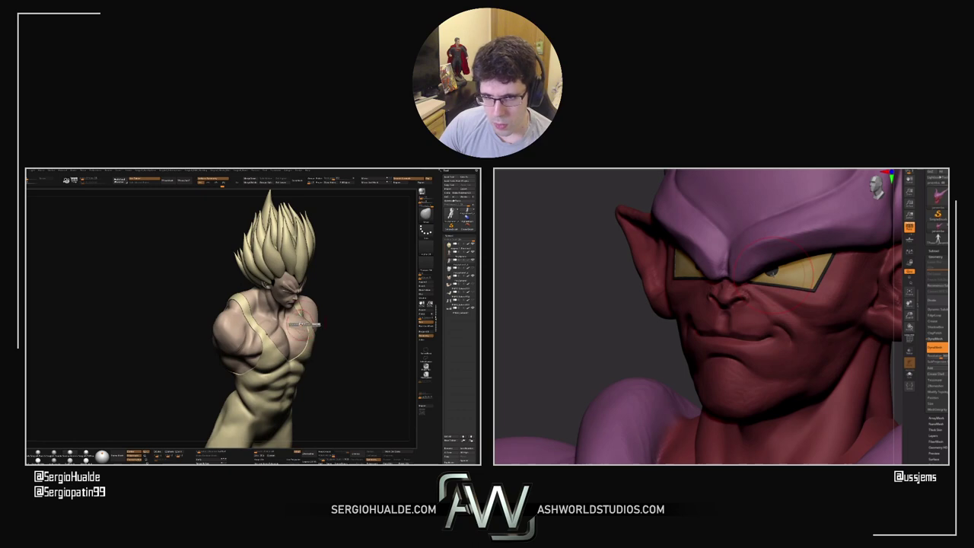
Adjust the suit's edge around the fighter's armhole, from the chest to the shoulder blade and lower side
{"action": "mouse_move", "coordinate": [313, 329]}
{"action": "left_mouse_down"}
{"action": "mouse_move", "coordinate": [326, 340]}
{"action": "mouse_move", "coordinate": [301, 339]}
{"action": "left_mouse_up"}
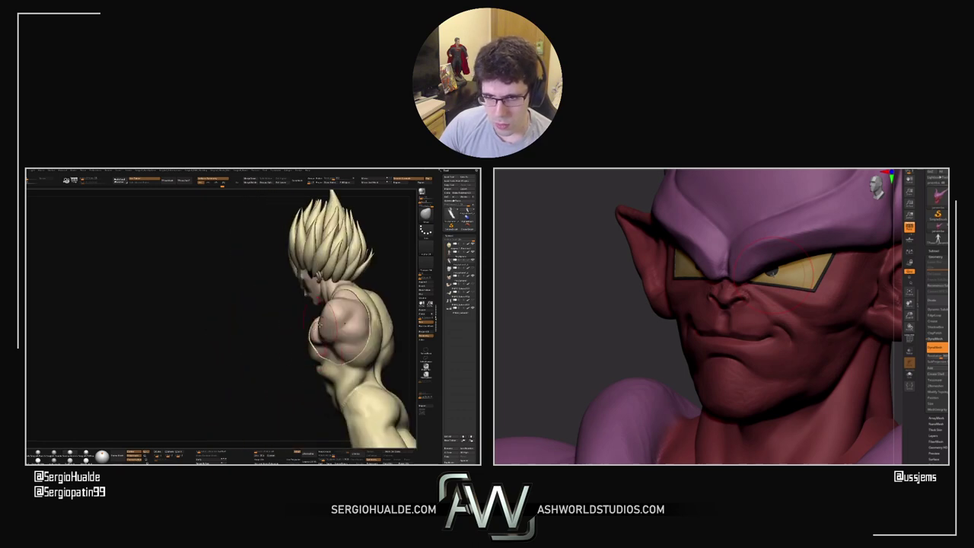
{"action": "left_click_drag", "start_coordinate": [335, 312], "coordinate": [311, 329]}
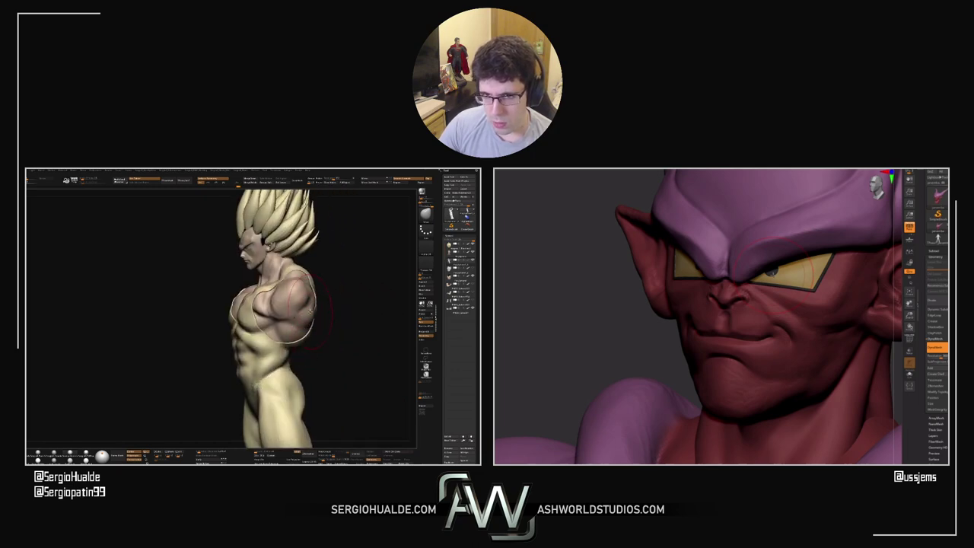
{"action": "right_click_drag", "start_coordinate": [313, 314], "coordinate": [277, 332]}
{"action": "right_click", "coordinate": [277, 332]}
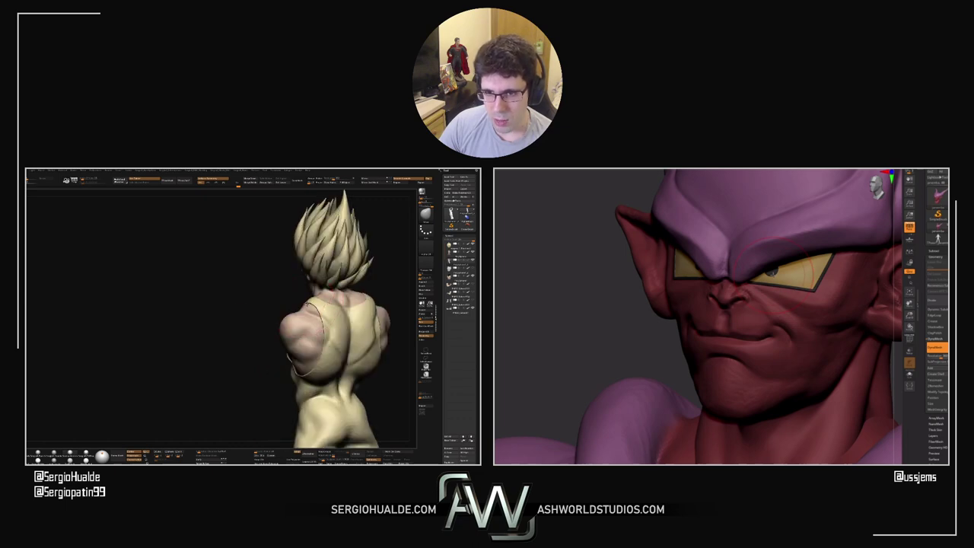
{"action": "left_click_drag", "start_coordinate": [294, 347], "coordinate": [318, 332]}
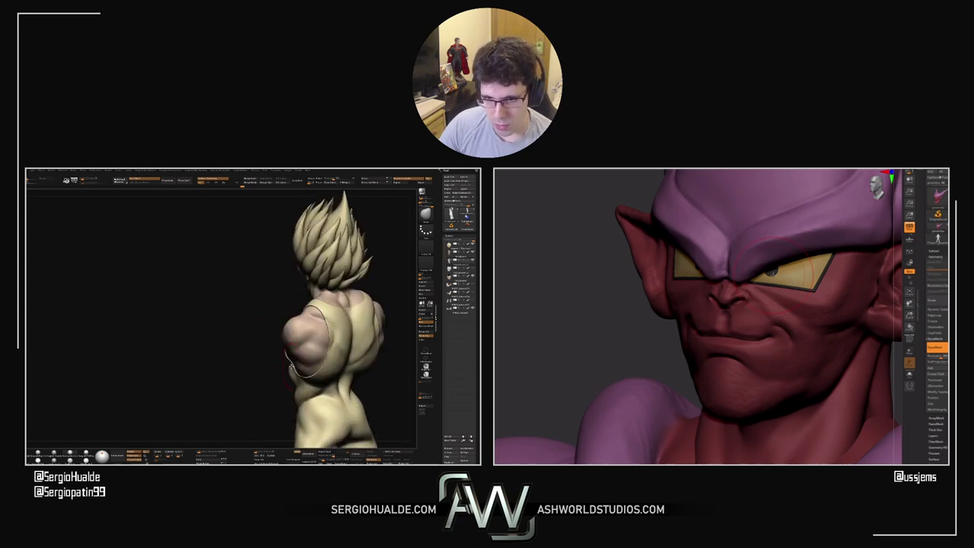
{"action": "left_click_drag", "start_coordinate": [293, 379], "coordinate": [272, 359]}
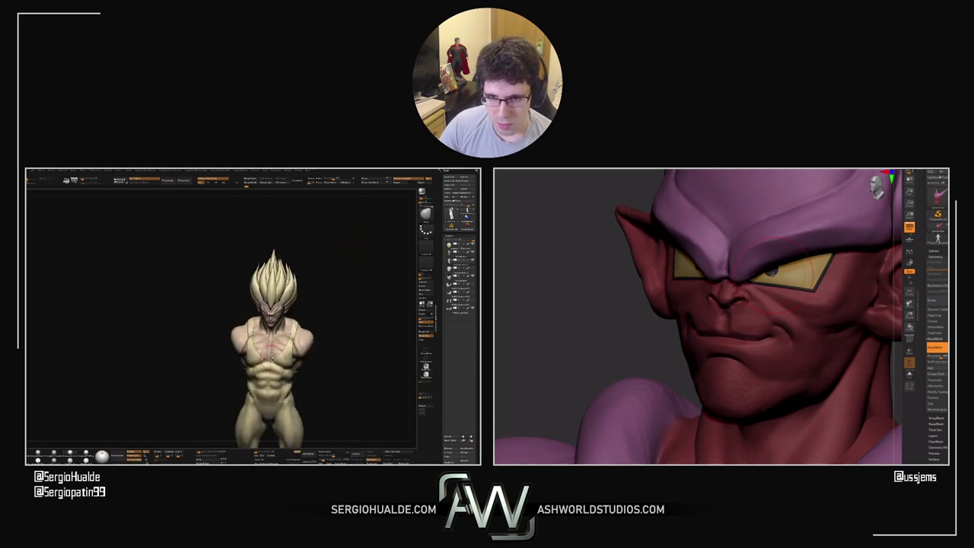
{"action": "mouse_move", "coordinate": [264, 358]}
{"action": "right_mouse_down"}
{"action": "mouse_move", "coordinate": [285, 359]}
{"action": "mouse_move", "coordinate": [283, 370]}
{"action": "mouse_move", "coordinate": [265, 356]}
{"action": "right_mouse_up"}
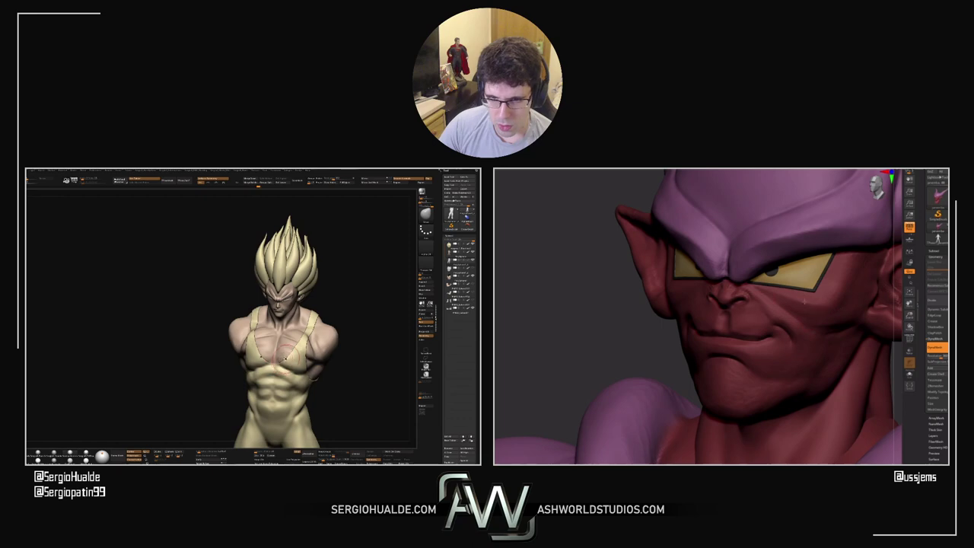
{"action": "mouse_move", "coordinate": [300, 357]}
{"action": "right_mouse_down"}
{"action": "mouse_move", "coordinate": [280, 359]}
{"action": "mouse_move", "coordinate": [318, 365]}
{"action": "mouse_move", "coordinate": [296, 310]}
{"action": "mouse_move", "coordinate": [329, 314]}
{"action": "mouse_move", "coordinate": [263, 324]}
{"action": "mouse_move", "coordinate": [250, 315]}
{"action": "mouse_move", "coordinate": [263, 310]}
{"action": "mouse_move", "coordinate": [258, 354]}
{"action": "right_mouse_up"}
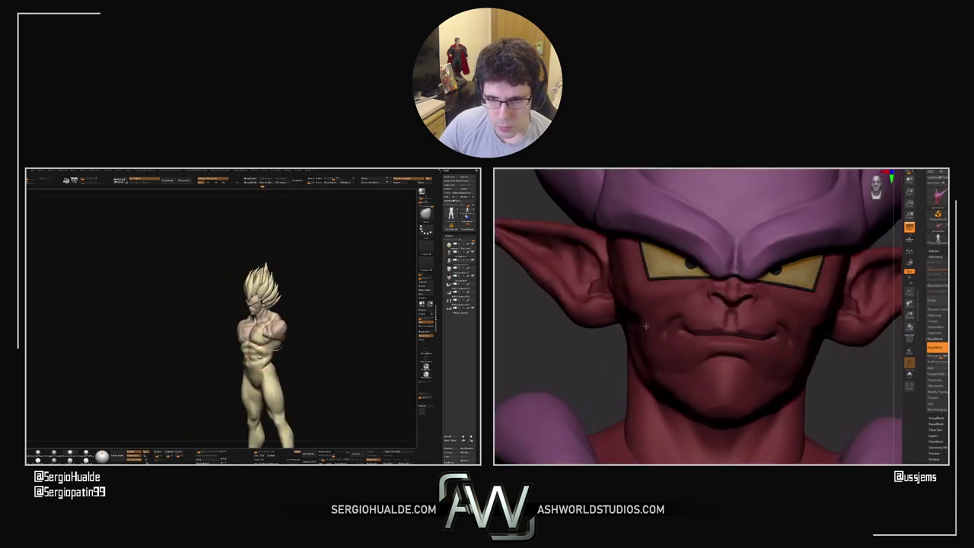
Pick a dark blue colour for the fighter's suit, try filling the mesh, and undo the fill
{"action": "right_click", "coordinate": [237, 377]}
{"action": "left_click", "coordinate": [217, 373]}
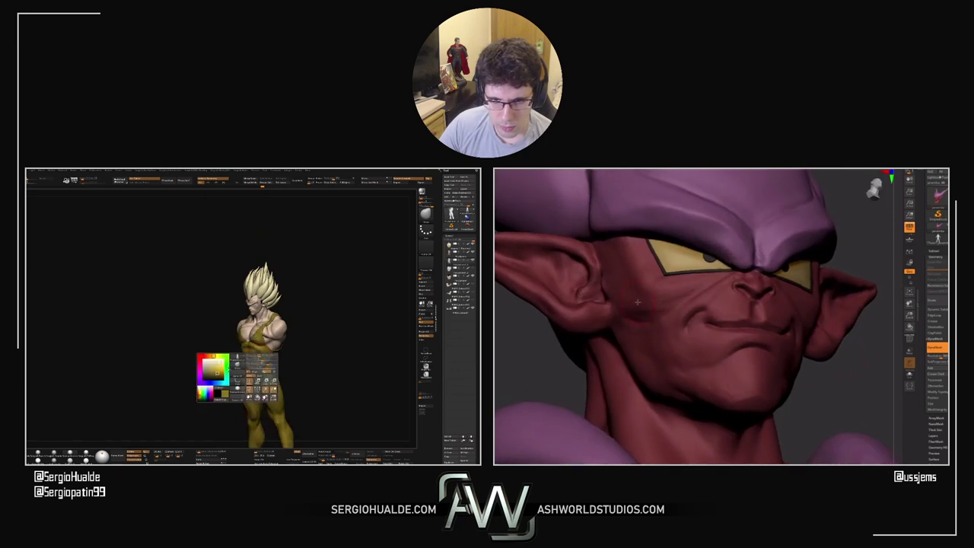
{"action": "left_click", "coordinate": [214, 375]}
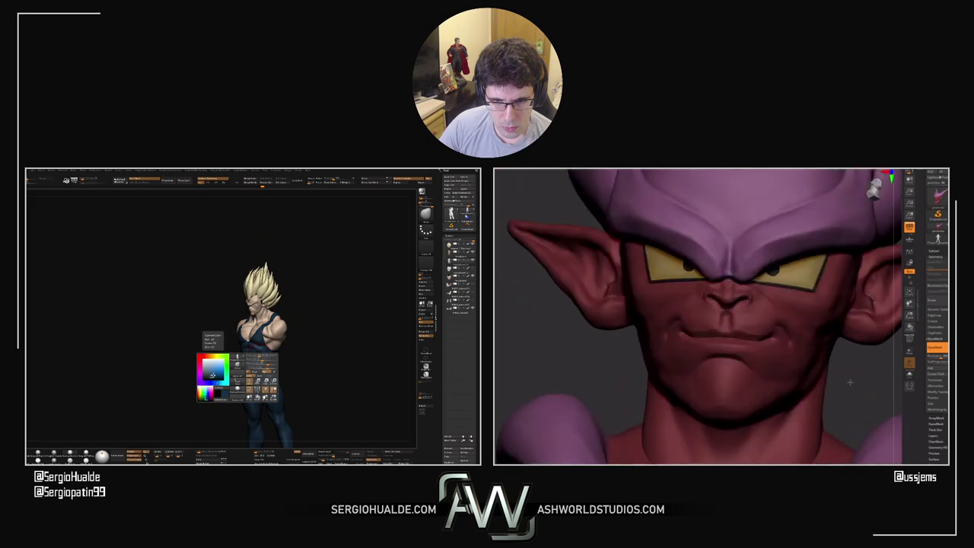
{"action": "left_click_drag", "start_coordinate": [211, 377], "coordinate": [208, 374]}
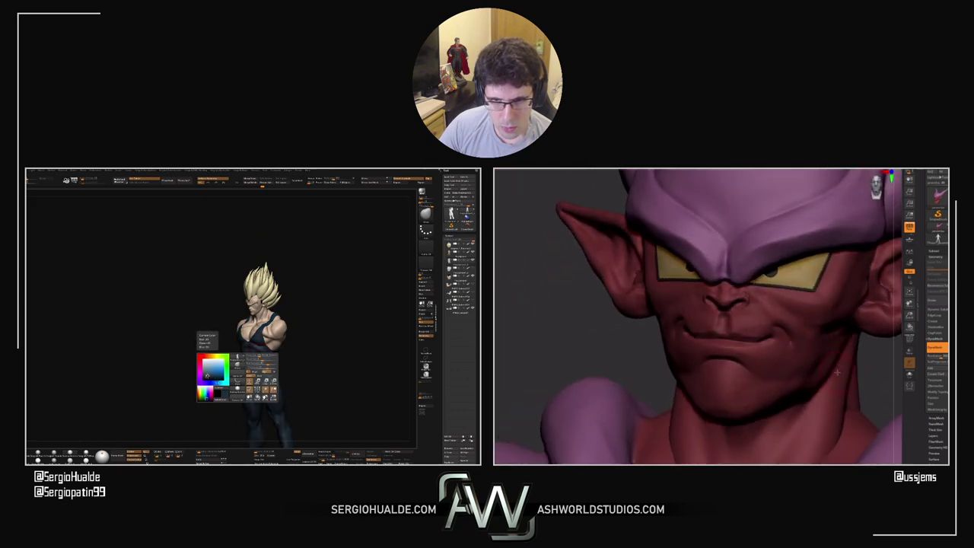
{"action": "left_click", "coordinate": [348, 183]}
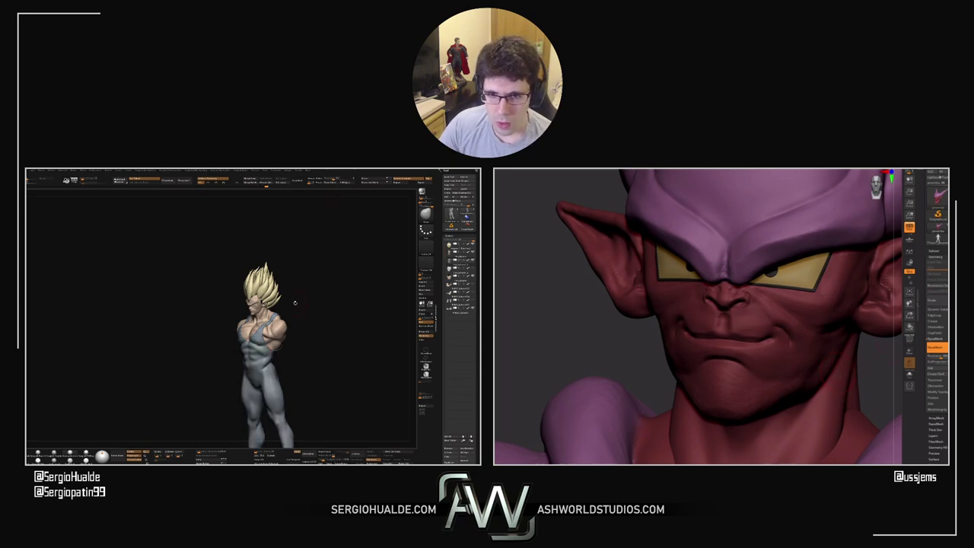
{"action": "key", "text": "ctrl+z"}
{"action": "right_click_drag", "start_coordinate": [297, 305], "coordinate": [270, 344]}
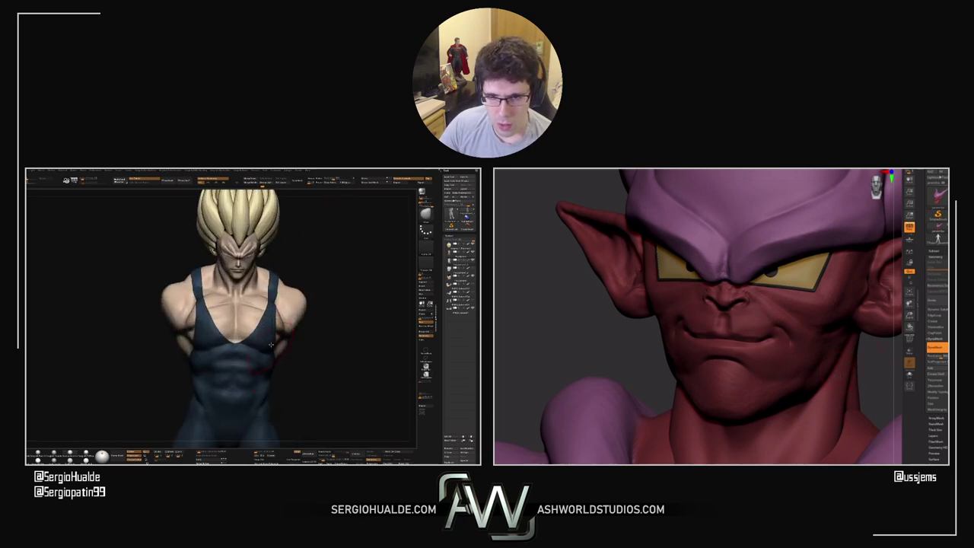
Fill the suit with the dark blue colour and isolate it from the rest of the fighter
{"action": "key", "text": "space"}
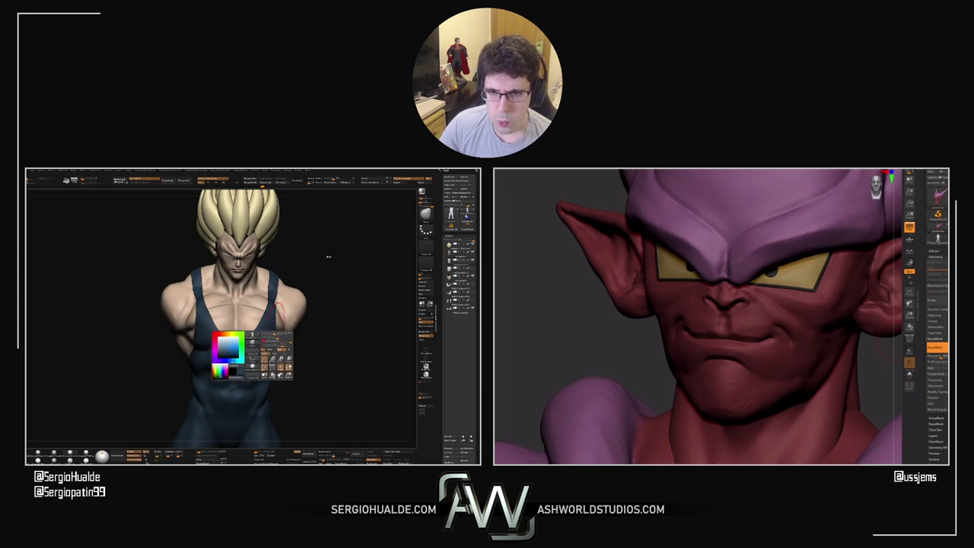
{"action": "left_click", "coordinate": [348, 182]}
{"action": "key", "text": "alt+s"}
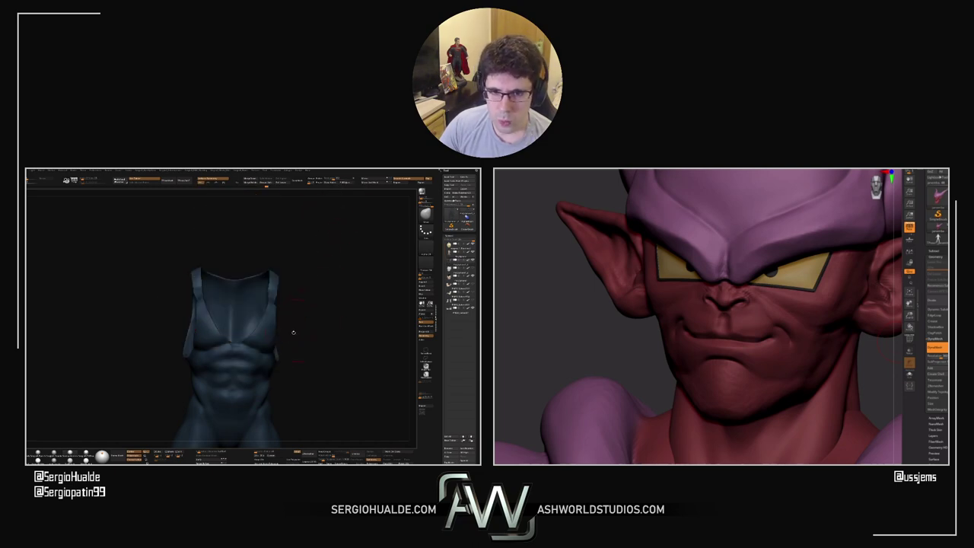
Show the whole fighter again and check the dark blue suit from the front and side
{"action": "key", "text": "alt+s"}
{"action": "left_click", "coordinate": [472, 276]}
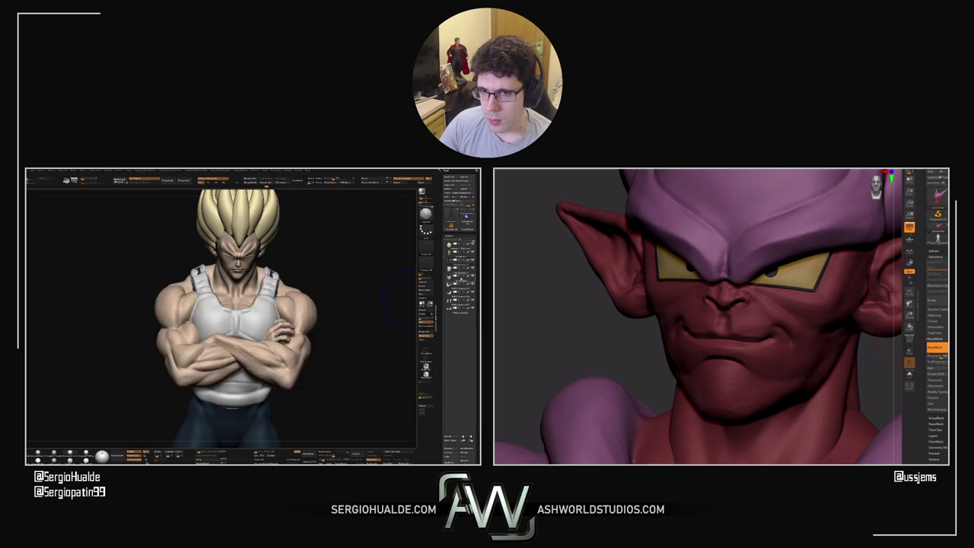
{"action": "mouse_move", "coordinate": [256, 367]}
{"action": "right_mouse_down", "text": "ctrl"}
{"action": "mouse_move", "coordinate": [257, 315]}
{"action": "mouse_move", "coordinate": [265, 337]}
{"action": "mouse_move", "coordinate": [292, 353]}
{"action": "mouse_move", "coordinate": [261, 342]}
{"action": "right_mouse_up", "text": "ctrl"}
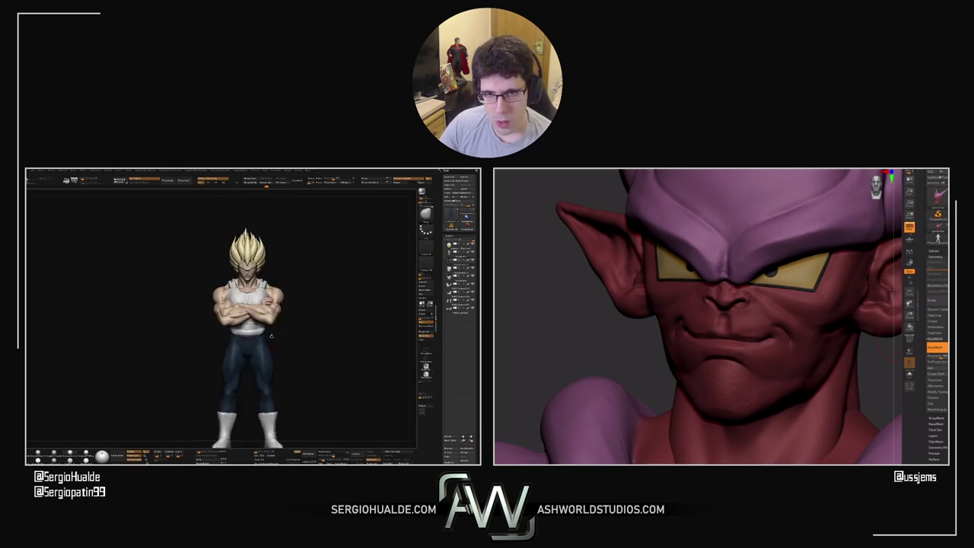
{"action": "mouse_move", "coordinate": [268, 308]}
{"action": "right_mouse_down", "text": "ctrl"}
{"action": "mouse_move", "coordinate": [266, 367]}
{"action": "mouse_move", "coordinate": [303, 341]}
{"action": "mouse_move", "coordinate": [293, 348]}
{"action": "mouse_move", "coordinate": [330, 342]}
{"action": "mouse_move", "coordinate": [303, 343]}
{"action": "mouse_move", "coordinate": [313, 321]}
{"action": "mouse_move", "coordinate": [330, 317]}
{"action": "right_mouse_up", "text": "ctrl"}
{"action": "mouse_move", "coordinate": [316, 350]}
{"action": "right_mouse_down"}
{"action": "mouse_move", "coordinate": [261, 358]}
{"action": "mouse_move", "coordinate": [297, 354]}
{"action": "mouse_move", "coordinate": [296, 372]}
{"action": "mouse_move", "coordinate": [283, 352]}
{"action": "mouse_move", "coordinate": [290, 341]}
{"action": "right_mouse_up"}
{"action": "right_click_drag", "start_coordinate": [237, 357], "coordinate": [283, 348]}
{"action": "key", "text": "alt+s"}
{"action": "key", "text": "alt+s"}
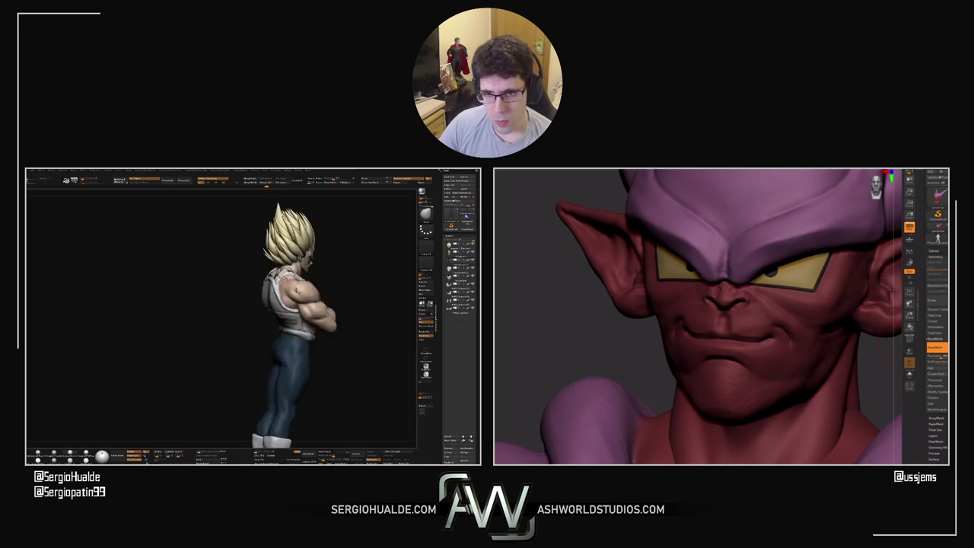
Isolate the fighter's base body, hide its legs from the hips down, and show the full character again
{"action": "left_click", "coordinate": [286, 288], "text": "alt"}
{"action": "key", "text": "alt+s"}
{"action": "right_click_drag", "start_coordinate": [287, 289], "coordinate": [279, 312]}
{"action": "left_click_drag", "start_coordinate": [579, 336], "coordinate": [854, 373]}
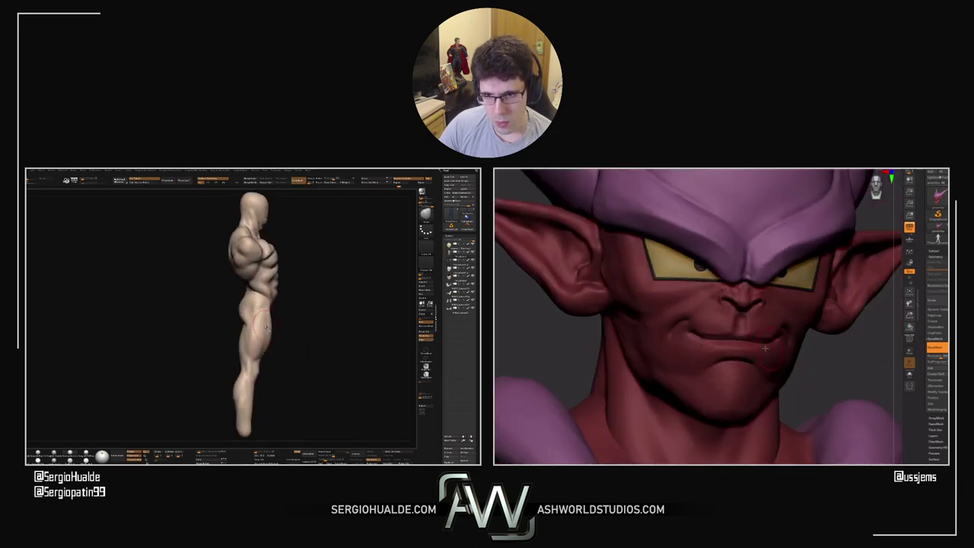
{"action": "right_click_drag", "start_coordinate": [279, 312], "coordinate": [279, 324], "text": "ctrl"}
{"action": "left_click_drag", "start_coordinate": [854, 373], "coordinate": [850, 361]}
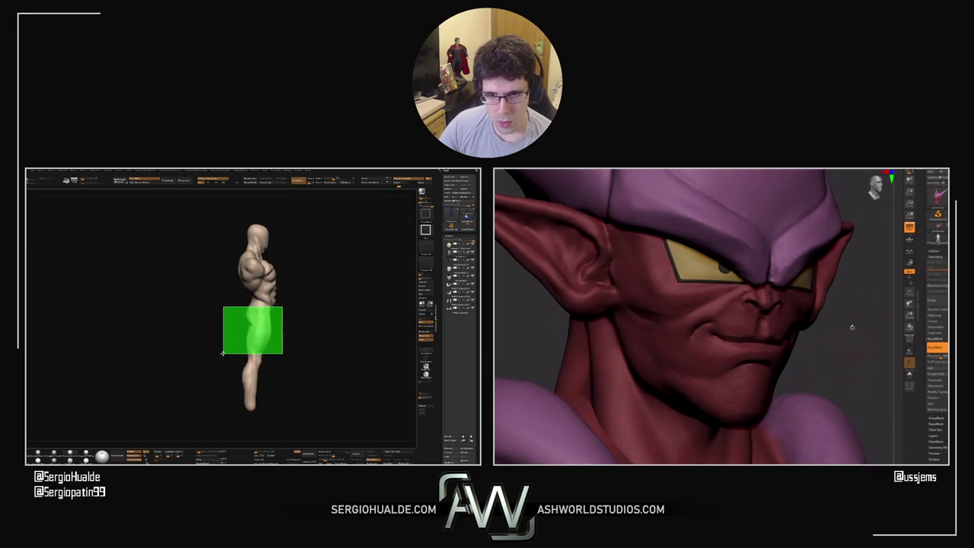
{"action": "left_click_drag", "start_coordinate": [223, 355], "coordinate": [210, 433], "text": "ctrl+alt+shift"}
{"action": "key", "text": "alt+s"}
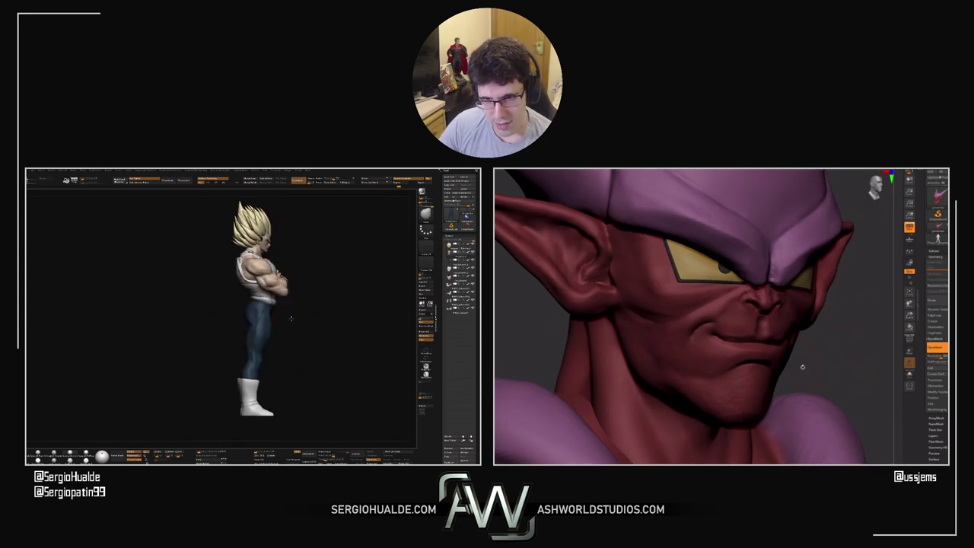
{"action": "mouse_move", "coordinate": [289, 319]}
{"action": "right_mouse_down"}
{"action": "mouse_move", "coordinate": [286, 355]}
{"action": "mouse_move", "coordinate": [246, 341]}
{"action": "mouse_move", "coordinate": [292, 359]}
{"action": "mouse_move", "coordinate": [284, 331]}
{"action": "right_mouse_up"}
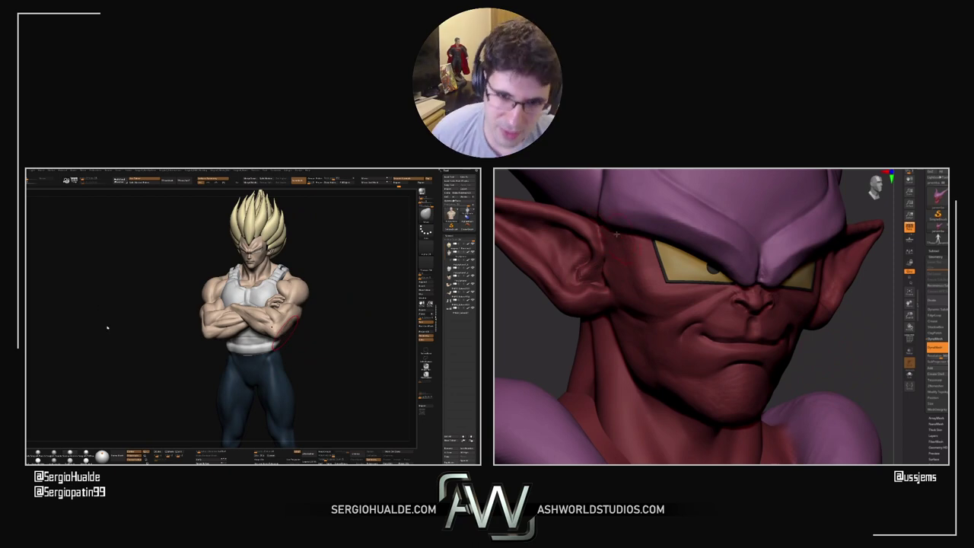
{"action": "left_click_drag", "start_coordinate": [179, 331], "coordinate": [192, 333]}
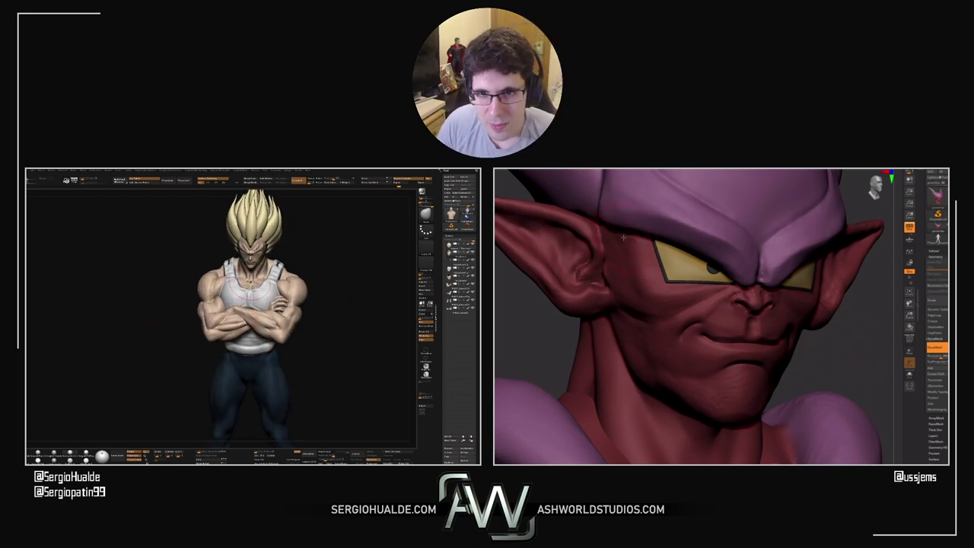
{"action": "key", "text": "alt+shift+s"}
{"action": "key", "text": "alt+shift+s"}
{"action": "key", "text": "alt+shift+s"}
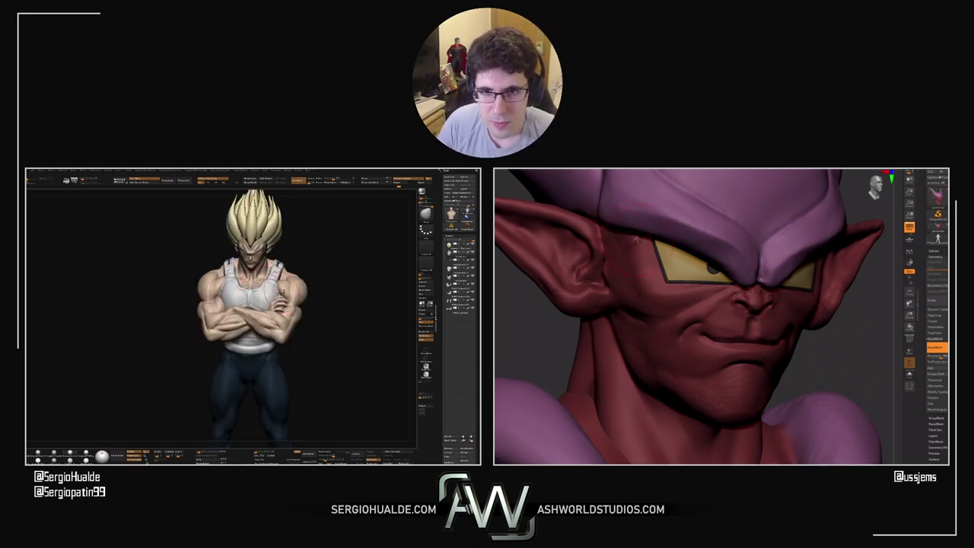
{"action": "key", "text": "alt+shift+s"}
Isolate the fighter's arm and fill it with a warm skin-tone colour
{"action": "left_click", "coordinate": [249, 313], "text": "alt"}
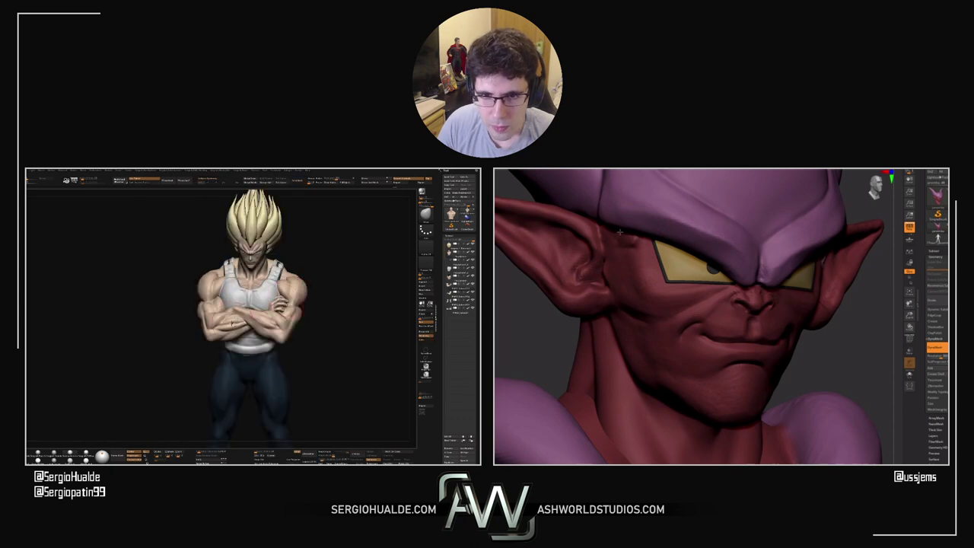
{"action": "left_click_drag", "start_coordinate": [148, 431], "coordinate": [179, 434]}
{"action": "key", "text": "alt+shift+s"}
{"action": "key", "text": "space"}
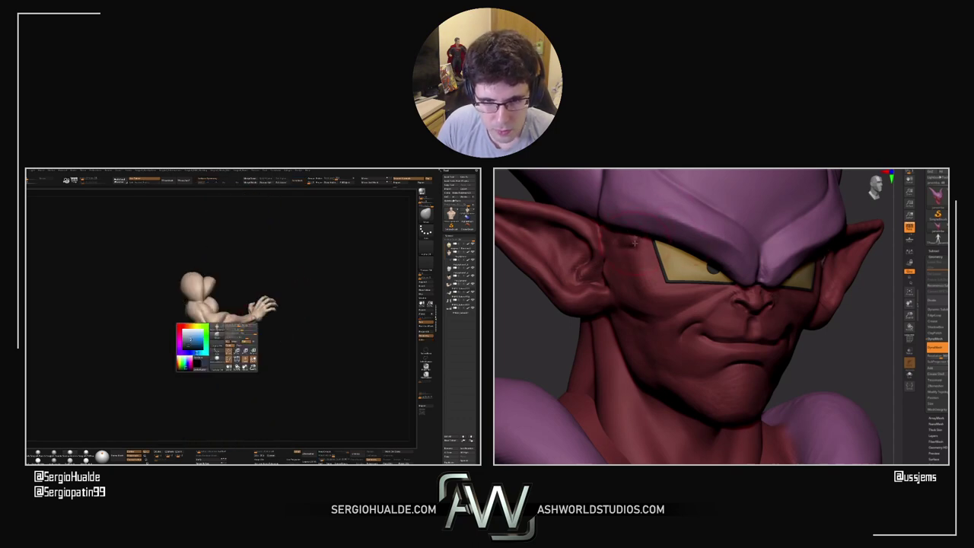
{"action": "left_click", "coordinate": [191, 335]}
{"action": "left_click", "coordinate": [180, 328]}
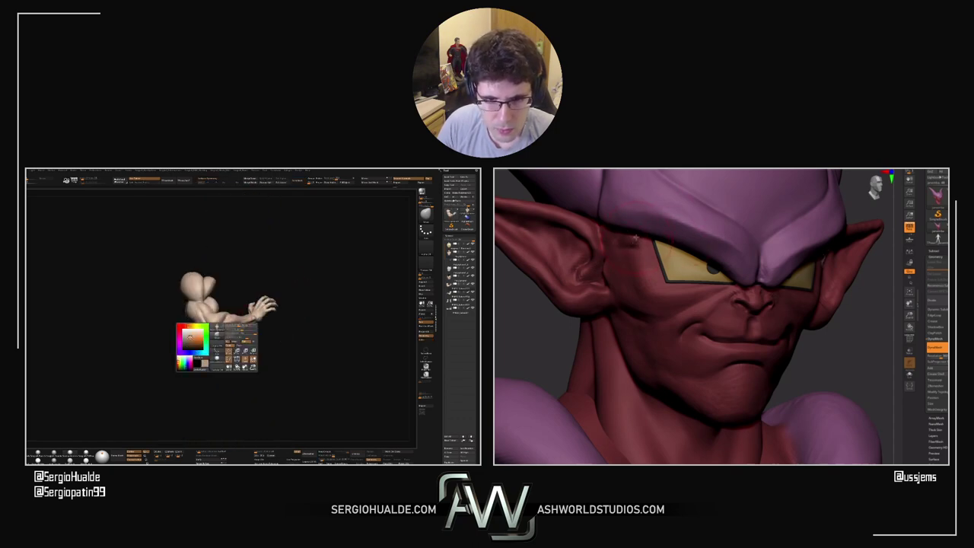
{"action": "left_click_drag", "start_coordinate": [190, 337], "coordinate": [188, 337]}
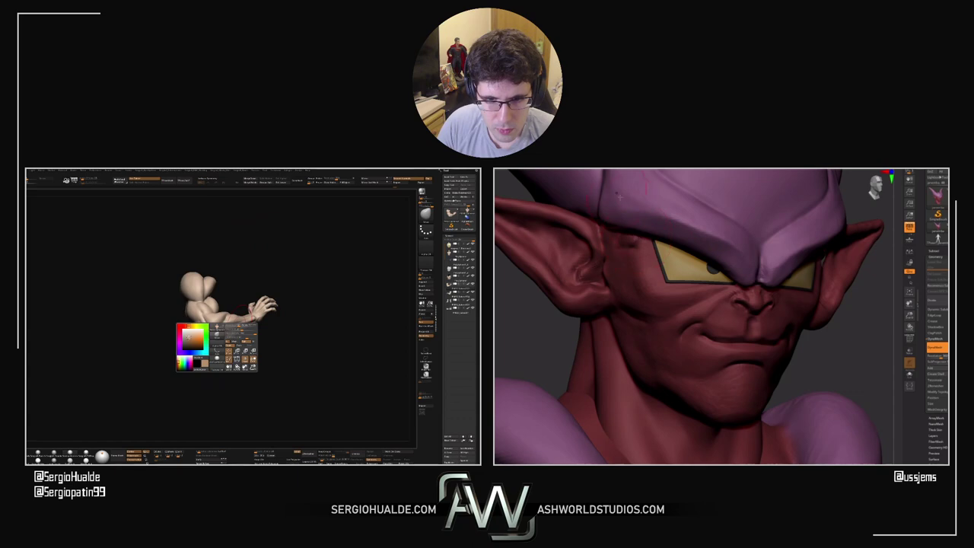
{"action": "left_click", "coordinate": [346, 182]}
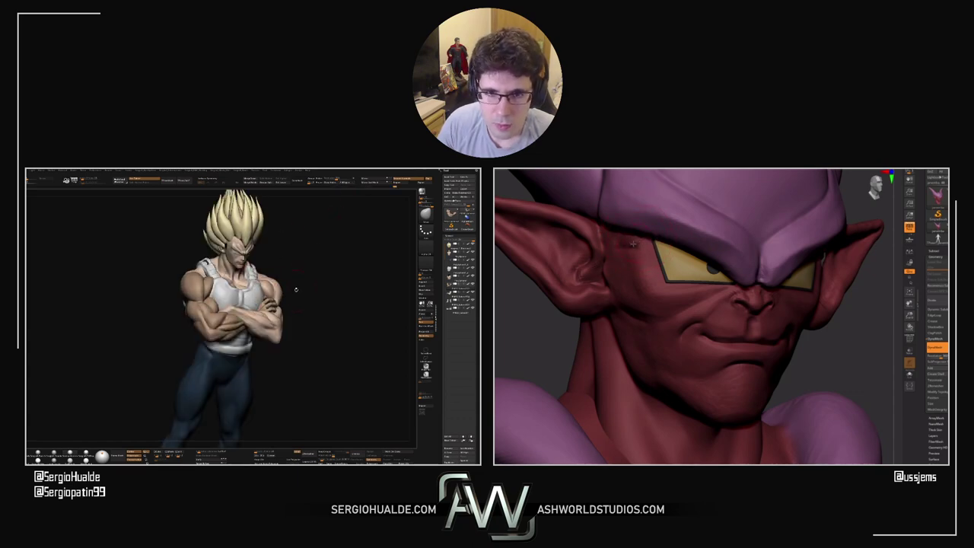
Isolate the fighter's head, fill it with the skin-tone colour, and show the other parts again
{"action": "left_click_drag", "start_coordinate": [296, 289], "coordinate": [278, 291]}
{"action": "right_click", "coordinate": [218, 316]}
{"action": "right_click", "coordinate": [179, 382]}
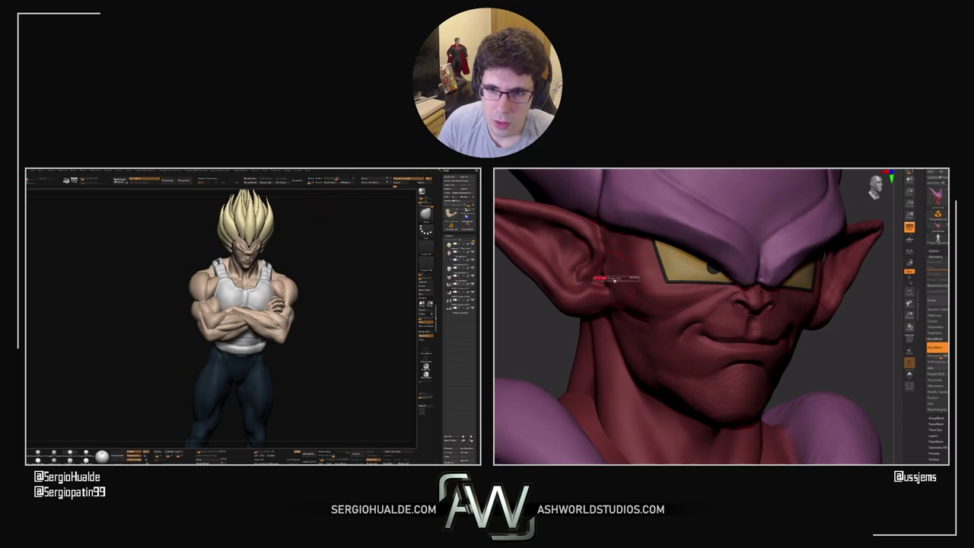
{"action": "left_click_drag", "start_coordinate": [532, 335], "coordinate": [609, 327]}
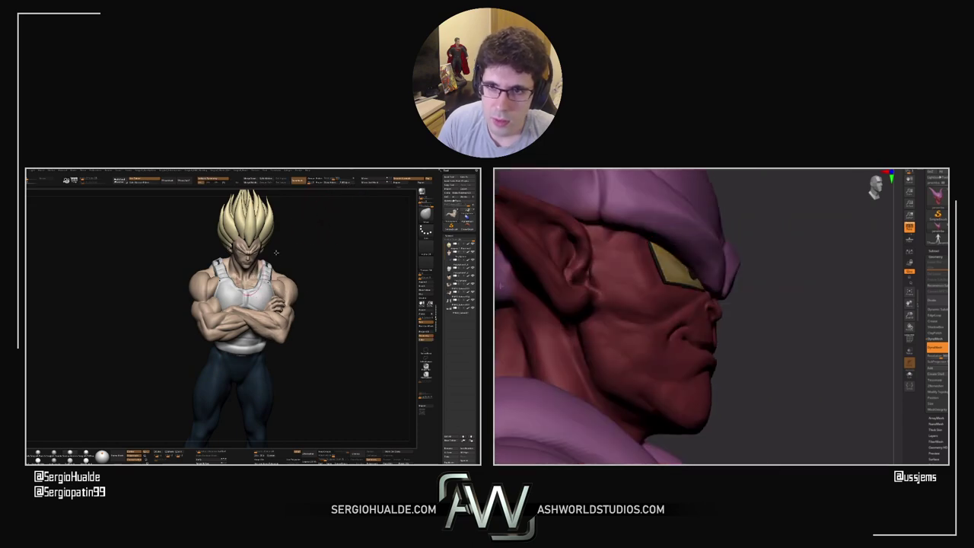
{"action": "left_click", "coordinate": [348, 183]}
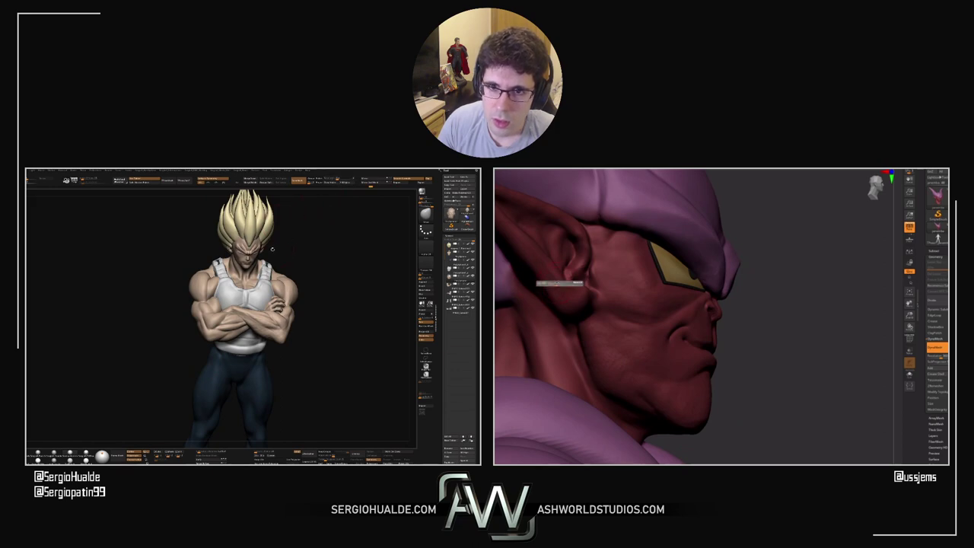
{"action": "key", "text": "shift+s"}
{"action": "right_click_drag", "start_coordinate": [247, 241], "coordinate": [249, 278], "text": "ctrl"}
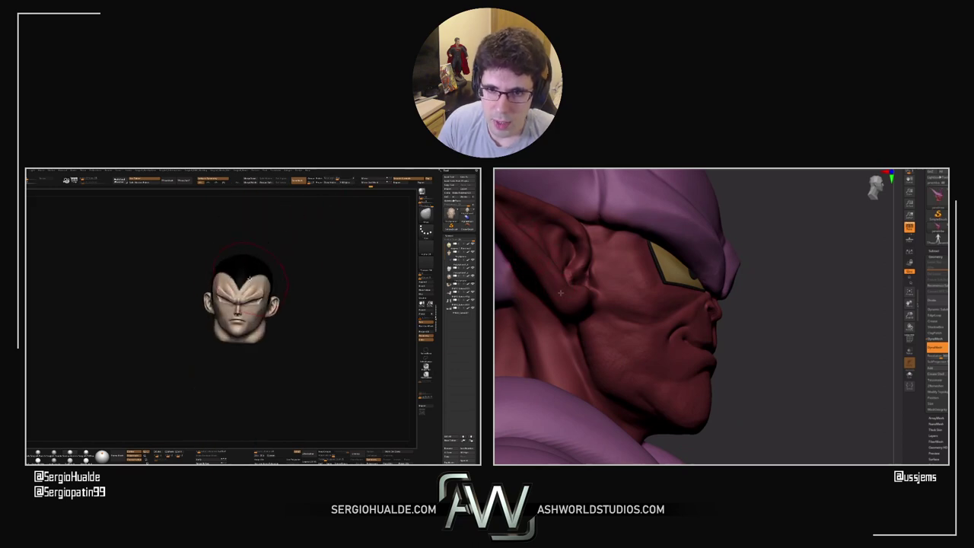
{"action": "left_click", "coordinate": [348, 183]}
{"action": "key", "text": "shift+s"}
Isolate the fighter's chest armour and choose a golden yellow paint colour
{"action": "right_click_drag", "start_coordinate": [721, 353], "coordinate": [761, 363]}
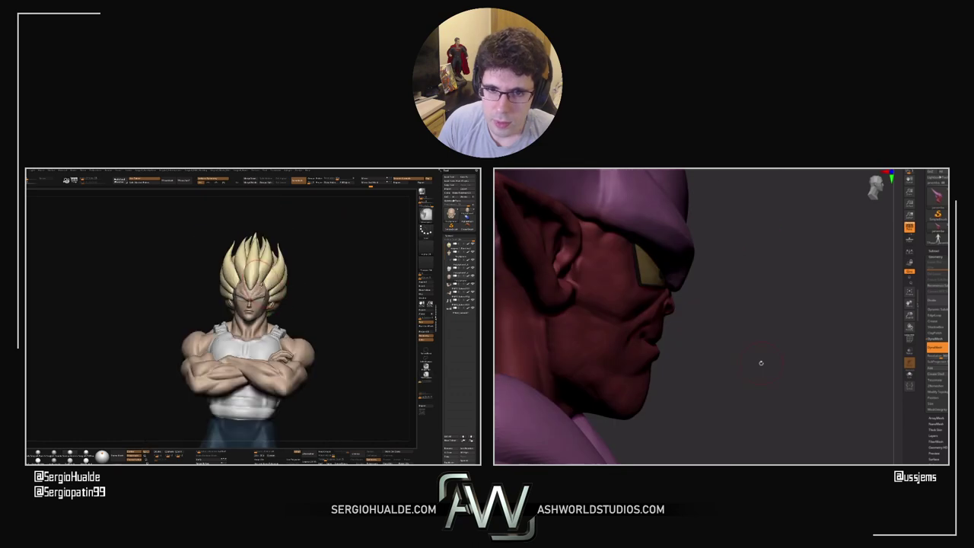
{"action": "right_click_drag", "start_coordinate": [274, 329], "coordinate": [251, 320]}
{"action": "right_click_drag", "start_coordinate": [625, 263], "coordinate": [617, 264], "text": "shift"}
{"action": "right_click_drag", "start_coordinate": [251, 320], "coordinate": [268, 283], "text": "ctrl"}
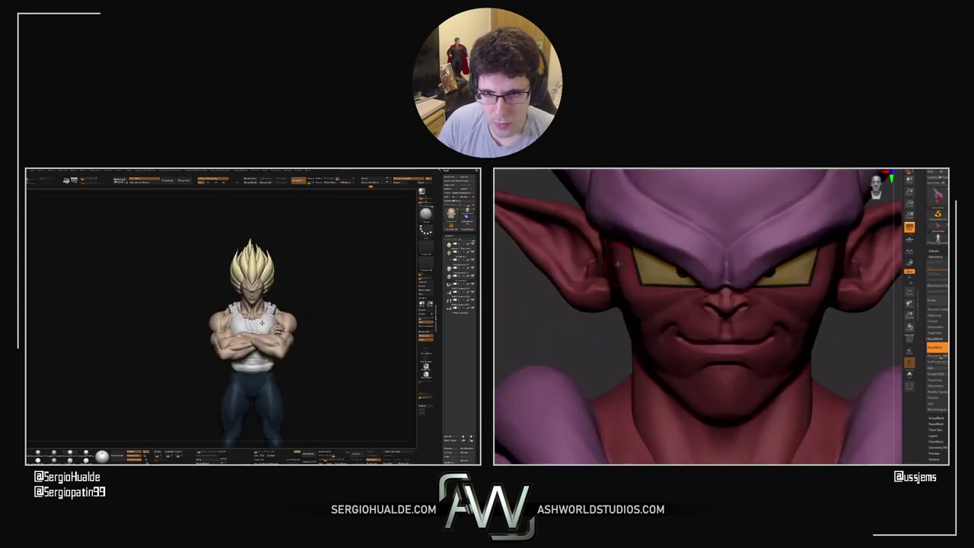
{"action": "mouse_move", "coordinate": [274, 335]}
{"action": "right_mouse_down", "text": "alt"}
{"action": "mouse_move", "coordinate": [274, 298]}
{"action": "mouse_move", "coordinate": [286, 333]}
{"action": "right_mouse_up", "text": "alt"}
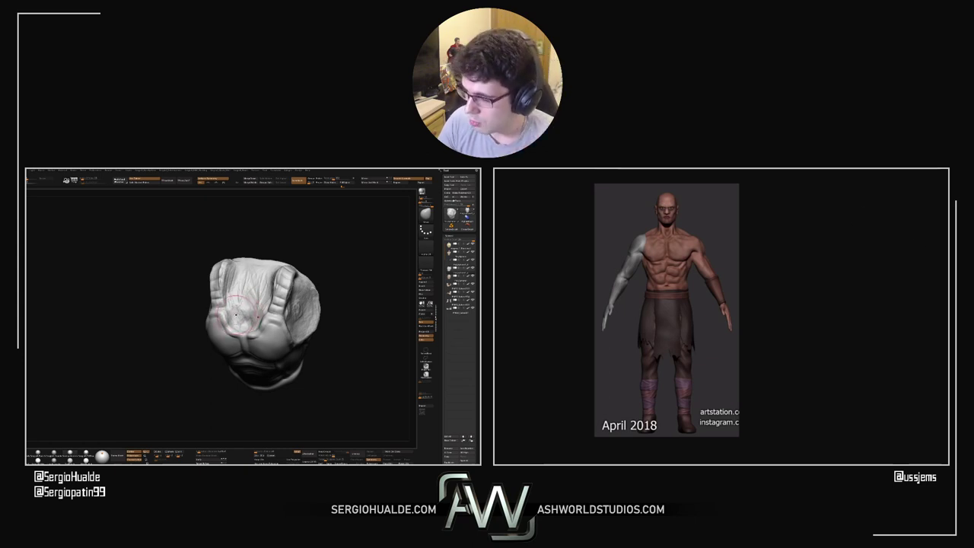
{"action": "key", "text": "space"}
{"action": "left_click_drag", "start_coordinate": [212, 319], "coordinate": [207, 319]}
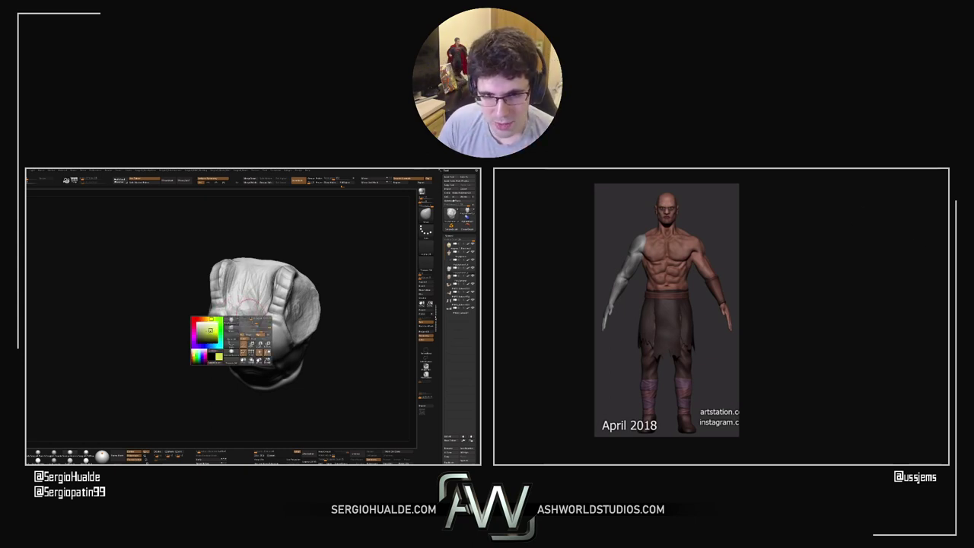
{"action": "left_click", "coordinate": [207, 331]}
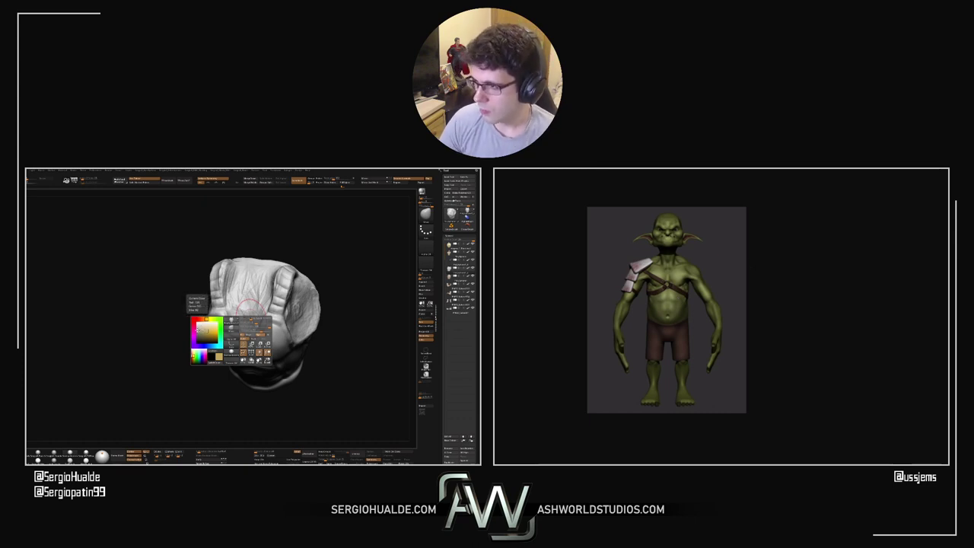
{"action": "left_click", "coordinate": [213, 330]}
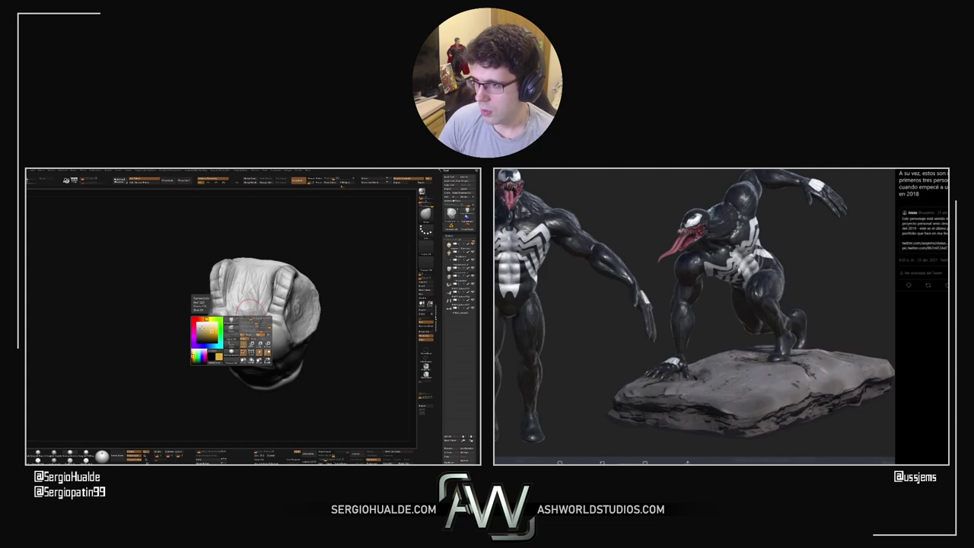
{"action": "key", "text": "space"}
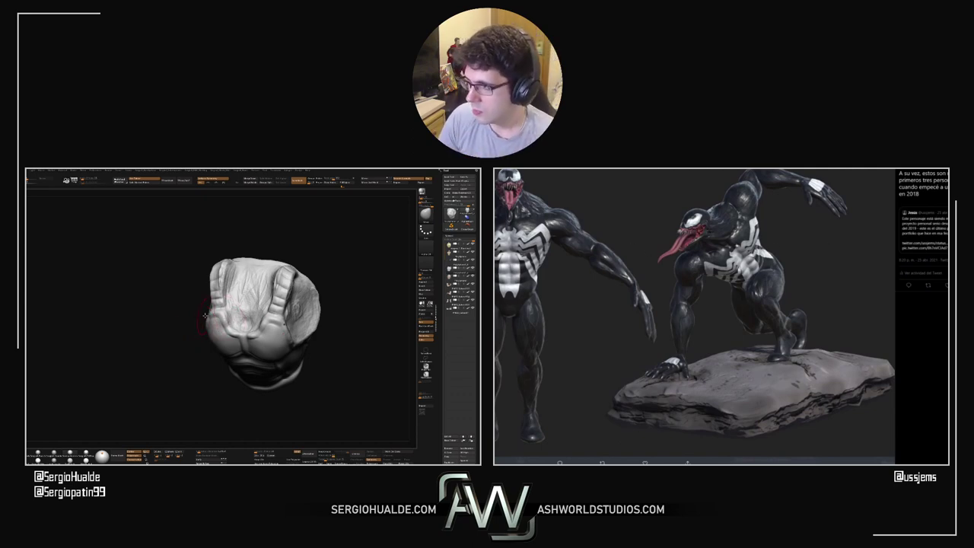
Set the brush for colour painting and paint the front segments of both armour shoulder straps golden yellow
{"action": "mouse_move", "coordinate": [235, 316]}
{"action": "right_mouse_down", "text": "alt"}
{"action": "mouse_move", "coordinate": [231, 364]}
{"action": "mouse_move", "coordinate": [233, 331]}
{"action": "mouse_move", "coordinate": [235, 347]}
{"action": "right_mouse_up", "text": "alt"}
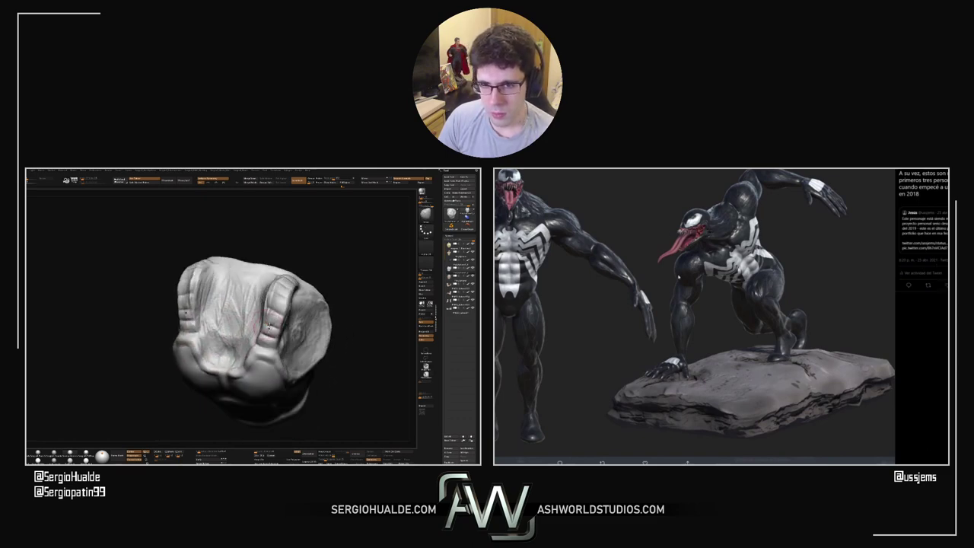
{"action": "left_click_drag", "start_coordinate": [273, 323], "coordinate": [274, 331]}
{"action": "key", "text": "space"}
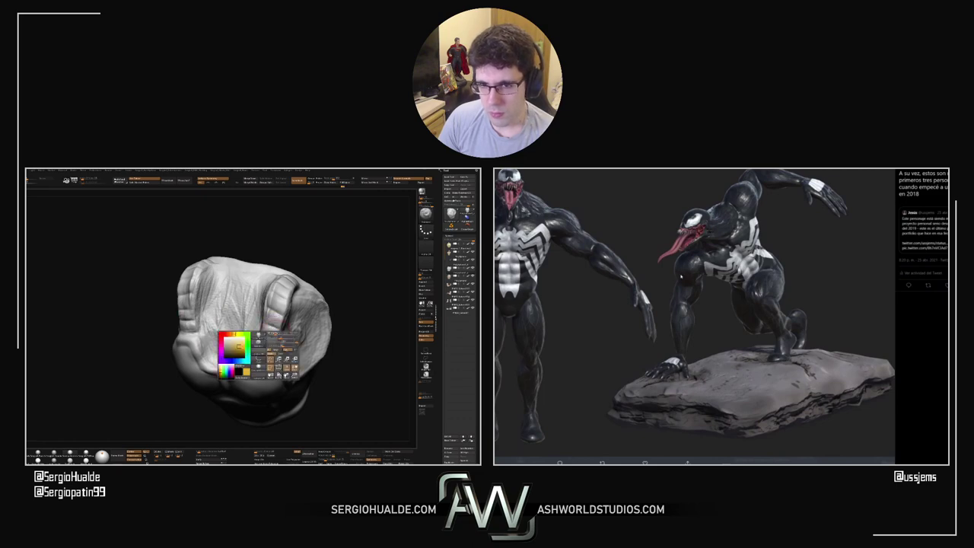
{"action": "left_click", "coordinate": [274, 354]}
{"action": "mouse_move", "coordinate": [279, 296]}
{"action": "left_mouse_down"}
{"action": "mouse_move", "coordinate": [277, 304]}
{"action": "mouse_move", "coordinate": [278, 290]}
{"action": "left_mouse_up"}
{"action": "right_click_drag", "start_coordinate": [278, 289], "coordinate": [272, 327]}
{"action": "left_click_drag", "start_coordinate": [263, 338], "coordinate": [261, 345]}
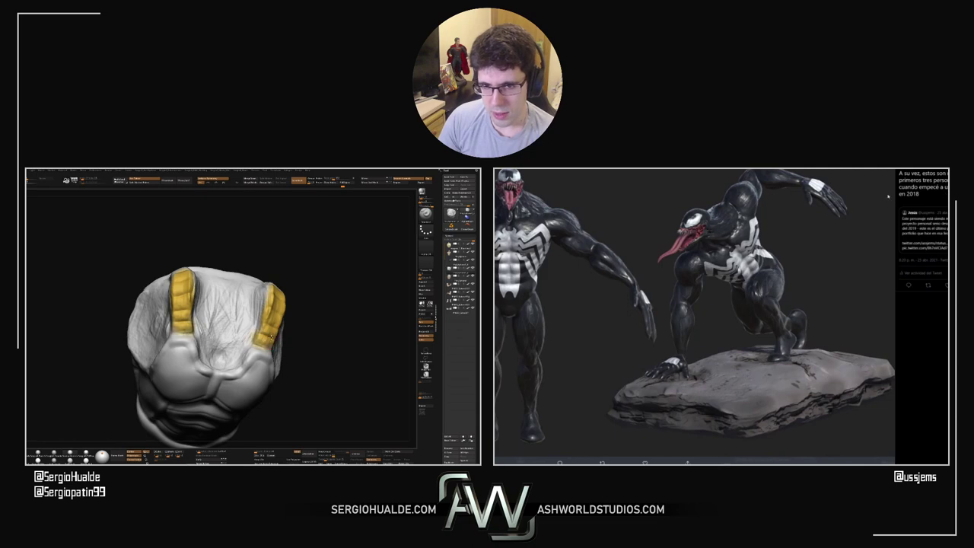
Extend the golden yellow paint over the tops and backs of the armour's shoulder straps
{"action": "right_click_drag", "start_coordinate": [263, 342], "coordinate": [233, 340]}
{"action": "mouse_move", "coordinate": [277, 320]}
{"action": "left_mouse_down"}
{"action": "mouse_move", "coordinate": [305, 278]}
{"action": "mouse_move", "coordinate": [310, 291]}
{"action": "left_mouse_up"}
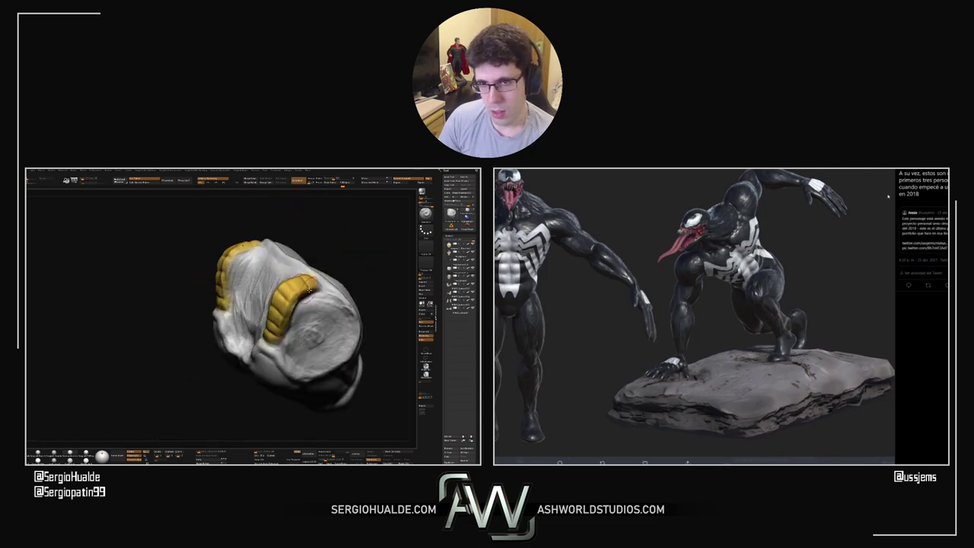
{"action": "right_click_drag", "start_coordinate": [302, 289], "coordinate": [251, 280]}
{"action": "left_click_drag", "start_coordinate": [284, 271], "coordinate": [289, 284]}
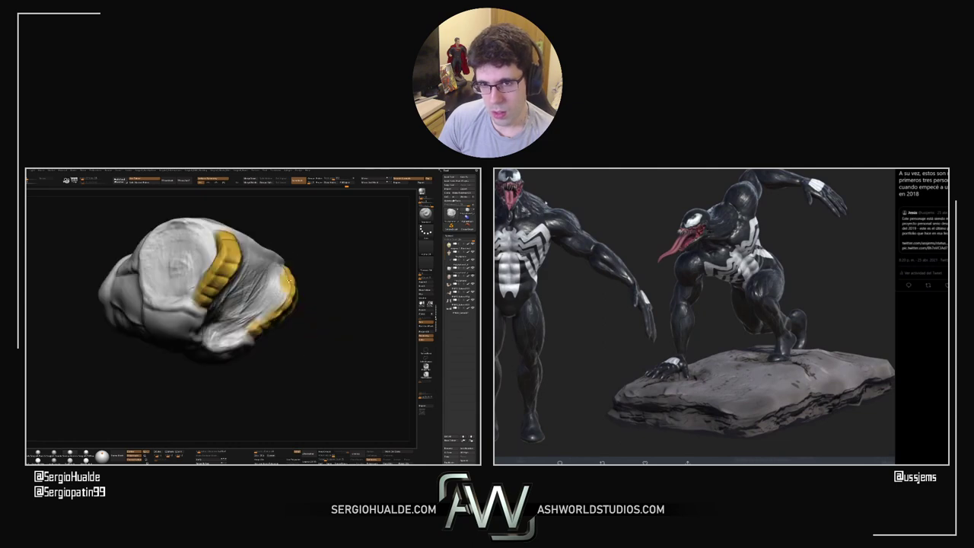
{"action": "mouse_move", "coordinate": [251, 329]}
{"action": "right_mouse_down"}
{"action": "mouse_move", "coordinate": [263, 288]}
{"action": "mouse_move", "coordinate": [291, 324]}
{"action": "mouse_move", "coordinate": [265, 314]}
{"action": "right_mouse_up"}
{"action": "left_click_drag", "start_coordinate": [335, 289], "coordinate": [283, 313]}
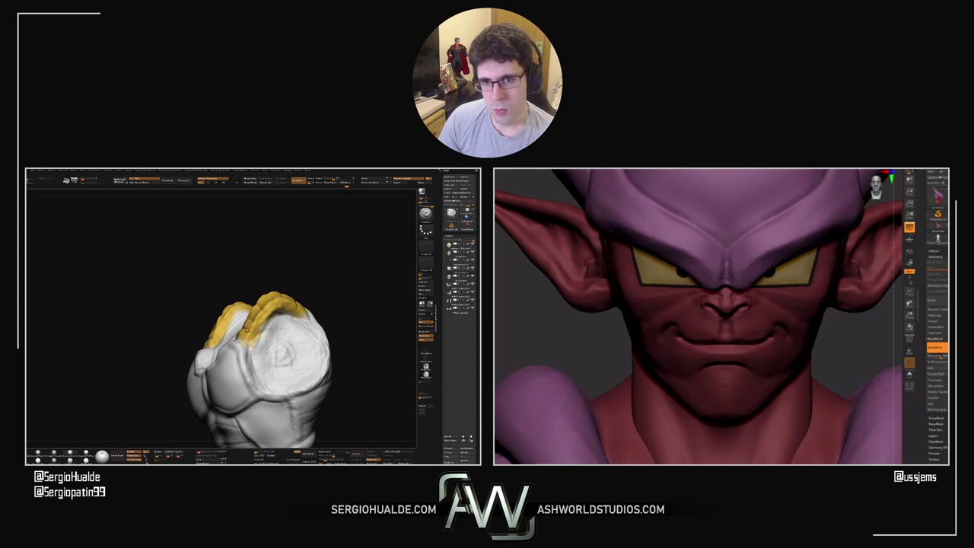
{"action": "right_click_drag", "start_coordinate": [247, 331], "coordinate": [289, 336]}
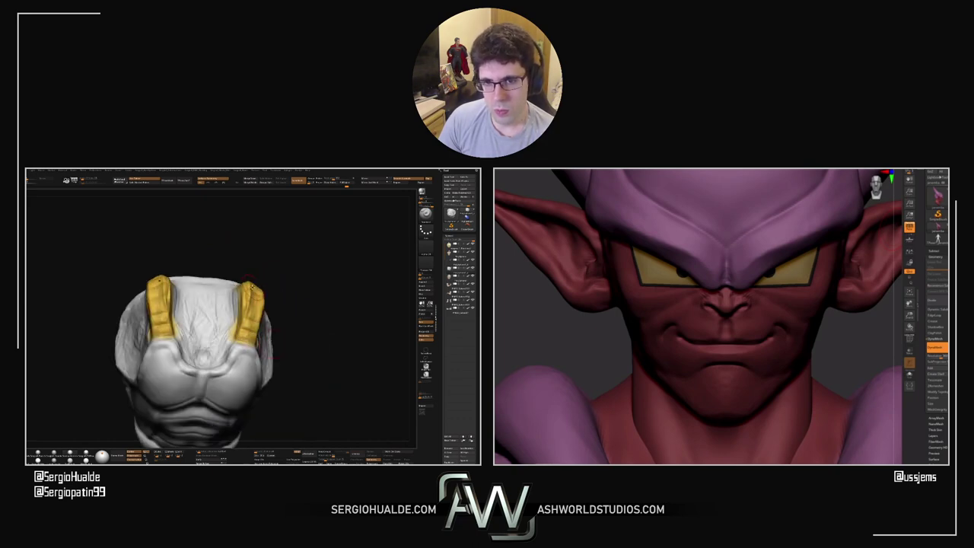
Paint the armour's segmented abdominal plate golden yellow down to the waist band
{"action": "mouse_move", "coordinate": [249, 283]}
{"action": "right_mouse_down"}
{"action": "mouse_move", "coordinate": [232, 335]}
{"action": "mouse_move", "coordinate": [235, 396]}
{"action": "mouse_move", "coordinate": [234, 267]}
{"action": "mouse_move", "coordinate": [218, 350]}
{"action": "mouse_move", "coordinate": [208, 341]}
{"action": "right_mouse_up"}
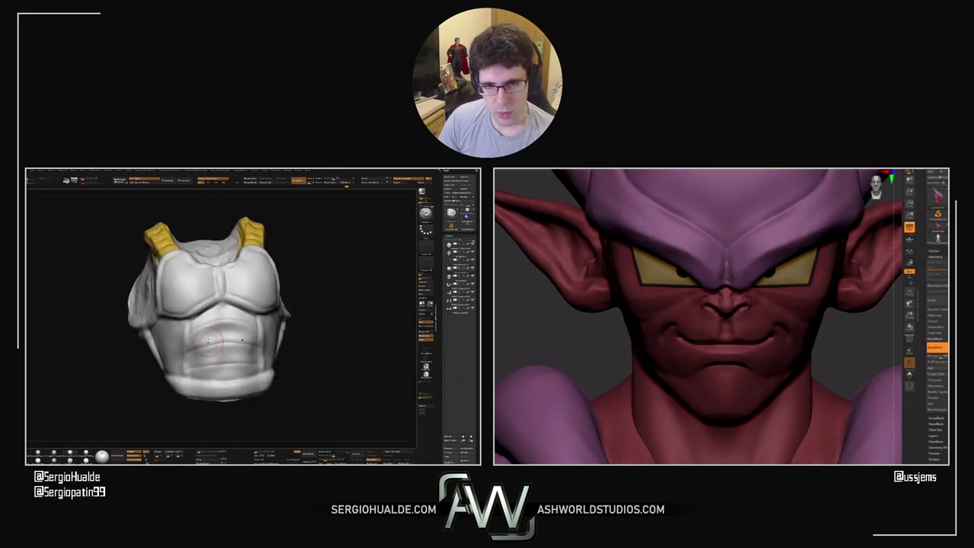
{"action": "mouse_move", "coordinate": [221, 312]}
{"action": "left_mouse_down"}
{"action": "mouse_move", "coordinate": [193, 325]}
{"action": "mouse_move", "coordinate": [195, 362]}
{"action": "mouse_move", "coordinate": [222, 324]}
{"action": "left_mouse_up"}
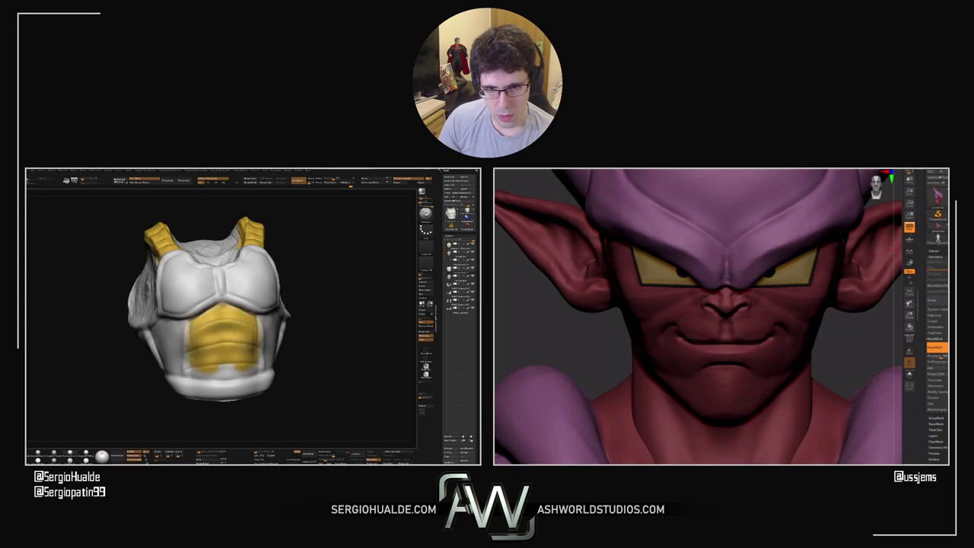
{"action": "left_click_drag", "start_coordinate": [193, 369], "coordinate": [212, 376]}
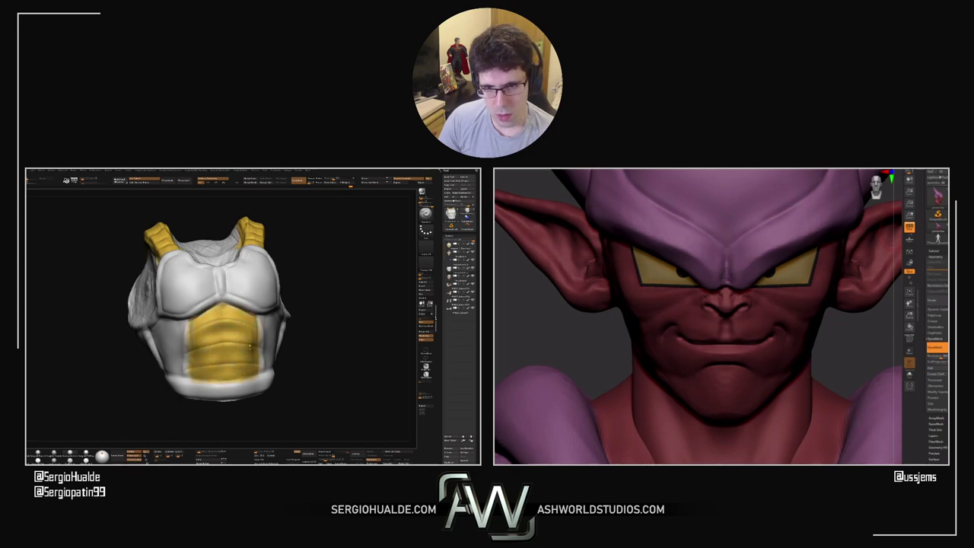
Paint the segmented band on the back of the fighter's armour golden yellow, and bring back the full figure
{"action": "mouse_move", "coordinate": [249, 346]}
{"action": "right_mouse_down", "text": "ctrl"}
{"action": "mouse_move", "coordinate": [245, 316]}
{"action": "mouse_move", "coordinate": [171, 297]}
{"action": "right_mouse_up", "text": "ctrl"}
{"action": "right_click_drag", "start_coordinate": [228, 327], "coordinate": [229, 349], "text": "ctrl"}
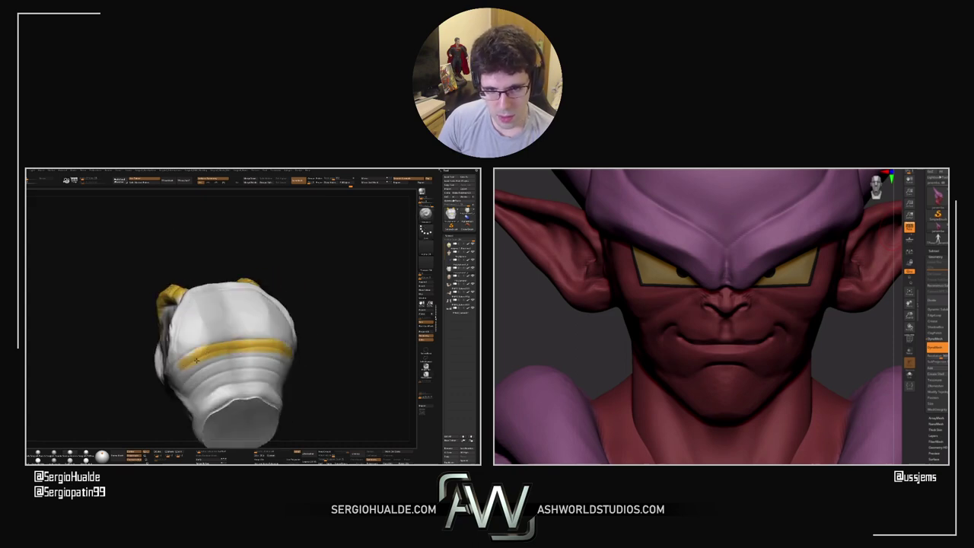
{"action": "right_click_drag", "start_coordinate": [221, 379], "coordinate": [247, 346]}
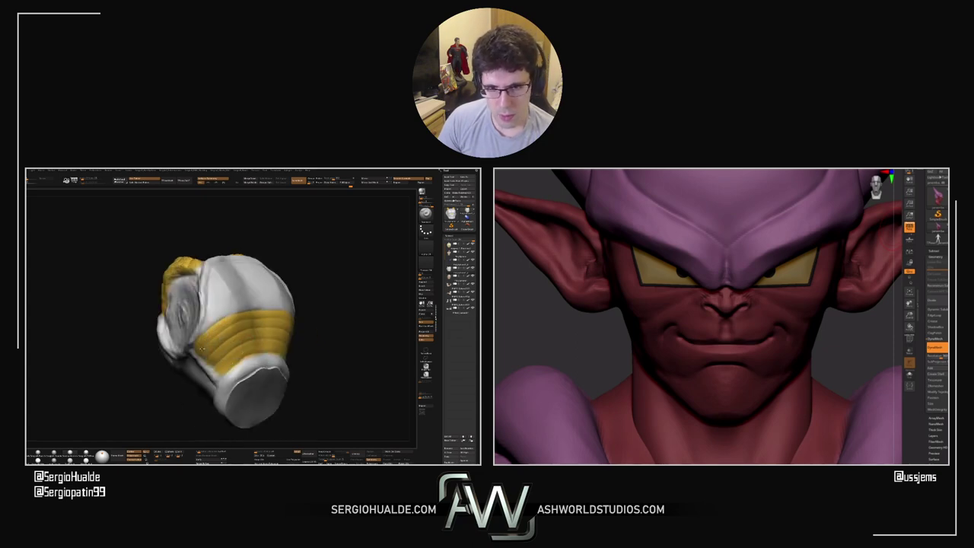
{"action": "mouse_move", "coordinate": [240, 343]}
{"action": "right_mouse_down", "text": "ctrl"}
{"action": "mouse_move", "coordinate": [242, 311]}
{"action": "mouse_move", "coordinate": [266, 347]}
{"action": "mouse_move", "coordinate": [236, 357]}
{"action": "mouse_move", "coordinate": [259, 310]}
{"action": "mouse_move", "coordinate": [278, 312]}
{"action": "mouse_move", "coordinate": [255, 310]}
{"action": "mouse_move", "coordinate": [250, 340]}
{"action": "mouse_move", "coordinate": [233, 338]}
{"action": "mouse_move", "coordinate": [267, 281]}
{"action": "mouse_move", "coordinate": [261, 295]}
{"action": "mouse_move", "coordinate": [272, 324]}
{"action": "mouse_move", "coordinate": [283, 321]}
{"action": "mouse_move", "coordinate": [253, 330]}
{"action": "right_mouse_up", "text": "ctrl"}
{"action": "key", "text": "alt+s"}
Run a batch processing command on the fighter's subtools
{"action": "left_click_drag", "start_coordinate": [824, 340], "coordinate": [927, 306]}
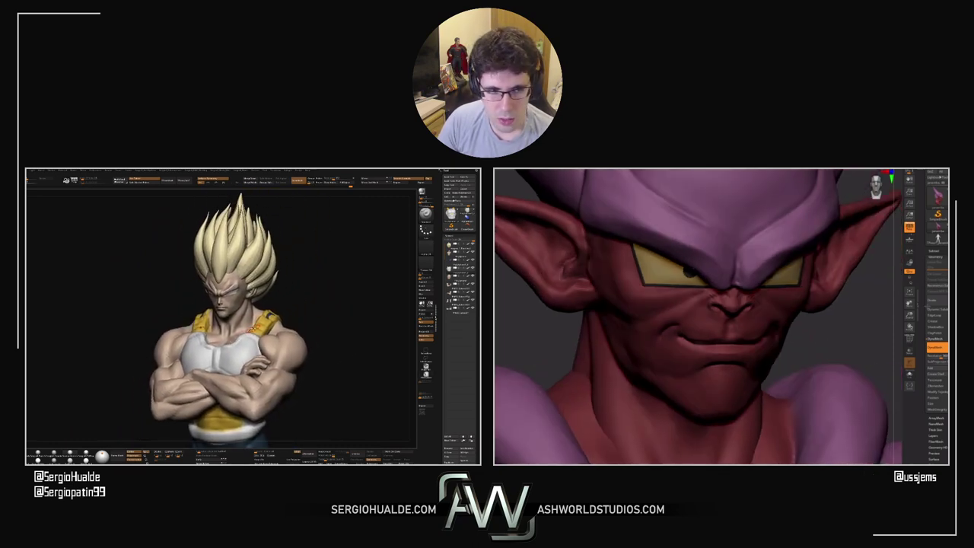
{"action": "mouse_move", "coordinate": [303, 307]}
{"action": "right_mouse_down"}
{"action": "mouse_move", "coordinate": [307, 293]}
{"action": "mouse_move", "coordinate": [298, 294]}
{"action": "mouse_move", "coordinate": [306, 299]}
{"action": "right_mouse_up"}
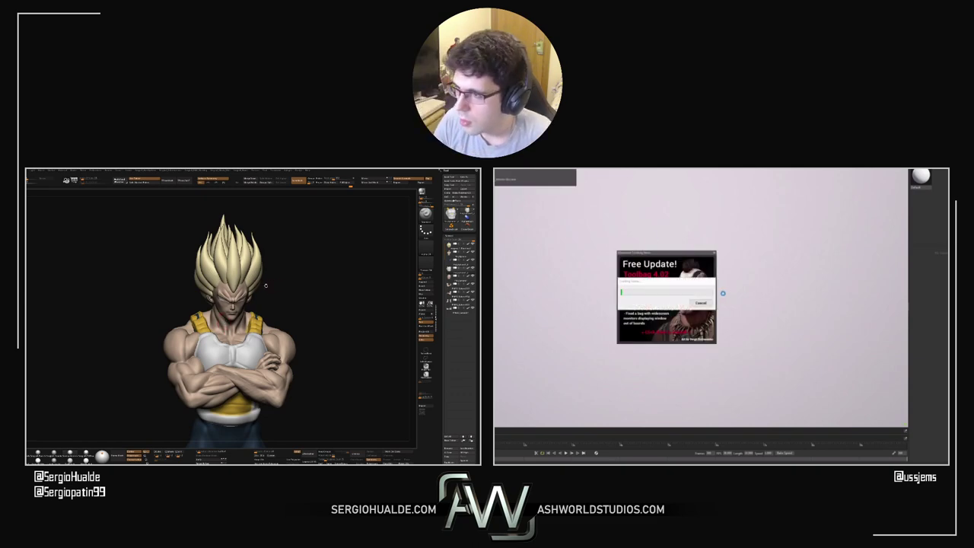
{"action": "mouse_move", "coordinate": [302, 298]}
{"action": "right_mouse_down"}
{"action": "mouse_move", "coordinate": [275, 315]}
{"action": "mouse_move", "coordinate": [259, 387]}
{"action": "mouse_move", "coordinate": [259, 289]}
{"action": "mouse_move", "coordinate": [259, 342]}
{"action": "right_mouse_up"}
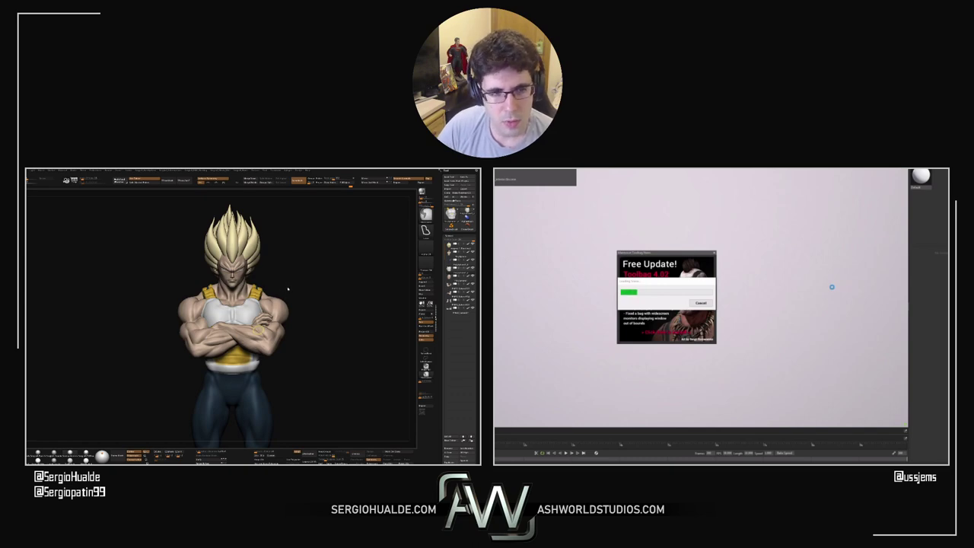
{"action": "left_click", "coordinate": [288, 293], "text": "ctrl+shift"}
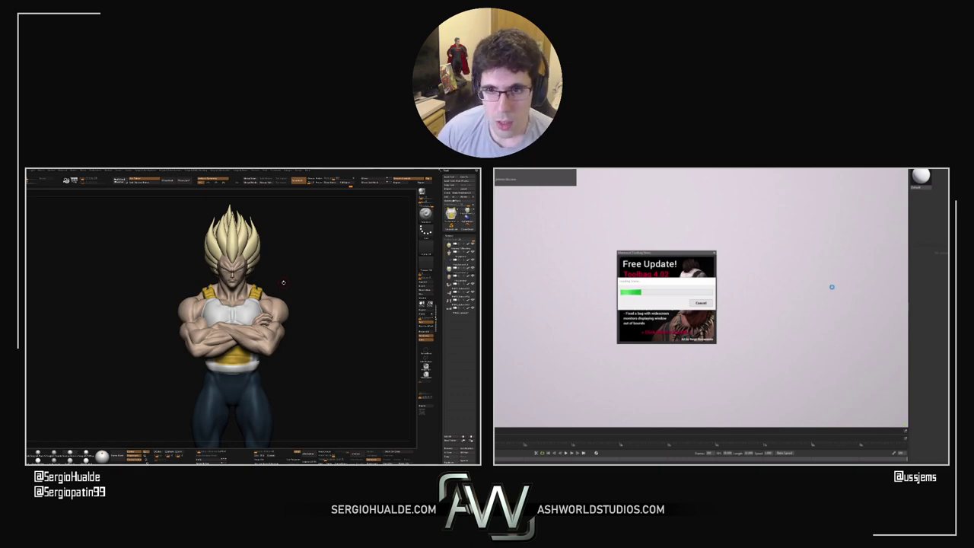
{"action": "left_click_drag", "start_coordinate": [283, 283], "coordinate": [296, 261]}
{"action": "key", "text": "space"}
{"action": "key", "text": "1"}
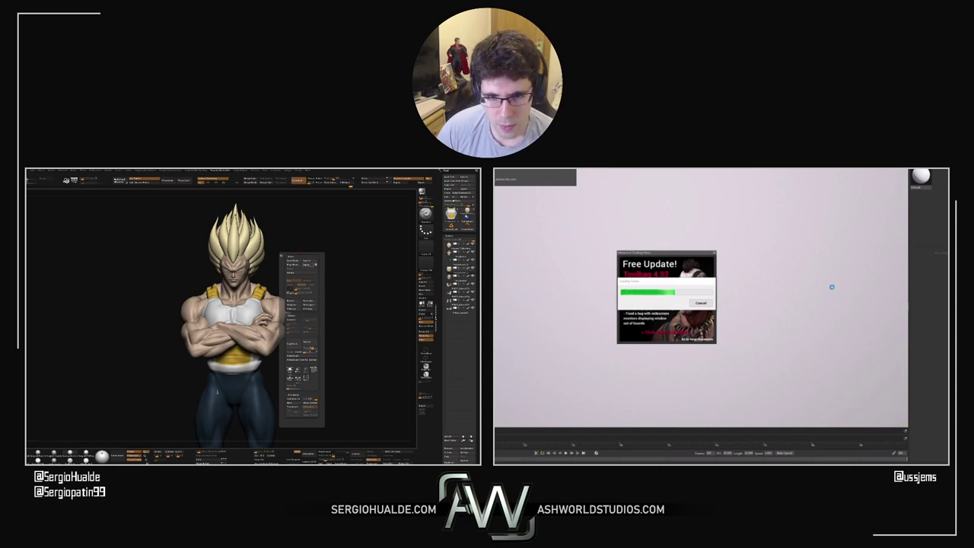
{"action": "left_click", "coordinate": [212, 390]}
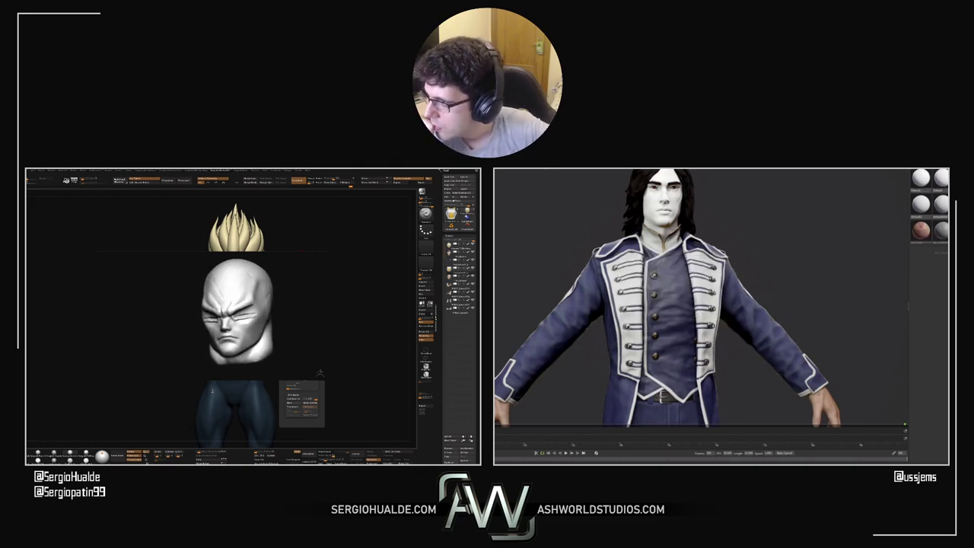
Switch to Marmoset Toolbag and examine the uniformed long-haired character's face, coat and materials
{"action": "left_click_drag", "start_coordinate": [920, 230], "coordinate": [669, 209]}
{"action": "scroll", "coordinate": [798, 295], "scroll_direction": "down", "scroll_amount": 3}
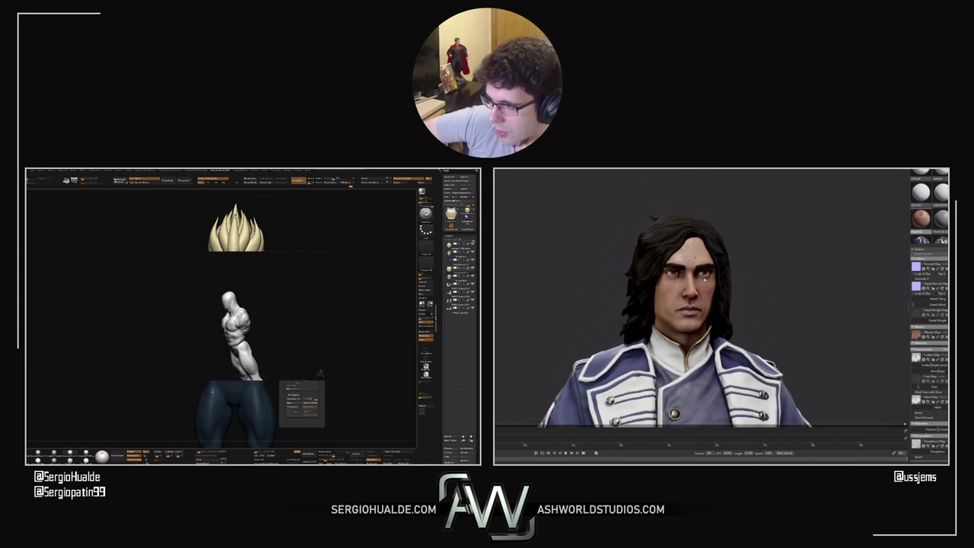
{"action": "scroll", "coordinate": [722, 262], "scroll_direction": "down", "scroll_amount": 6}
{"action": "middle_click_drag", "start_coordinate": [754, 308], "coordinate": [748, 228]}
{"action": "left_click_drag", "start_coordinate": [748, 228], "coordinate": [788, 247]}
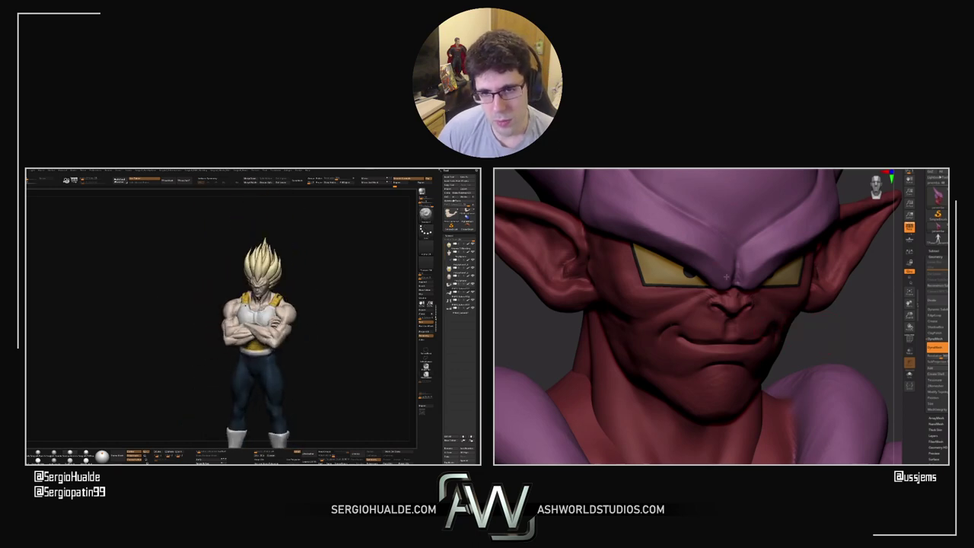
Choose a new colour for the fighter's crossed arms, and open a character artist's ArtStation portfolio in the browser
{"action": "mouse_move", "coordinate": [726, 277]}
{"action": "right_mouse_down"}
{"action": "mouse_move", "coordinate": [677, 279]}
{"action": "mouse_move", "coordinate": [730, 255]}
{"action": "mouse_move", "coordinate": [689, 281]}
{"action": "right_mouse_up"}
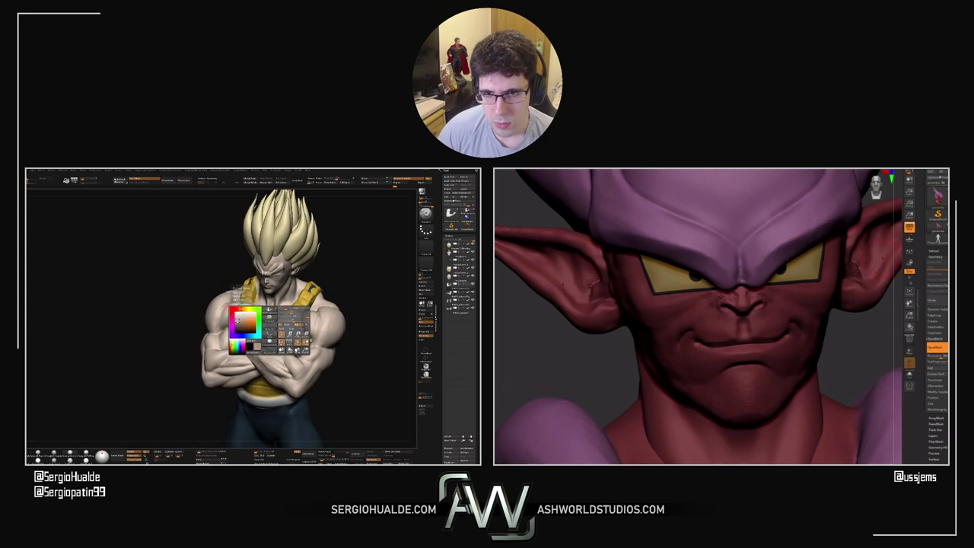
{"action": "key", "text": "alt+Tab"}
{"action": "left_click", "coordinate": [236, 316]}
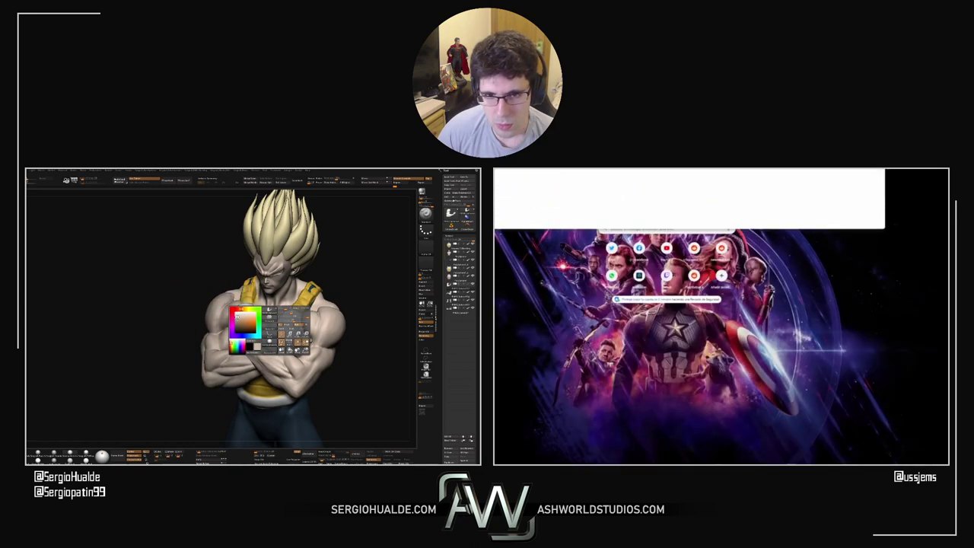
{"action": "key", "text": "Return"}
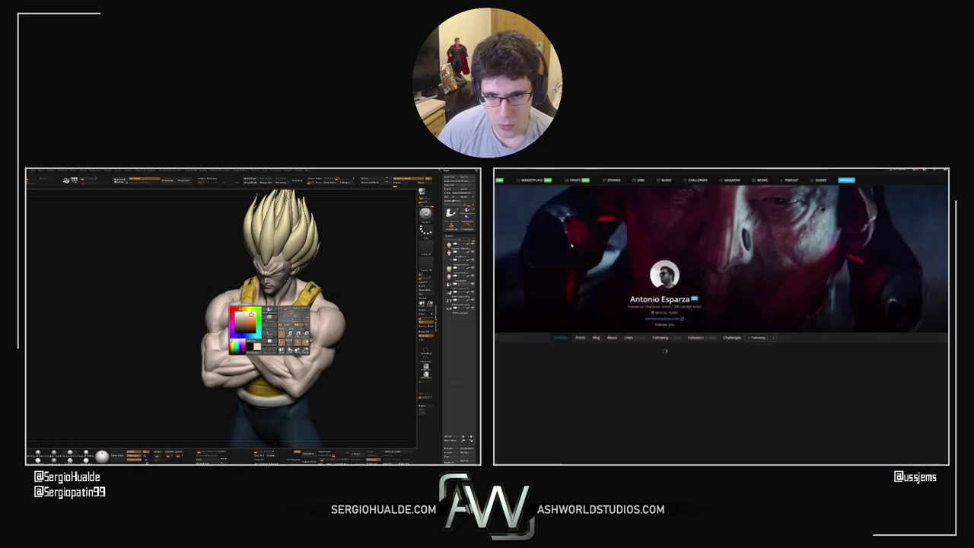
Open the horned demon project "Nor'tzüh - The Cursed" and examine its head, full-body, wireframe and sculpt images
{"action": "left_click", "coordinate": [517, 395]}
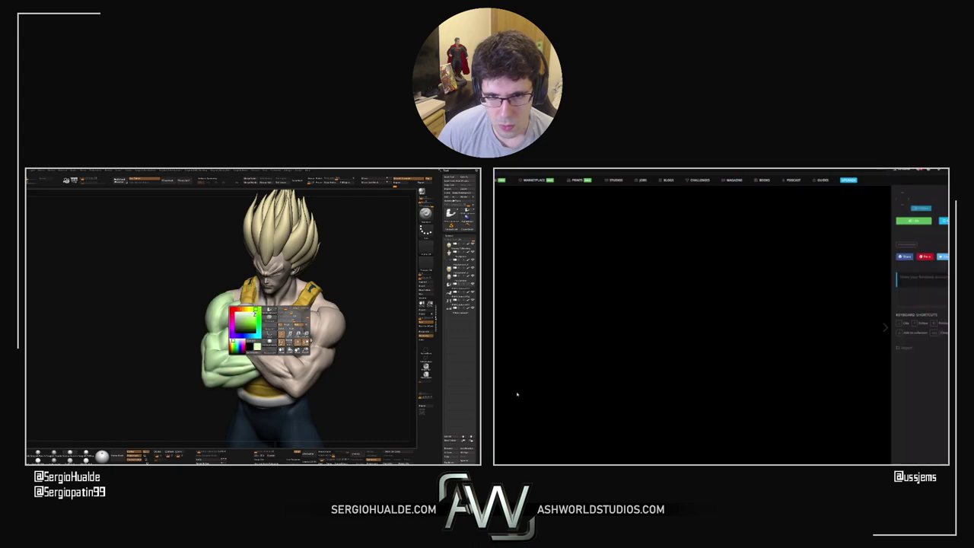
{"action": "scroll", "coordinate": [702, 271], "scroll_direction": "down", "scroll_amount": 15}
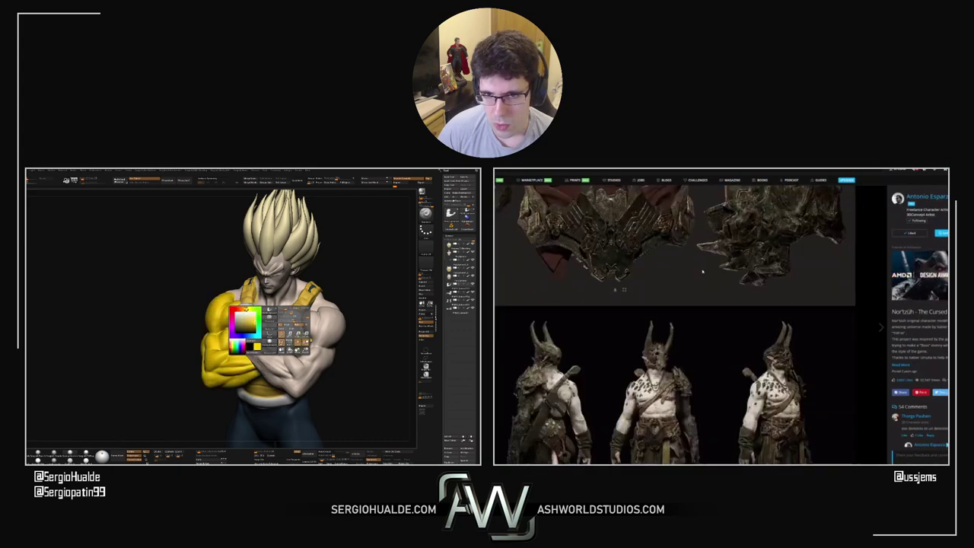
{"action": "scroll", "coordinate": [702, 270], "scroll_direction": "down", "scroll_amount": 15}
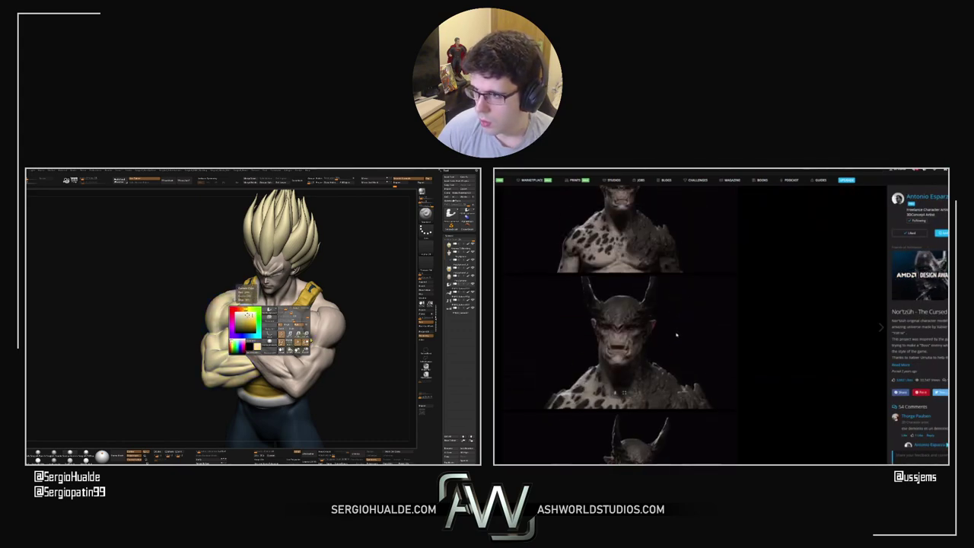
{"action": "scroll", "coordinate": [675, 334], "scroll_direction": "down", "scroll_amount": 3}
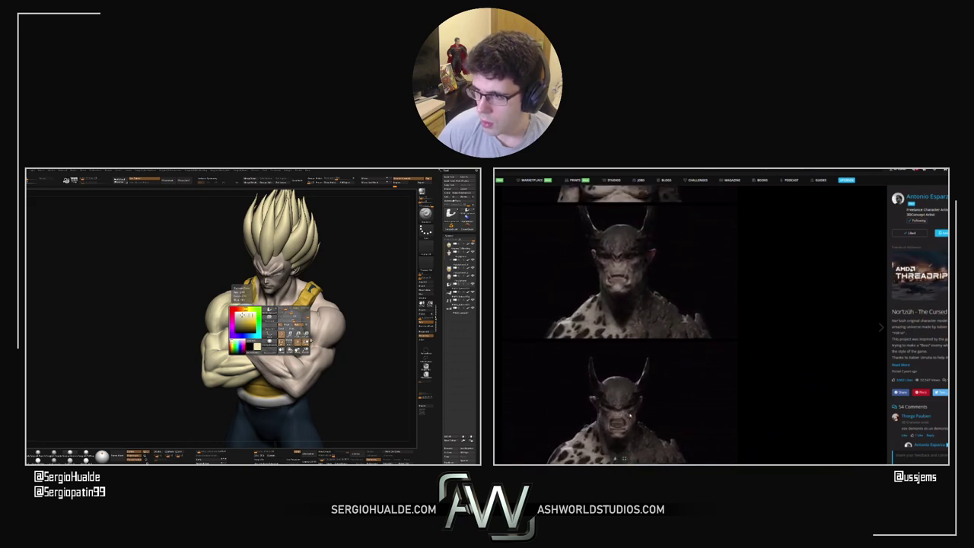
{"action": "scroll", "coordinate": [630, 416], "scroll_direction": "down", "scroll_amount": 1}
{"action": "scroll", "coordinate": [605, 318], "scroll_direction": "up", "scroll_amount": 4}
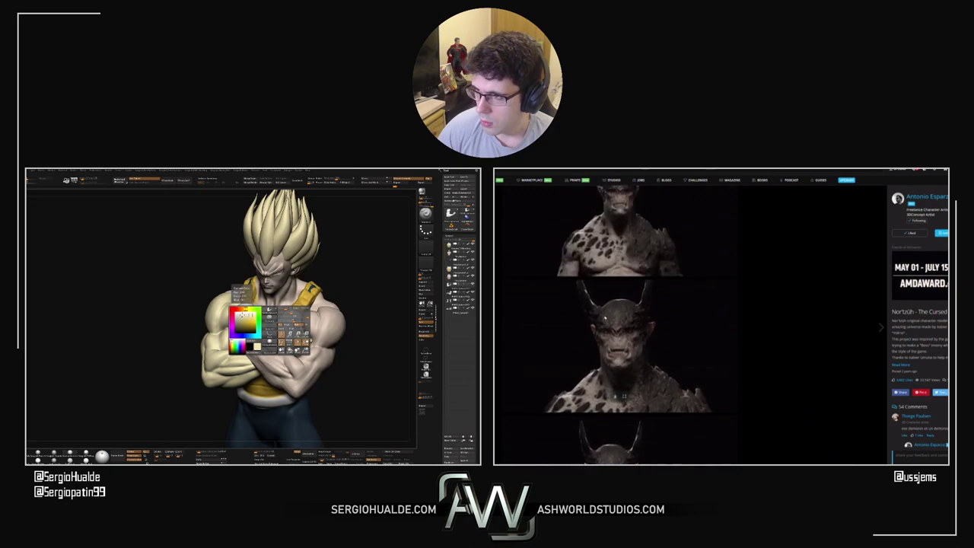
{"action": "scroll", "coordinate": [605, 318], "scroll_direction": "up", "scroll_amount": 4}
{"action": "scroll", "coordinate": [624, 343], "scroll_direction": "up", "scroll_amount": 10}
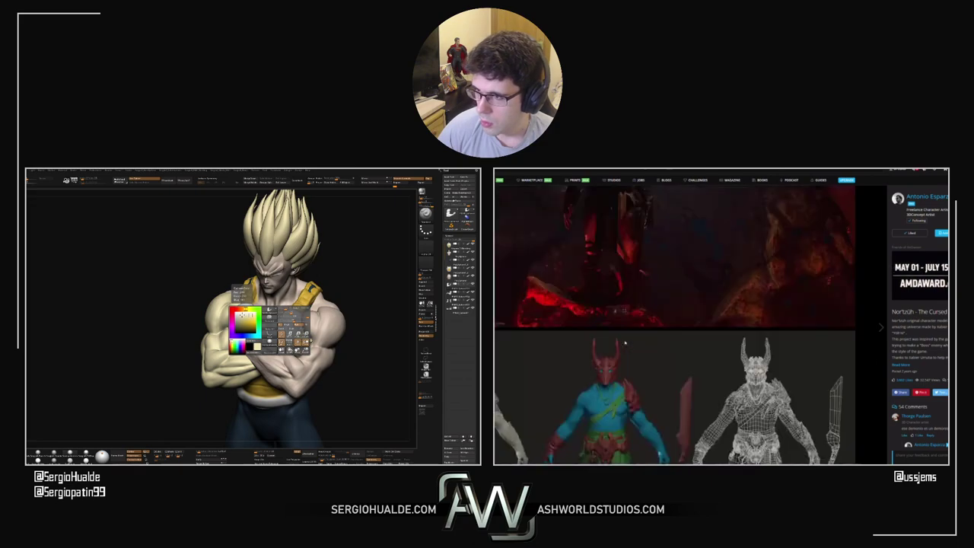
{"action": "scroll", "coordinate": [624, 344], "scroll_direction": "down", "scroll_amount": 3}
{"action": "scroll", "coordinate": [655, 335], "scroll_direction": "up", "scroll_amount": 8}
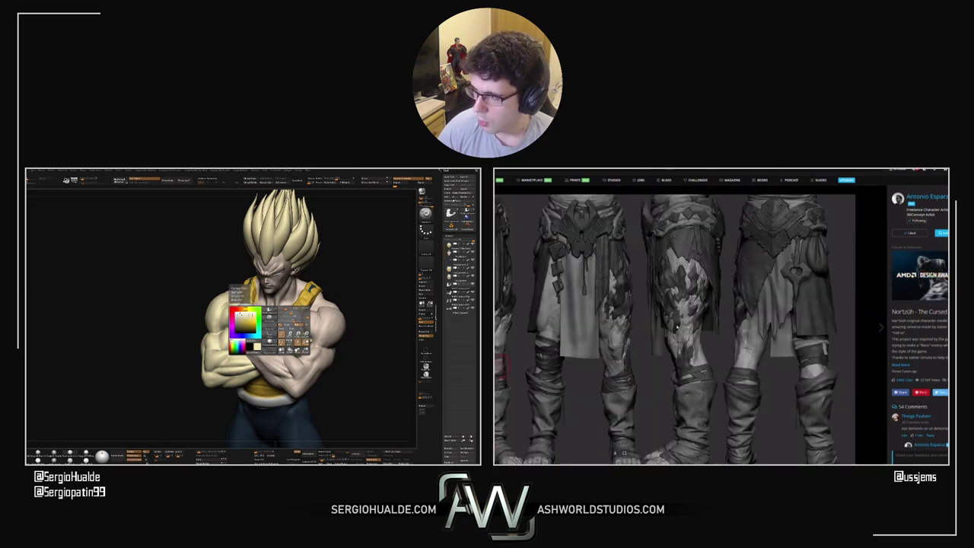
Return to the artist's portfolio, open the "SUSPIRE" project, and examine its creature video and grey turnaround sculpt
{"action": "left_click", "coordinate": [873, 219]}
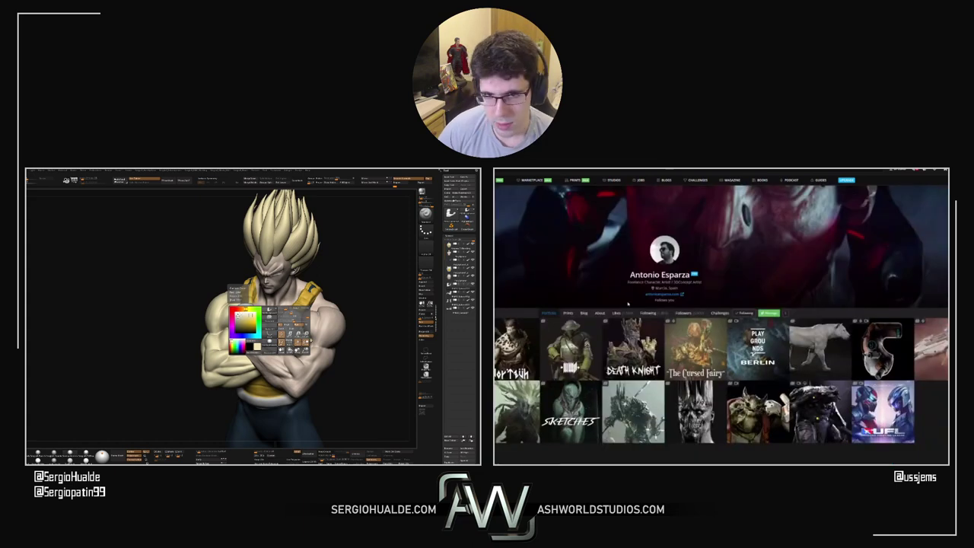
{"action": "left_click", "coordinate": [640, 335]}
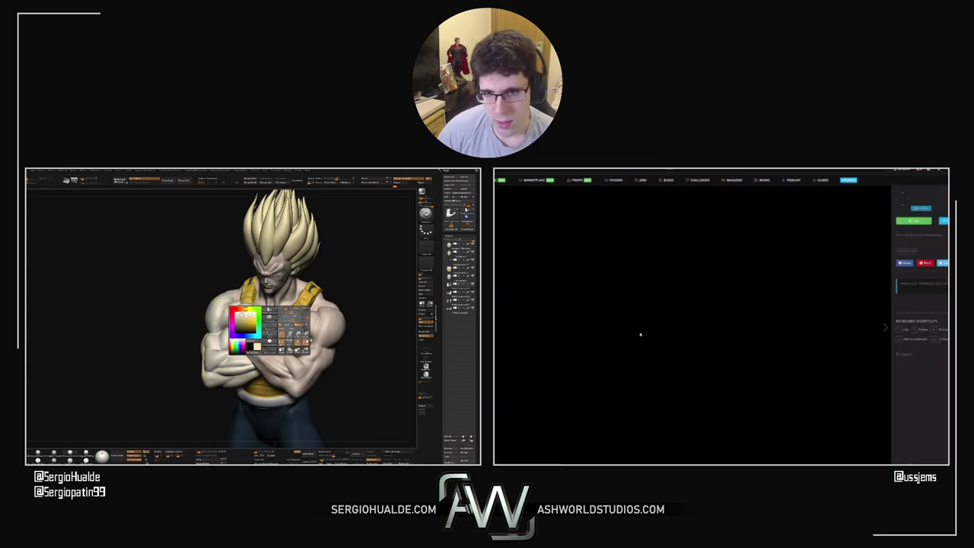
{"action": "scroll", "coordinate": [678, 348], "scroll_direction": "down", "scroll_amount": 1}
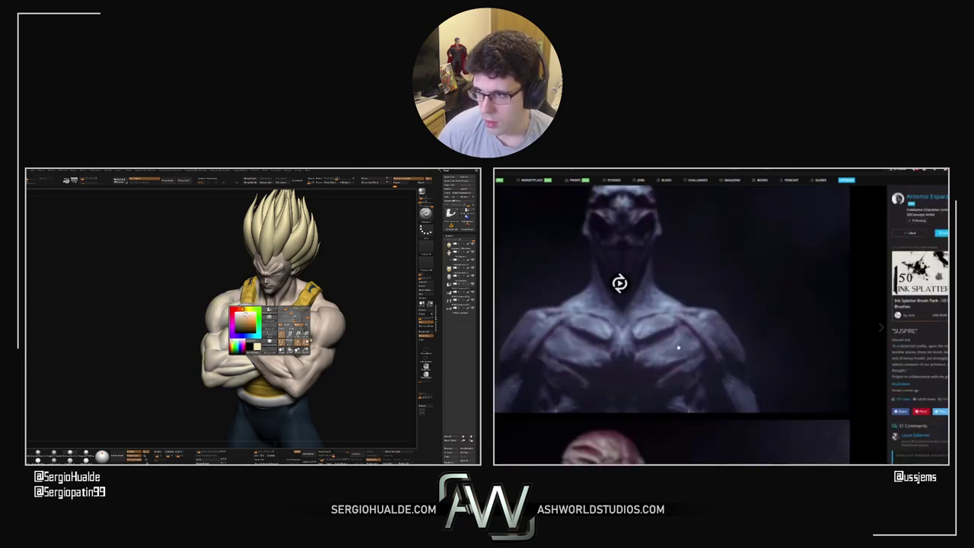
{"action": "scroll", "coordinate": [678, 319], "scroll_direction": "down", "scroll_amount": 3}
{"action": "scroll", "coordinate": [647, 312], "scroll_direction": "up", "scroll_amount": 4}
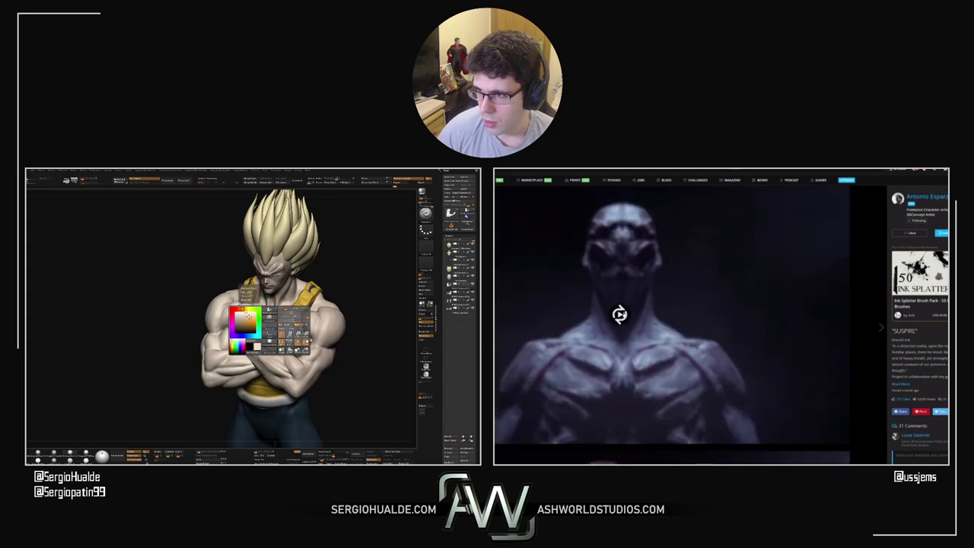
{"action": "scroll", "coordinate": [620, 312], "scroll_direction": "down", "scroll_amount": 1}
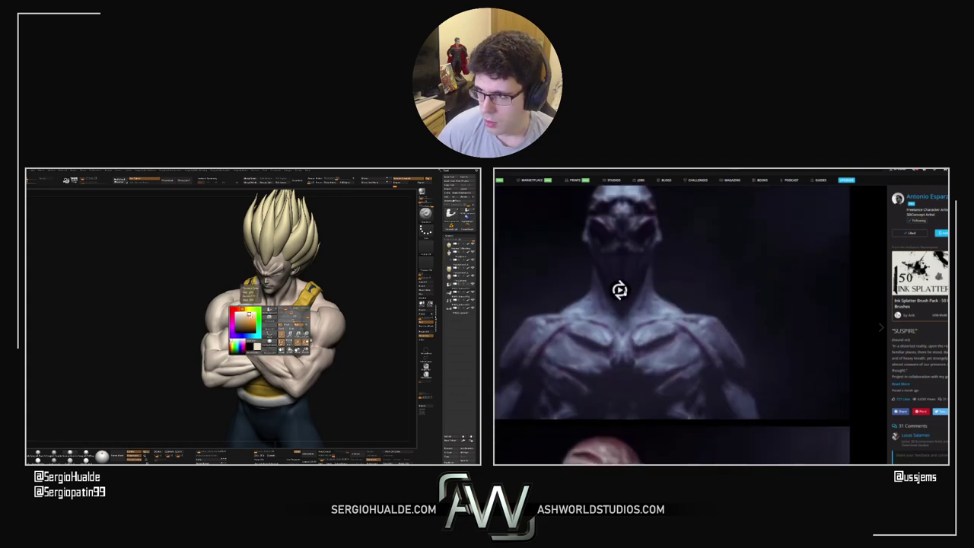
{"action": "scroll", "coordinate": [618, 299], "scroll_direction": "down", "scroll_amount": 6}
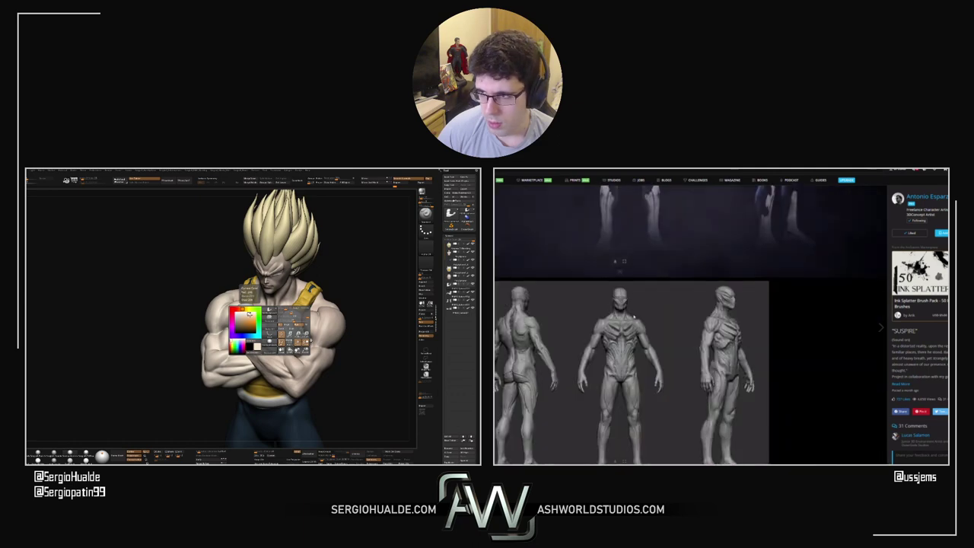
{"action": "scroll", "coordinate": [635, 330], "scroll_direction": "up", "scroll_amount": 2}
{"action": "scroll", "coordinate": [634, 329], "scroll_direction": "up", "scroll_amount": 5}
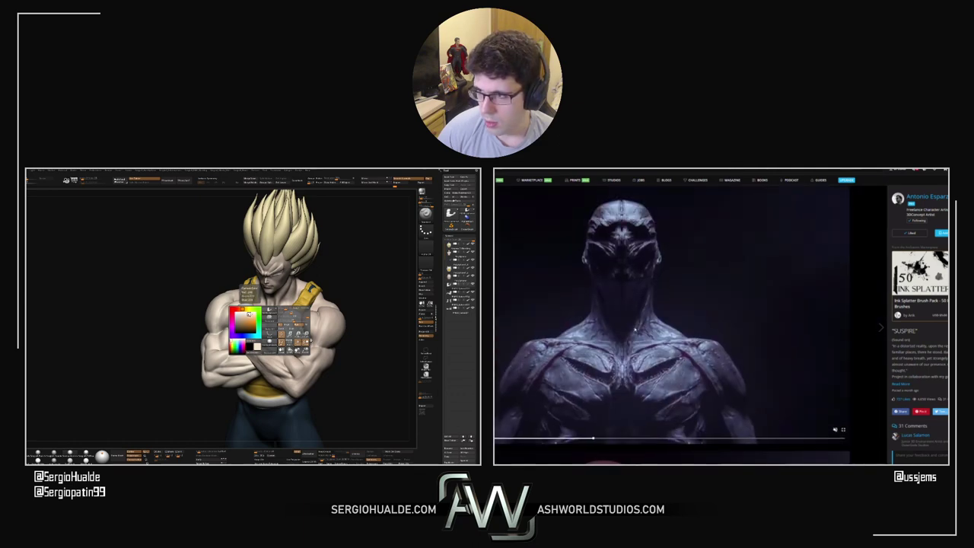
{"action": "scroll", "coordinate": [635, 328], "scroll_direction": "down", "scroll_amount": 3}
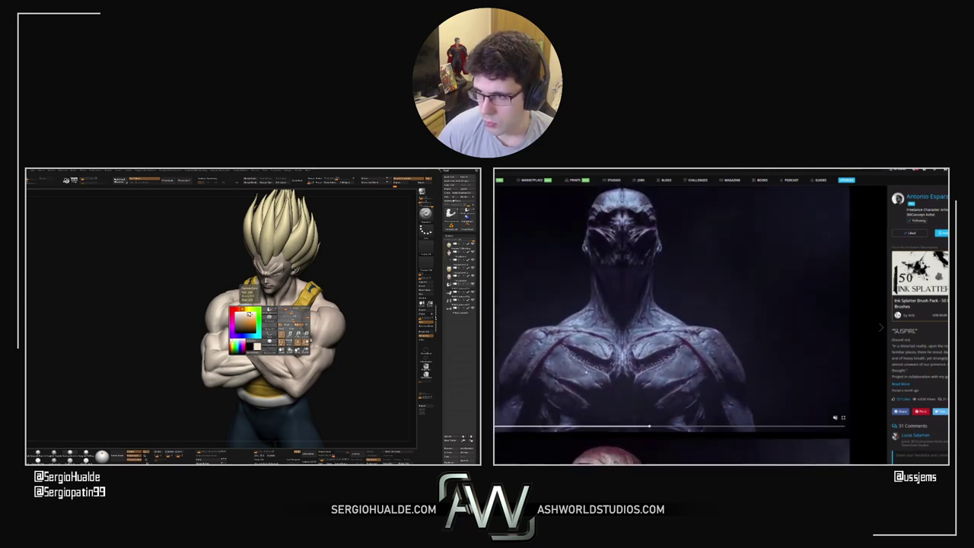
{"action": "scroll", "coordinate": [618, 337], "scroll_direction": "up", "scroll_amount": 1}
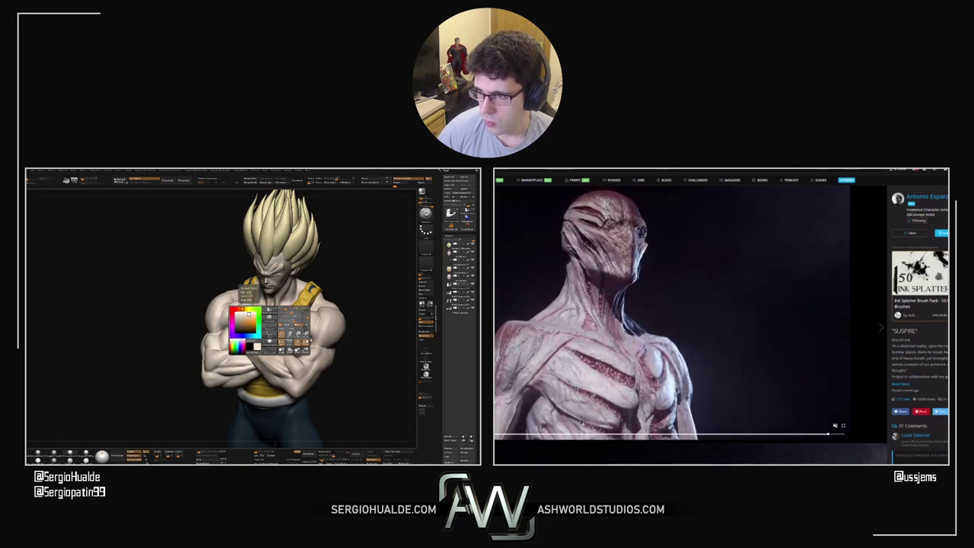
{"action": "key", "text": "alt+Tab"}
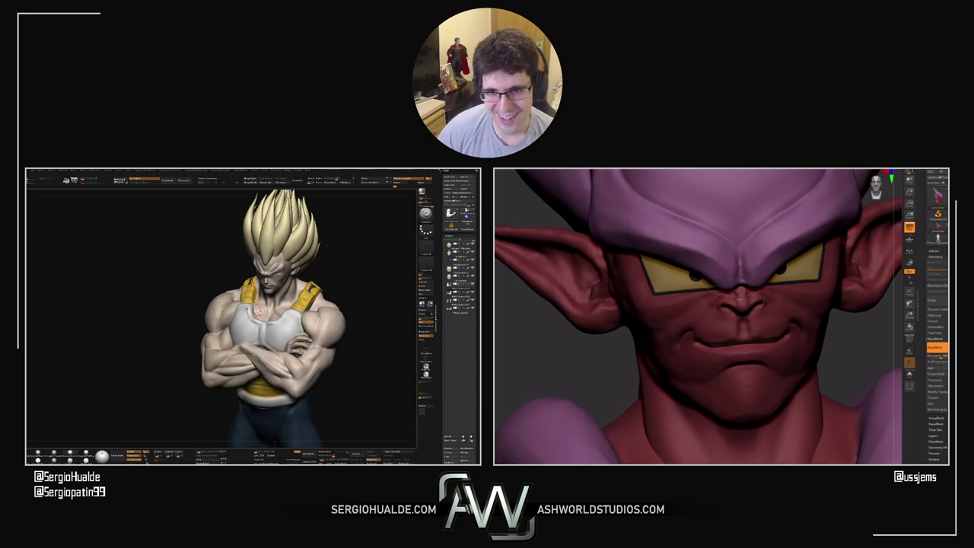
Refine the horned character's inner ear and the adjoining side of the face with sculpting and smoothing strokes
{"action": "left_click_drag", "start_coordinate": [858, 330], "coordinate": [886, 323]}
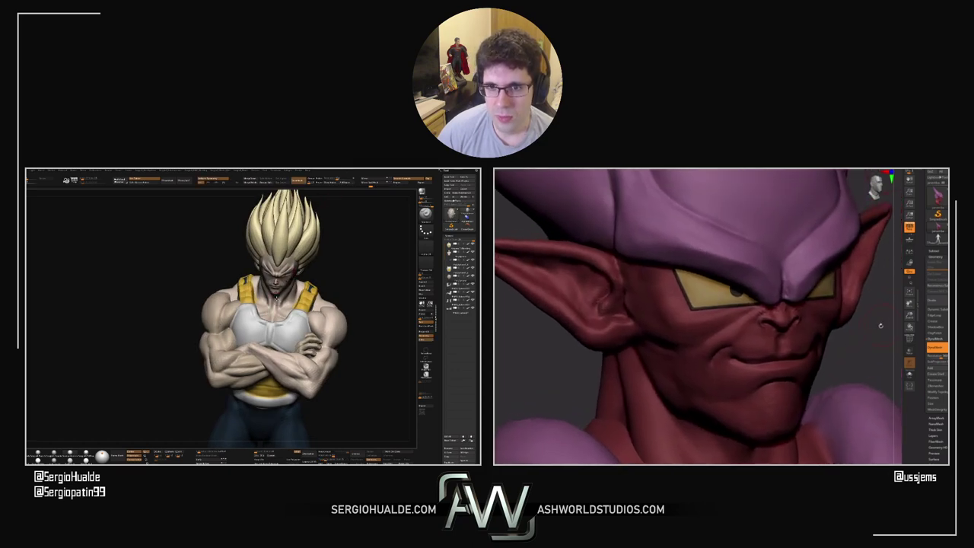
{"action": "left_click_drag", "start_coordinate": [876, 327], "coordinate": [874, 326]}
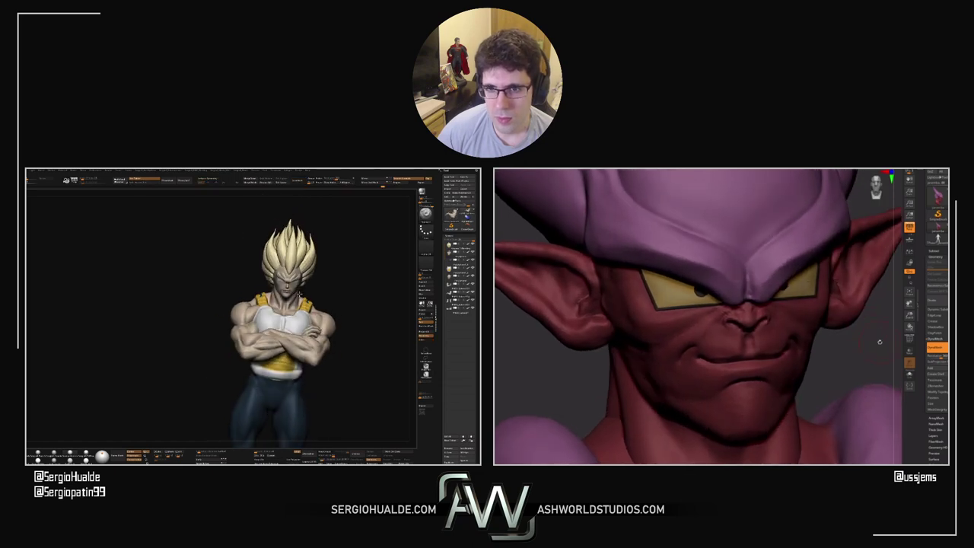
{"action": "left_click_drag", "start_coordinate": [876, 342], "coordinate": [799, 344]}
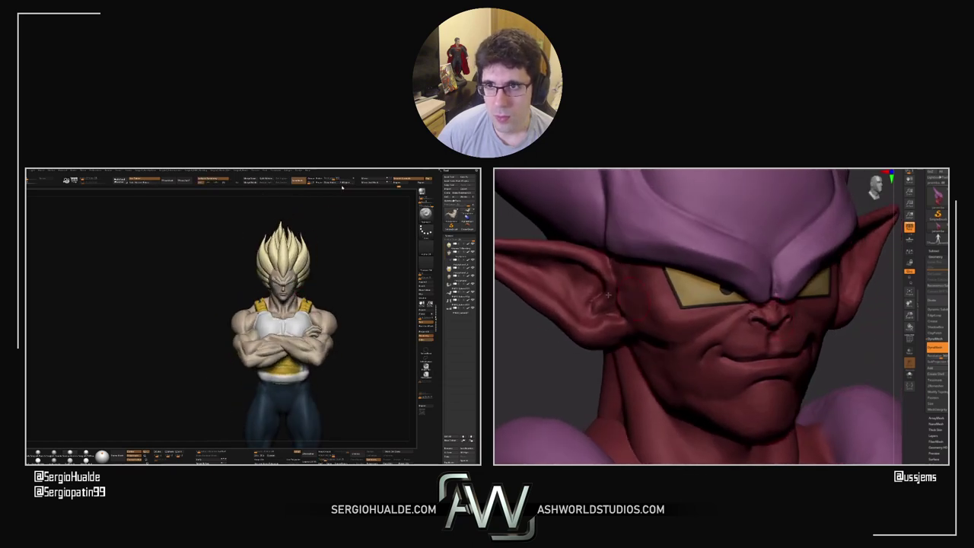
{"action": "left_click_drag", "start_coordinate": [530, 363], "coordinate": [585, 306]}
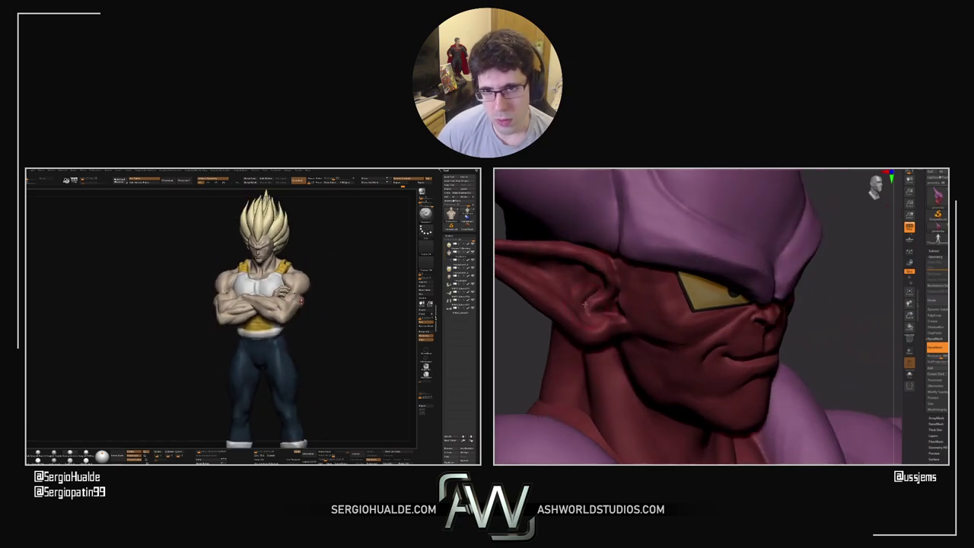
{"action": "key", "text": "s"}
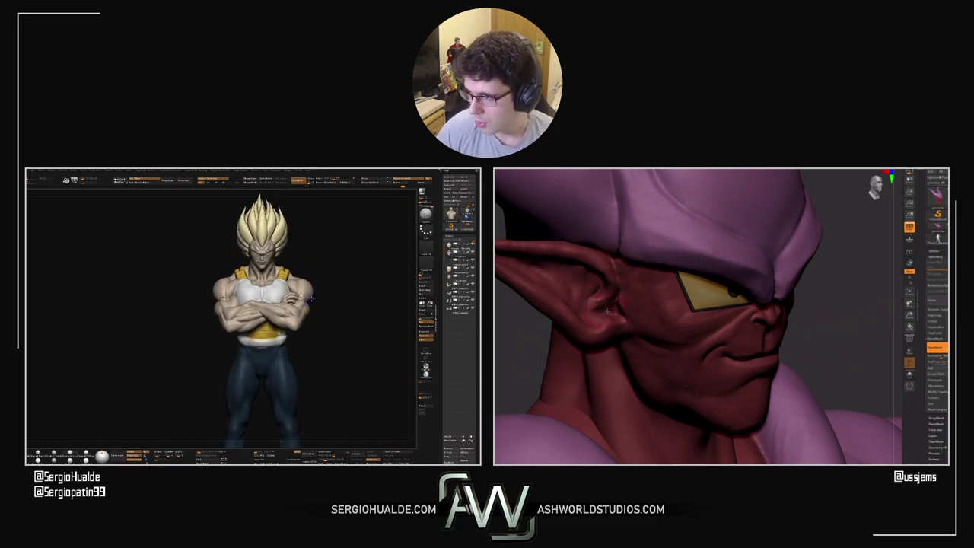
{"action": "left_click_drag", "start_coordinate": [590, 302], "coordinate": [537, 353]}
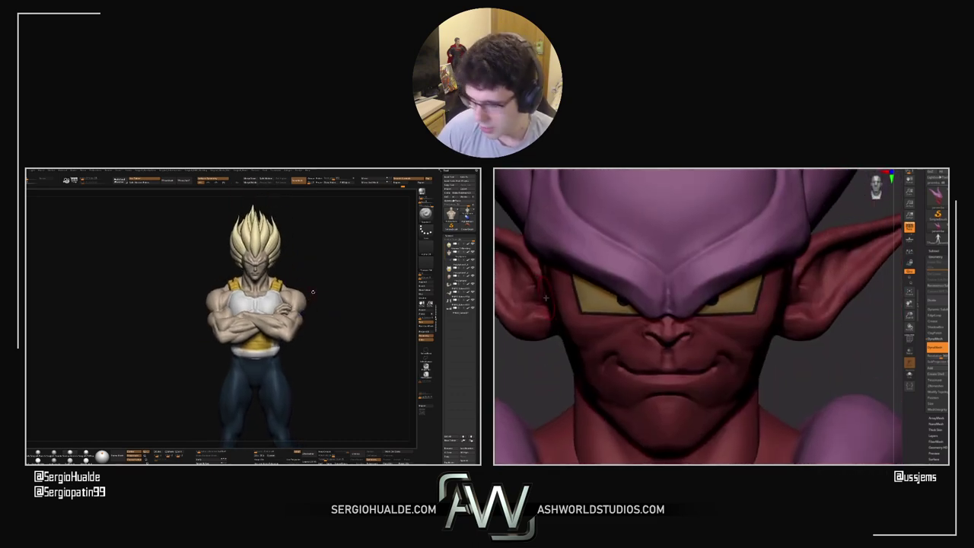
{"action": "left_click_drag", "start_coordinate": [815, 308], "coordinate": [757, 313]}
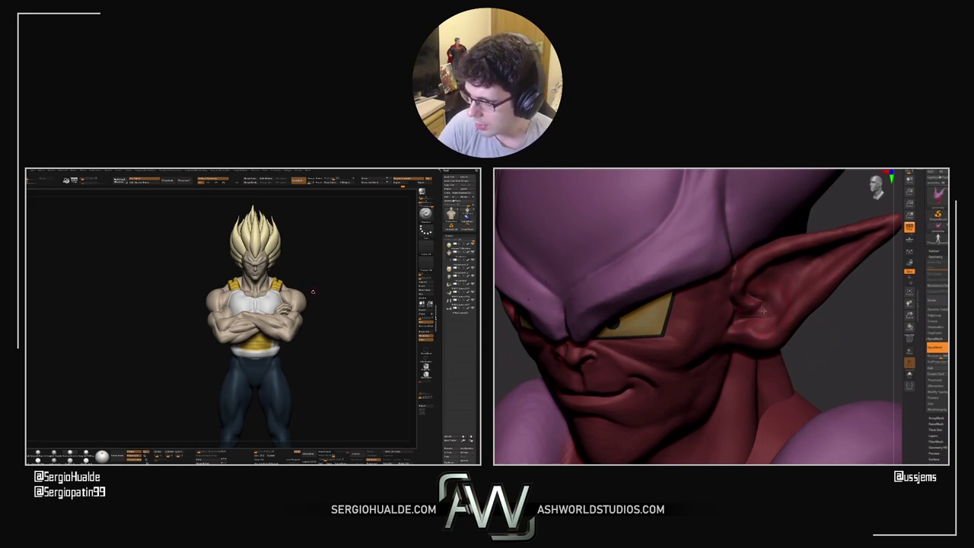
{"action": "mouse_move", "coordinate": [830, 357]}
{"action": "left_mouse_down", "text": "shift"}
{"action": "mouse_move", "coordinate": [844, 343]}
{"action": "mouse_move", "coordinate": [812, 366]}
{"action": "mouse_move", "coordinate": [793, 357]}
{"action": "left_mouse_up", "text": "shift"}
{"action": "key", "text": "s"}
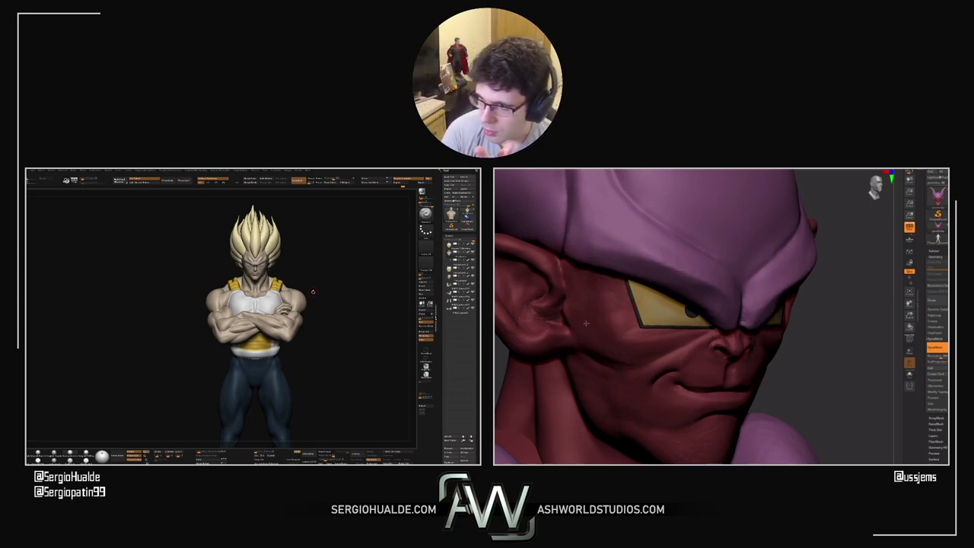
{"action": "left_click_drag", "start_coordinate": [821, 347], "coordinate": [746, 252], "text": "alt"}
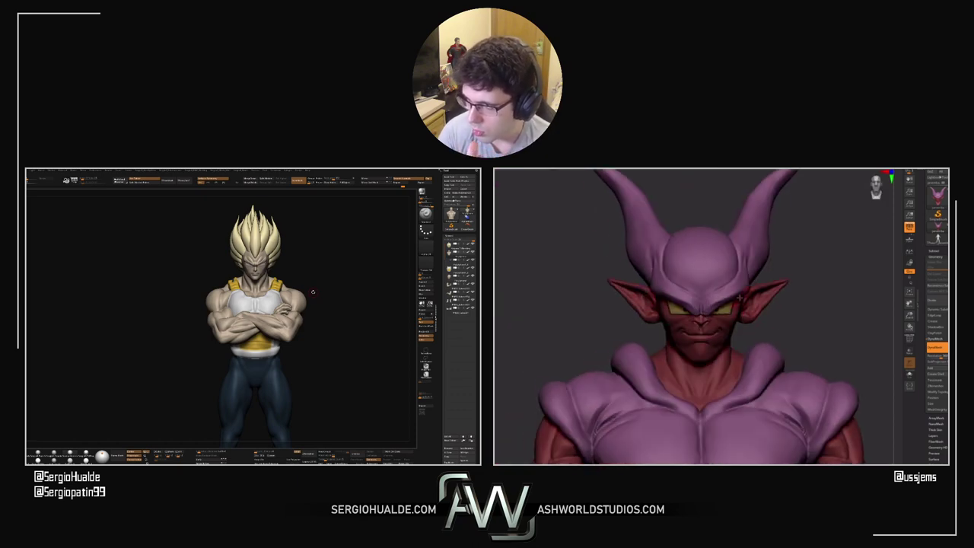
Lay out full-body snapshots of the horned character side by side, including a front view and an angled back view
{"action": "right_click_drag", "start_coordinate": [756, 341], "coordinate": [764, 311]}
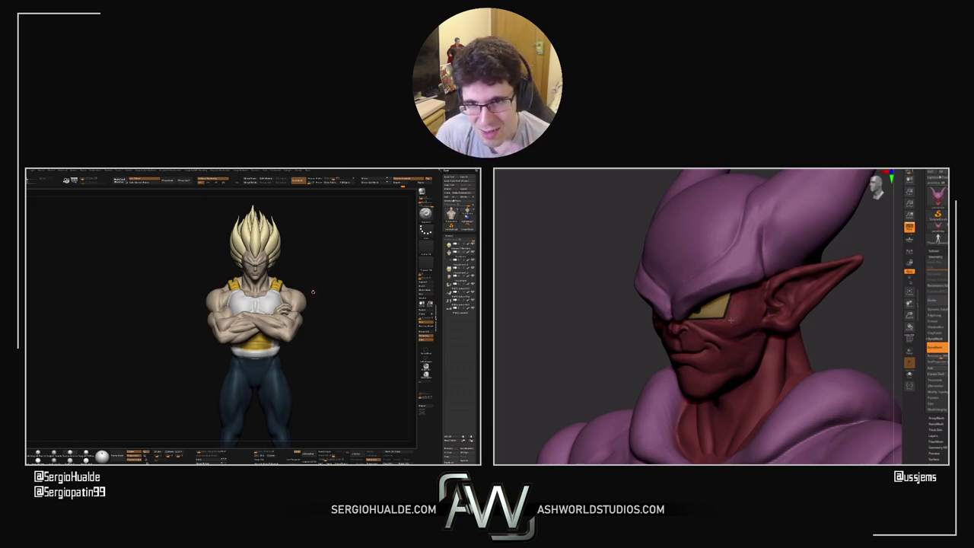
{"action": "right_click_drag", "start_coordinate": [572, 364], "coordinate": [582, 369]}
{"action": "right_click_drag", "start_coordinate": [688, 387], "coordinate": [508, 229], "text": "ctrl"}
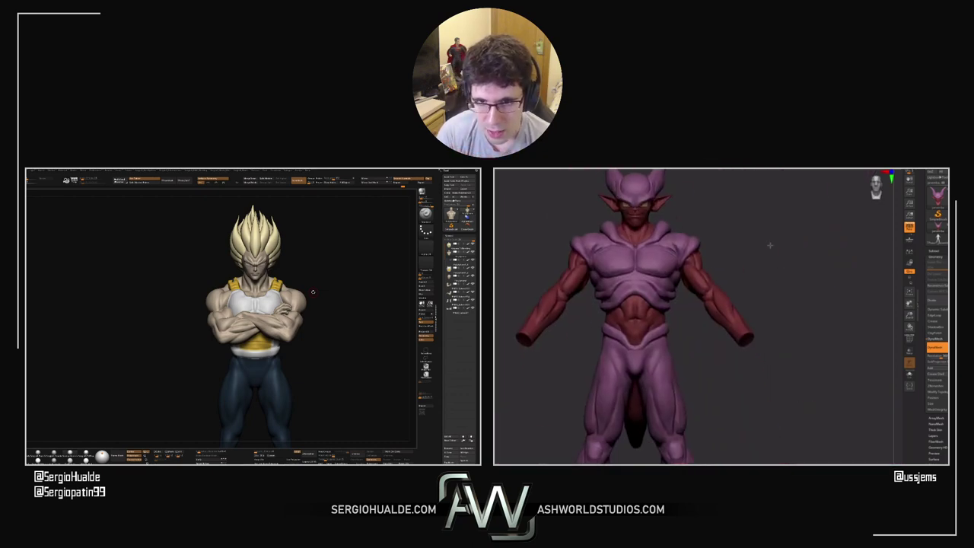
{"action": "right_click_drag", "start_coordinate": [769, 246], "coordinate": [761, 318], "text": "ctrl"}
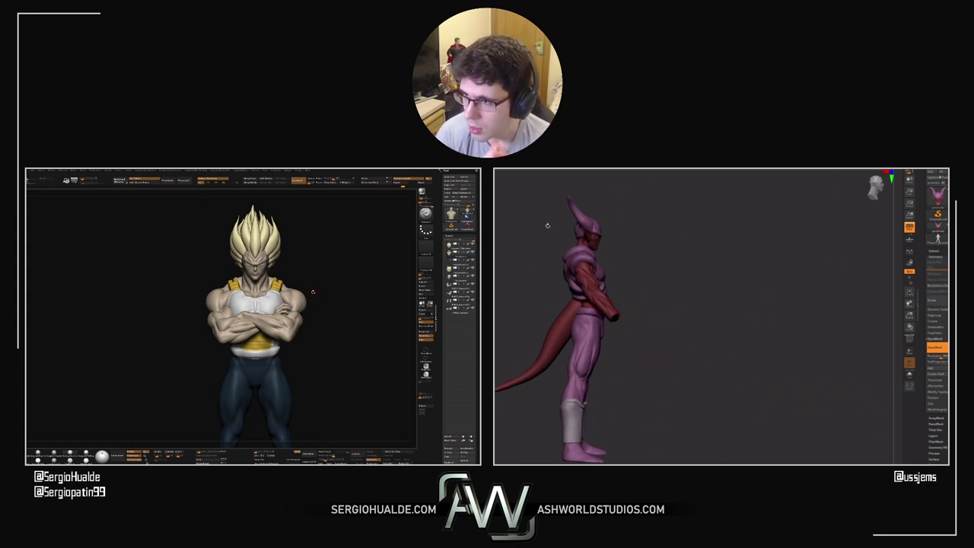
{"action": "right_click_drag", "start_coordinate": [681, 307], "coordinate": [633, 303]}
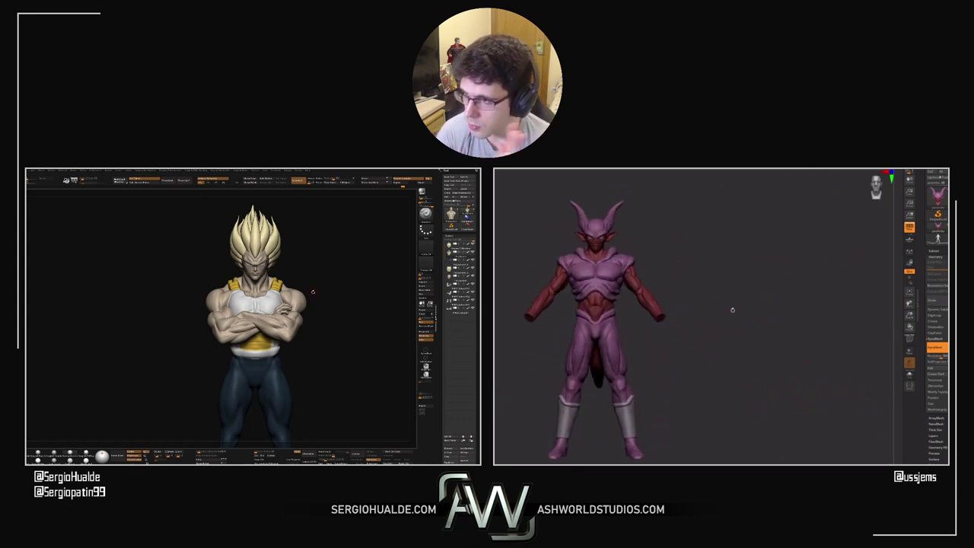
{"action": "right_click_drag", "start_coordinate": [733, 309], "coordinate": [837, 318], "text": "alt"}
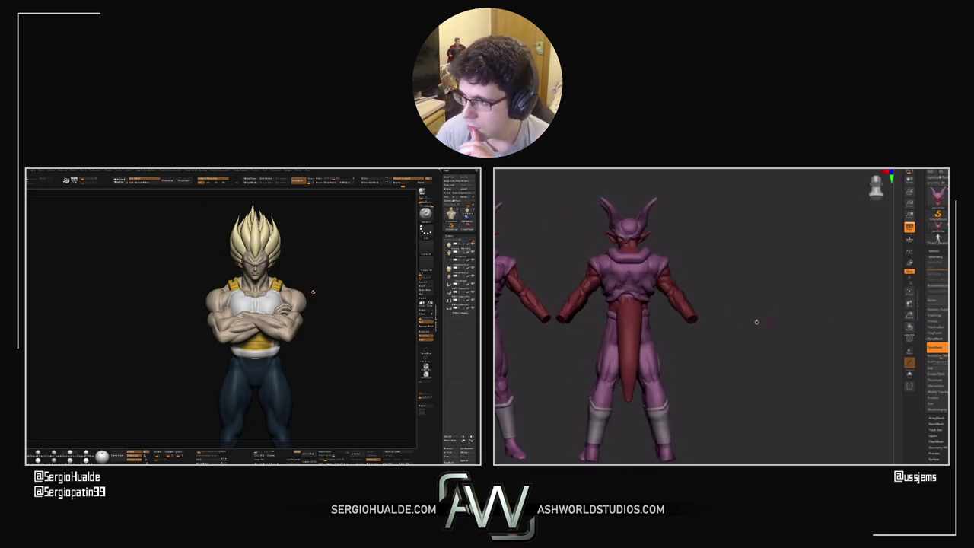
{"action": "right_click_drag", "start_coordinate": [756, 322], "coordinate": [839, 310]}
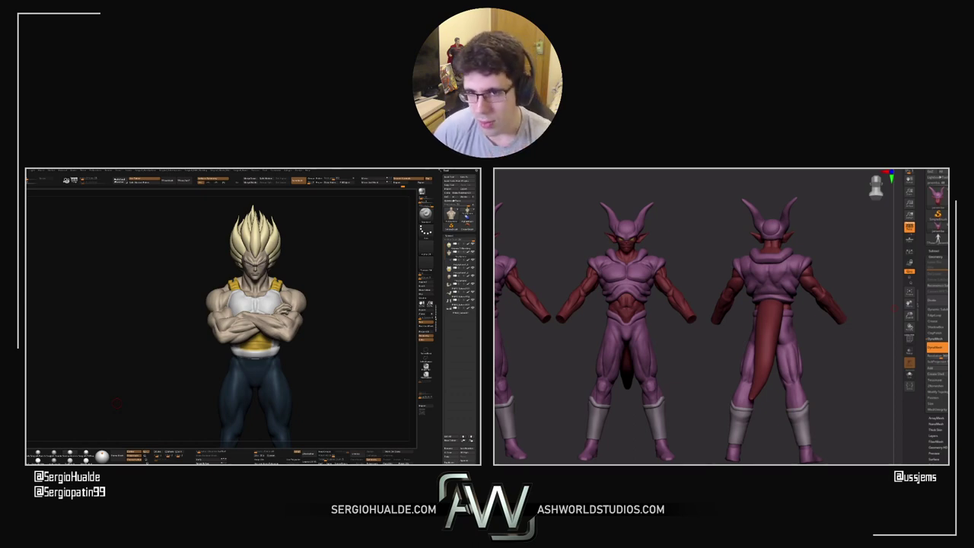
{"action": "mouse_move", "coordinate": [116, 403]}
{"action": "right_mouse_down"}
{"action": "mouse_move", "coordinate": [145, 396]}
{"action": "mouse_move", "coordinate": [266, 304]}
{"action": "mouse_move", "coordinate": [288, 322]}
{"action": "right_mouse_up"}
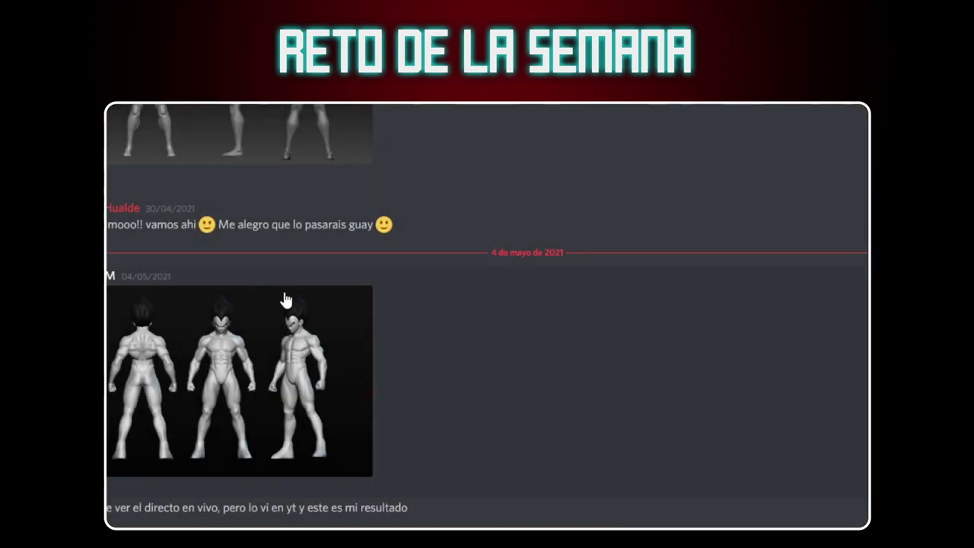
Switch to the weekly challenge channel in Discord and examine the grey muscular fighter turnaround and the purple horned character entries
{"action": "scroll", "coordinate": [278, 349], "scroll_direction": "down", "scroll_amount": 1}
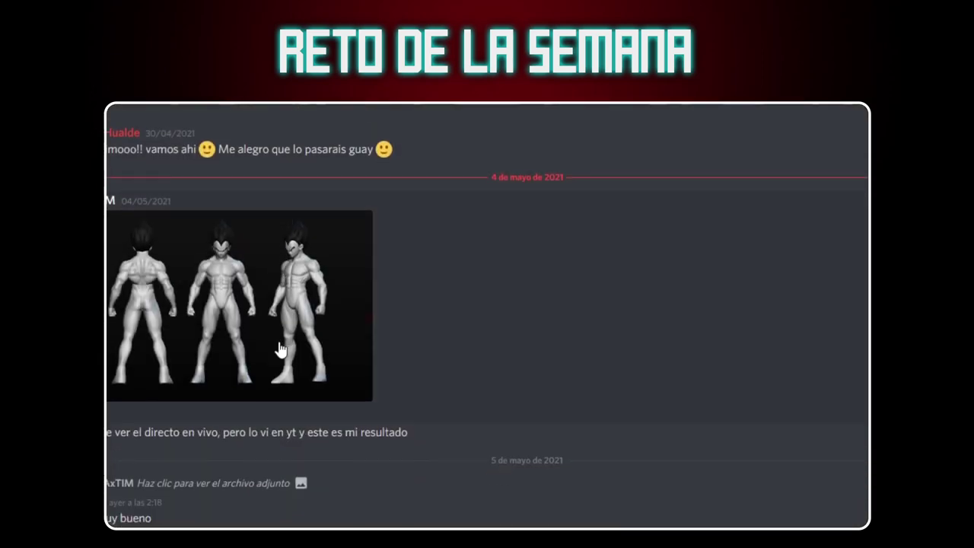
{"action": "scroll", "coordinate": [343, 355], "scroll_direction": "down", "scroll_amount": 3}
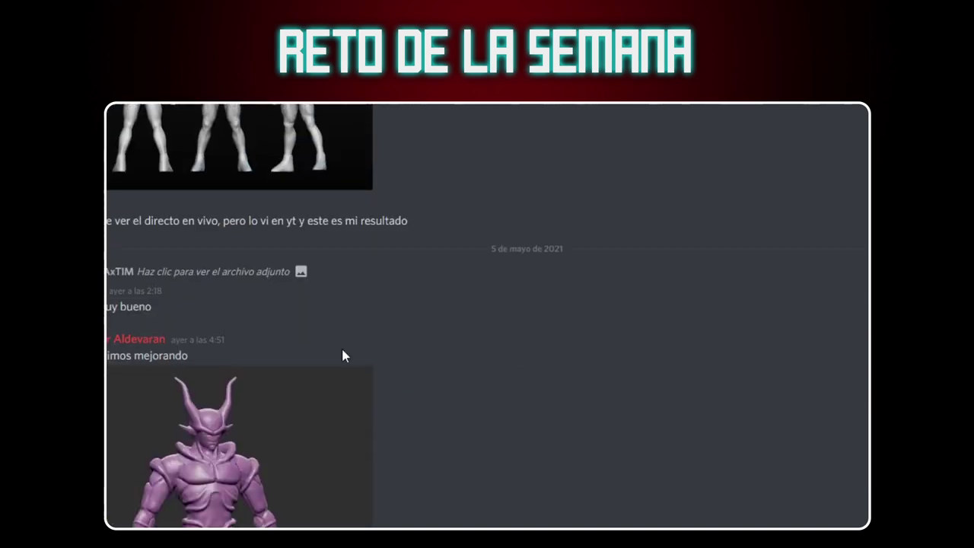
{"action": "scroll", "coordinate": [342, 354], "scroll_direction": "up", "scroll_amount": 2}
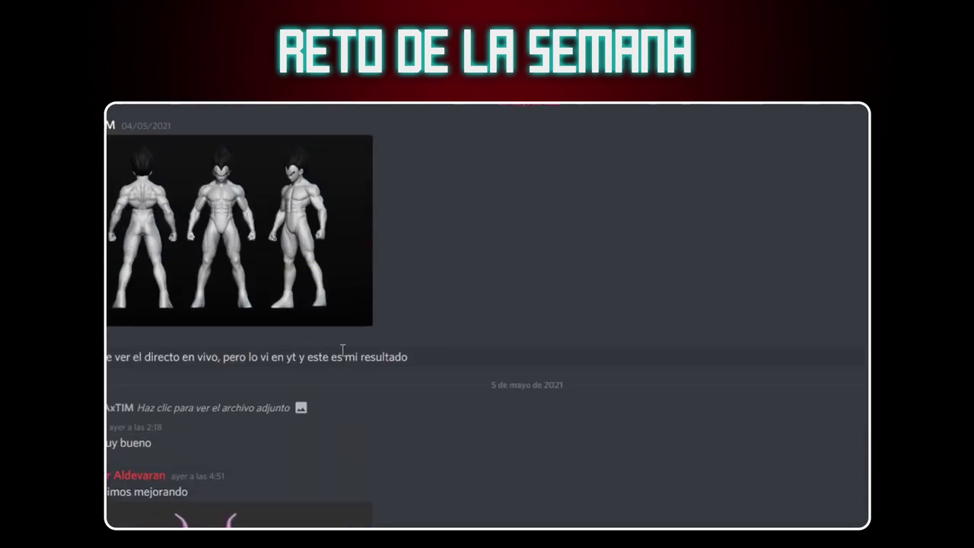
{"action": "scroll", "coordinate": [342, 353], "scroll_direction": "down", "scroll_amount": 2}
{"action": "scroll", "coordinate": [318, 339], "scroll_direction": "down", "scroll_amount": 2}
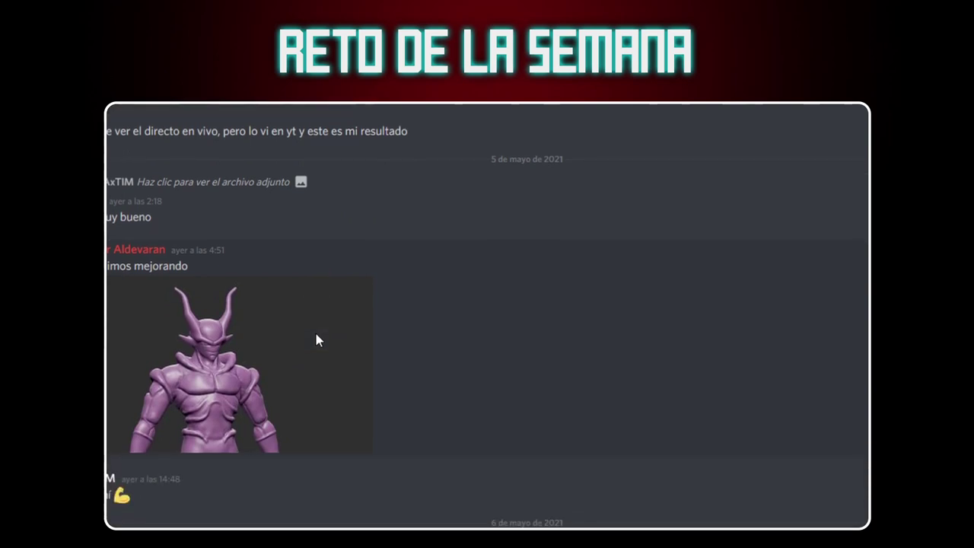
{"action": "left_click", "coordinate": [288, 310]}
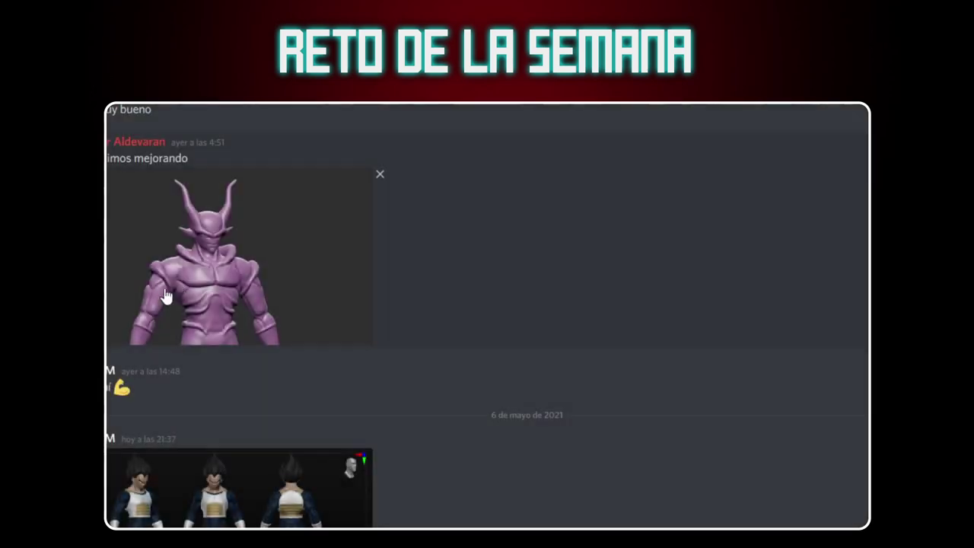
Examine the coloured armoured fighter turnaround, and view the grey sculpt of the woman in a wide-brimmed hat and long dress enlarged
{"action": "scroll", "coordinate": [319, 297], "scroll_direction": "down", "scroll_amount": 5}
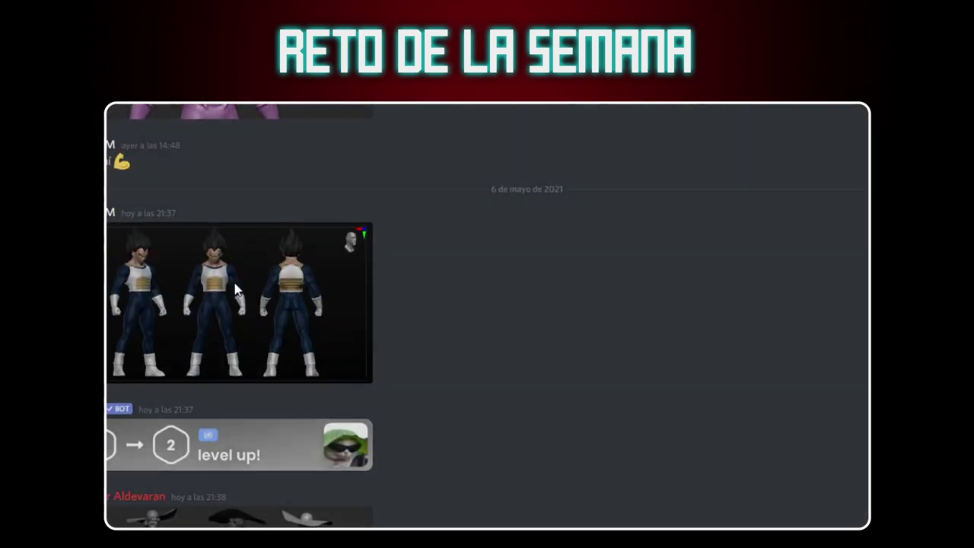
{"action": "left_click", "coordinate": [235, 289]}
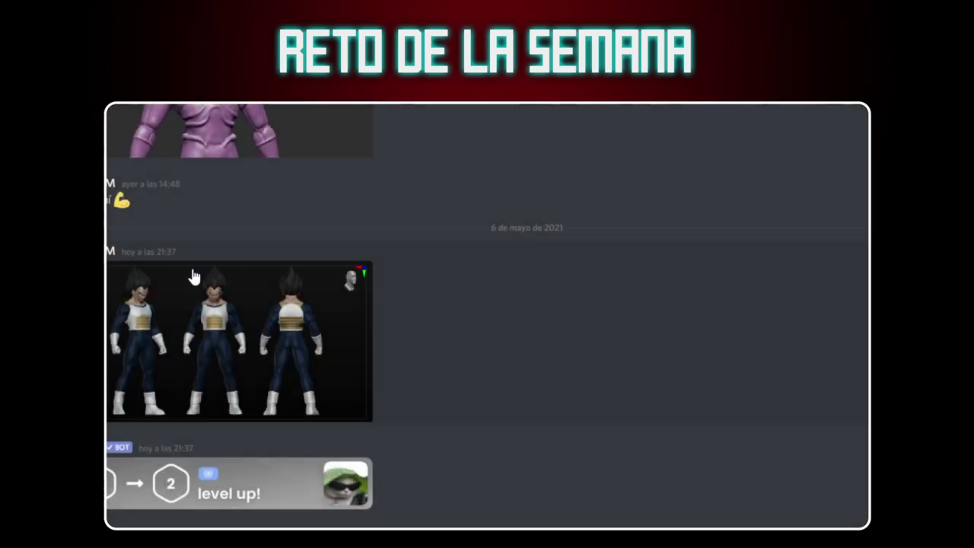
{"action": "scroll", "coordinate": [193, 271], "scroll_direction": "down", "scroll_amount": 4}
{"action": "left_click", "coordinate": [226, 378]}
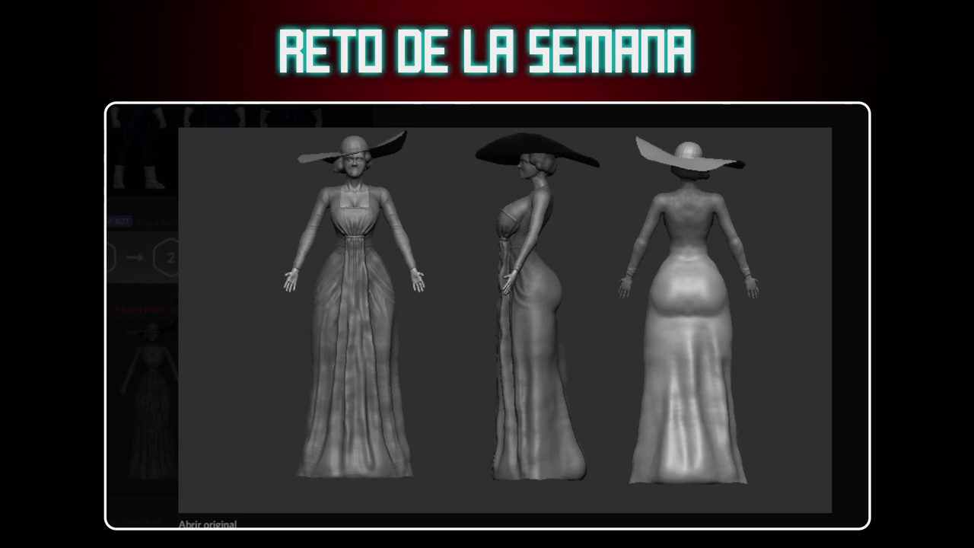
{"action": "left_click", "coordinate": [137, 255]}
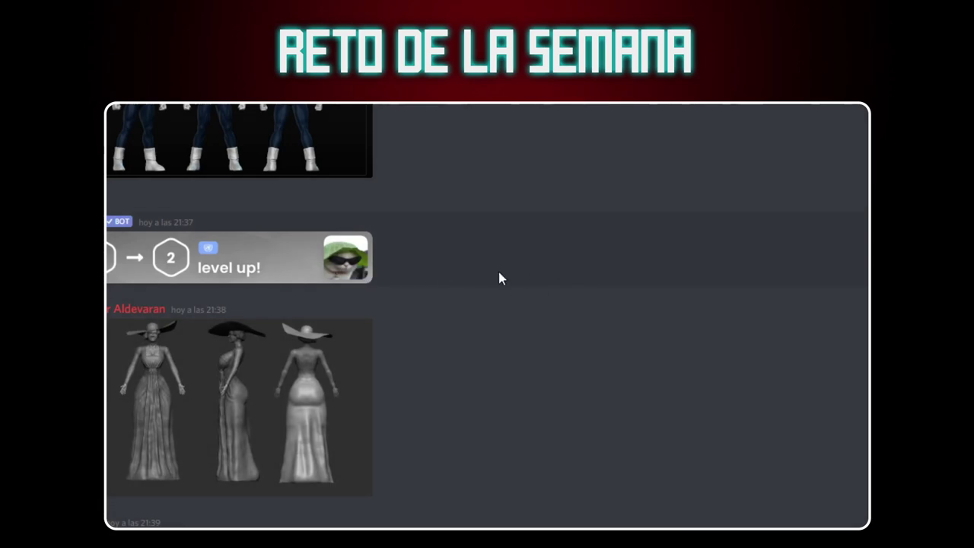
Compare the posted challenge entries again: the grey fighter, purple horned character, armoured fighter and hatted woman
{"action": "scroll", "coordinate": [457, 281], "scroll_direction": "down", "scroll_amount": 1}
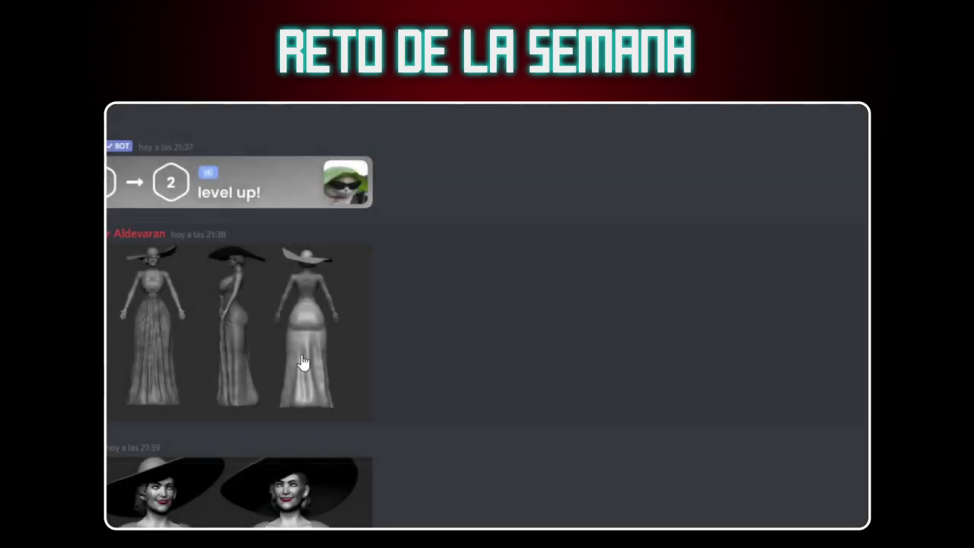
{"action": "scroll", "coordinate": [305, 370], "scroll_direction": "up", "scroll_amount": 5}
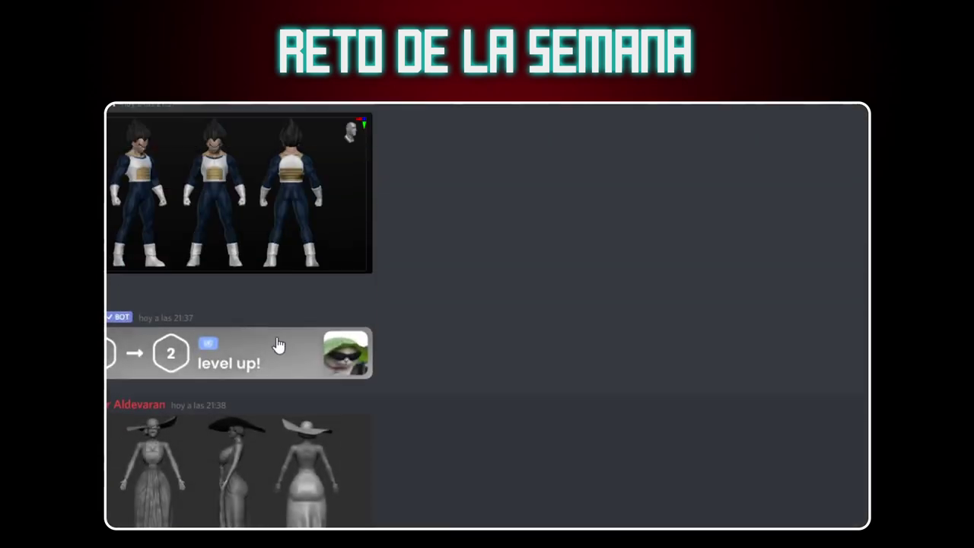
{"action": "scroll", "coordinate": [281, 347], "scroll_direction": "up", "scroll_amount": 1}
{"action": "scroll", "coordinate": [281, 342], "scroll_direction": "up", "scroll_amount": 3}
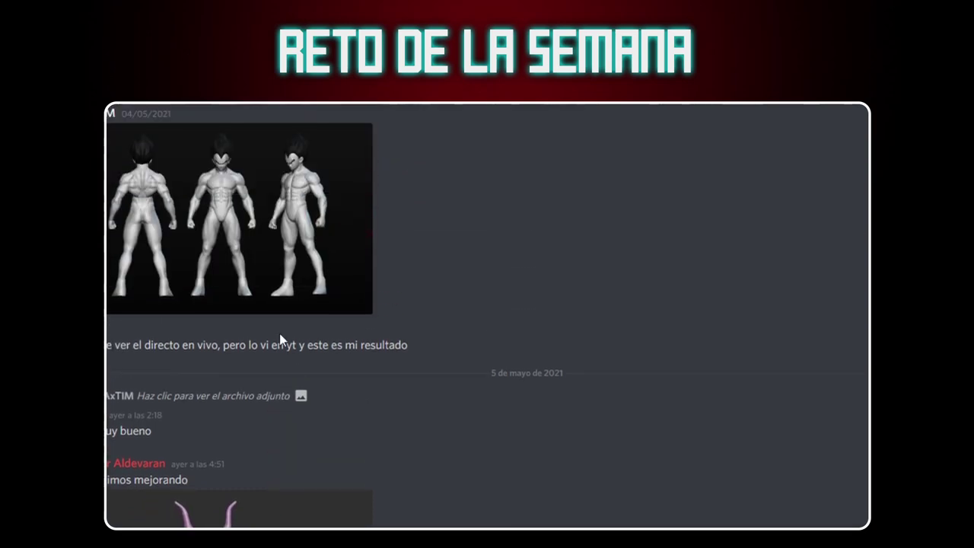
{"action": "scroll", "coordinate": [280, 334], "scroll_direction": "down", "scroll_amount": 10}
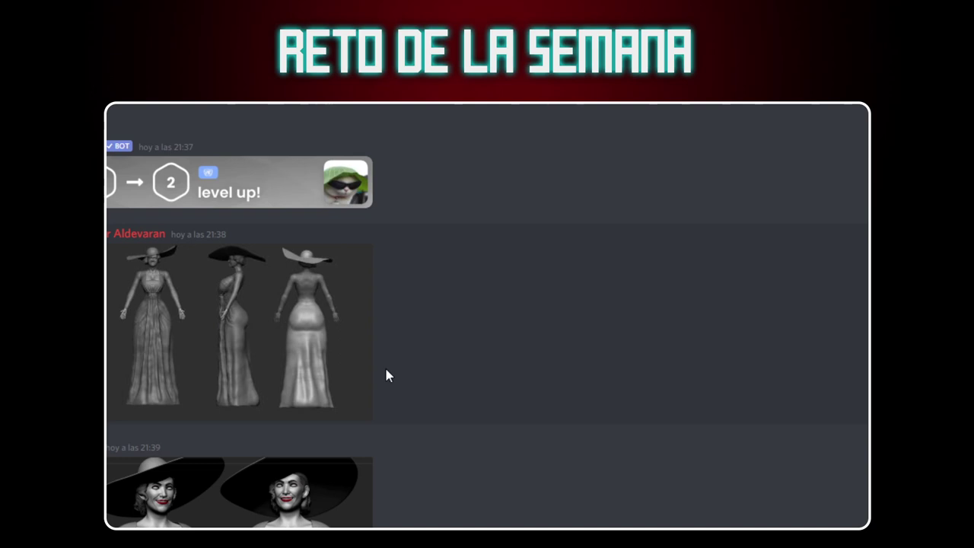
{"action": "scroll", "coordinate": [385, 373], "scroll_direction": "up", "scroll_amount": 5}
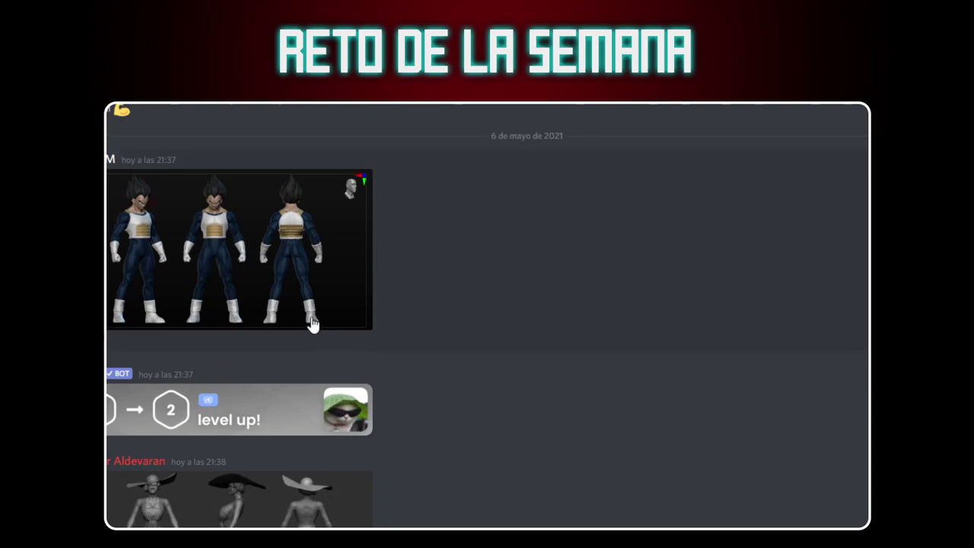
{"action": "scroll", "coordinate": [312, 323], "scroll_direction": "up", "scroll_amount": 10}
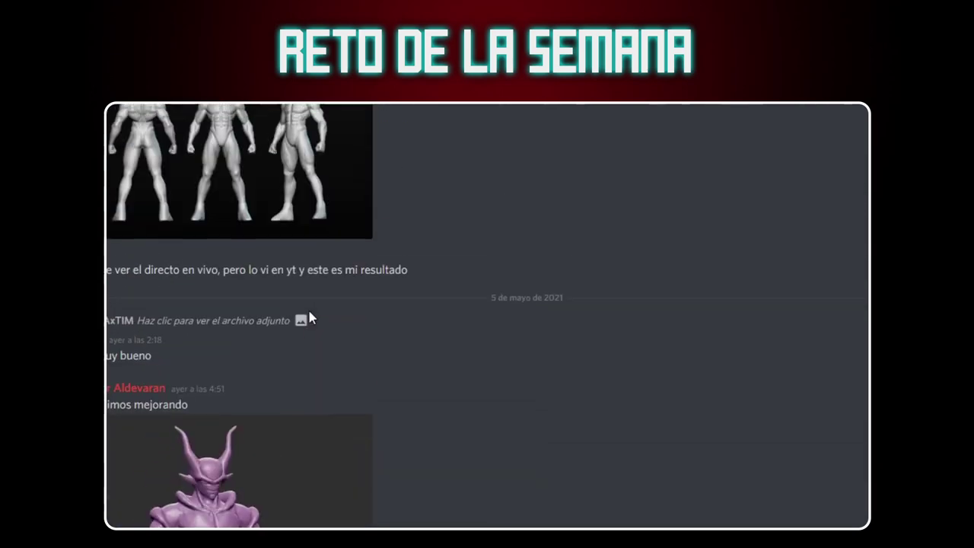
{"action": "scroll", "coordinate": [309, 317], "scroll_direction": "down", "scroll_amount": 3}
{"action": "scroll", "coordinate": [309, 317], "scroll_direction": "down", "scroll_amount": 5}
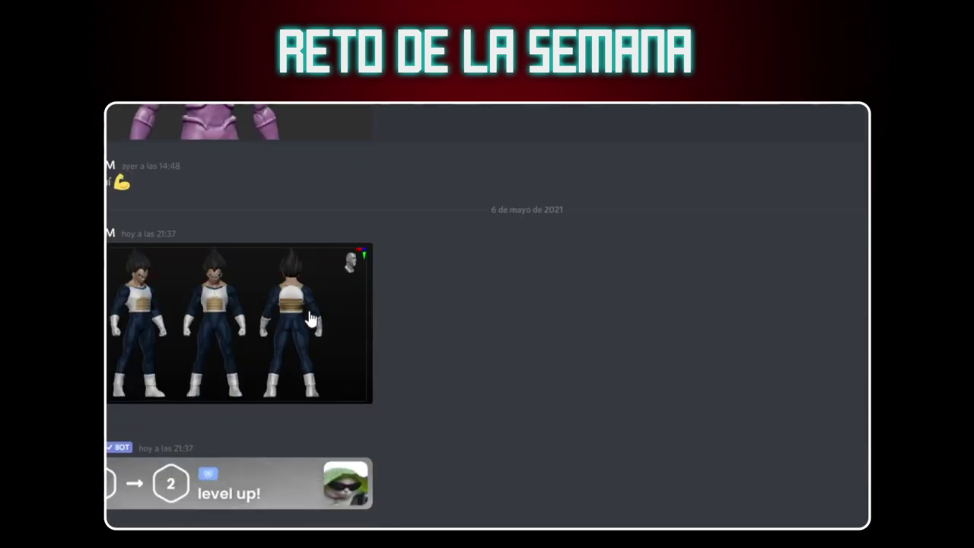
{"action": "scroll", "coordinate": [309, 316], "scroll_direction": "down", "scroll_amount": 4}
{"action": "scroll", "coordinate": [308, 312], "scroll_direction": "up", "scroll_amount": 5}
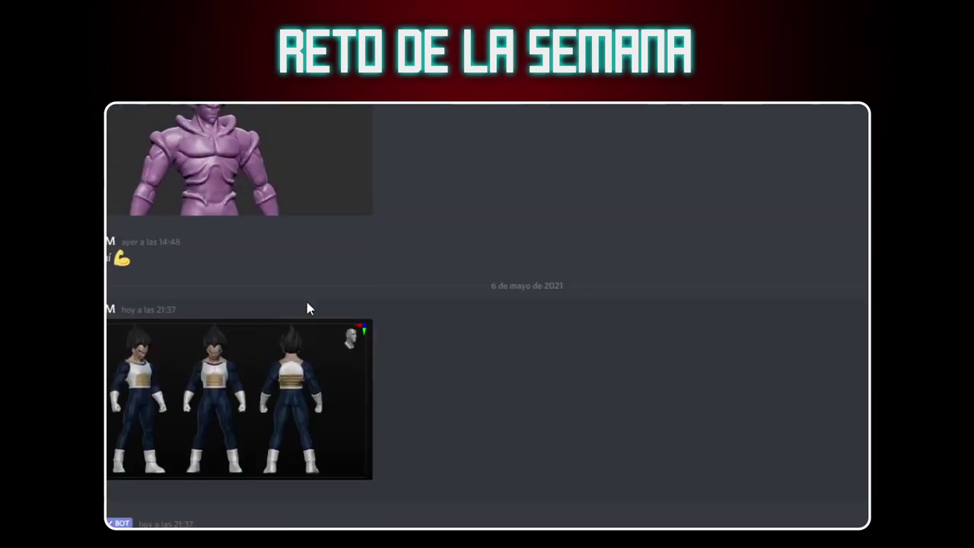
{"action": "scroll", "coordinate": [308, 309], "scroll_direction": "up", "scroll_amount": 9}
{"action": "scroll", "coordinate": [437, 302], "scroll_direction": "down", "scroll_amount": 2}
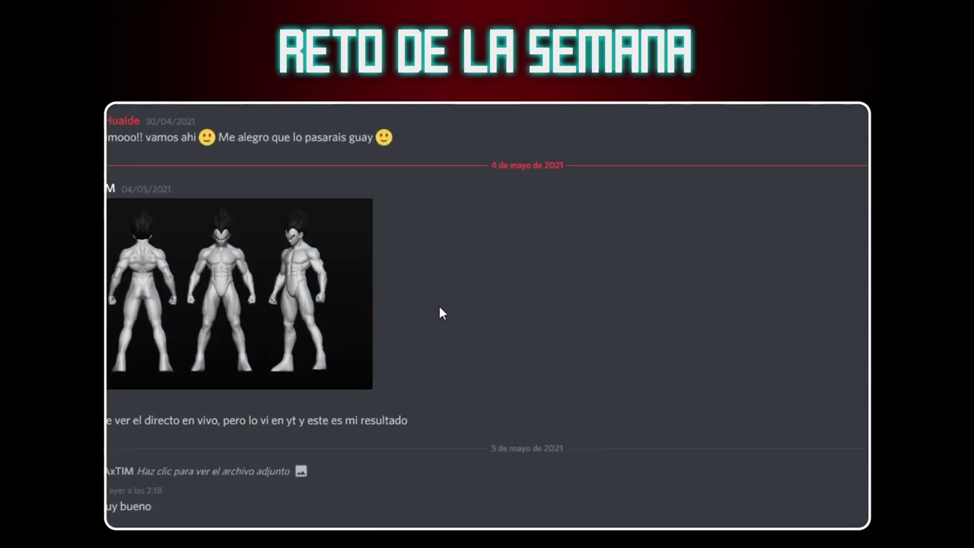
{"action": "scroll", "coordinate": [450, 308], "scroll_direction": "down", "scroll_amount": 5}
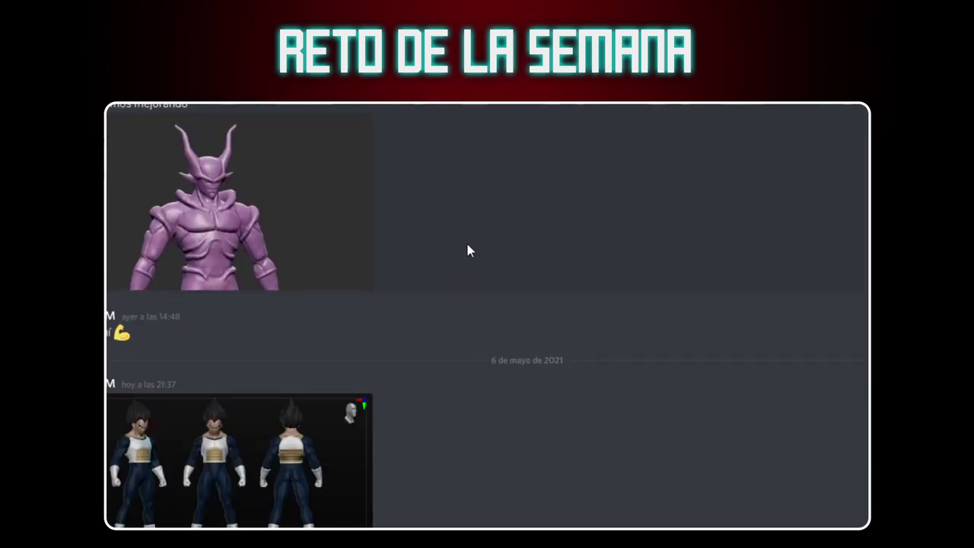
View the posted grey Janemba sword sculpt enlarged, and look at it a second time
{"action": "scroll", "coordinate": [468, 250], "scroll_direction": "down", "scroll_amount": 6}
{"action": "left_click", "coordinate": [271, 524]}
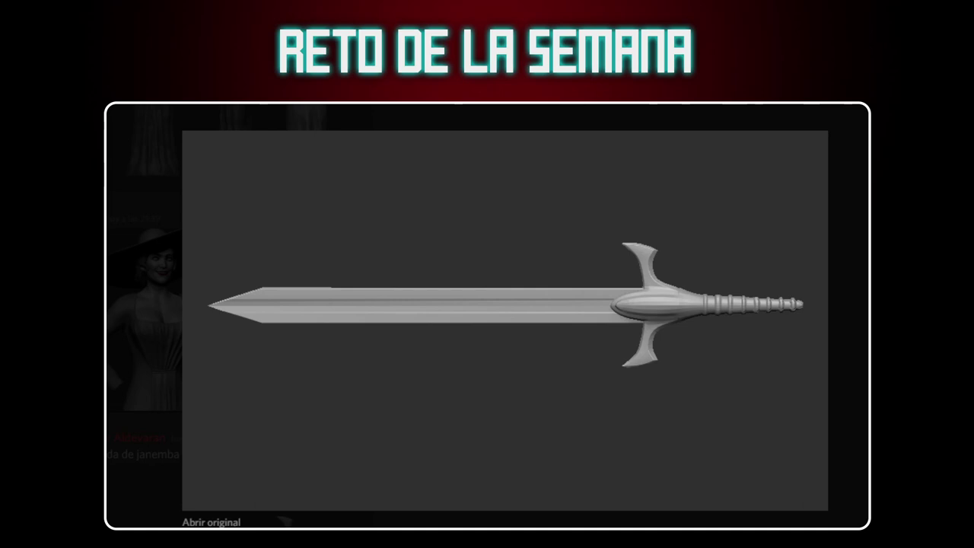
{"action": "key", "text": "Escape"}
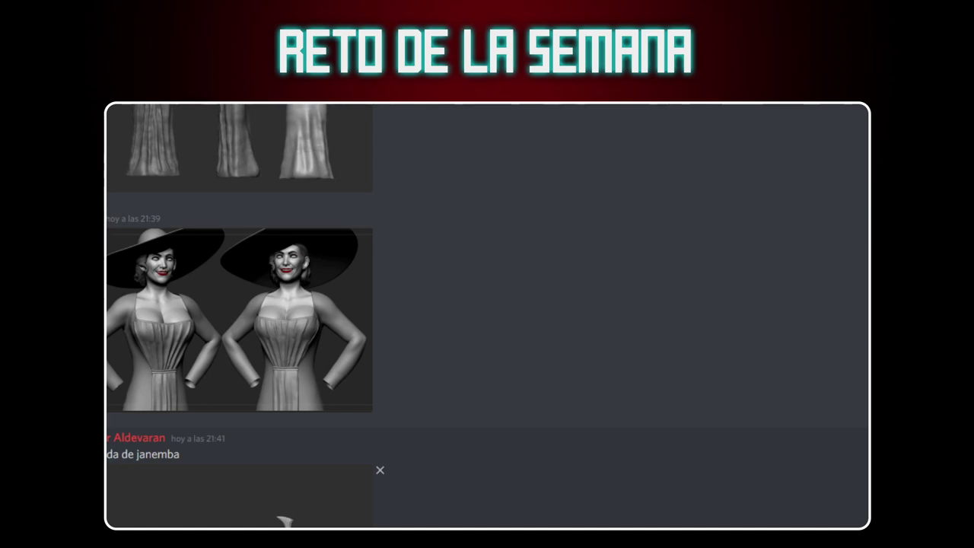
{"action": "left_click", "coordinate": [236, 503]}
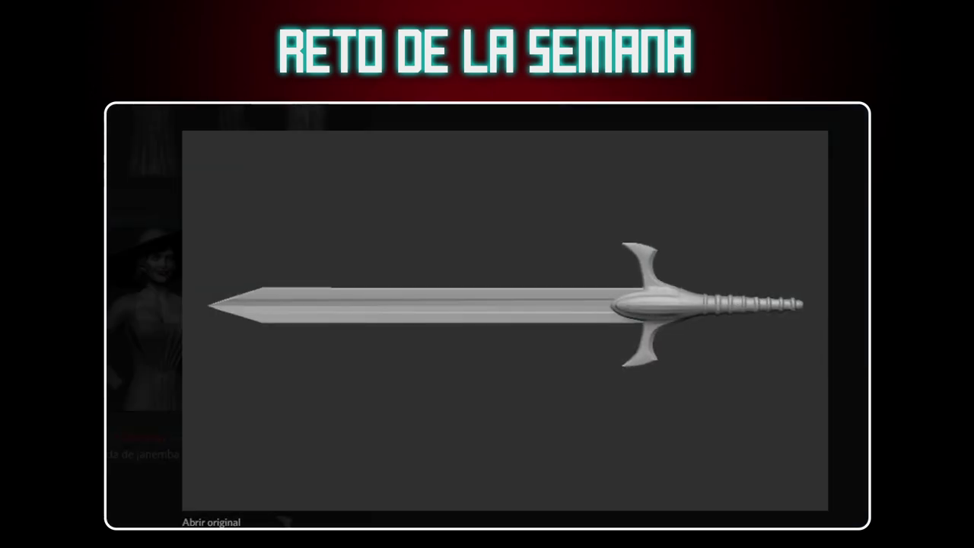
{"action": "left_click", "coordinate": [337, 518]}
Return to the coloured armoured fighter turnaround in the challenge channel and examine it enlarged
{"action": "scroll", "coordinate": [504, 485], "scroll_direction": "up", "scroll_amount": 4}
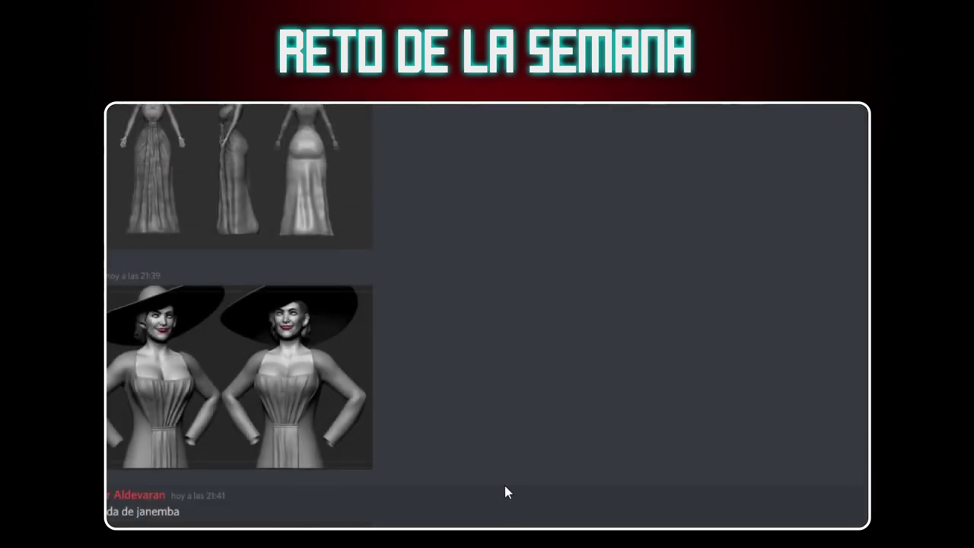
{"action": "scroll", "coordinate": [504, 484], "scroll_direction": "up", "scroll_amount": 5}
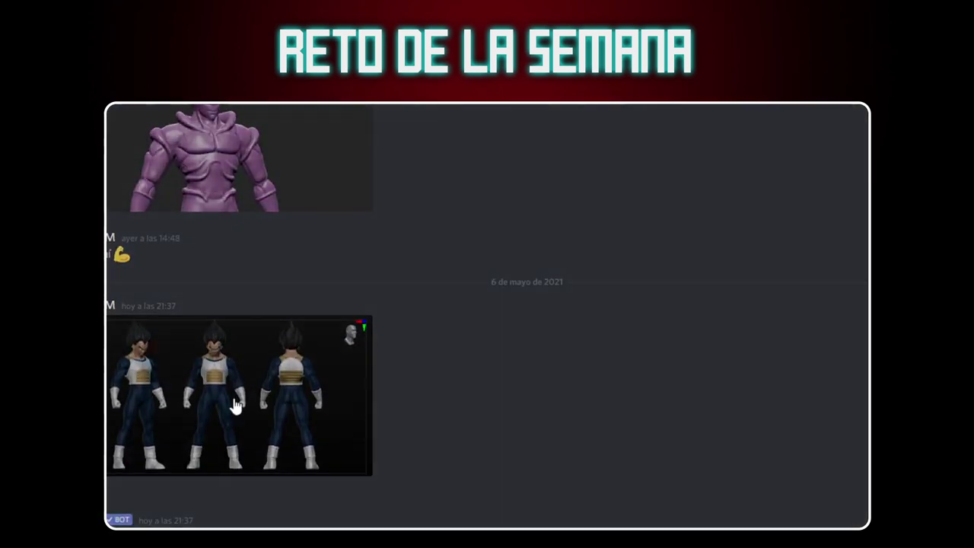
{"action": "left_click", "coordinate": [233, 402]}
{"action": "left_click", "coordinate": [367, 506]}
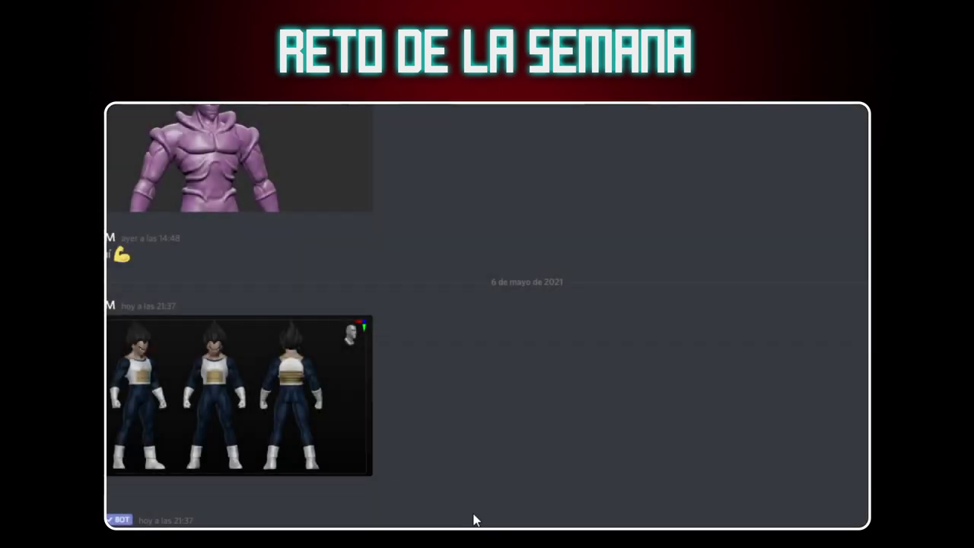
{"action": "scroll", "coordinate": [454, 400], "scroll_direction": "down", "scroll_amount": 5}
{"action": "scroll", "coordinate": [373, 419], "scroll_direction": "up", "scroll_amount": 8}
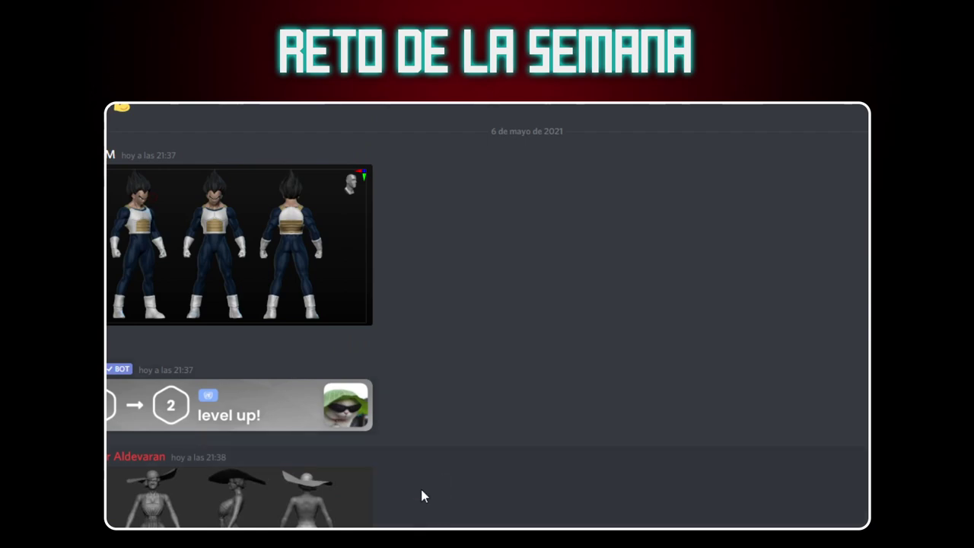
Compare the hatted woman's full-body turnaround with her half-body renders and the neighbouring armoured fighter entry
{"action": "scroll", "coordinate": [423, 495], "scroll_direction": "down", "scroll_amount": 6}
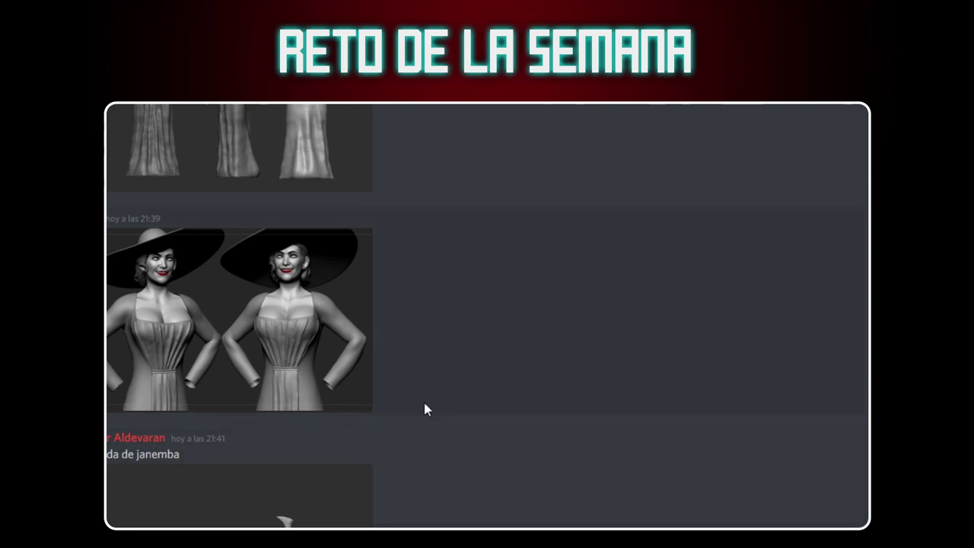
{"action": "scroll", "coordinate": [391, 266], "scroll_direction": "up", "scroll_amount": 2}
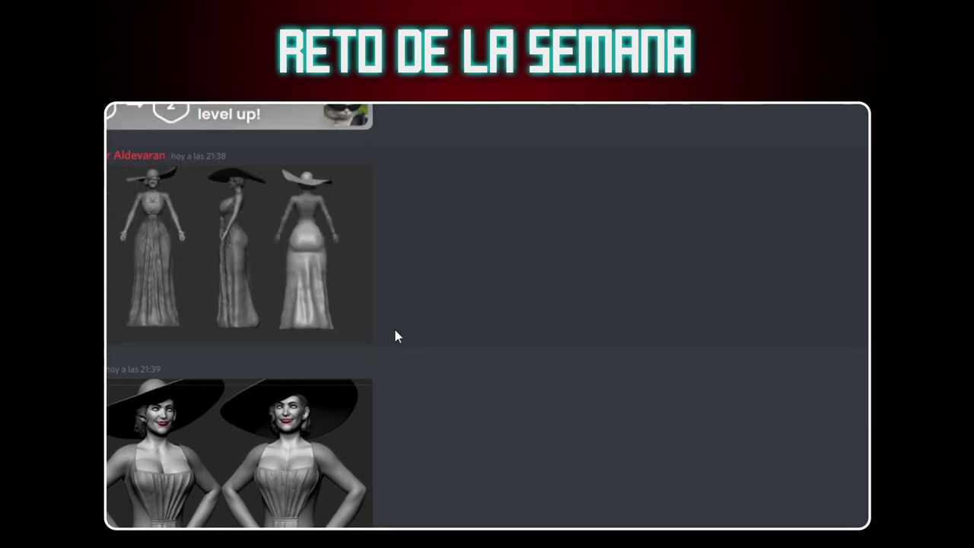
{"action": "scroll", "coordinate": [395, 336], "scroll_direction": "up", "scroll_amount": 2}
{"action": "scroll", "coordinate": [460, 242], "scroll_direction": "up", "scroll_amount": 1}
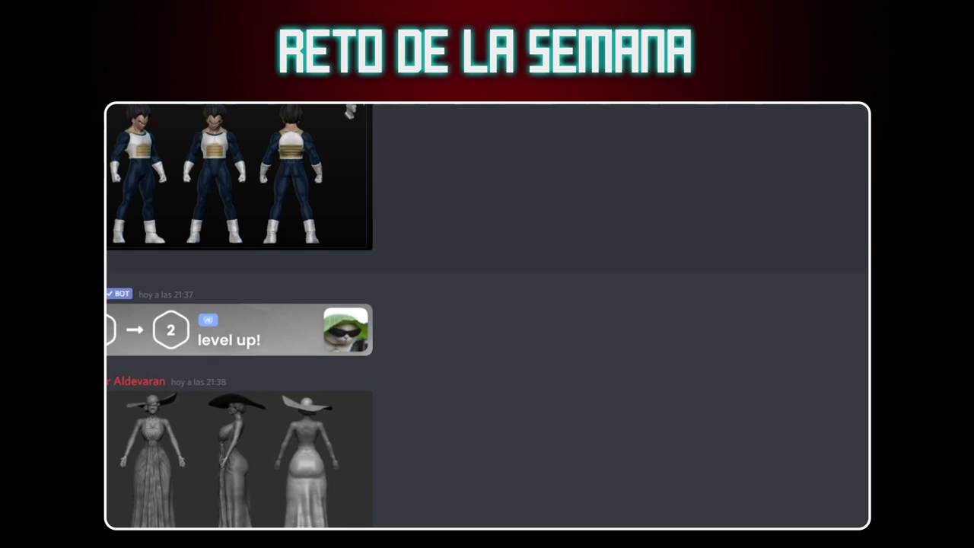
{"action": "scroll", "coordinate": [352, 114], "scroll_direction": "down", "scroll_amount": 4}
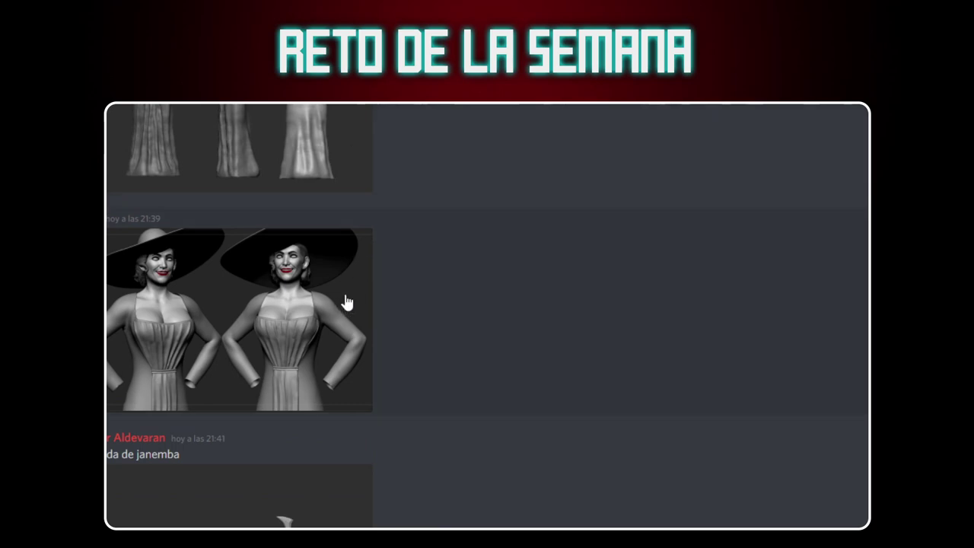
{"action": "scroll", "coordinate": [346, 303], "scroll_direction": "up", "scroll_amount": 2}
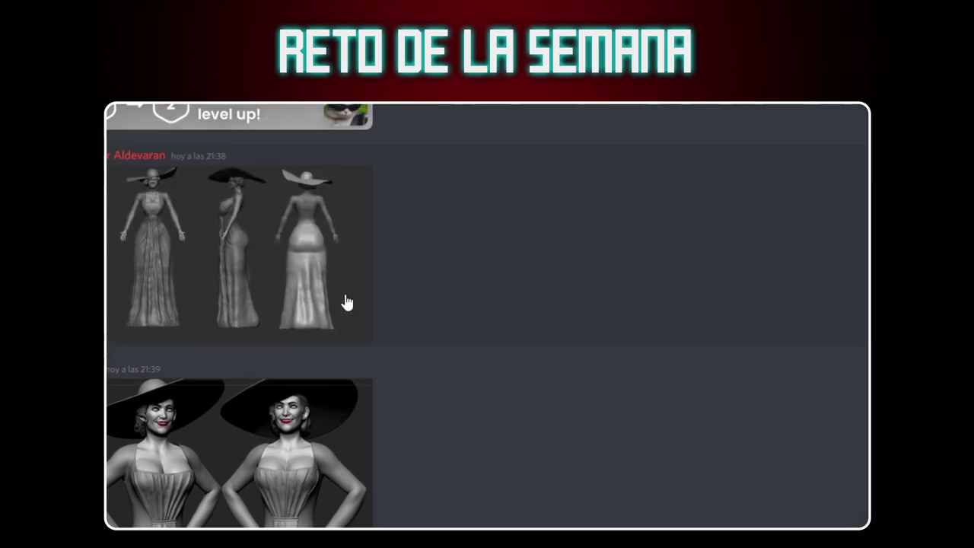
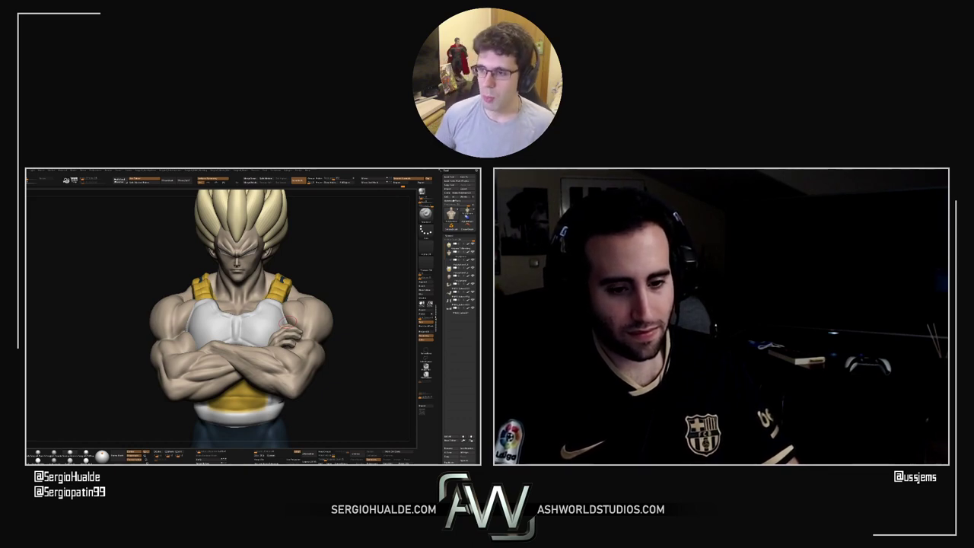
Switch to ZBrush, turn off the painted colours on all subtools of the cross-armed fighter, and set the base colour to neutral grey
{"action": "left_click_drag", "start_coordinate": [366, 326], "coordinate": [350, 326]}
{"action": "left_click", "coordinate": [469, 276], "text": "shift"}
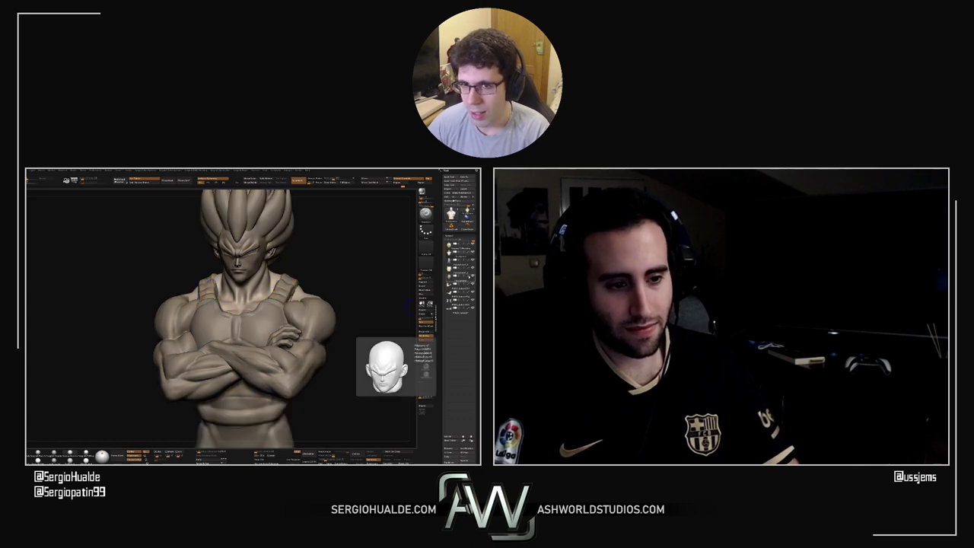
{"action": "key", "text": "space"}
{"action": "left_click", "coordinate": [259, 352]}
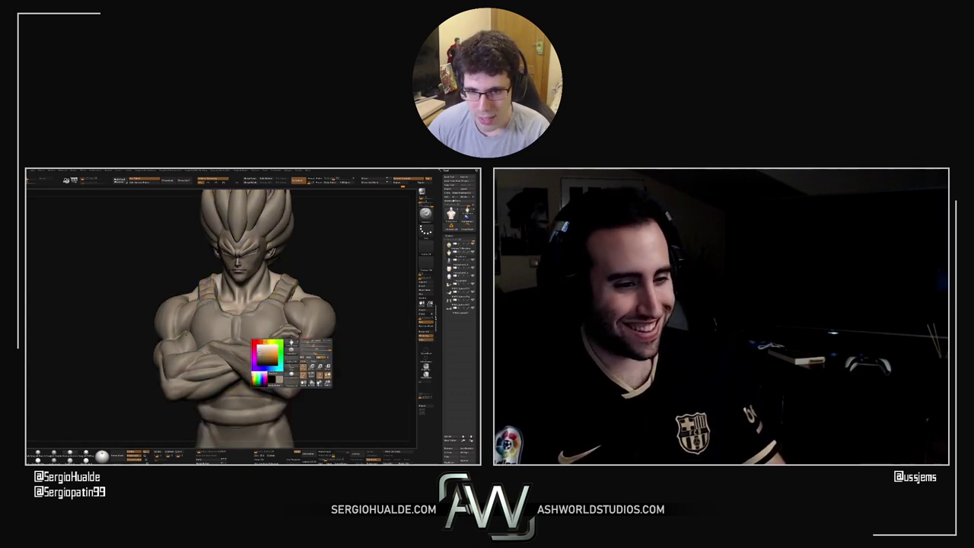
{"action": "left_click", "coordinate": [257, 350]}
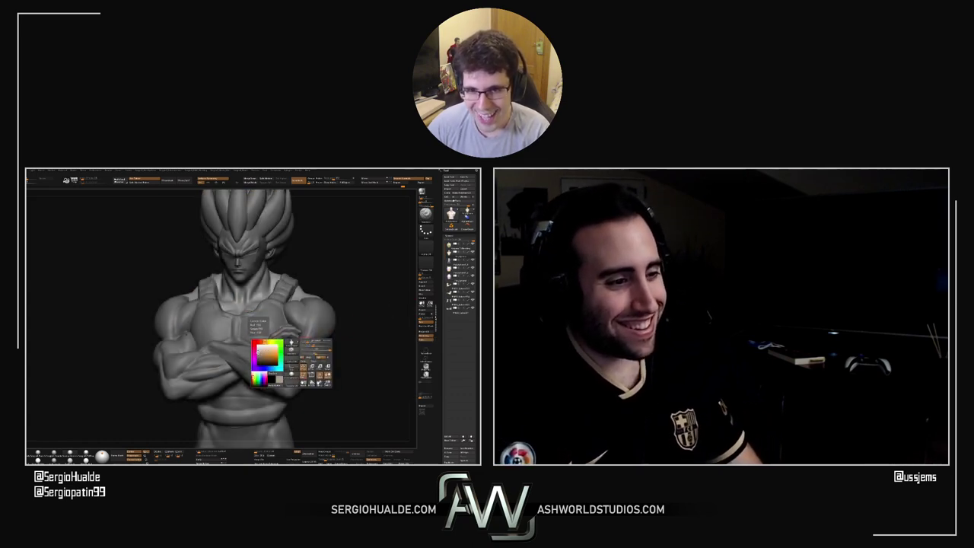
{"action": "left_click", "coordinate": [256, 349]}
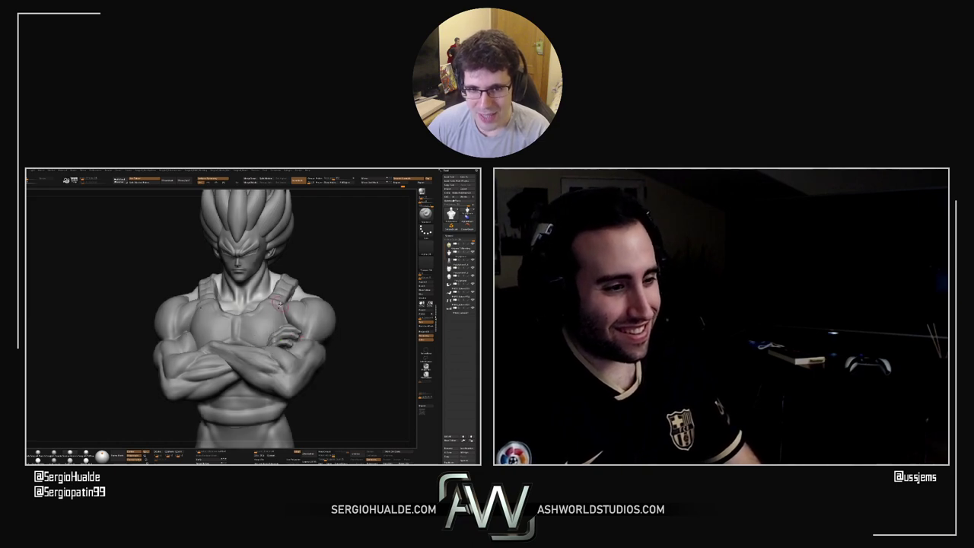
{"action": "right_click_drag", "start_coordinate": [258, 349], "coordinate": [243, 312]}
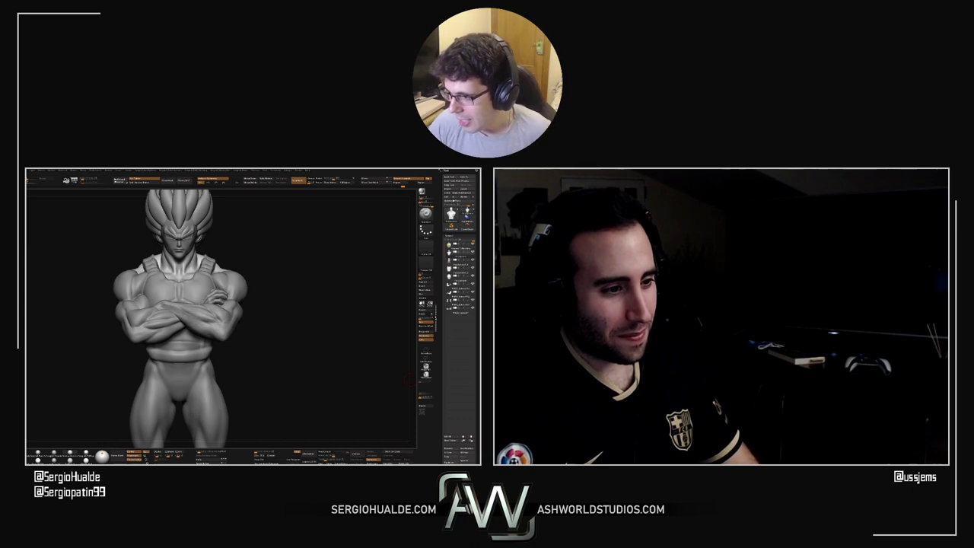